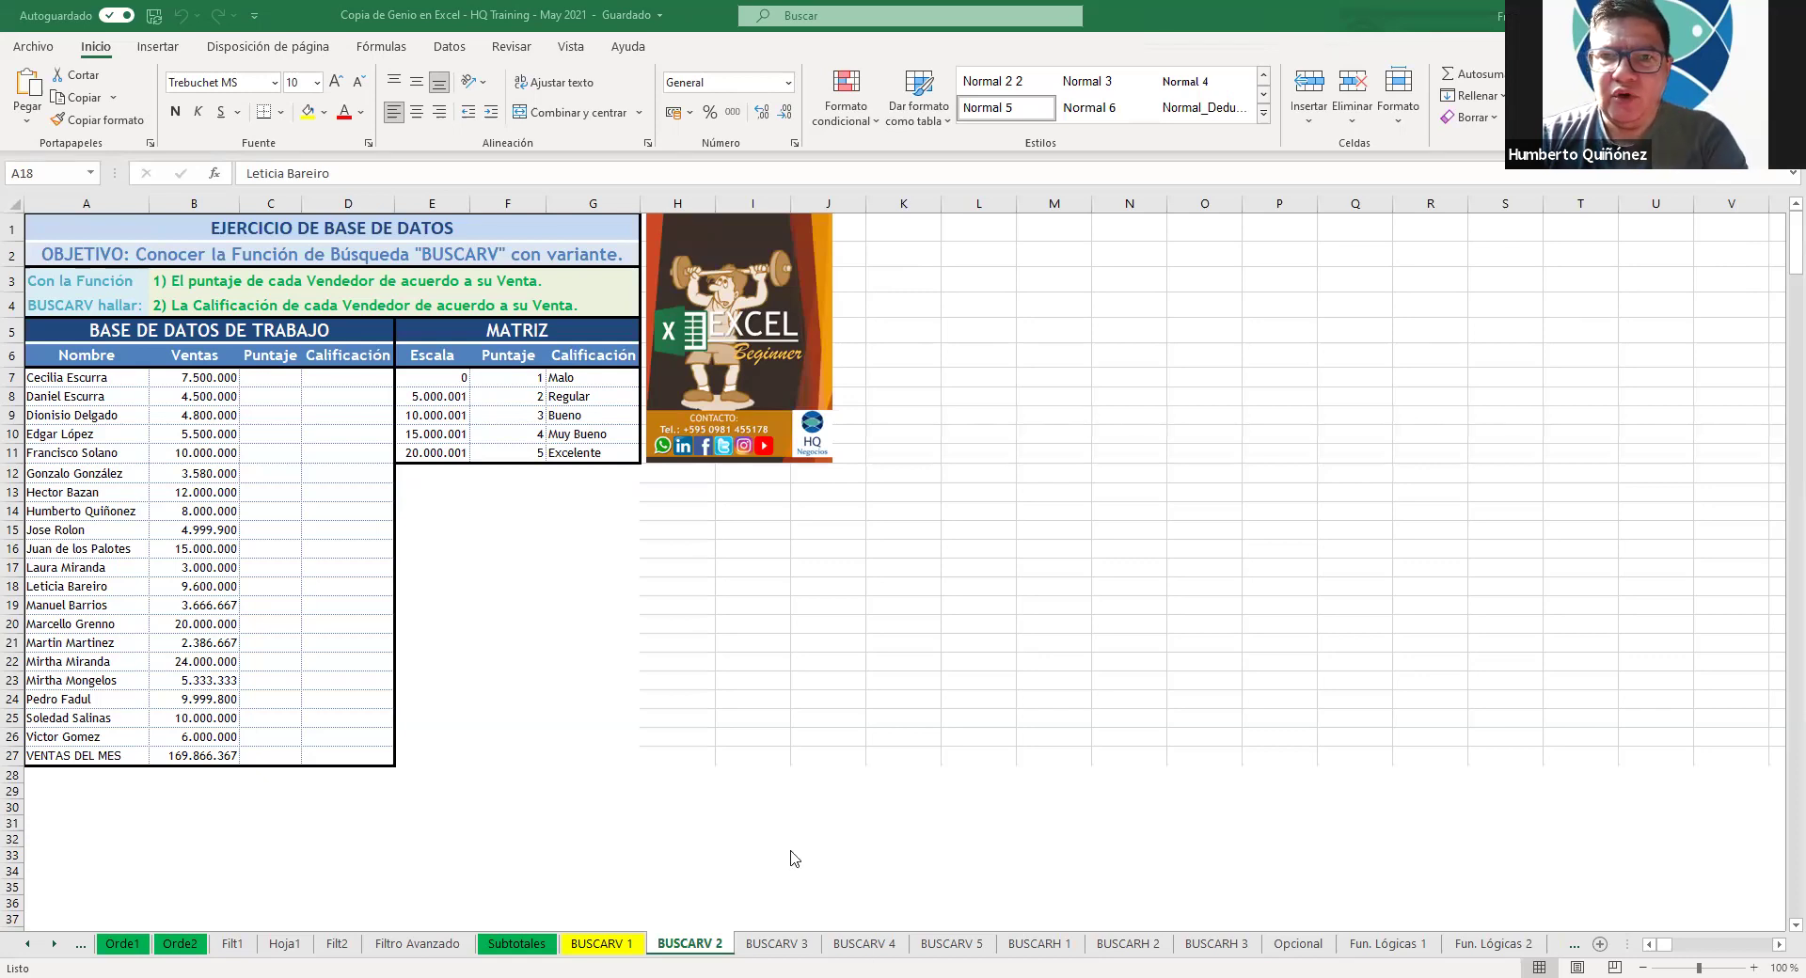
# Step: Switch to the BUSCARV 1 sheet and inspect C7's BUSCARV formula returning a Puntaje of 2
pyautogui.click(619, 945)
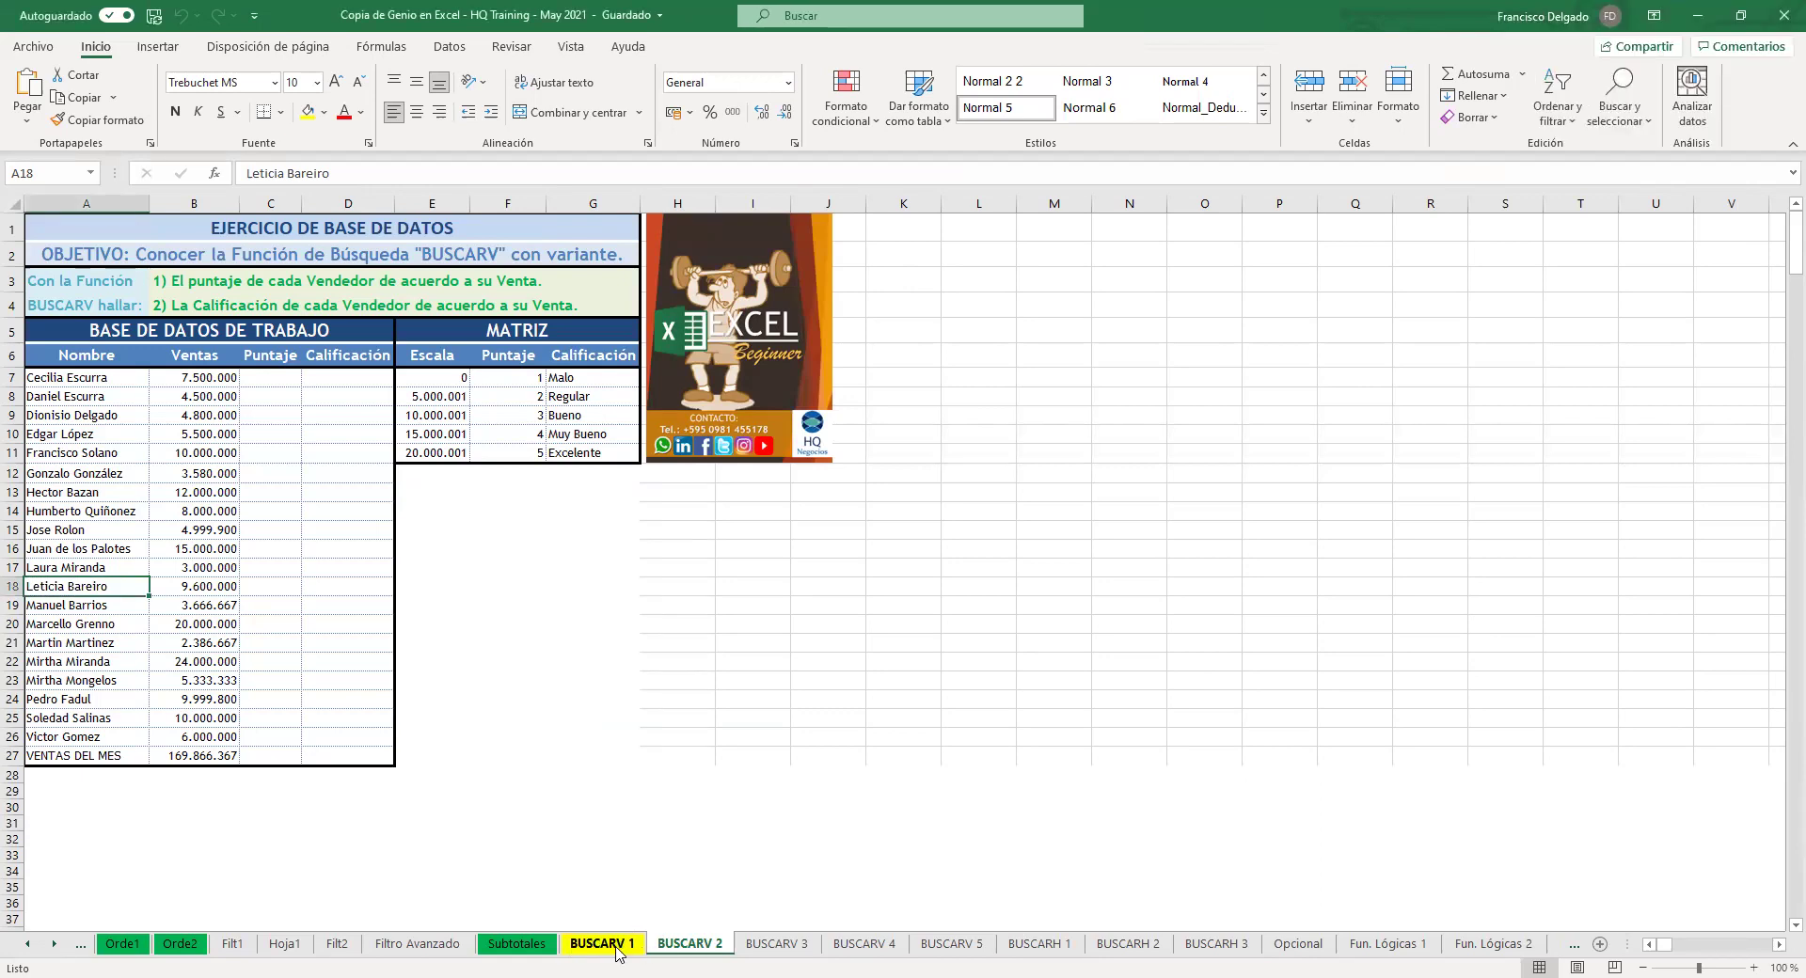
pyautogui.click(344, 584)
pyautogui.click(274, 381)
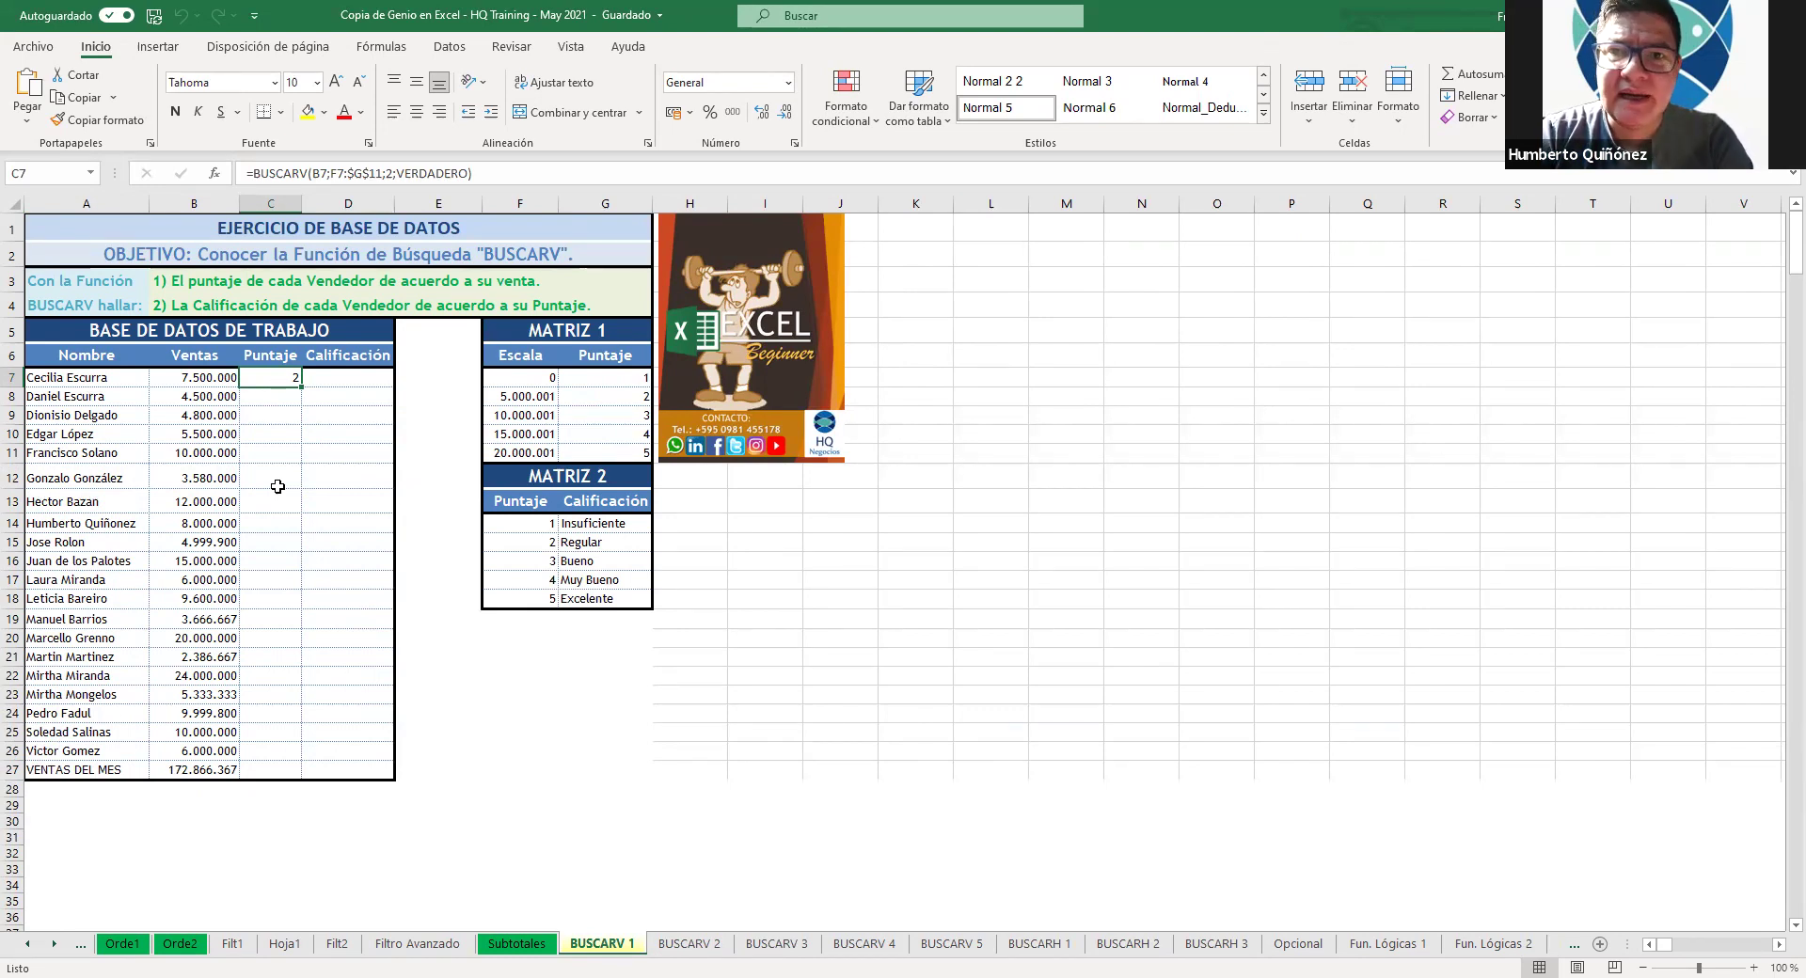
# Step: Anchor C7's BUSCARV lookup range as $F$7:$G$11, keeping the result 2
pyautogui.doubleClick(292, 378)
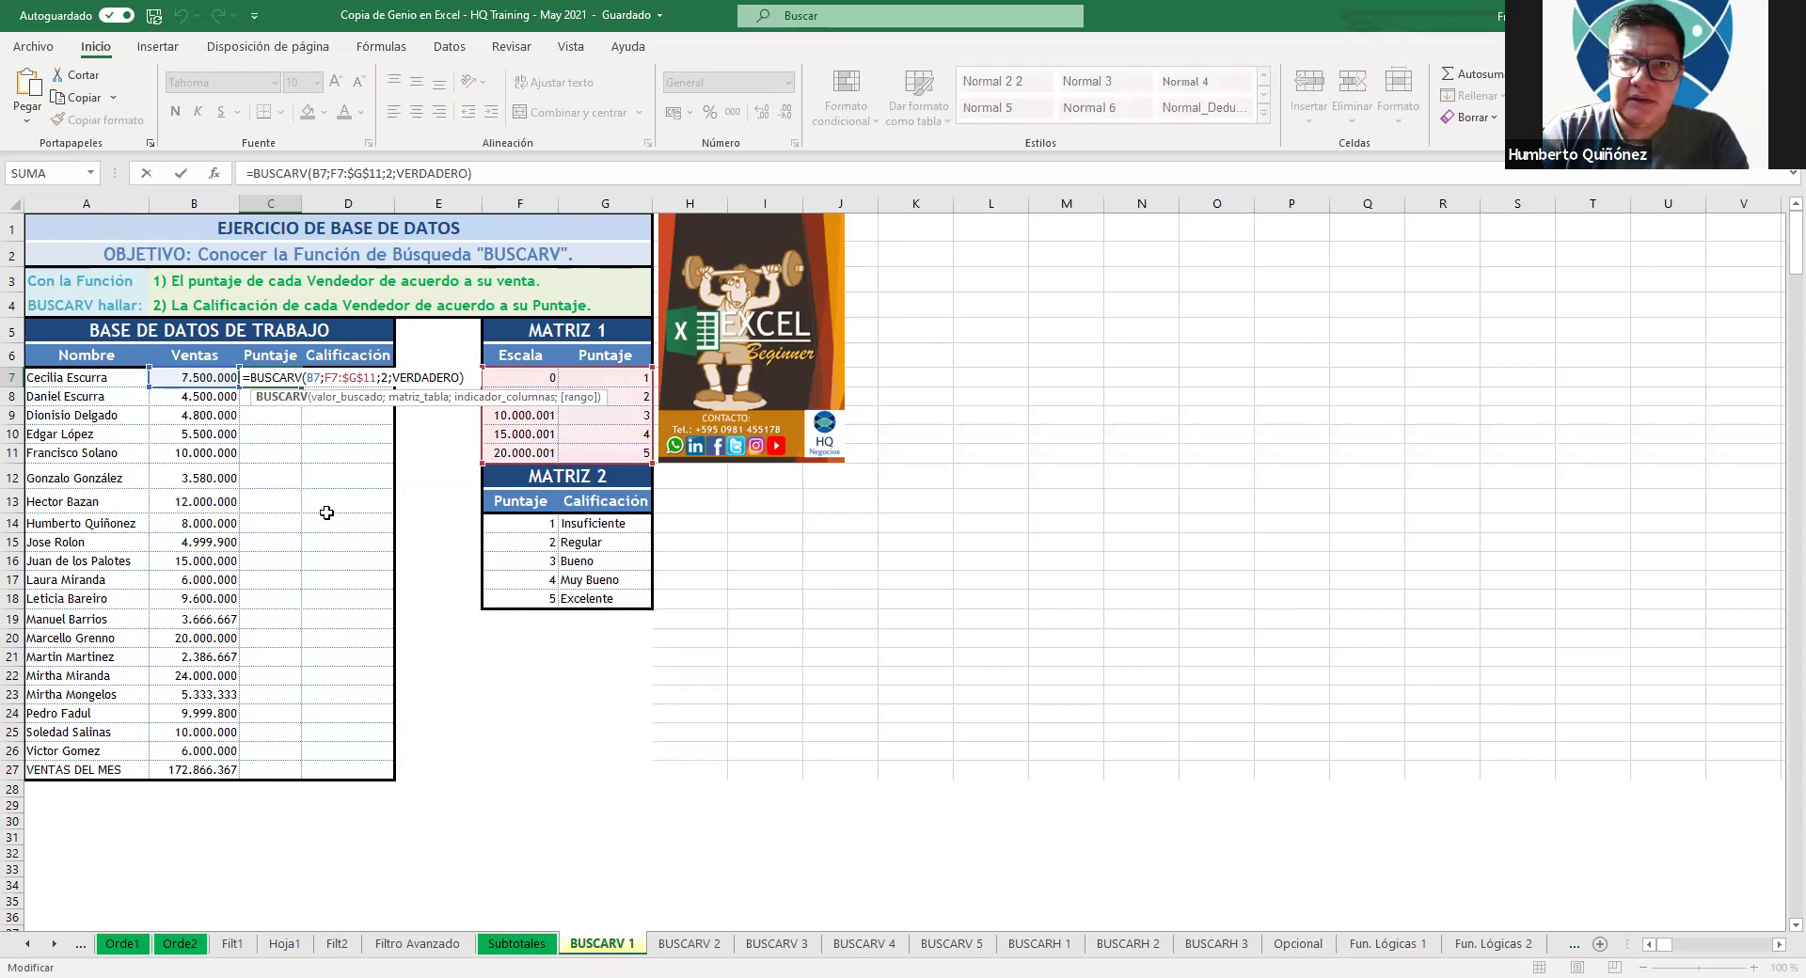
pyautogui.click(329, 378)
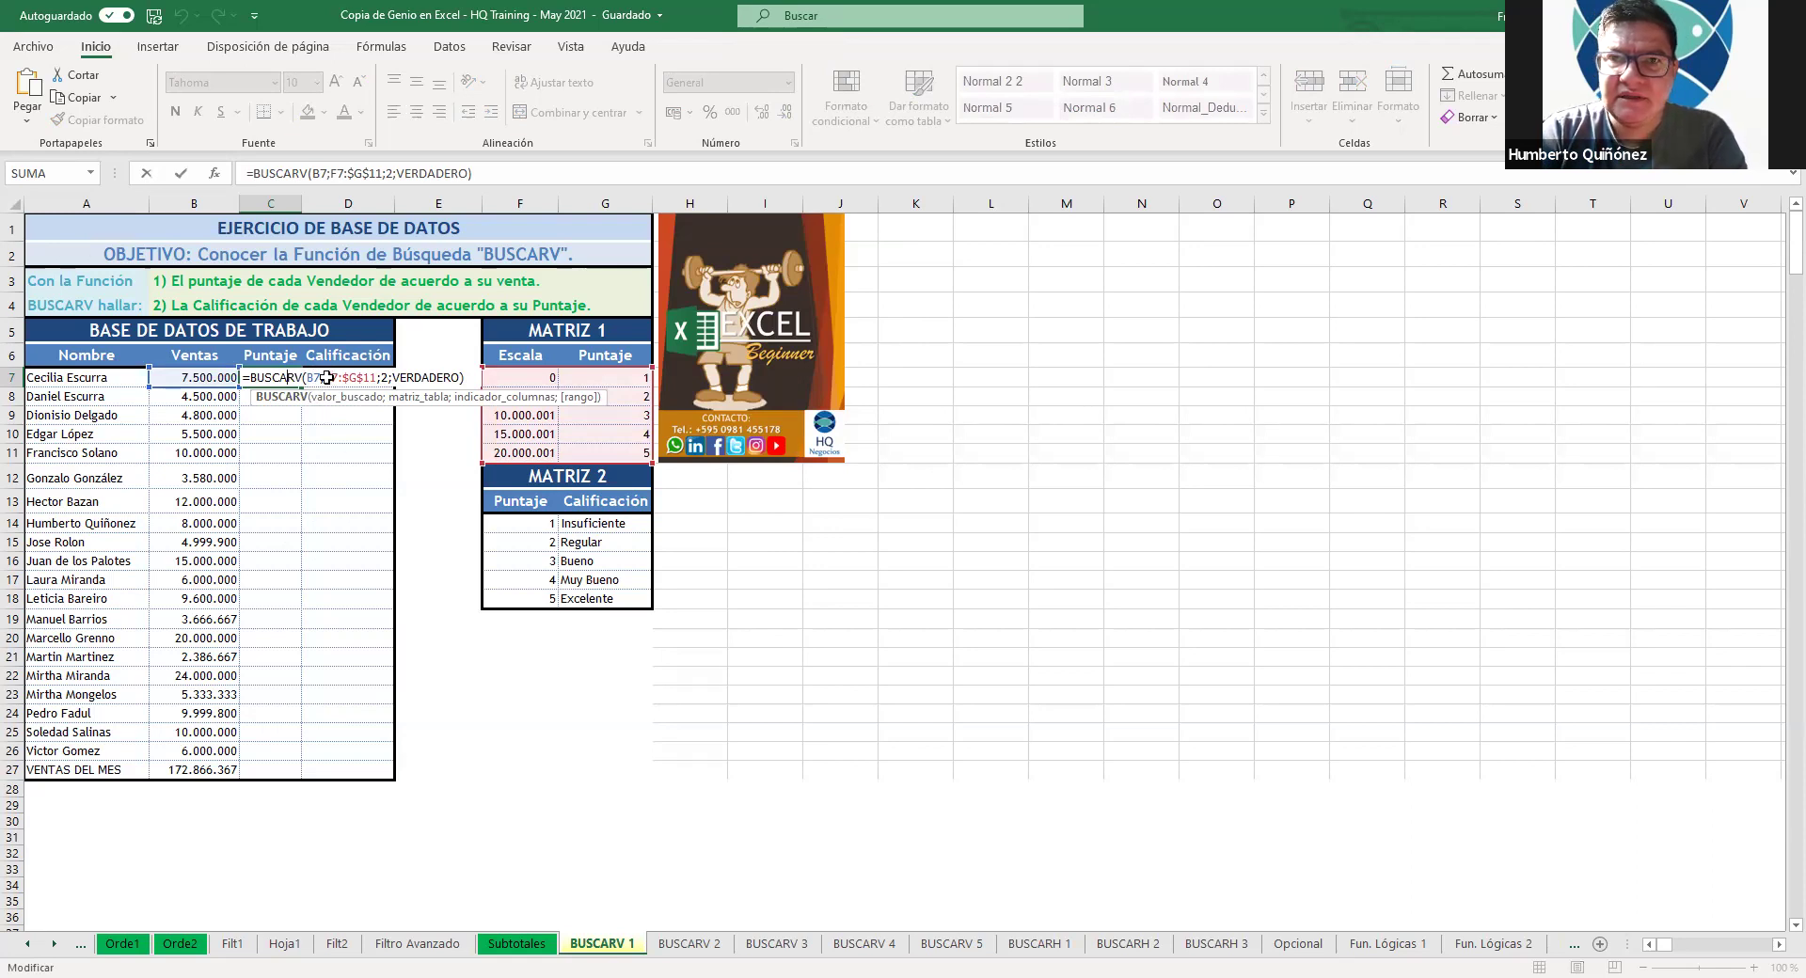
pyautogui.press('Right')
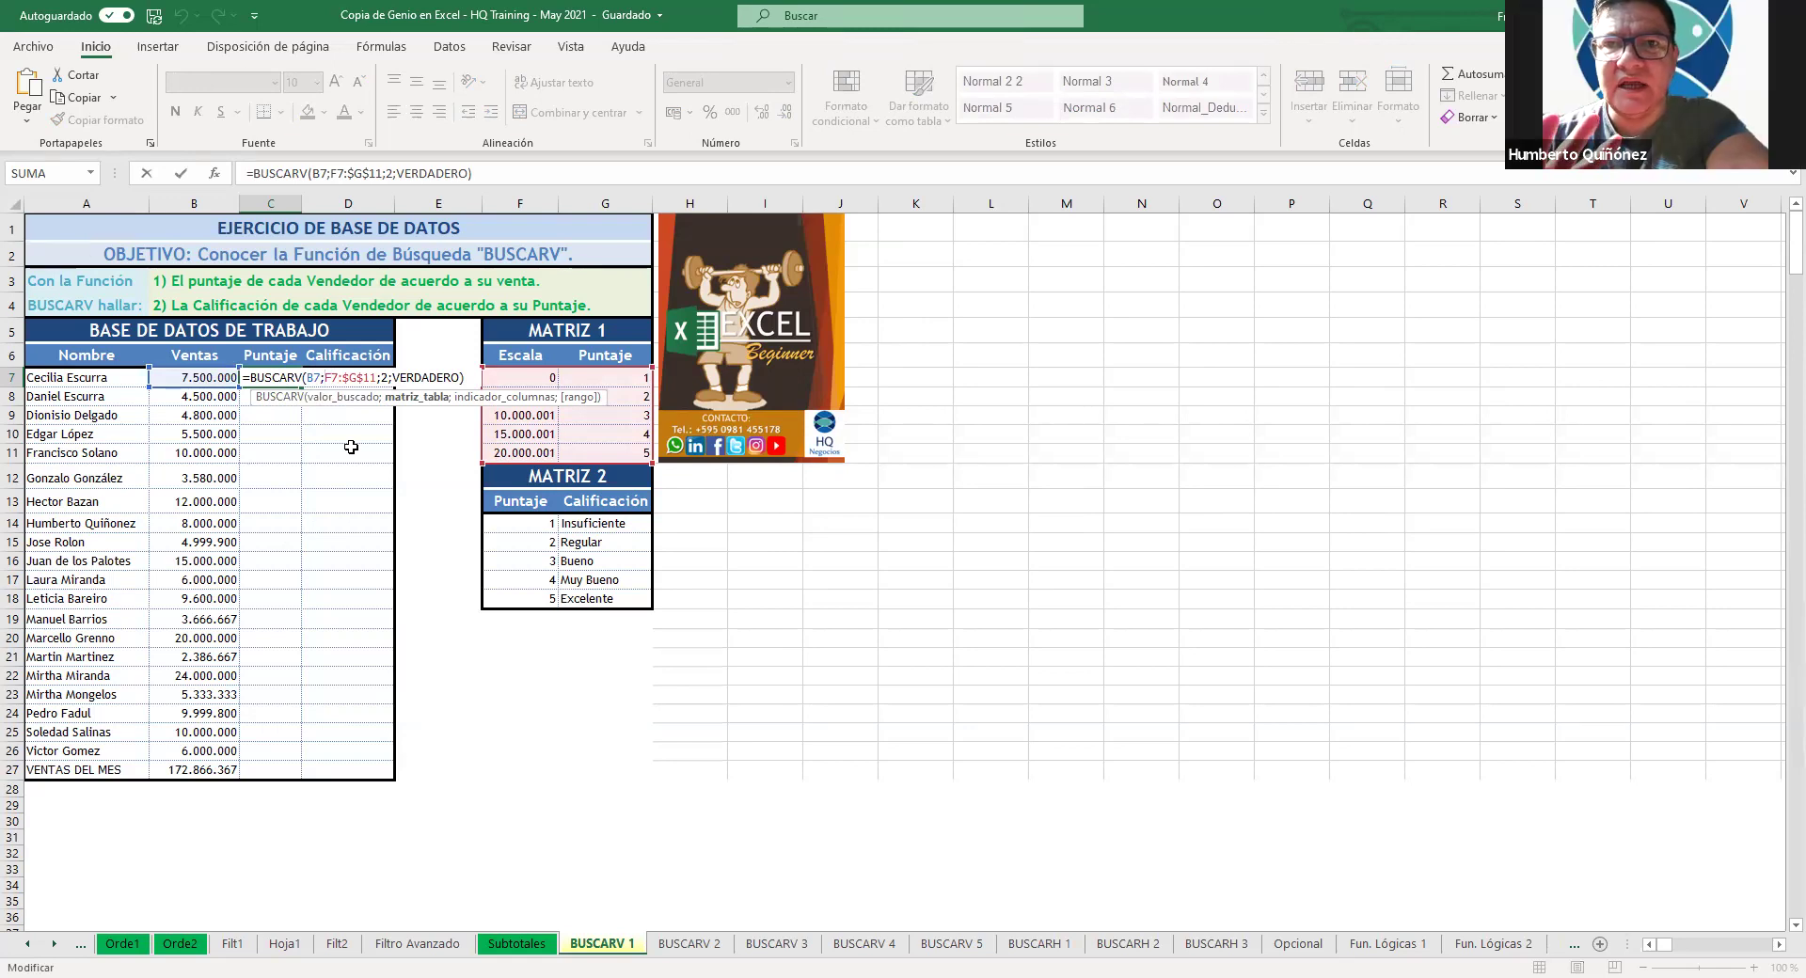
pyautogui.press('F4')
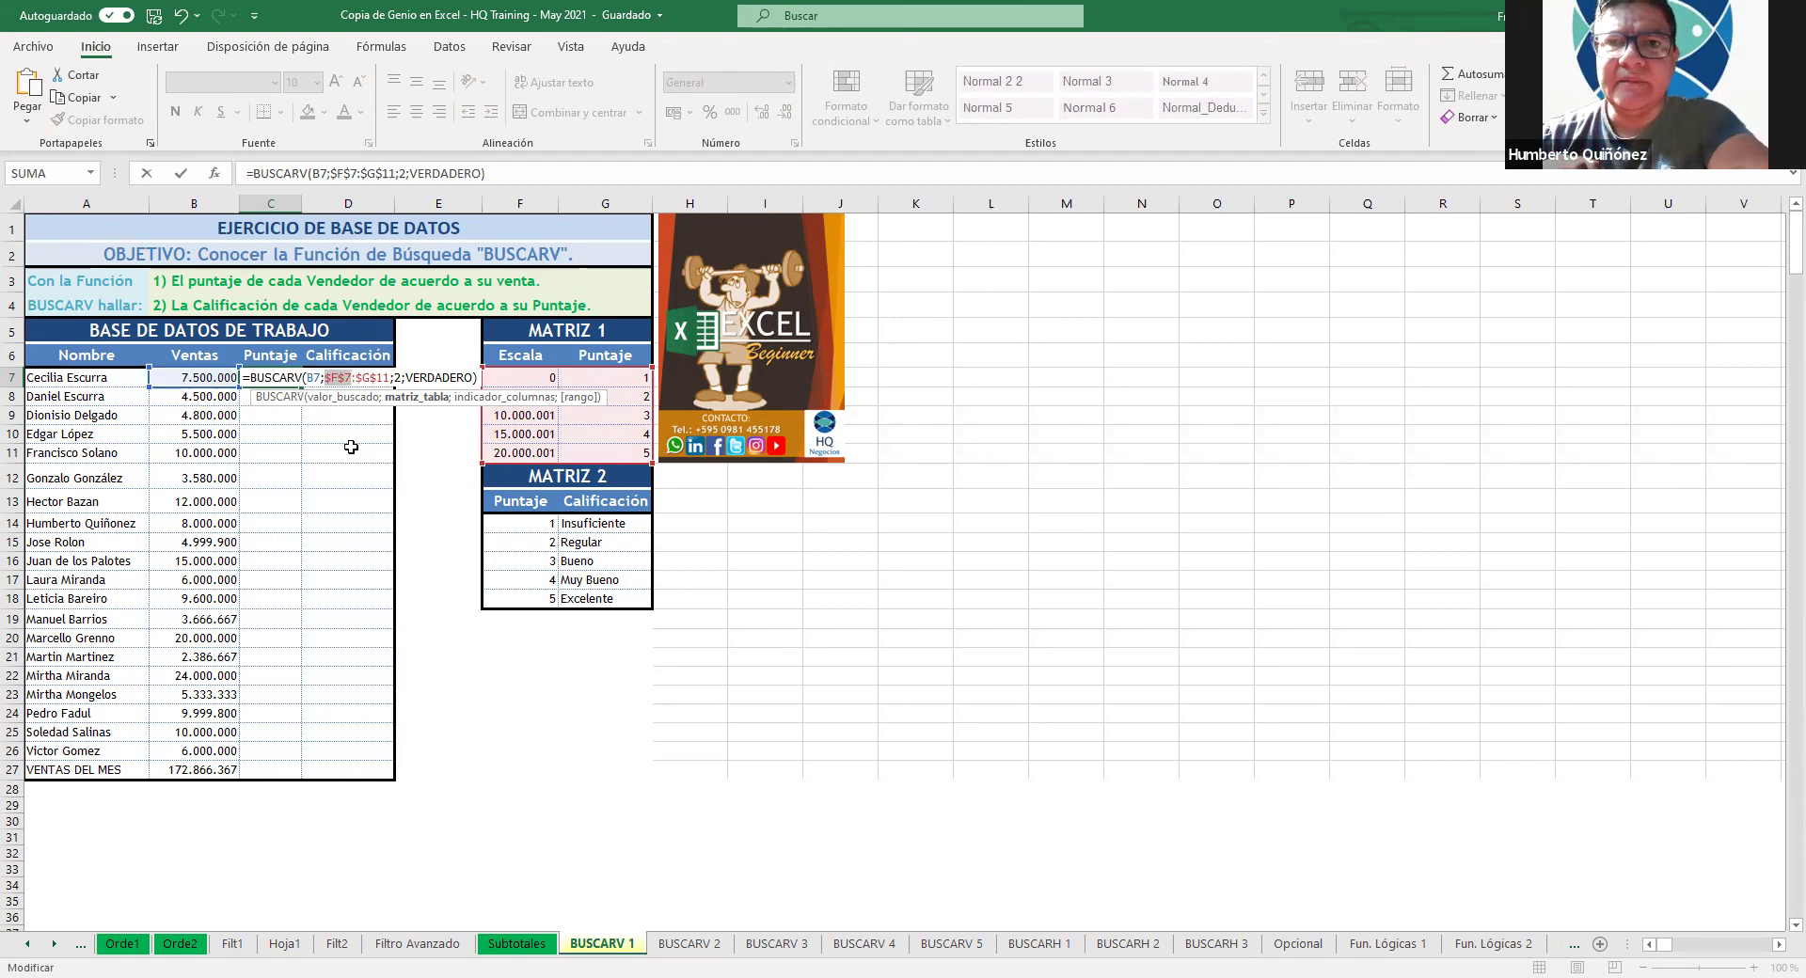
pyautogui.hotkey('ctrl', 'Return')
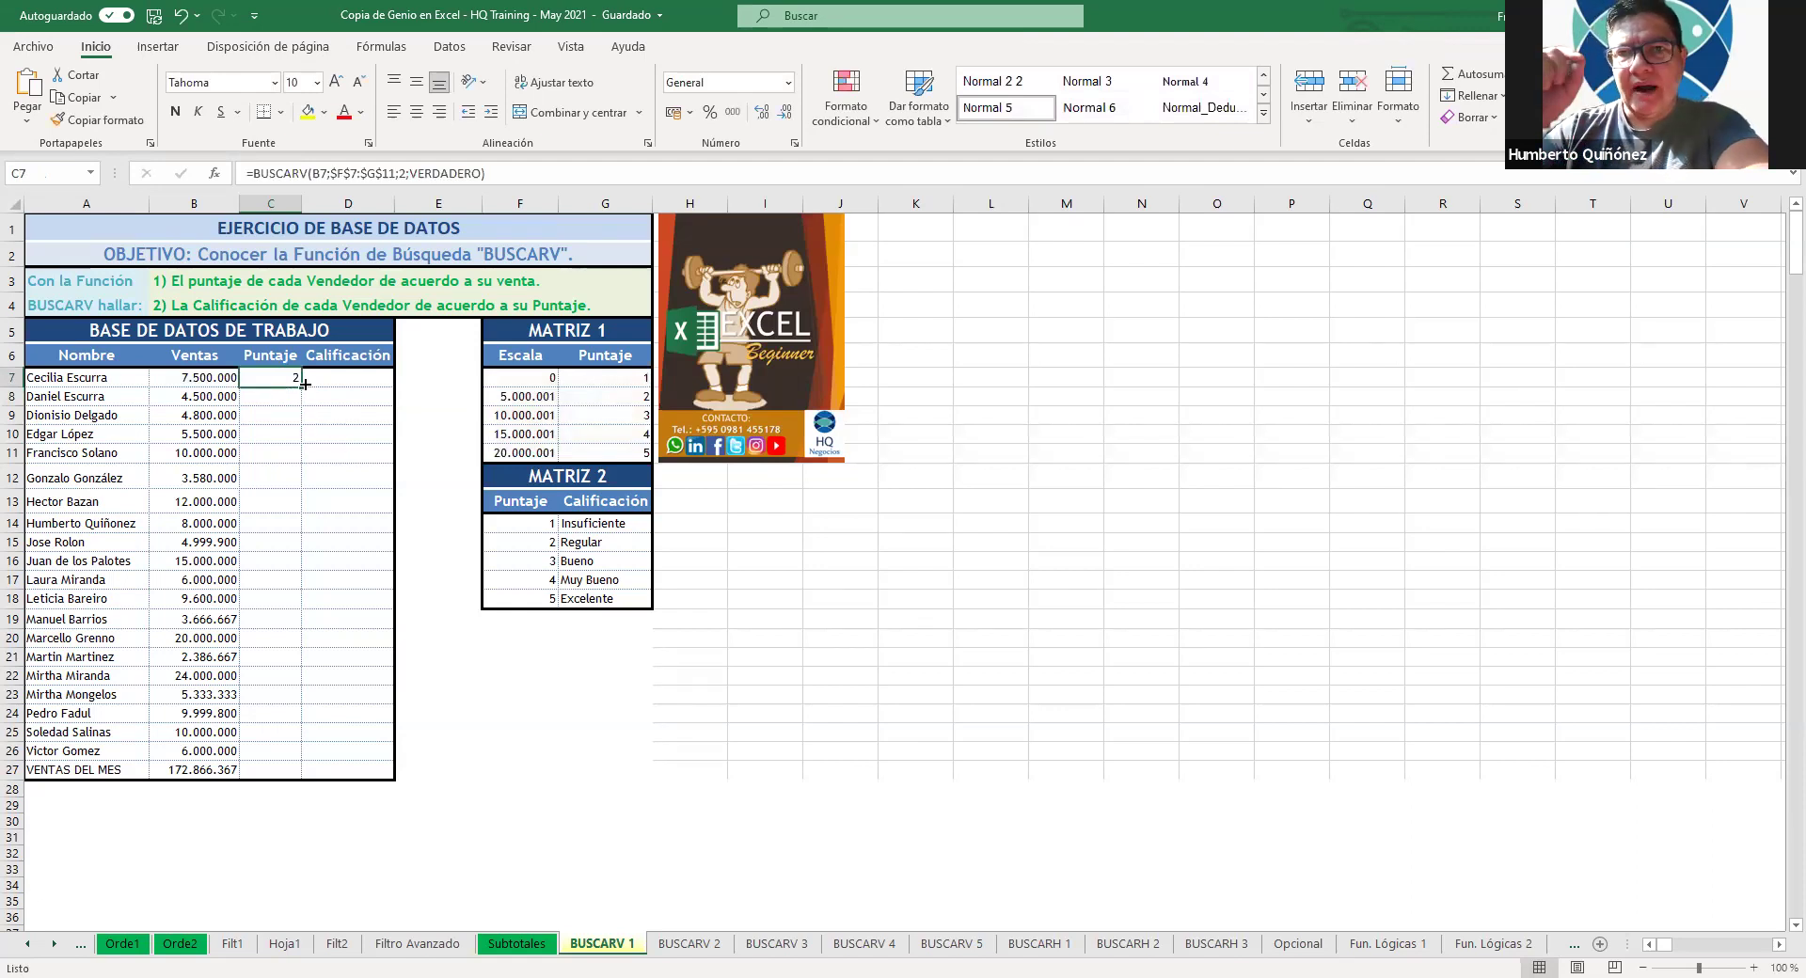
# Step: Copy the C7 Puntaje formula down through C26 without copying formatting
pyautogui.doubleClick(301, 388)
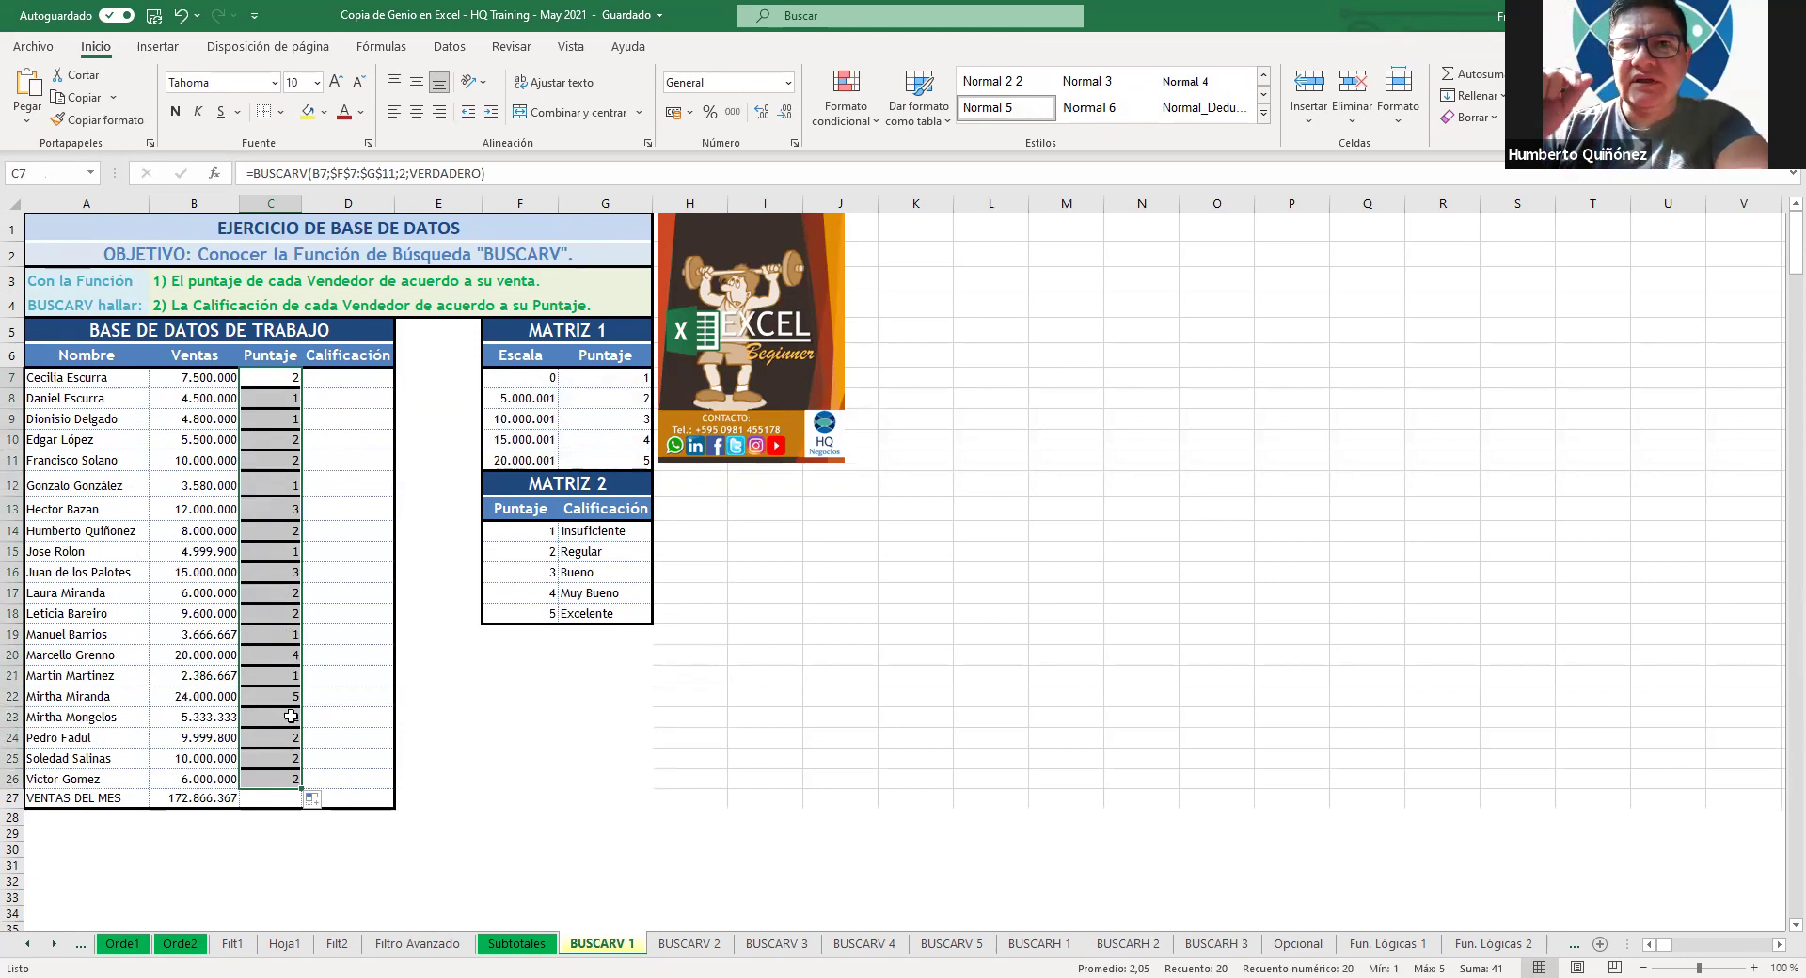
pyautogui.click(312, 801)
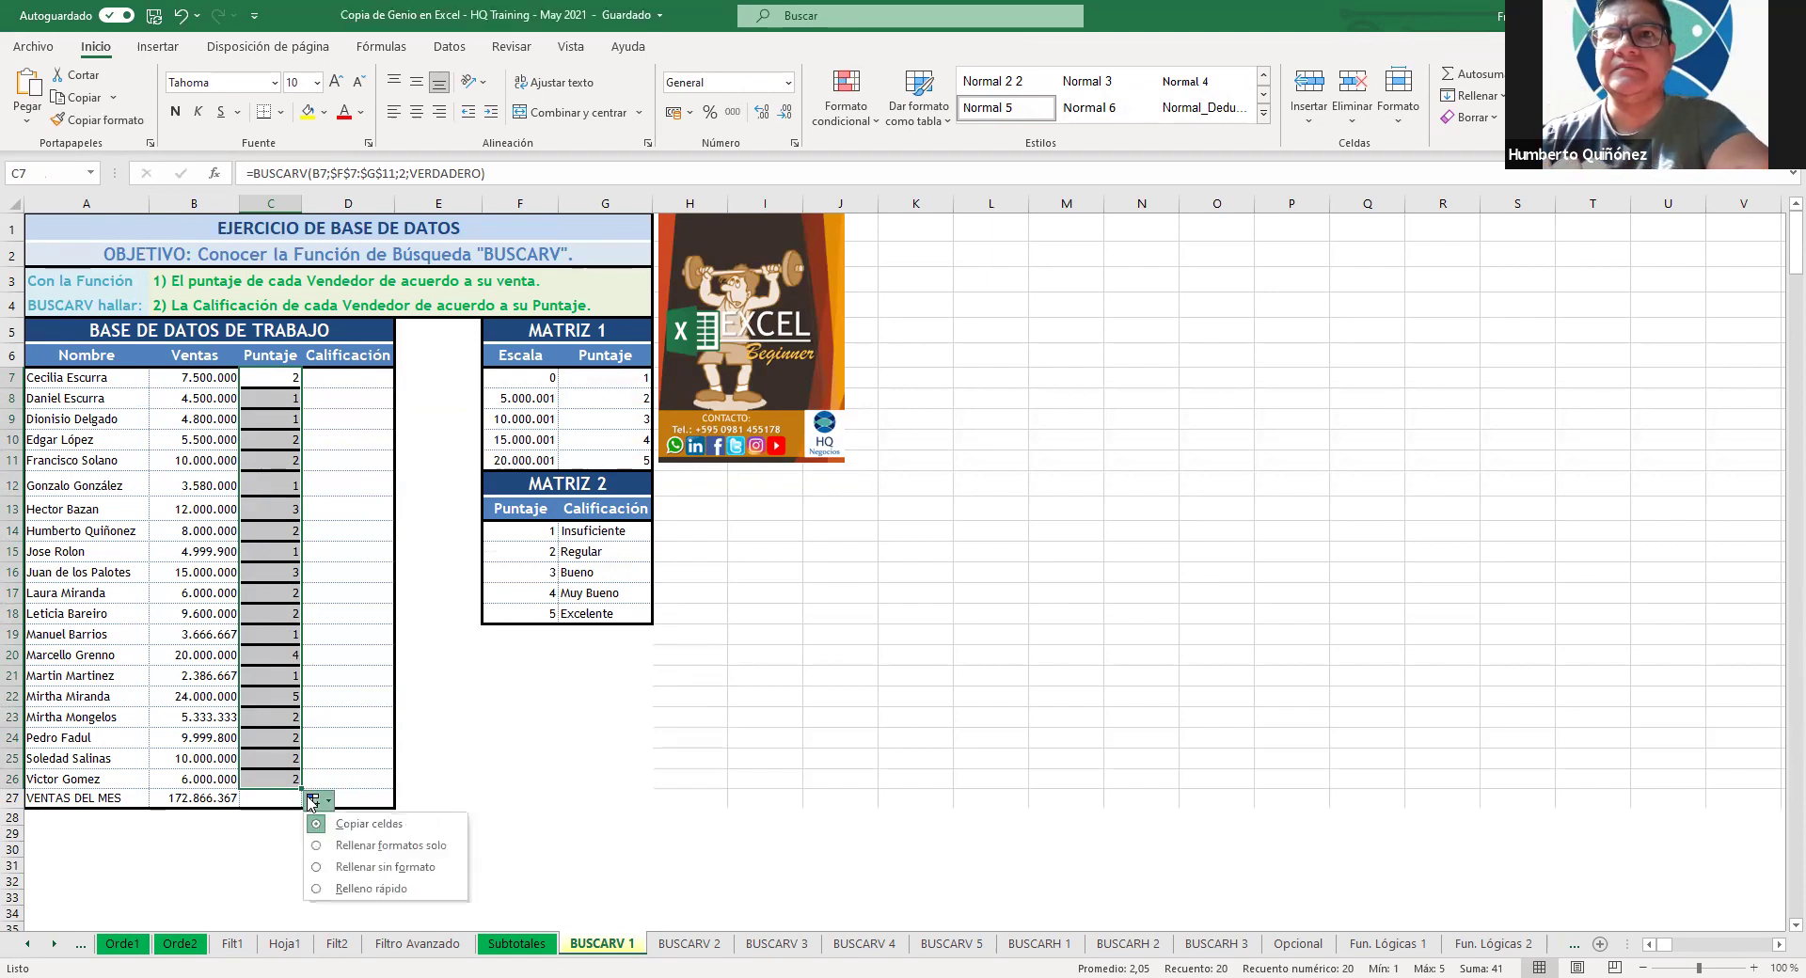
pyautogui.click(332, 864)
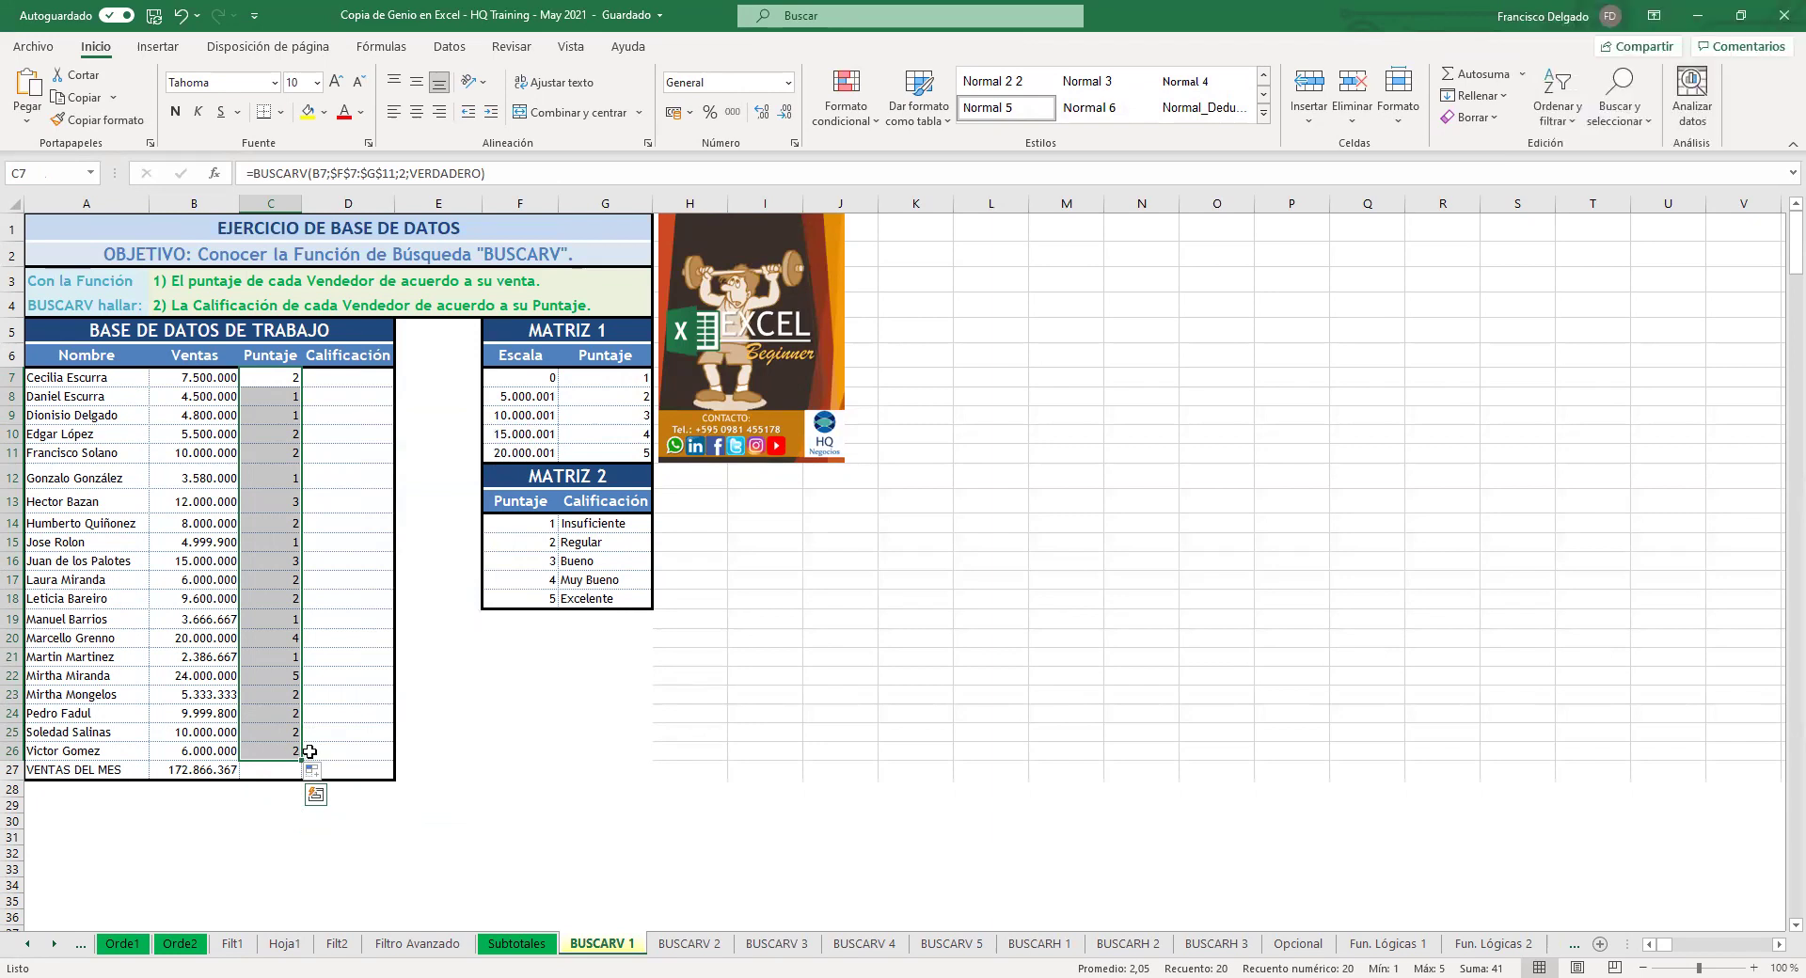
pyautogui.click(263, 752)
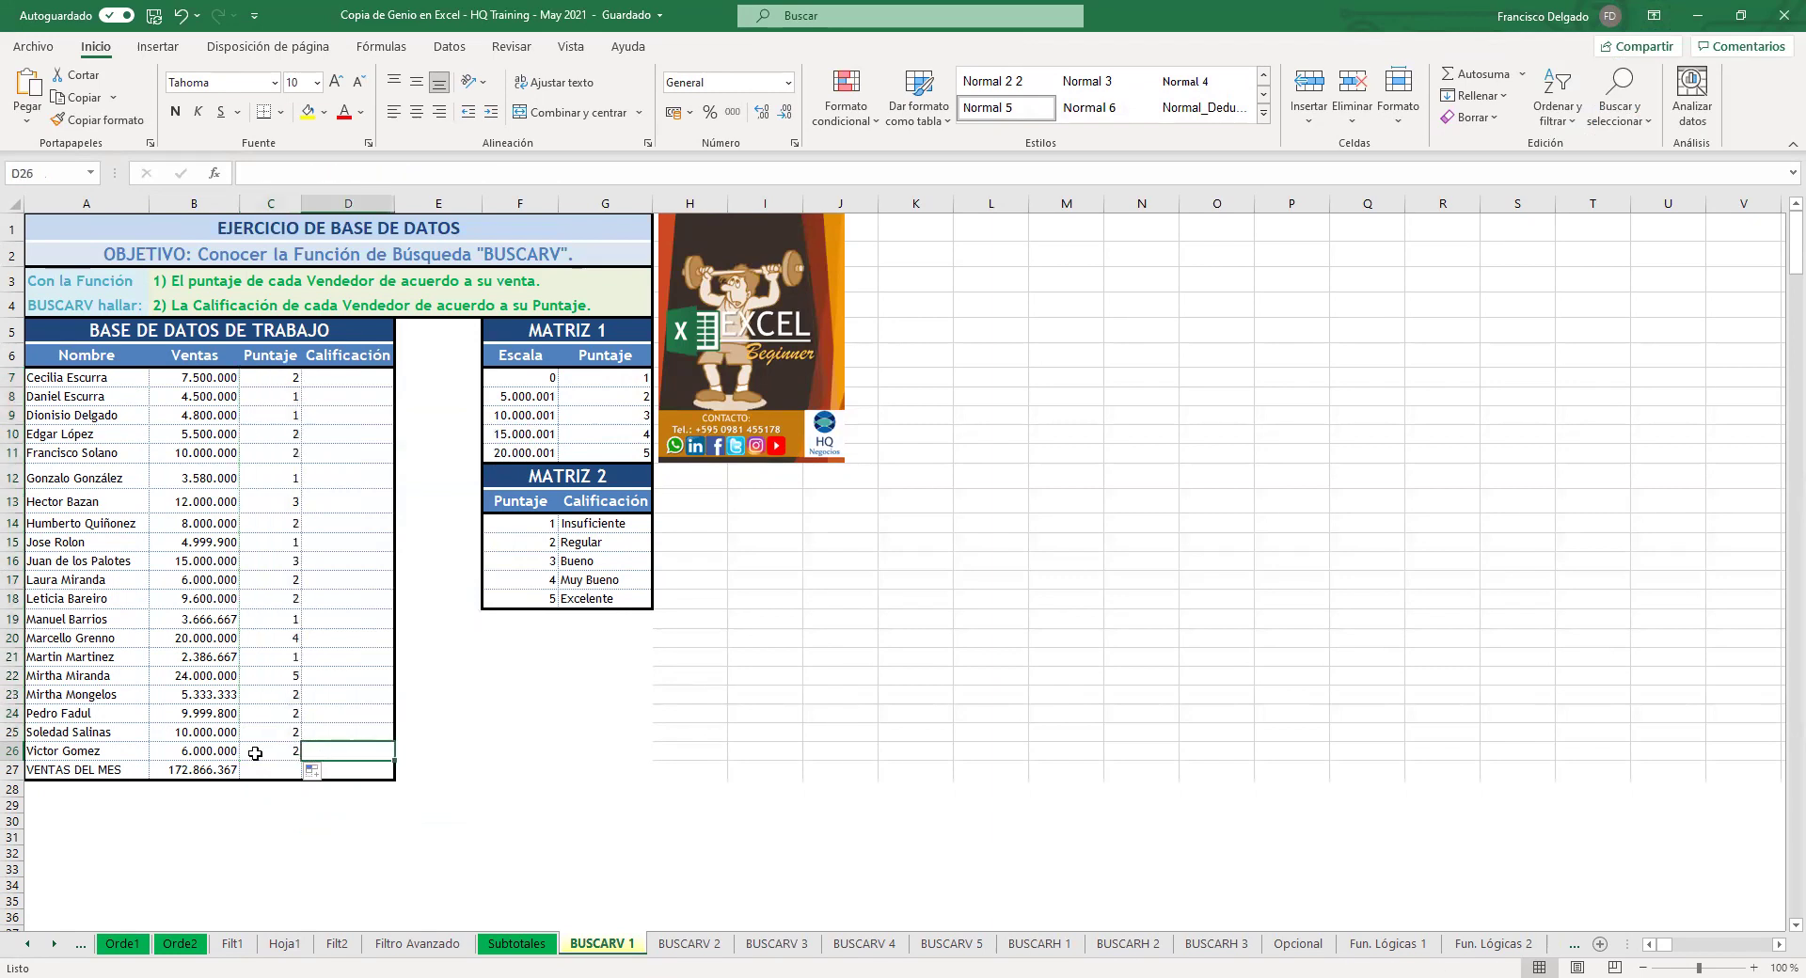
pyautogui.click(322, 756)
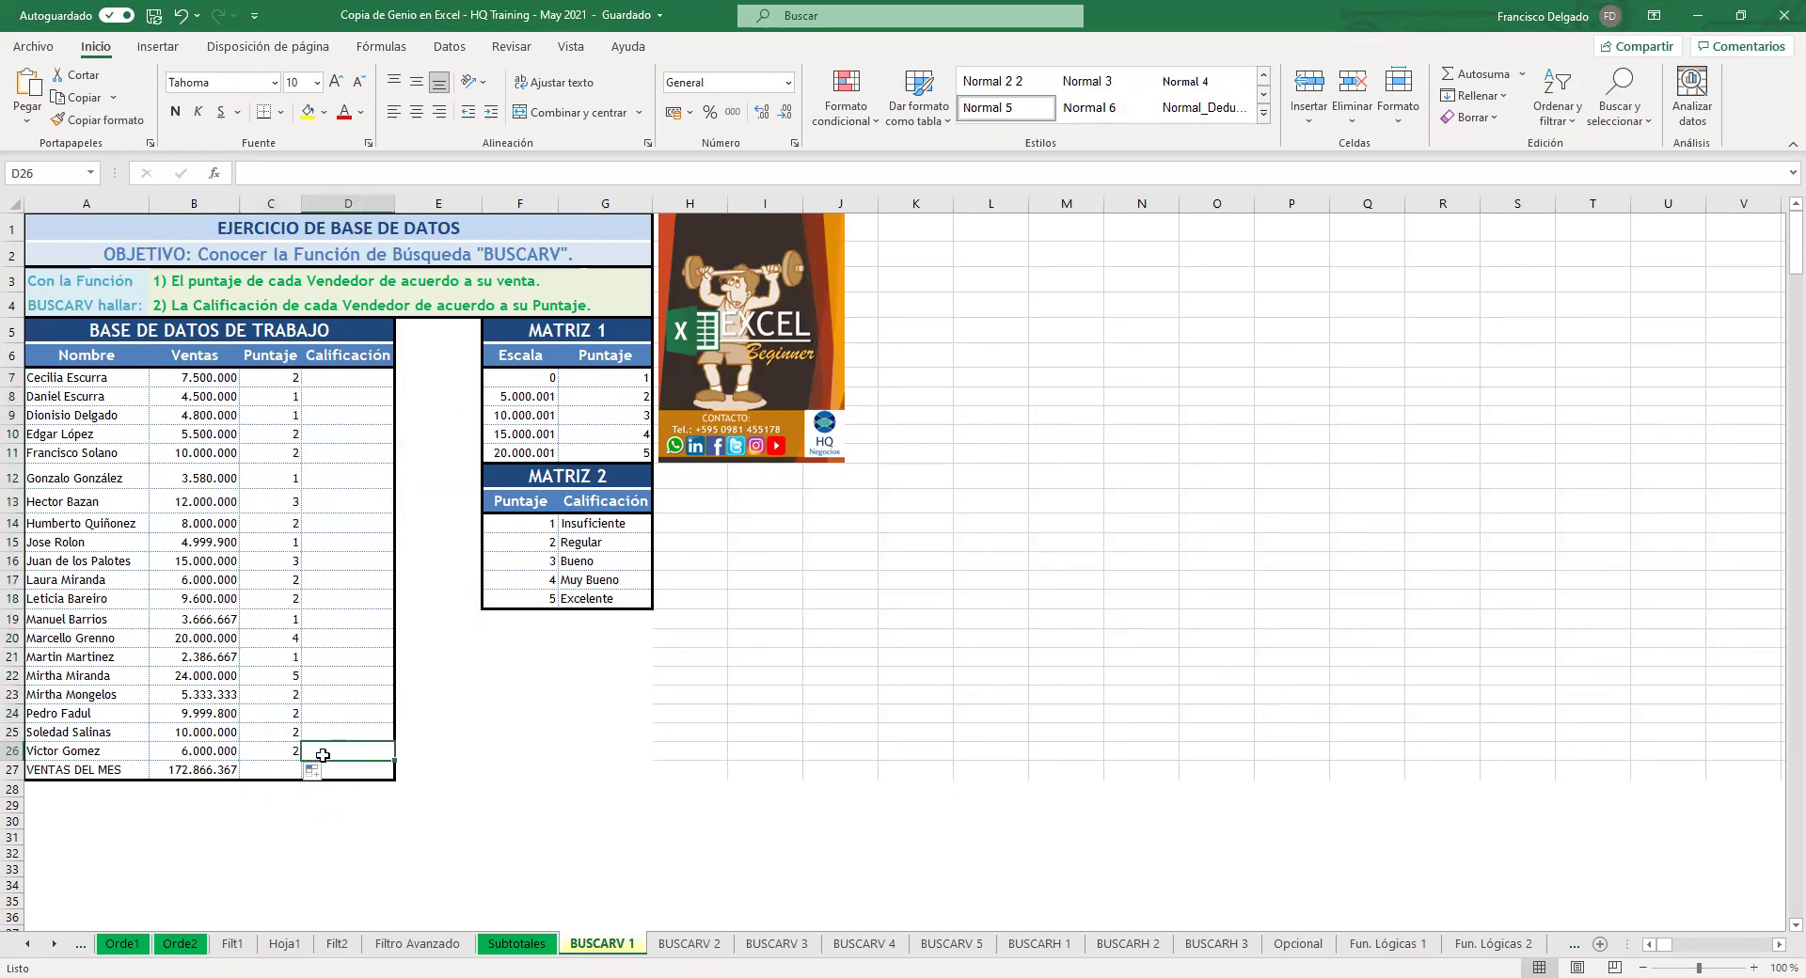
pyautogui.click(320, 376)
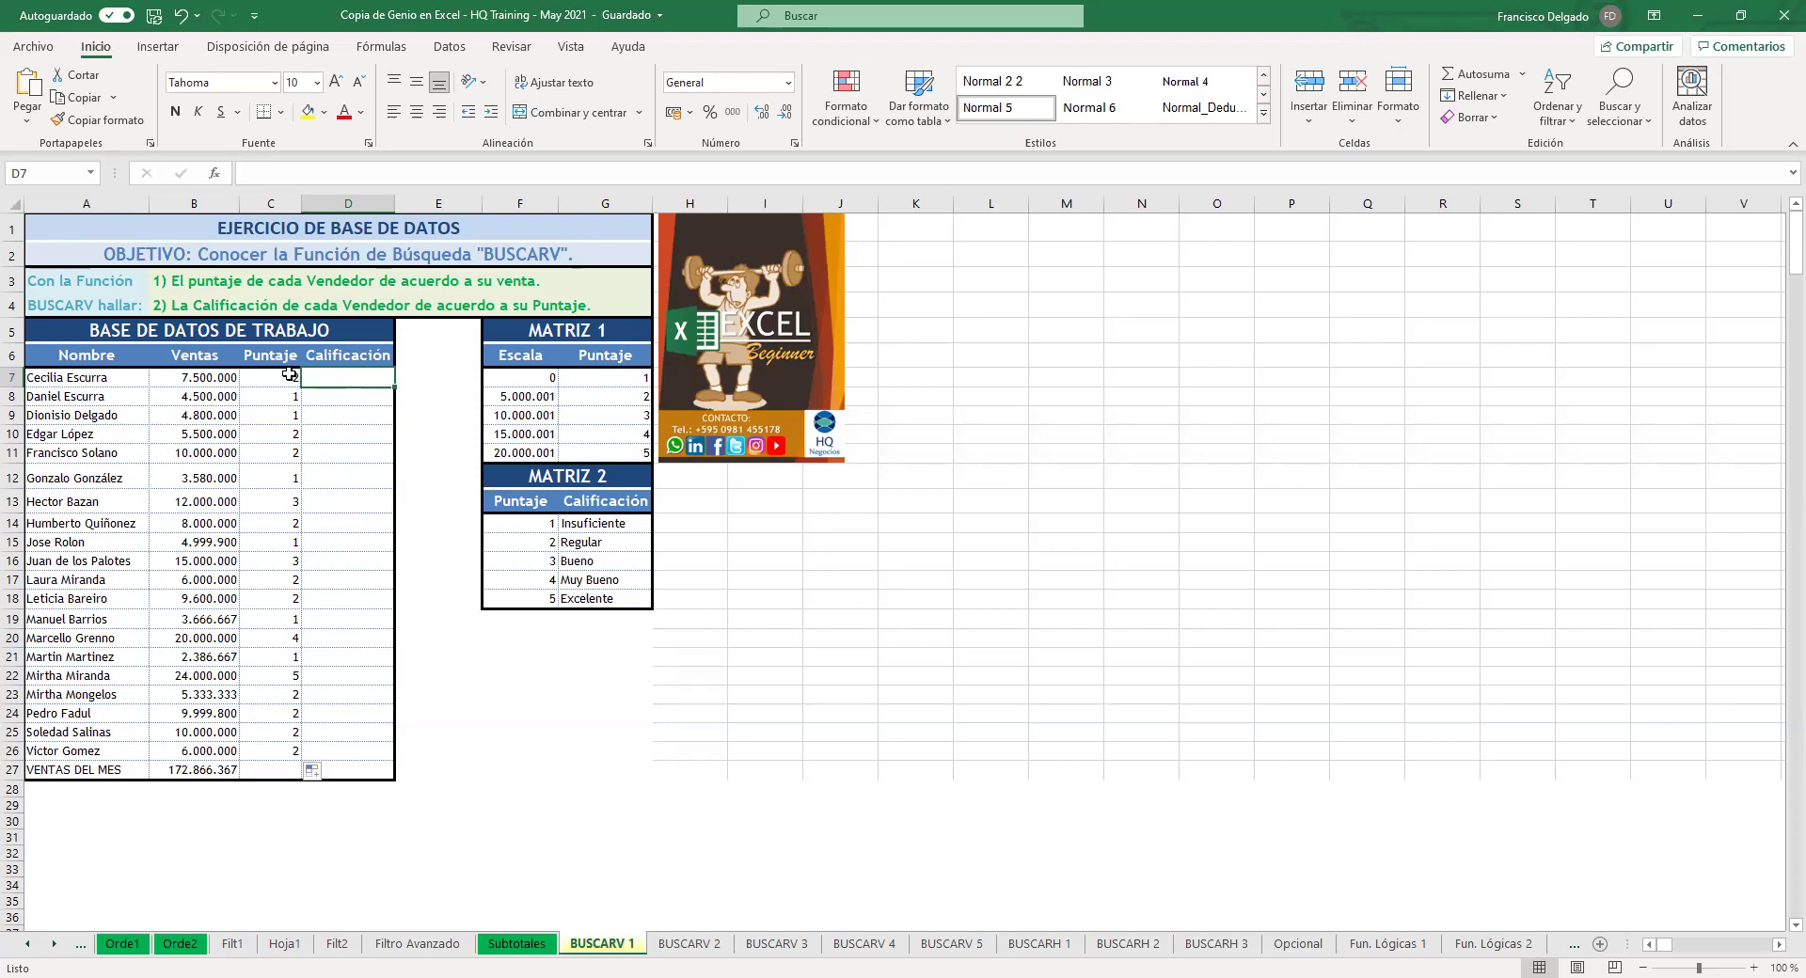
pyautogui.press('Left')
pyautogui.click(325, 376)
# Step: Look through the Insert, Data and Formulas ribbon features
pyautogui.click(160, 47)
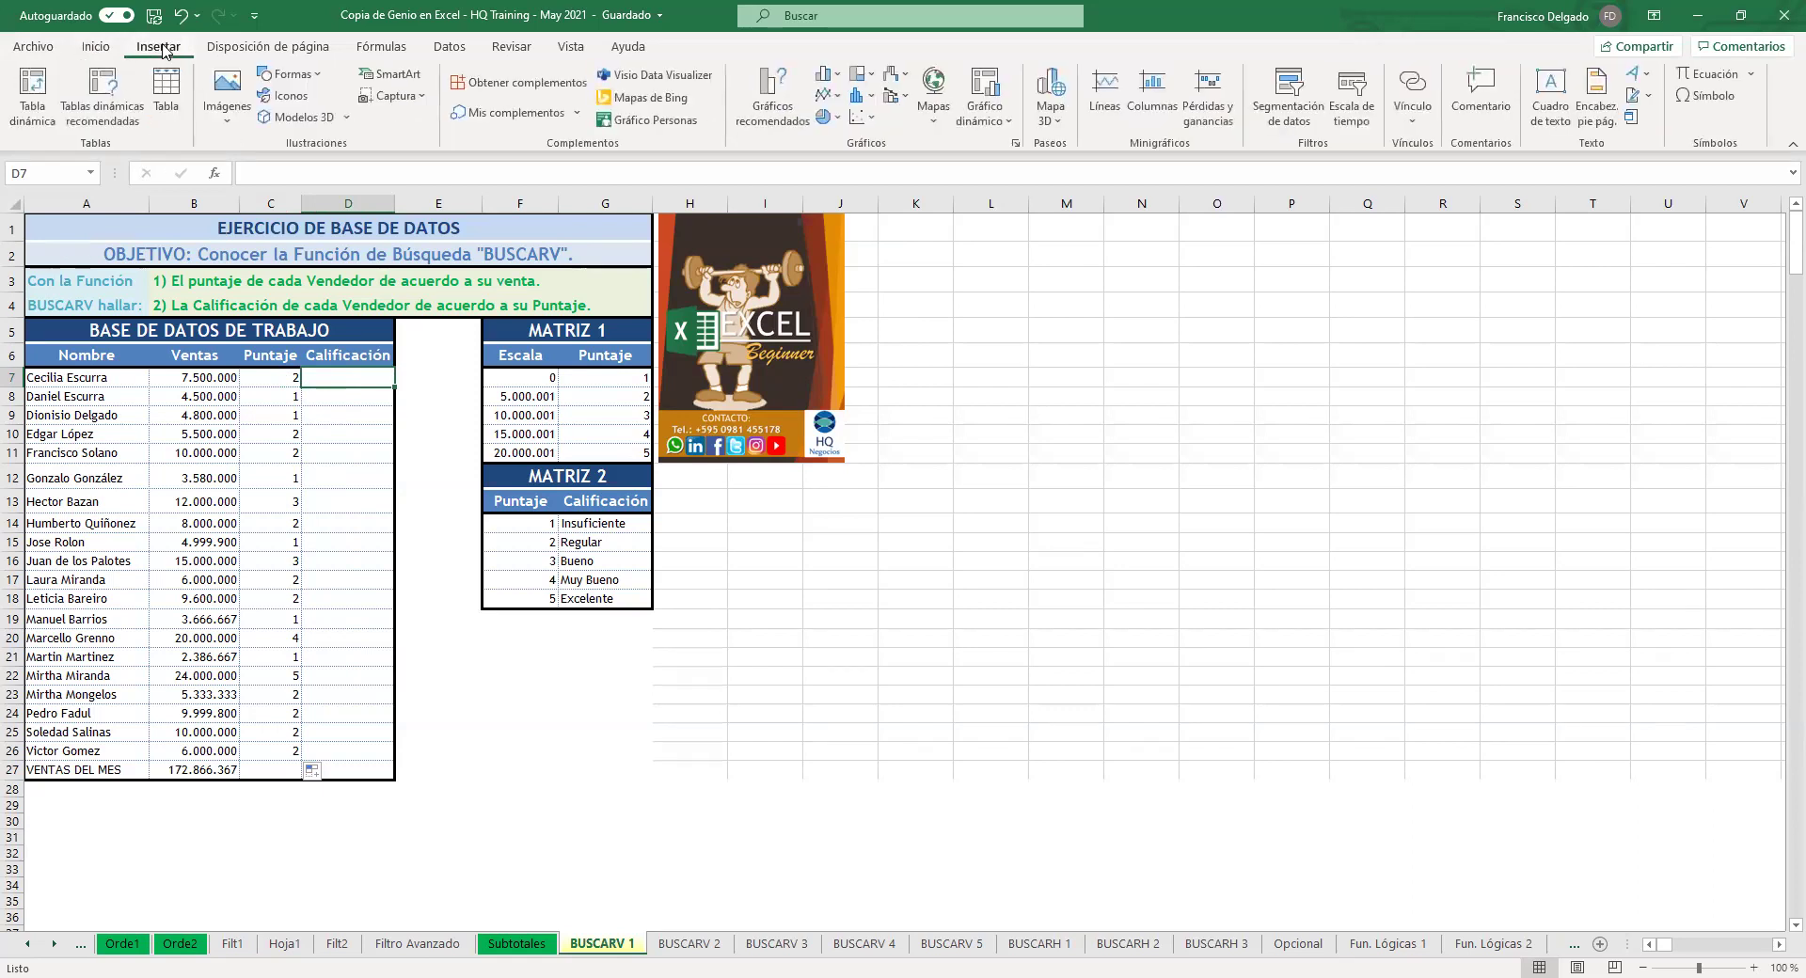
pyautogui.click(452, 53)
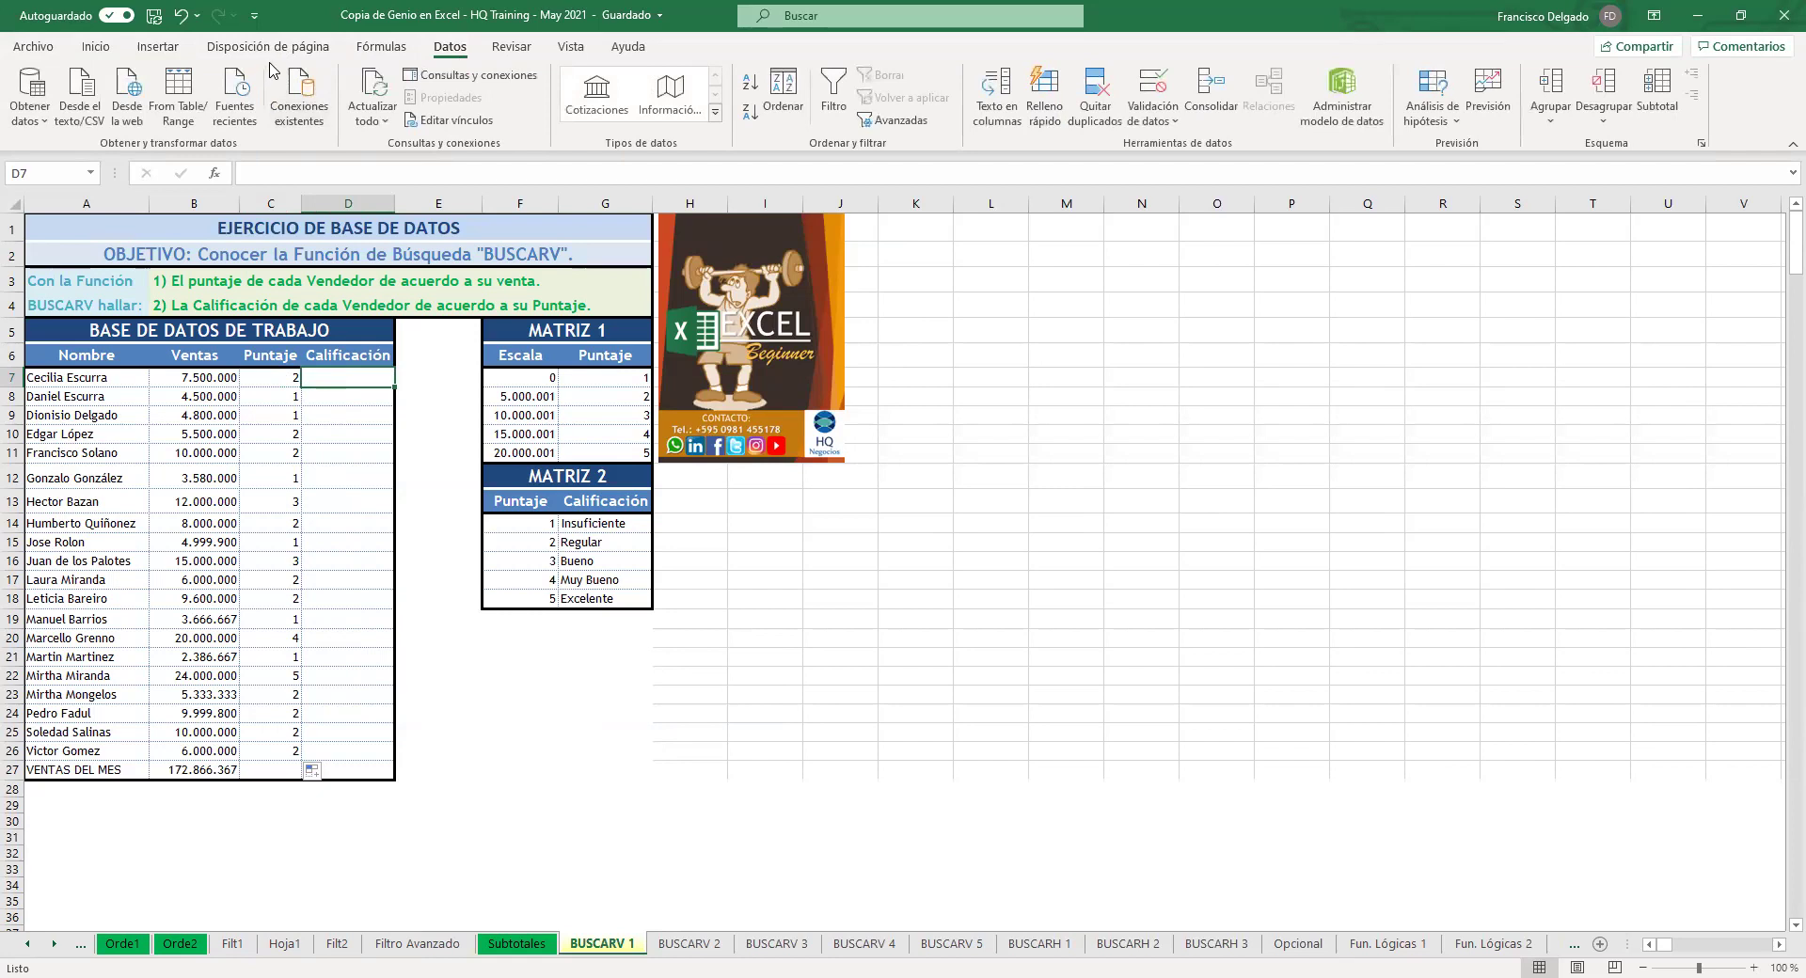
pyautogui.click(381, 48)
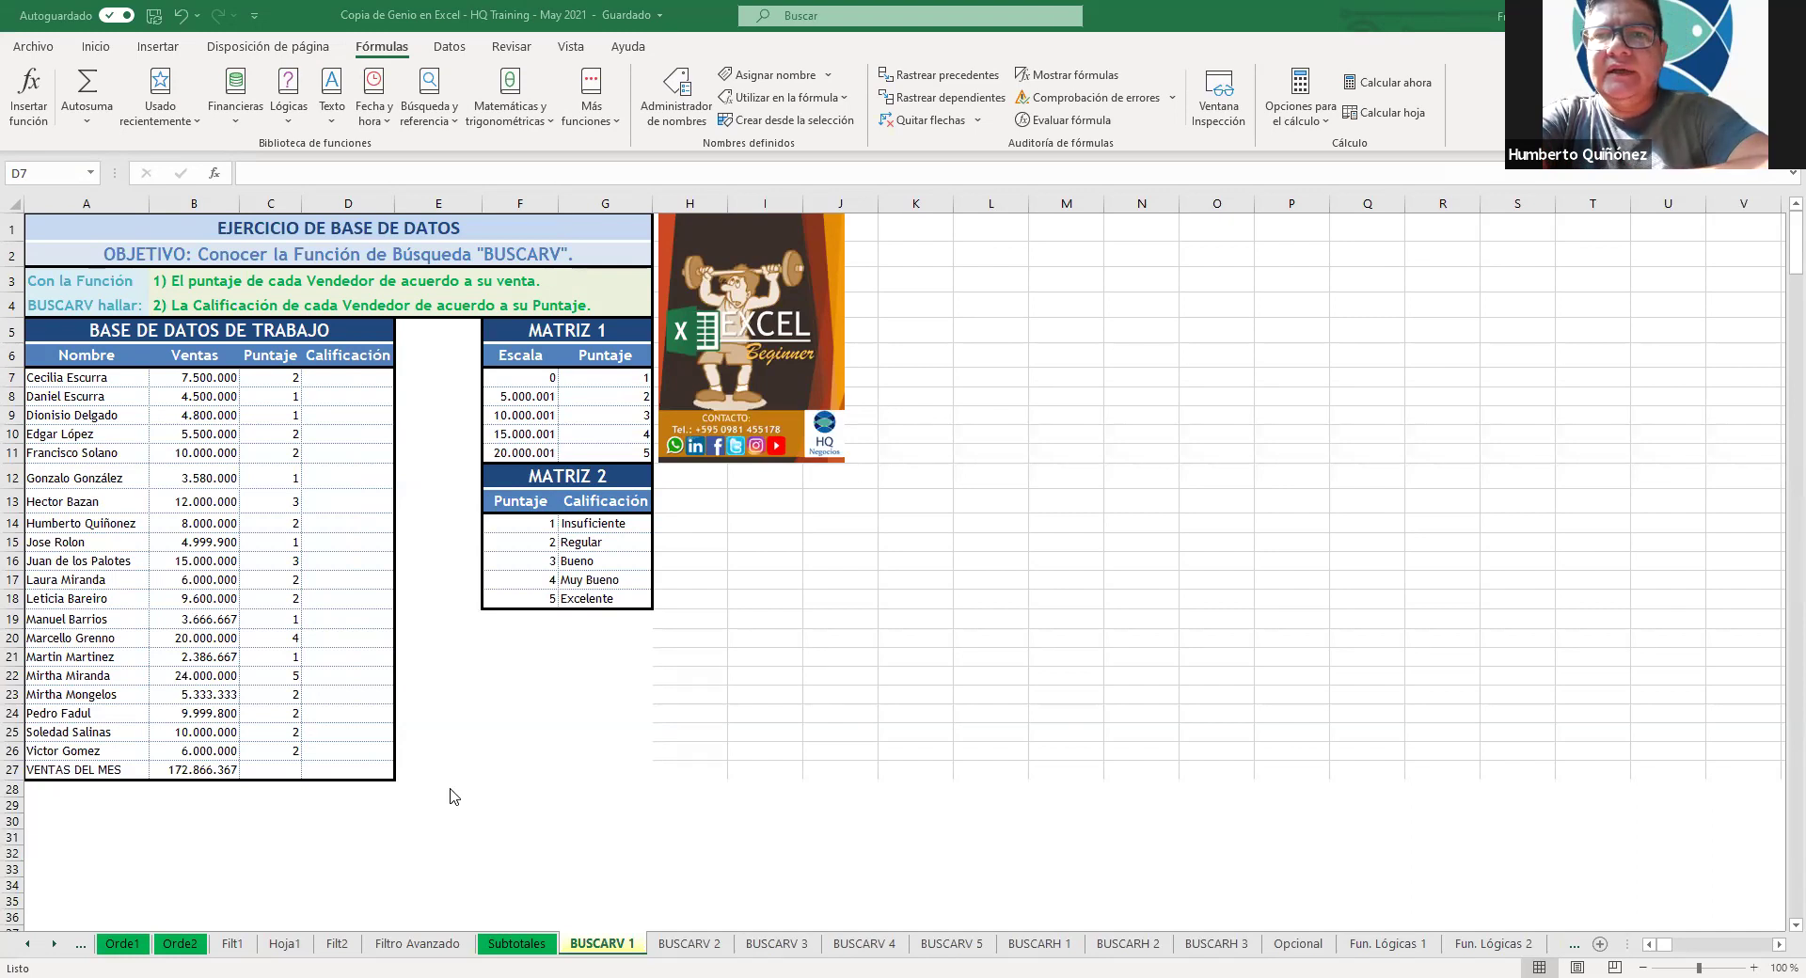
# Step: Start a formula in D7 and insert BUSCARV from the Búsqueda y referencia category
pyautogui.click(346, 382)
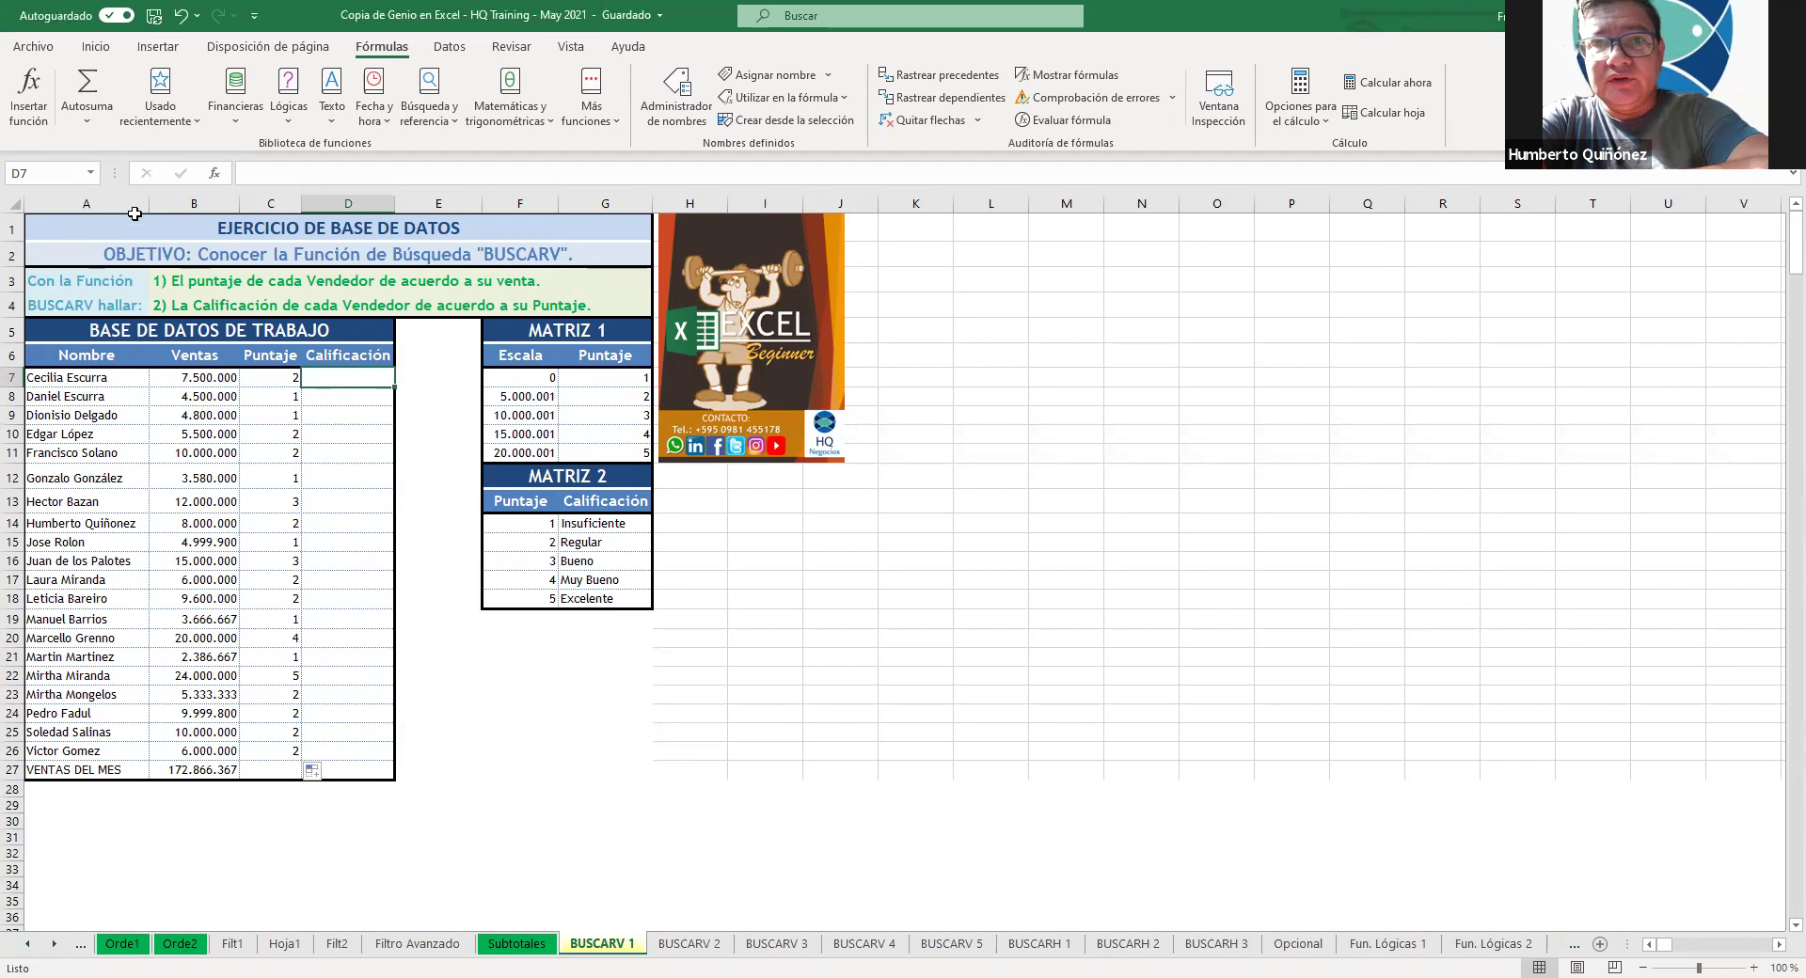
pyautogui.write('=')
pyautogui.hotkey('shift', 'F3')
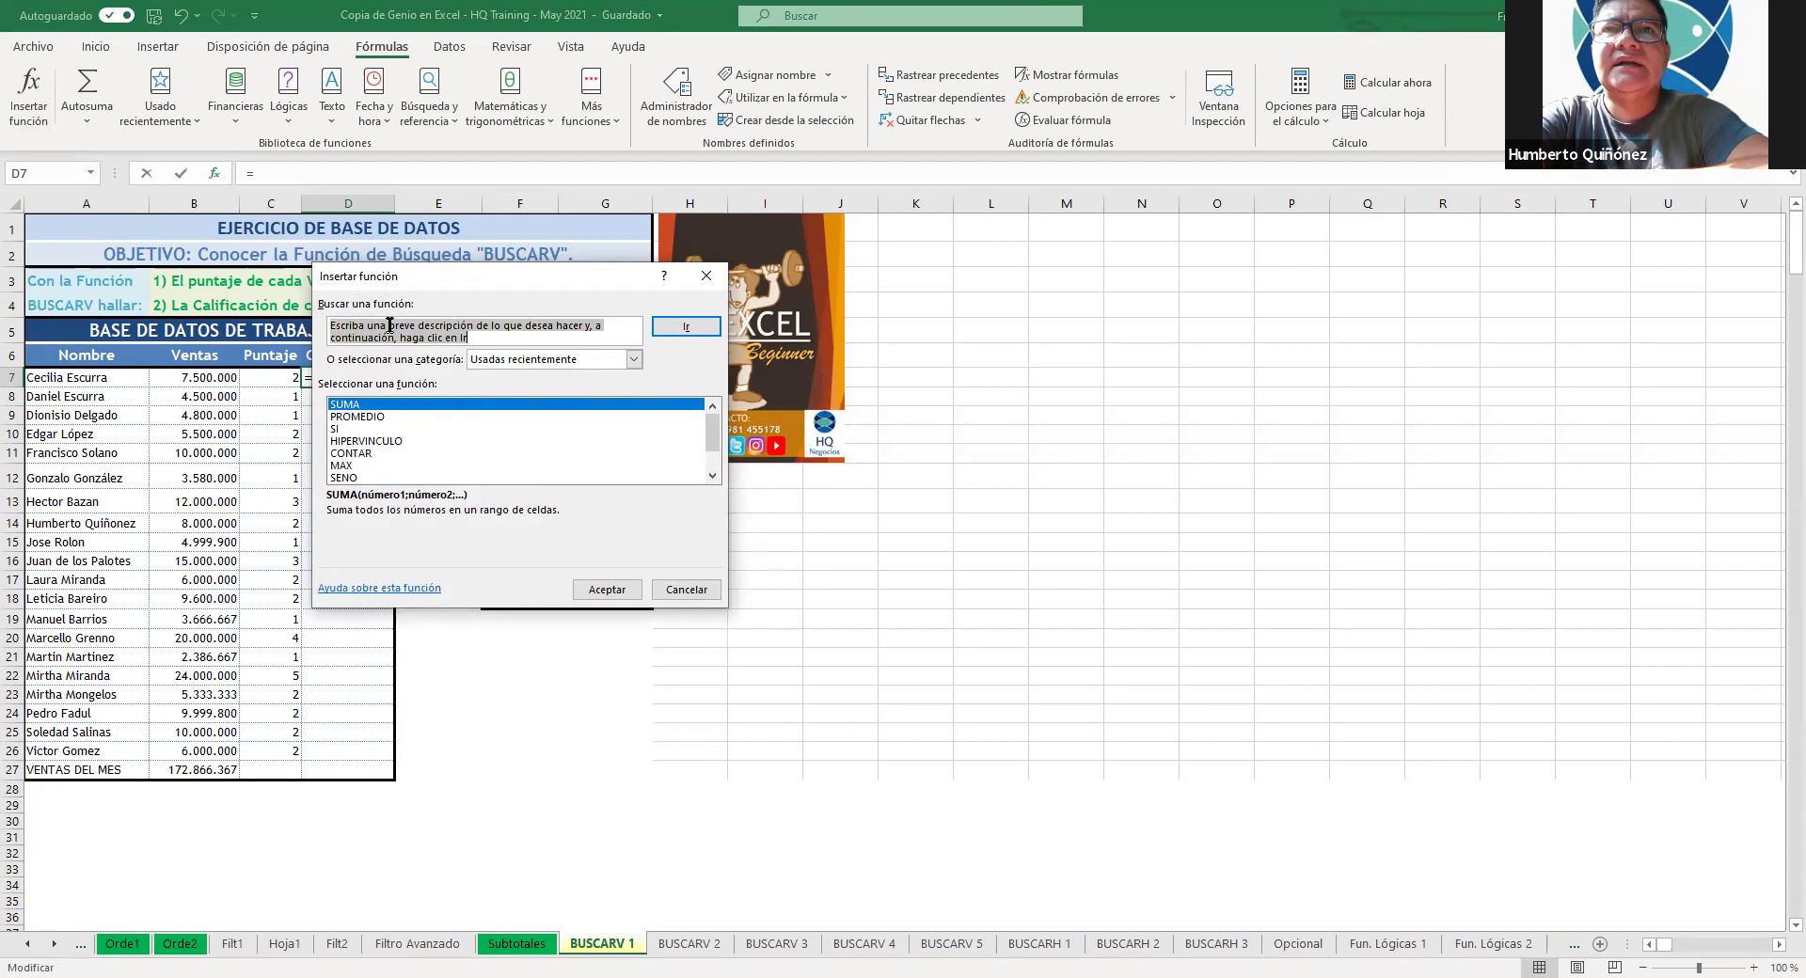
pyautogui.scroll(-1, 455, 436)
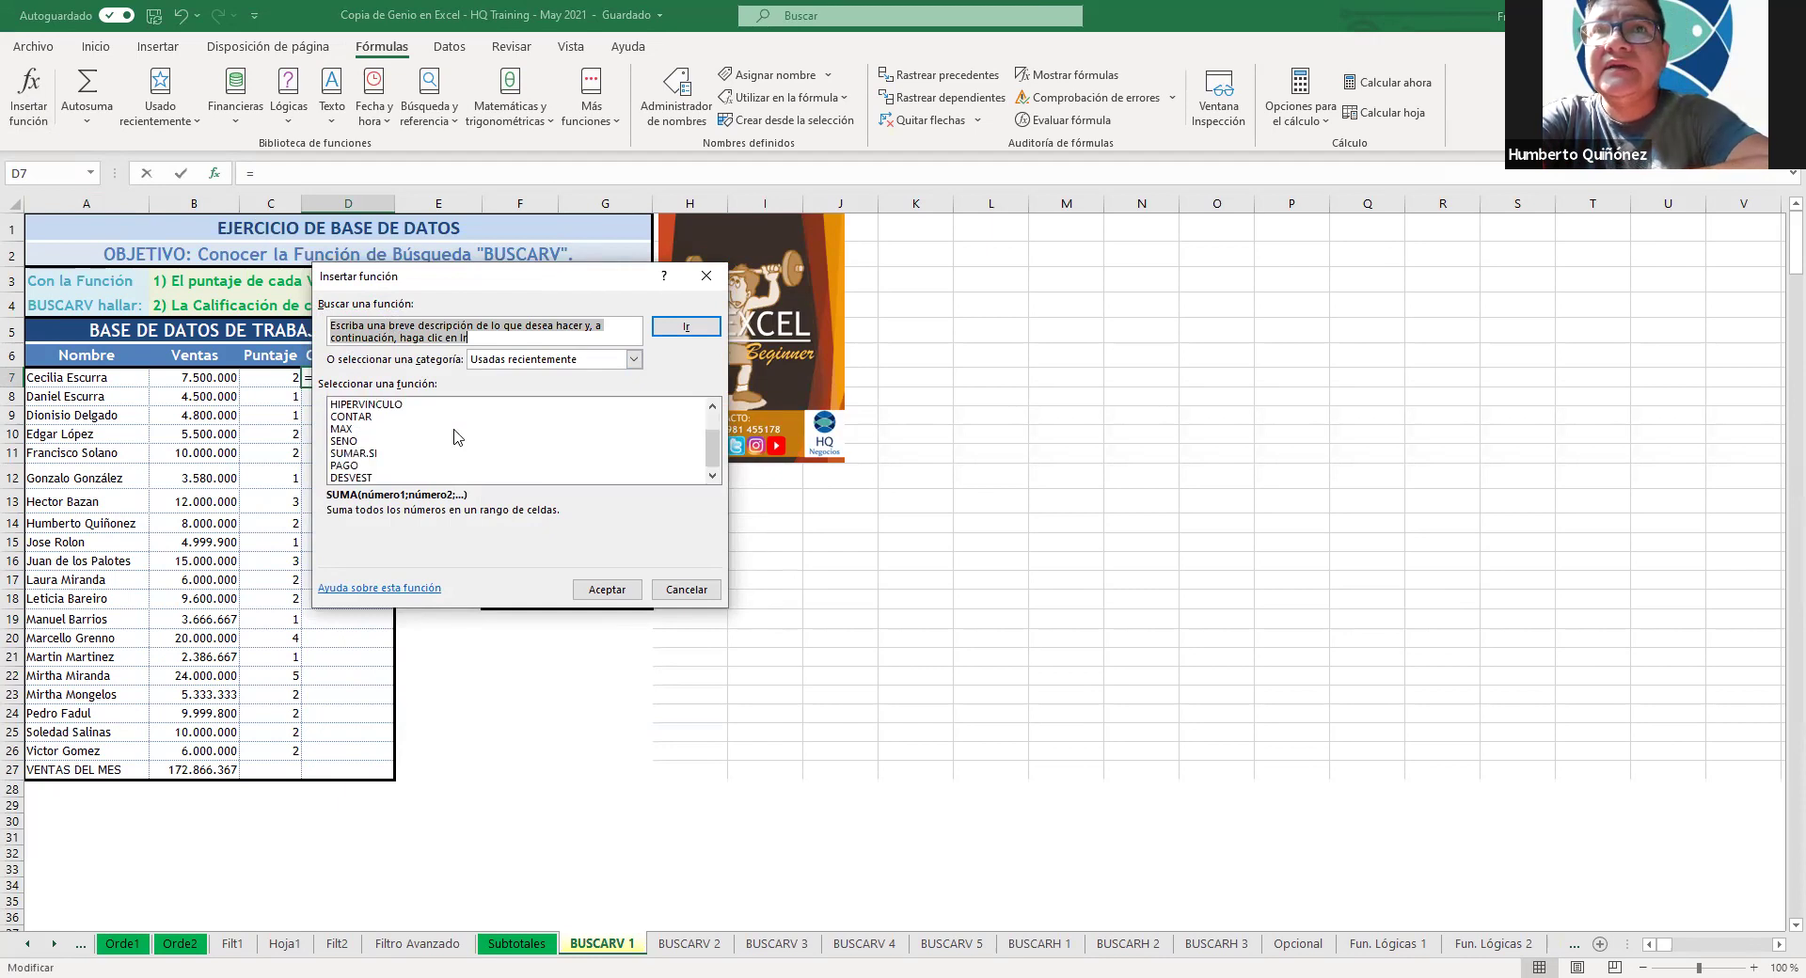
pyautogui.scroll(1, 457, 435)
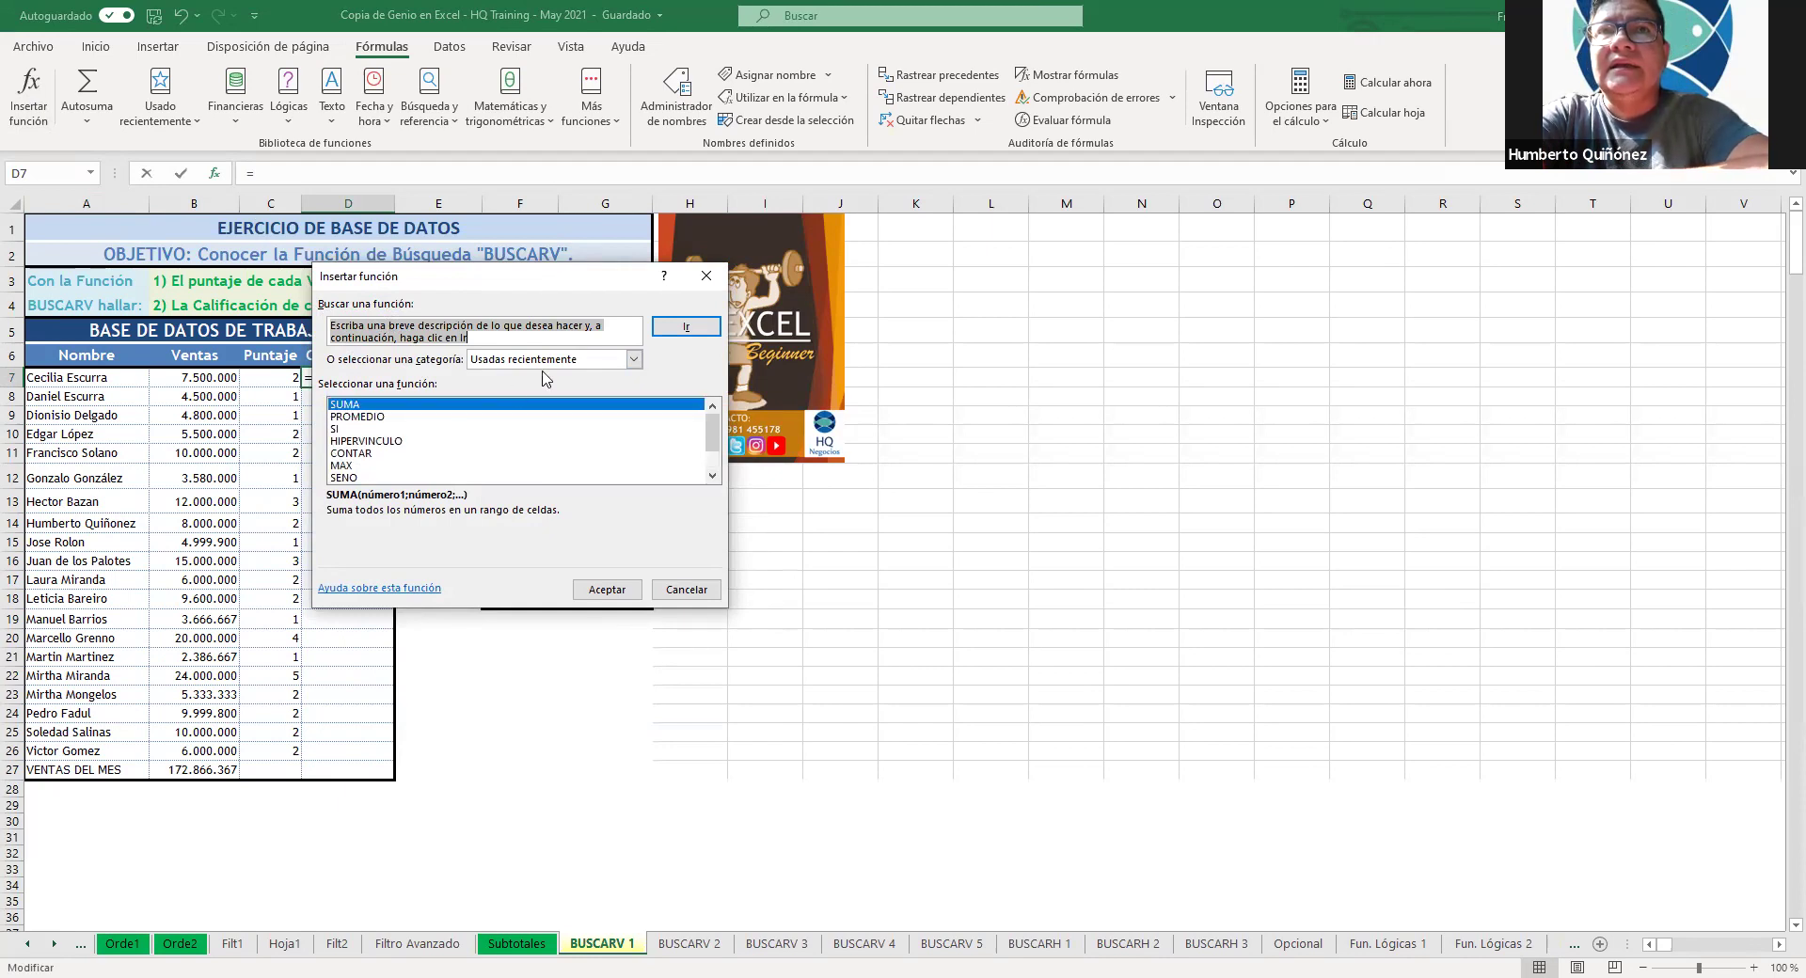
pyautogui.click(636, 358)
pyautogui.scroll(-1, 544, 415)
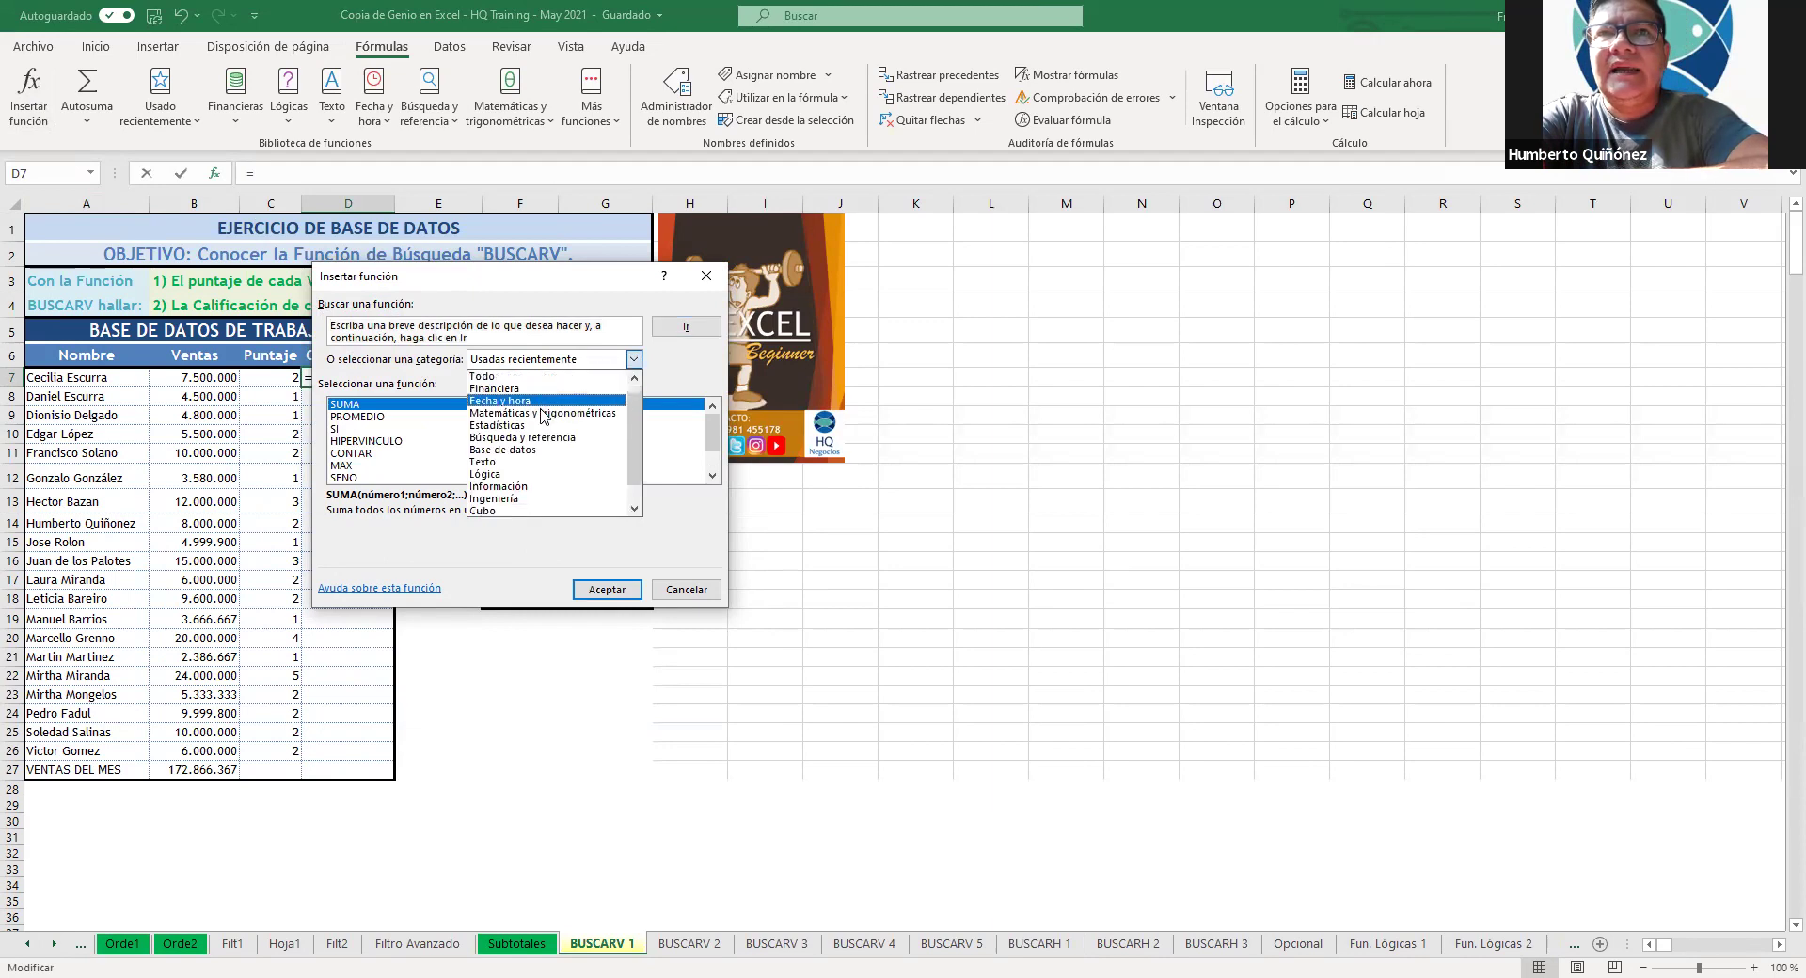
pyautogui.scroll(1, 542, 422)
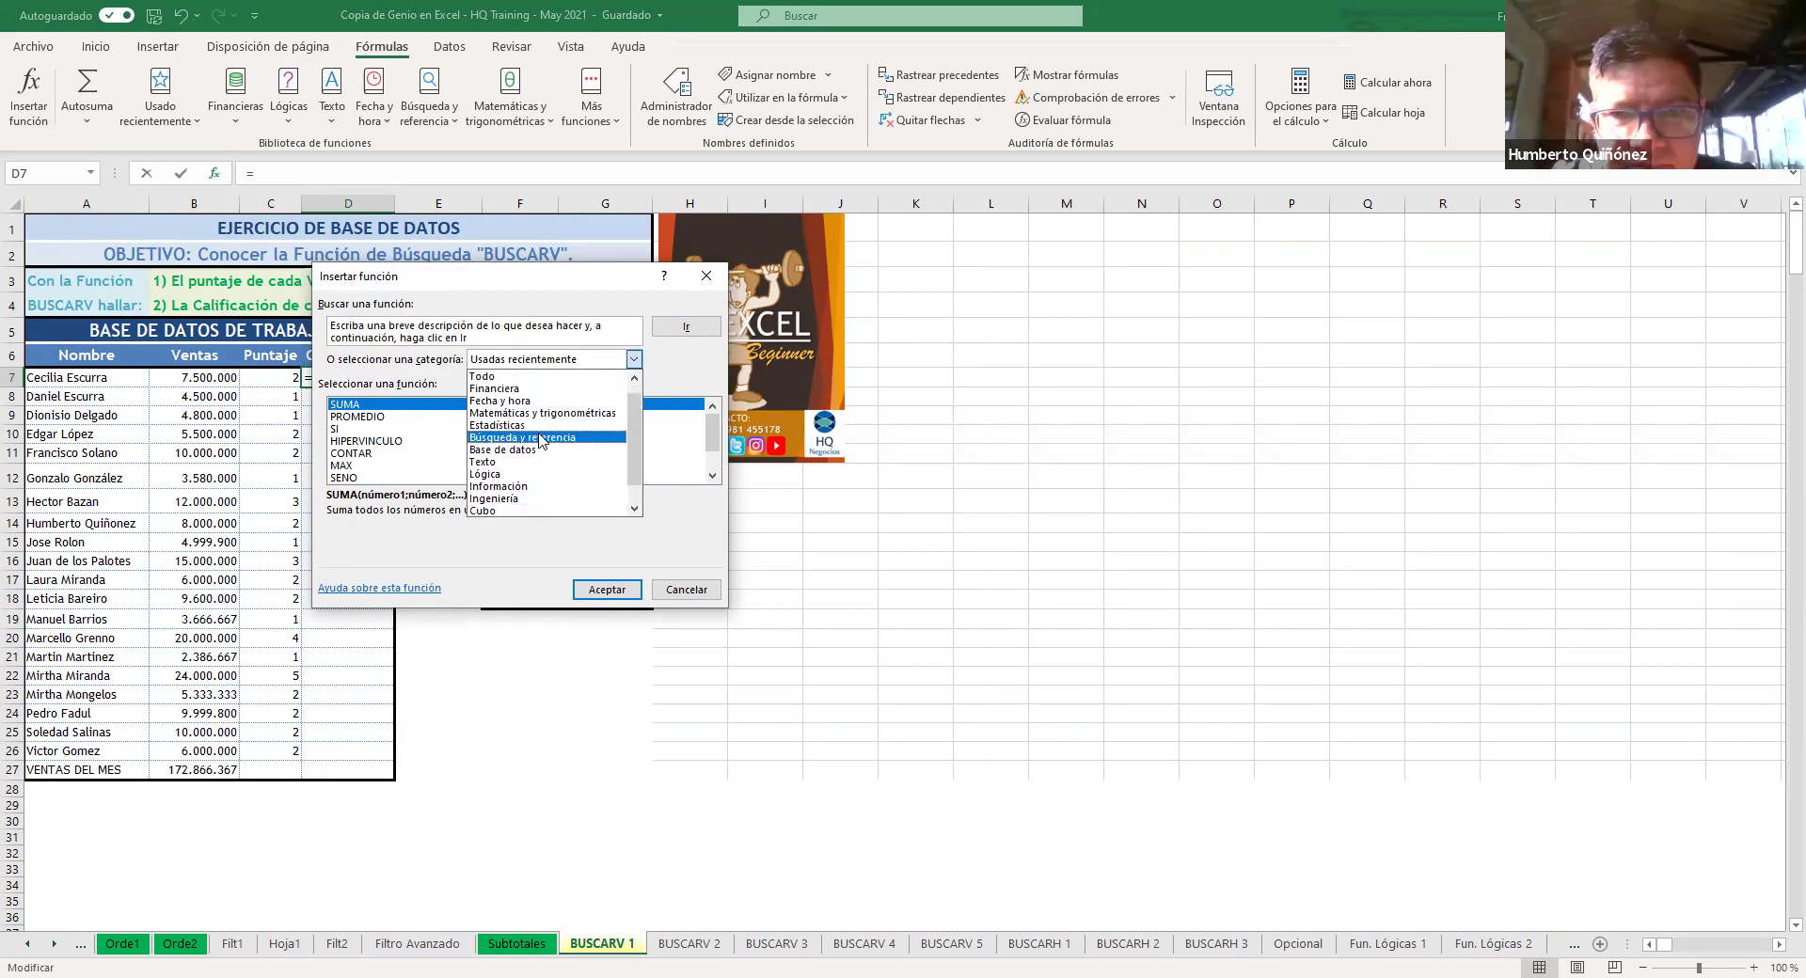
pyautogui.click(536, 438)
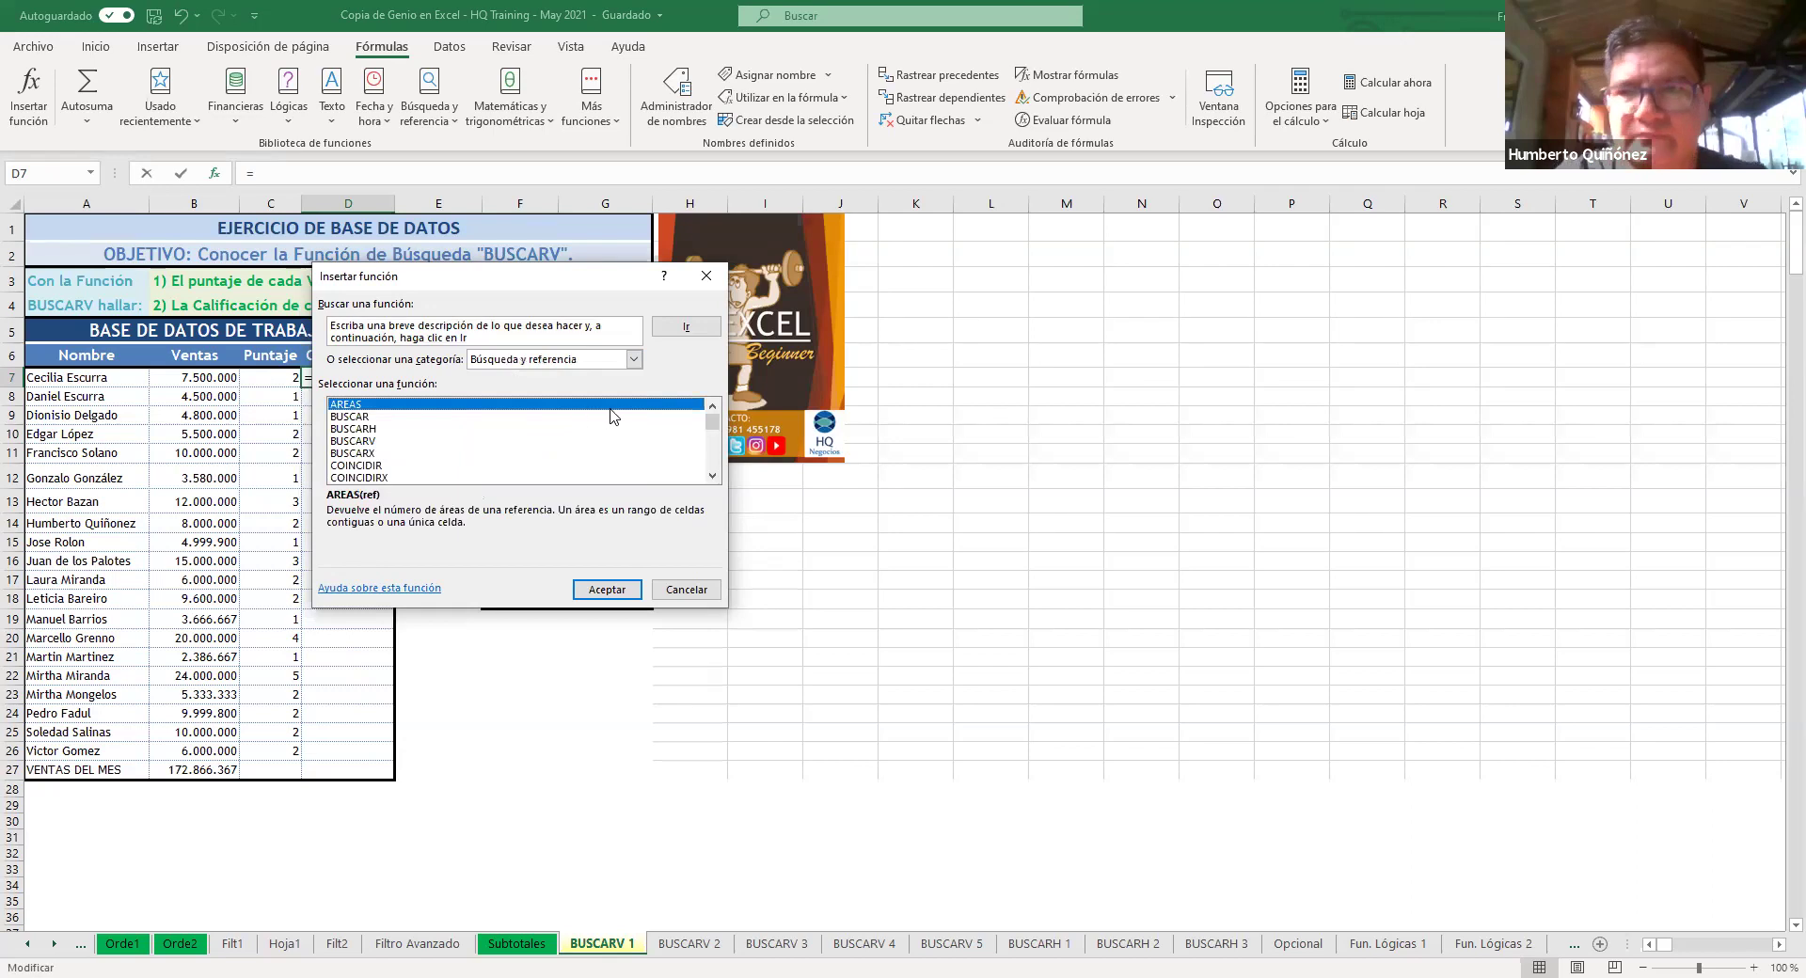
pyautogui.click(370, 442)
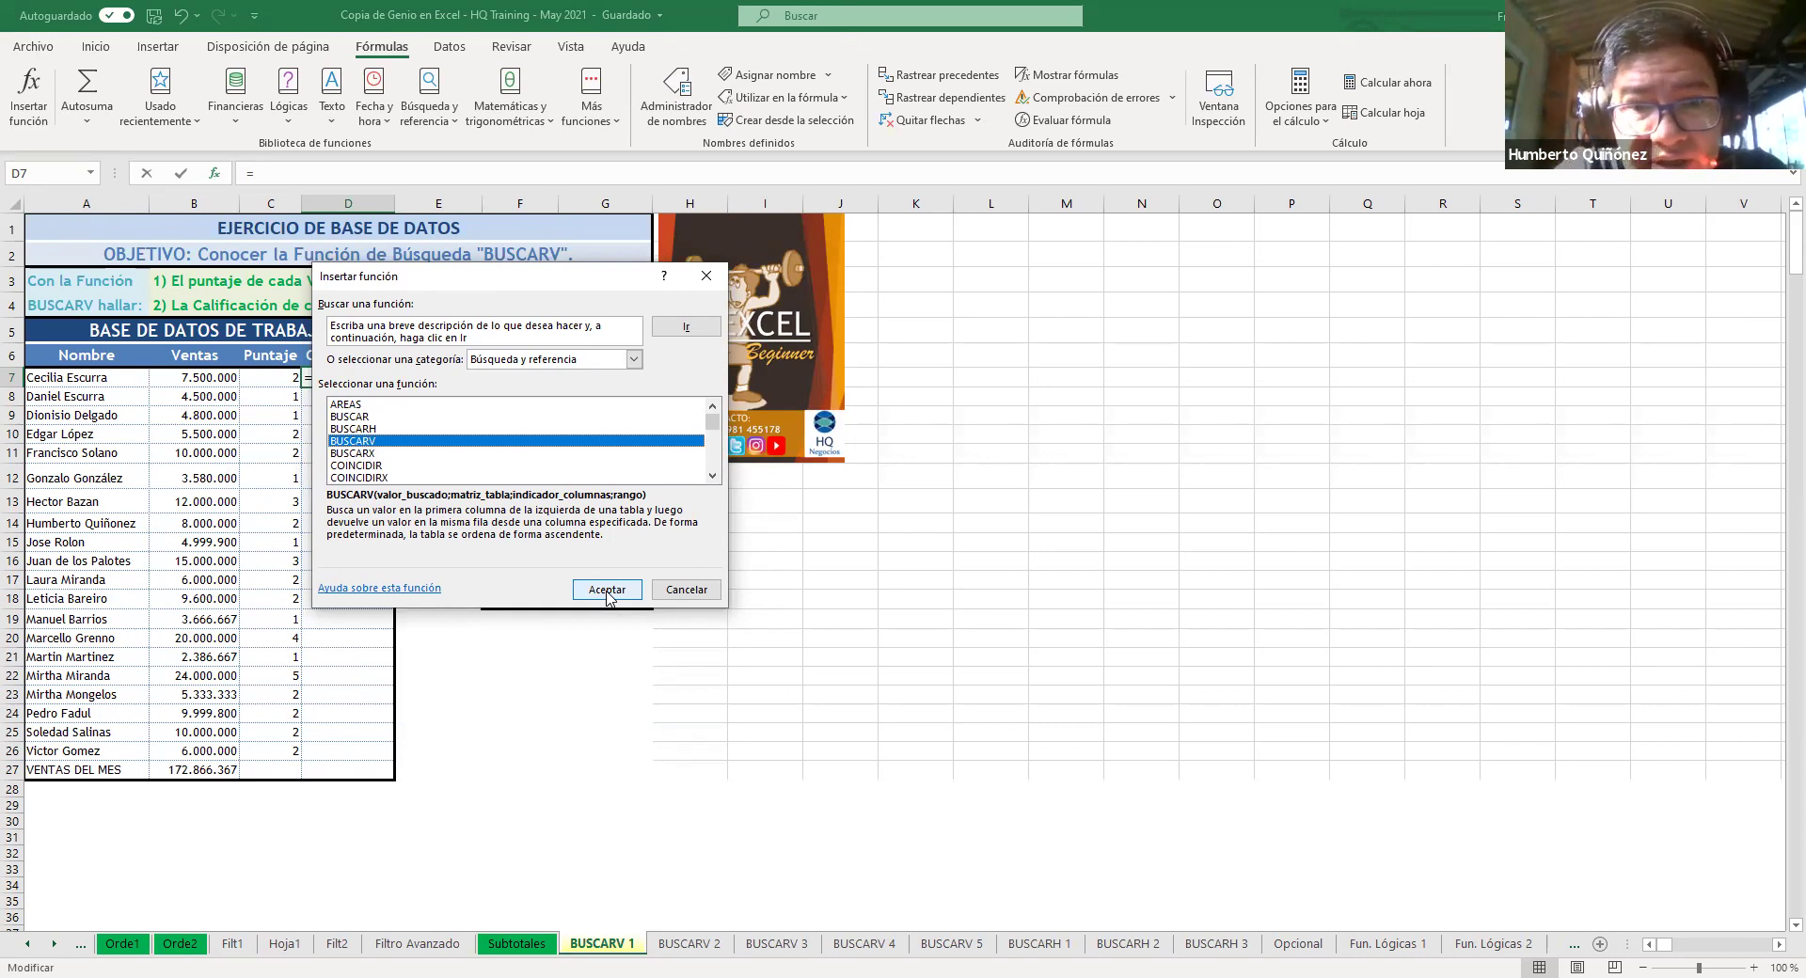
pyautogui.click(607, 590)
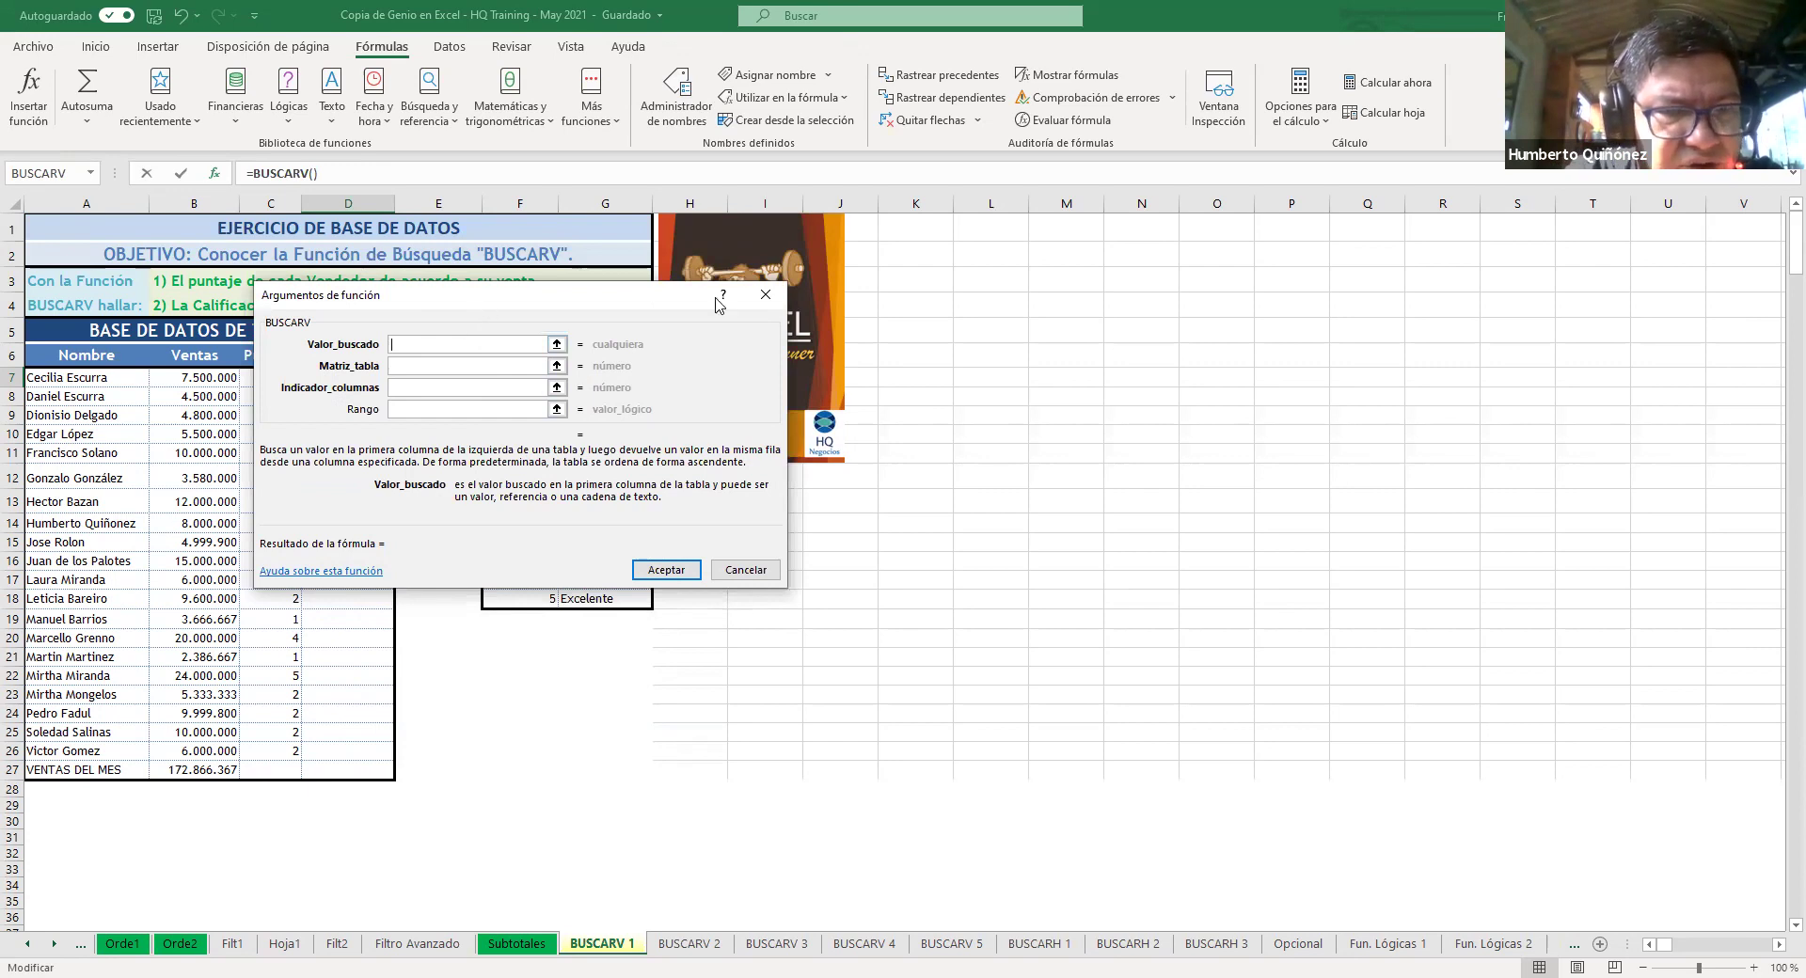
# Step: Set the Puntaje in C7 as BUSCARV's lookup value
pyautogui.moveTo(703, 292); pyautogui.dragTo(924, 271)
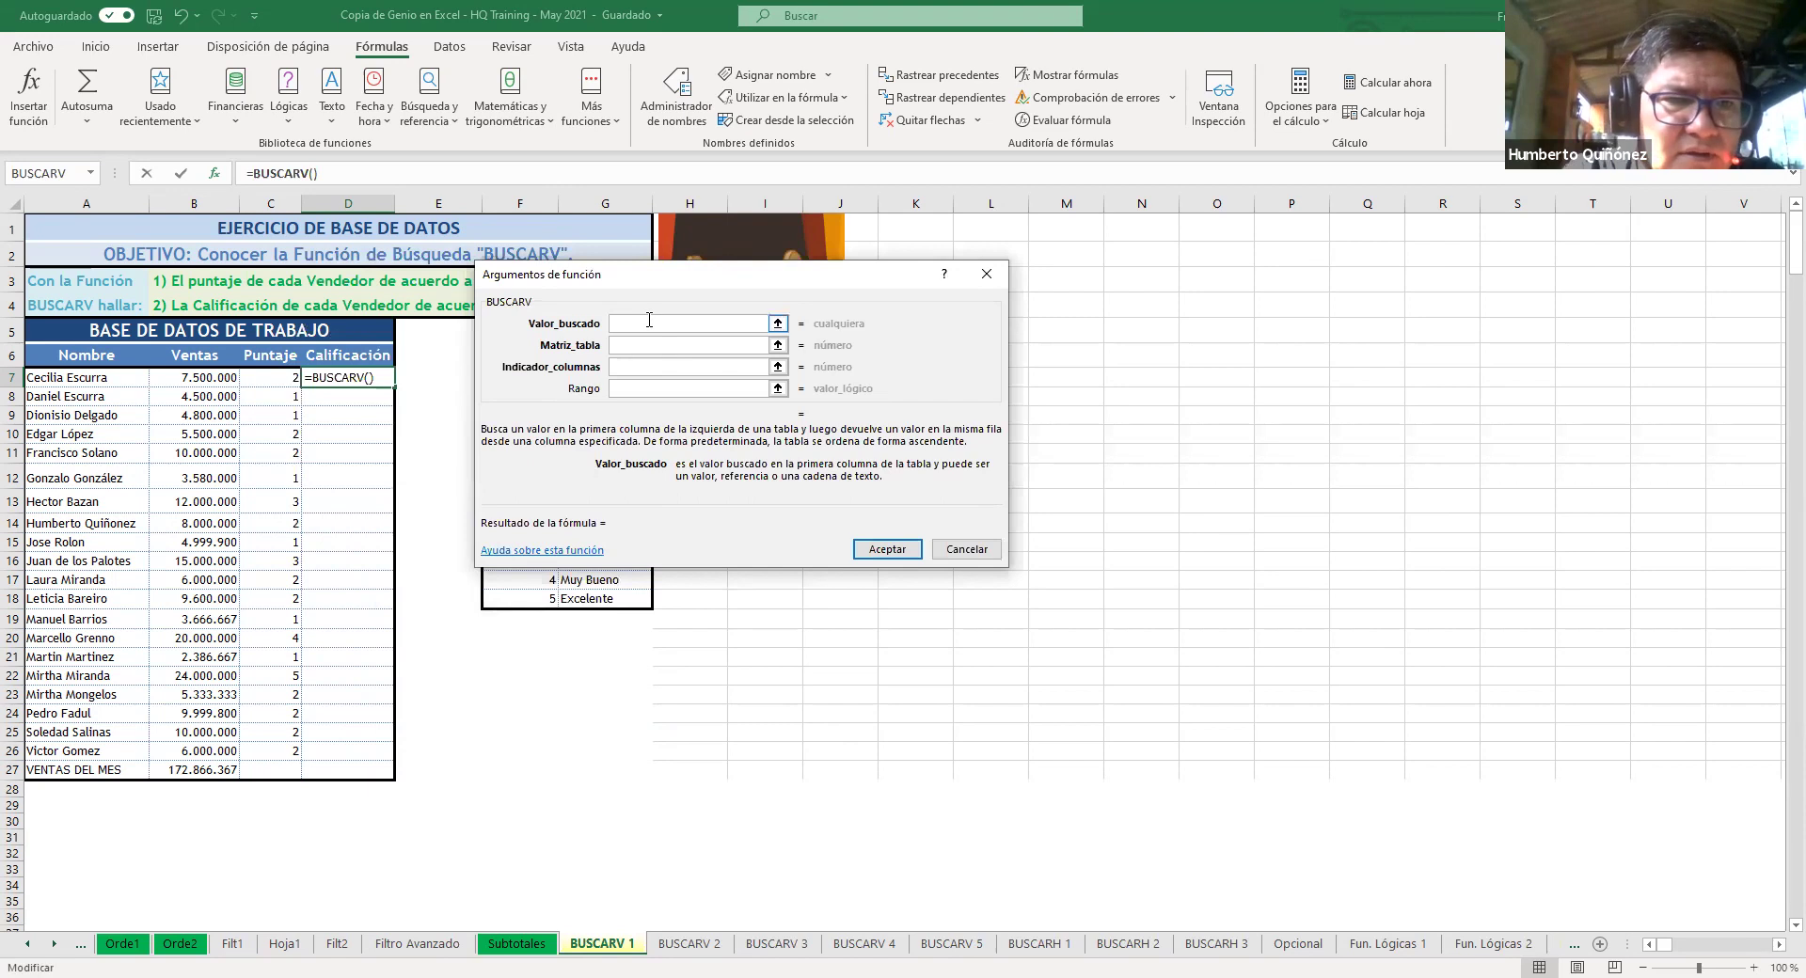
pyautogui.click(616, 346)
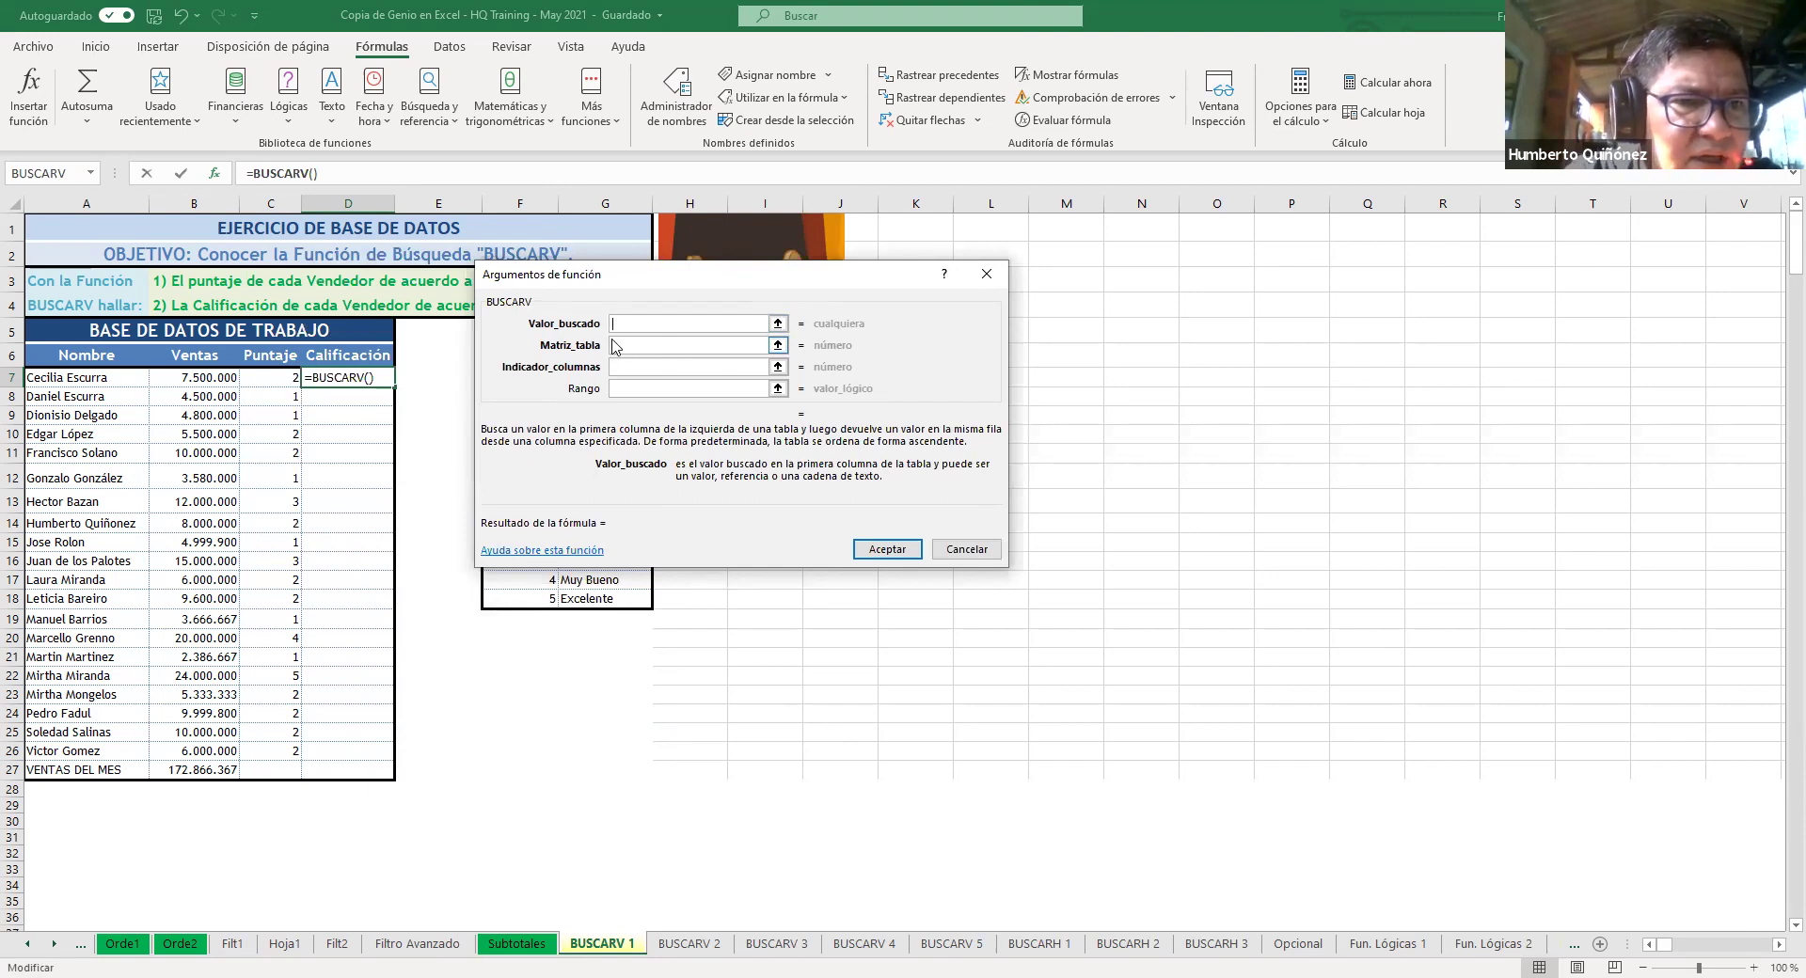
pyautogui.click(259, 380)
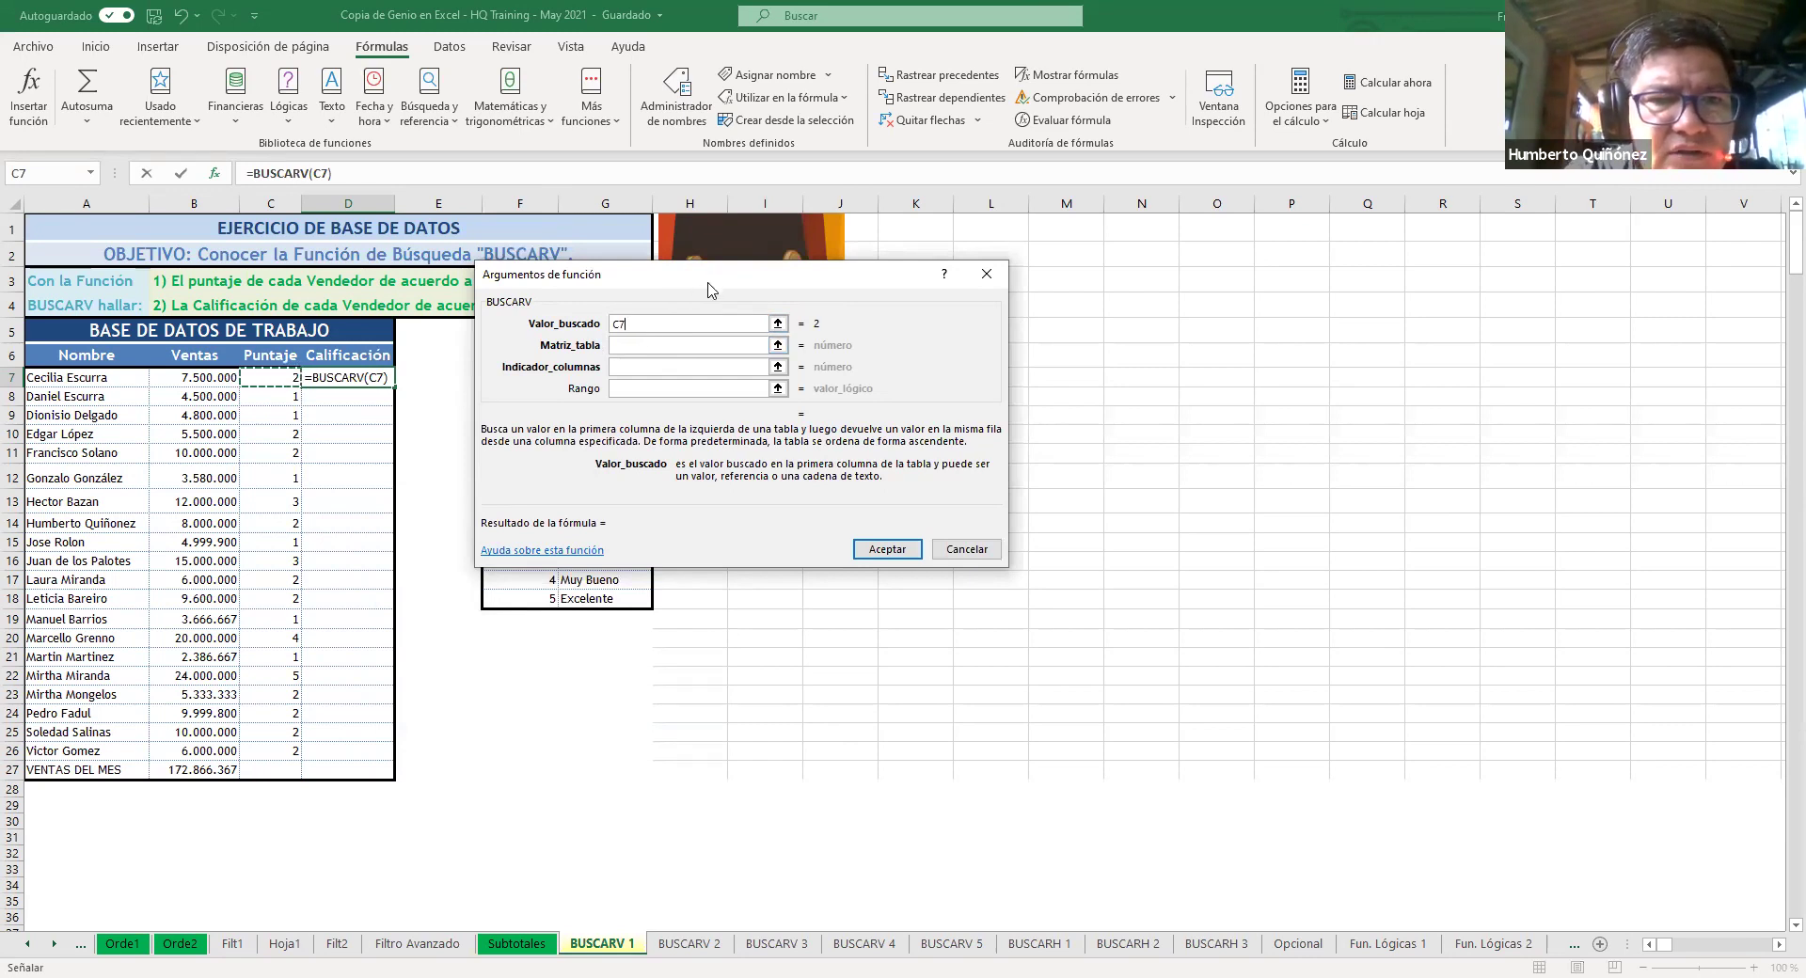
pyautogui.moveTo(707, 289); pyautogui.dragTo(913, 319)
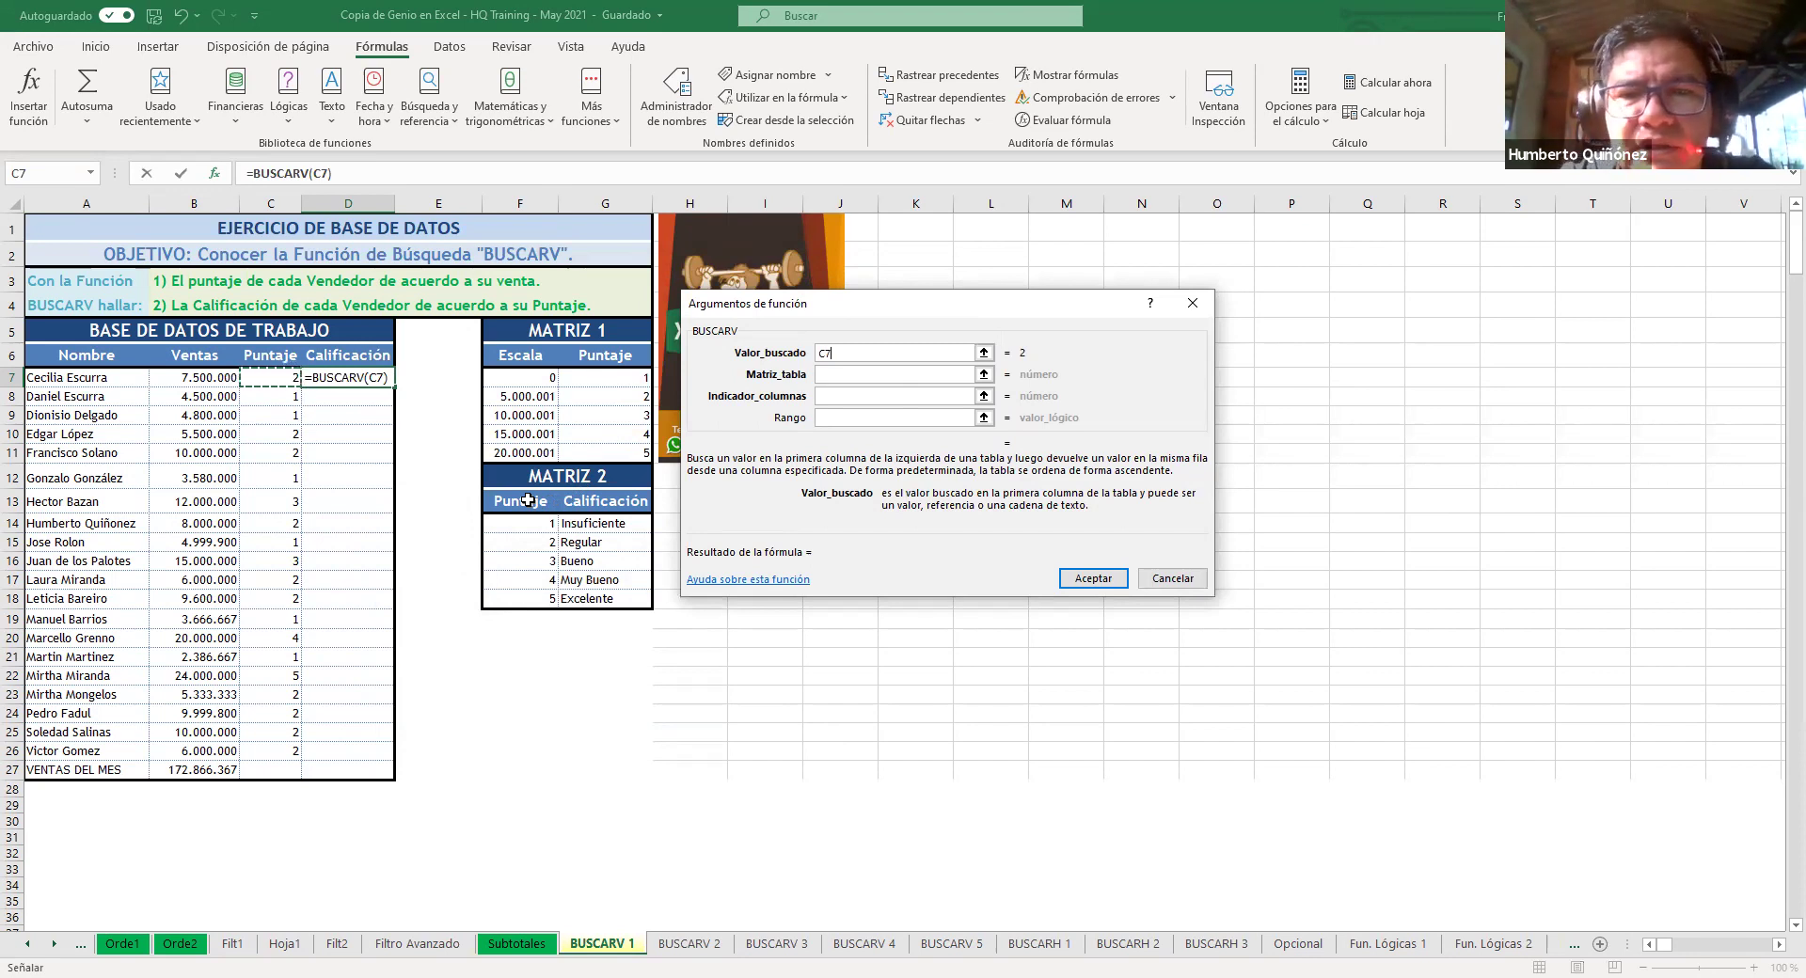
pyautogui.click(907, 374)
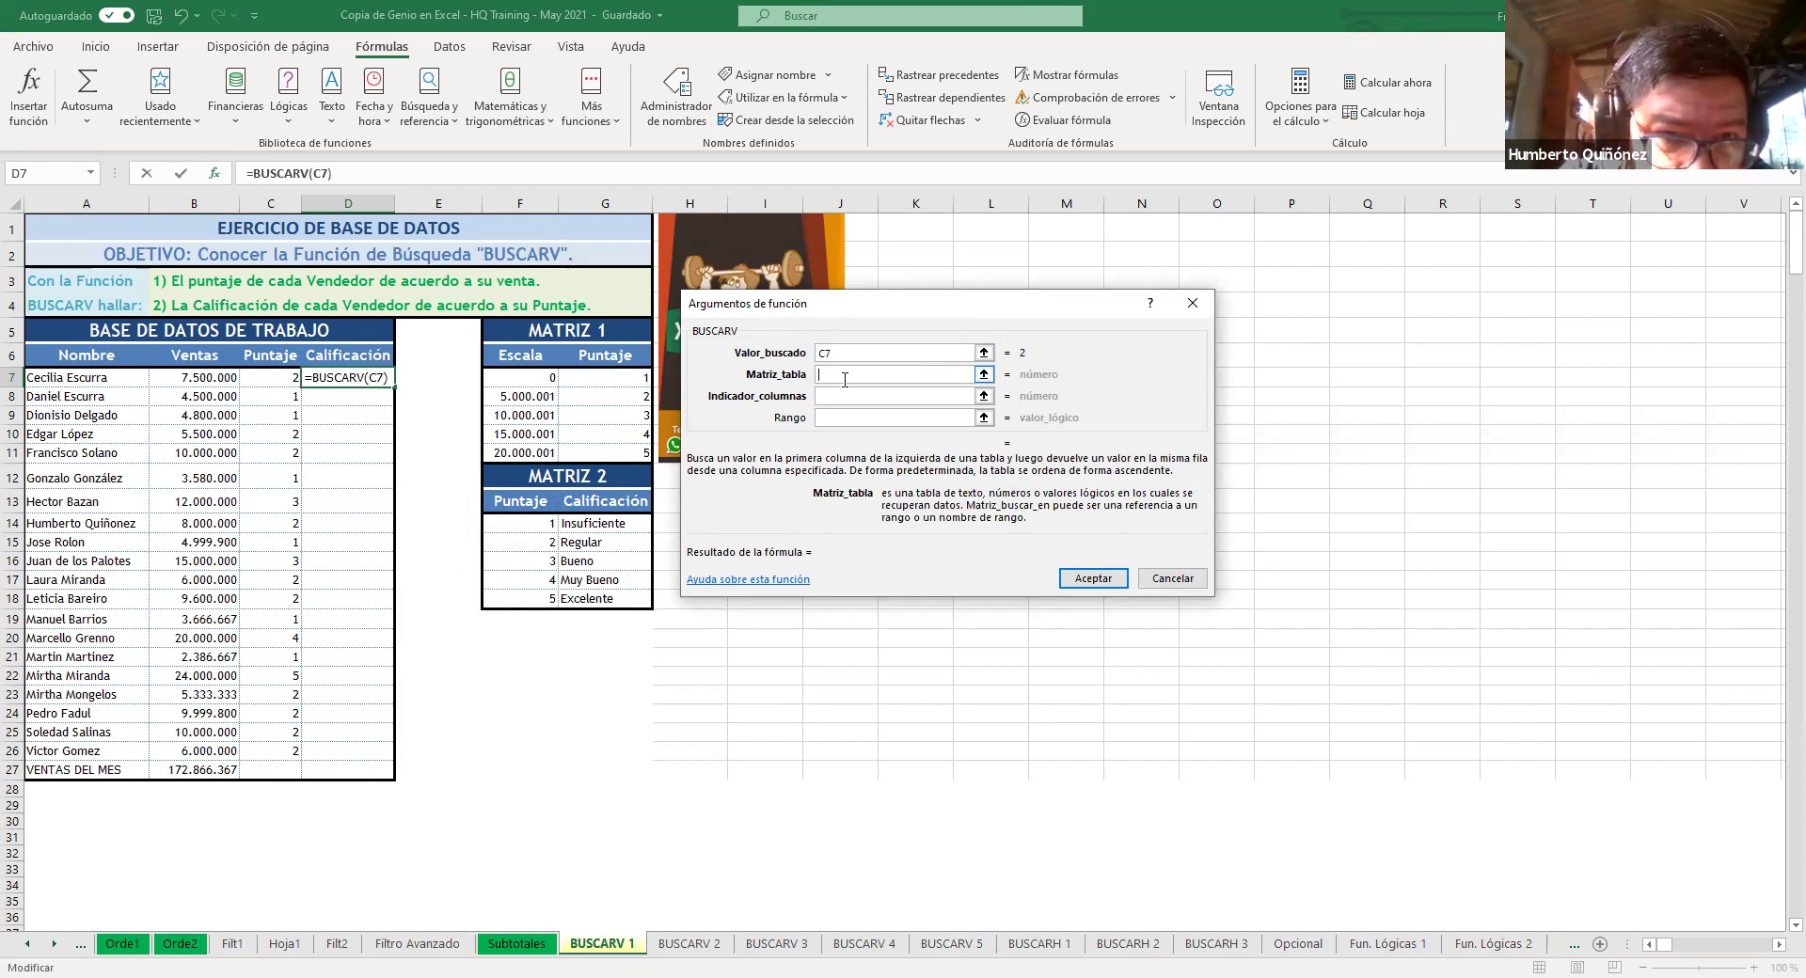
# Step: Select Matriz 2's range F13:G18 as the table, cycling F4 anchoring back to relative
pyautogui.click(522, 500)
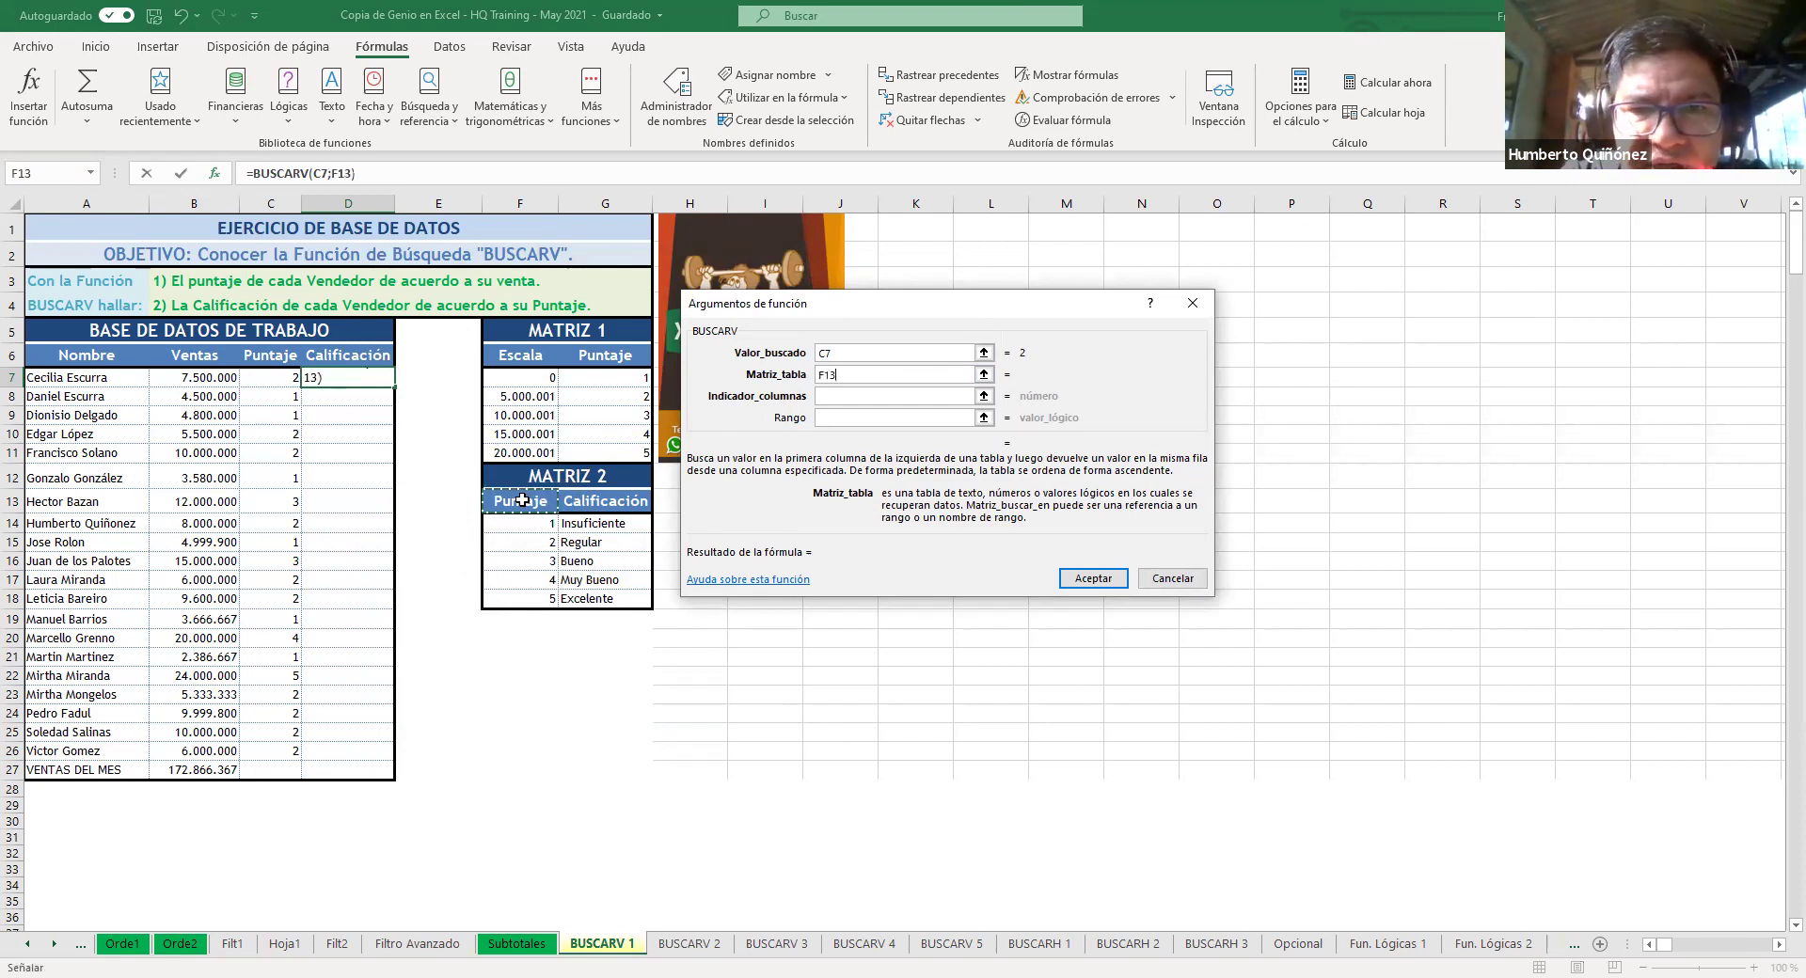
pyautogui.hotkey('shift', 'Down')
pyautogui.hotkey('shift', 'Down')
pyautogui.hotkey('shift', 'Down')
pyautogui.hotkey('shift', 'Down')
pyautogui.hotkey('shift', 'Down')
pyautogui.hotkey('shift', 'Right')
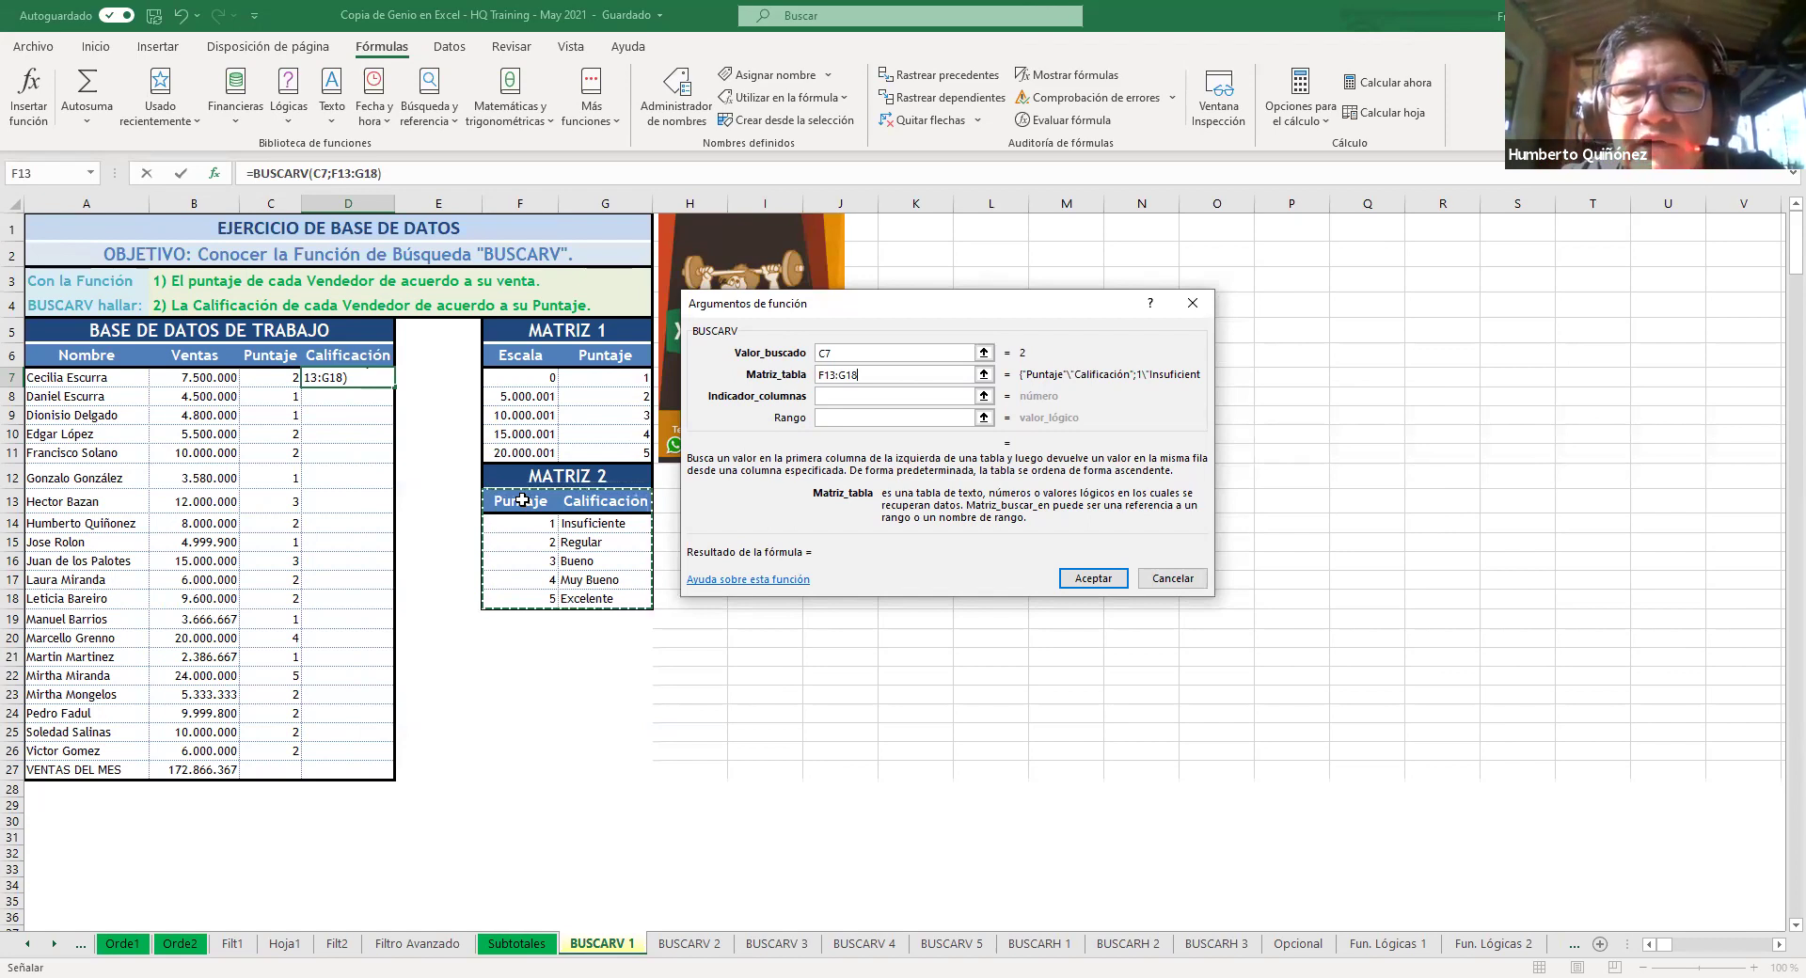
pyautogui.press('F4')
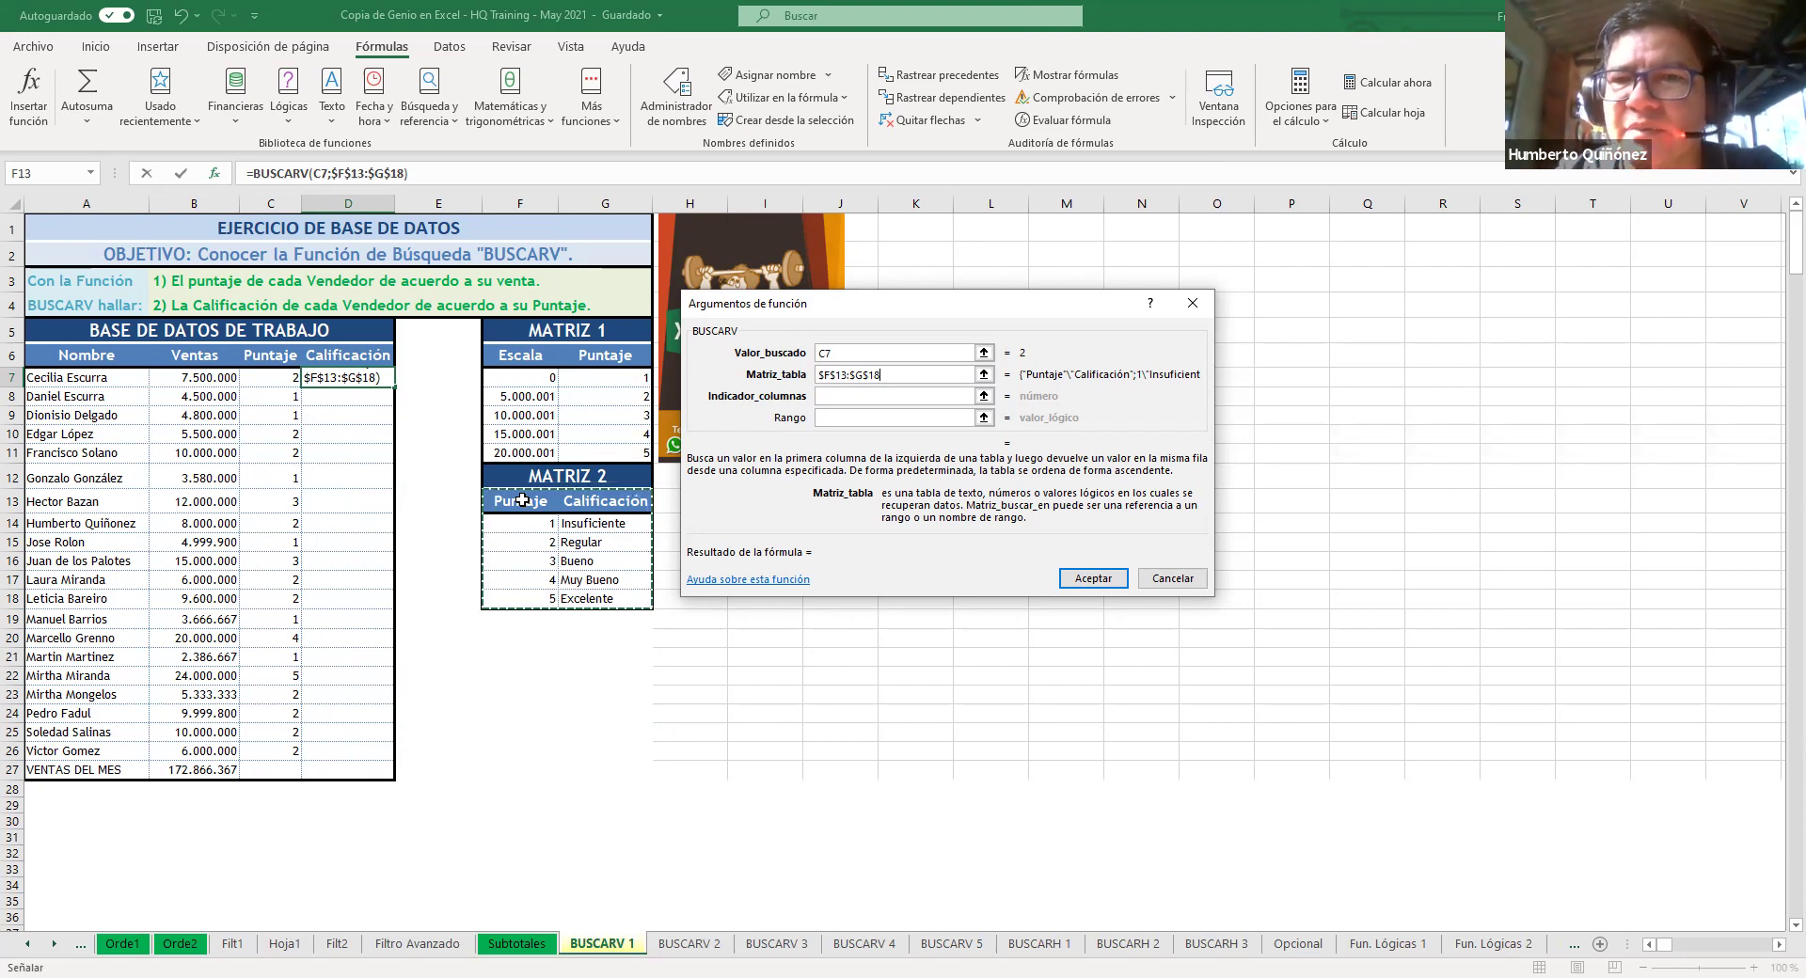
pyautogui.press('F4')
pyautogui.press('F4')
pyautogui.press('F4')
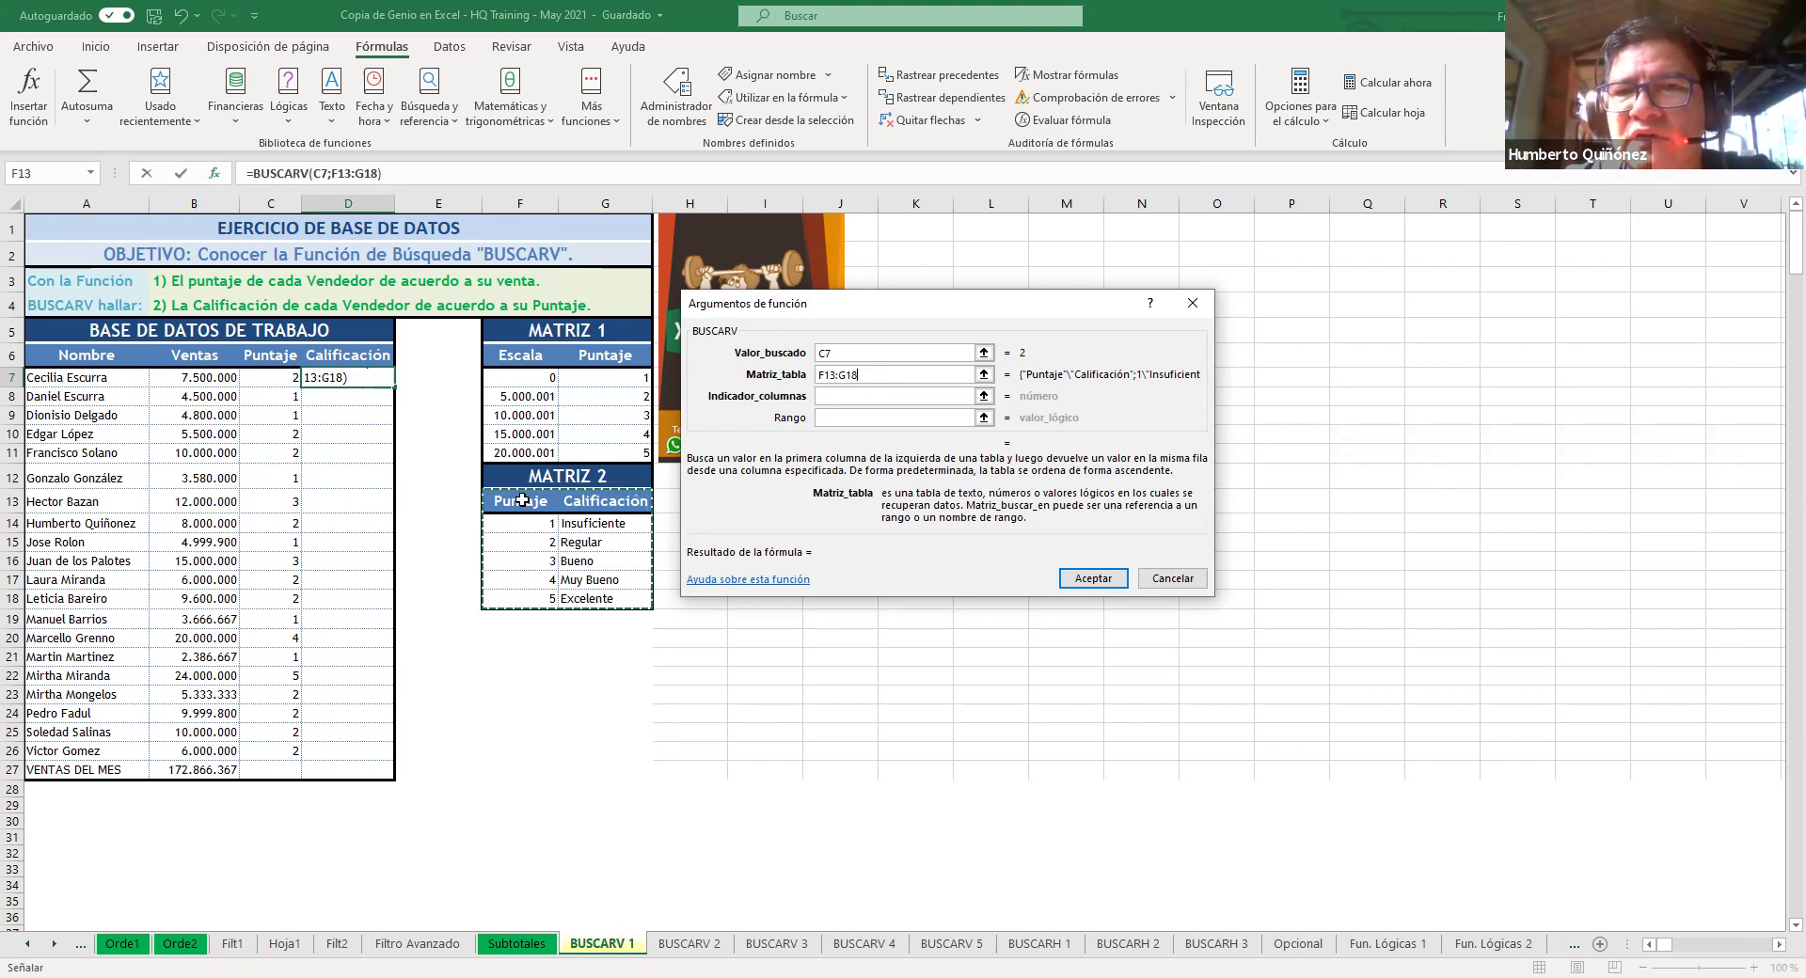
# Step: Anchor only the end cell so the table range reads F13:$G$18
pyautogui.click(830, 398)
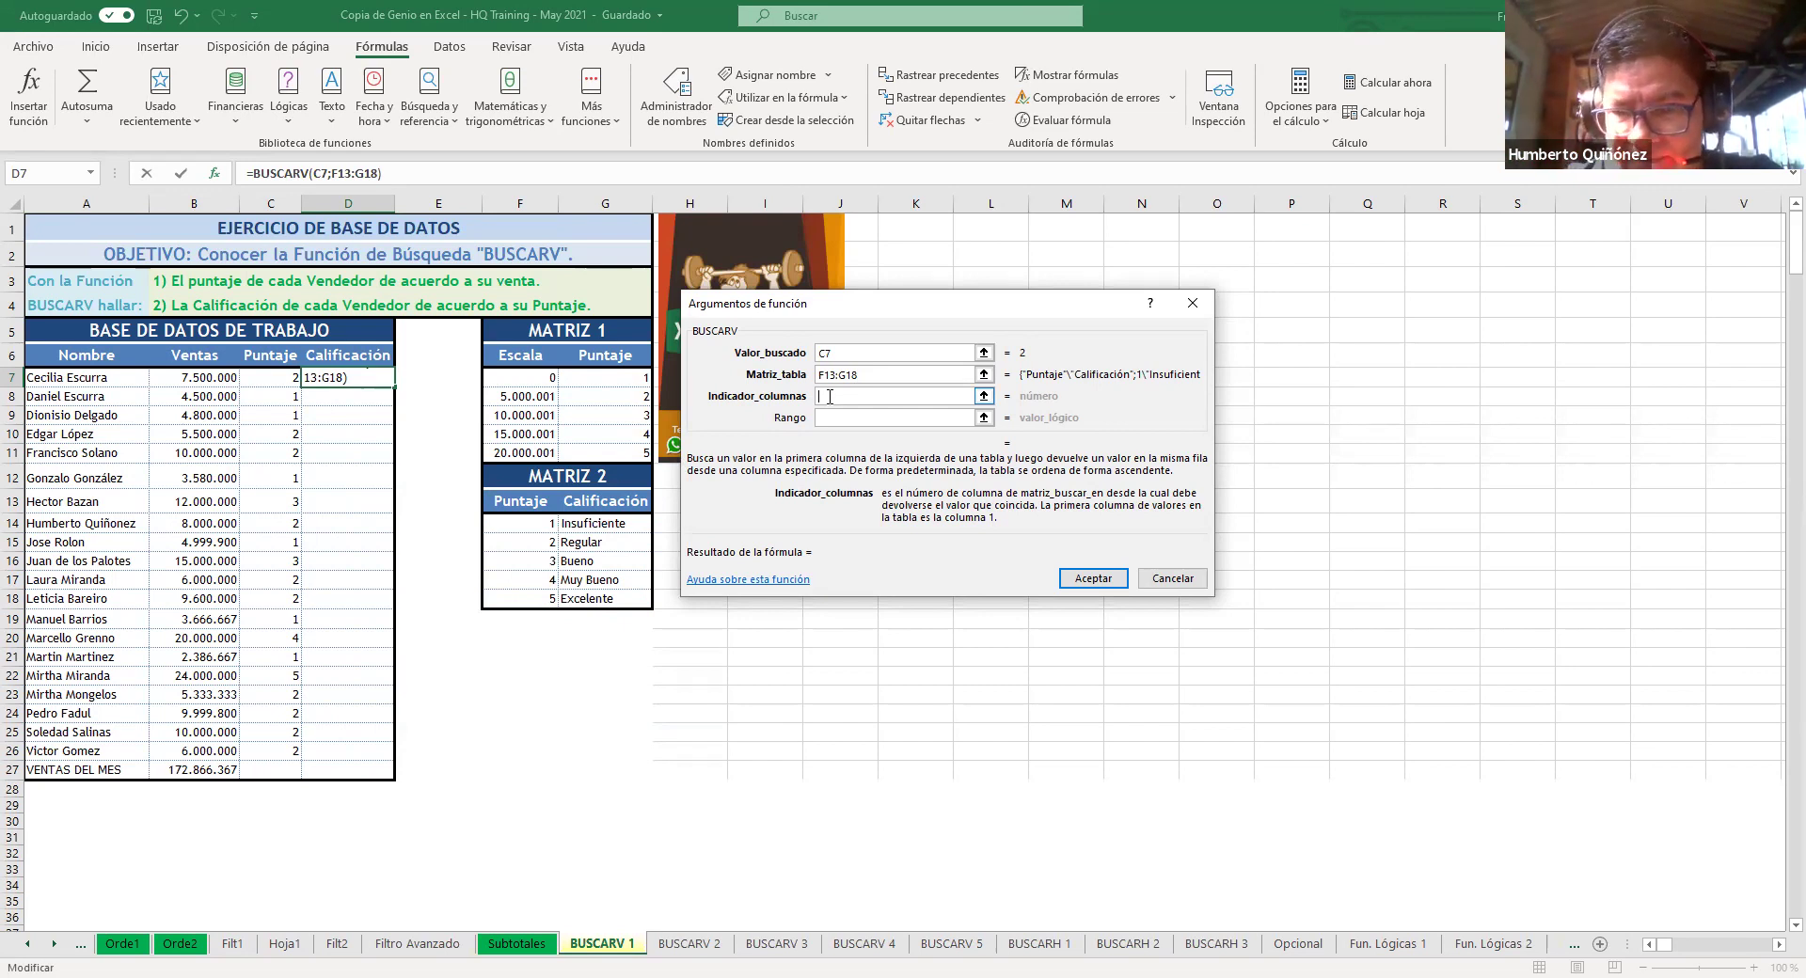
pyautogui.click(862, 375)
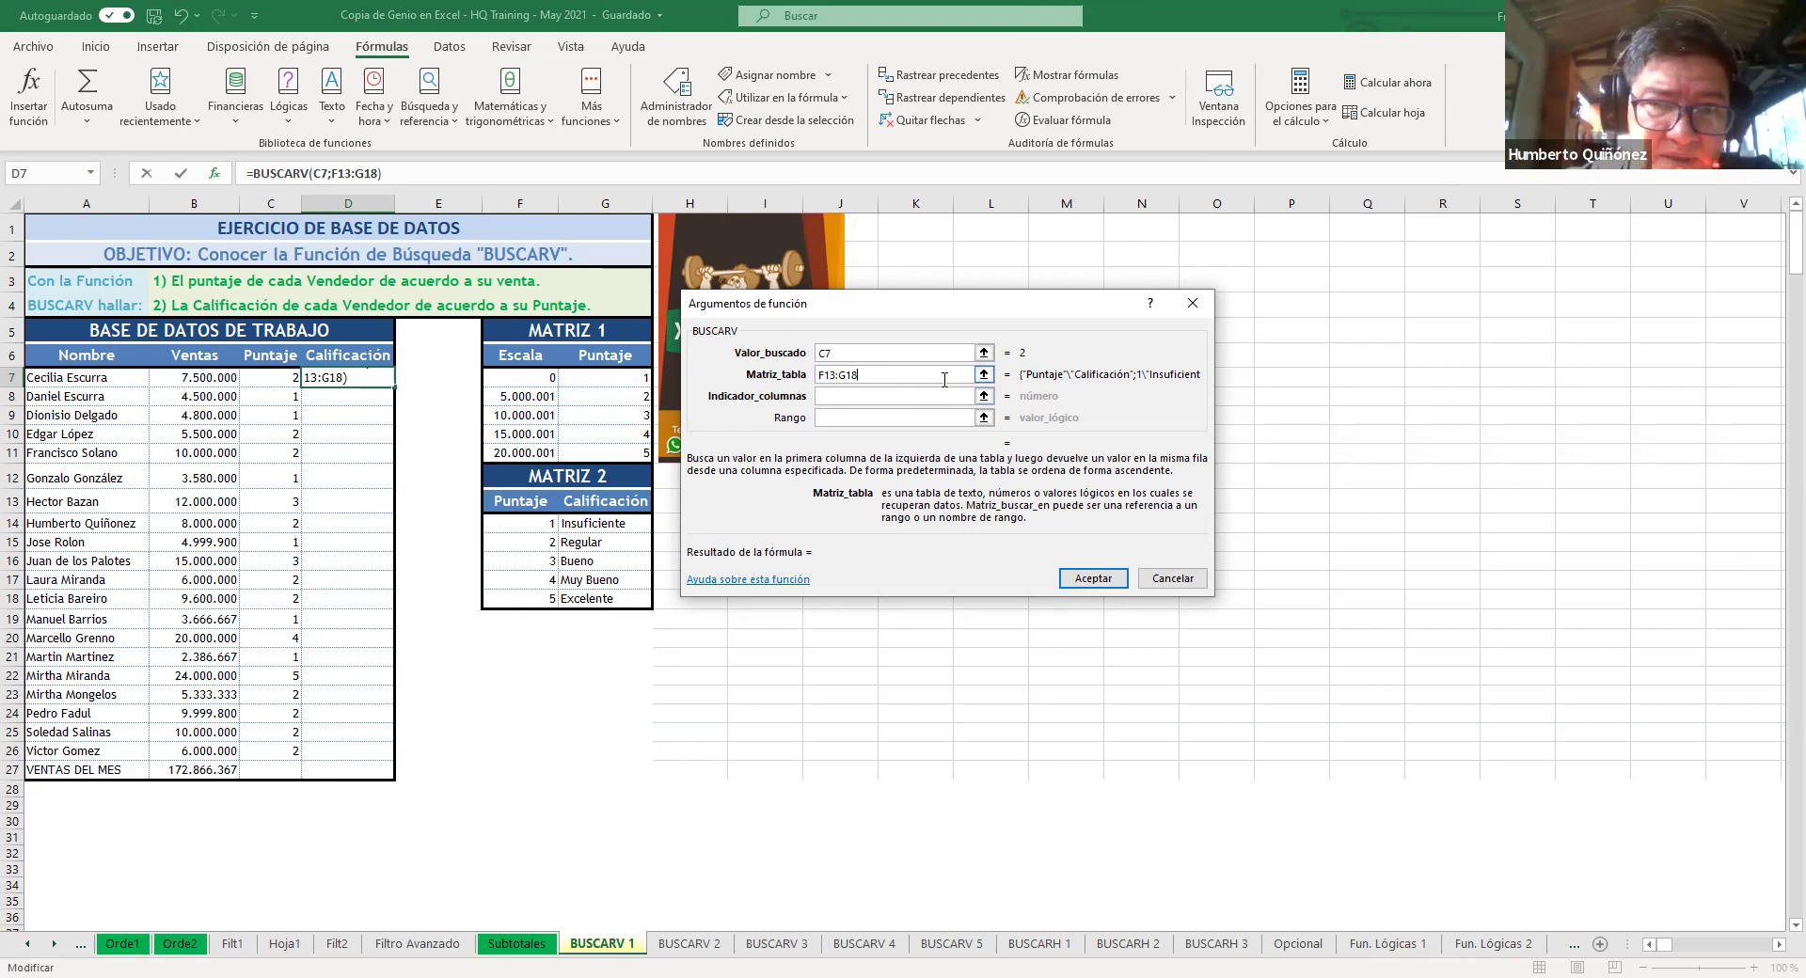
pyautogui.press('F4')
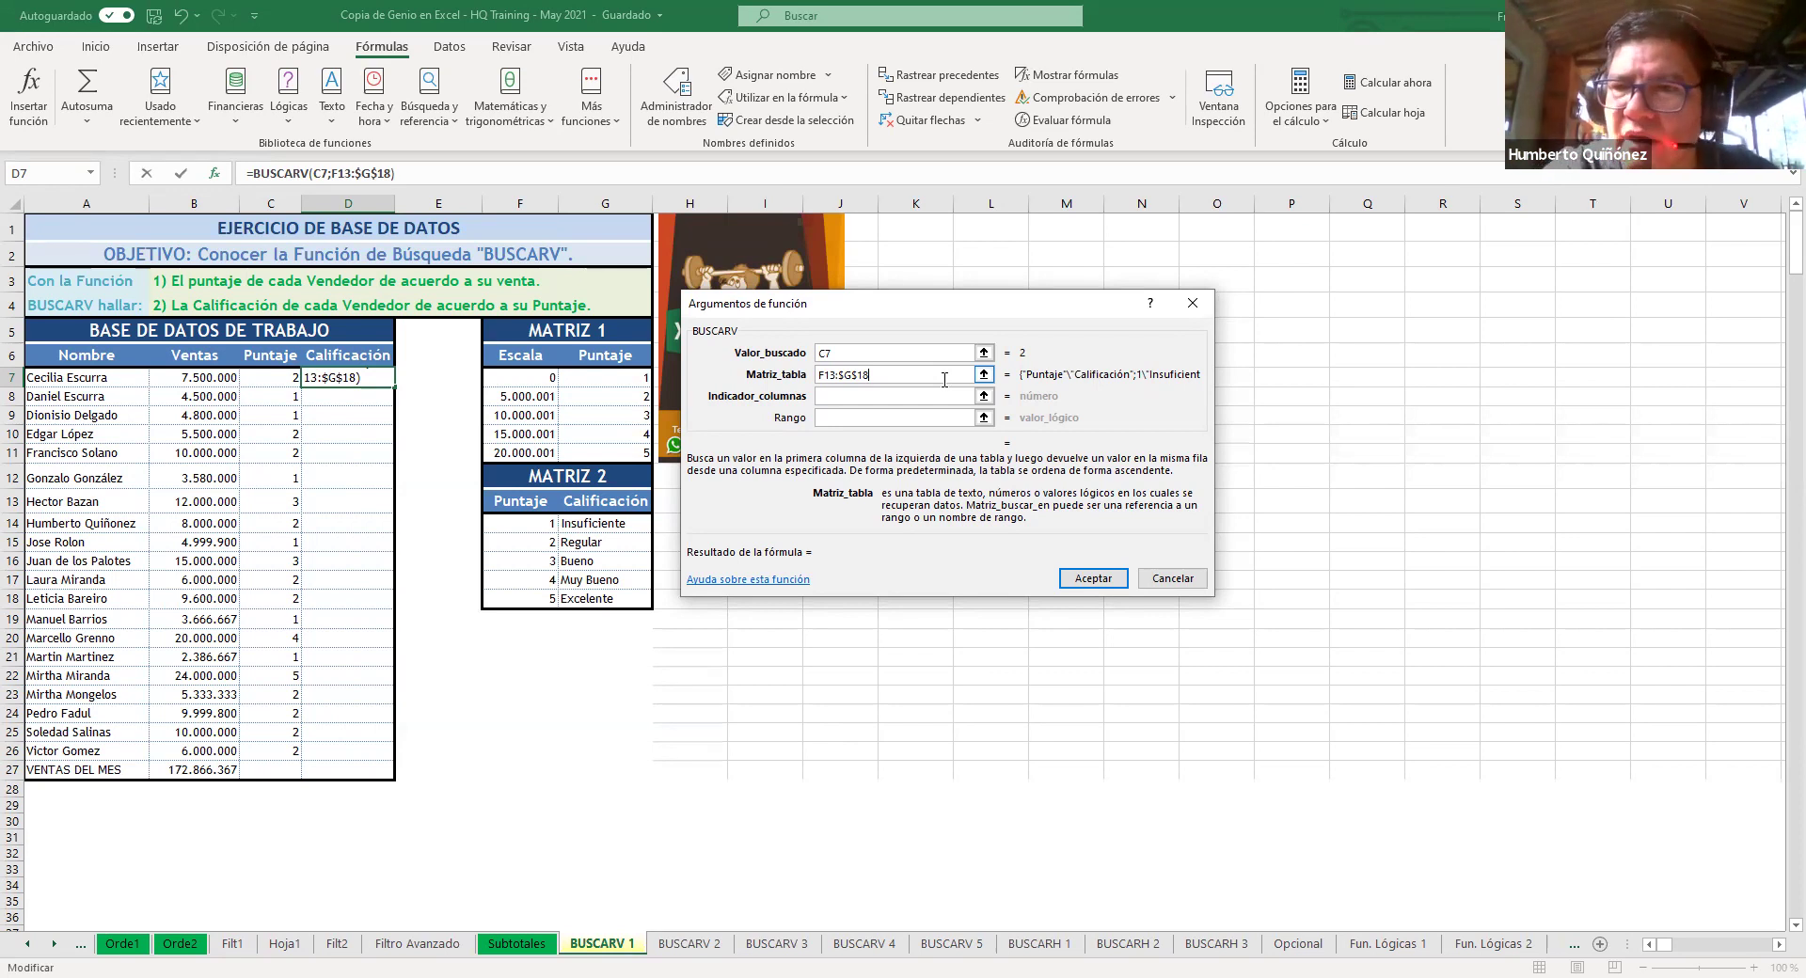
# Step: Set the column index to 2, replacing a mistaken C7 entry, previewing 'Regular'
pyautogui.click(857, 397)
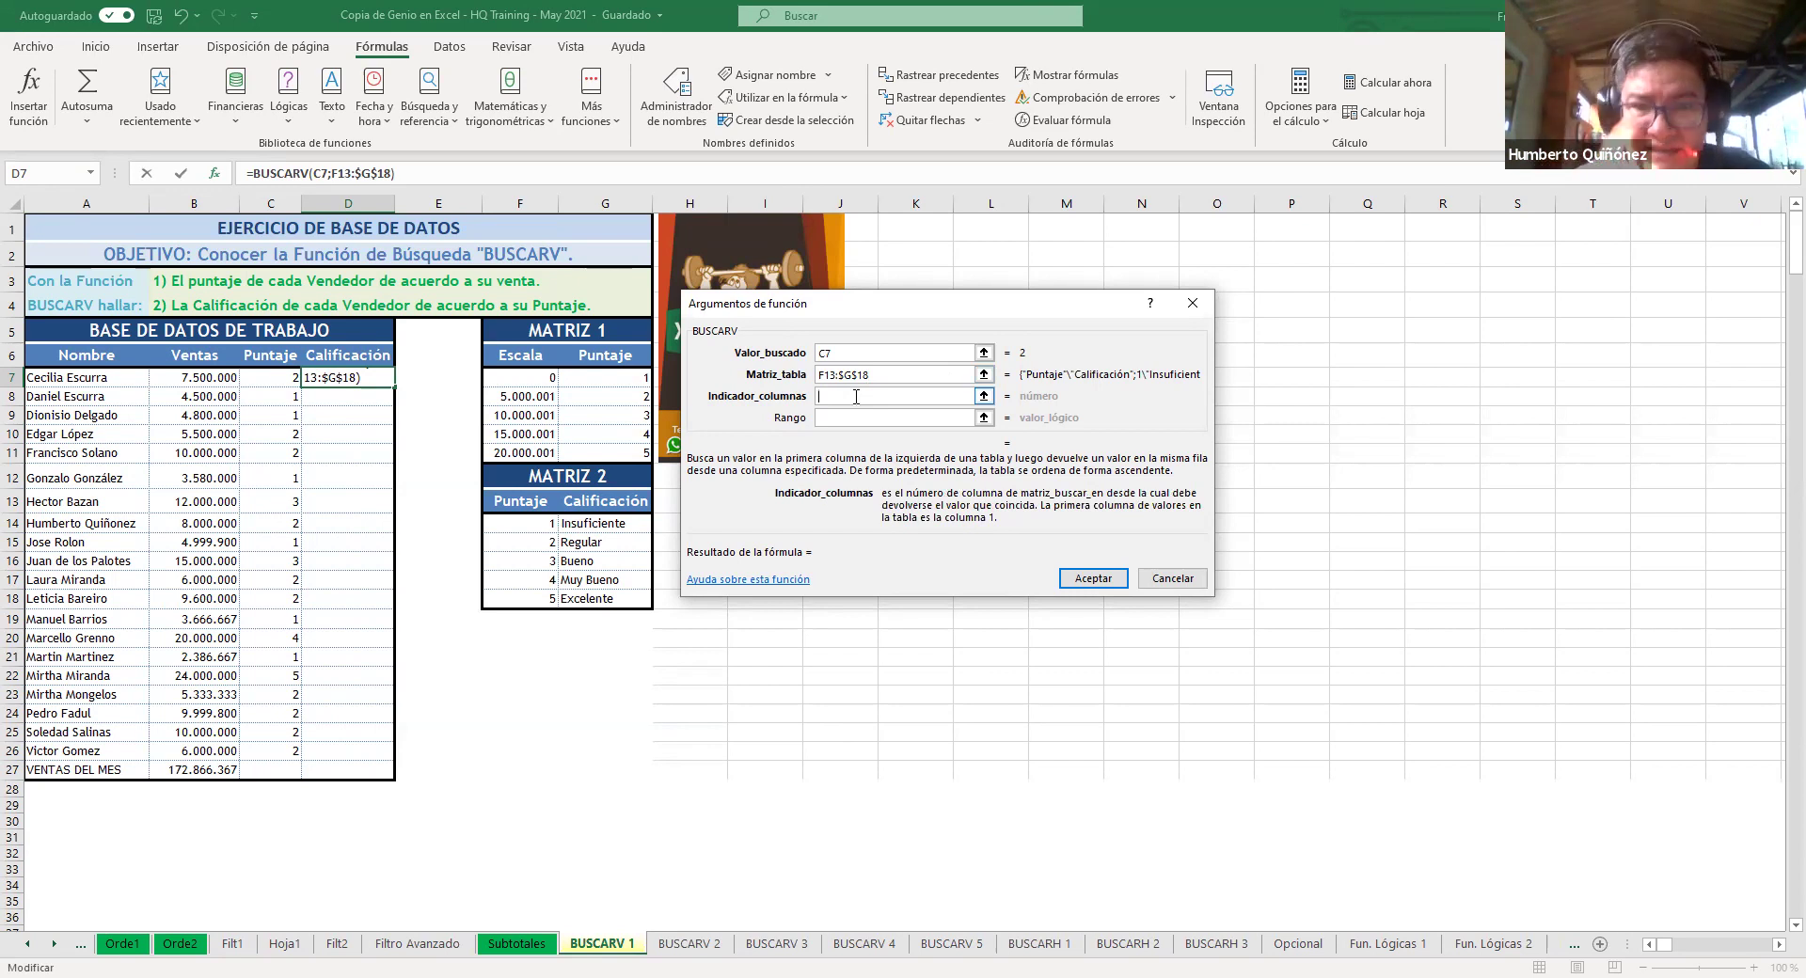
pyautogui.click(272, 379)
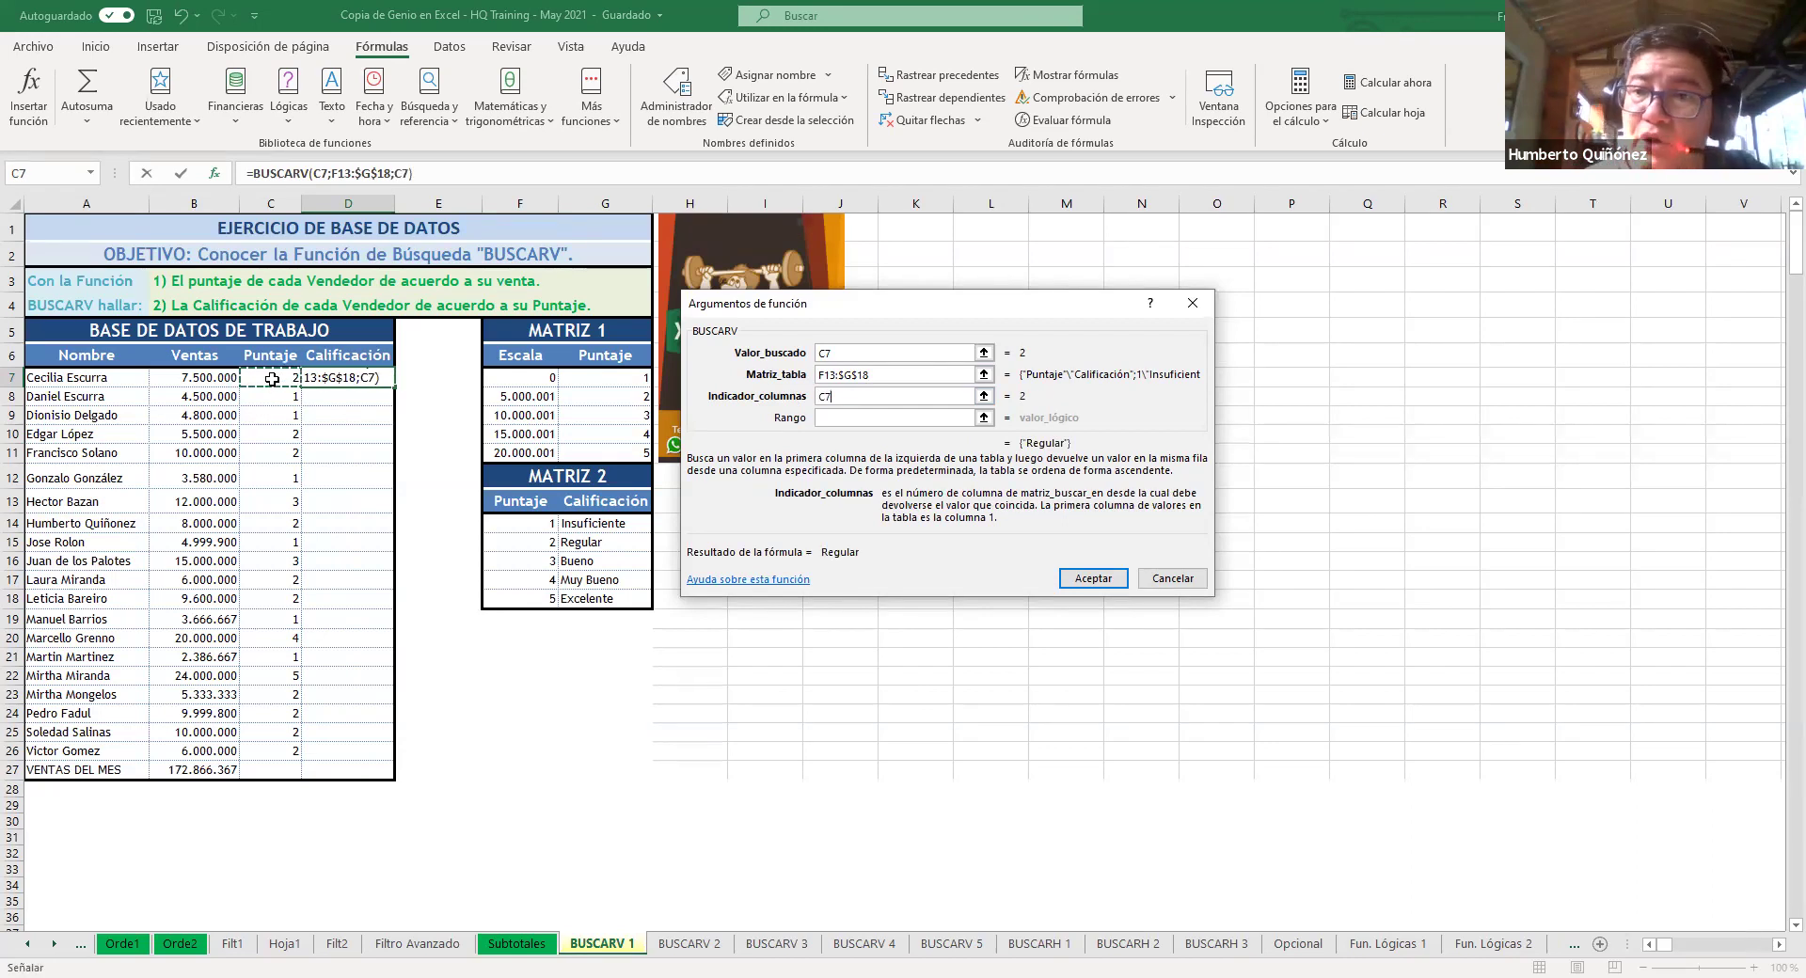
pyautogui.press('BackSpace')
pyautogui.press('BackSpace')
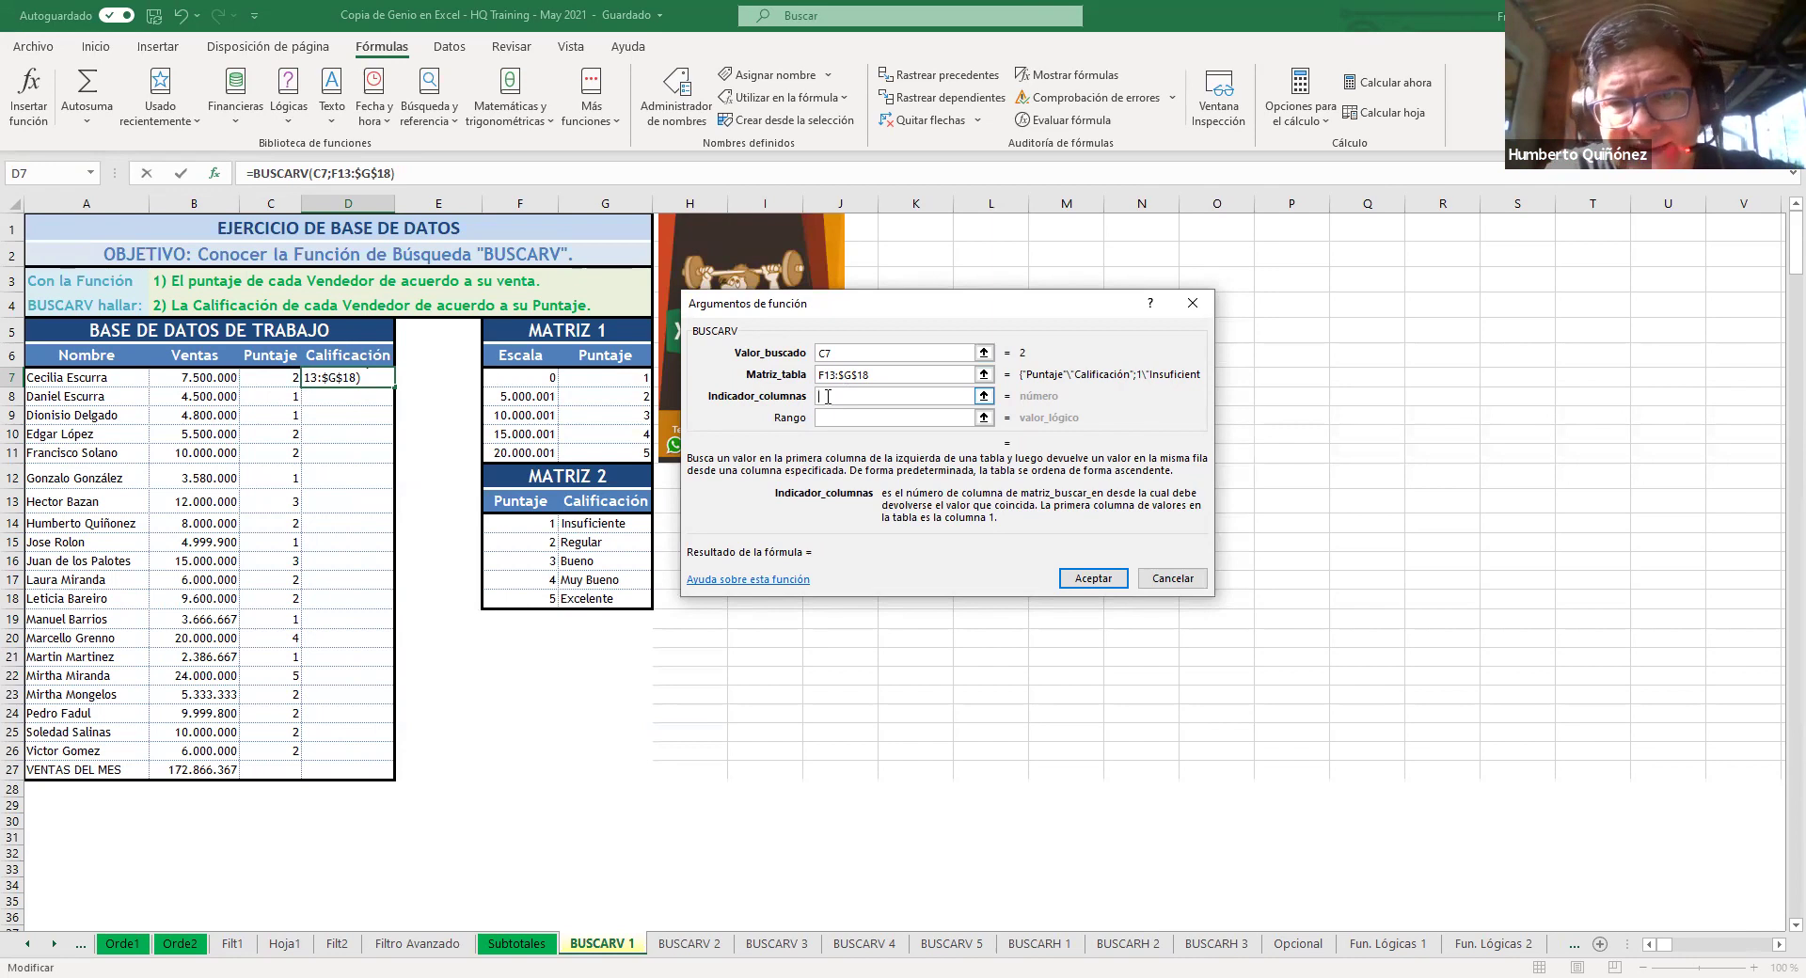
pyautogui.write('2')
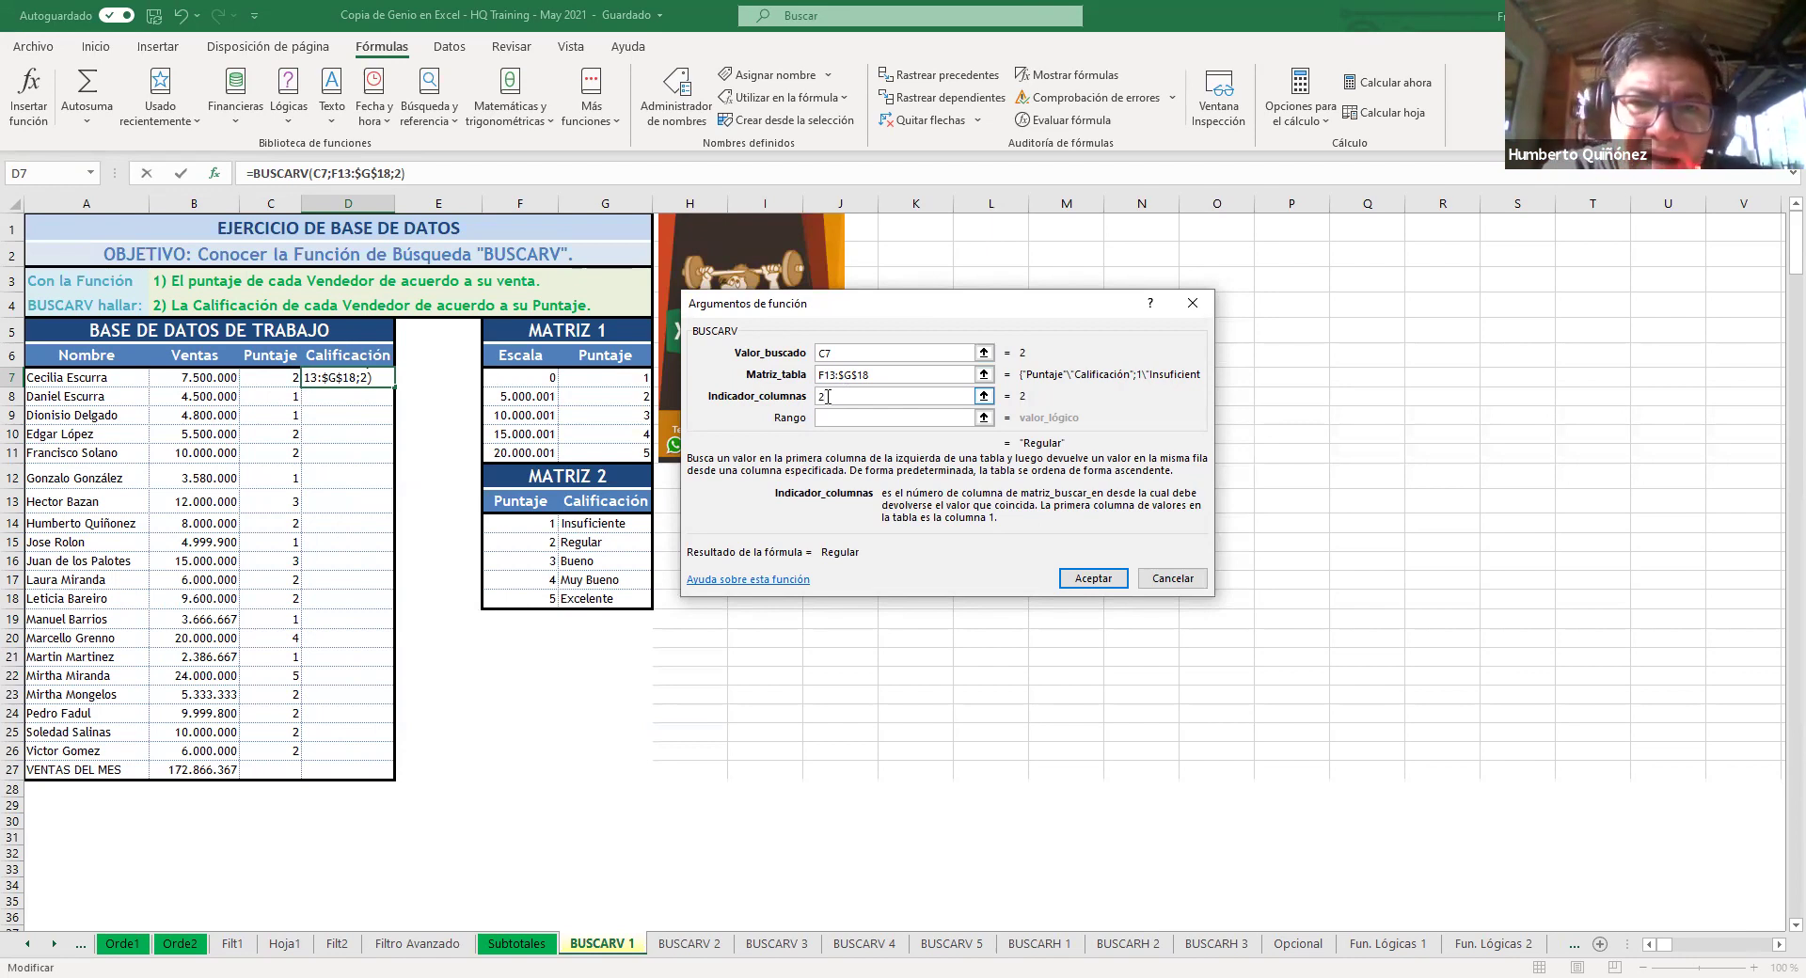
pyautogui.click(861, 418)
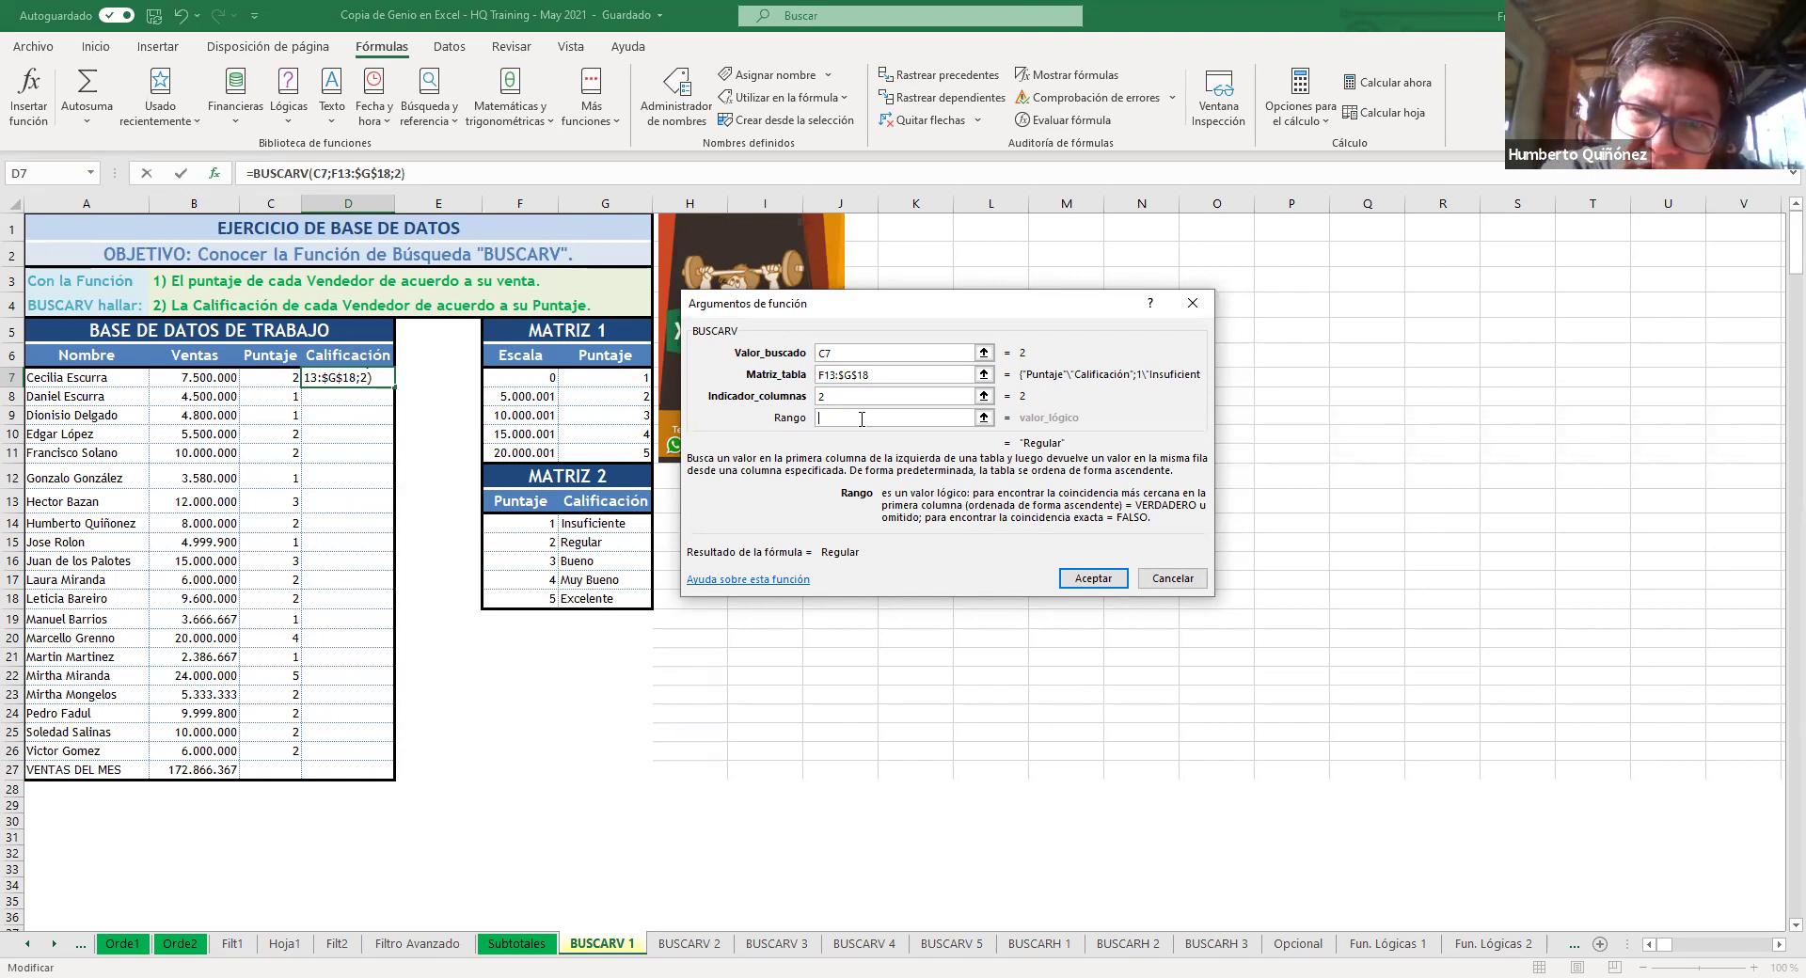
# Step: Enter FALSO for an exact match and finish, so D7 shows 'Regular'
pyautogui.write('falso')
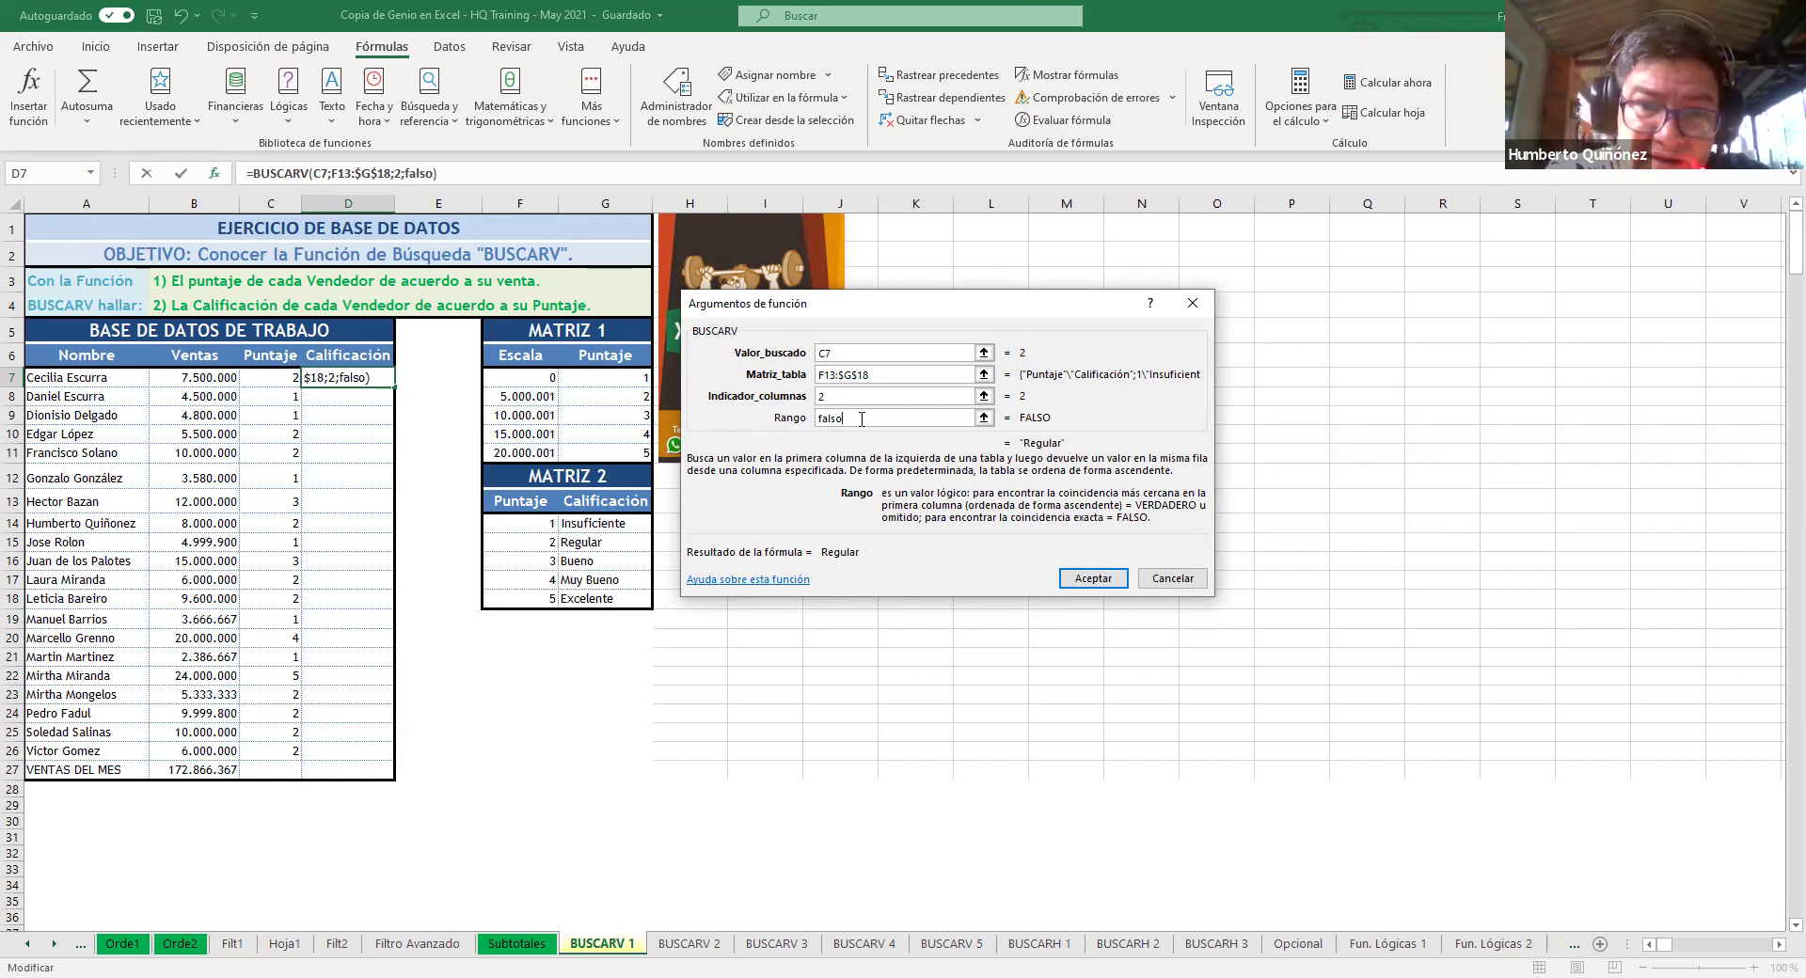
pyautogui.click(1093, 578)
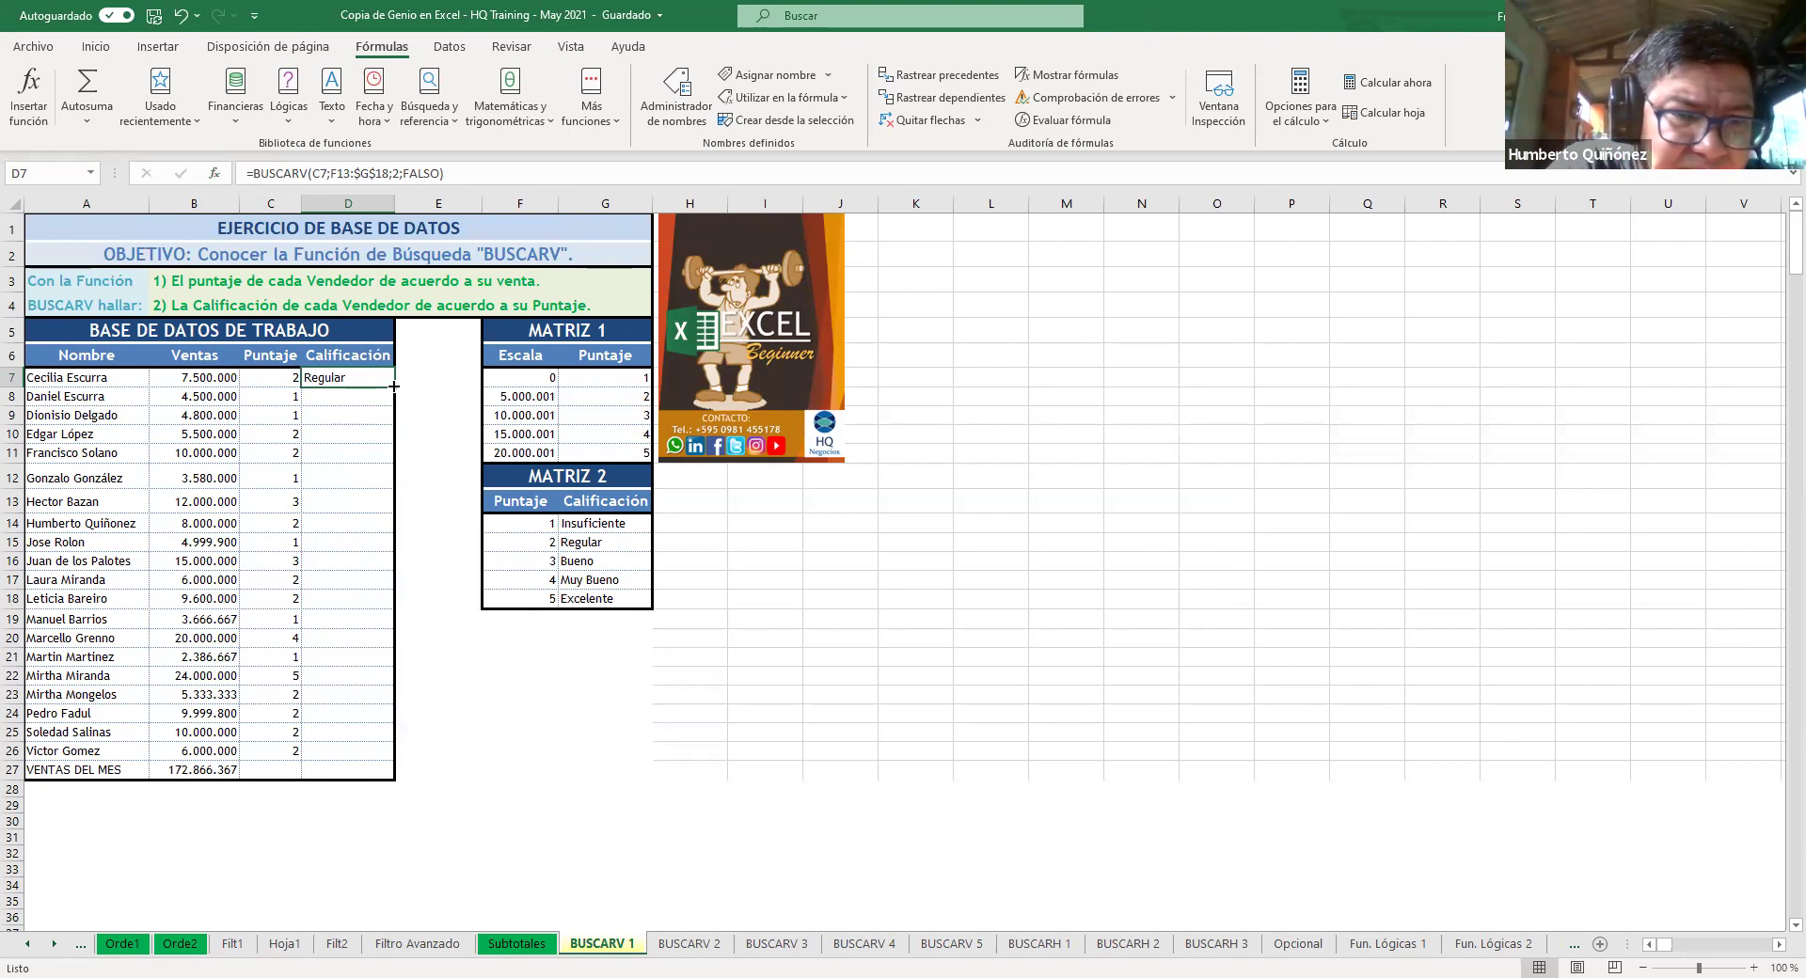
# Step: Fill D7's BUSCARV formula down to D26, then inspect D7's references C7 and F13:$G$18
pyautogui.doubleClick(393, 386)
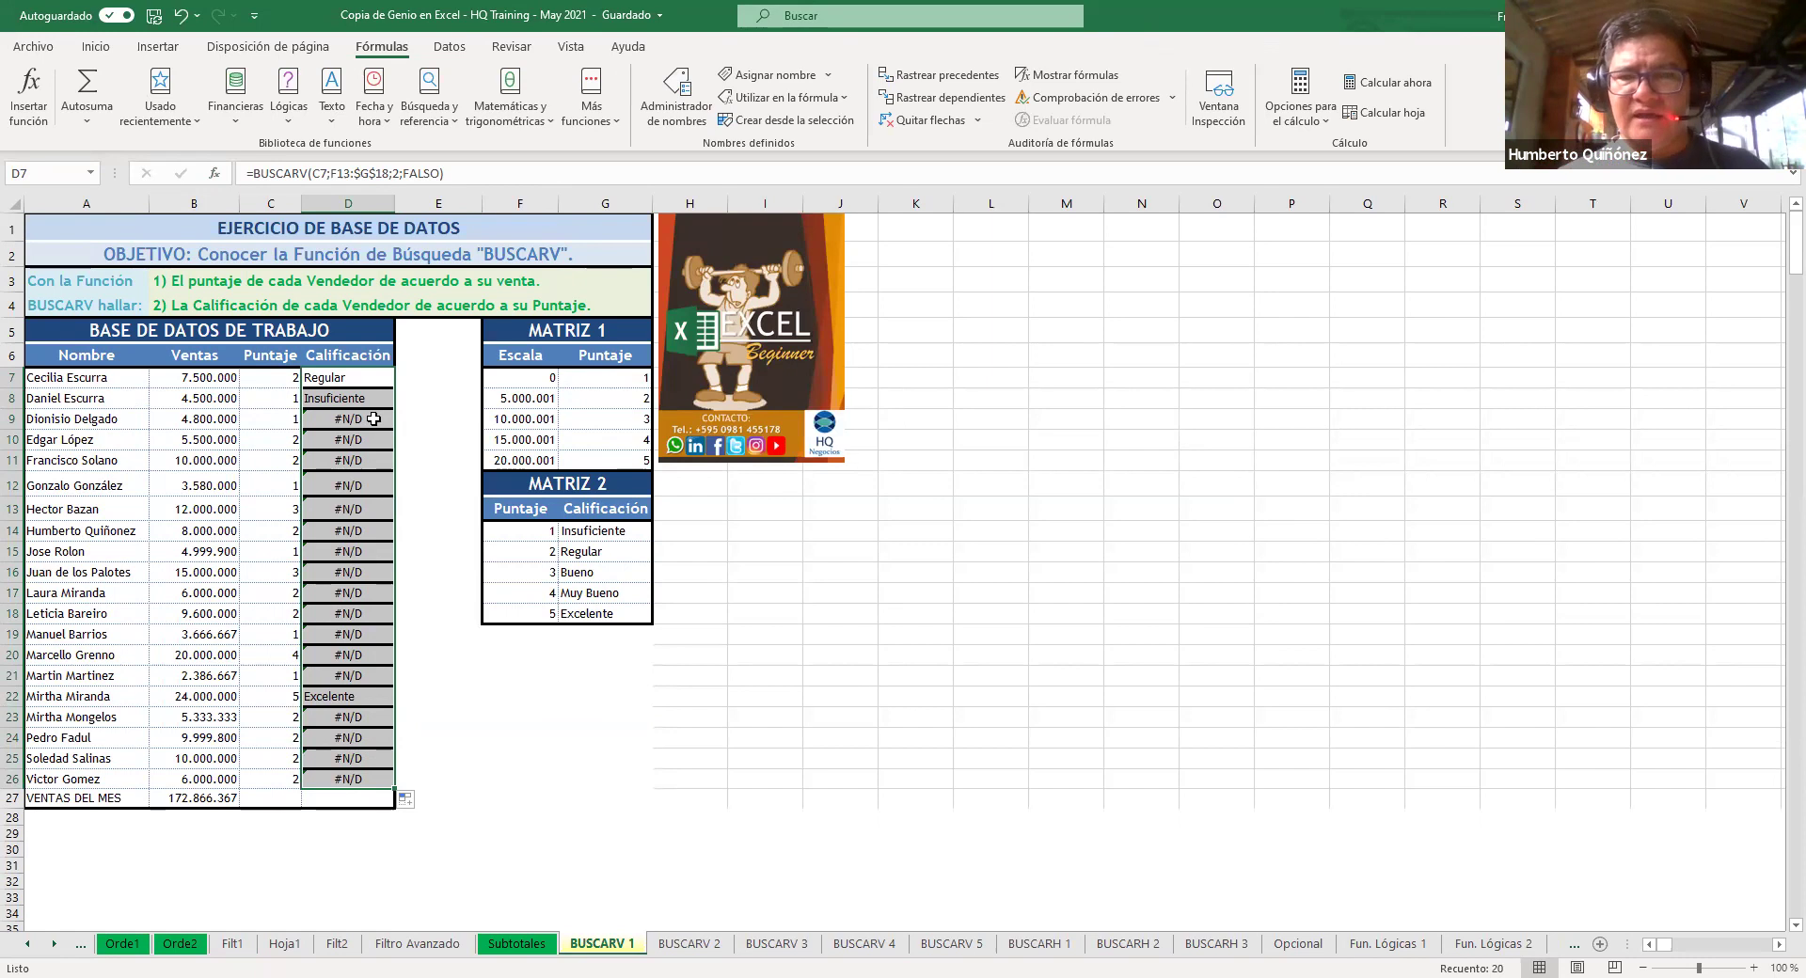
pyautogui.click(374, 418)
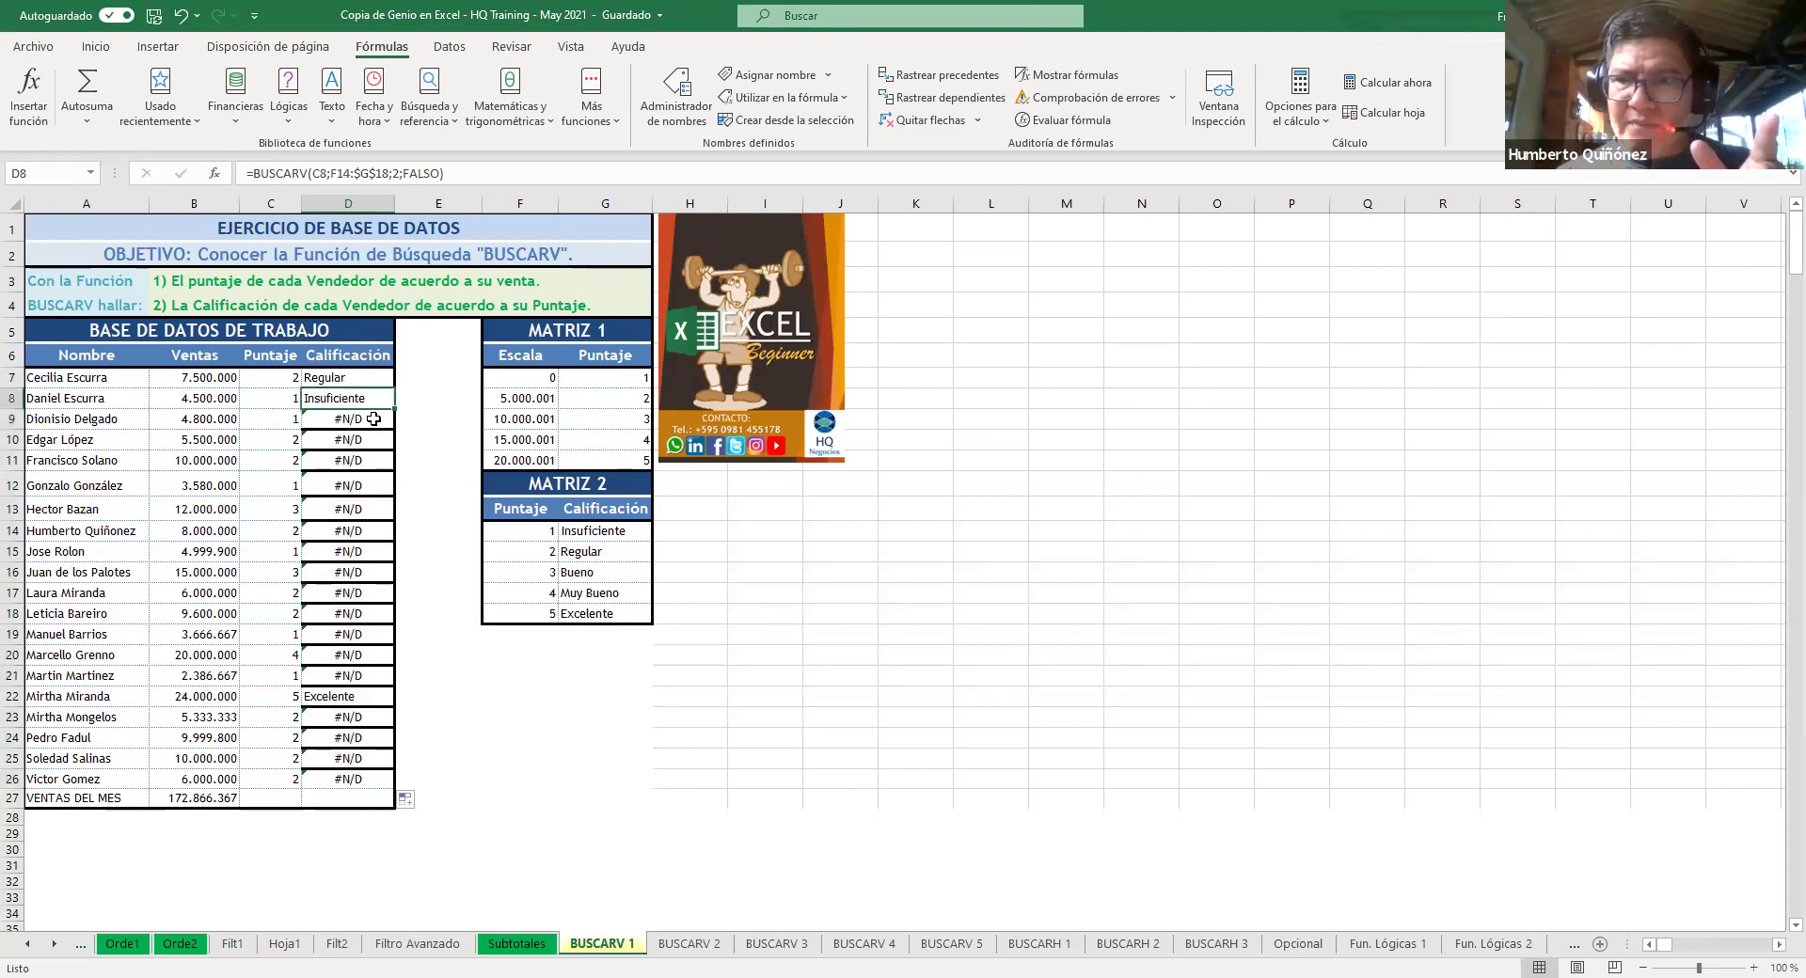
pyautogui.press('Up')
pyautogui.press('Up')
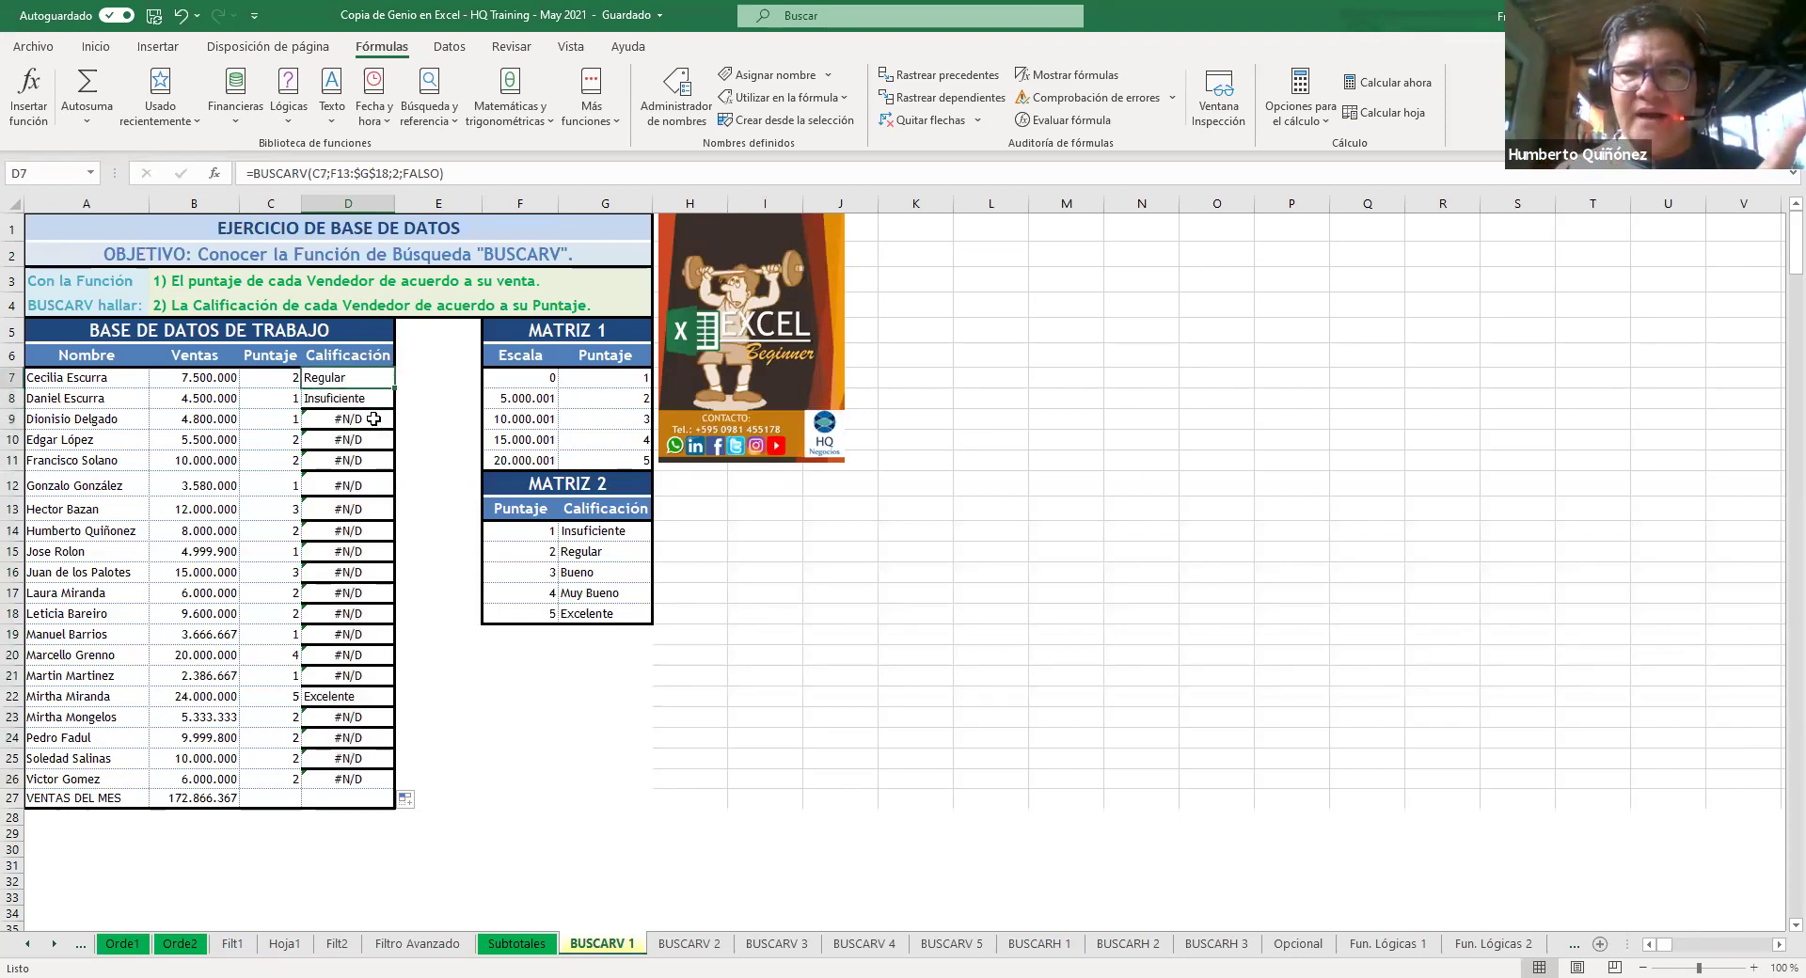
pyautogui.press('F2')
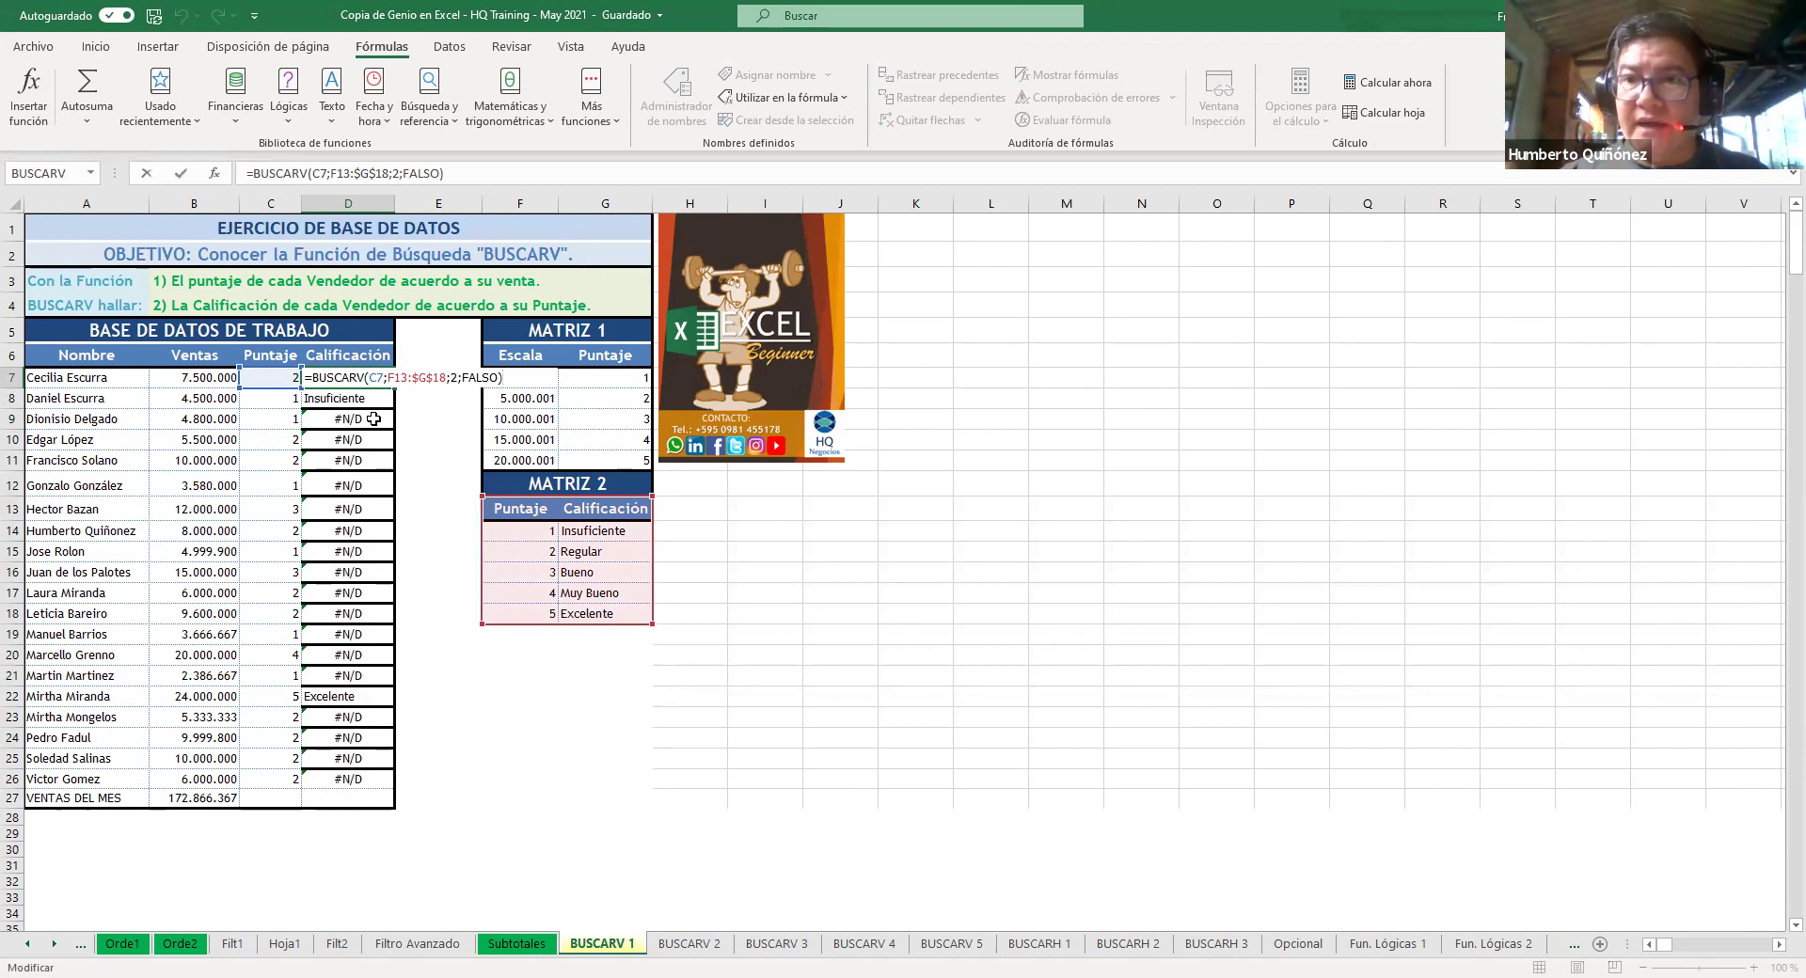
pyautogui.press('Return')
pyautogui.press('F2')
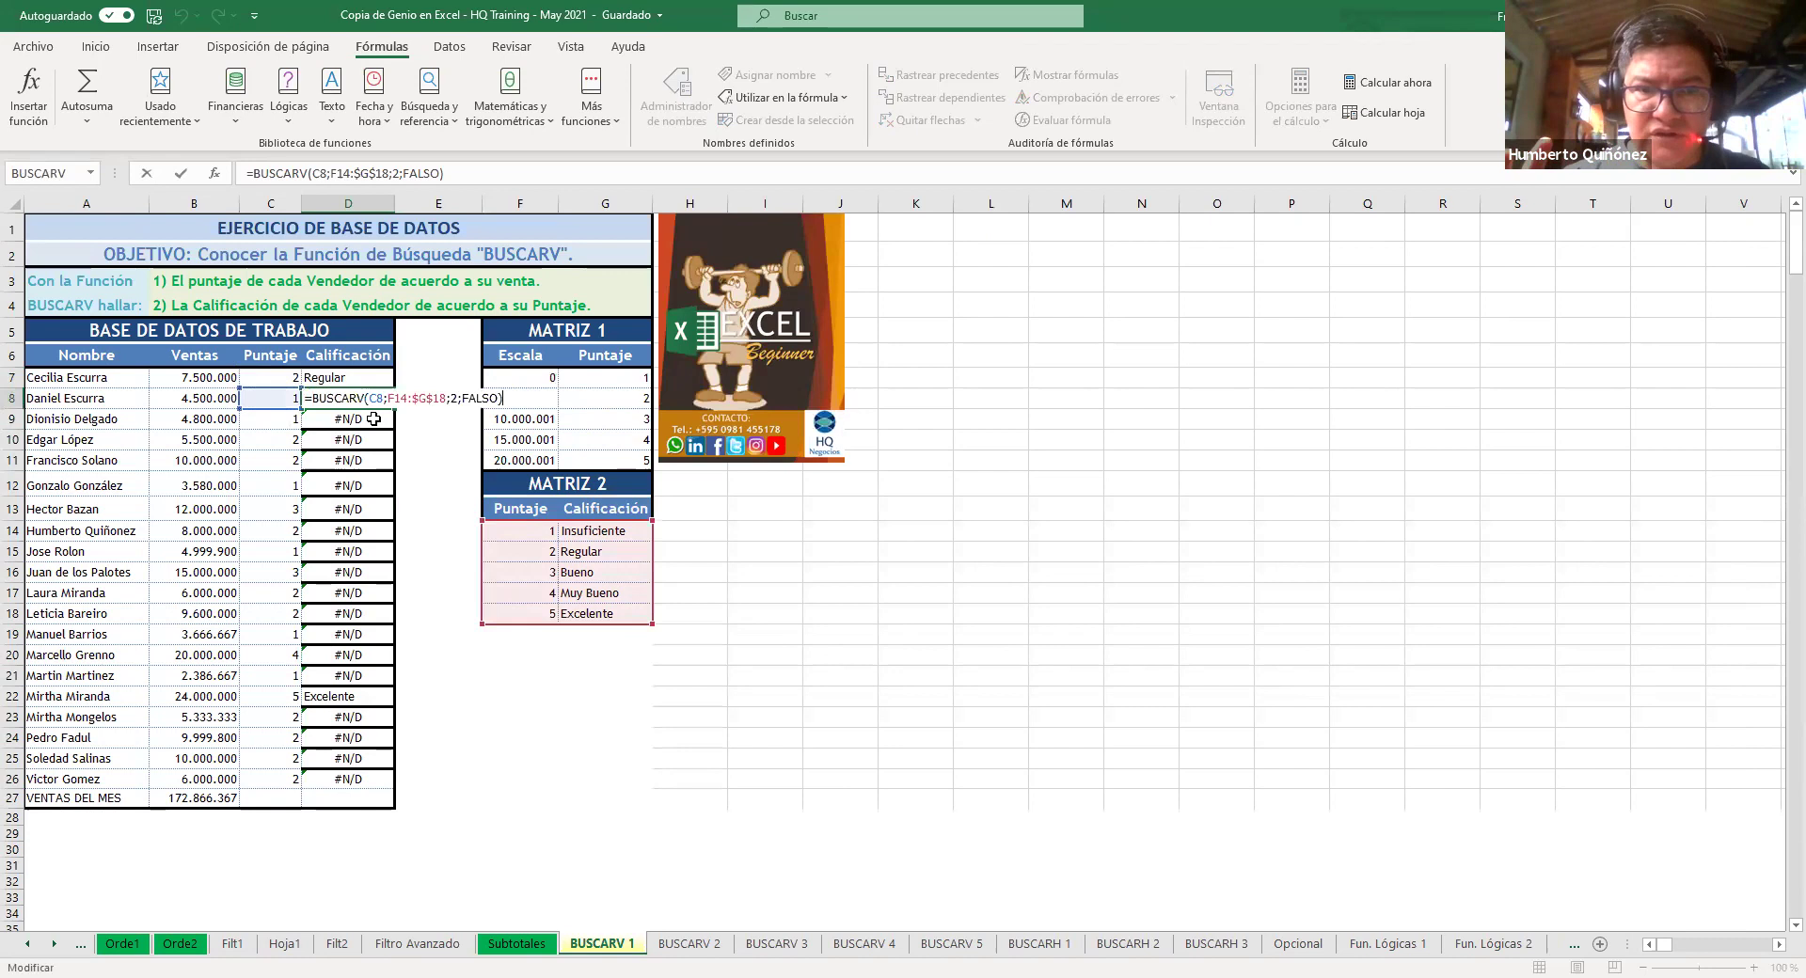
pyautogui.press('Return')
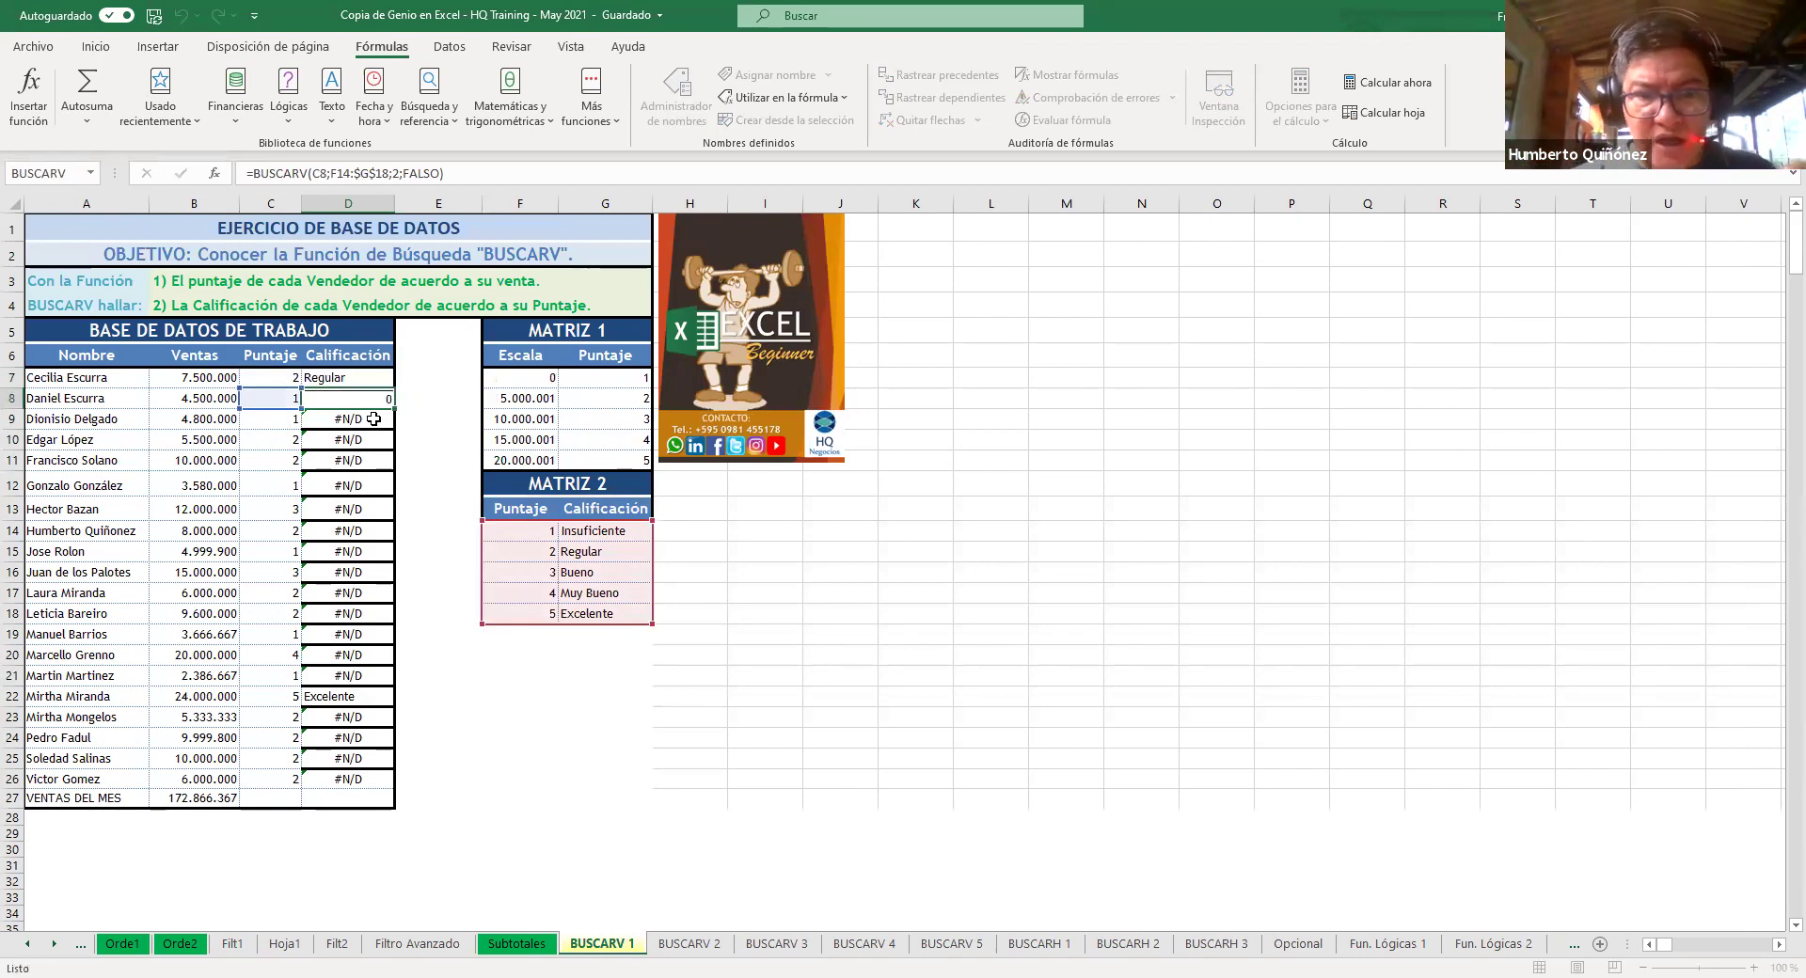
pyautogui.press('F2')
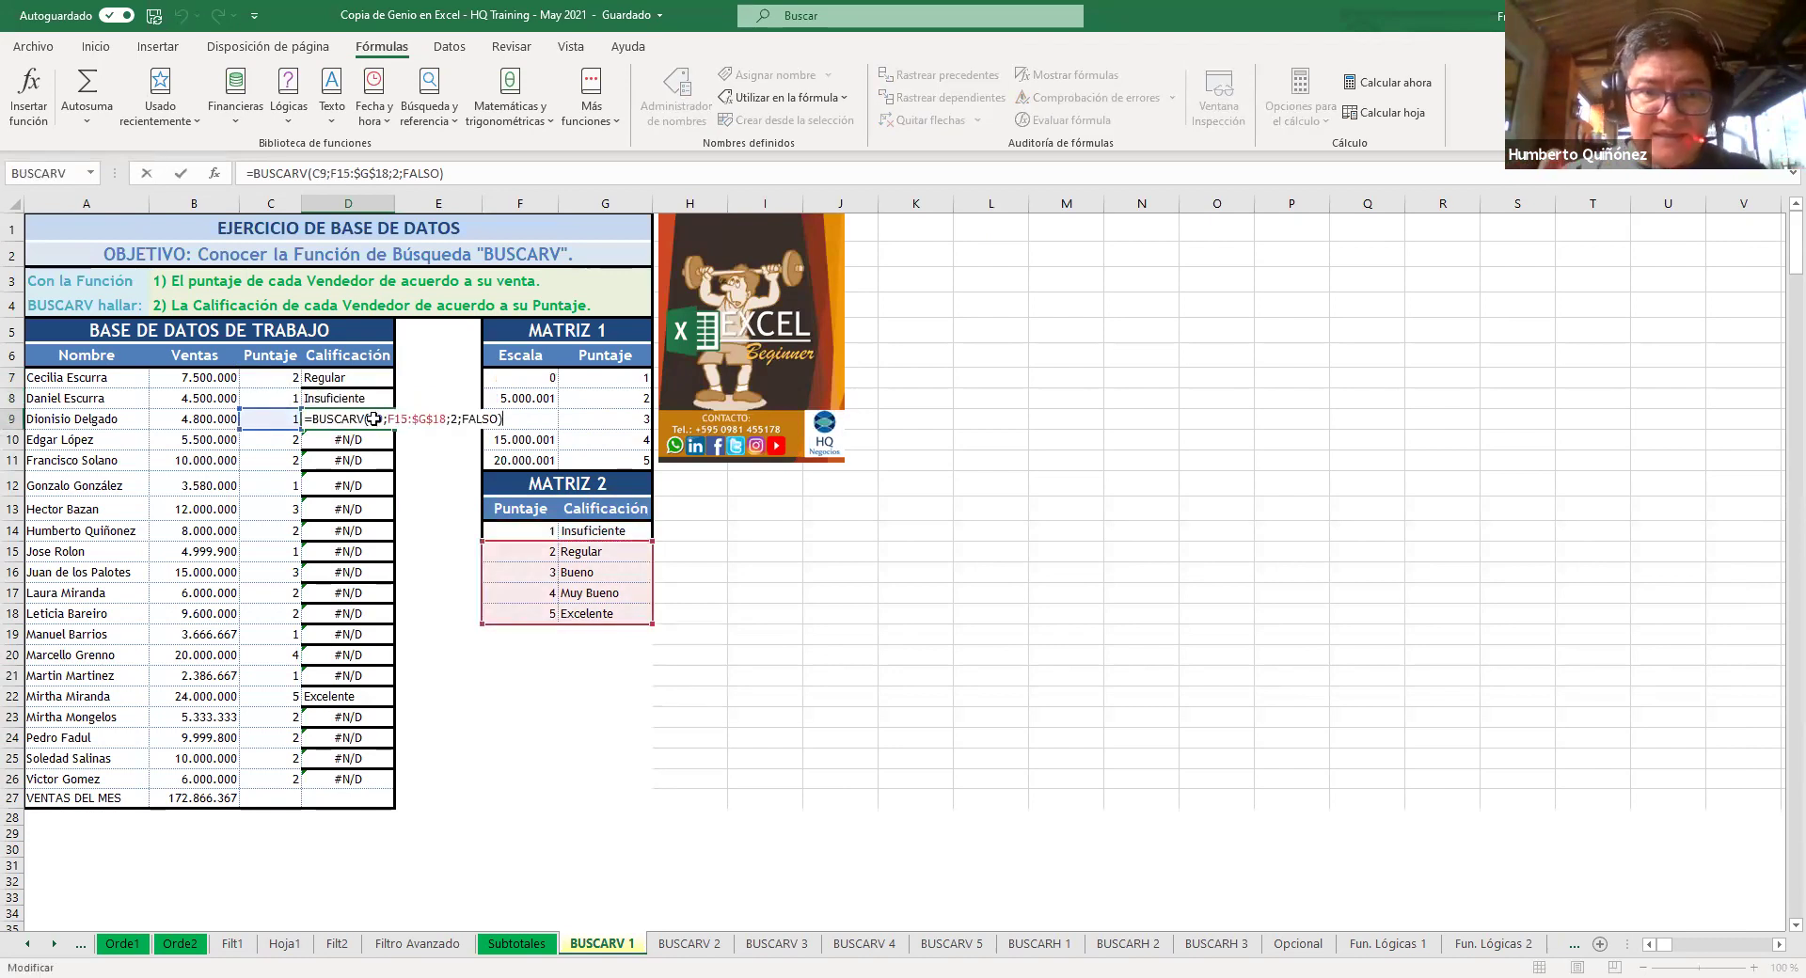
pyautogui.press('Return')
pyautogui.press('F2')
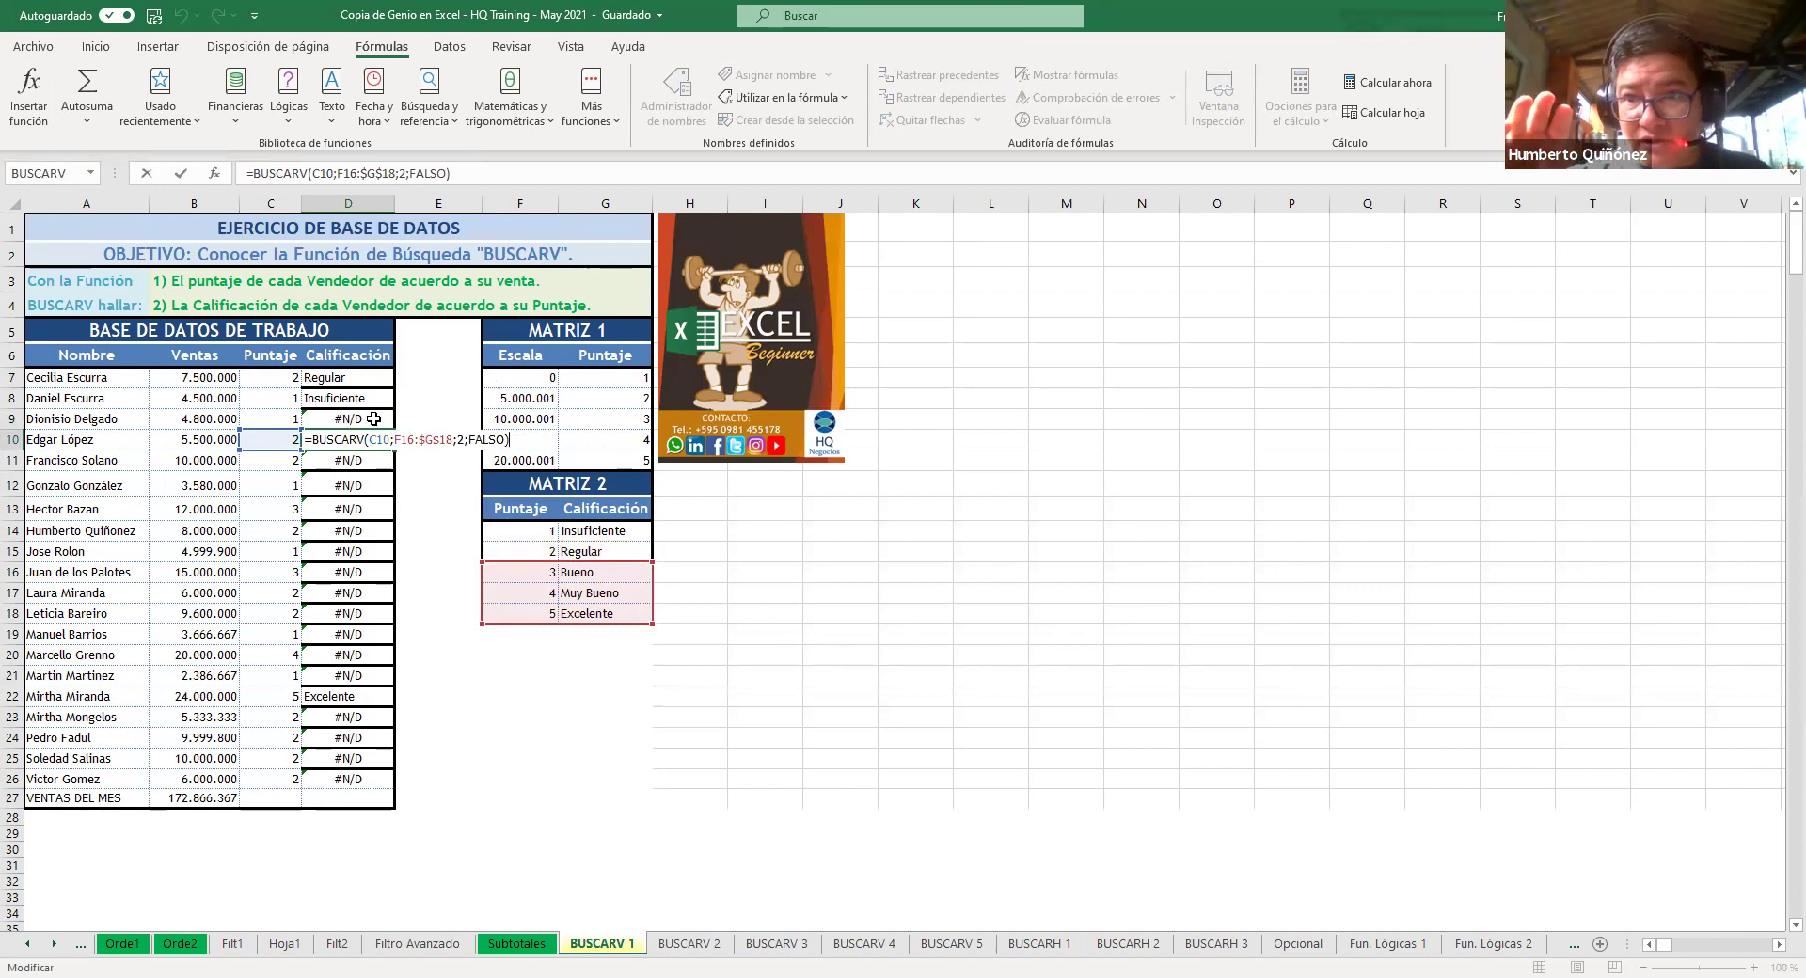
pyautogui.press('Return')
pyautogui.press('F2')
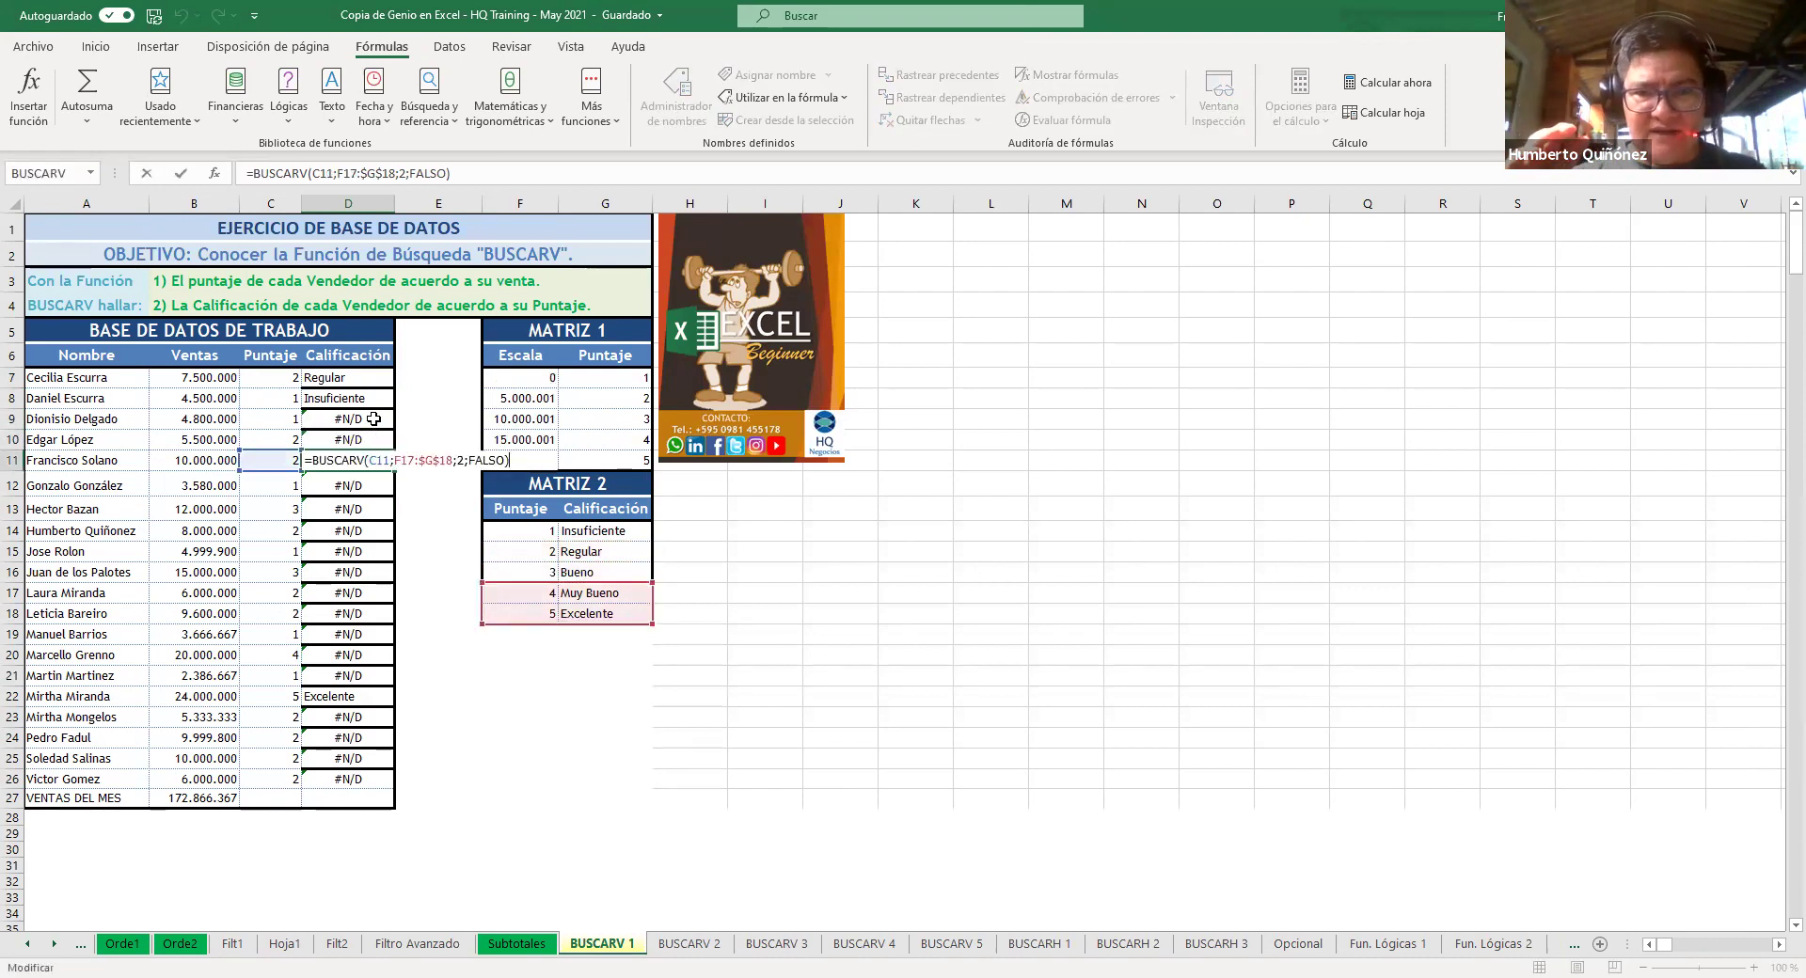
pyautogui.press('Return')
pyautogui.press('F2')
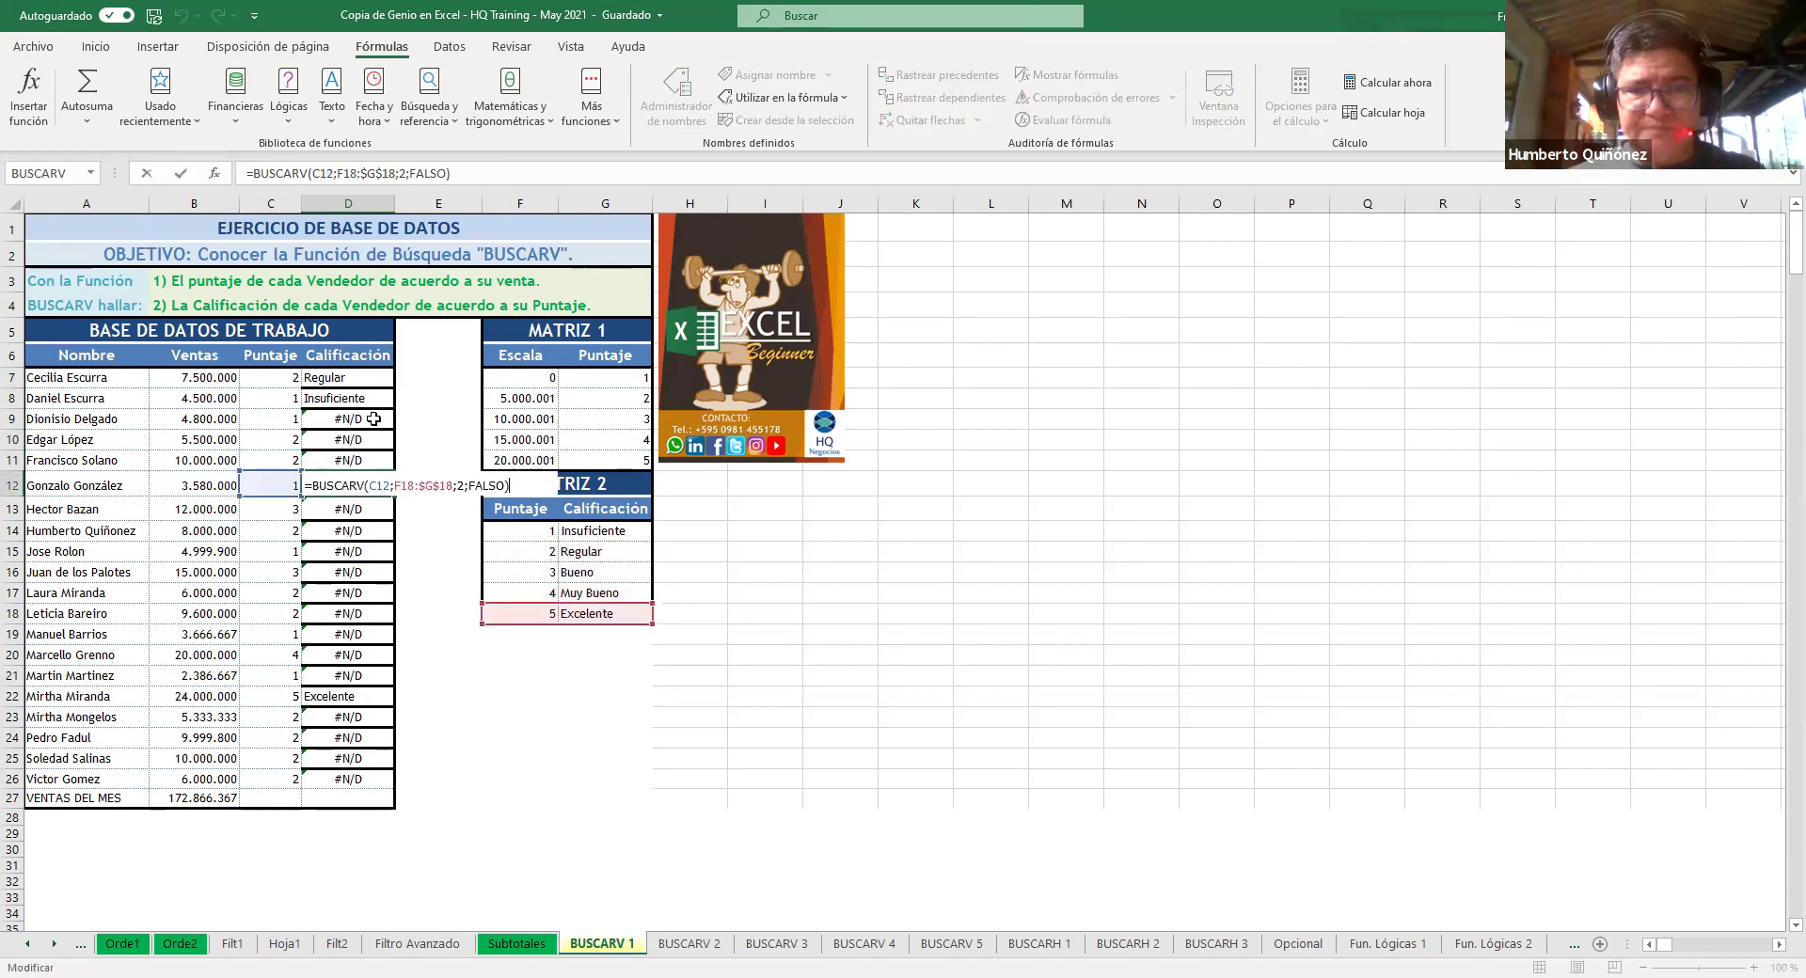
pyautogui.press('Return')
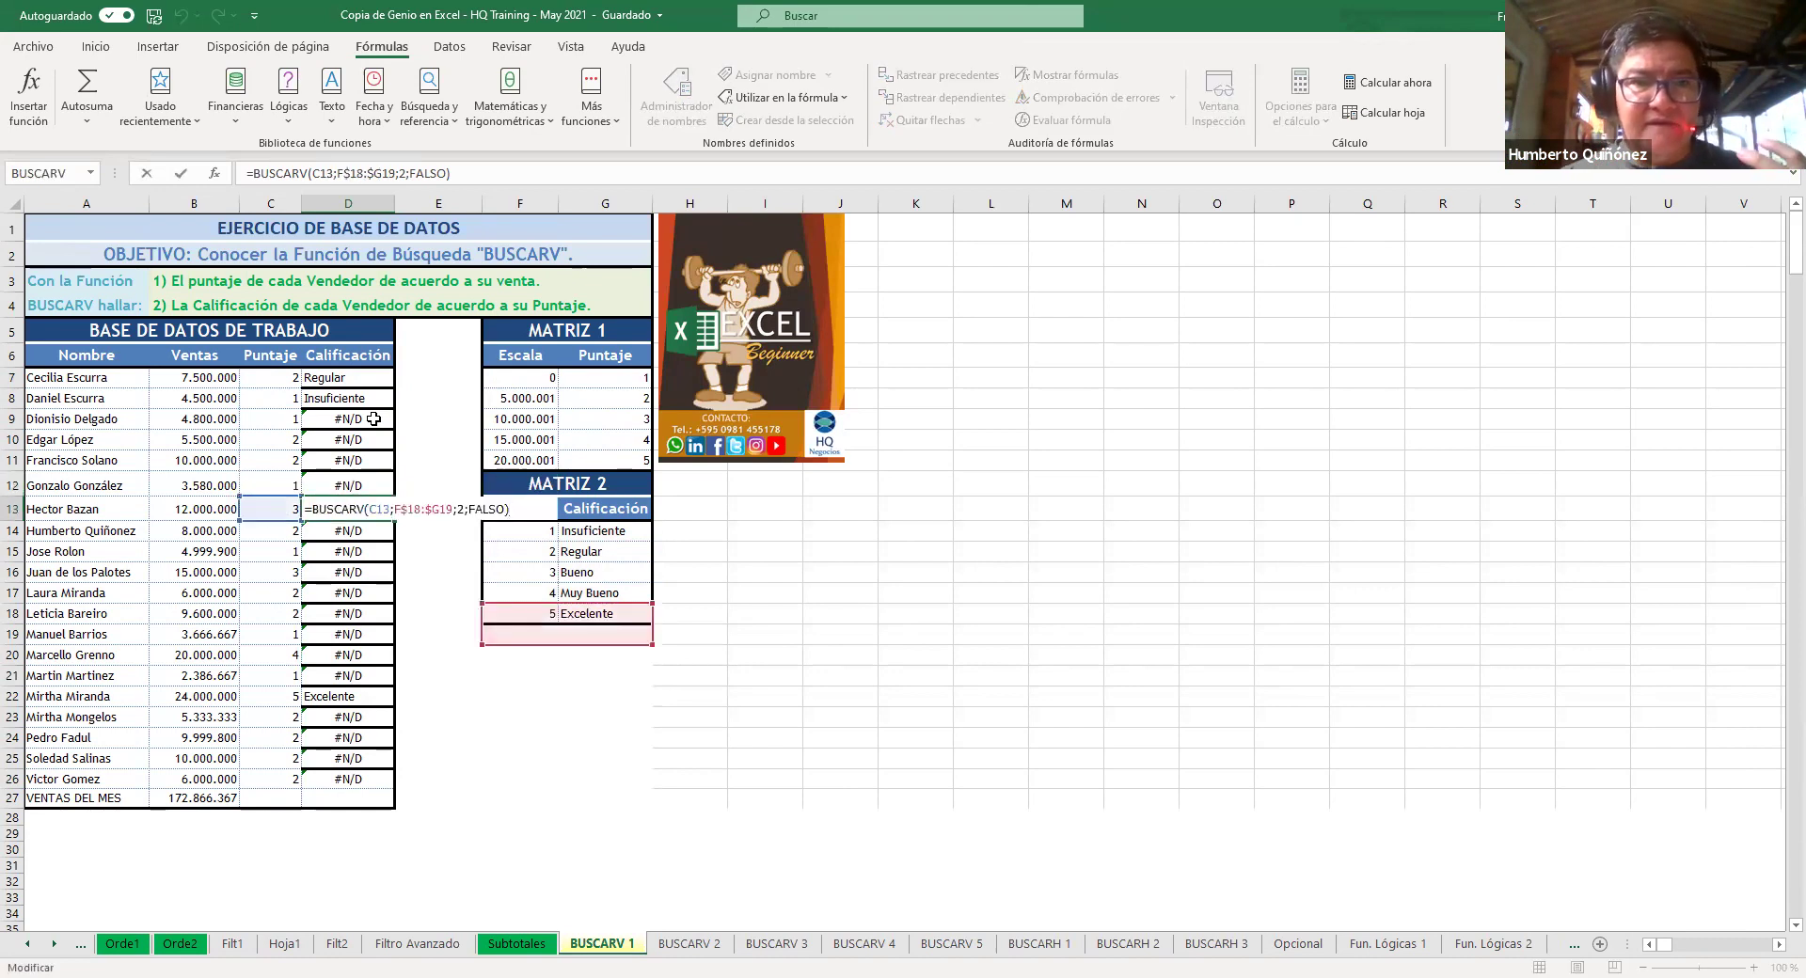
pyautogui.press('Return')
pyautogui.press('F2')
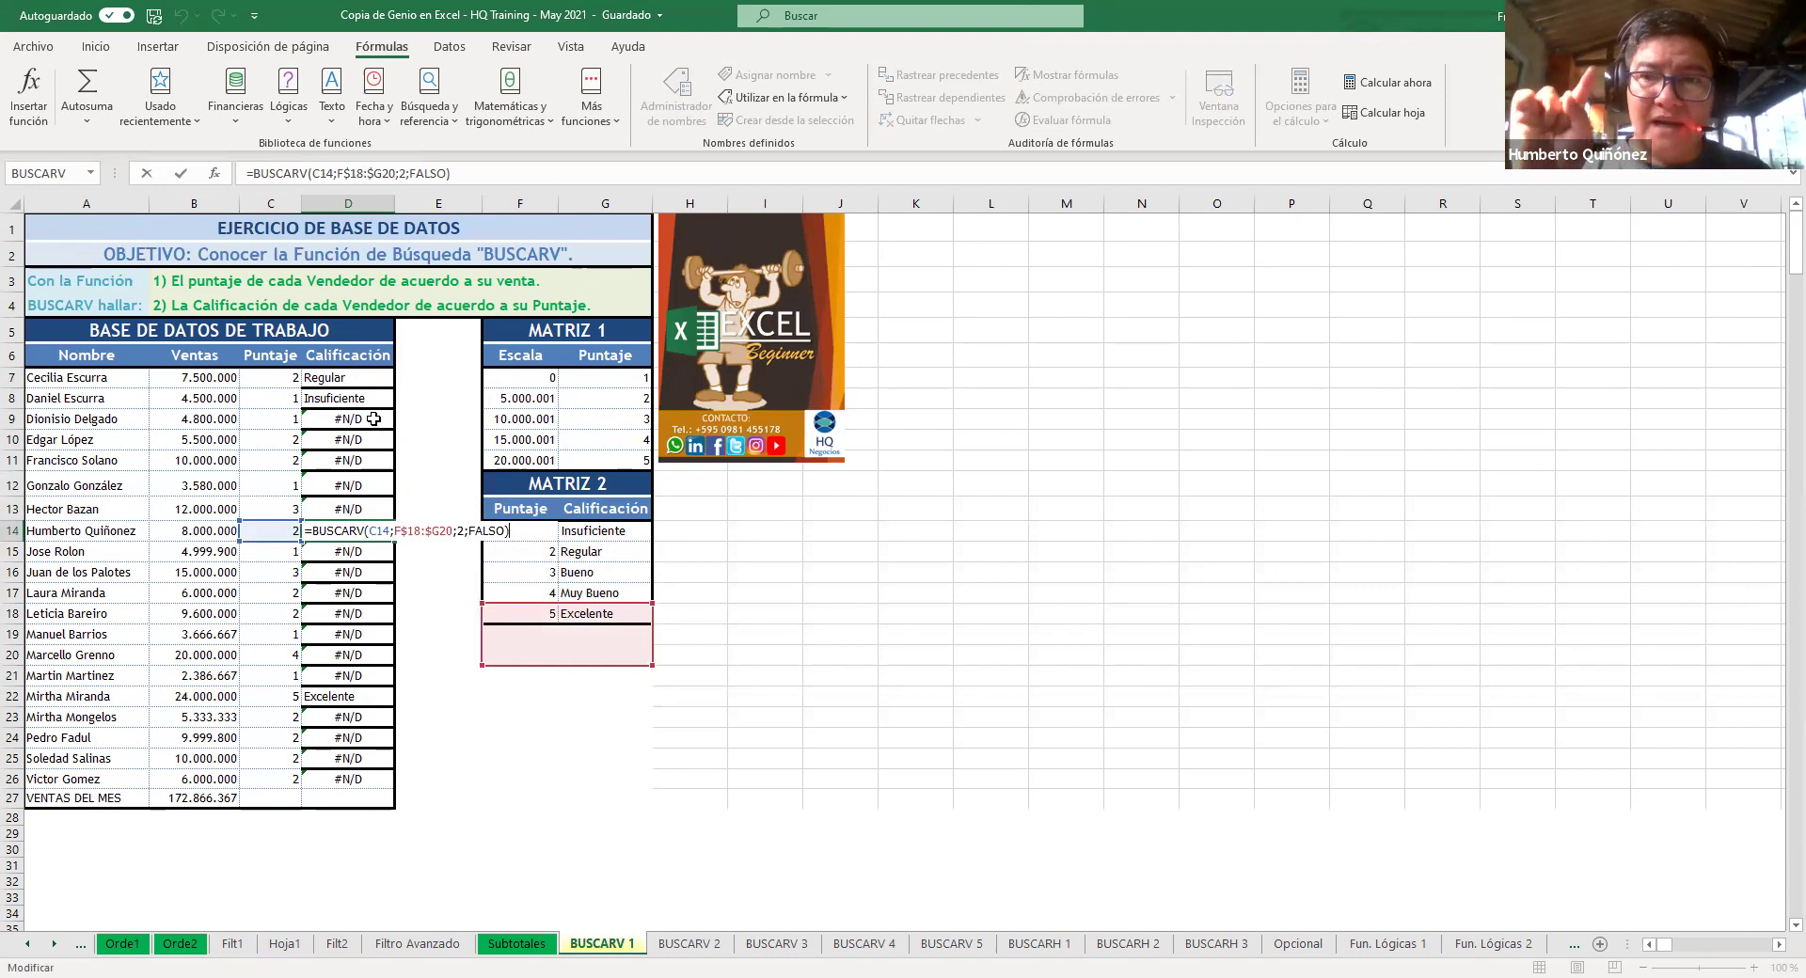
pyautogui.press('Return')
pyautogui.press('F2')
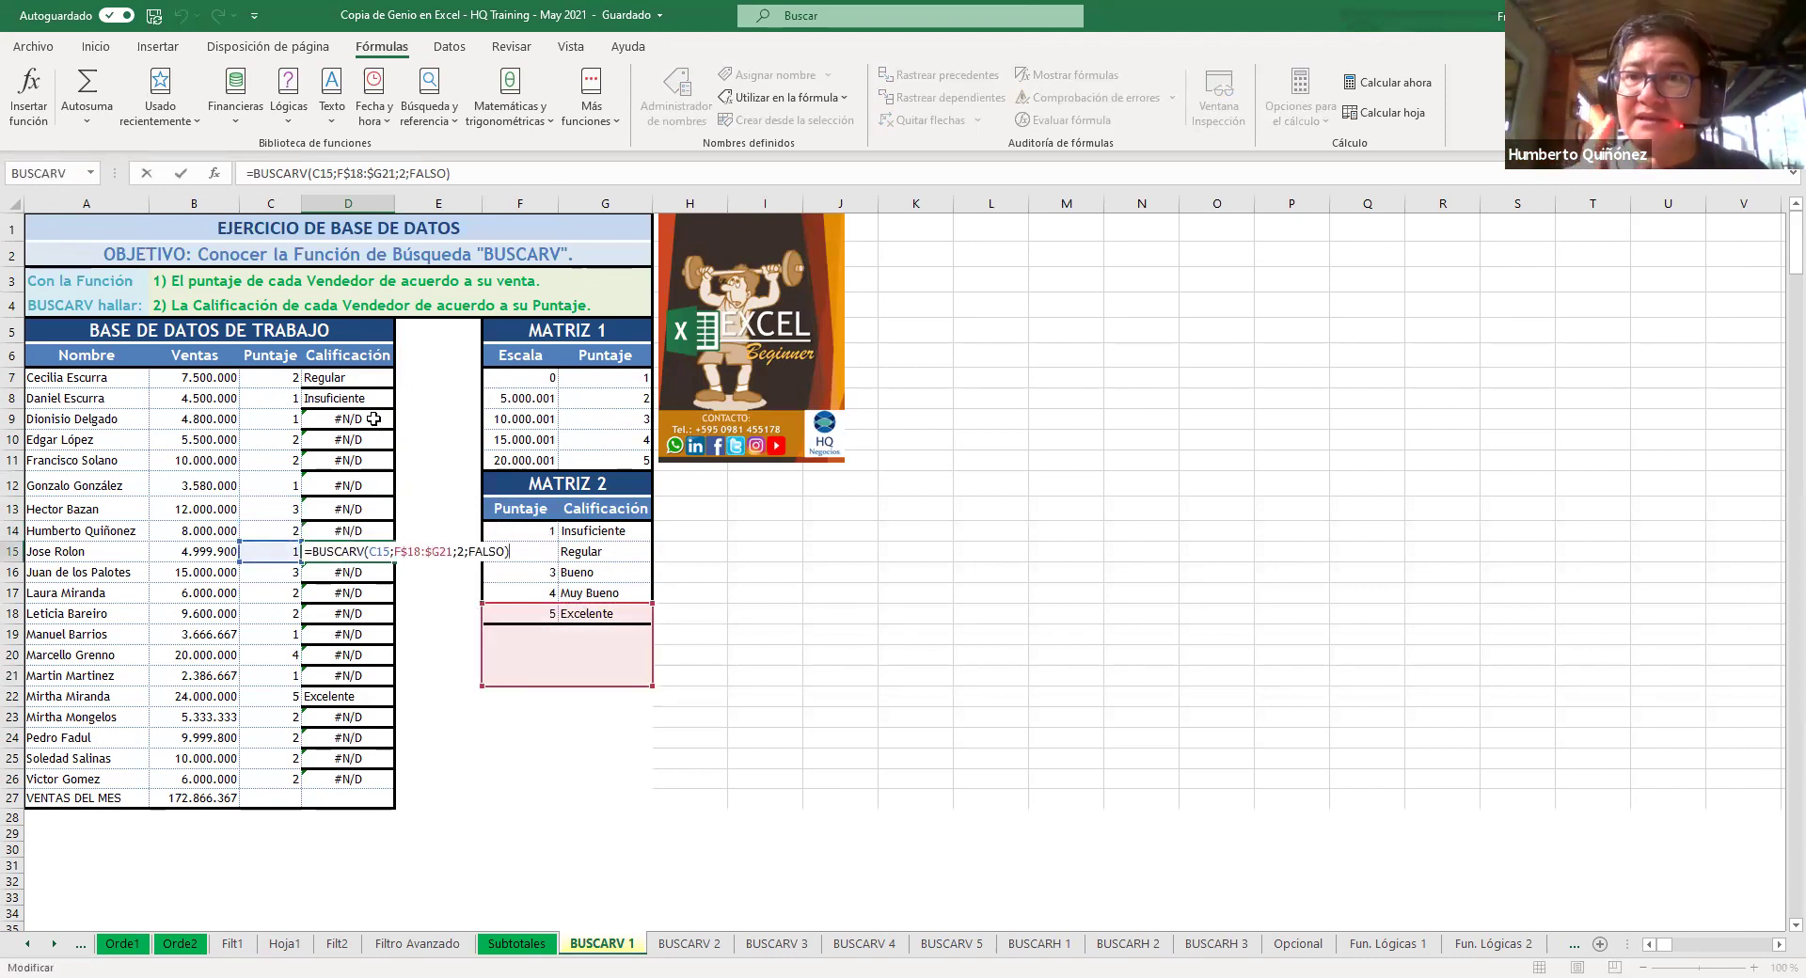
pyautogui.press('Return')
pyautogui.press('F2')
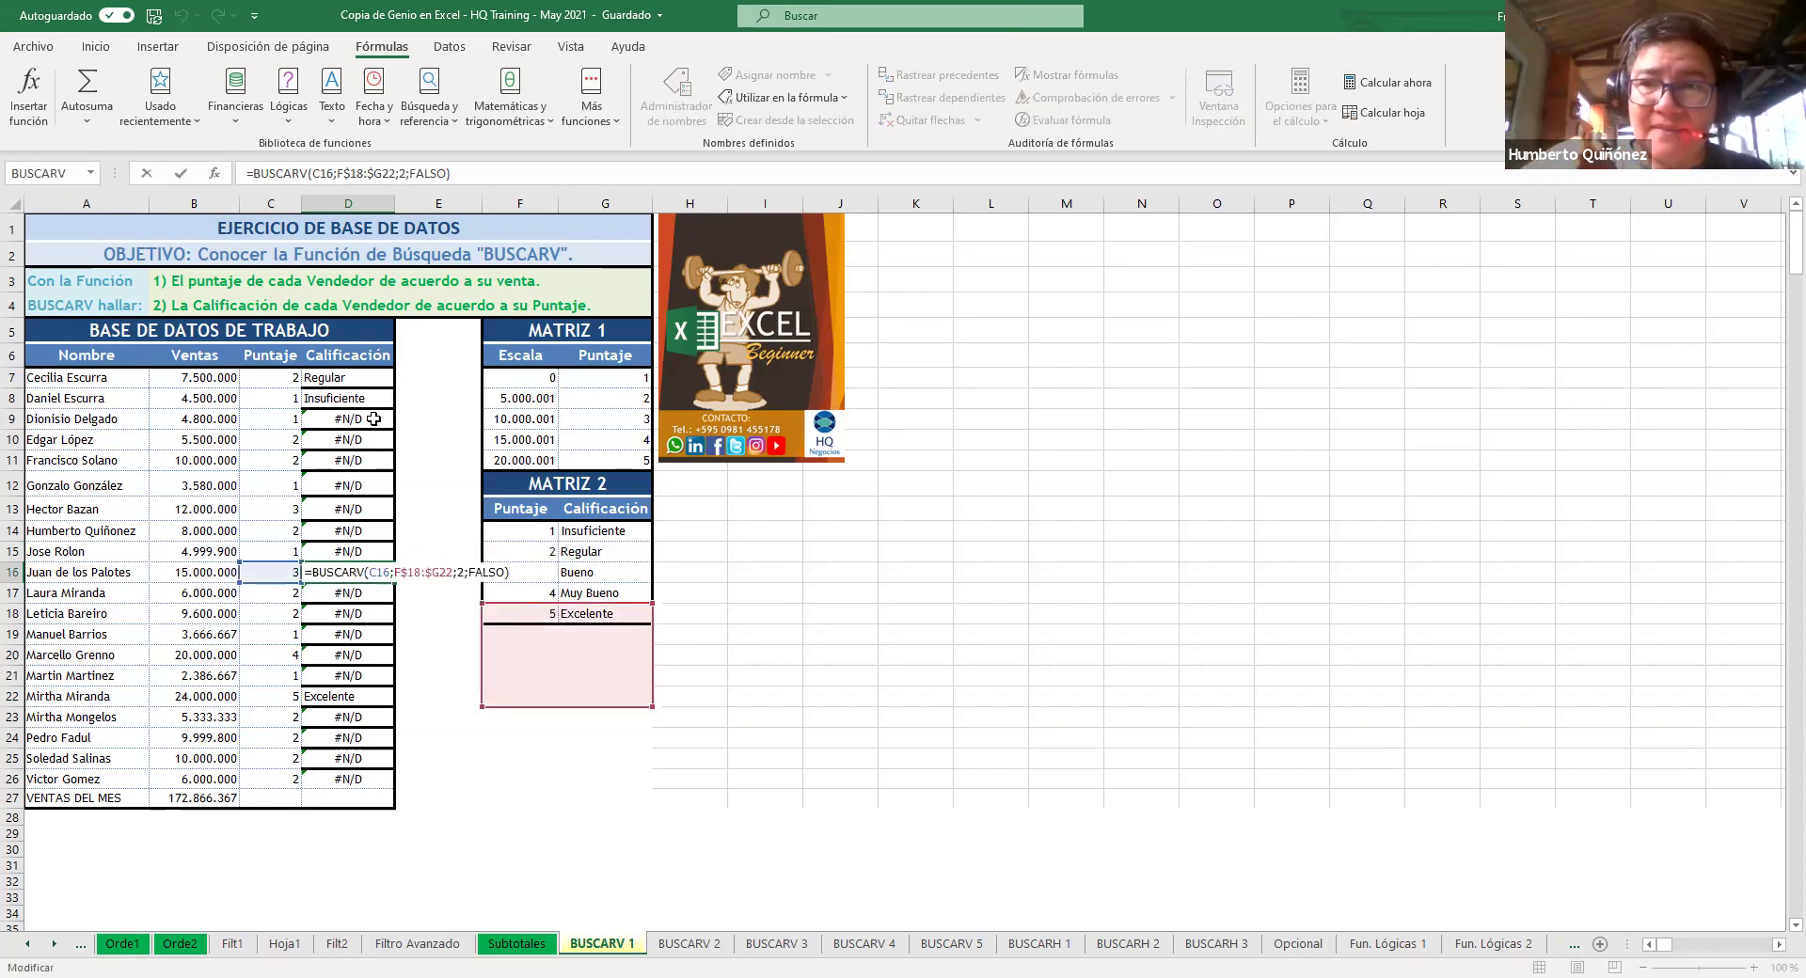
pyautogui.press('Return')
pyautogui.press('F2')
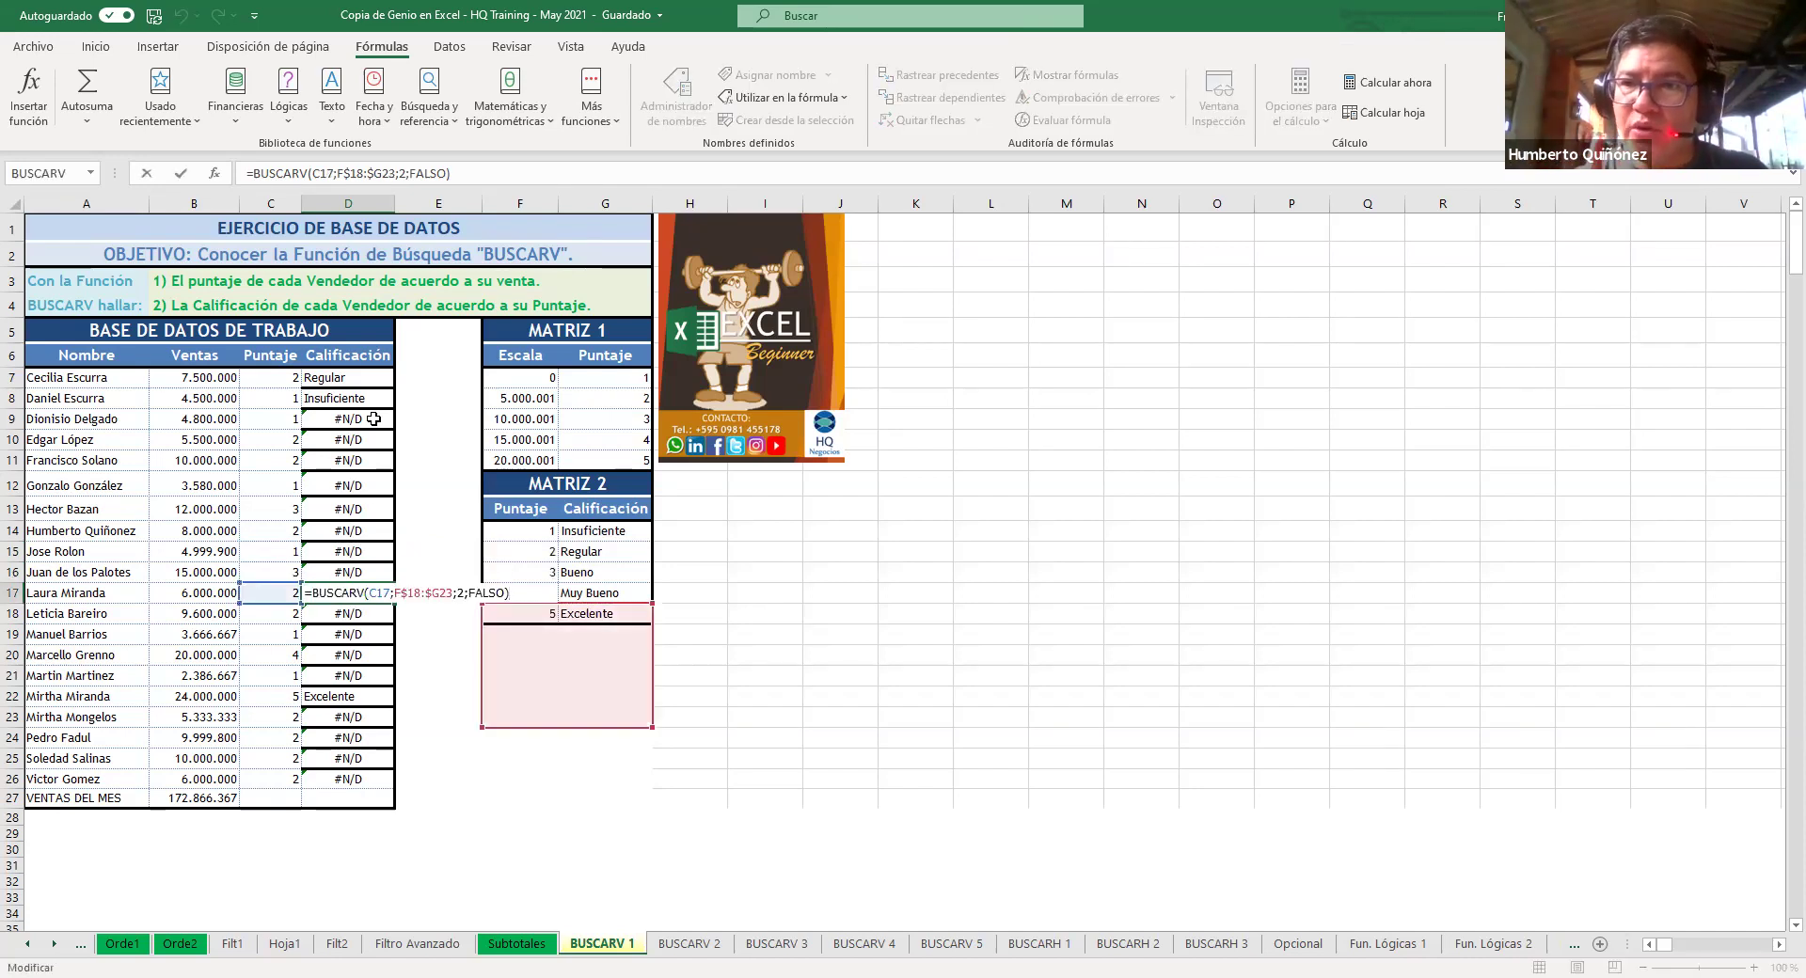
pyautogui.press('Return')
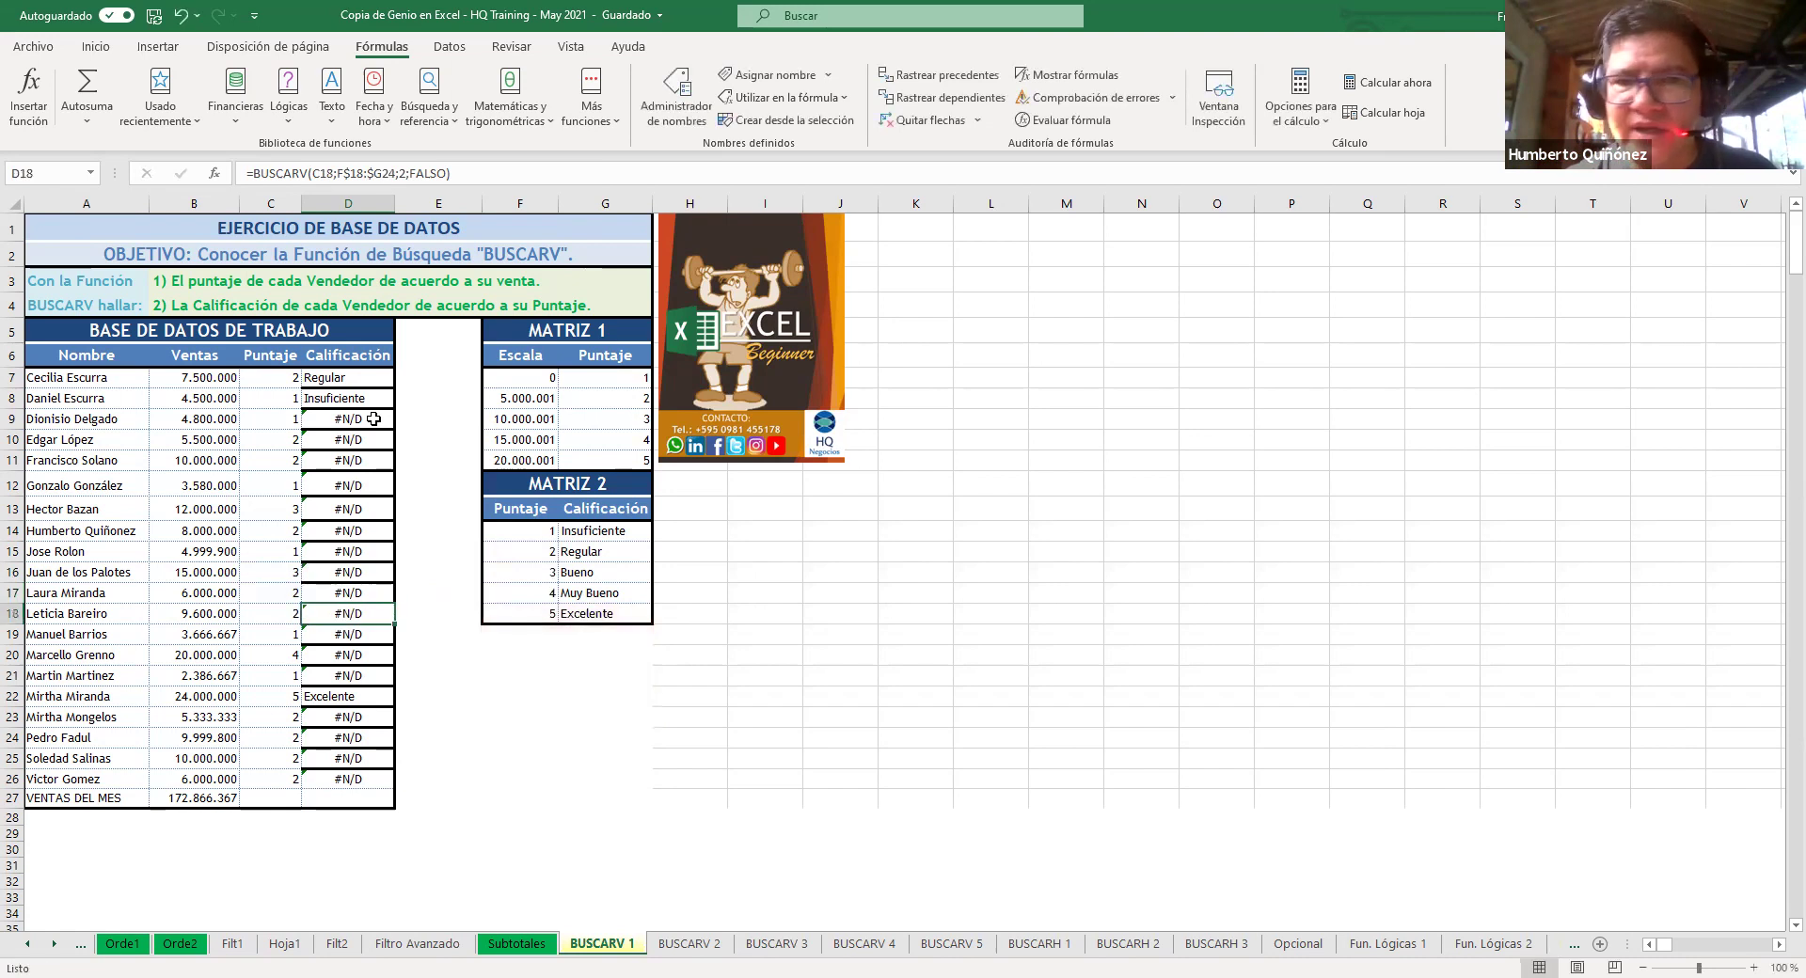
pyautogui.press('F2')
pyautogui.press('Return')
pyautogui.press('F2')
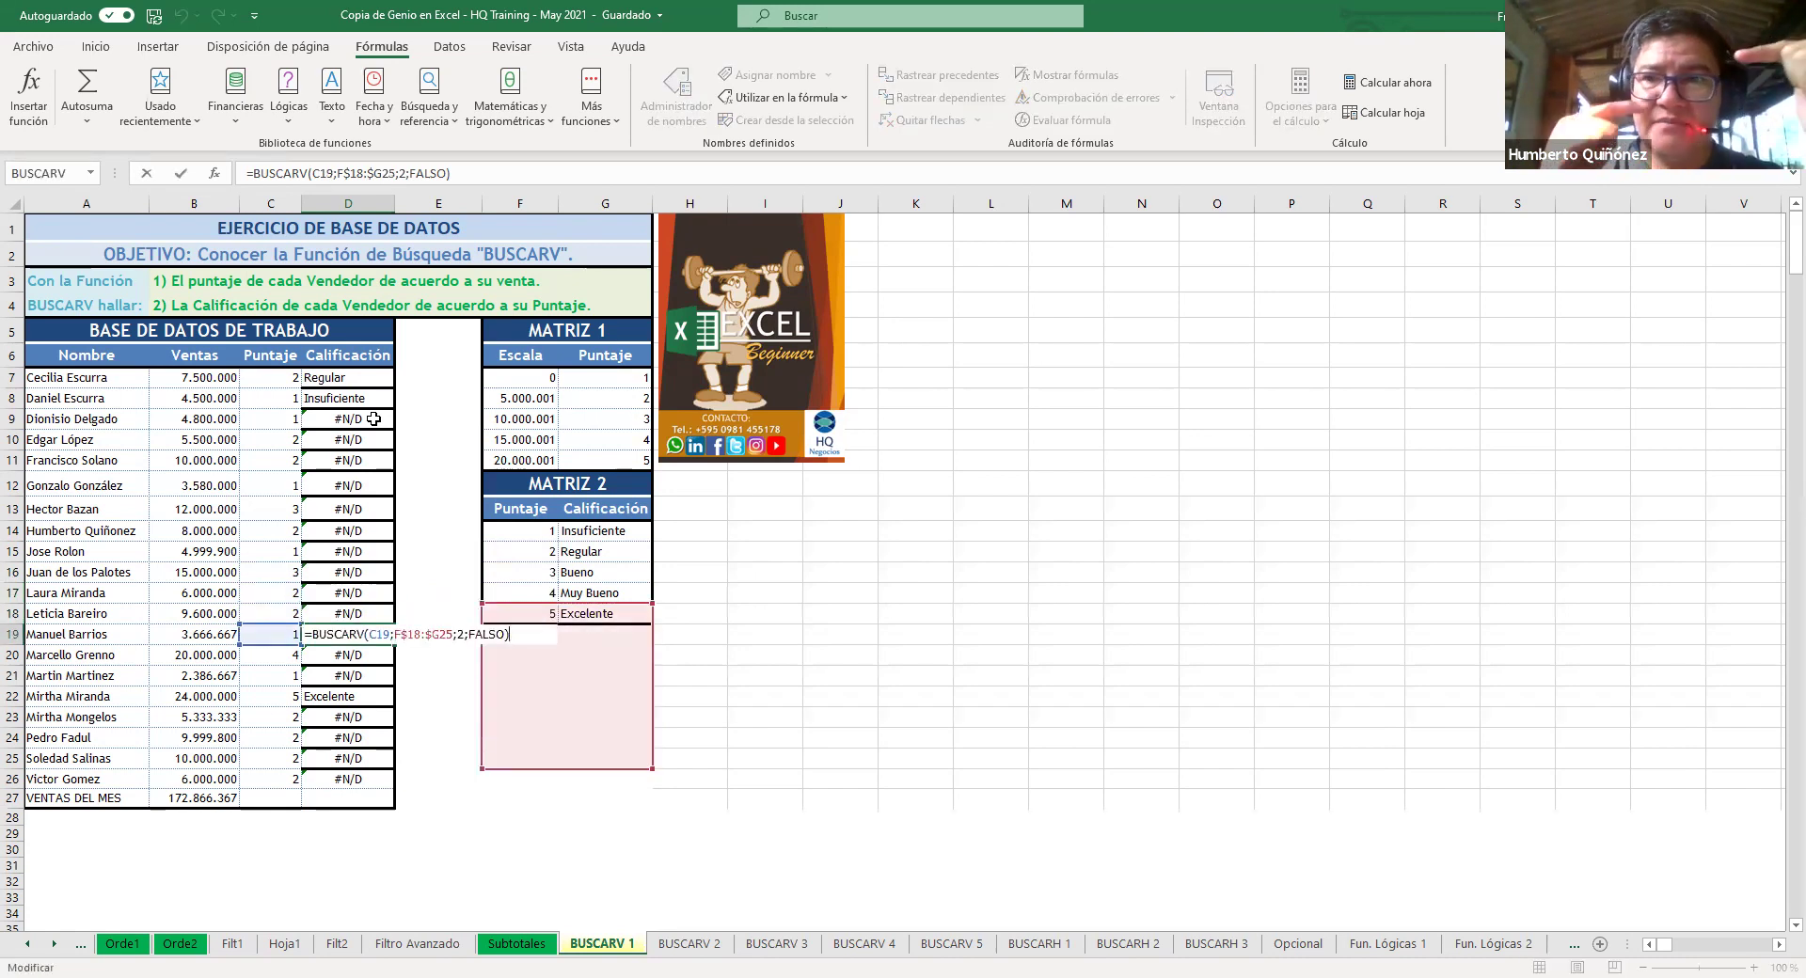
pyautogui.press('Return')
pyautogui.press('F2')
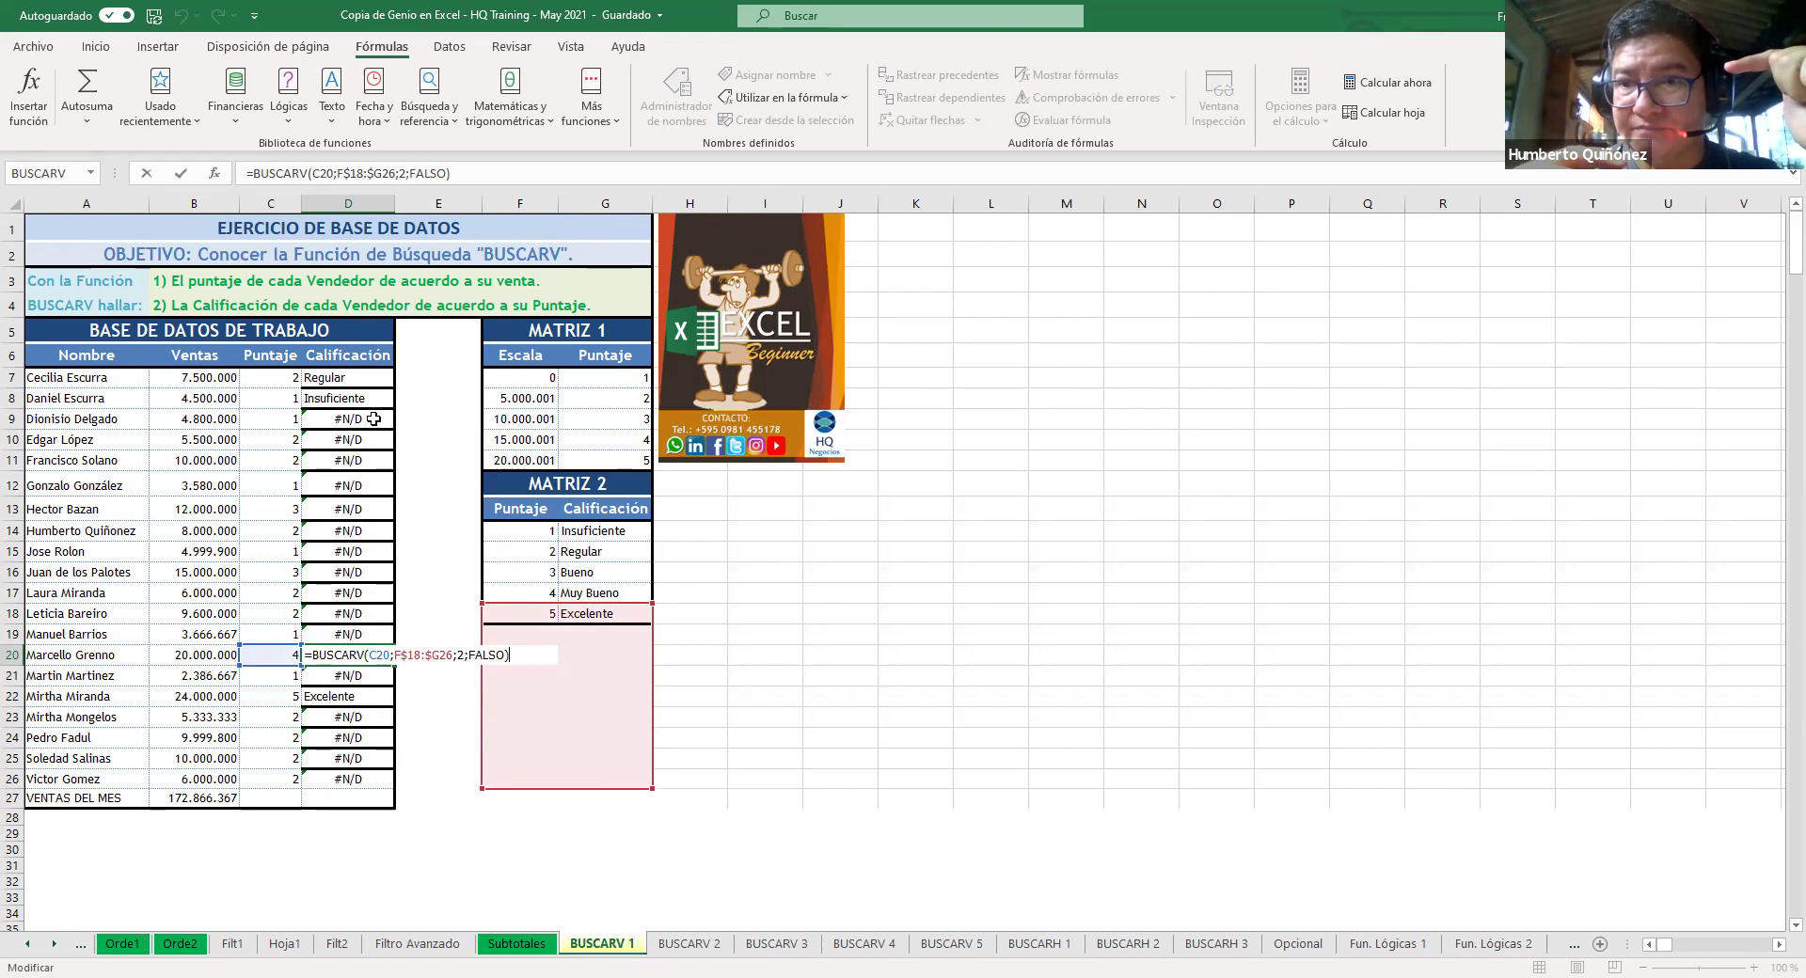
pyautogui.press('Return')
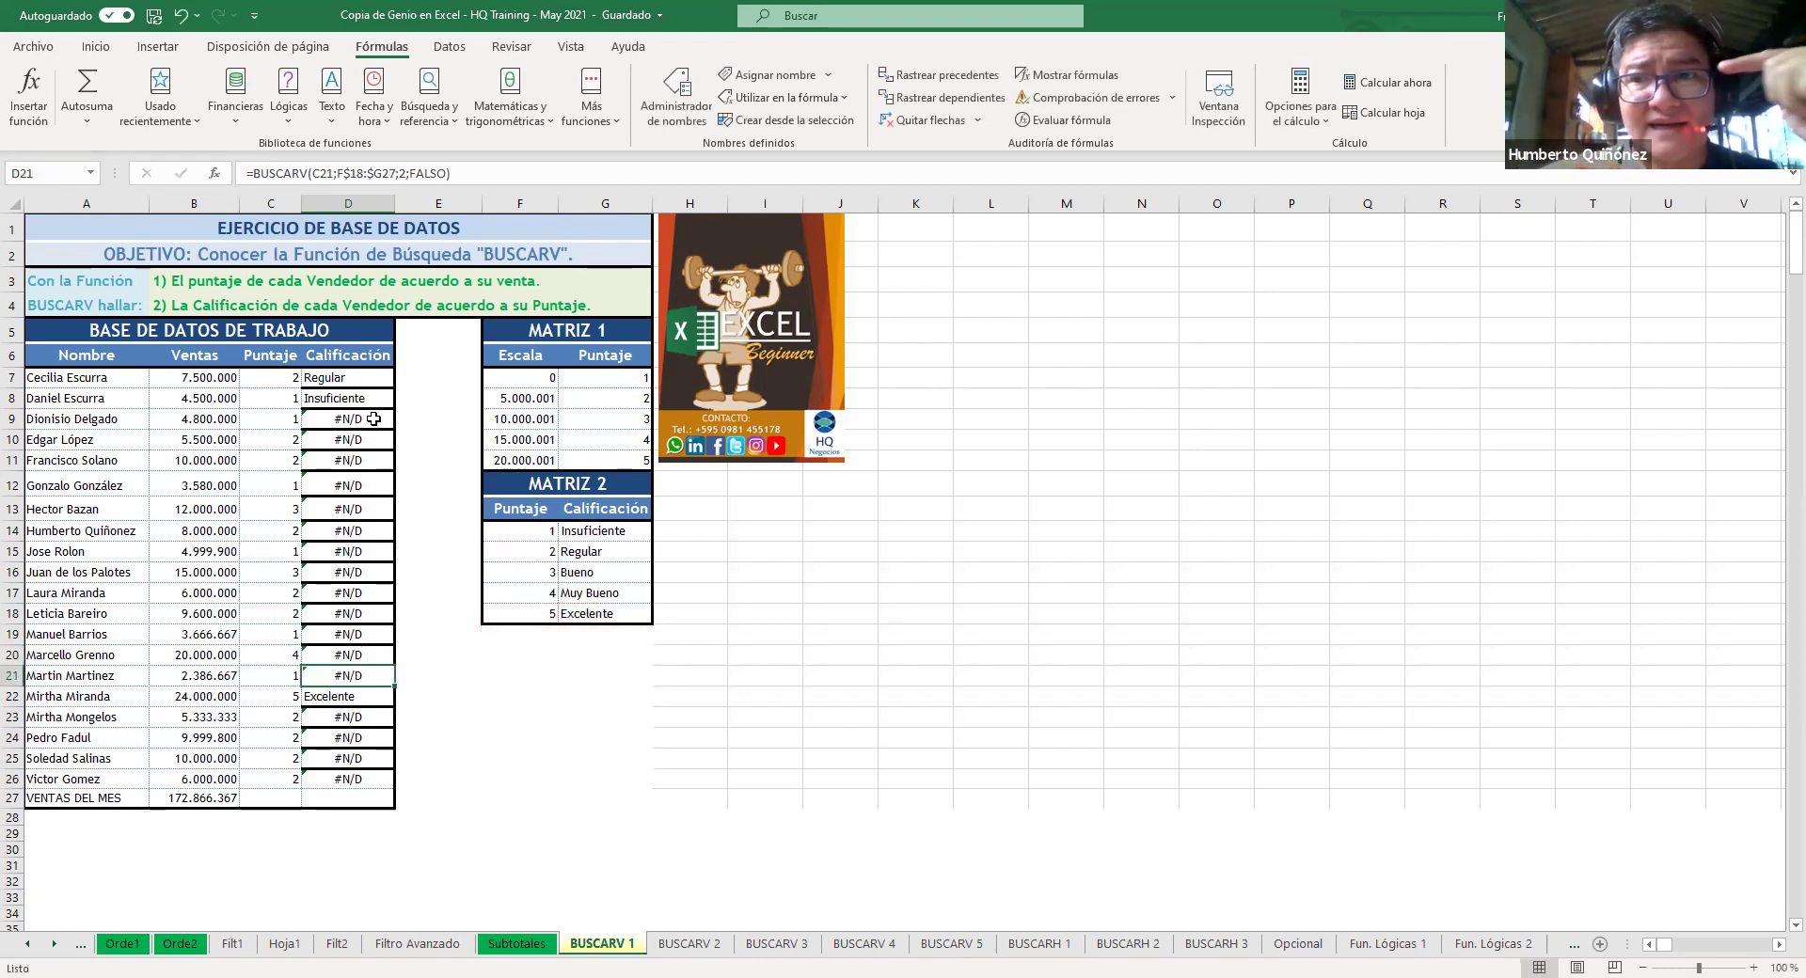
pyautogui.press('Down')
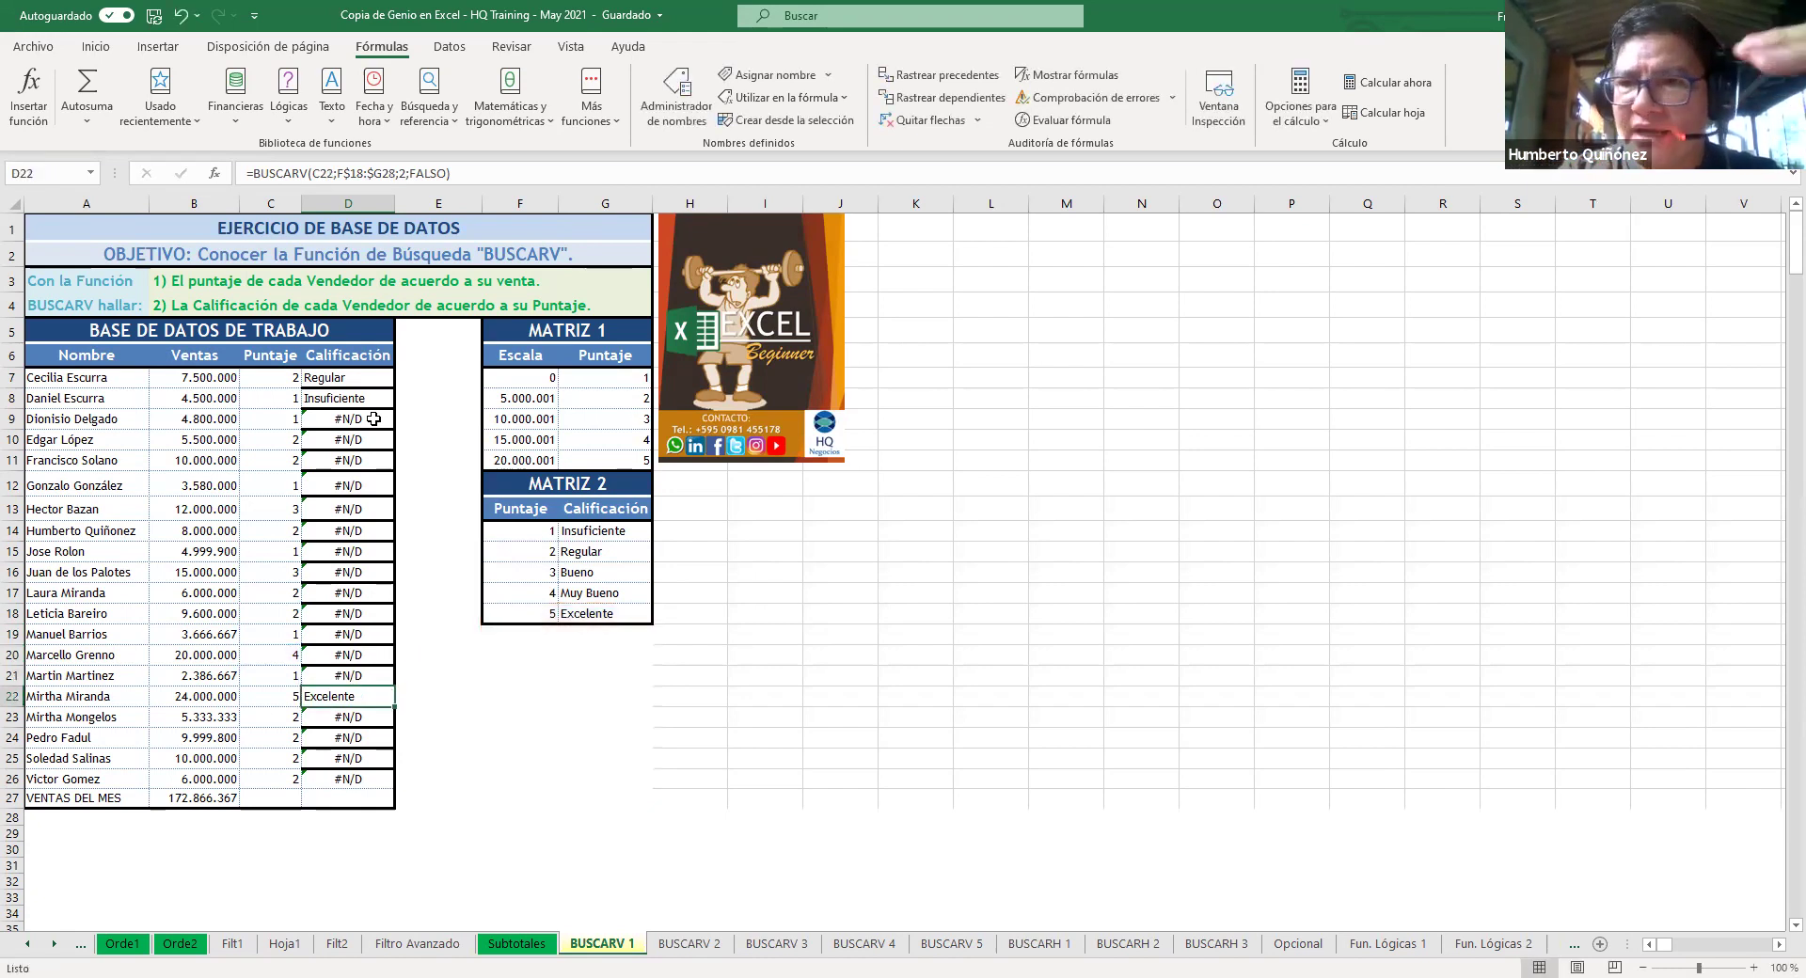
pyautogui.press('F3')
pyautogui.press('Escape')
pyautogui.press('F2')
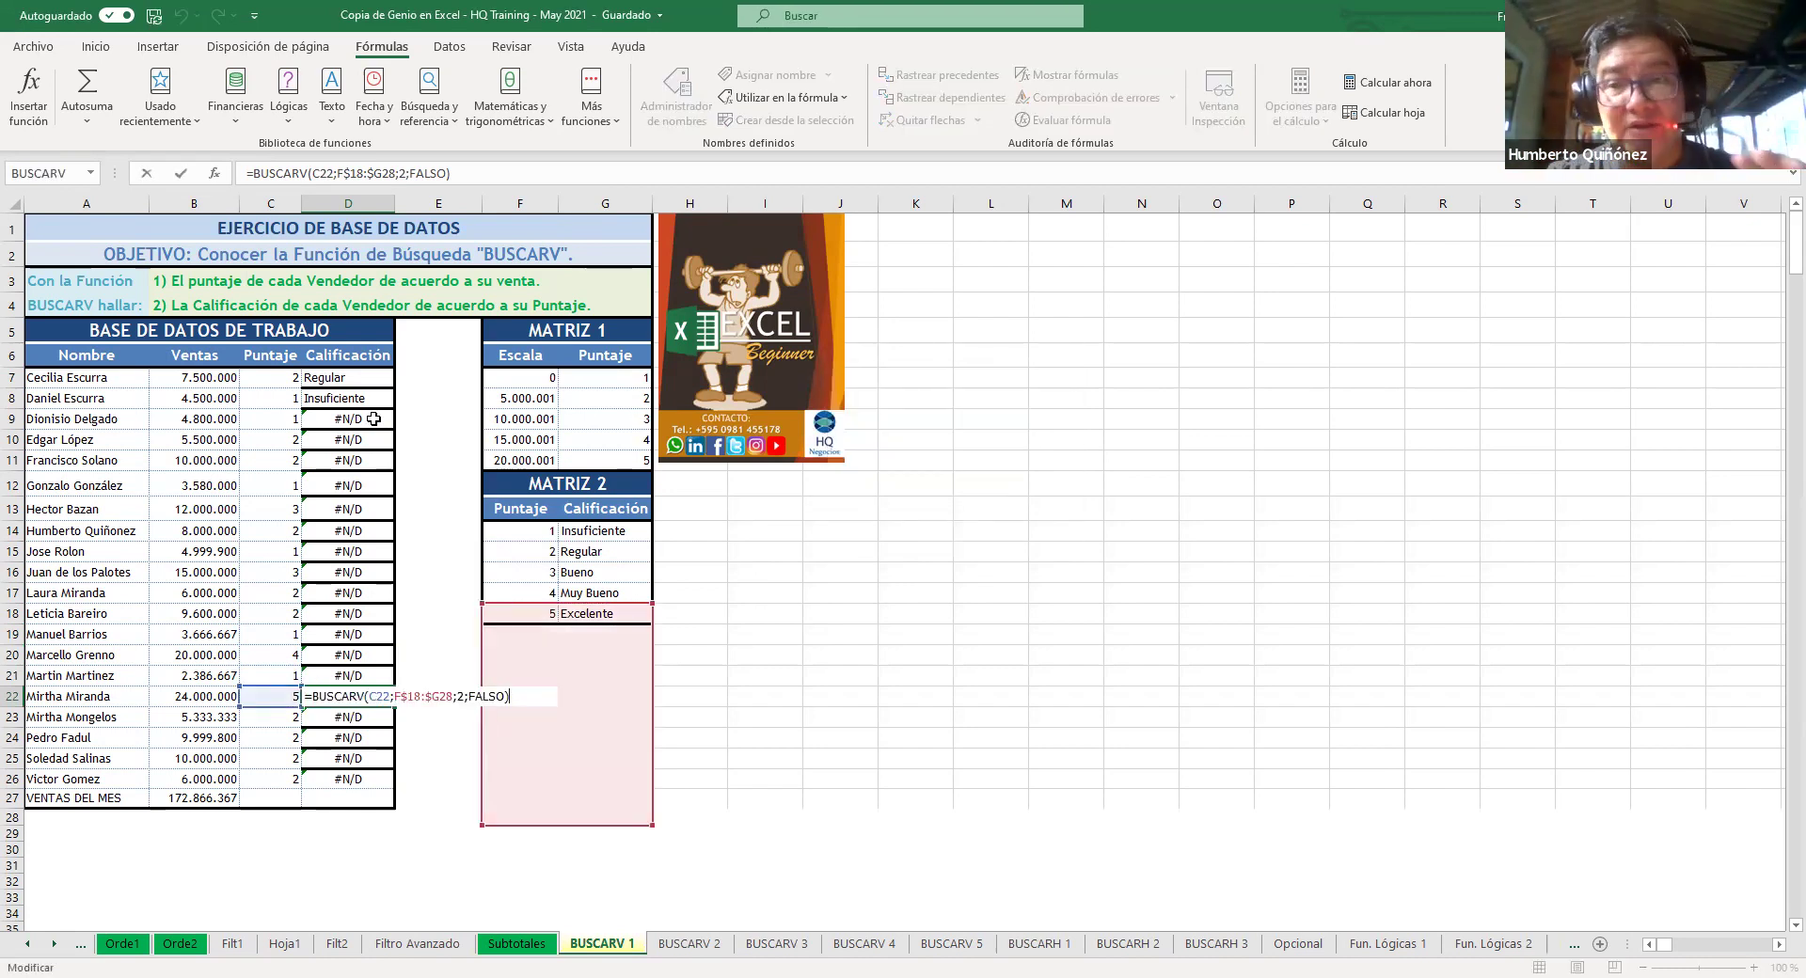
pyautogui.hotkey('ctrl', 'Return')
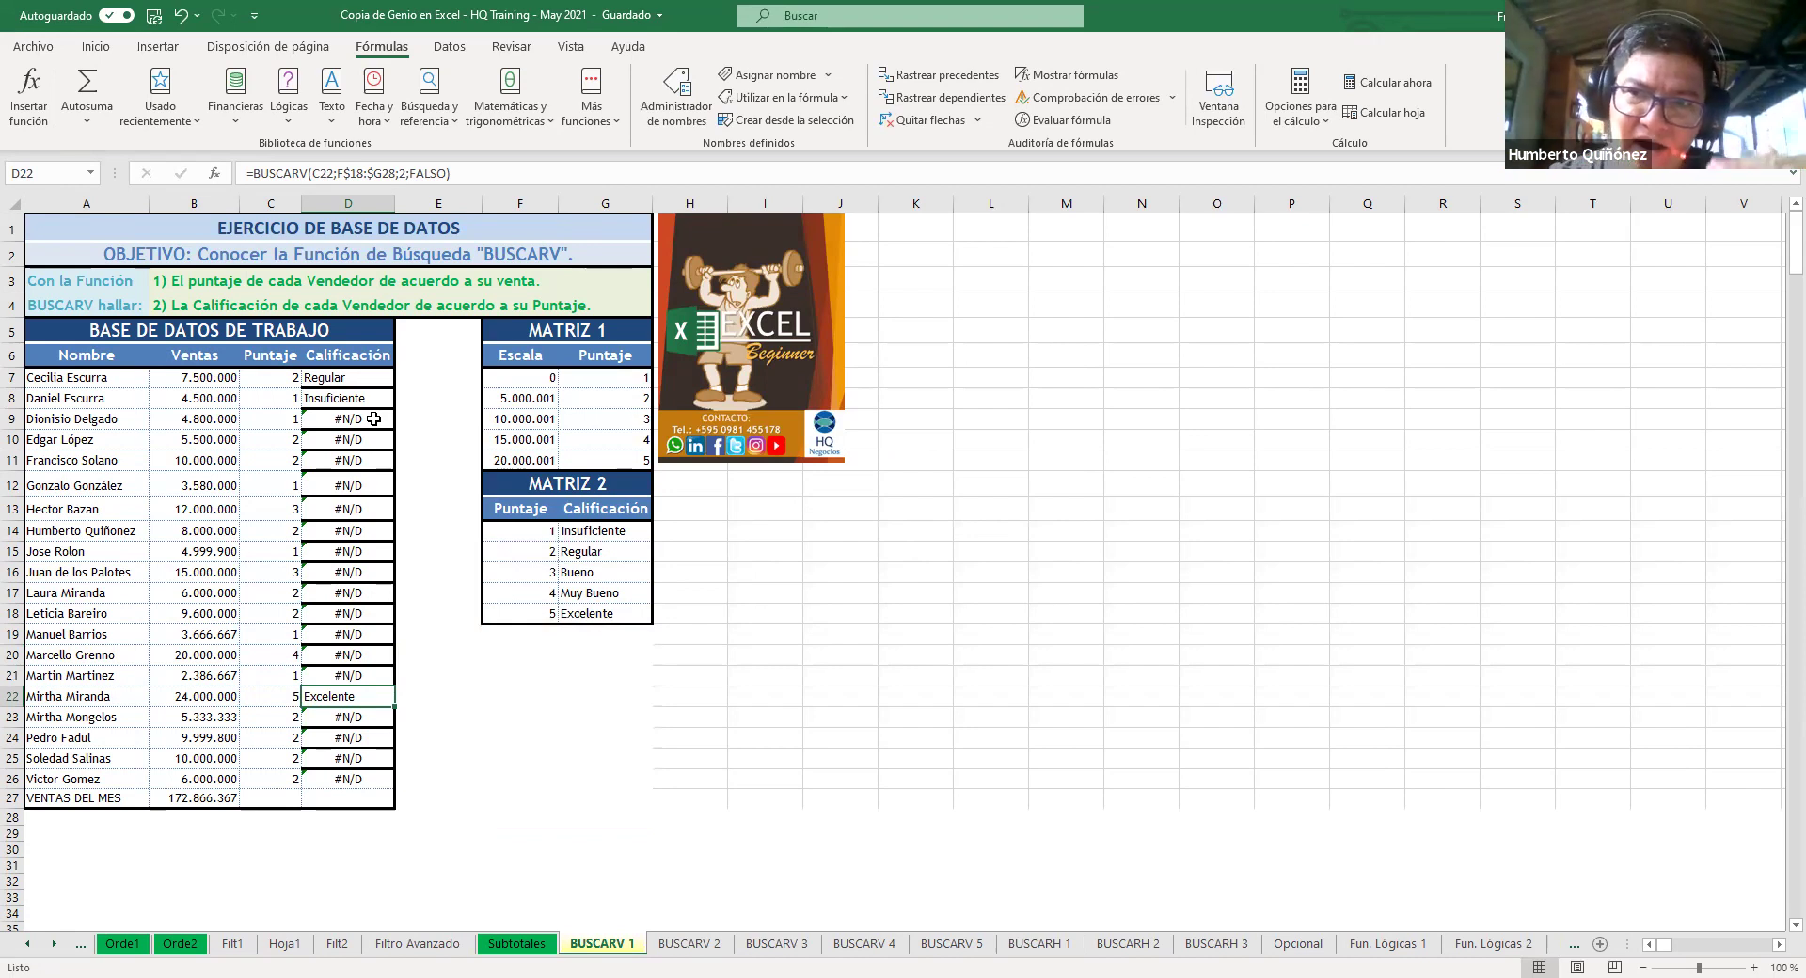
pyautogui.press('Down')
pyautogui.press('Down')
pyautogui.press('Down')
pyautogui.press('Down')
pyautogui.press('F2')
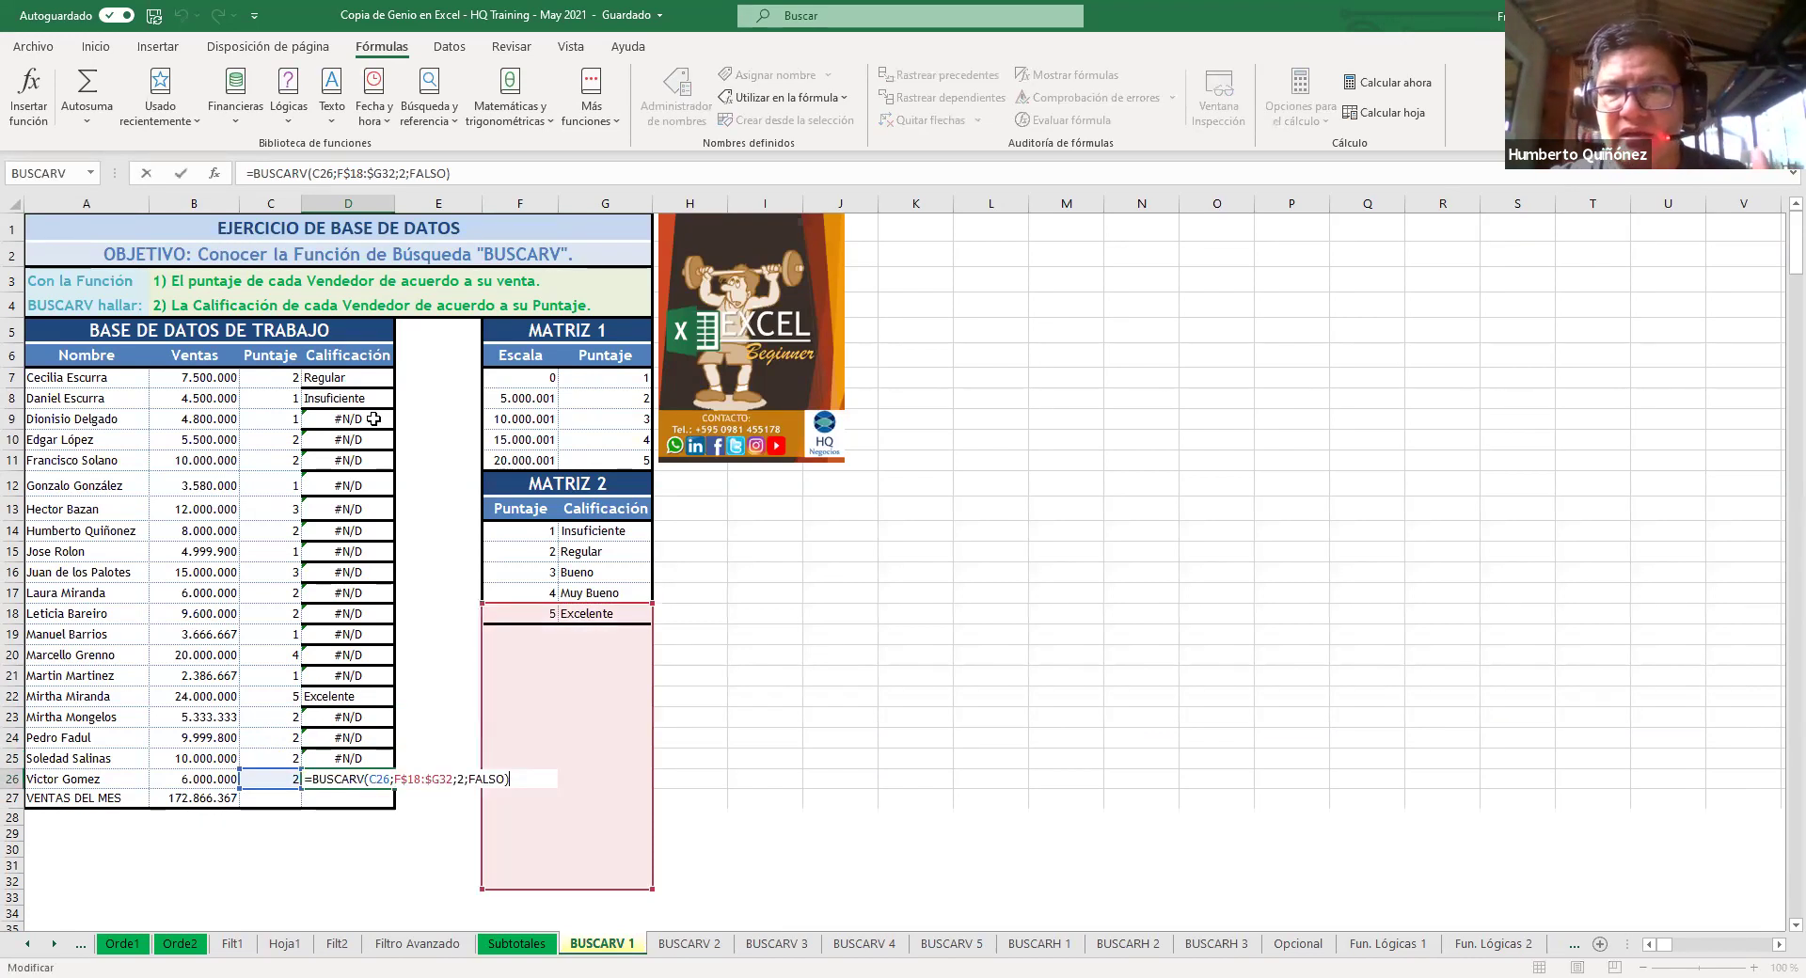
pyautogui.press('Escape')
pyautogui.press('Up')
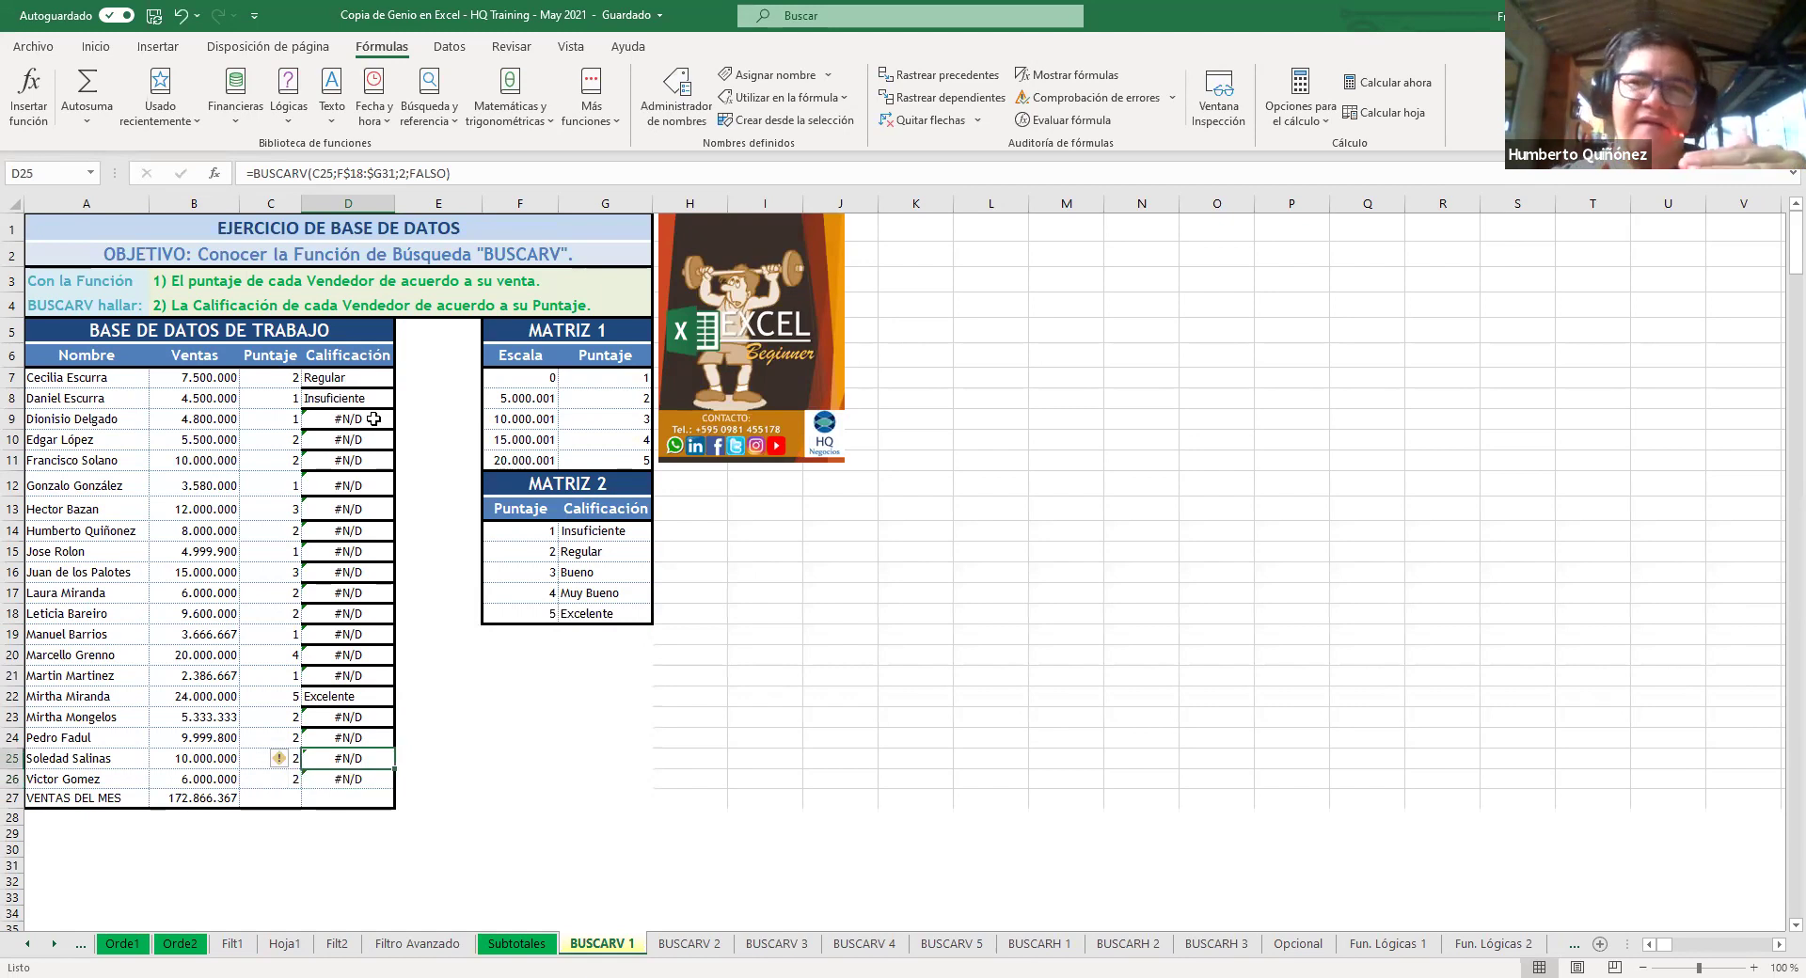
pyautogui.press('F2')
pyautogui.press('Escape')
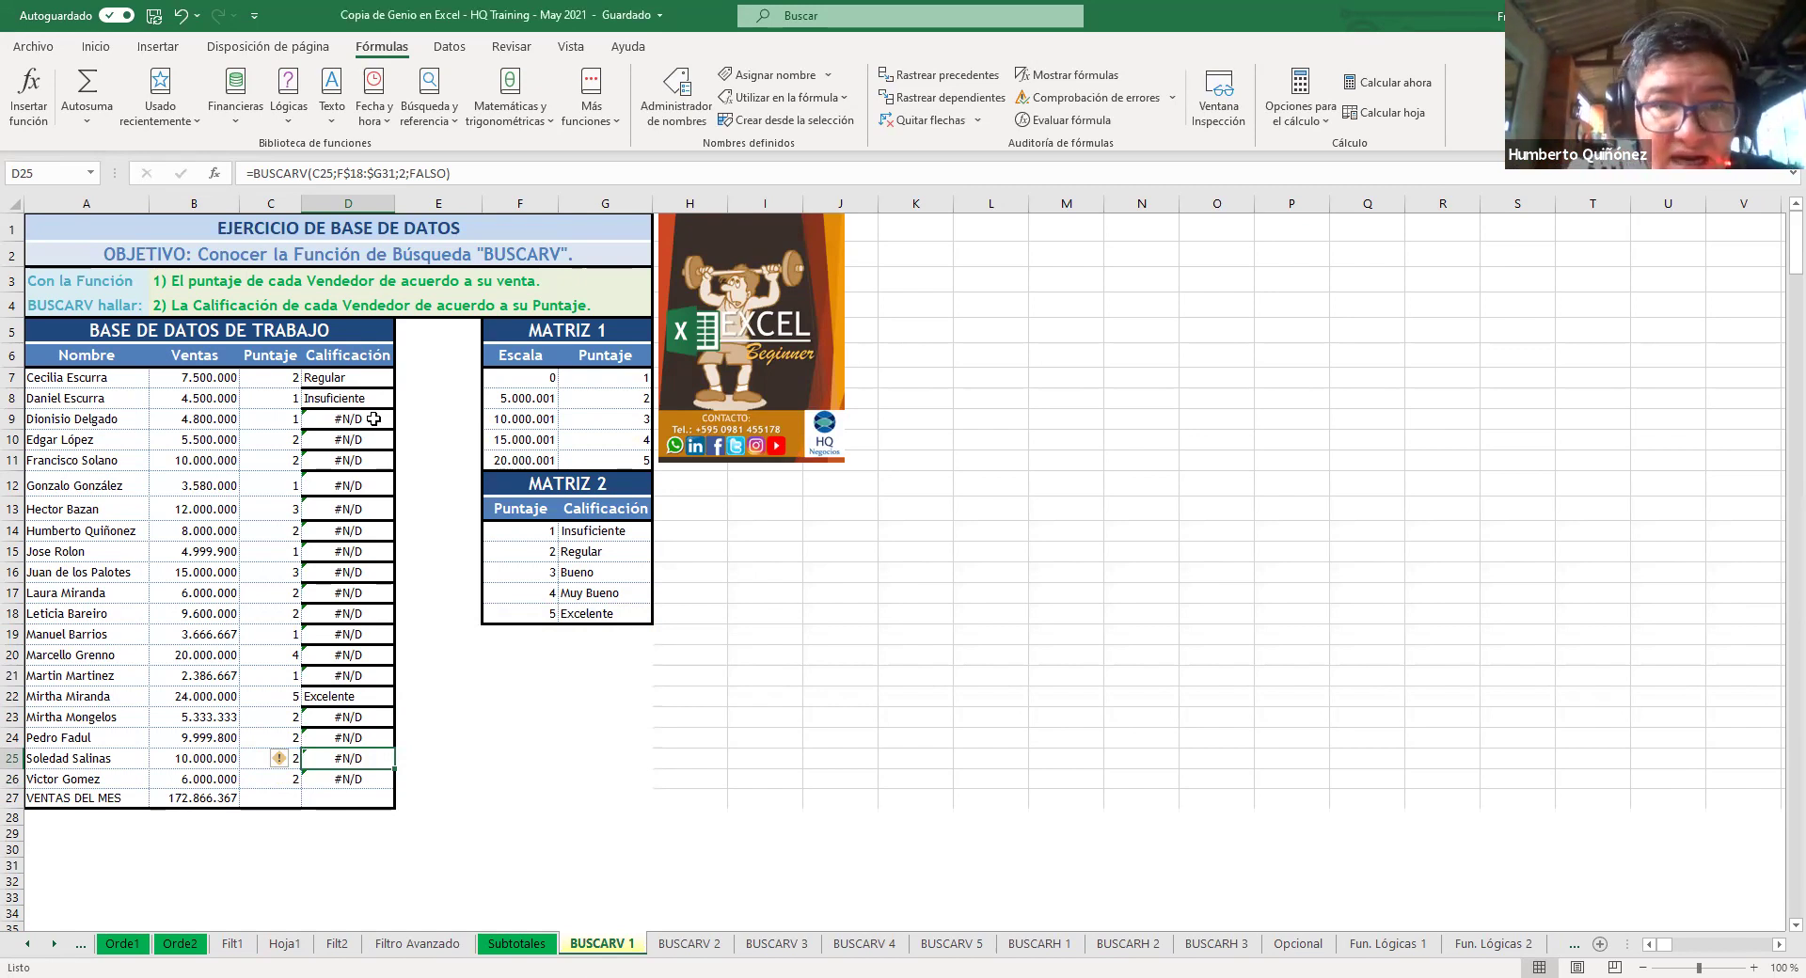
pyautogui.press('F2')
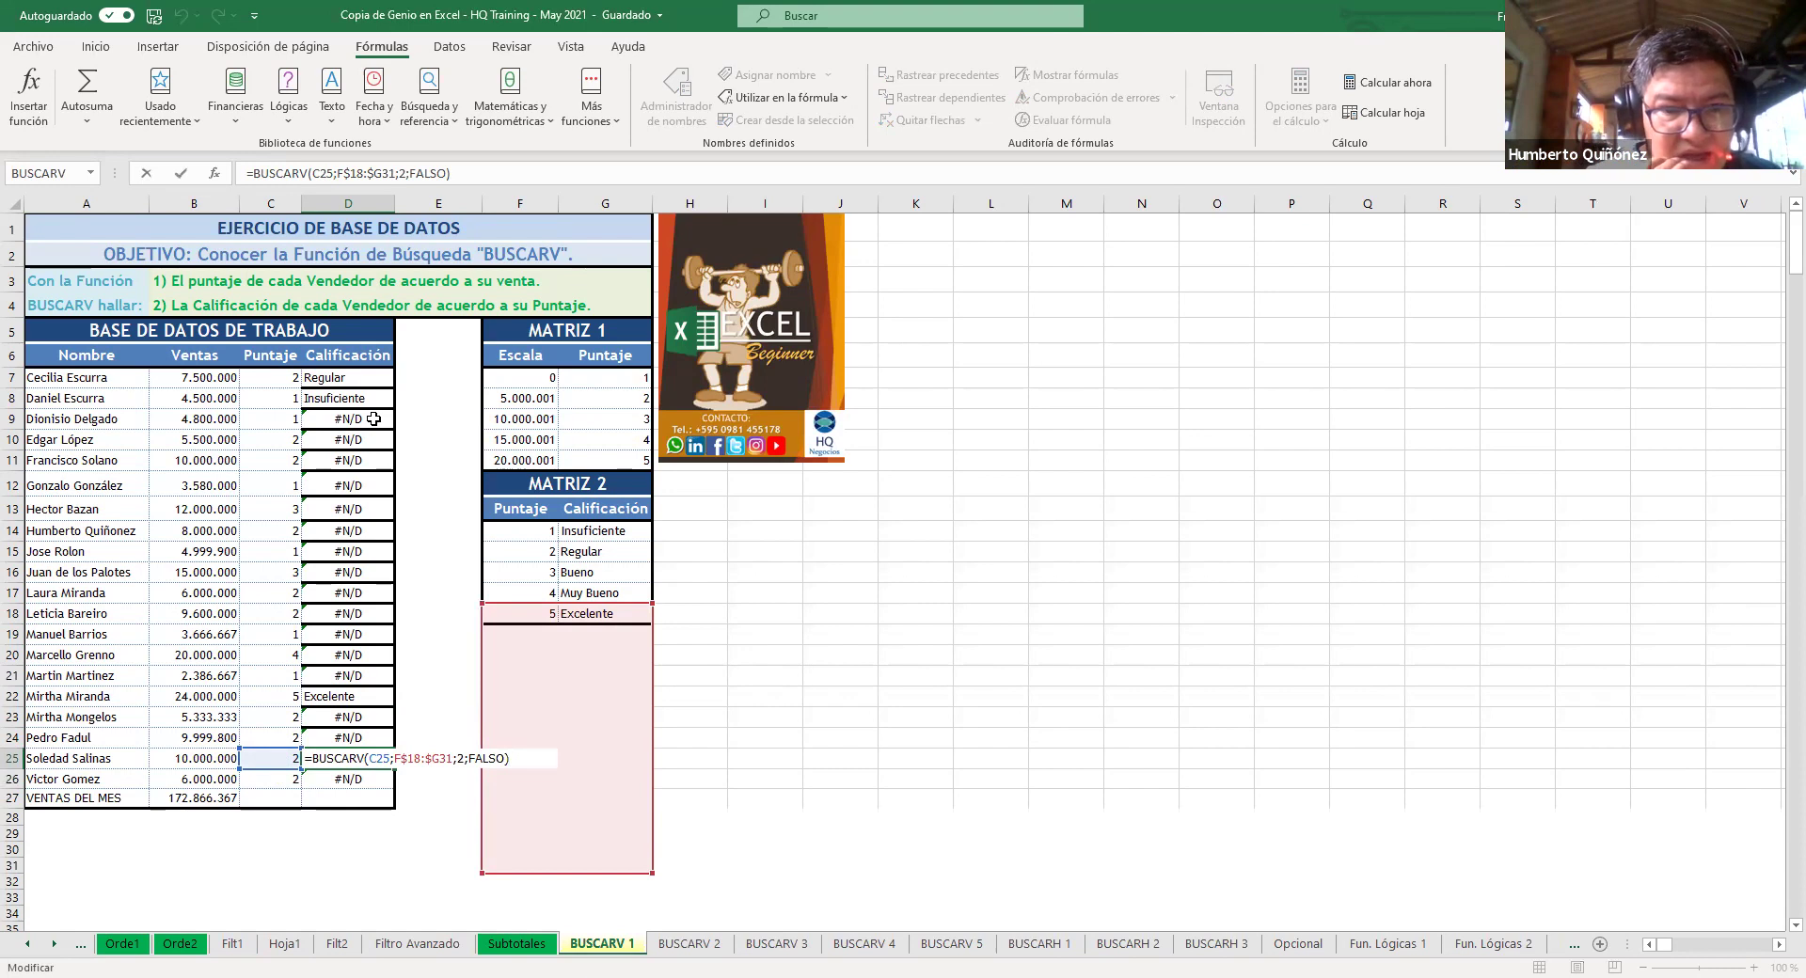
pyautogui.hotkey('ctrl', 'Return')
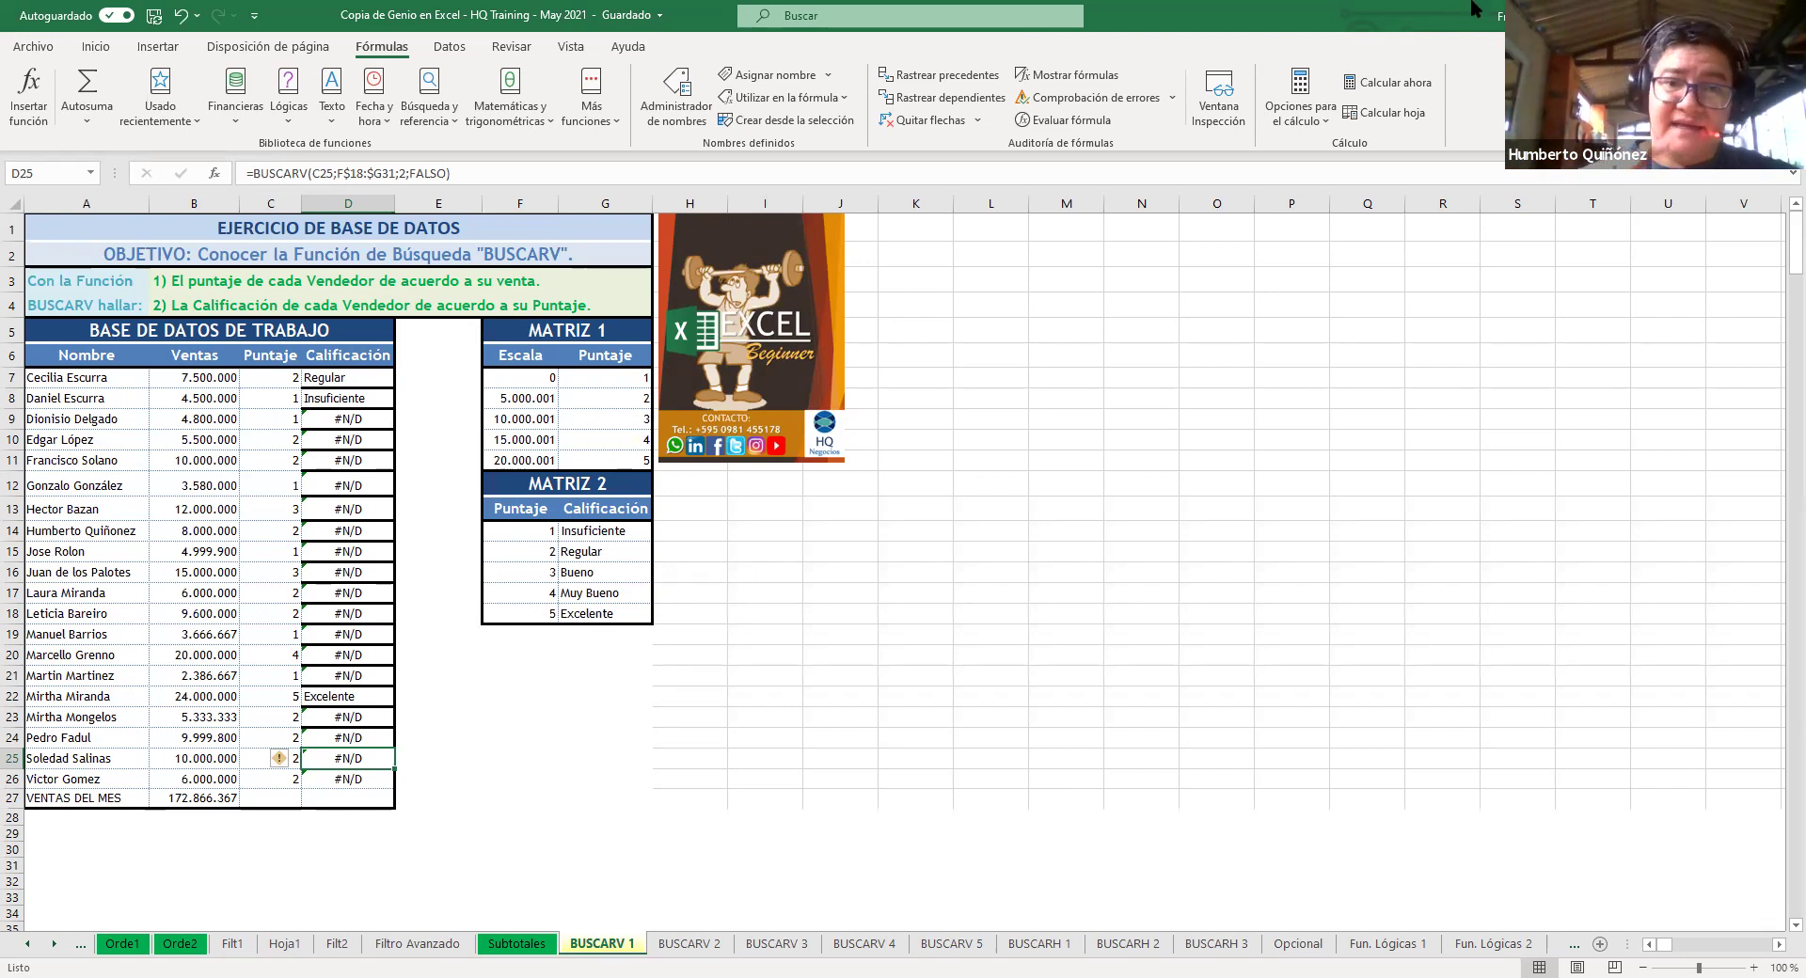
pyautogui.click(385, 404)
pyautogui.press('Up')
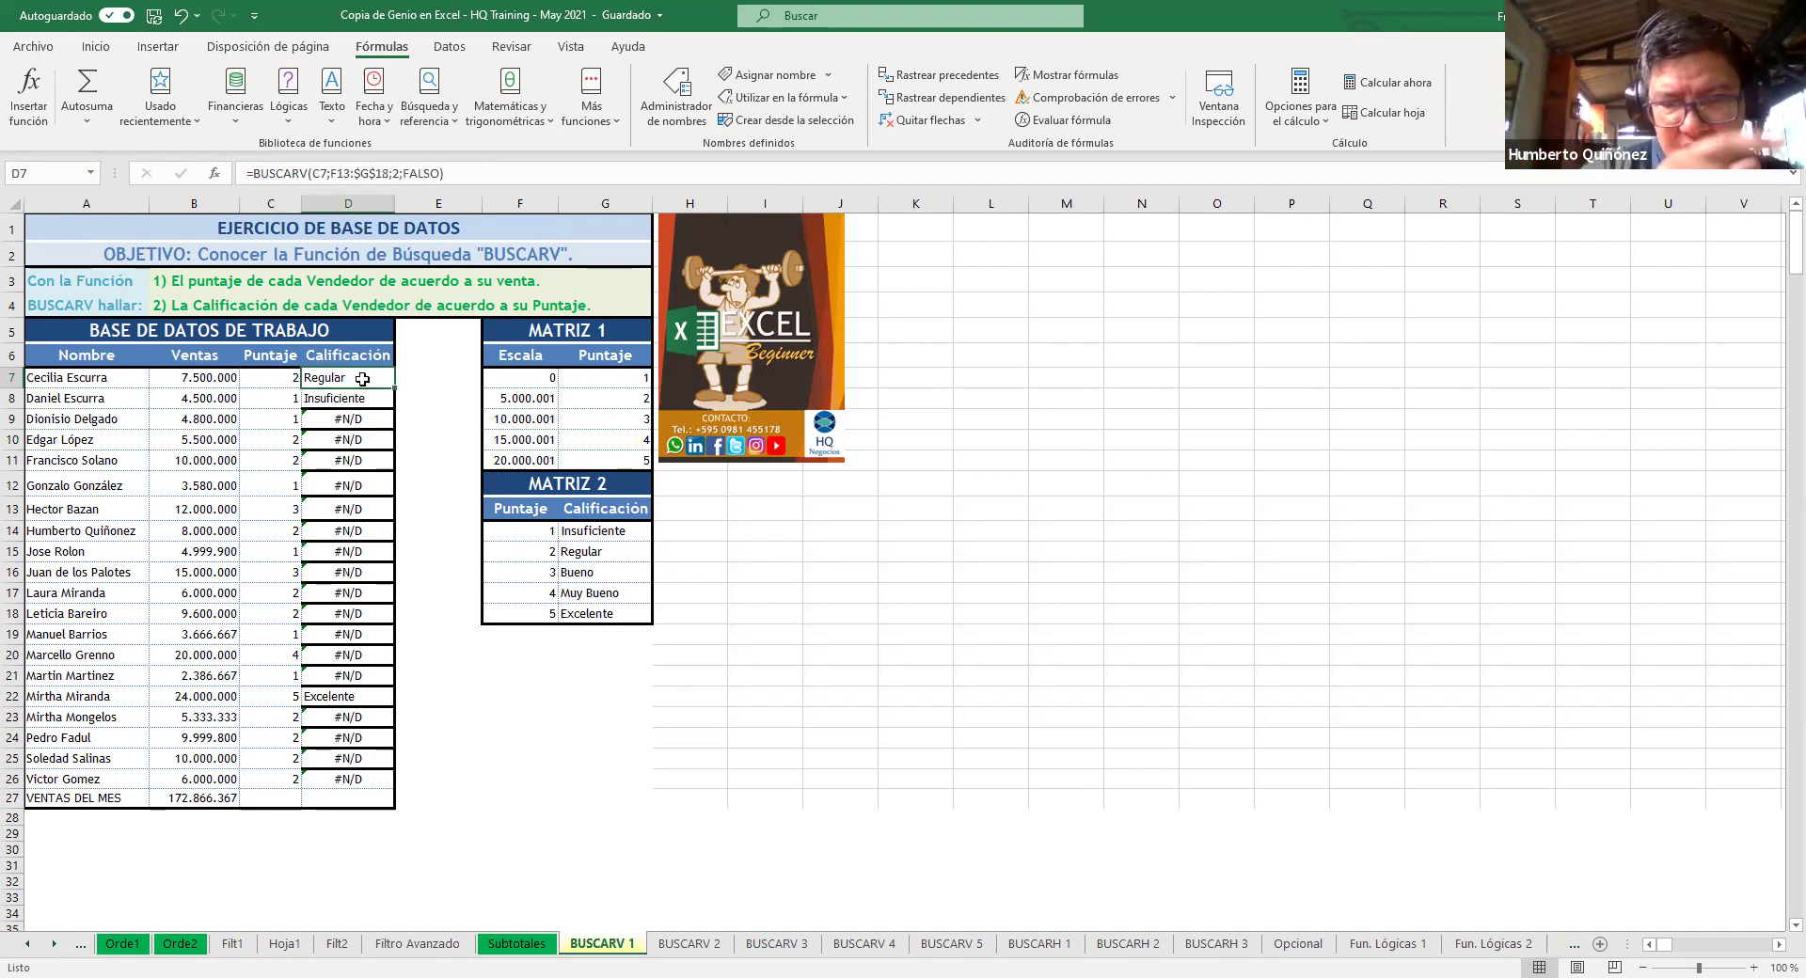
pyautogui.press('Left')
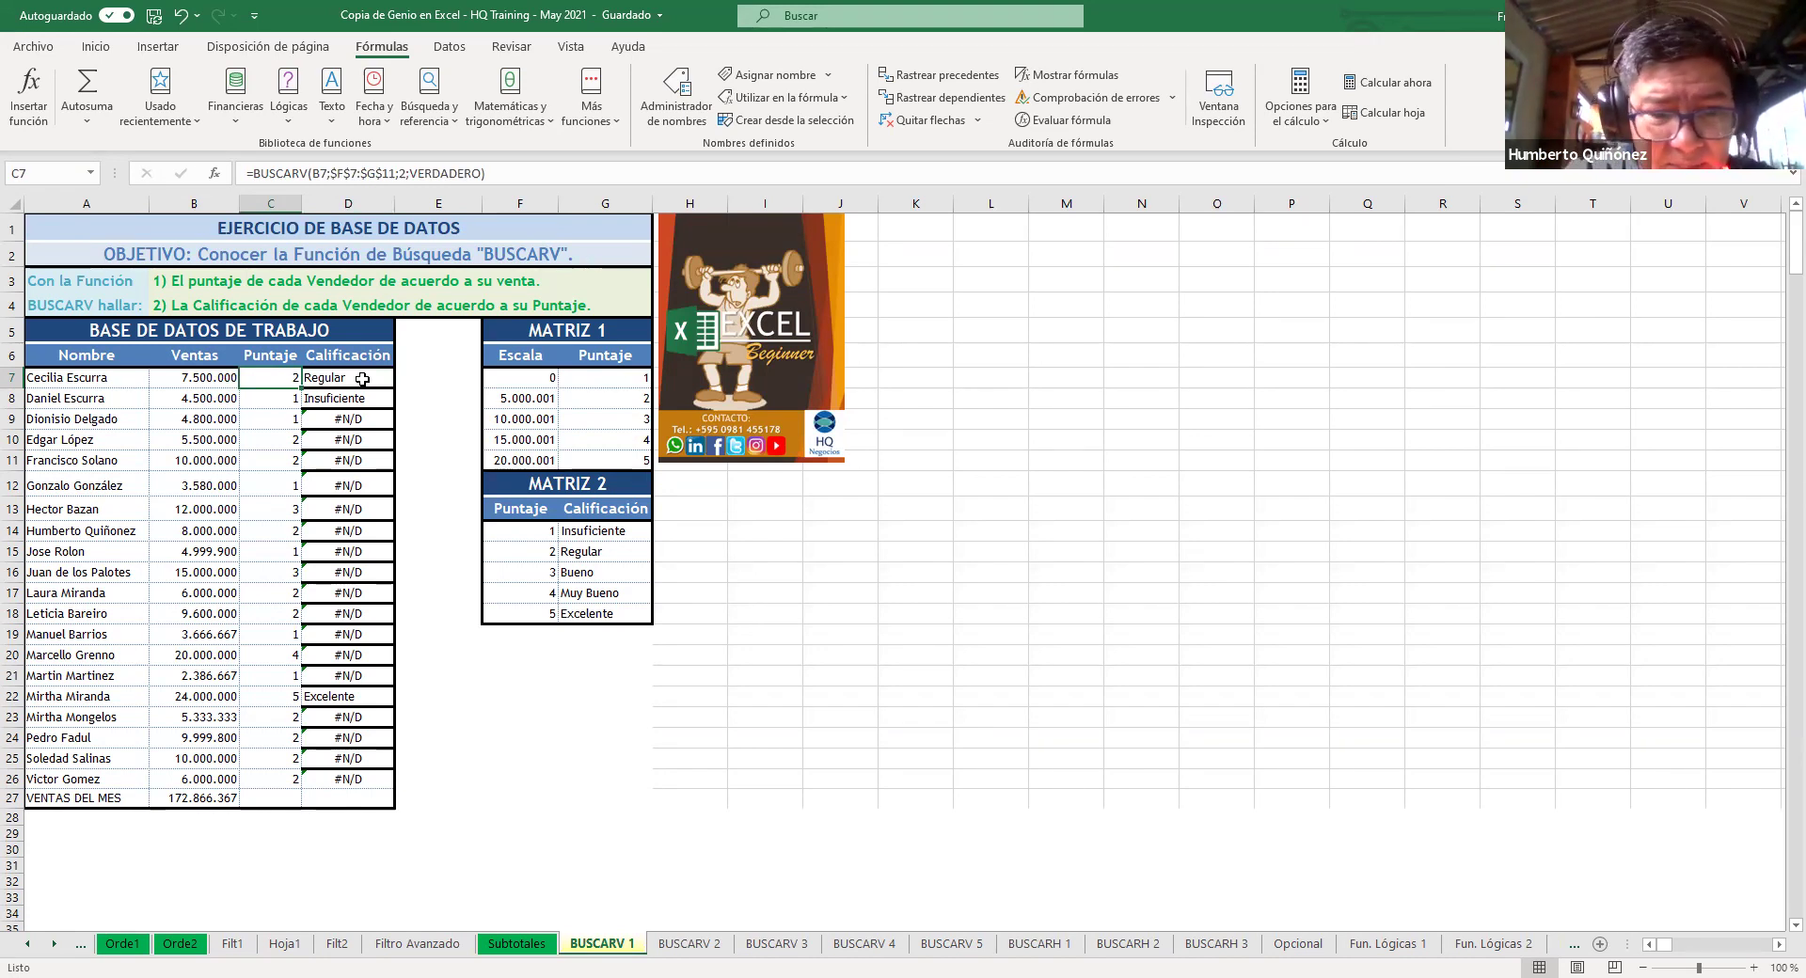
pyautogui.hotkey('ctrl', 'c')
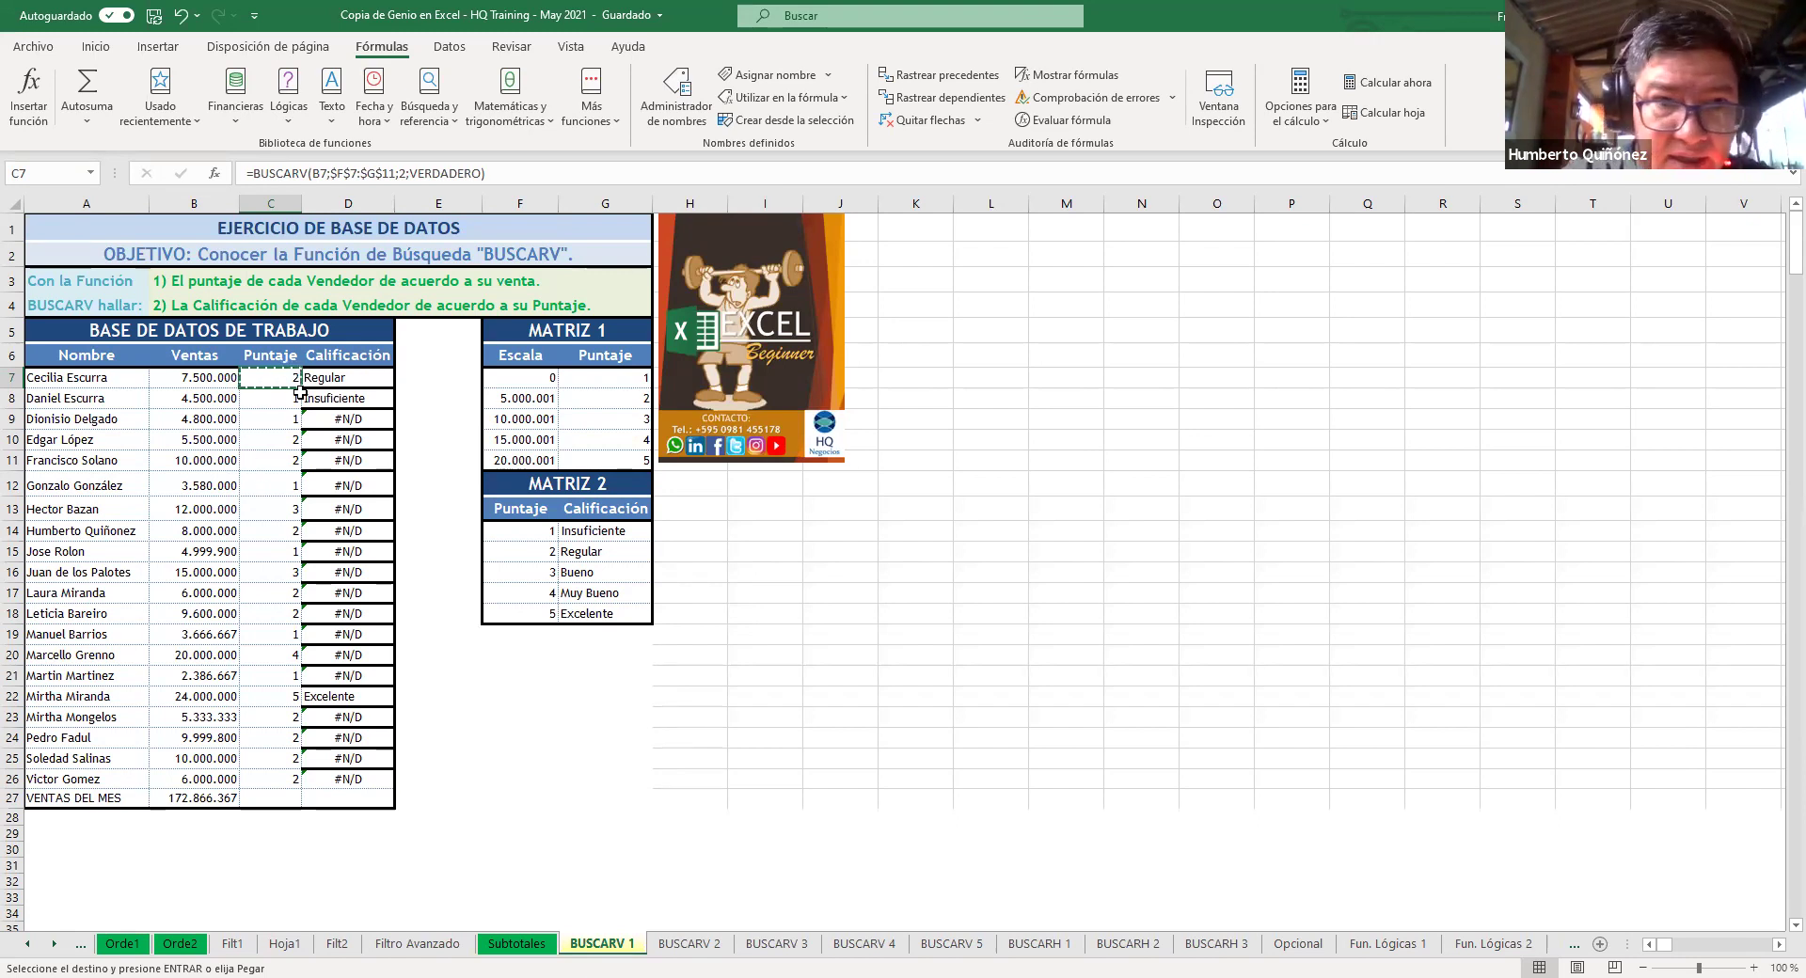
pyautogui.press('Escape')
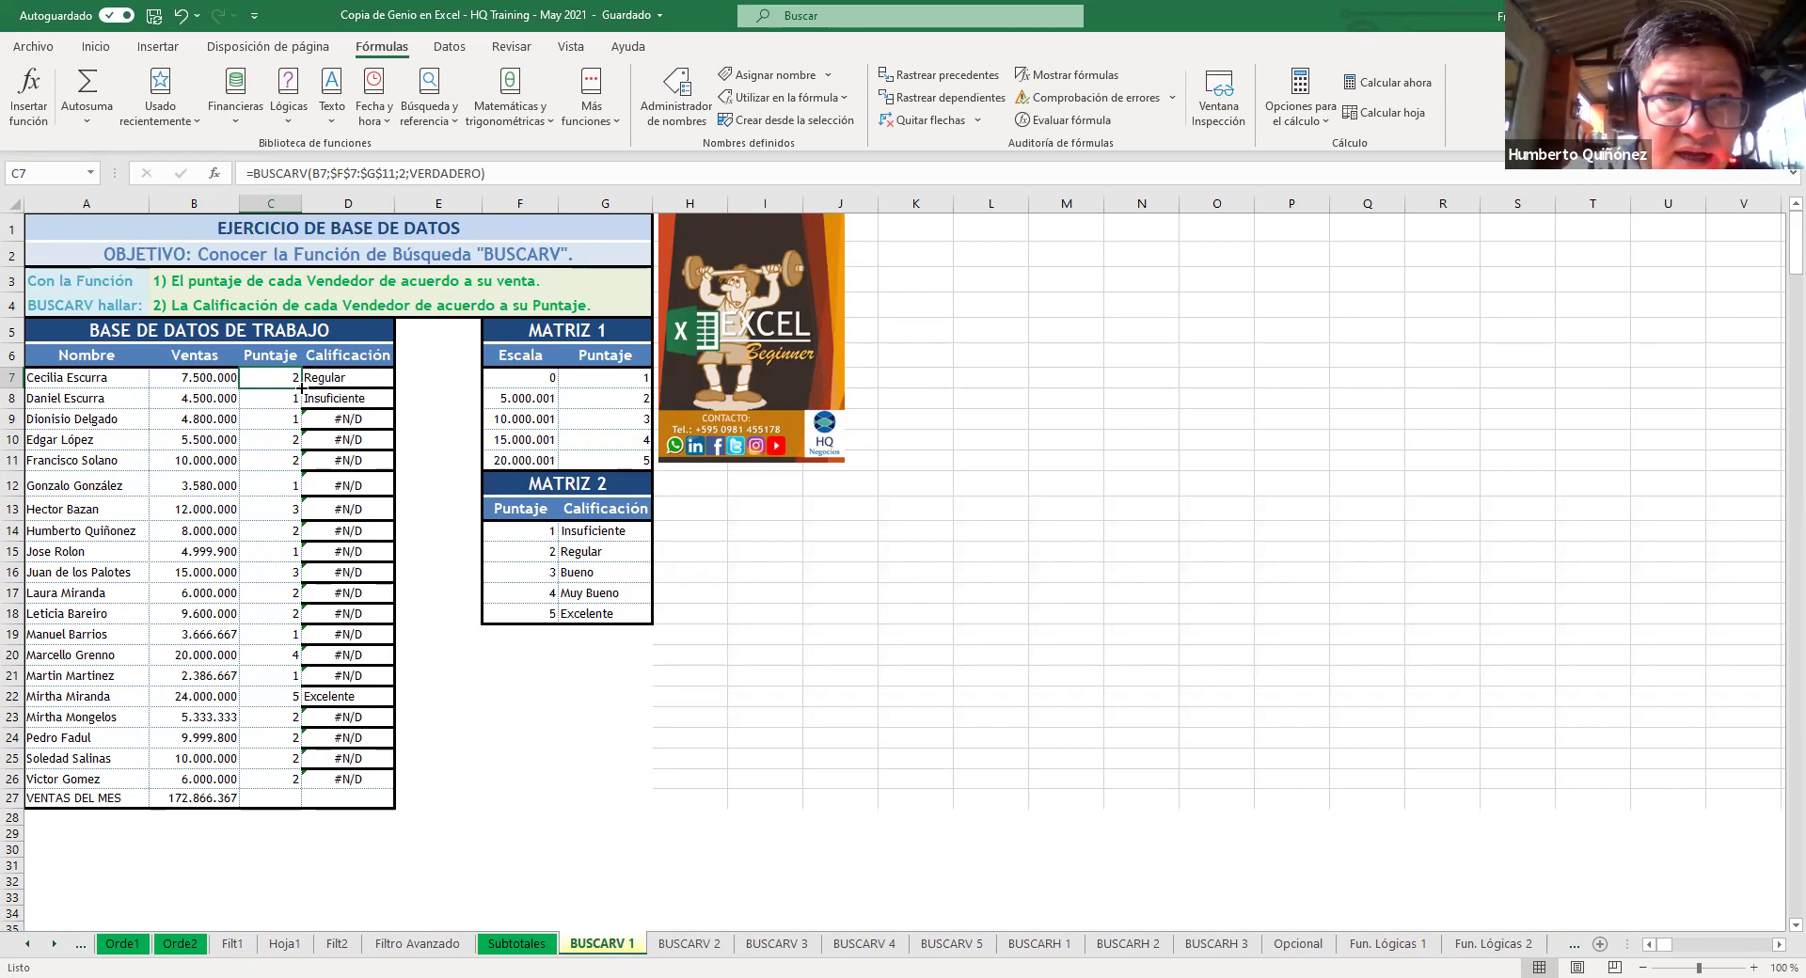
pyautogui.moveTo(274, 377); pyautogui.dragTo(274, 398)
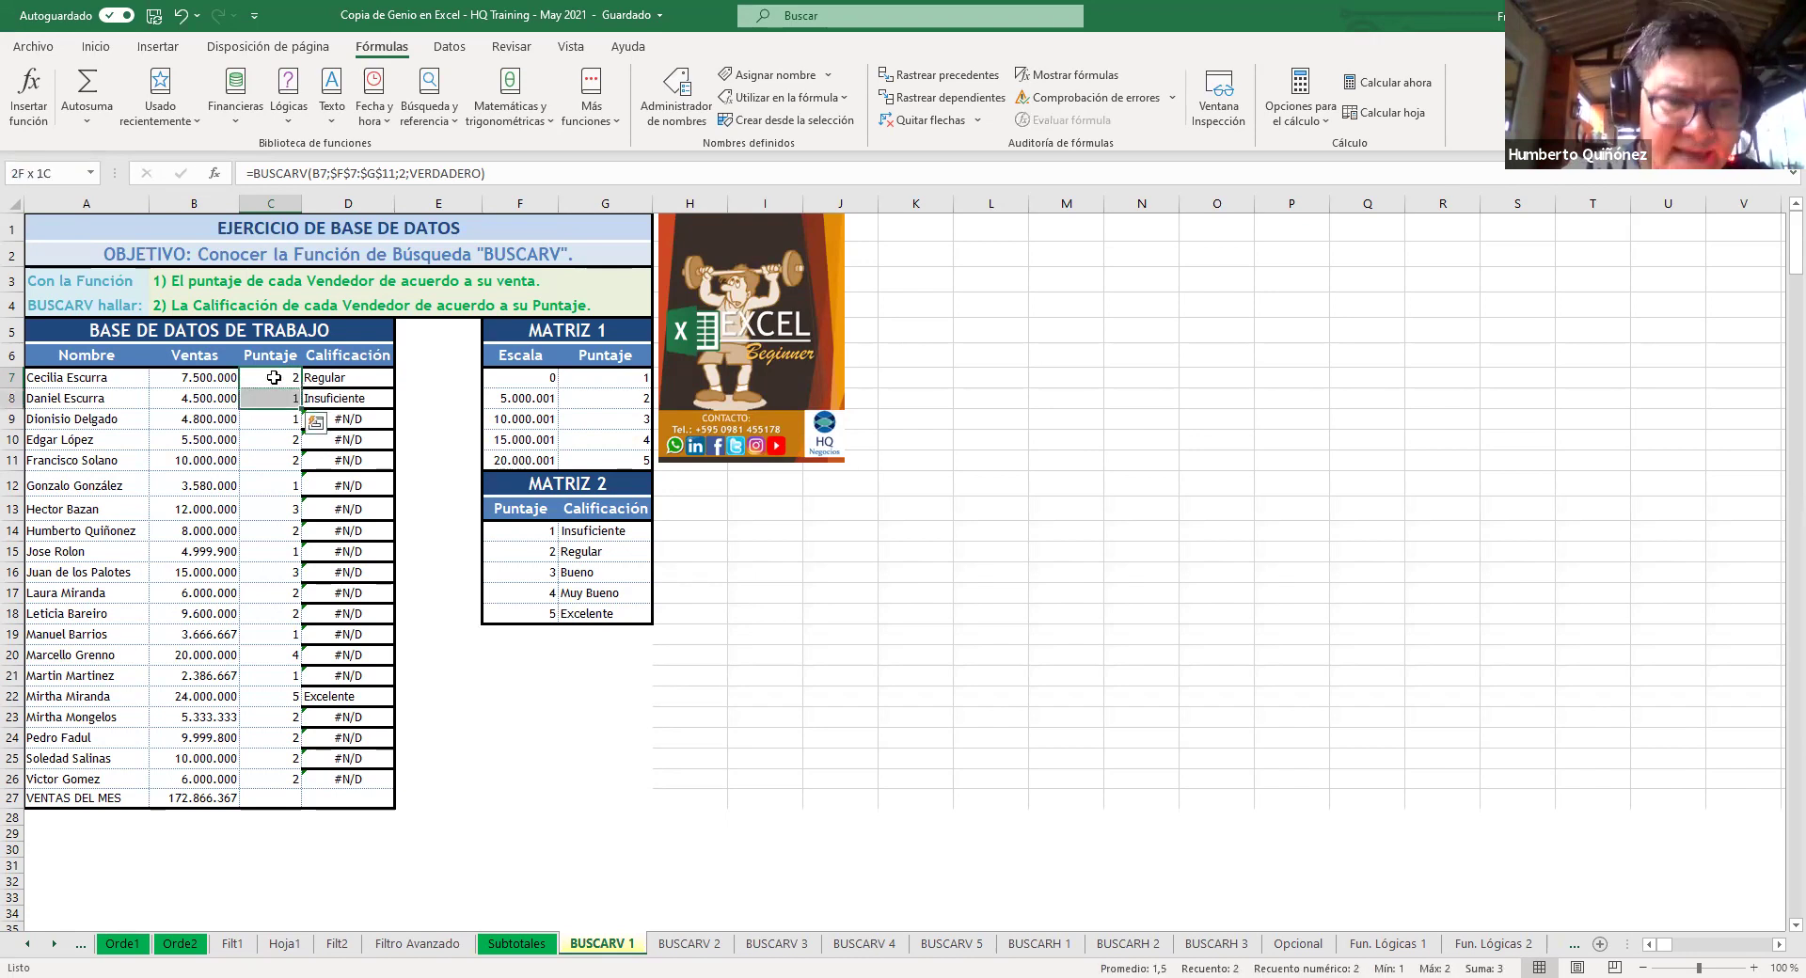
pyautogui.hotkey('ctrl', 'shift', 'Down')
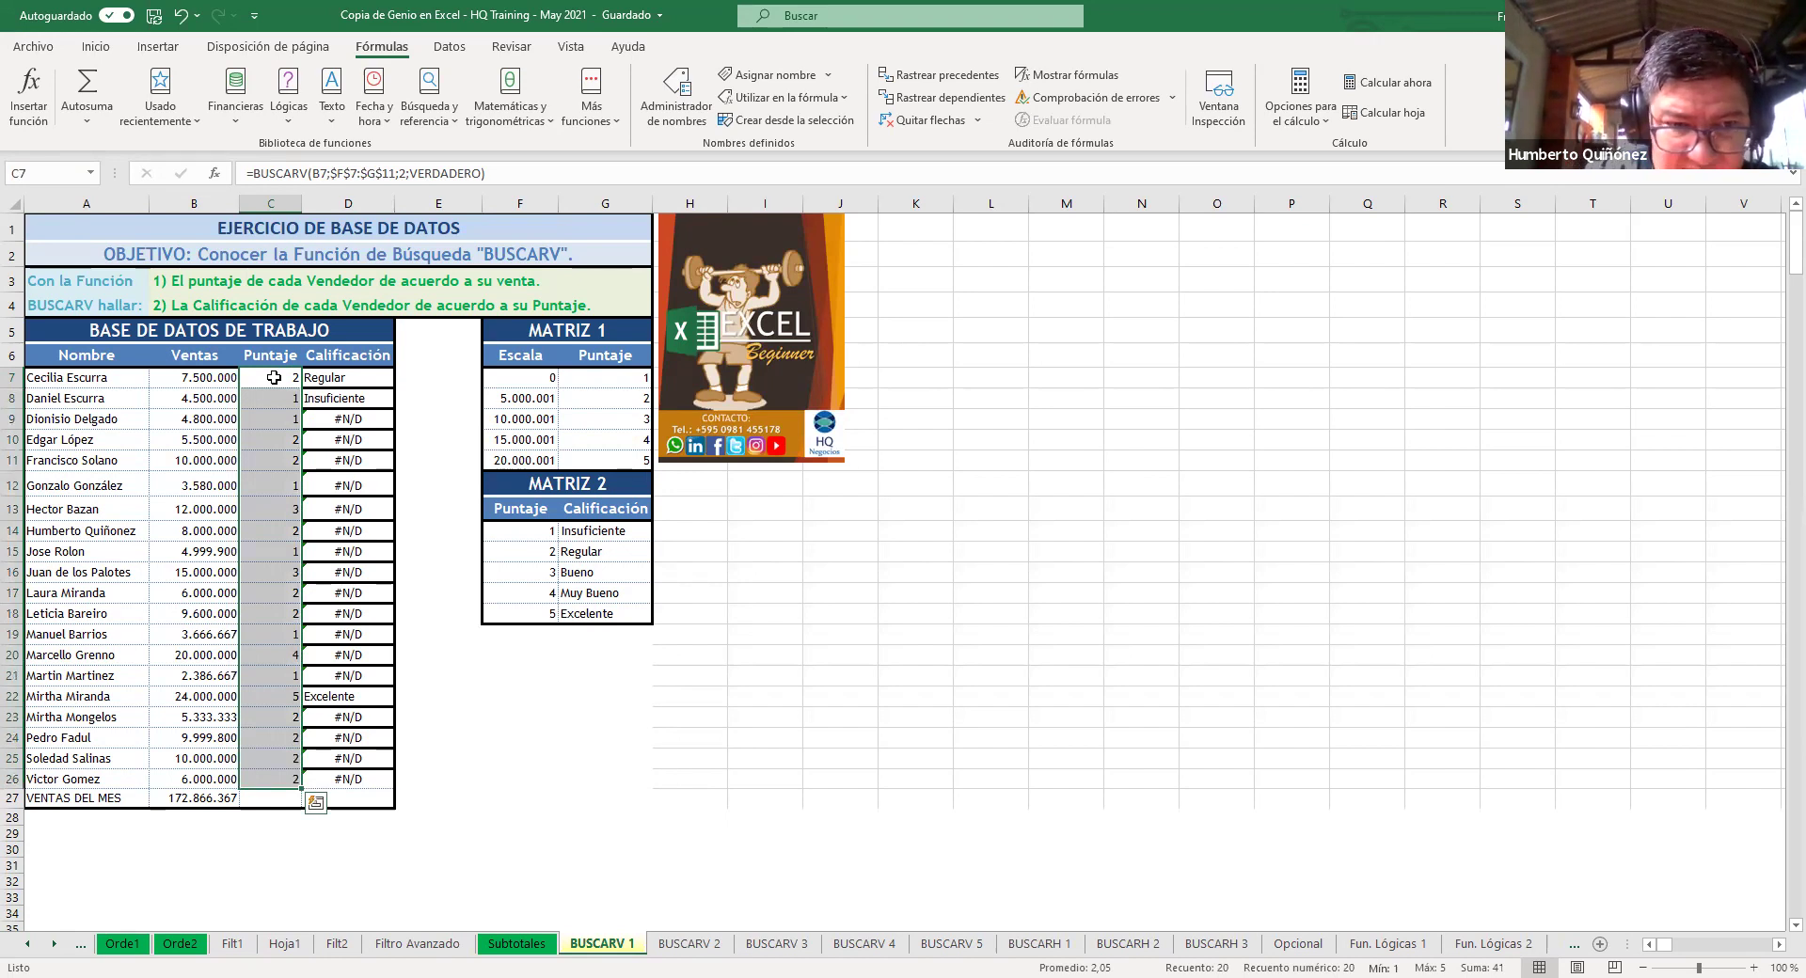
pyautogui.write('ç')
pyautogui.hotkey('shift', 'Return')
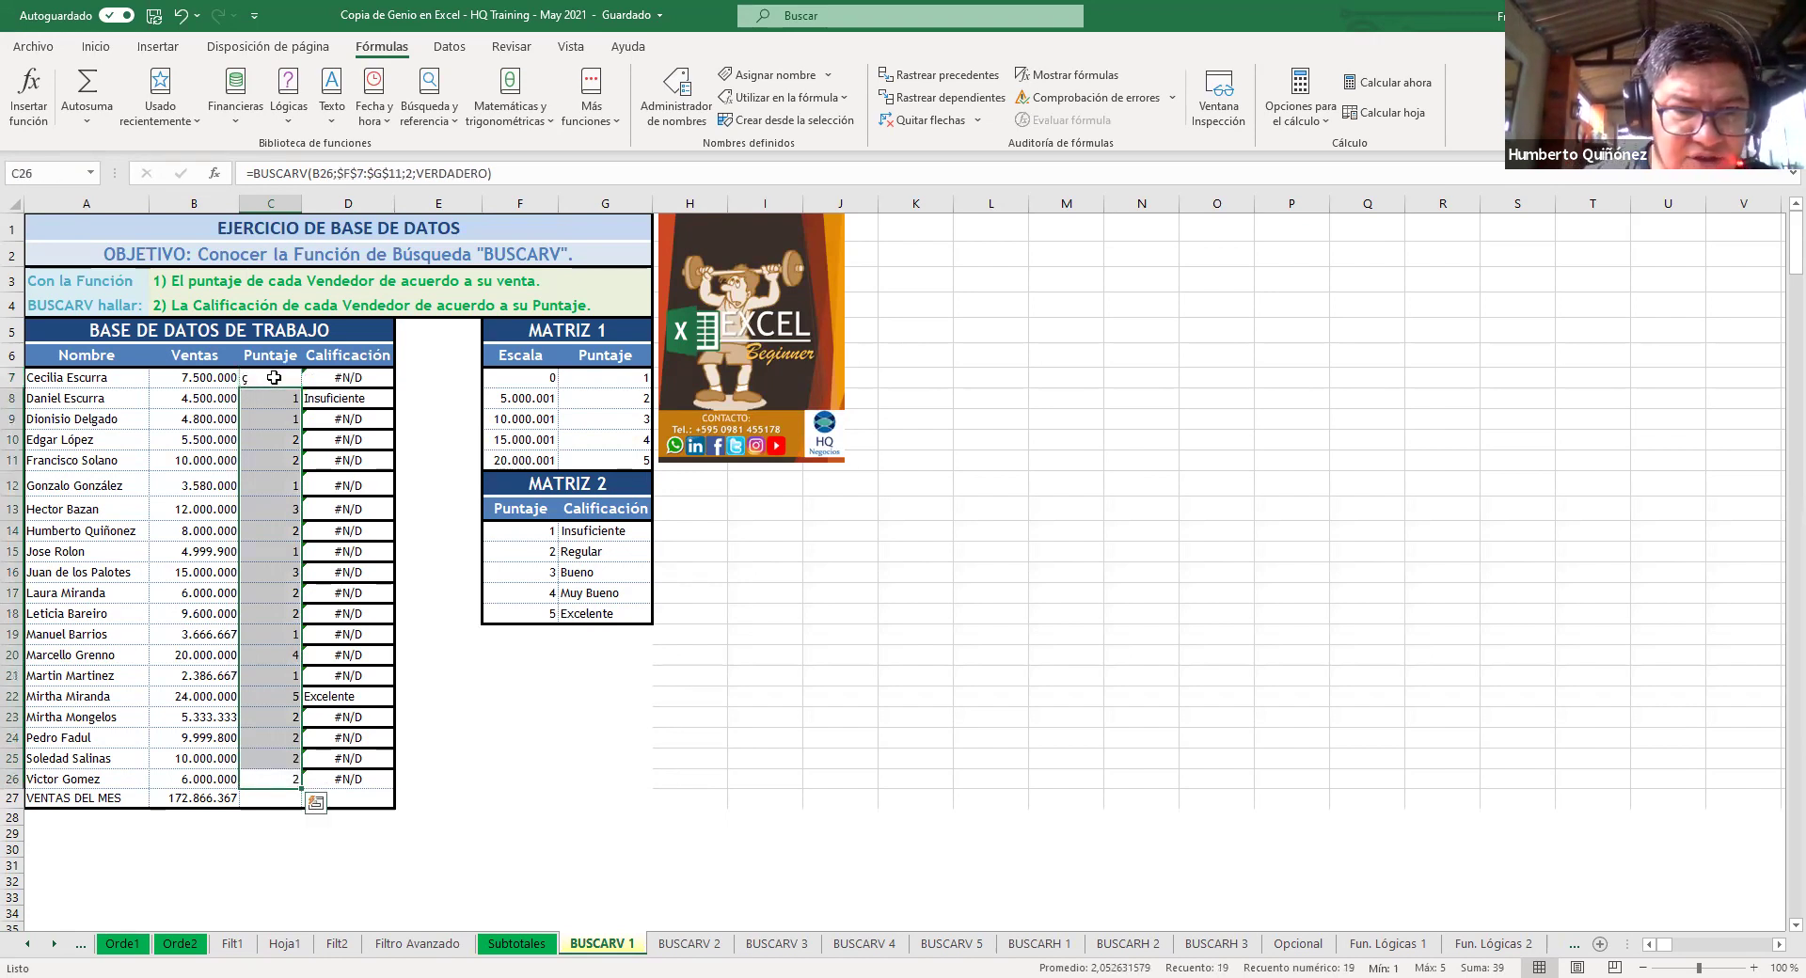
pyautogui.click(273, 377)
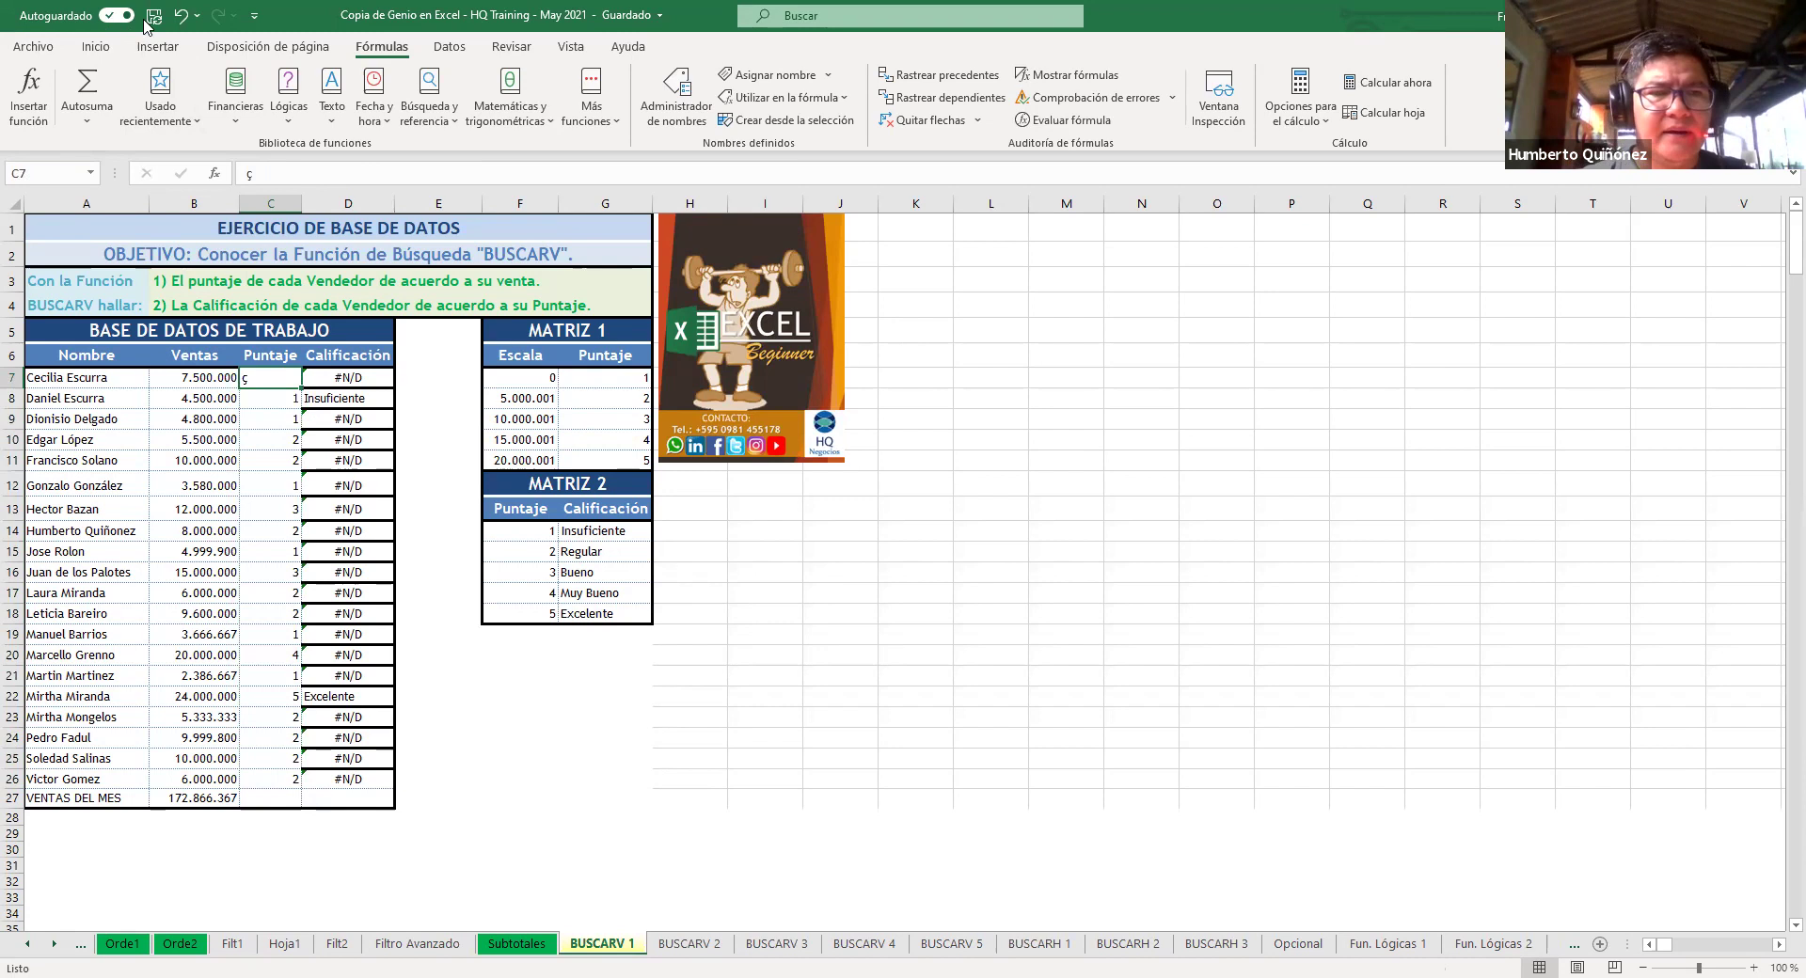
pyautogui.click(174, 16)
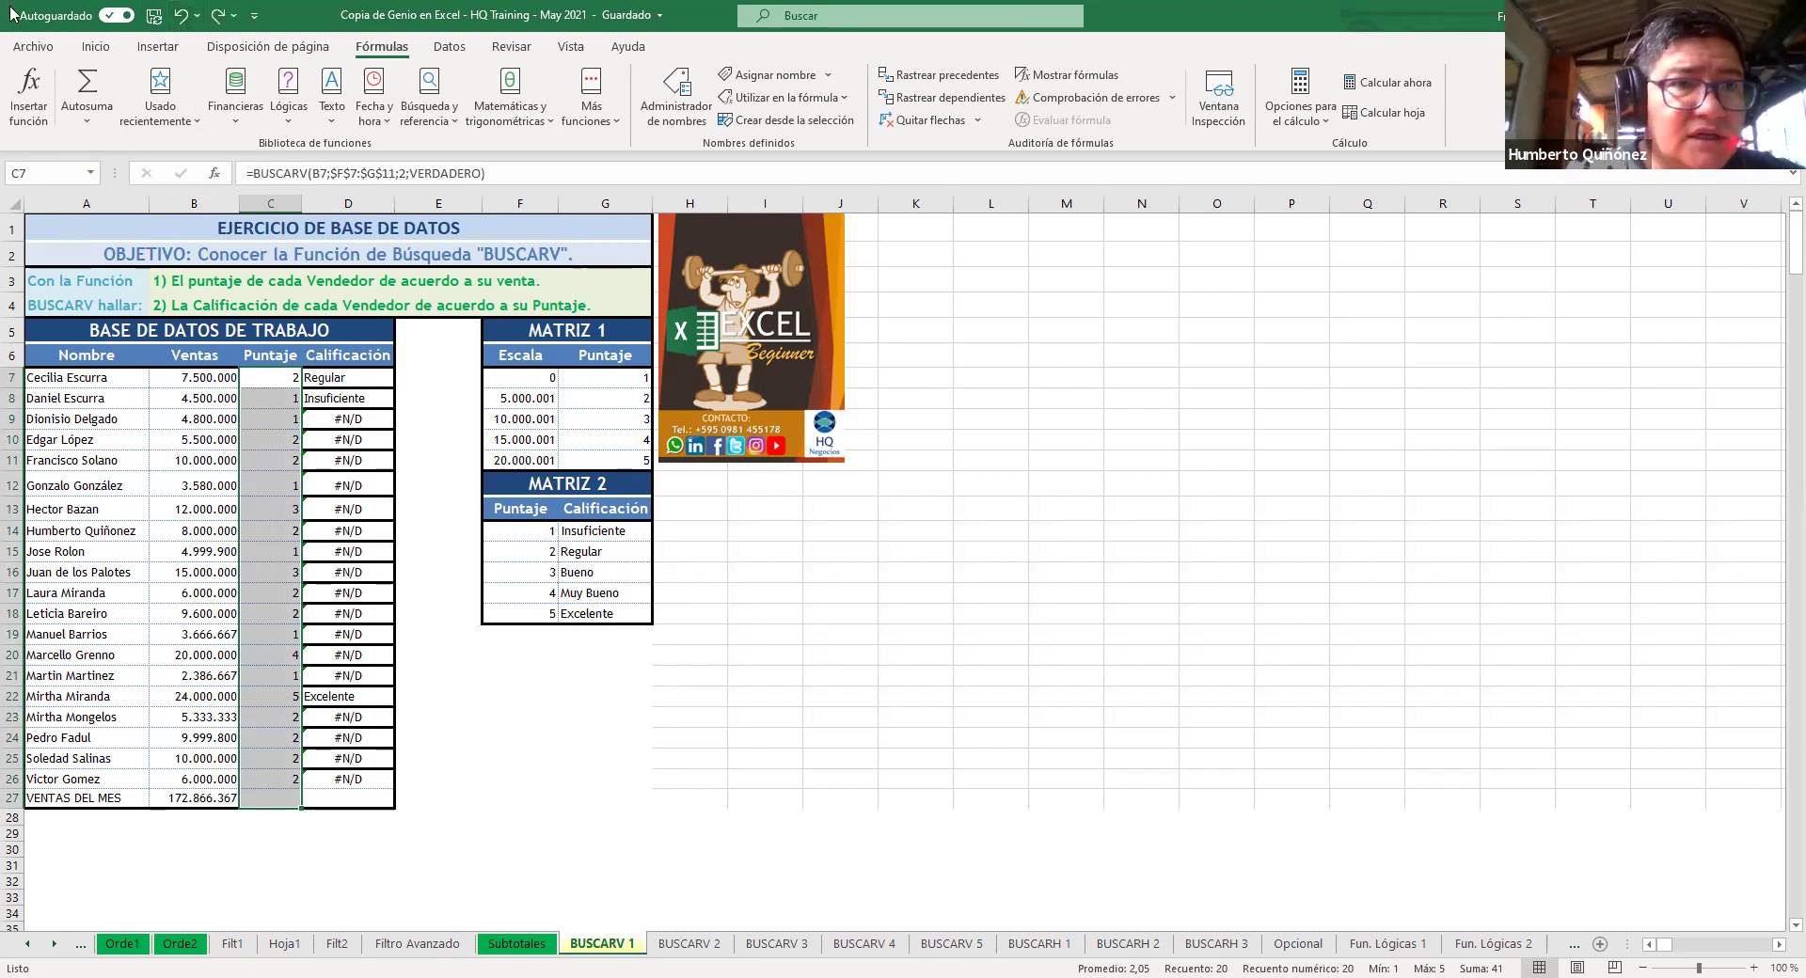
# Step: Paint the Puntaje column's formatting onto Calificación, then check the lookup formulas in D9 and D7
pyautogui.click(95, 46)
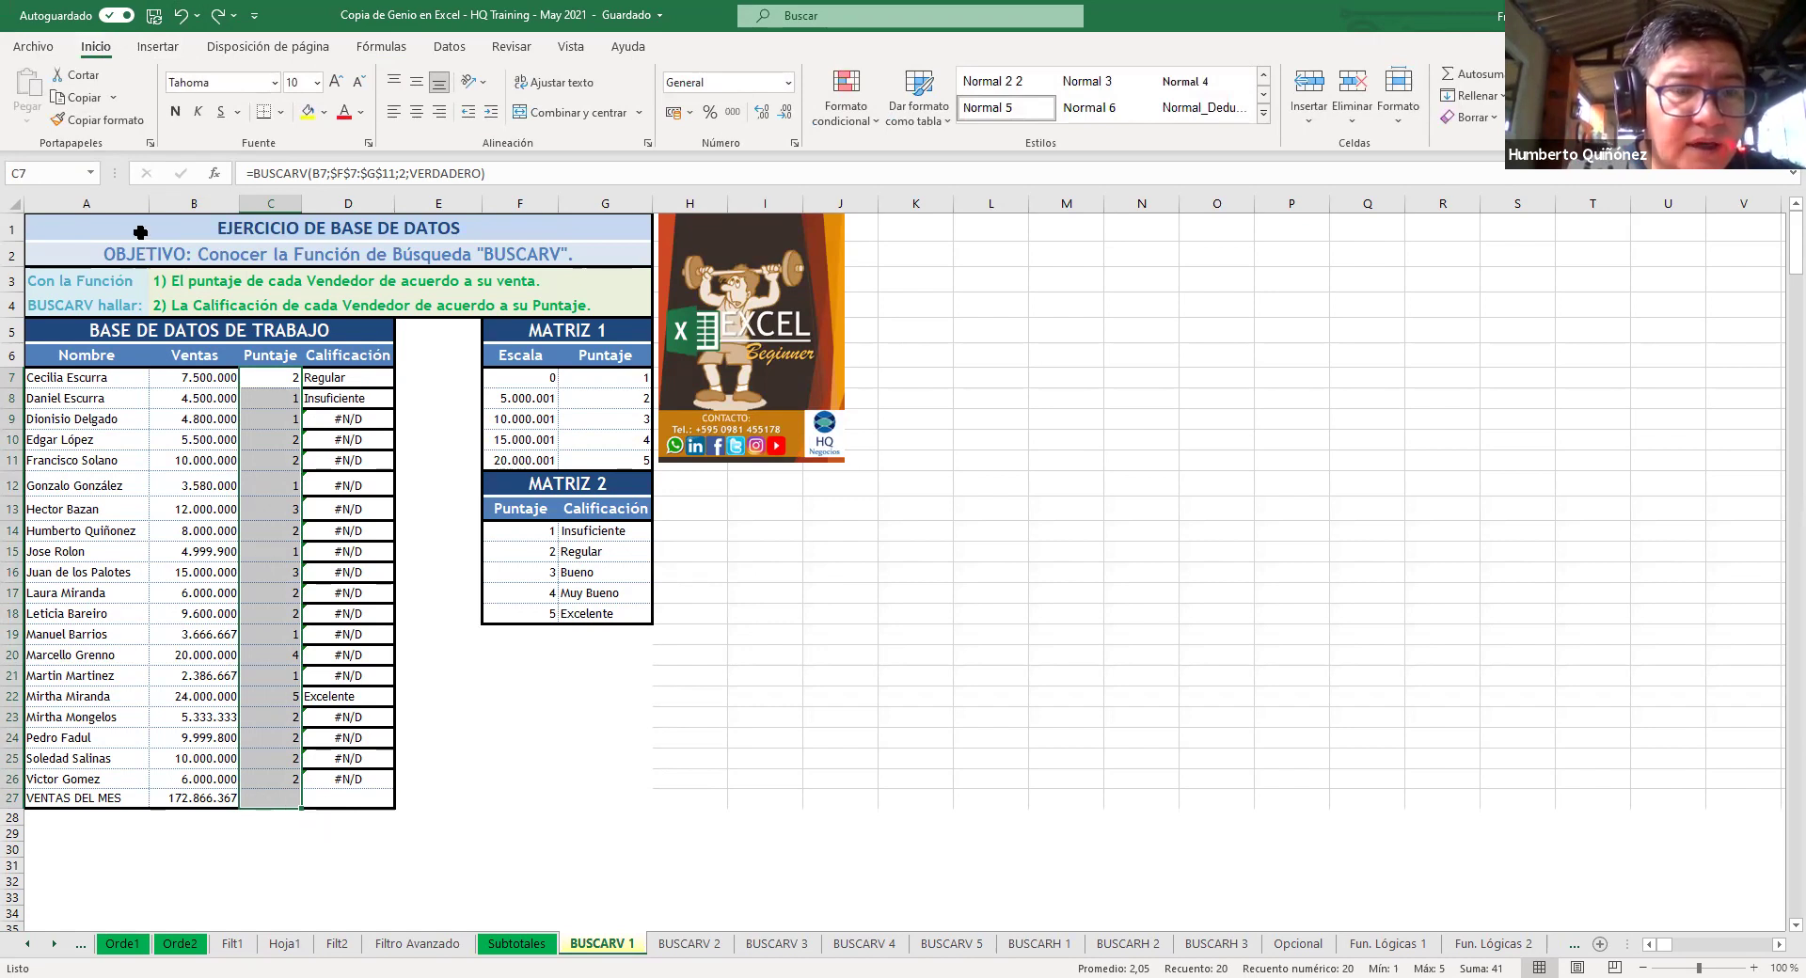
pyautogui.click(114, 125)
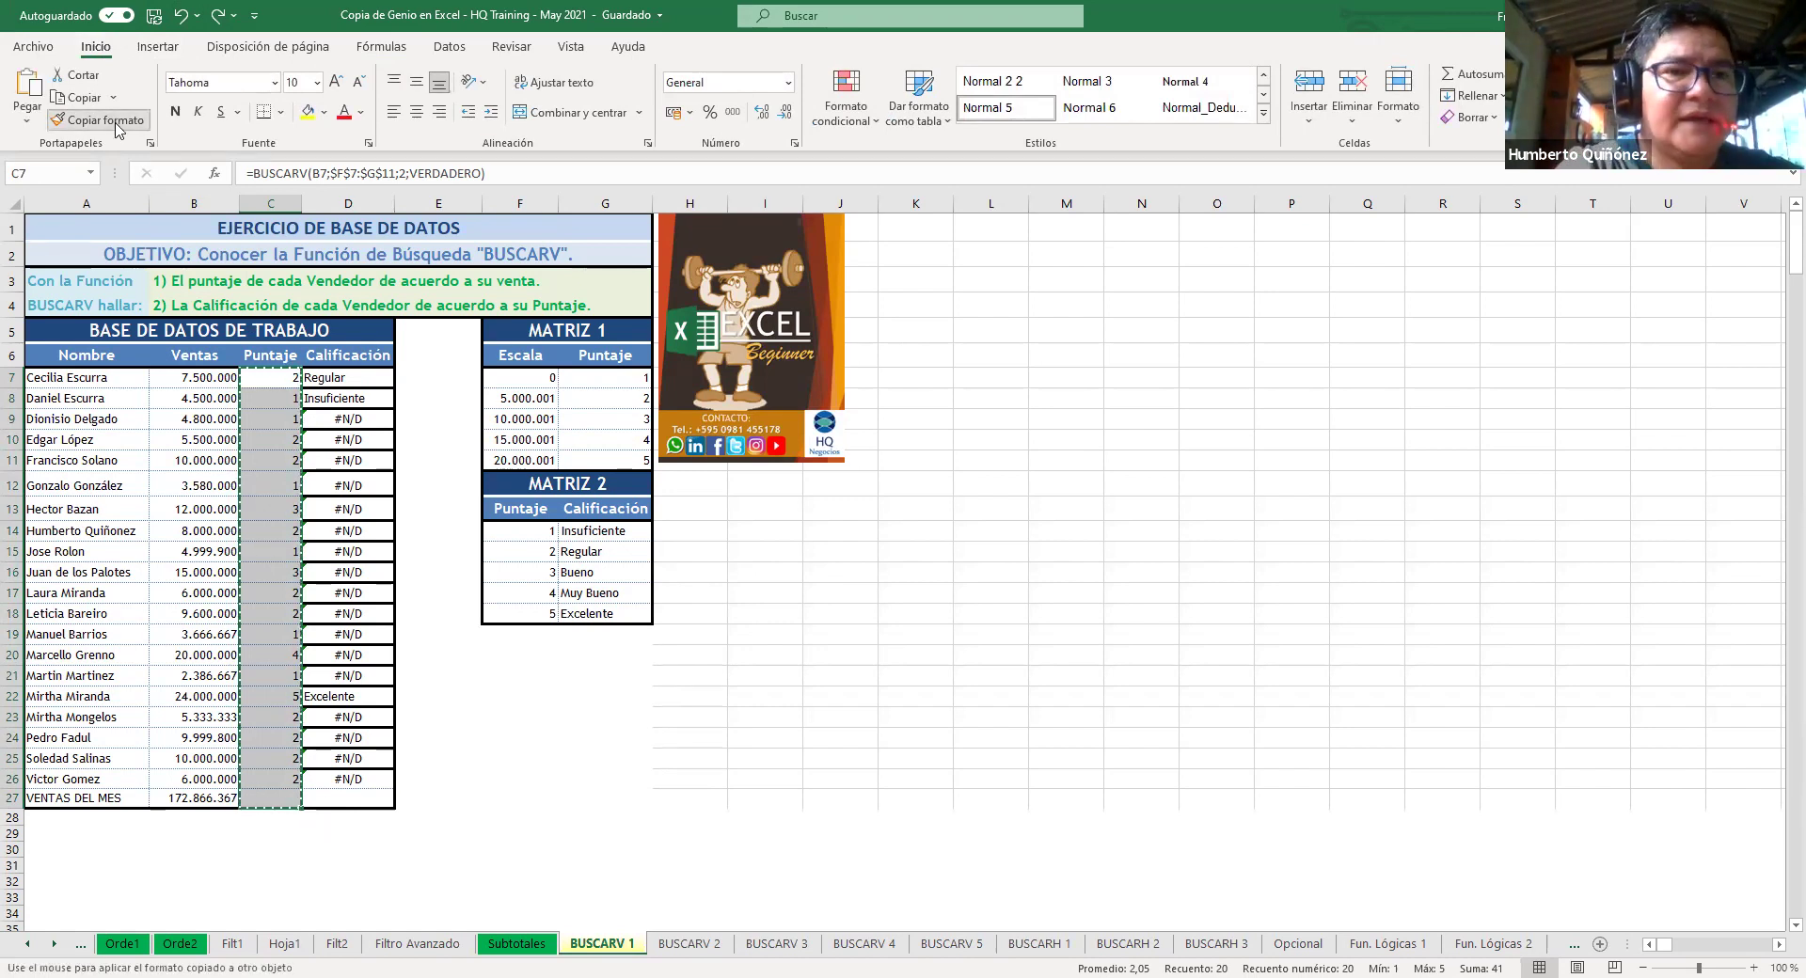
pyautogui.click(330, 378)
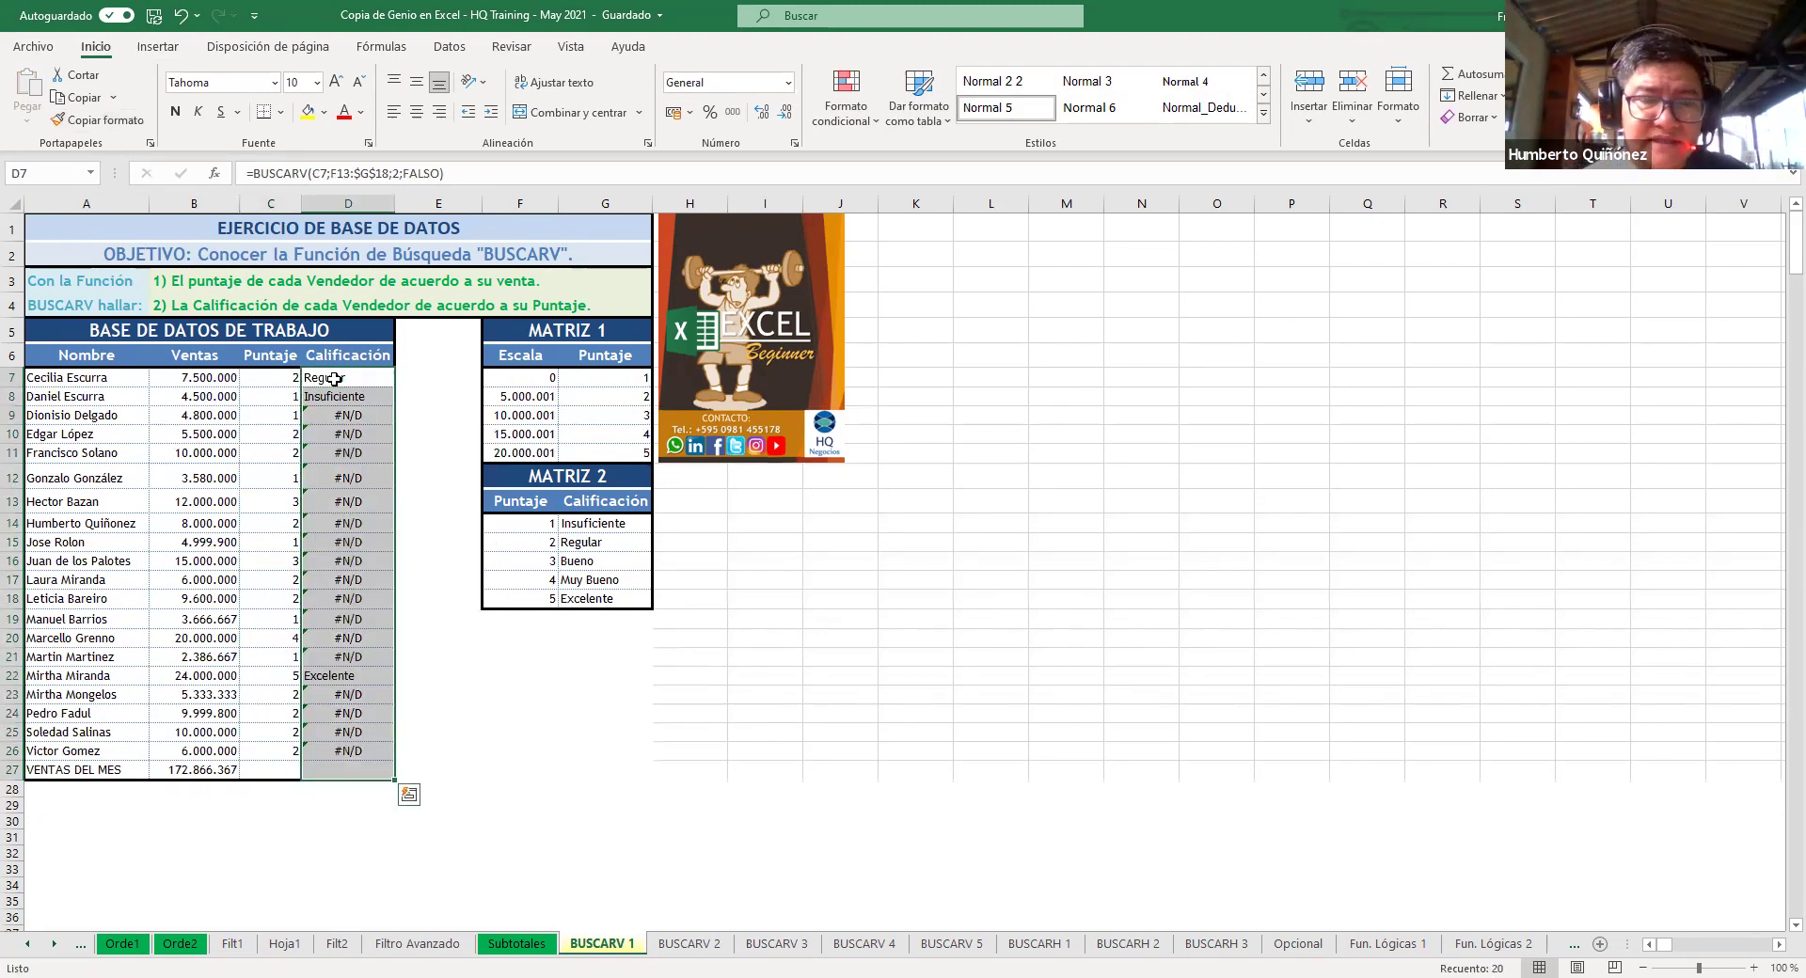
pyautogui.click(341, 416)
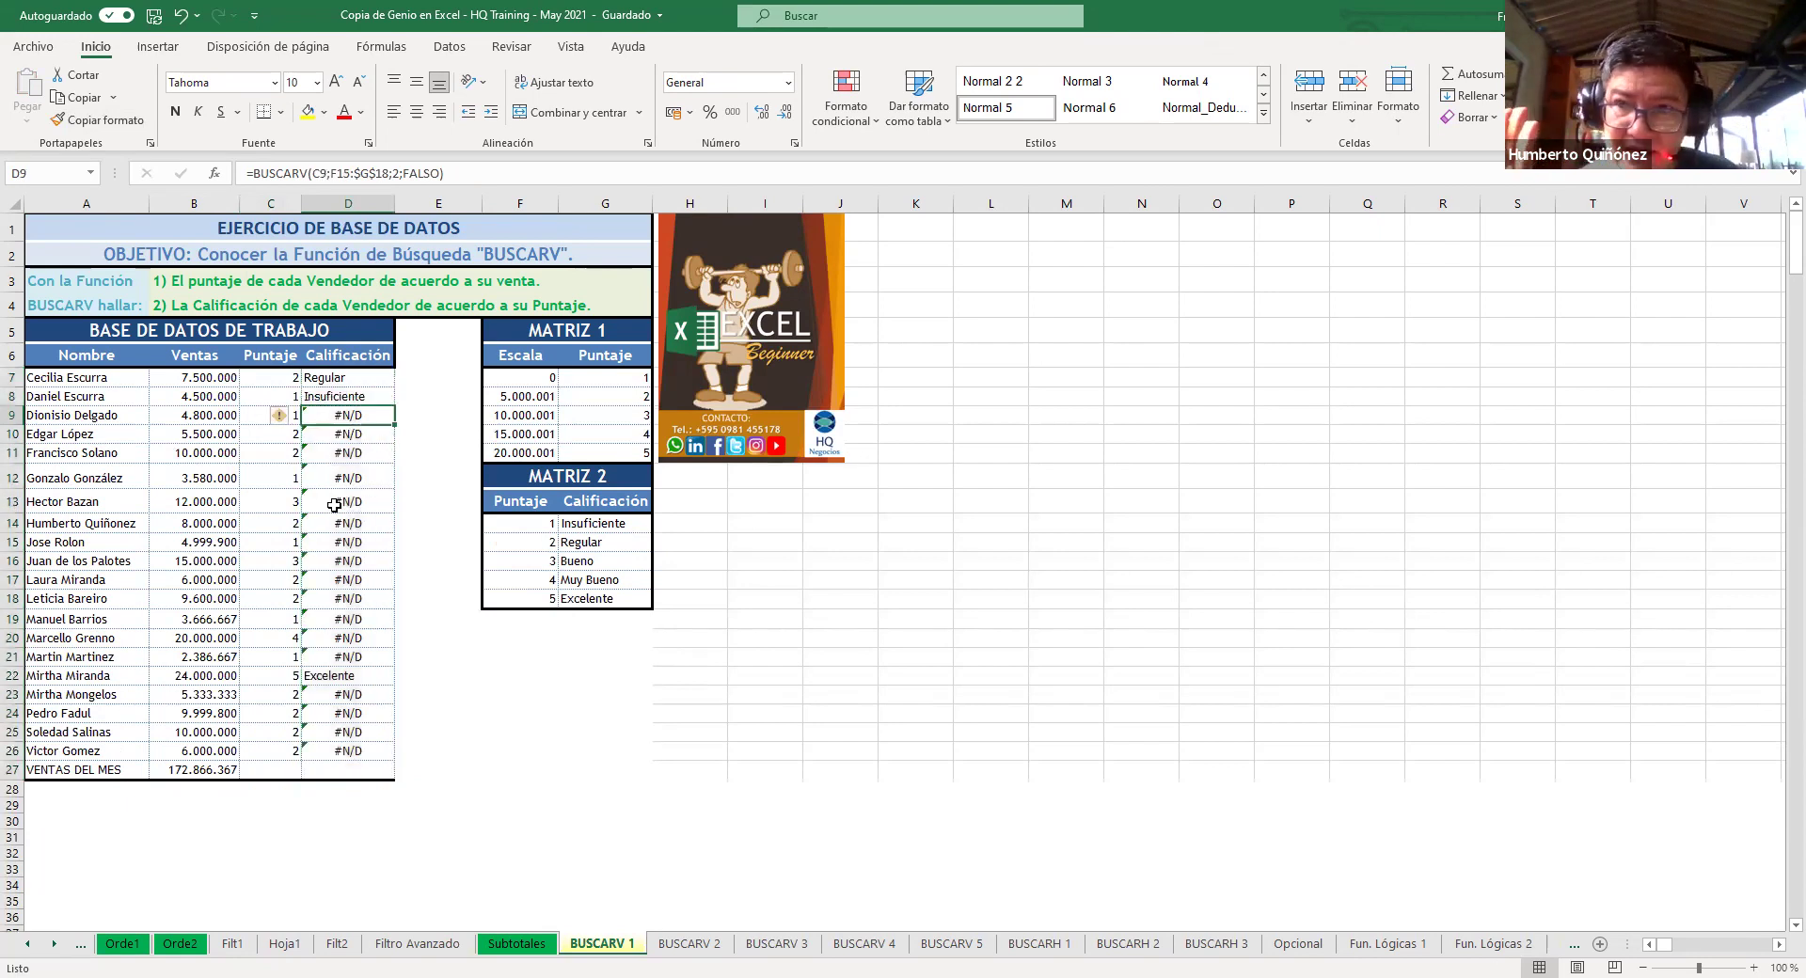
pyautogui.click(335, 377)
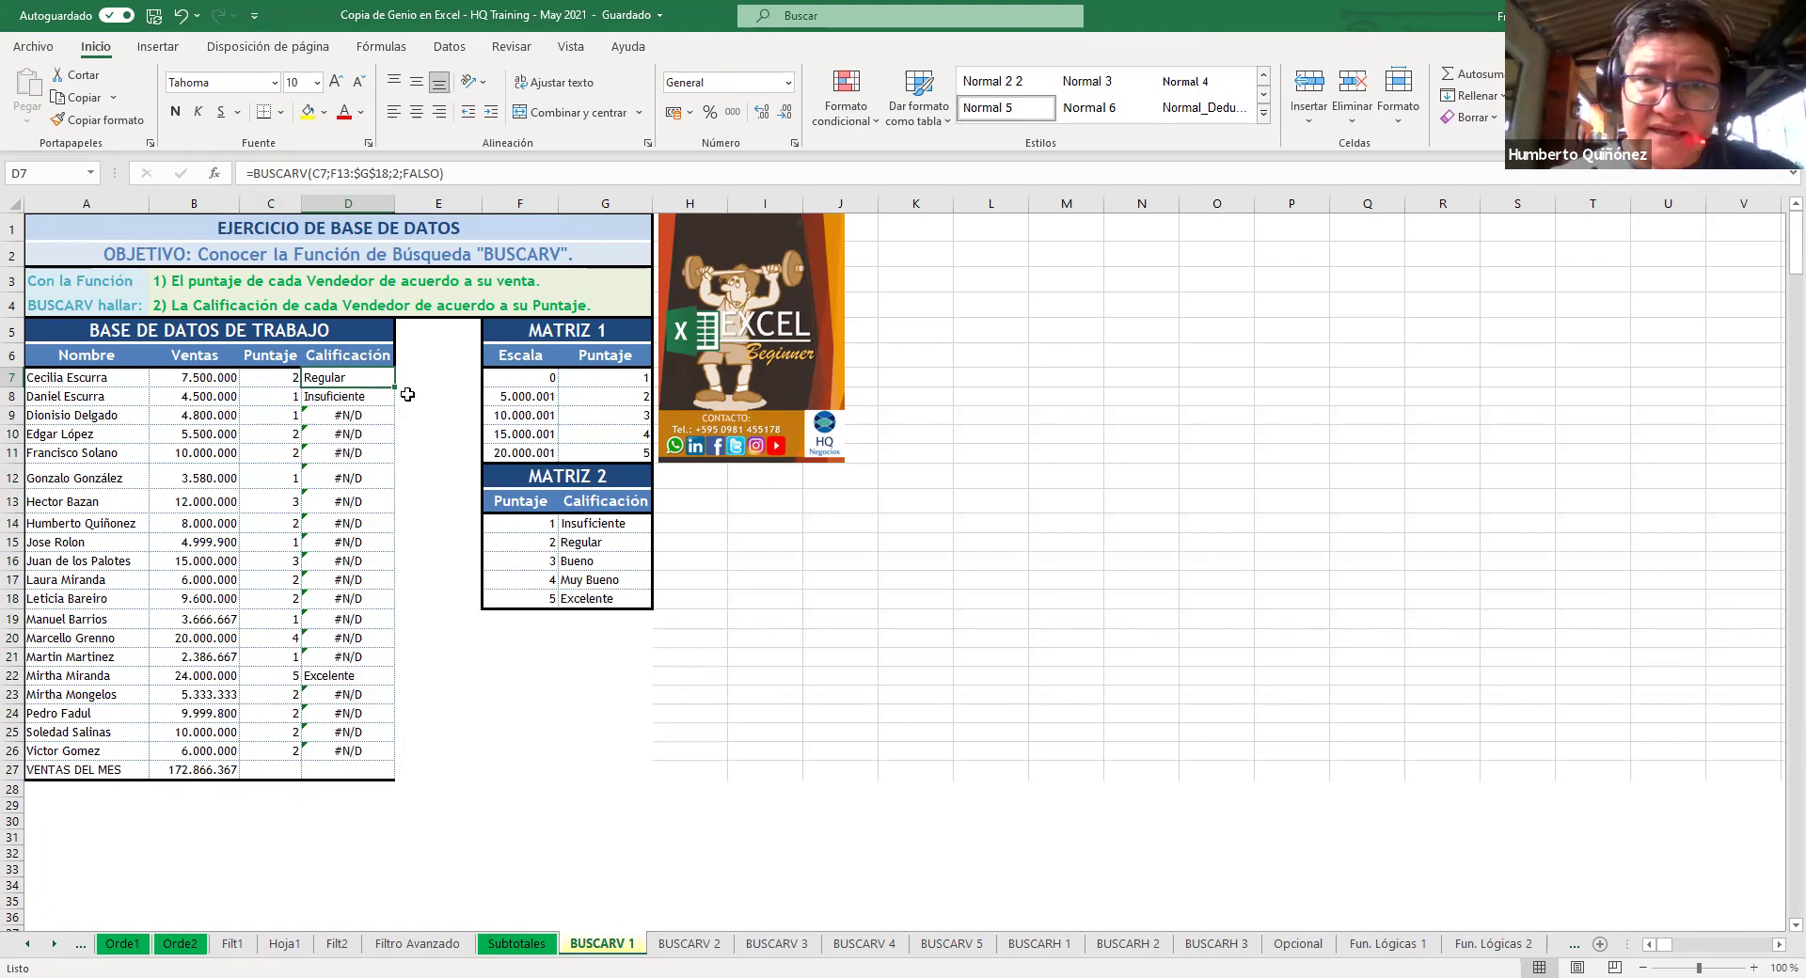
# Step: Undo the format paint and the fill-down so D8:D26 are cleared, and cancel the copy marquee
pyautogui.hotkey('ctrl', 'z')
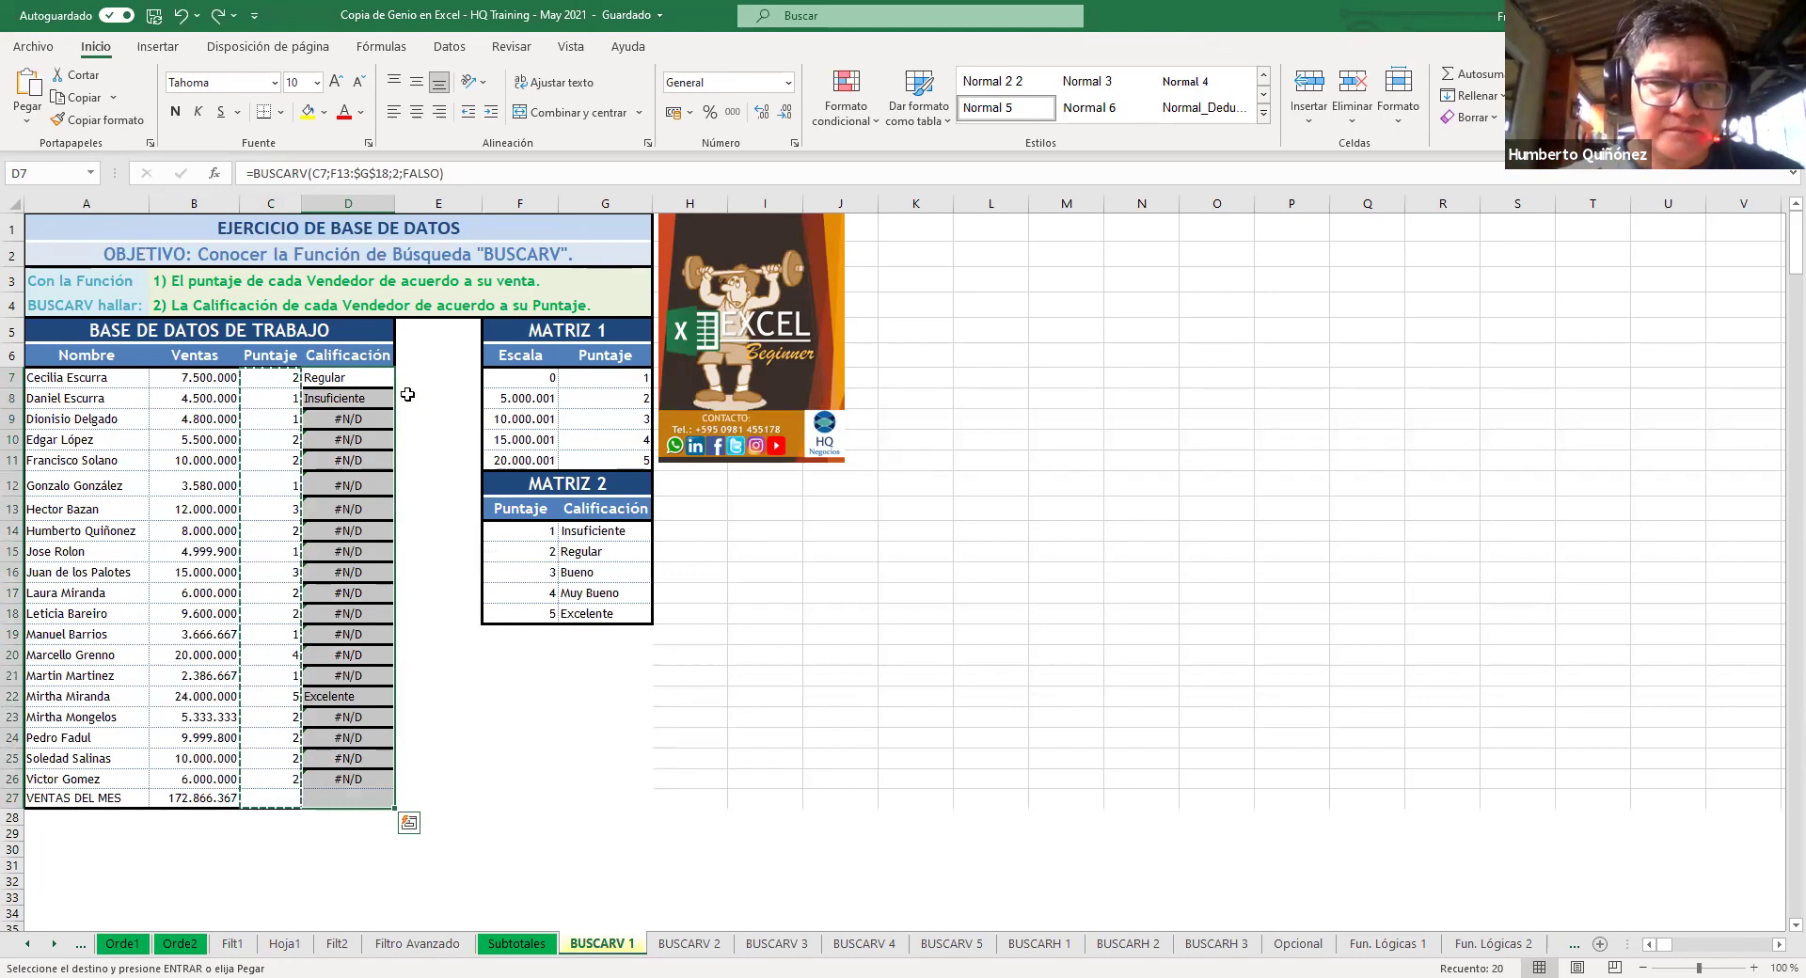
pyautogui.hotkey('ctrl', 'z')
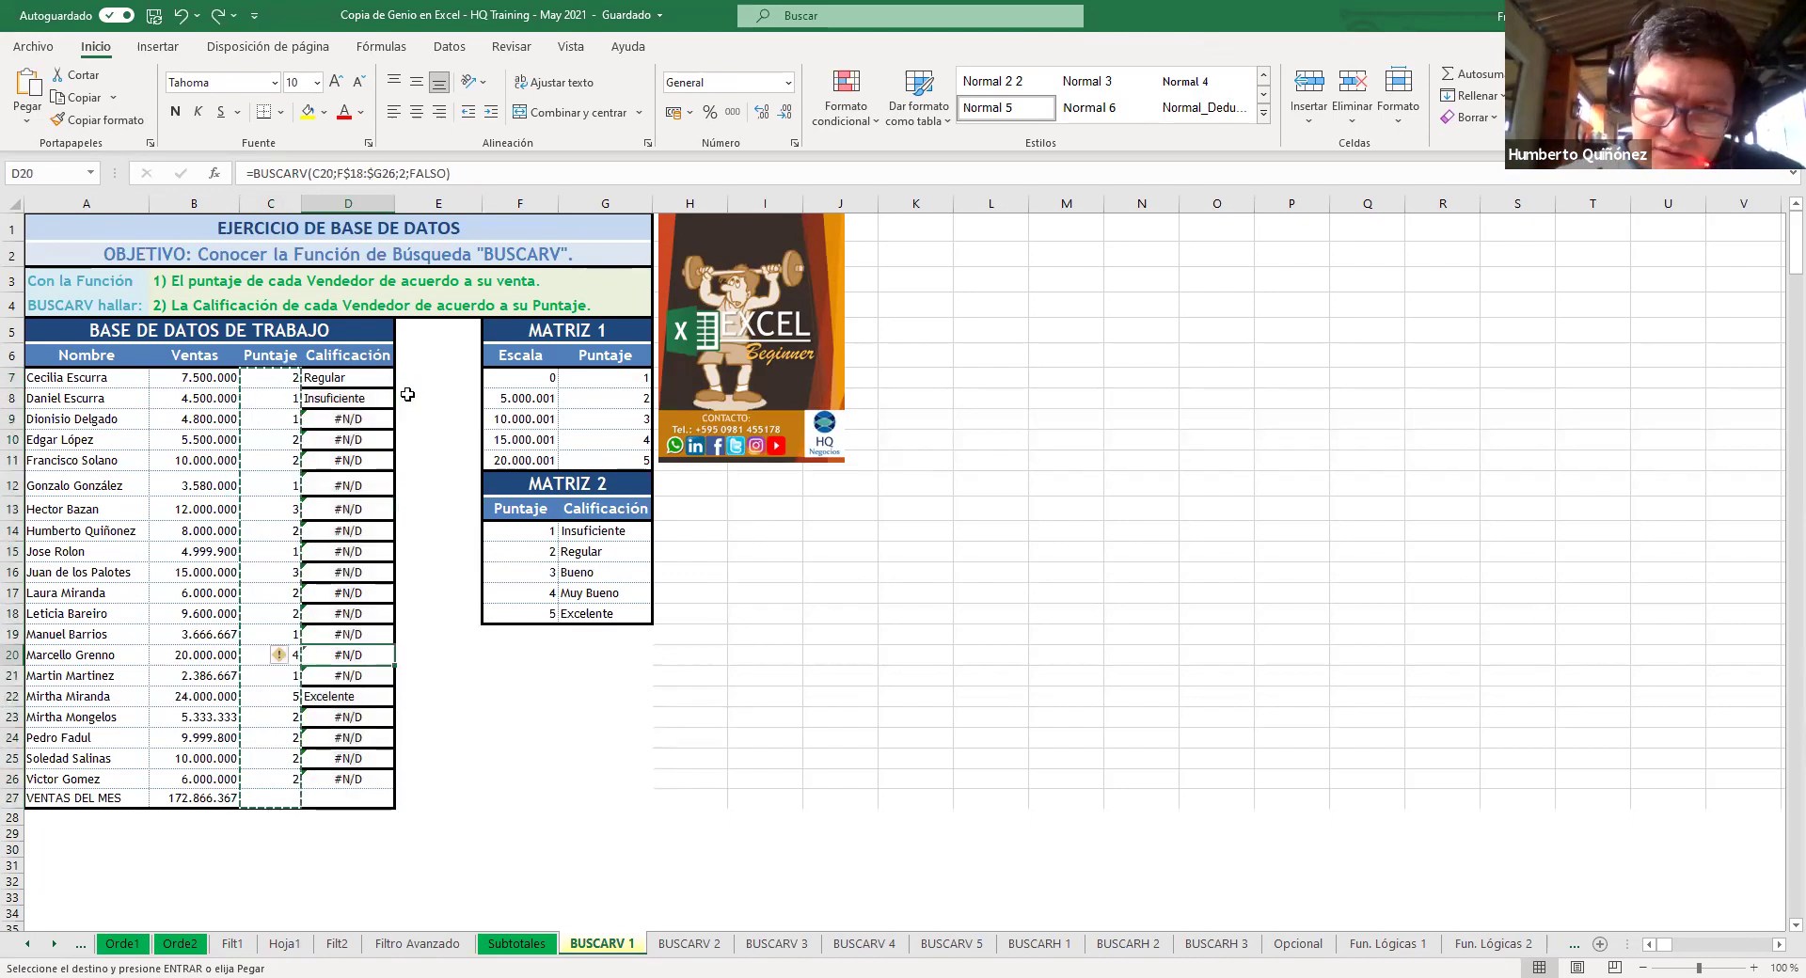
pyautogui.press('Up')
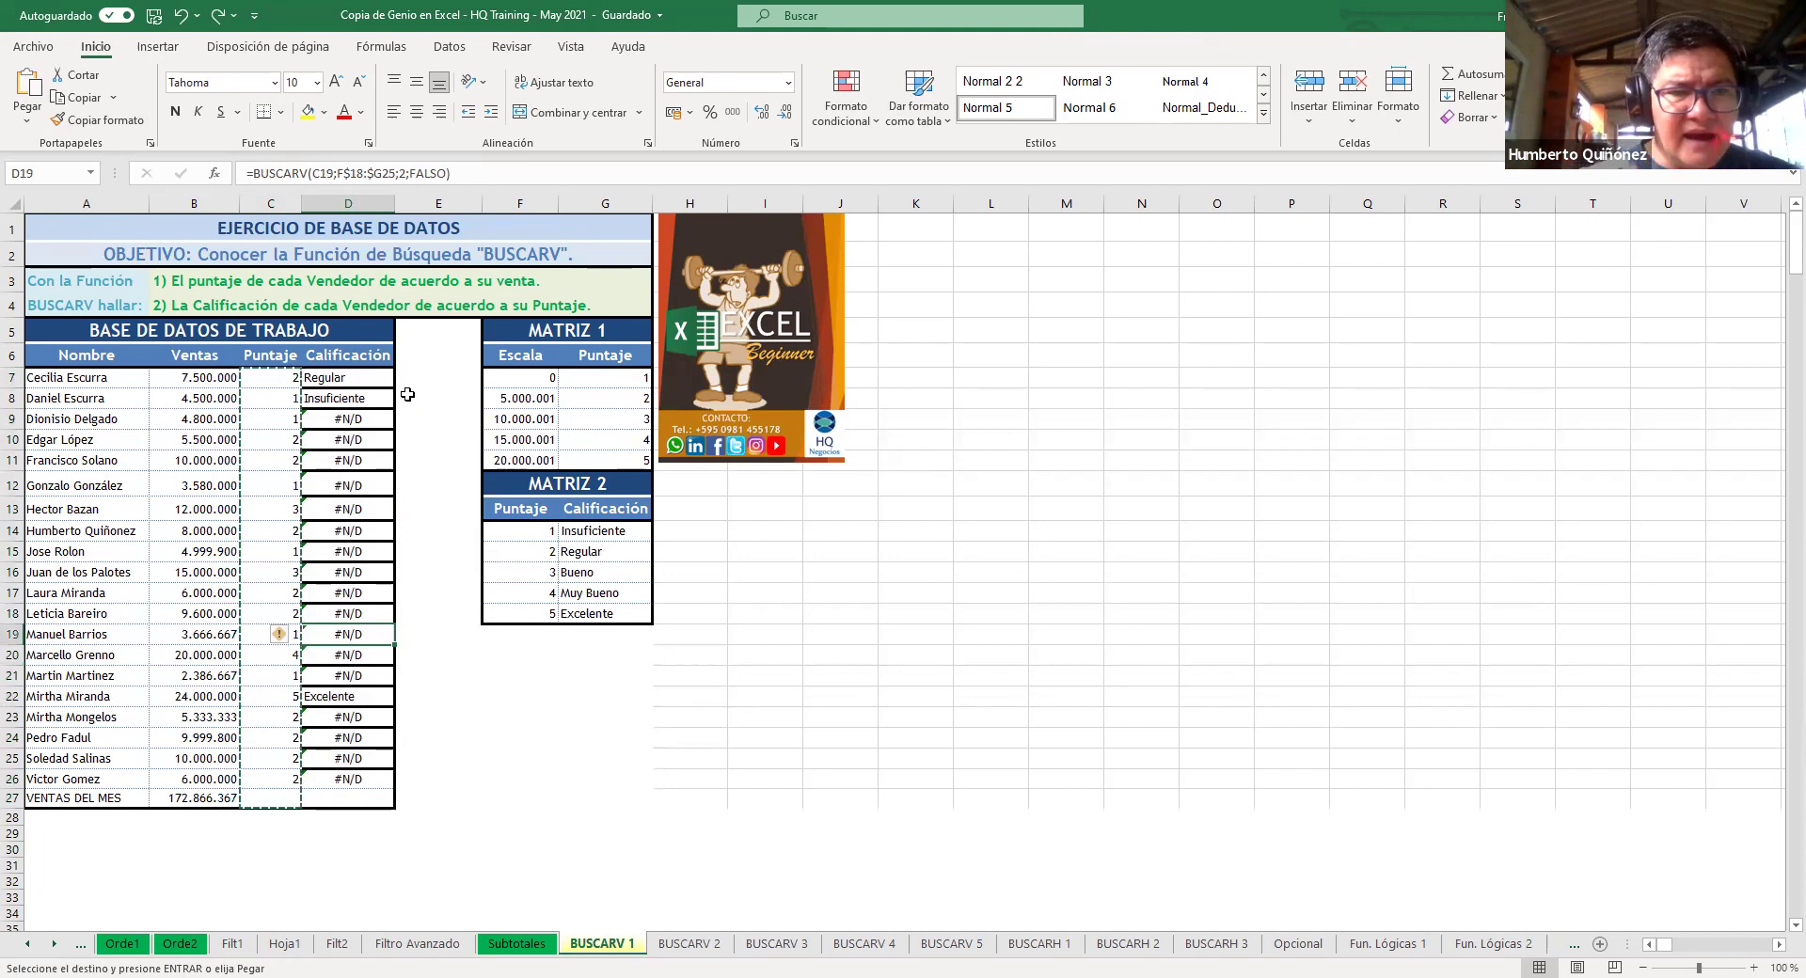
pyautogui.press('Up')
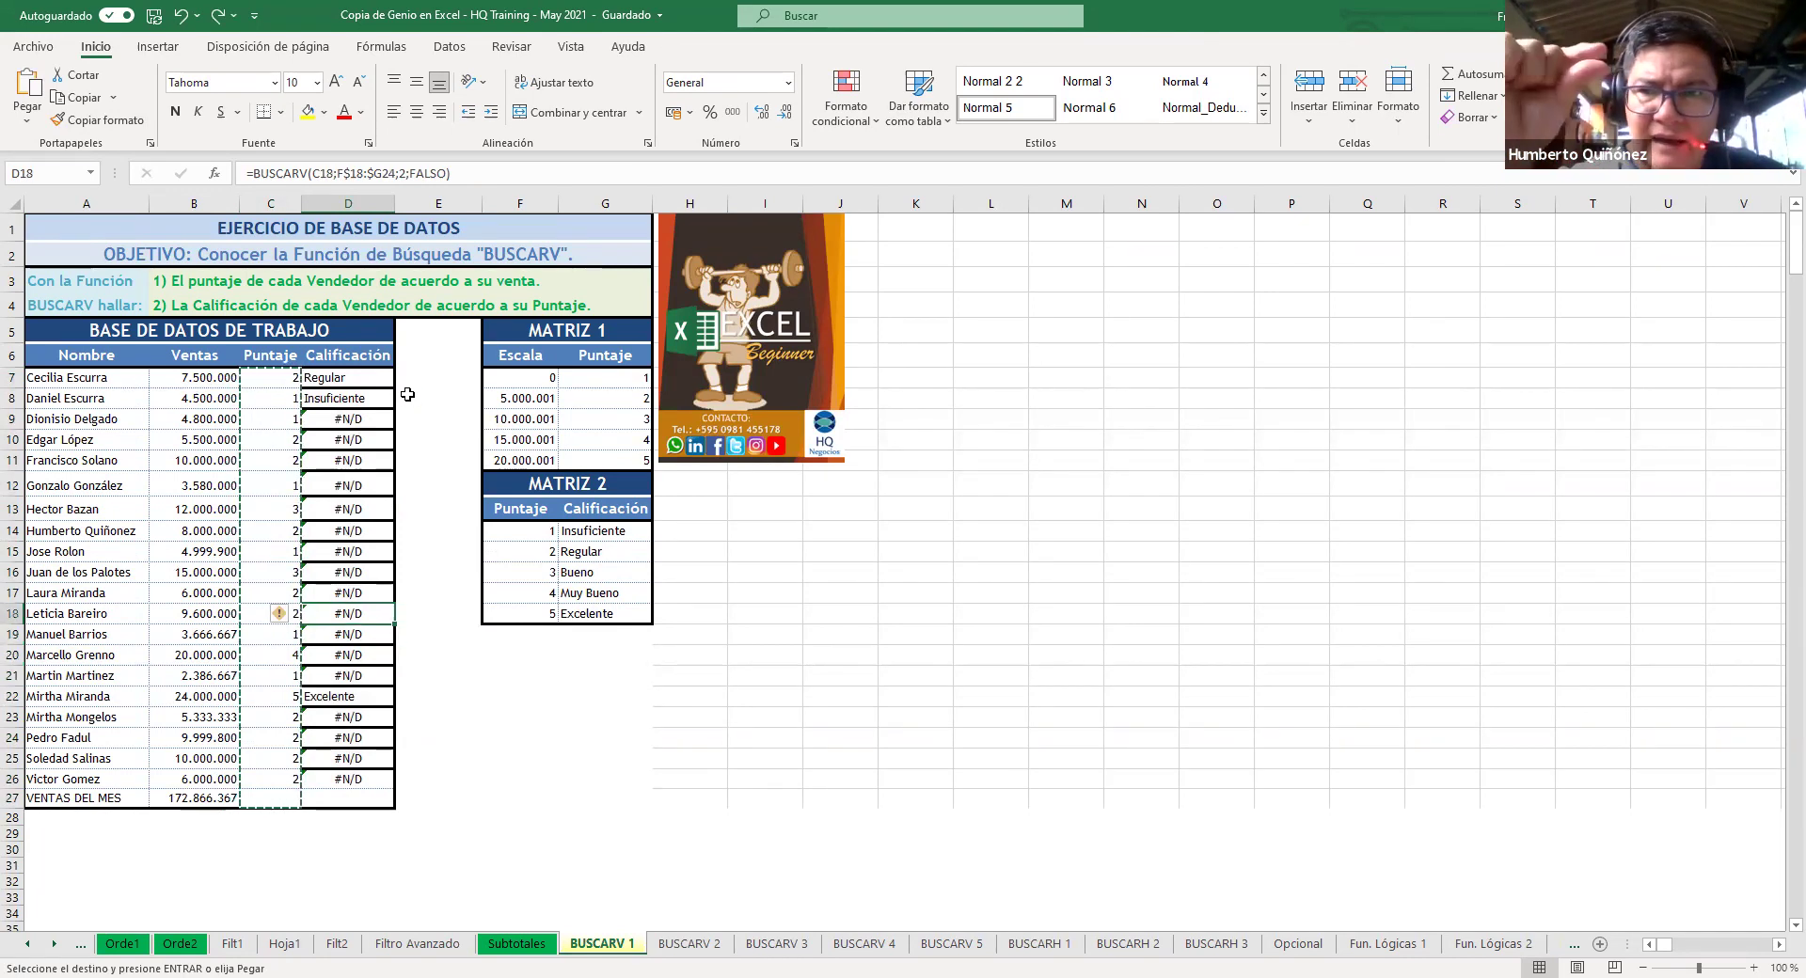
pyautogui.press('Up')
pyautogui.press('Up')
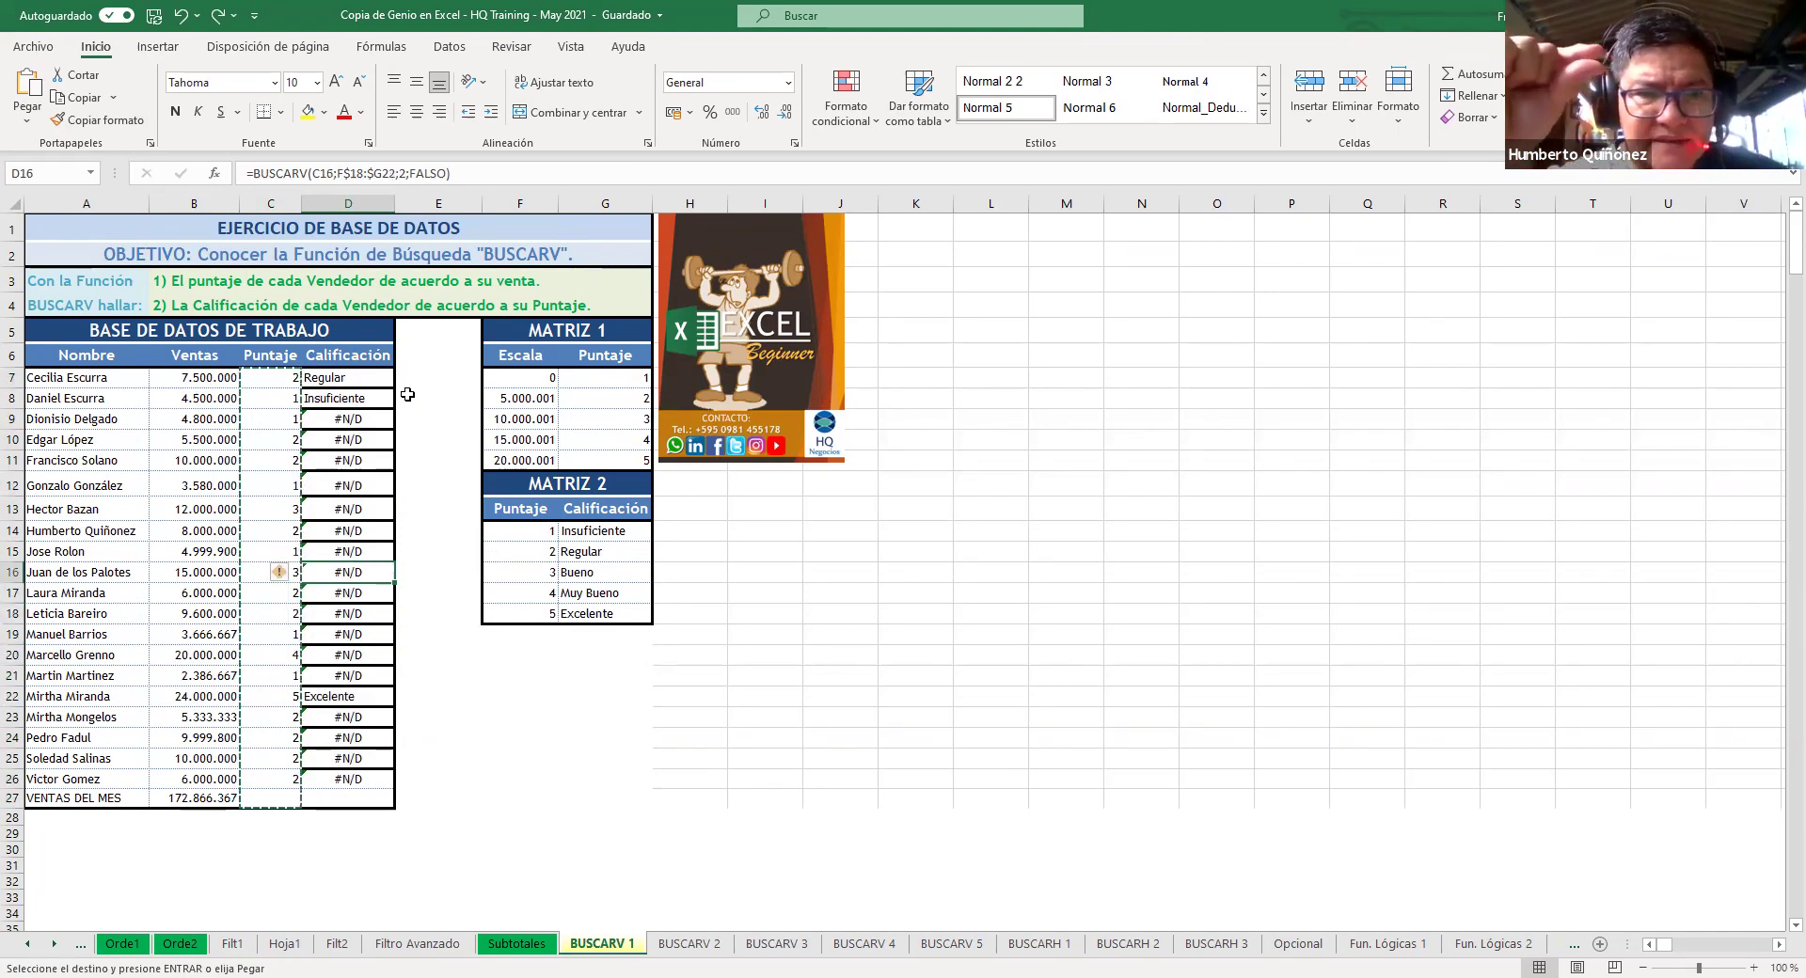
pyautogui.press('Up')
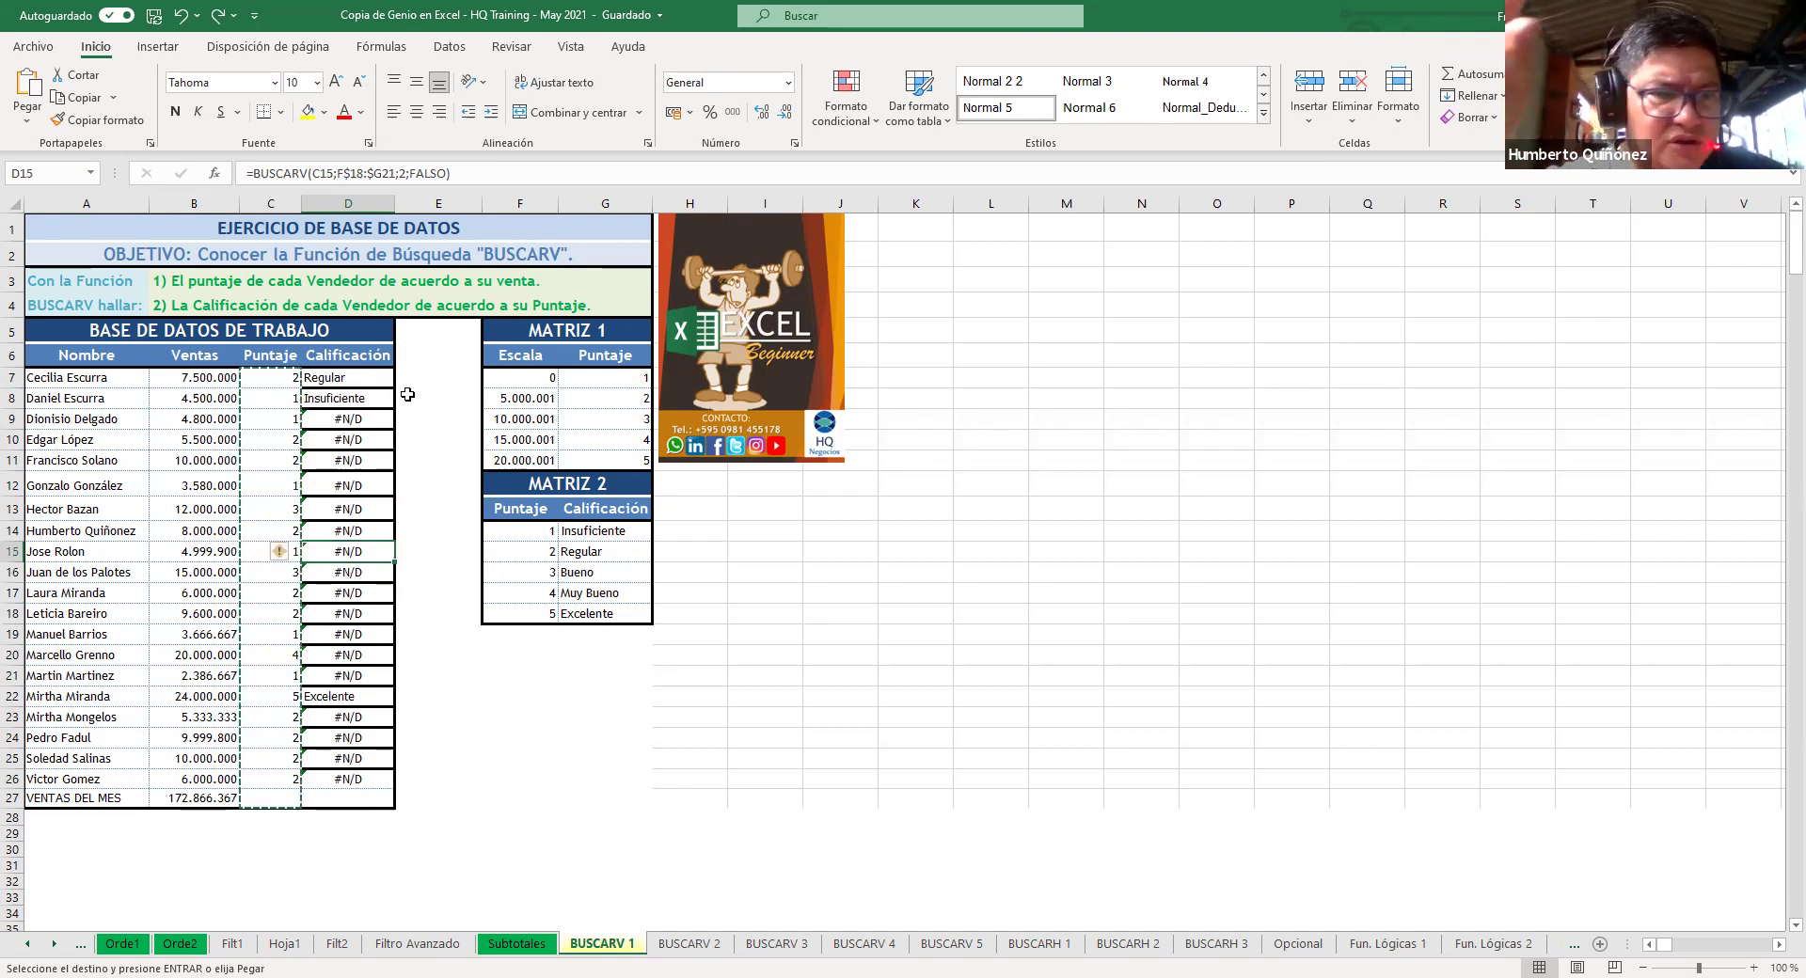
pyautogui.press('Up')
pyautogui.press('Up')
pyautogui.press('Up')
pyautogui.press('Up')
pyautogui.press('Up')
pyautogui.press('Up')
pyautogui.press('Up')
pyautogui.press('Up')
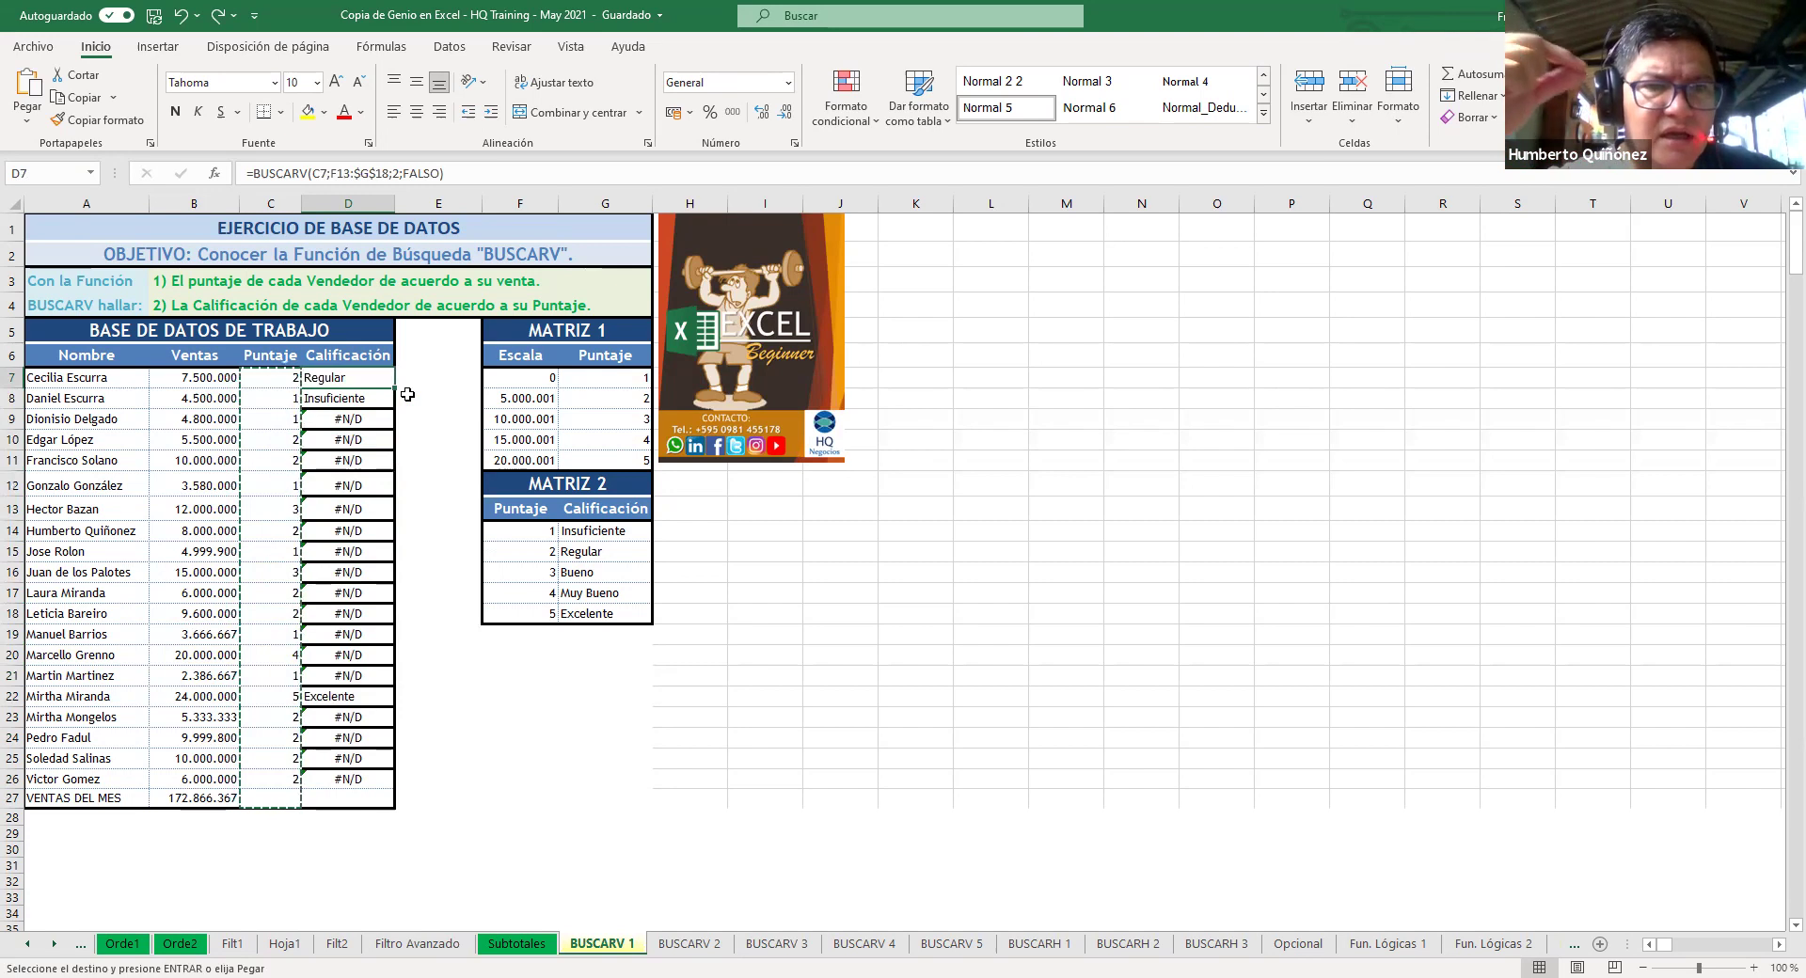
pyautogui.hotkey('ctrl', 'z')
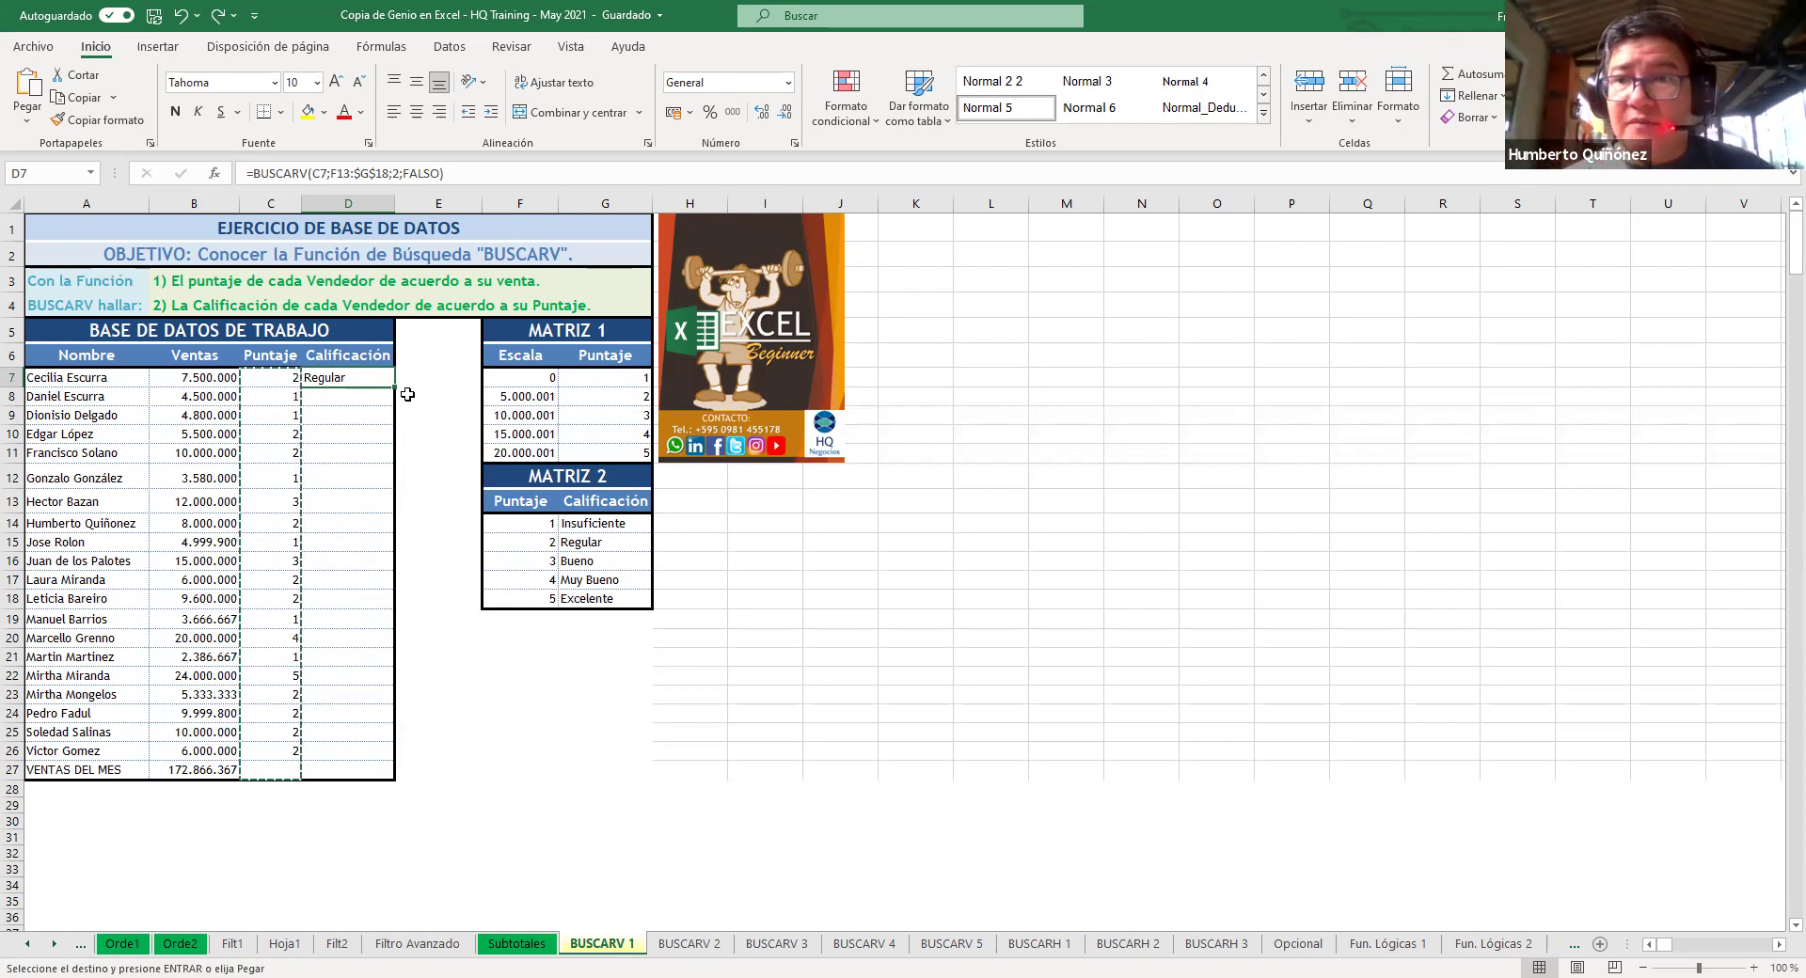
pyautogui.press('Escape')
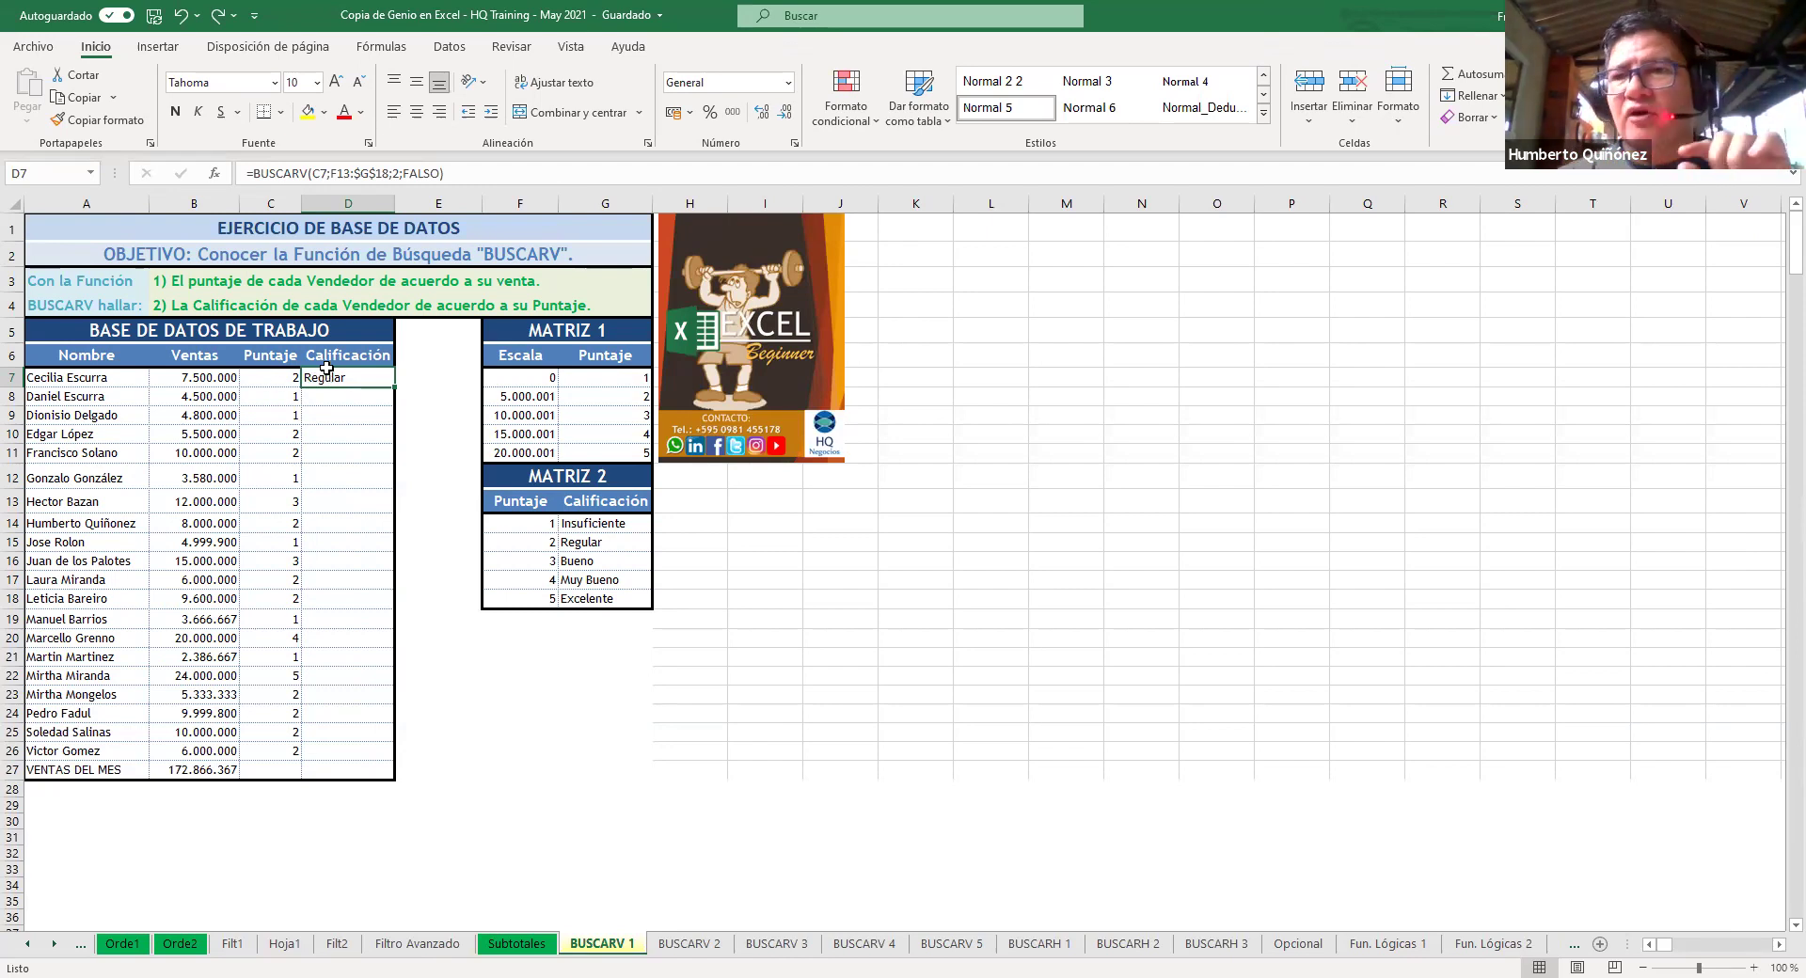
# Step: Anchor D7's lookup range to $F$13:$G$18 with F4 and confirm it still shows Regular
pyautogui.click(381, 46)
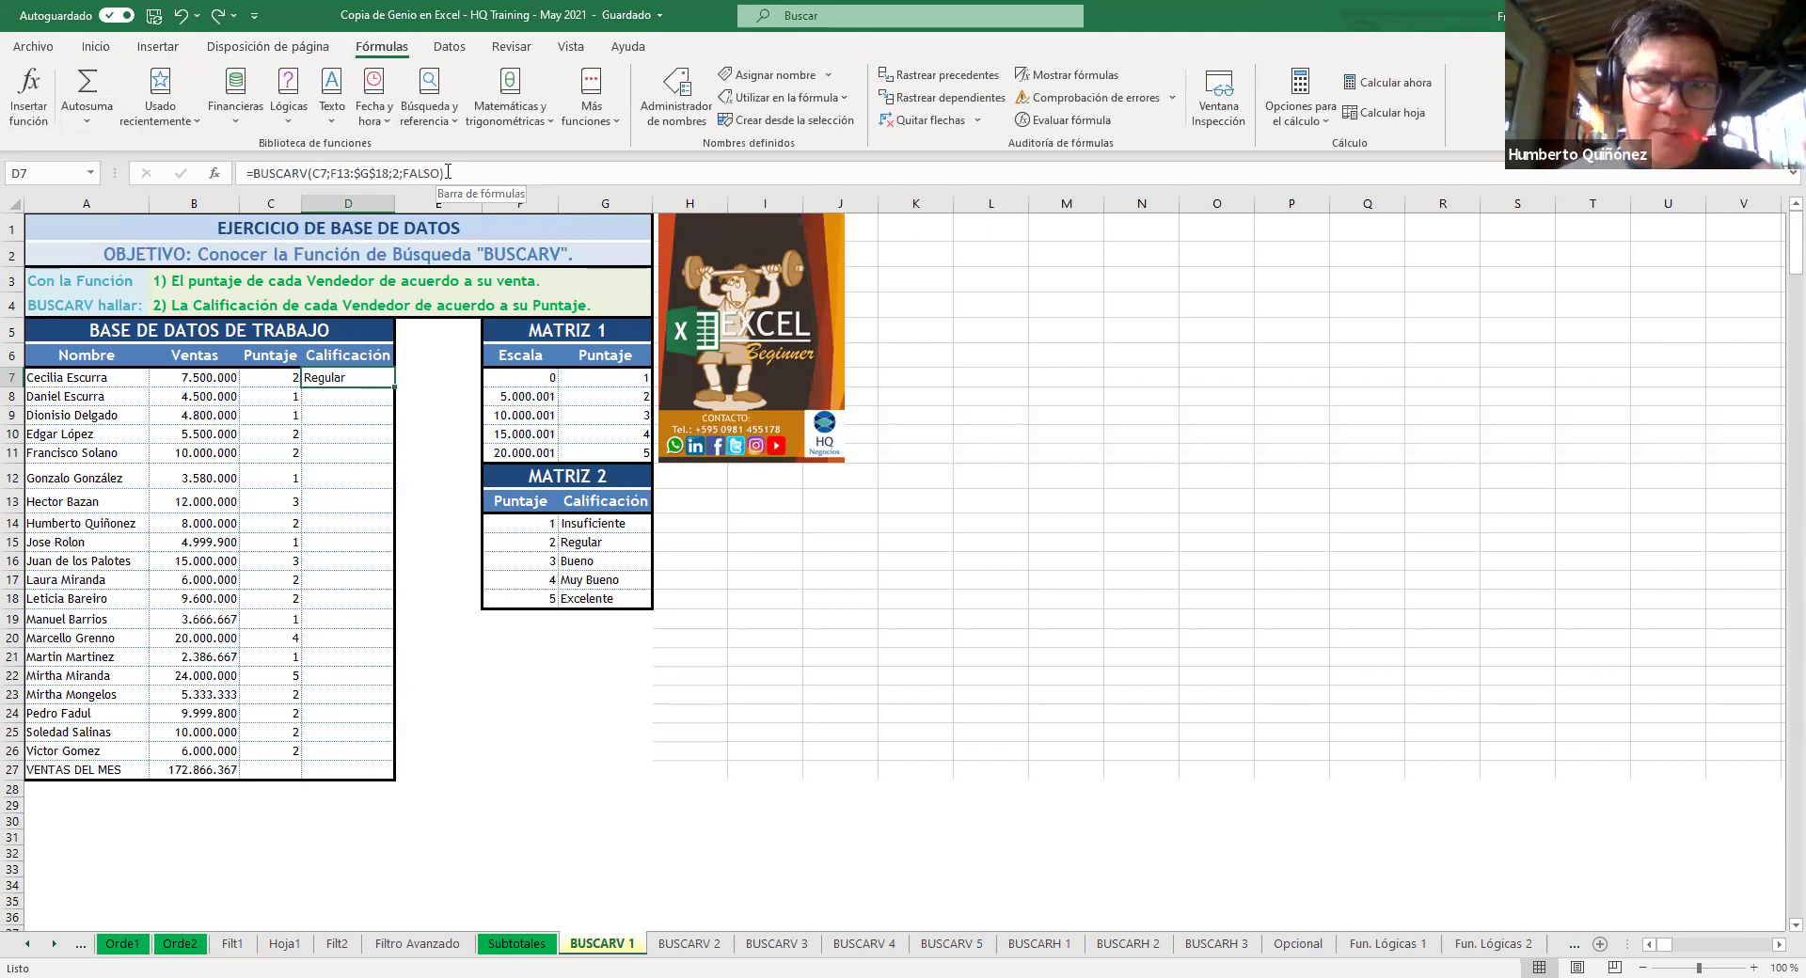
pyautogui.click(437, 173)
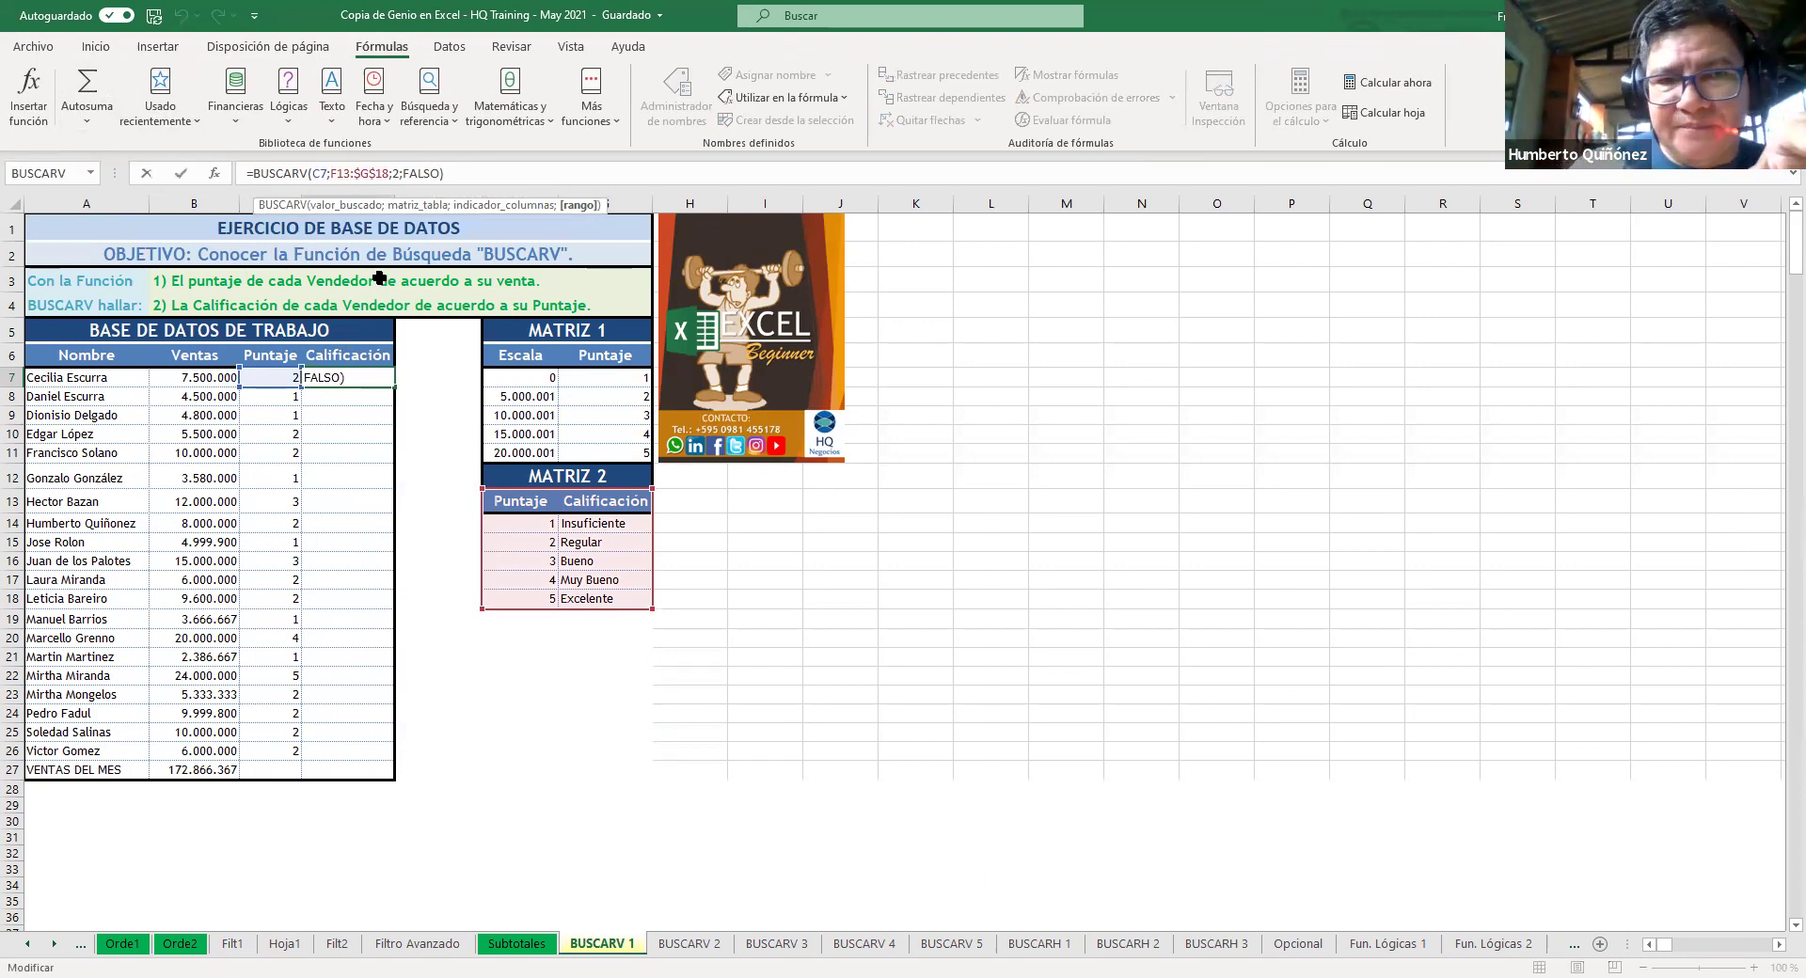
pyautogui.press('Left')
pyautogui.press('Left')
pyautogui.press('Left')
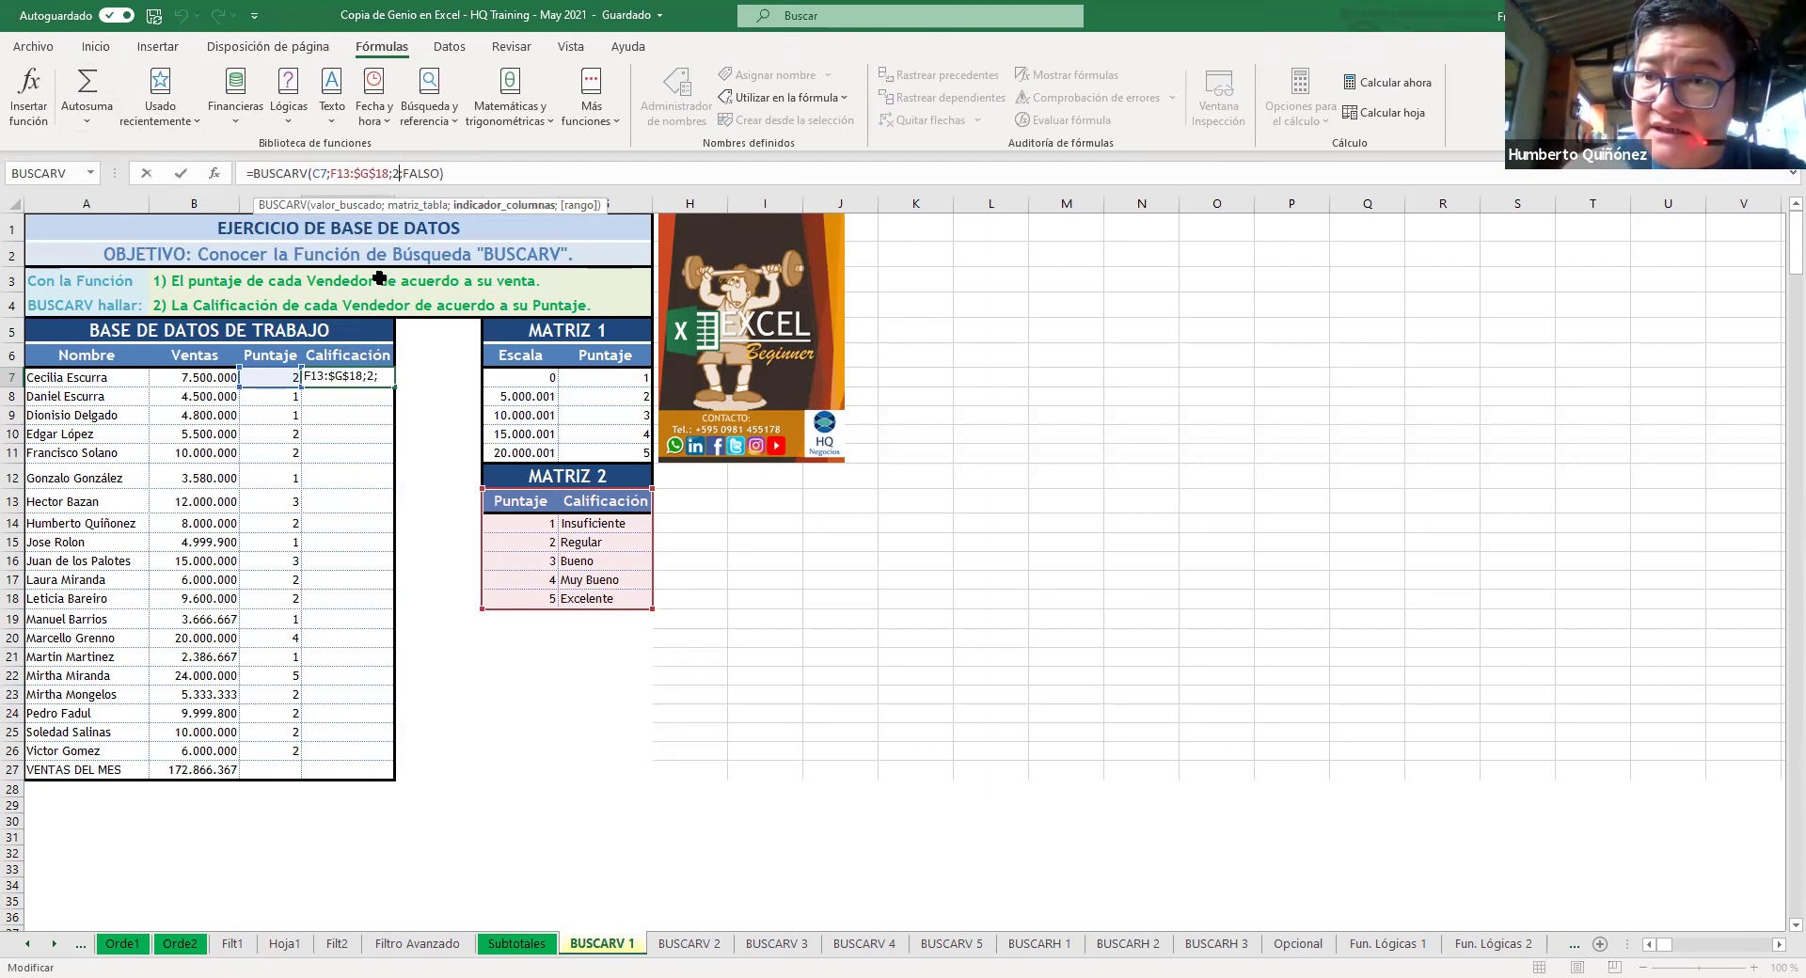
pyautogui.press('Left')
pyautogui.press('Left')
pyautogui.press('Left')
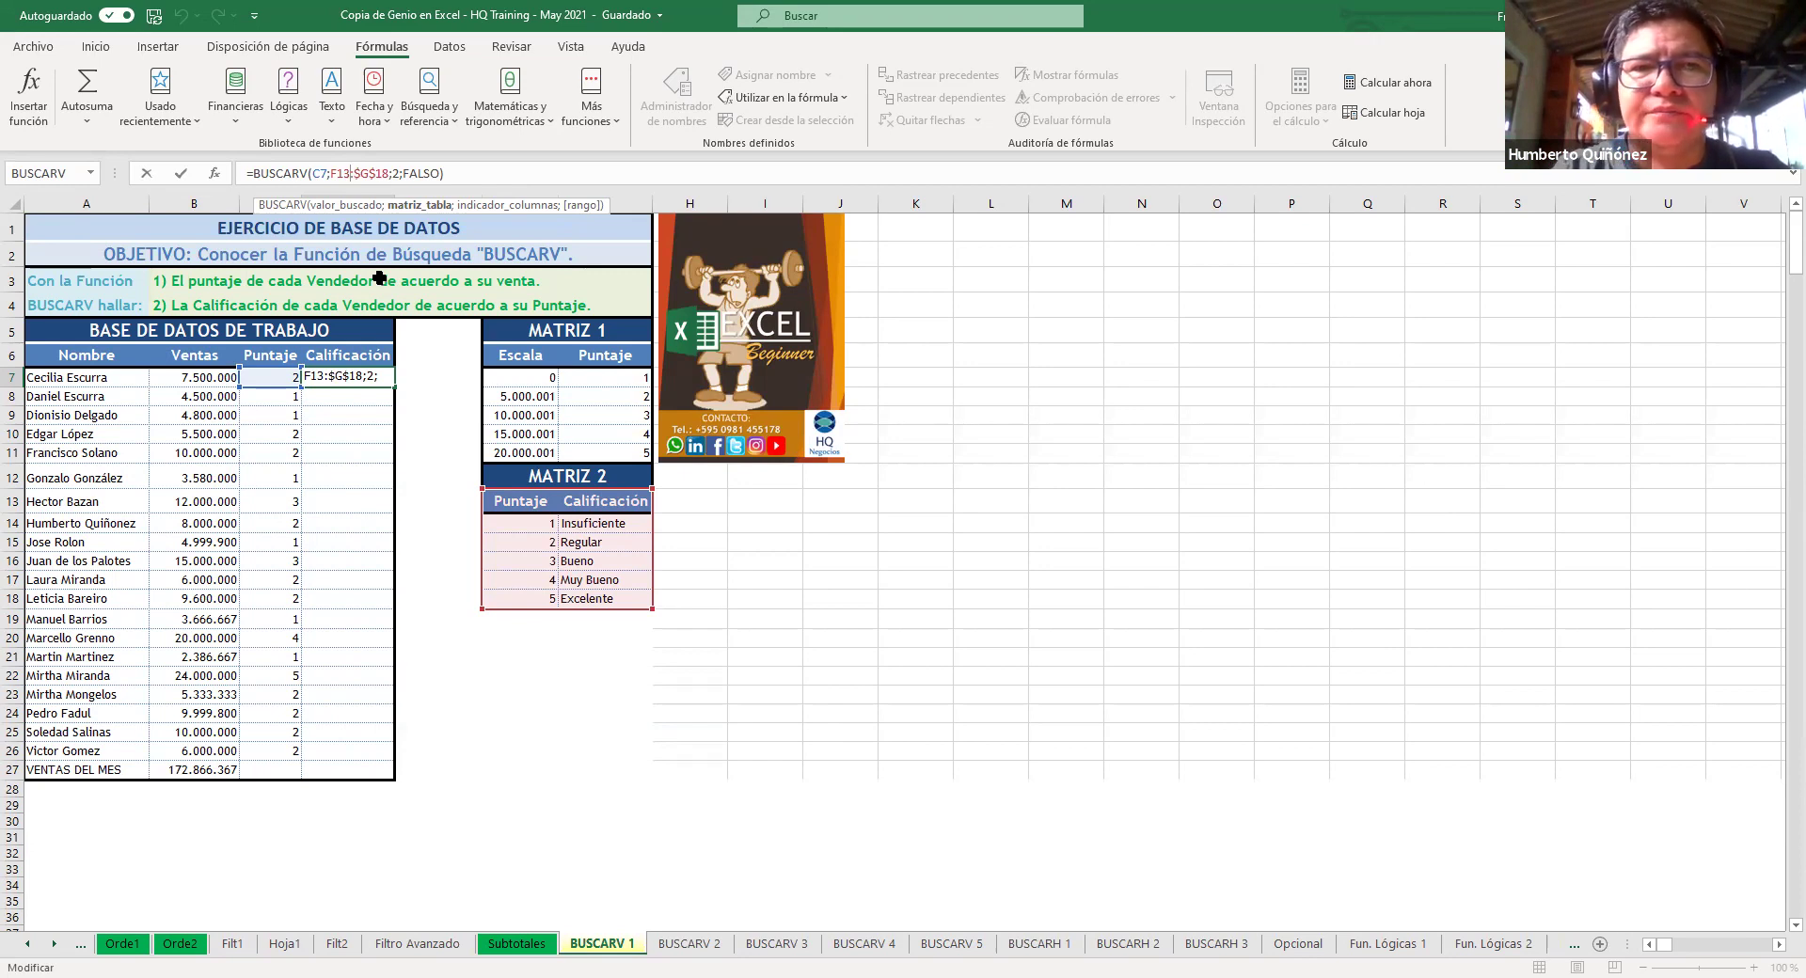
pyautogui.press('F4')
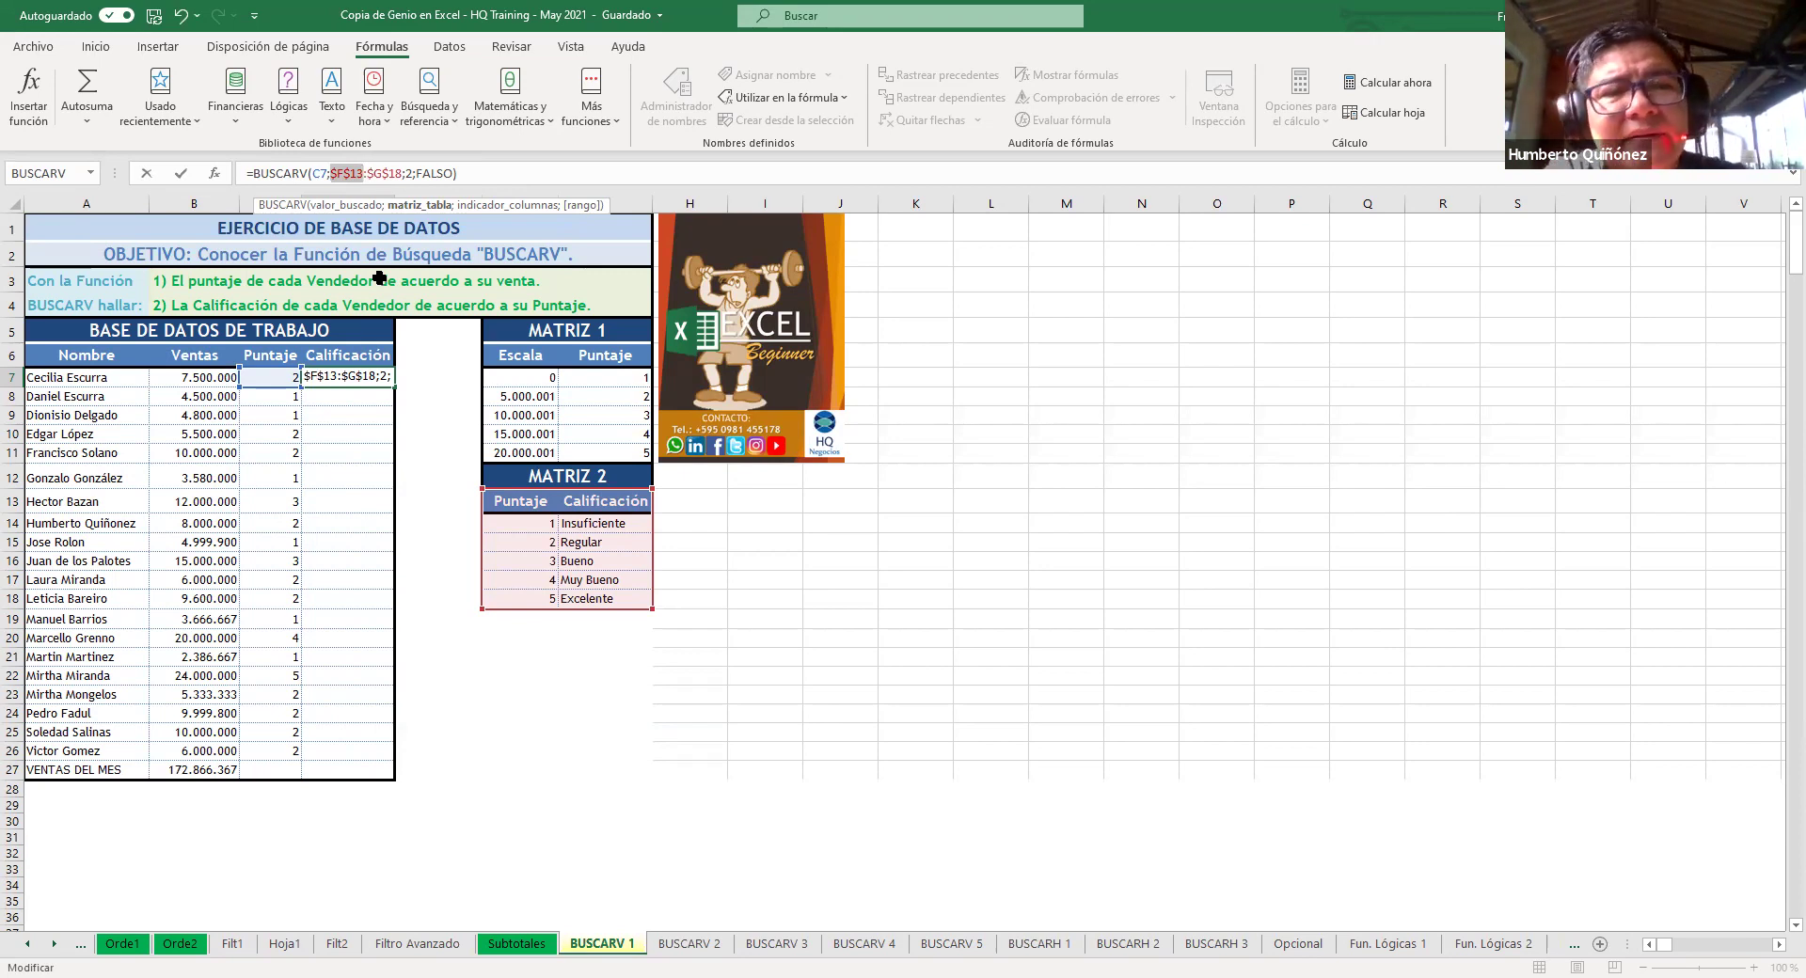
pyautogui.press('Return')
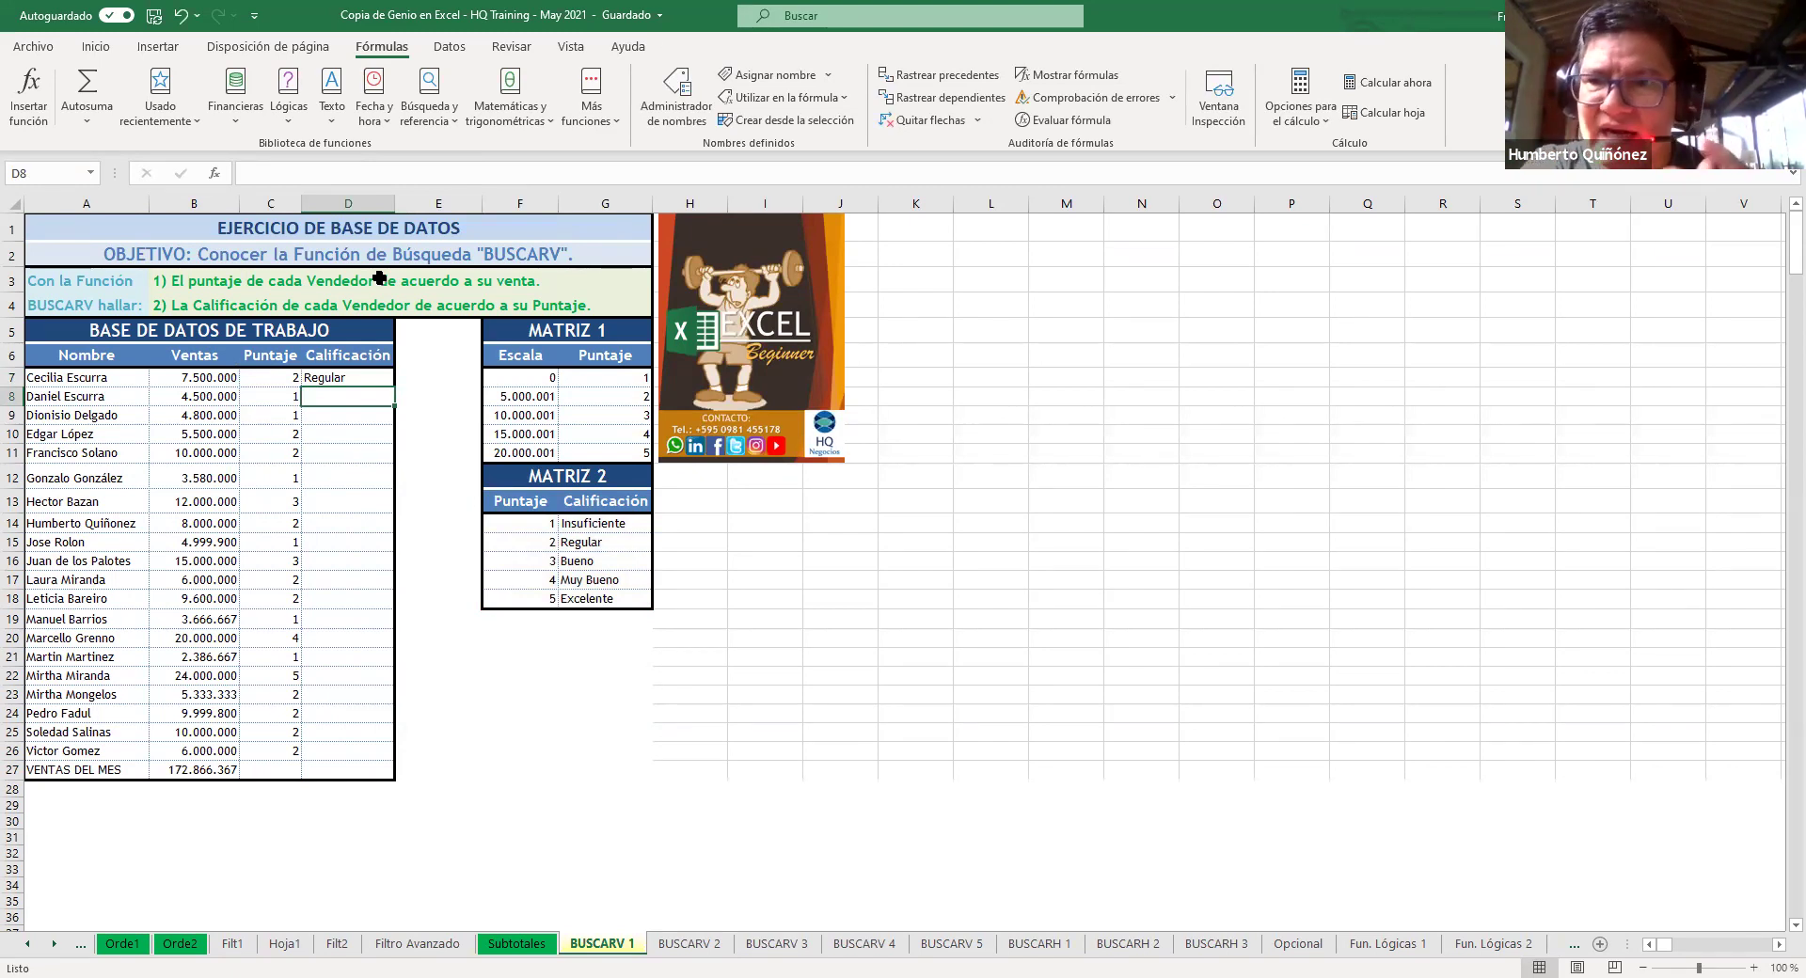
pyautogui.press('Up')
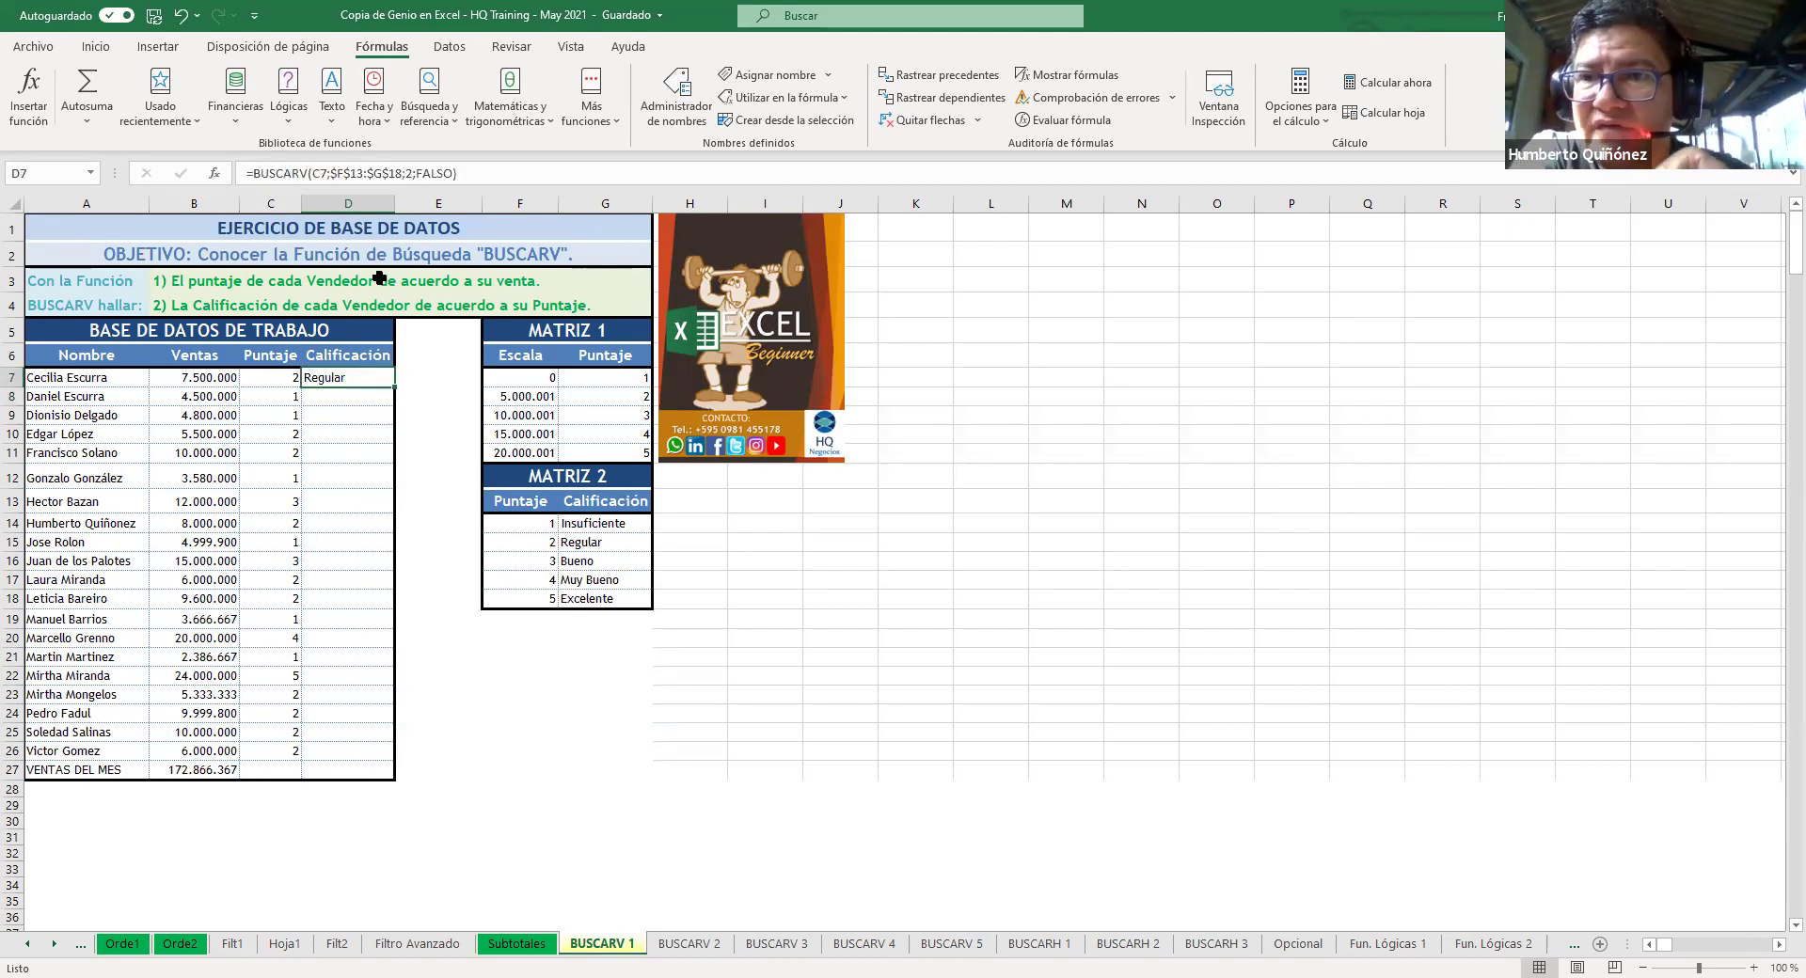
pyautogui.click(31, 88)
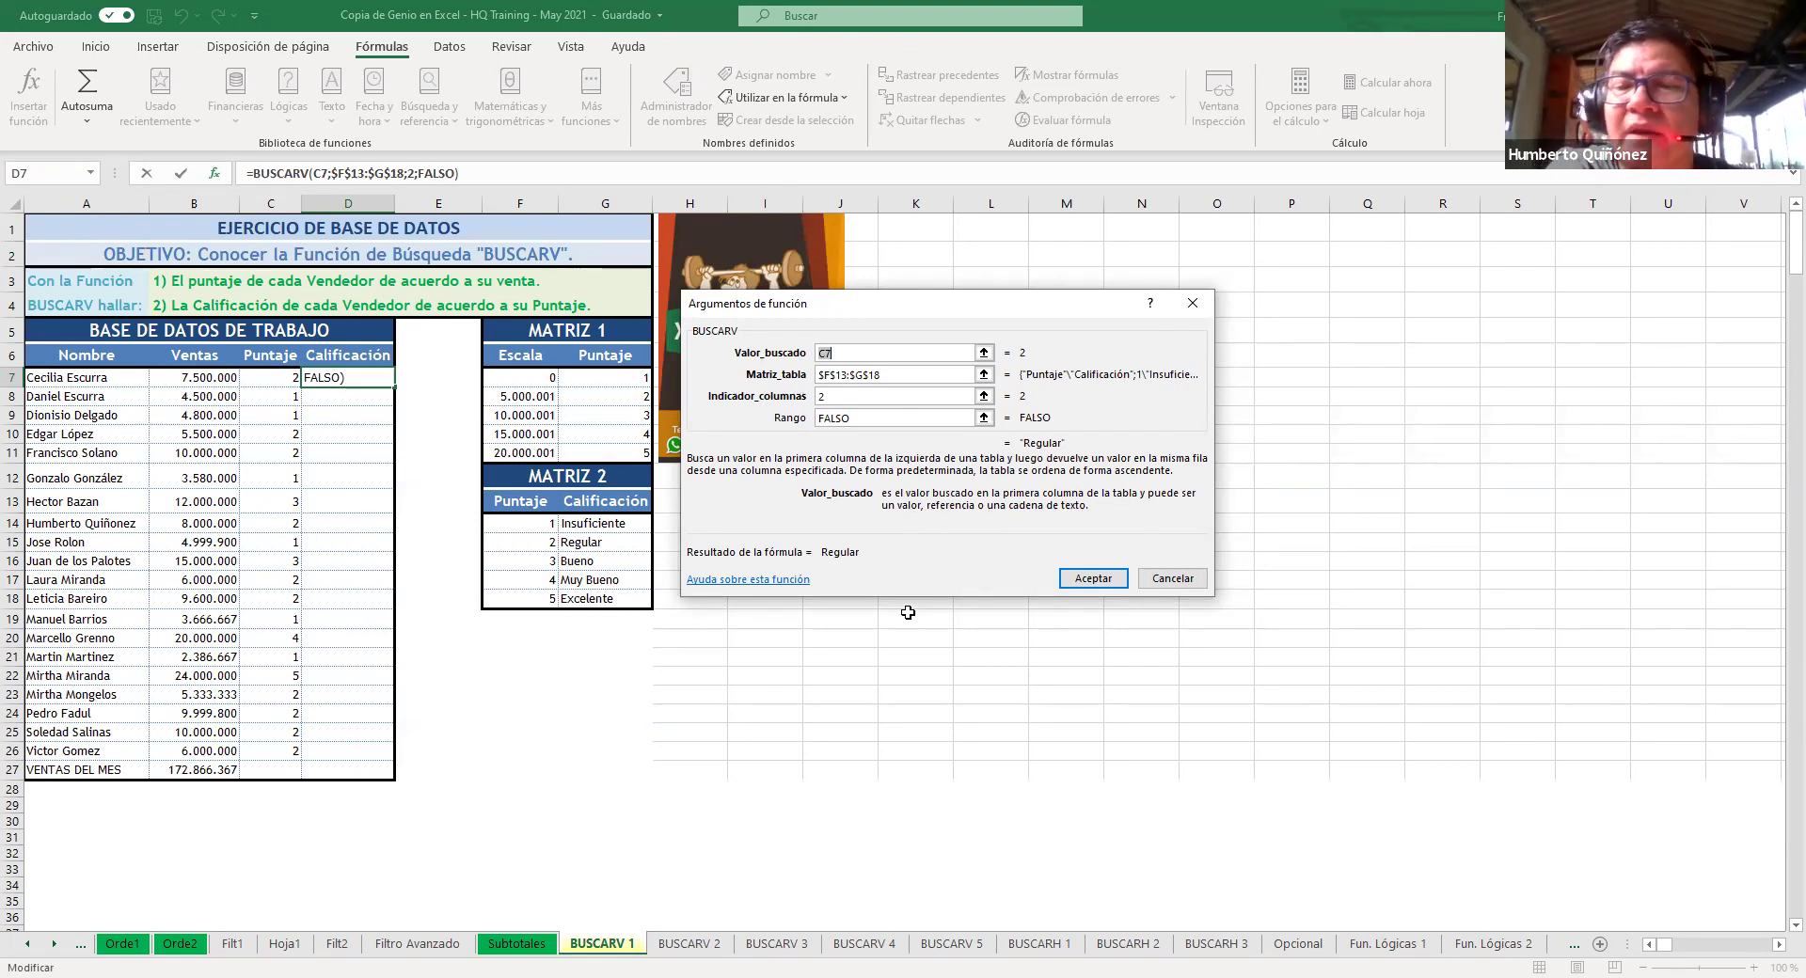
pyautogui.click(1176, 580)
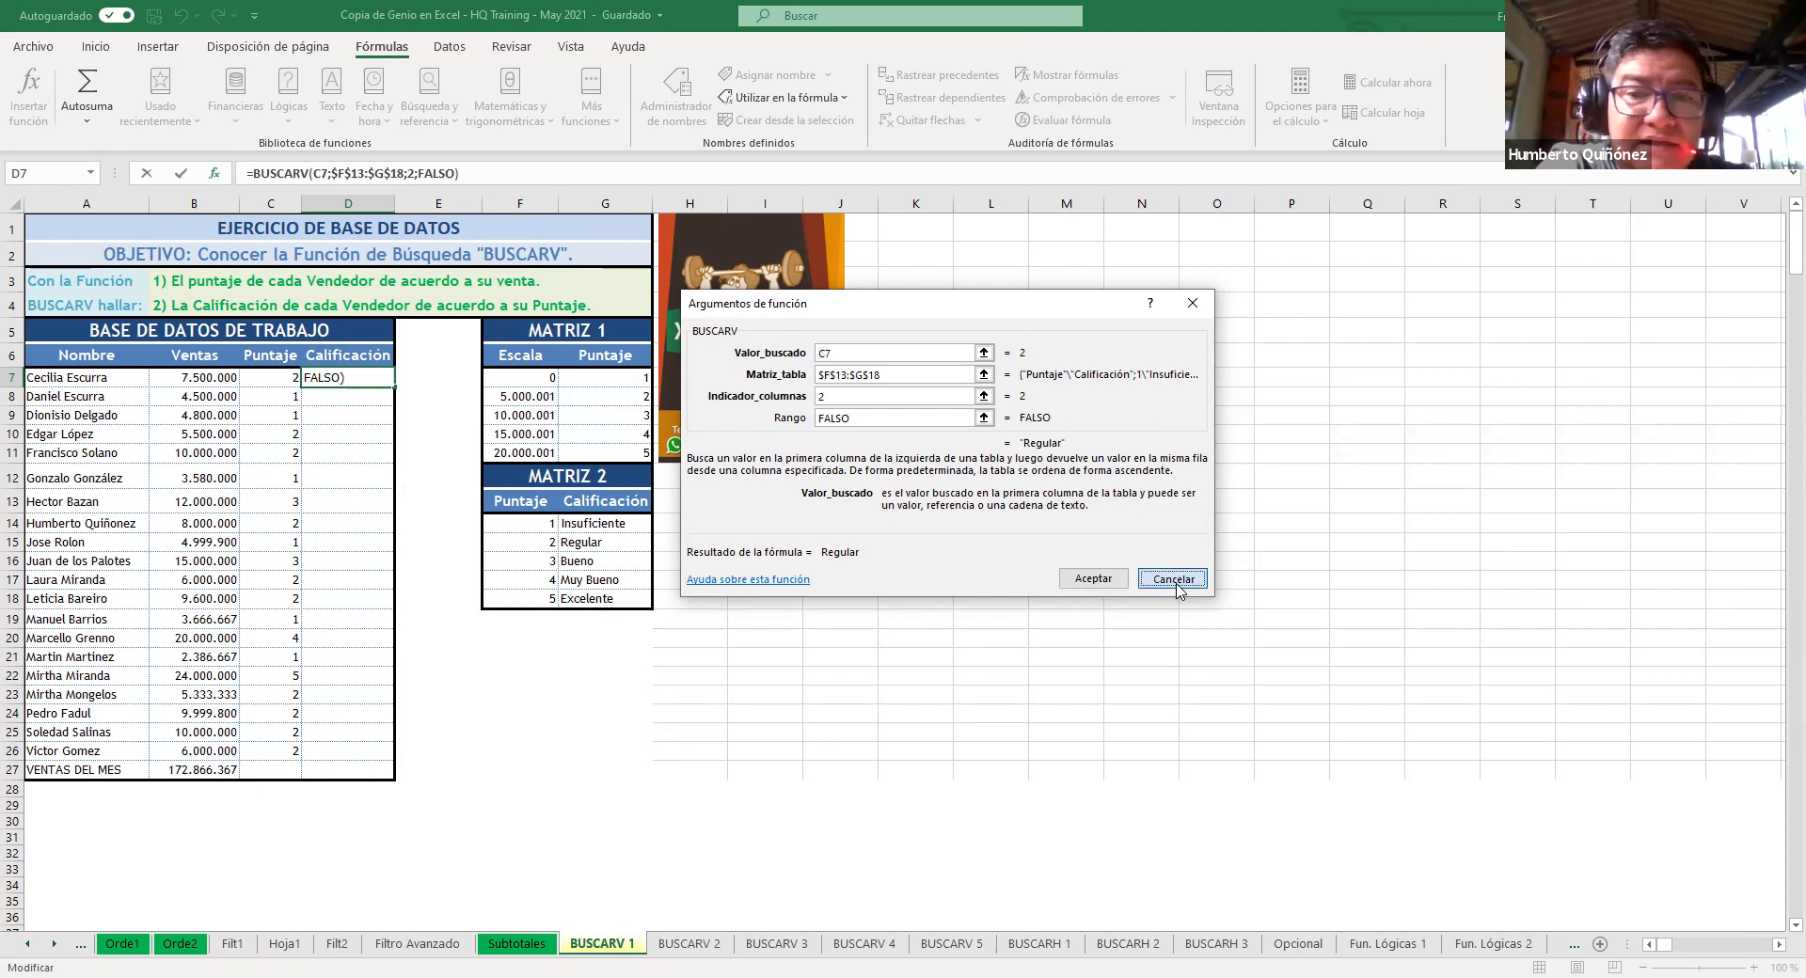
pyautogui.click(1176, 579)
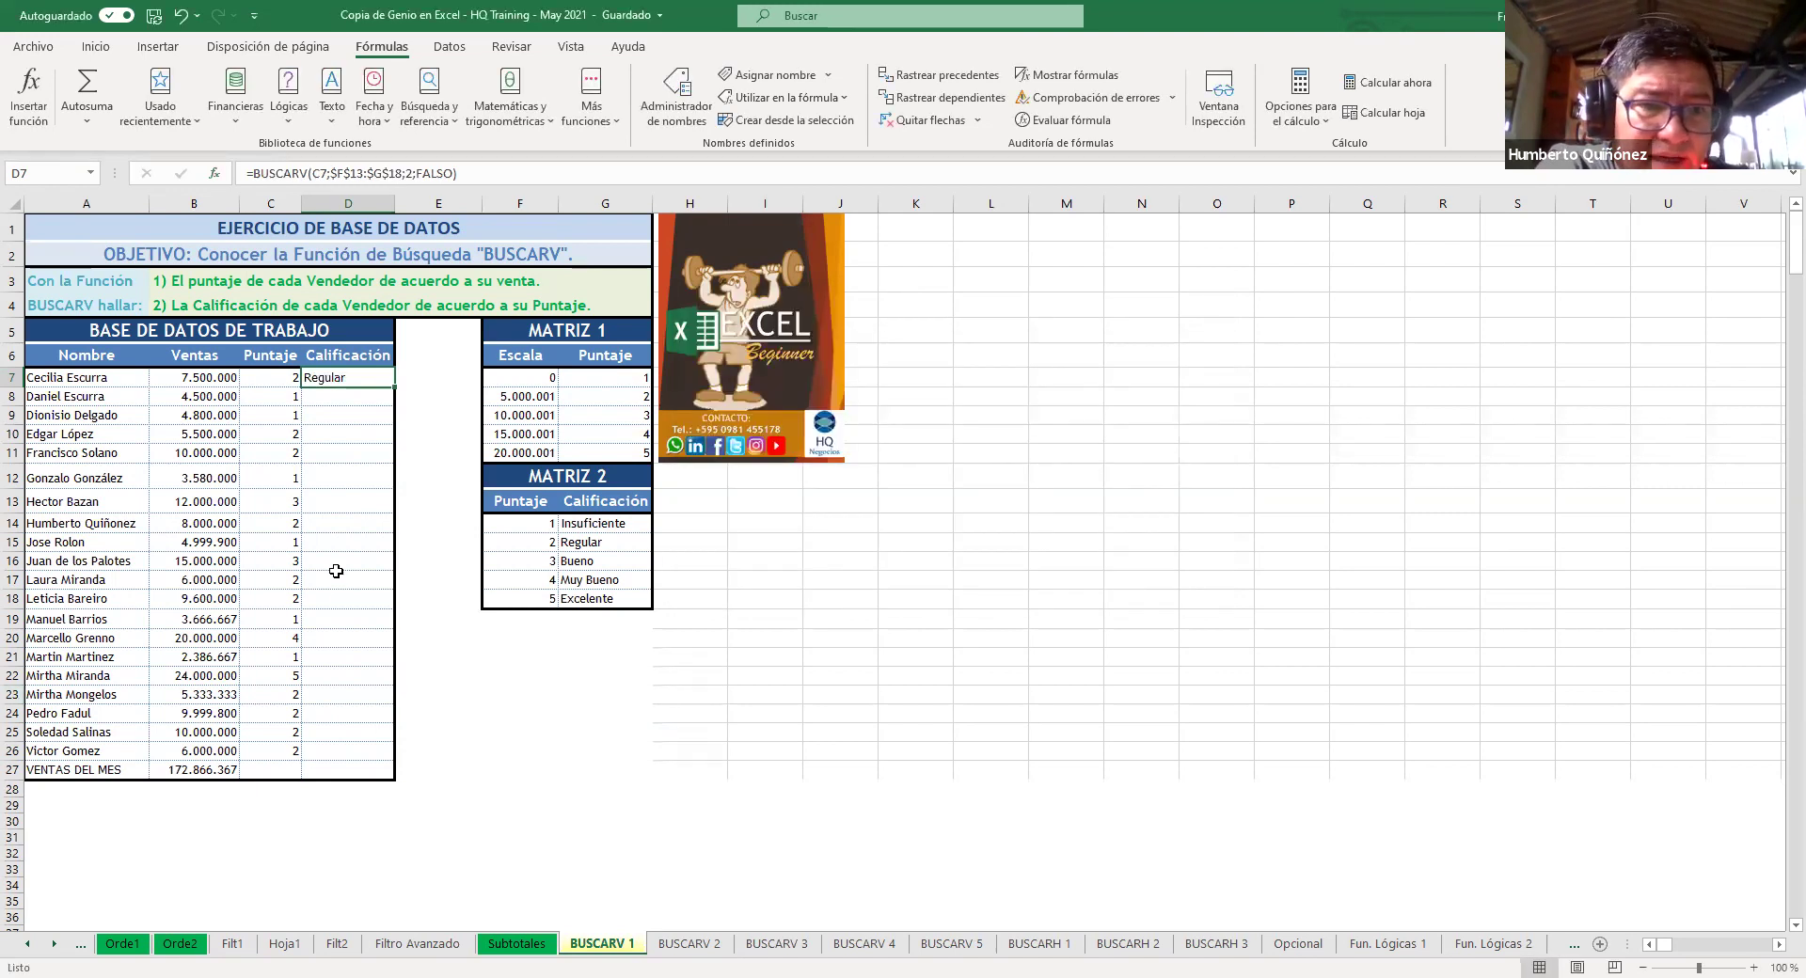
# Step: Fill D7's anchored lookup down to D26 without formatting, then check the formula in D26
pyautogui.doubleClick(397, 385)
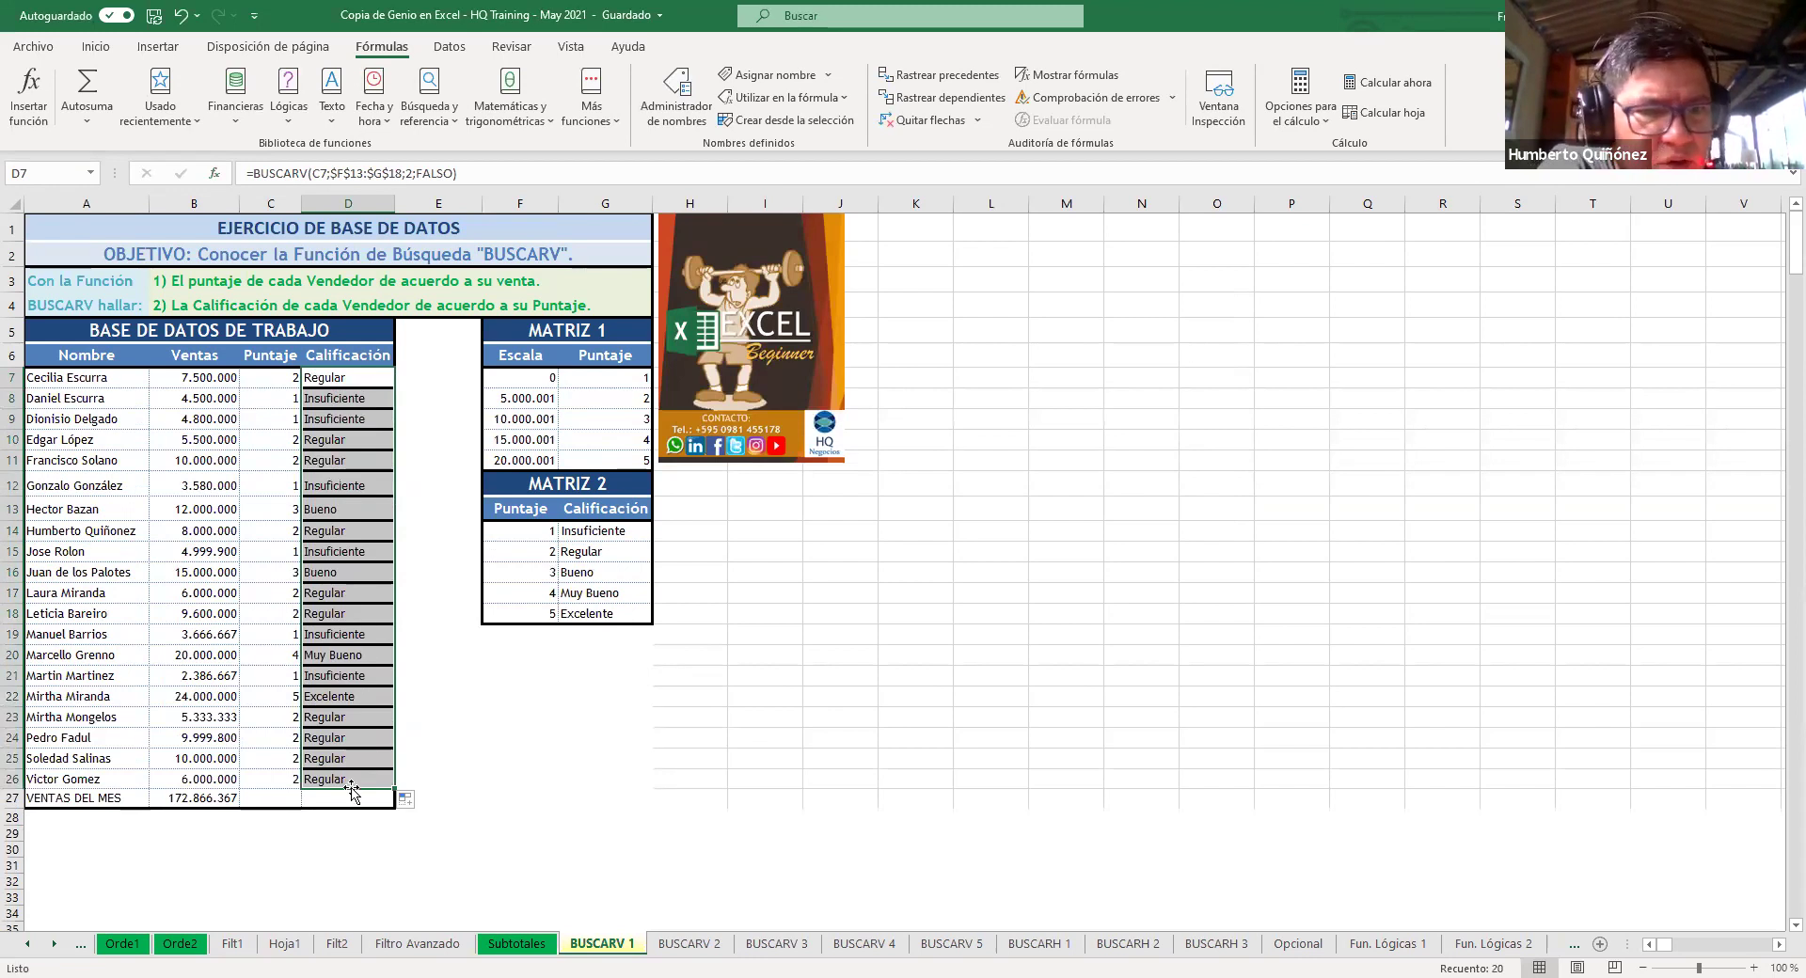
pyautogui.click(355, 381)
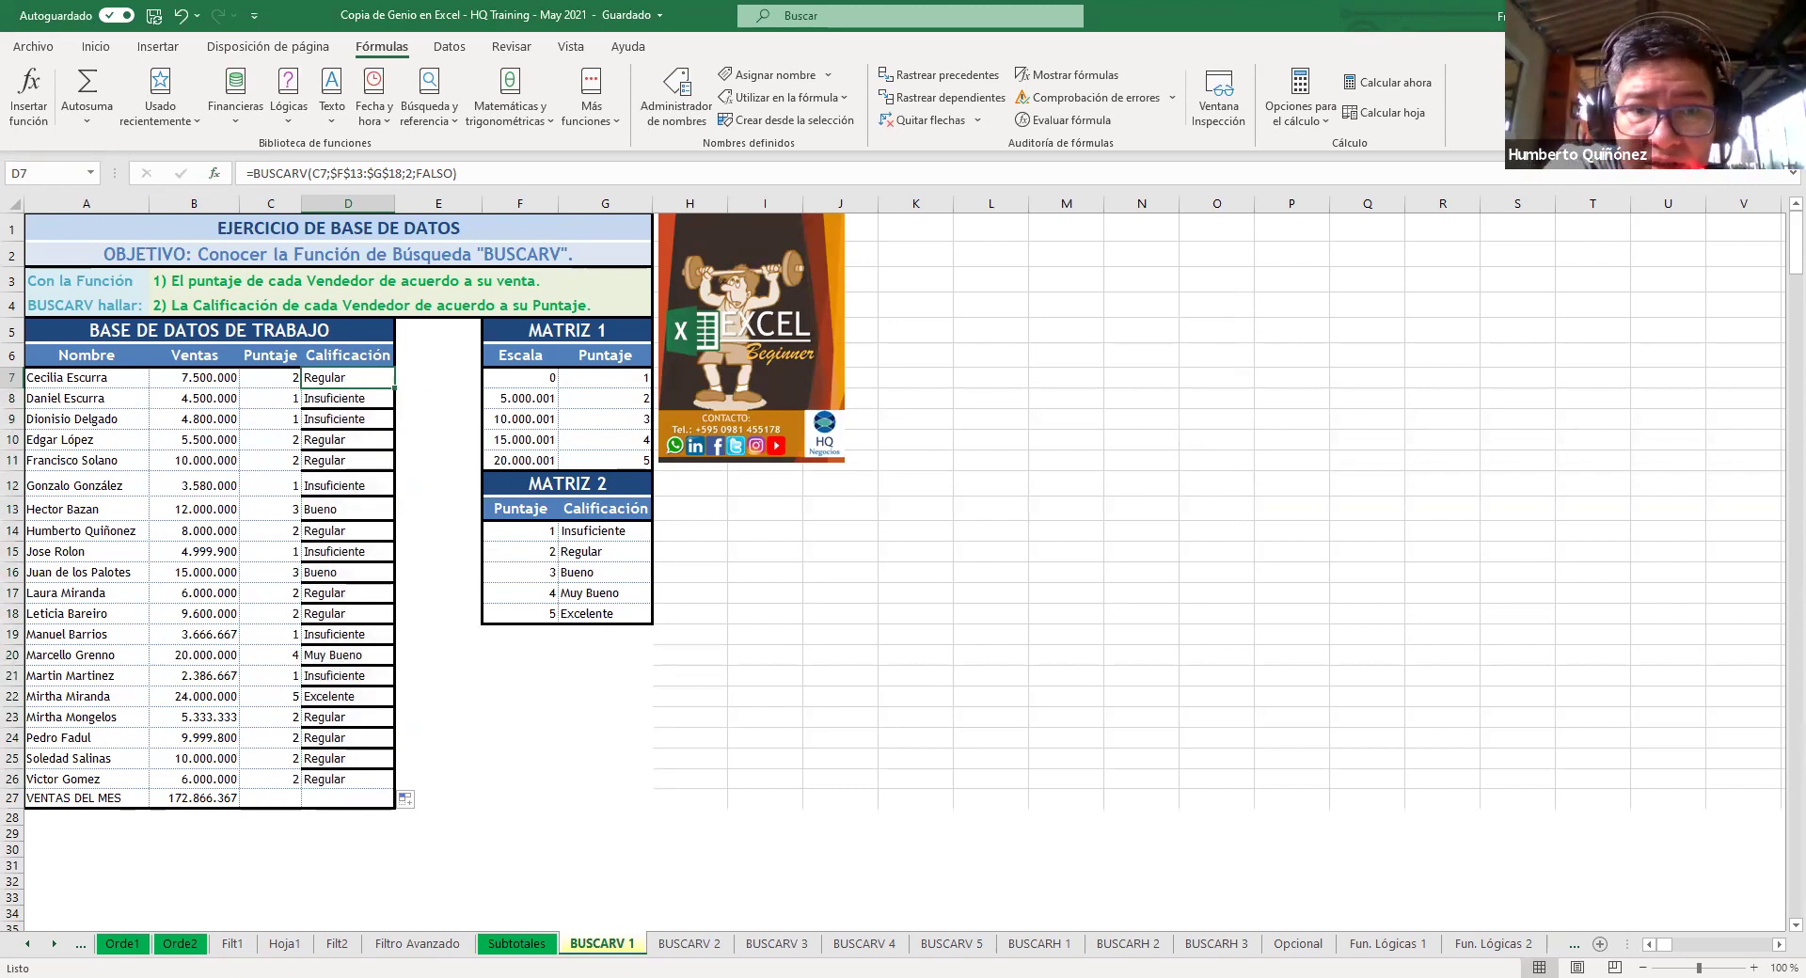
pyautogui.click(410, 801)
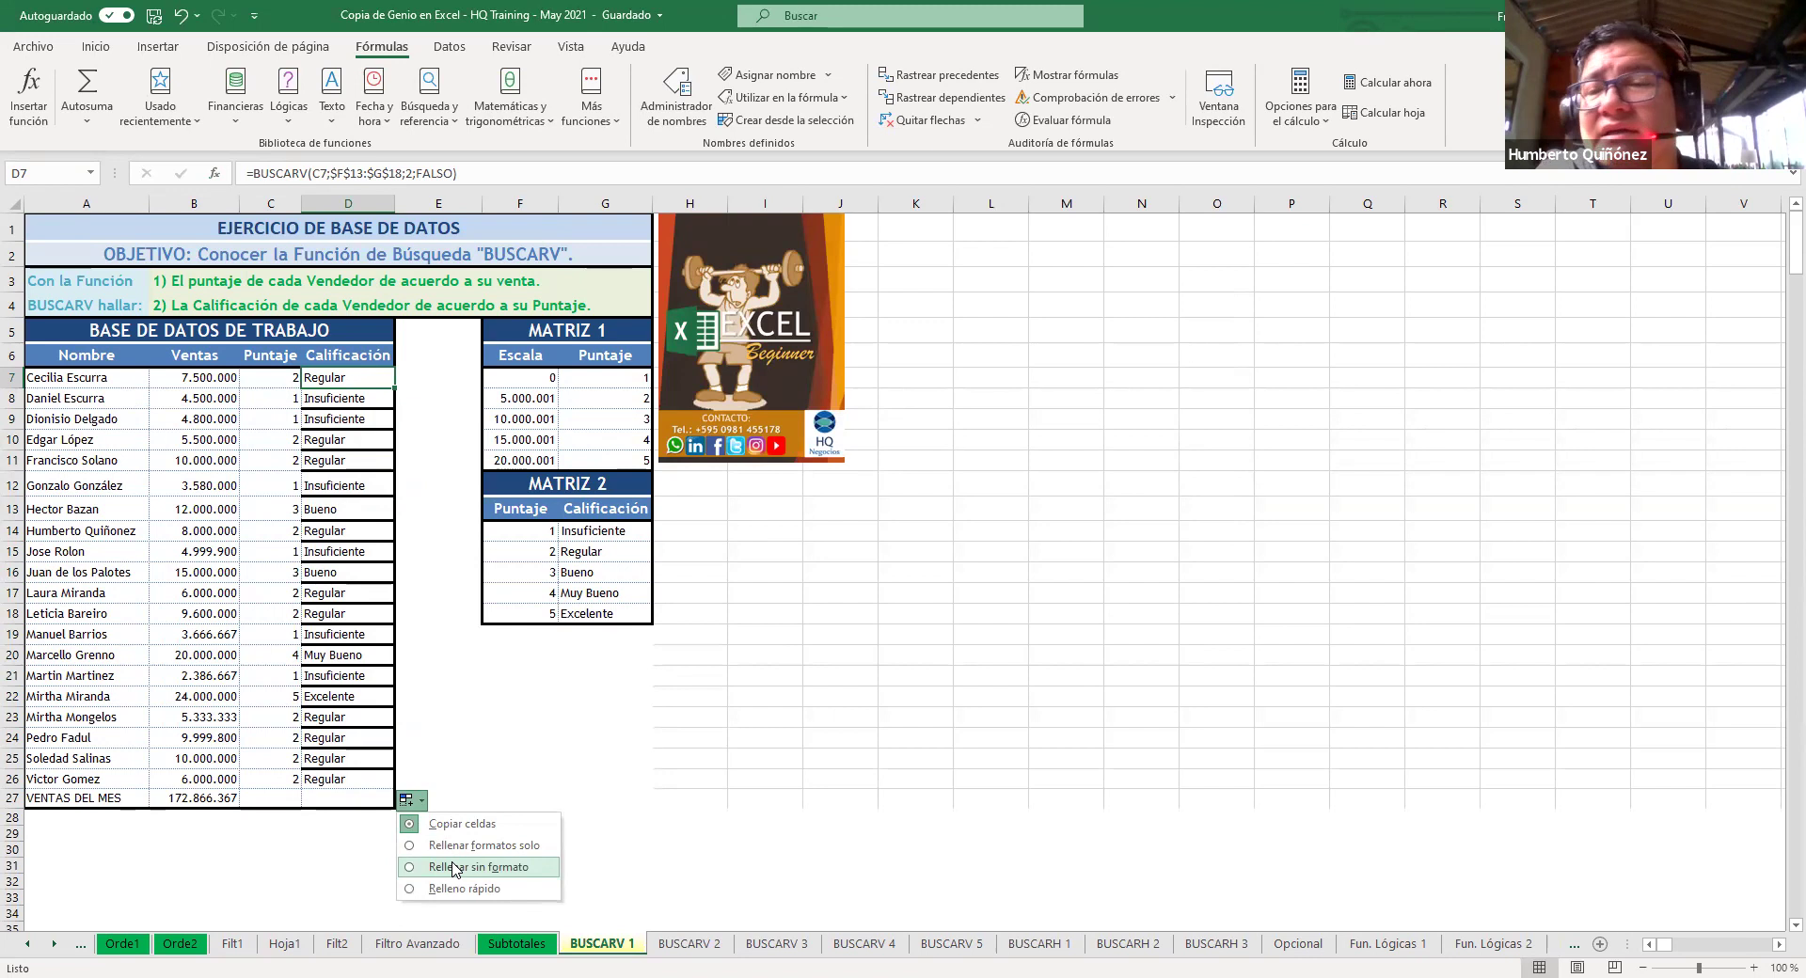
pyautogui.click(452, 868)
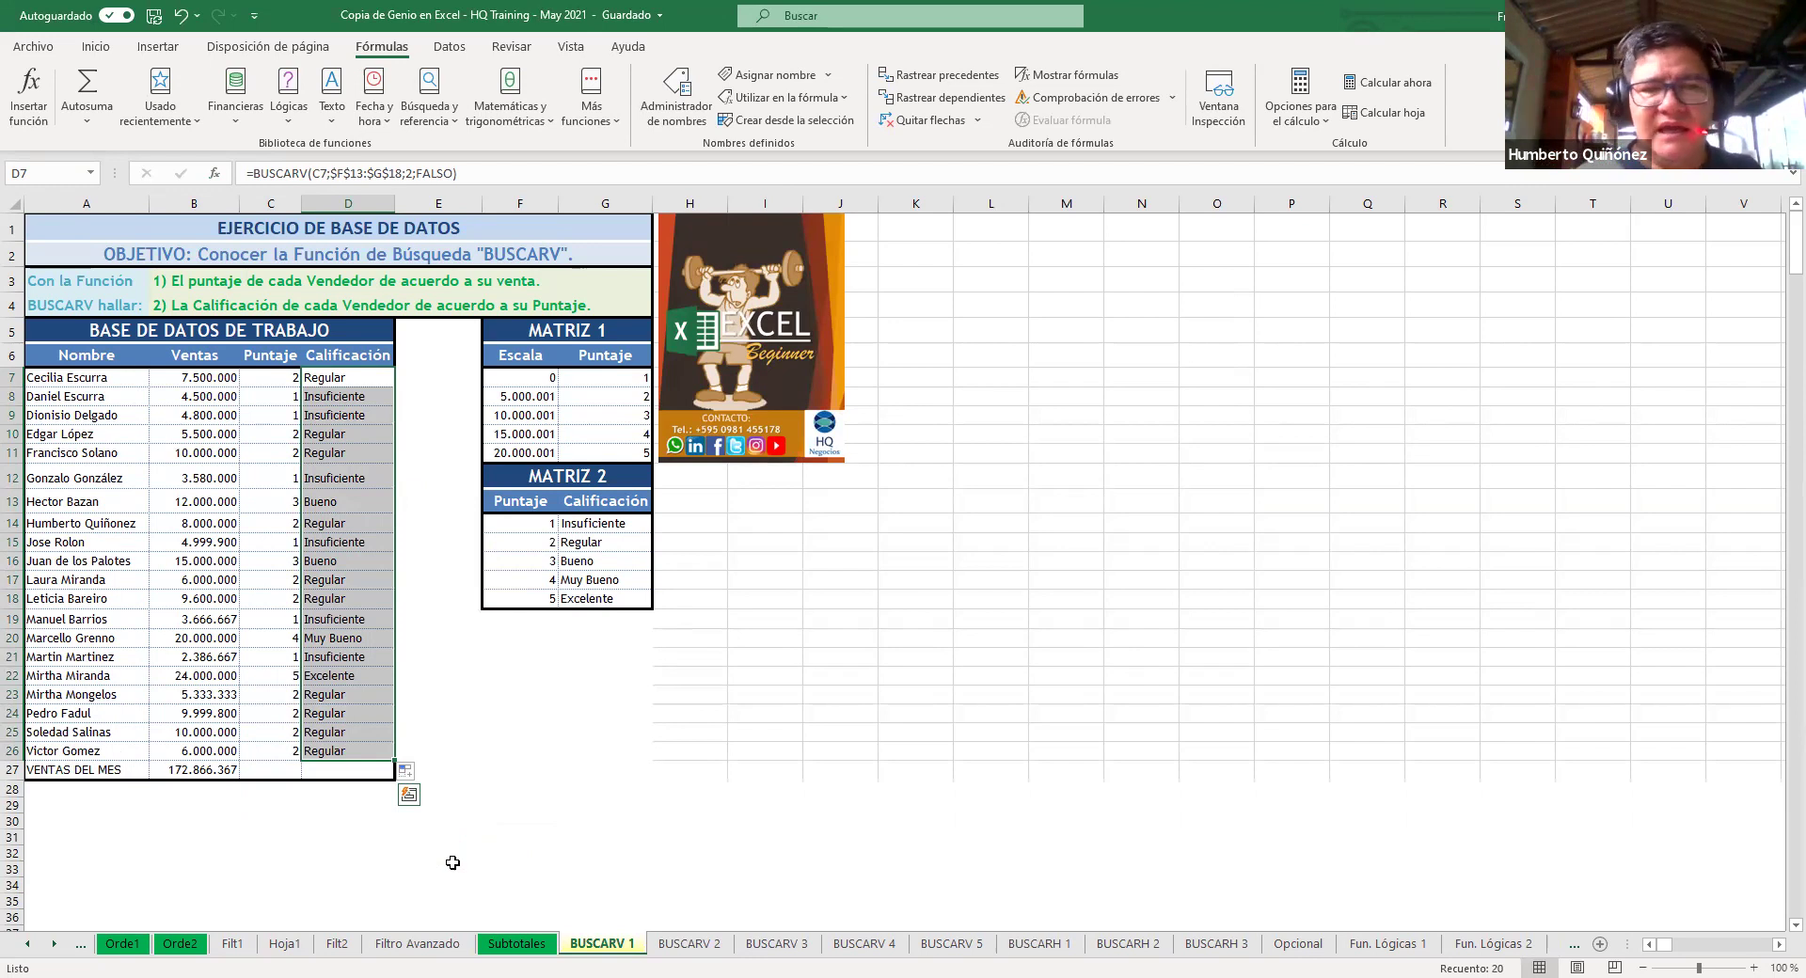
pyautogui.hotkey('shift', 'BackSpace')
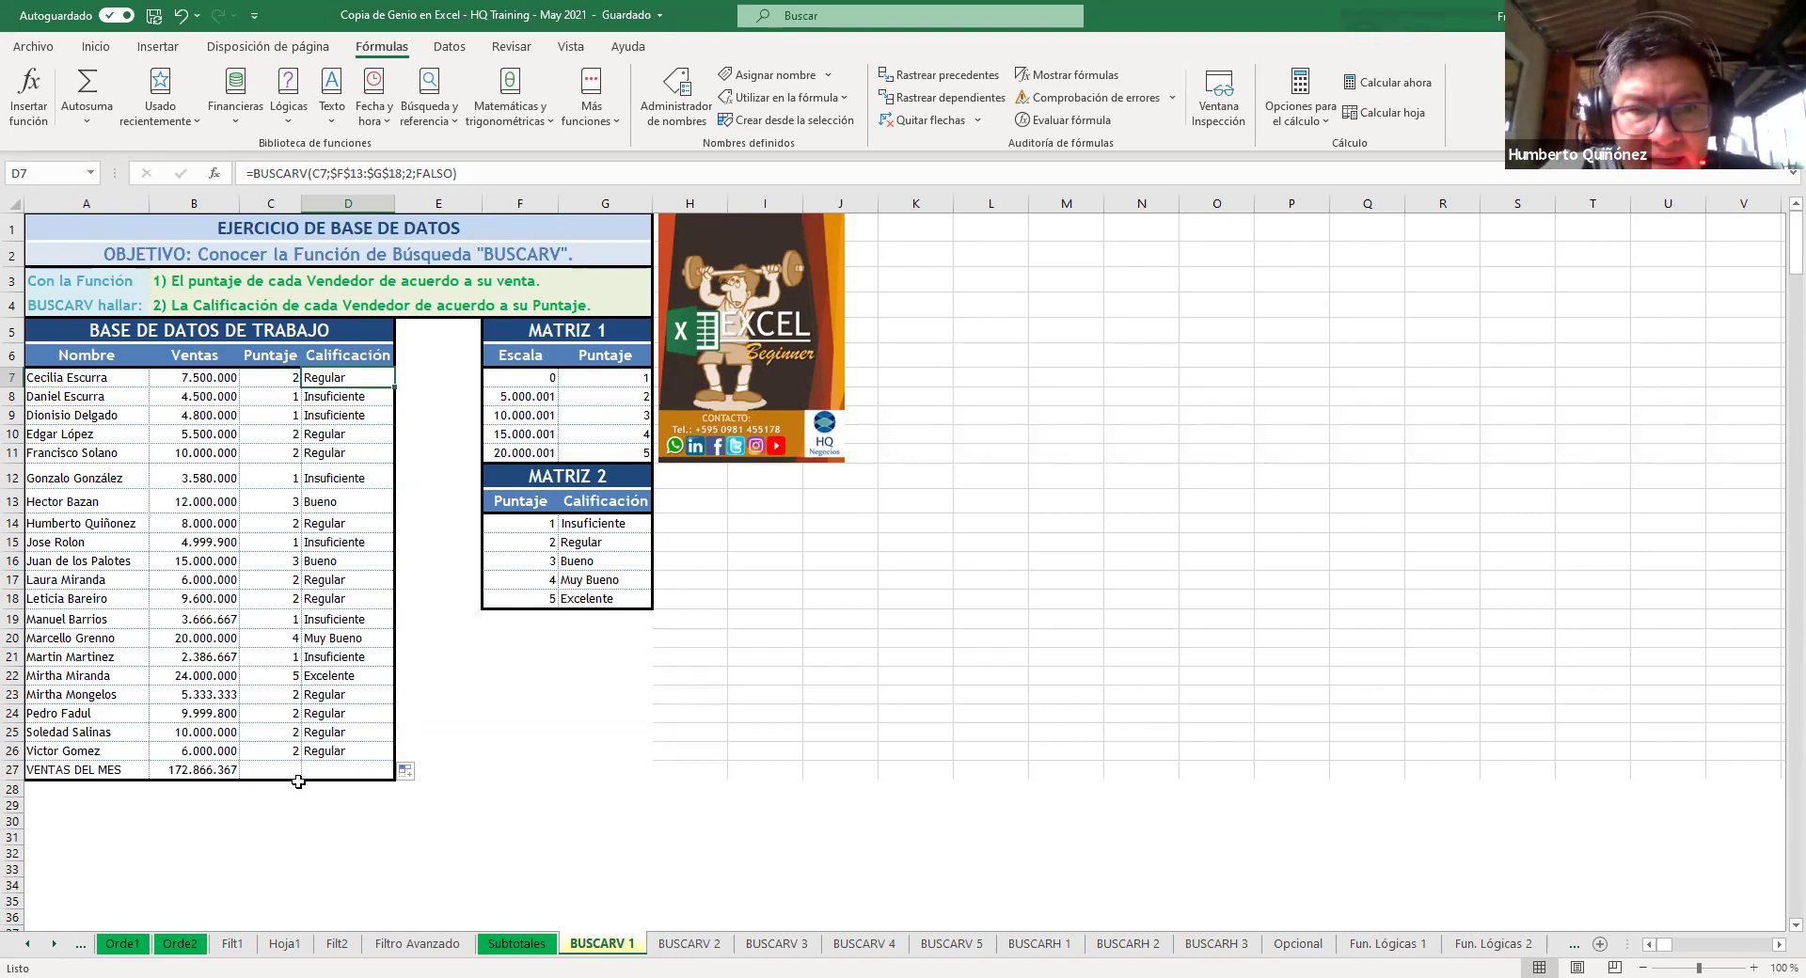
pyautogui.click(337, 752)
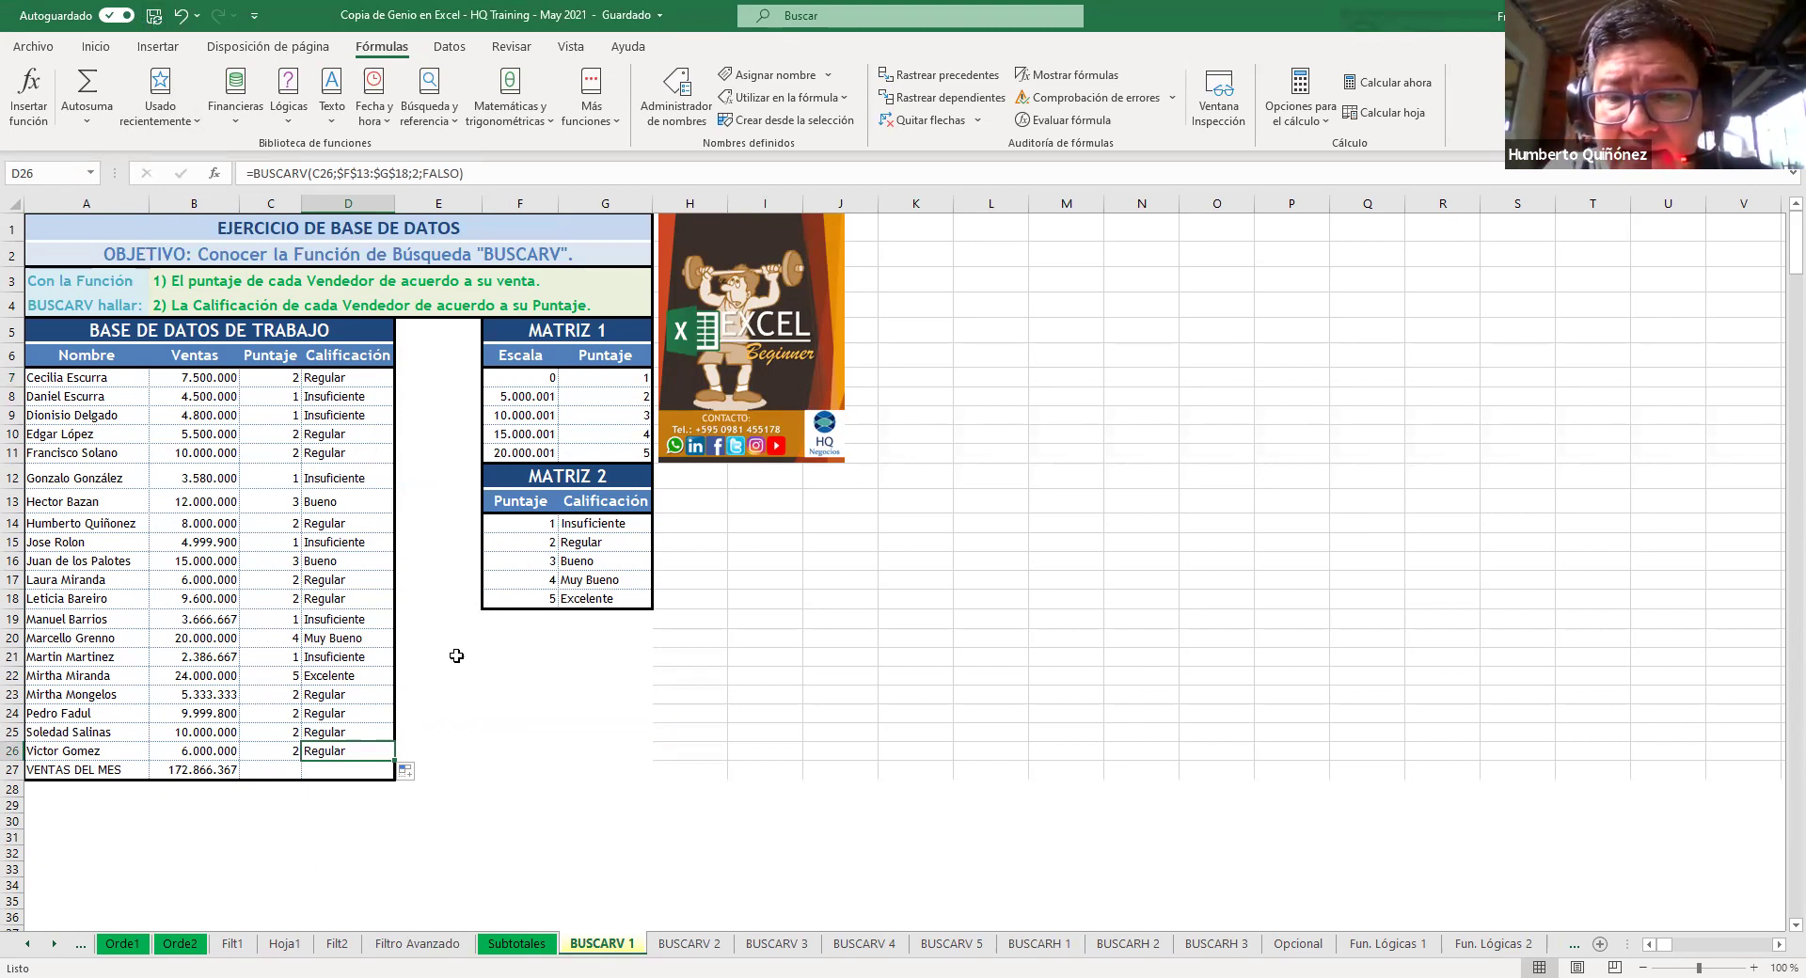
pyautogui.click(690, 943)
pyautogui.click(335, 506)
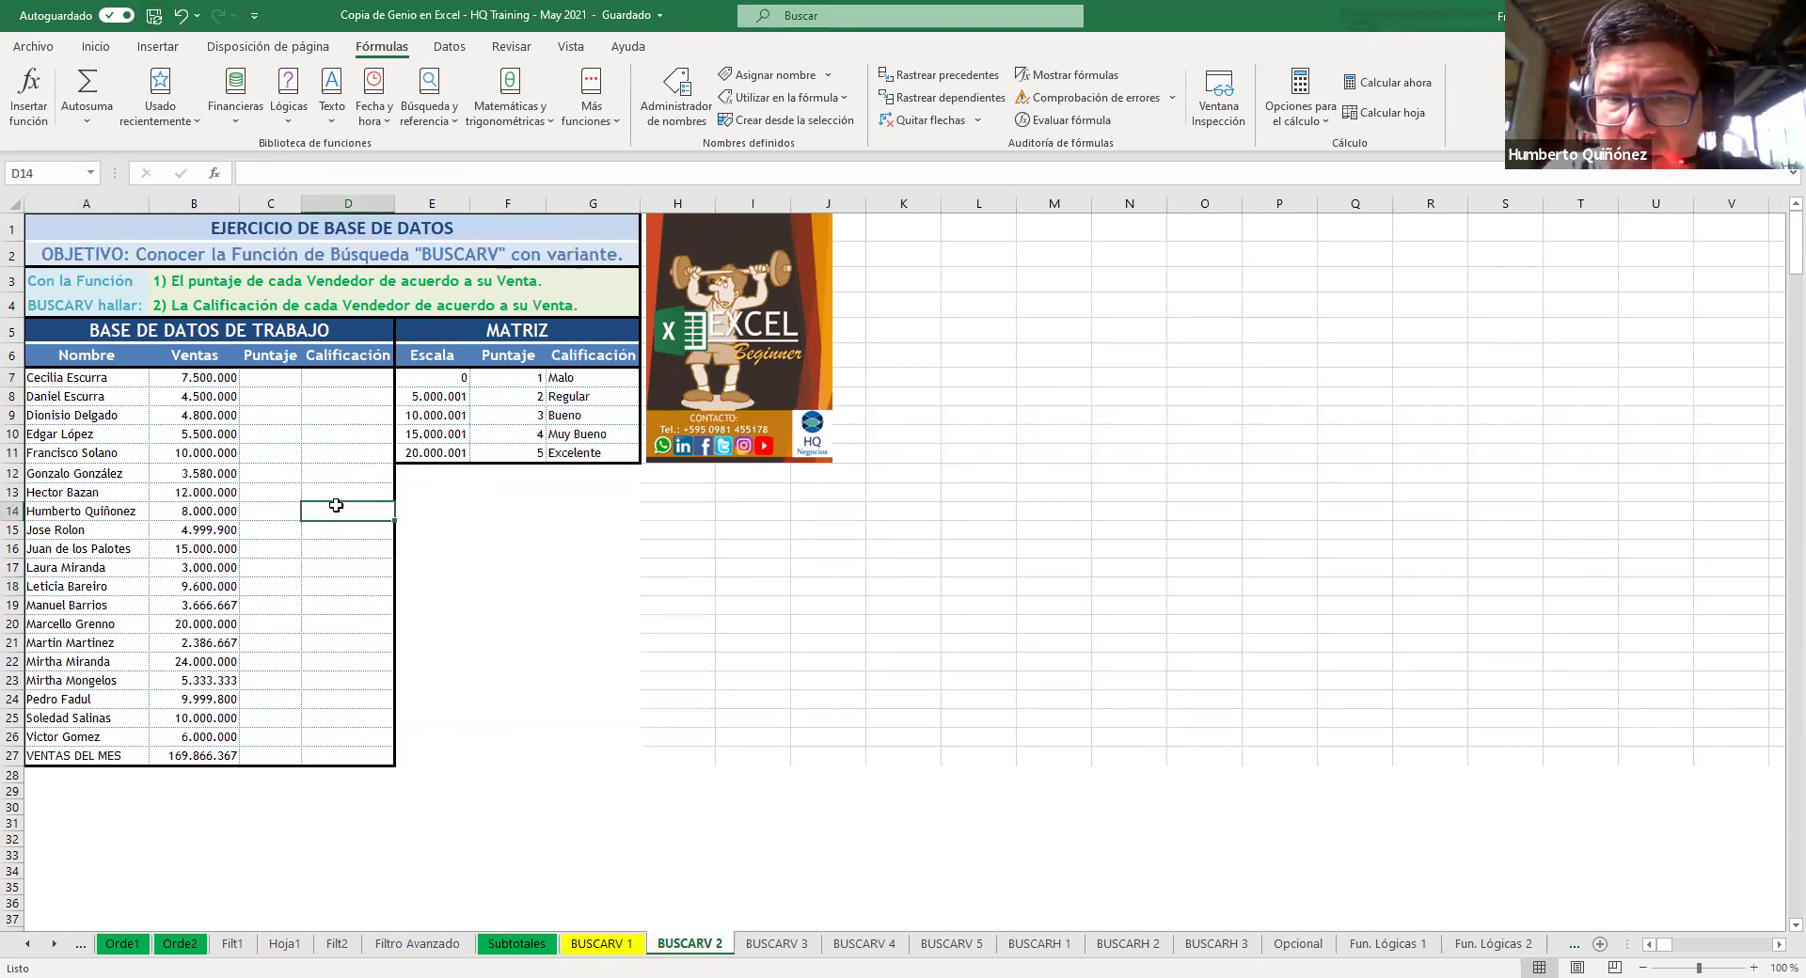
pyautogui.click(271, 380)
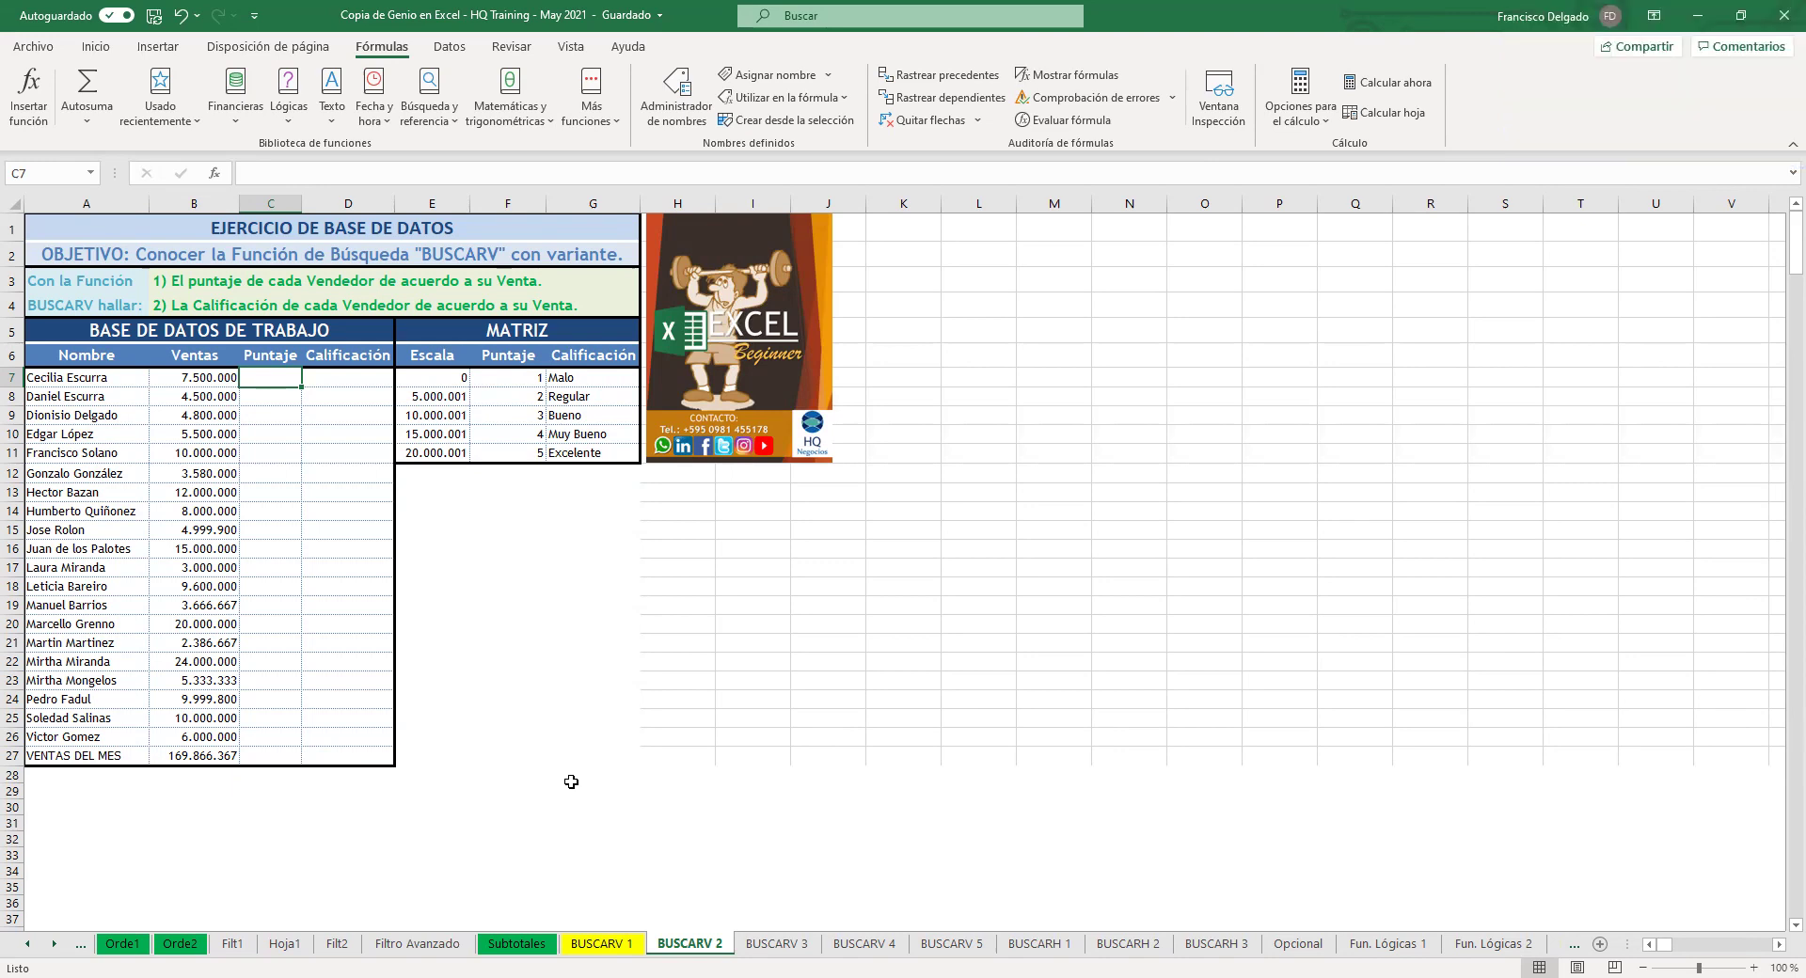
pyautogui.click(602, 944)
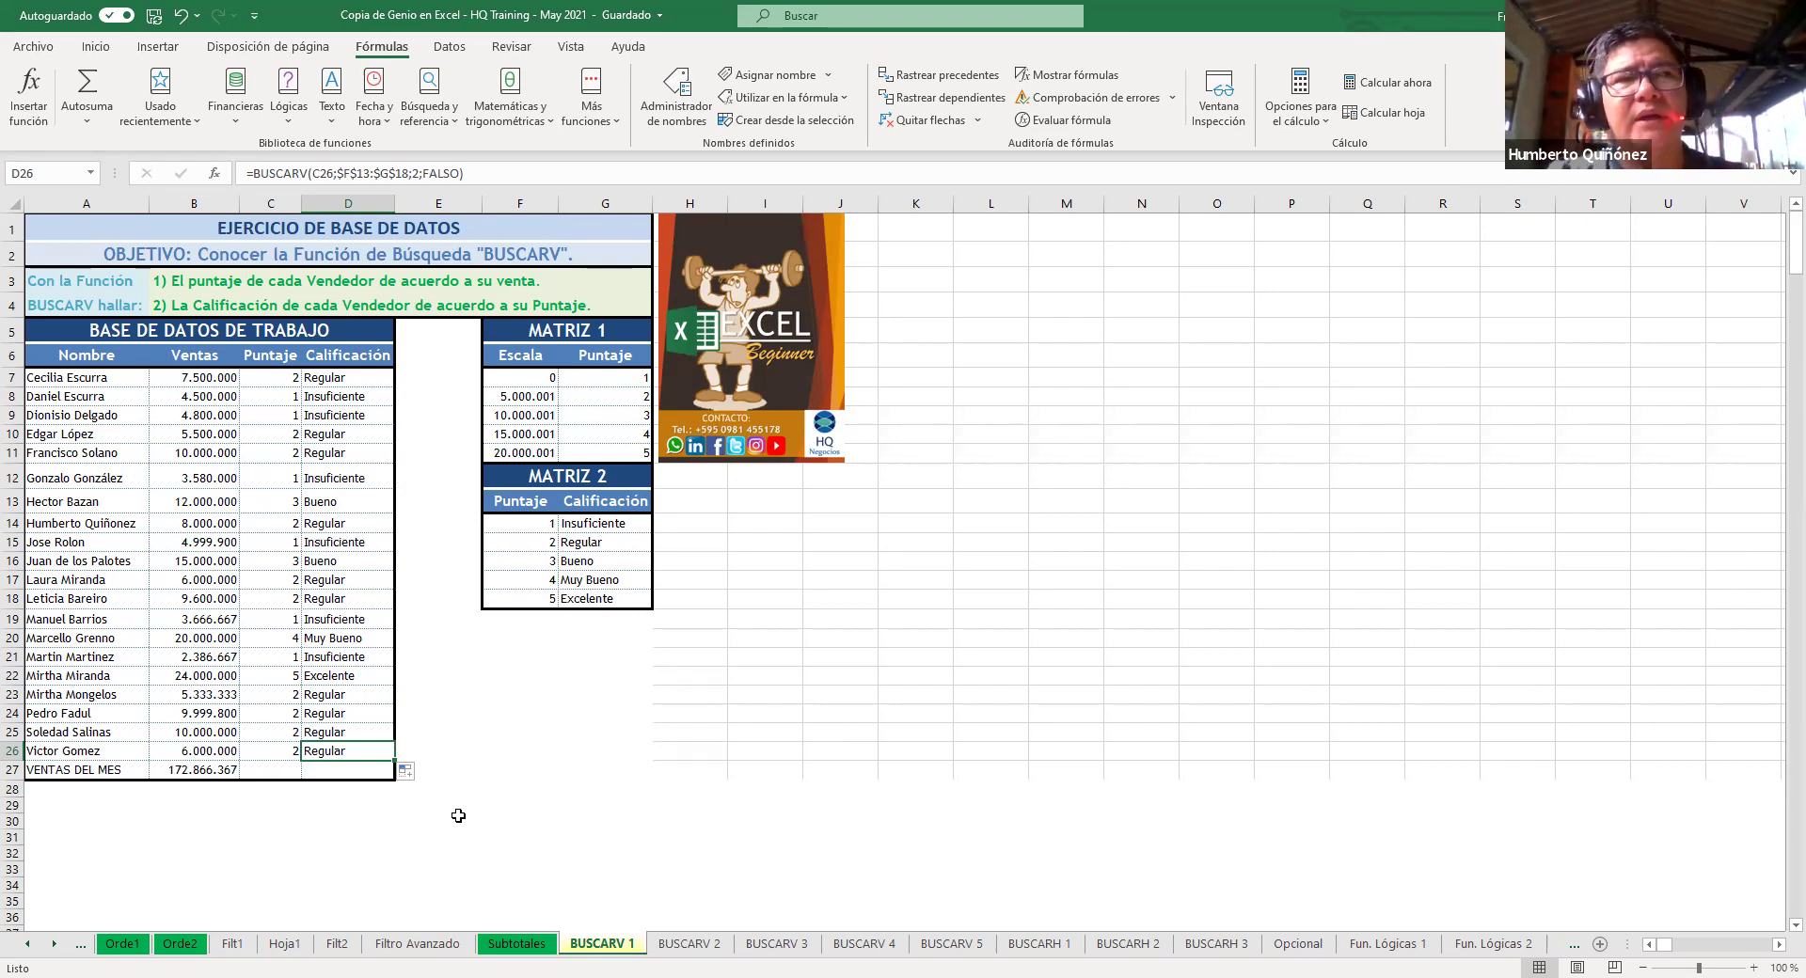
pyautogui.click(532, 380)
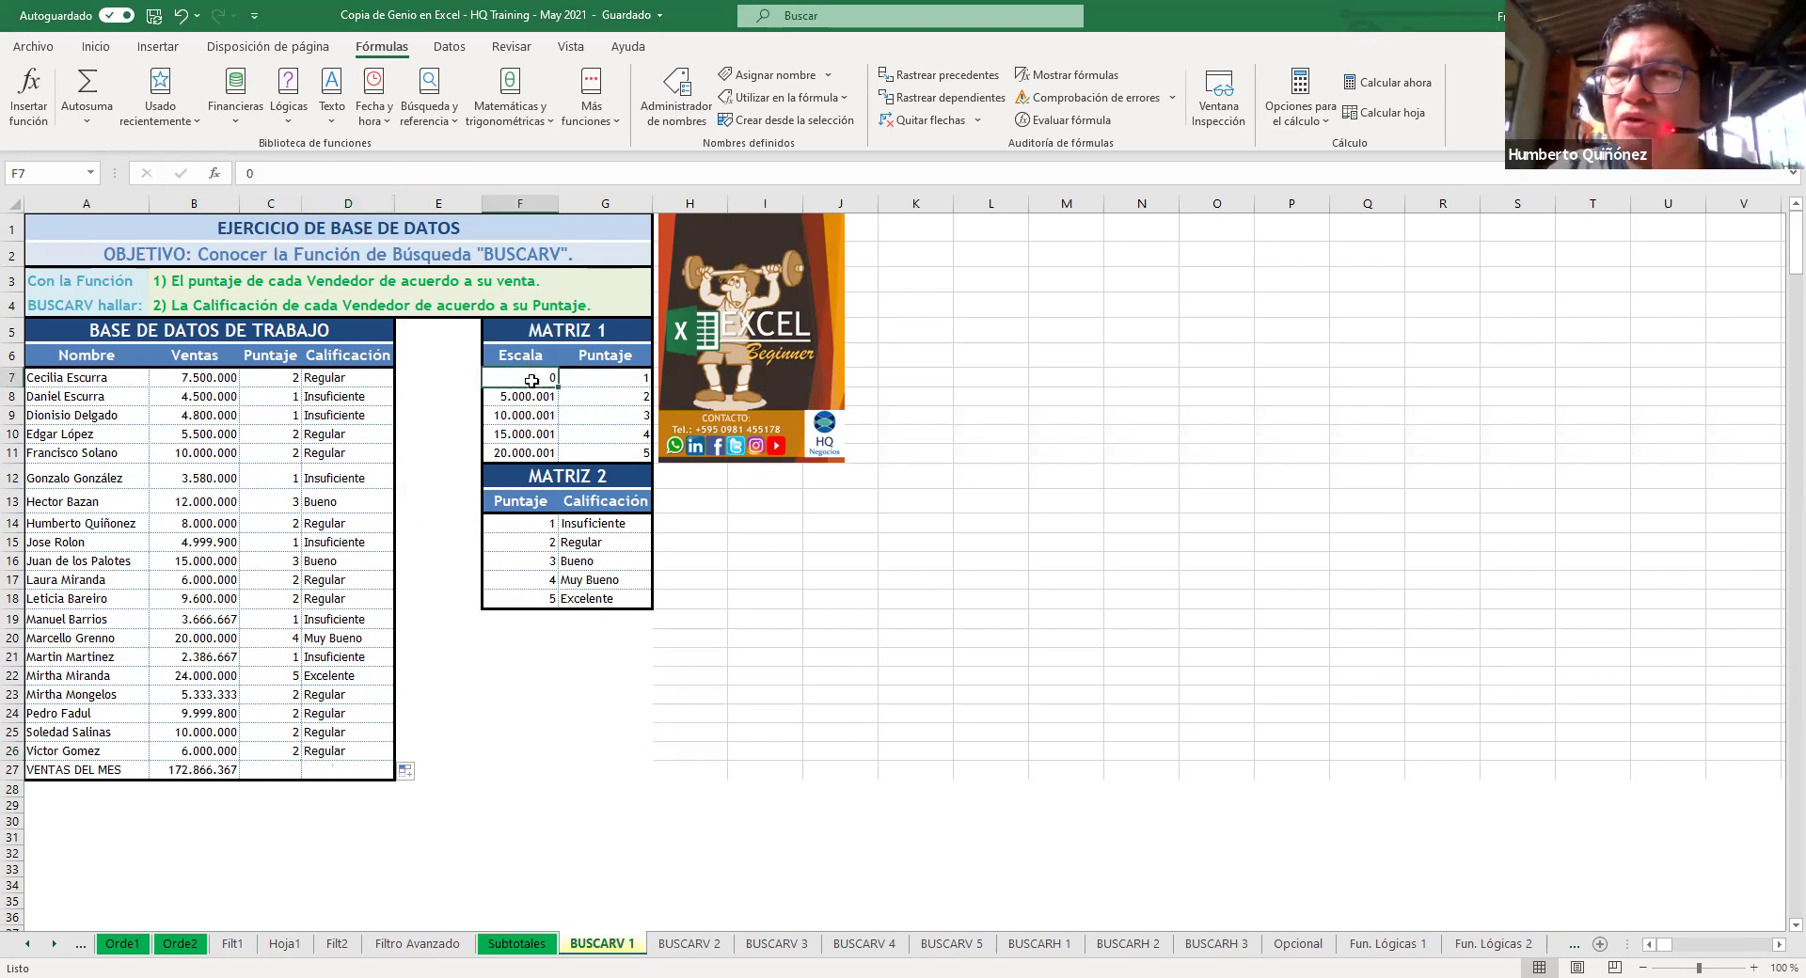
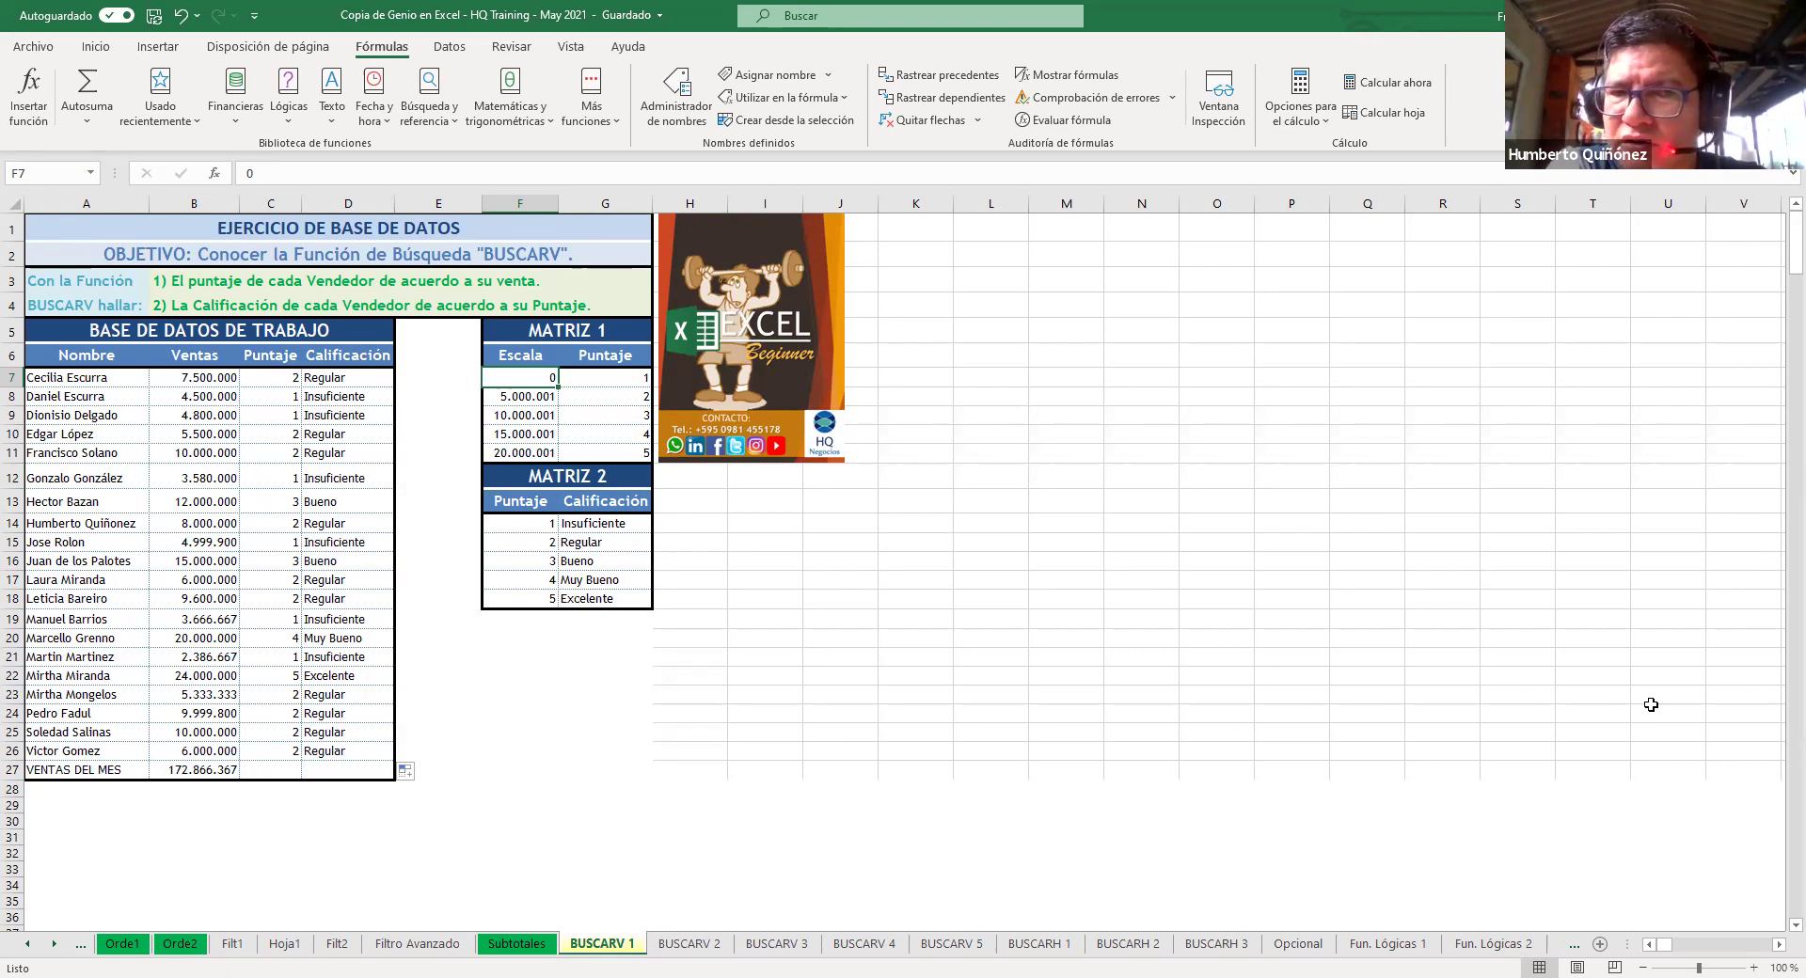
# Step: Change D7's BUSCARV range-lookup argument from FALSO to VERDADERO, keeping the Regular result
pyautogui.click(347, 382)
pyautogui.click(38, 90)
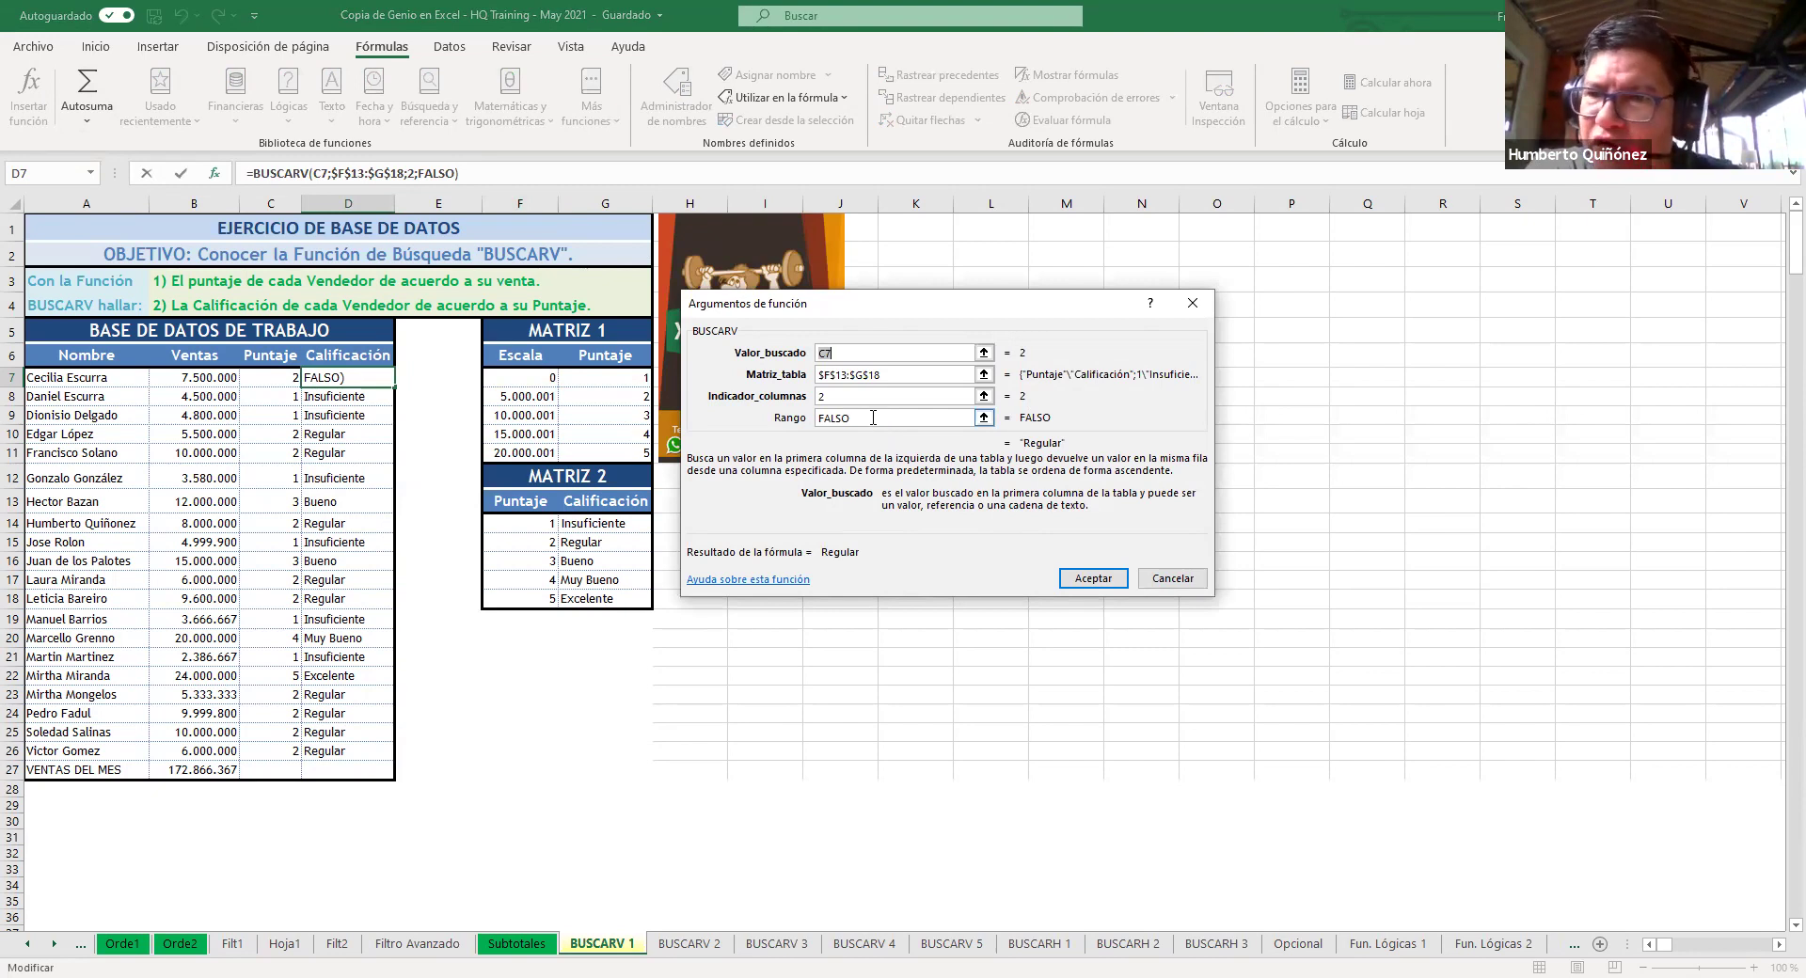
pyautogui.click(873, 418)
pyautogui.press('BackSpace')
pyautogui.press('BackSpace')
pyautogui.press('BackSpace')
pyautogui.write('verdader')
pyautogui.write('o')
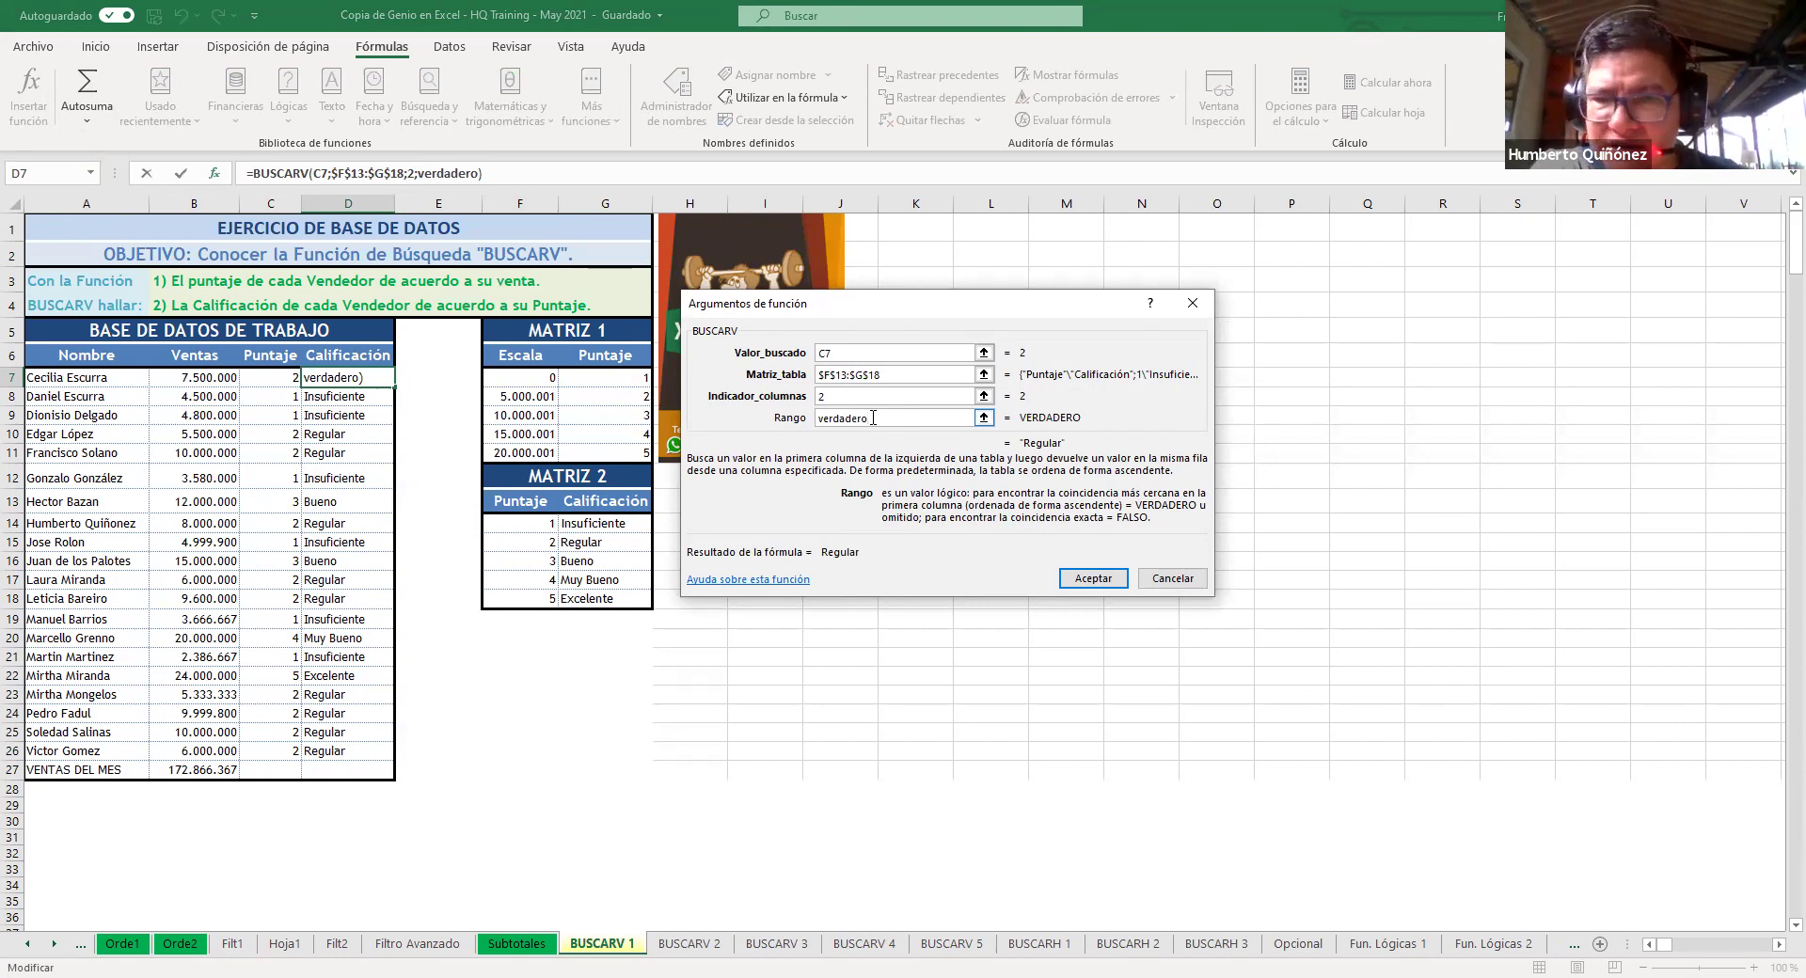
pyautogui.click(1089, 578)
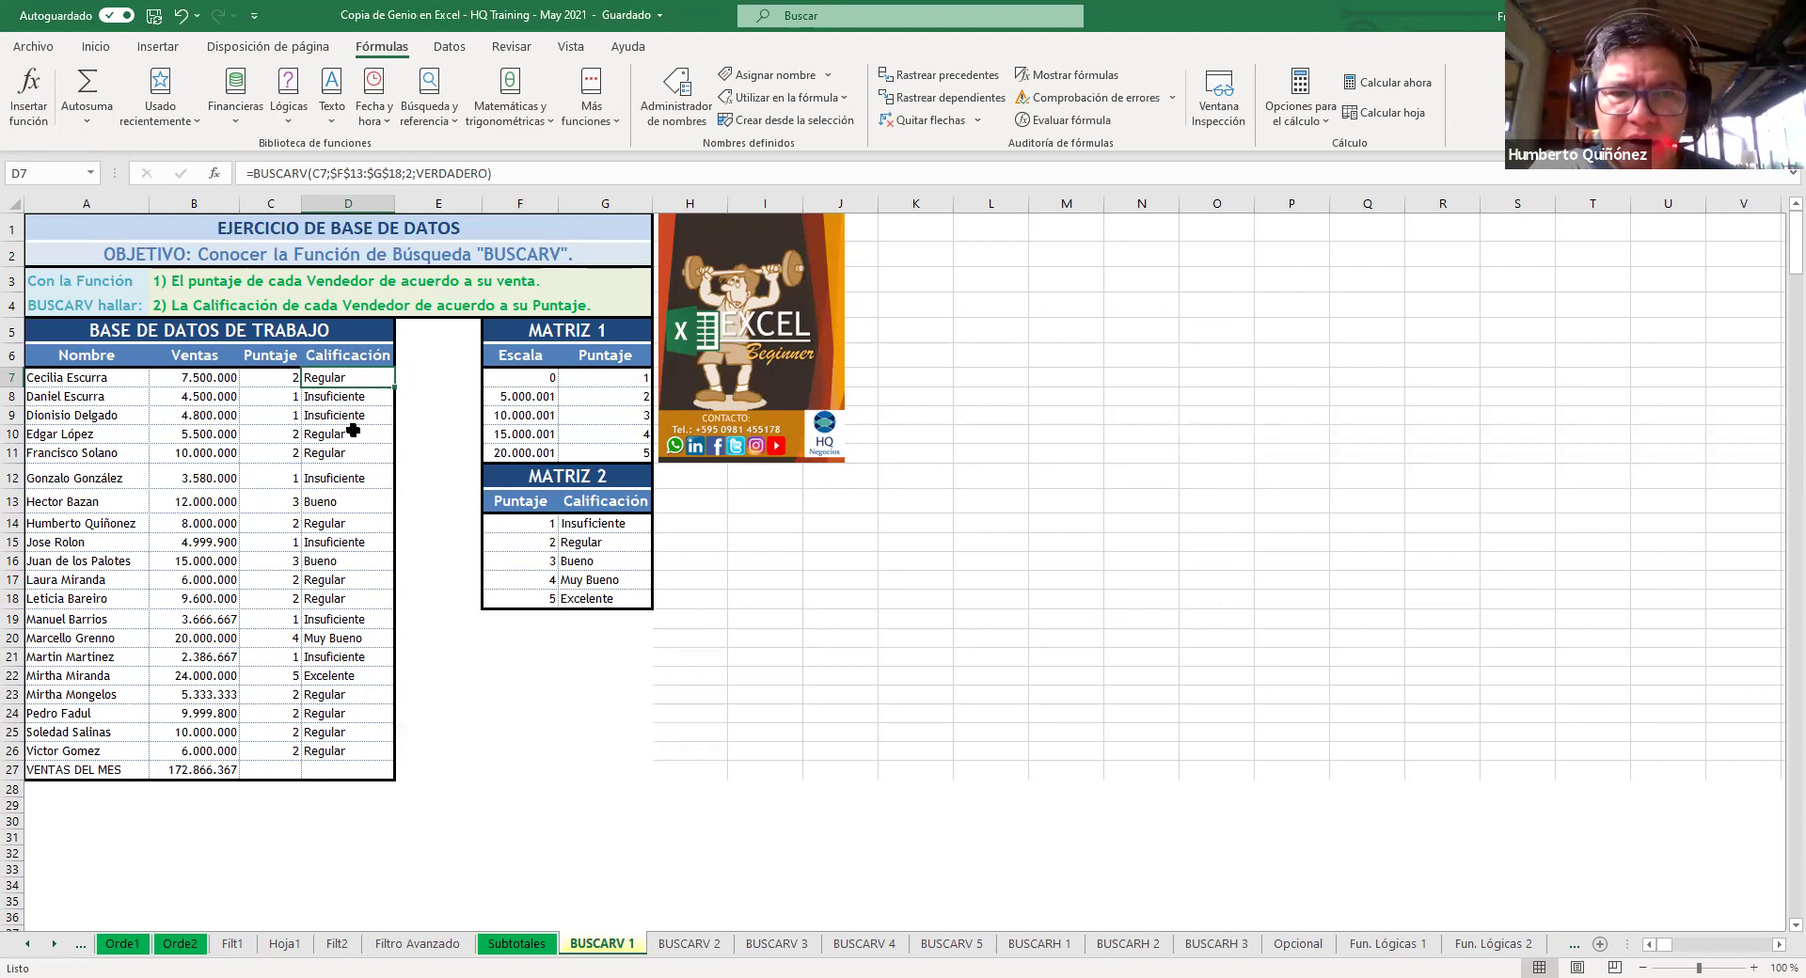
# Step: Fill D7's rating formula down to D26 and check the formulas in D8 and D7
pyautogui.doubleClick(397, 387)
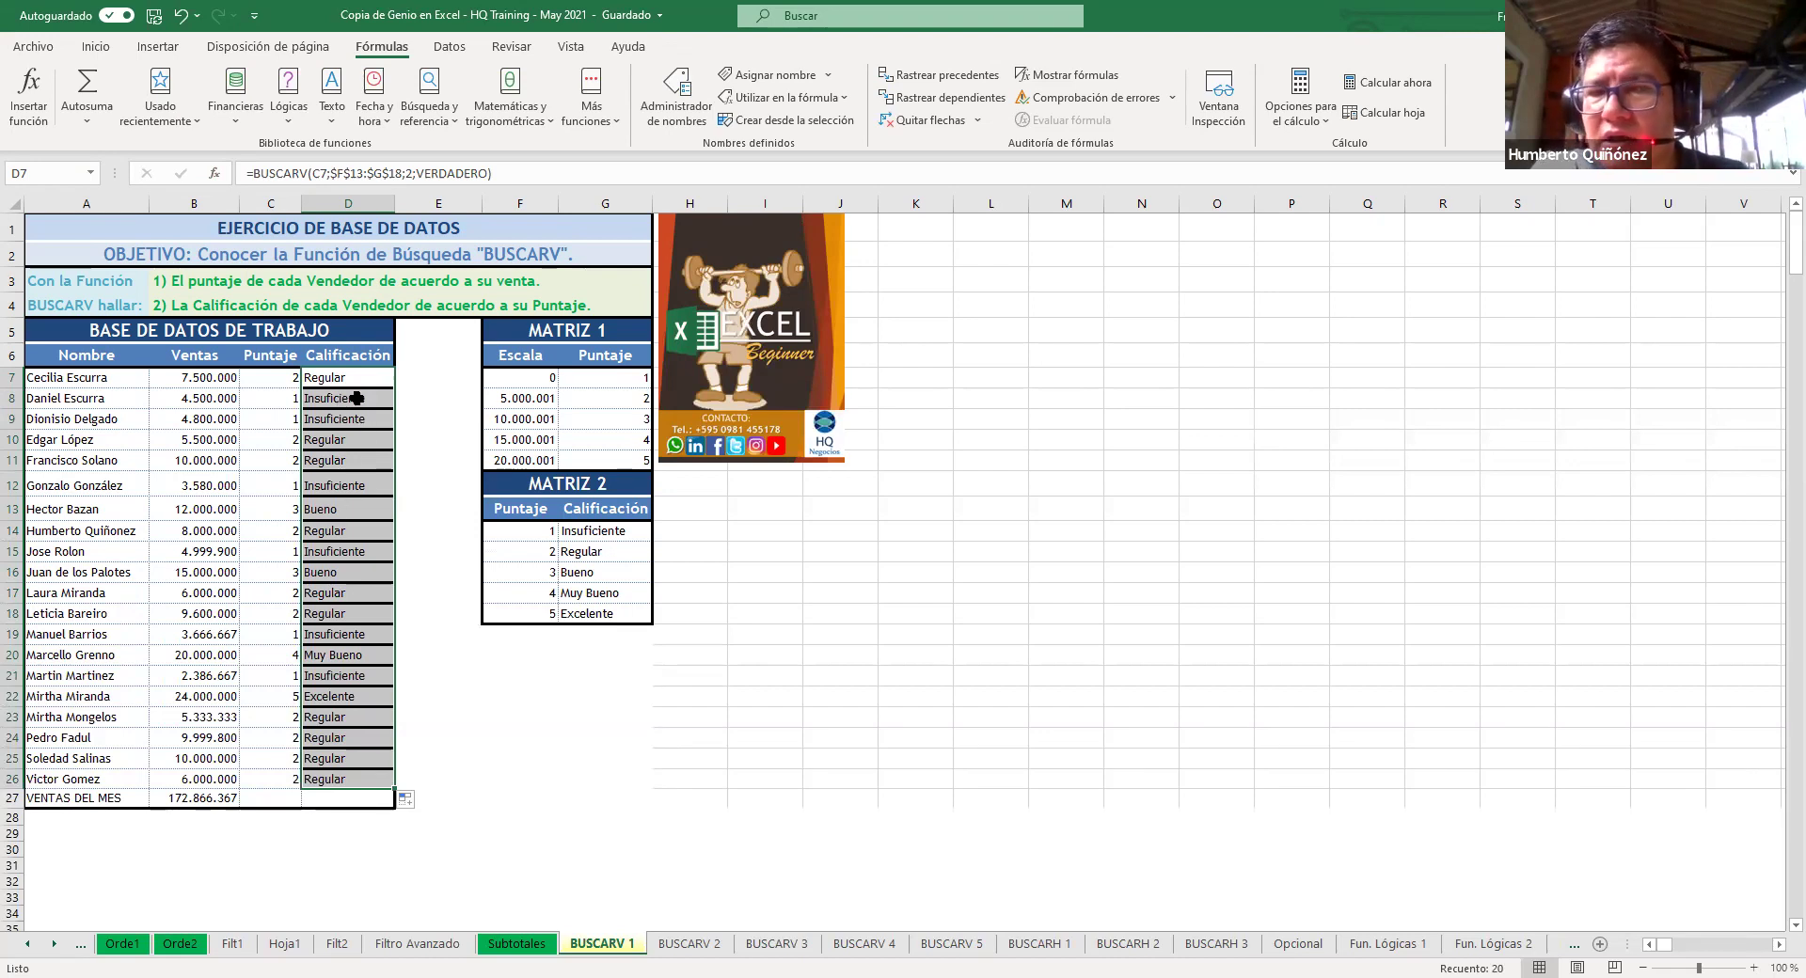
pyautogui.click(356, 398)
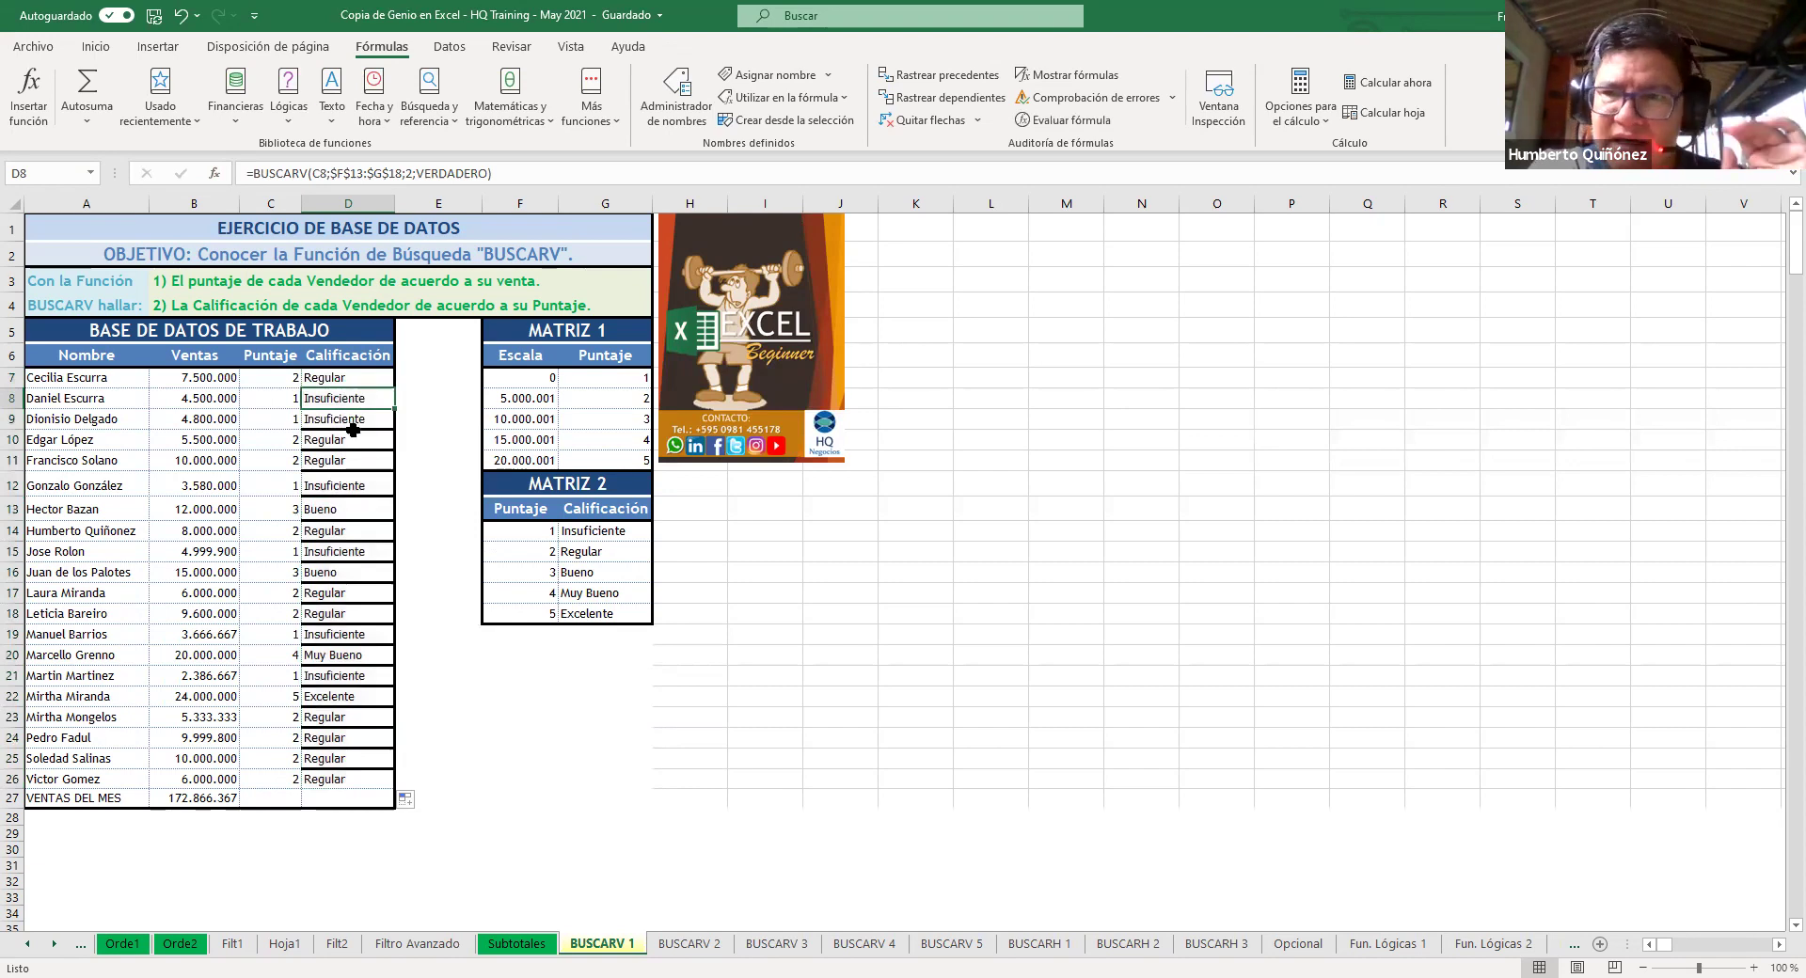
pyautogui.moveTo(349, 421); pyautogui.dragTo(353, 399)
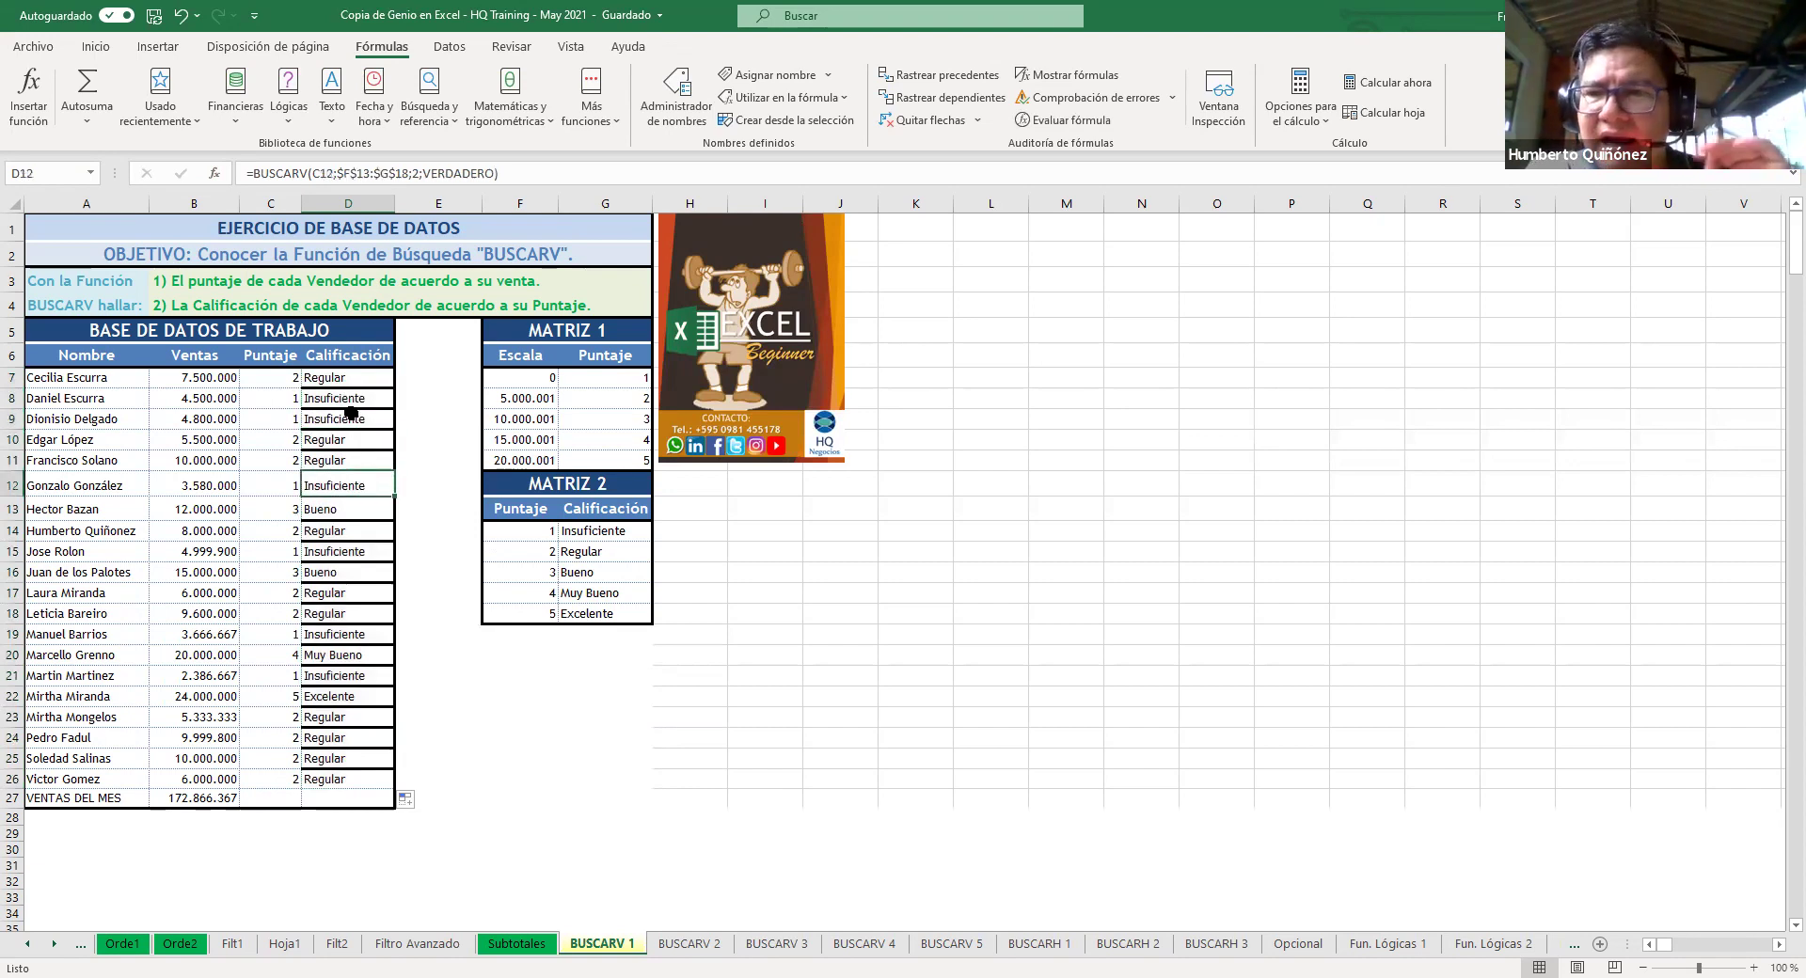
pyautogui.click(352, 376)
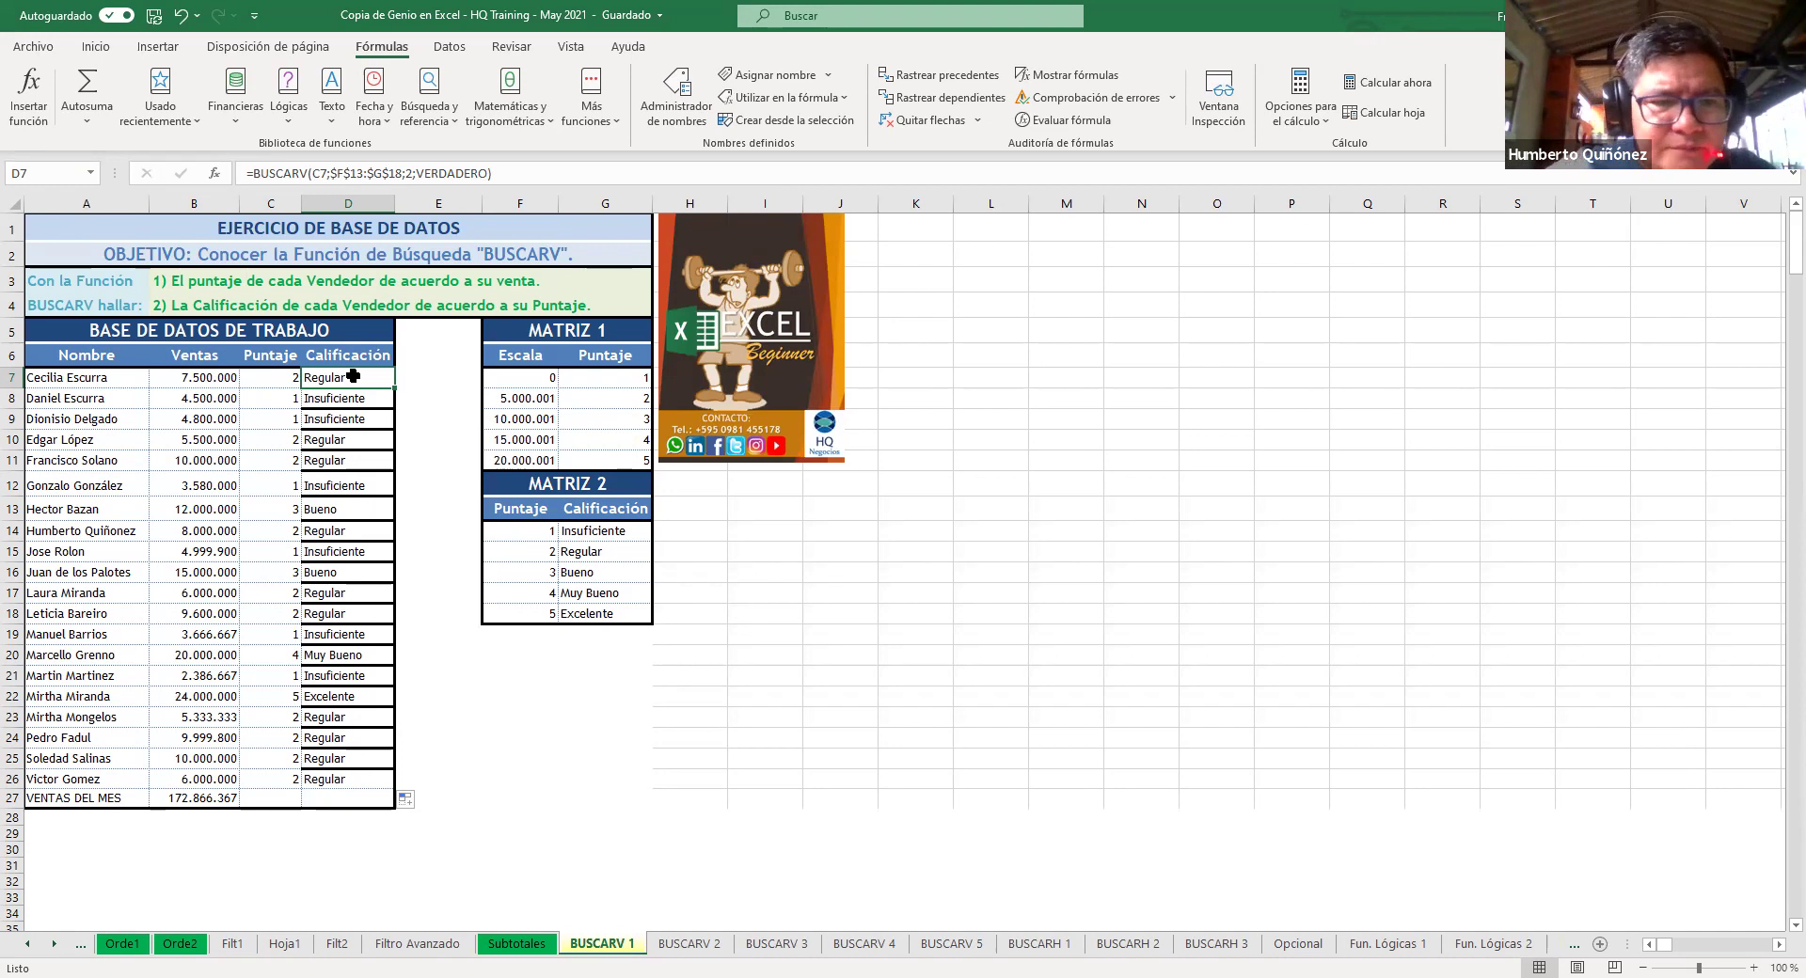
# Step: Undo the last change on the BUSCARV 1 sheet with Ctrl+Z
pyautogui.hotkey('ctrl', 'z')
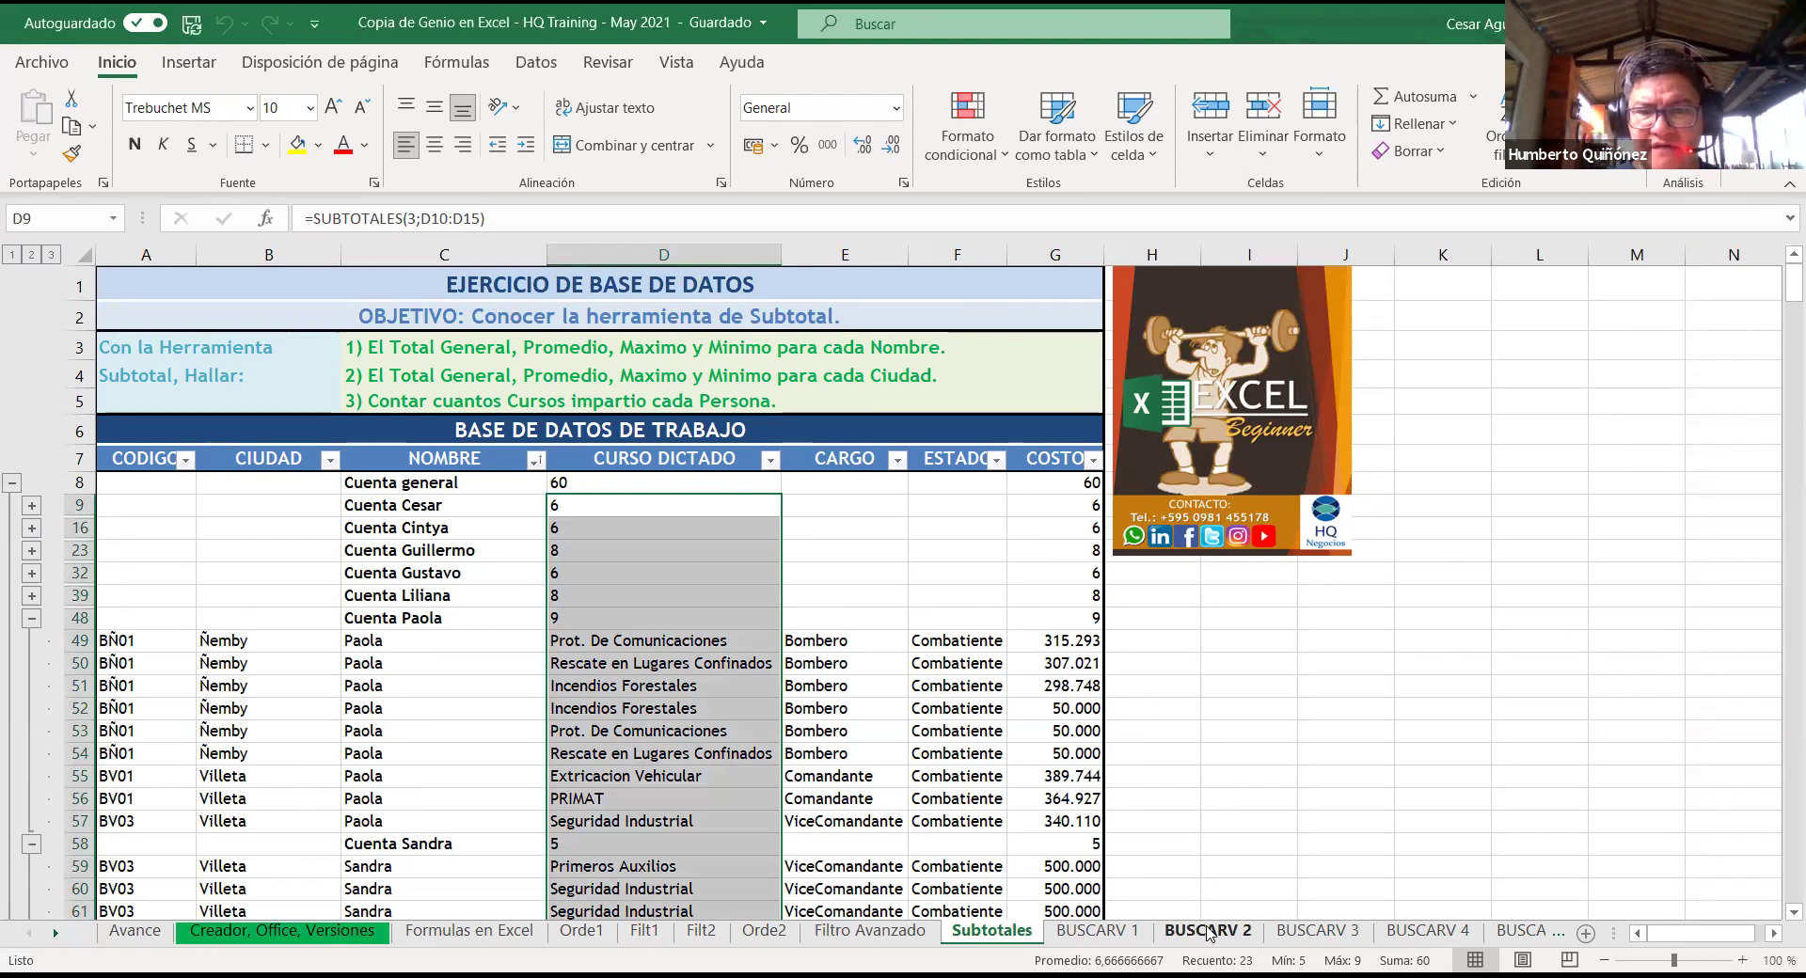
# Step: Switch to the BUSCARV 2 sheet with its empty Puntaje and Calificación columns
pyautogui.click(1208, 933)
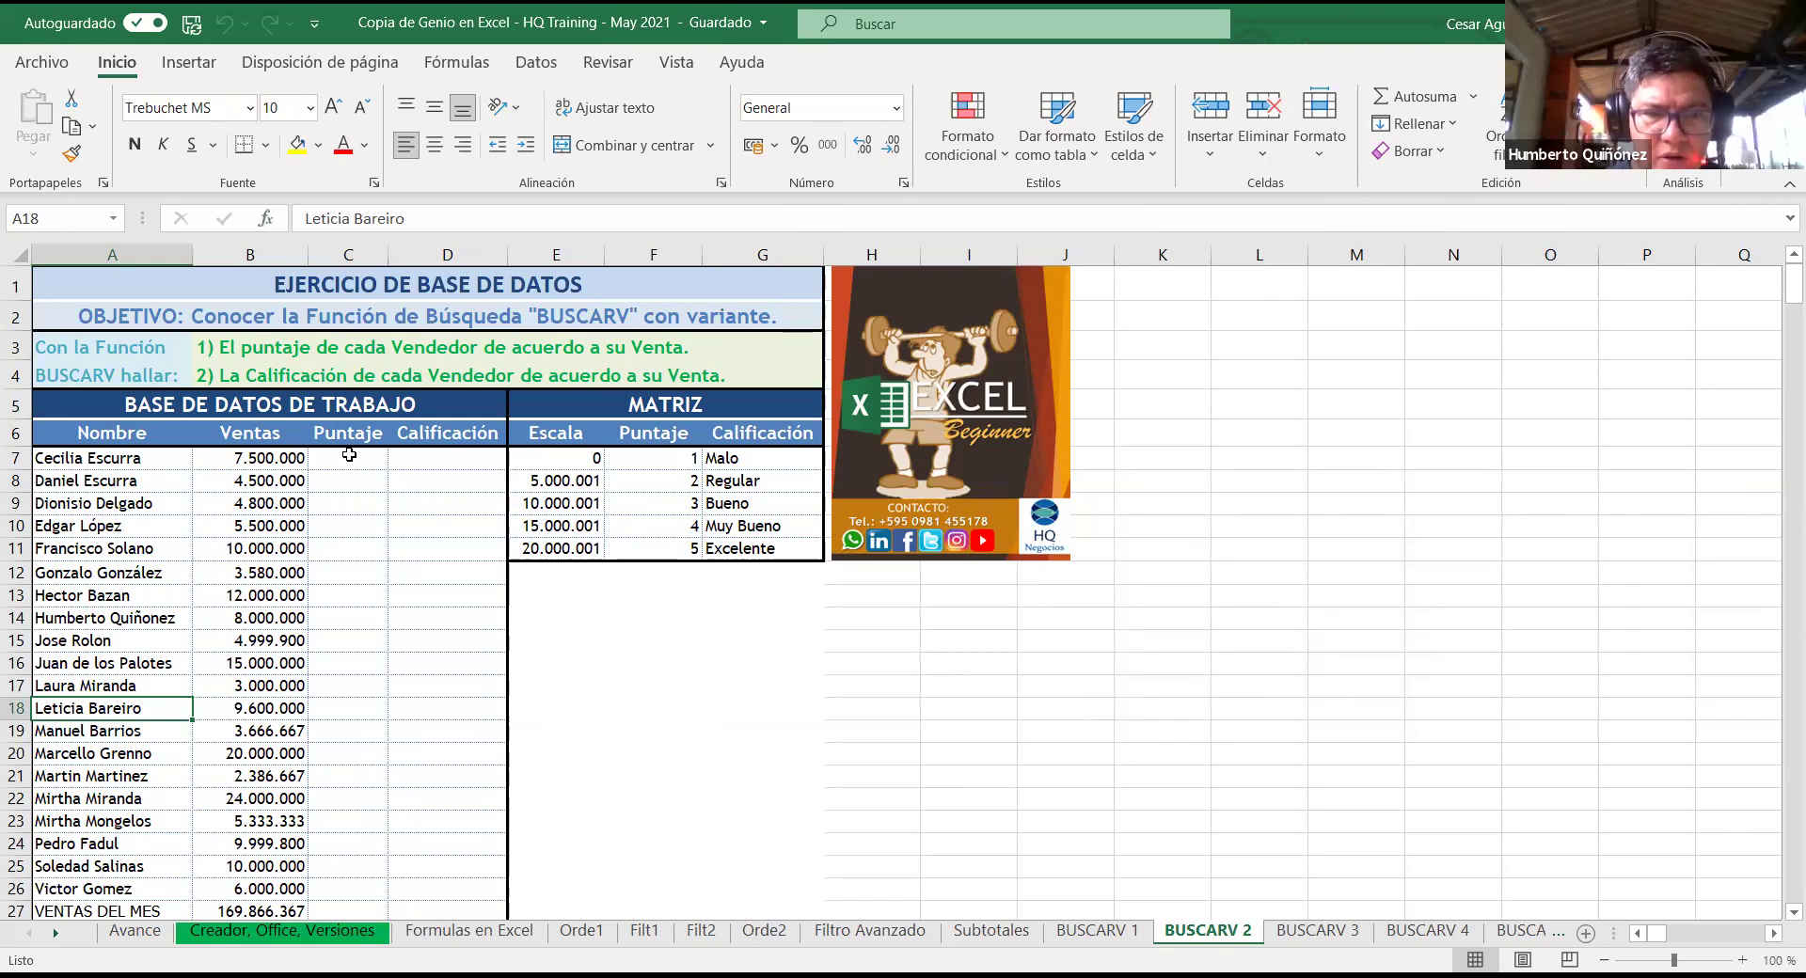
# Step: Select C7 and open the Búsqueda y referencia function list on the Fórmulas tab
pyautogui.click(349, 456)
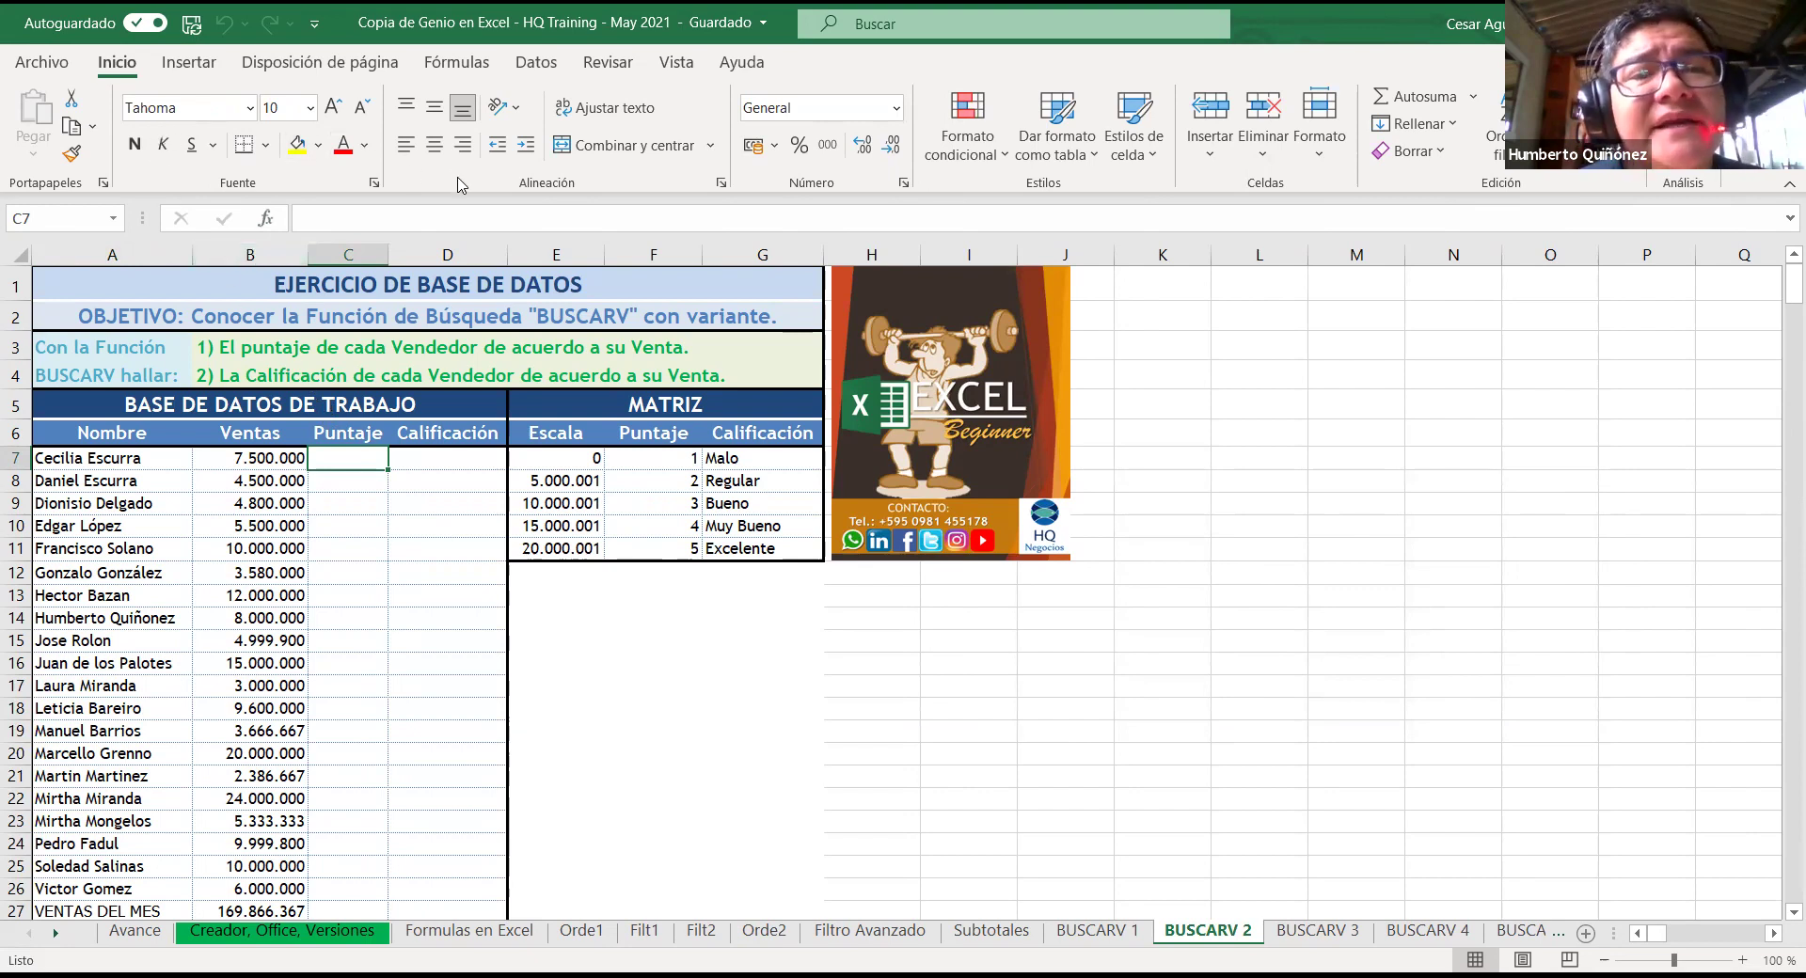
pyautogui.click(459, 60)
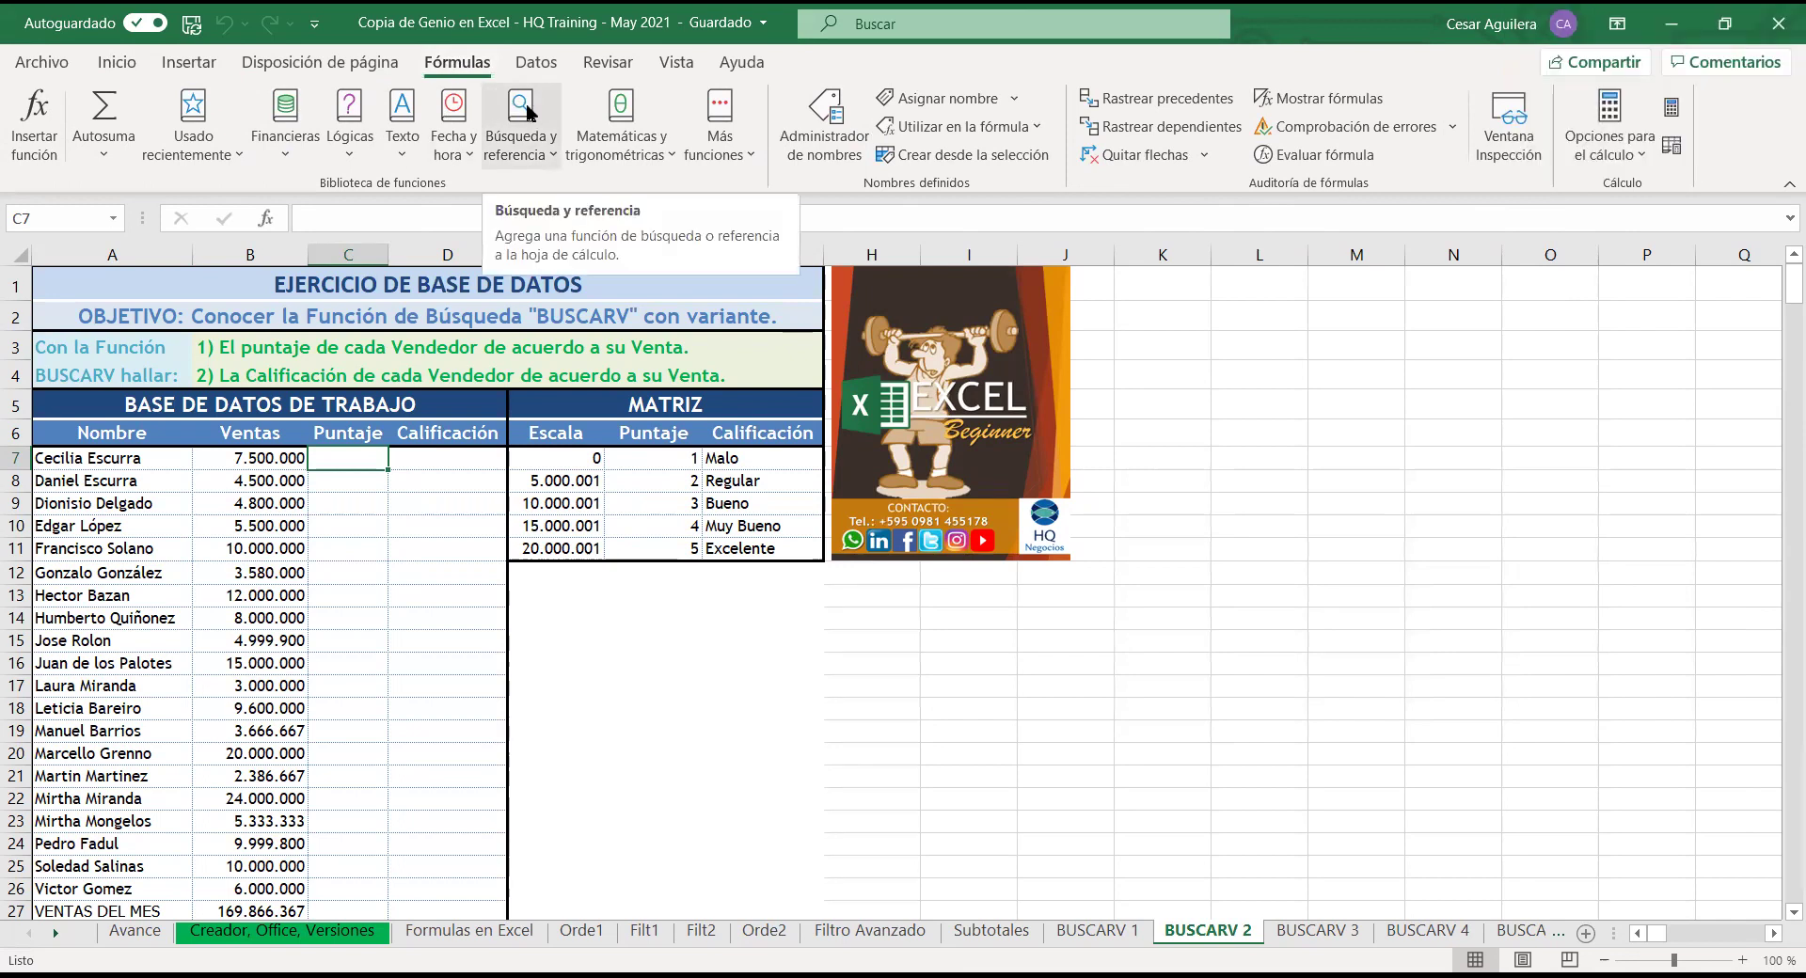
pyautogui.click(533, 113)
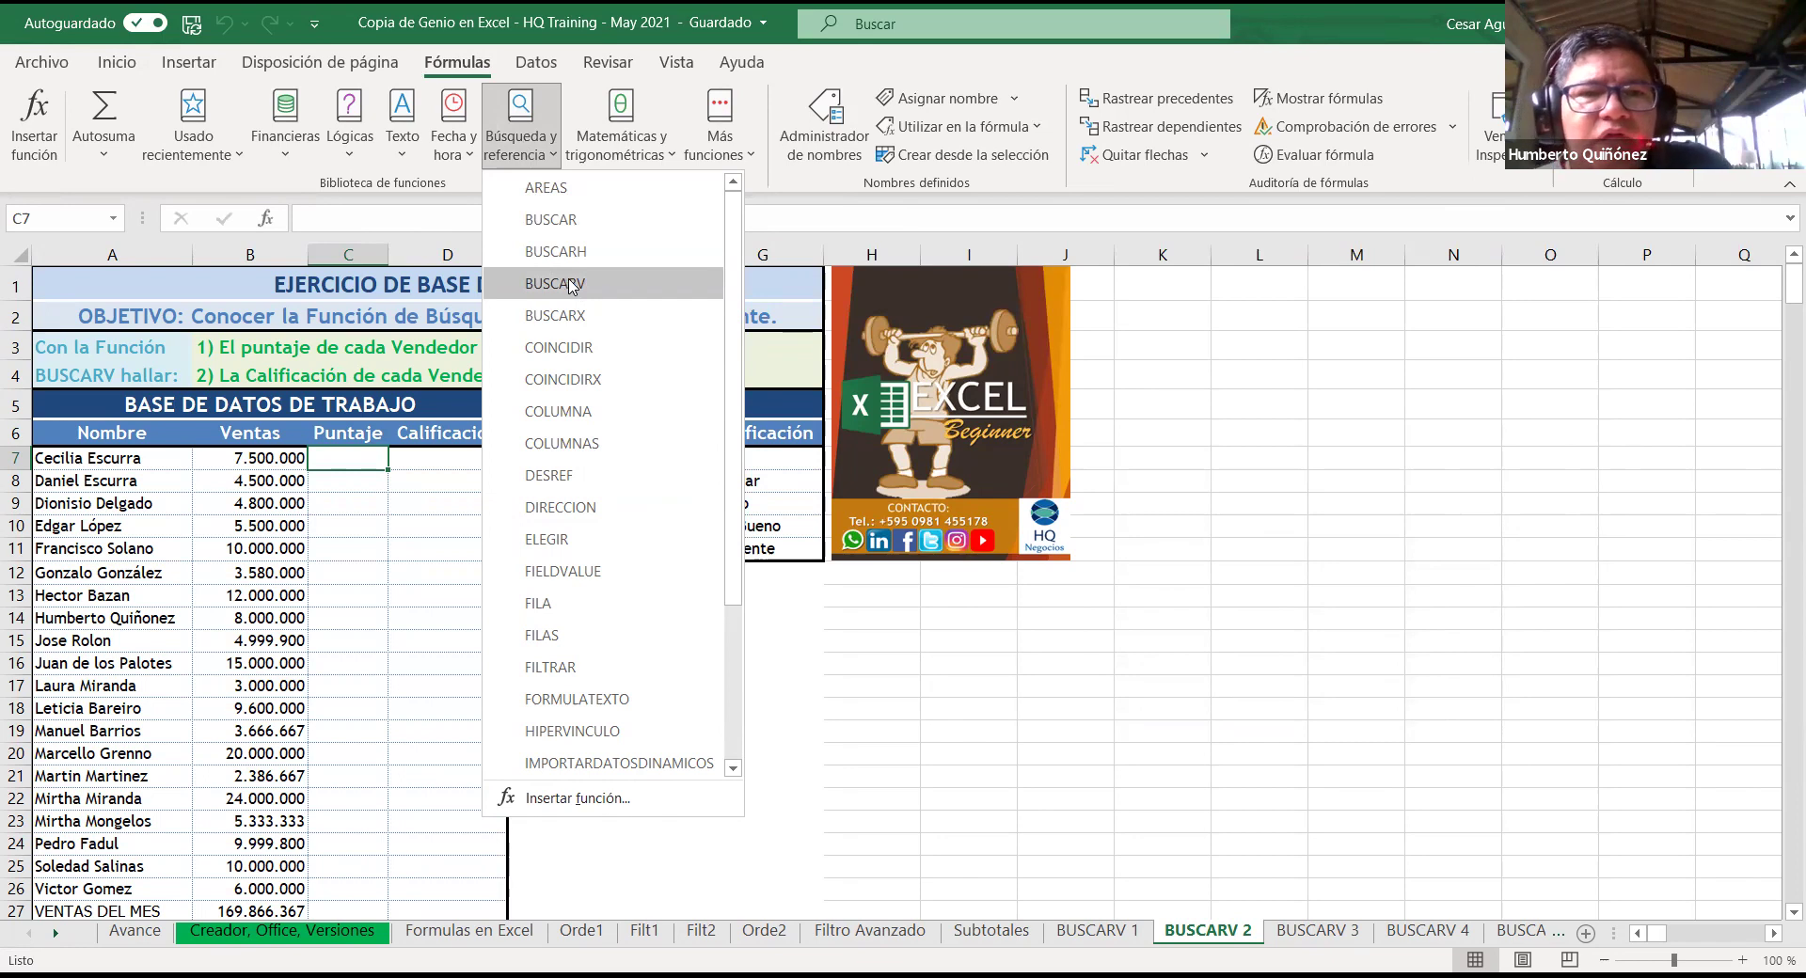
# Step: Insert BUSCARV into C7 and move its arguments dialog clear of the MATRIZ table
pyautogui.click(571, 286)
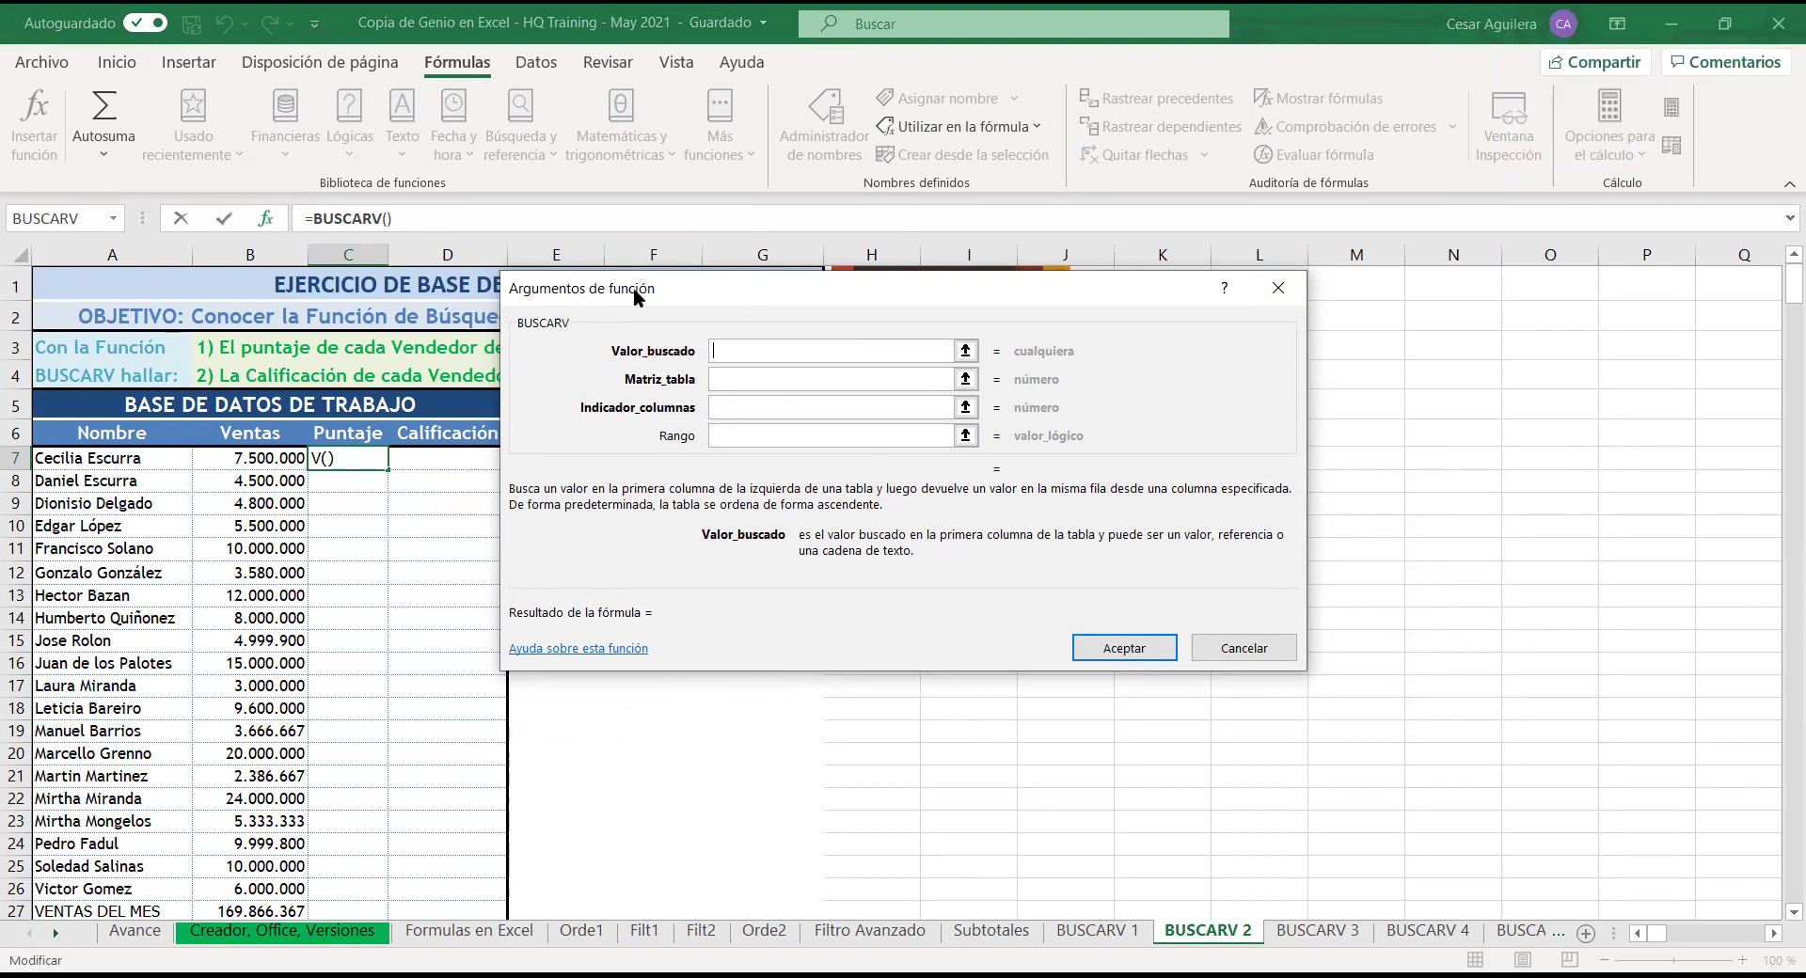
pyautogui.moveTo(634, 286); pyautogui.dragTo(871, 669)
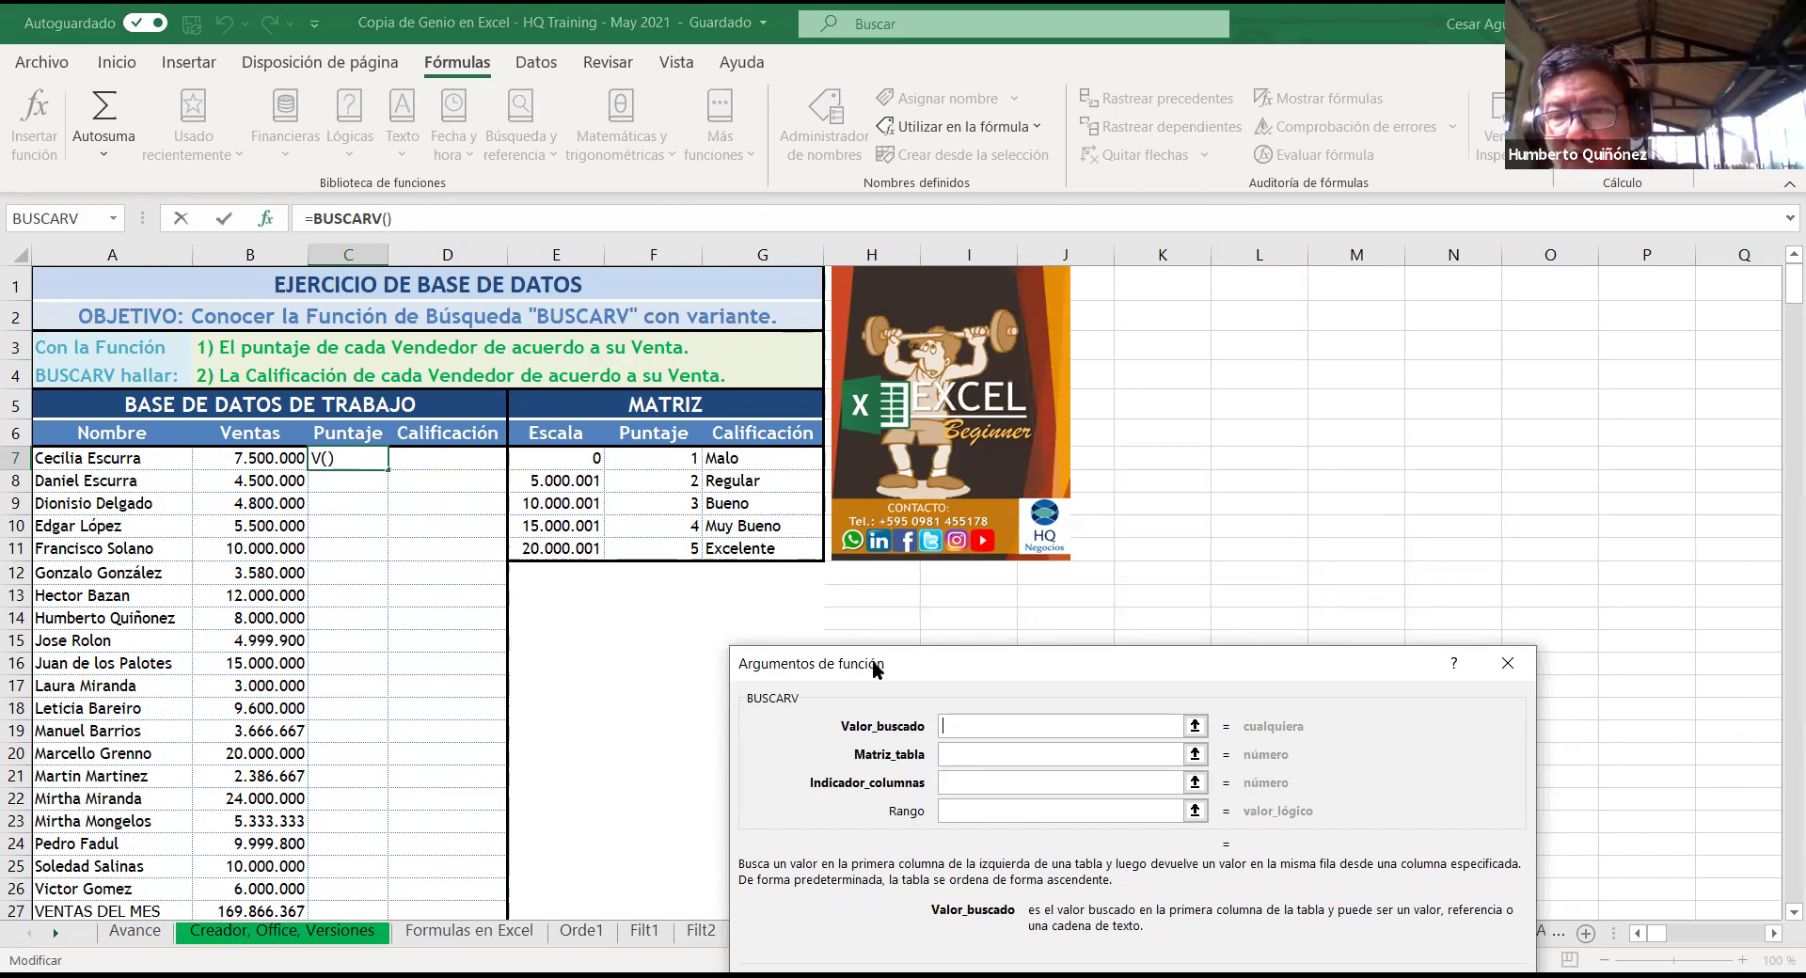
pyautogui.moveTo(872, 659); pyautogui.dragTo(1090, 584)
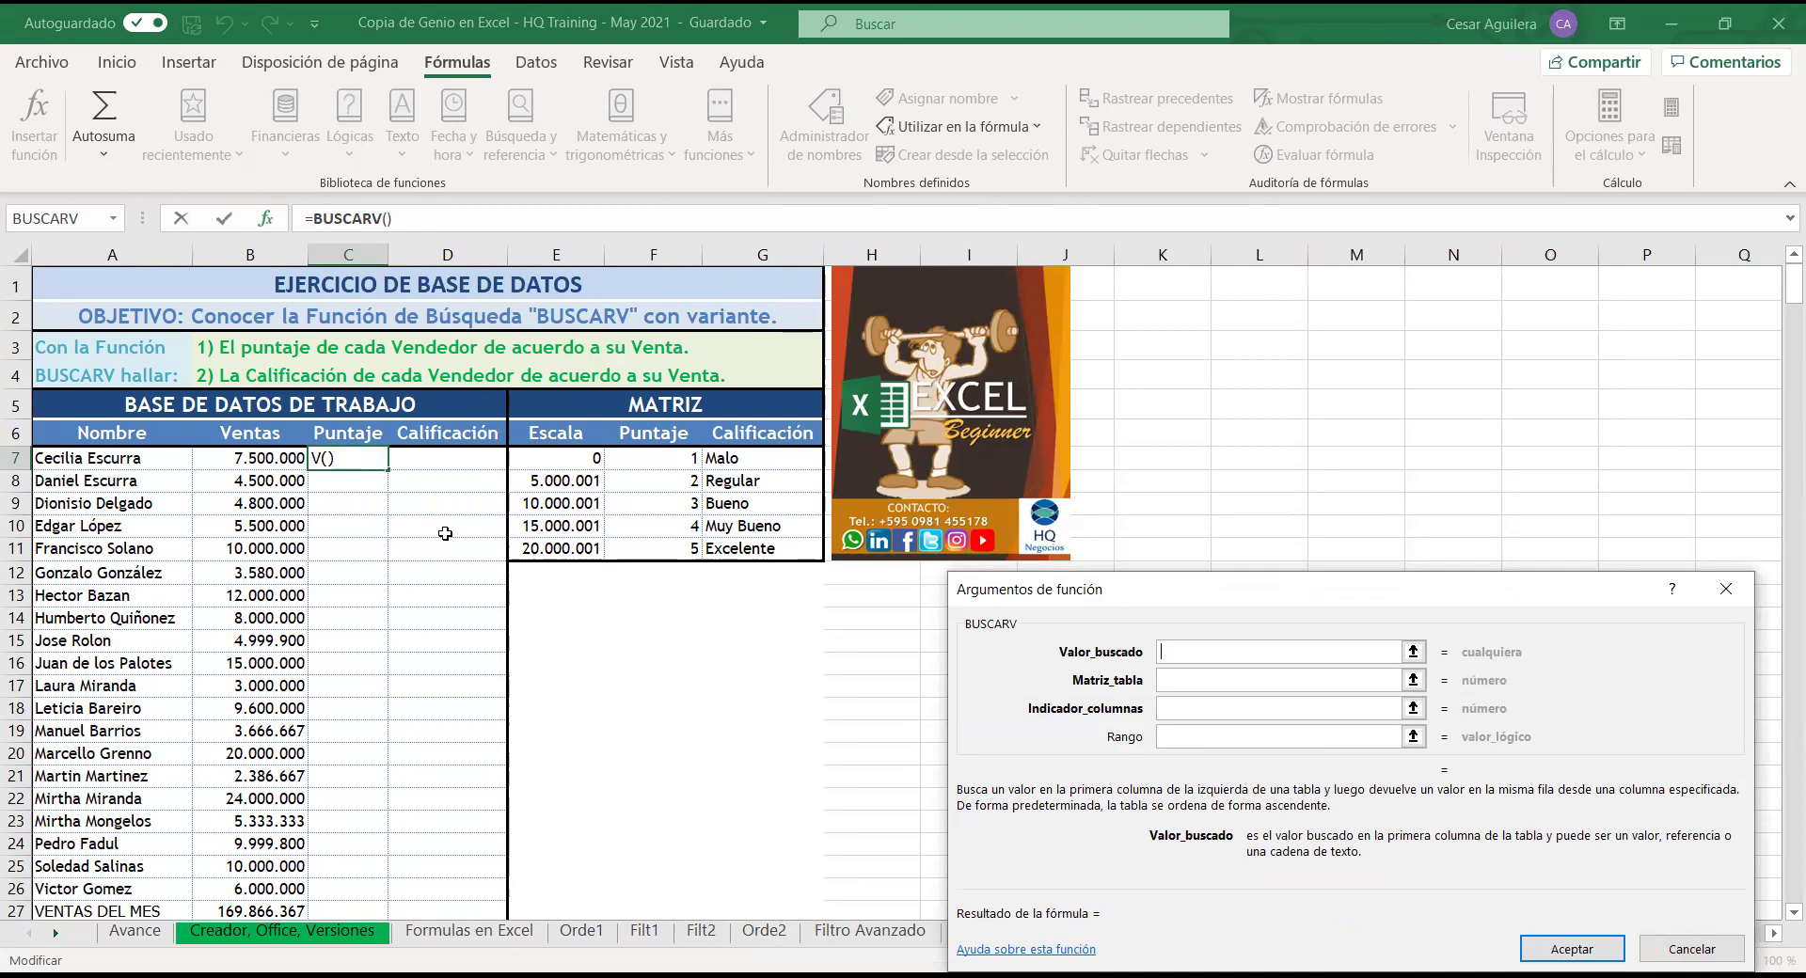
# Step: Set C7's BUSCARV lookup value to E5, the MATRIZ header cell
pyautogui.click(359, 457)
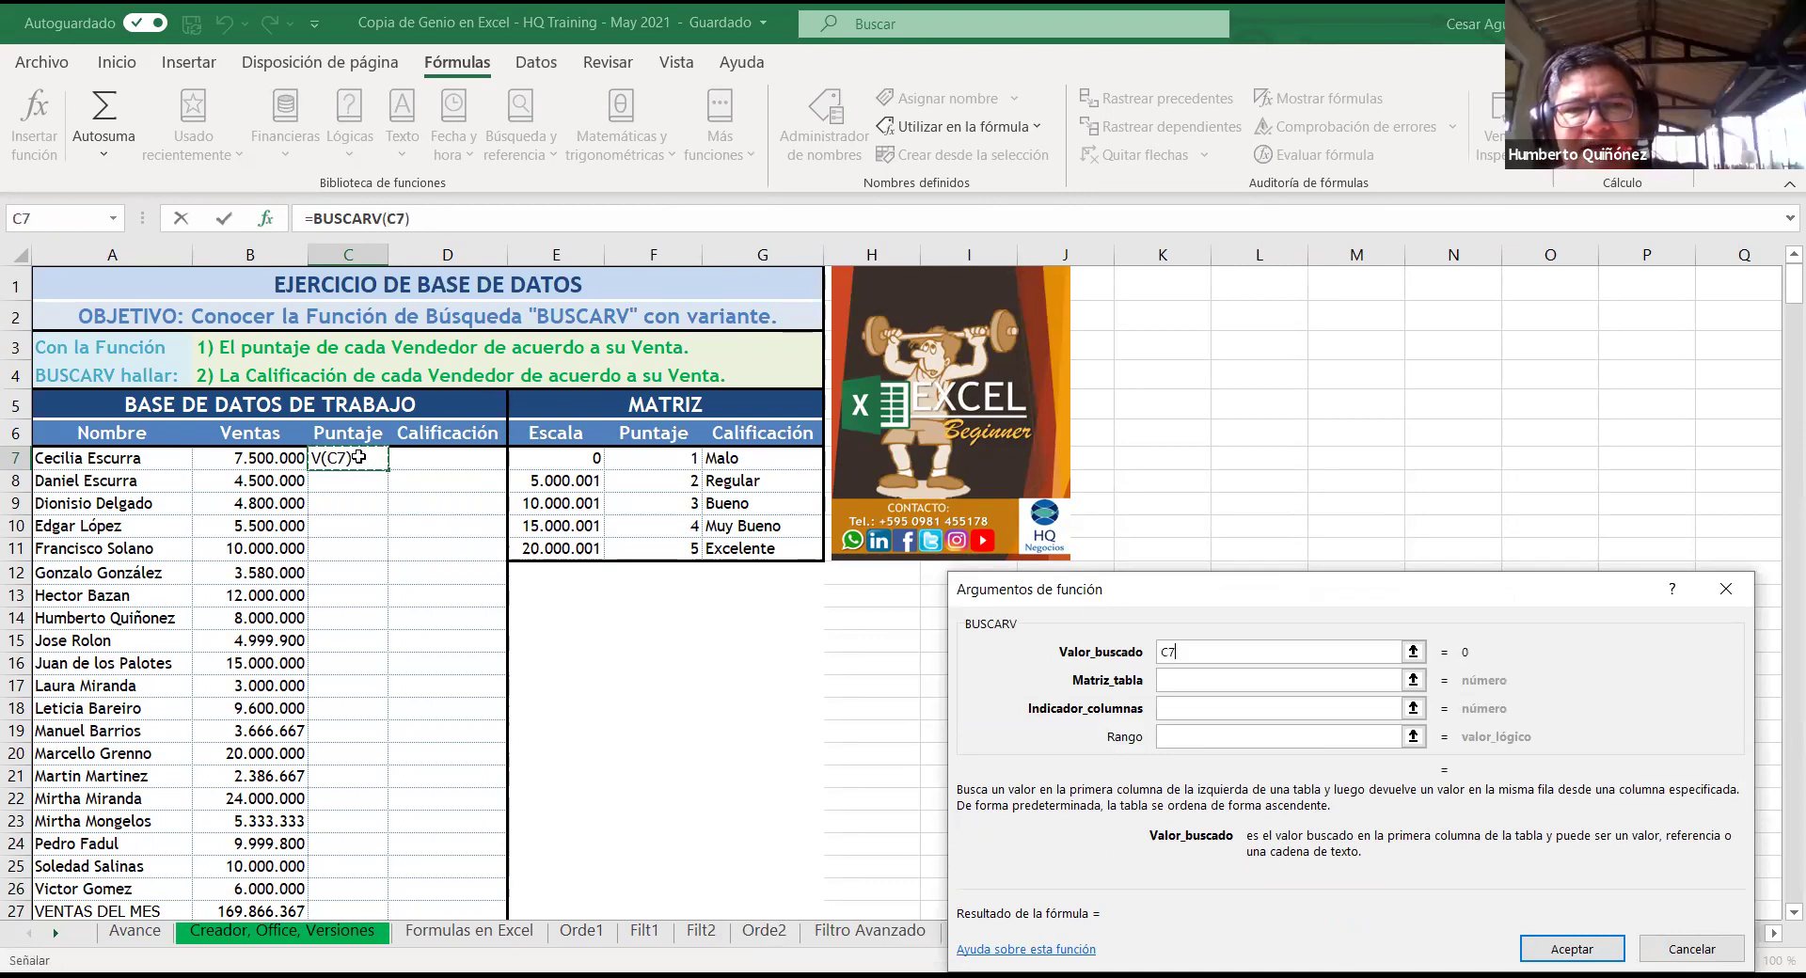
pyautogui.click(282, 458)
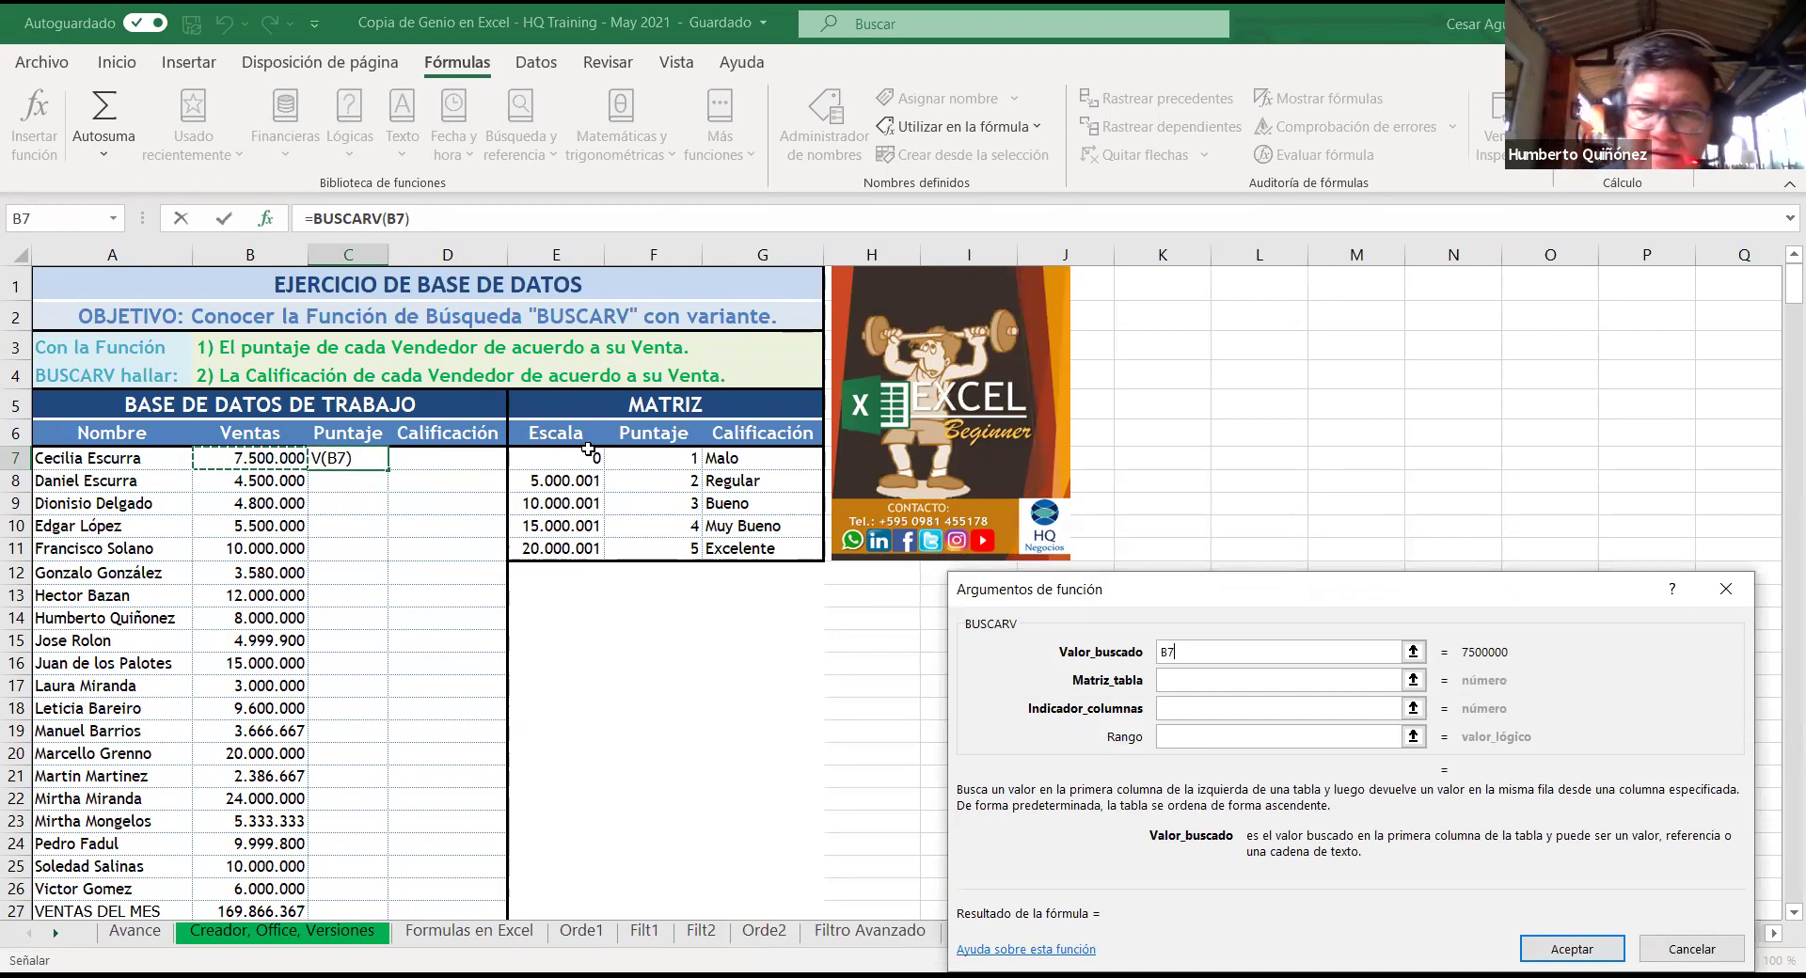
pyautogui.click(589, 452)
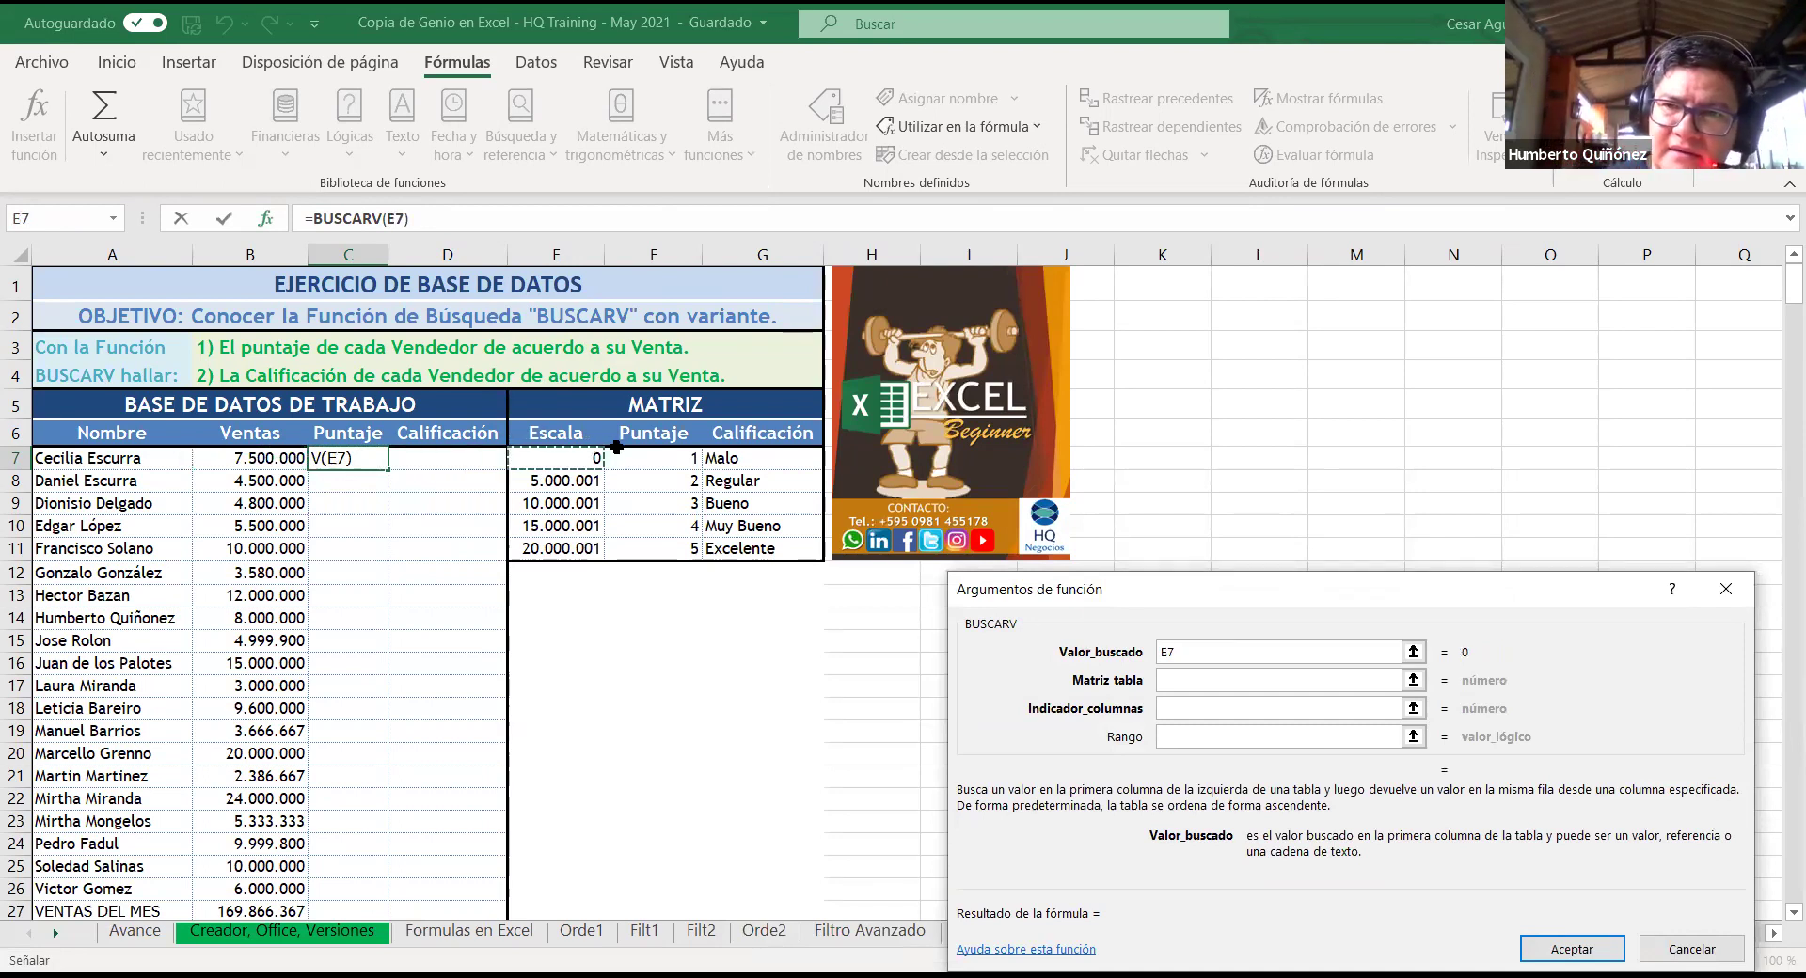
pyautogui.click(640, 391)
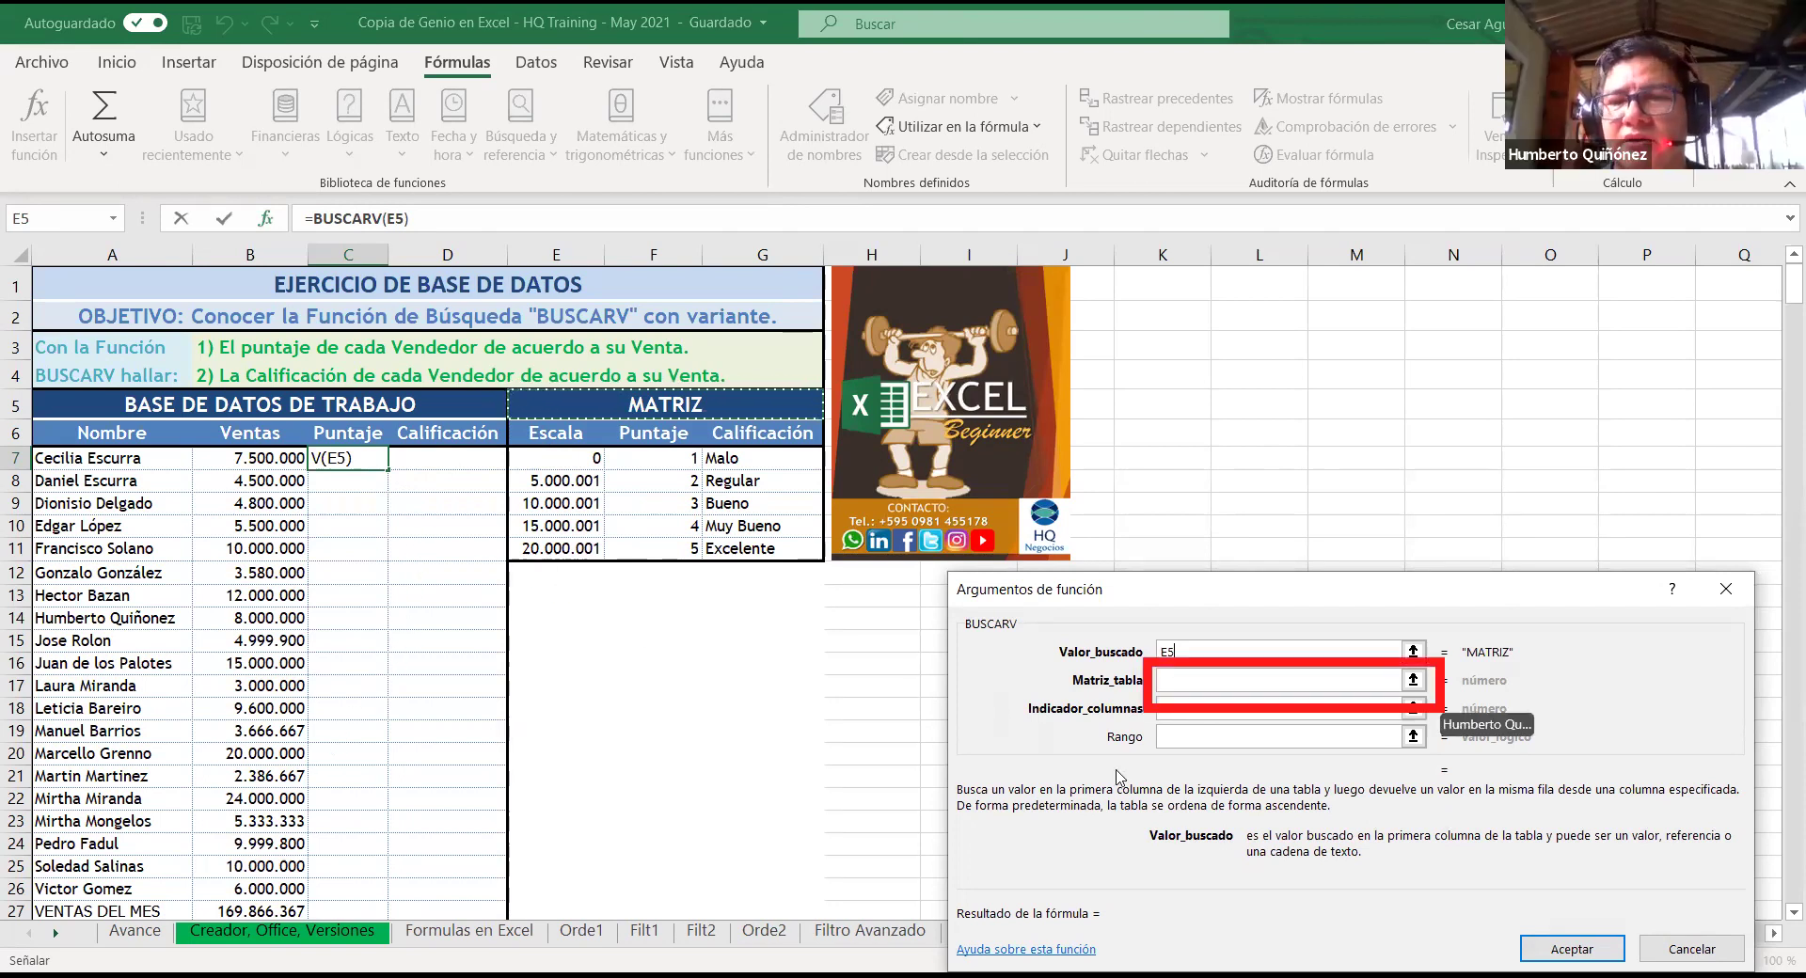
# Step: Focus the Matriz_tabla box and move the arguments dialog further left
pyautogui.click(1295, 679)
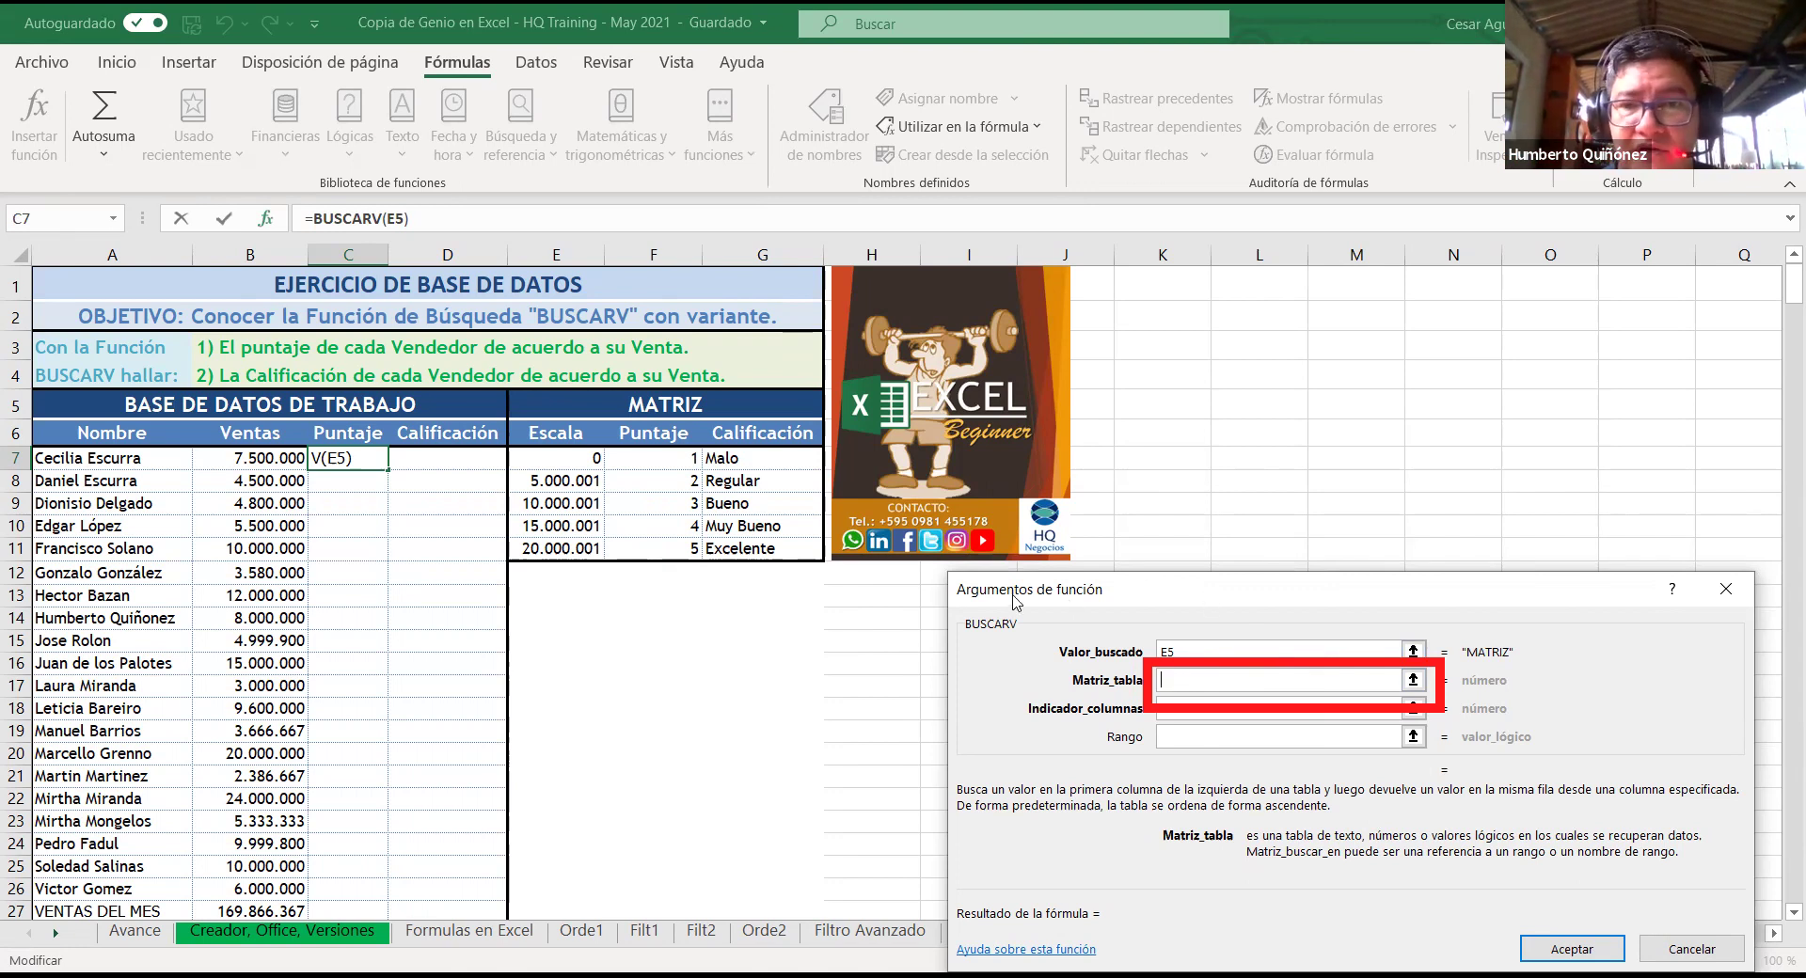
pyautogui.moveTo(1014, 601); pyautogui.dragTo(821, 602)
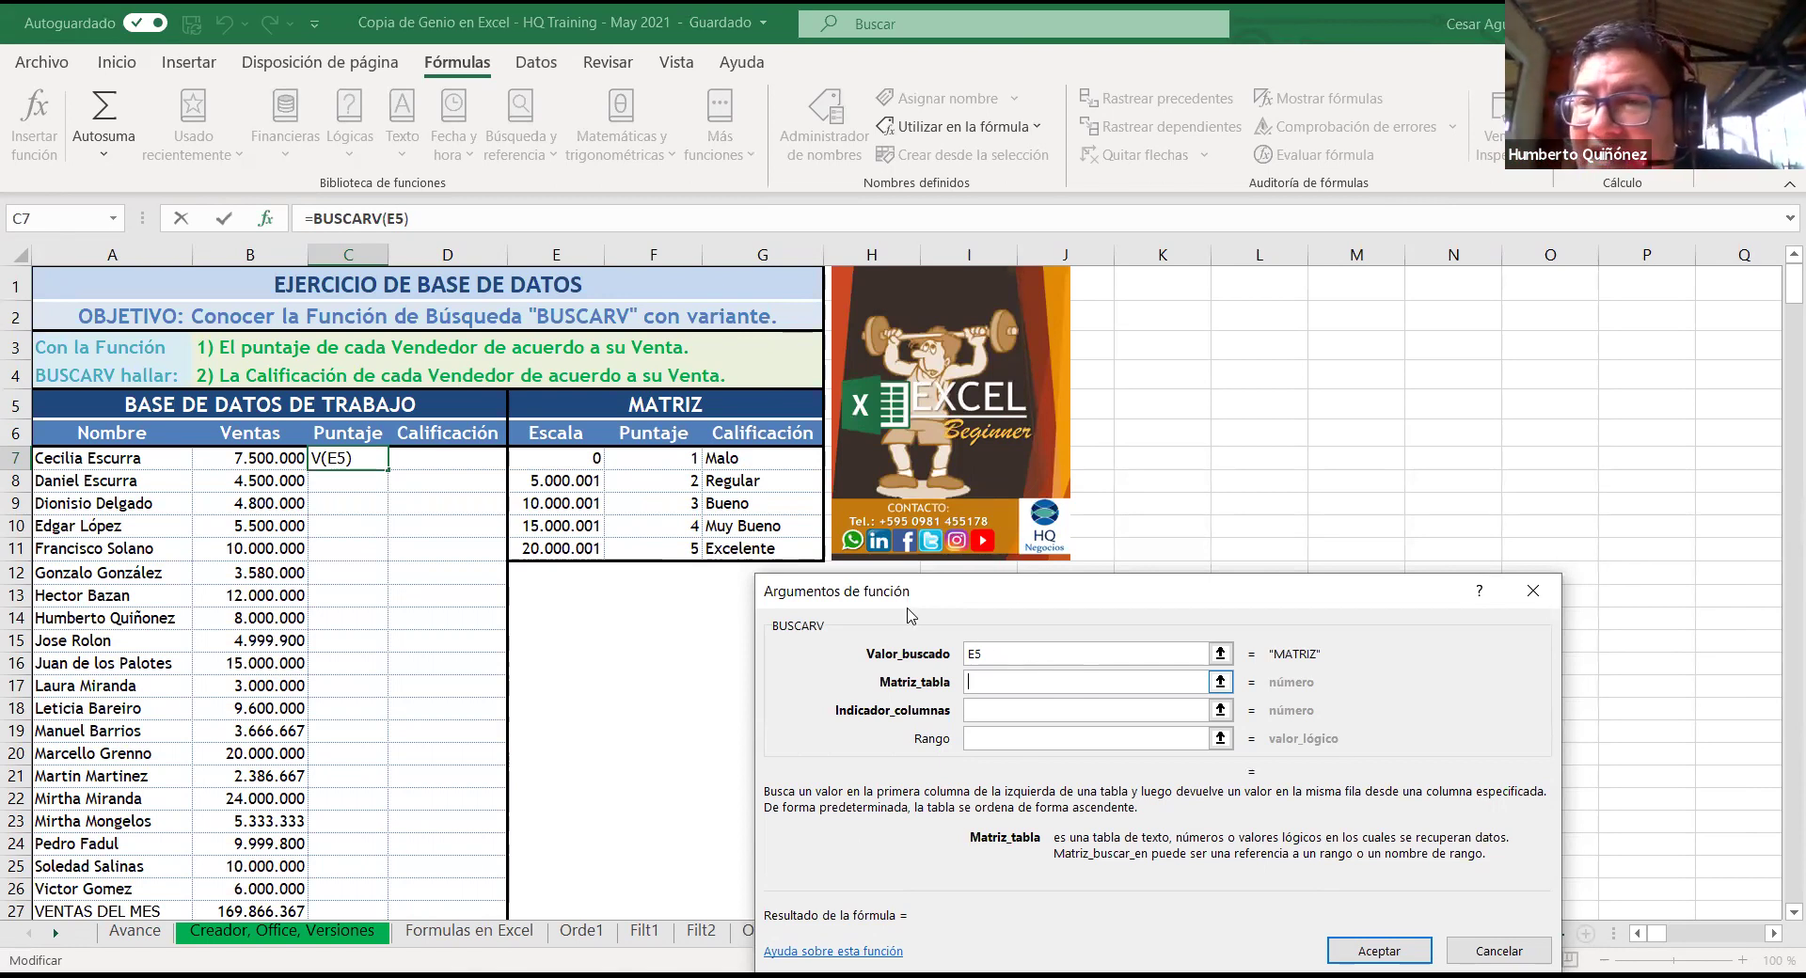
# Step: Set the table array to E7:G11 and remove the stray 'f4' text
pyautogui.click(524, 457)
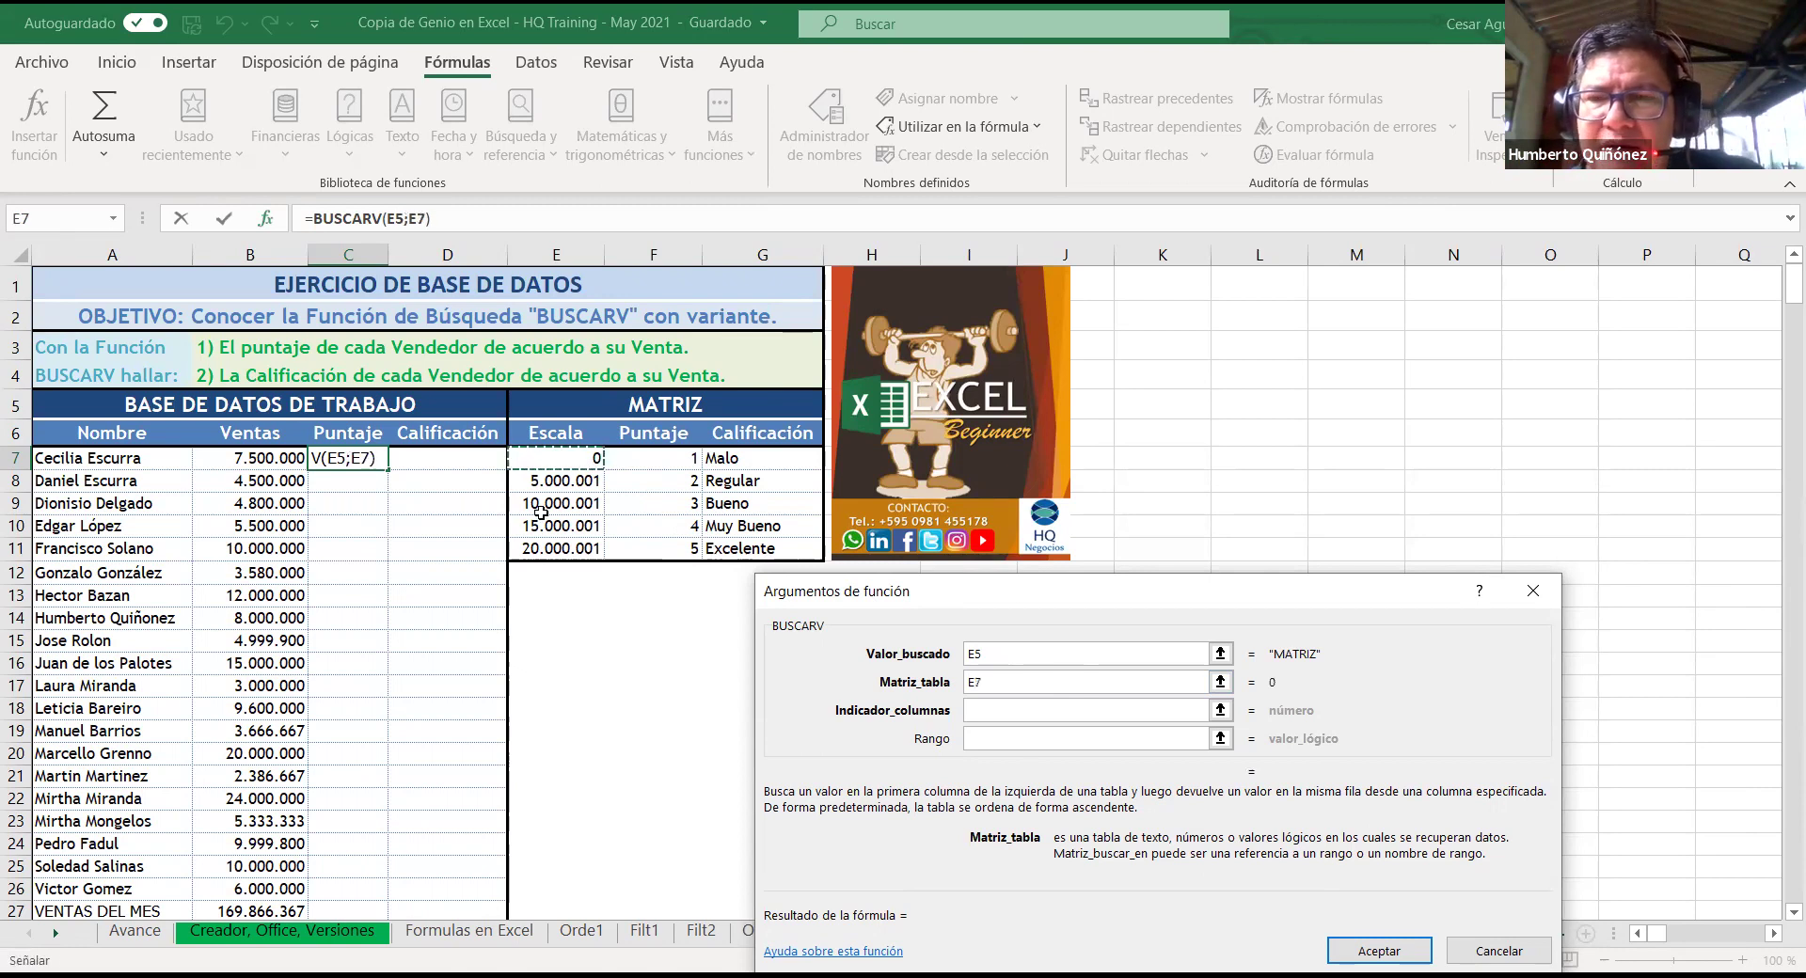
pyautogui.keyDown('shift'); pyautogui.click(712, 550); pyautogui.keyUp('shift')
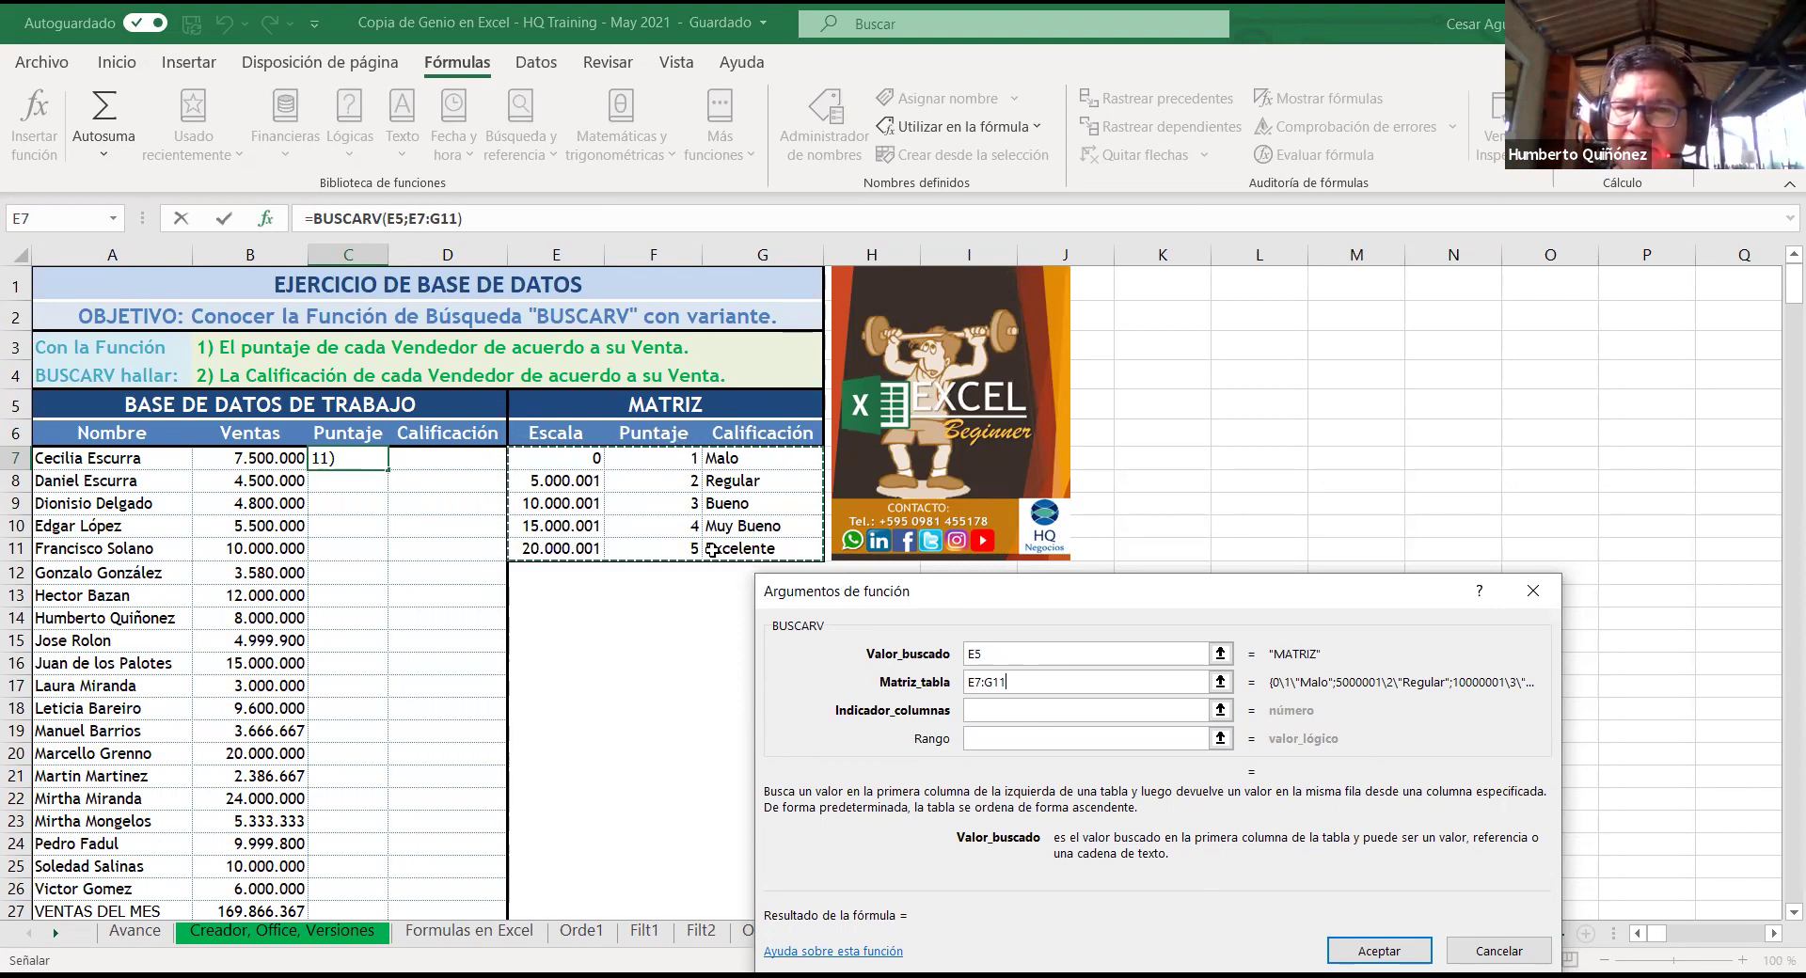
pyautogui.write('f4')
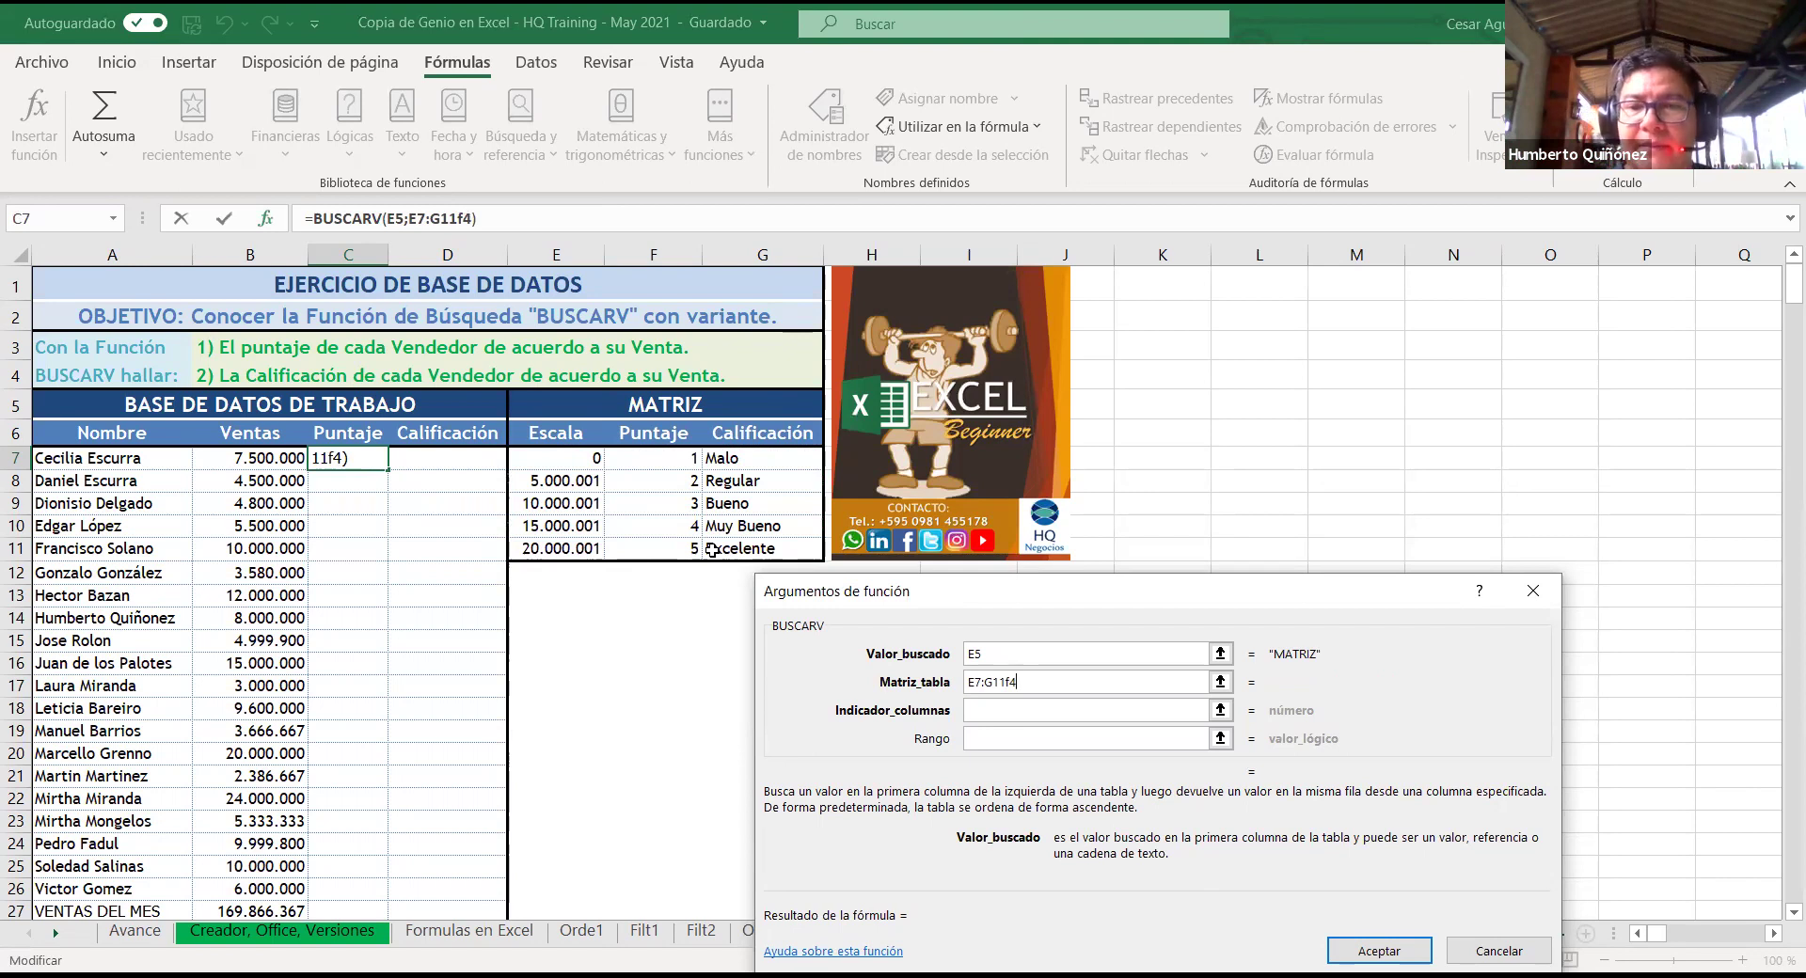
pyautogui.press('BackSpace')
pyautogui.press('BackSpace')
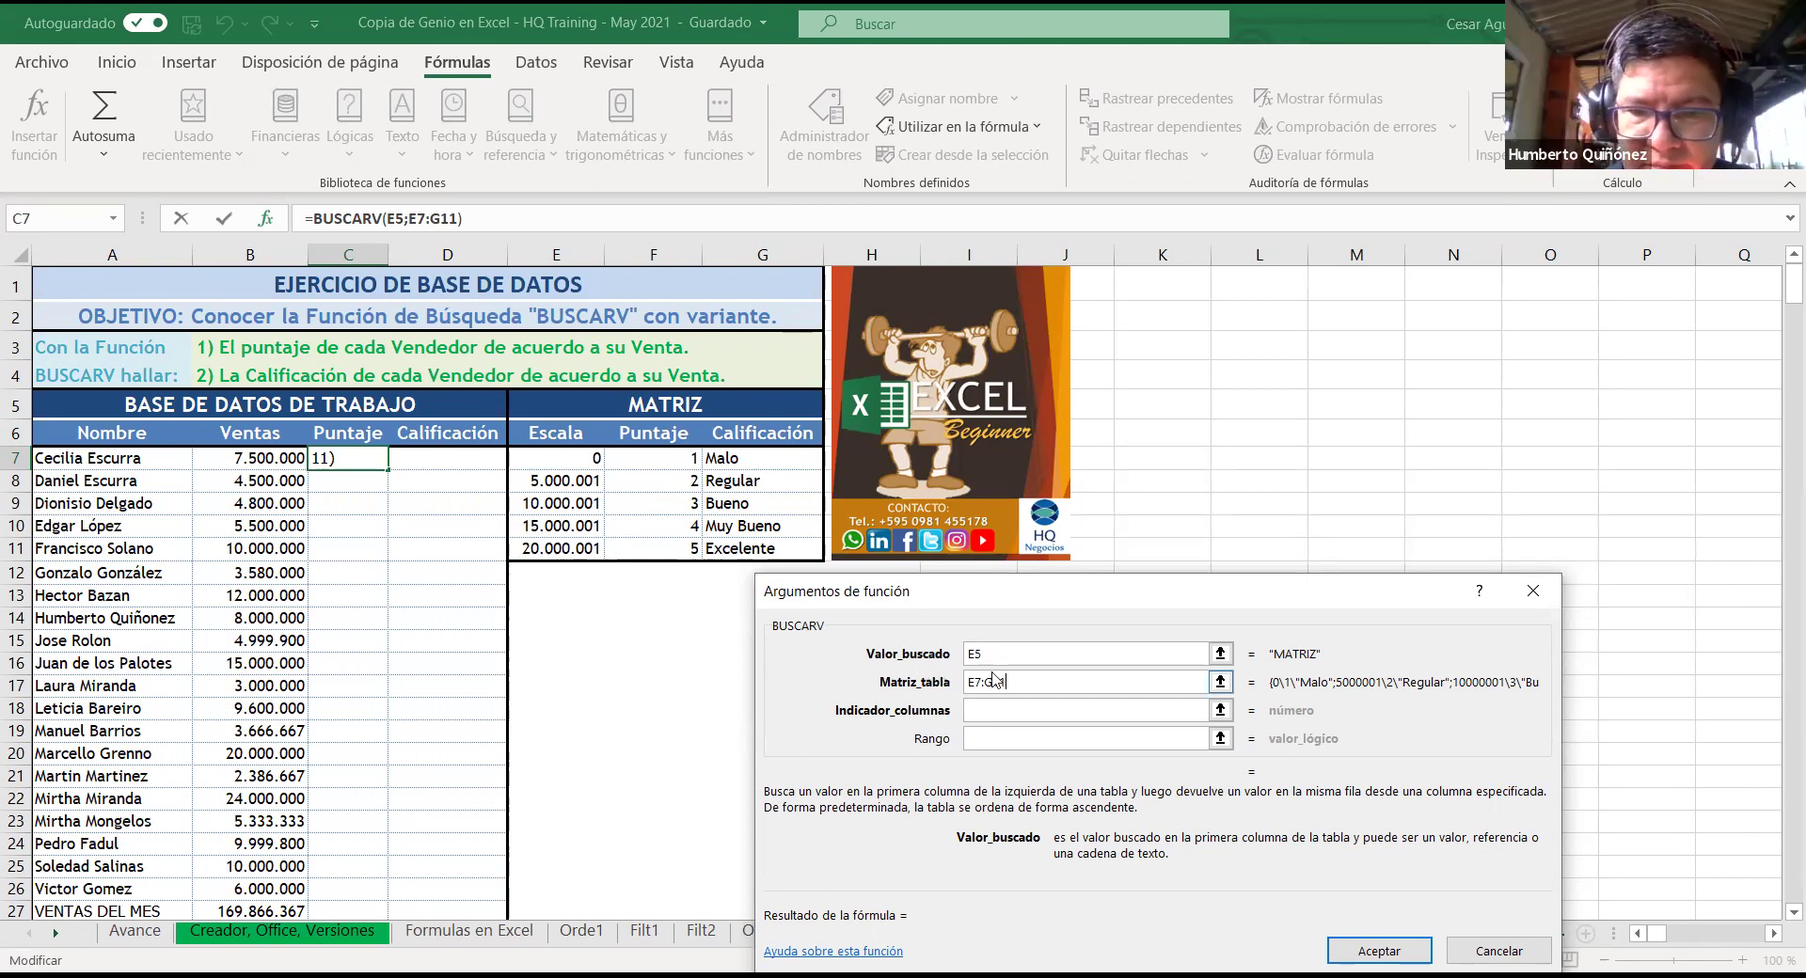
# Step: Make the table array's G11 end absolute, giving E7:$G$11
pyautogui.press('F4')
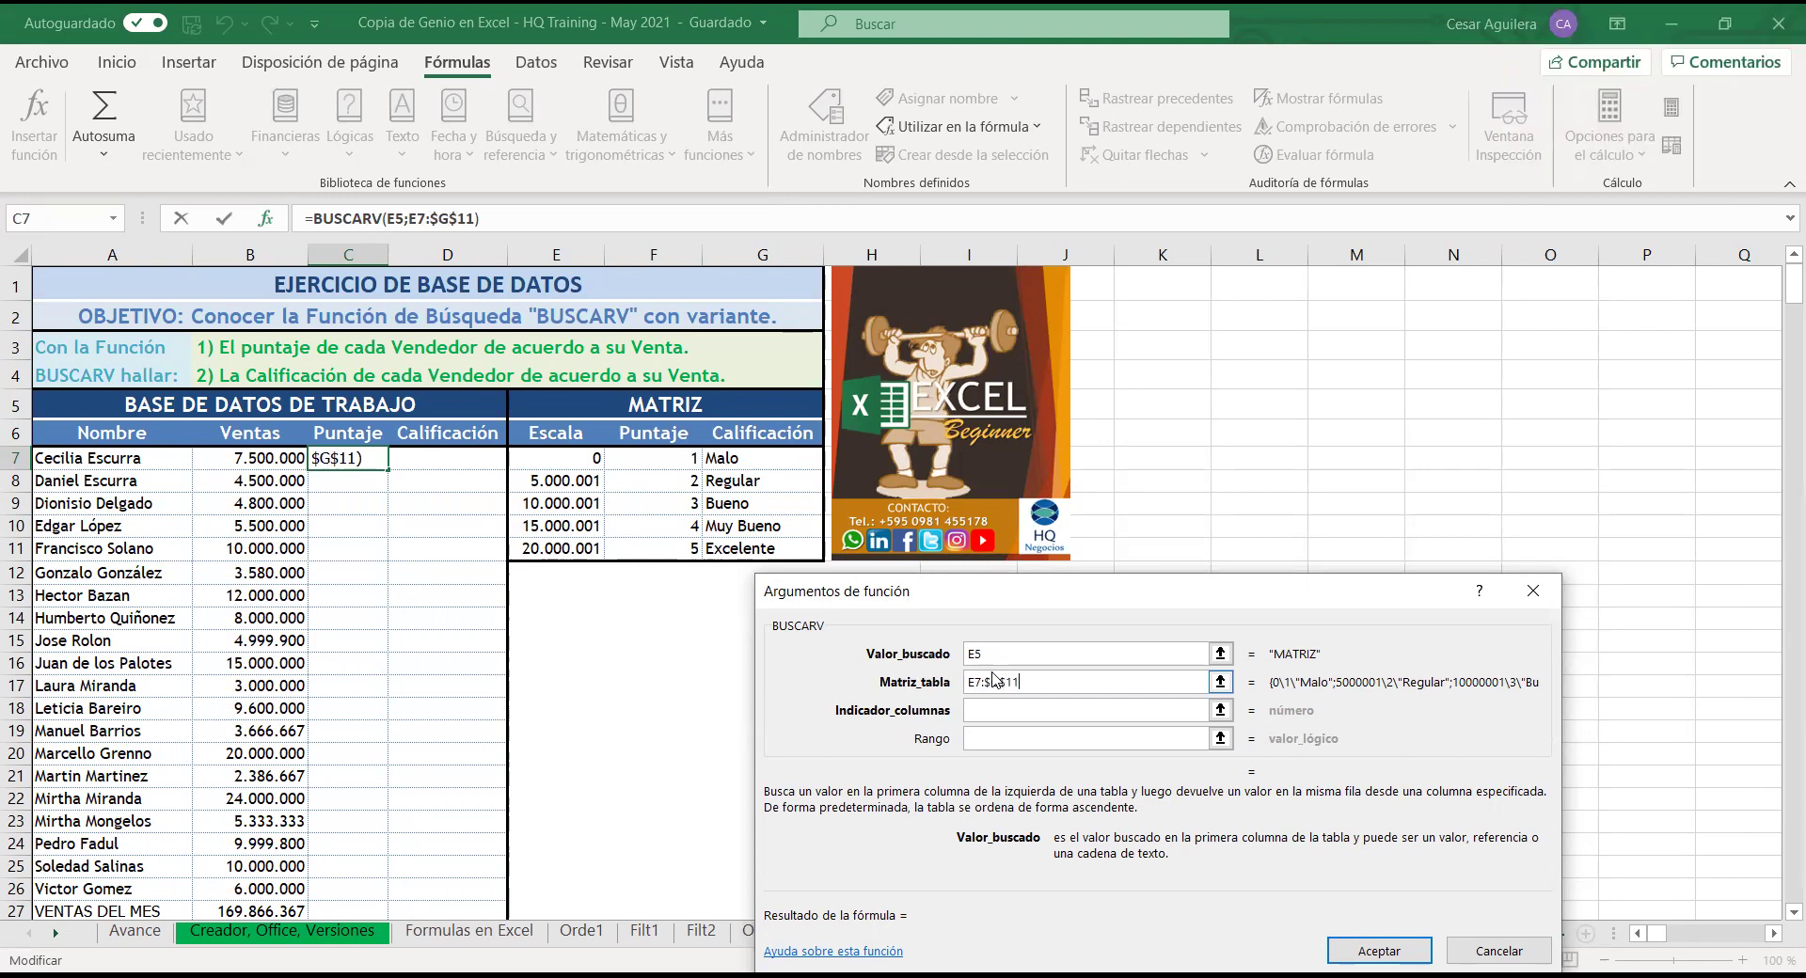
pyautogui.click(986, 711)
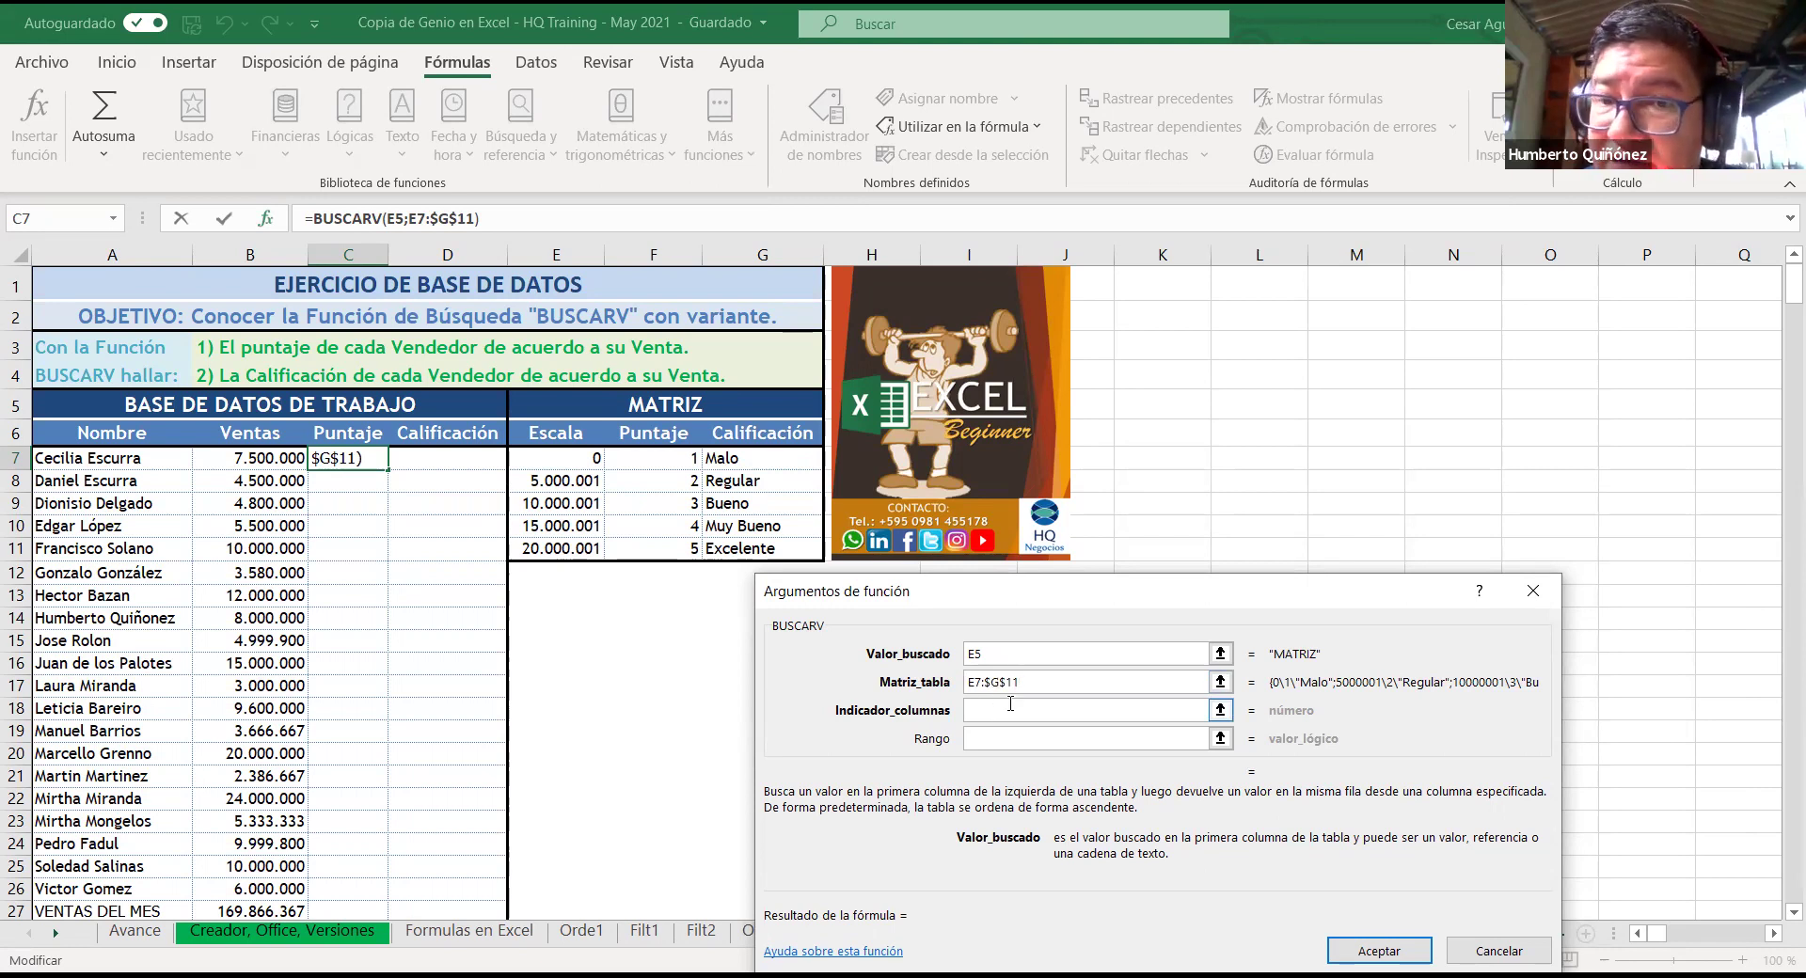
pyautogui.click(1034, 684)
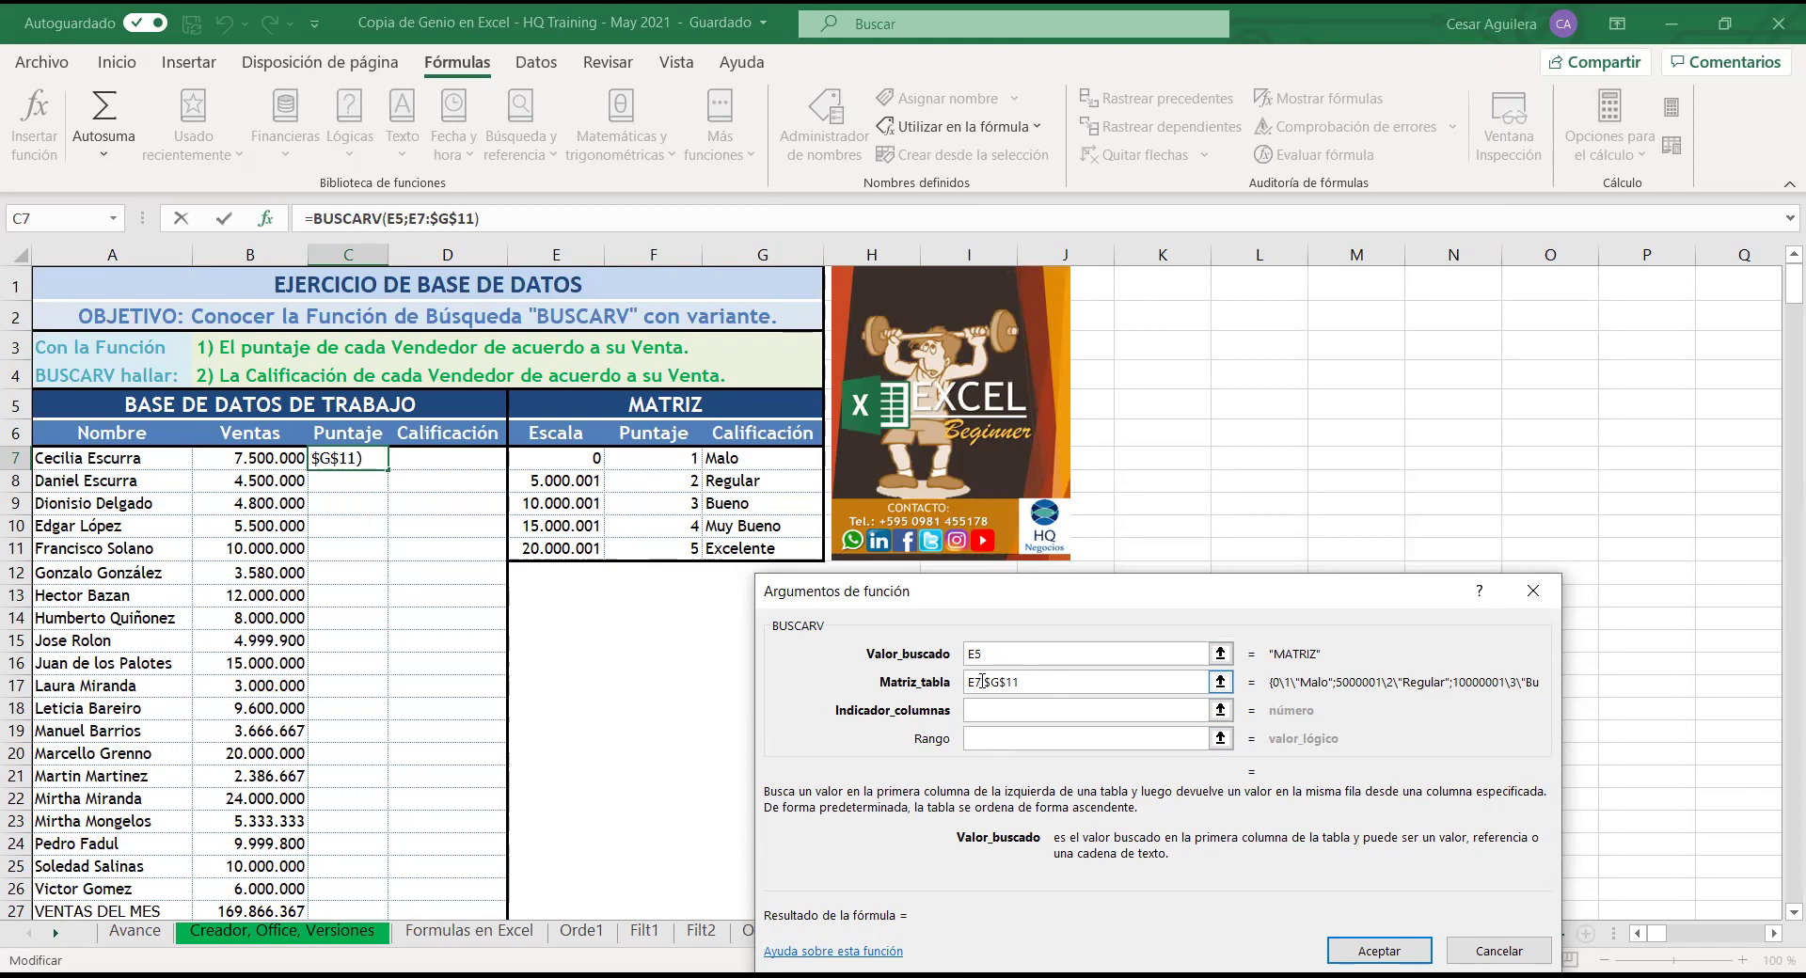
# Step: Make C7's BUSCARV table argument fully absolute as $E$7:$G$11
pyautogui.press('F4')
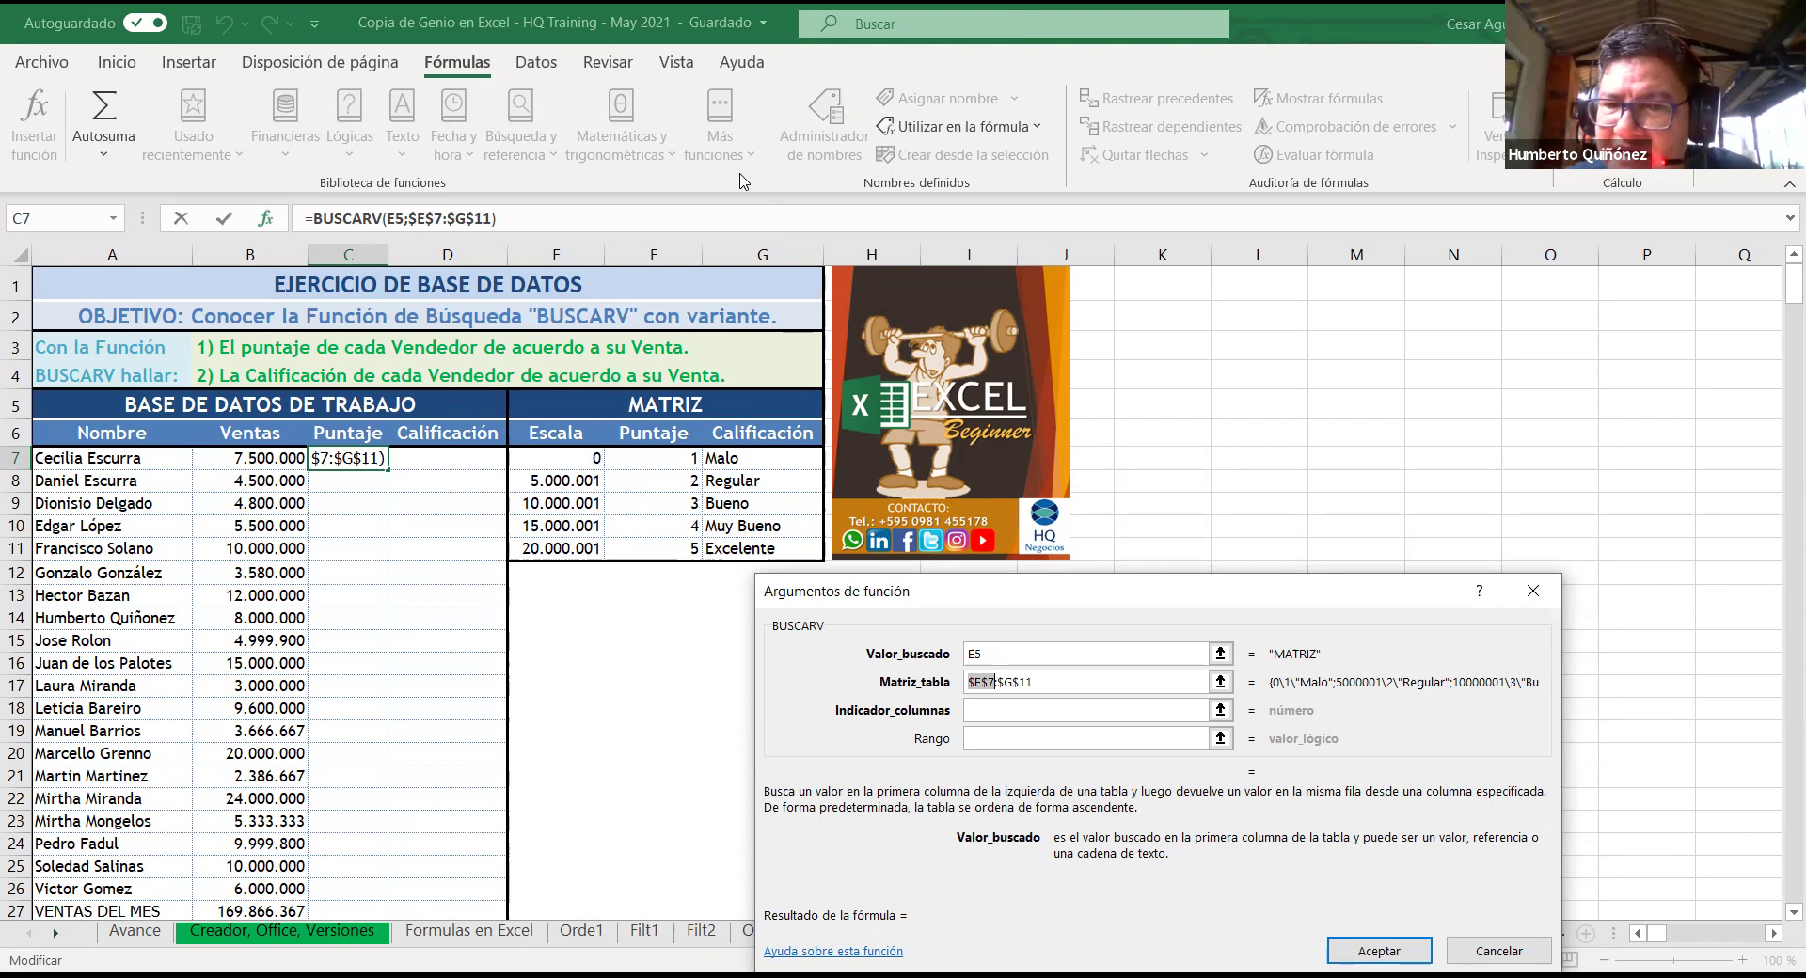
pyautogui.click(981, 710)
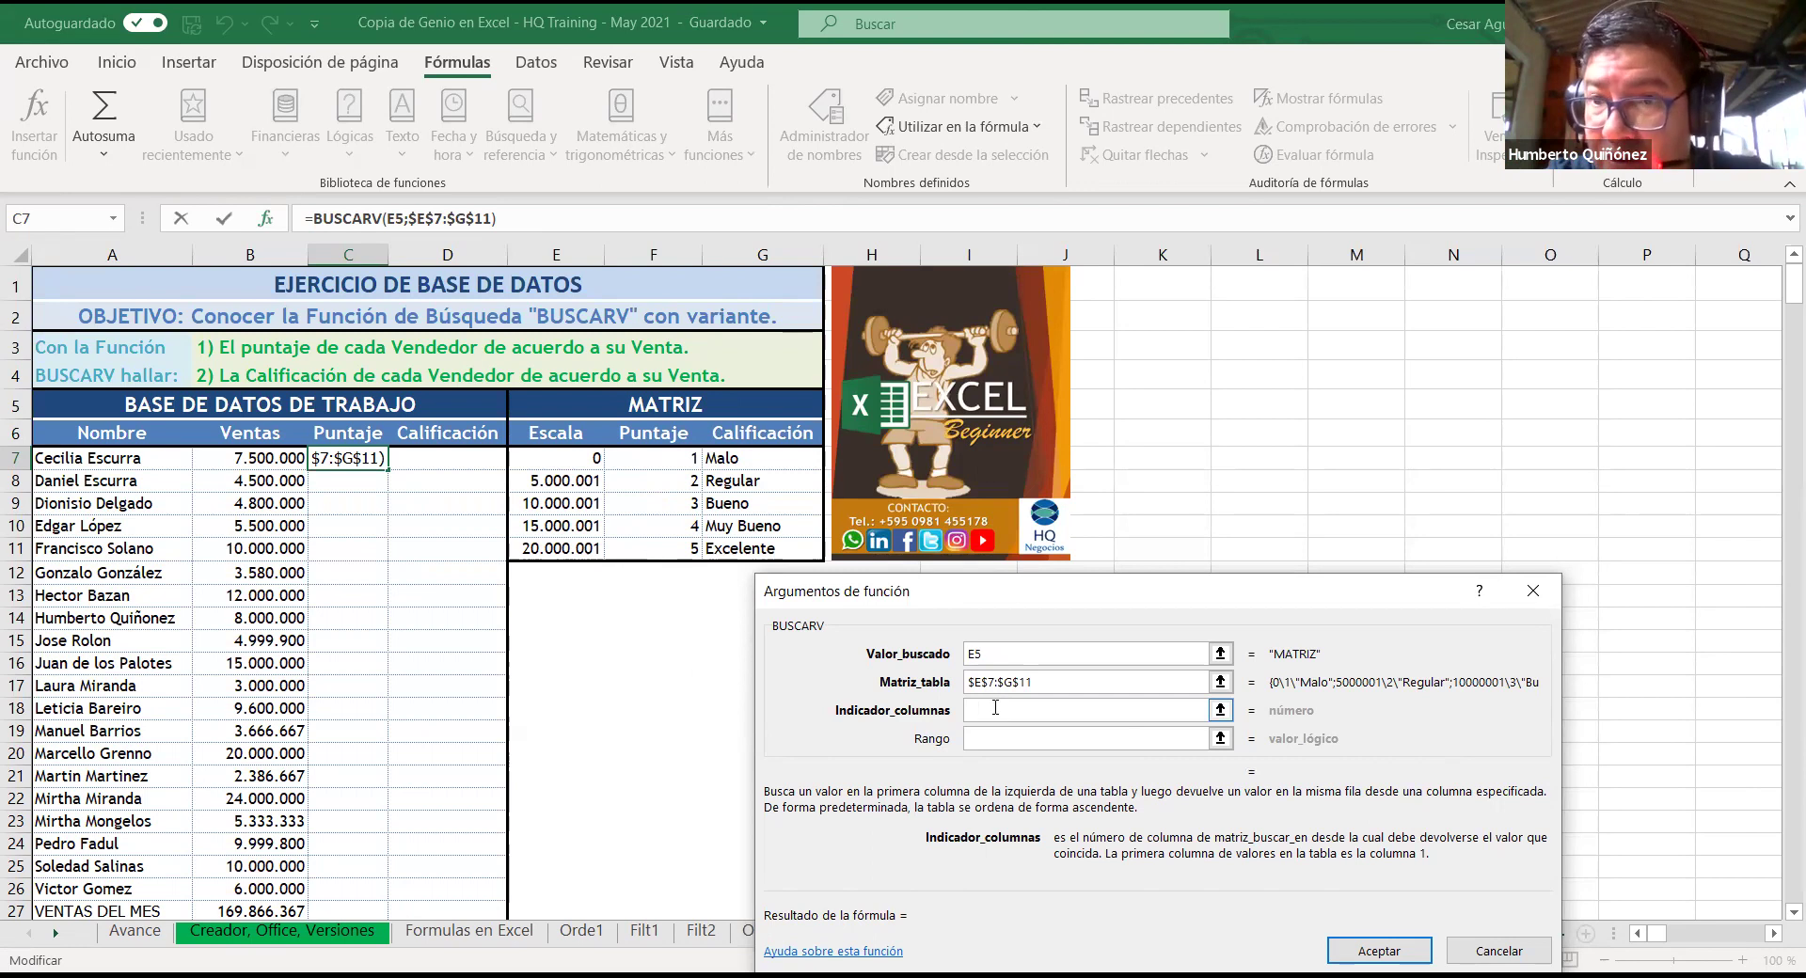
# Step: Enter 2 as the column index to return the Puntaje column
pyautogui.write('2')
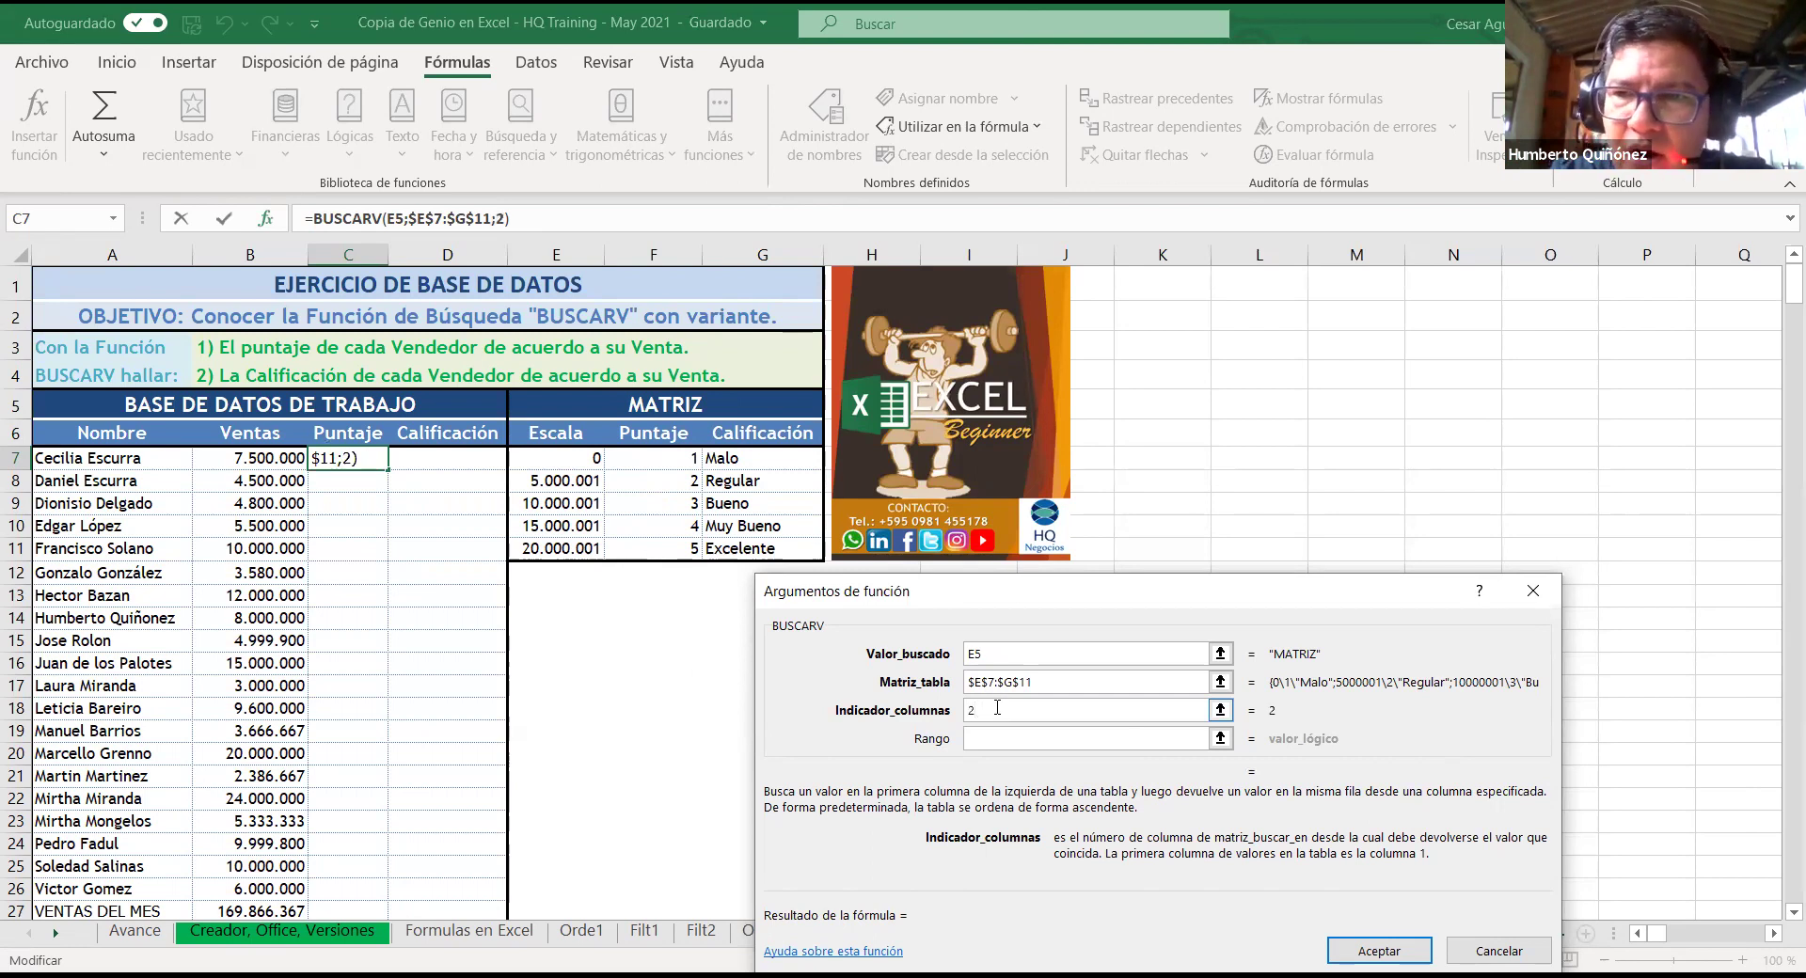
pyautogui.press('Tab')
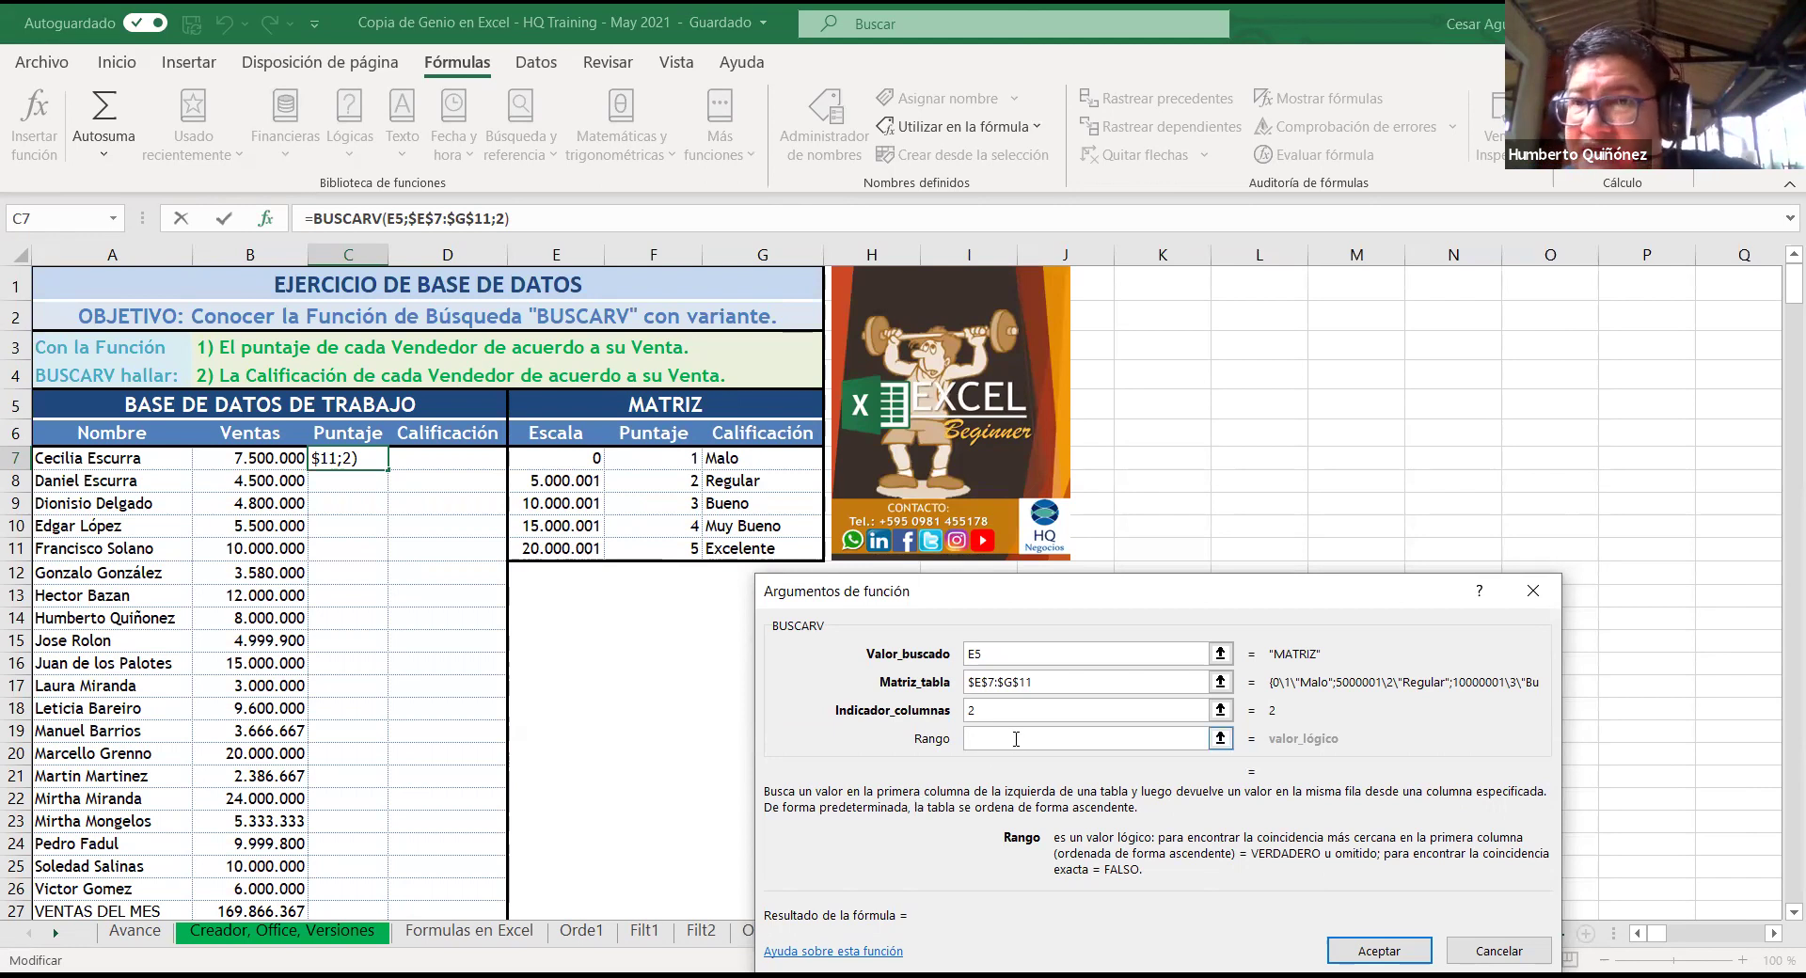
# Step: Try verdadero, cero, 0 and 1 as the range argument, finally leaving 5
pyautogui.write('ve')
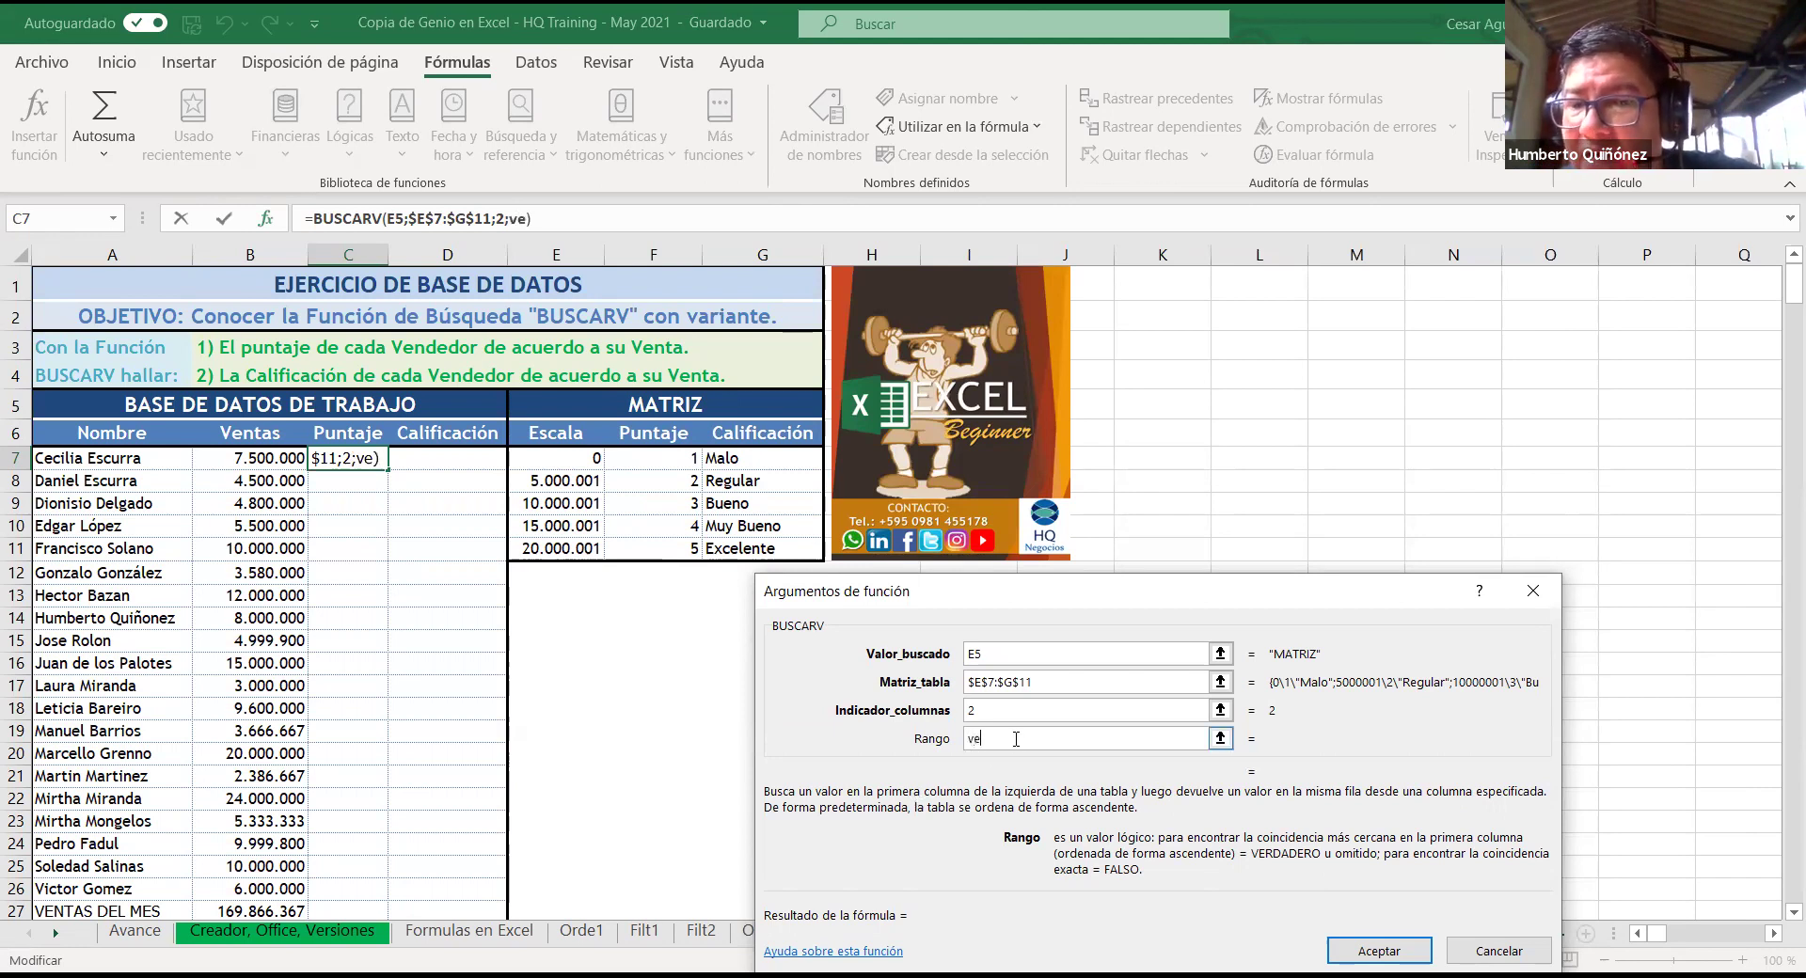
pyautogui.write('rdadero')
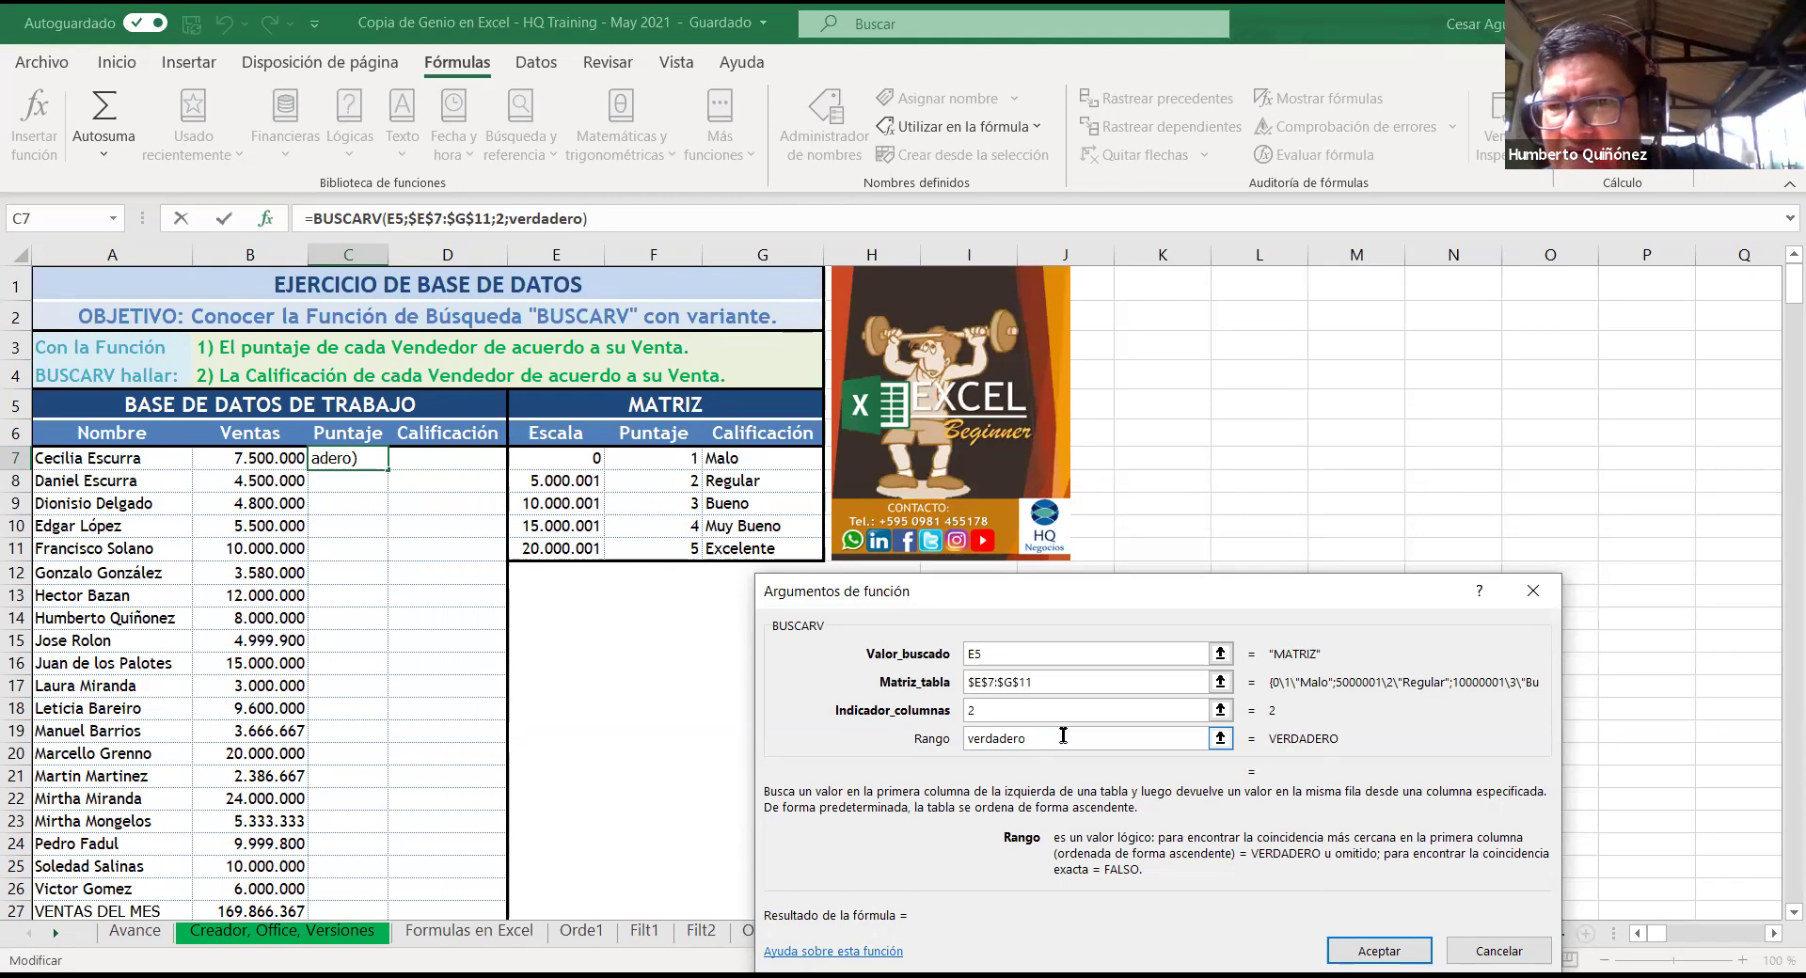
pyautogui.press('BackSpace')
pyautogui.press('BackSpace')
pyautogui.press('BackSpace')
pyautogui.press('BackSpace')
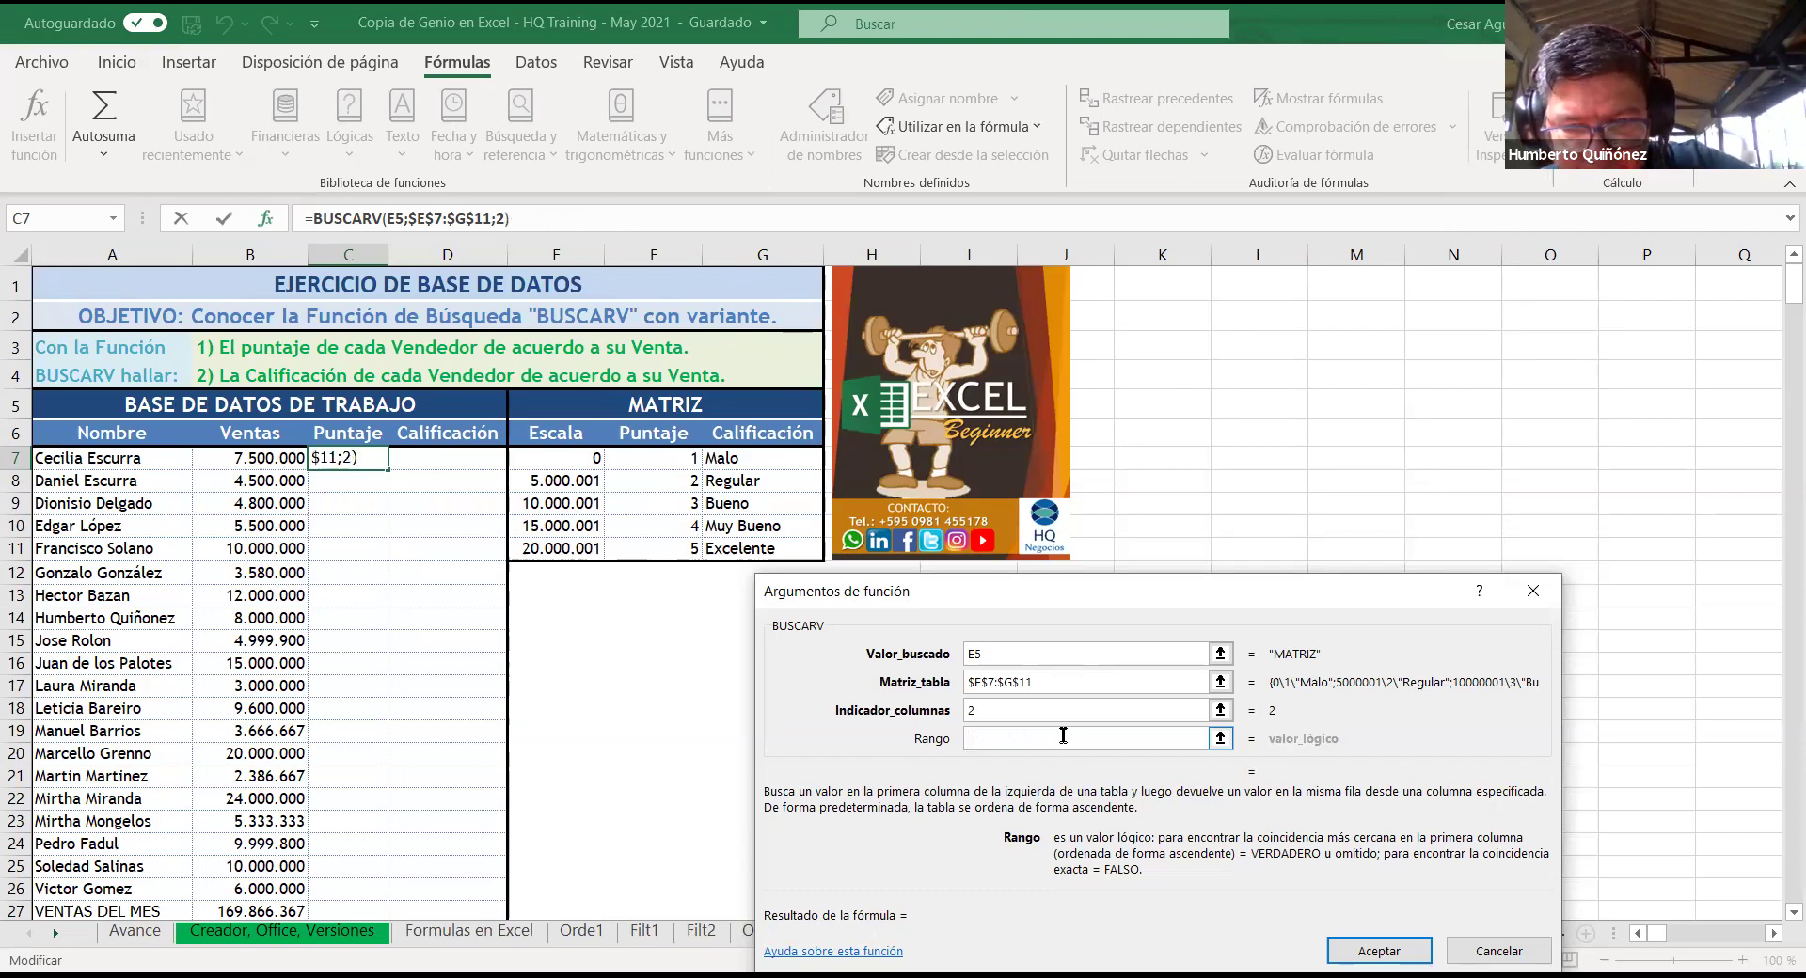
pyautogui.write('cero')
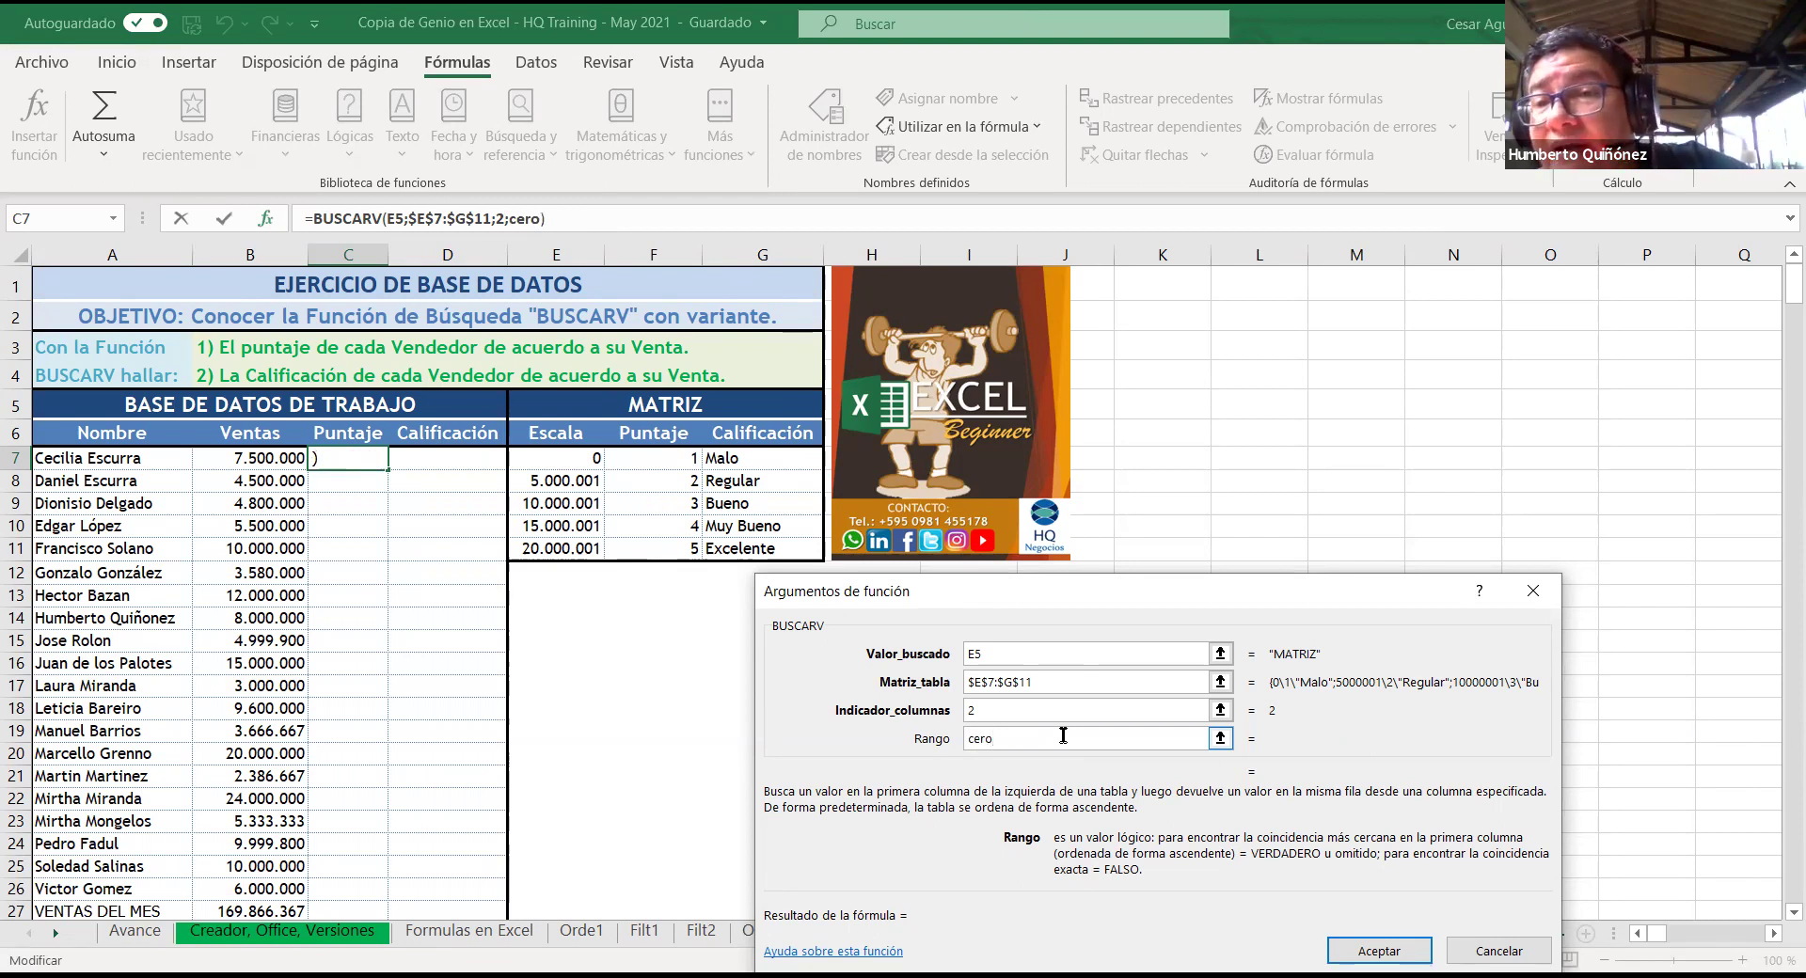
pyautogui.press('BackSpace')
pyautogui.press('BackSpace')
pyautogui.press('BackSpace')
pyautogui.press('BackSpace')
pyautogui.write('0')
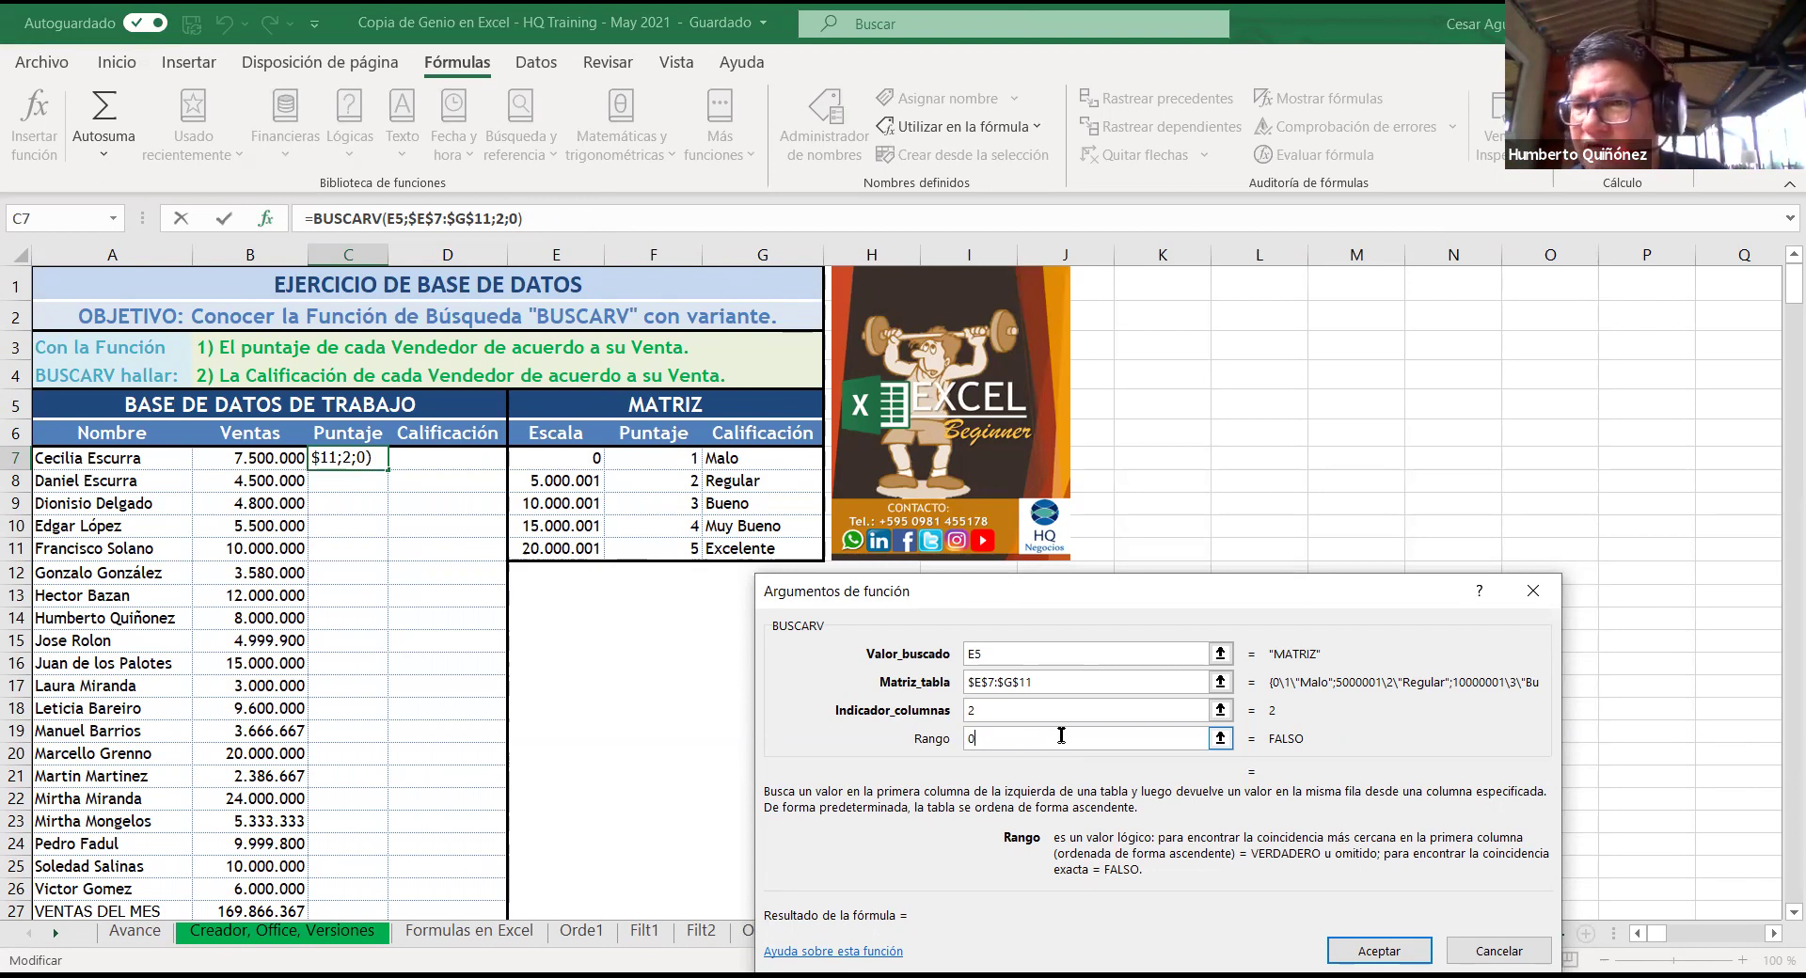
pyautogui.press('BackSpace')
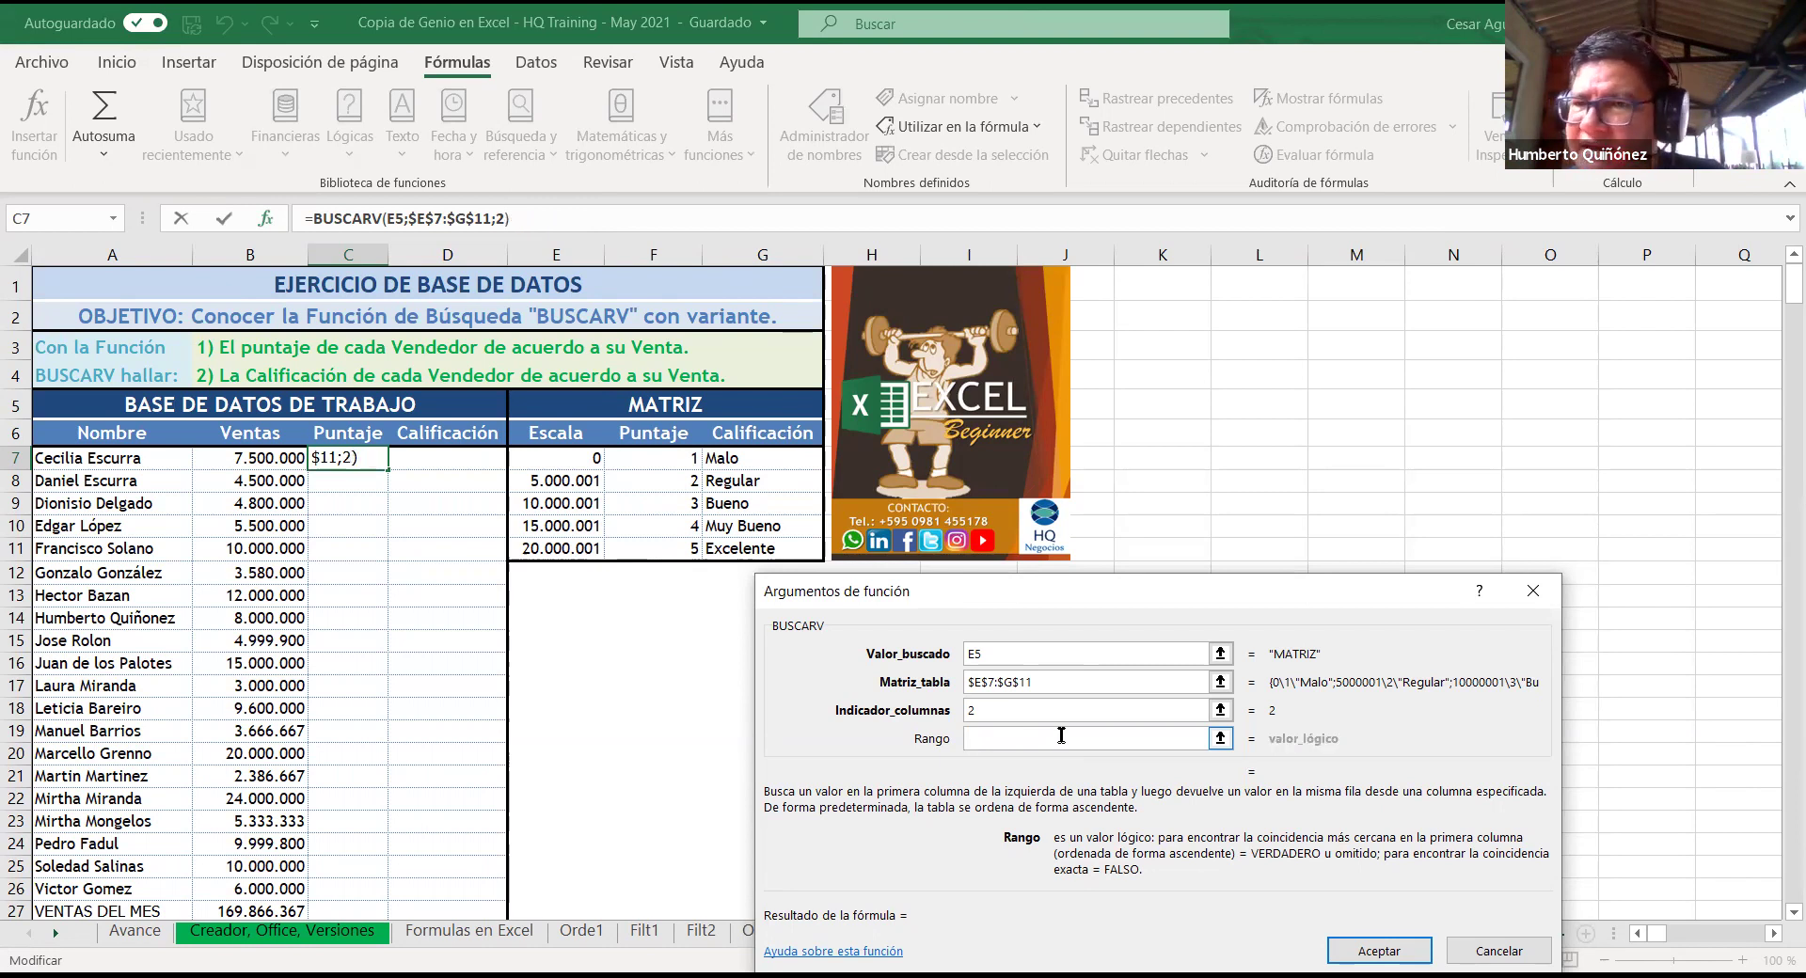
pyautogui.write('1')
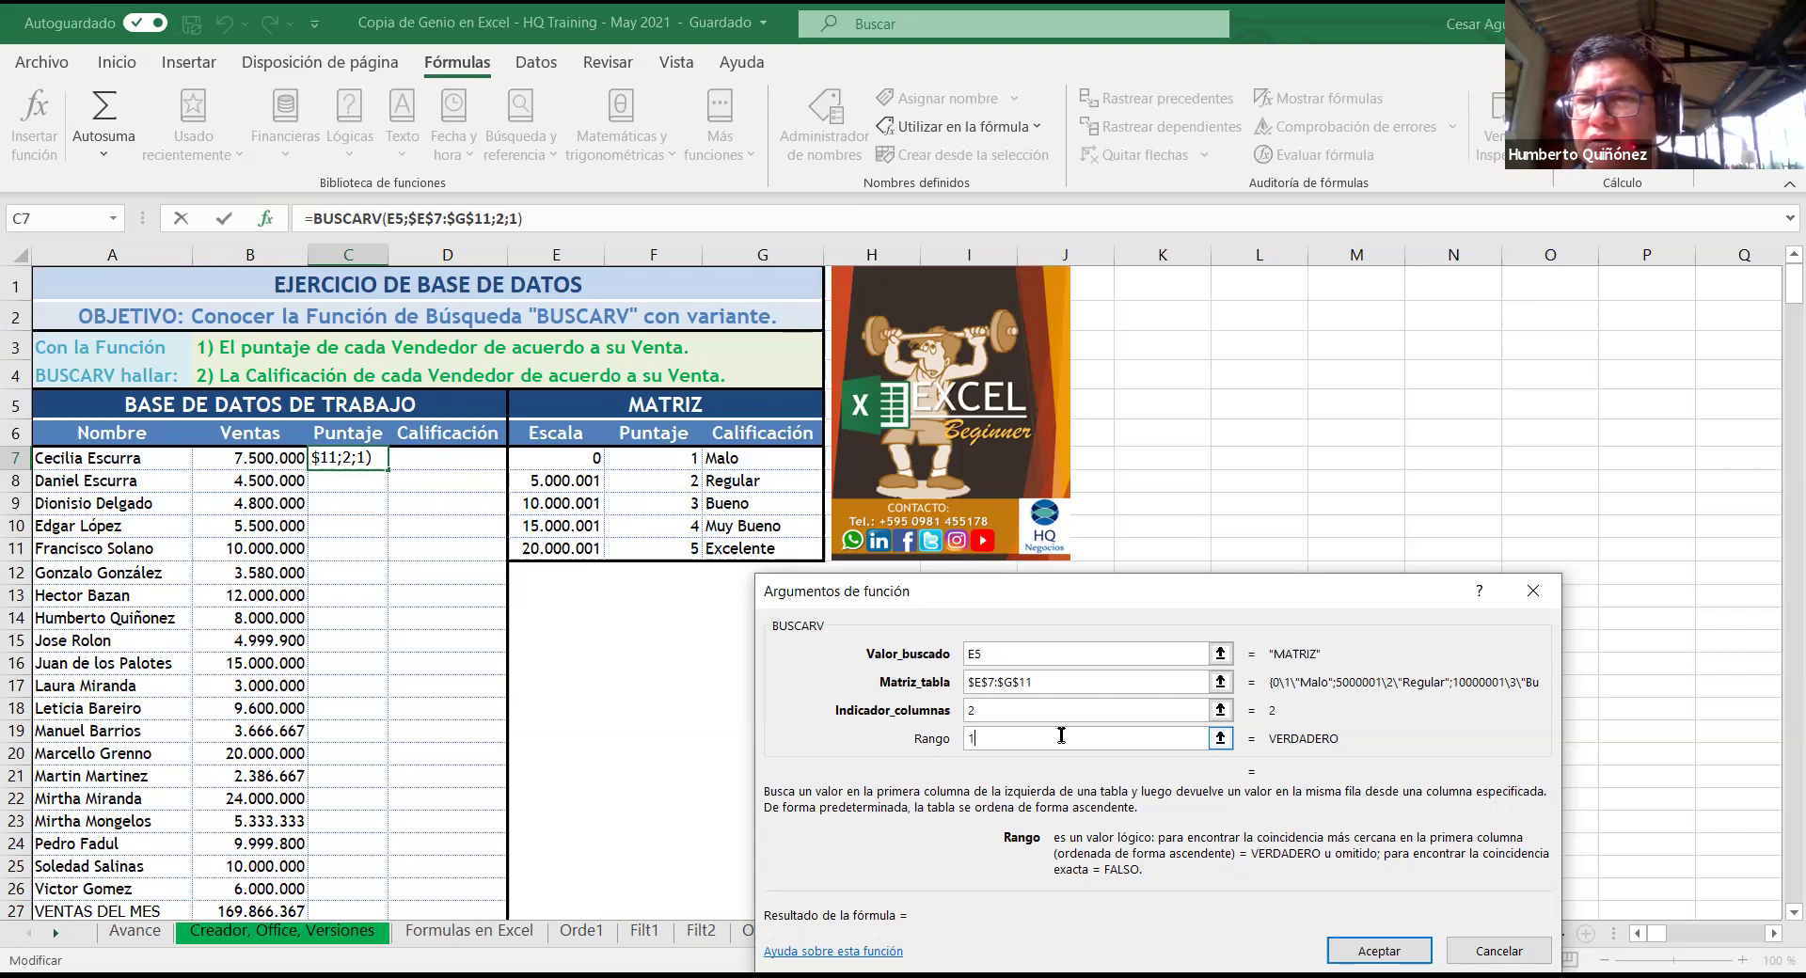
pyautogui.press('BackSpace')
pyautogui.write('5')
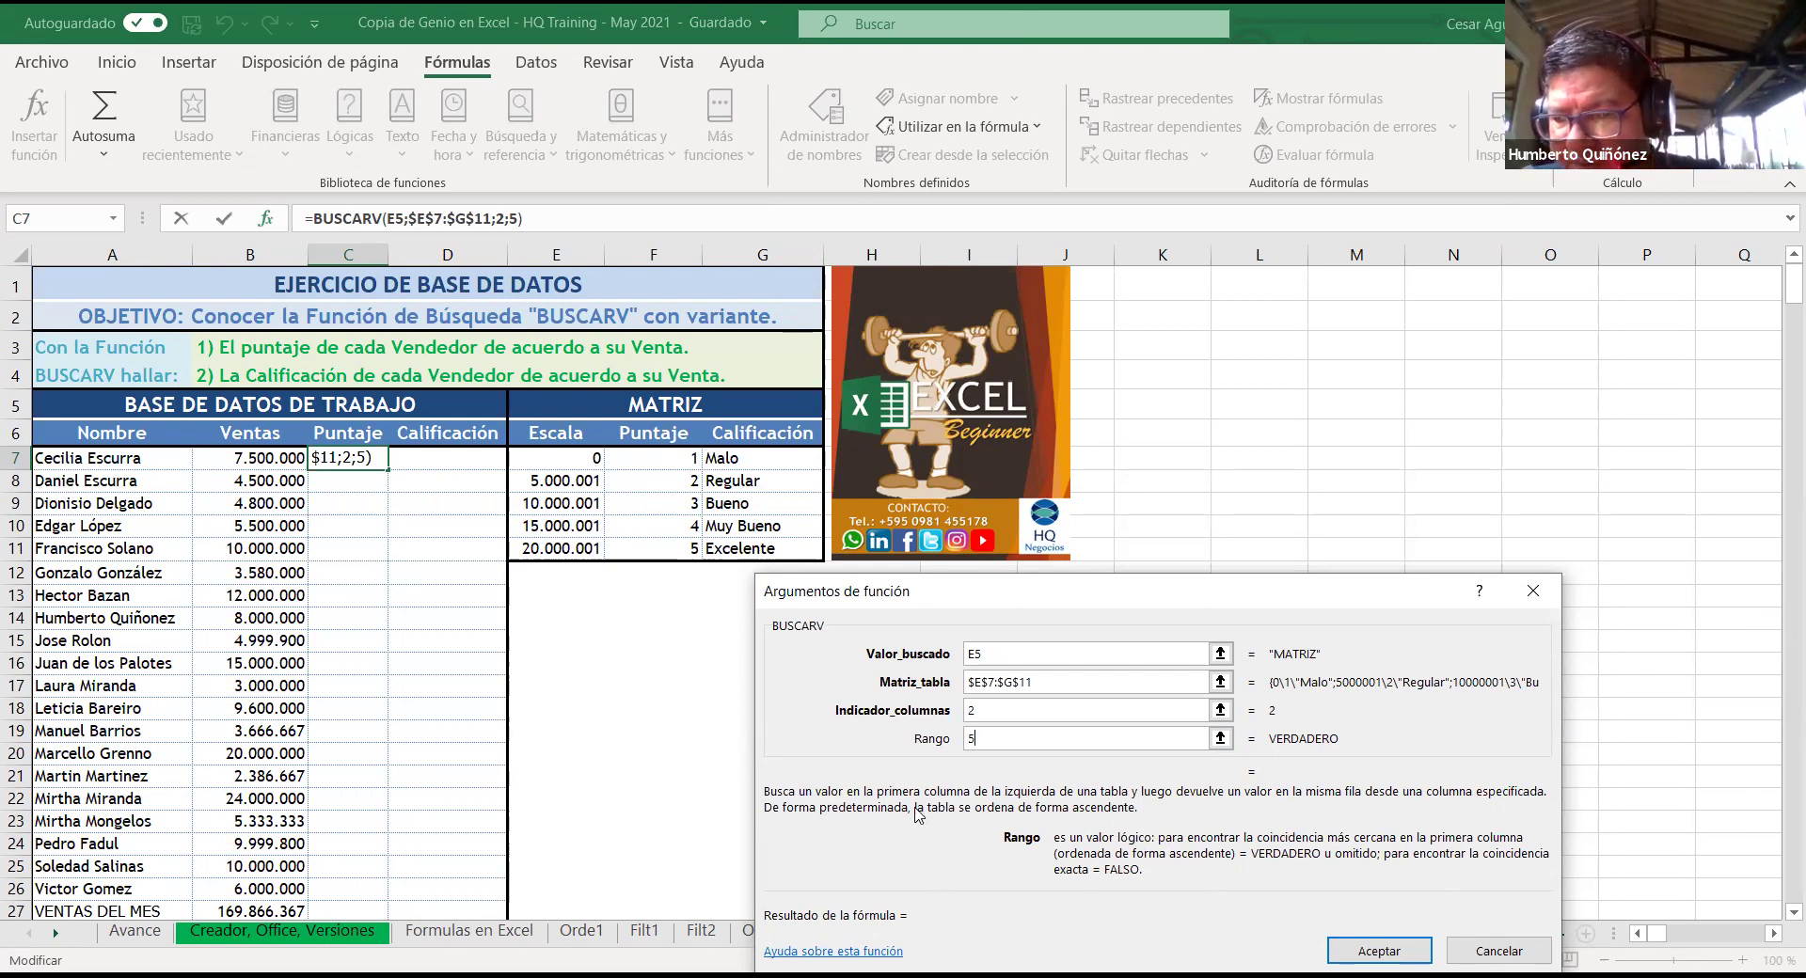
# Step: Enter =BUSCARV(E5;$E$7:$G$11;2;5) in C7, which returns #N/D
pyautogui.moveTo(841, 595); pyautogui.dragTo(750, 584)
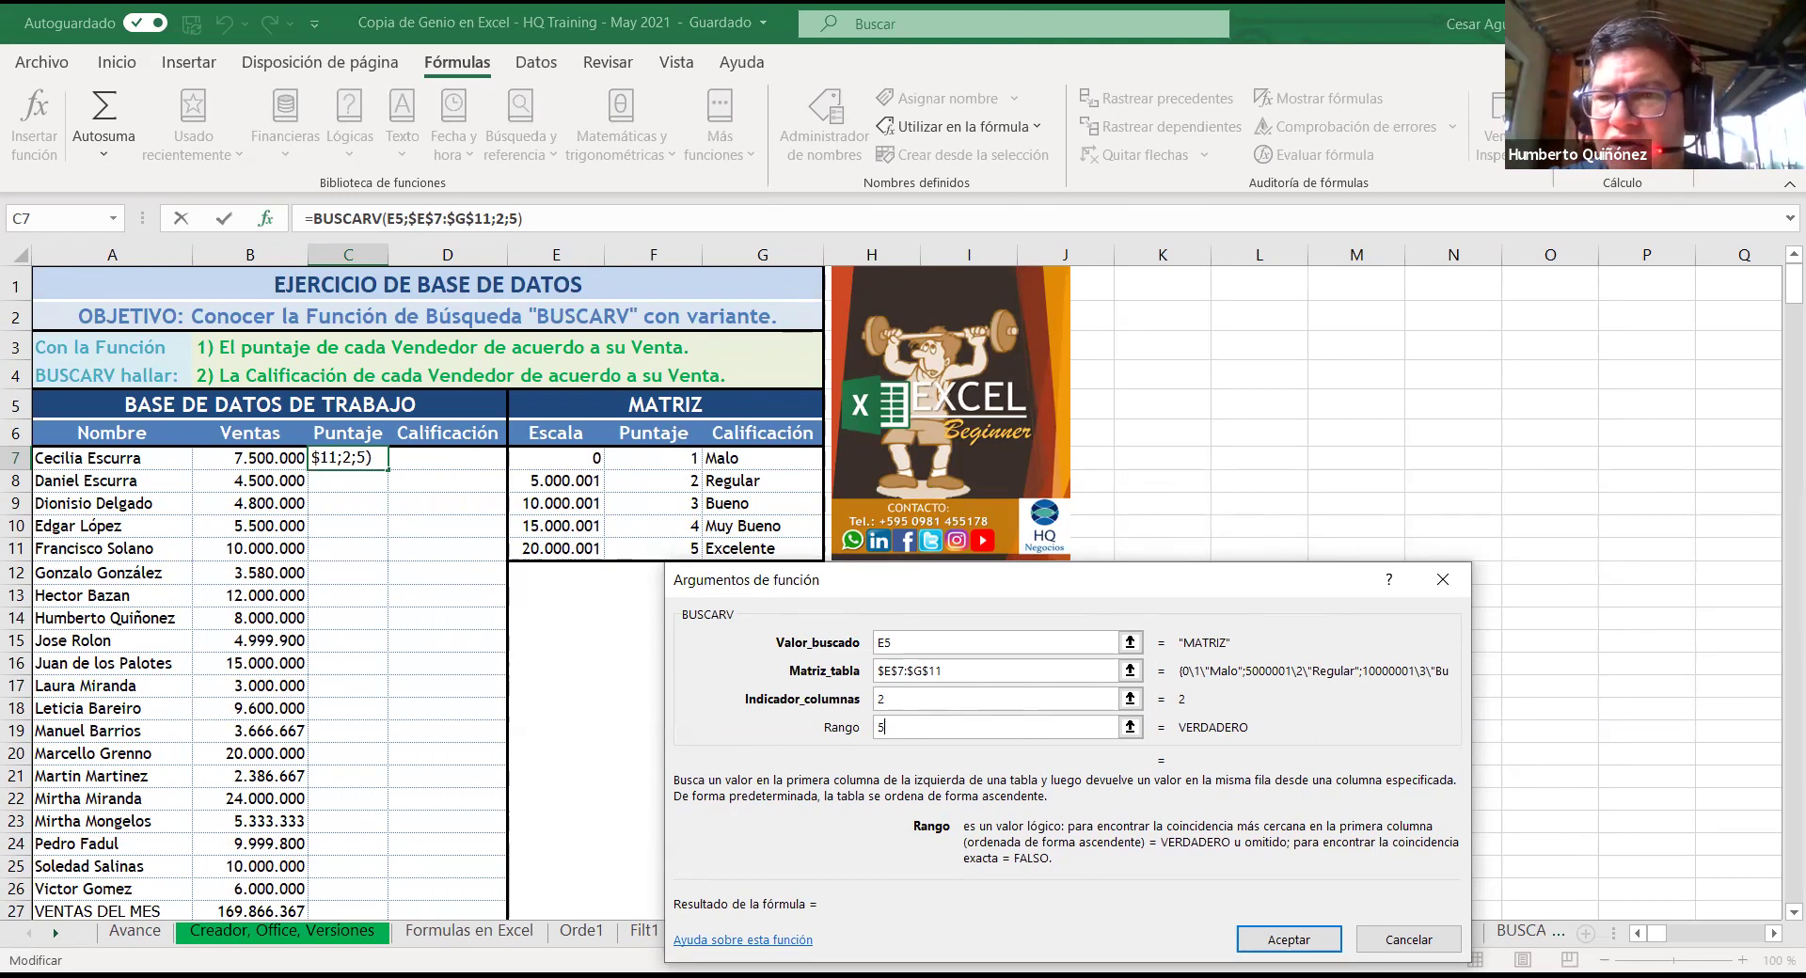
pyautogui.click(1289, 940)
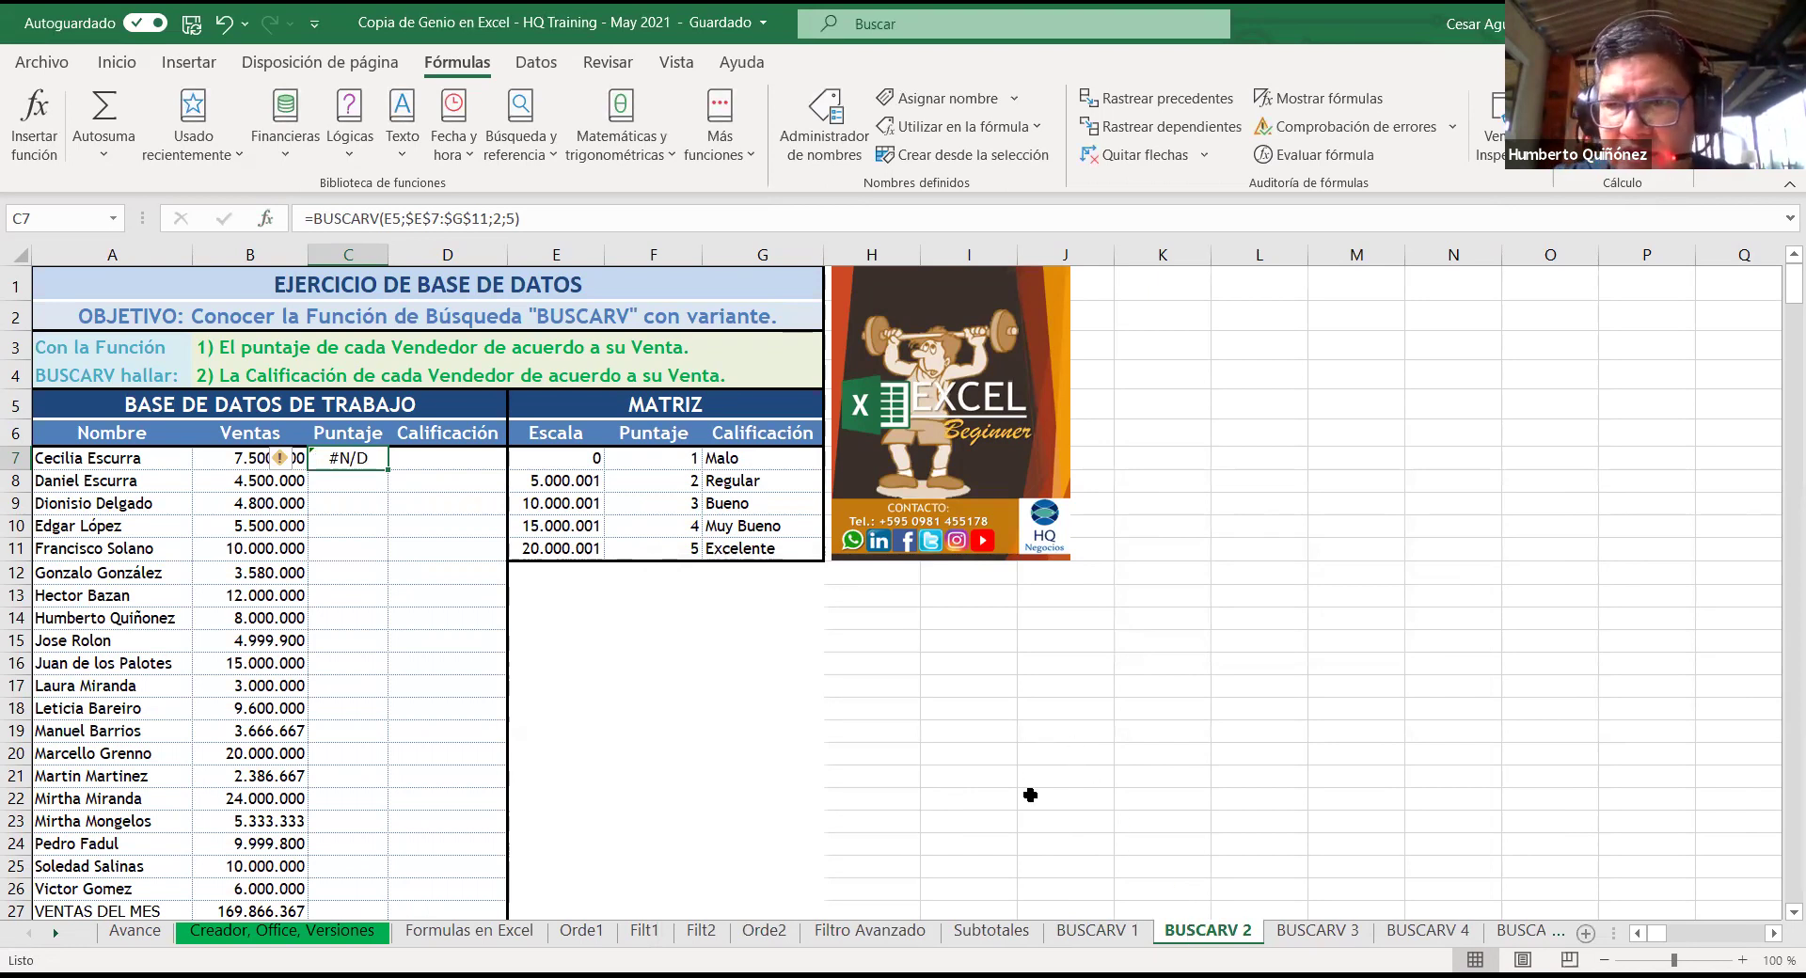
# Step: Reopen the Function Arguments for C7's =BUSCARV(E5;$E$7:$G$11;2;5) formula
pyautogui.click(264, 224)
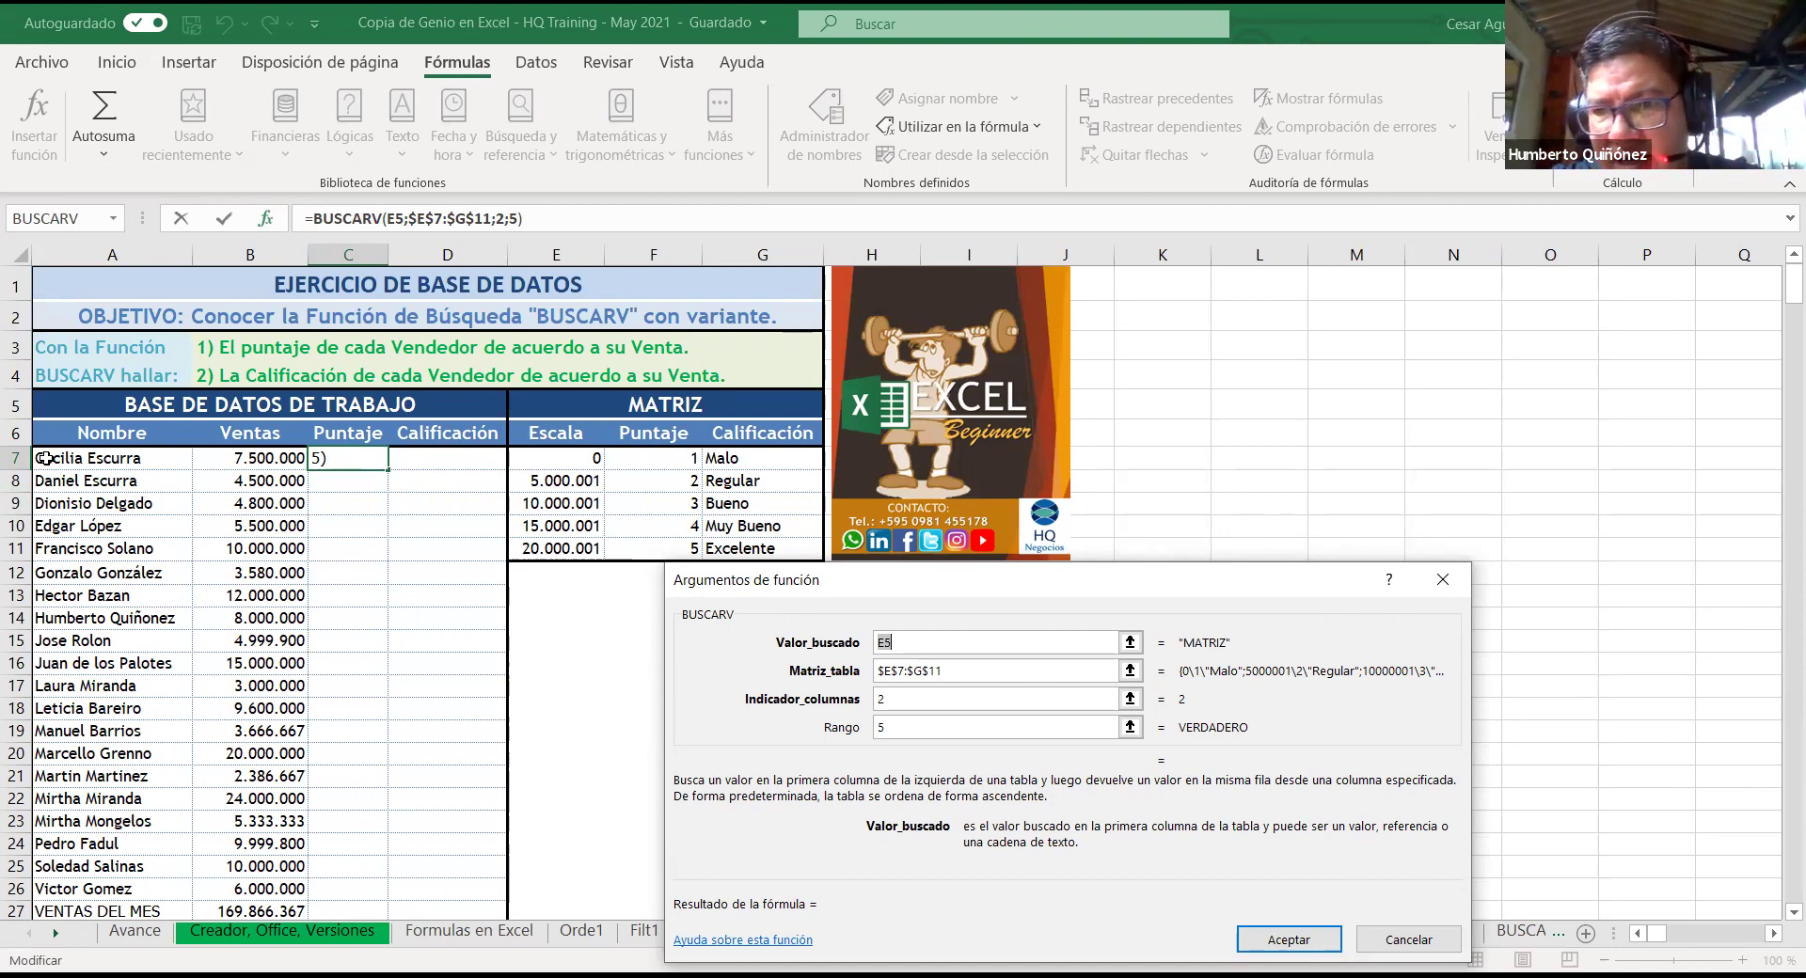
# Step: Replace the lookup value E5 with B7, previewing a result of 2
pyautogui.click(353, 459)
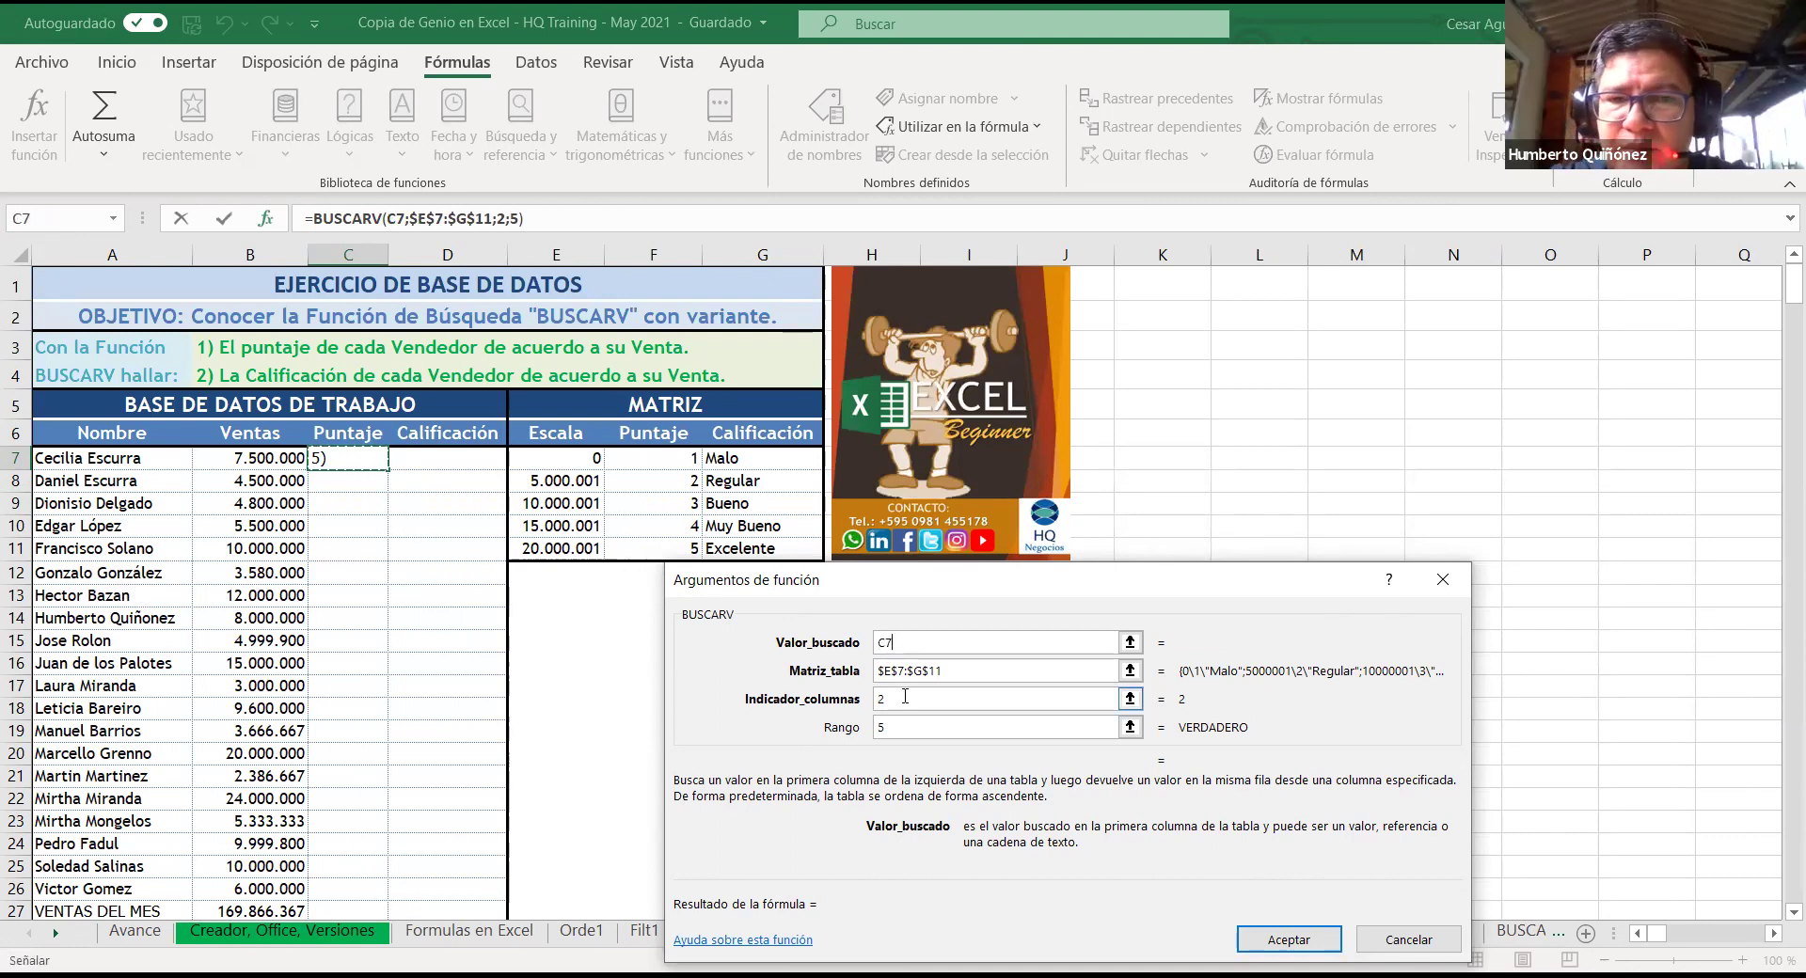
pyautogui.click(922, 639)
pyautogui.press('BackSpace')
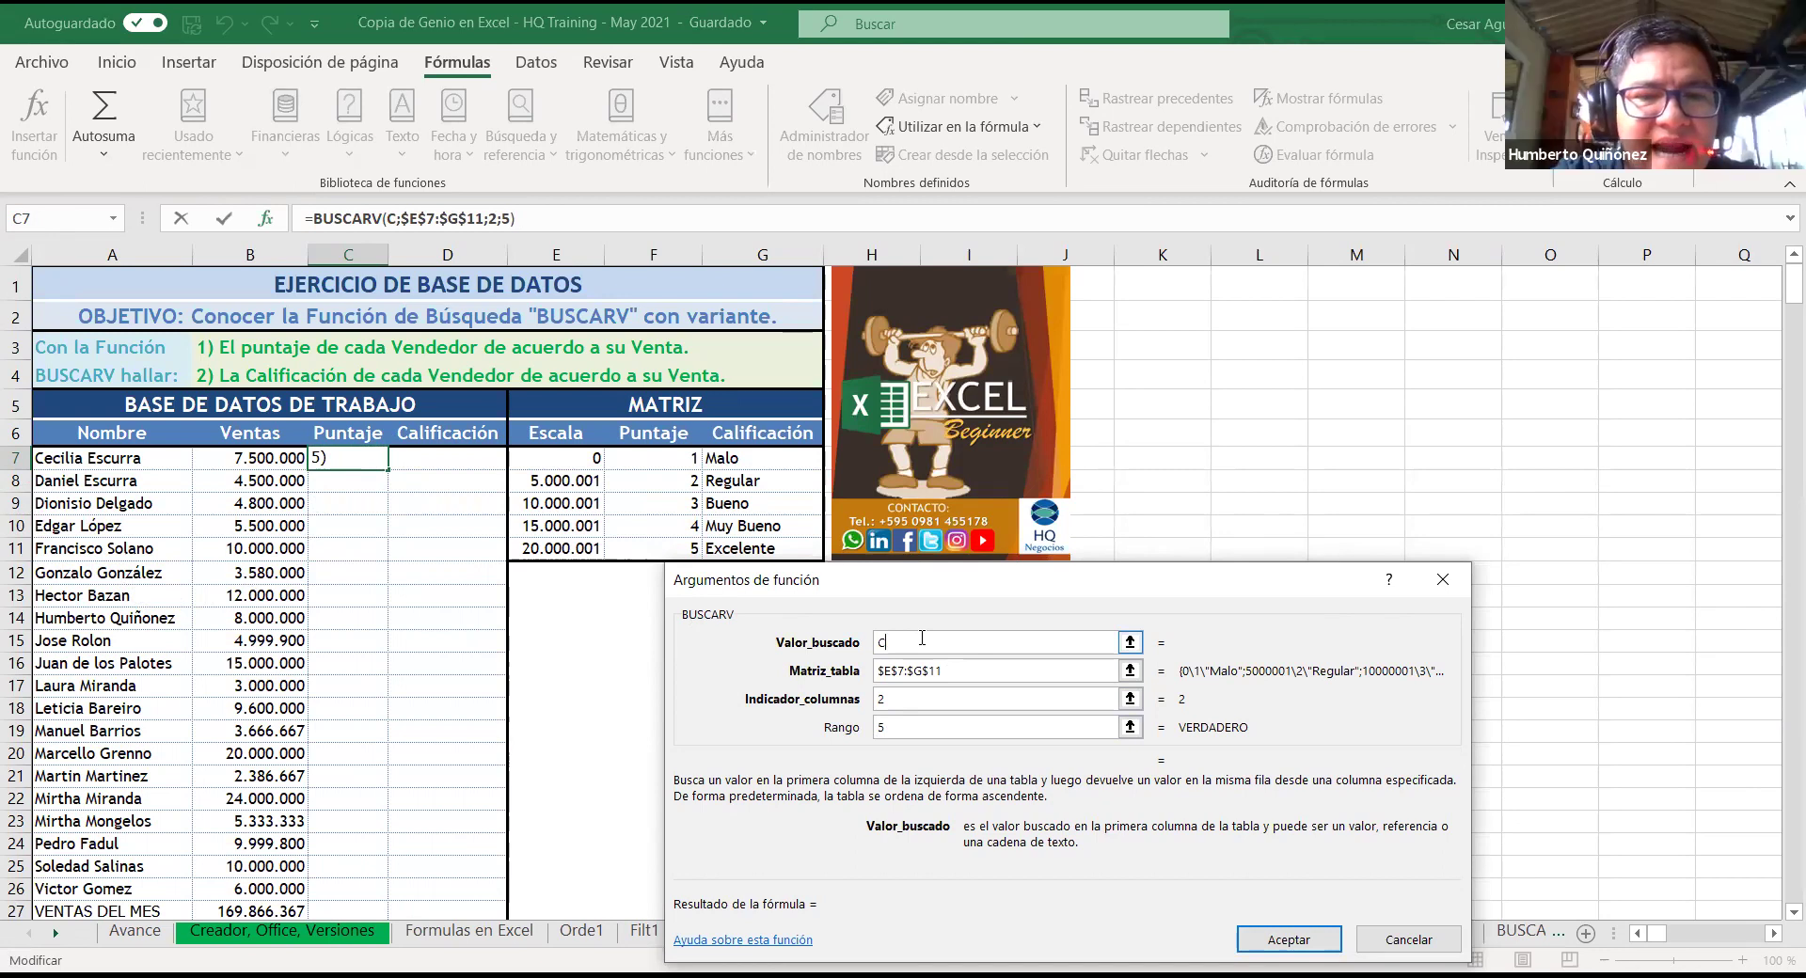
pyautogui.press('BackSpace')
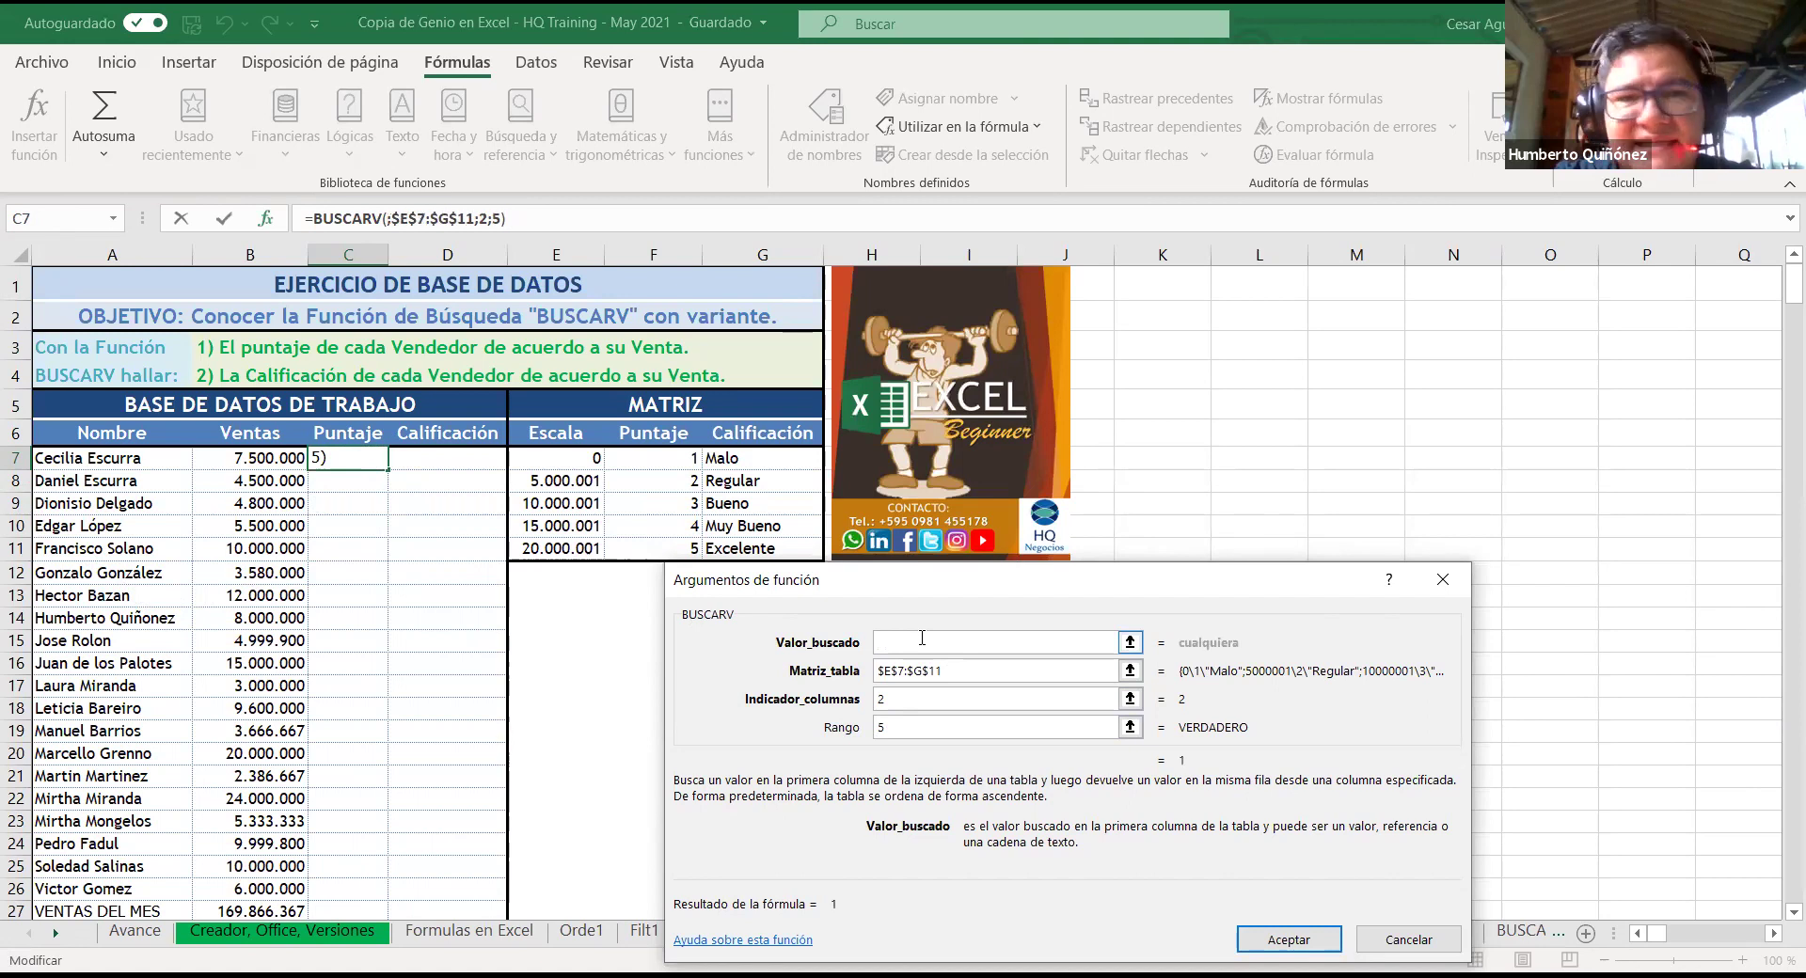
pyautogui.write('B7')
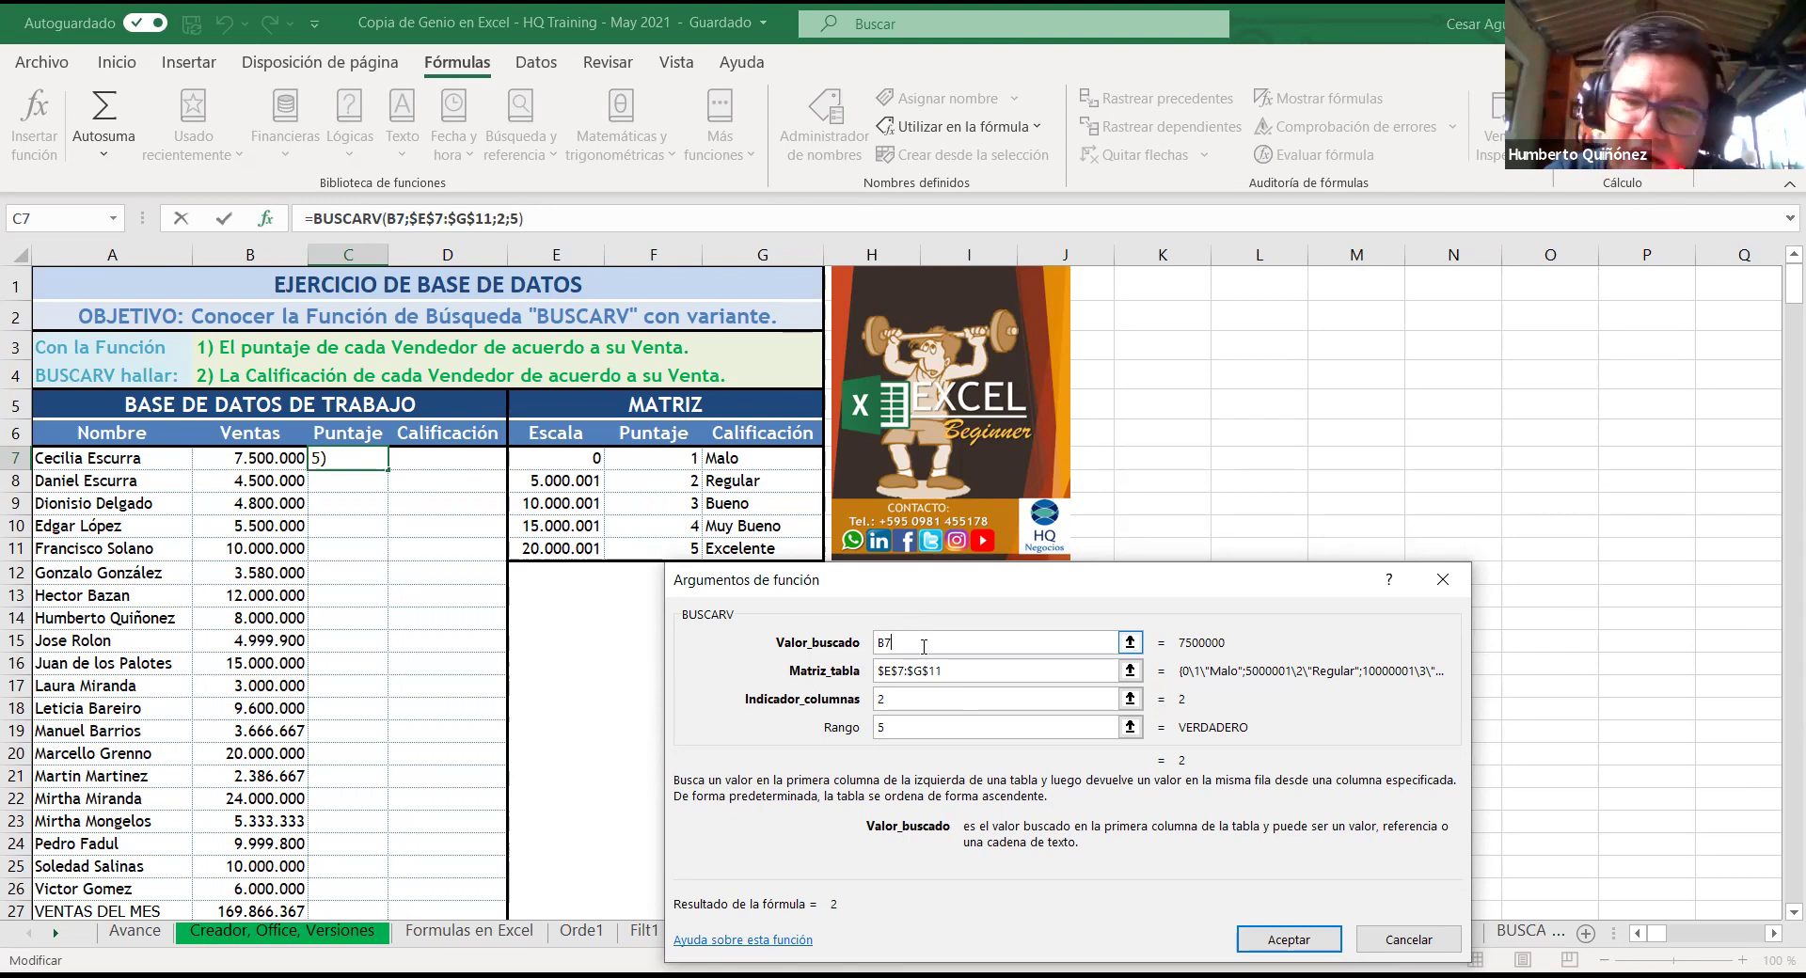
# Step: Confirm C7's BUSCARV formula and copy it down through C26
pyautogui.click(1281, 941)
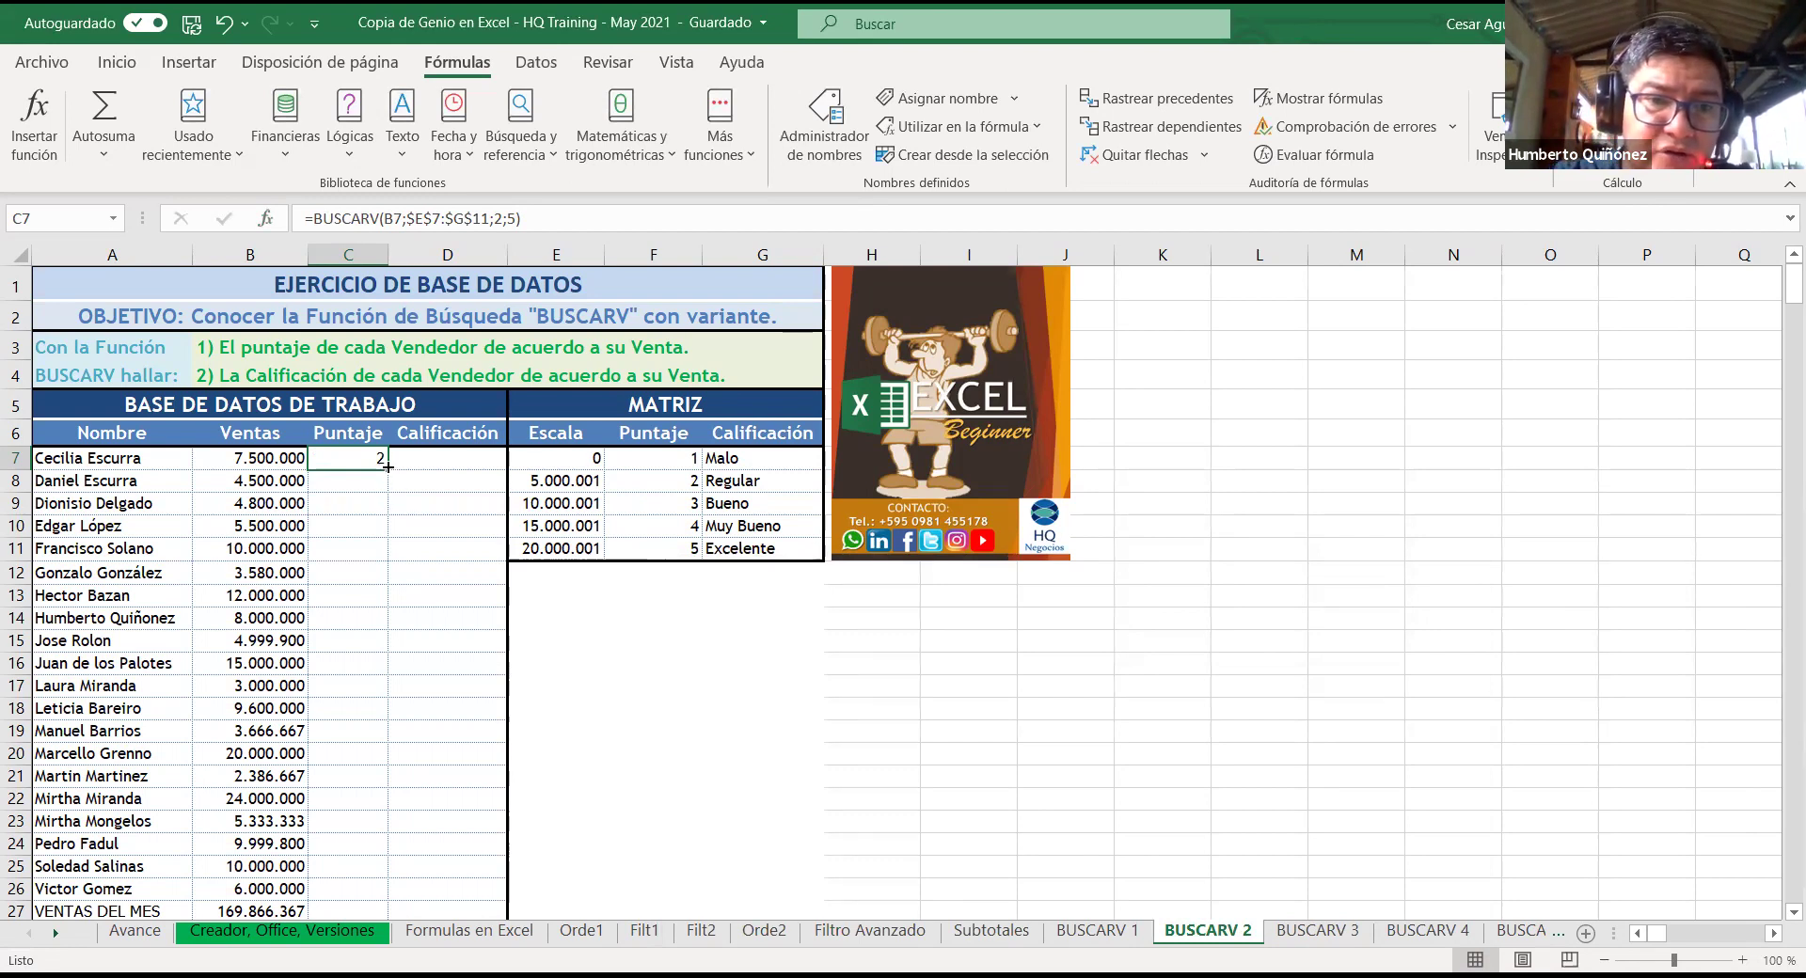
pyautogui.doubleClick(387, 466)
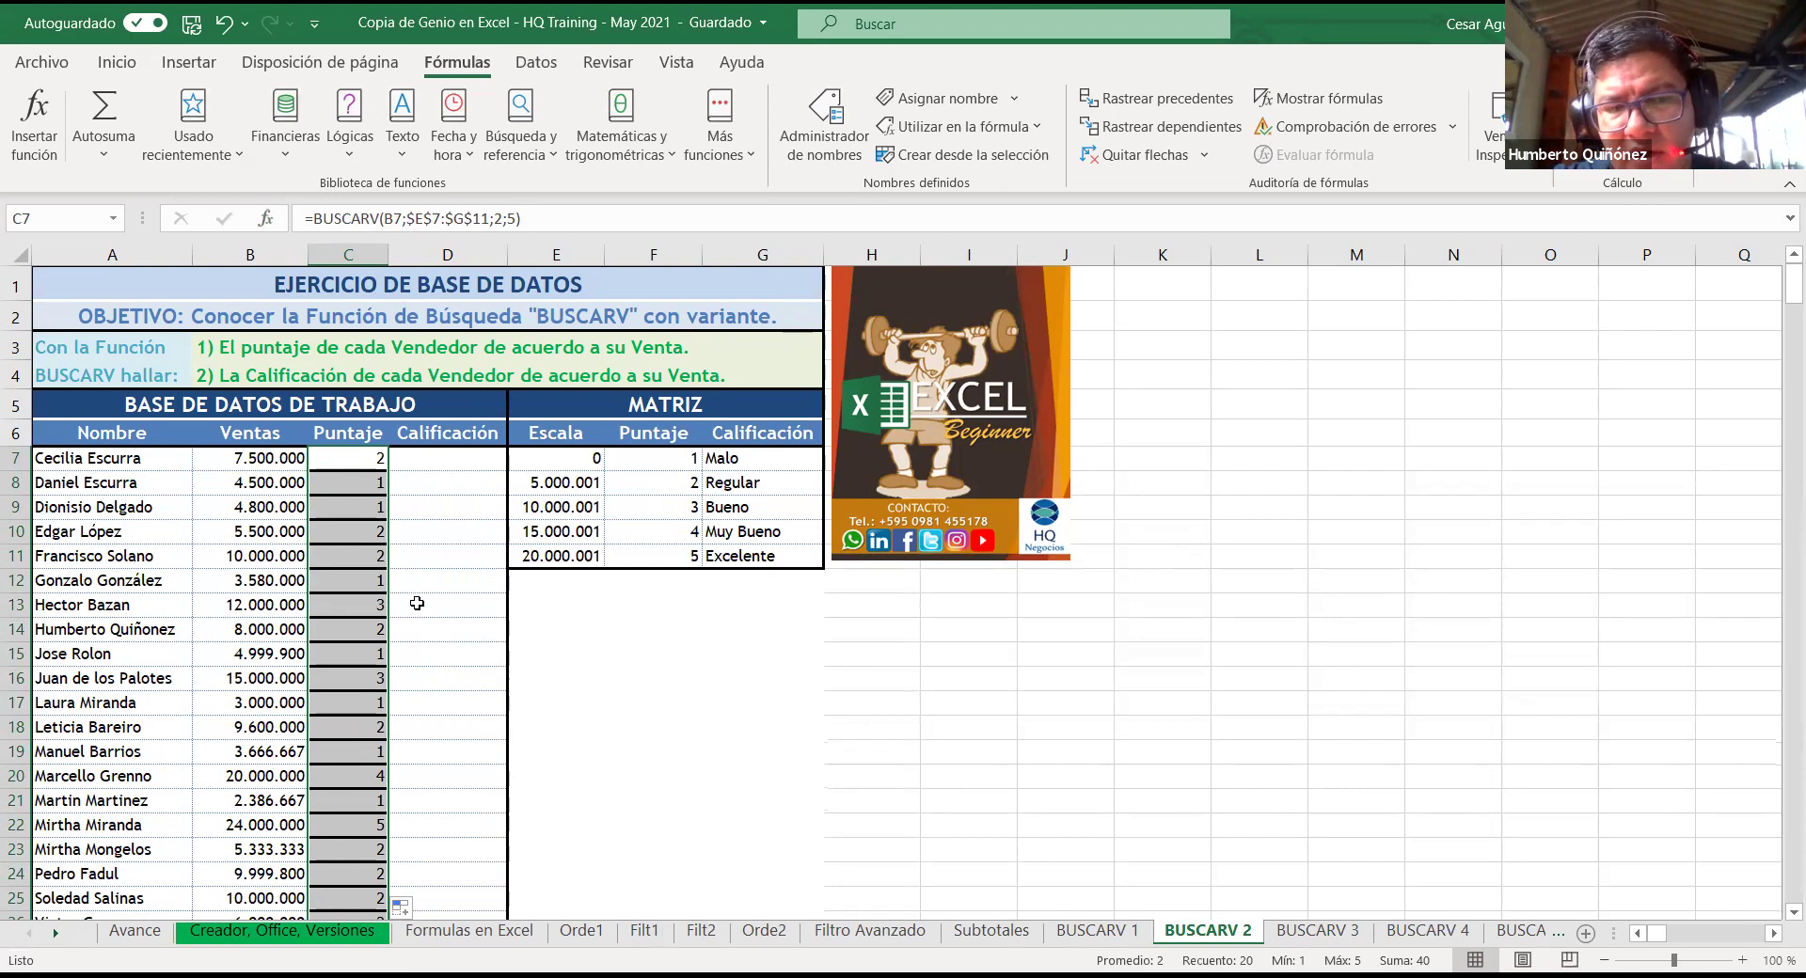
# Step: Switch the C7:C26 fill to Rellenar sin formato
pyautogui.click(405, 908)
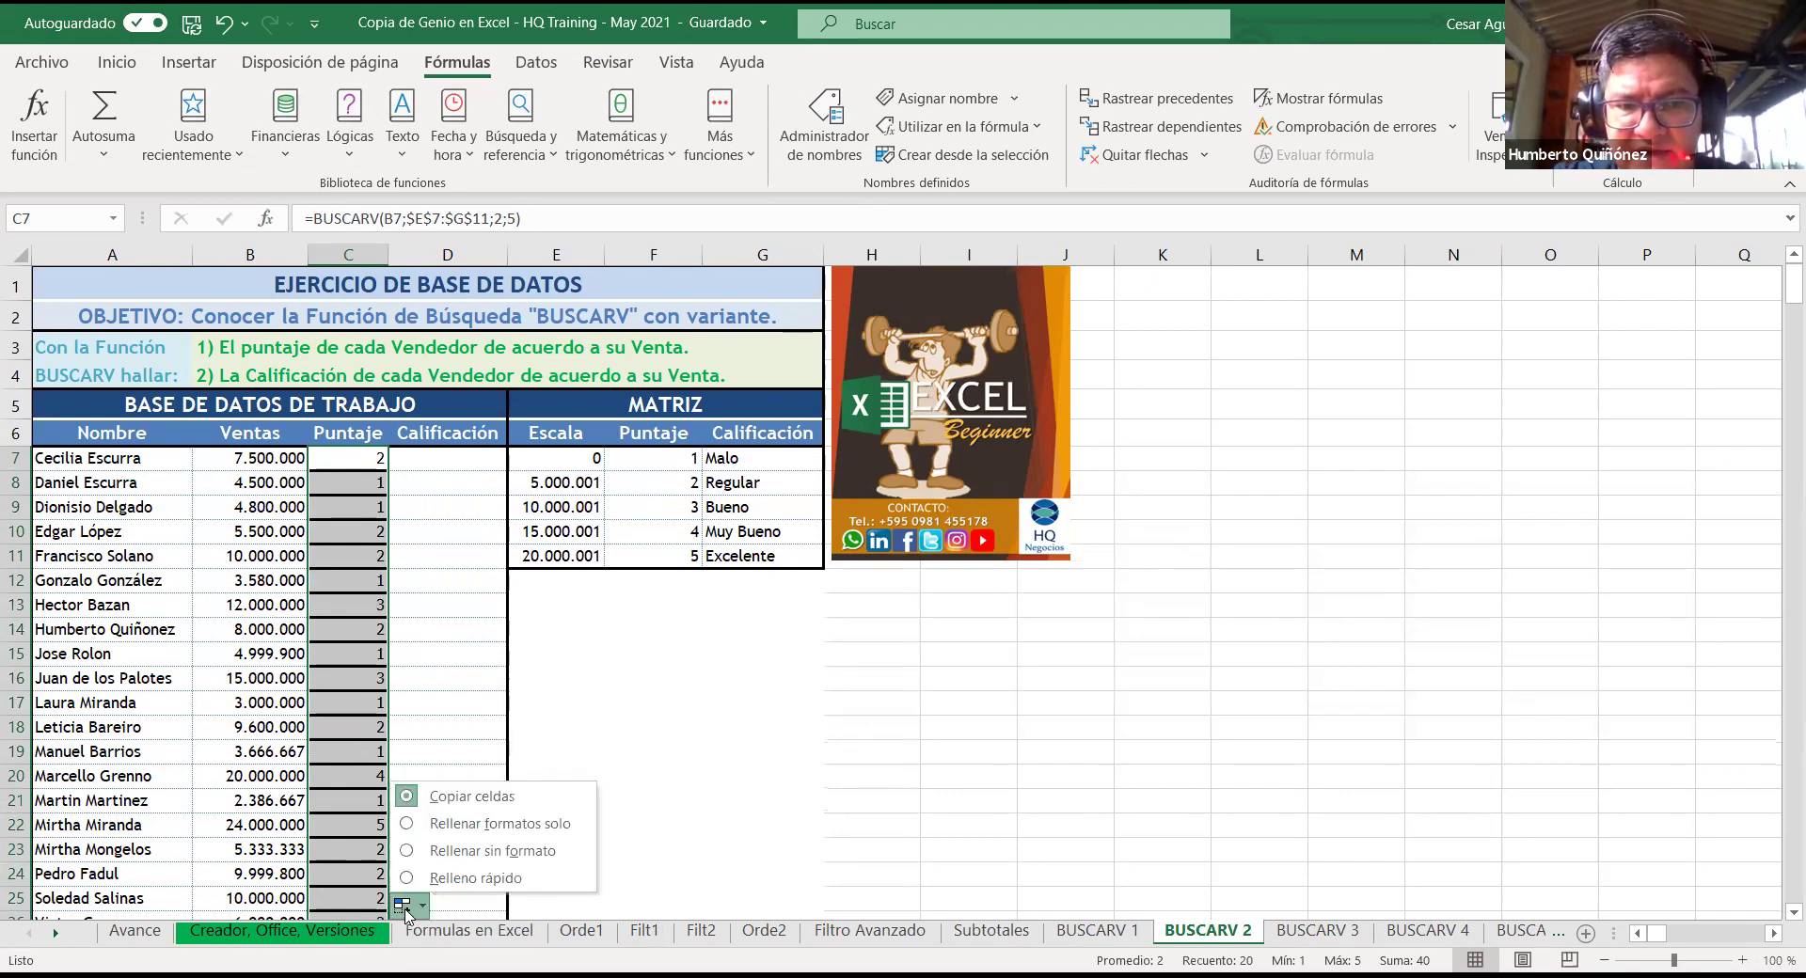
pyautogui.click(405, 850)
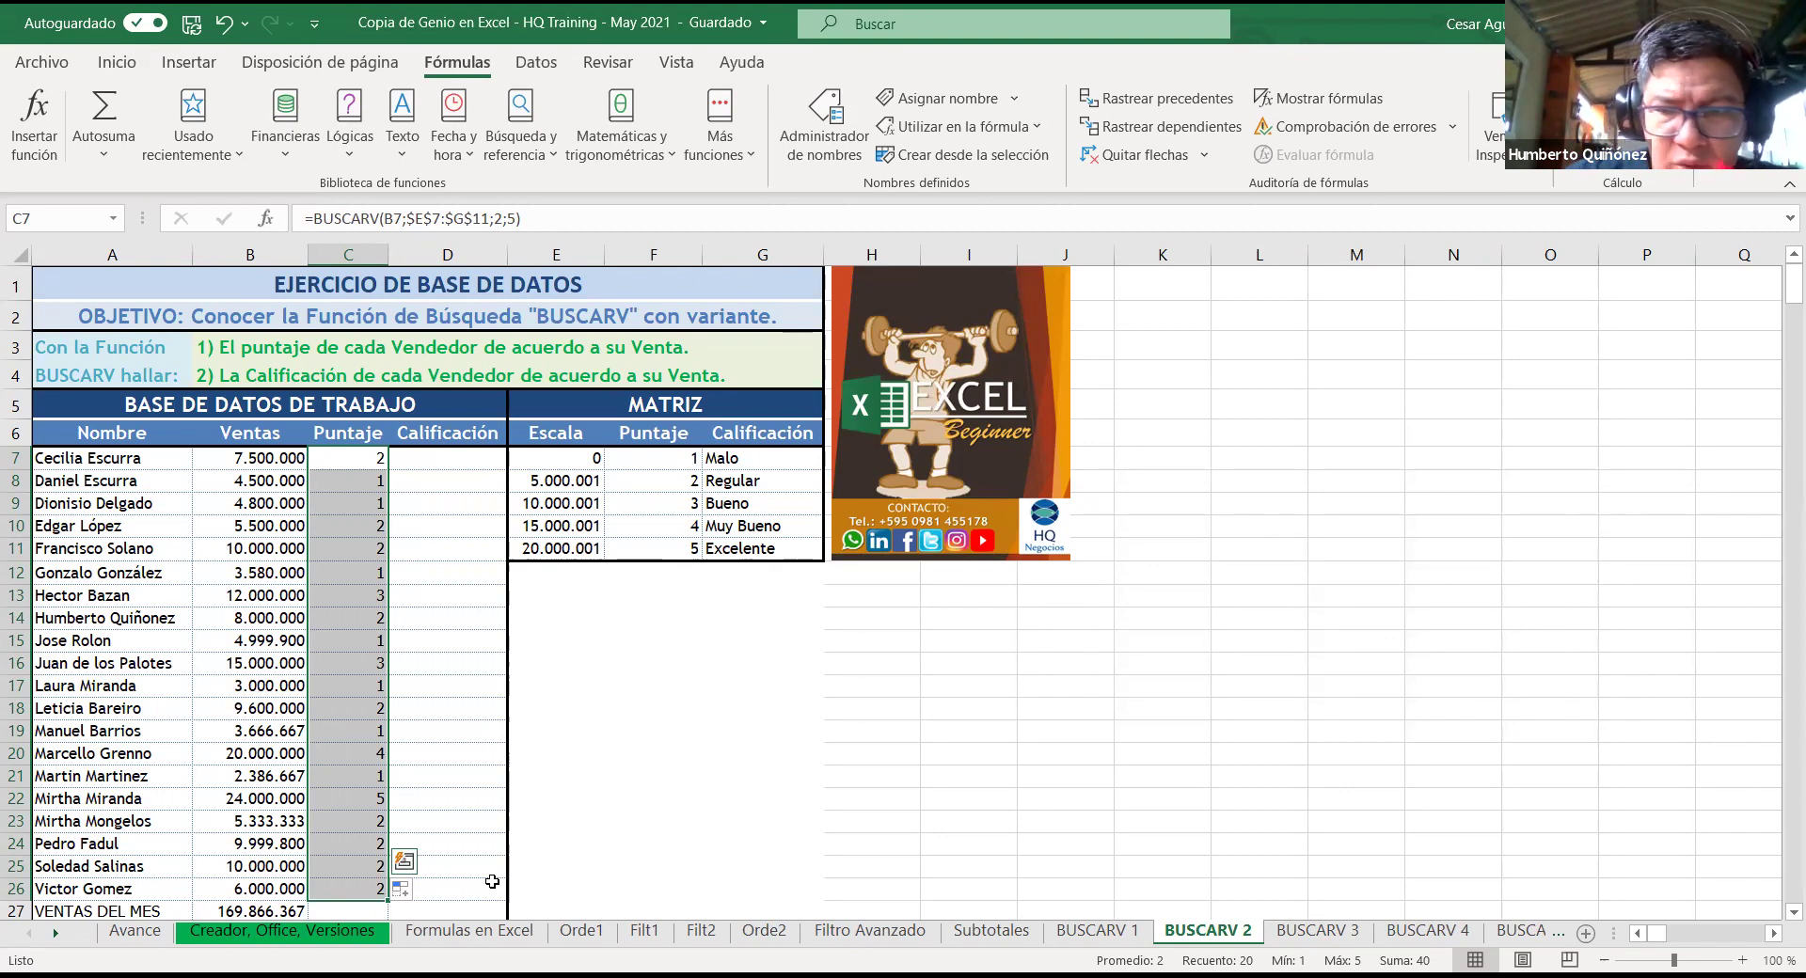
pyautogui.click(372, 489)
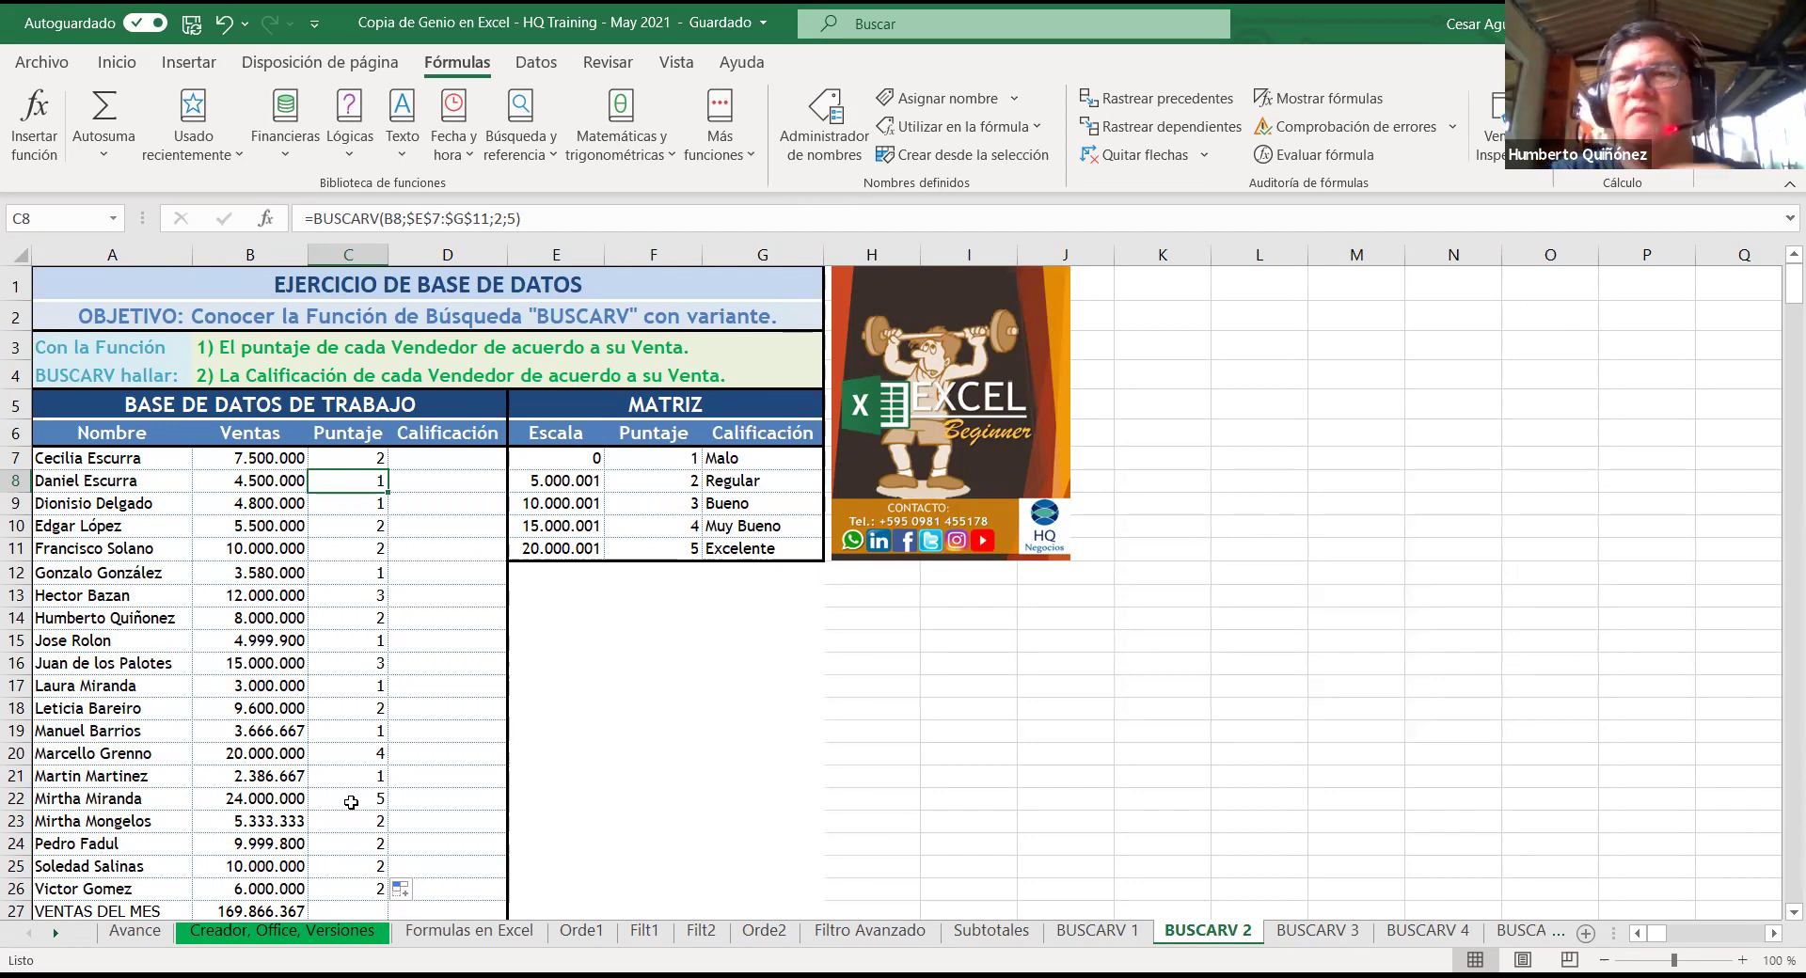
pyautogui.click(415, 455)
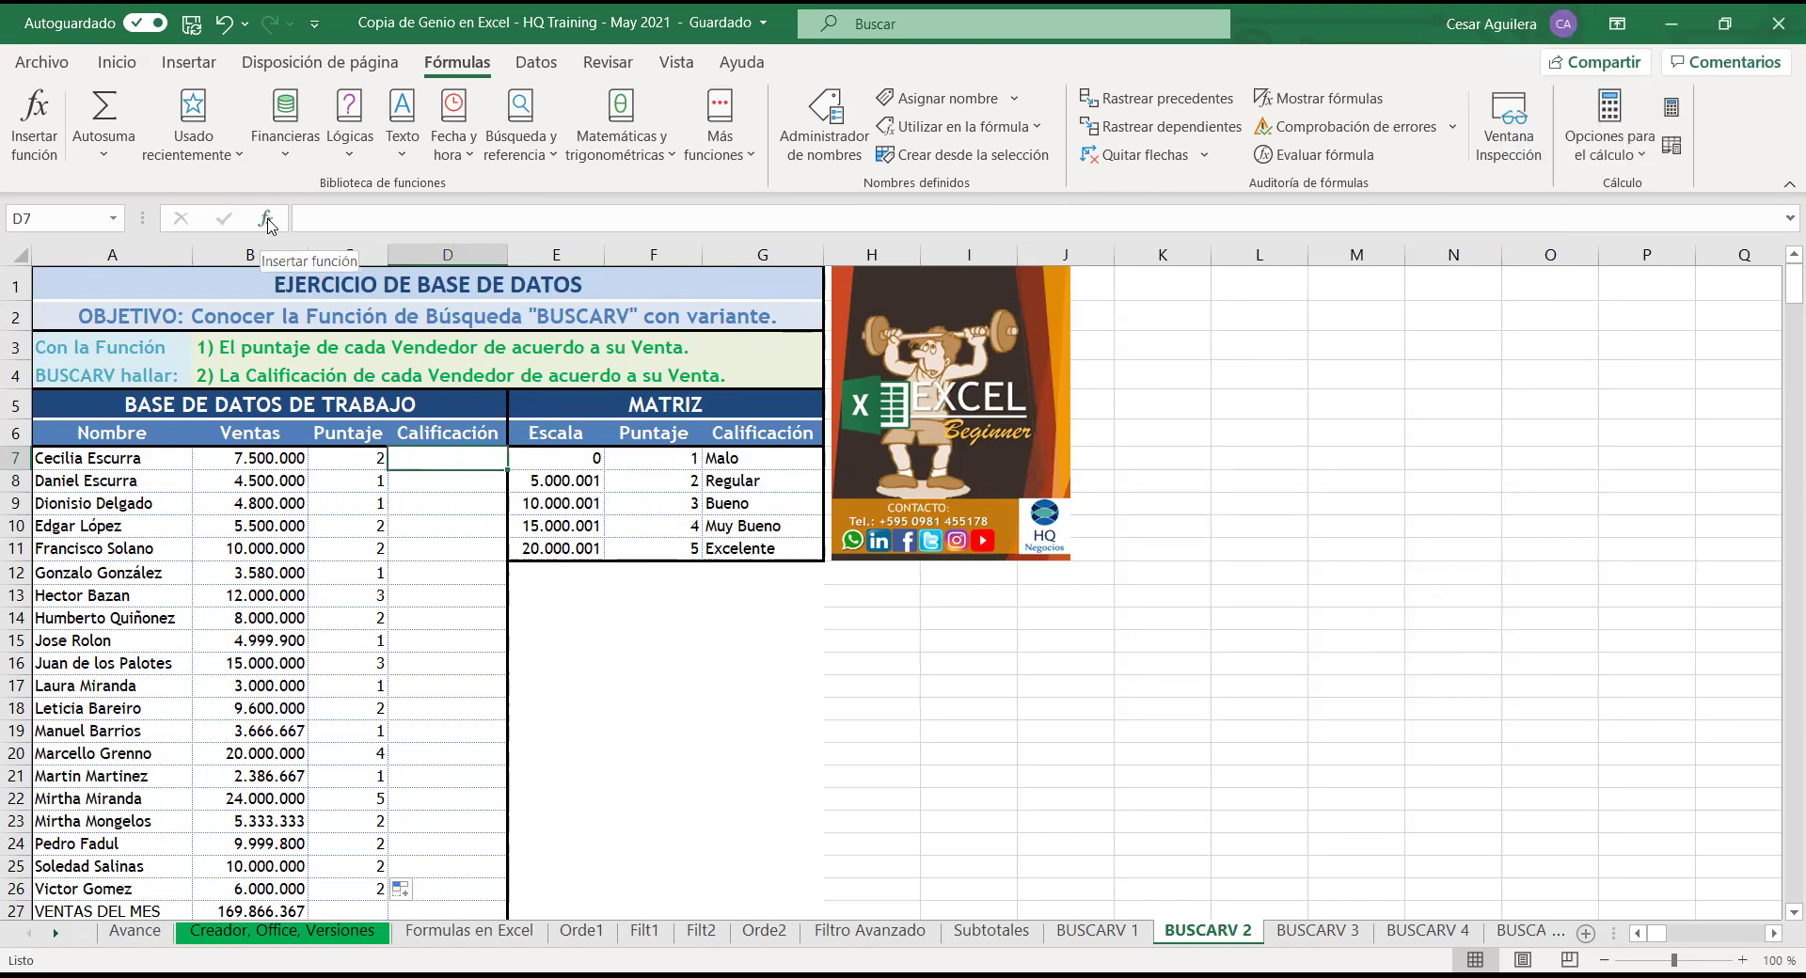
pyautogui.click(267, 220)
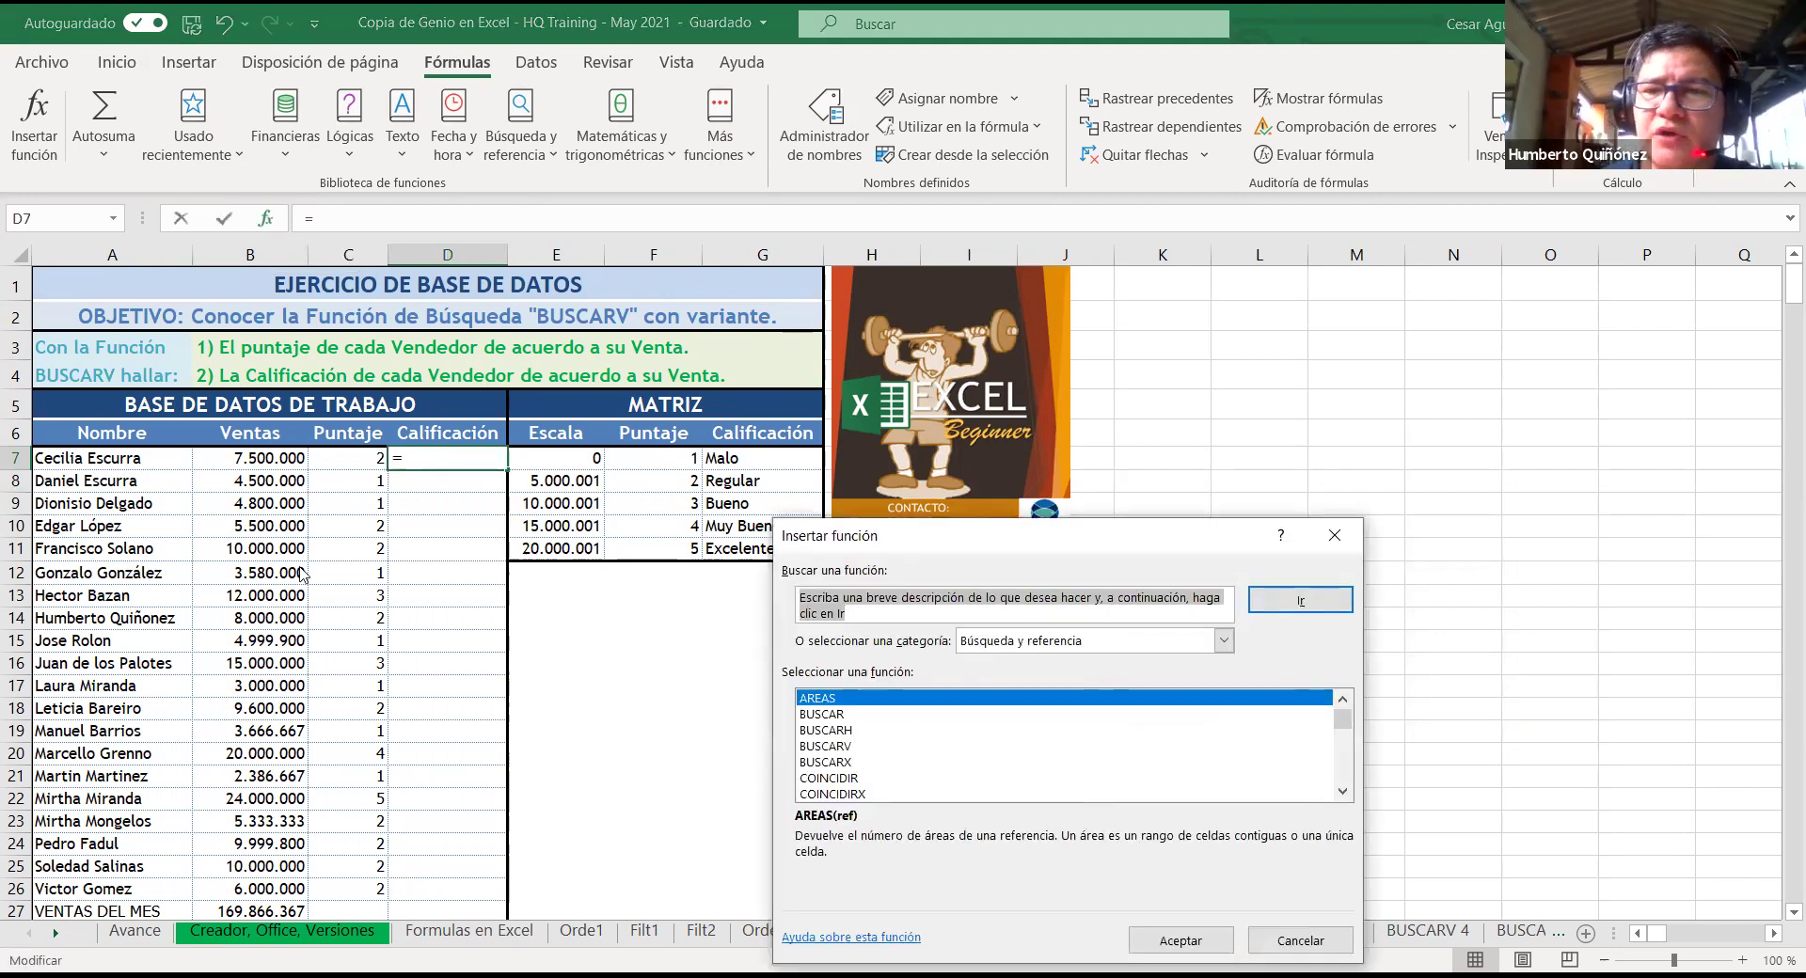
pyautogui.click(1342, 548)
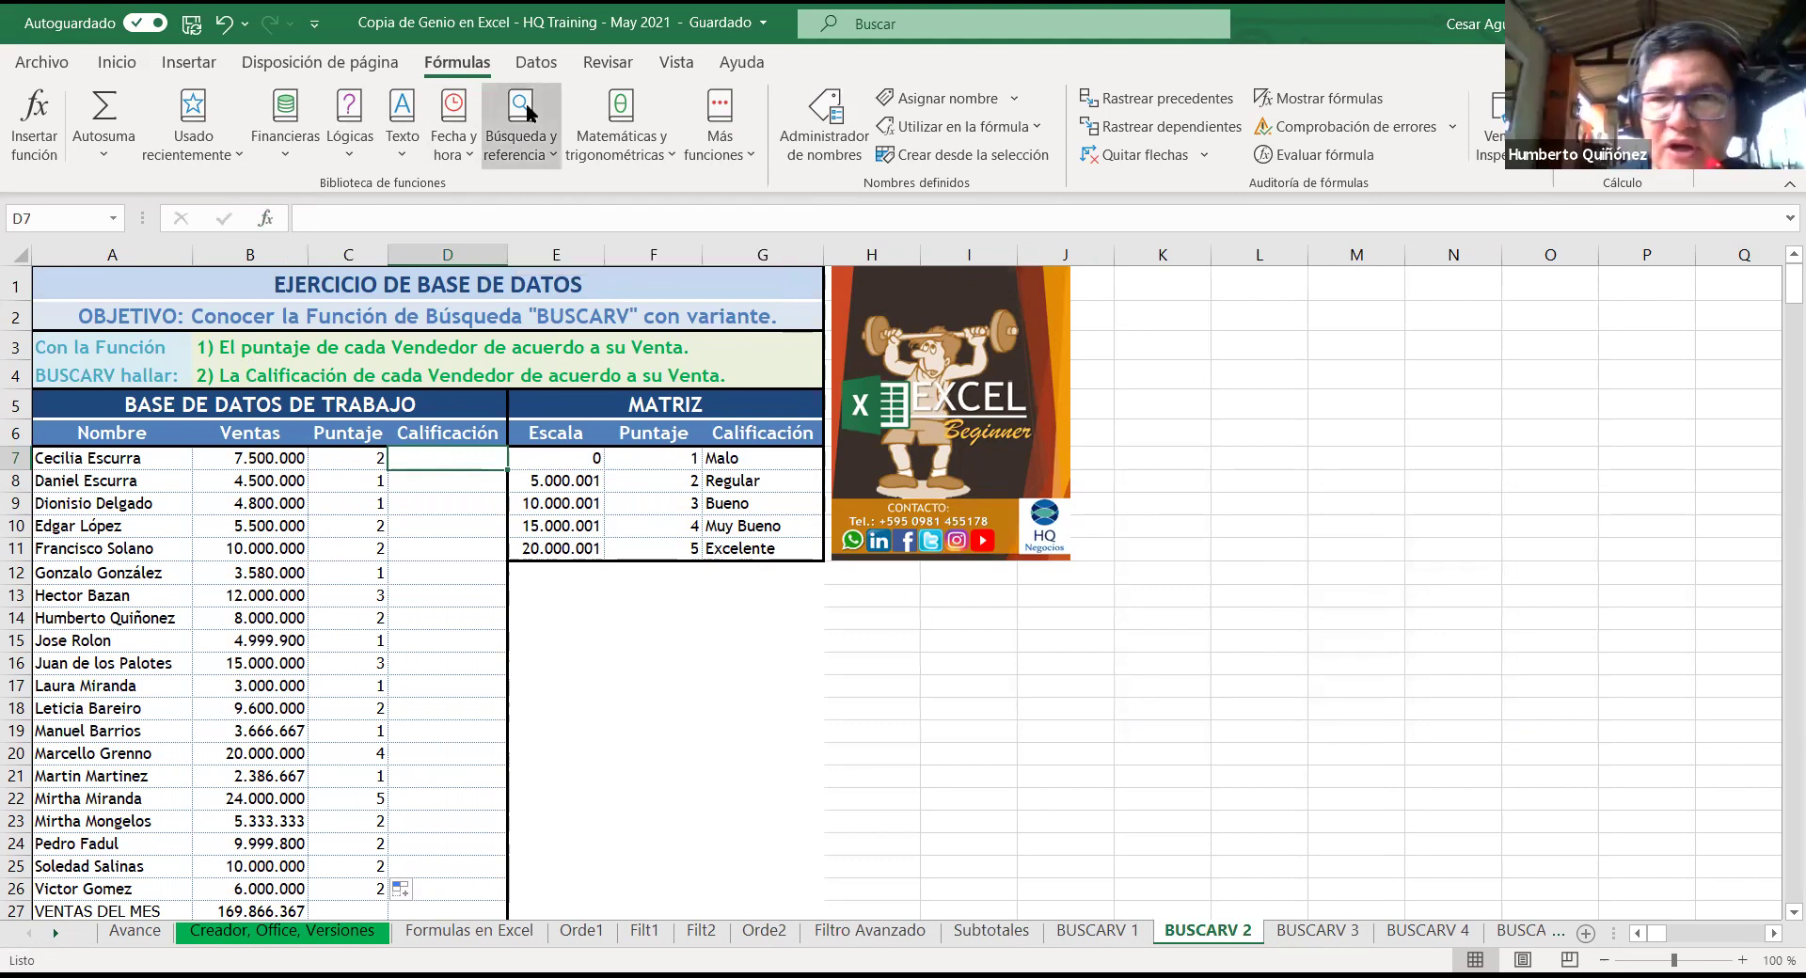
# Step: Insert an empty BUSCARV into D7 from the Búsqueda y referencia list
pyautogui.click(527, 104)
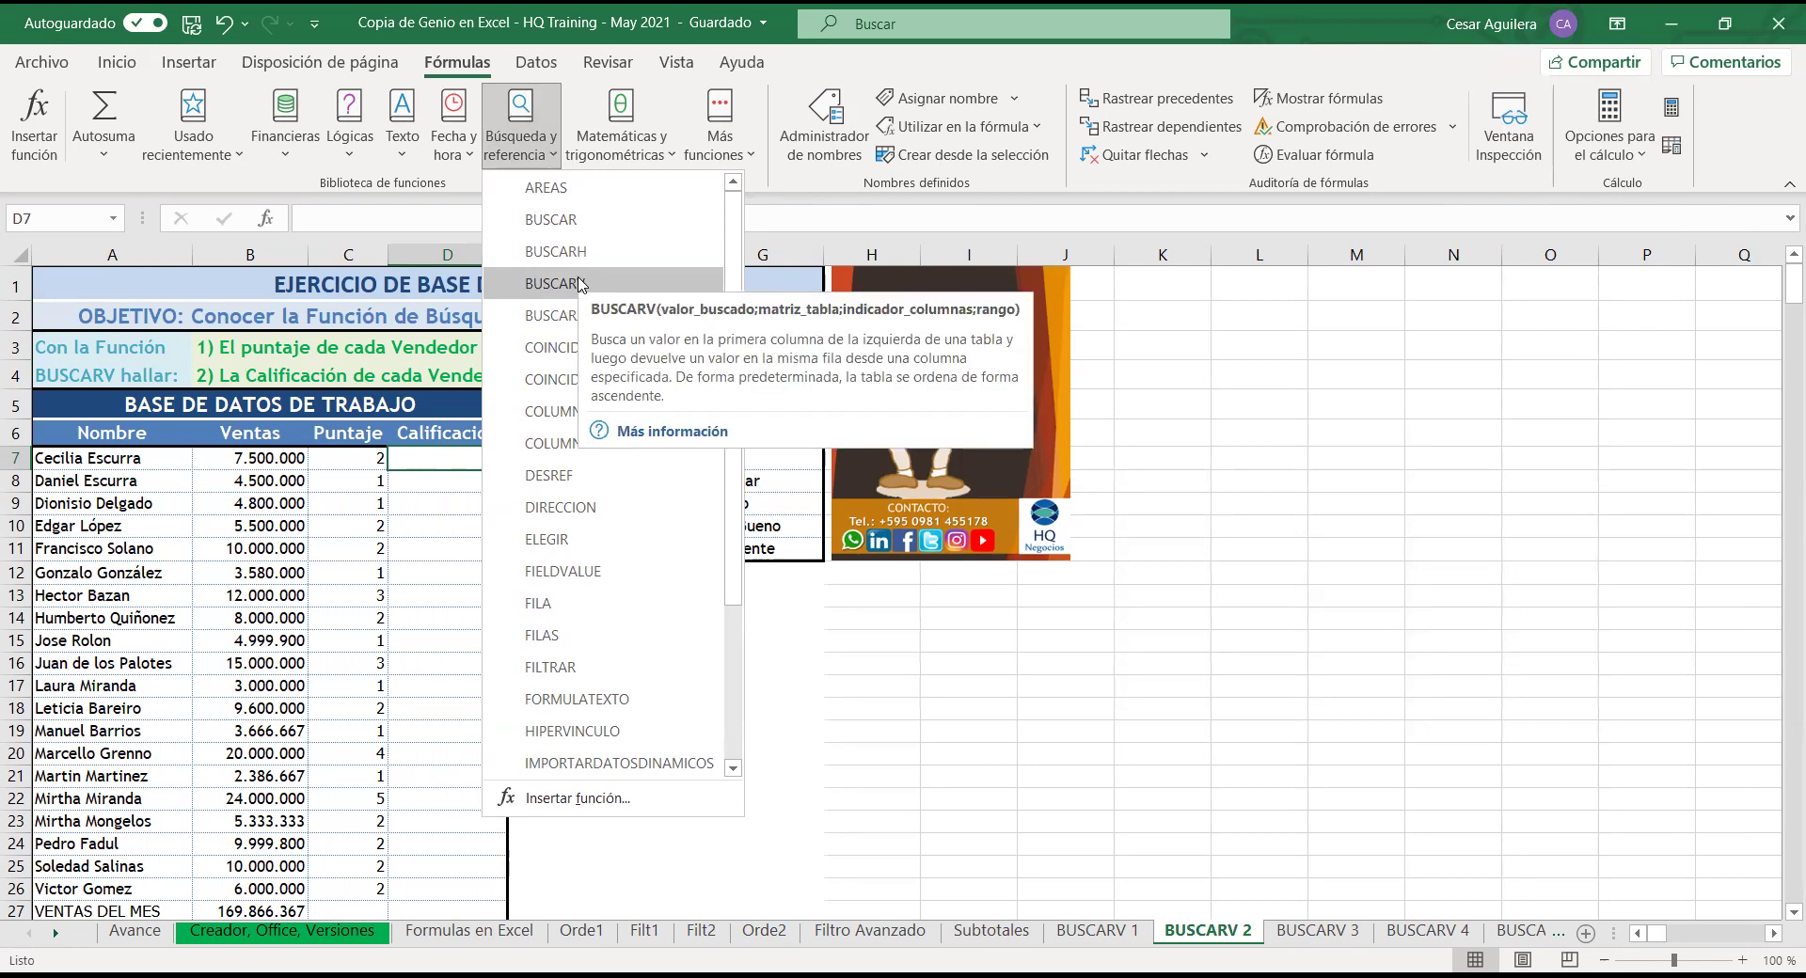
pyautogui.click(579, 282)
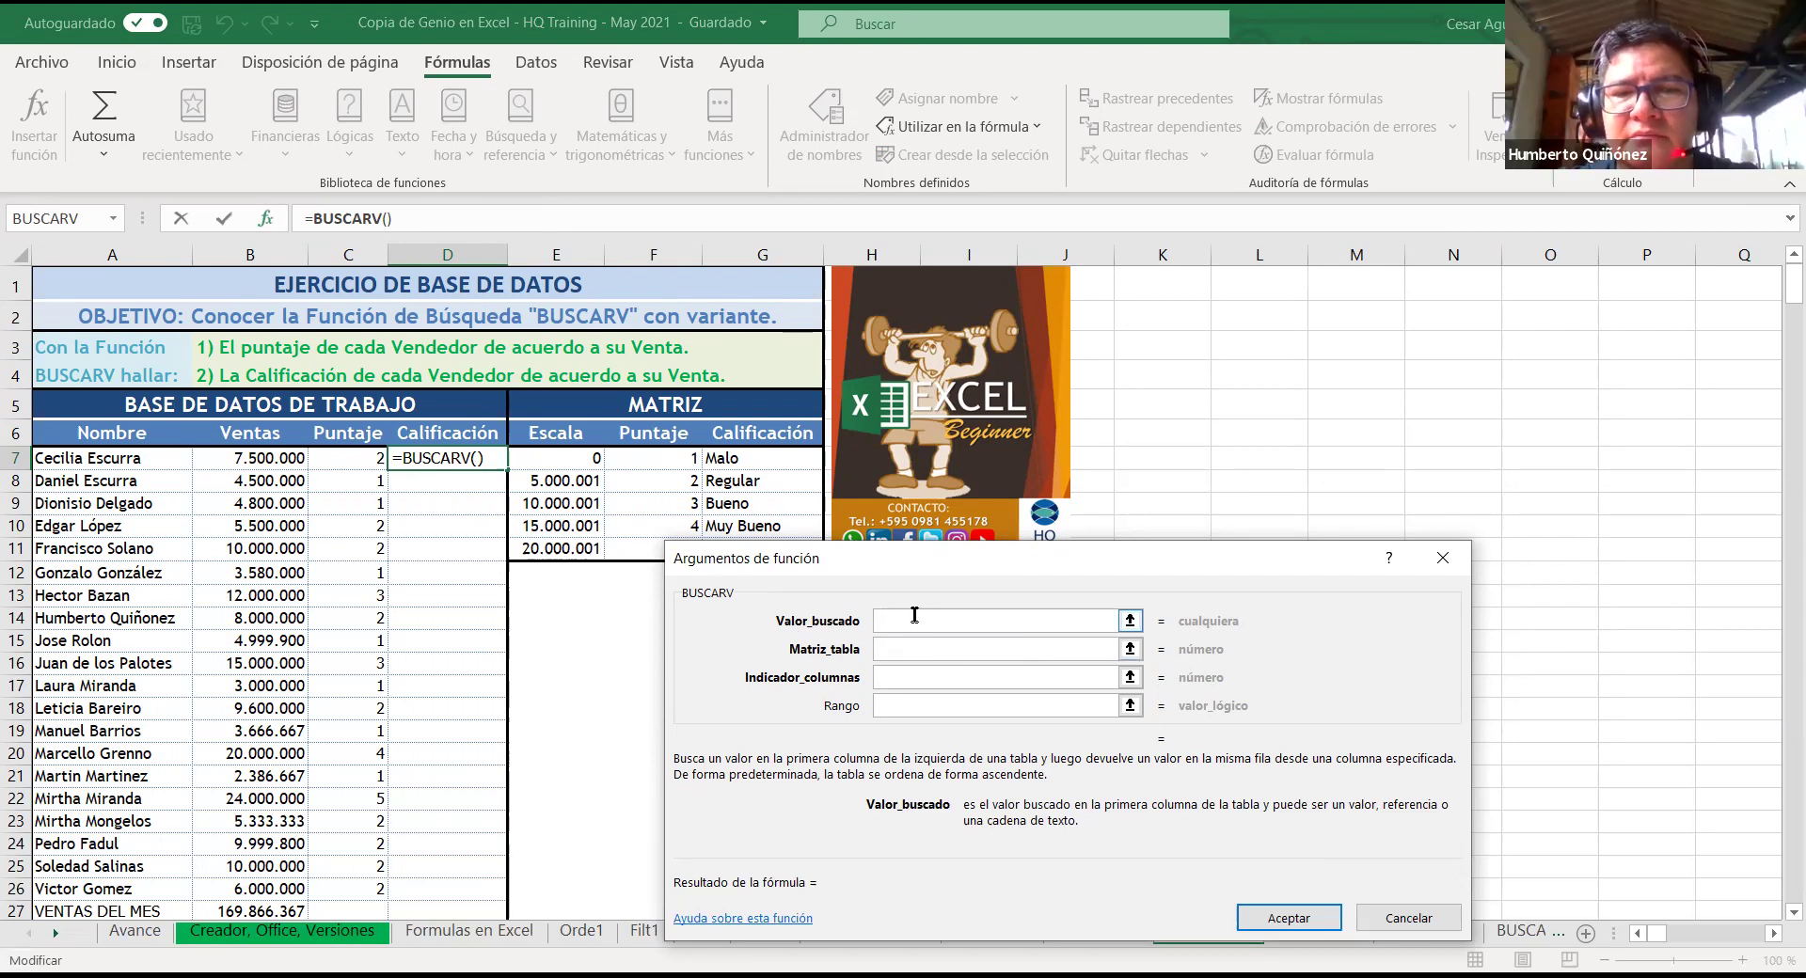
# Step: Set B7 as D7's lookup value, previewing 7500000
pyautogui.click(272, 463)
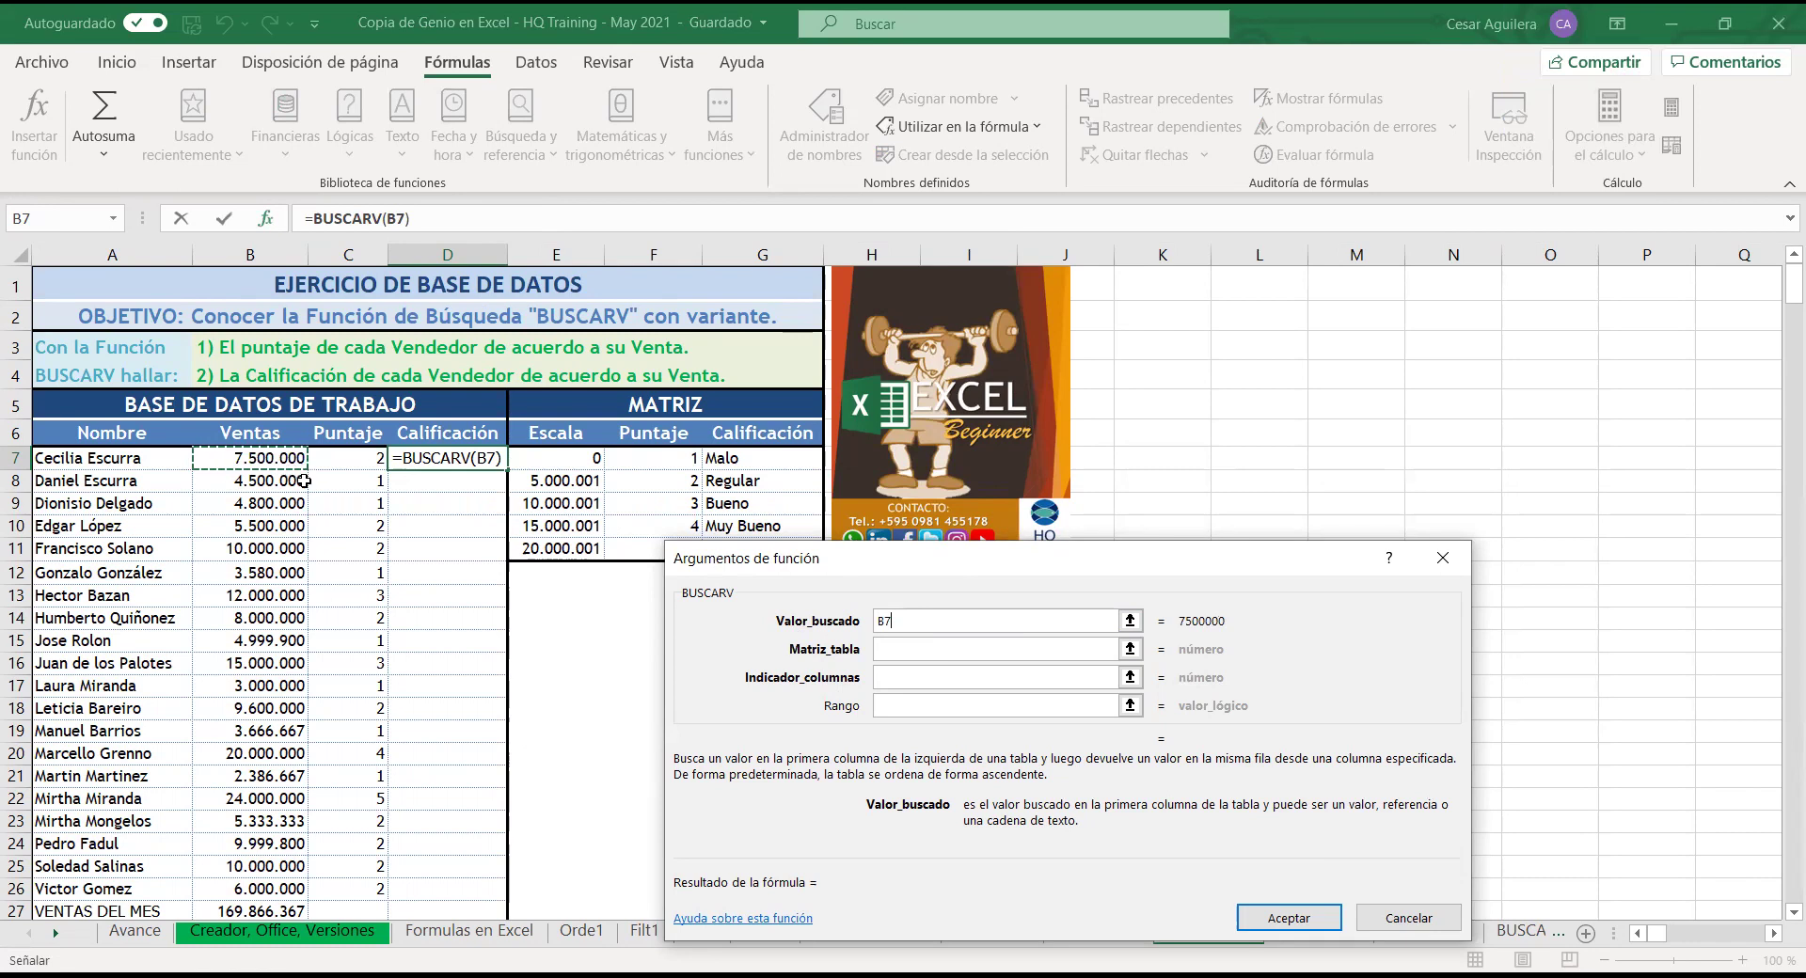
pyautogui.click(986, 649)
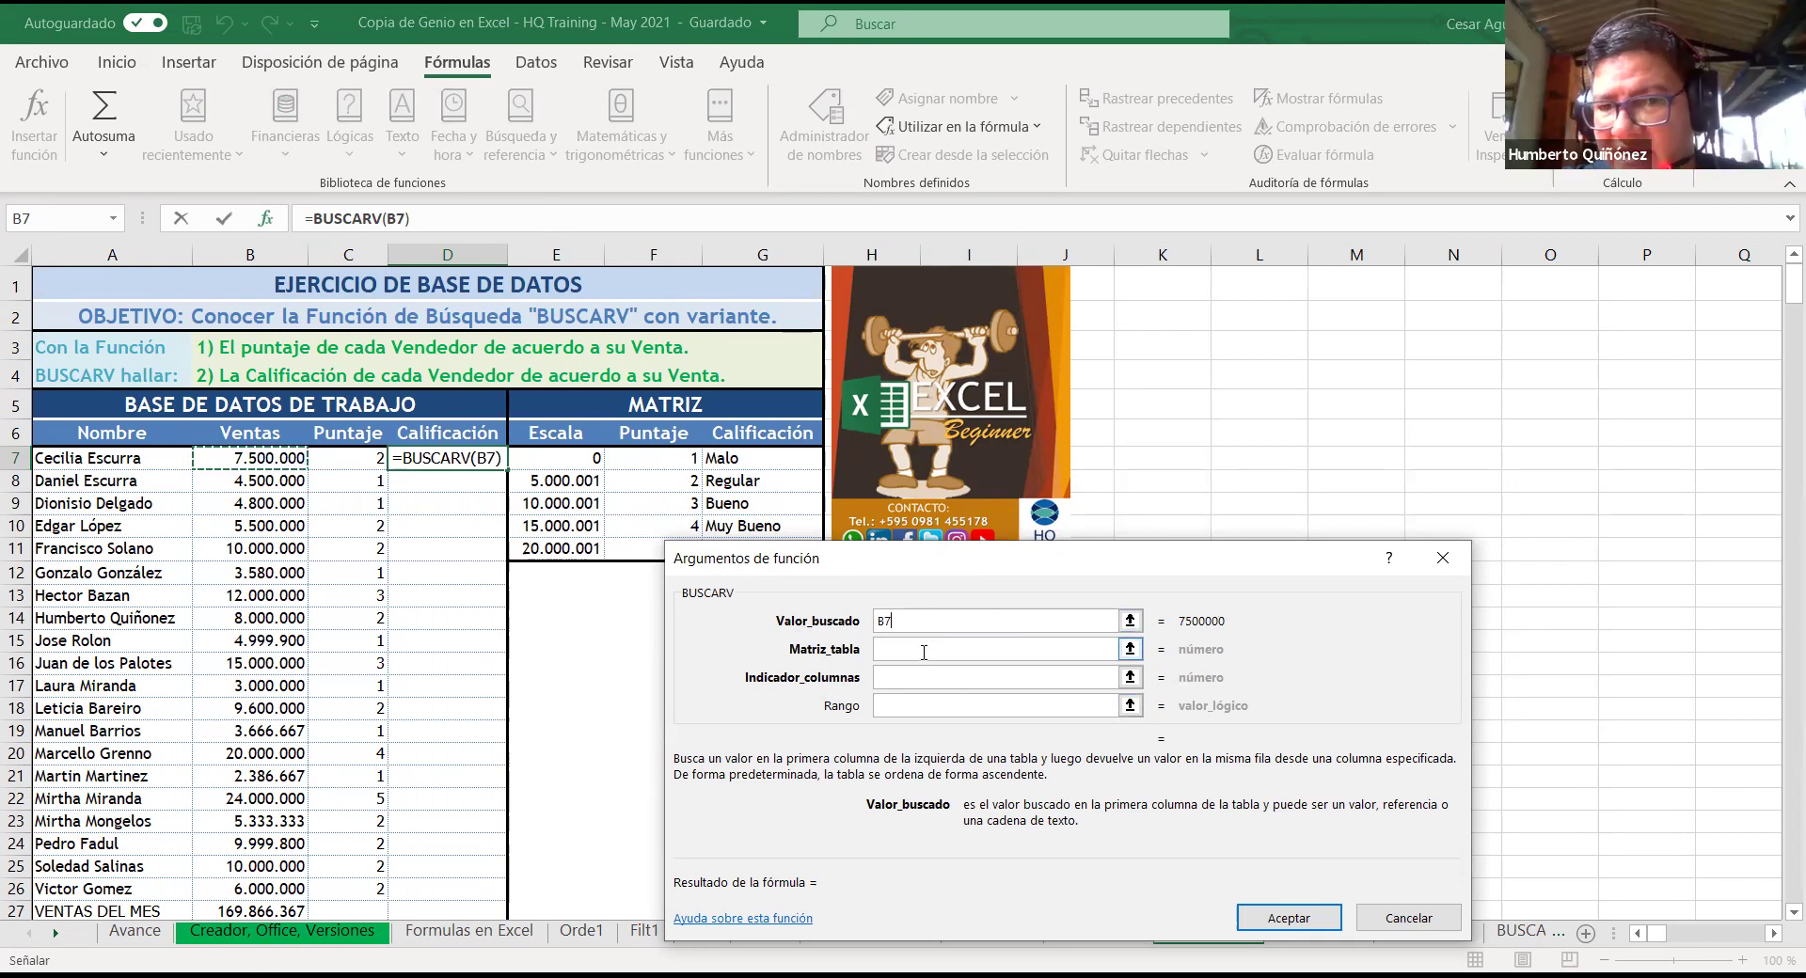
pyautogui.click(924, 651)
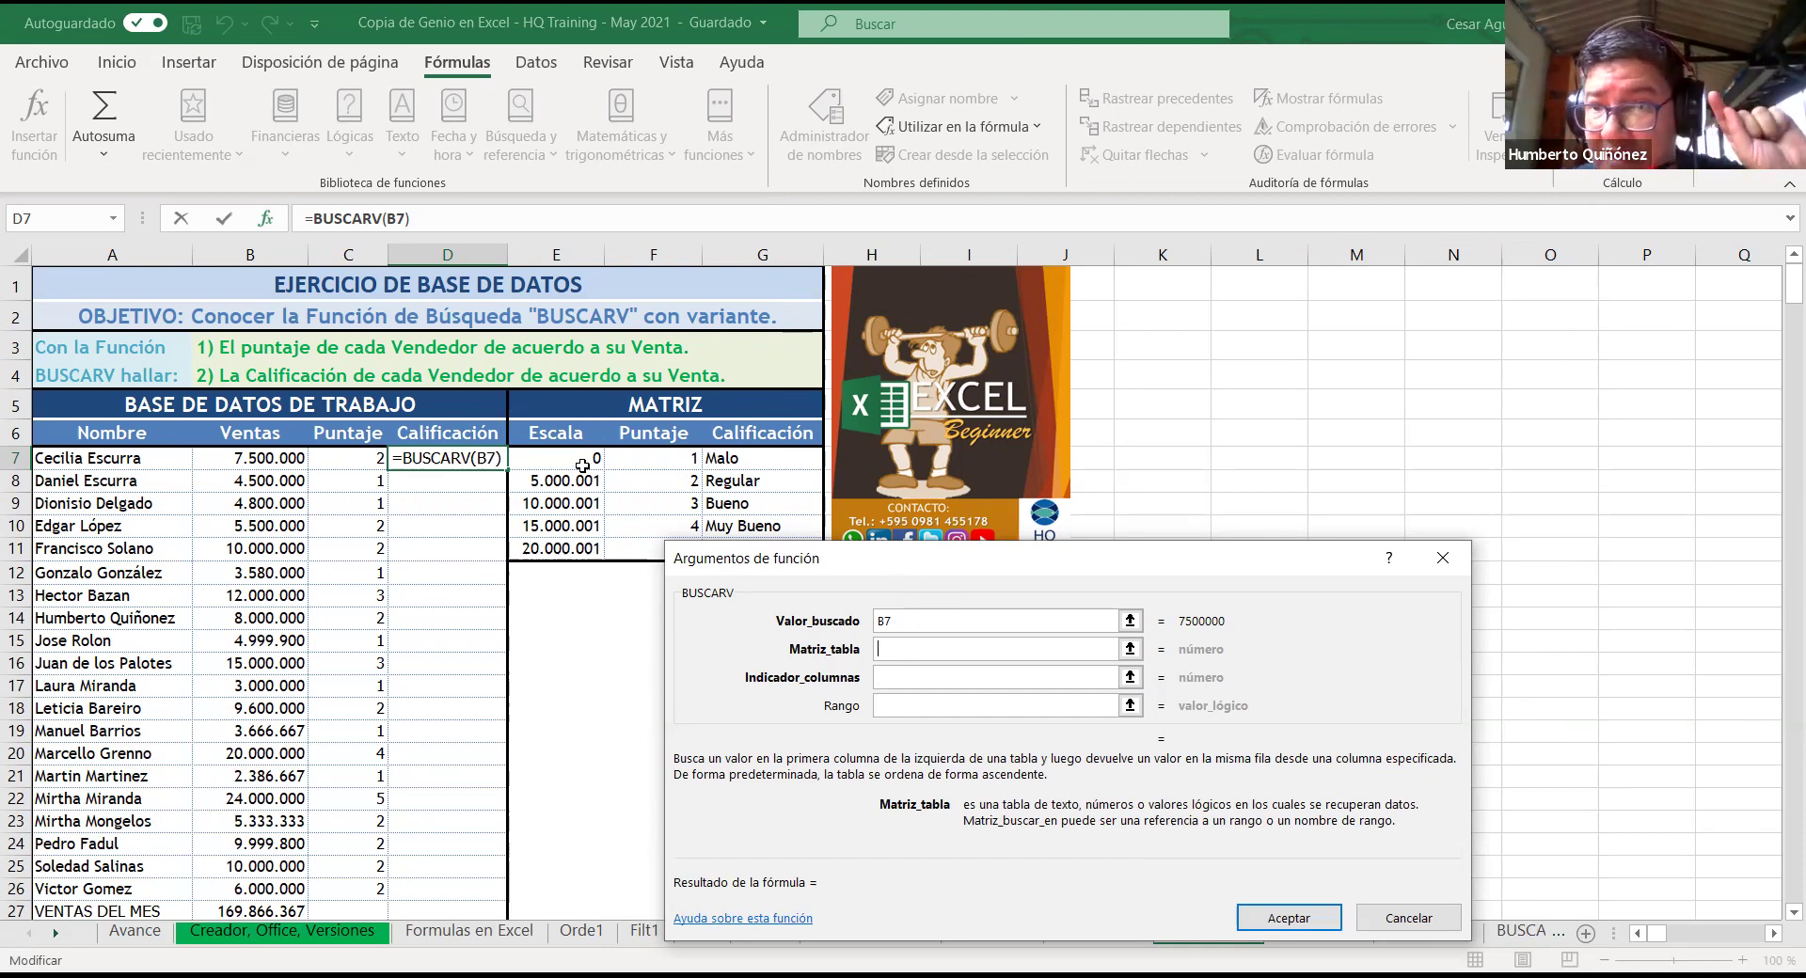
# Step: Select E6:G11 as D7's BUSCARV table array so it fills in as the named range Escala
pyautogui.click(555, 433)
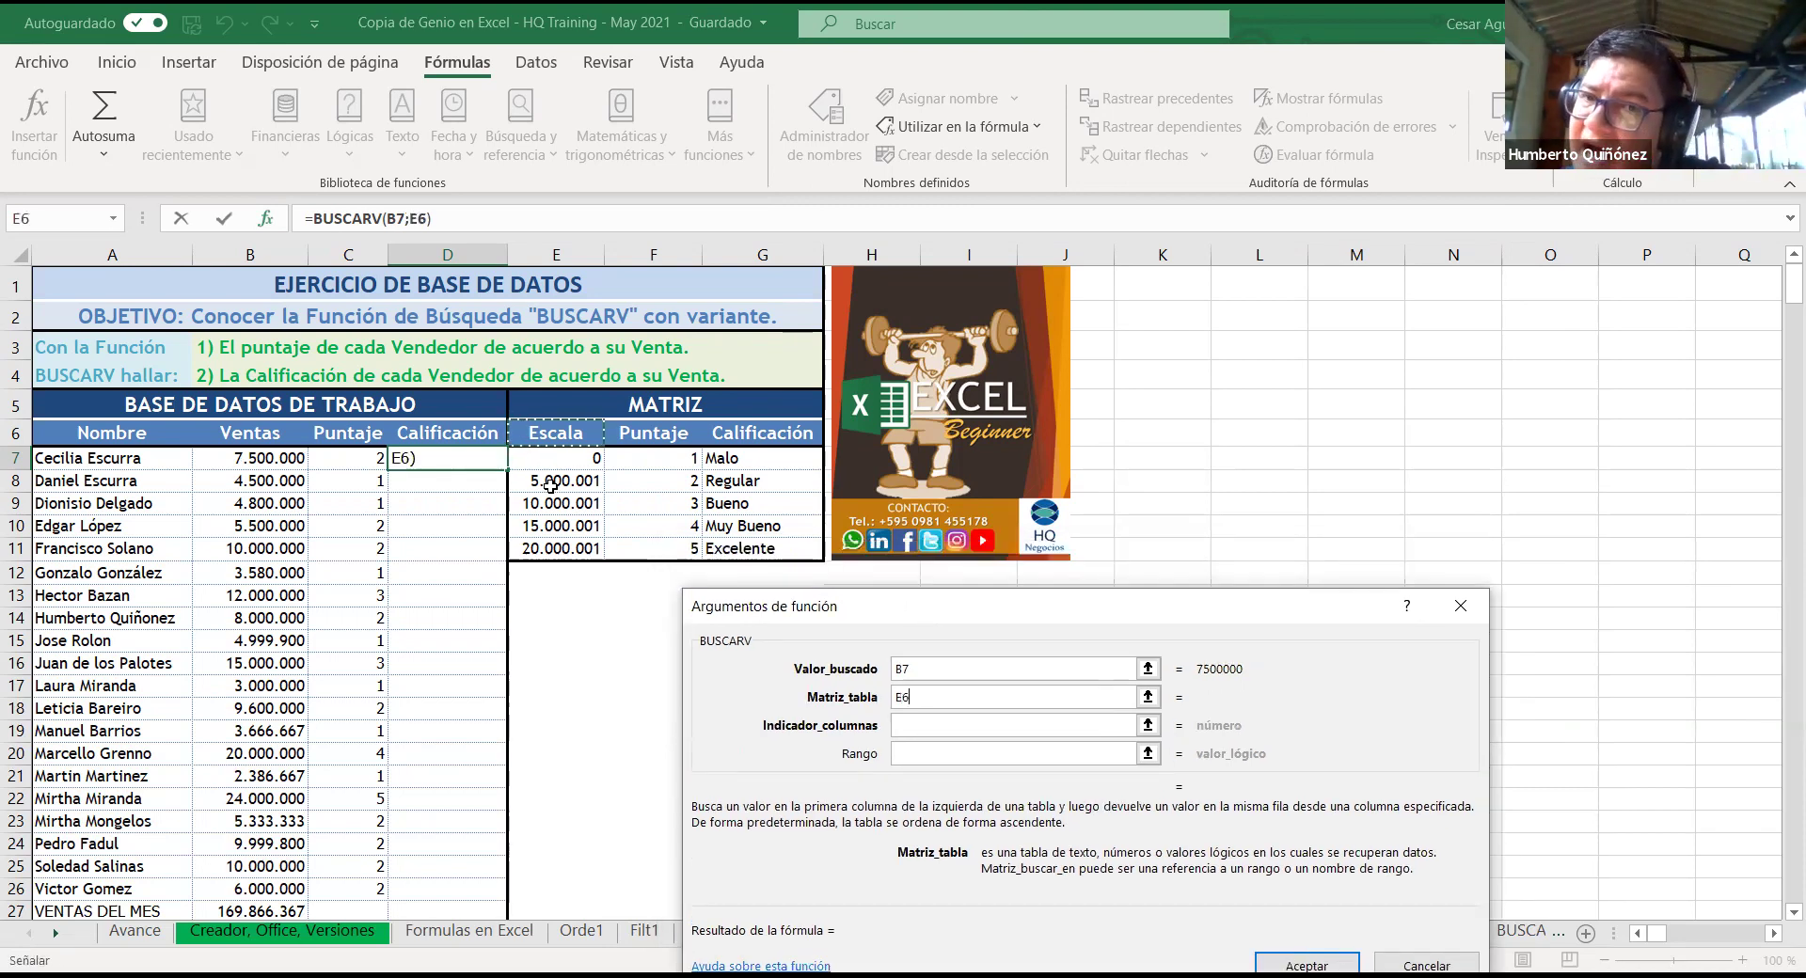
pyautogui.keyDown('shift'); pyautogui.click(725, 543); pyautogui.keyUp('shift')
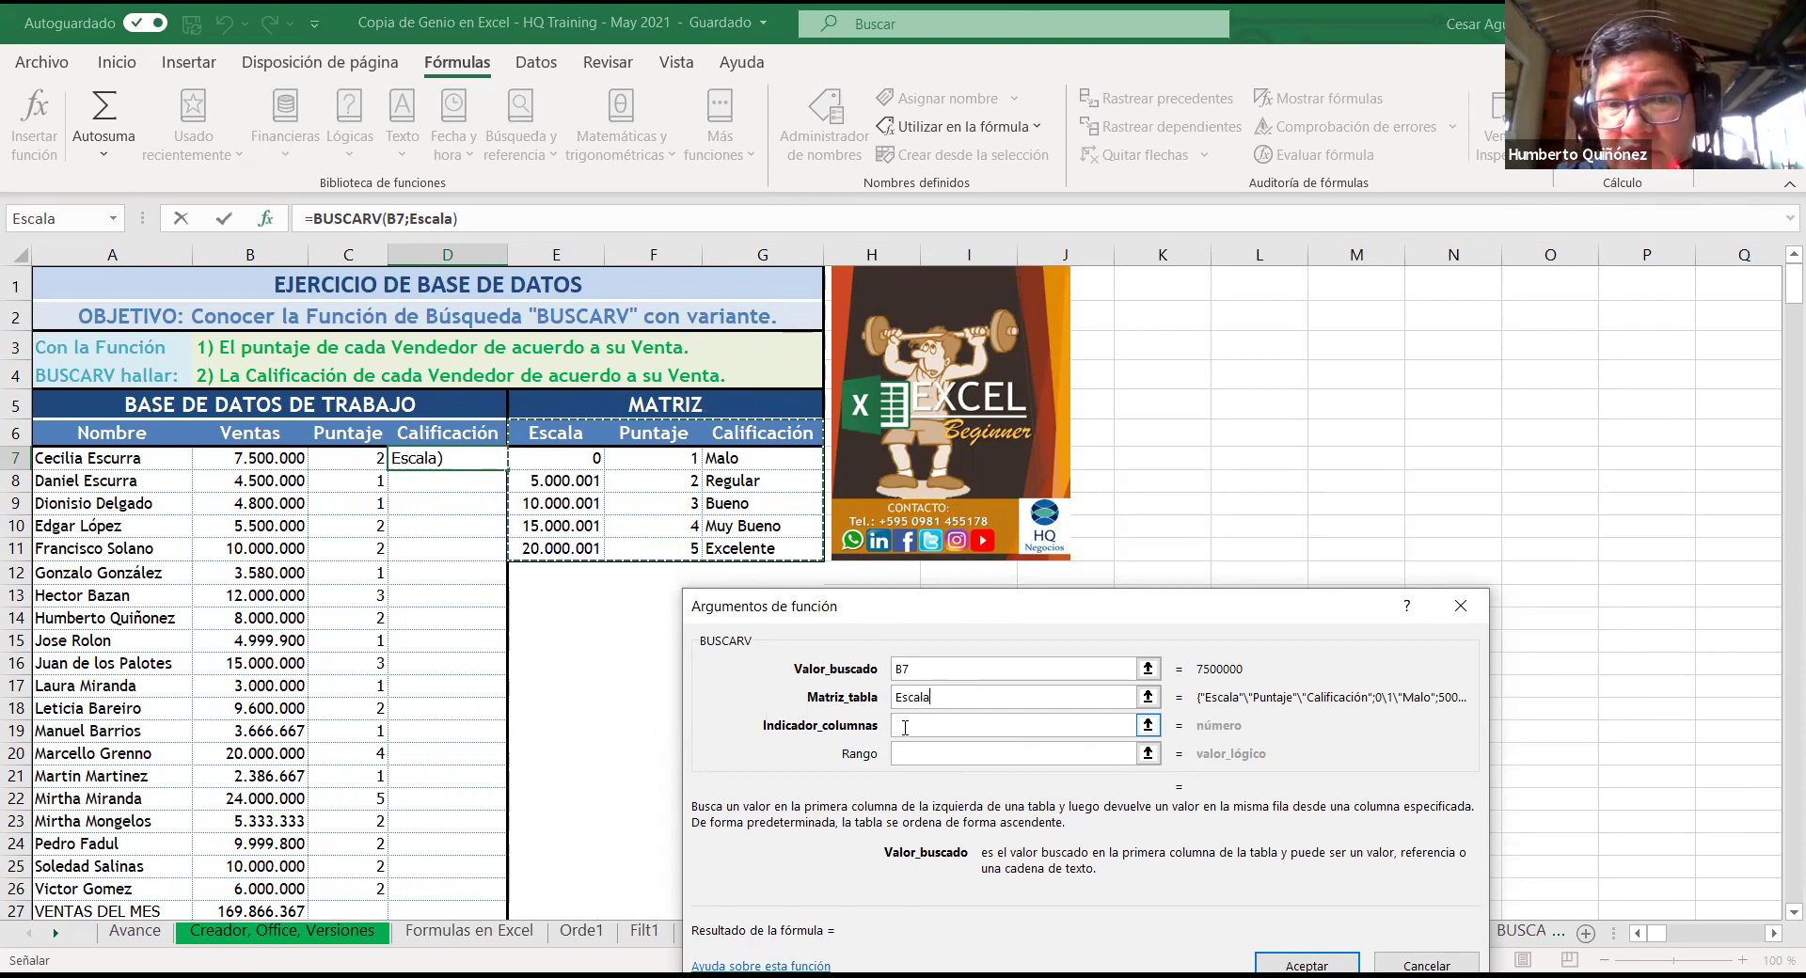
pyautogui.click(903, 723)
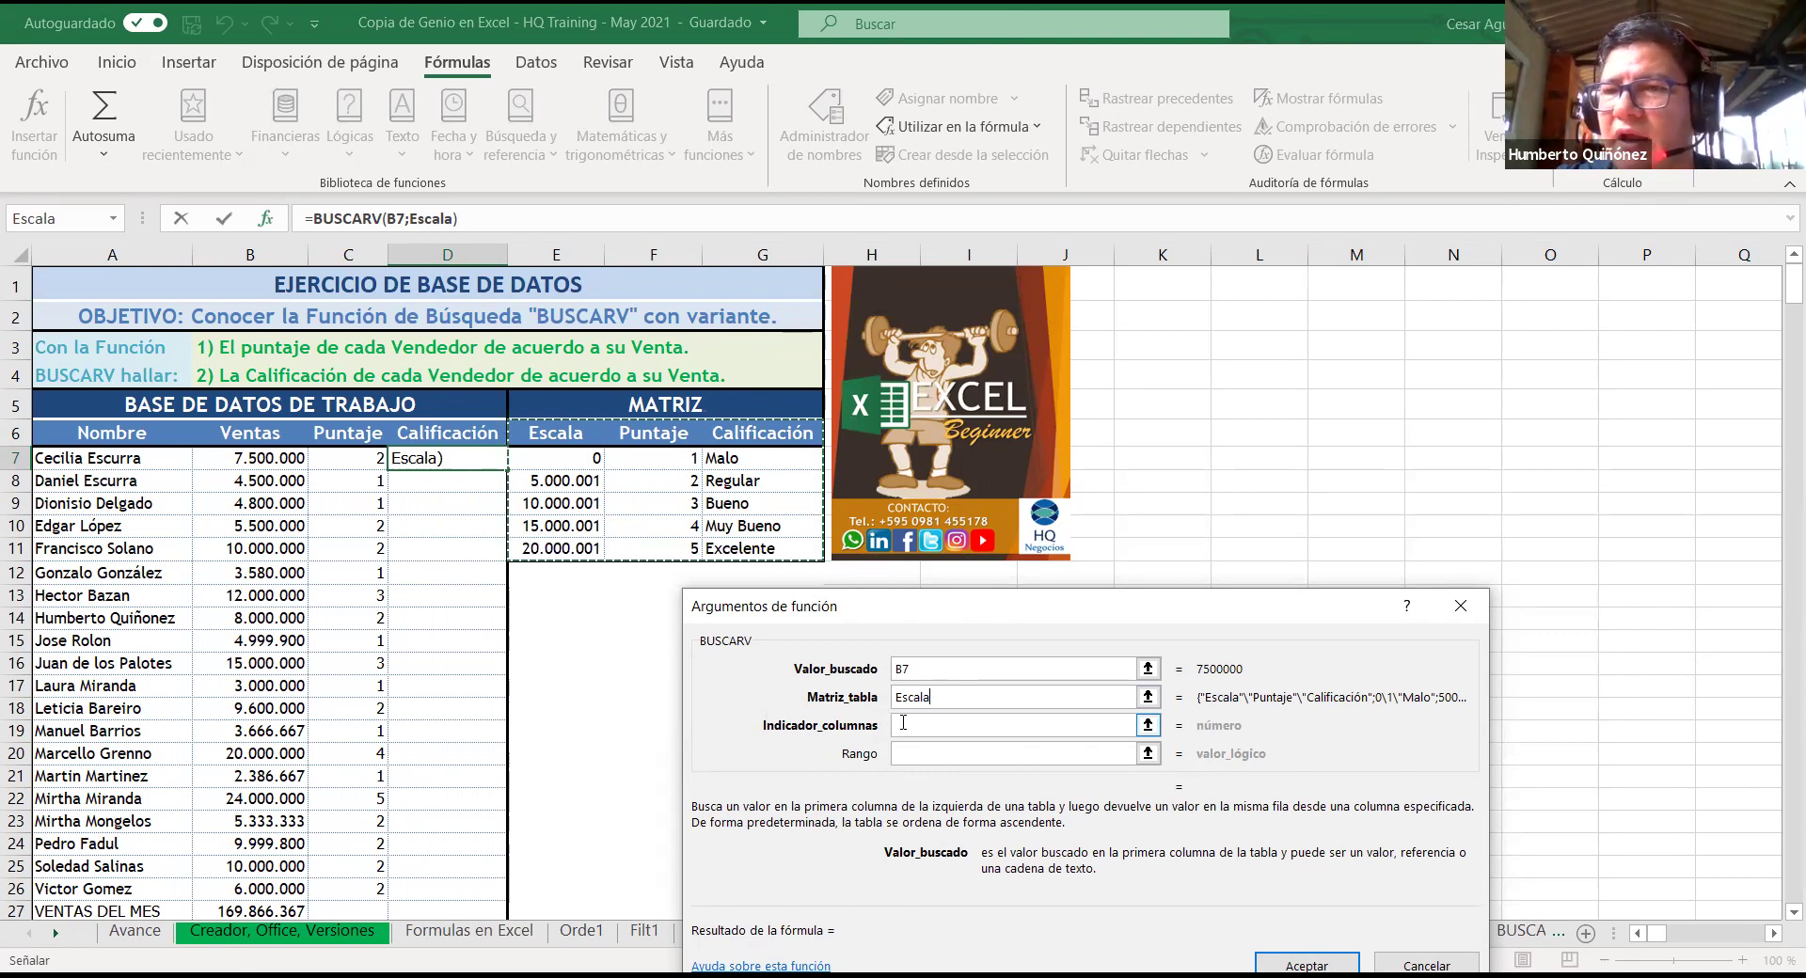
pyautogui.click(949, 697)
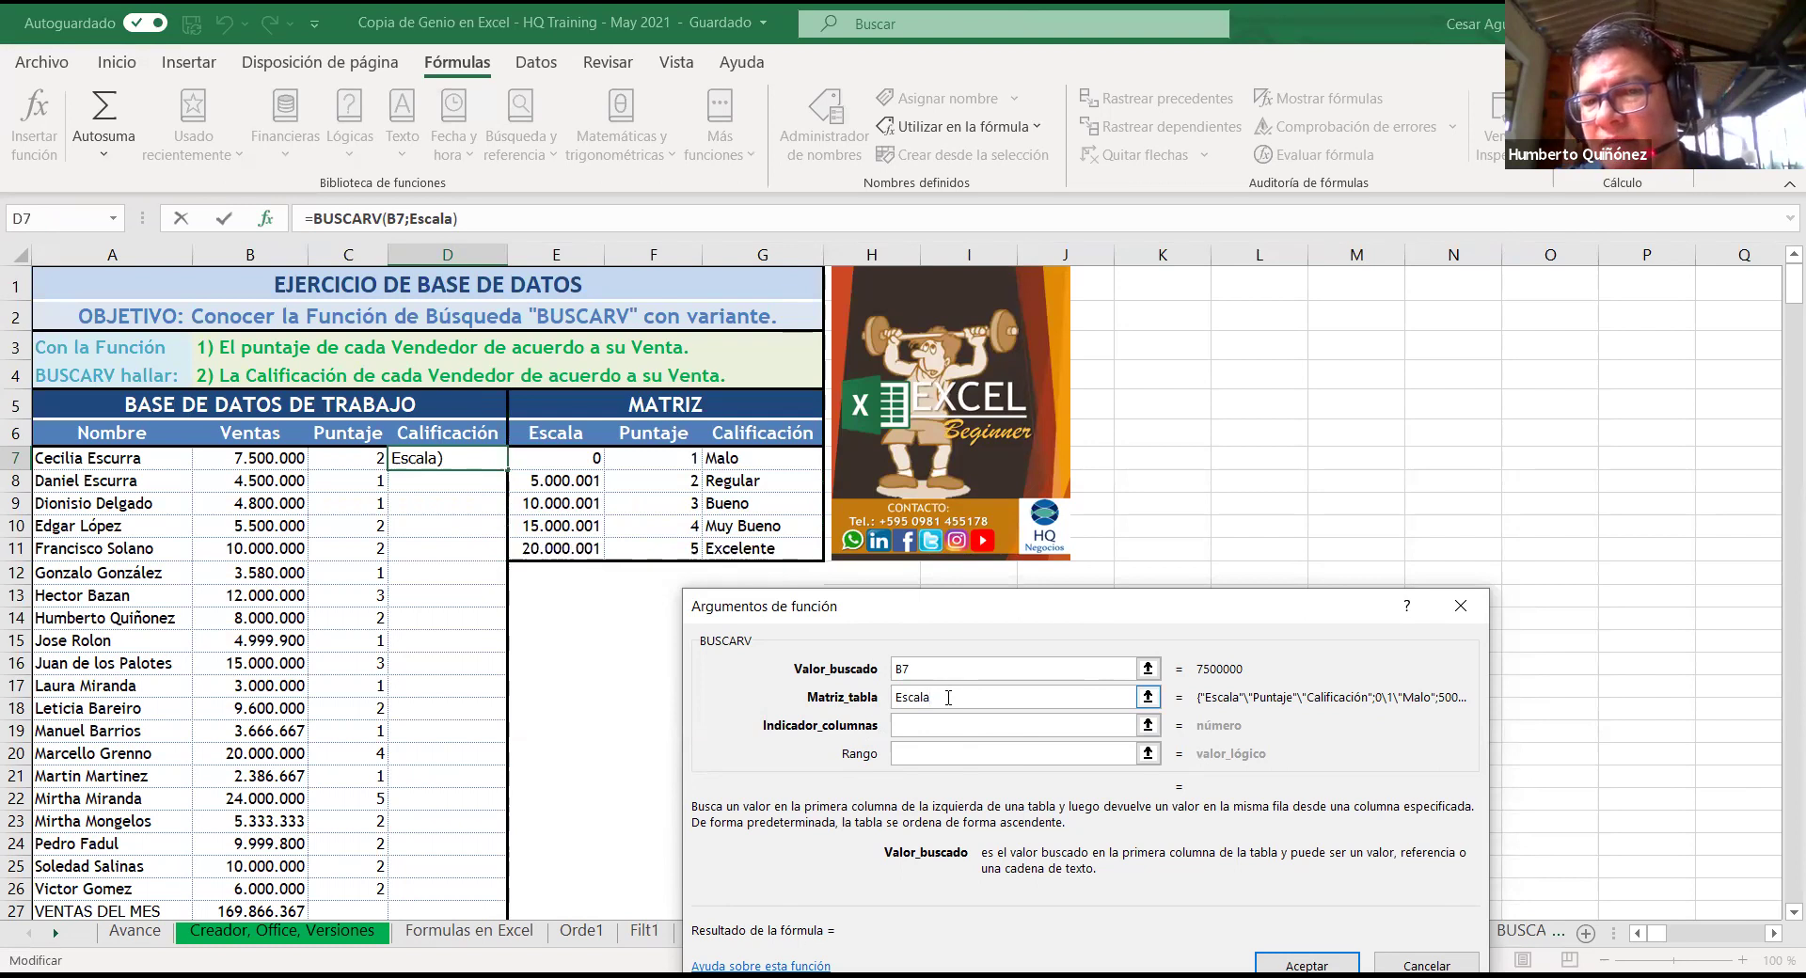
# Step: Replace Escala with the explicit range E5:G11 as the lookup table
pyautogui.press('BackSpace')
pyautogui.press('BackSpace')
pyautogui.press('BackSpace')
pyautogui.press('BackSpace')
pyautogui.press('BackSpace')
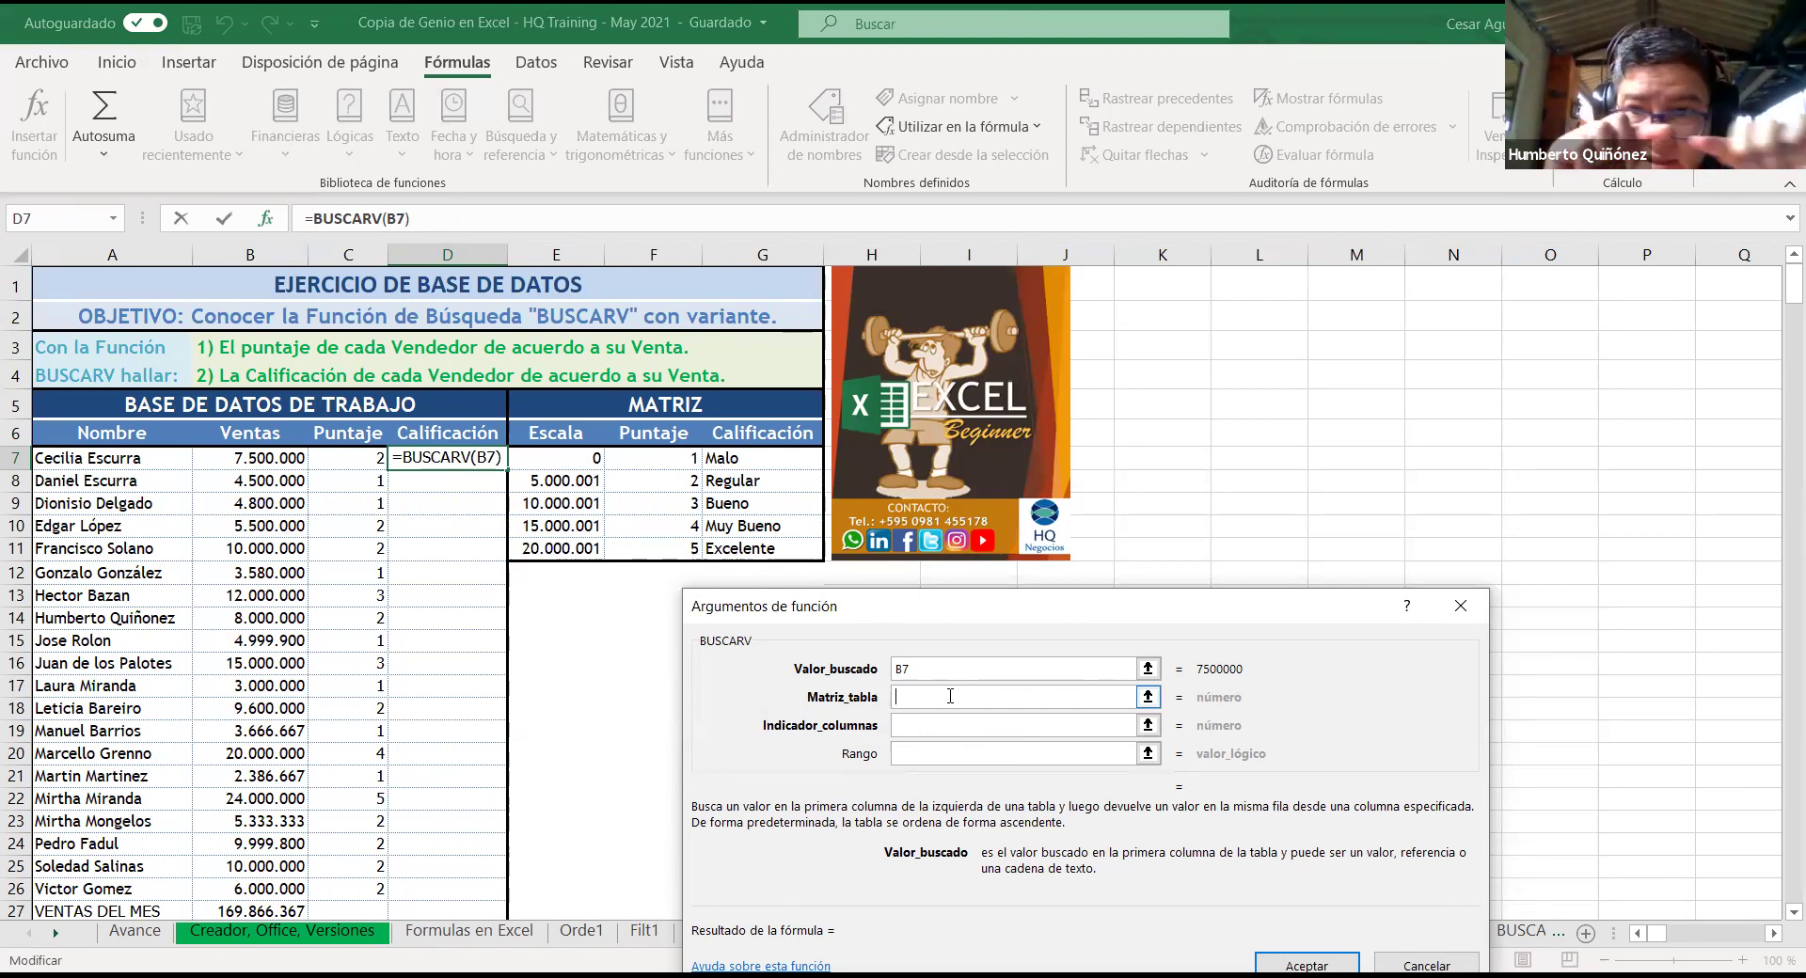
pyautogui.click(513, 395)
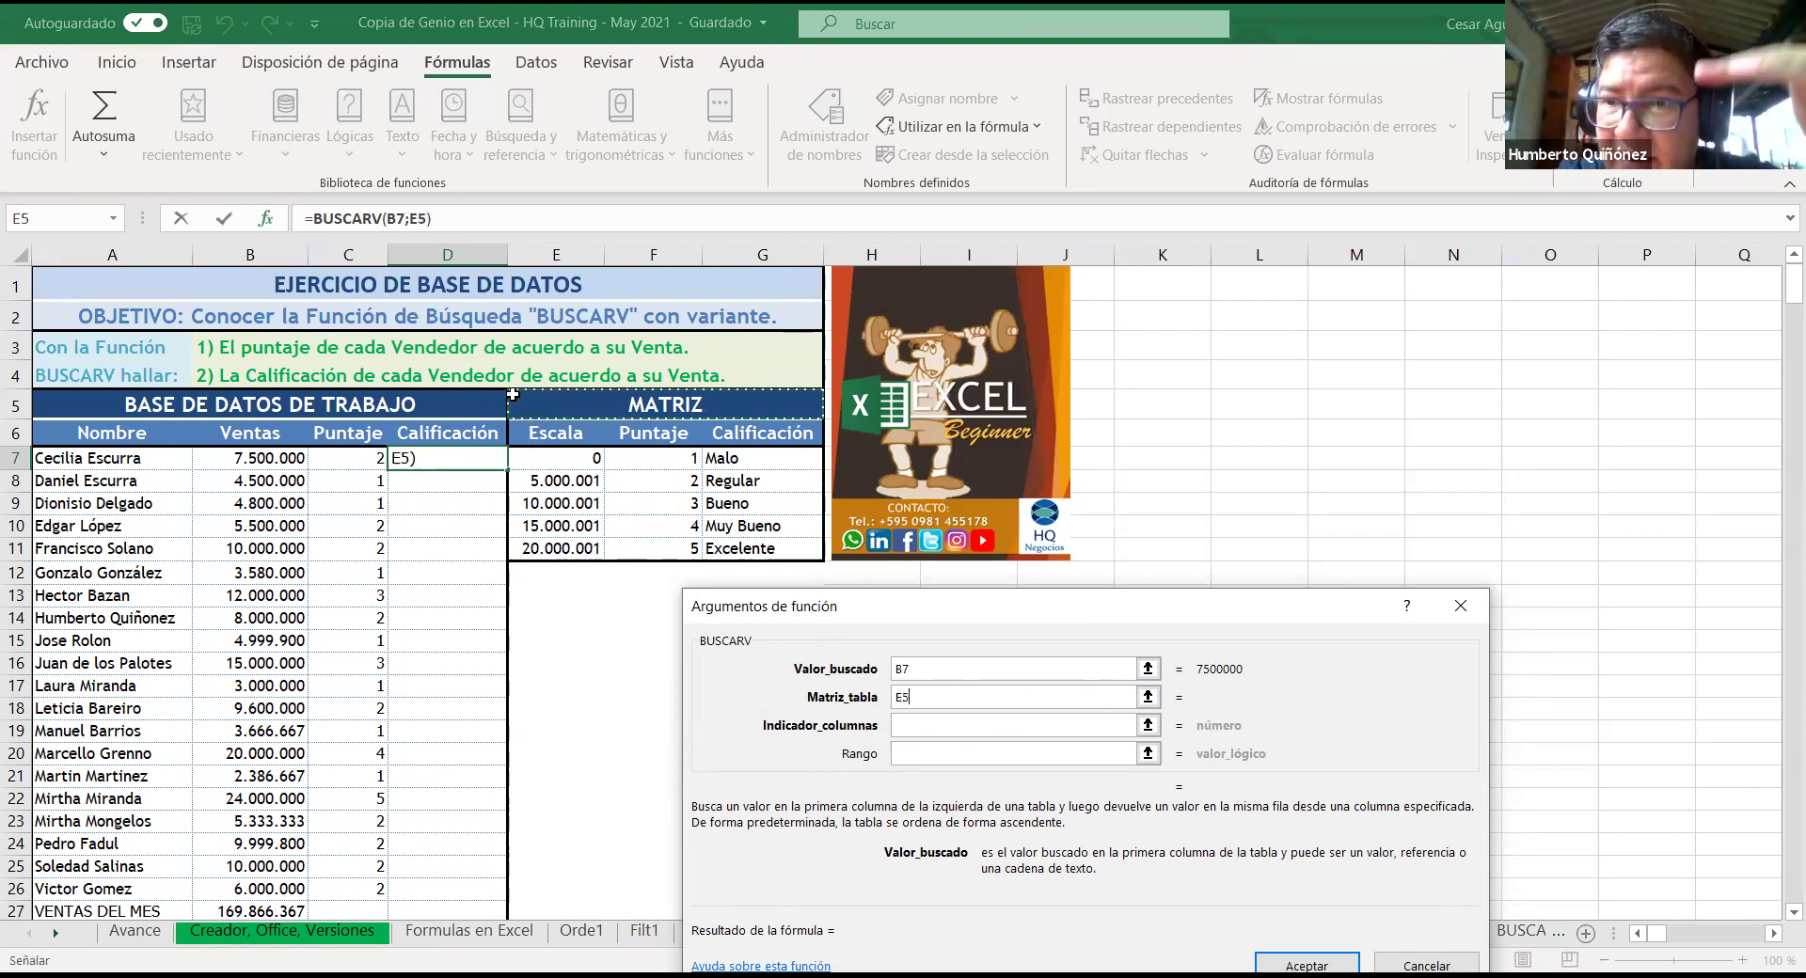
pyautogui.keyDown('shift'); pyautogui.click(562, 548); pyautogui.keyUp('shift')
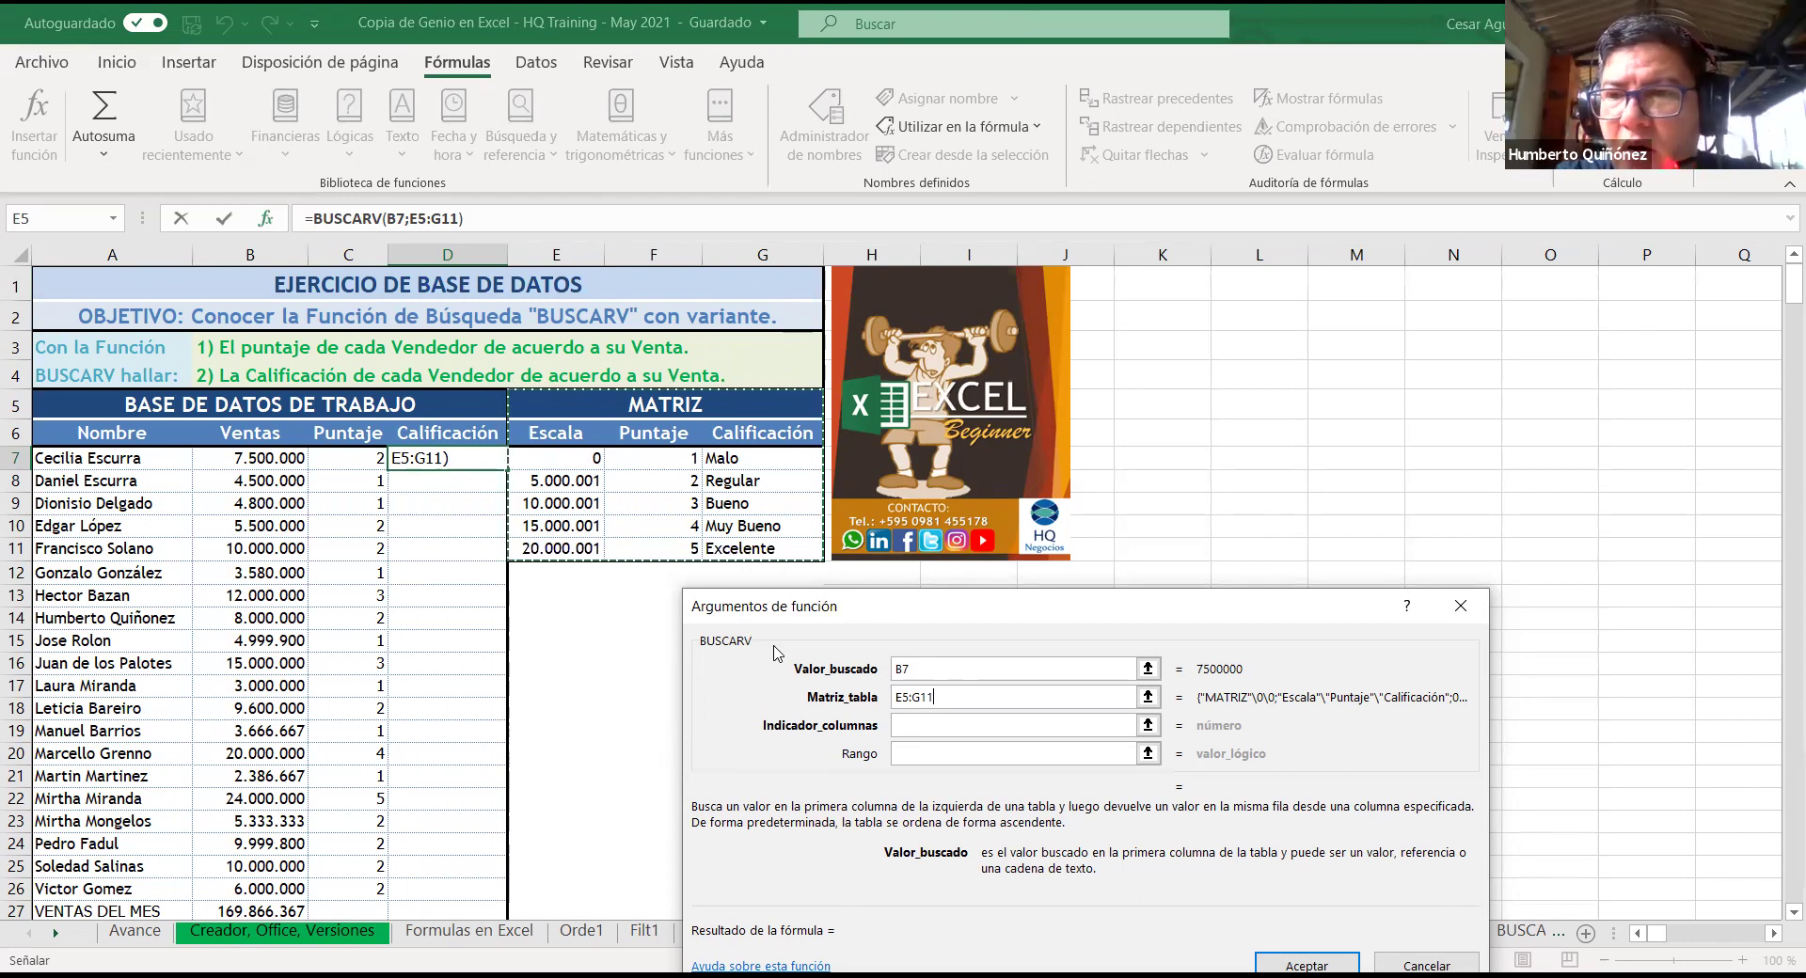
# Step: Make the lookup table the absolute reference $E$5:$G$11 with F4
pyautogui.press('F4')
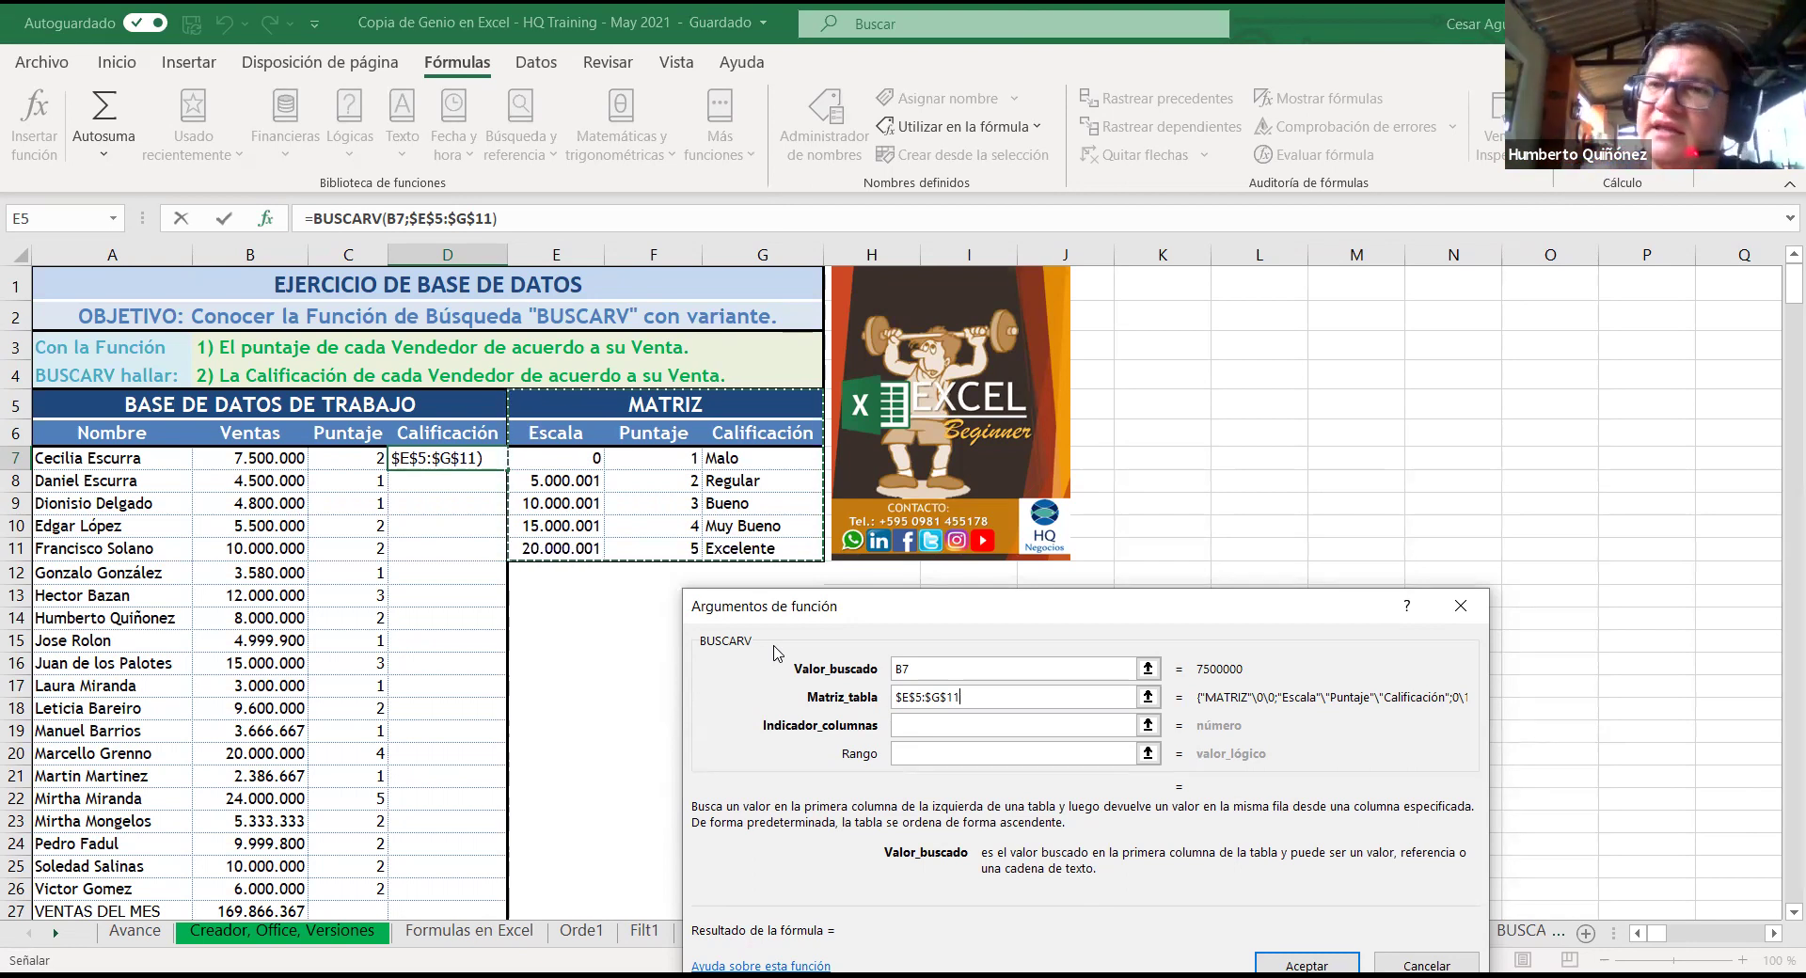
pyautogui.click(924, 726)
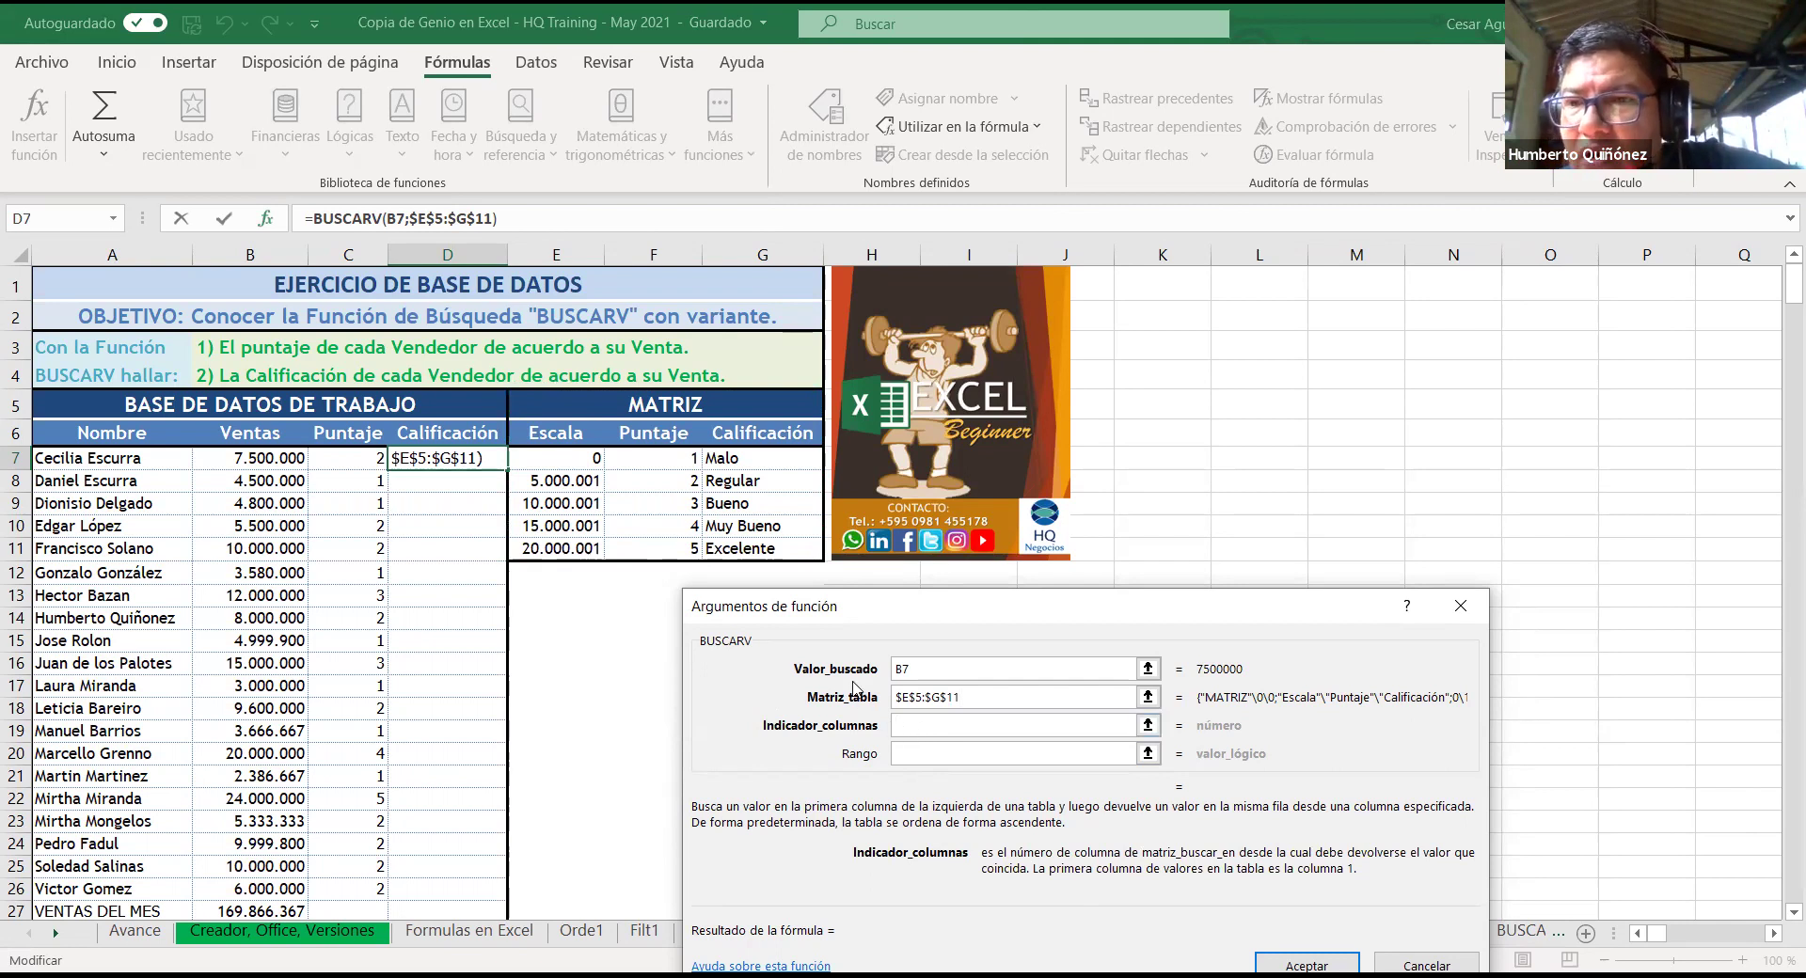
pyautogui.click(898, 722)
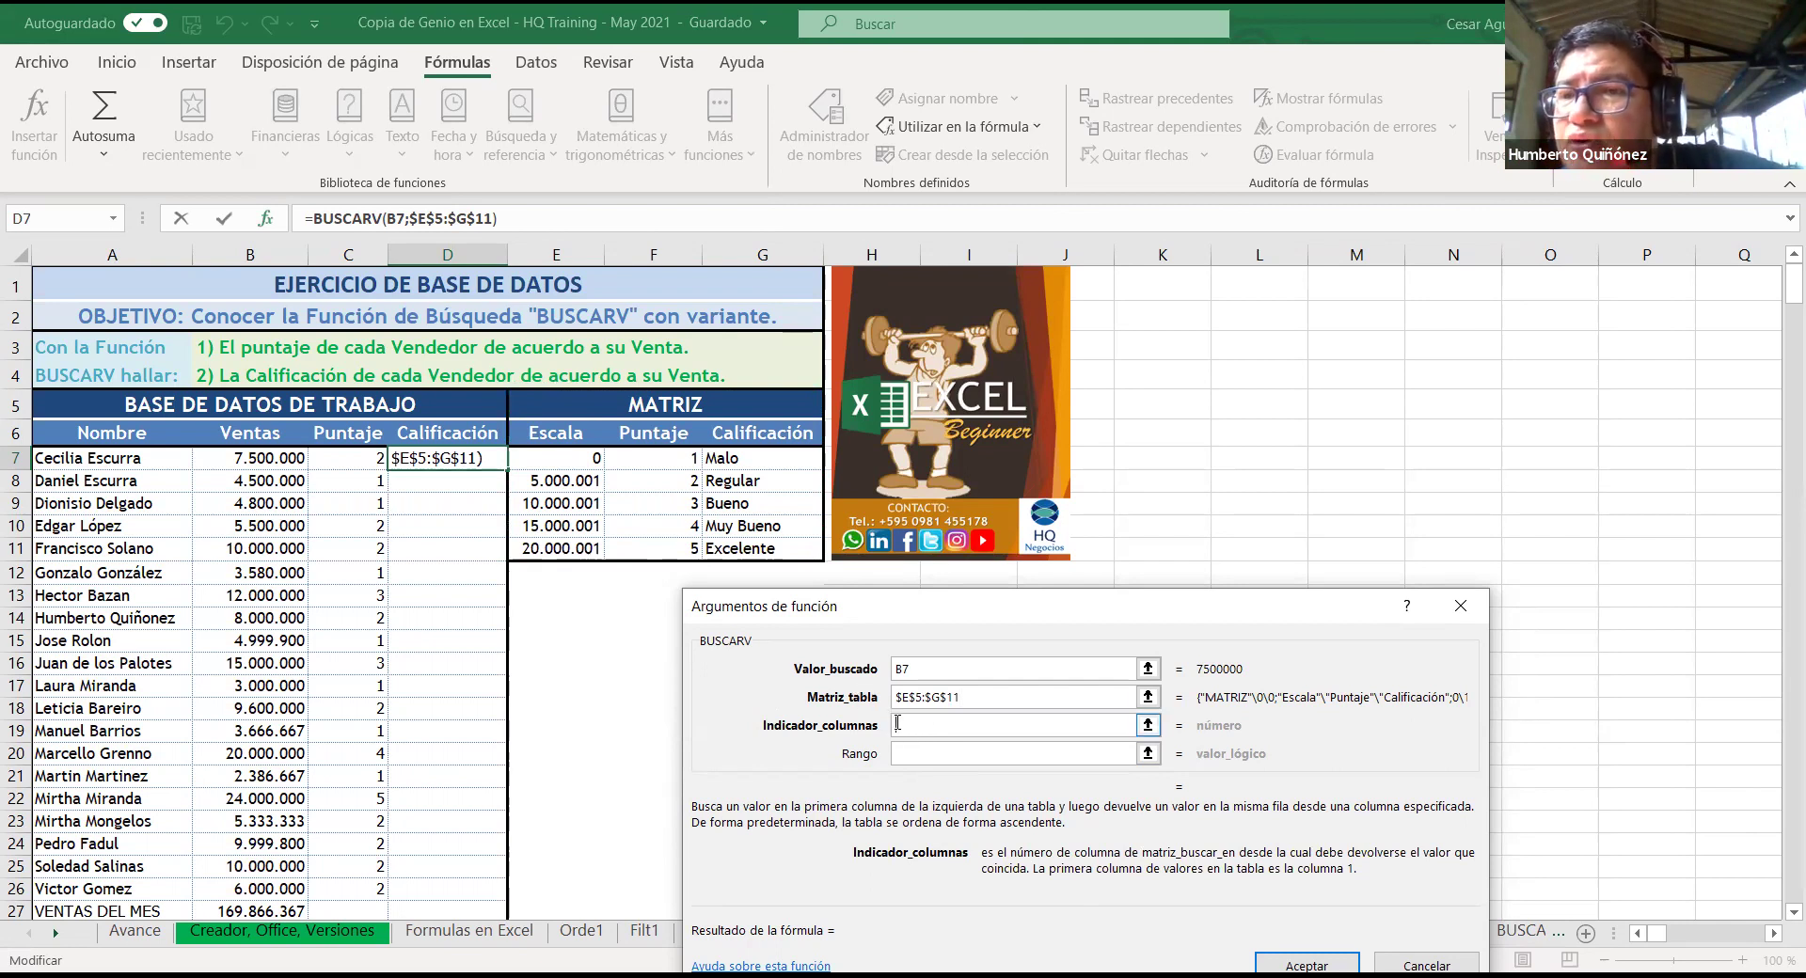
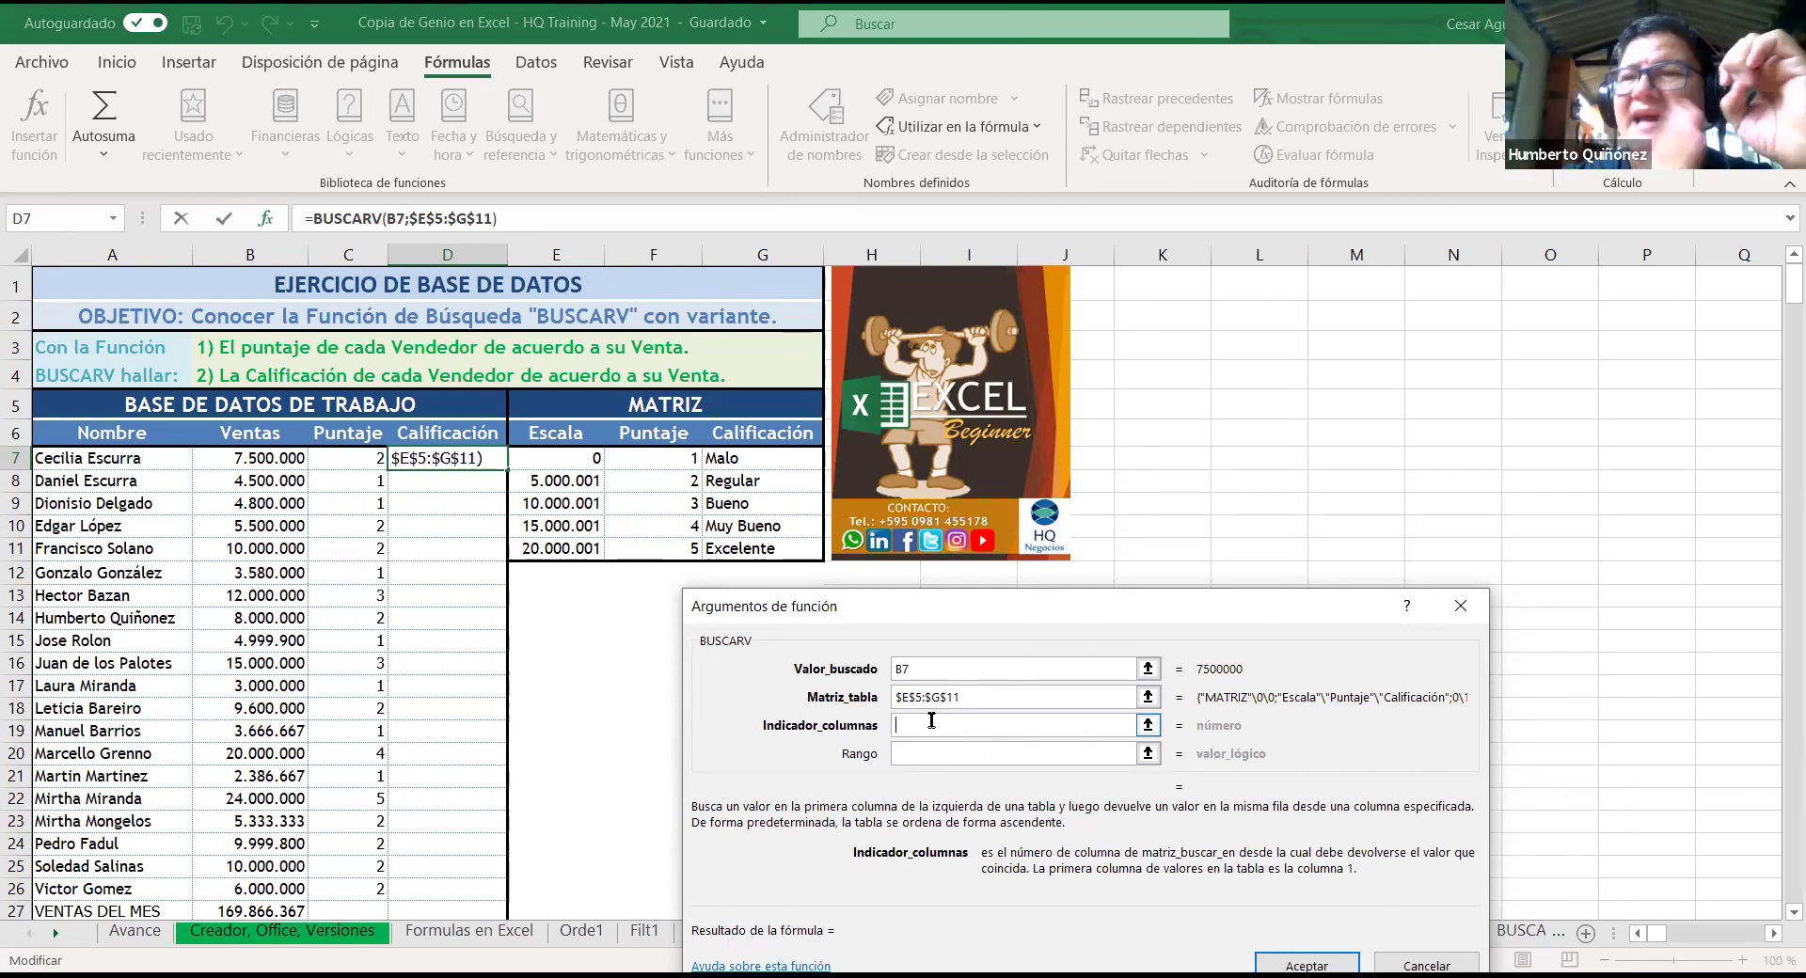
# Step: Set the BUSCARV column index to 3 for D7, previewing the rating Regular
pyautogui.write('3')
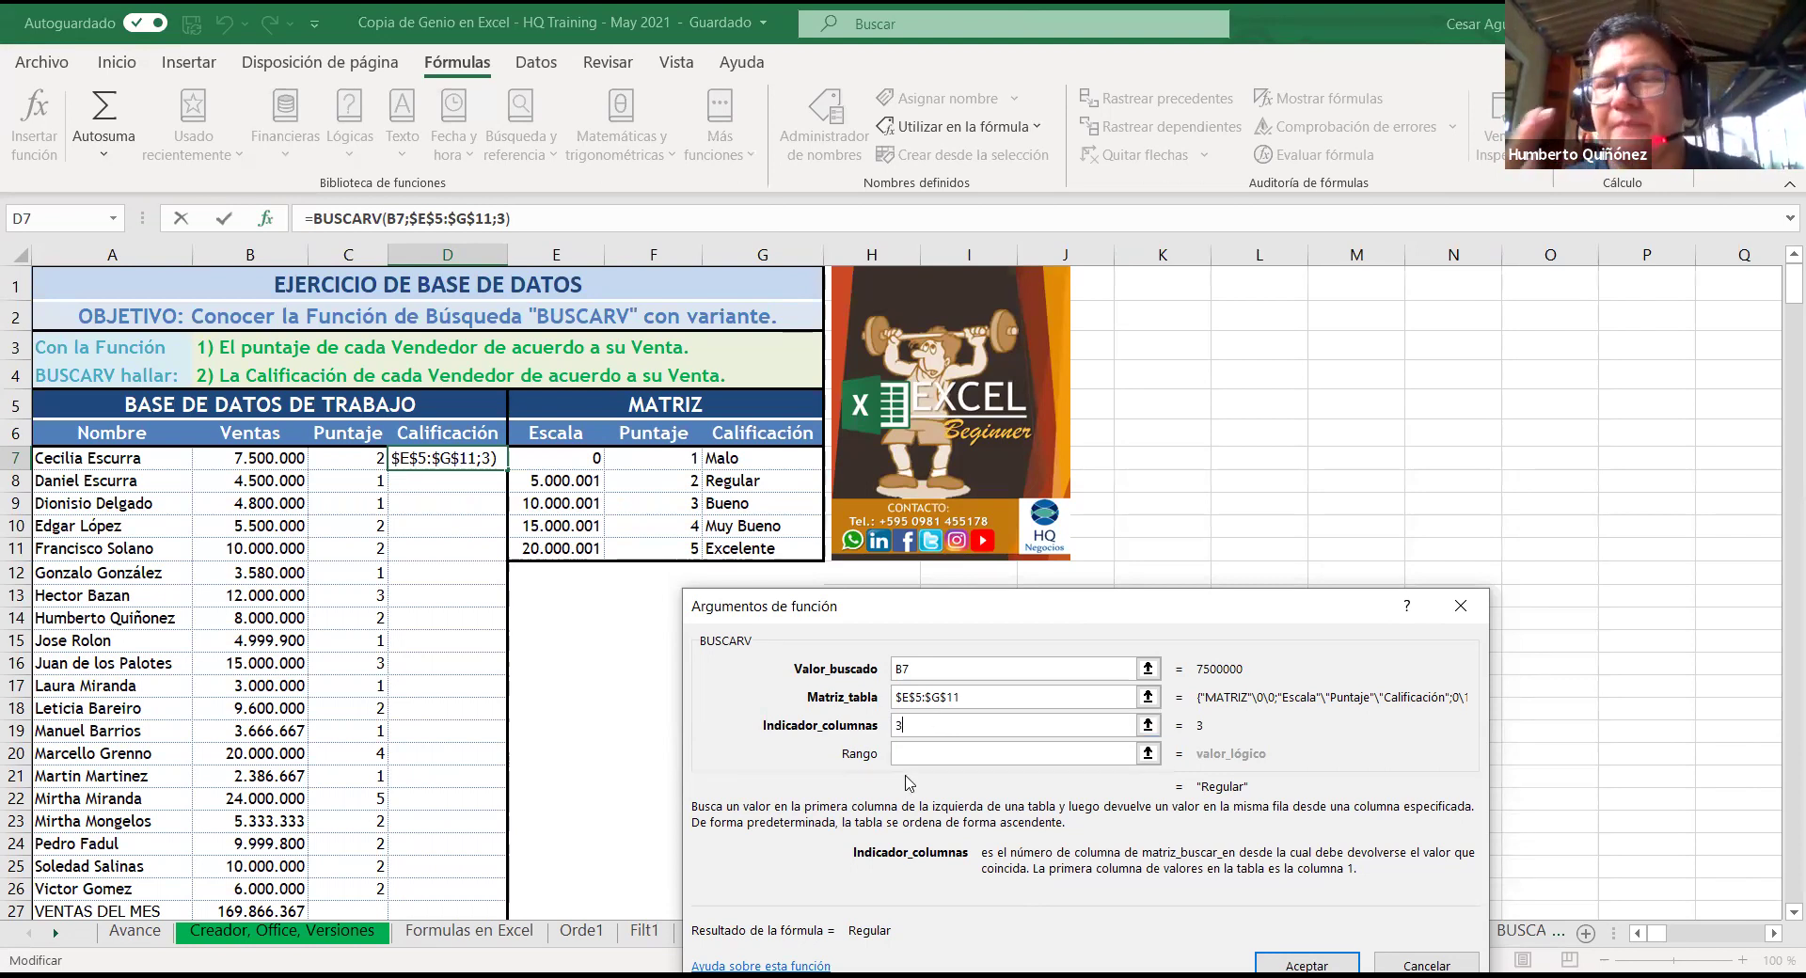
pyautogui.click(905, 751)
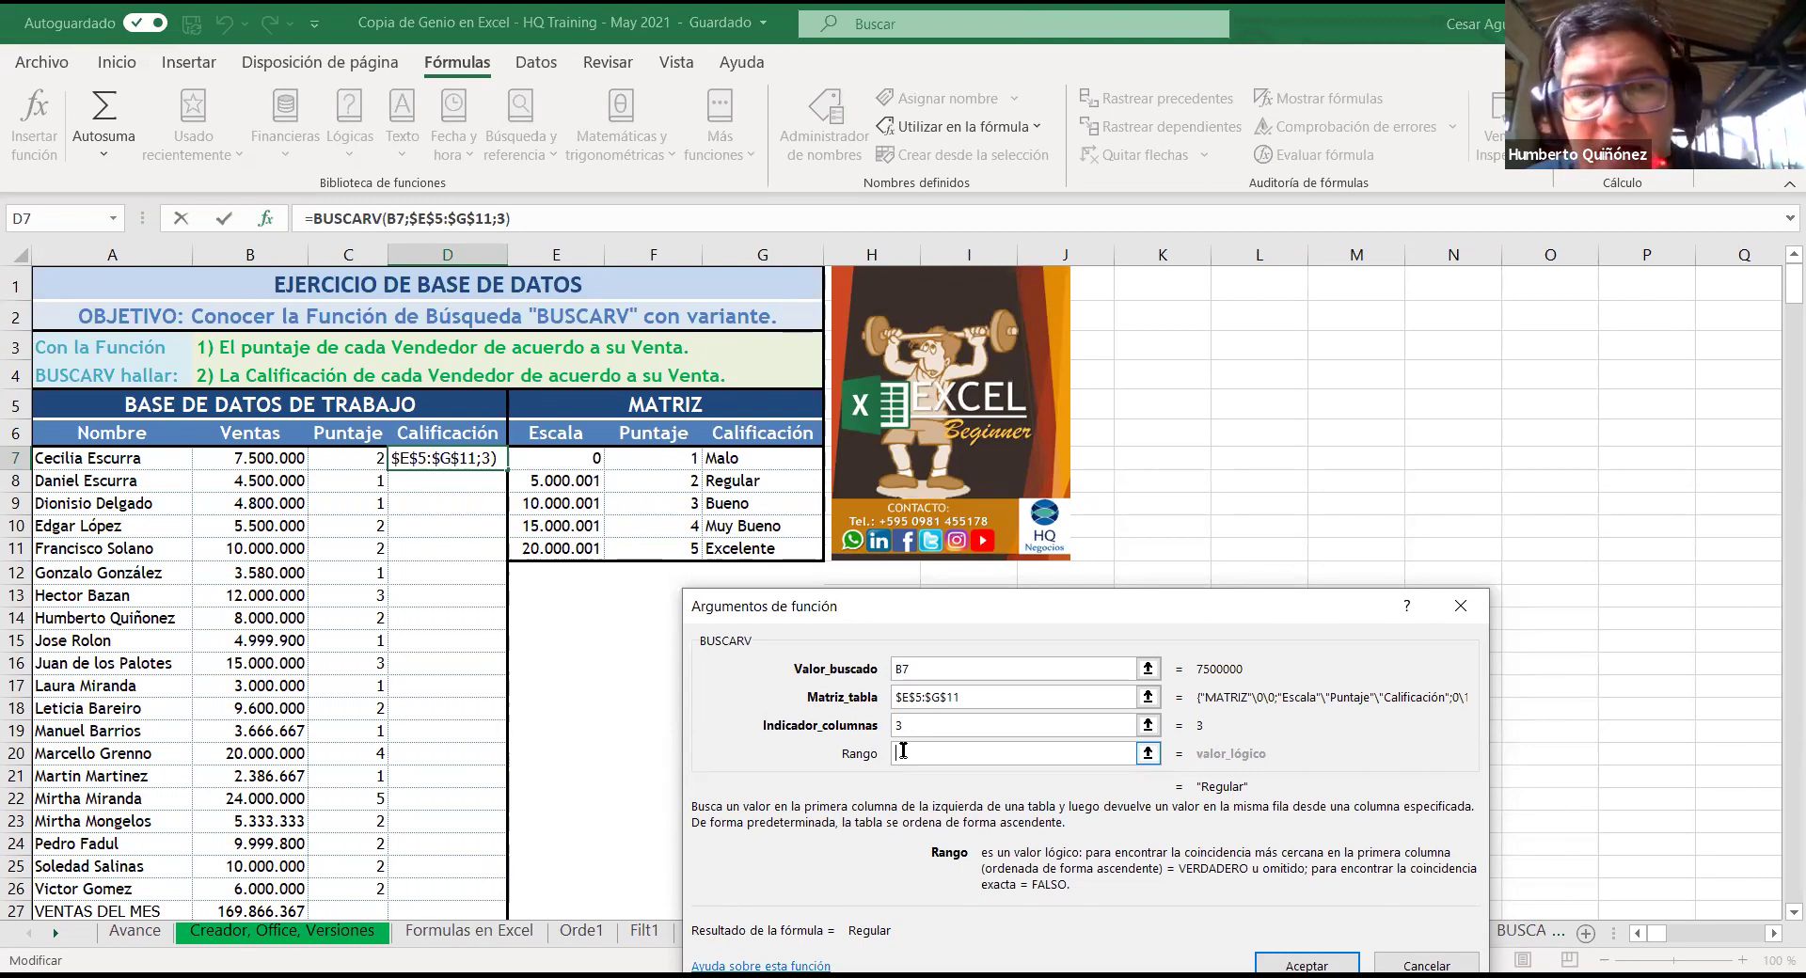
# Step: Set Rango to 1 and confirm, so D7 holds =BUSCARV(B7;$E$5:$G$11;3;1)
pyautogui.write('1')
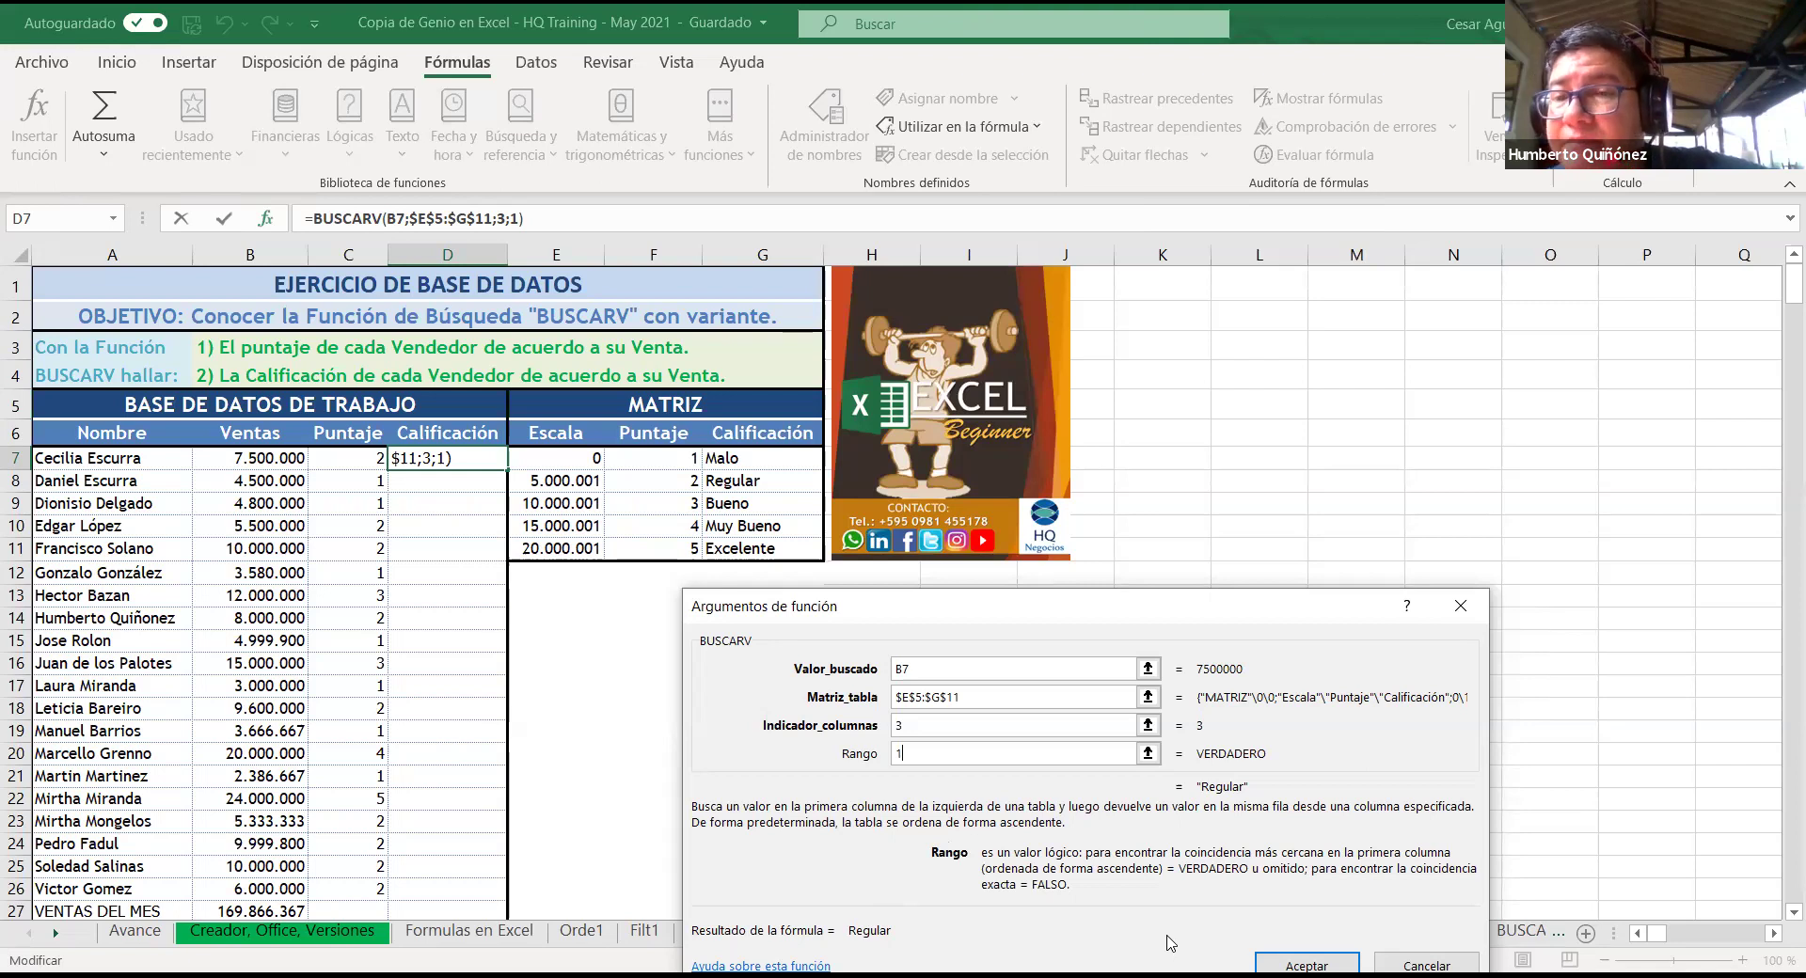
pyautogui.click(1308, 965)
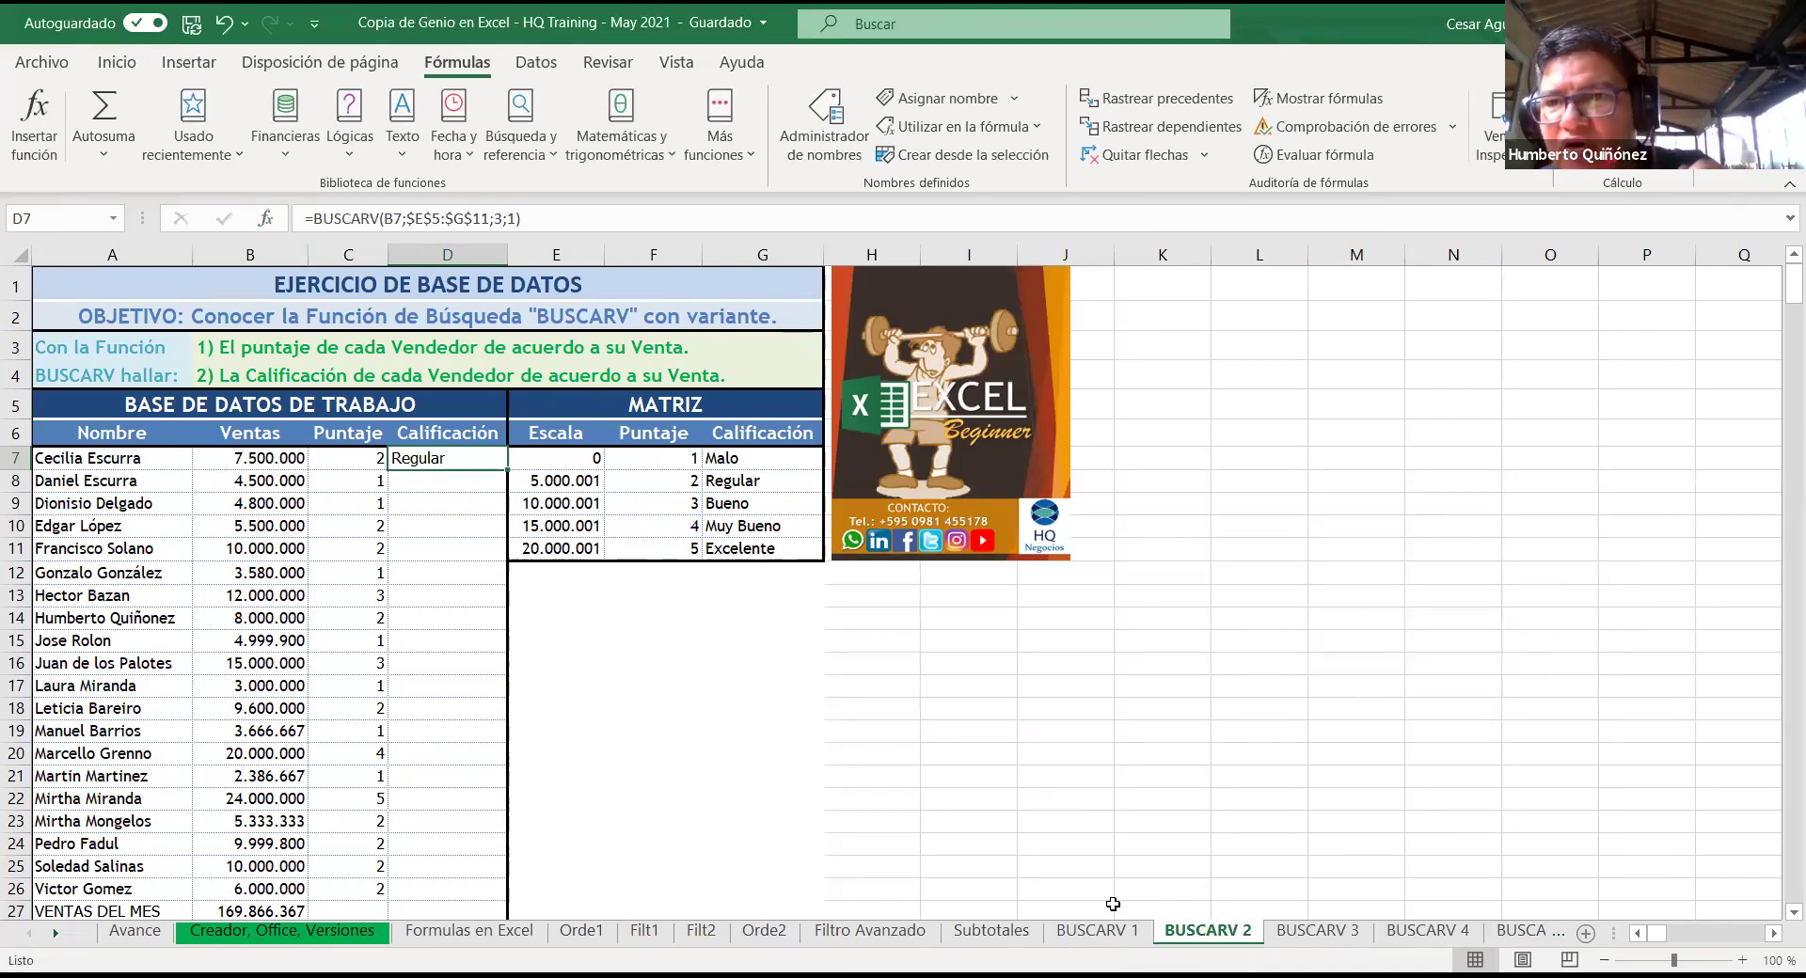
# Step: Fill the D7 rating formula down to D26 without copying formatting
pyautogui.doubleClick(507, 473)
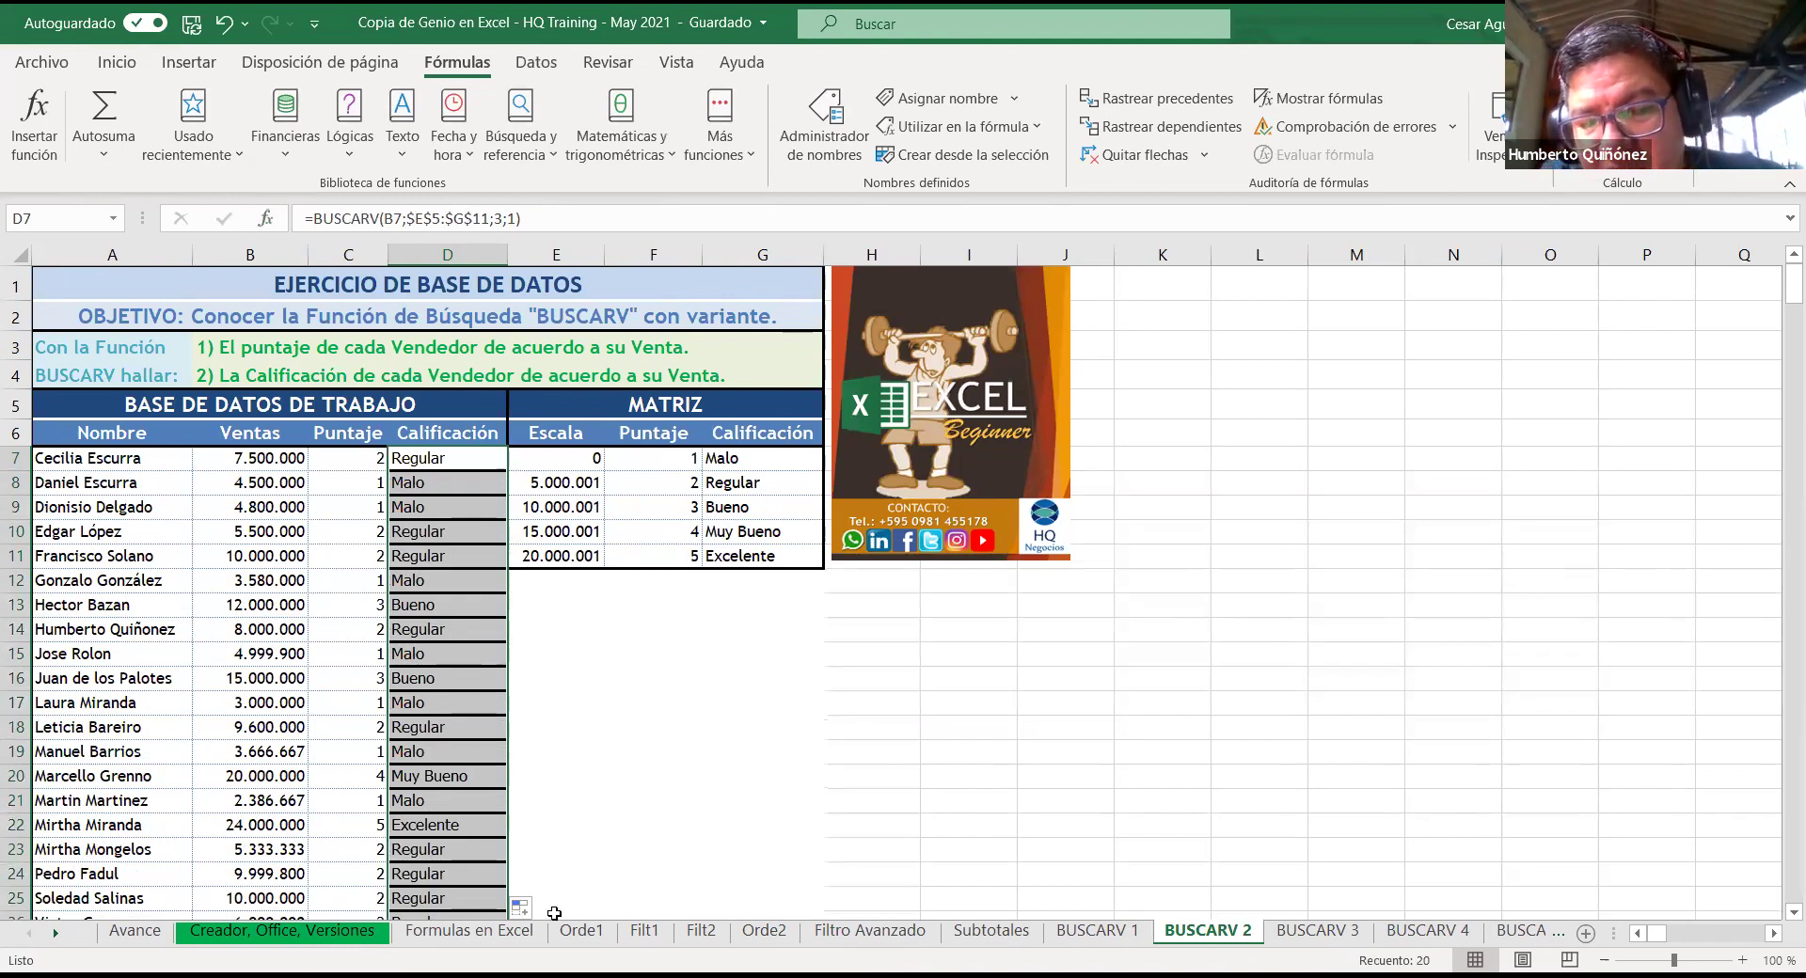
pyautogui.click(524, 909)
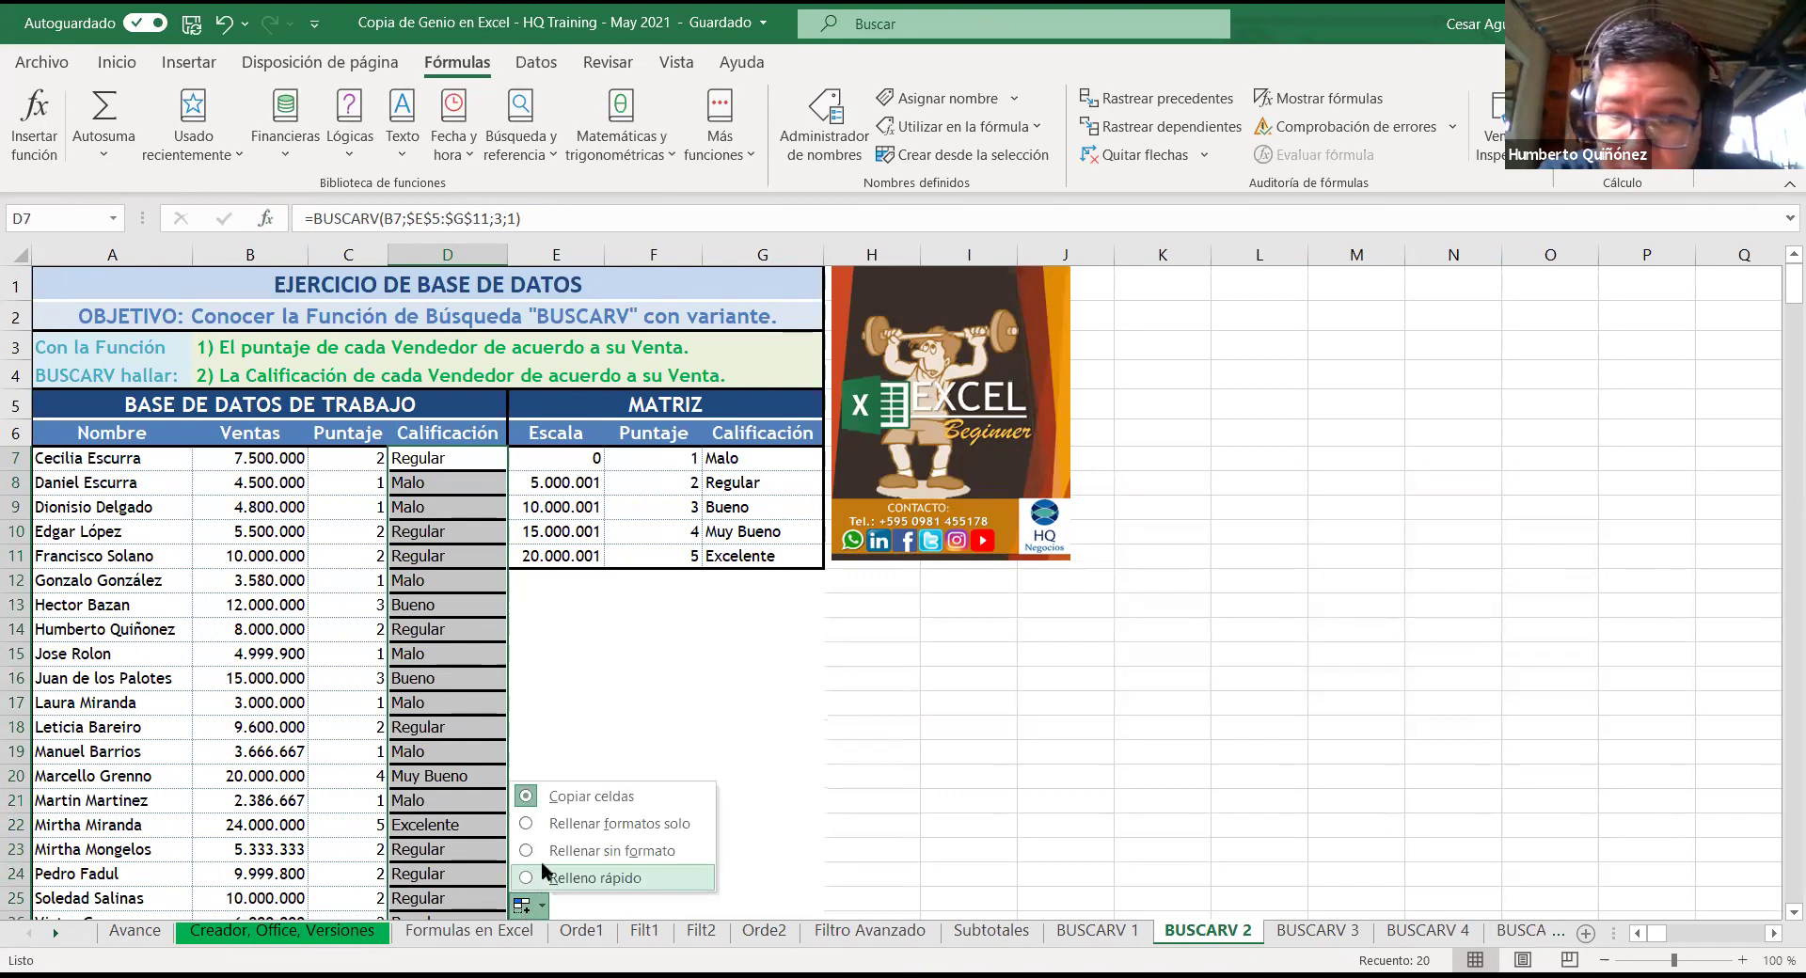
pyautogui.click(543, 854)
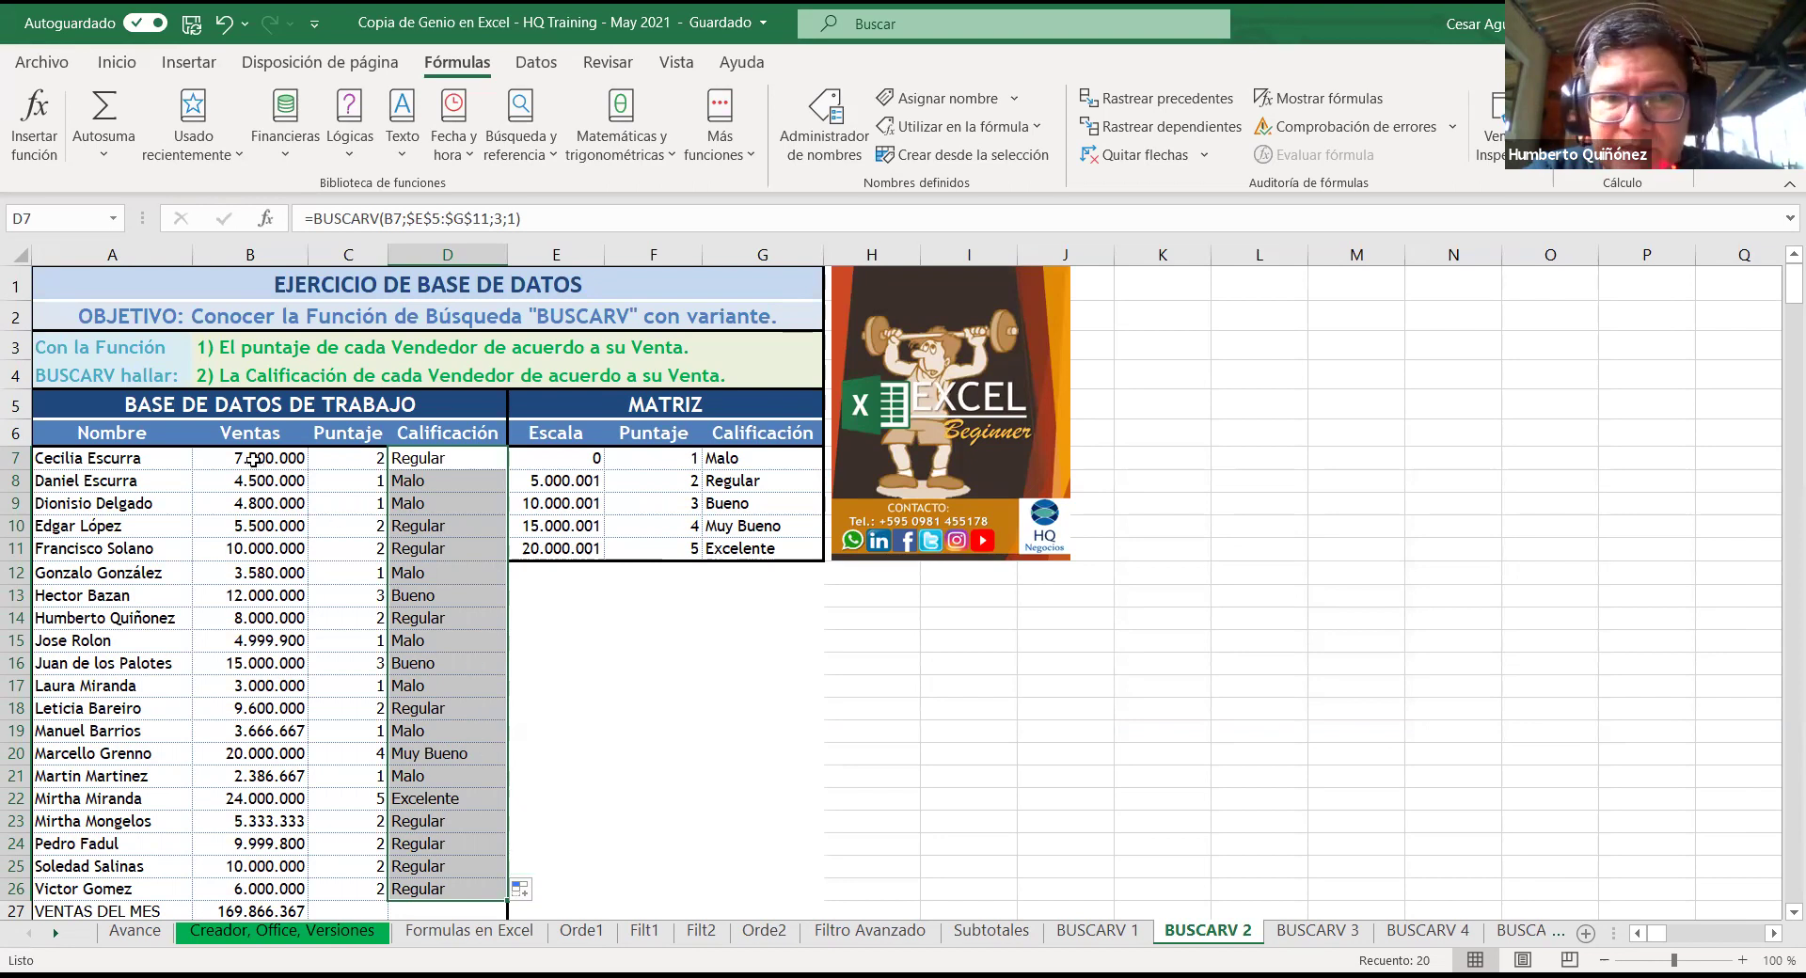
# Step: Select D7 and reopen its BUSCARV Function Arguments with fx
pyautogui.moveTo(420, 456); pyautogui.dragTo(421, 618)
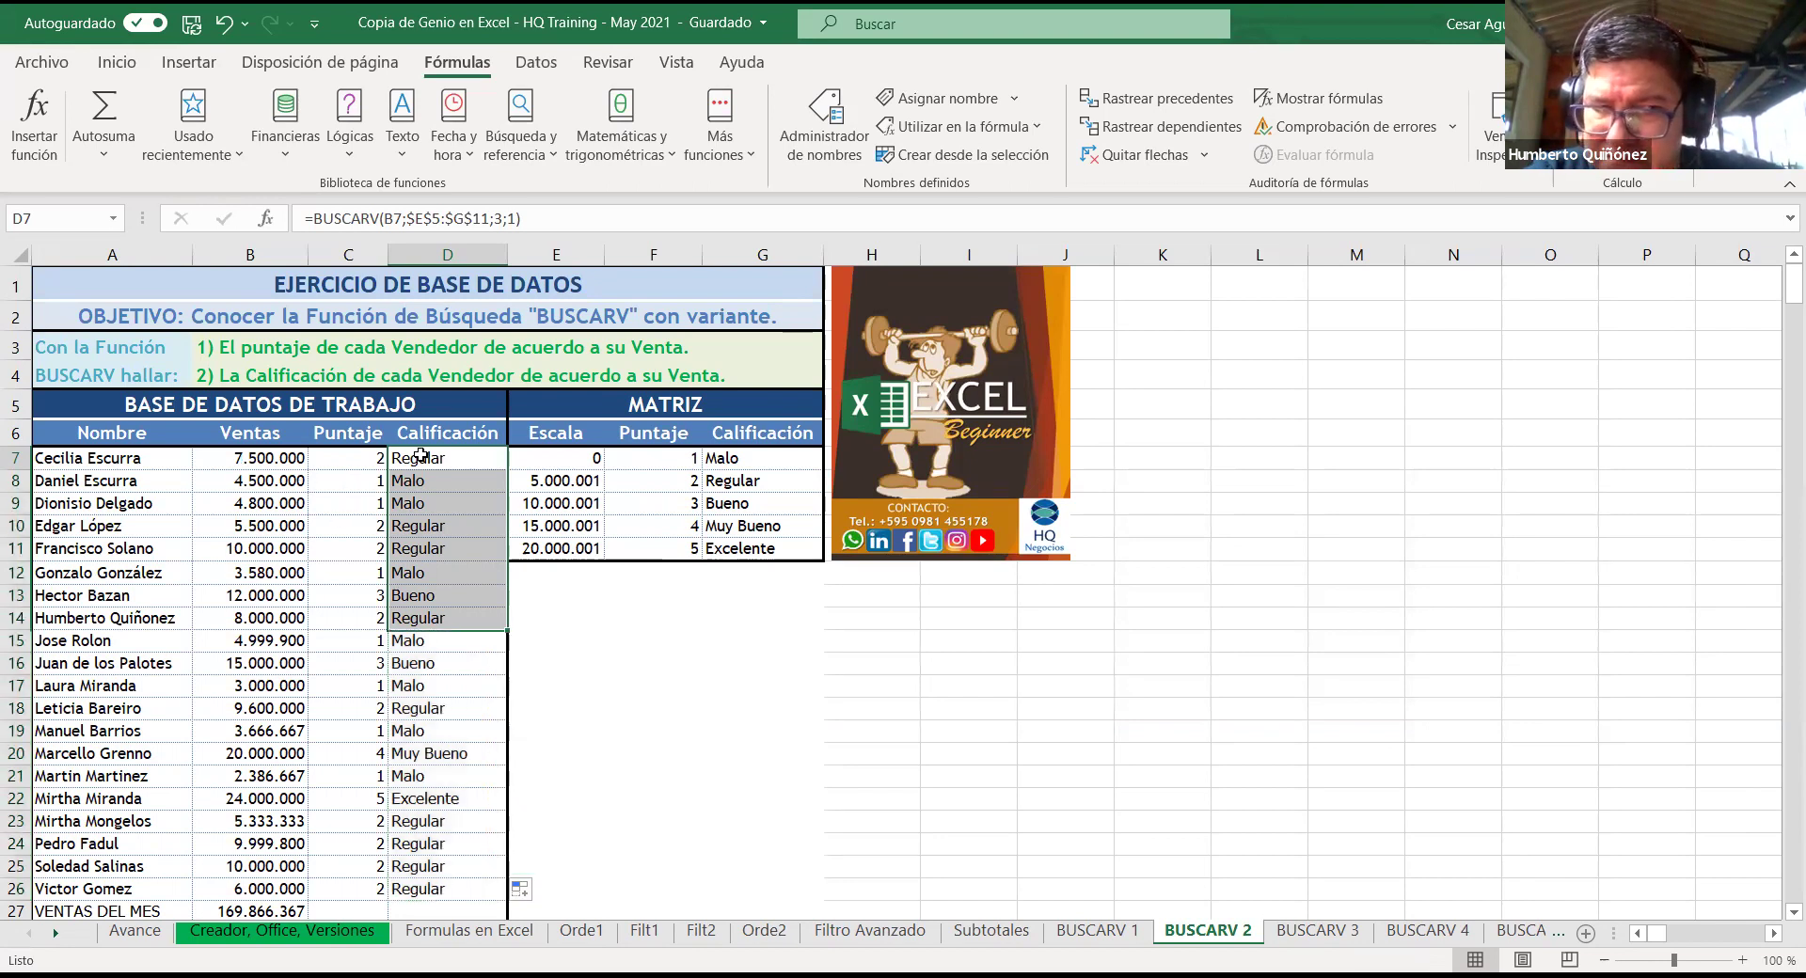
pyautogui.click(421, 456)
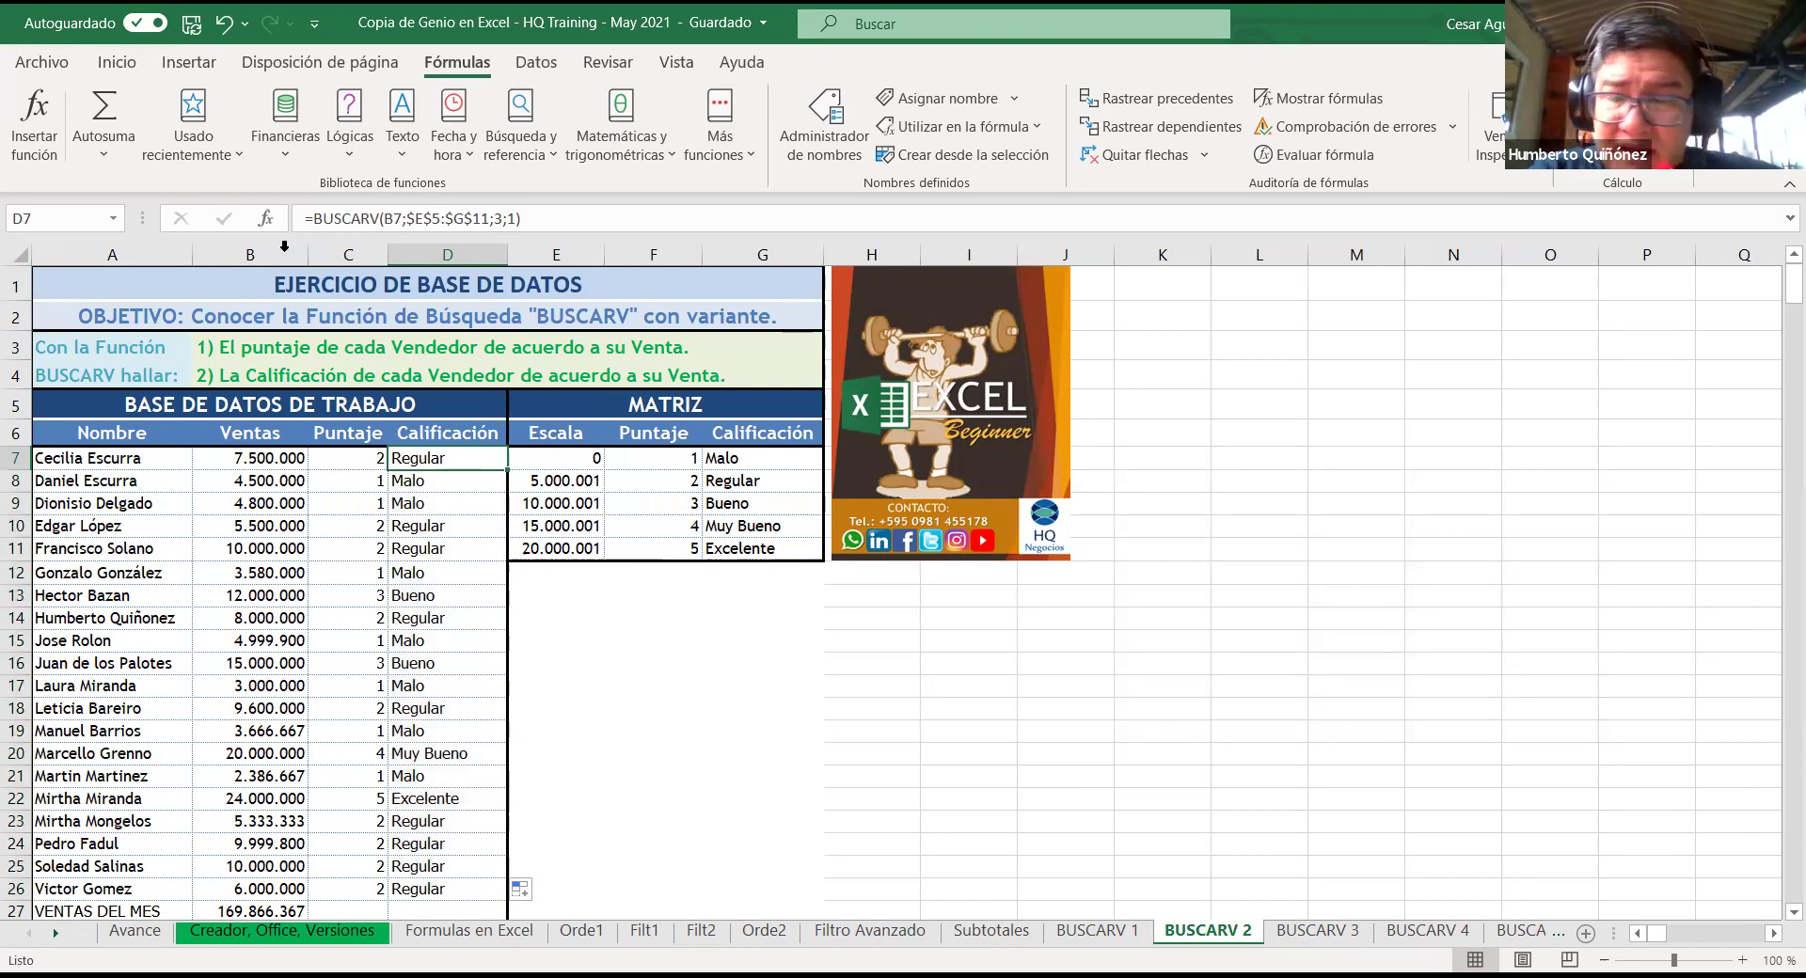
pyautogui.click(264, 218)
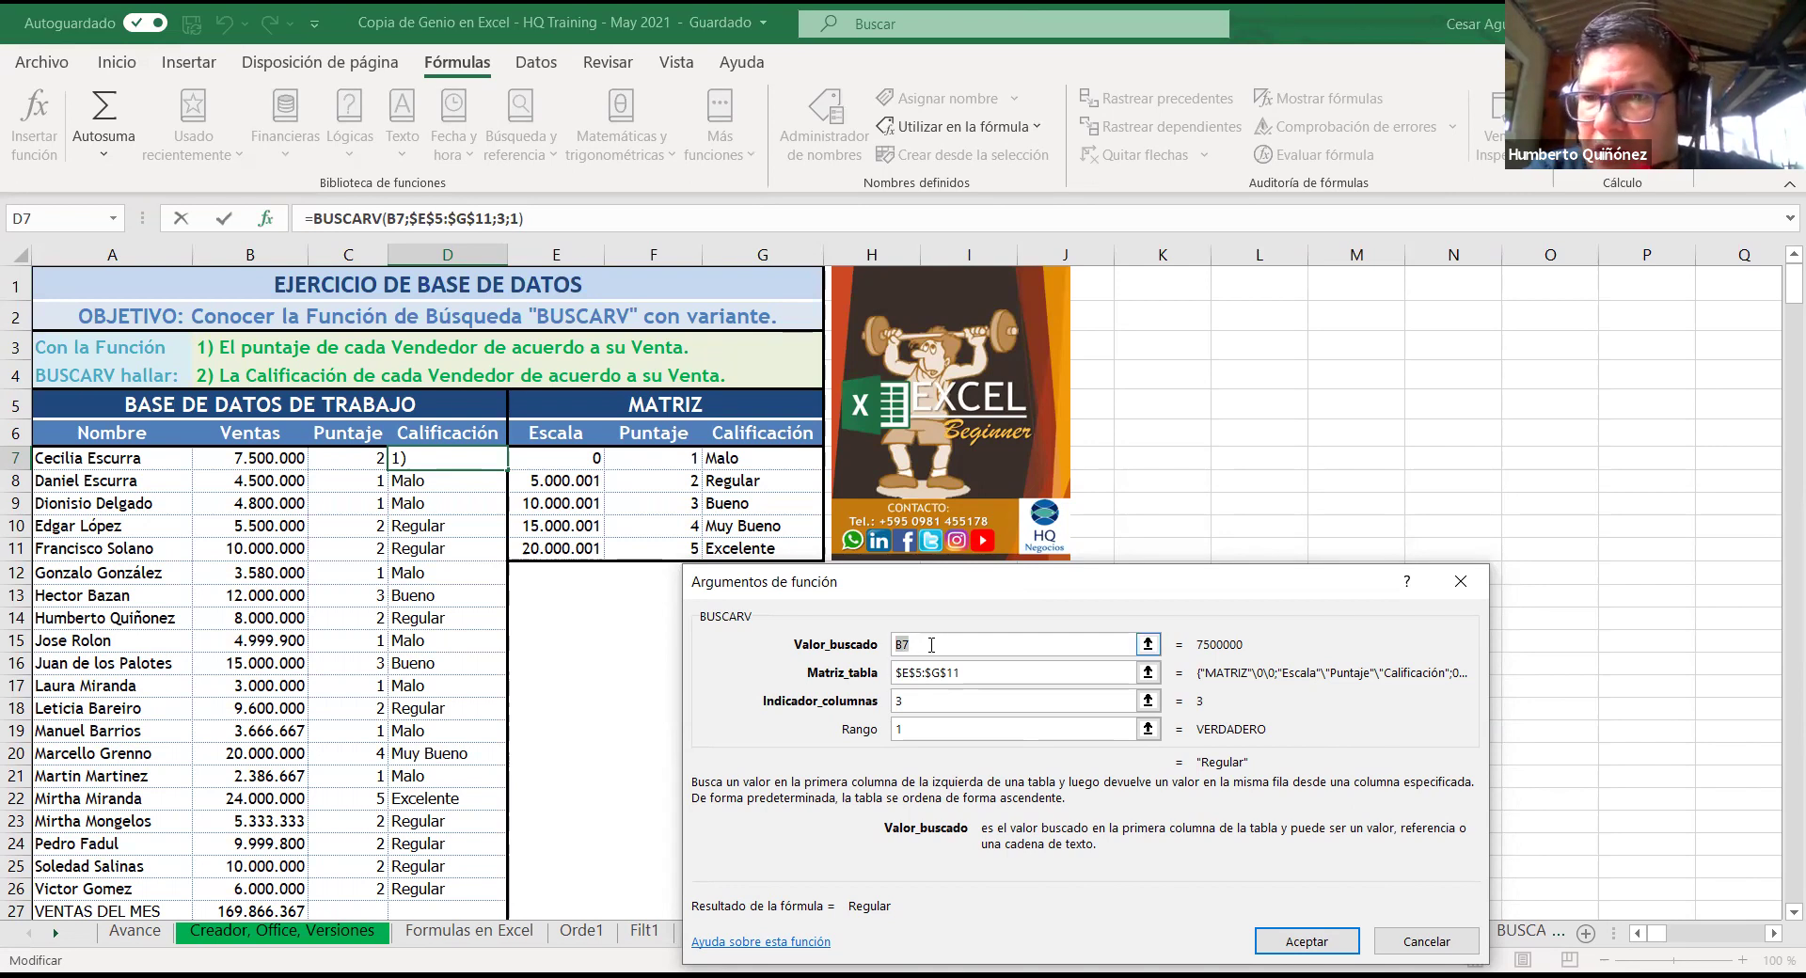
# Step: Replace the lookup value B7 with C7 and clear the table range argument
pyautogui.press('BackSpace')
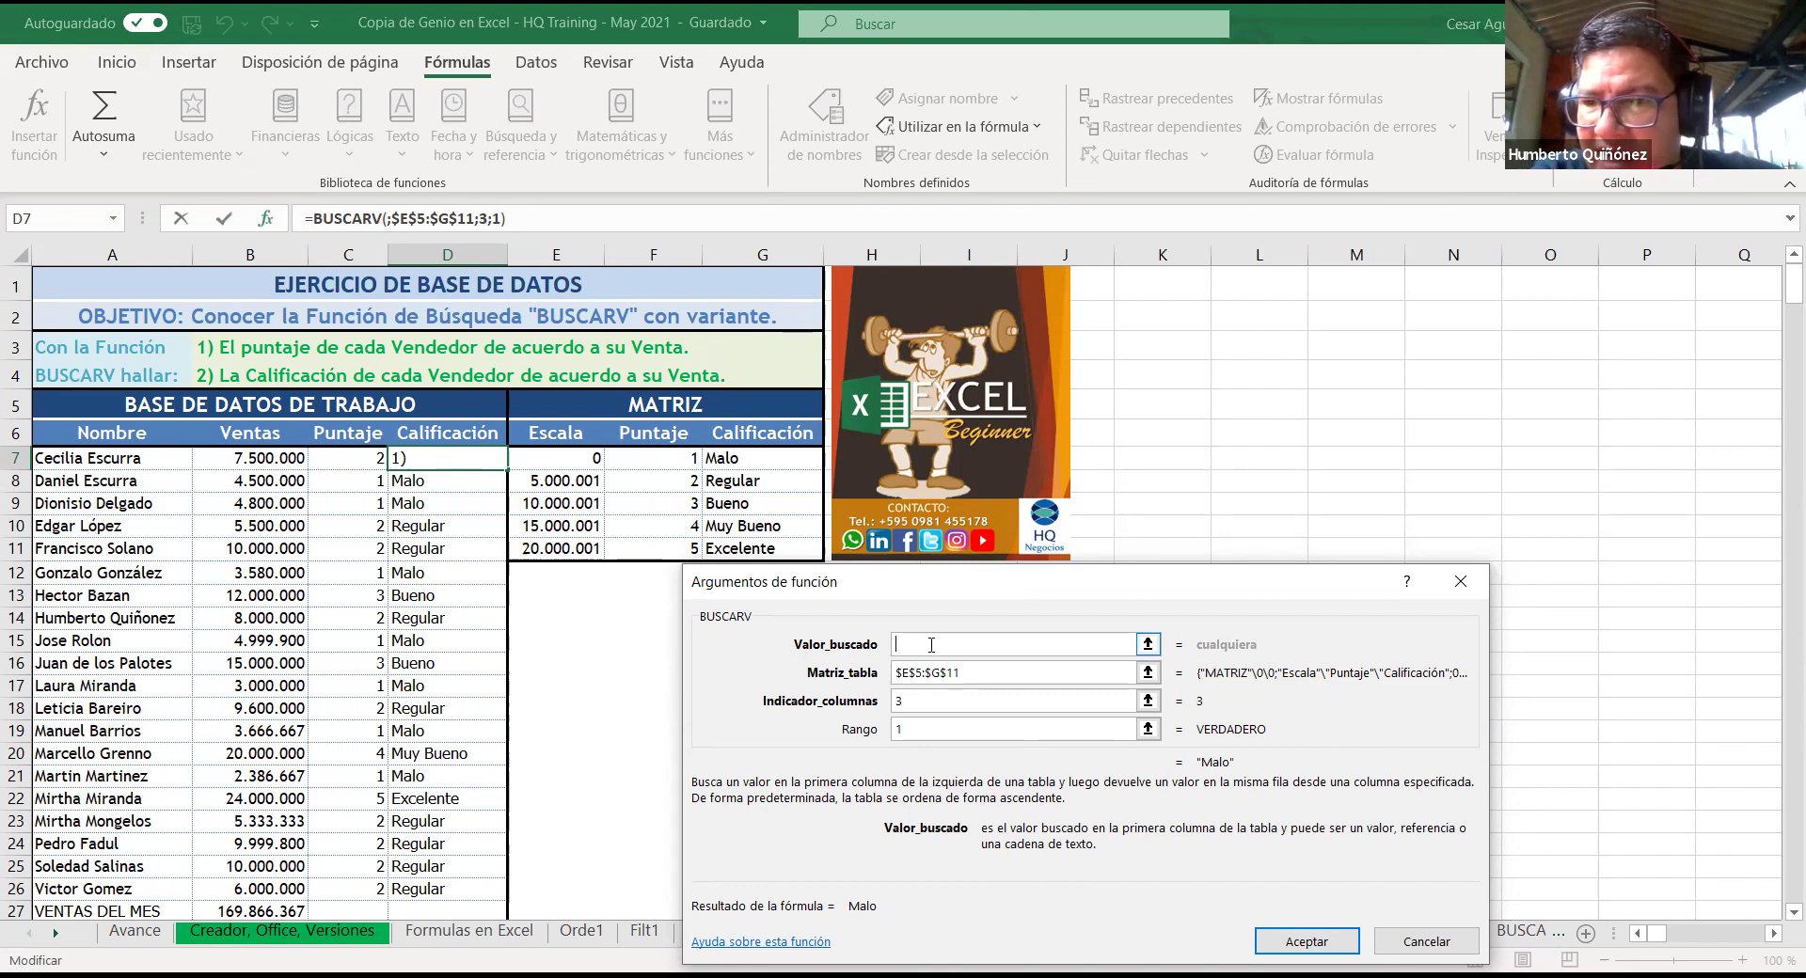
pyautogui.click(363, 462)
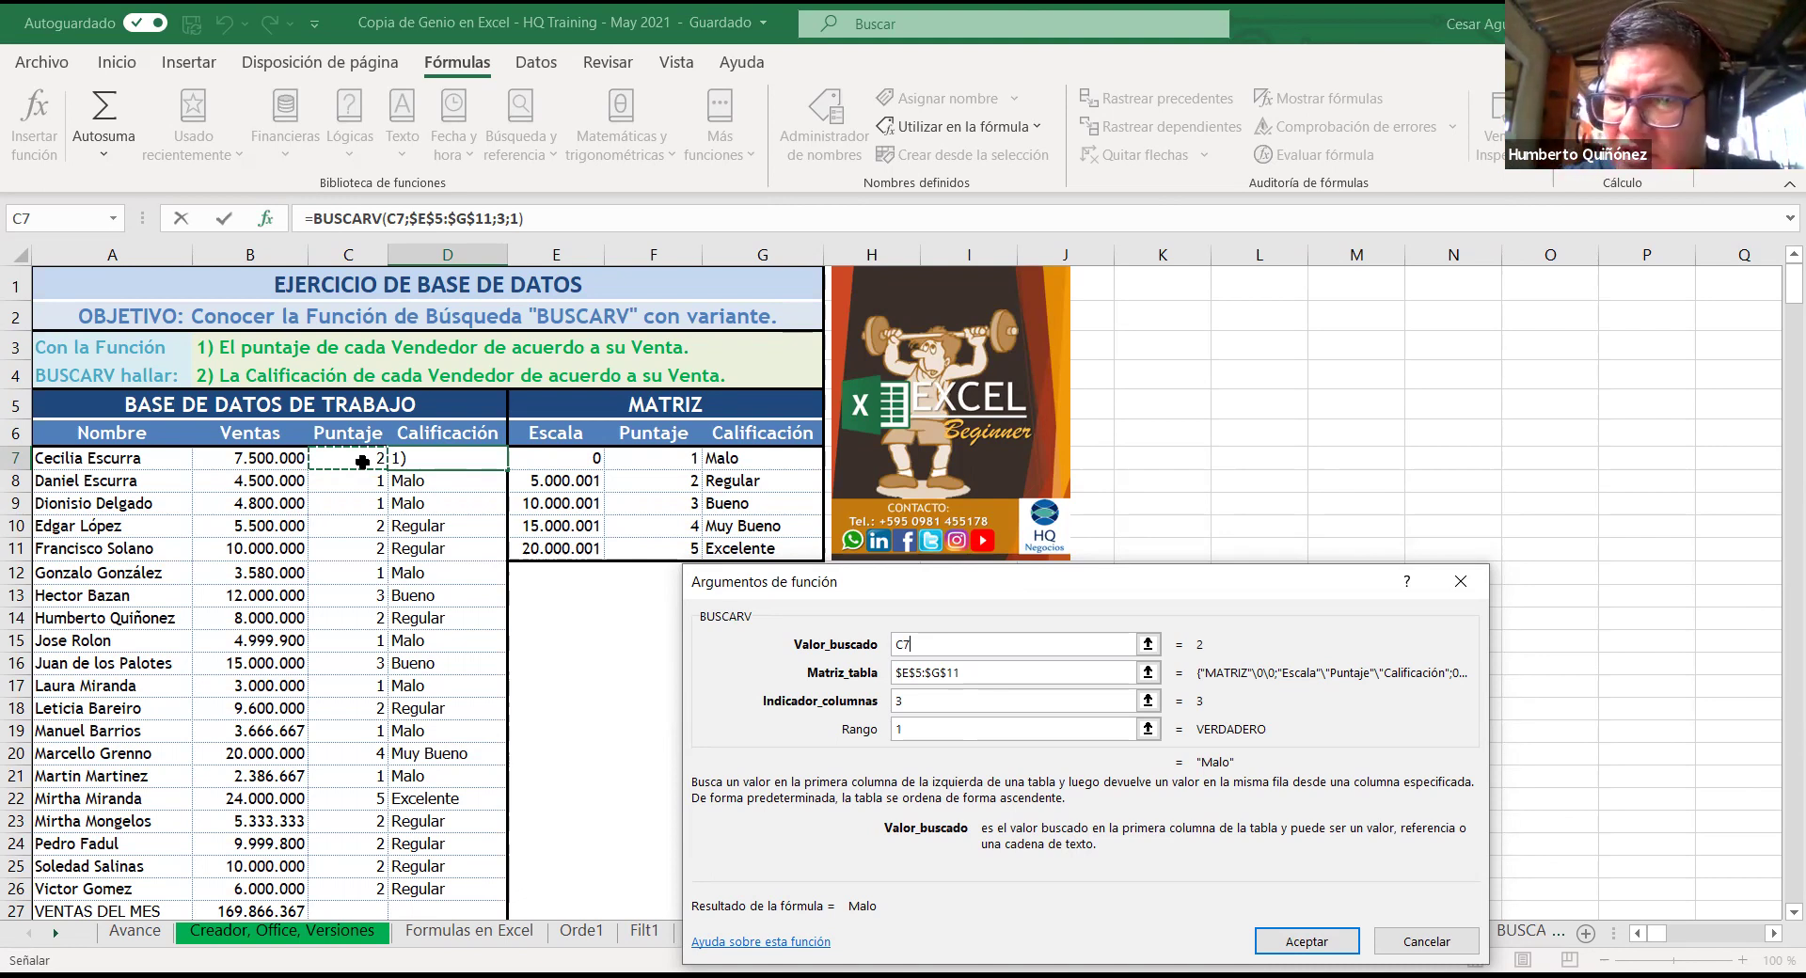
pyautogui.click(972, 668)
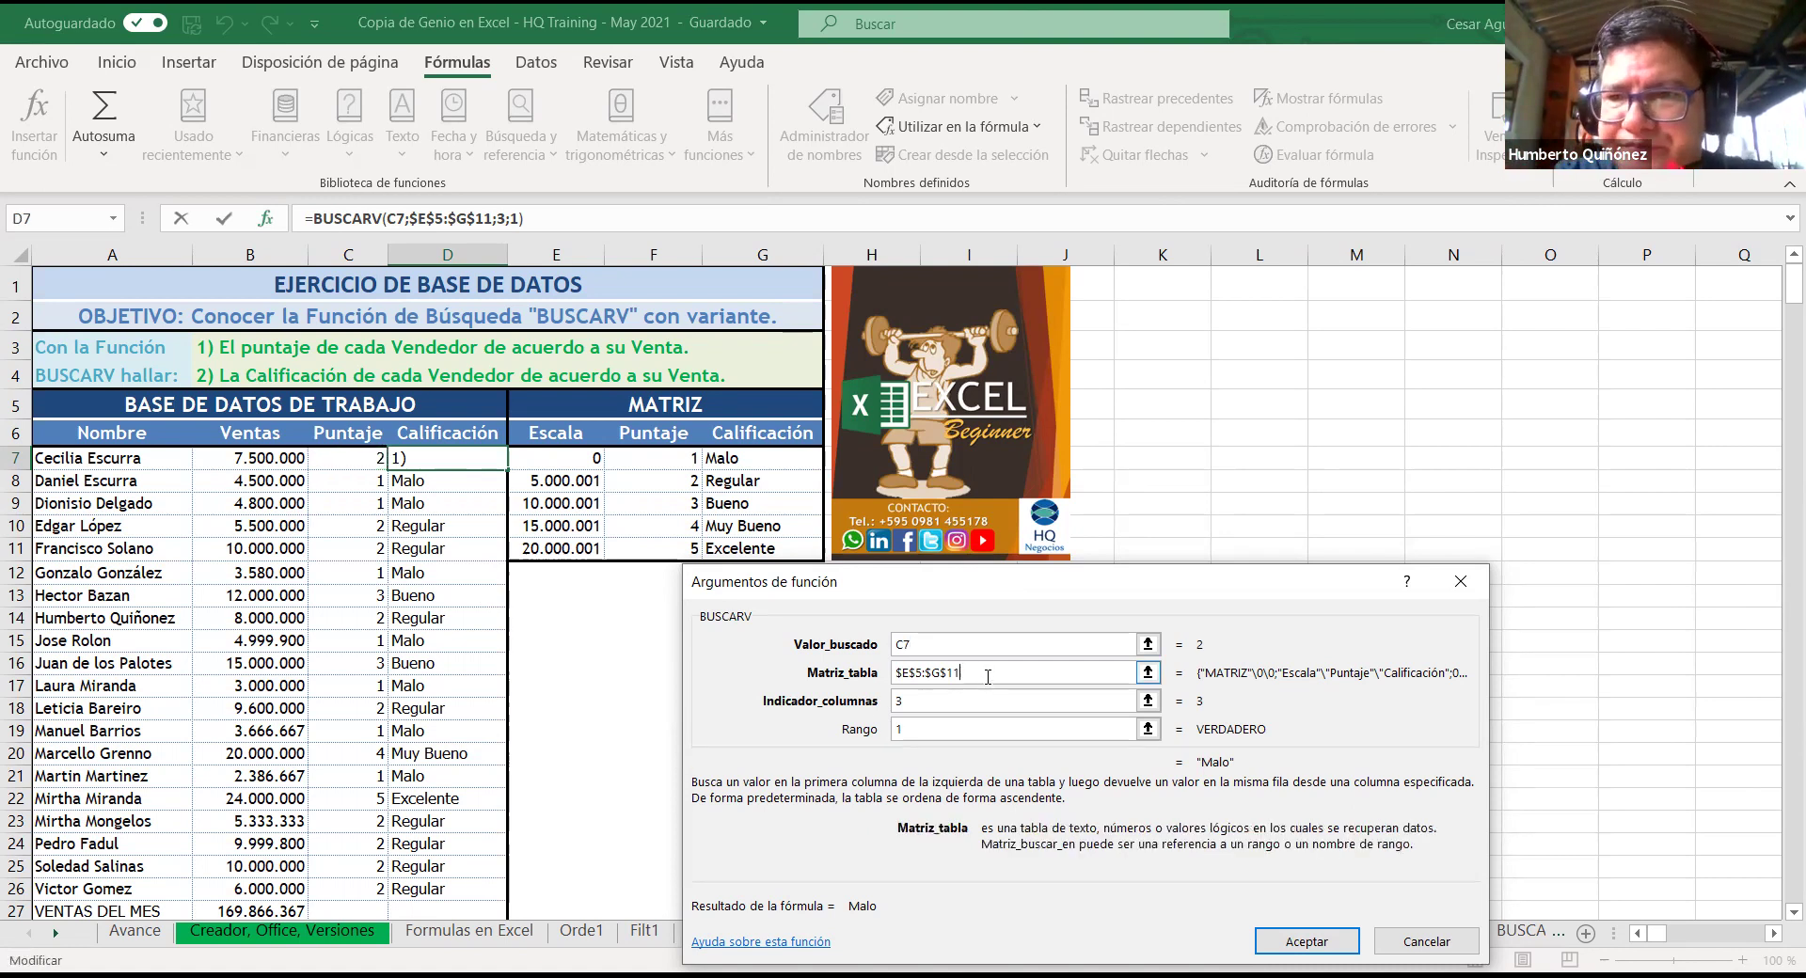
pyautogui.press('BackSpace')
pyautogui.press('BackSpace')
pyautogui.press('BackSpace')
pyautogui.press('BackSpace')
pyautogui.press('BackSpace')
pyautogui.press('BackSpace')
pyautogui.press('BackSpace')
pyautogui.press('BackSpace')
pyautogui.press('BackSpace')
pyautogui.press('BackSpace')
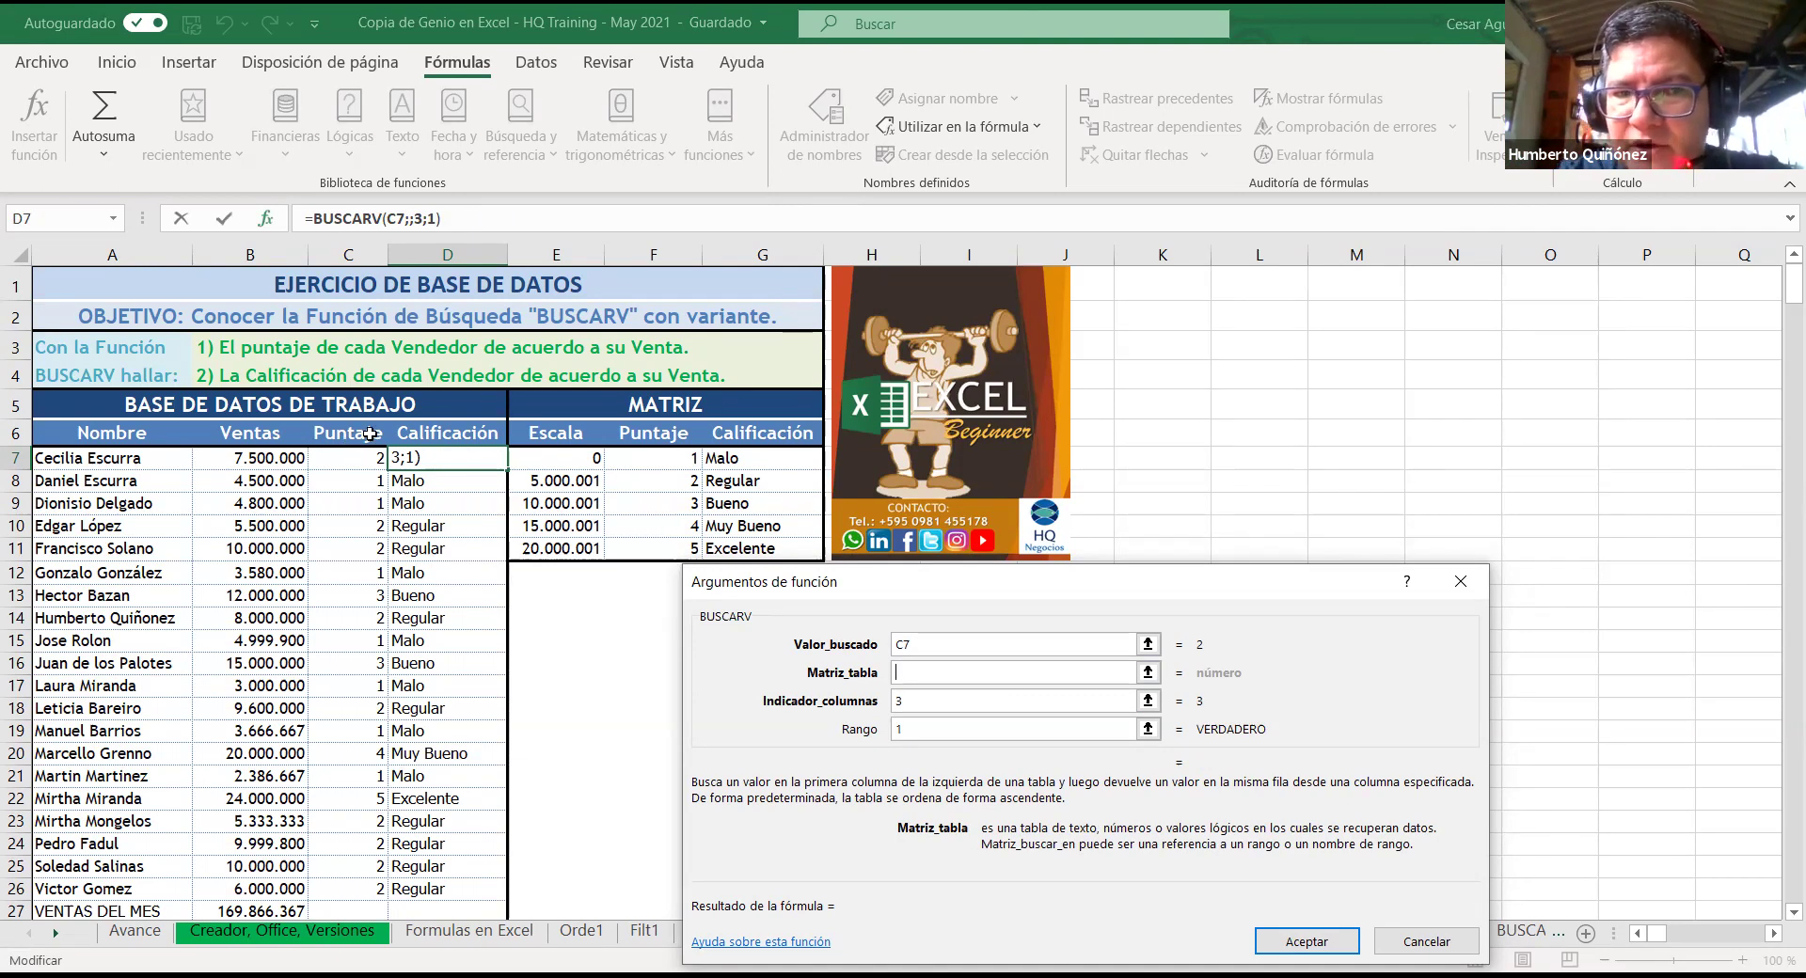
# Step: Set the lookup table to the Escala matrix F7:G11
pyautogui.click(637, 455)
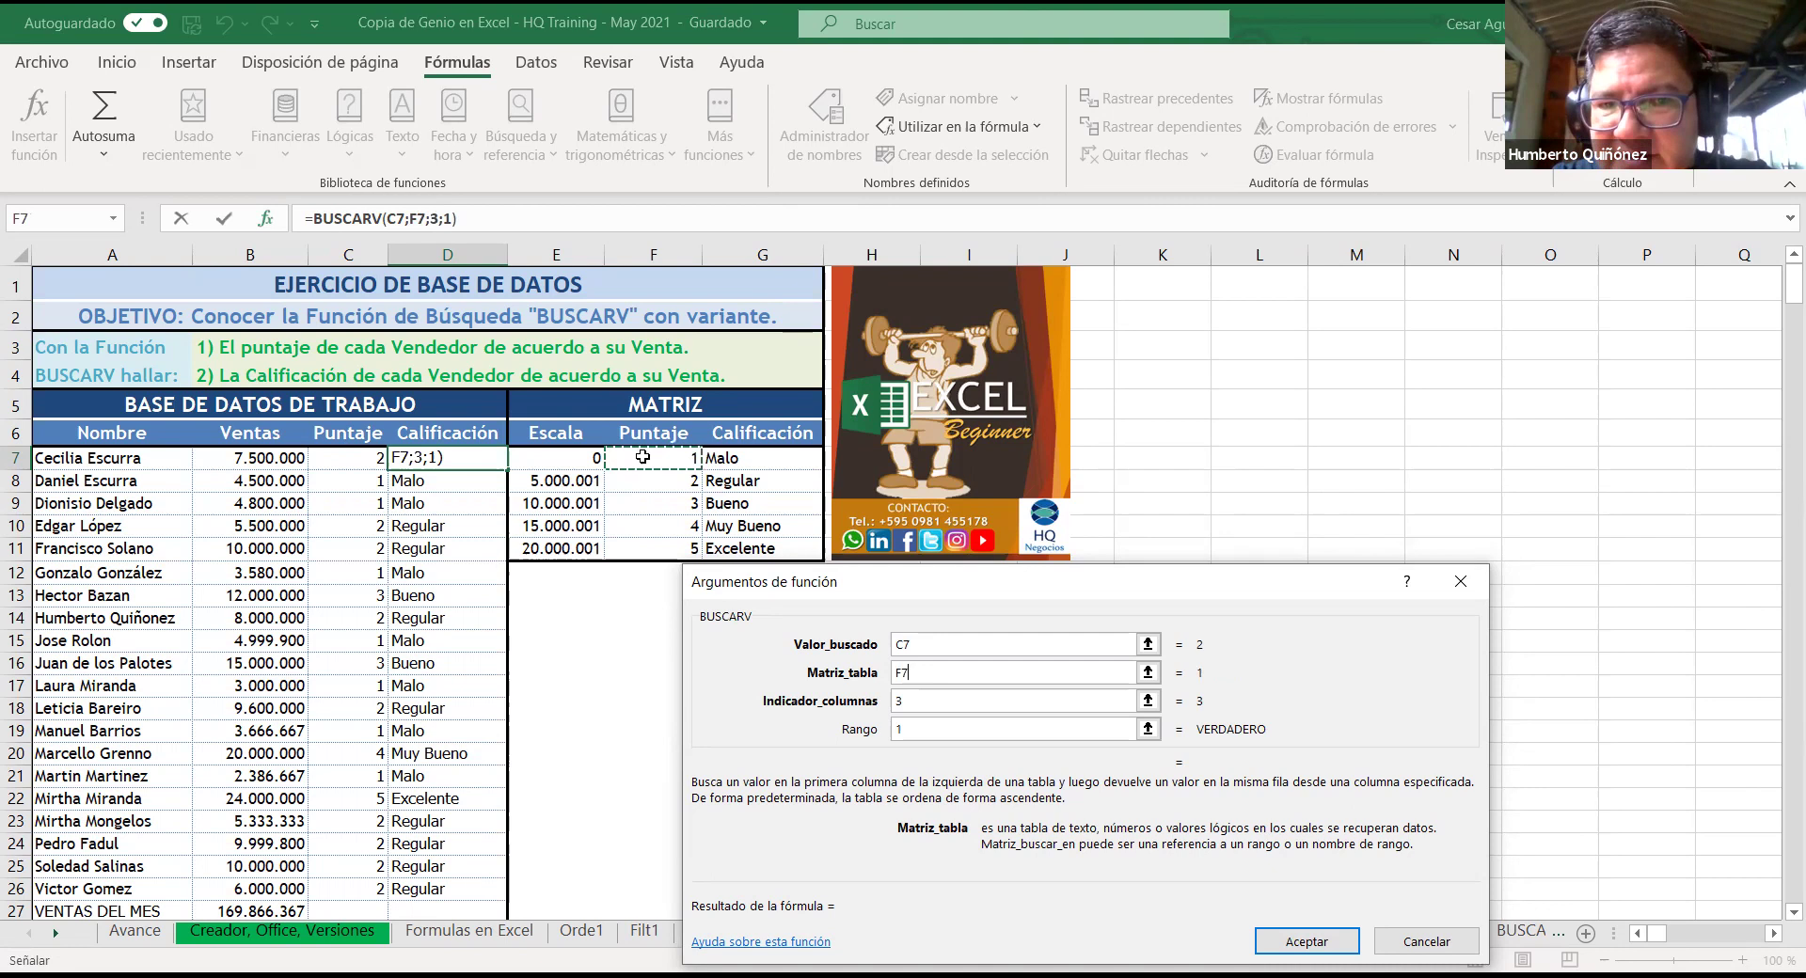
pyautogui.moveTo(643, 456); pyautogui.dragTo(729, 535)
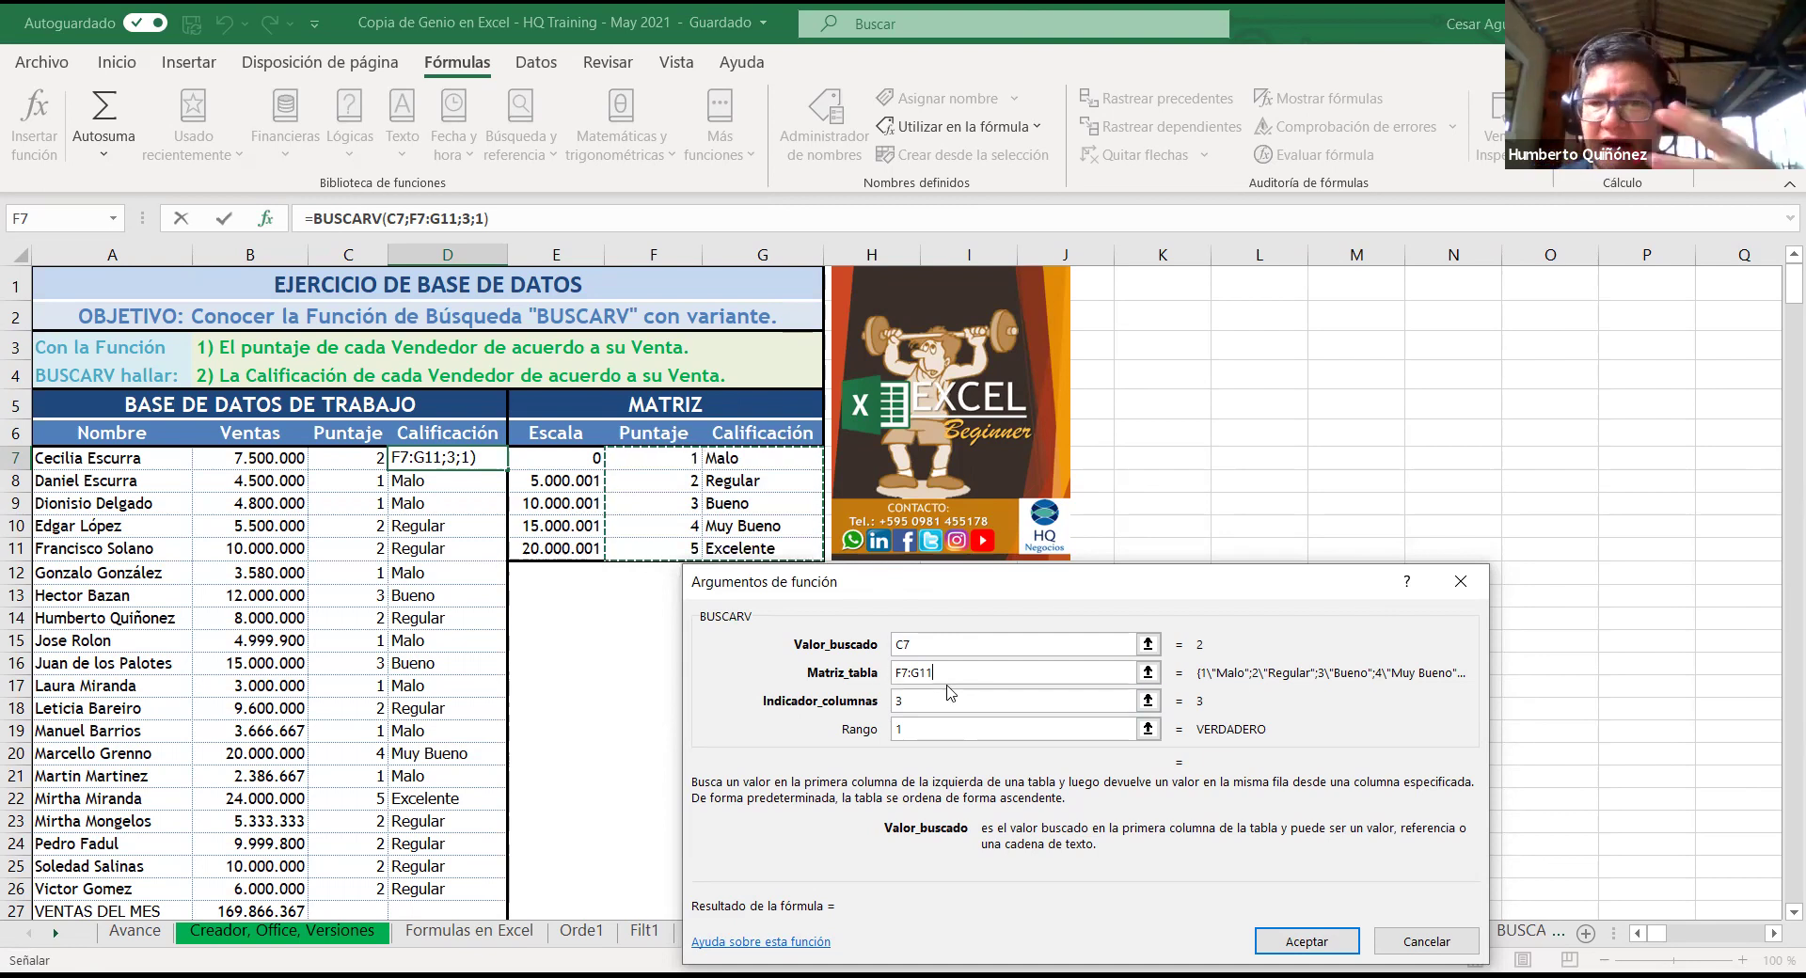
# Step: Make the table range absolute as $F$7:$G$11 using F4 on both ends
pyautogui.click(948, 674)
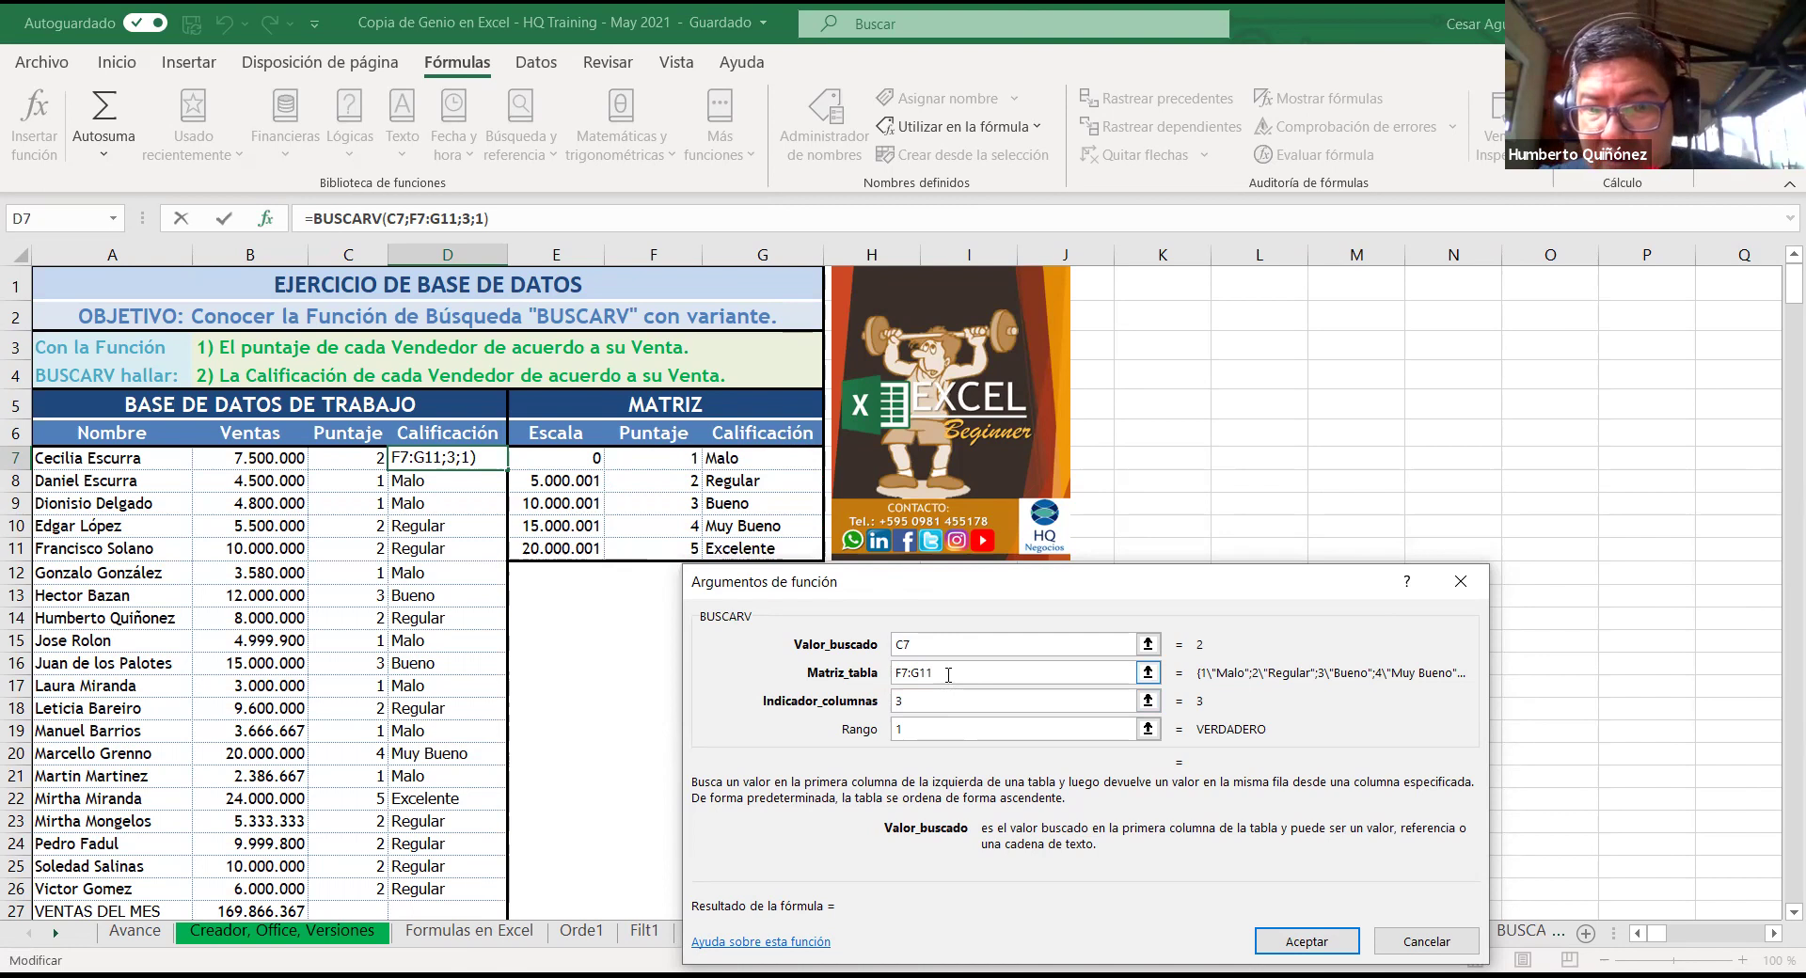
pyautogui.press('F4')
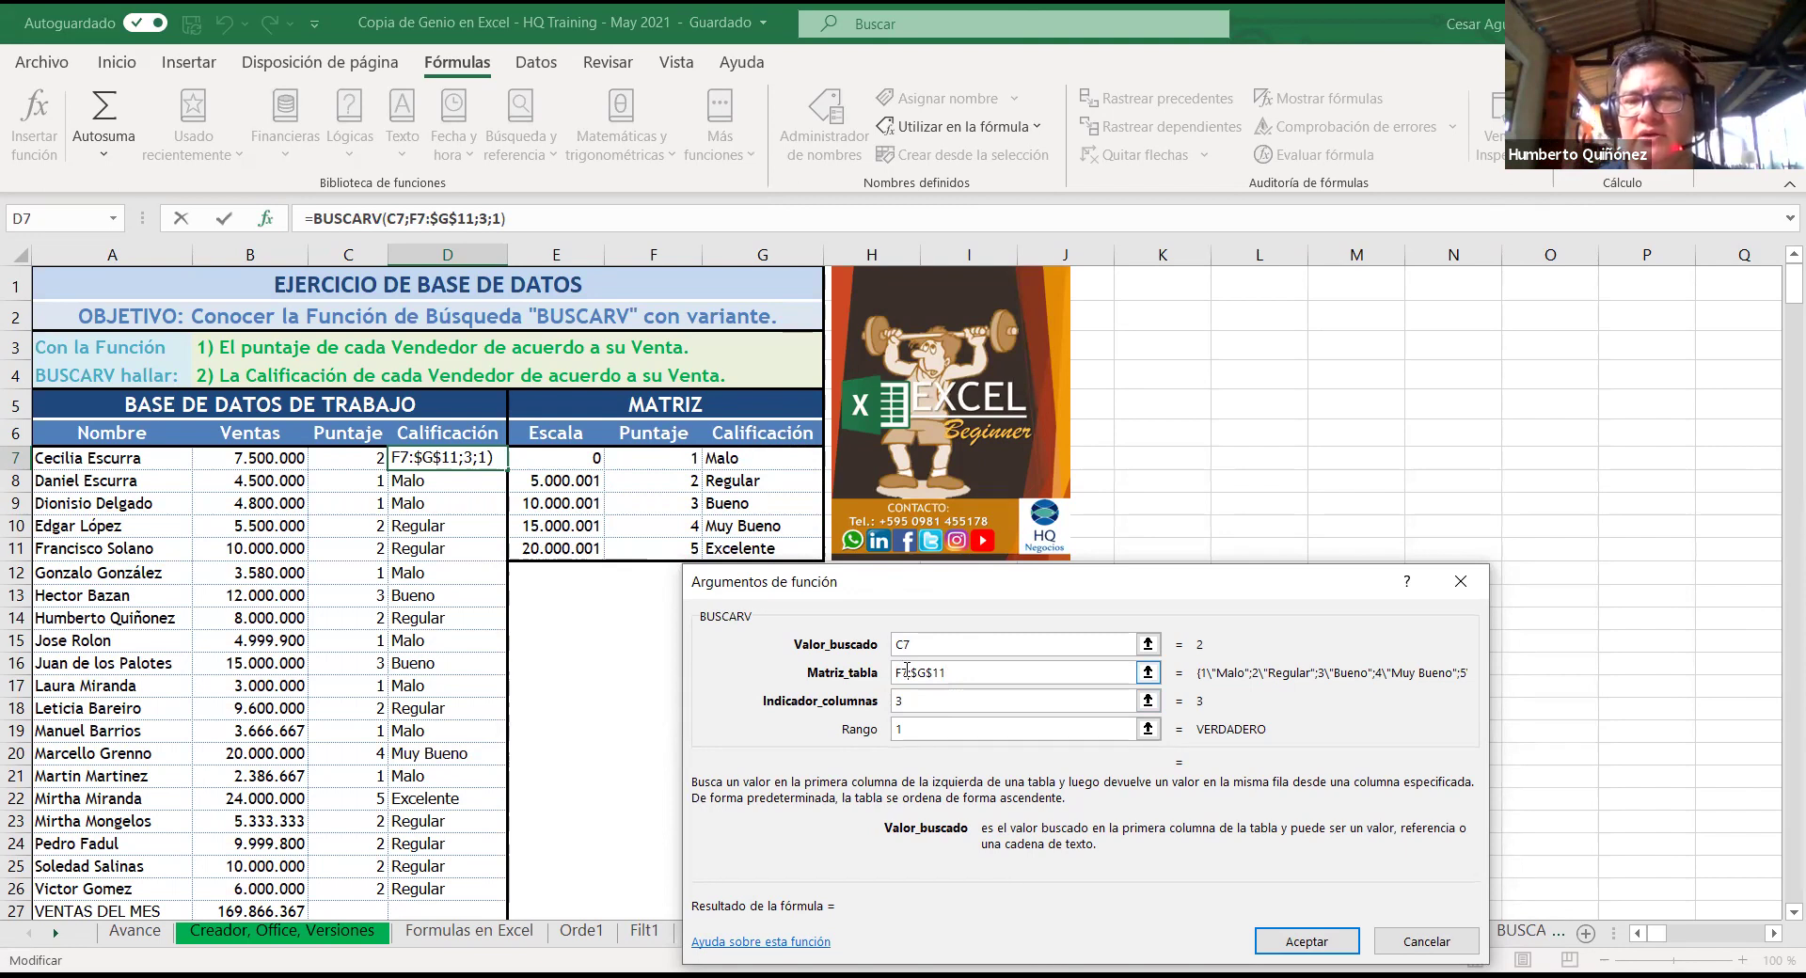
pyautogui.press('F4')
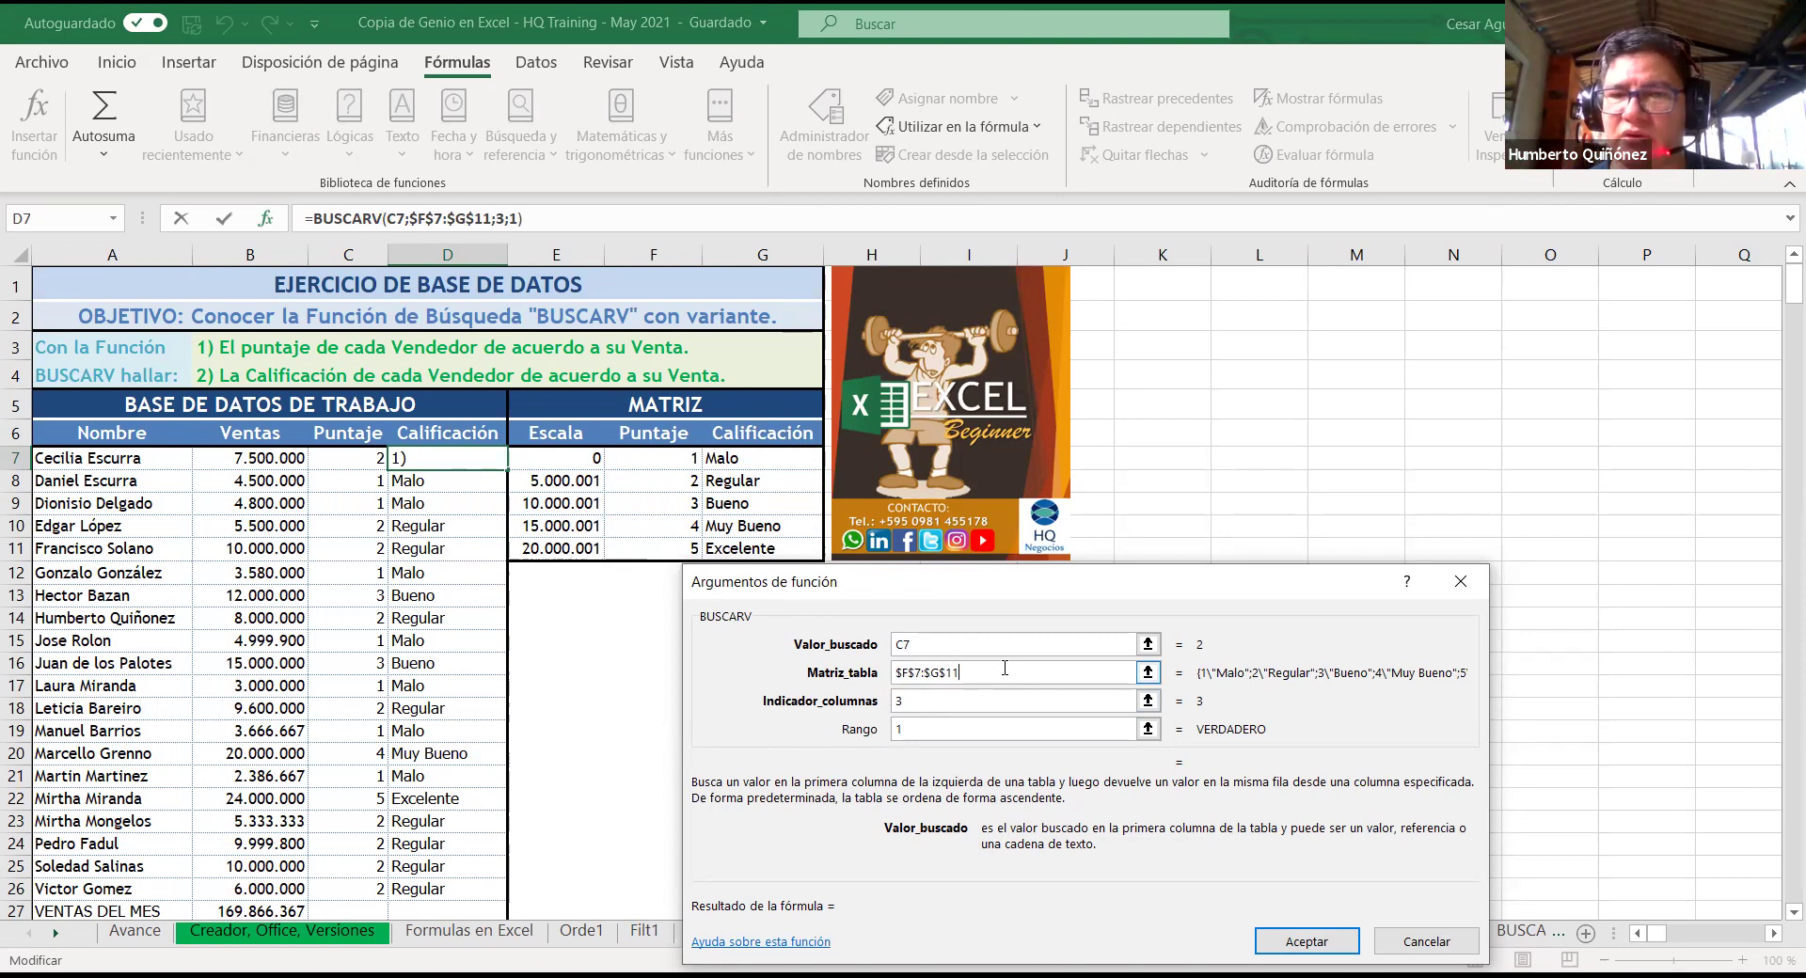
pyautogui.click(958, 704)
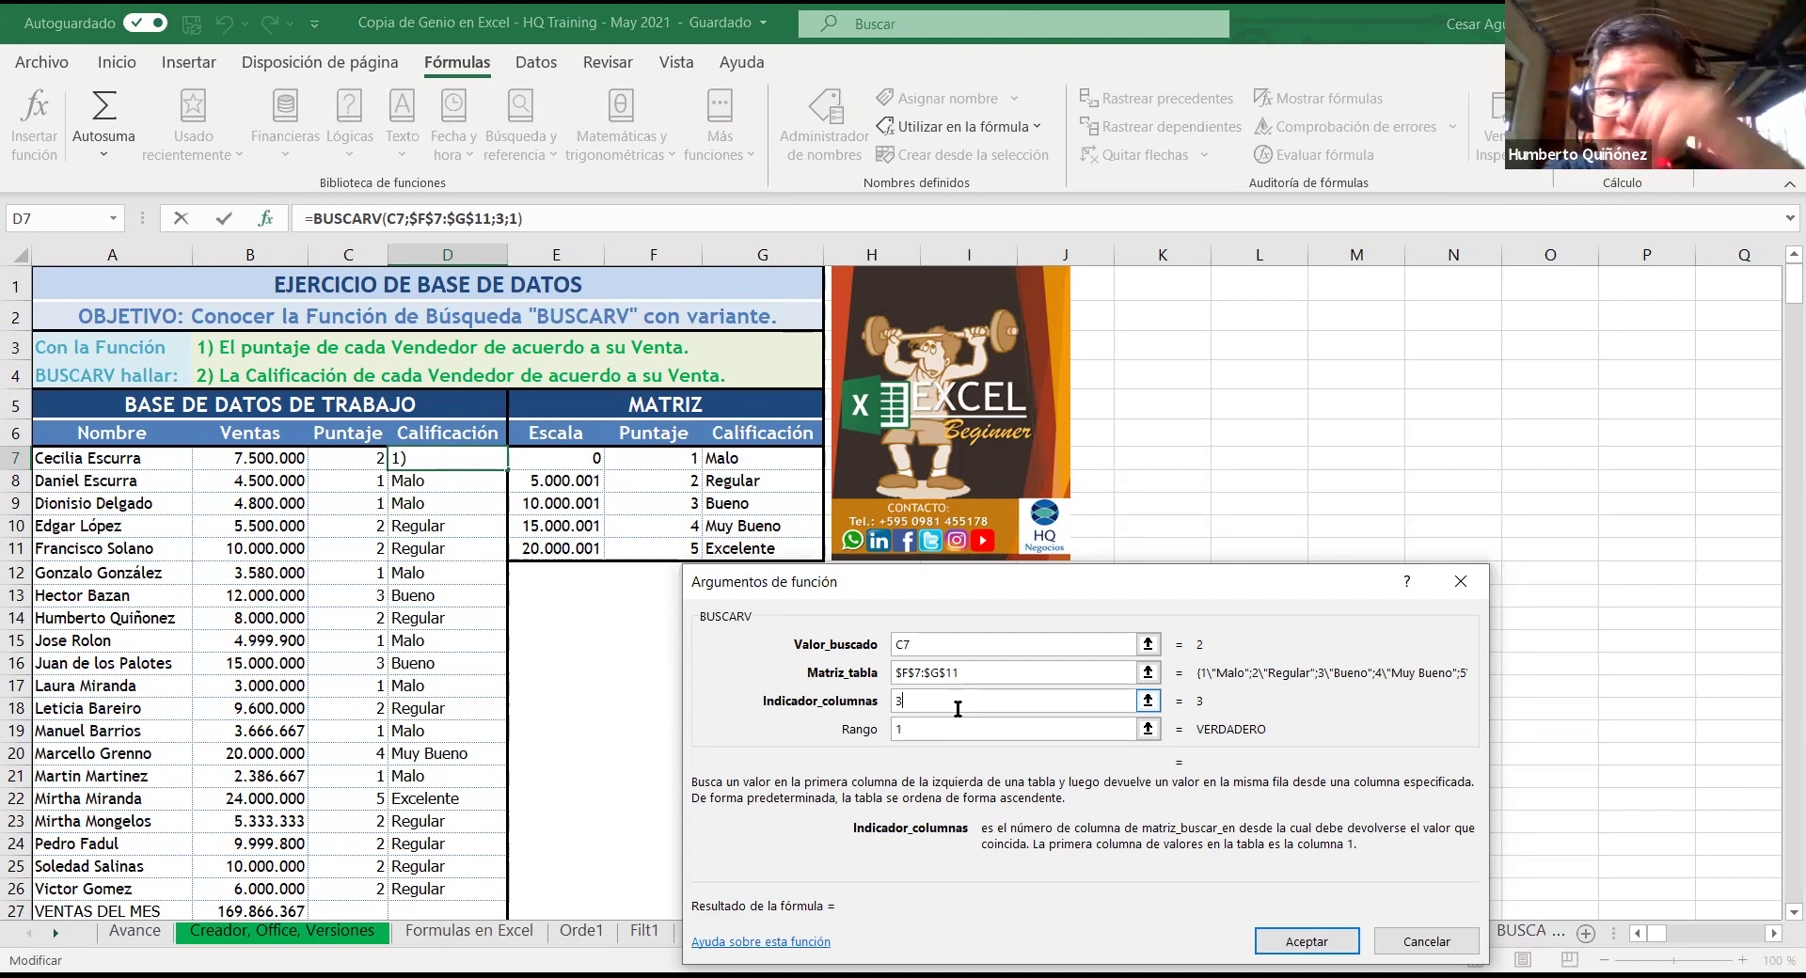
# Step: Change the column index to 2 and confirm =BUSCARV(C7;$F$7:$G$11;2;1)
pyautogui.press('BackSpace')
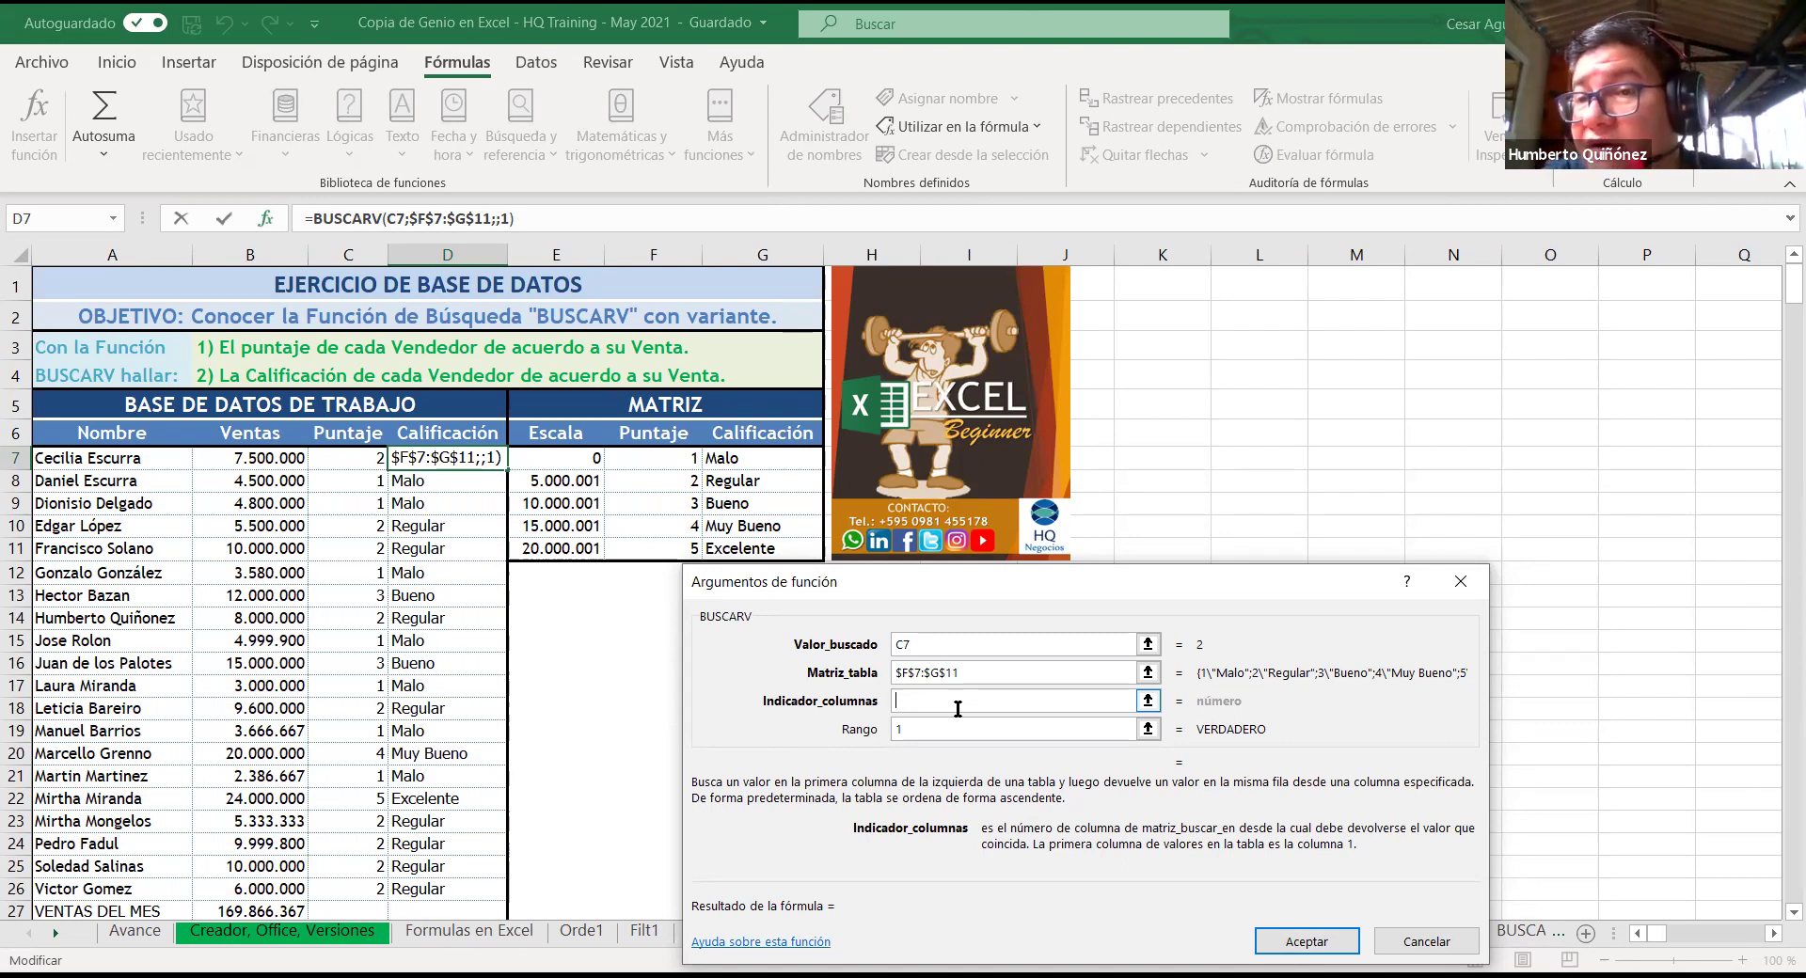
pyautogui.write('2')
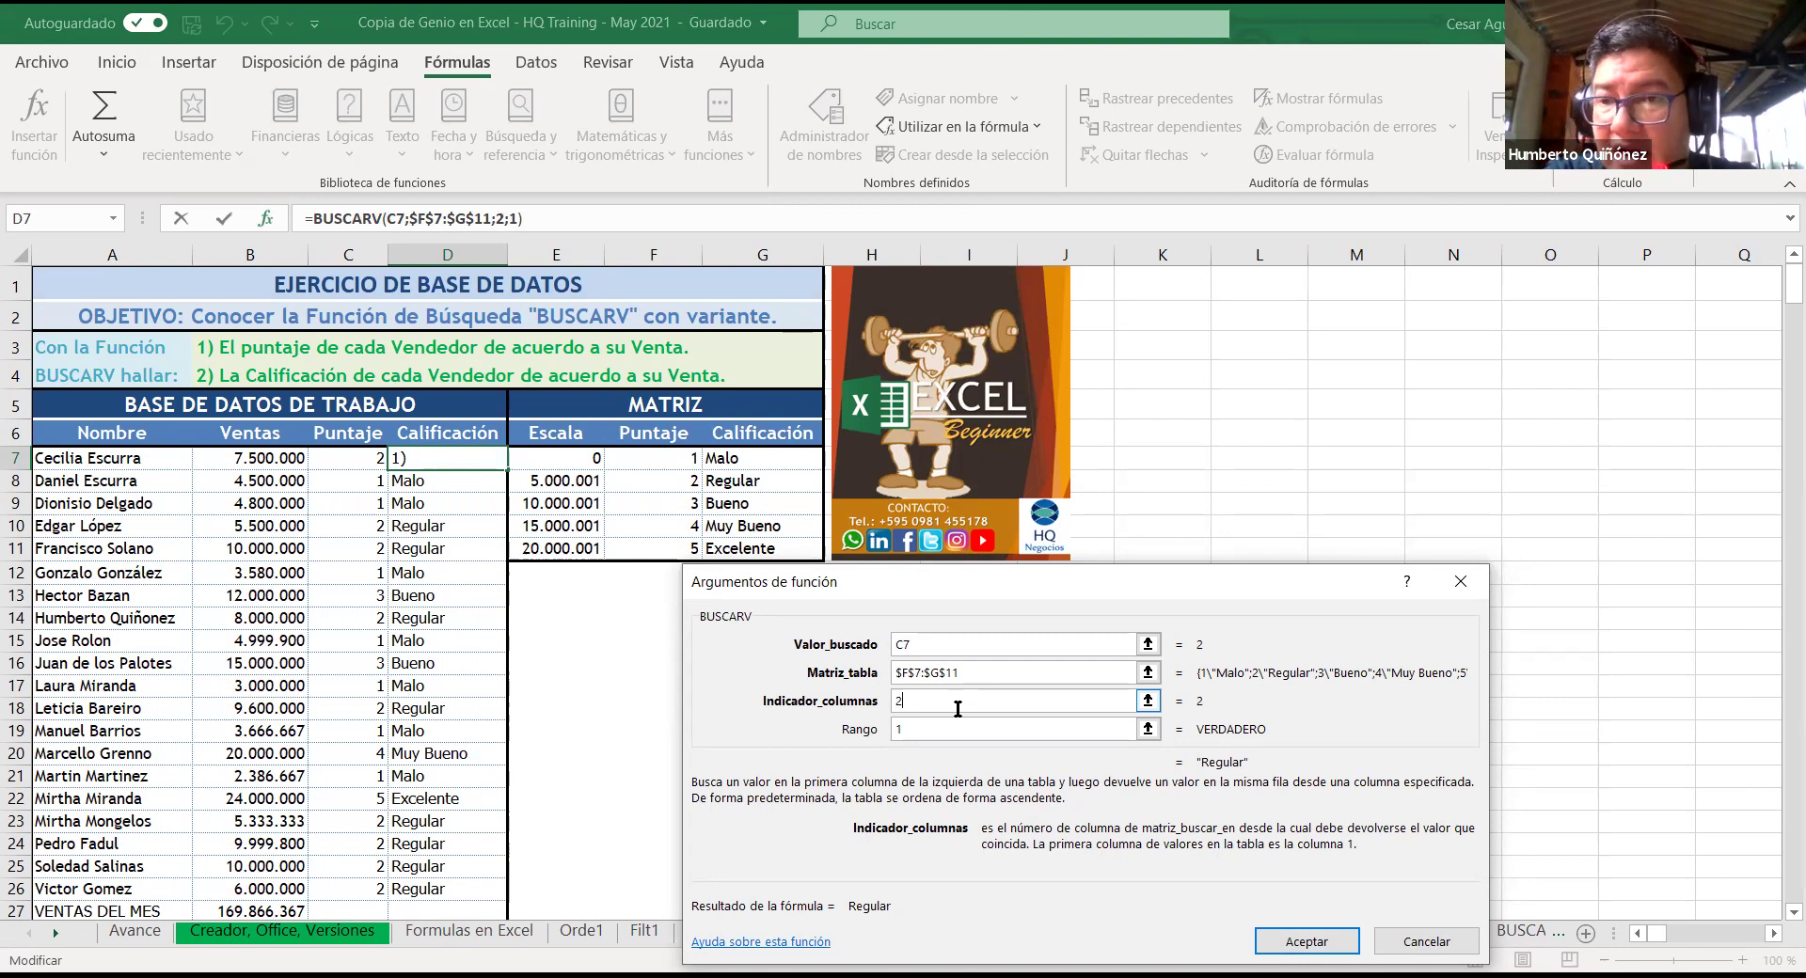
pyautogui.click(951, 726)
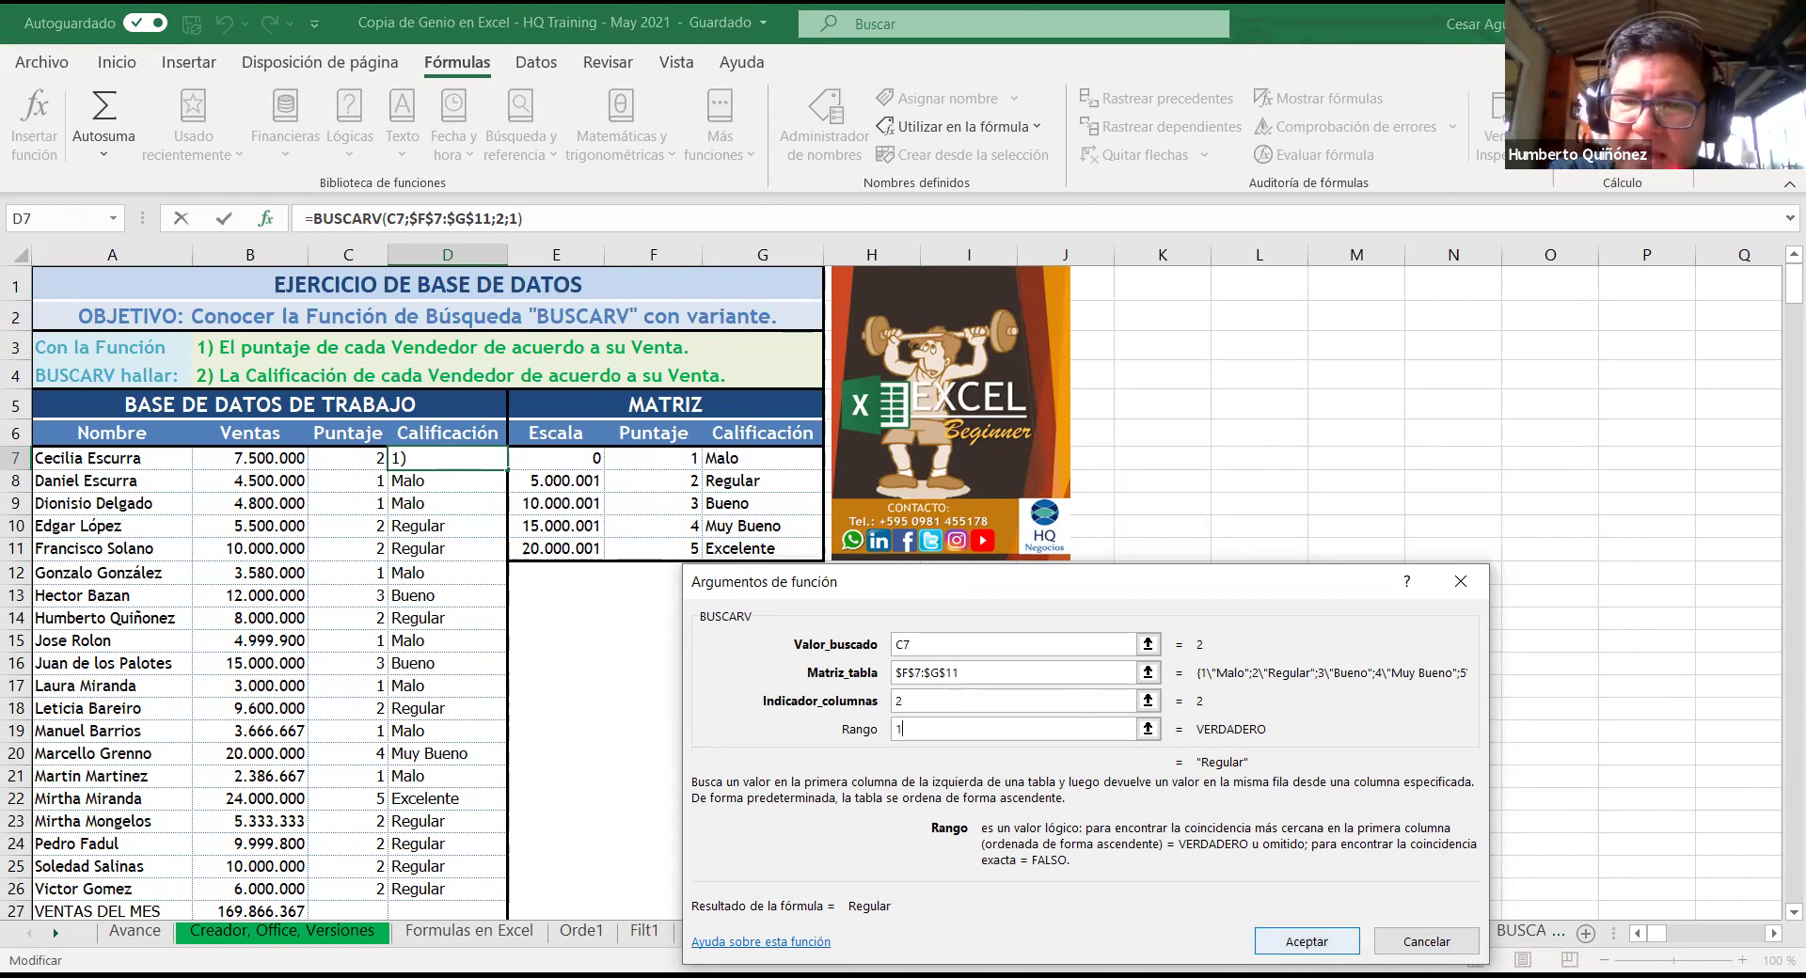
pyautogui.click(1313, 942)
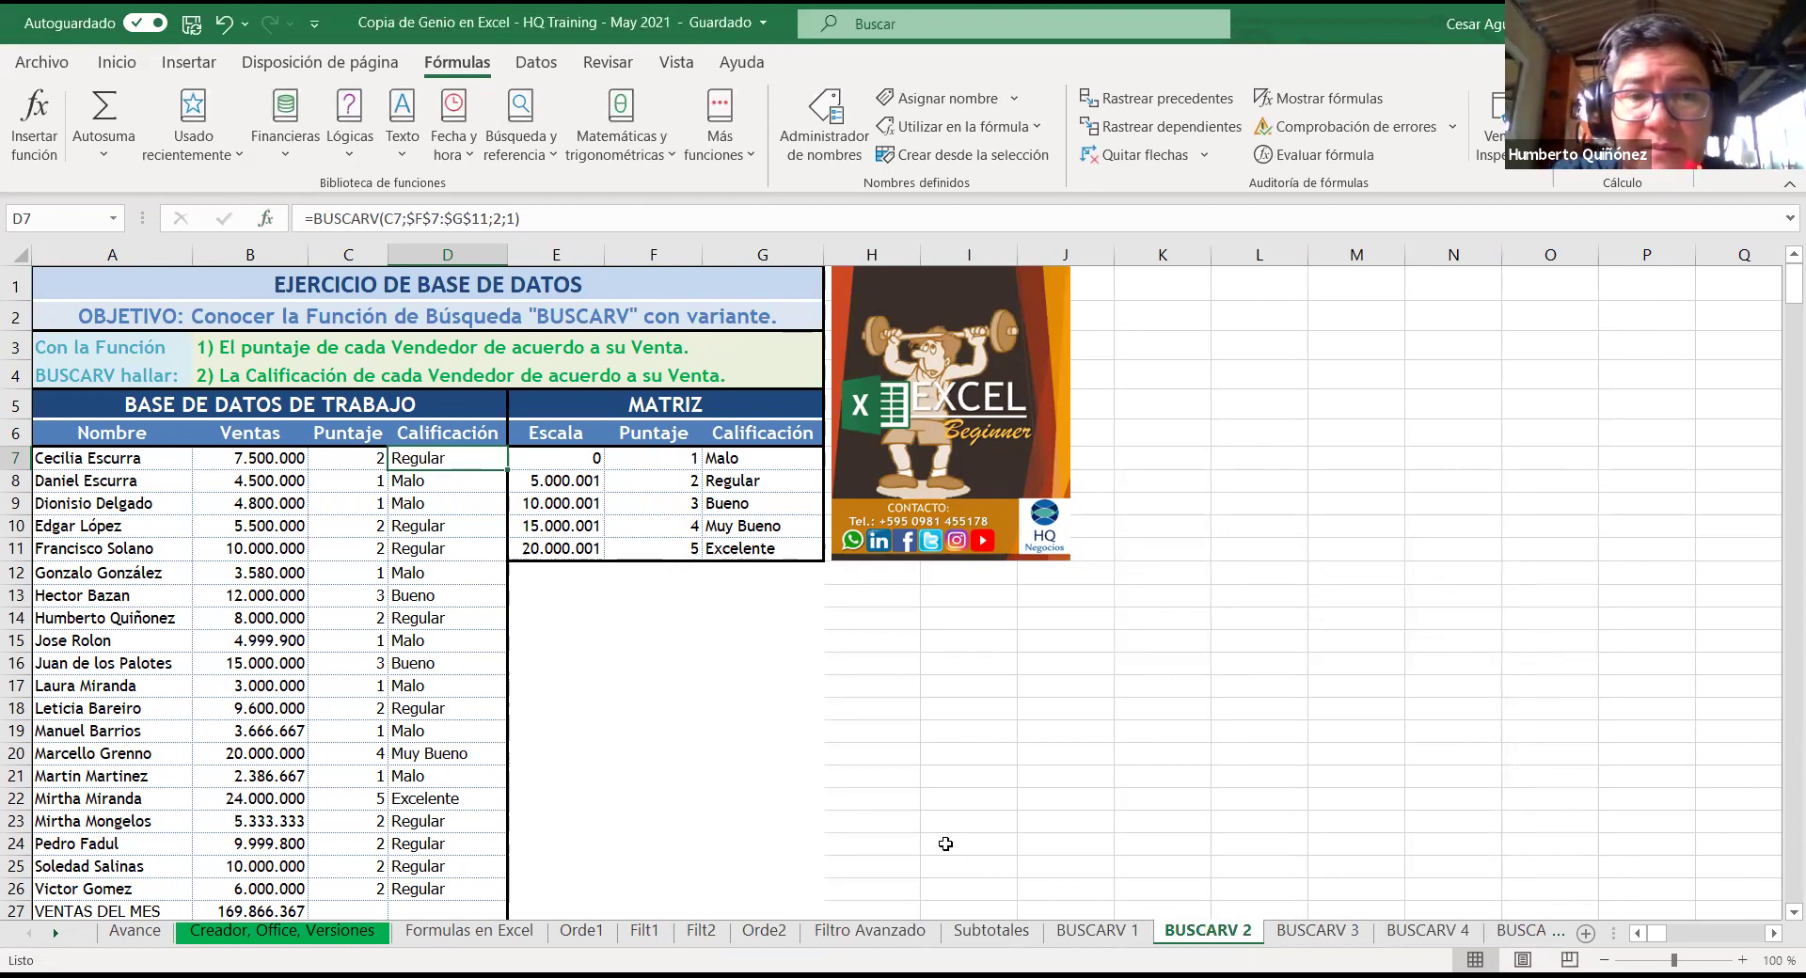
# Step: Copy the updated D7 formula down through D26, filling formulas only without formatting
pyautogui.doubleClick(506, 470)
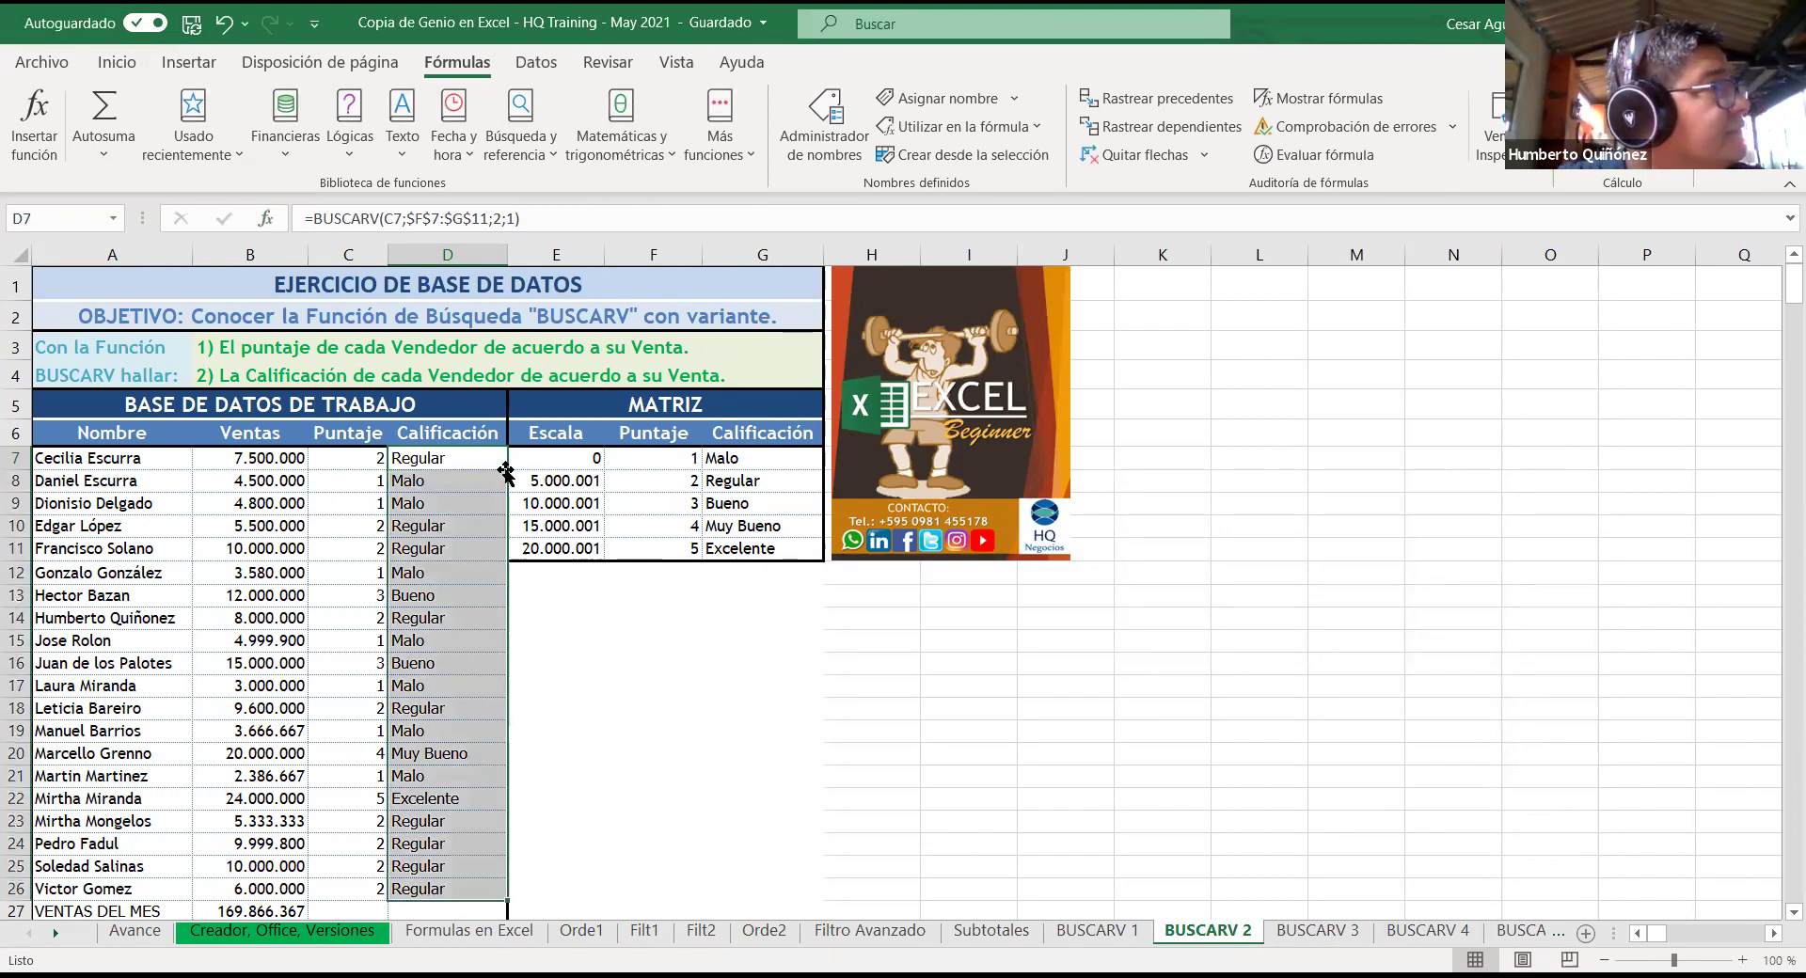
pyautogui.click(520, 905)
pyautogui.click(555, 854)
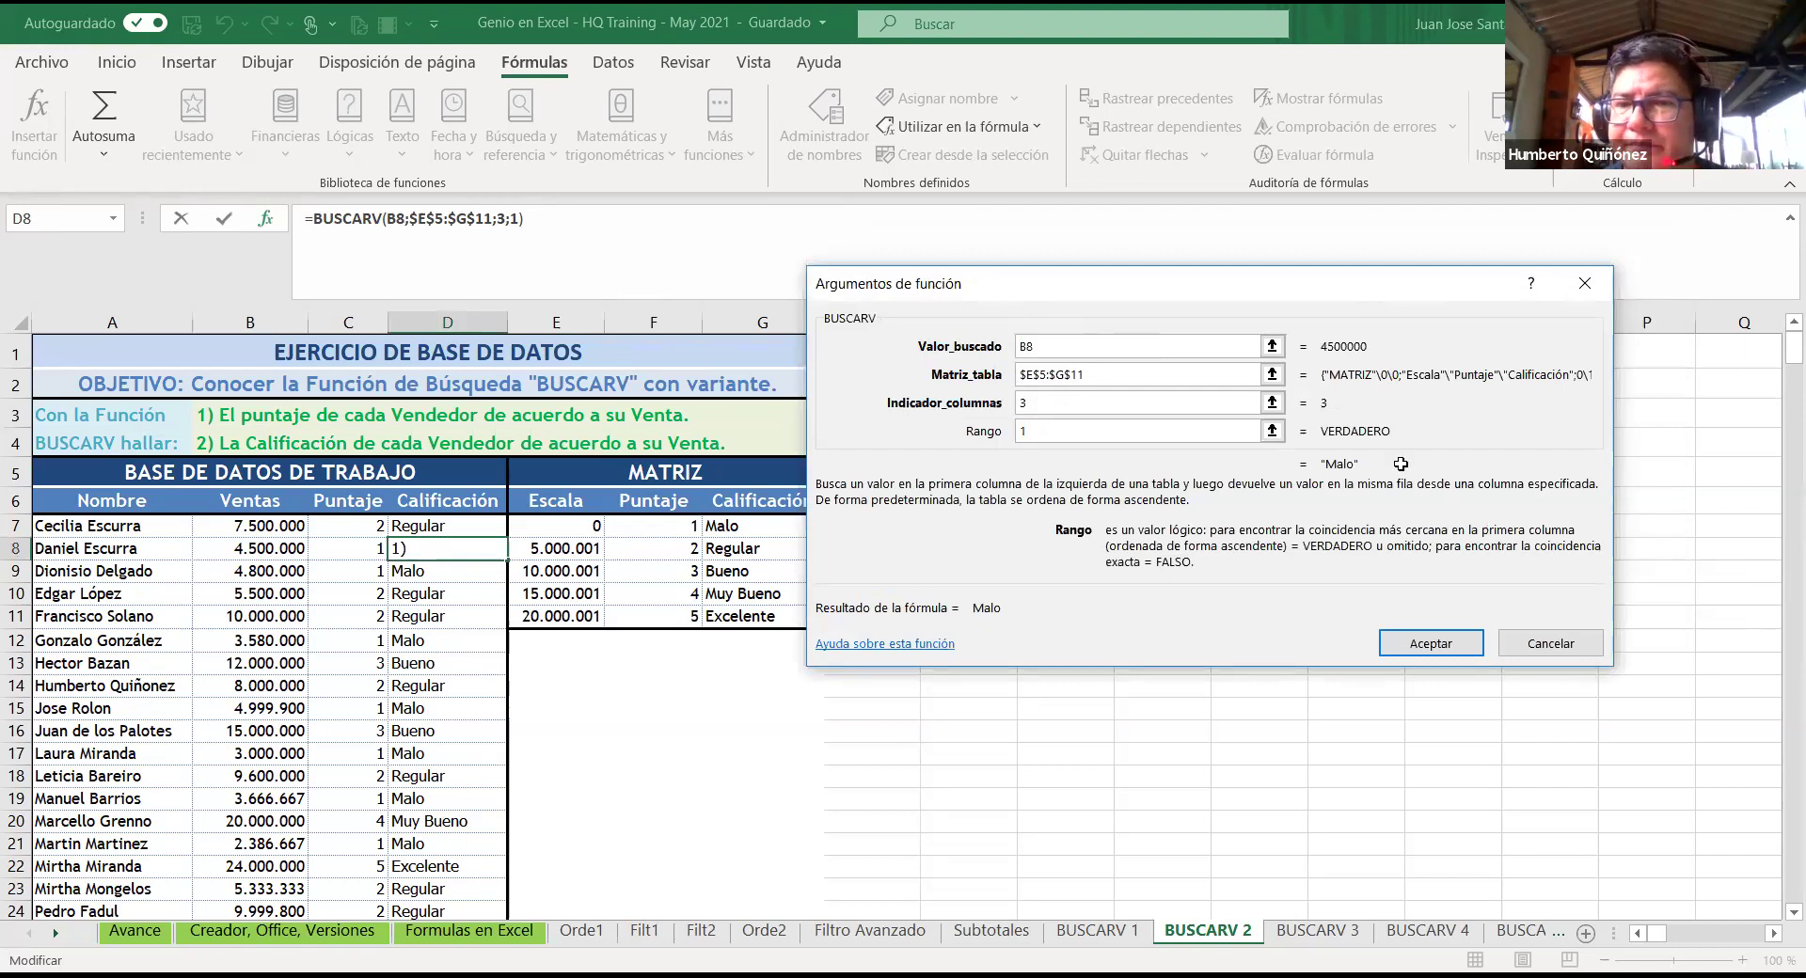
# Step: Accept D8's formula =BUSCARV(B8;$E$5:$G$11;3;1), which returns Malo
pyautogui.press('Return')
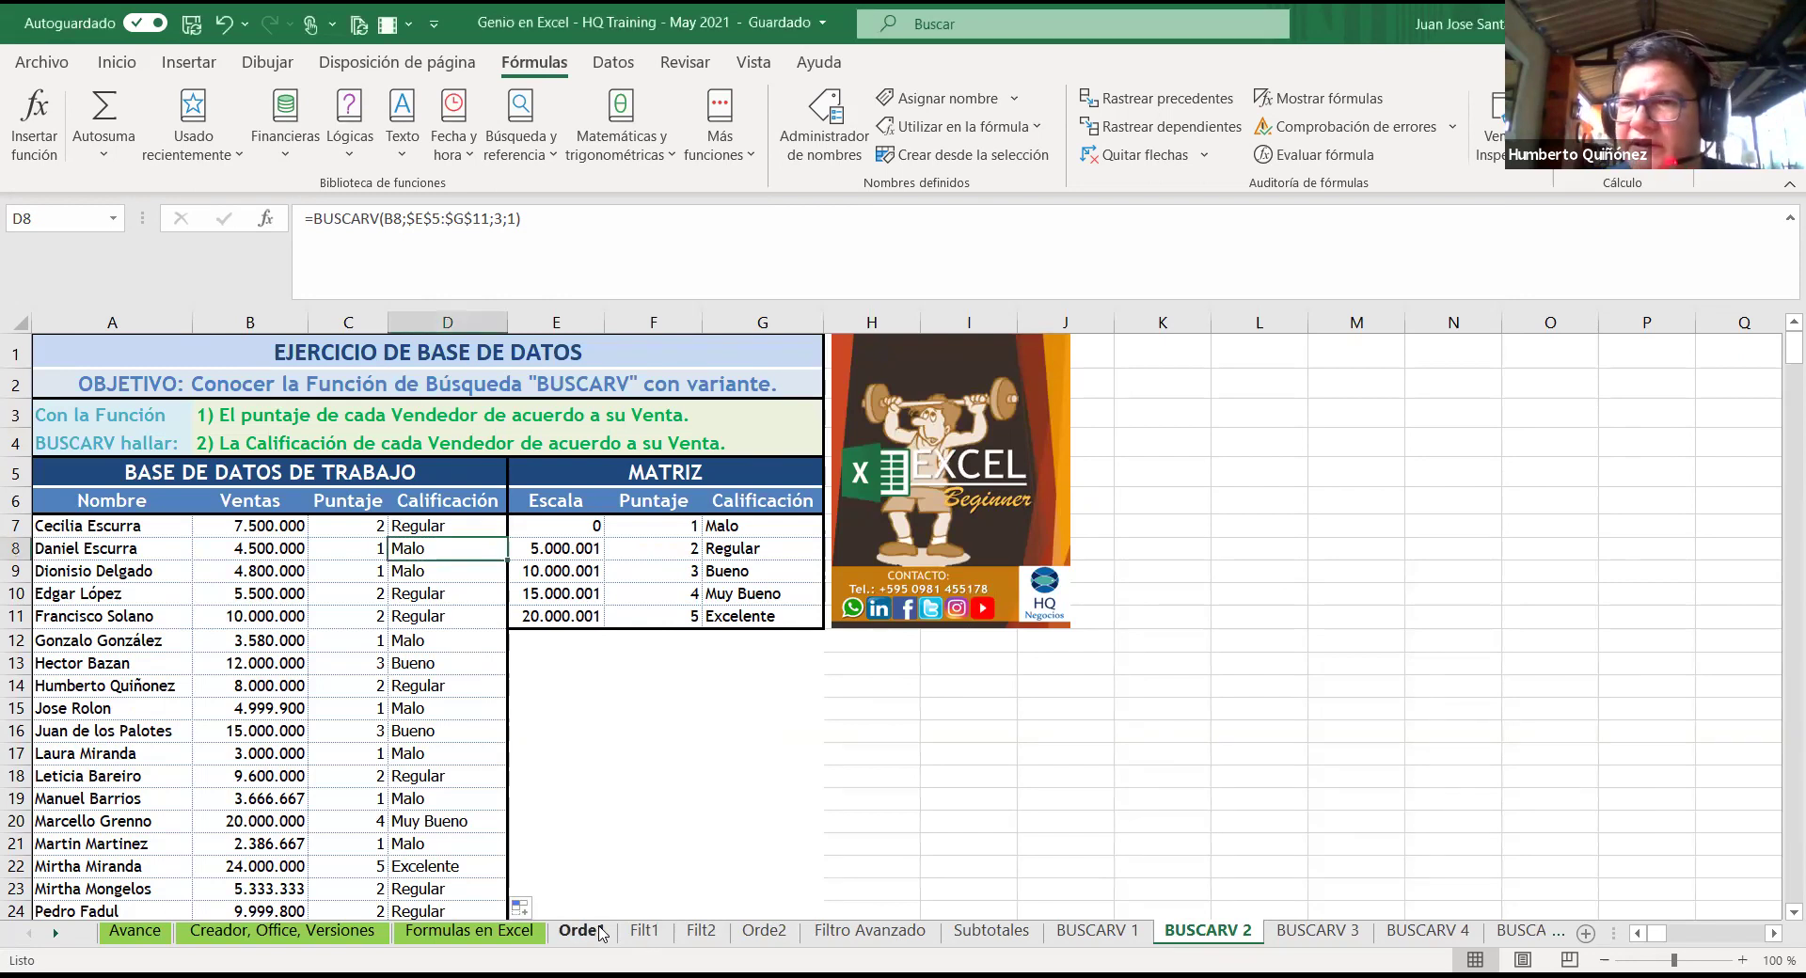
# Step: Colour the grouped sheet tabs Orde1 through BUSCARV 2 light green, then return to BUSCARV 2 alone
pyautogui.keyDown('ctrl'); pyautogui.click(581, 930); pyautogui.keyUp('ctrl')
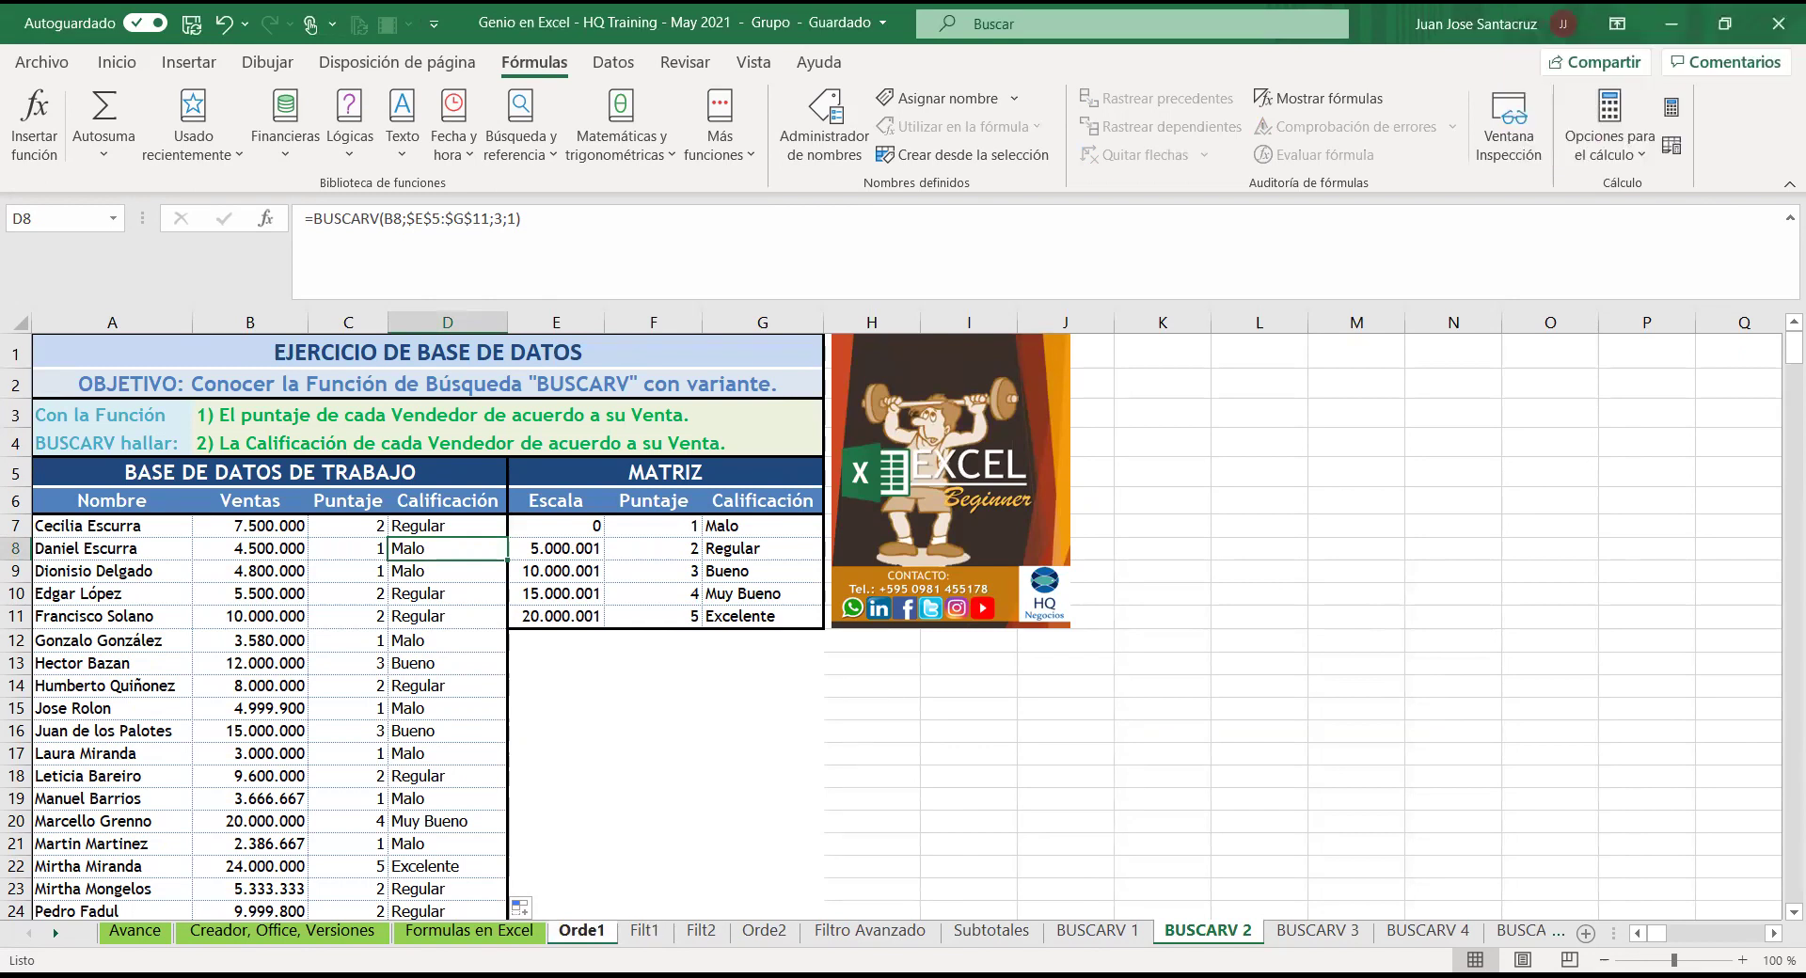
pyautogui.click(651, 847)
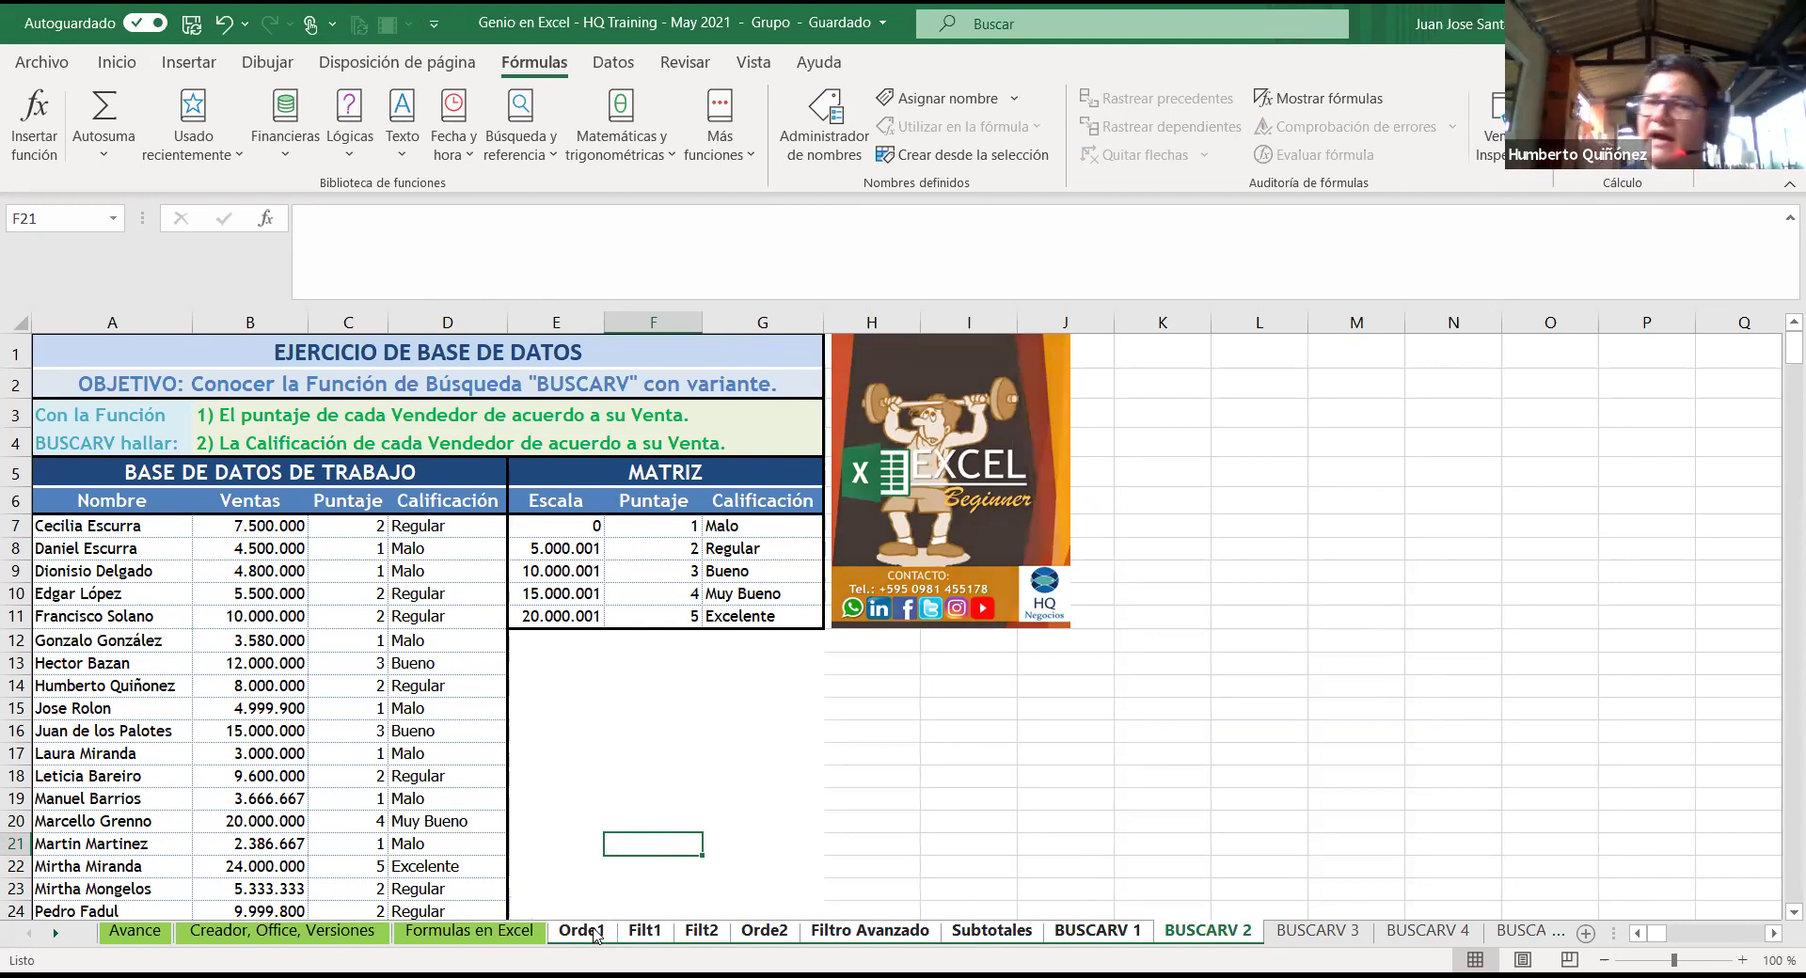
pyautogui.rightClick(593, 931)
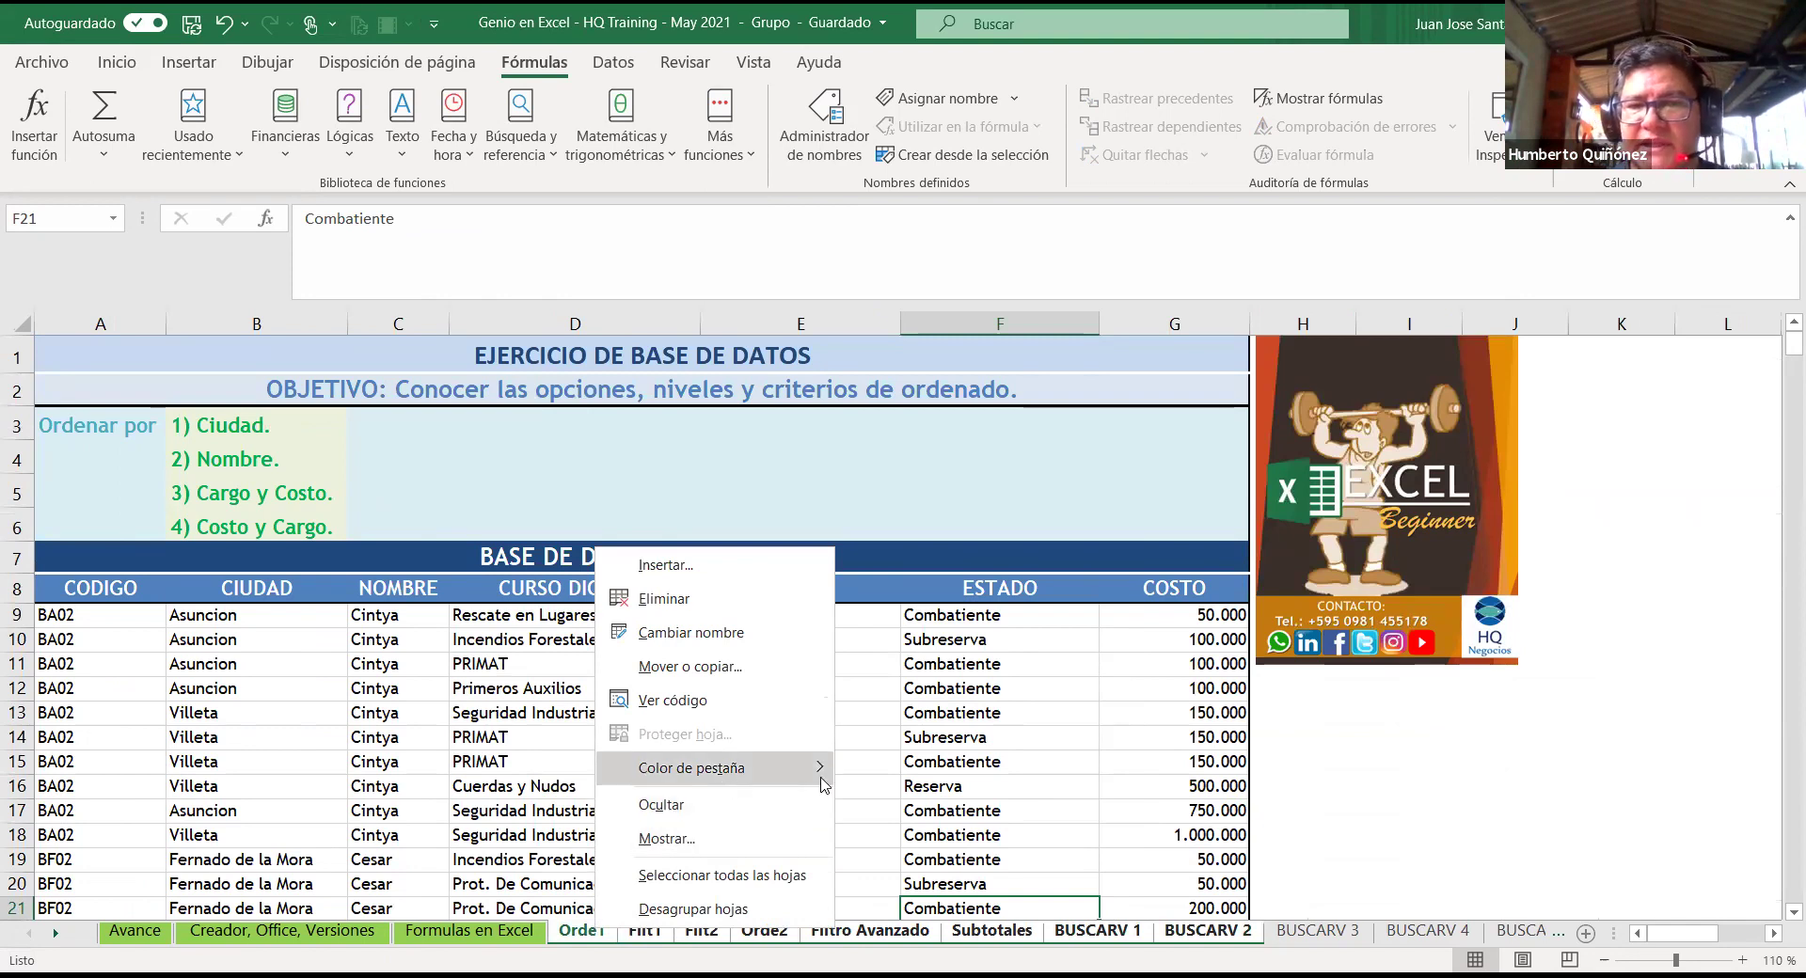
pyautogui.moveTo(821, 785)
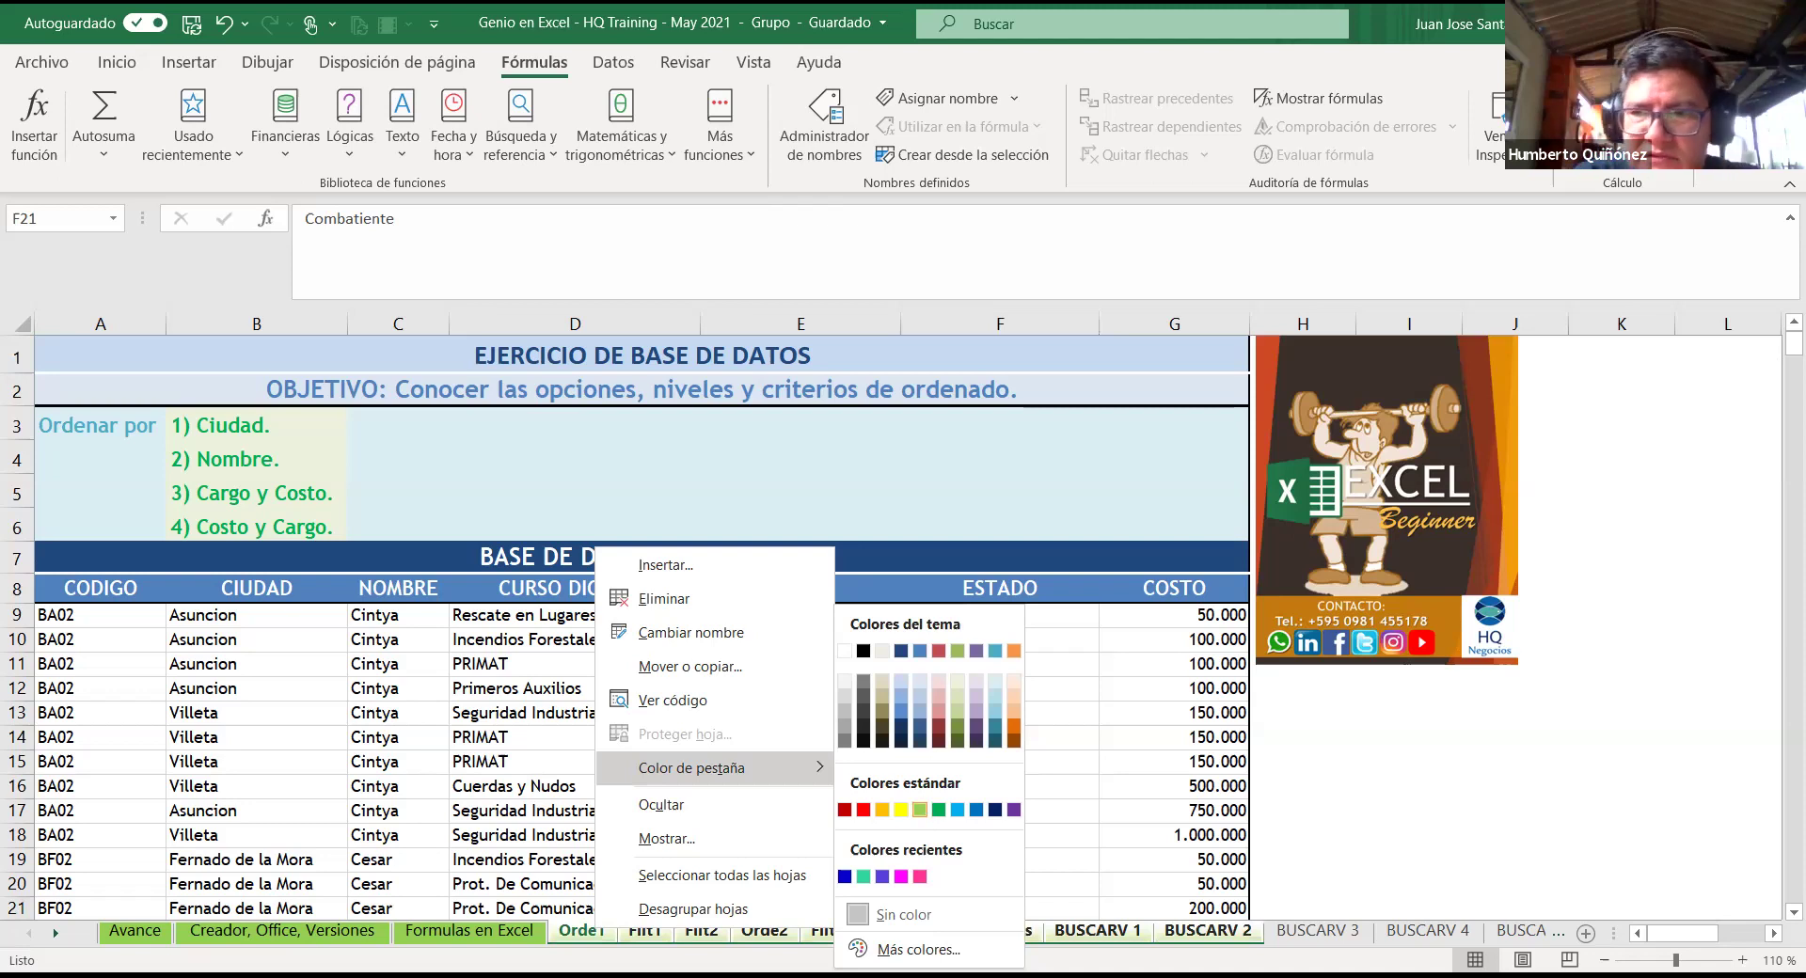
pyautogui.click(922, 811)
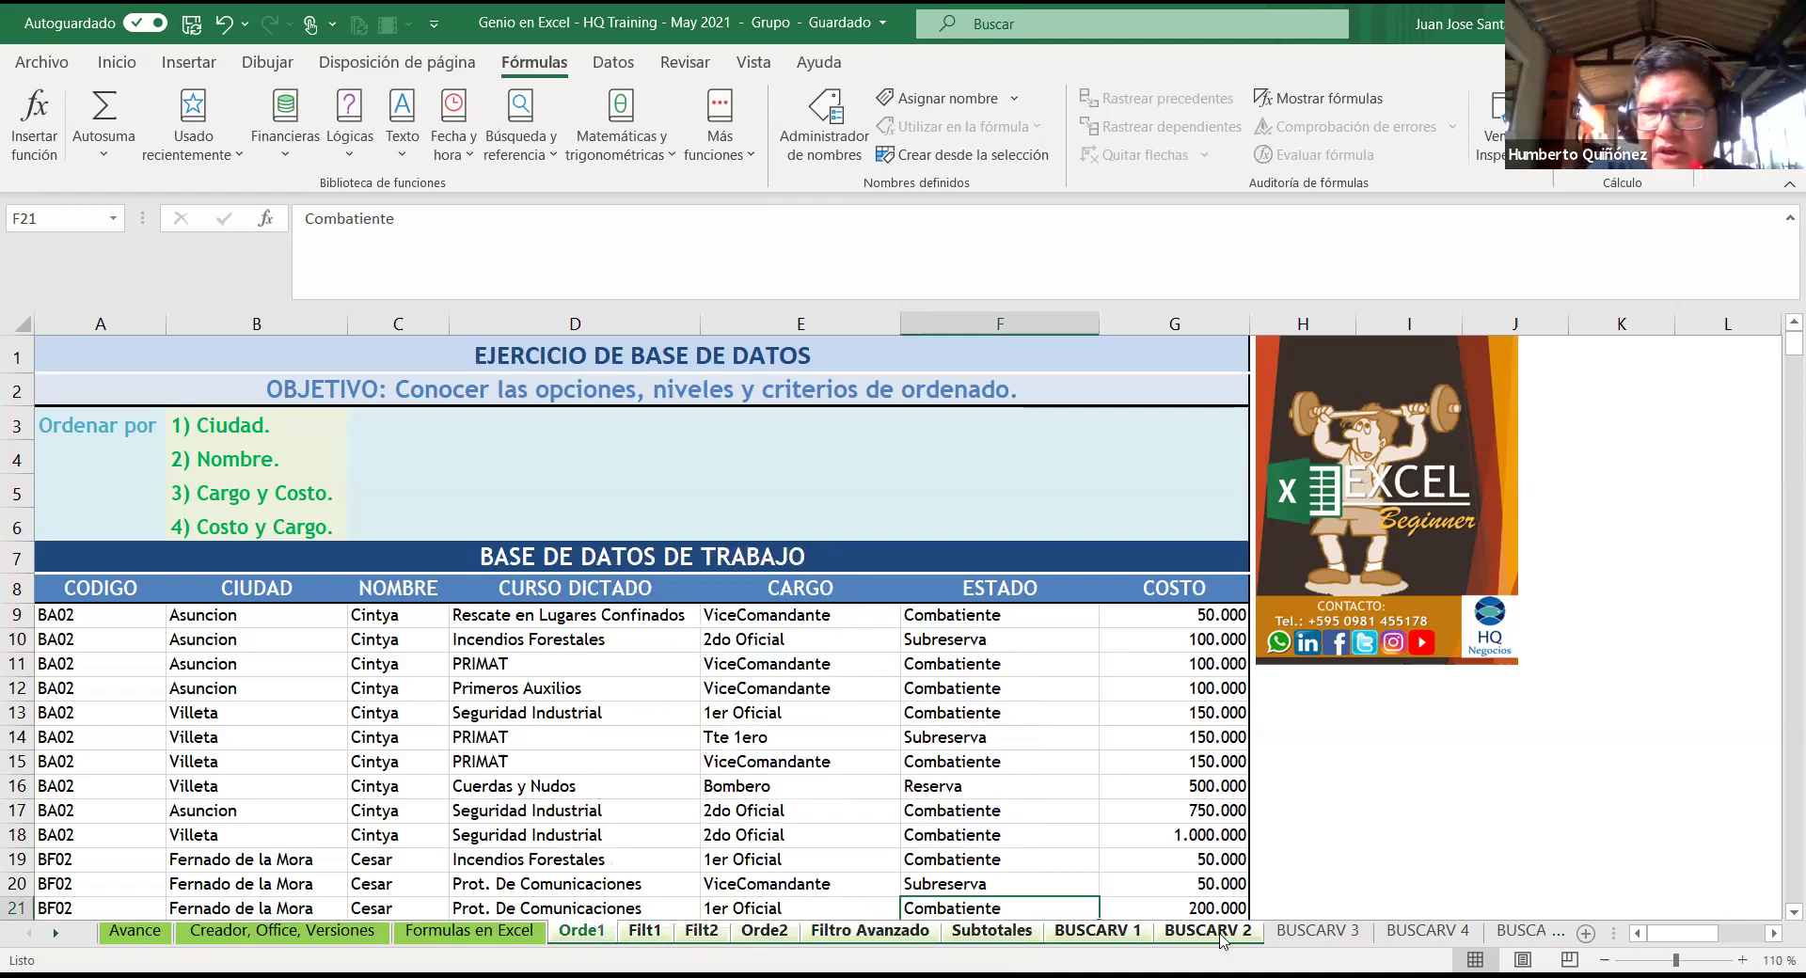
pyautogui.click(1219, 938)
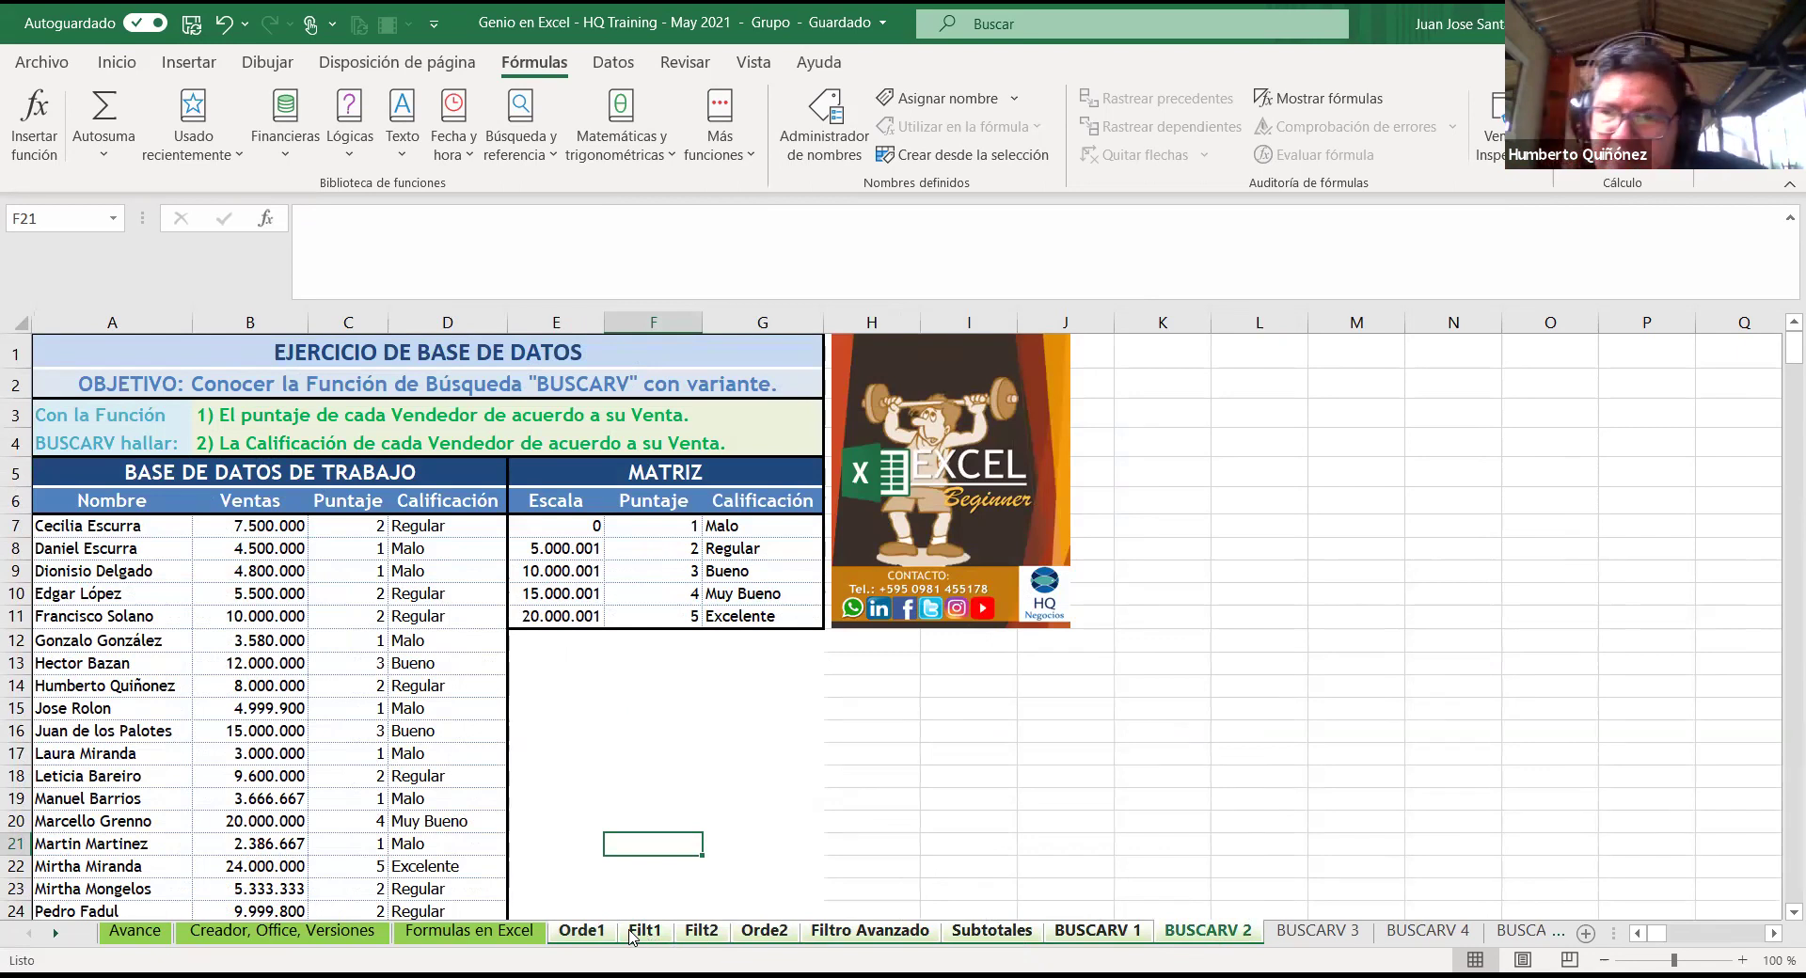
# Step: Switch to the BUSCARV 3 sheet and page right to the empty columns M–W
pyautogui.click(1315, 932)
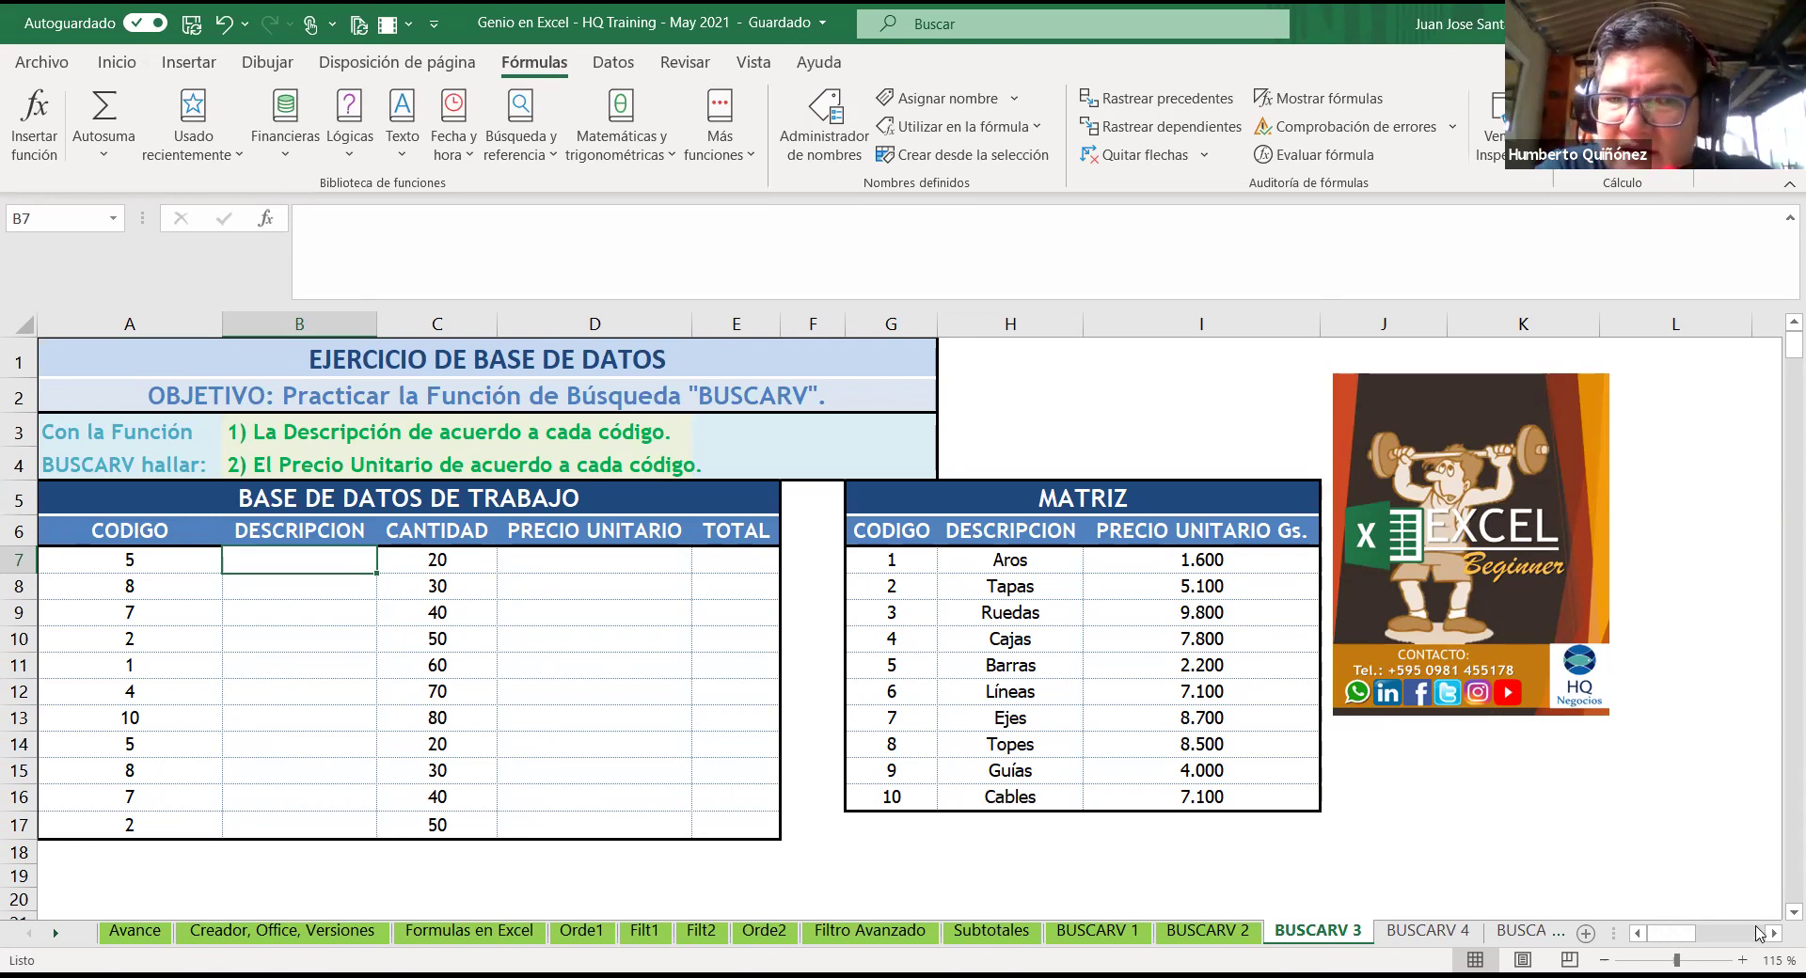
pyautogui.click(1747, 943)
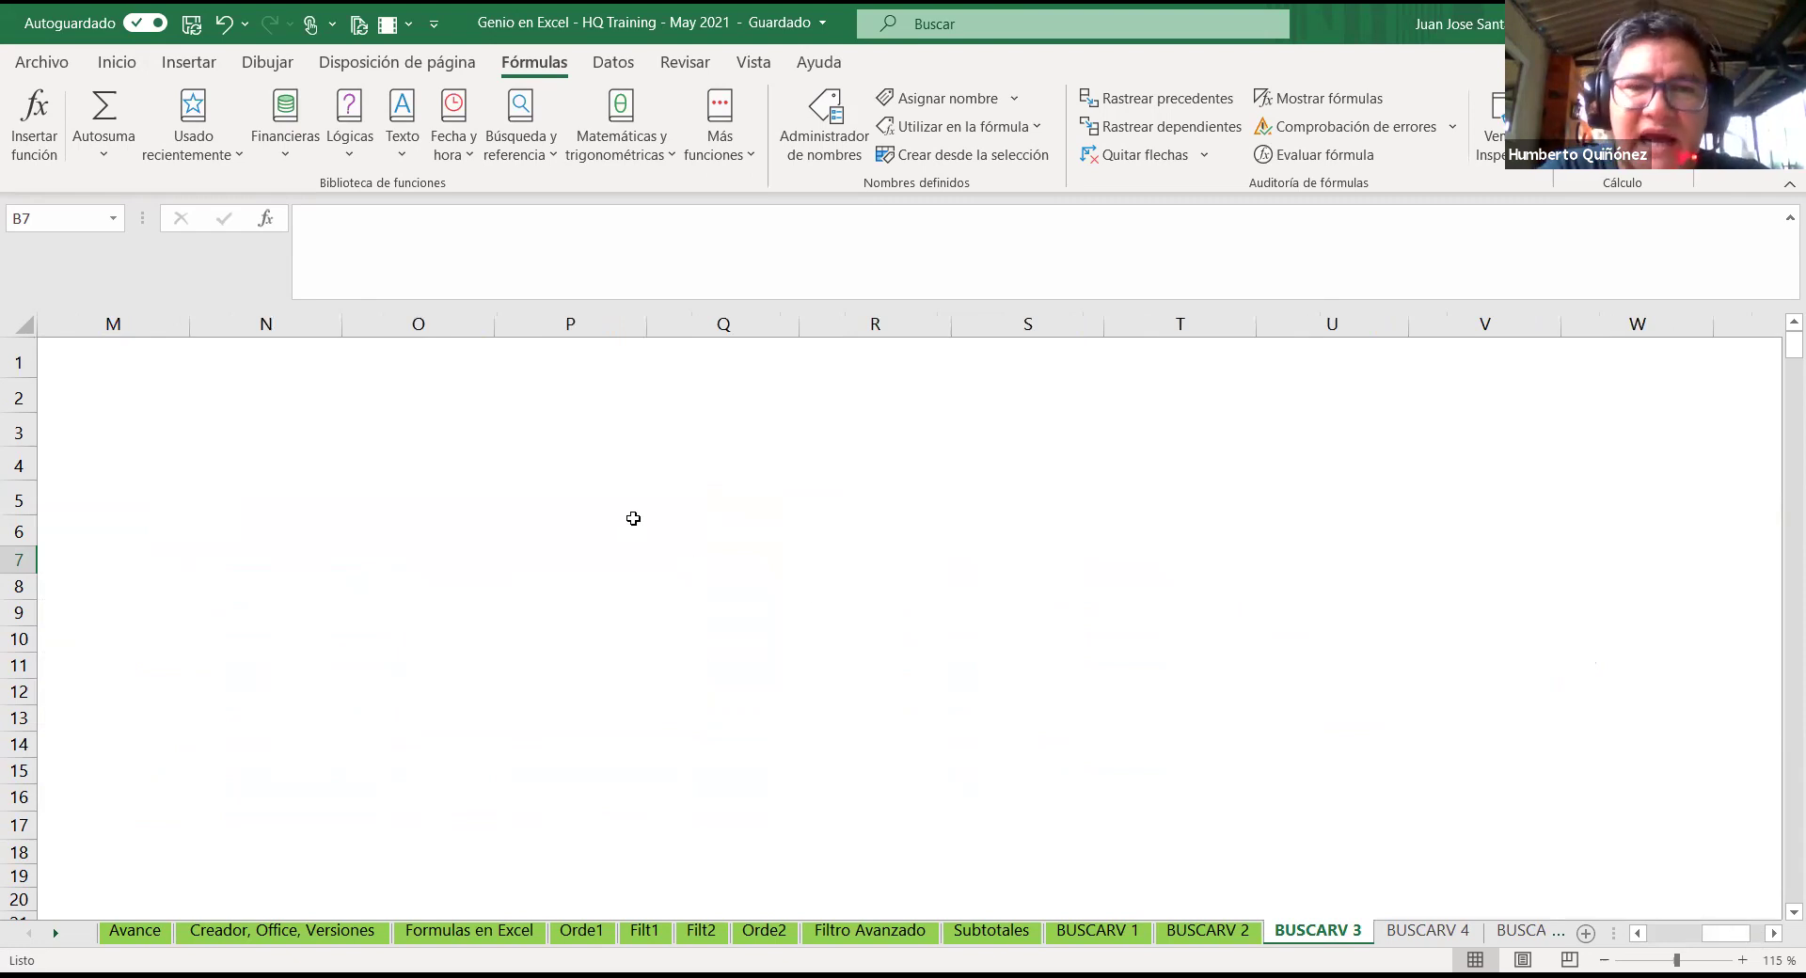
# Step: Enter 6900 in P3 and the values 2, 3 and 4 in P4:P6
pyautogui.click(513, 438)
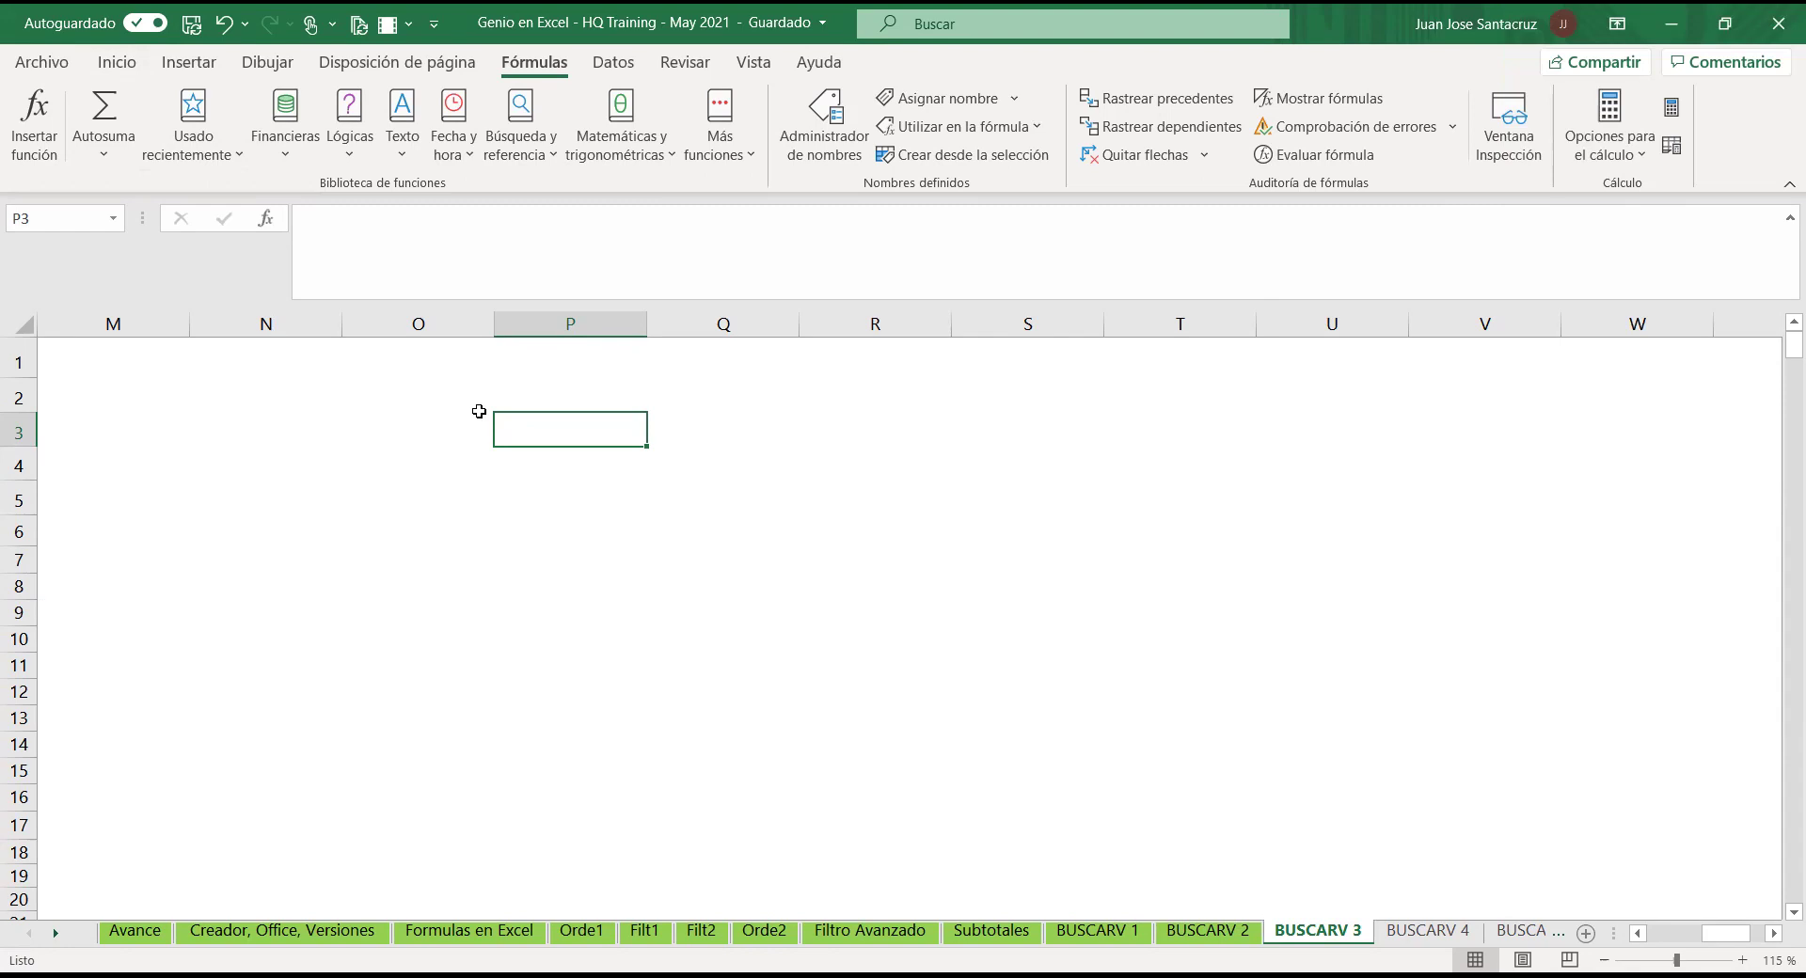
pyautogui.write('6900')
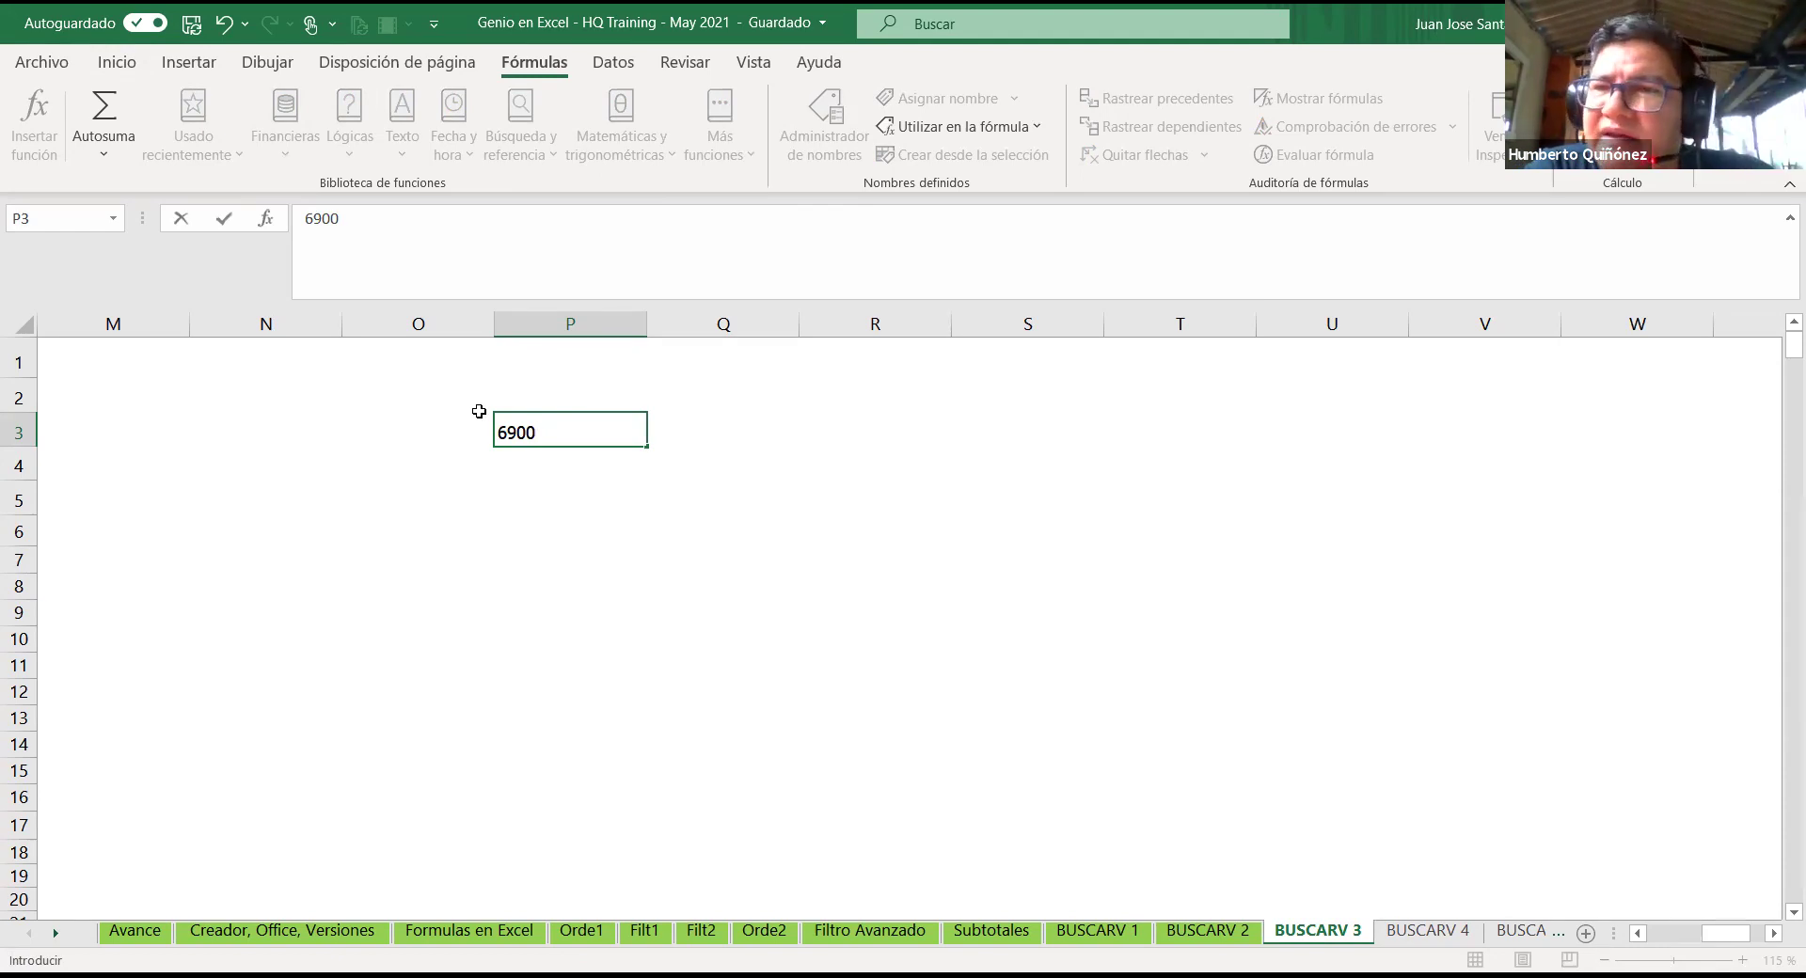
pyautogui.press('Return')
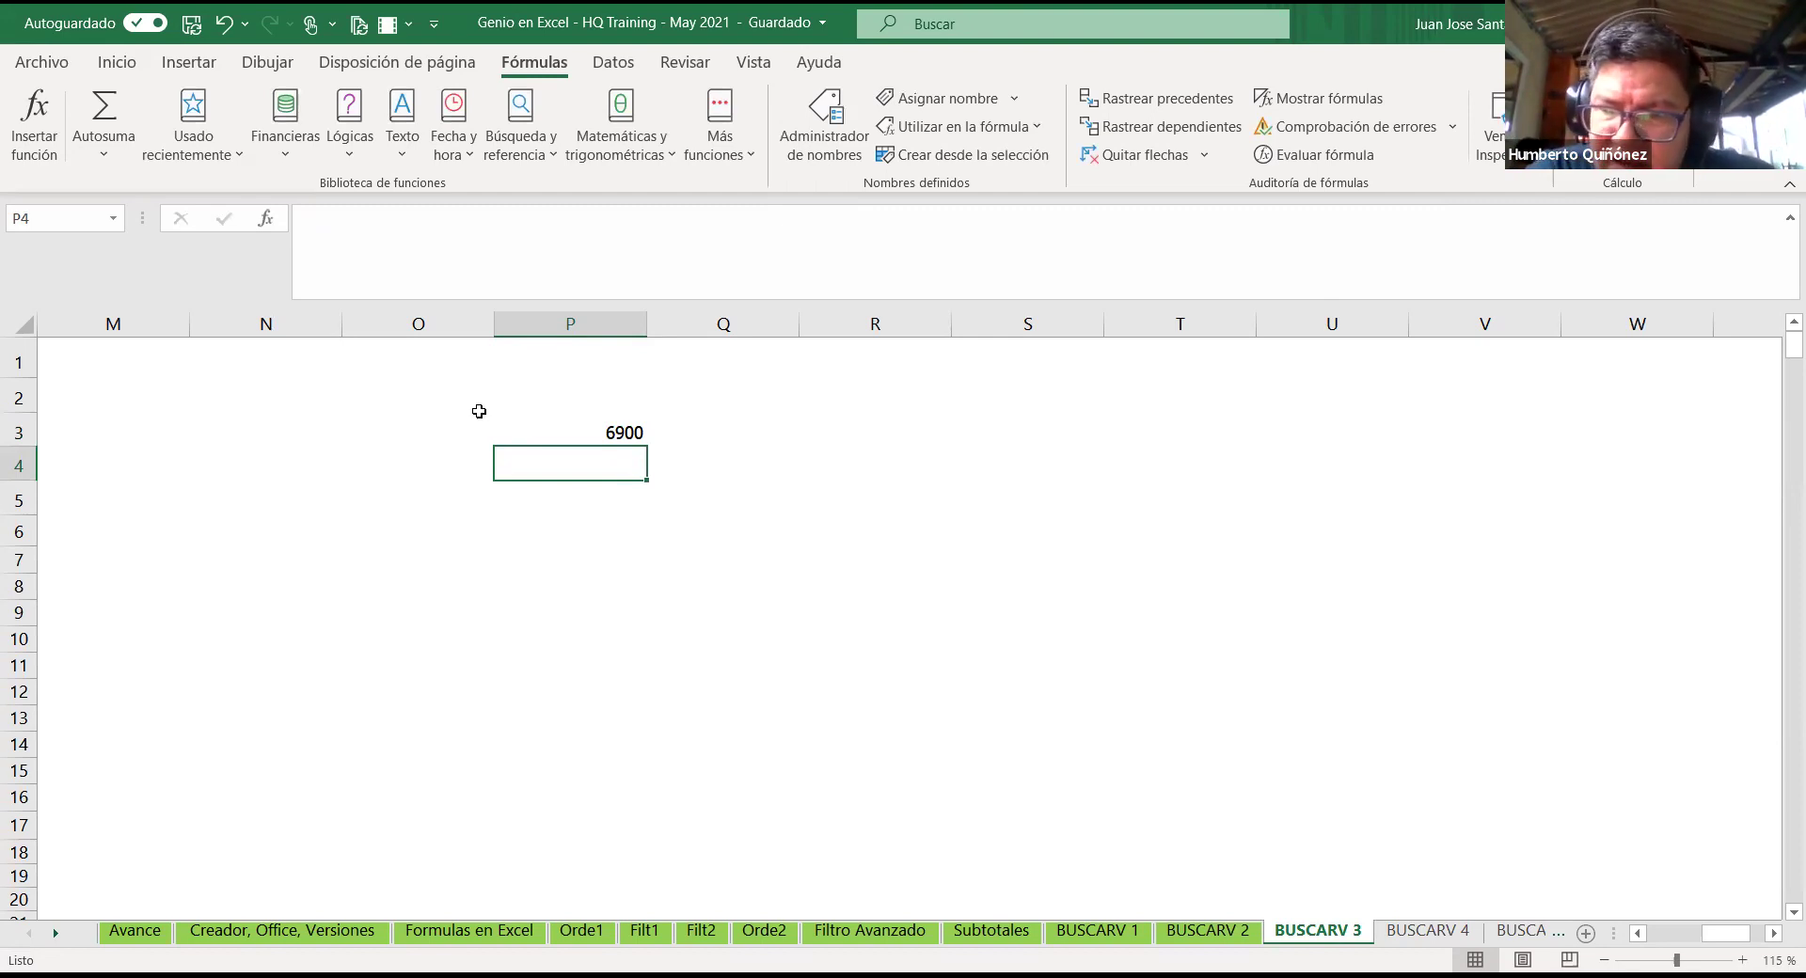
pyautogui.write('2')
pyautogui.press('Return')
pyautogui.write('3')
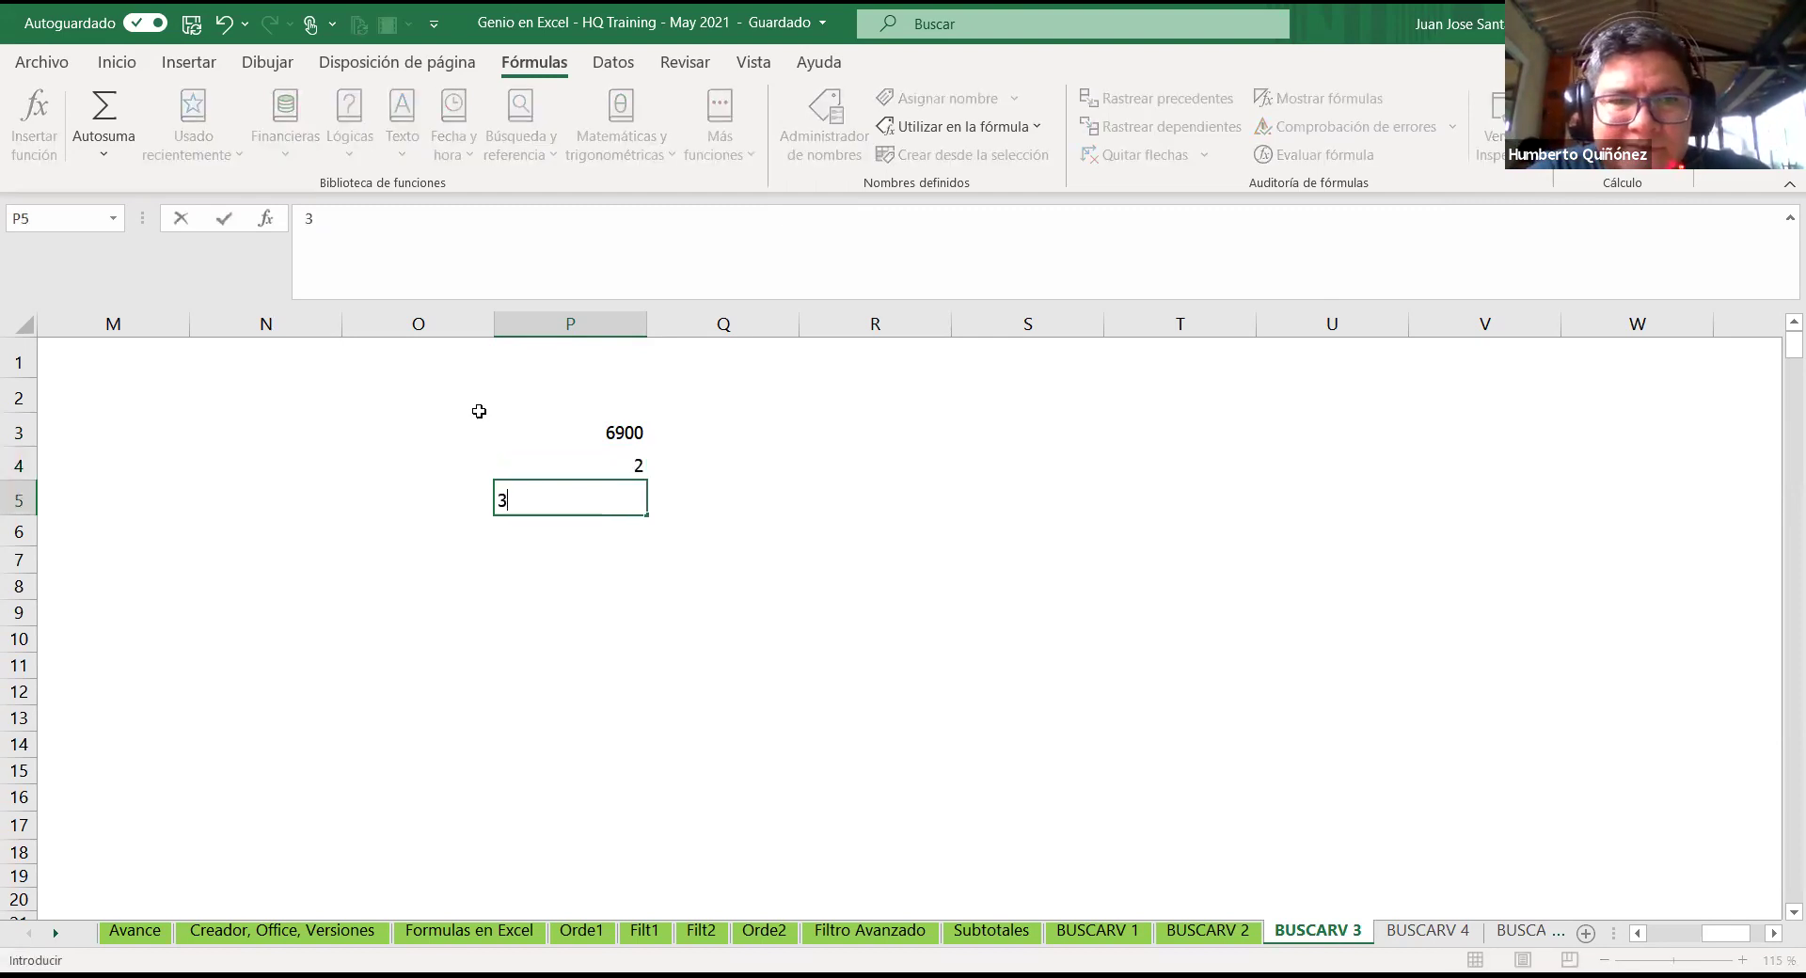
pyautogui.press('Return')
pyautogui.write('4')
pyautogui.press('Return')
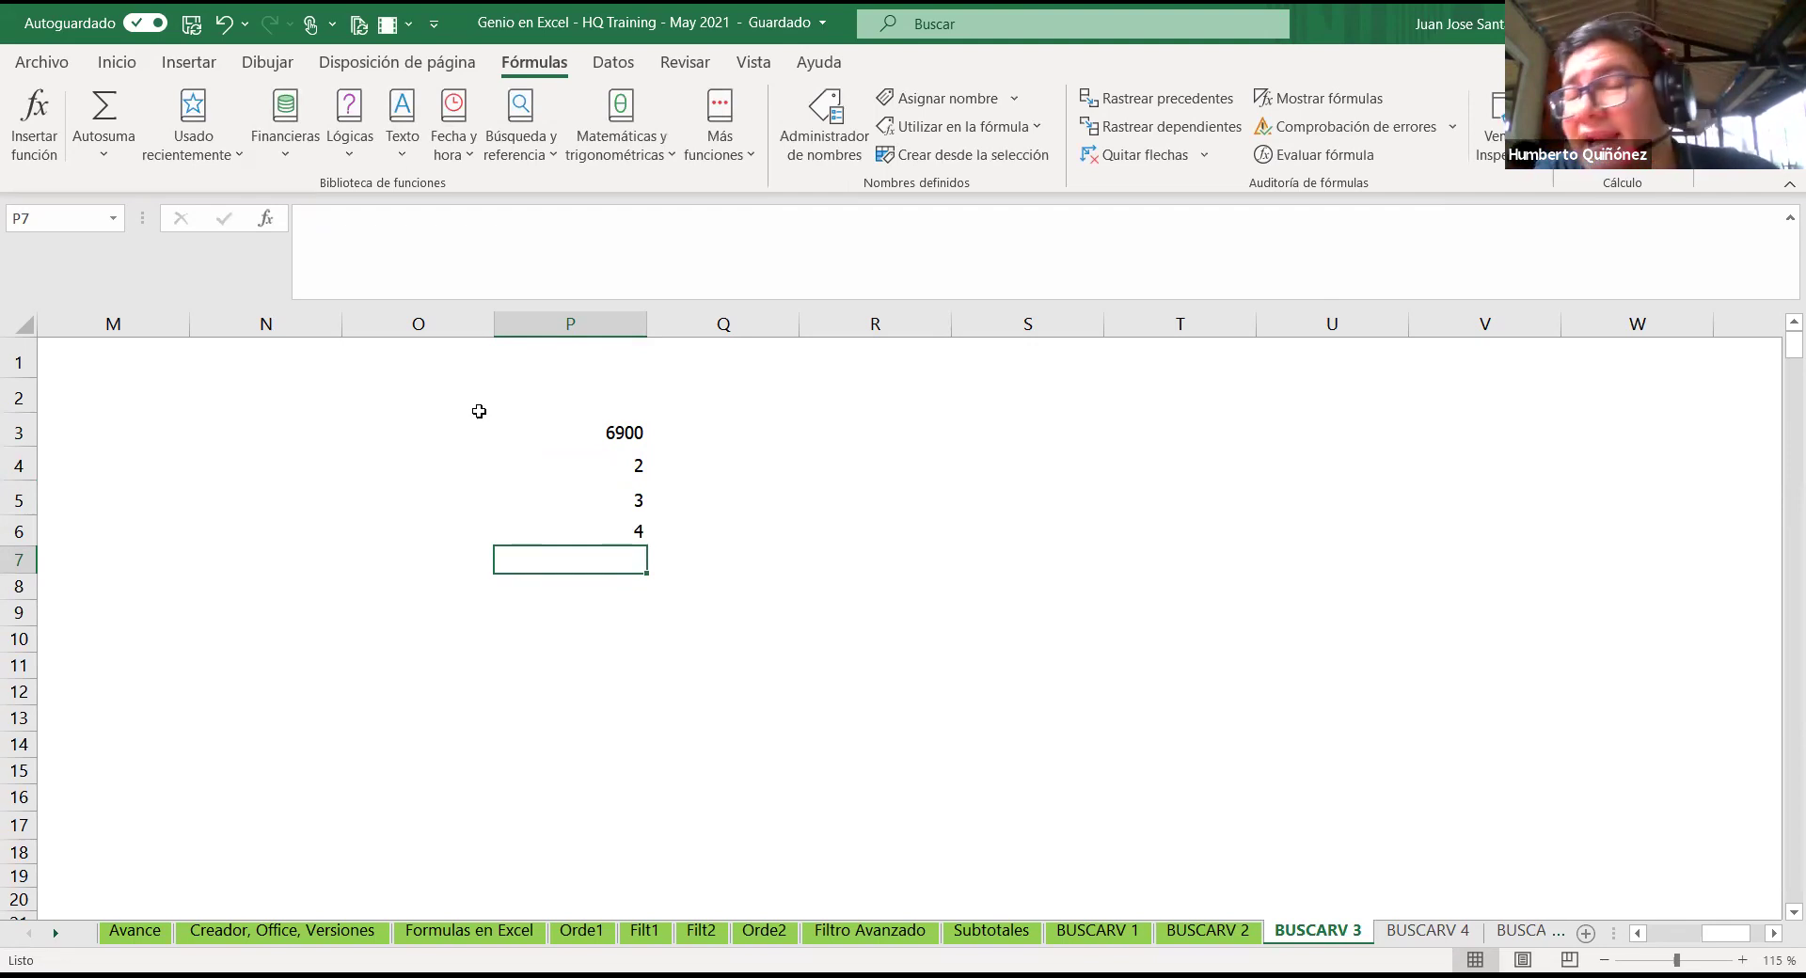
# Step: Enter the formula =+P4*P3 in Q4, giving 13800
pyautogui.press('Up')
pyautogui.press('Right')
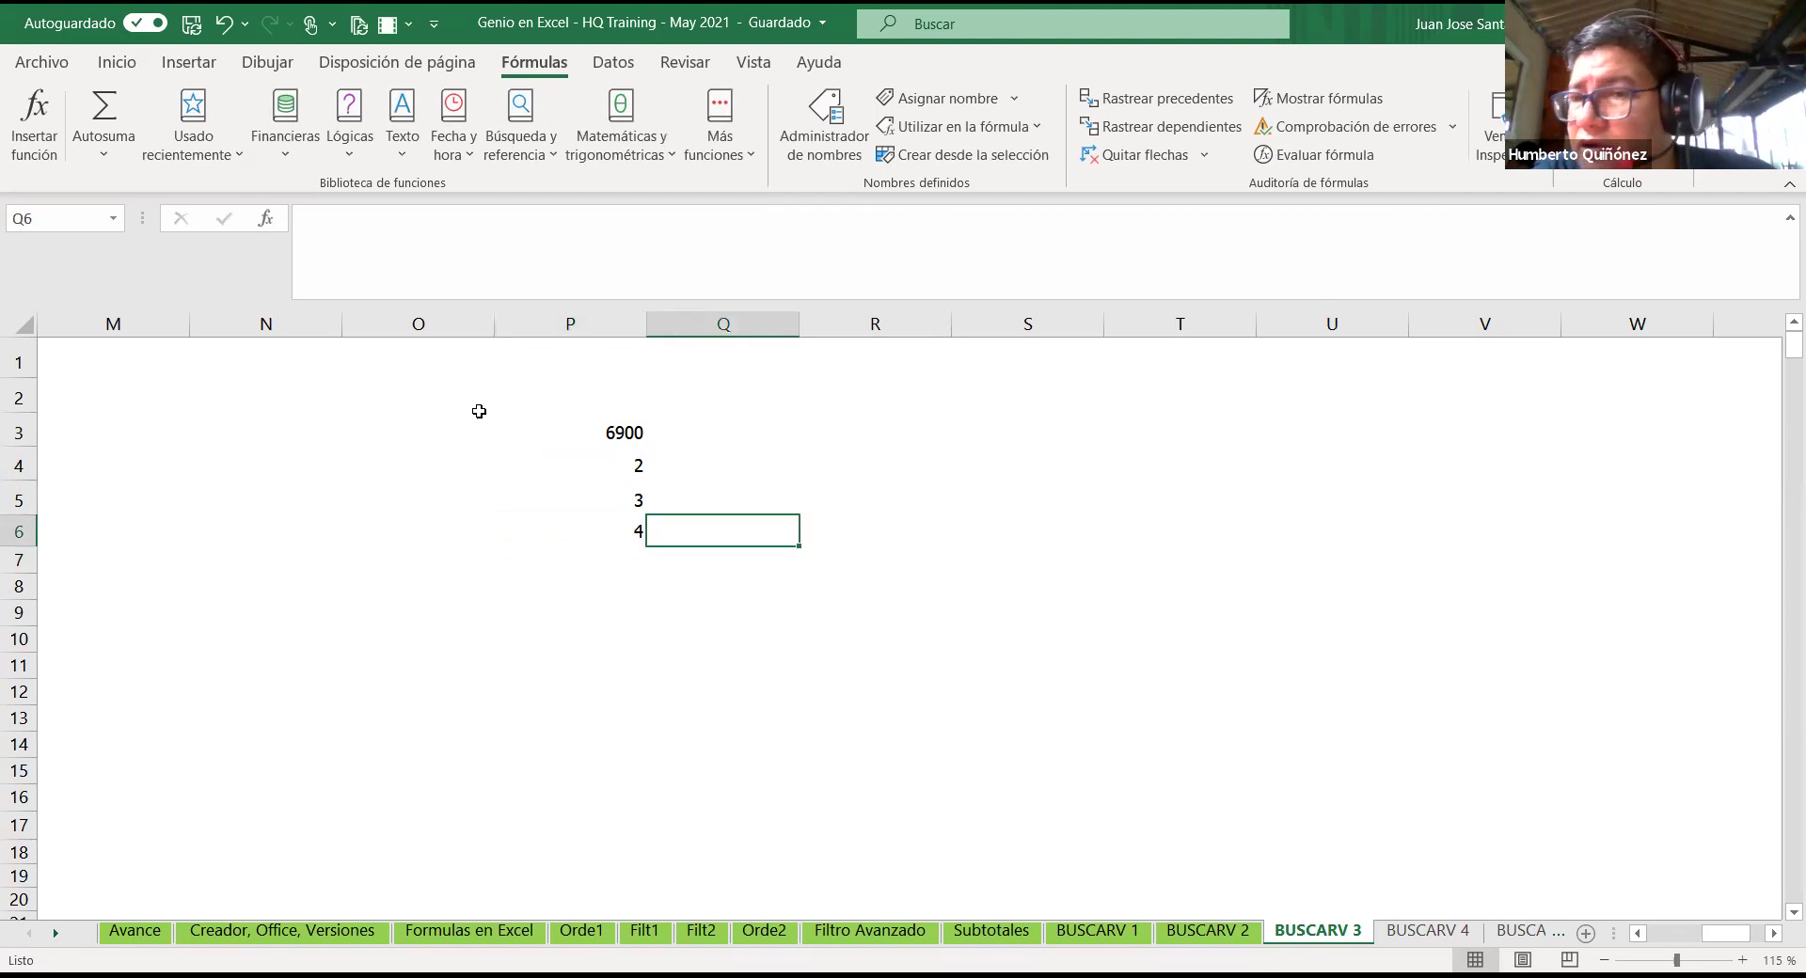
pyautogui.press('Up')
pyautogui.press('Up')
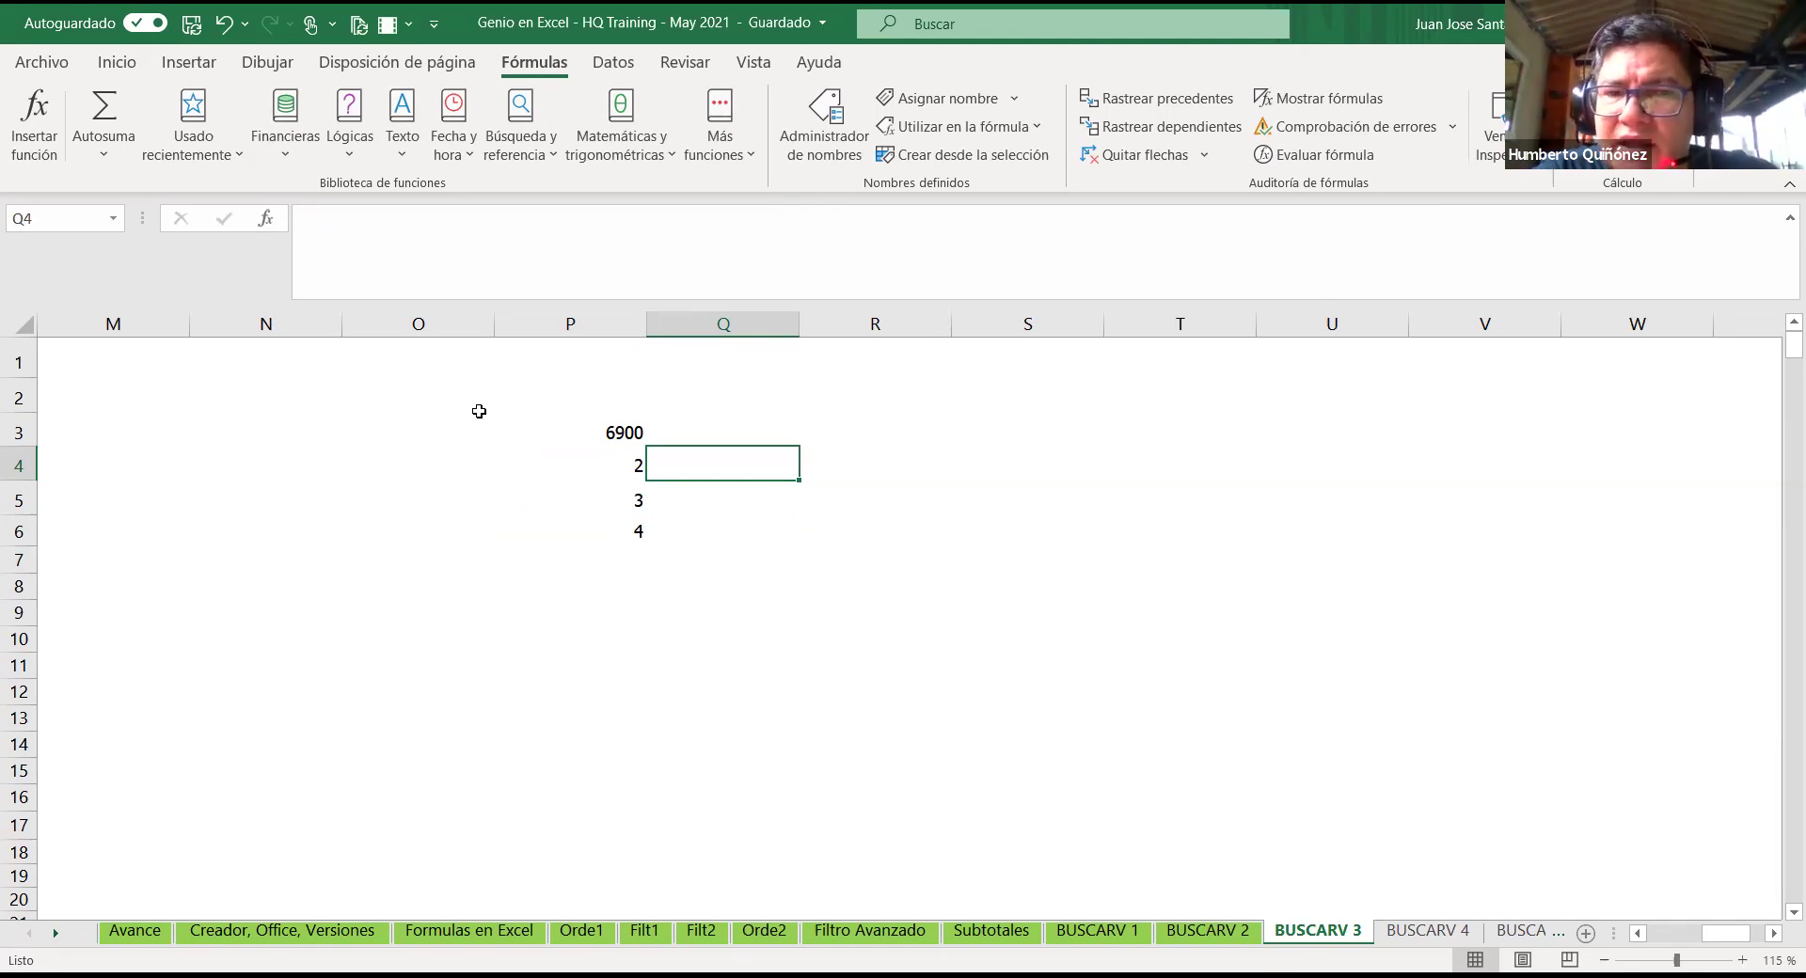
pyautogui.press('Up')
pyautogui.press('Down')
pyautogui.press('Down')
pyautogui.press('Up')
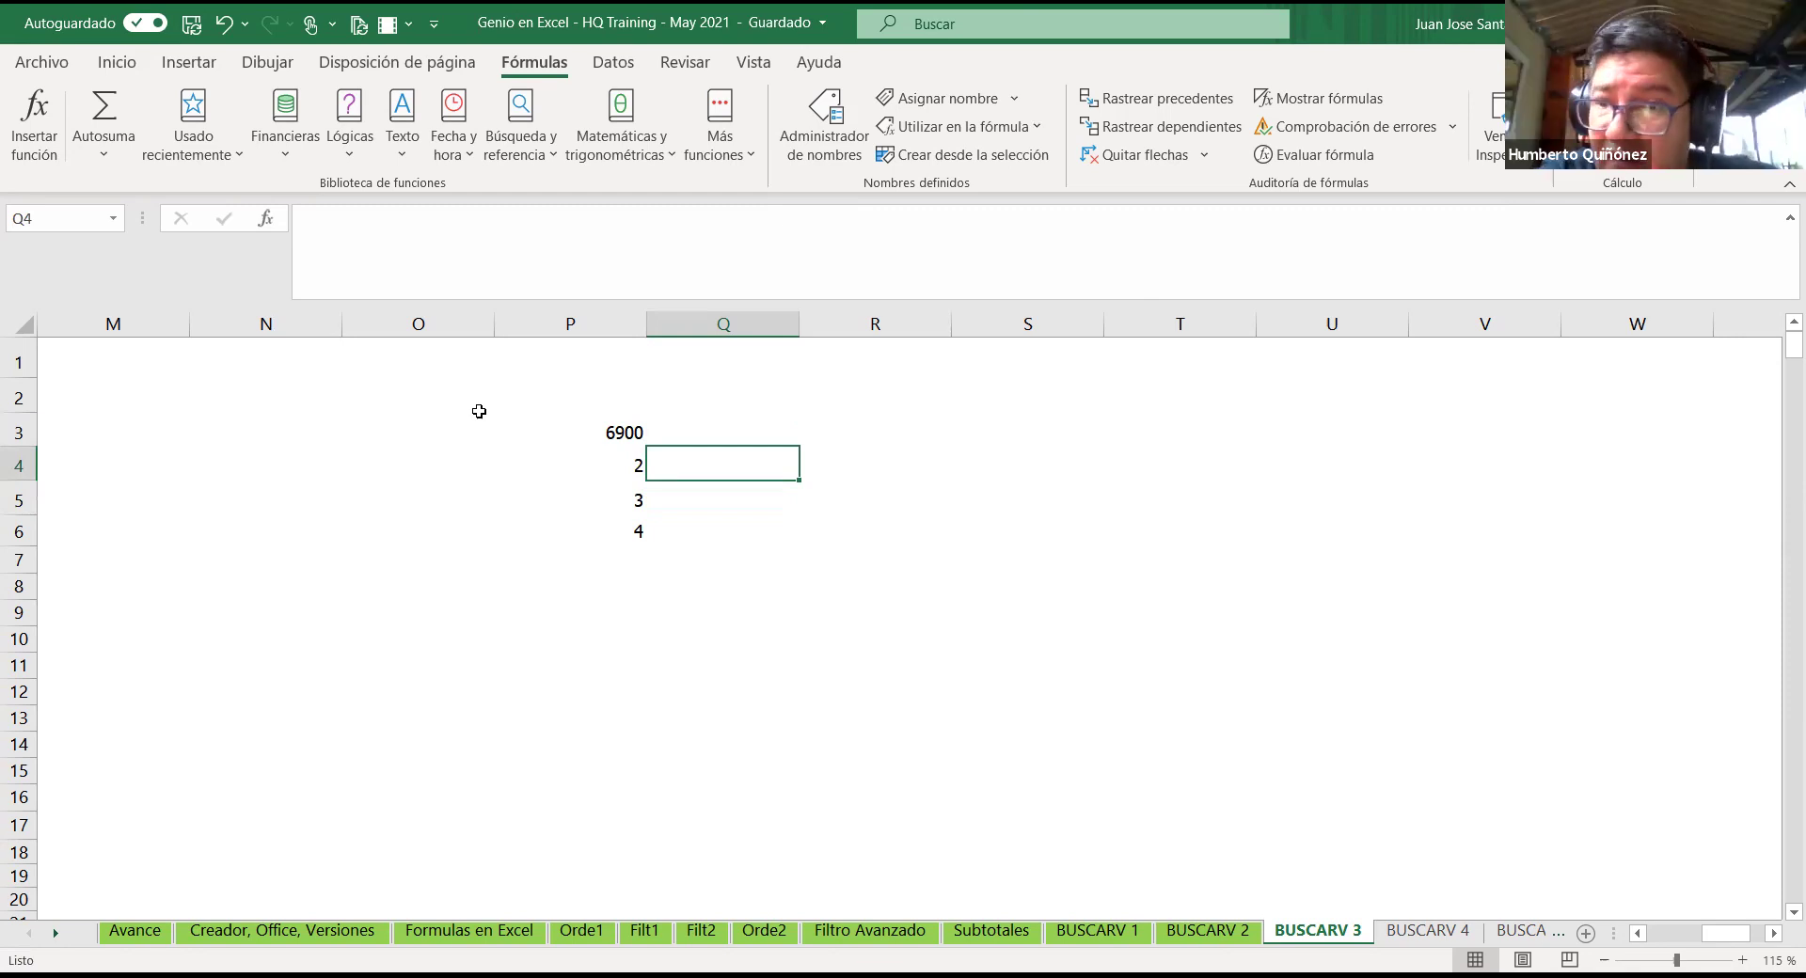
pyautogui.write('+')
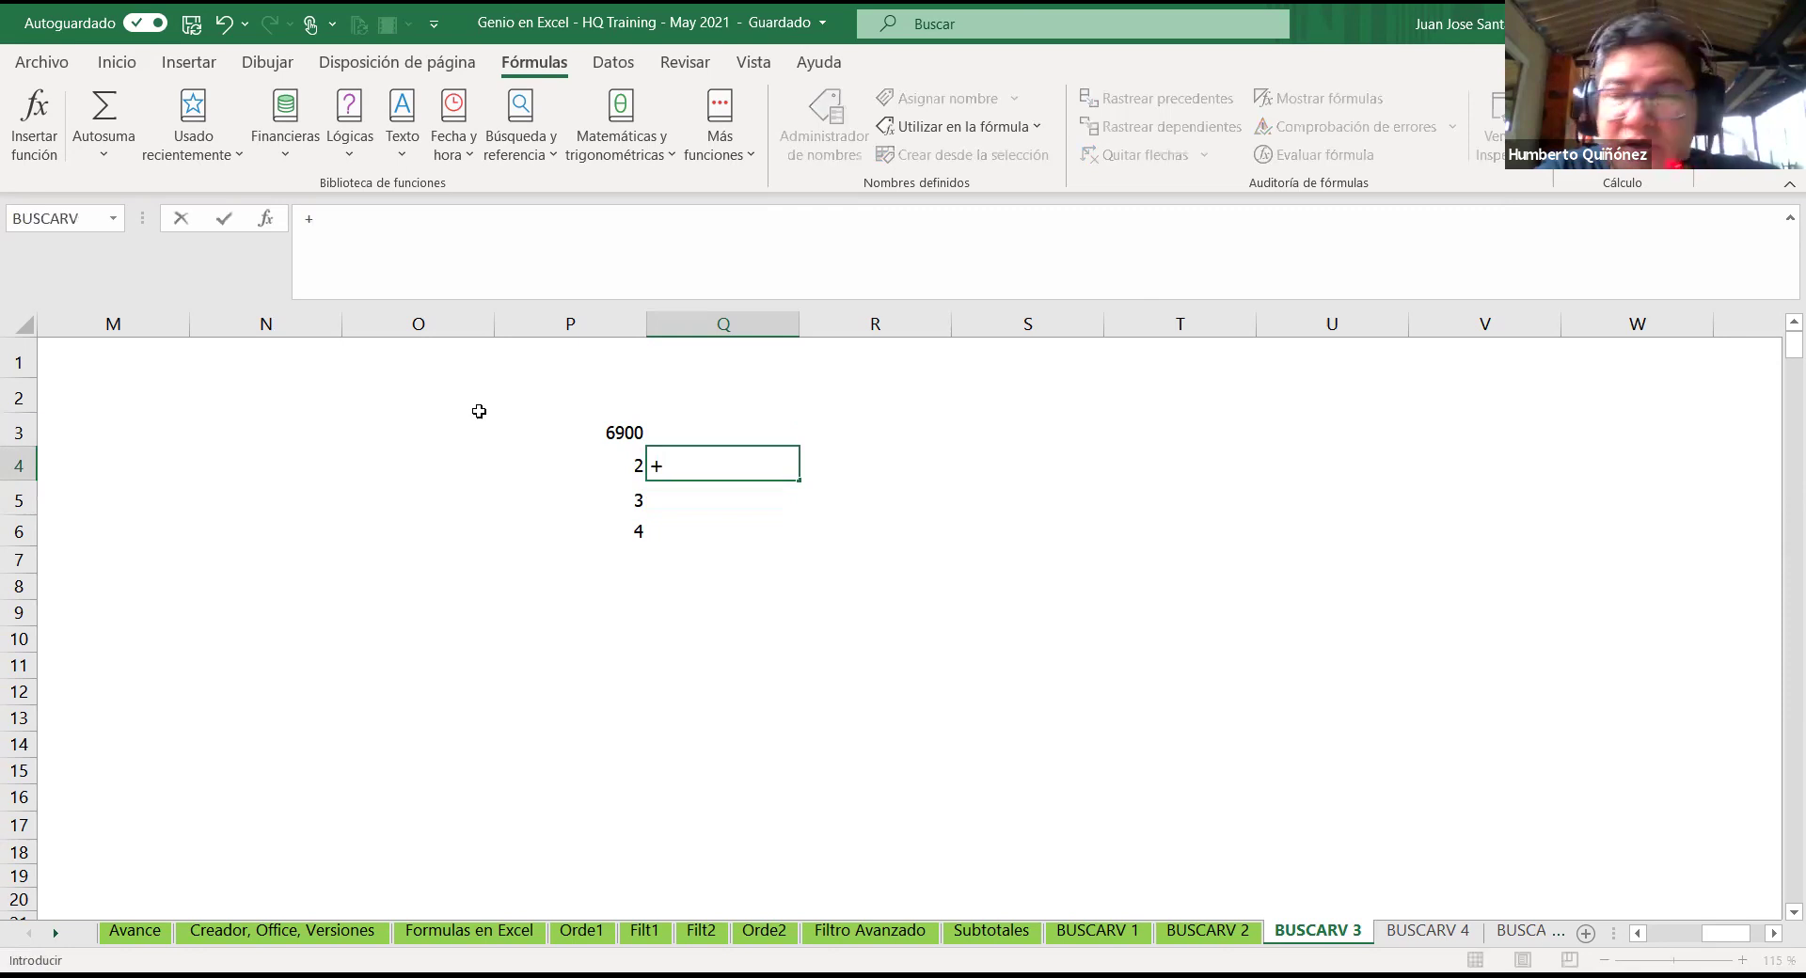
pyautogui.click(633, 461)
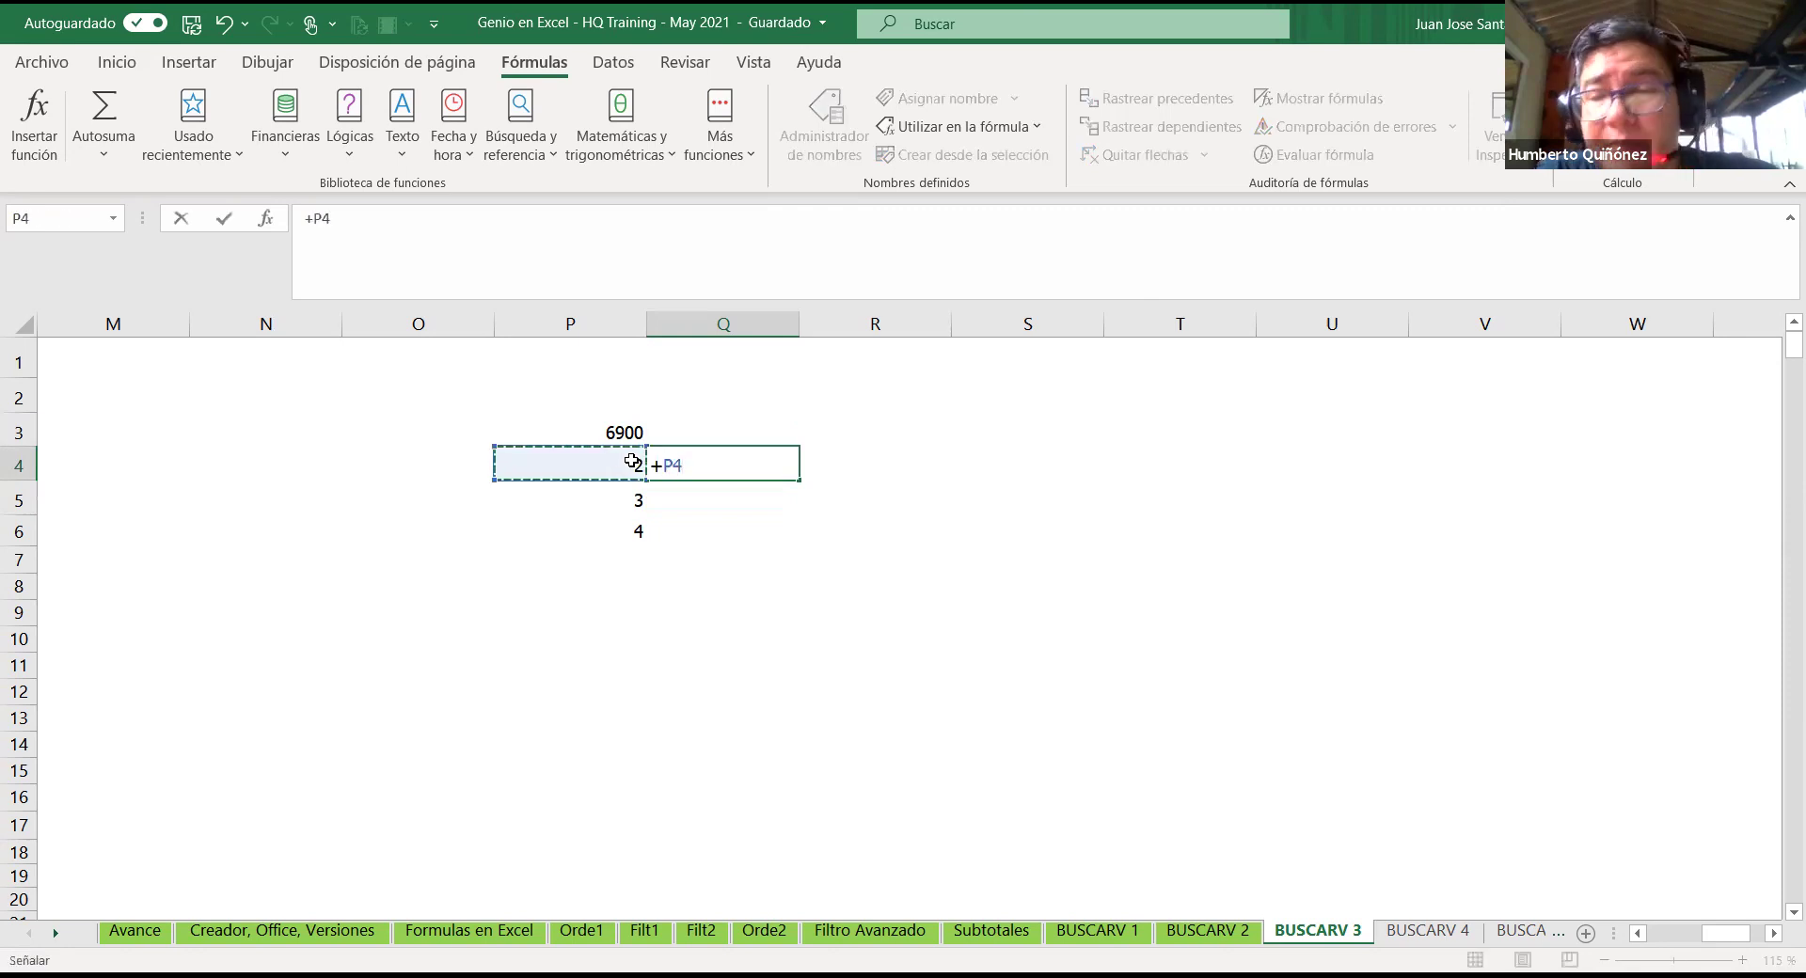
pyautogui.write('*')
pyautogui.click(633, 436)
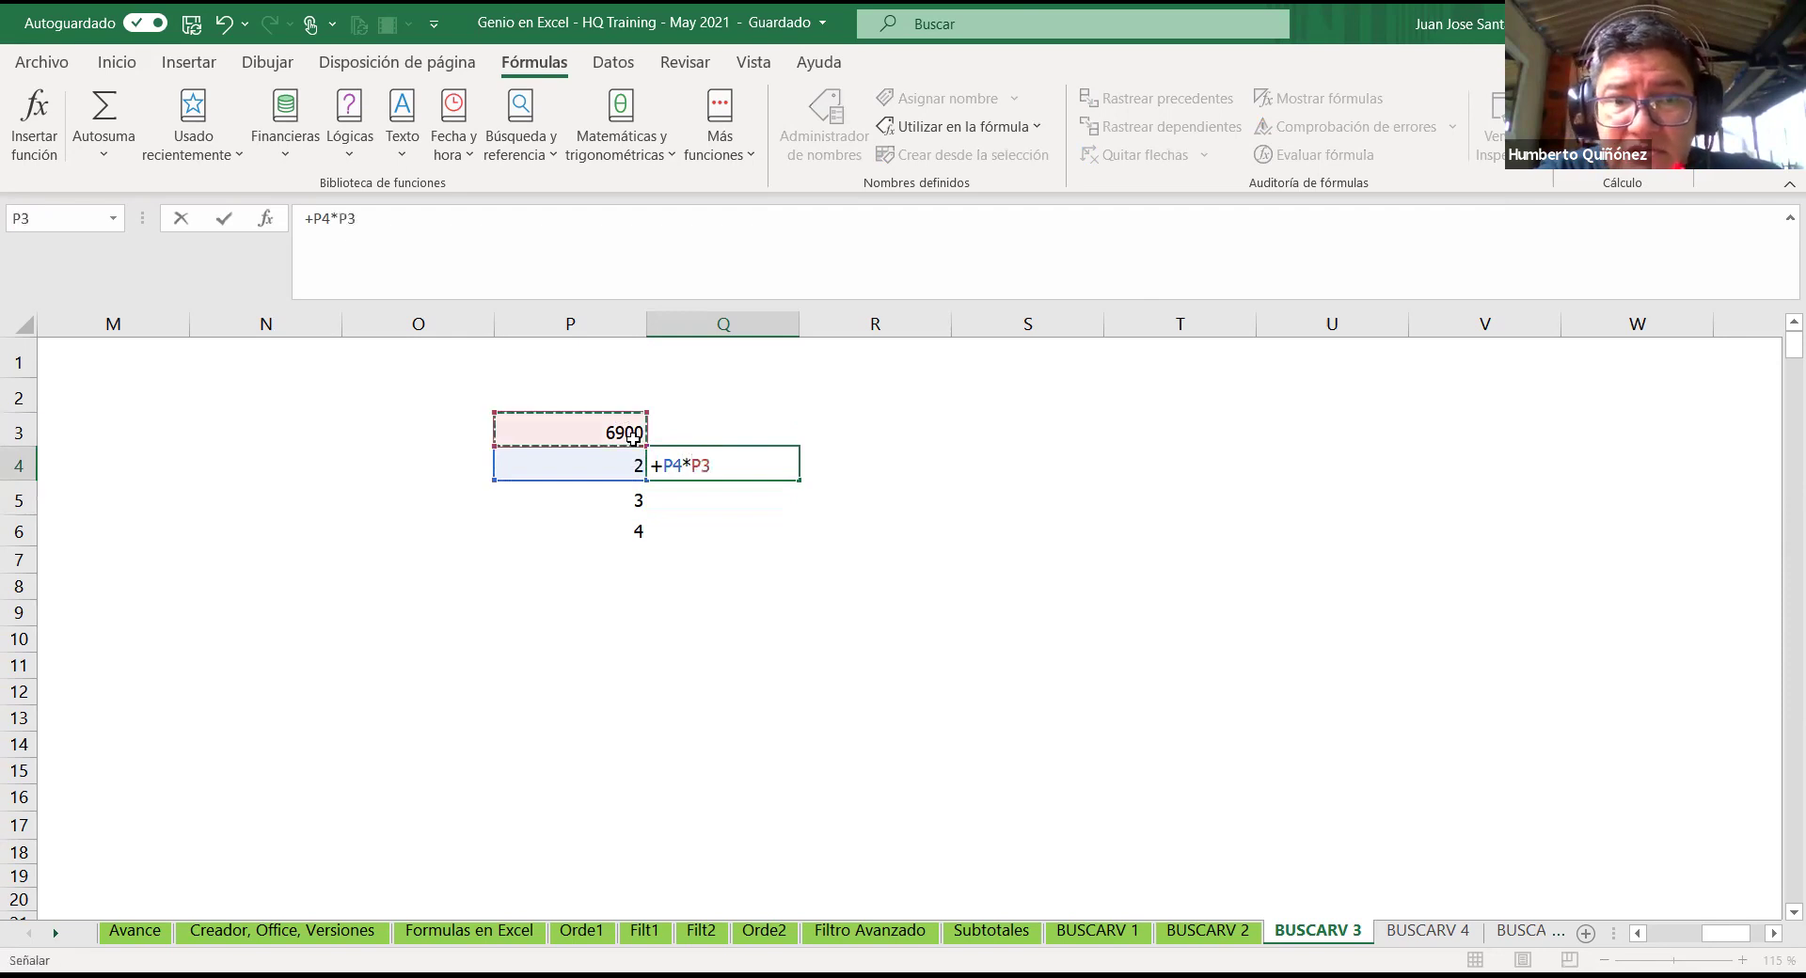
pyautogui.press('Return')
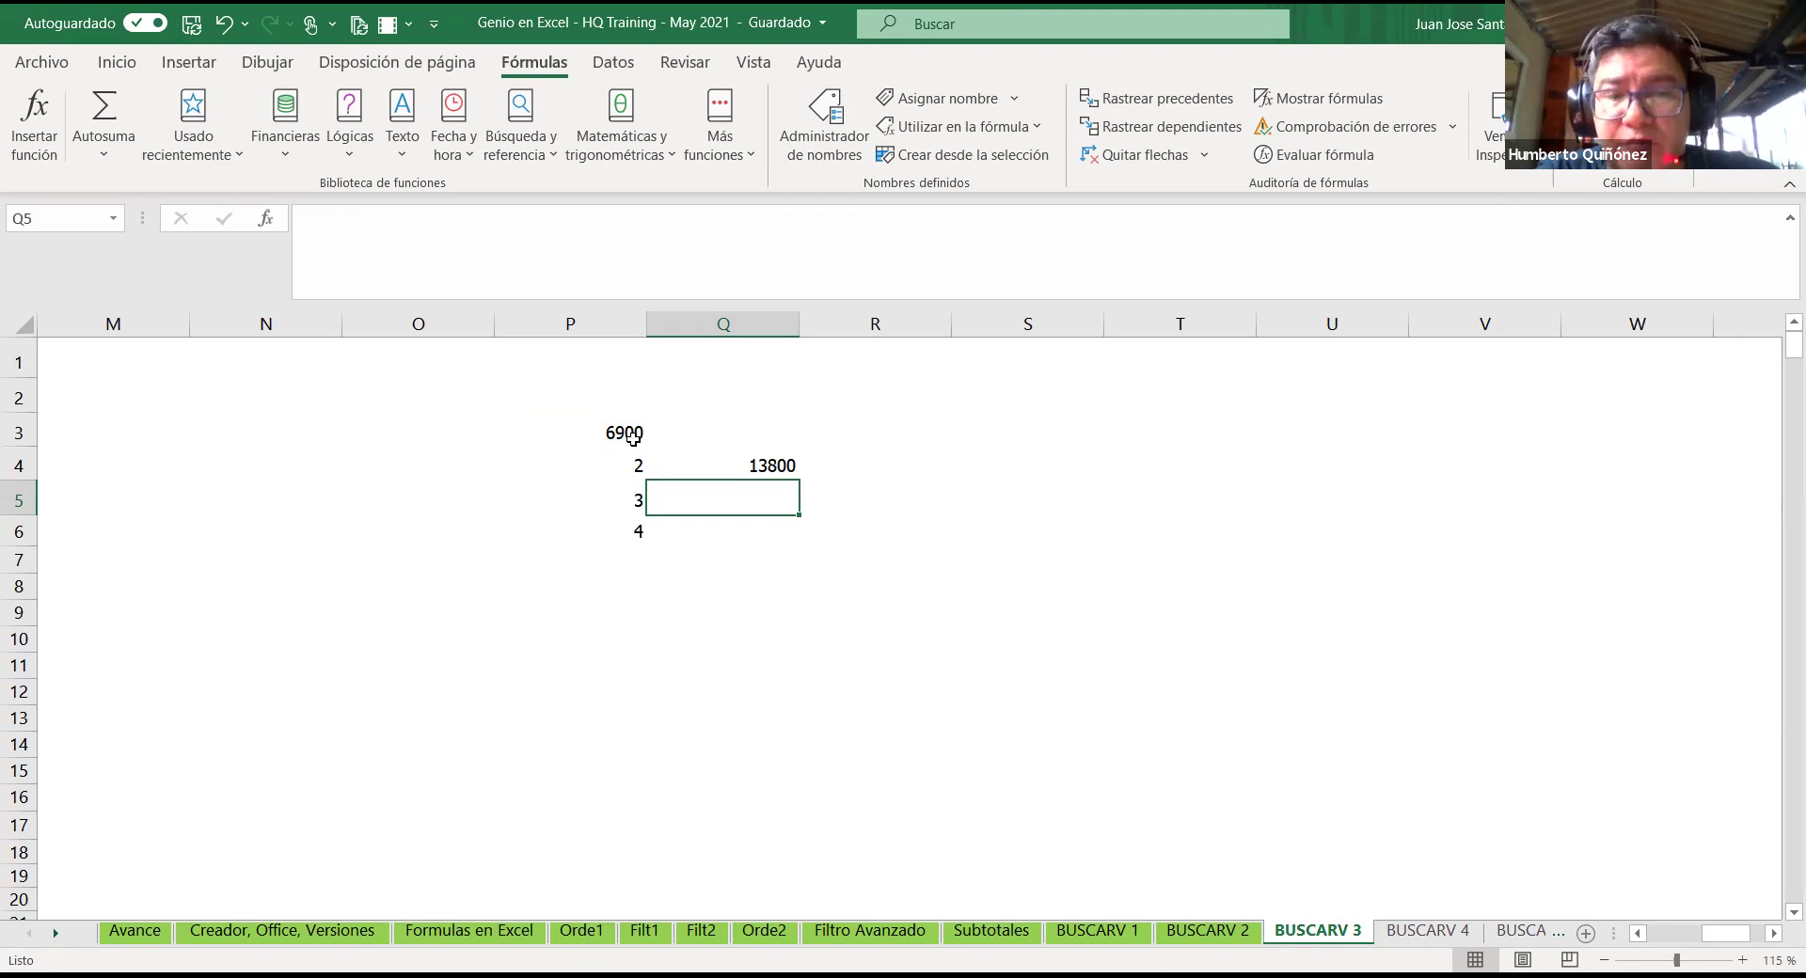
# Step: Edit Q4's formula to lock the P3 reference as $P$3 with F4
pyautogui.press('Up')
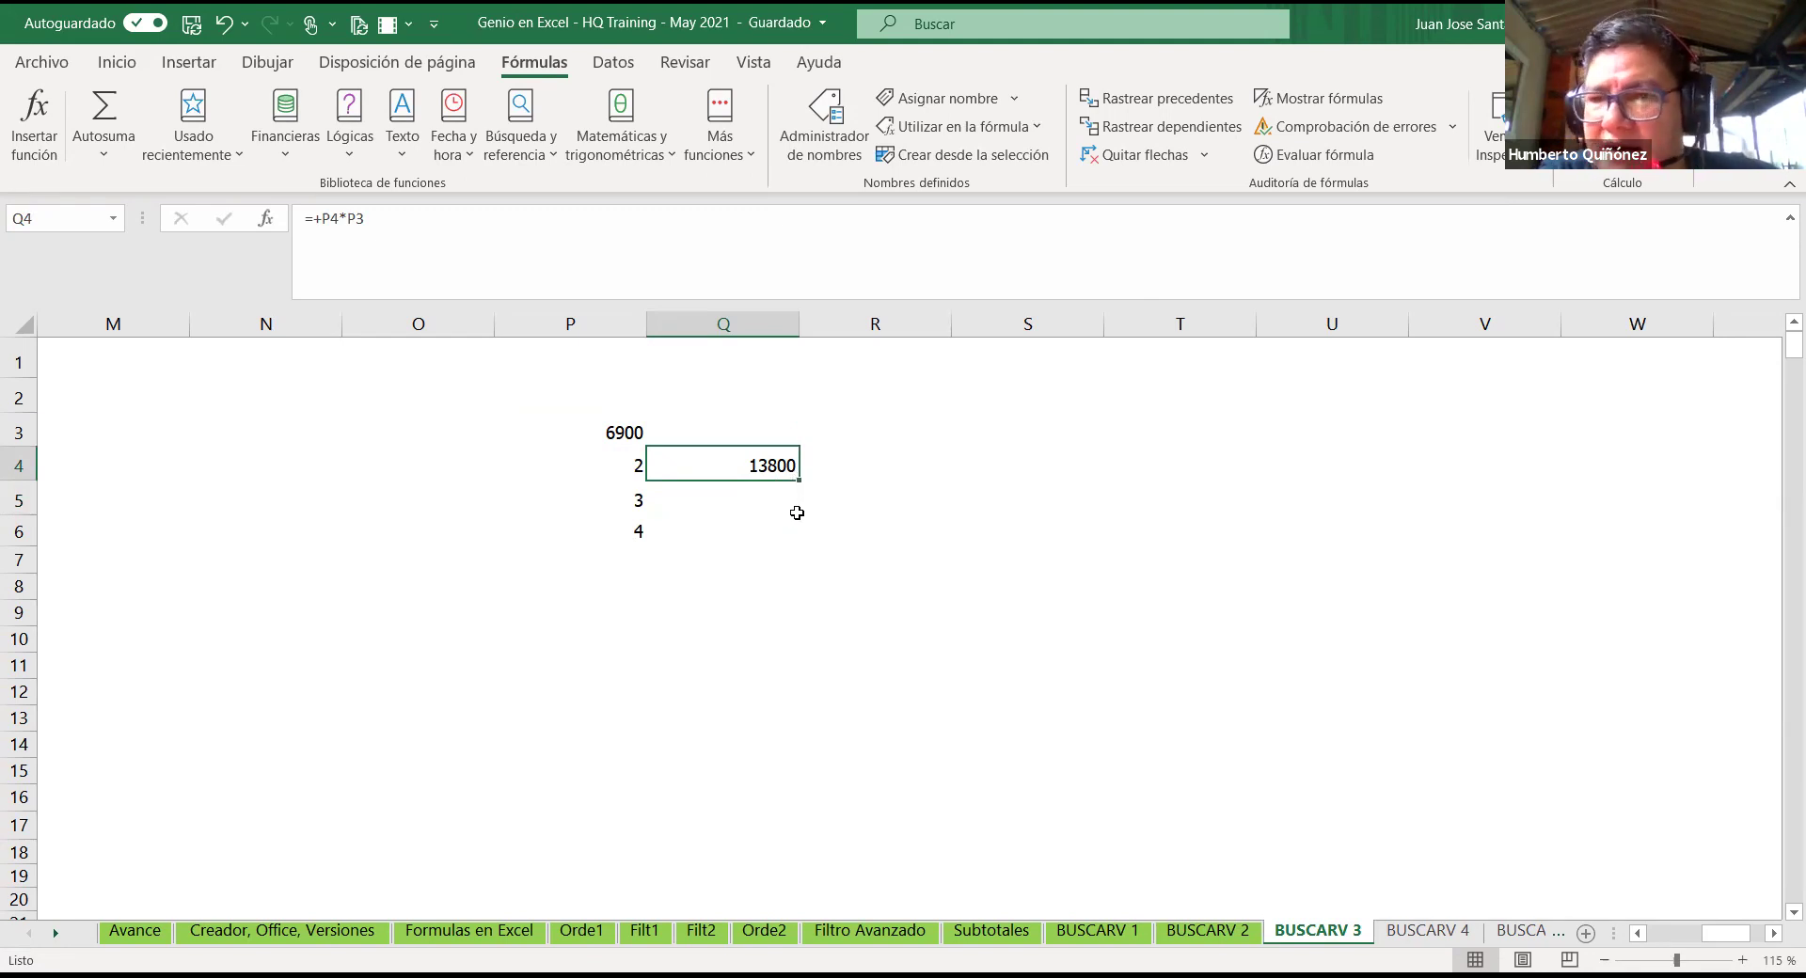
pyautogui.click(327, 219)
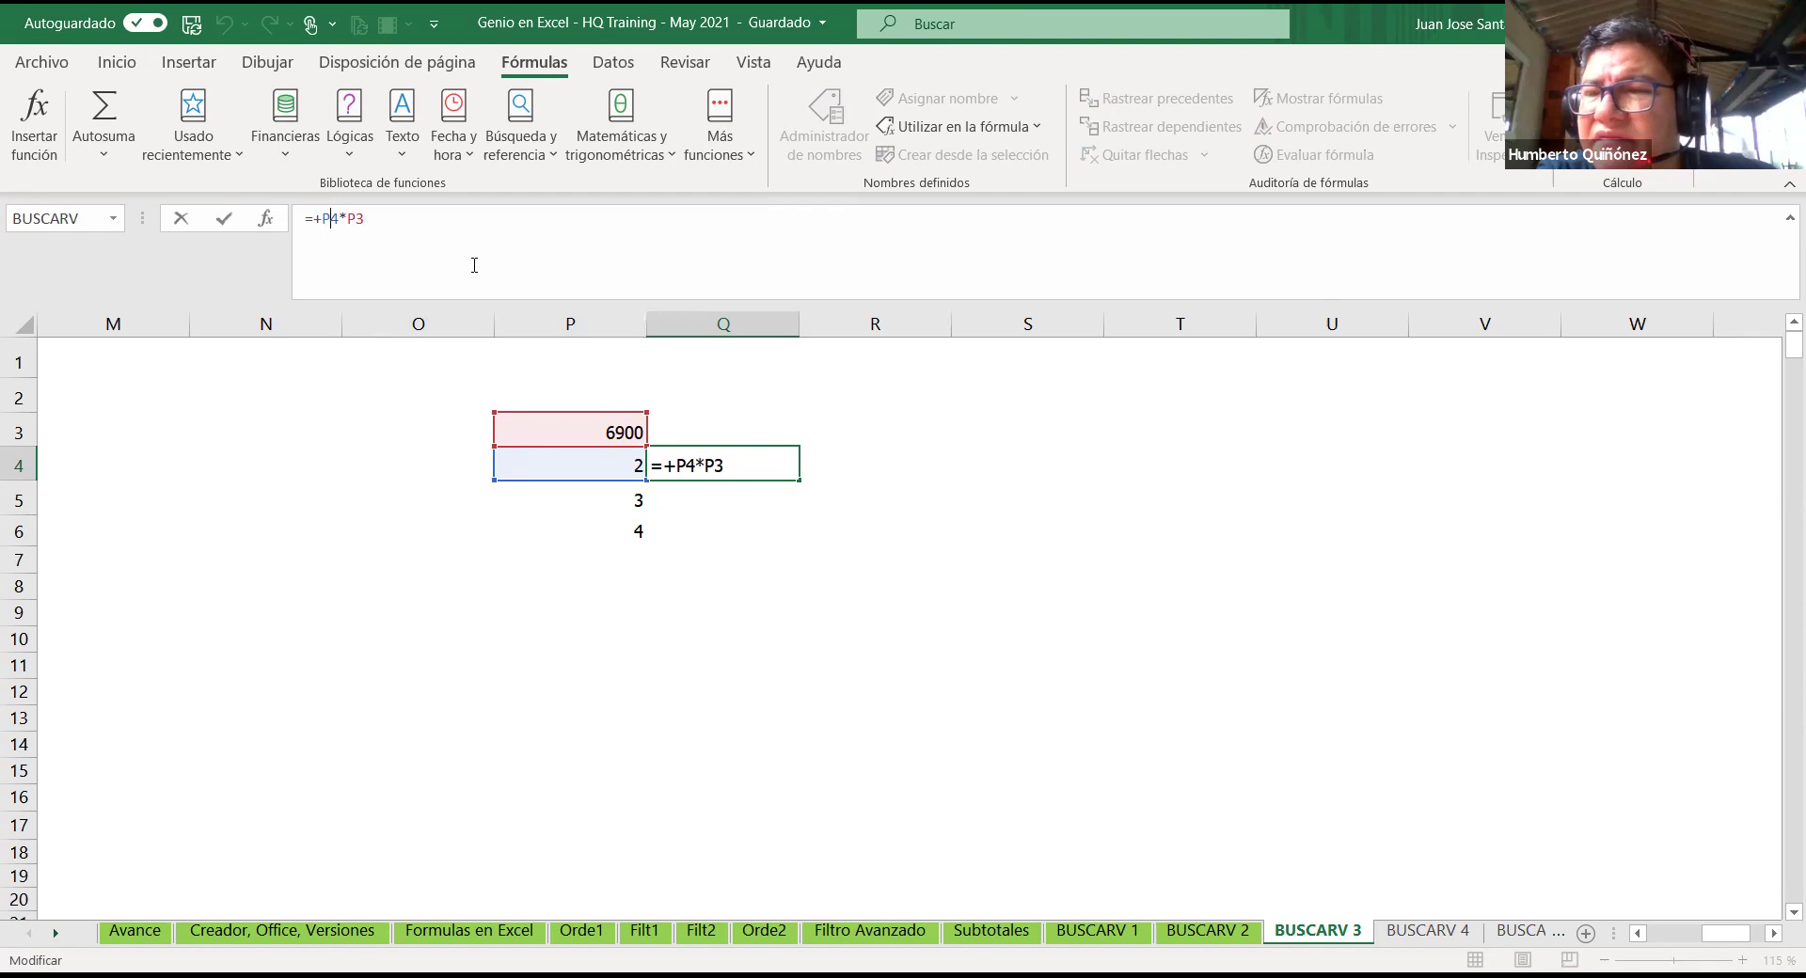
pyautogui.click(742, 519)
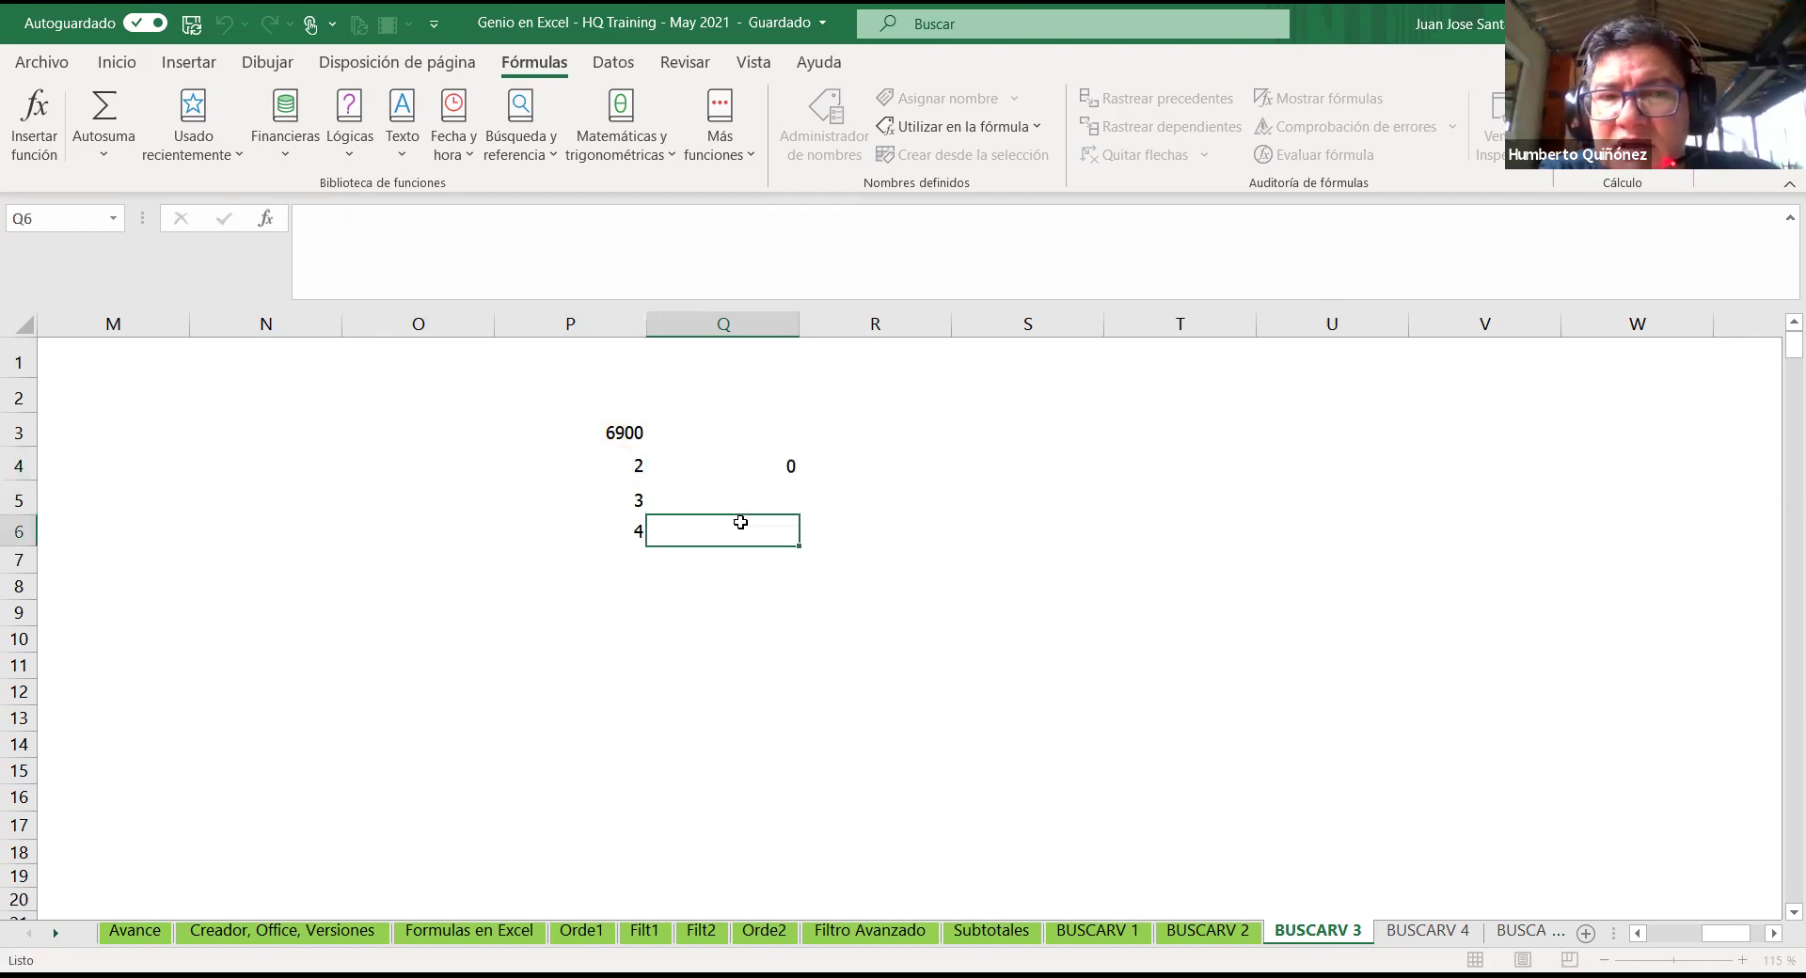
pyautogui.click(730, 473)
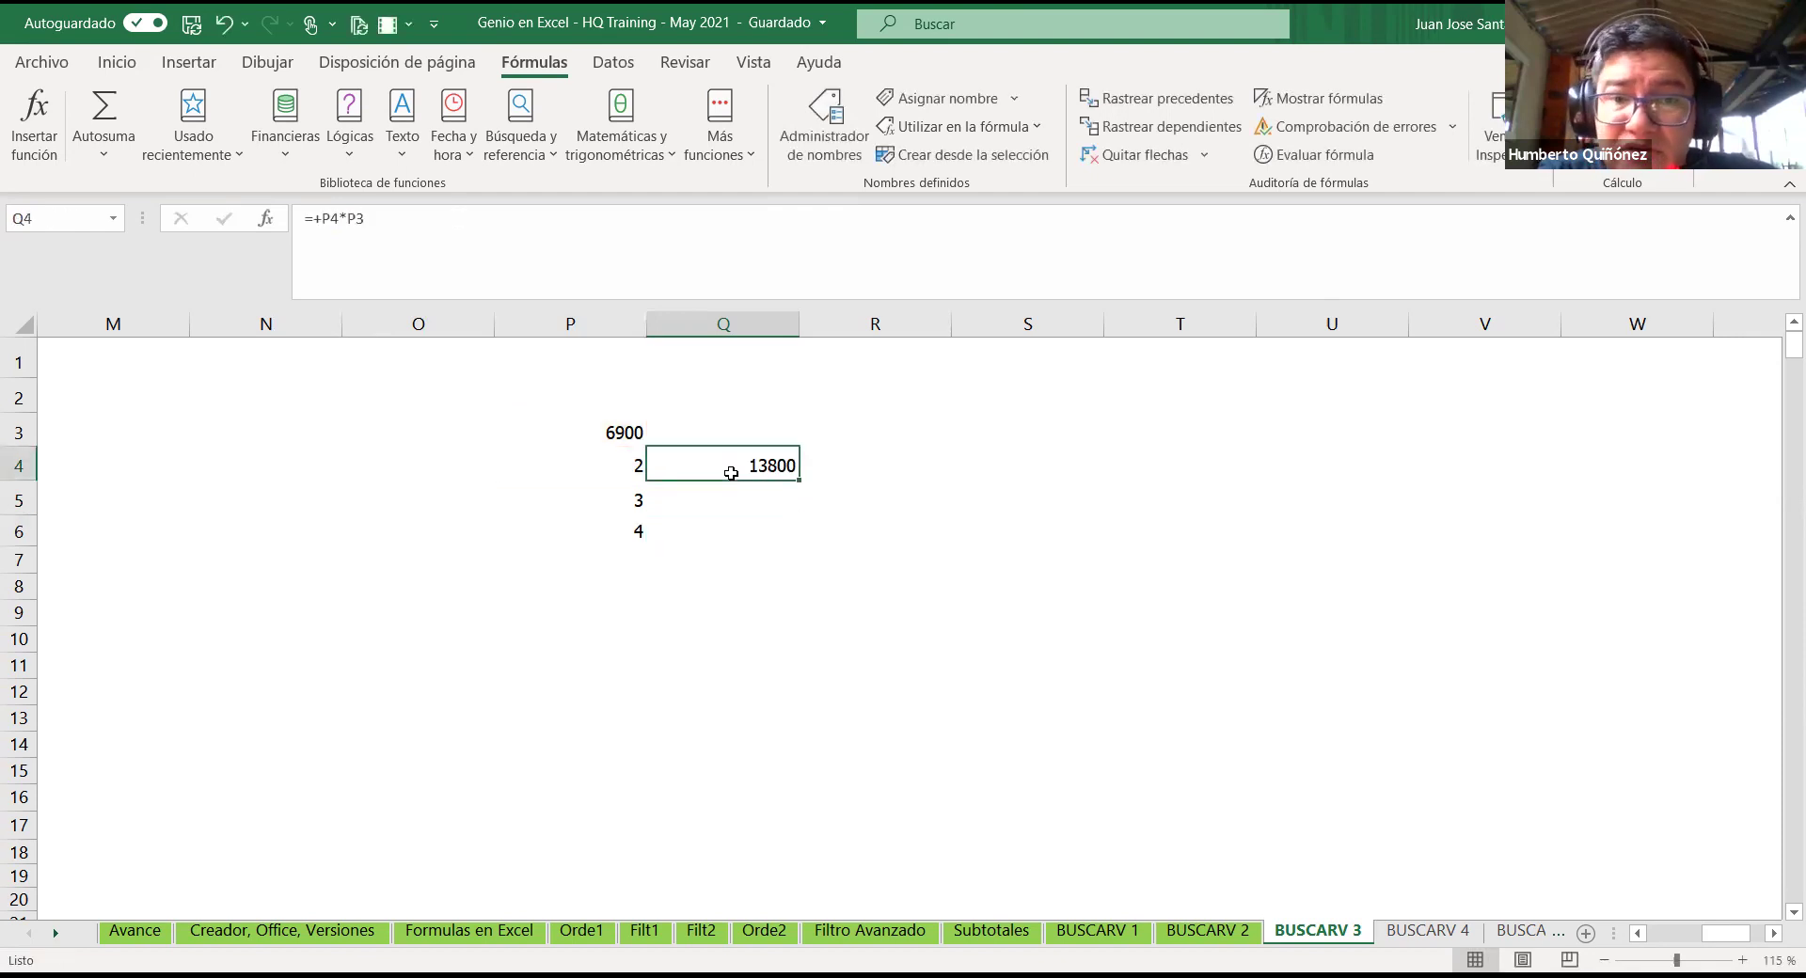
pyautogui.click(413, 240)
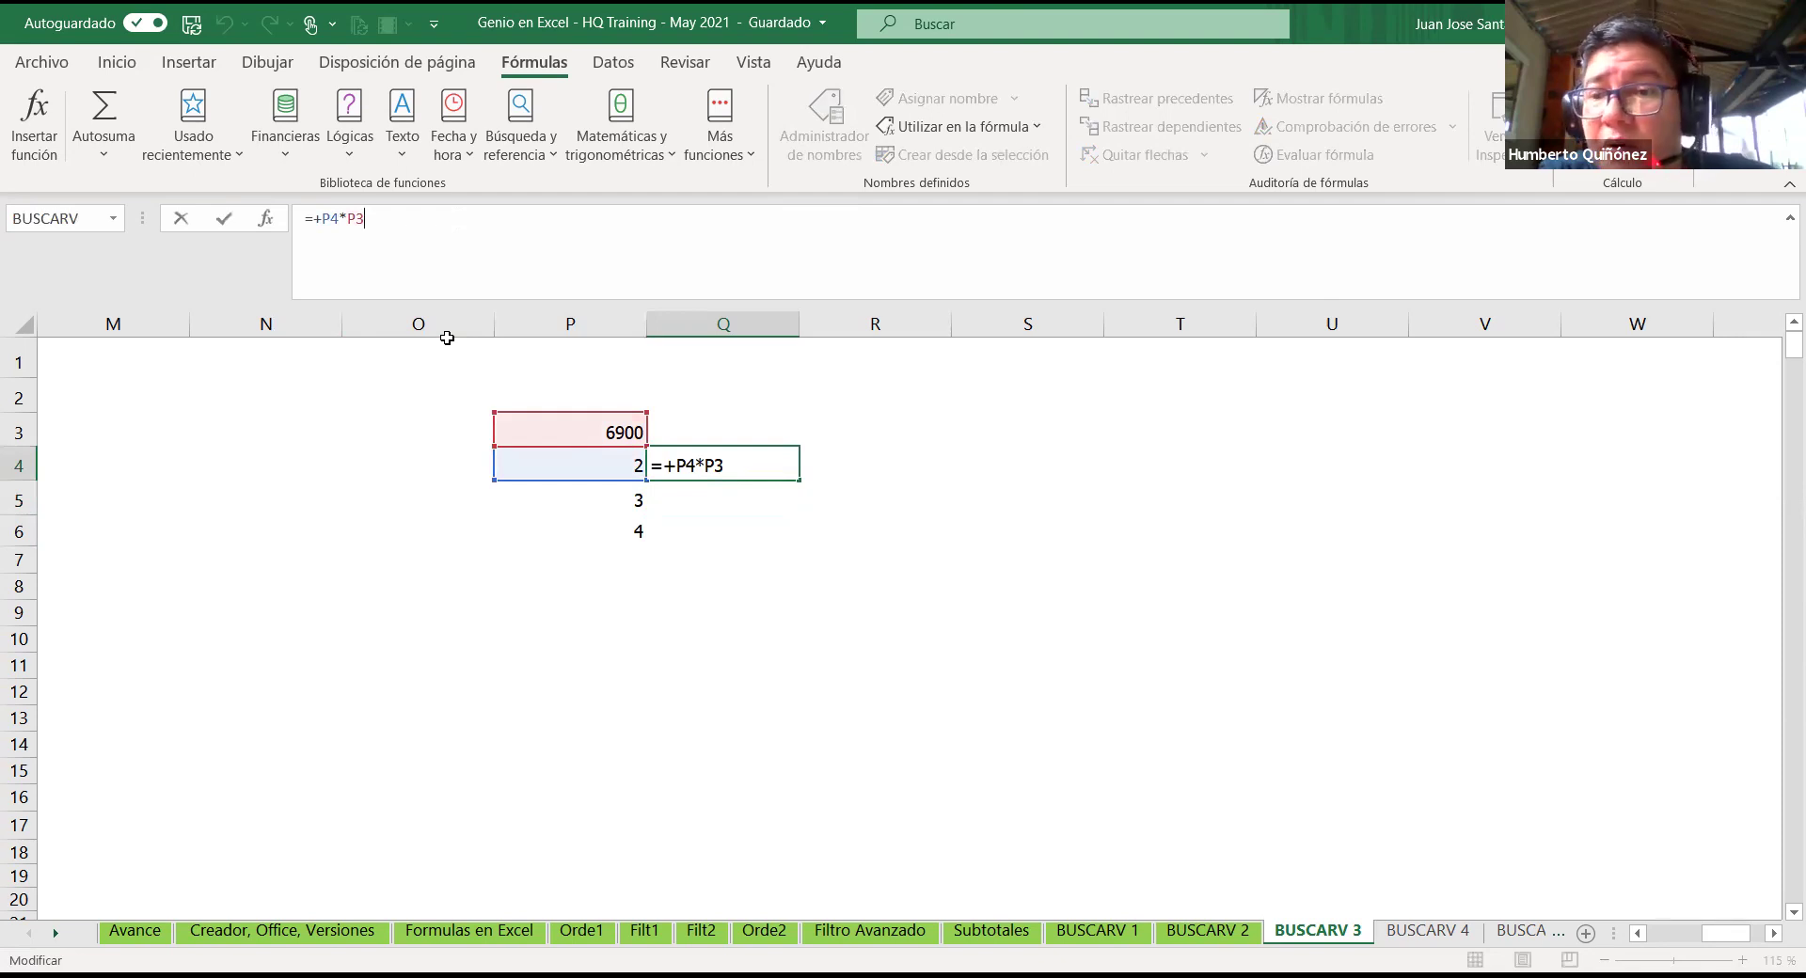
pyautogui.press('F4')
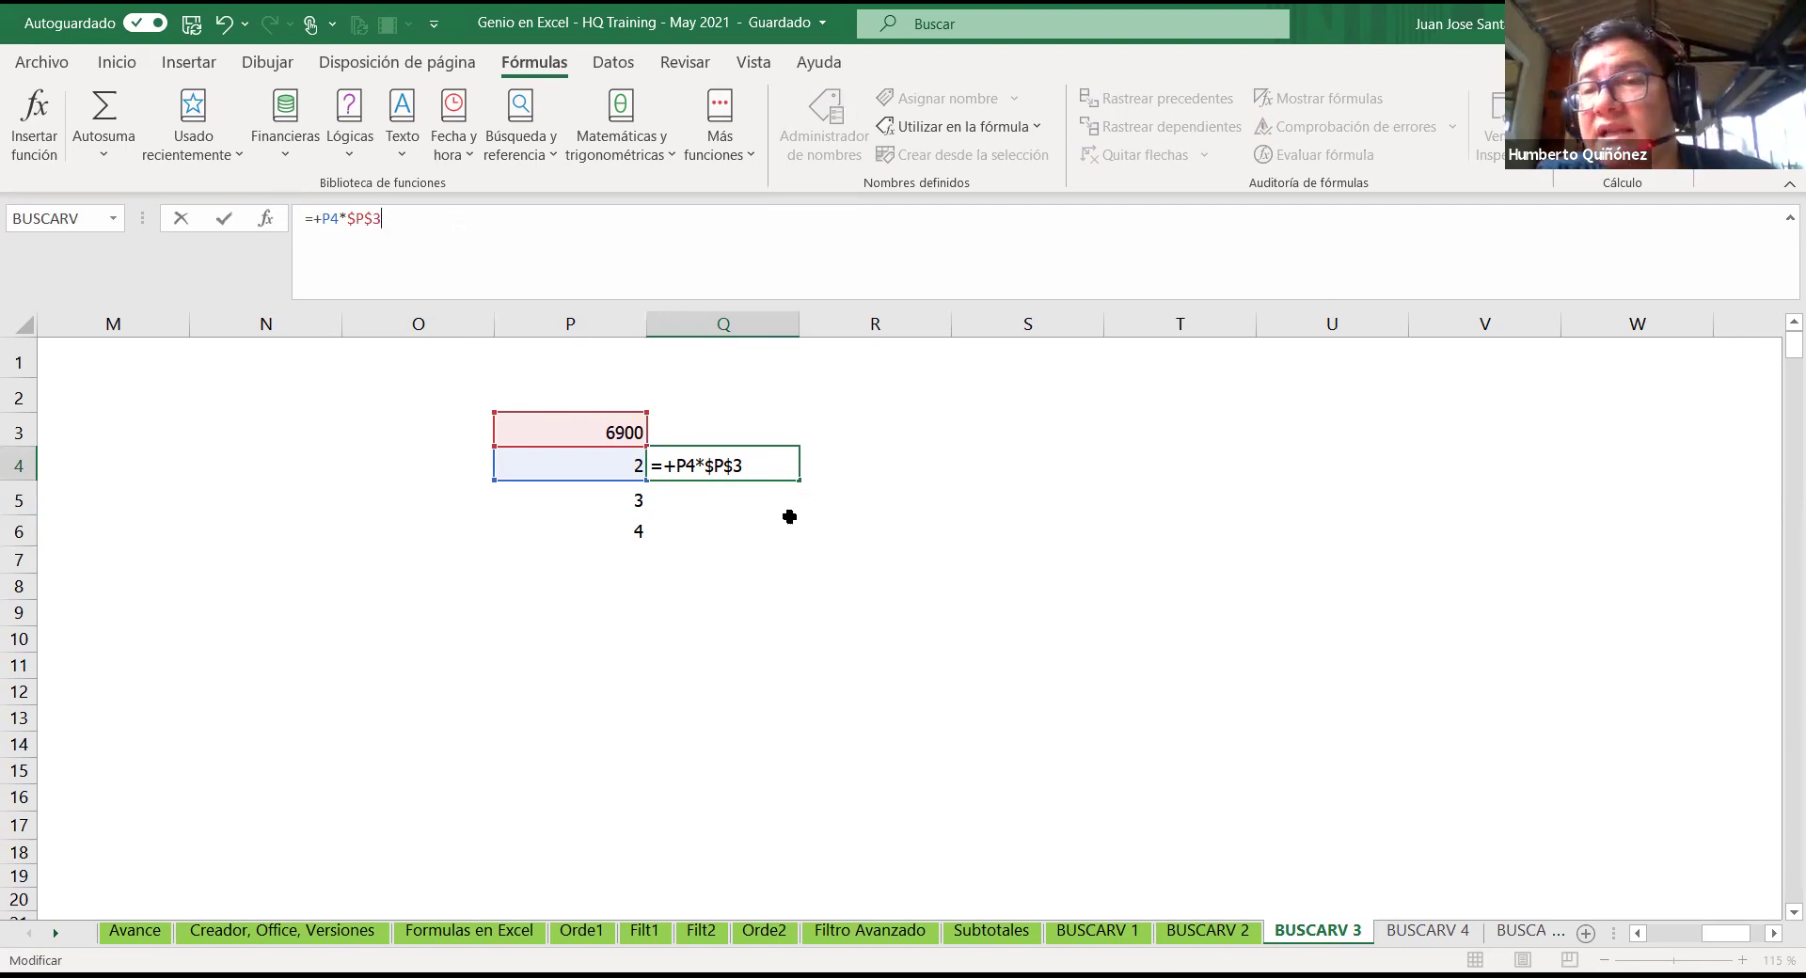
pyautogui.press('Return')
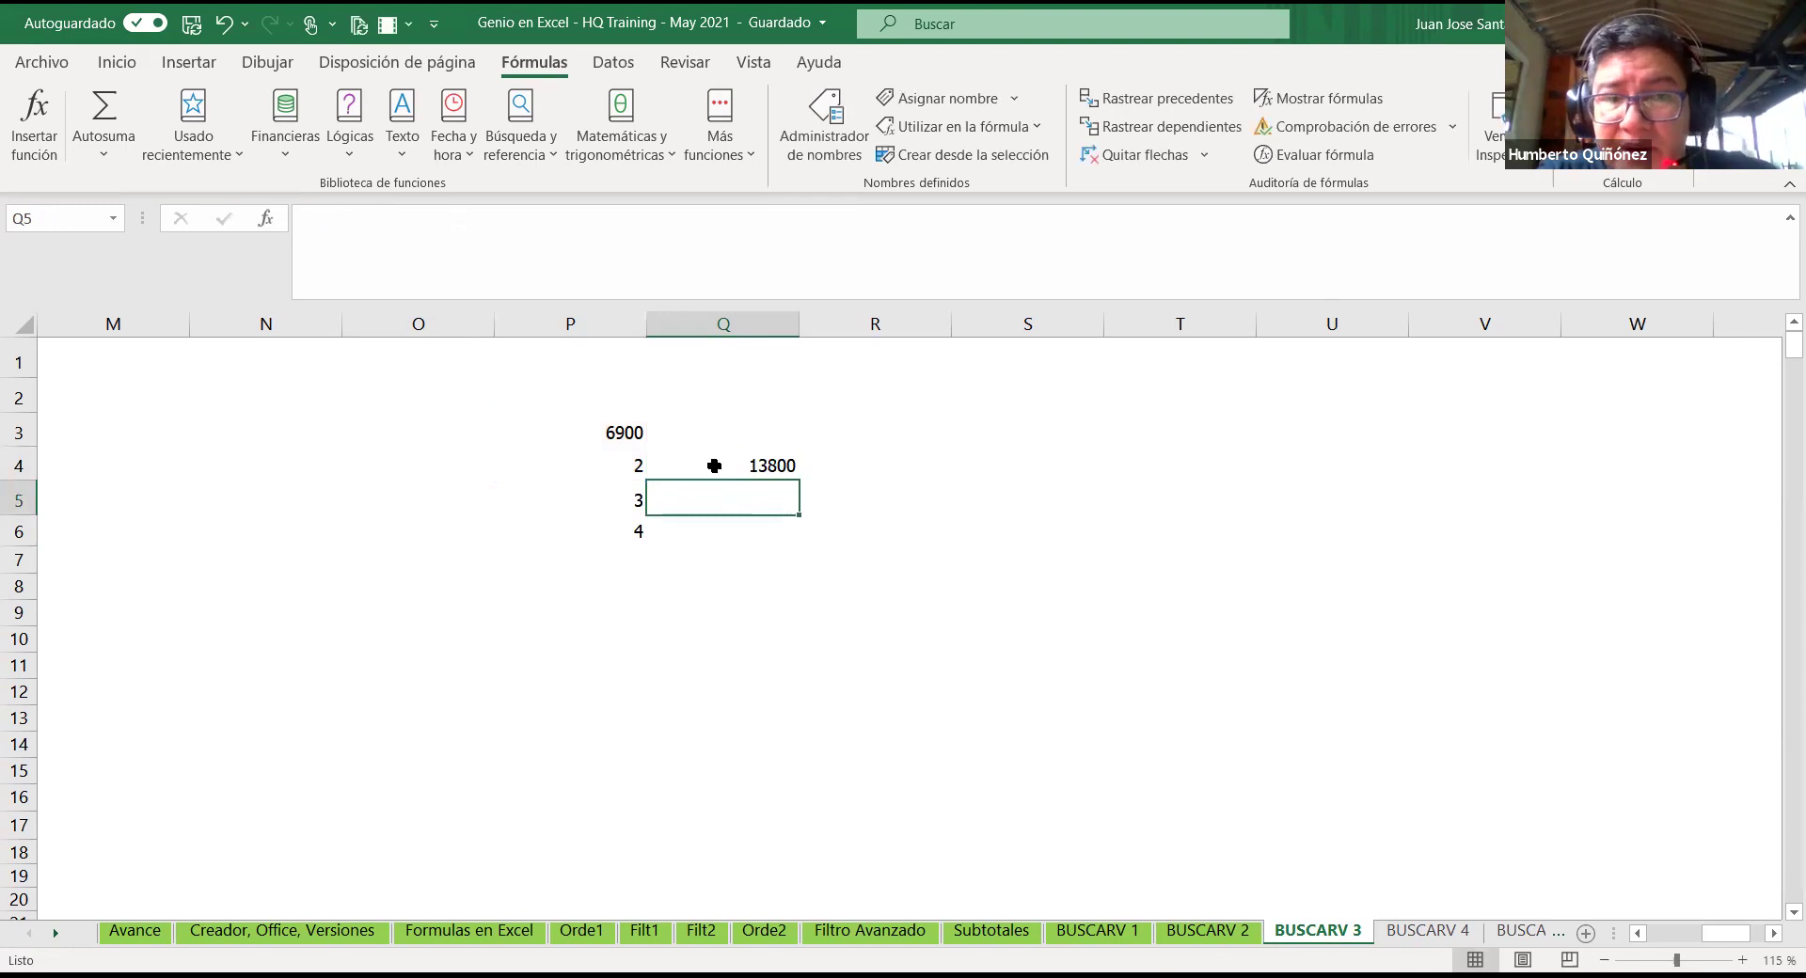
pyautogui.click(715, 468)
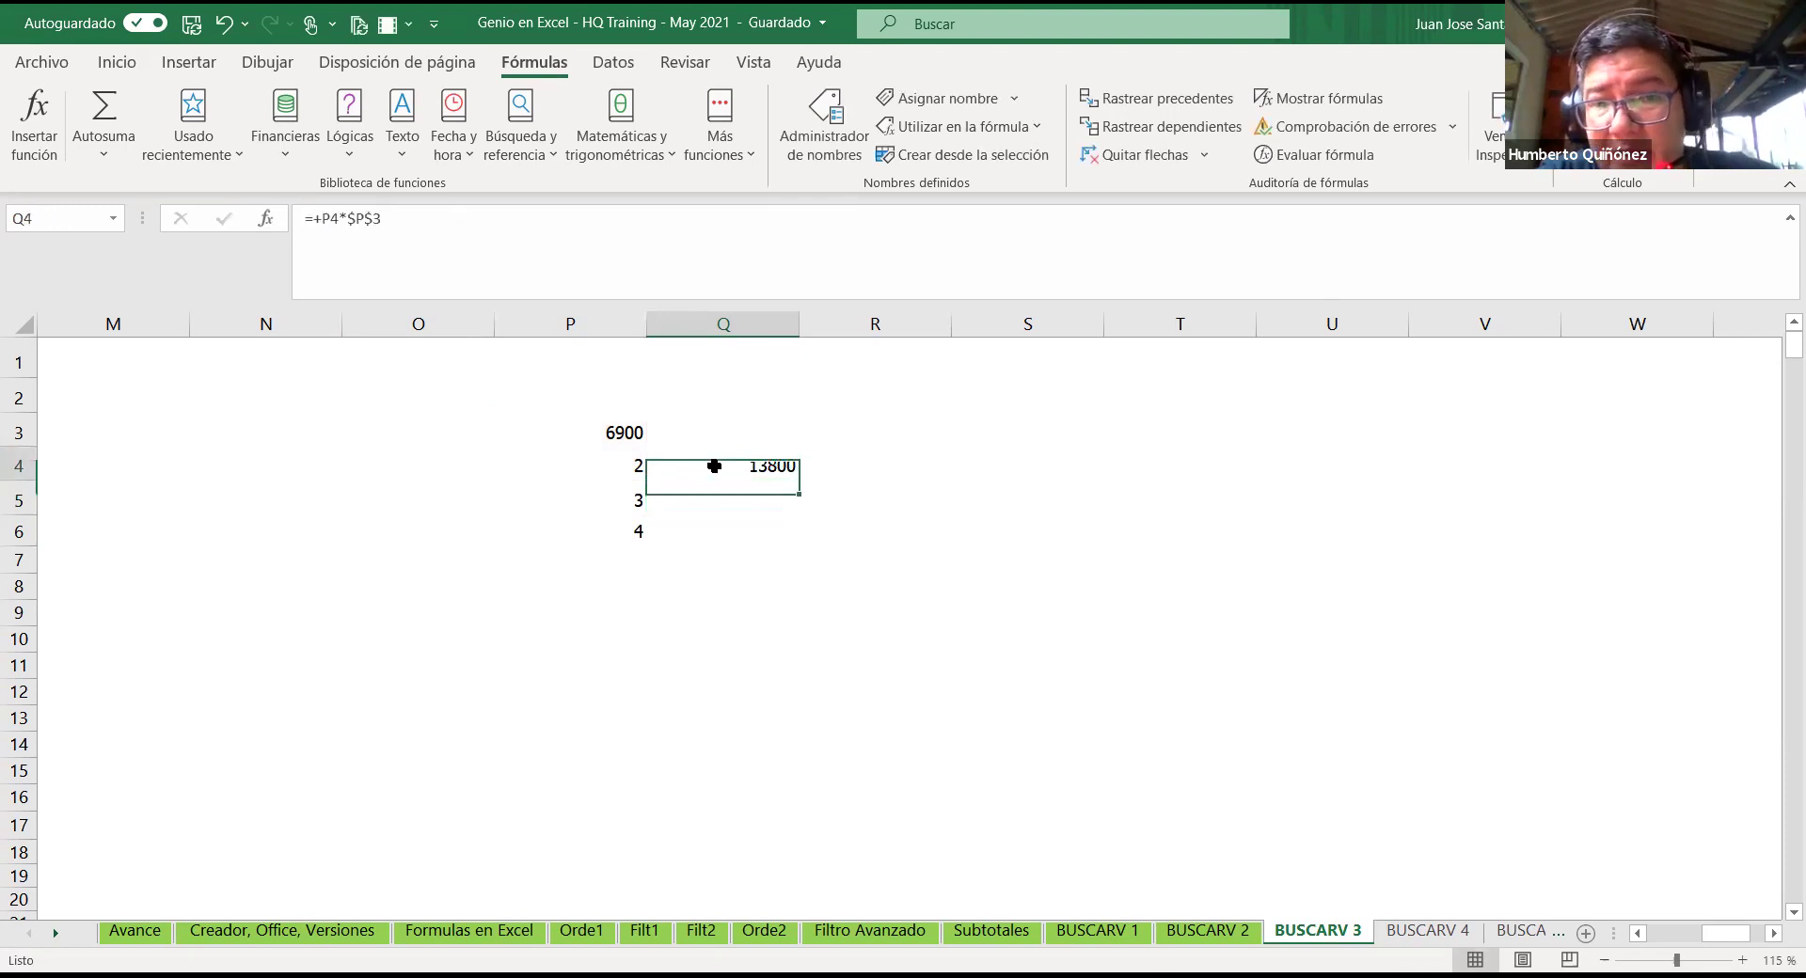
# Step: Fill Q4's formula down to Q6, showing 20700 and 27600
pyautogui.doubleClick(797, 482)
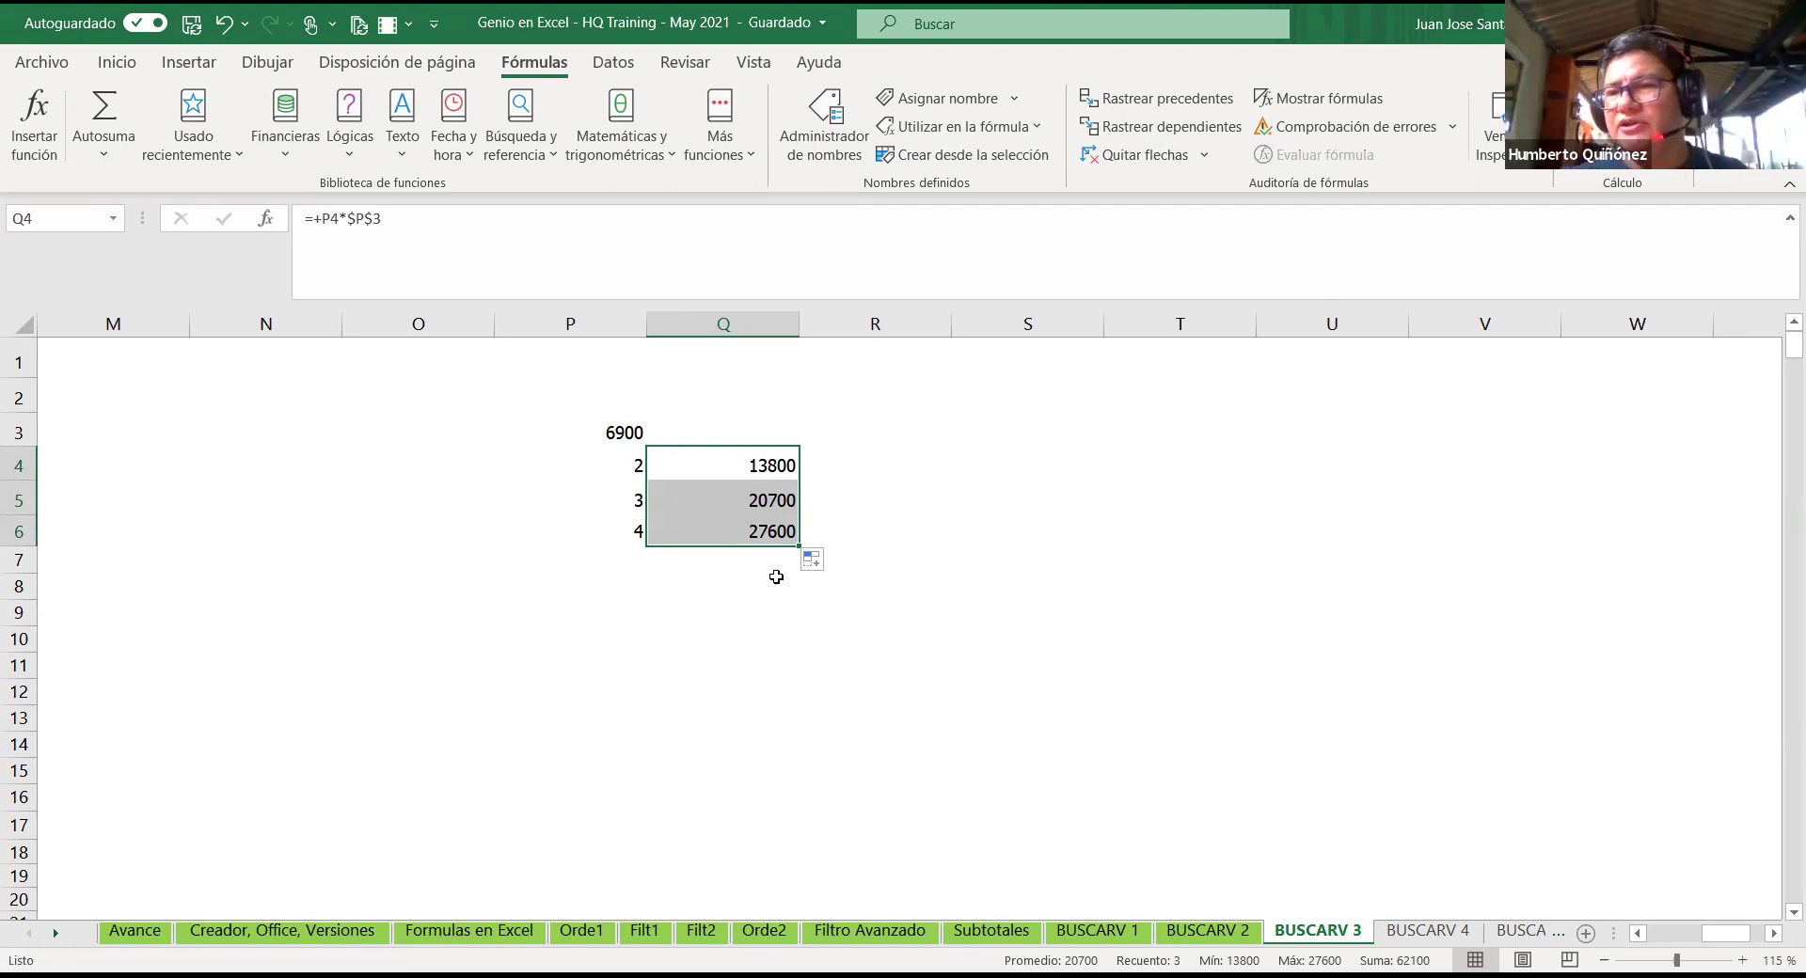
pyautogui.press('Up')
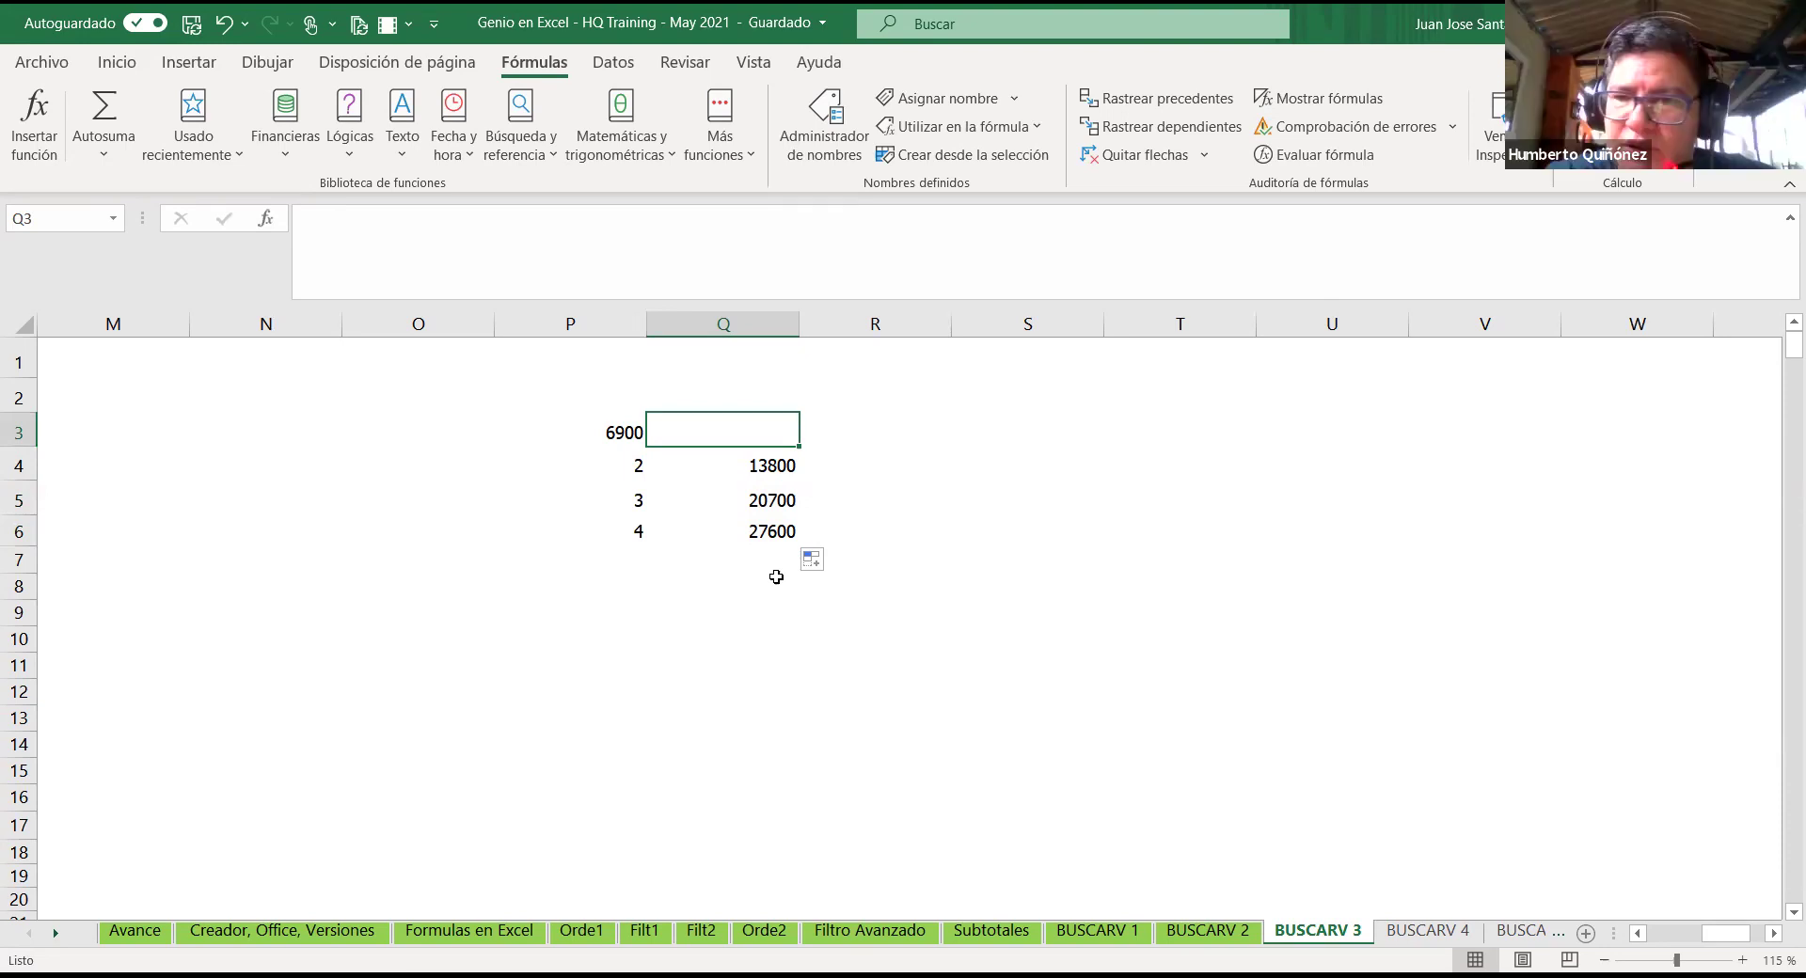
# Step: Head Q3 'CON REFERENCIA ABSOLUTA' and R3 'CON LENGUAJE NATURAL', then return to P3
pyautogui.write('CON REFERENCIA ABSOLUTA')
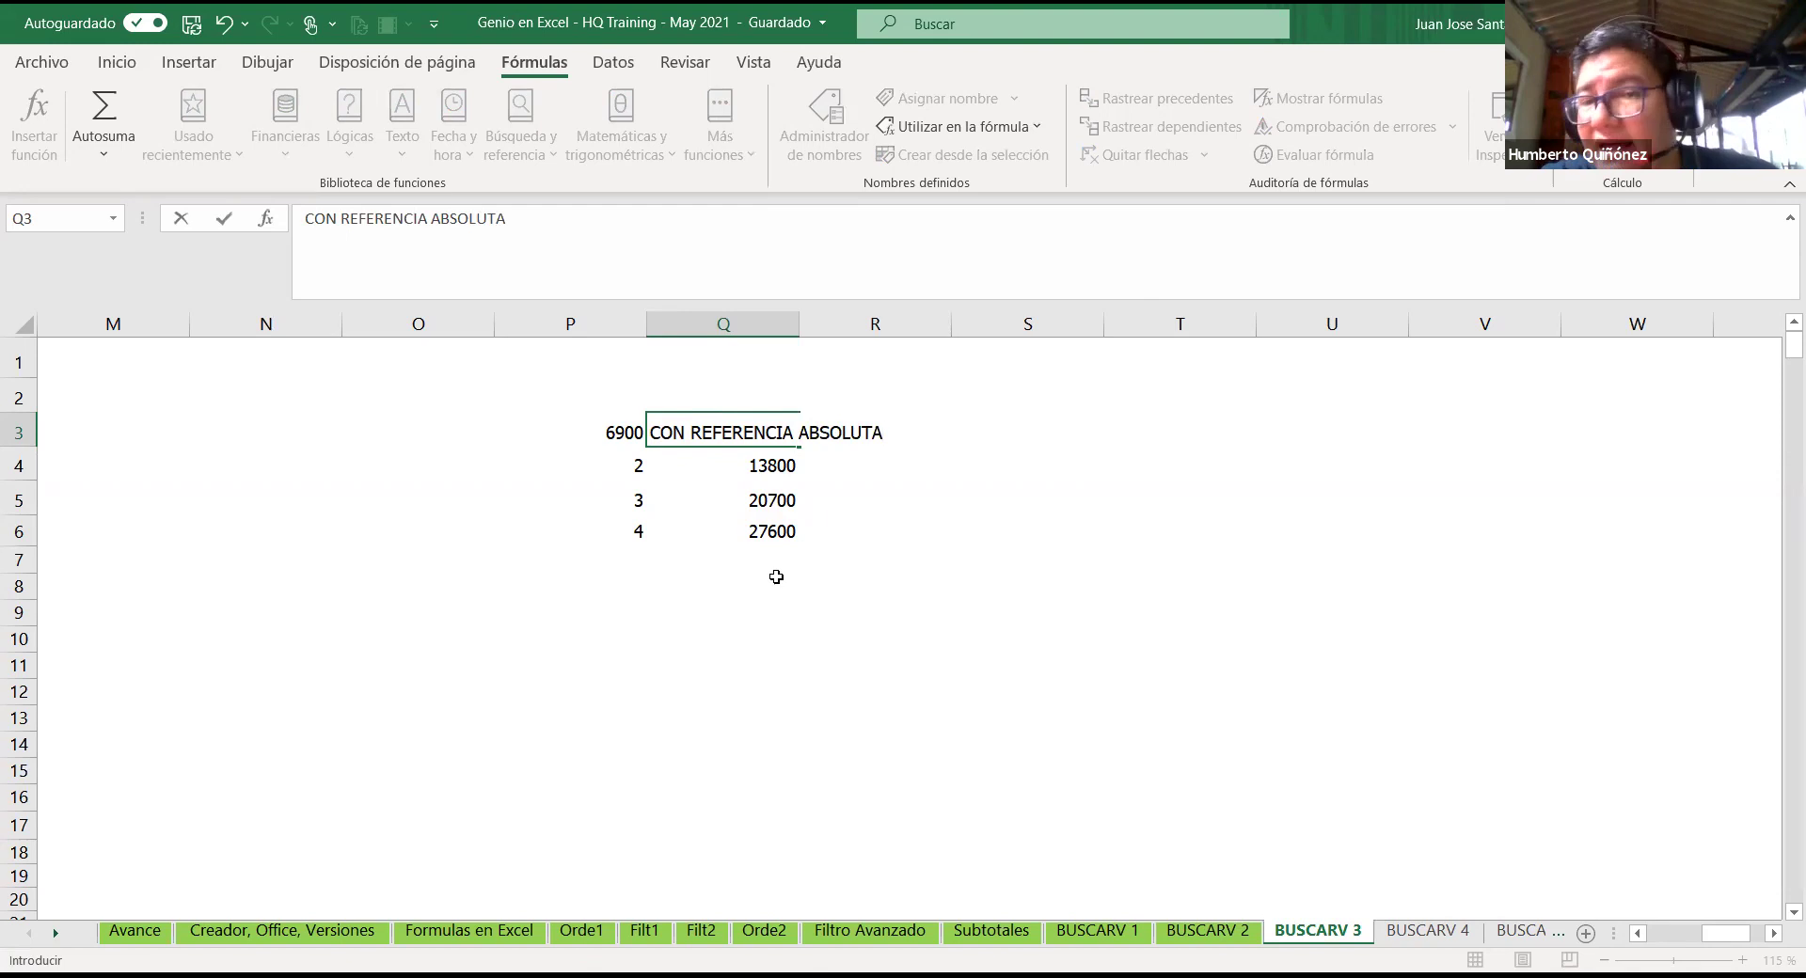
pyautogui.press('Return')
pyautogui.press('Up')
pyautogui.press('Right')
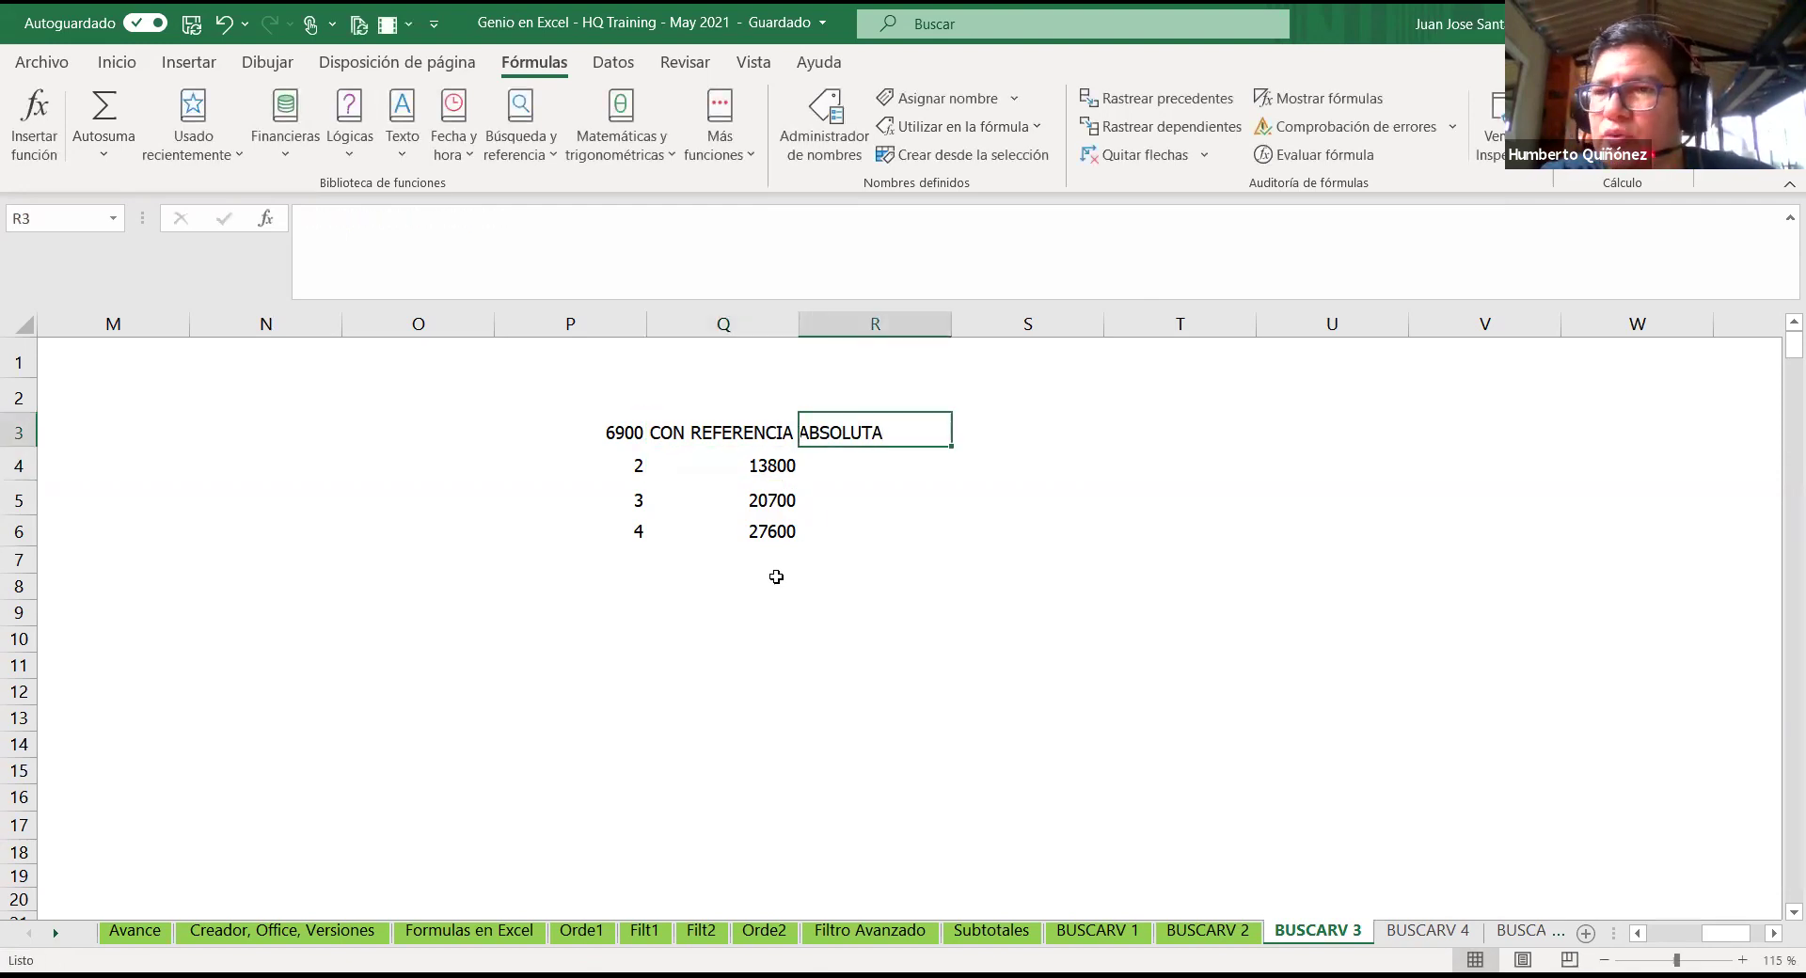
pyautogui.write('CON LENGUAJE NATURAL')
pyautogui.press('Return')
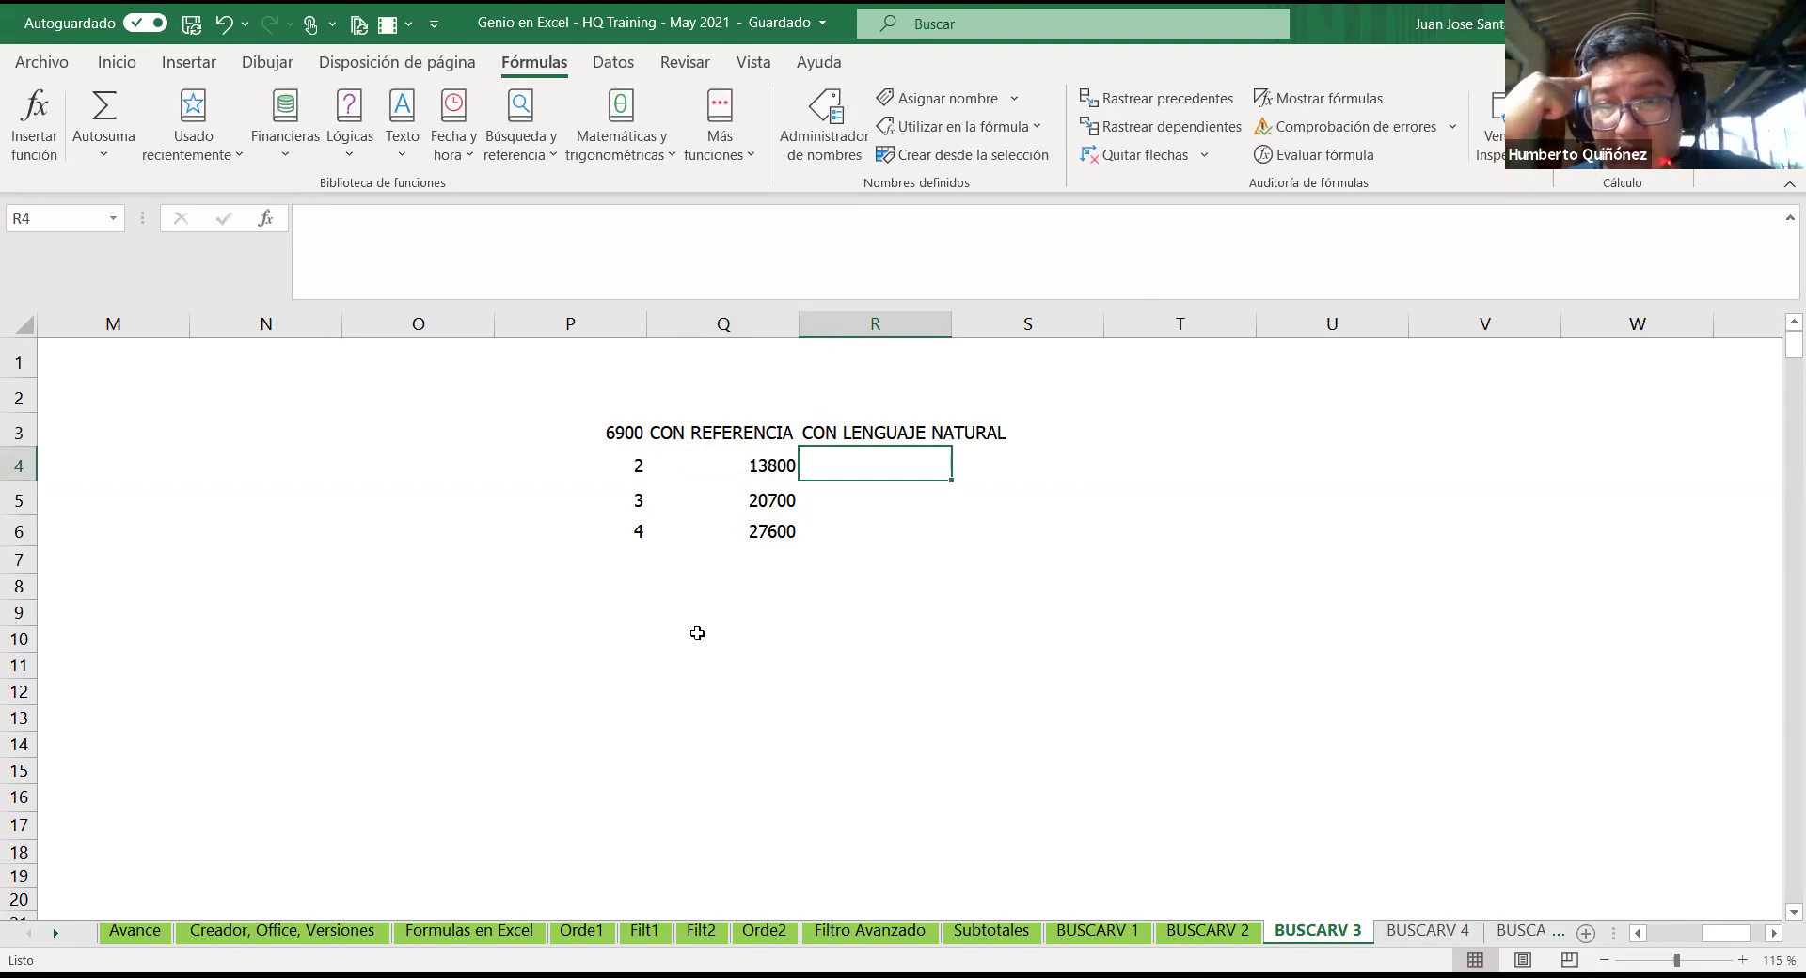
pyautogui.press('Down')
pyautogui.press('Left')
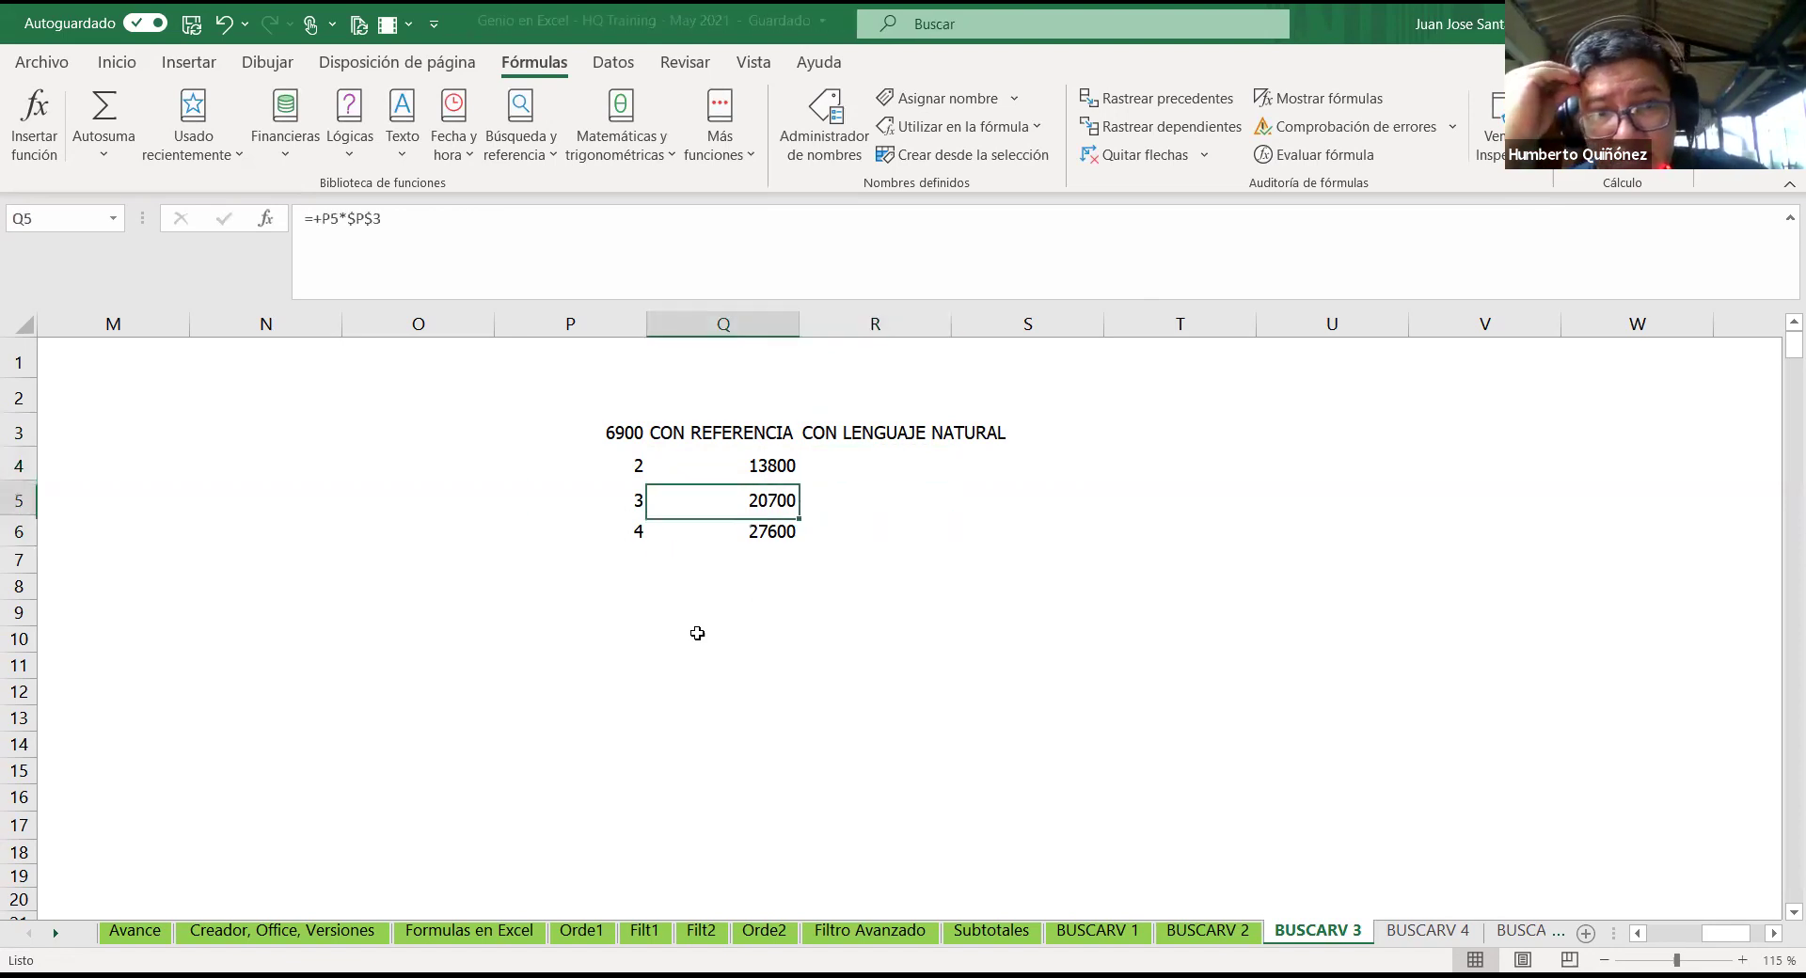
pyautogui.press('Left')
pyautogui.press('Up')
pyautogui.press('Up')
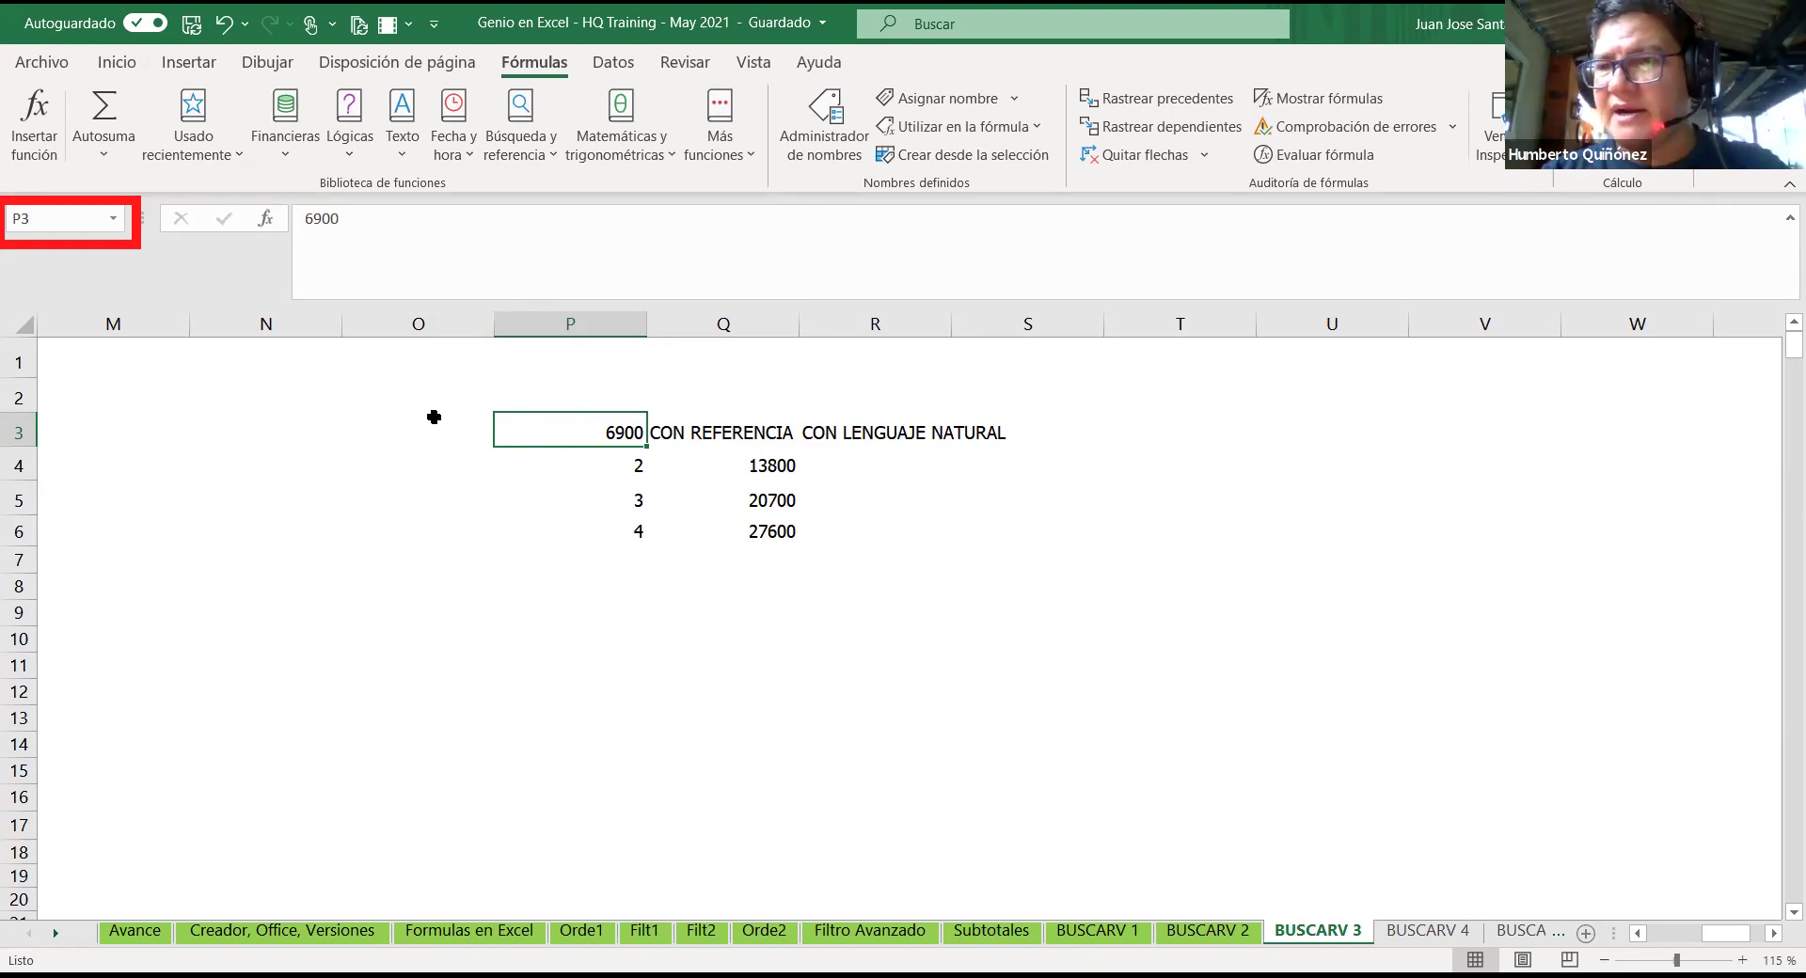
# Step: Try naming P3 'TC DOLAR' in the Name Box and dismiss the invalid-name warning
pyautogui.click(114, 222)
pyautogui.click(113, 222)
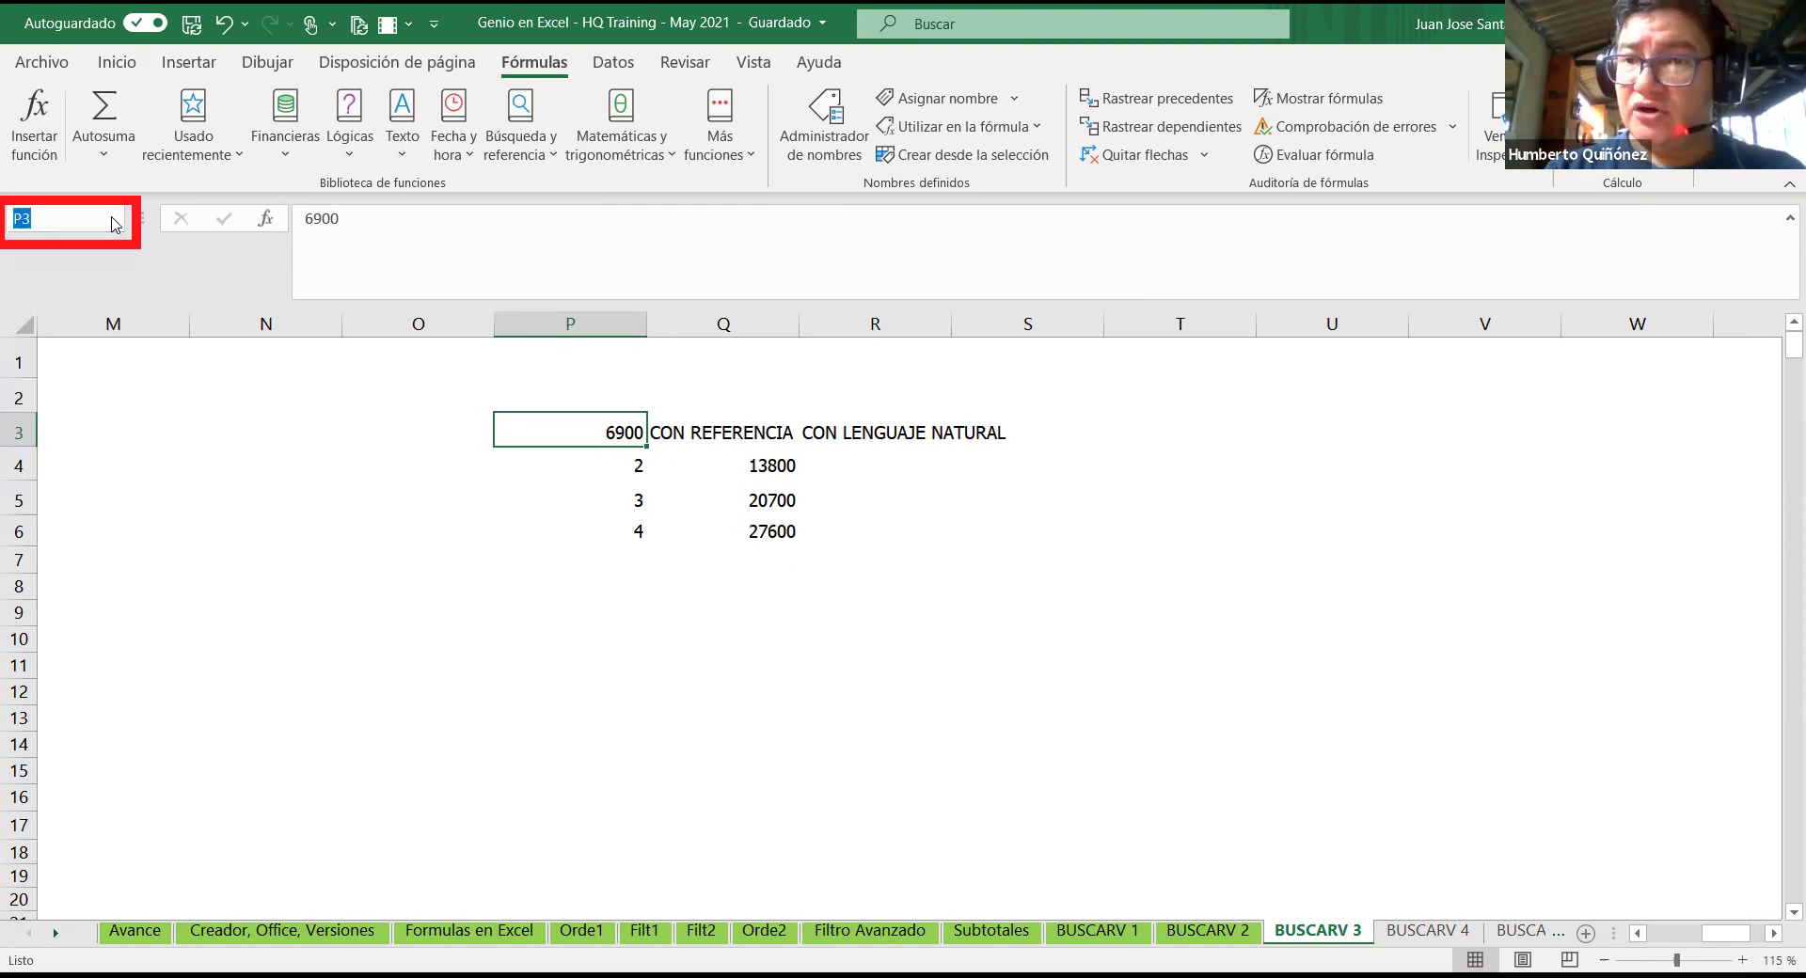
pyautogui.doubleClick(73, 215)
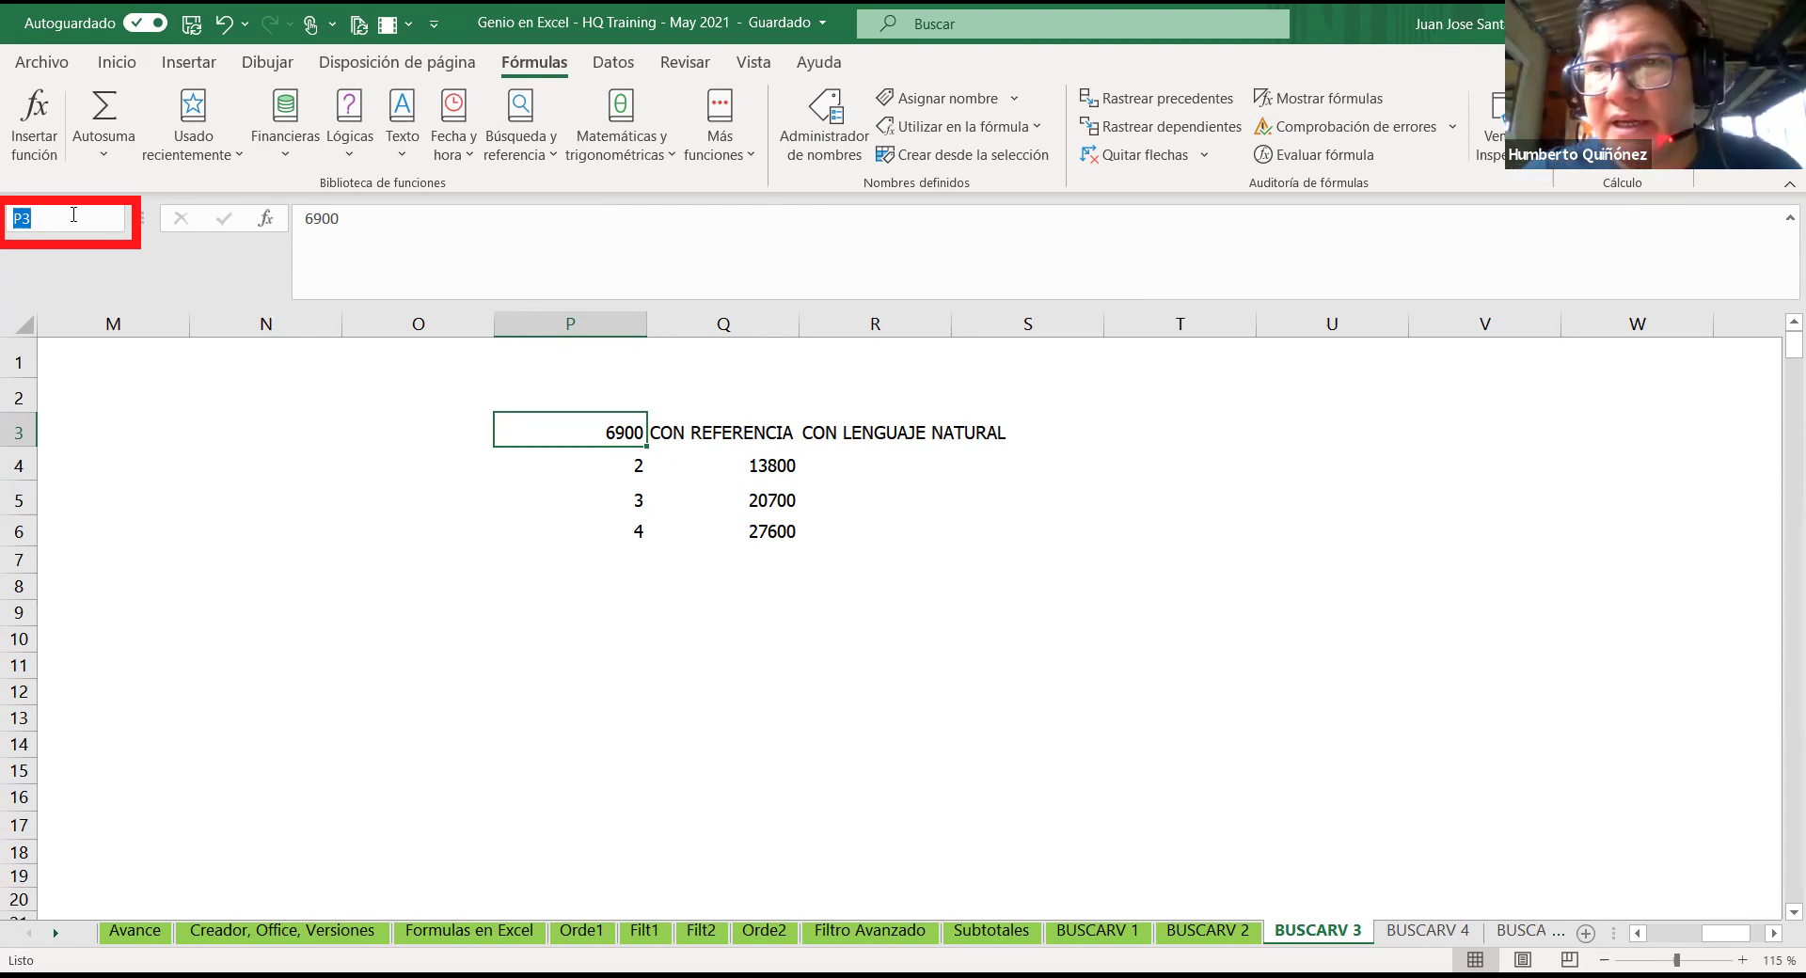
pyautogui.write('TC DOLAR')
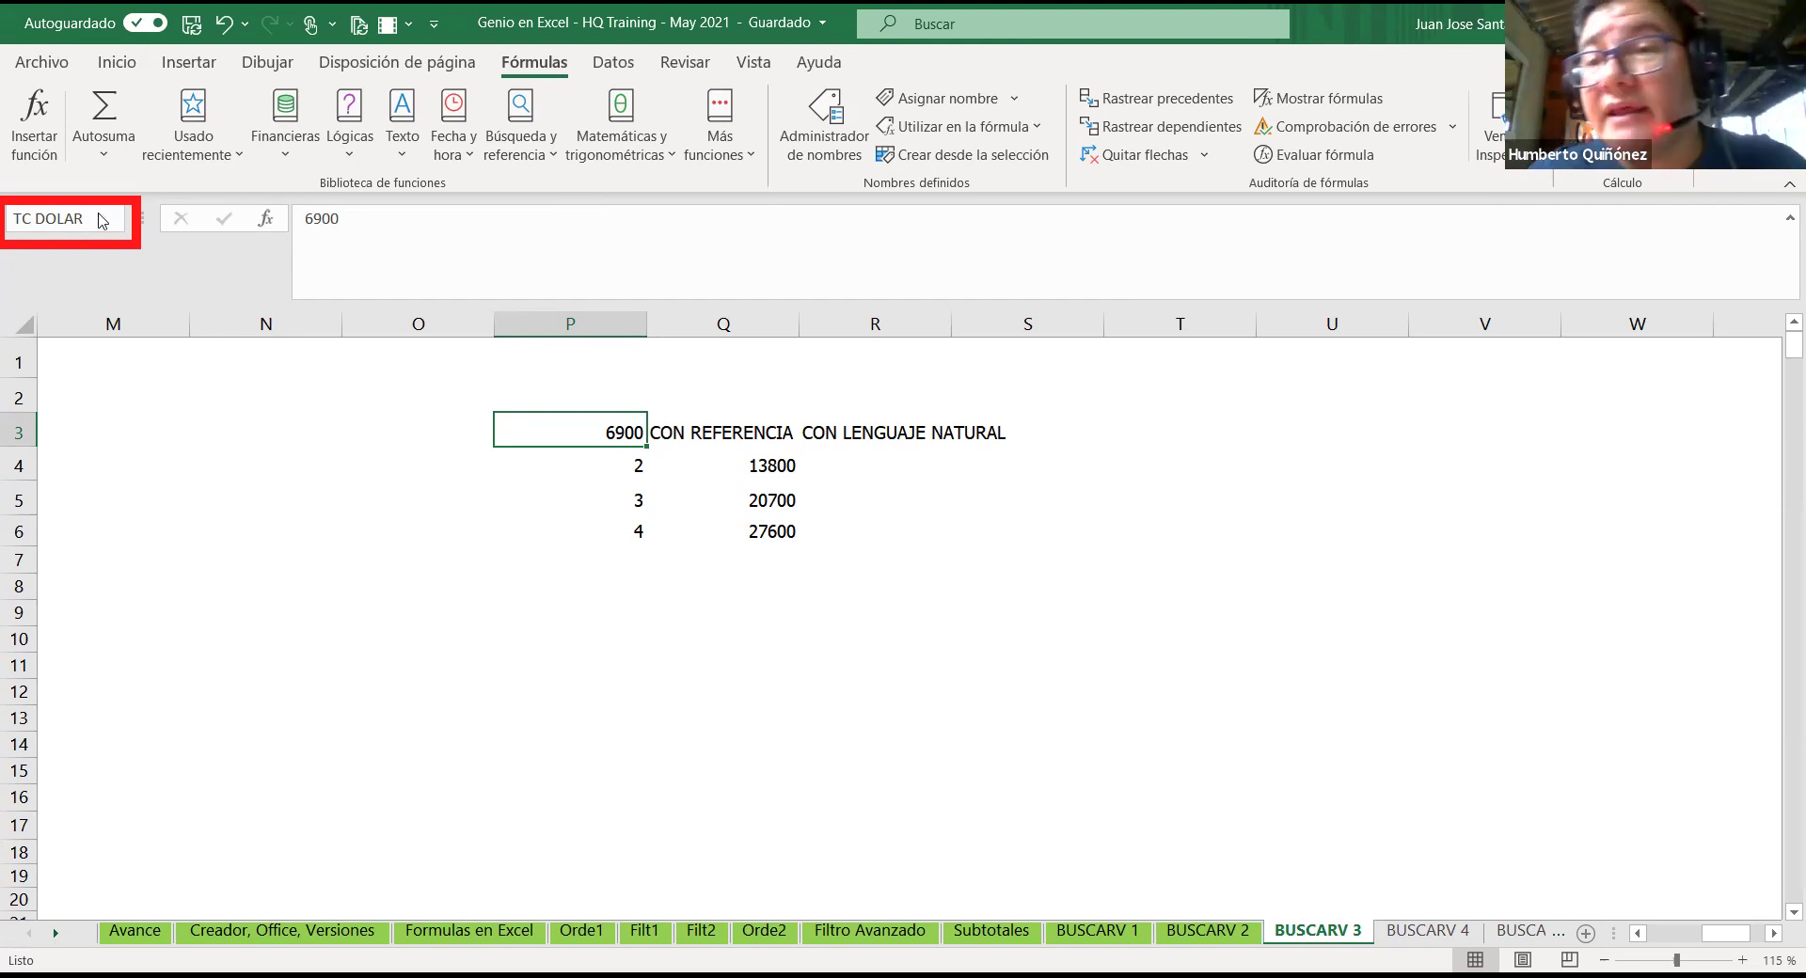
pyautogui.press('Return')
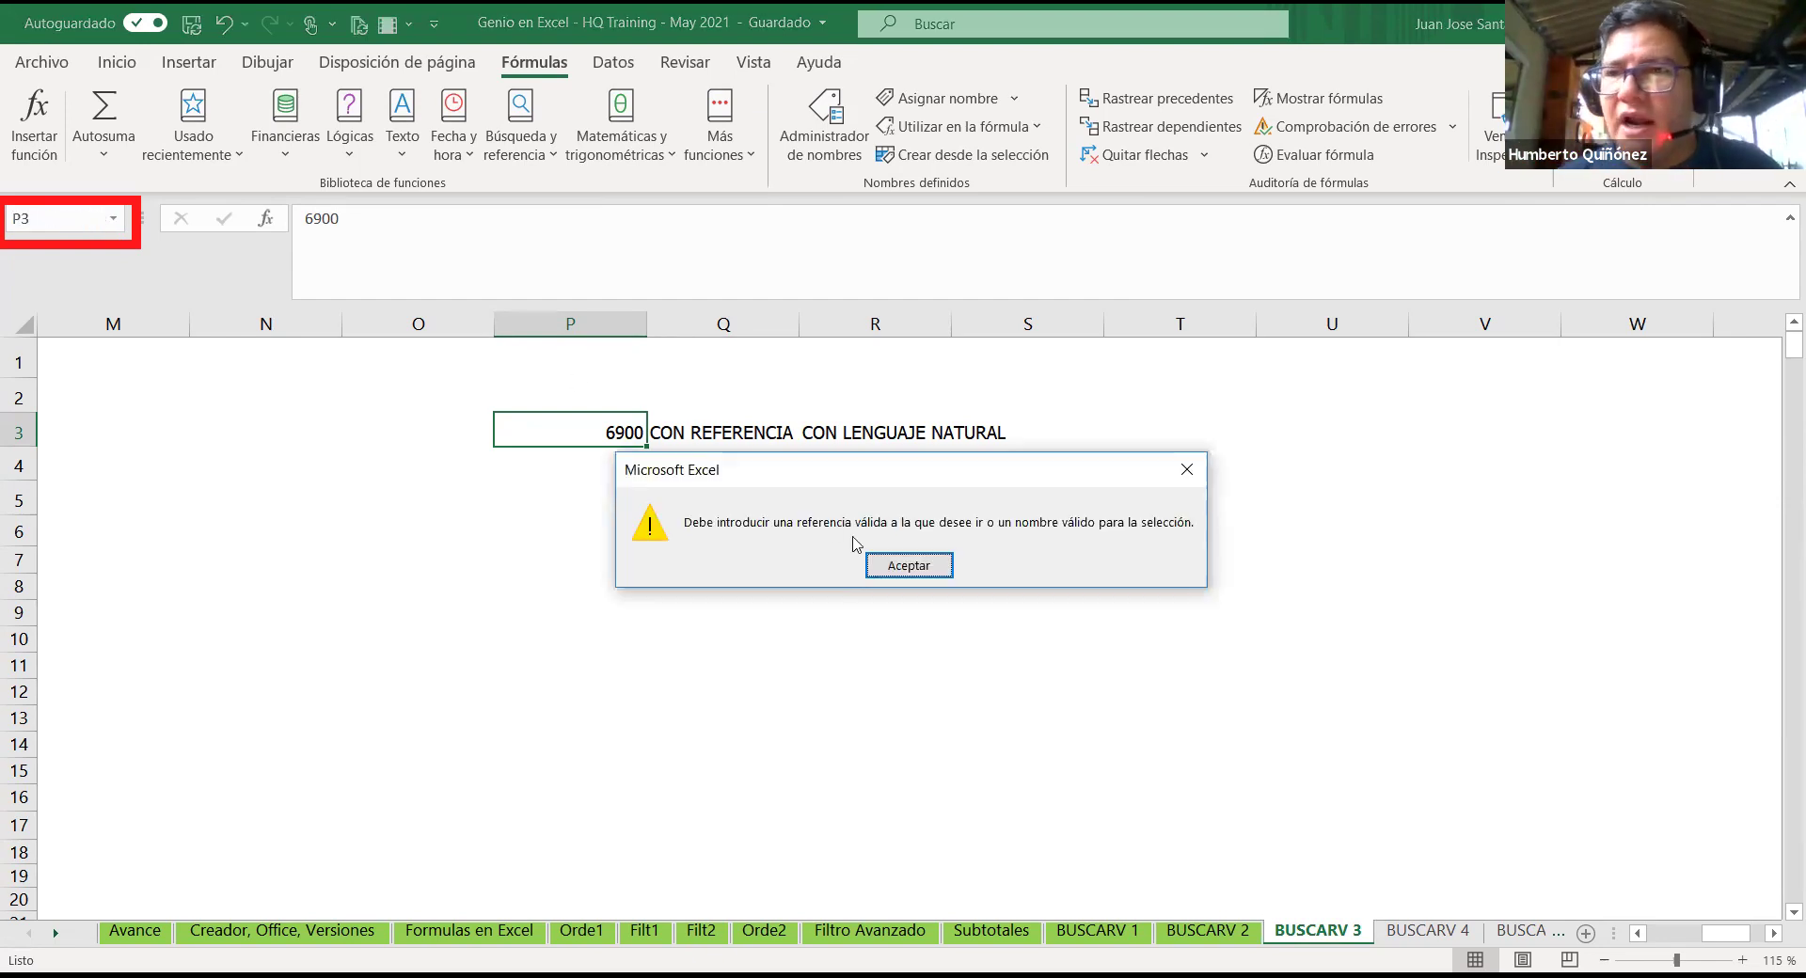
pyautogui.click(905, 566)
# Step: Name cell P3 'TC' through the Name Box and confirm the name sticks
pyautogui.click(32, 219)
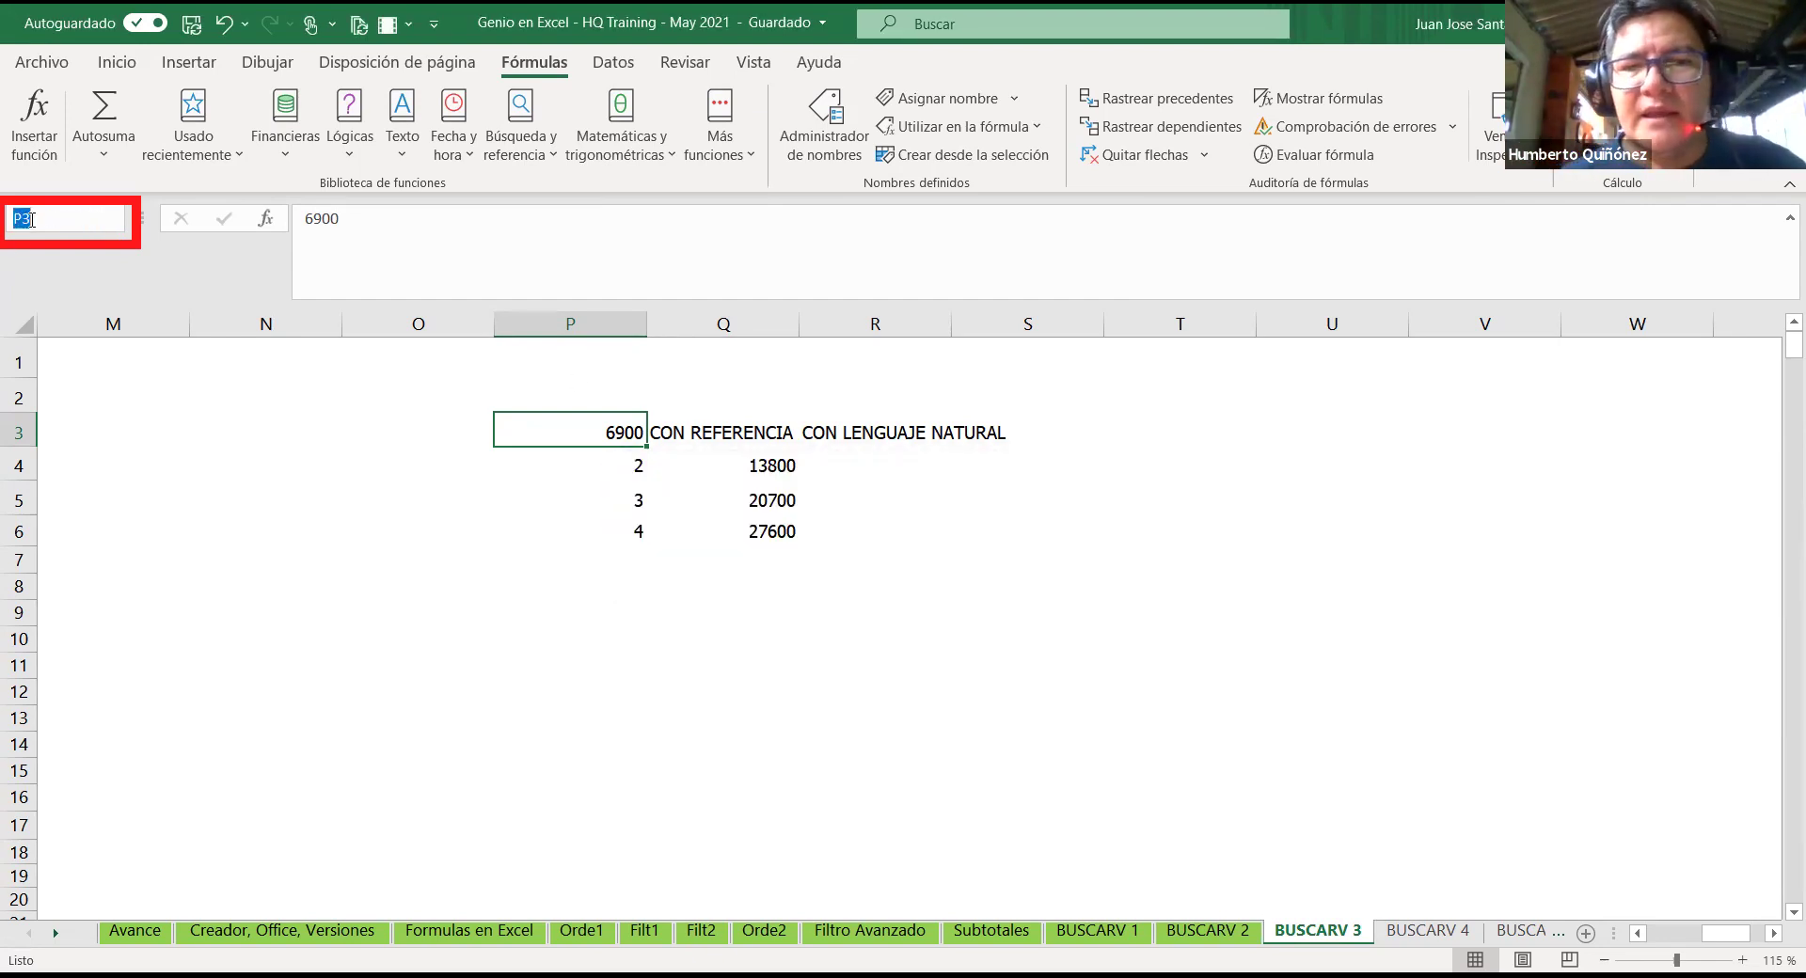
pyautogui.write('TC$')
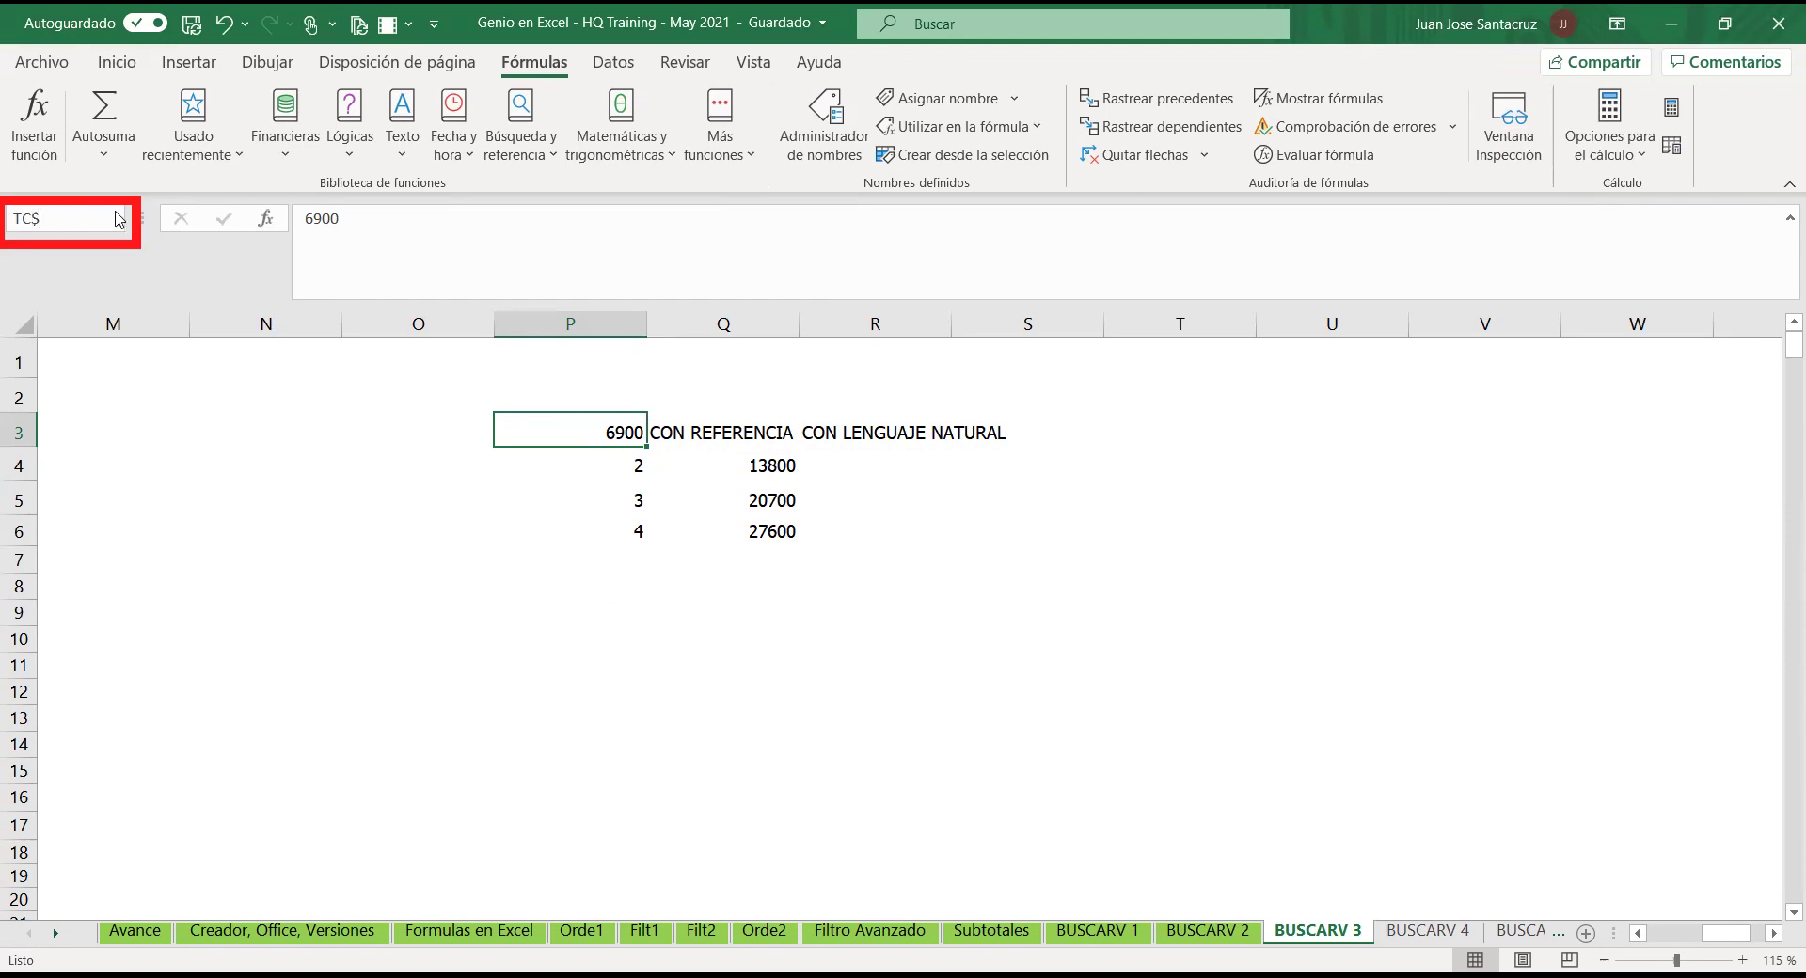
pyautogui.press('Return')
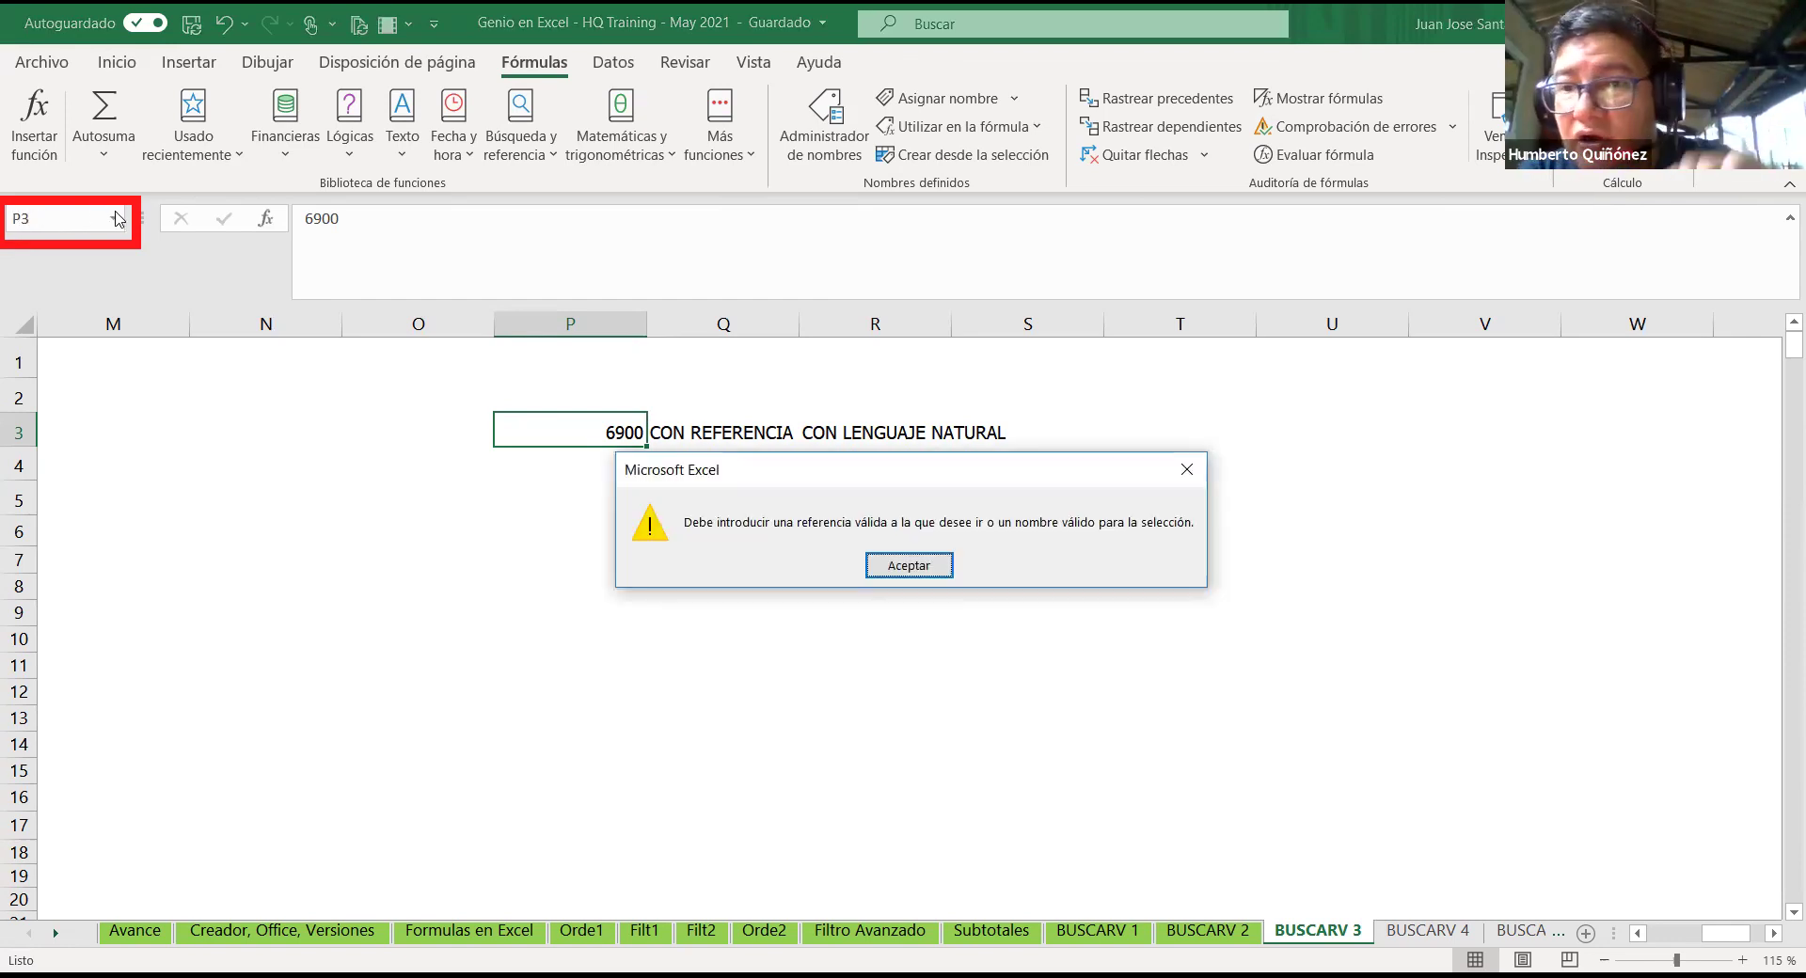
pyautogui.press('Return')
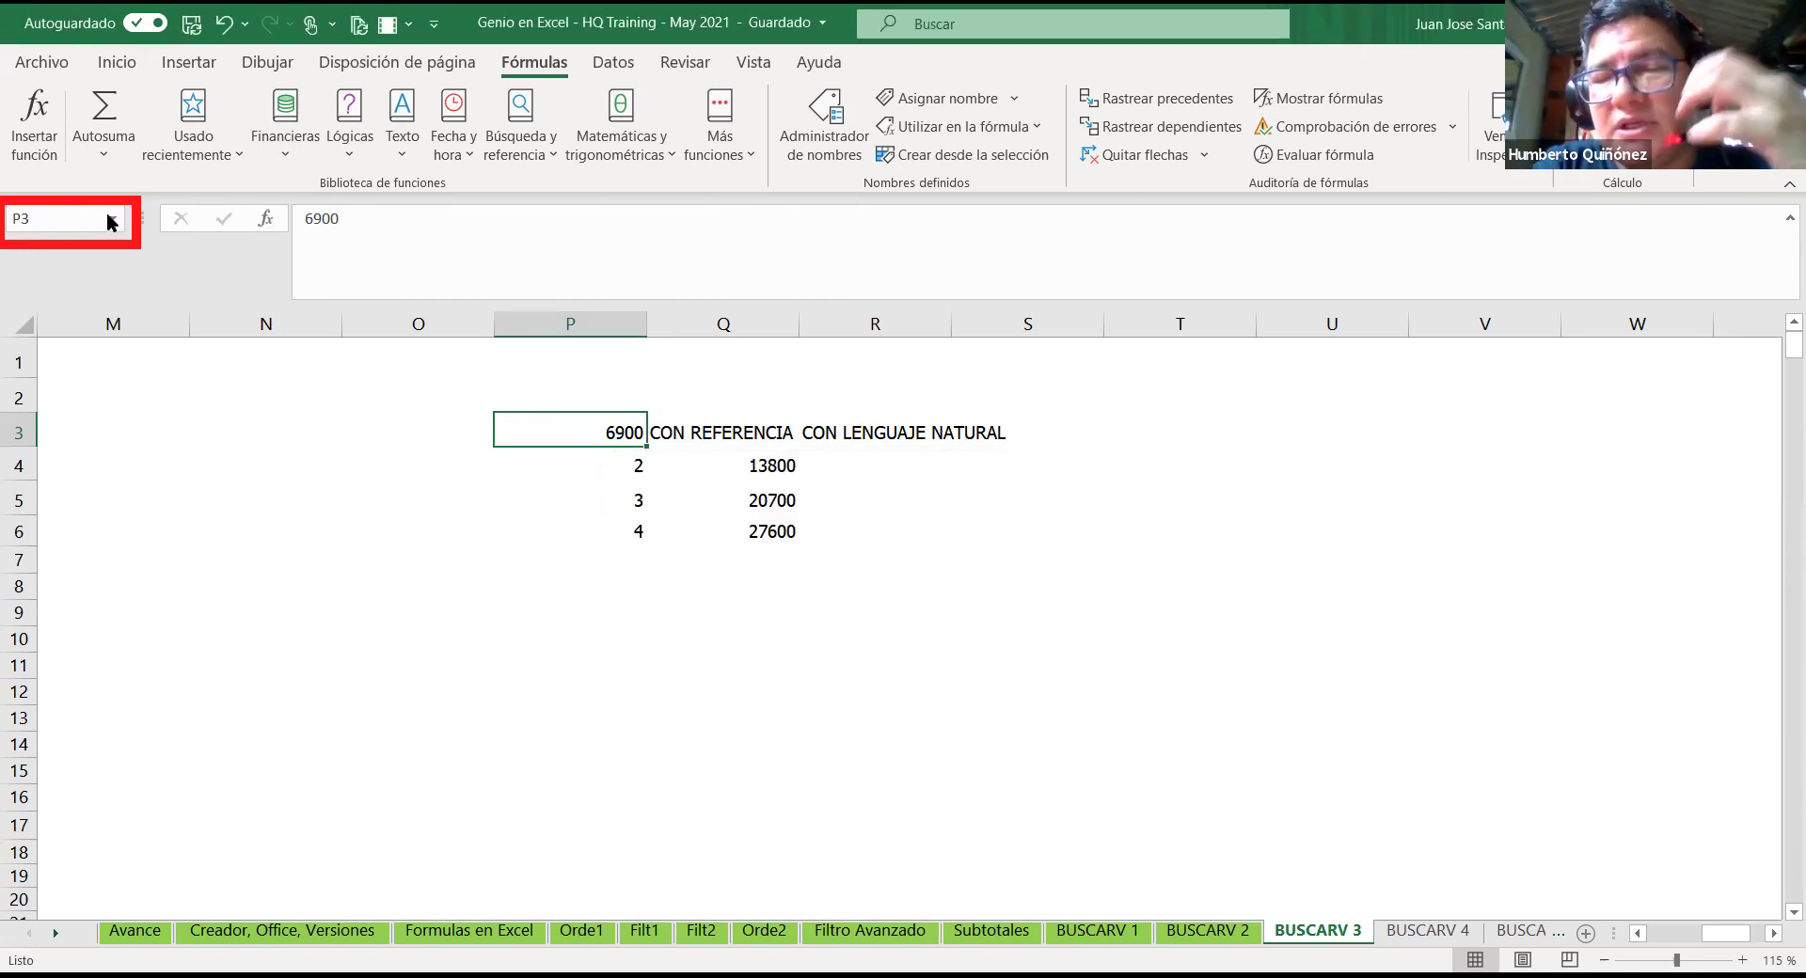
pyautogui.click(70, 225)
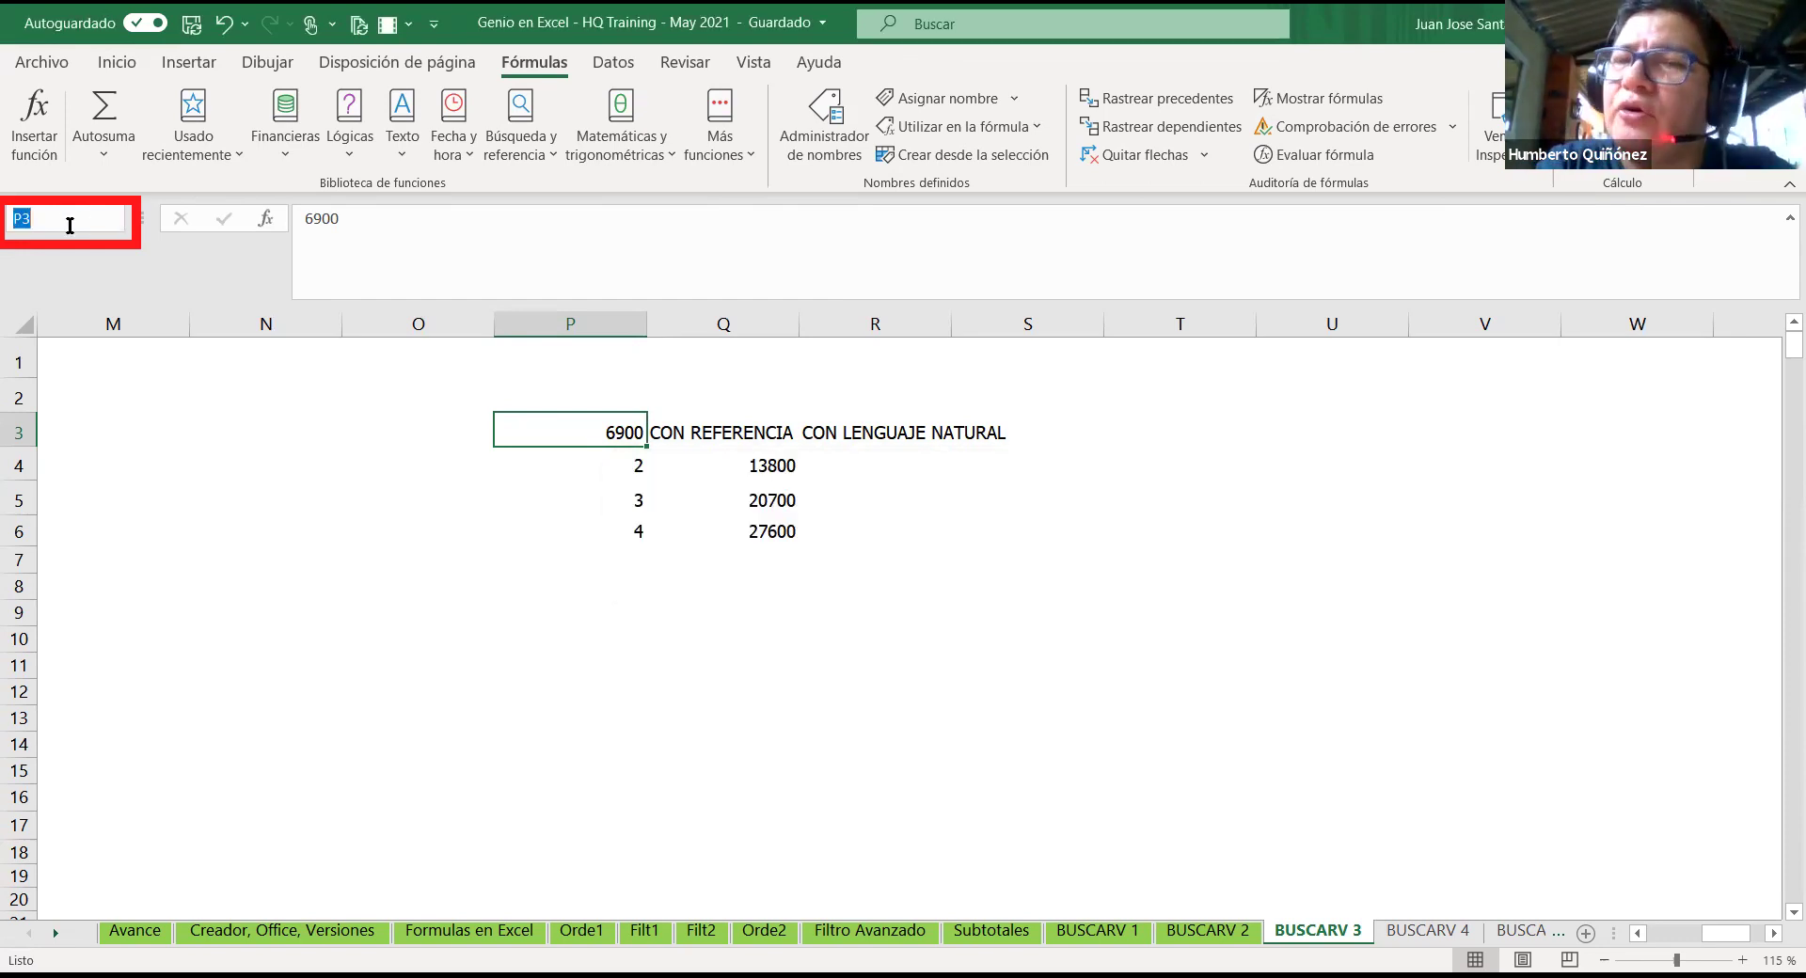
pyautogui.write('TC')
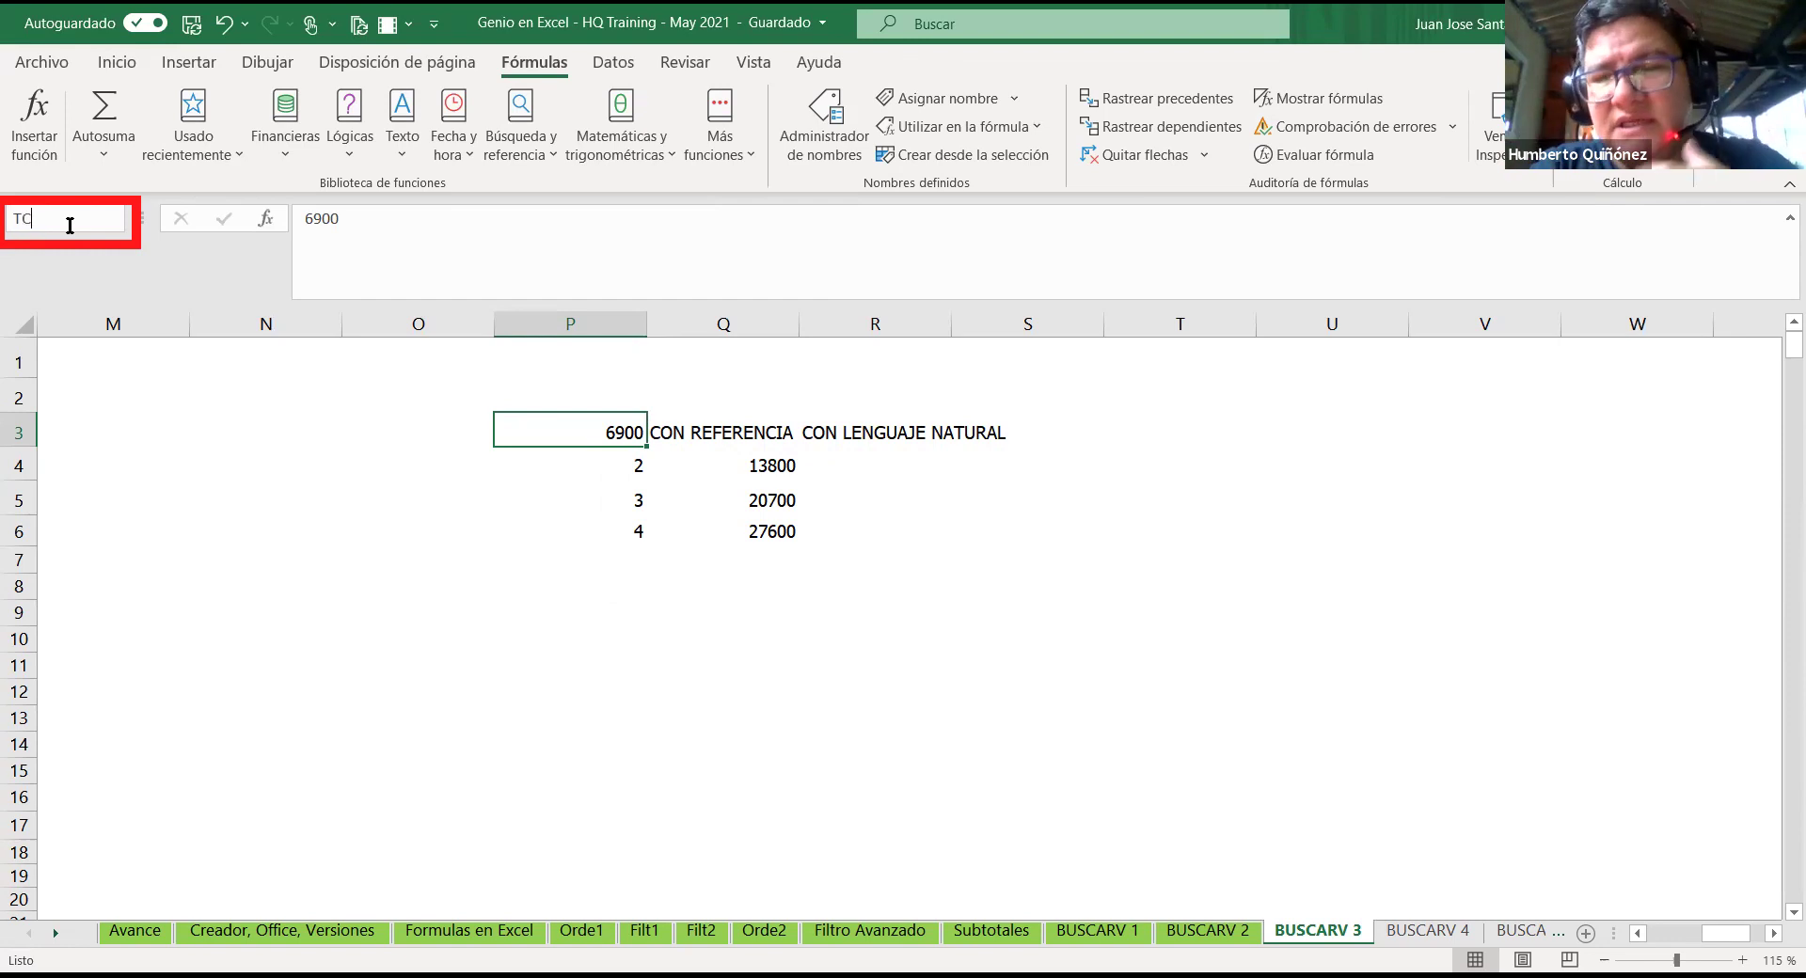
pyautogui.press('Return')
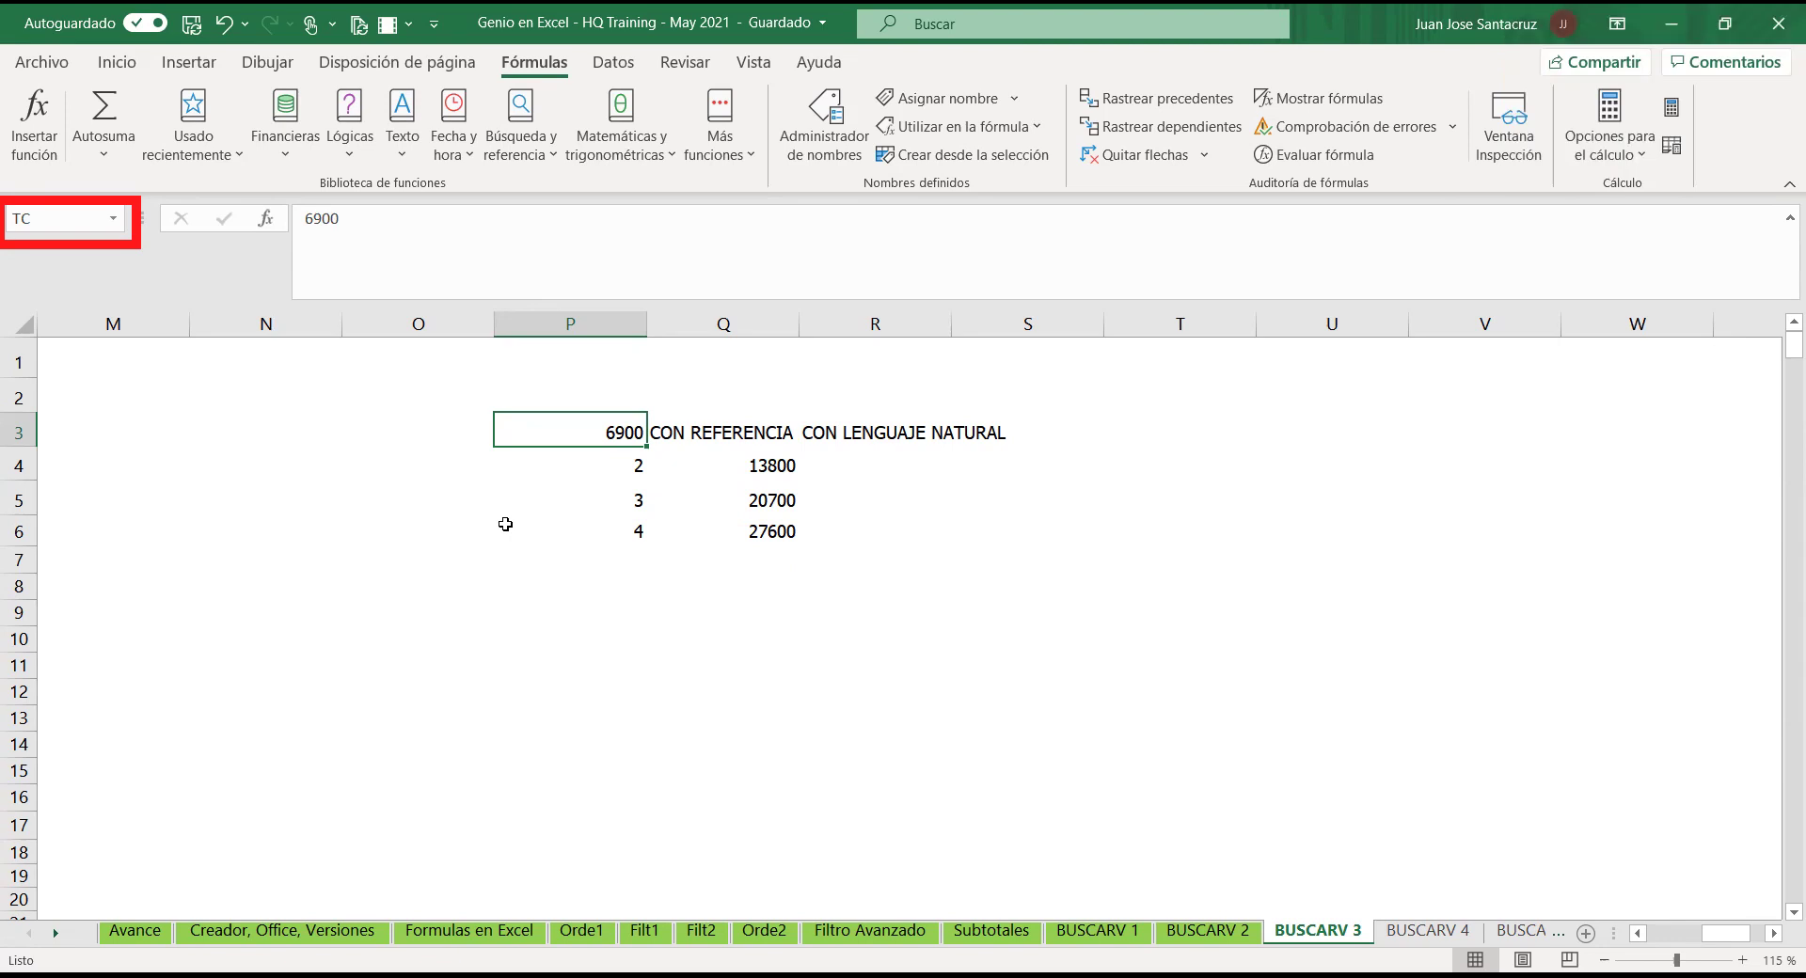
pyautogui.press('Down')
pyautogui.press('Up')
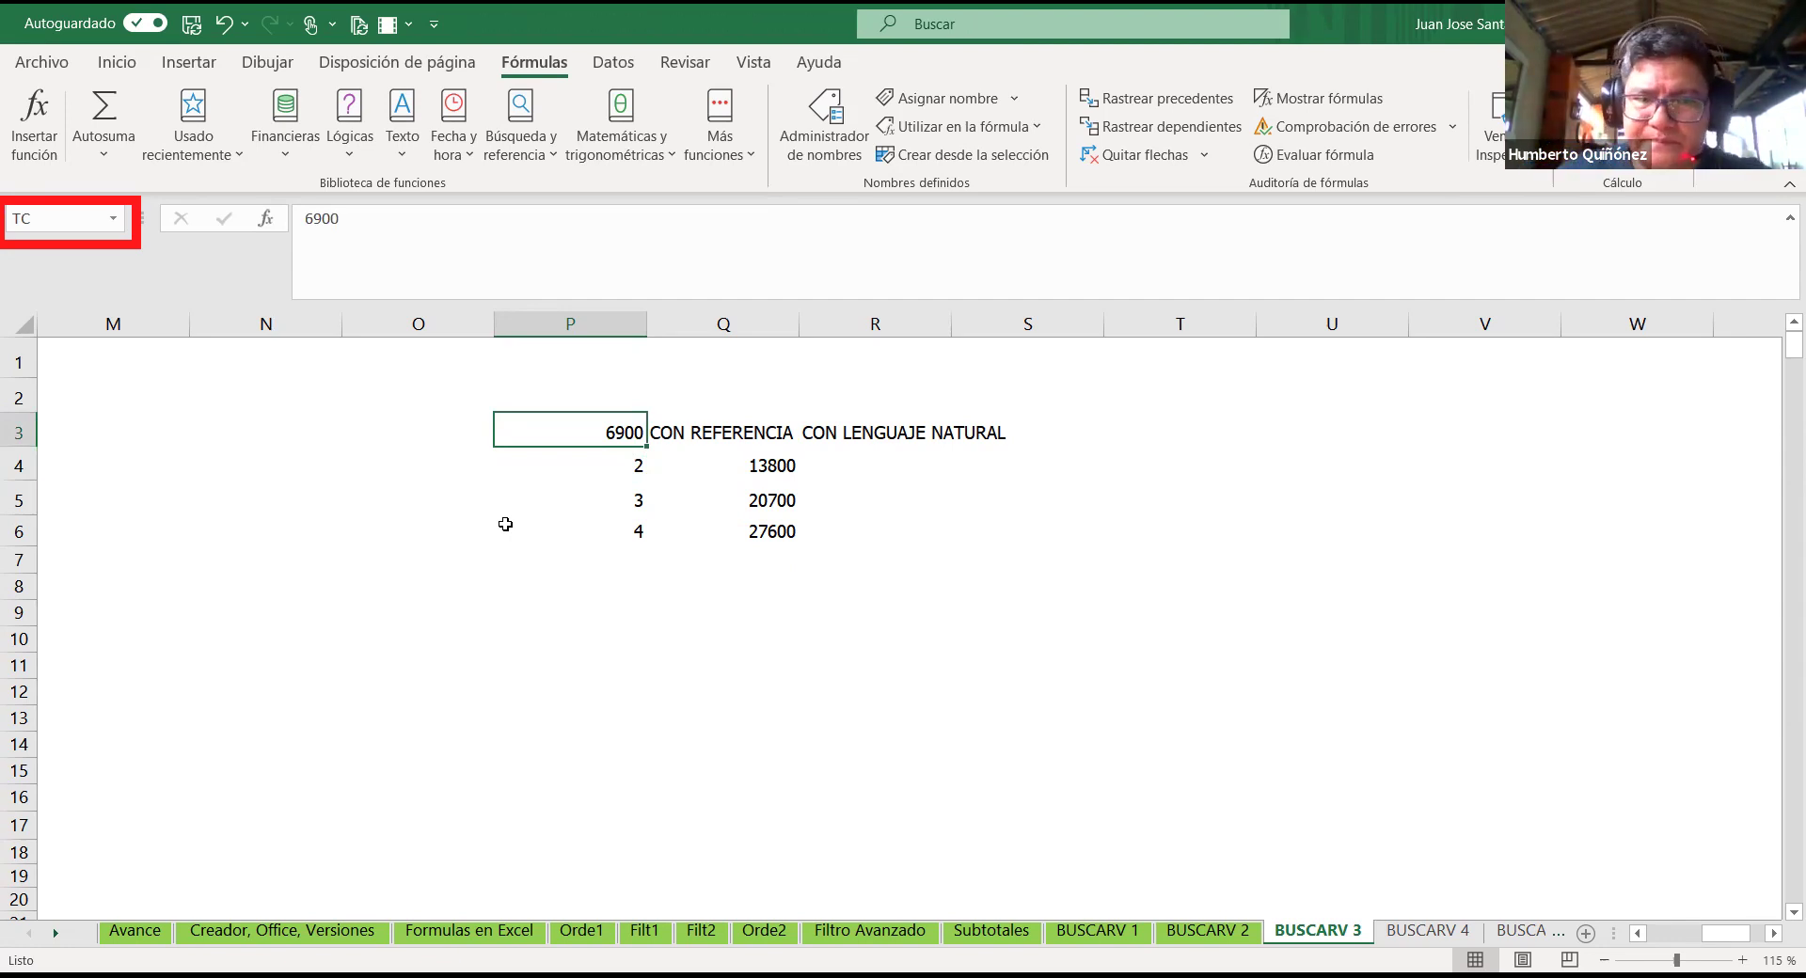
pyautogui.press('Right')
pyautogui.press('Right')
pyautogui.press('Right')
pyautogui.press('Right')
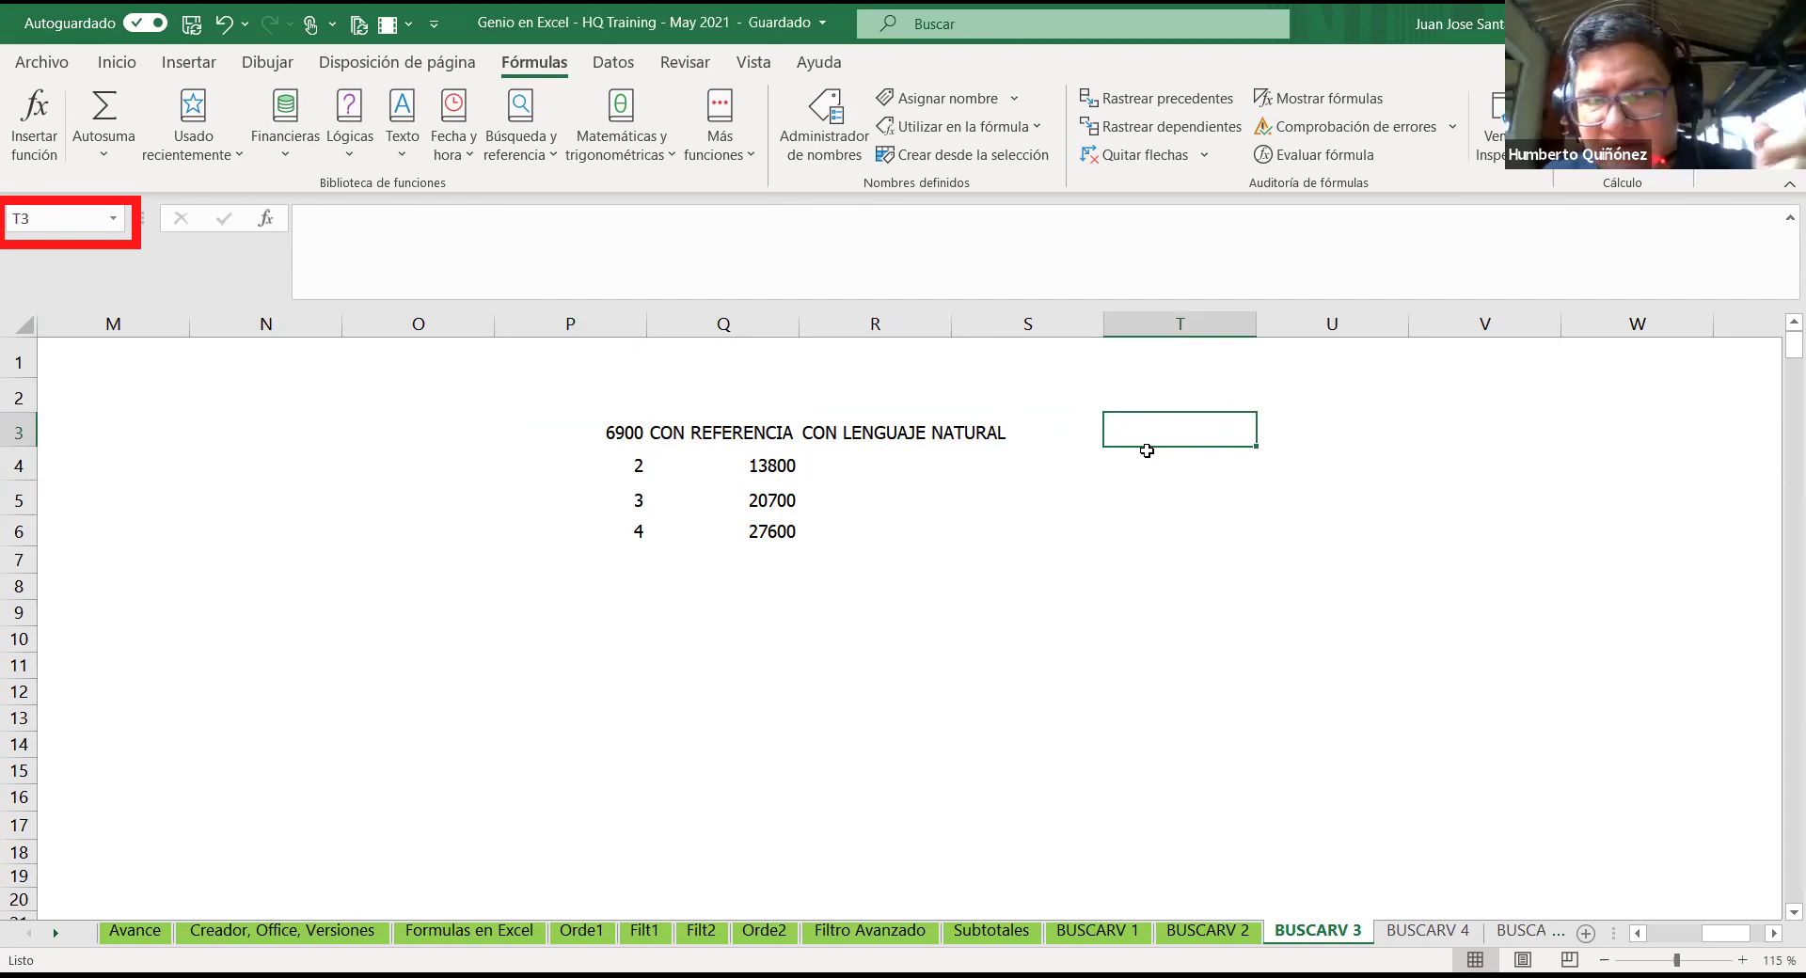
pyautogui.click(113, 220)
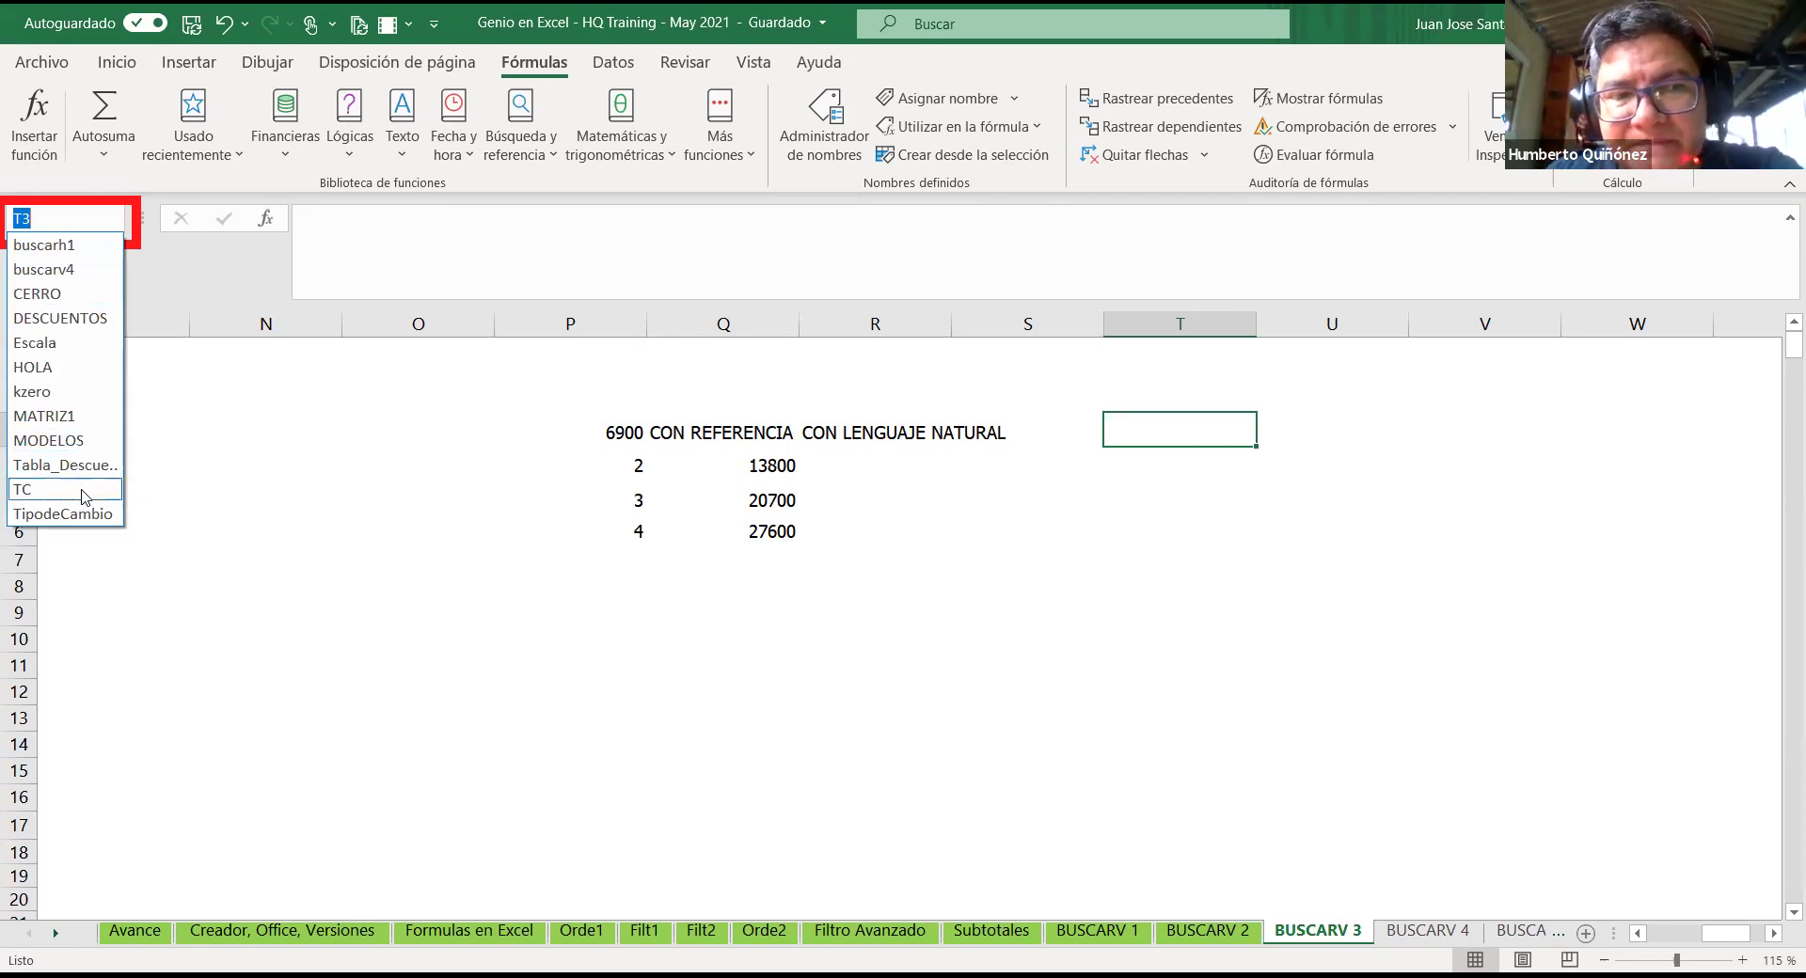
pyautogui.click(81, 490)
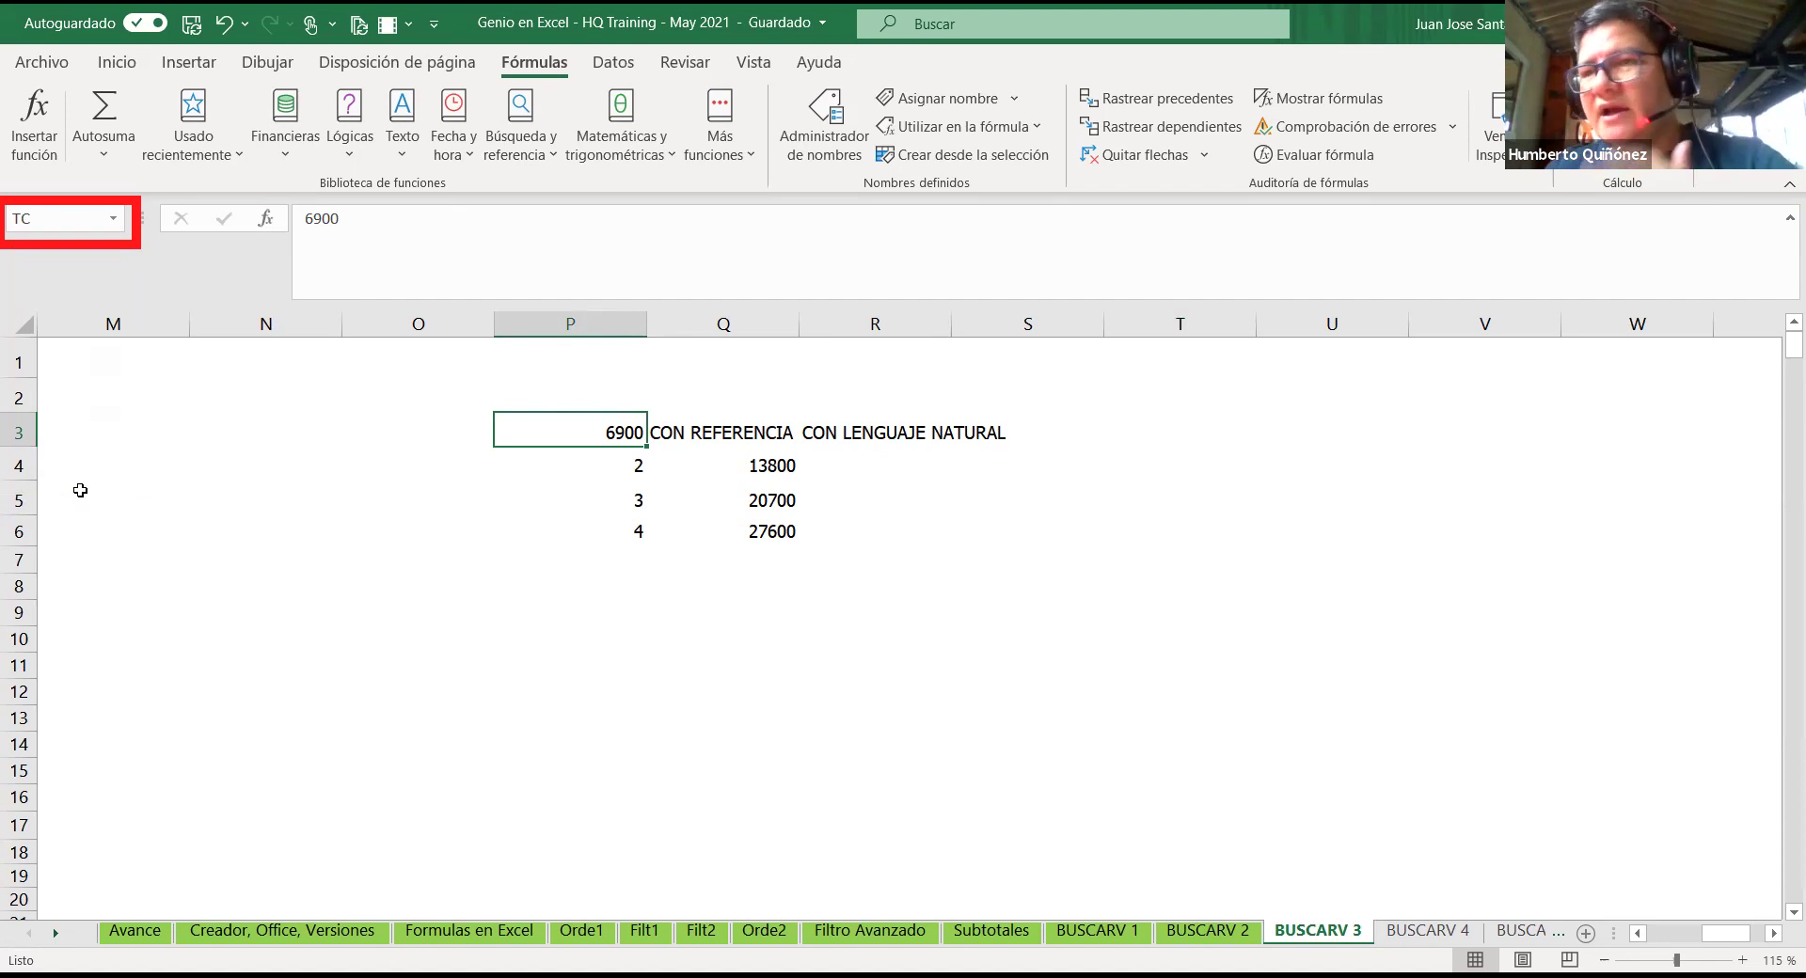
pyautogui.click(934, 614)
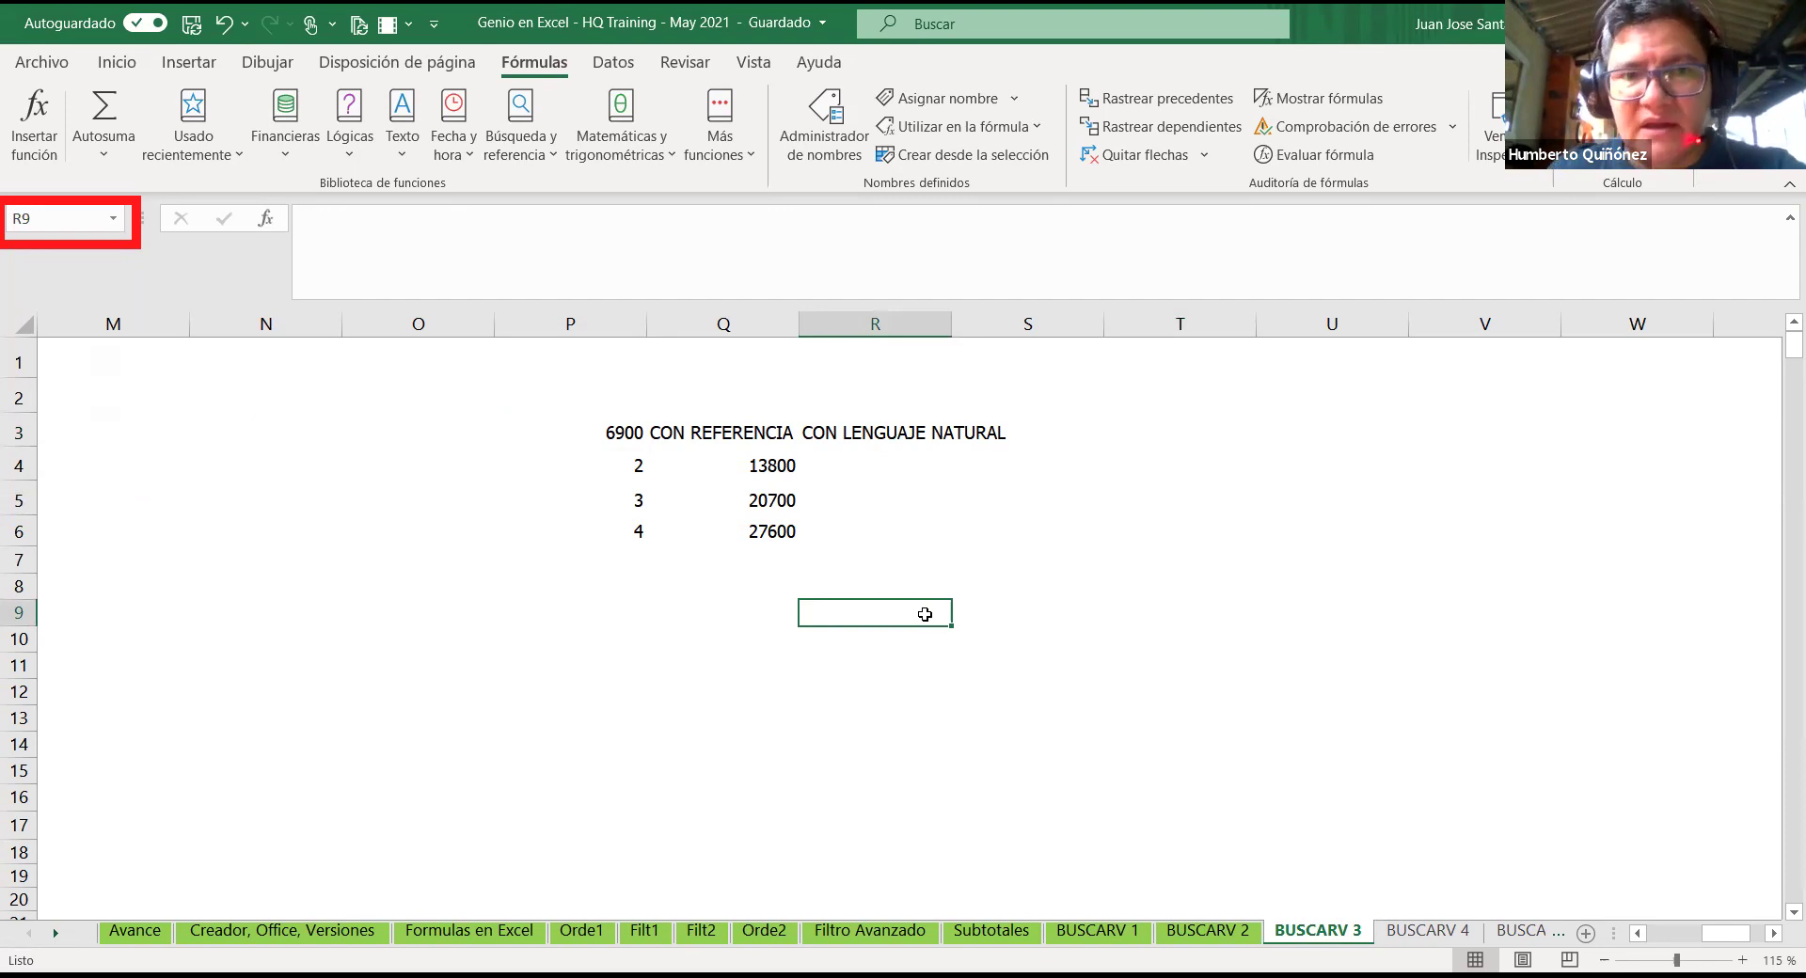
pyautogui.click(629, 433)
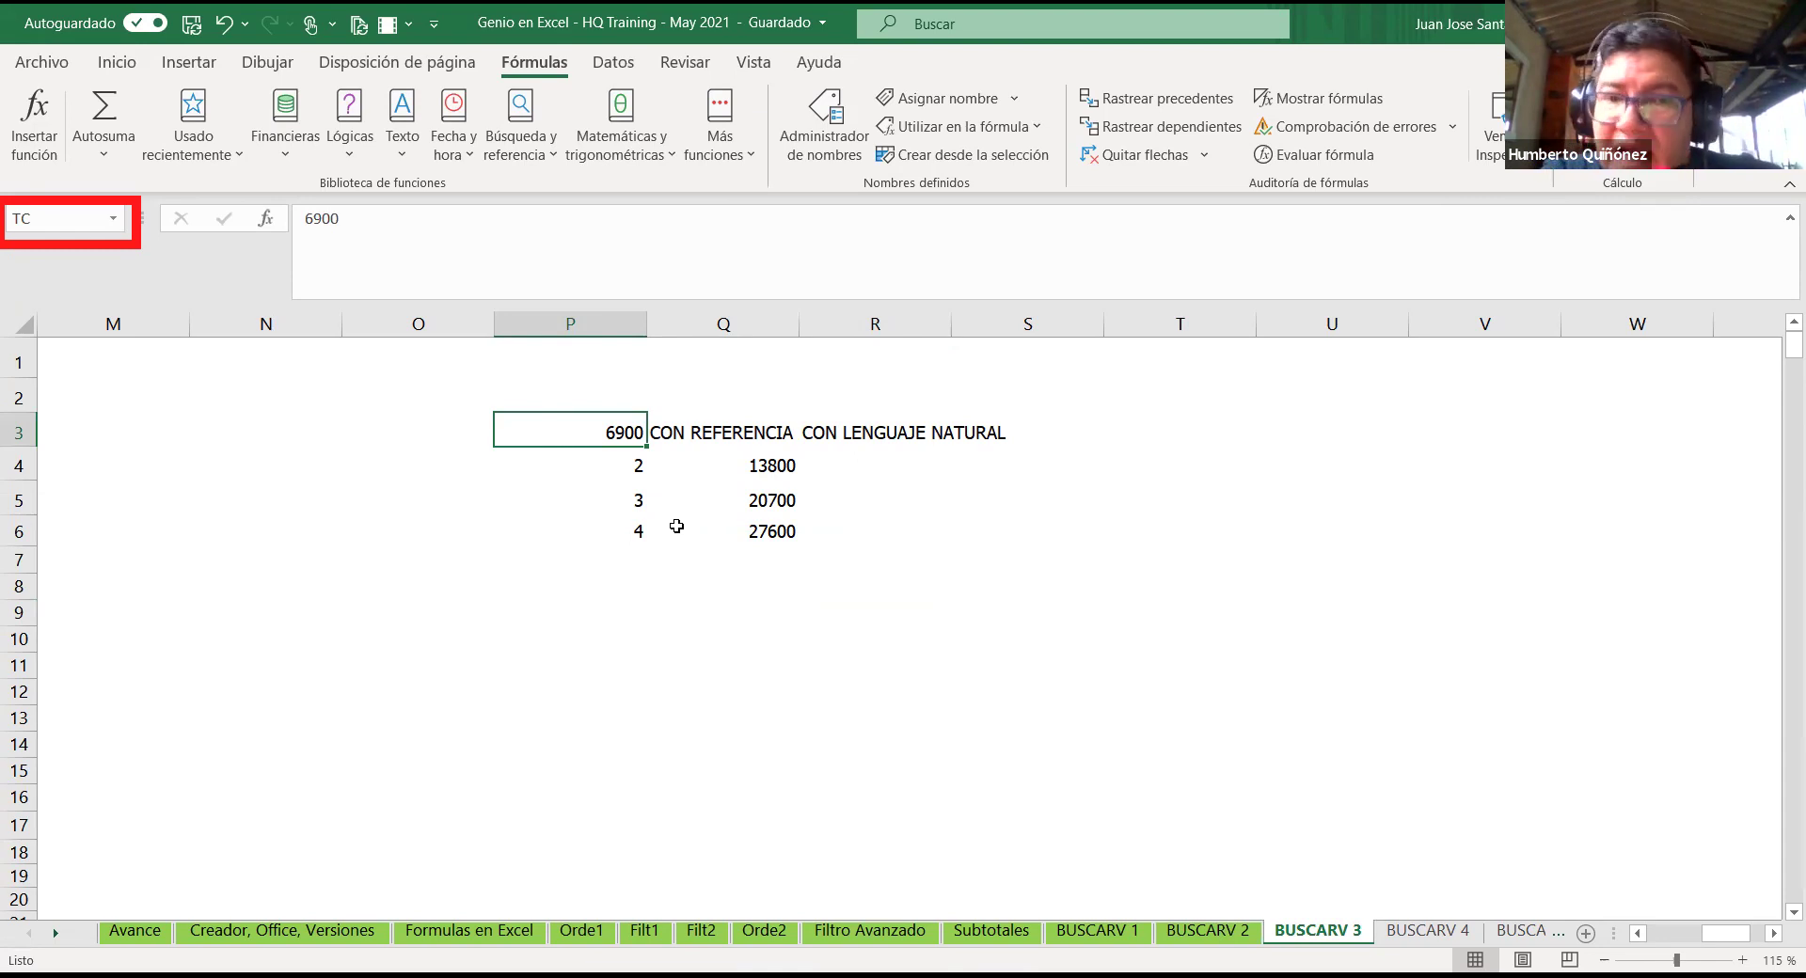
# Step: Enter =+P4*TC in R4 using the named cell, giving 13800
pyautogui.click(861, 471)
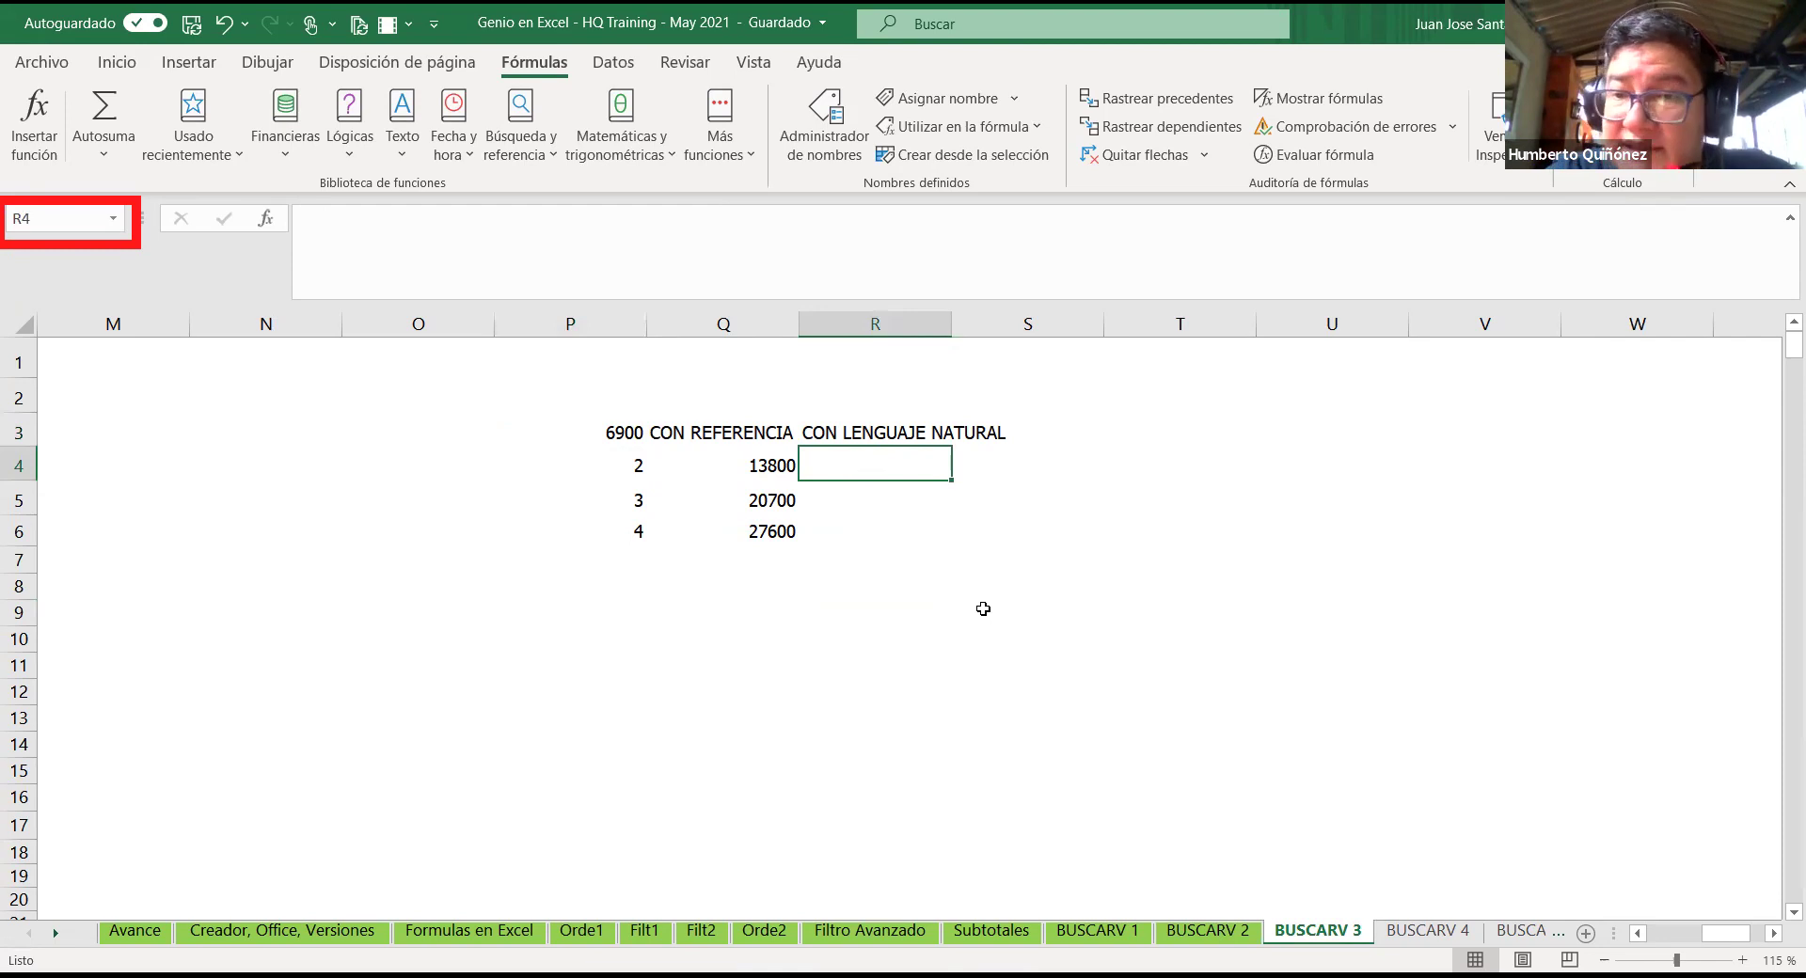
pyautogui.write('+')
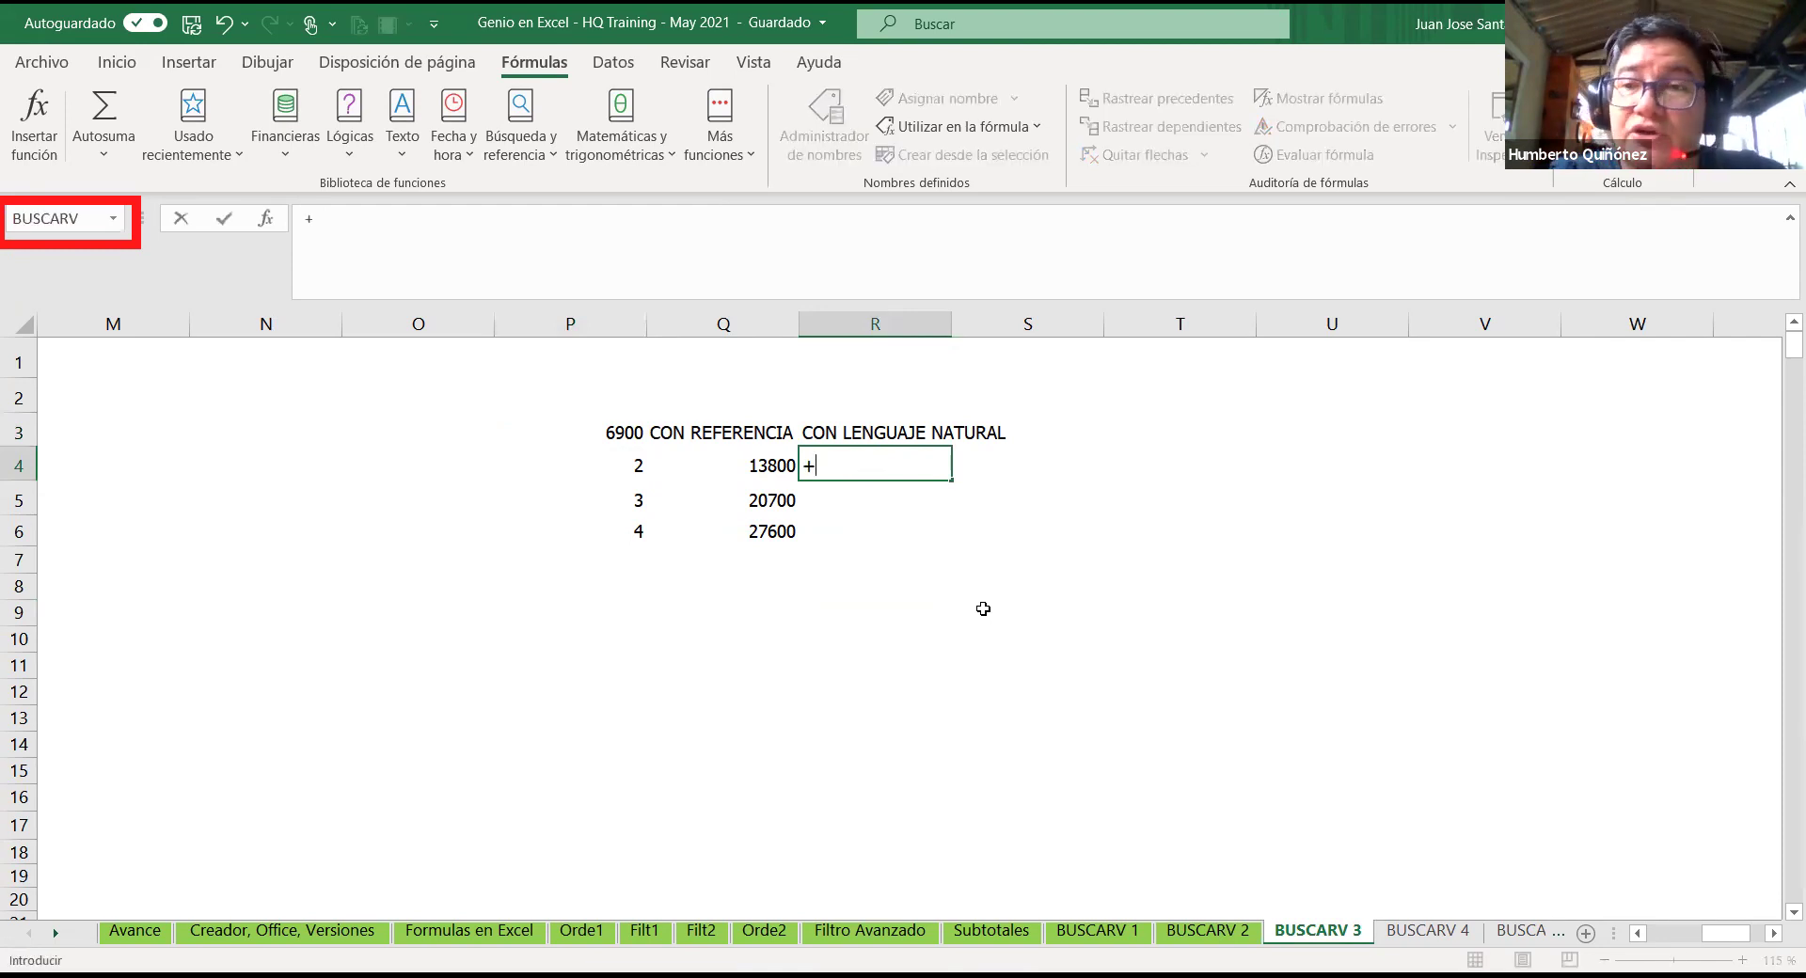
pyautogui.click(639, 463)
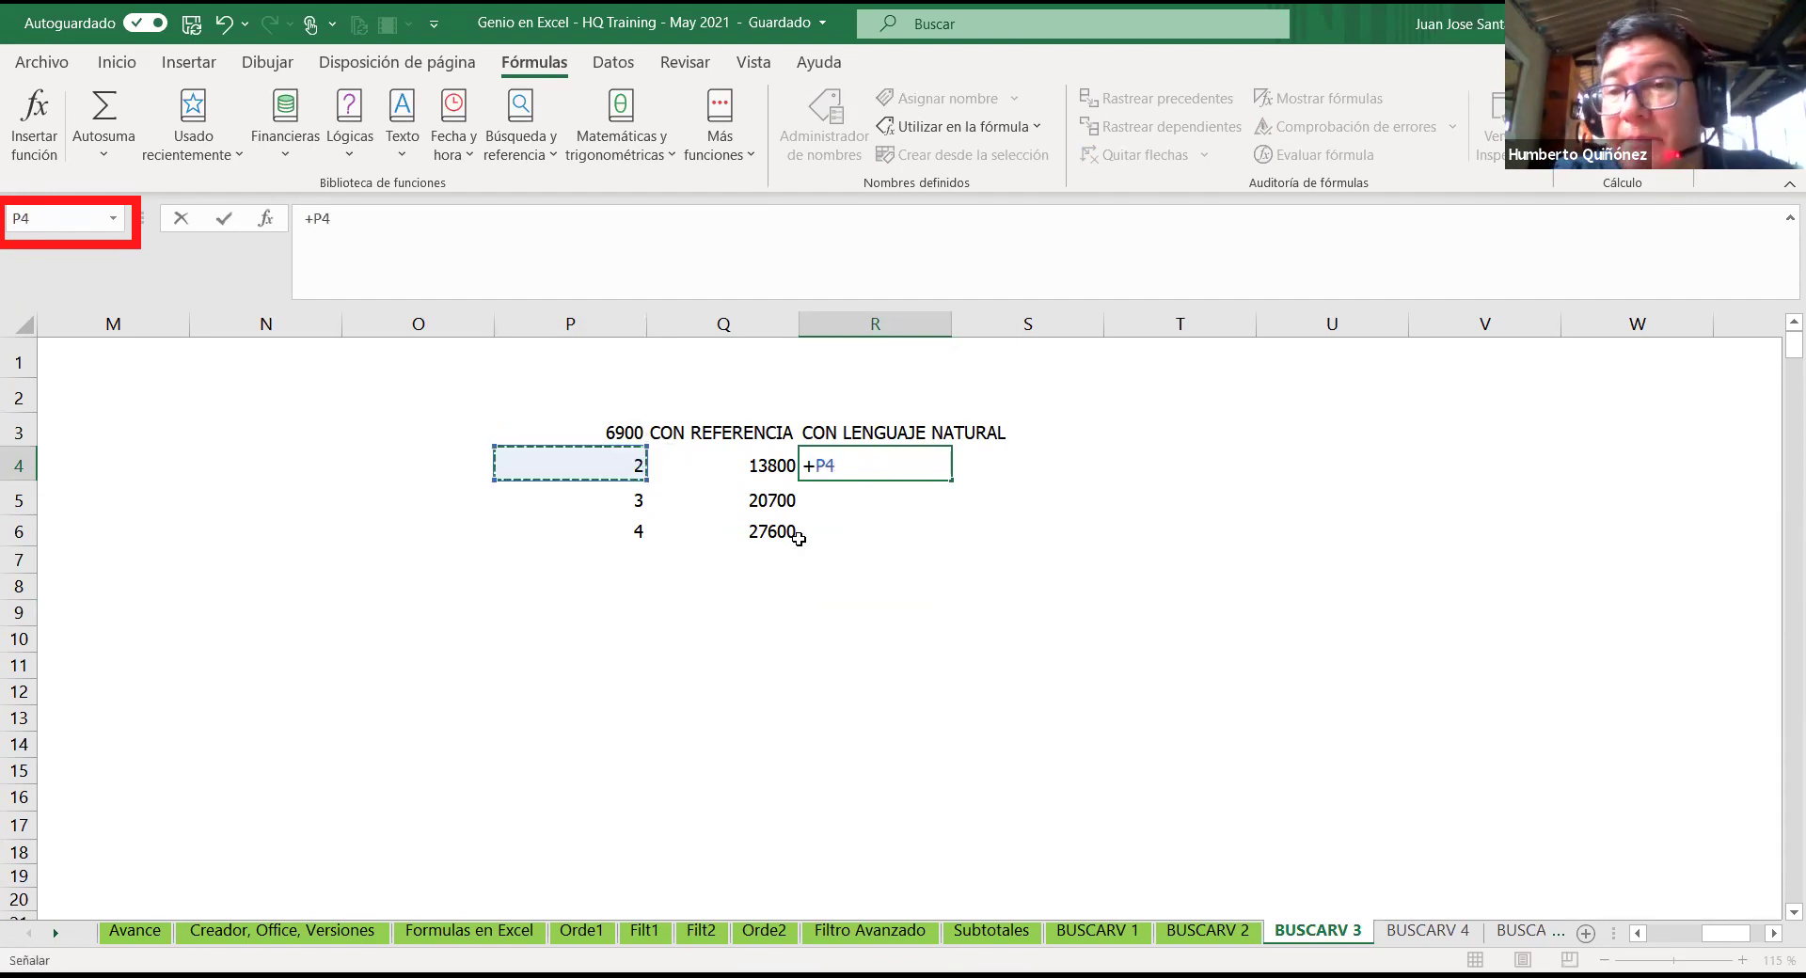
pyautogui.write('*')
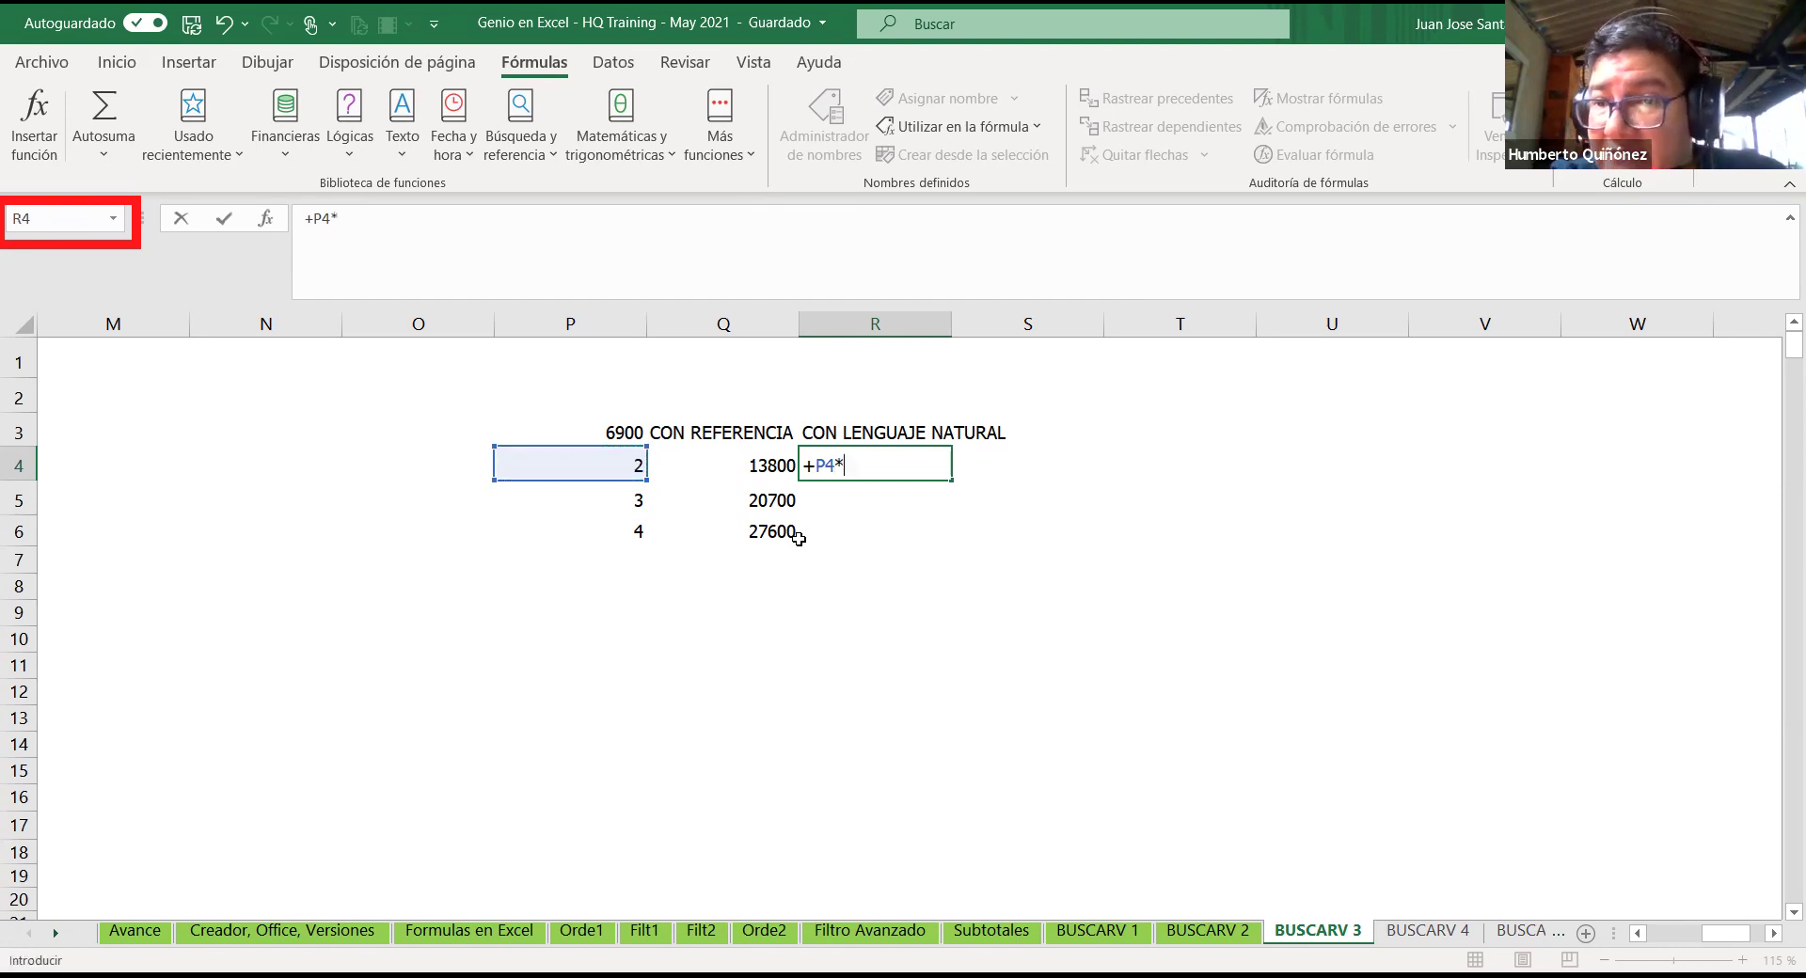
pyautogui.click(620, 434)
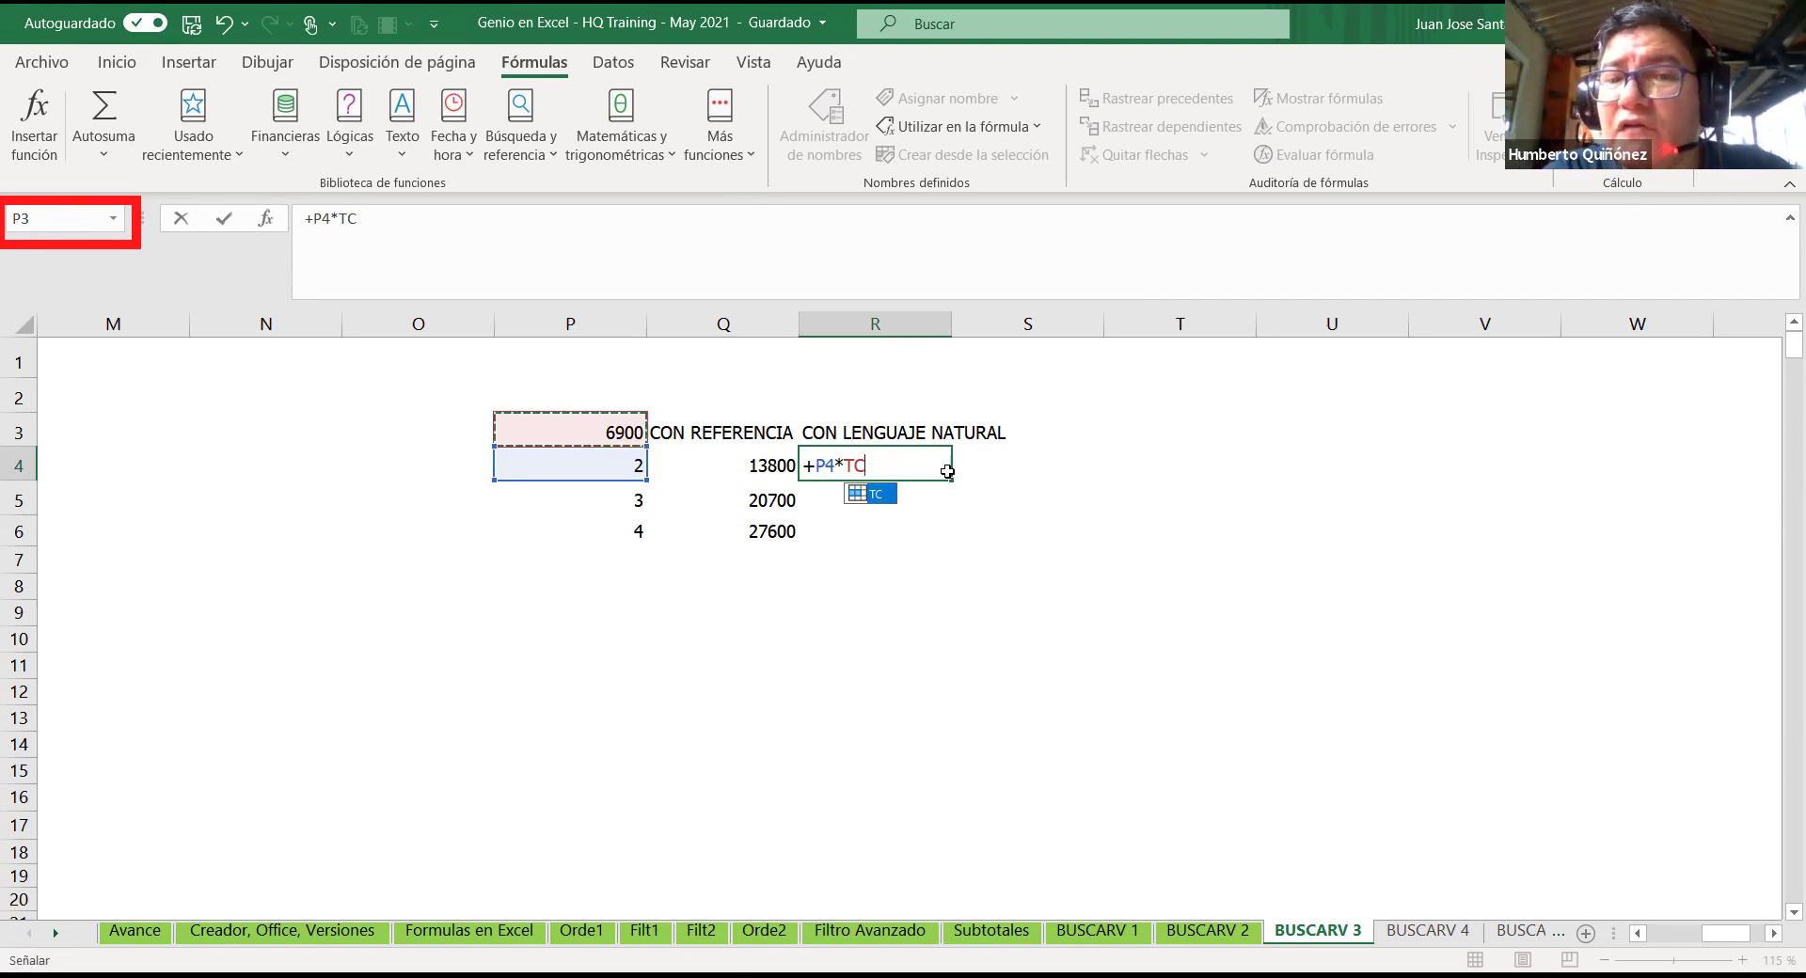
pyautogui.press('Return')
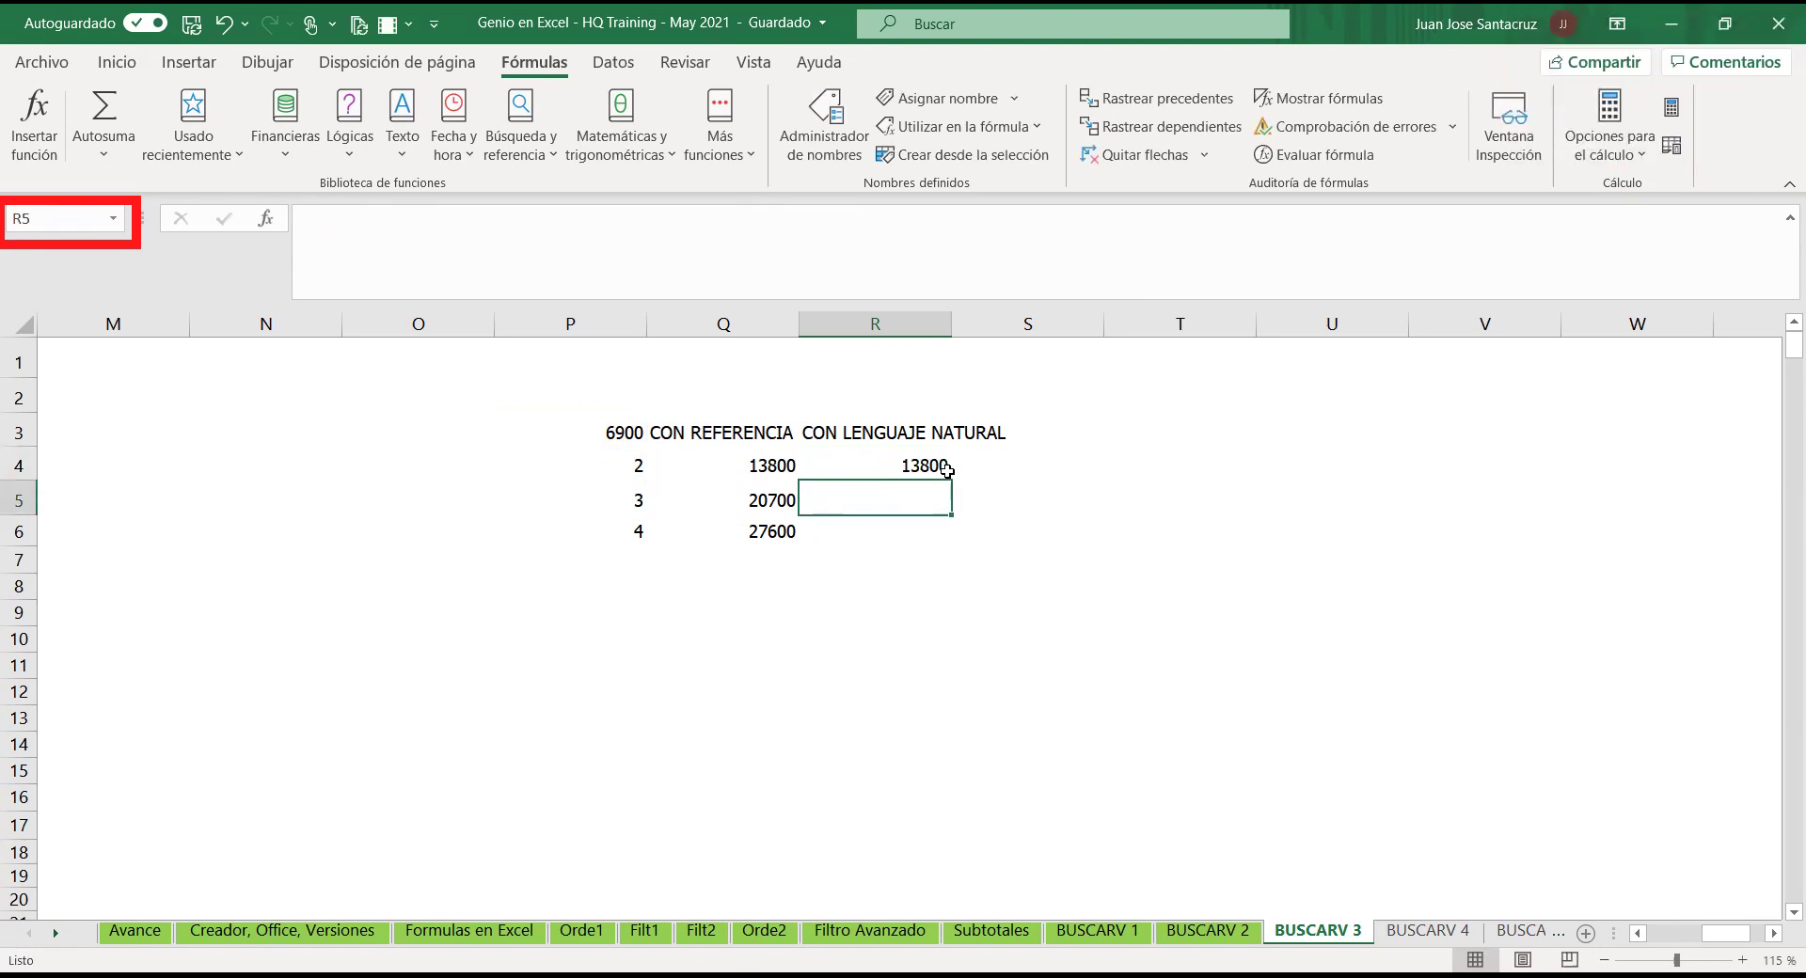
pyautogui.click(947, 469)
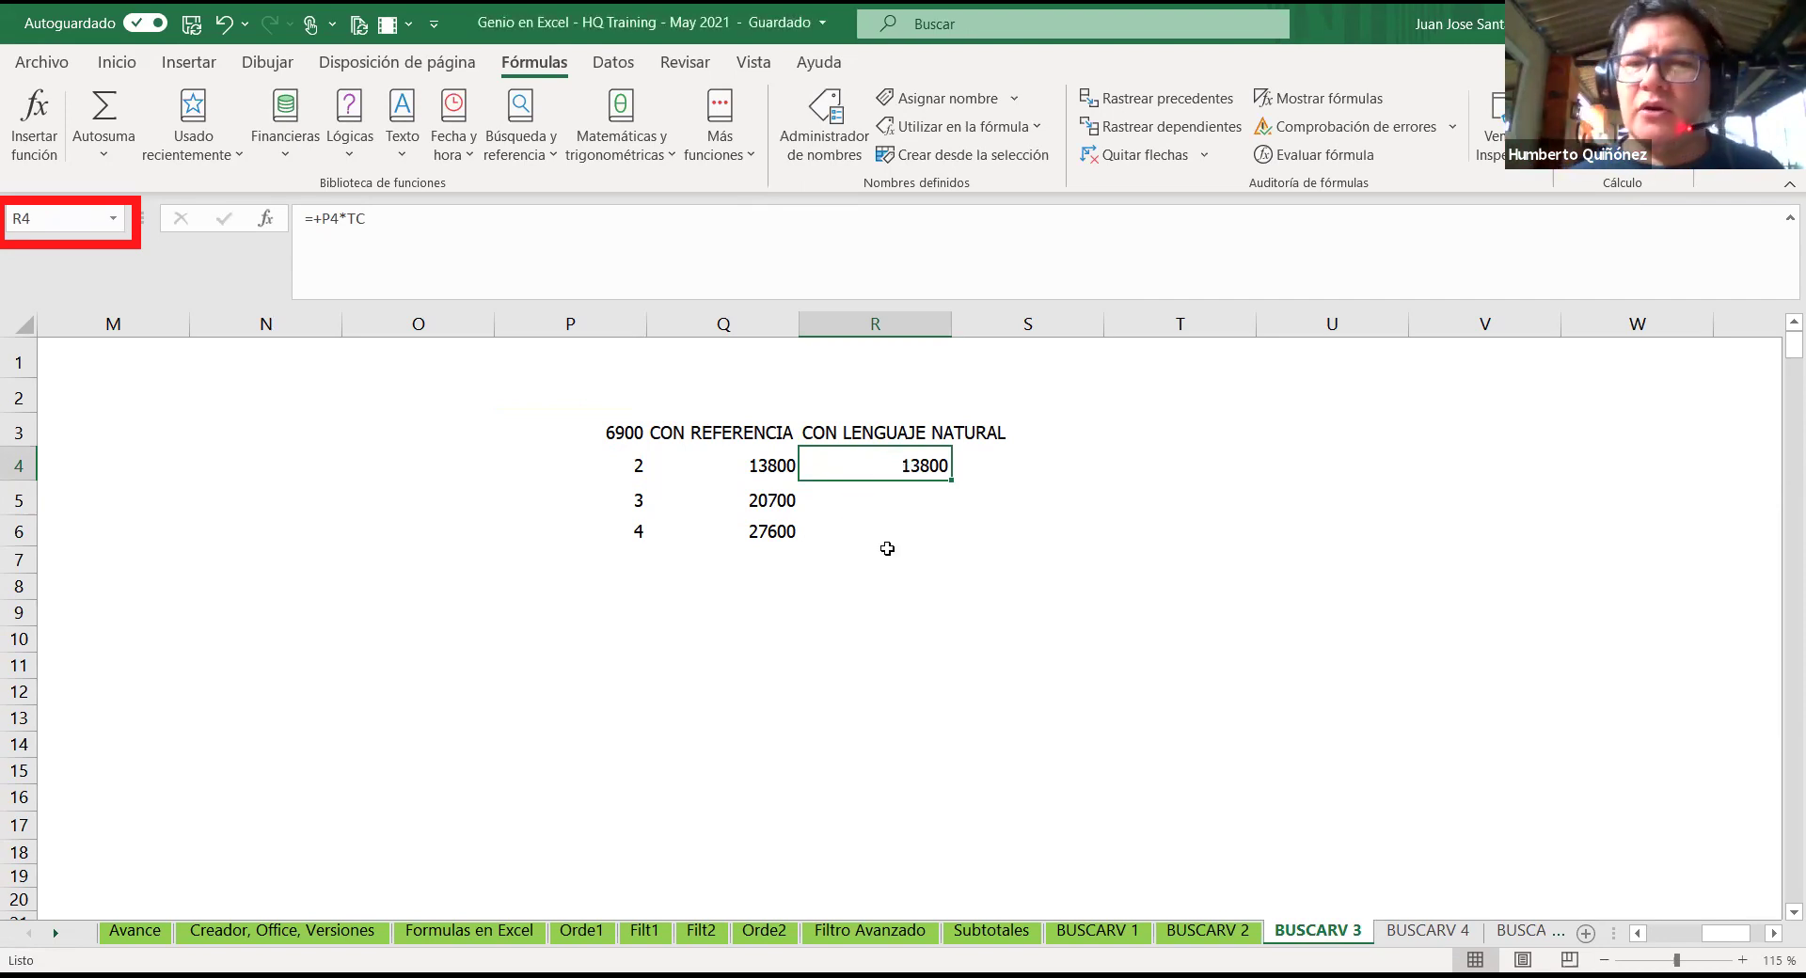
pyautogui.click(454, 278)
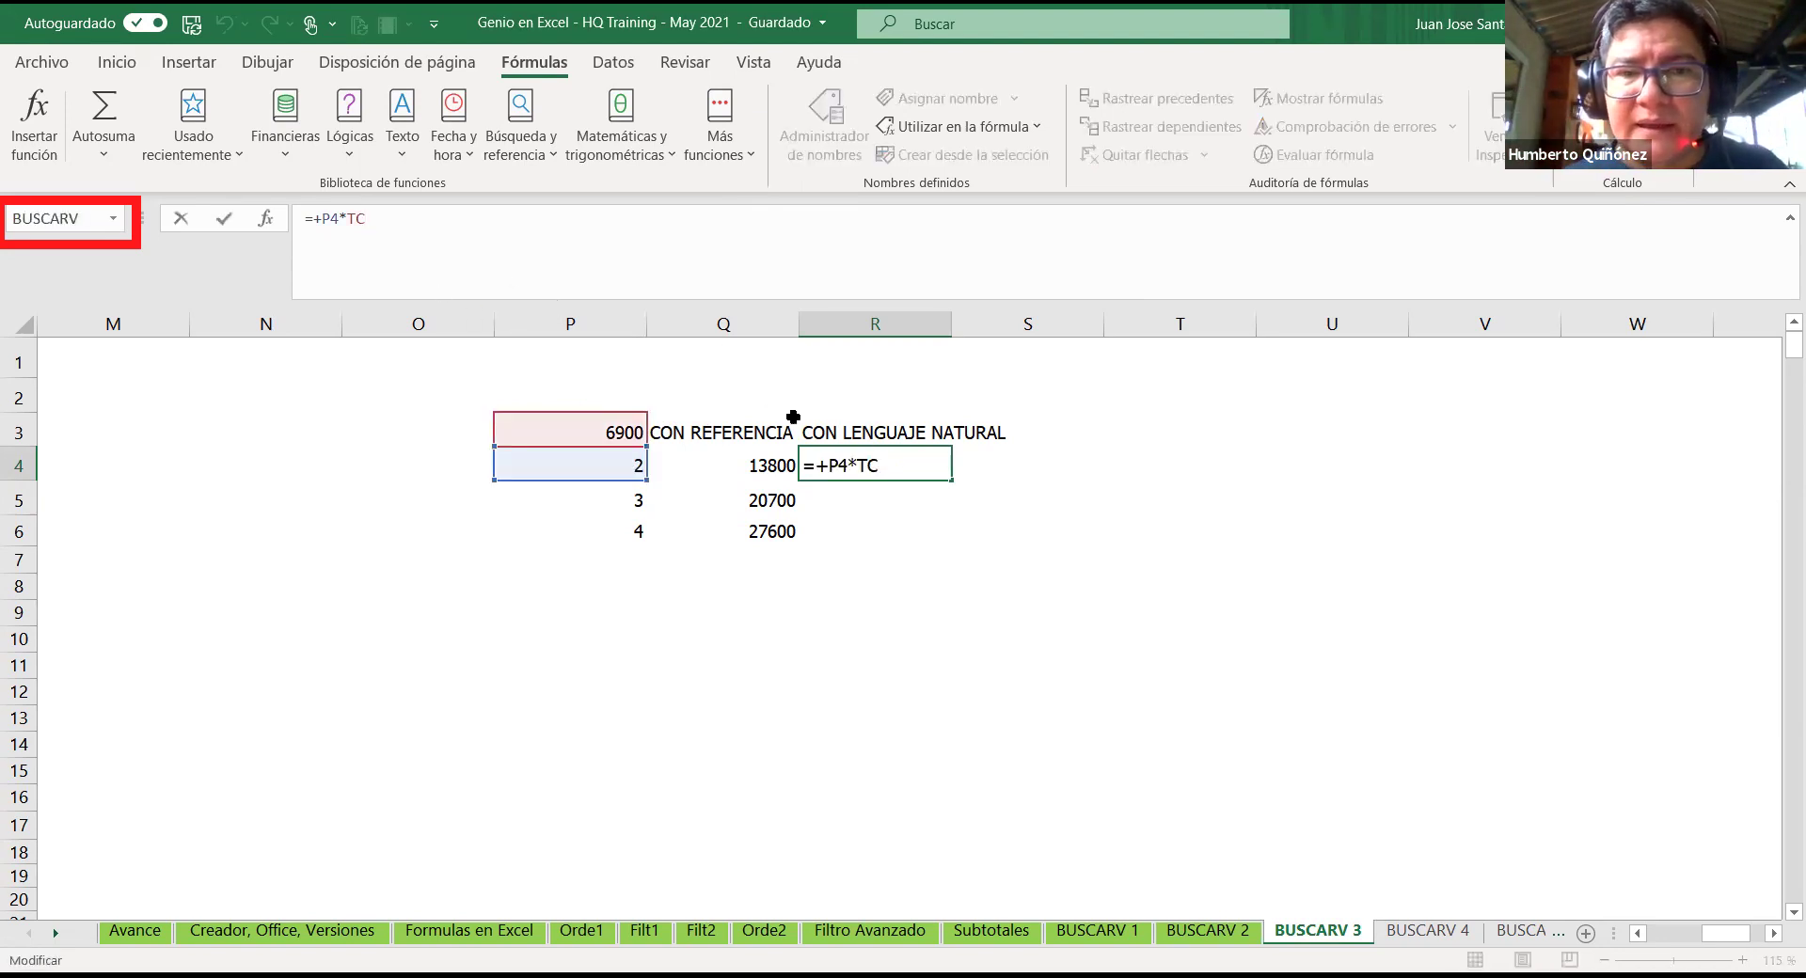
pyautogui.doubleClick(890, 459)
pyautogui.click(896, 461)
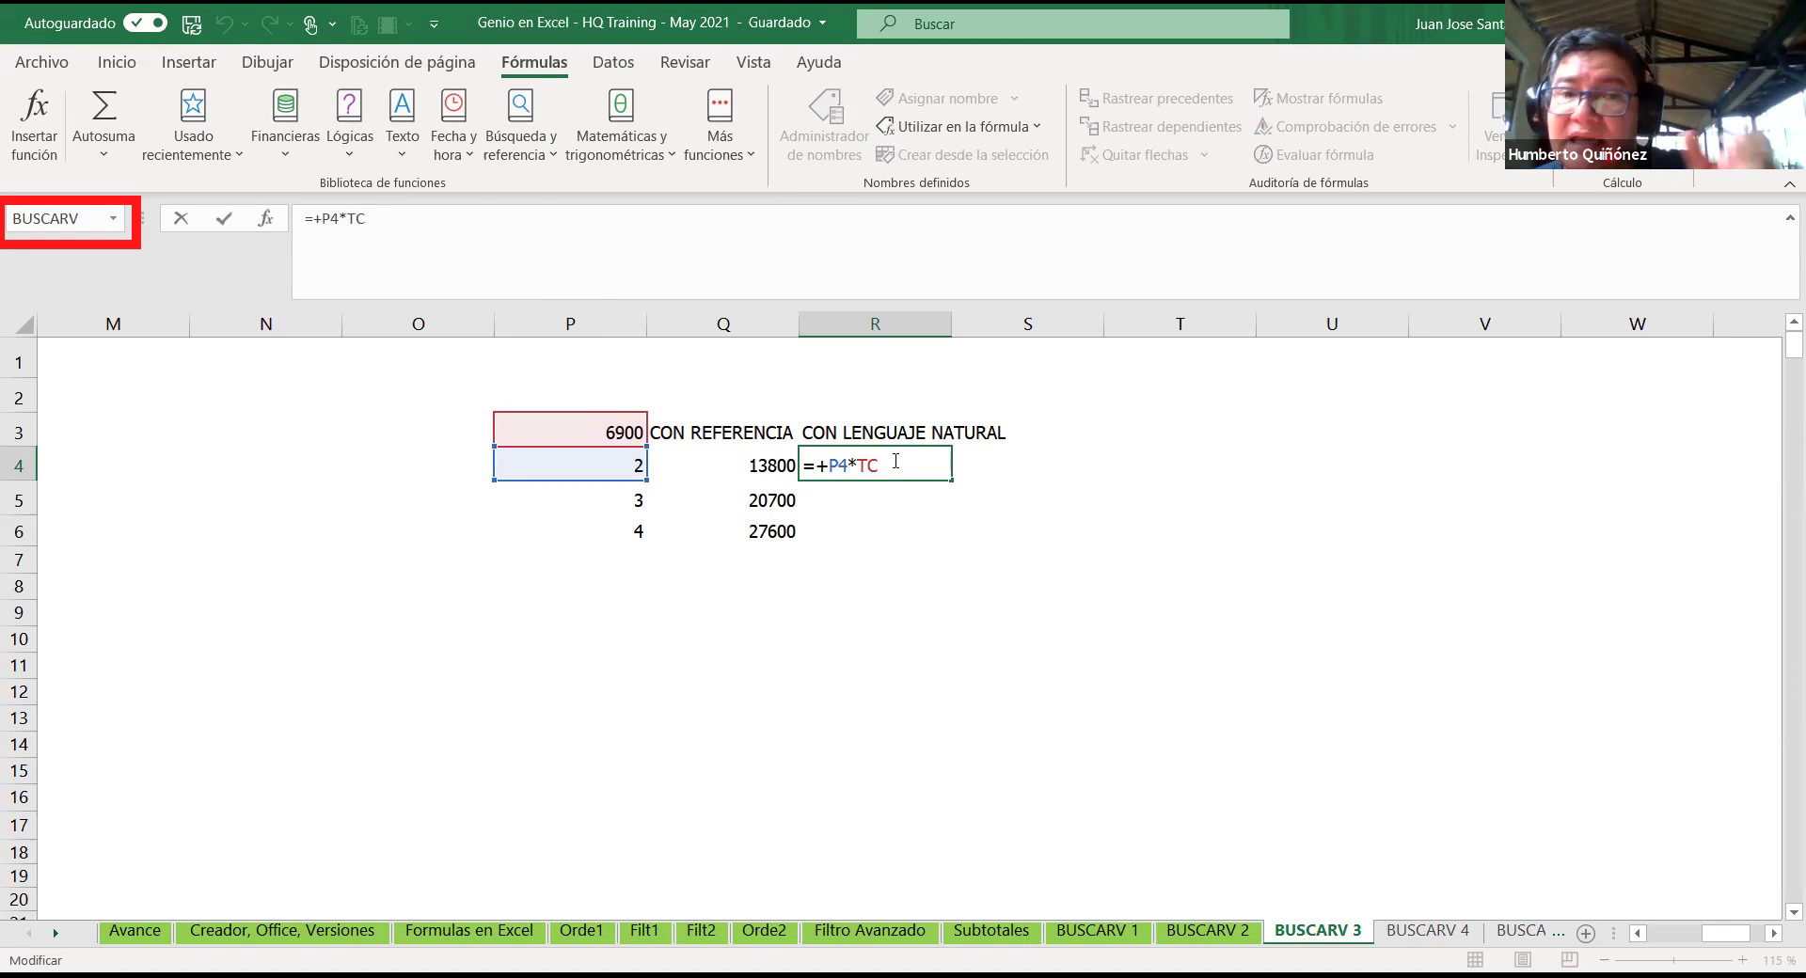
pyautogui.press('Left')
pyautogui.press('Left')
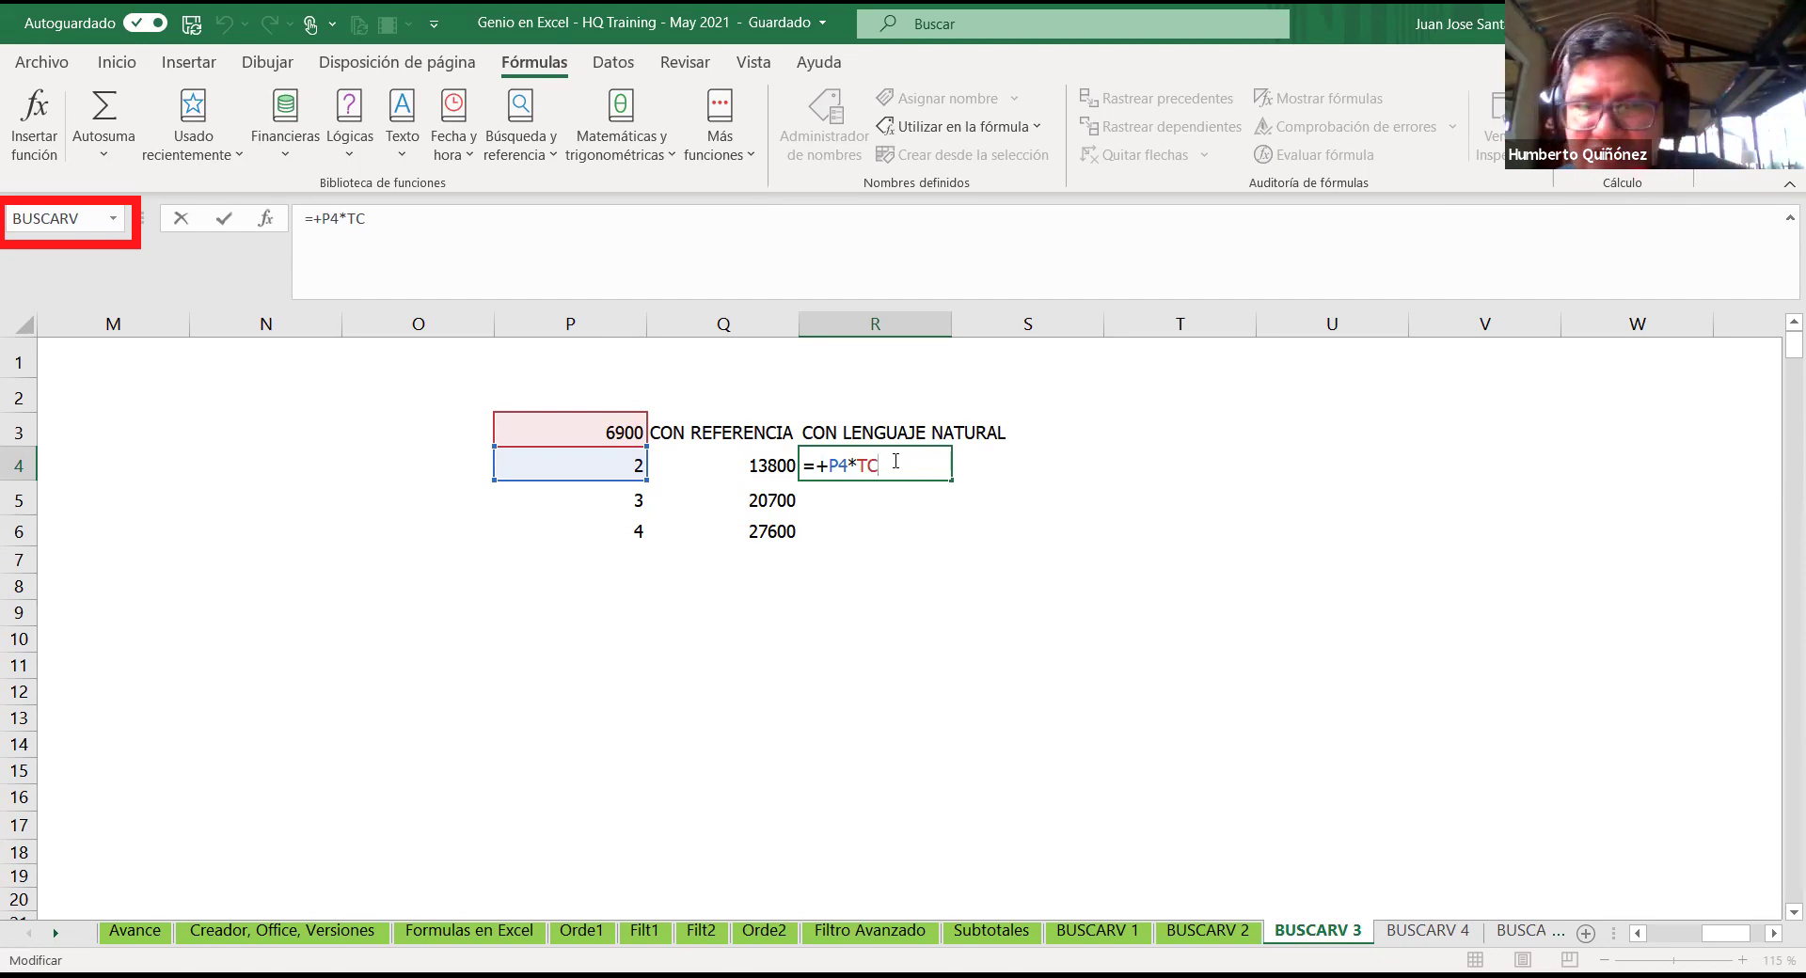
pyautogui.press('Return')
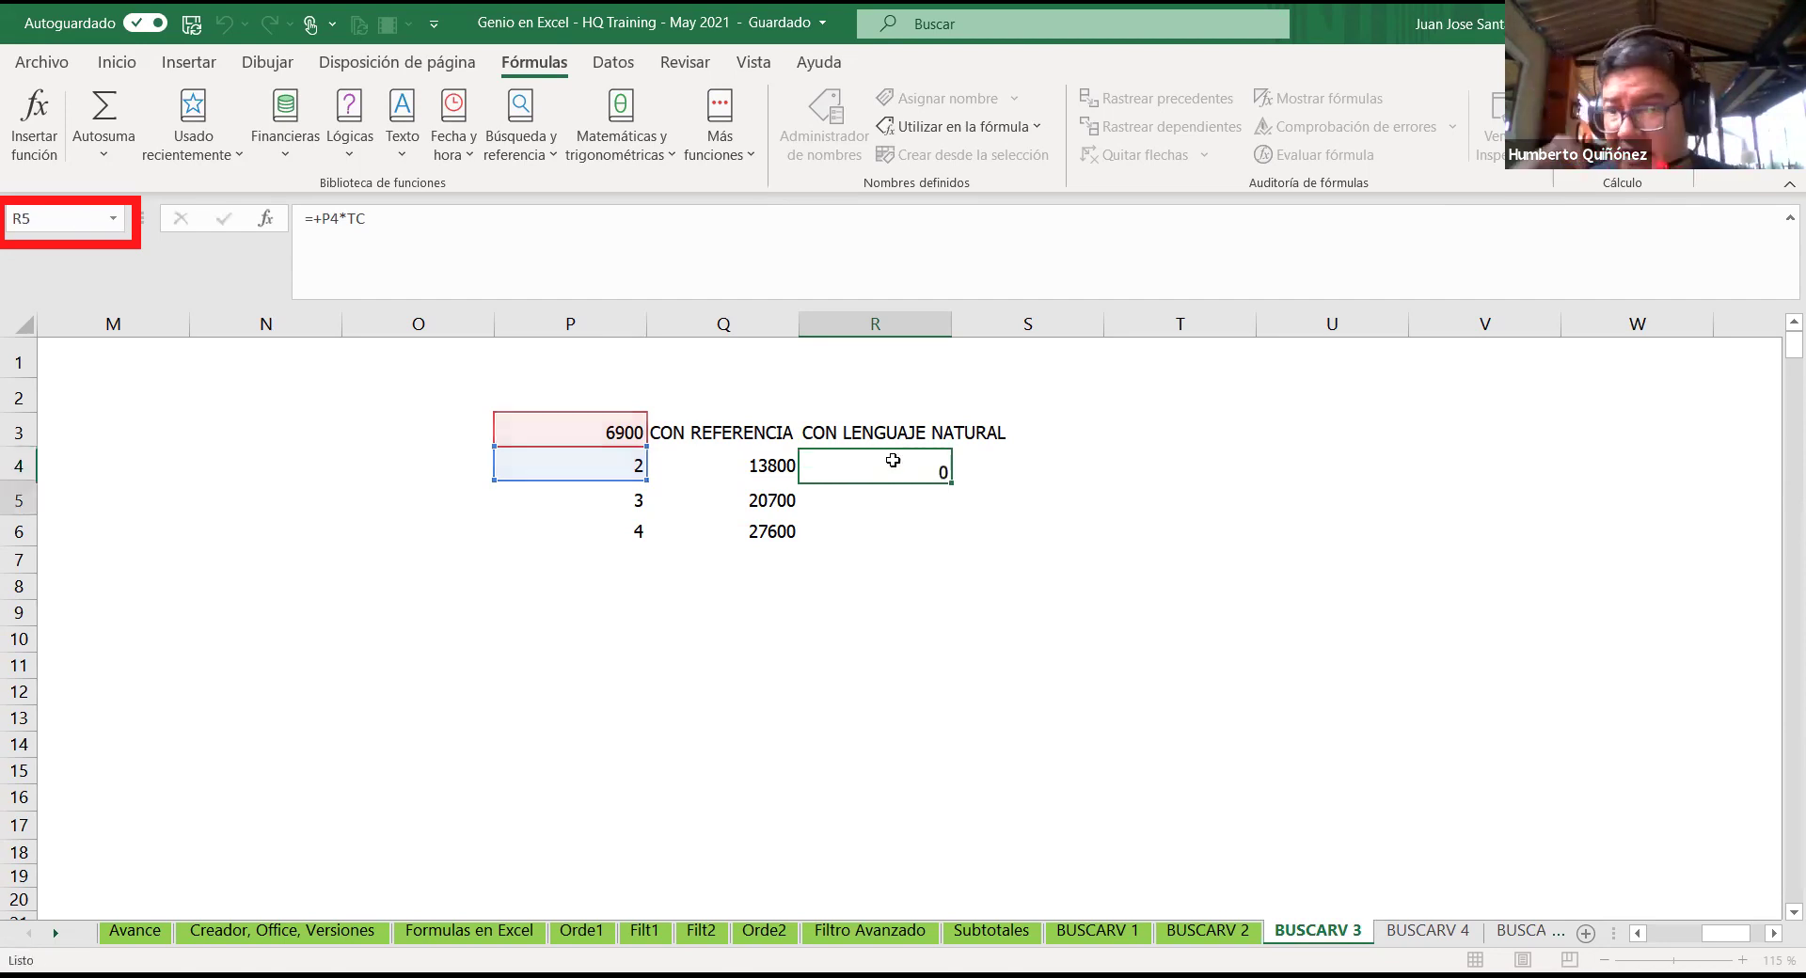
pyautogui.click(914, 465)
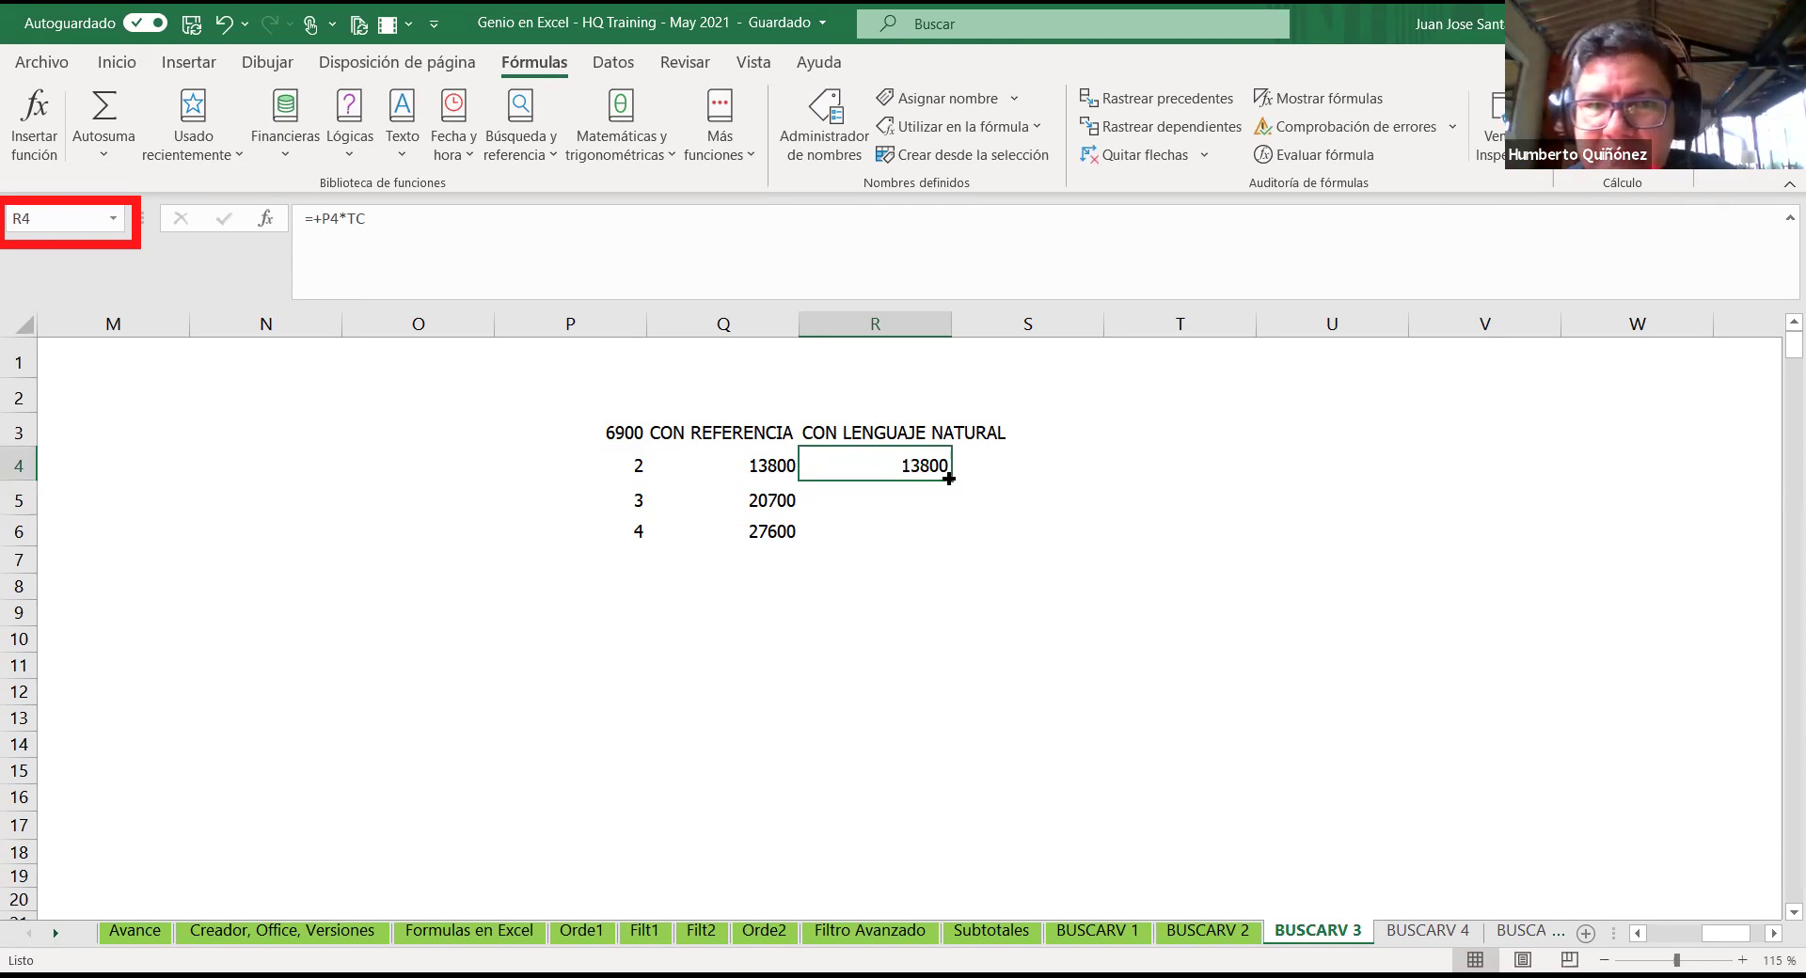
# Step: Fill R4's TC formula down to R6 and check R5 and R6 give 20700 and 27600
pyautogui.doubleClick(950, 481)
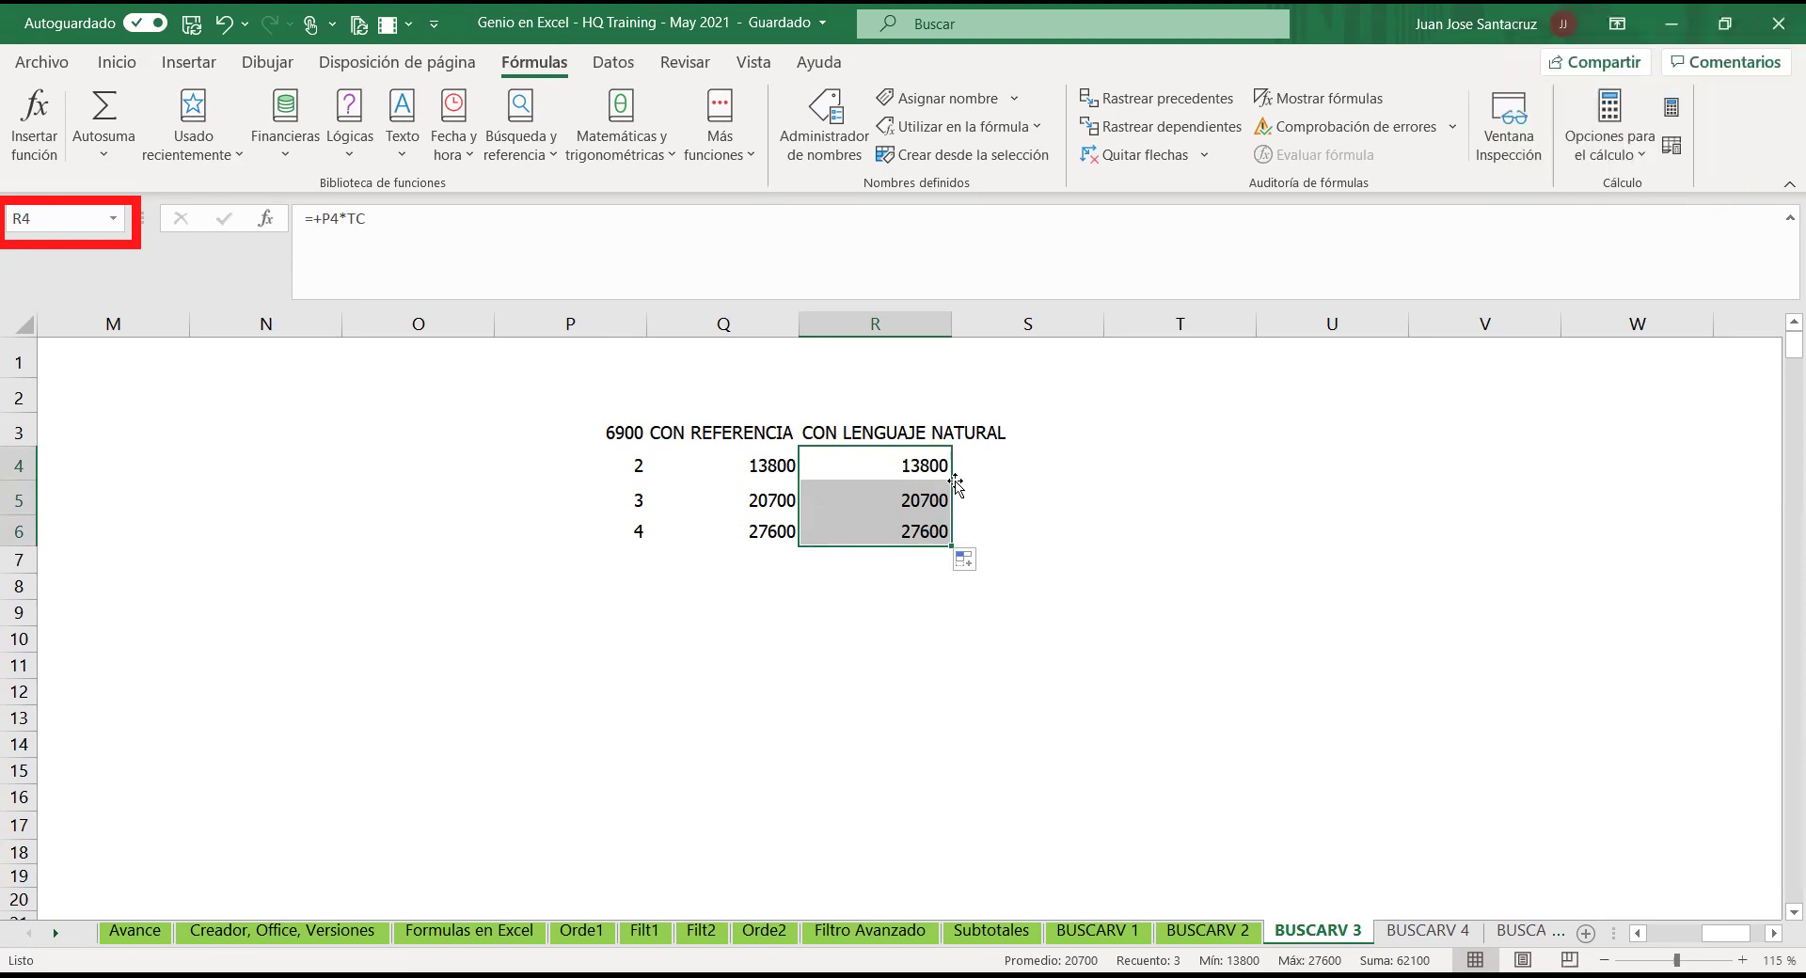
pyautogui.press('Down')
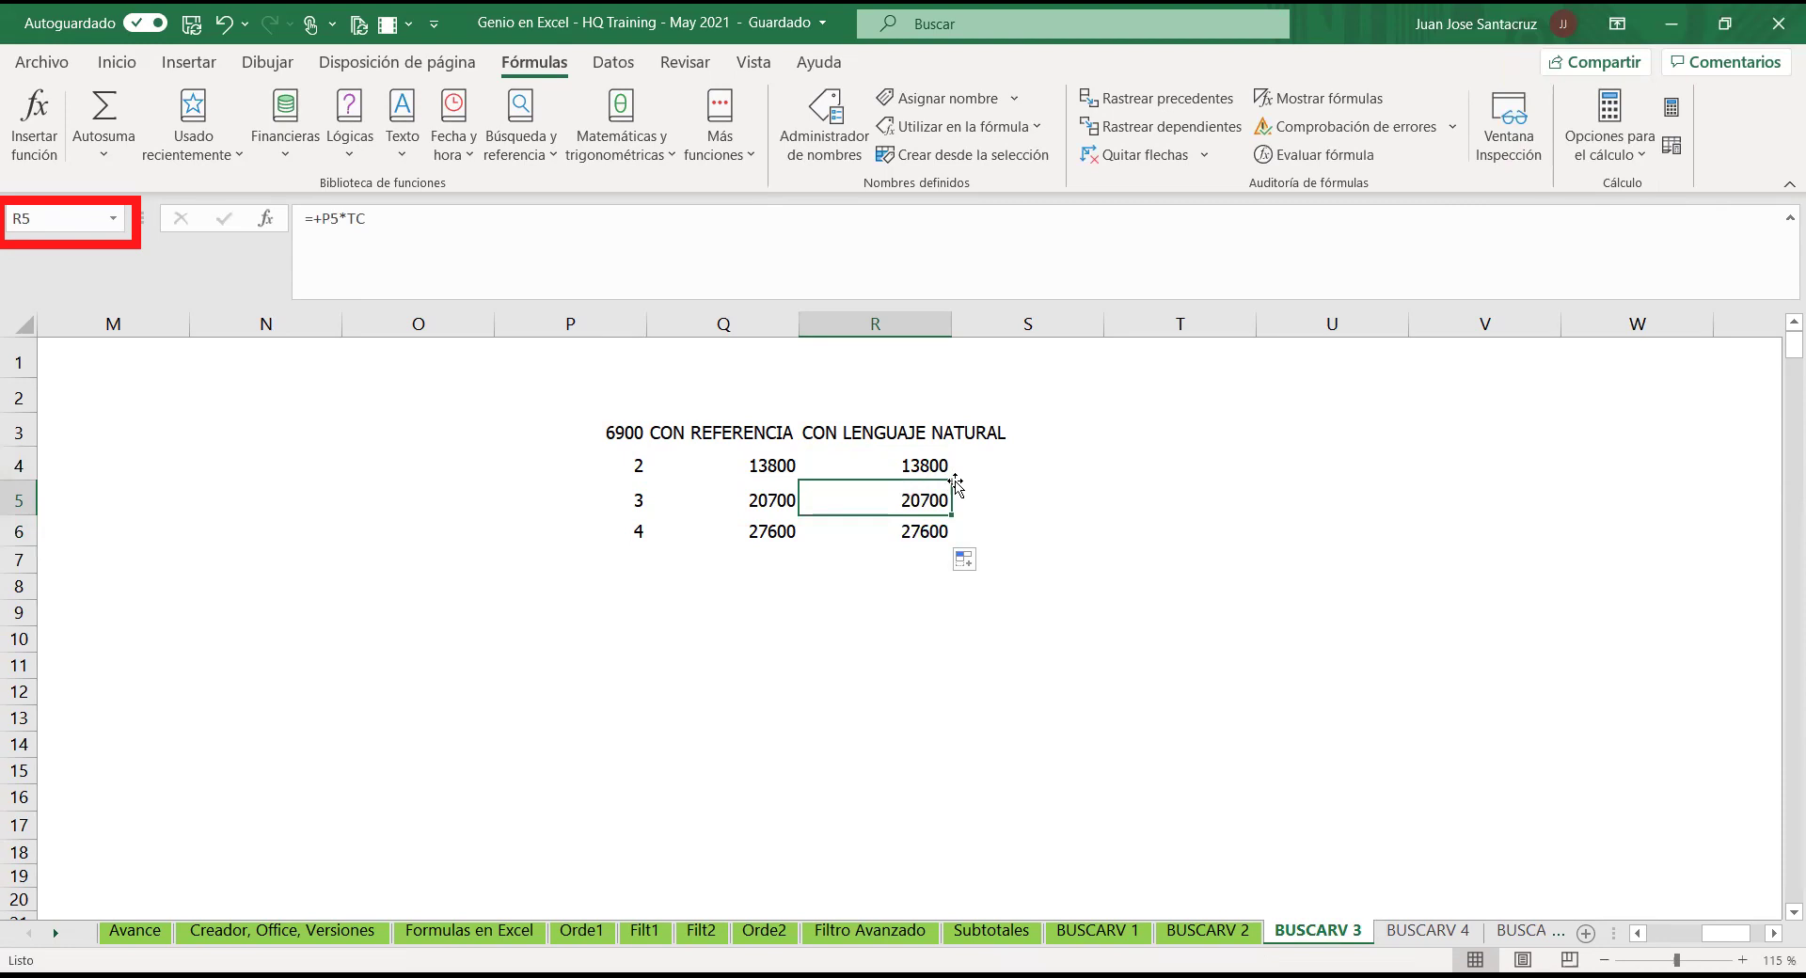
pyautogui.doubleClick(903, 508)
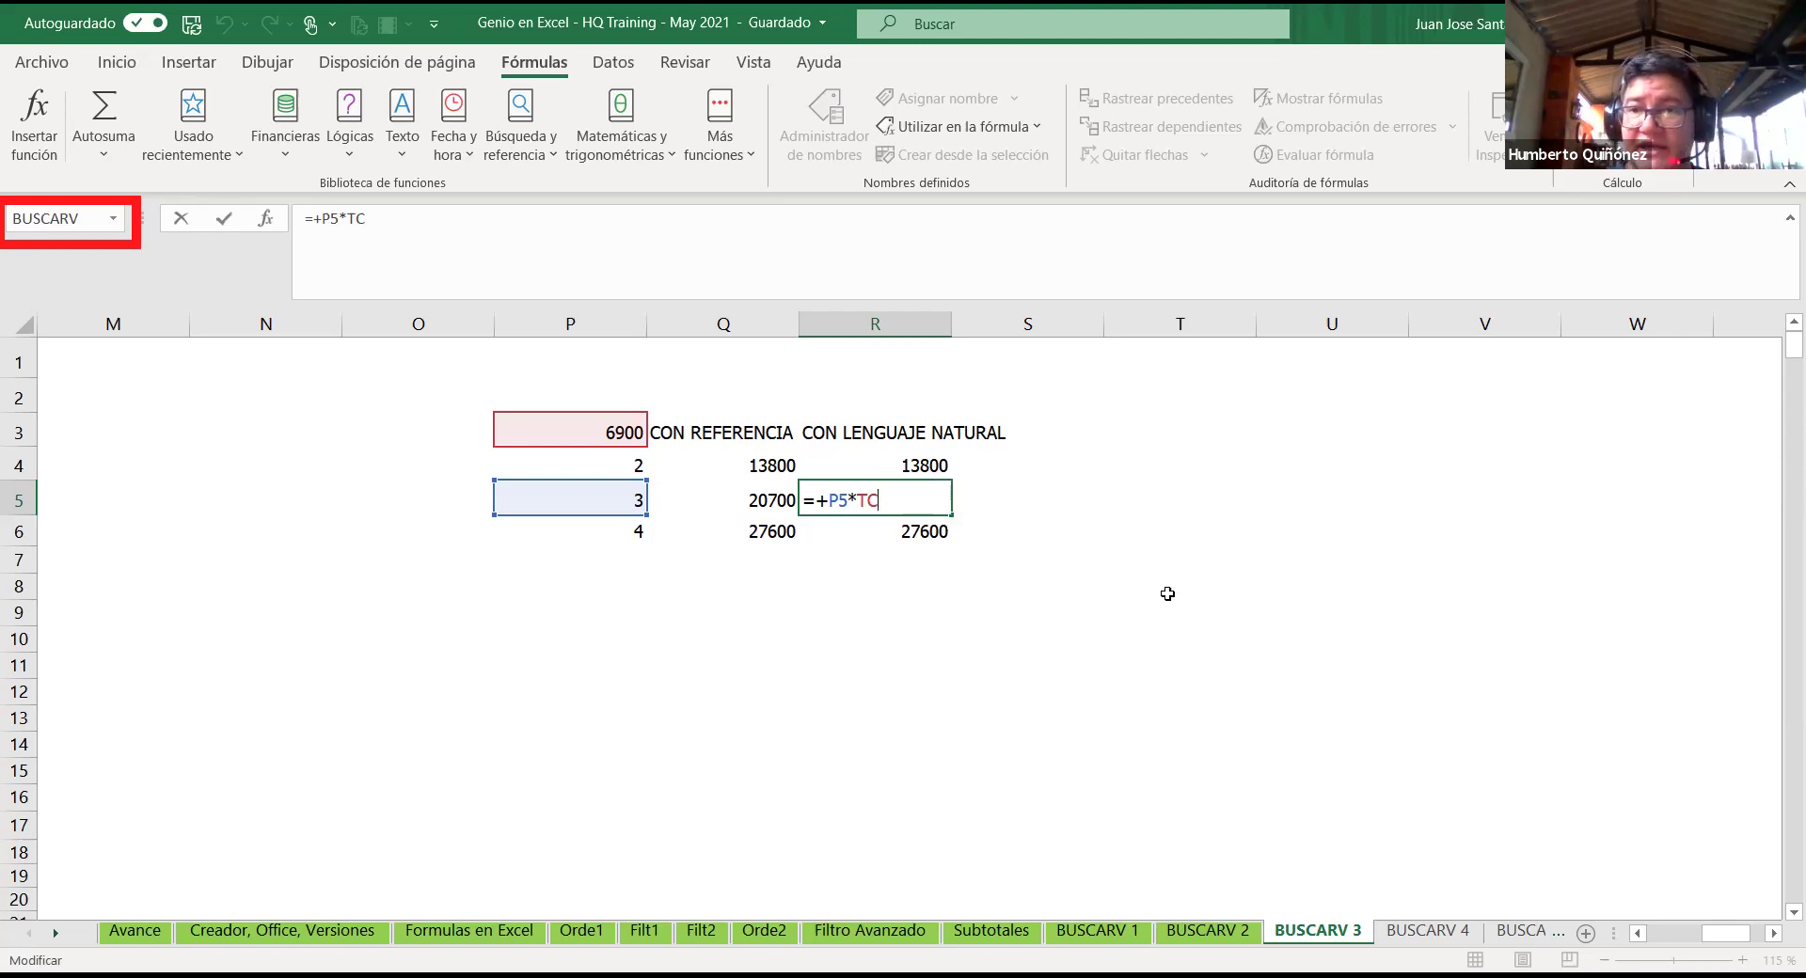
pyautogui.press('Return')
pyautogui.press('F2')
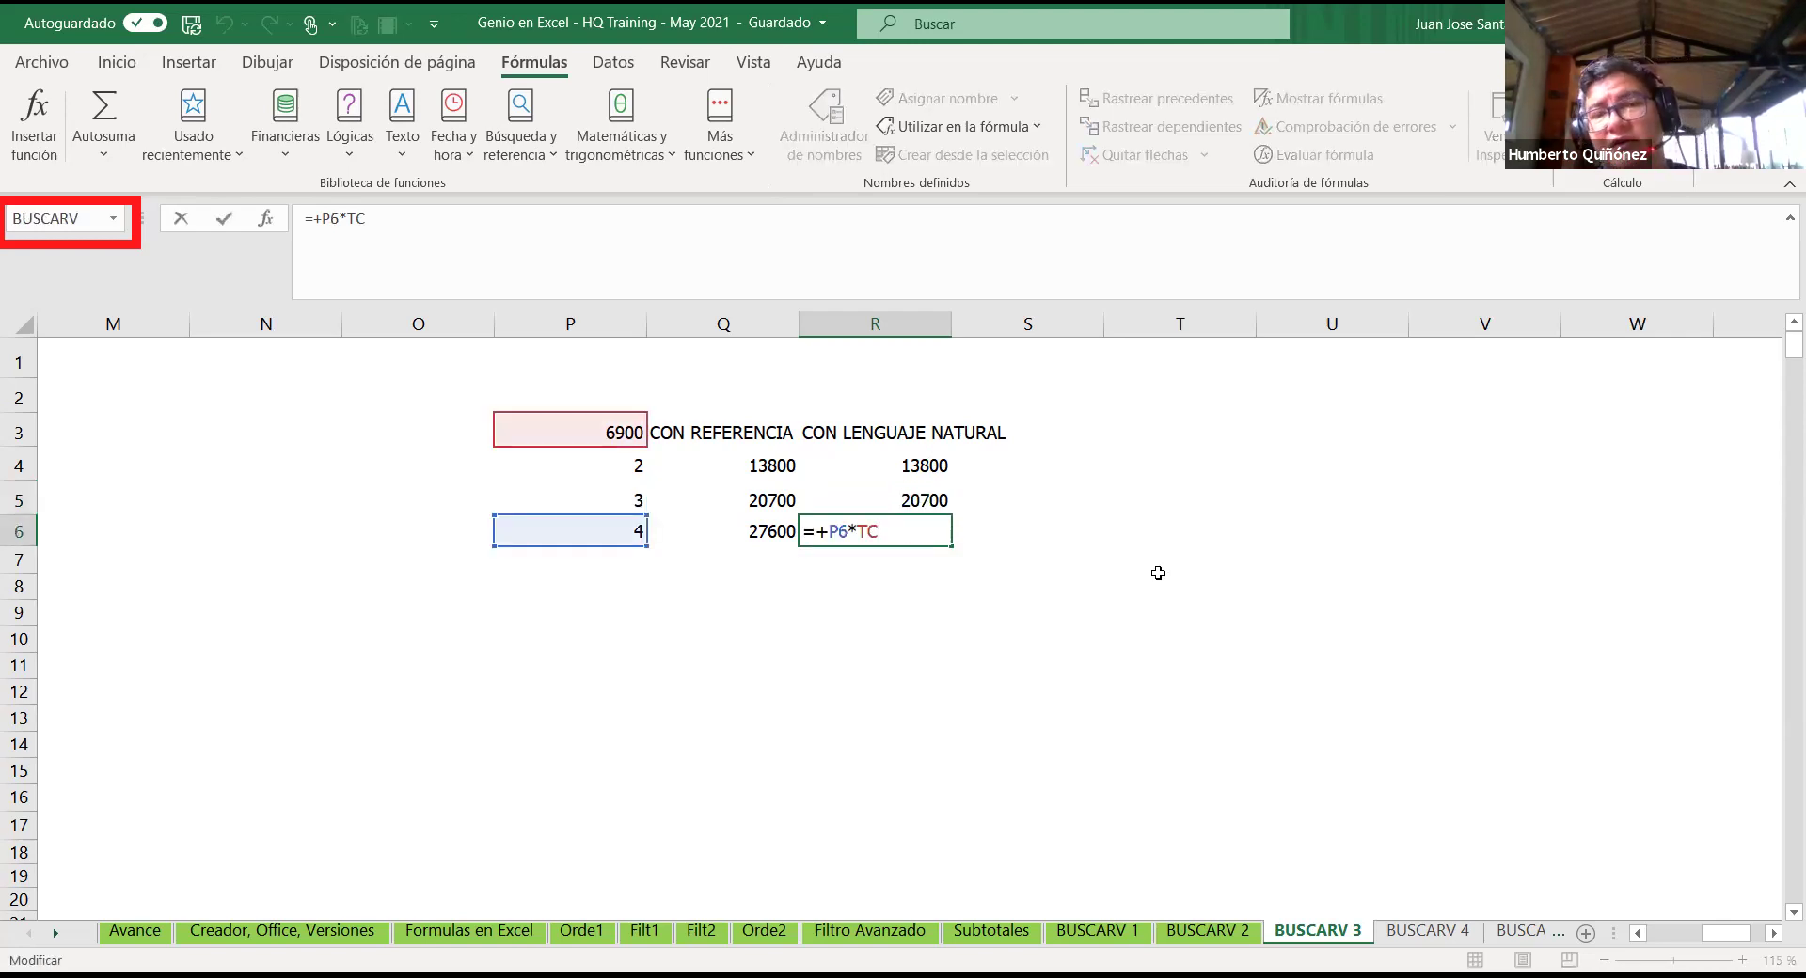
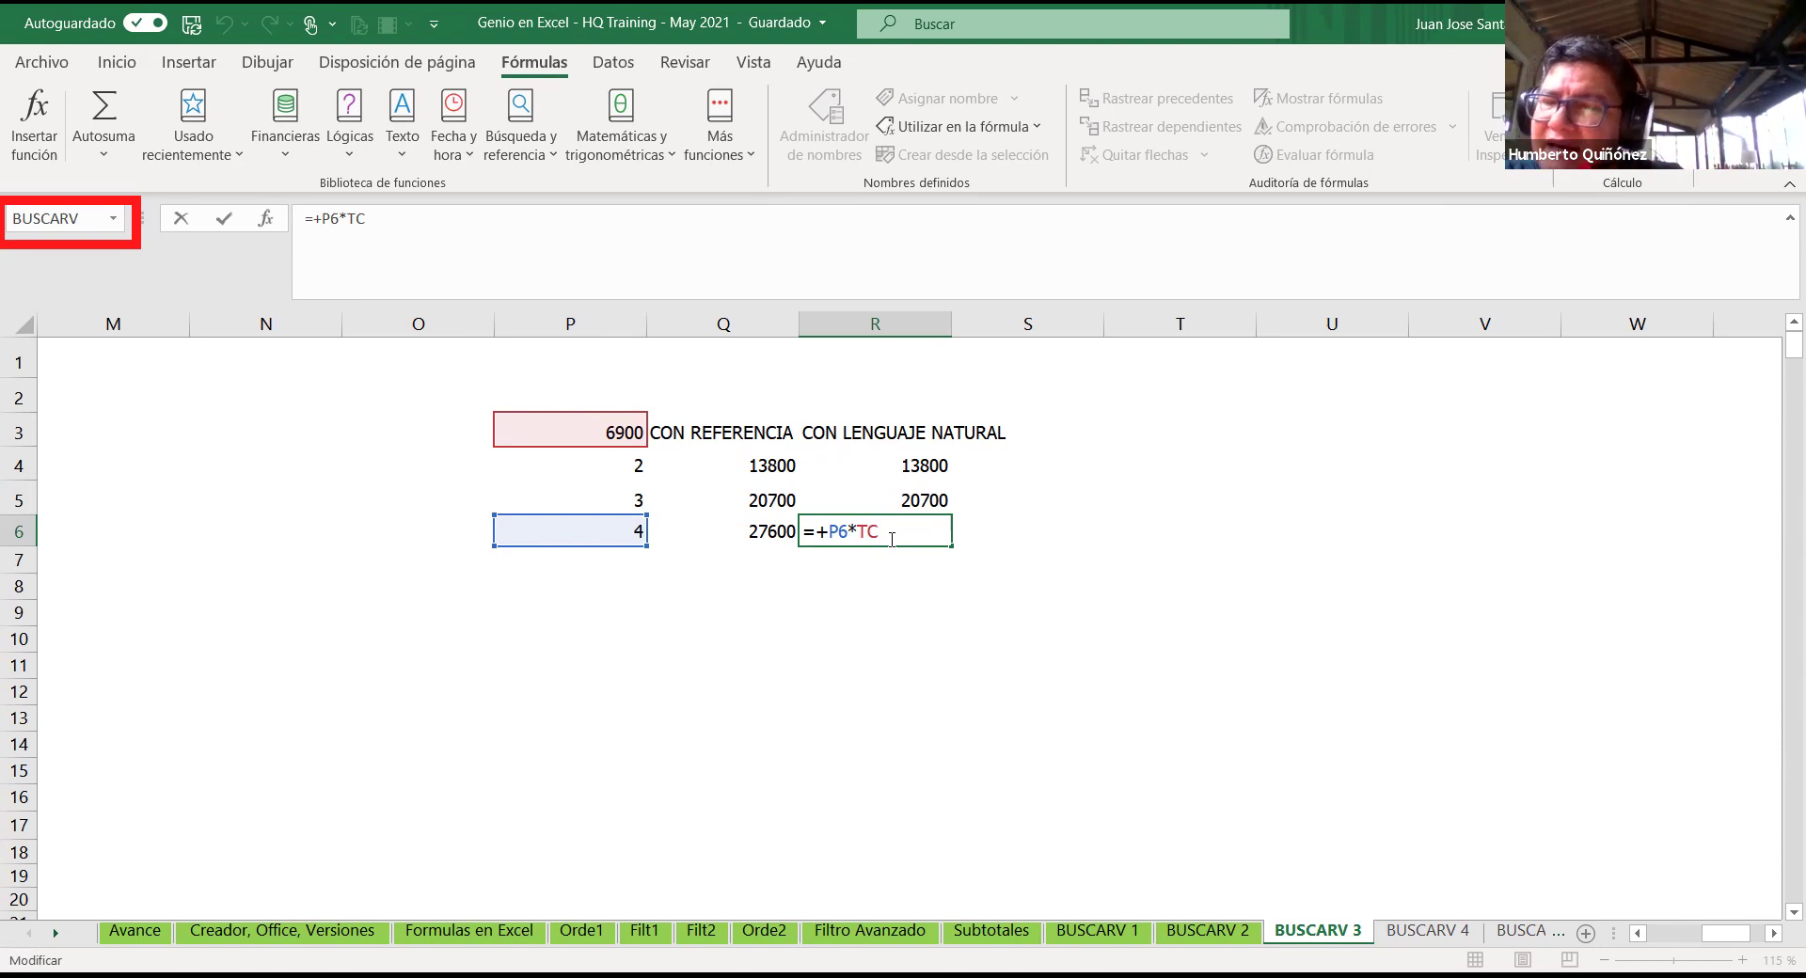
# Step: Commit =+P6*TC in R6, returning 27600, and return to column A of the exercise table
pyautogui.press('Return')
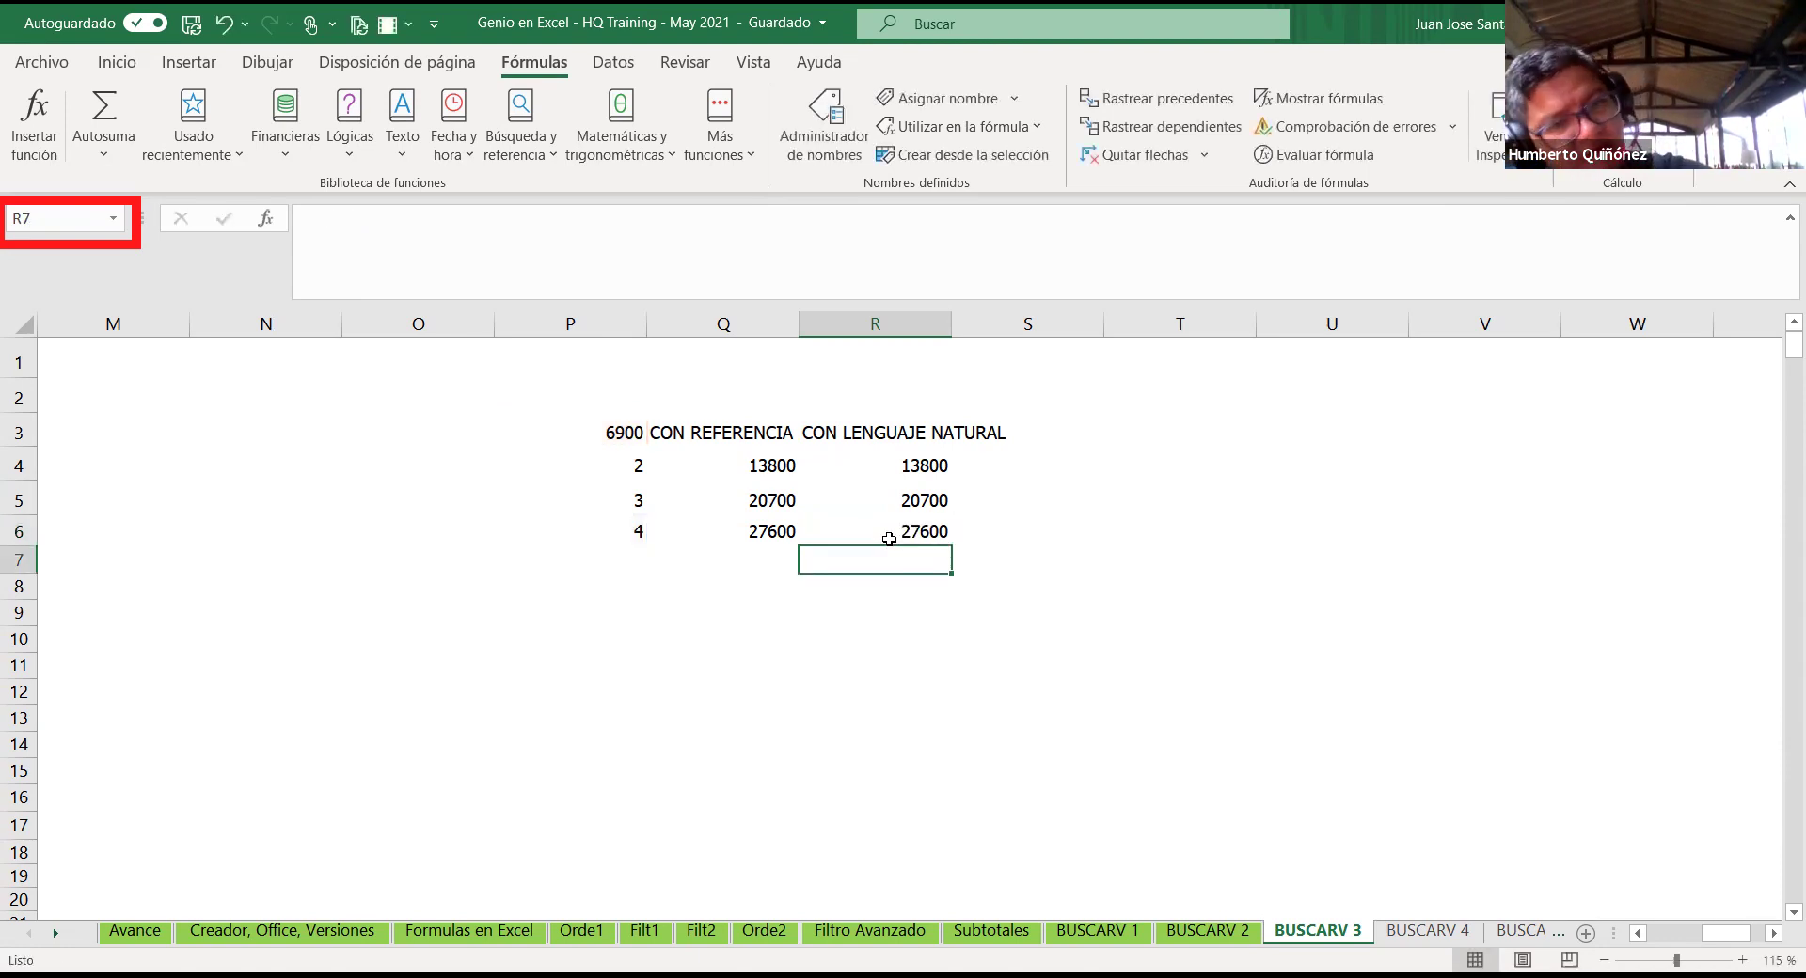
pyautogui.hotkey('ctrl', 'Left')
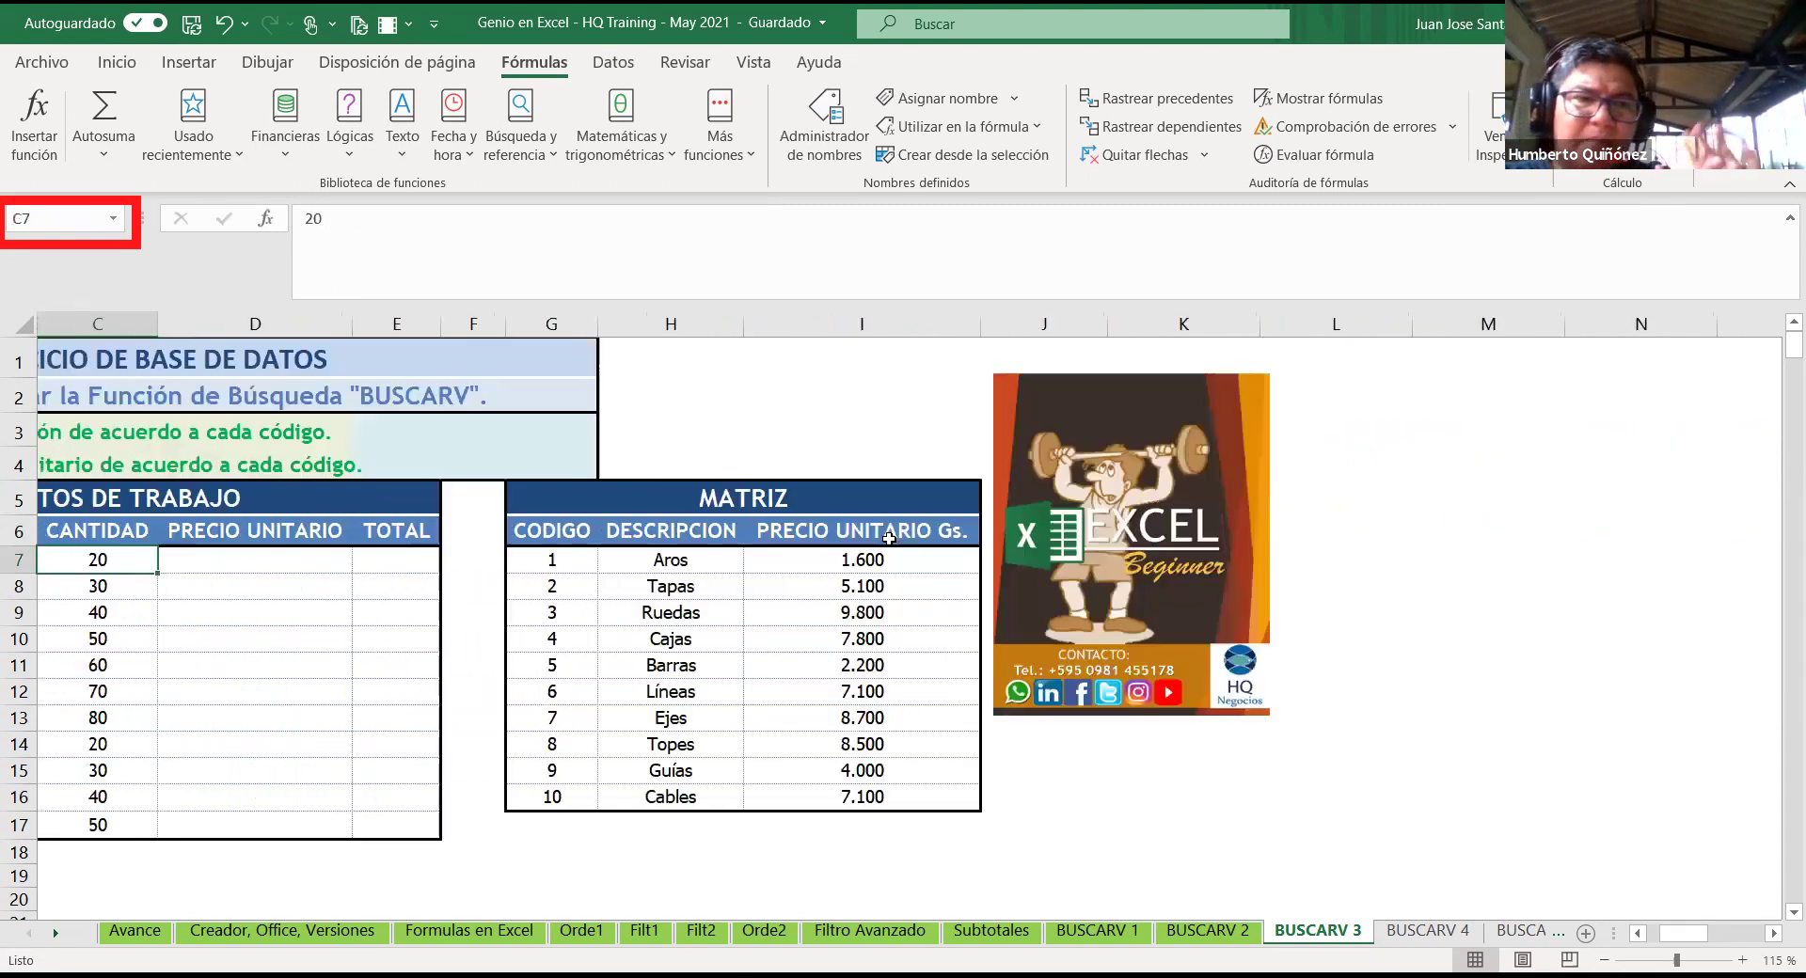
pyautogui.hotkey('ctrl', 'Left')
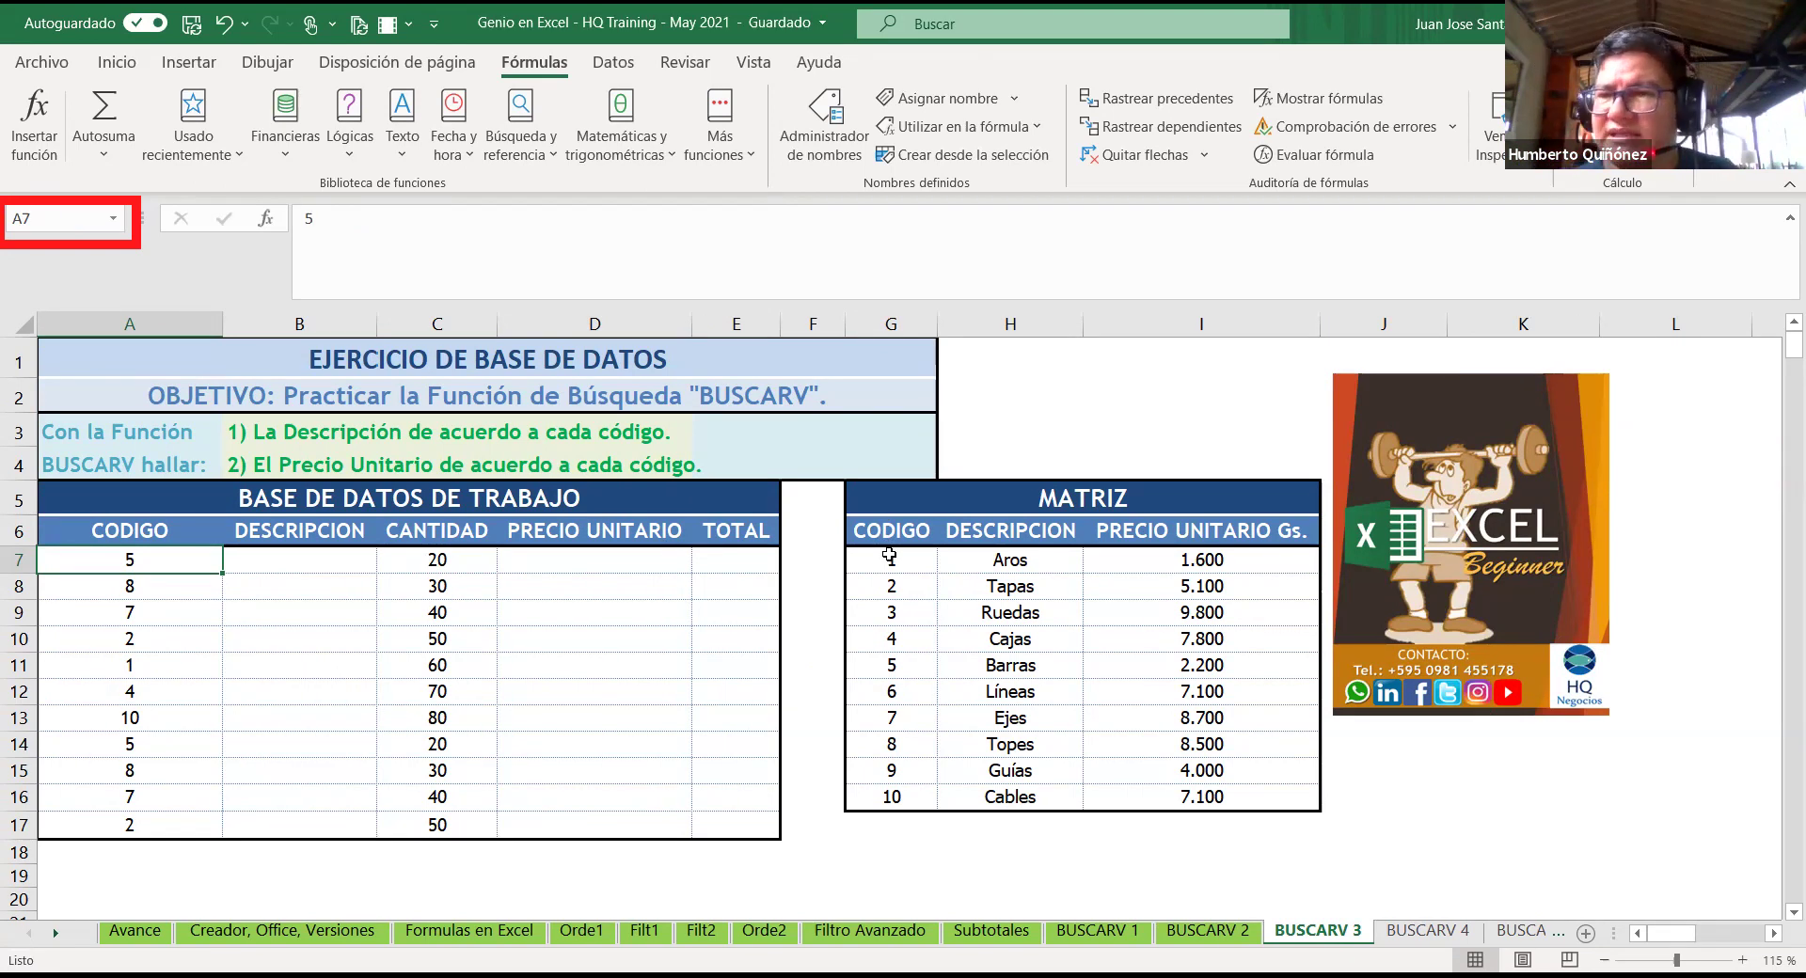
# Step: Select the MATRIZ table G6:I16 with its CODIGO header row, showing its existing name kzero
pyautogui.moveTo(890, 556); pyautogui.dragTo(1242, 787)
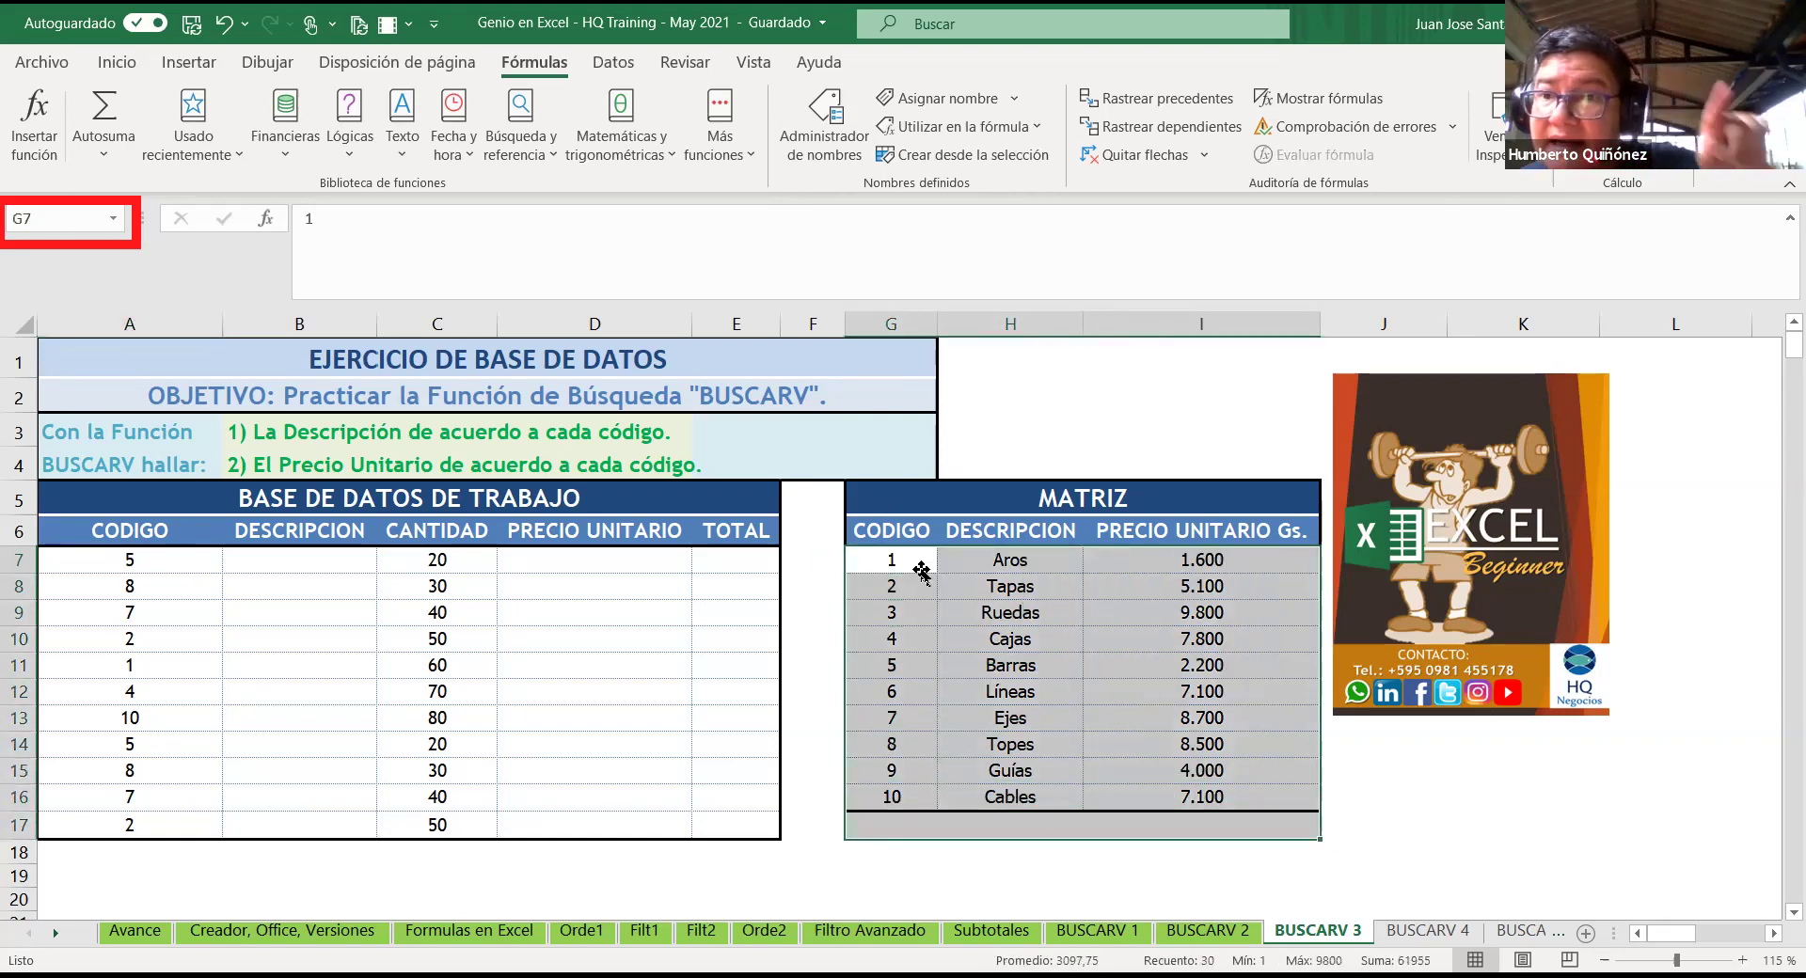
pyautogui.moveTo(919, 565); pyautogui.dragTo(1016, 611)
pyautogui.moveTo(1132, 739); pyautogui.dragTo(1204, 797)
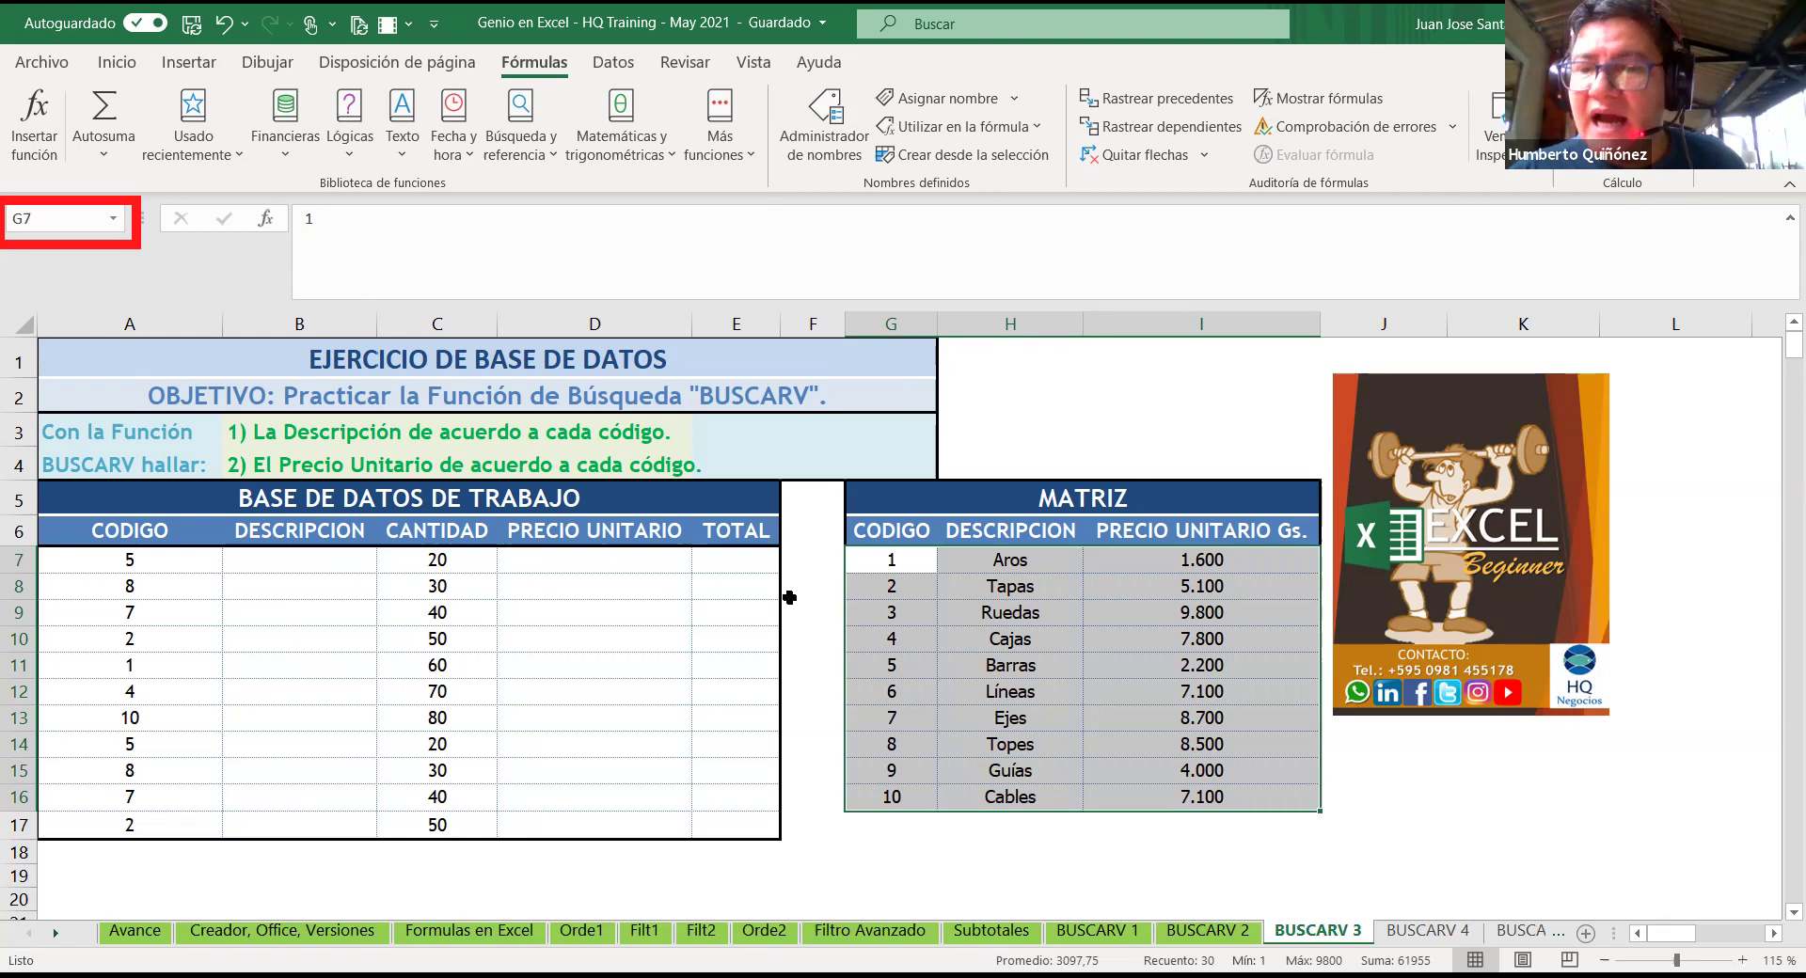
pyautogui.moveTo(892, 534)
pyautogui.mouseDown()
pyautogui.moveTo(1046, 680)
pyautogui.moveTo(1244, 788)
pyautogui.mouseUp()
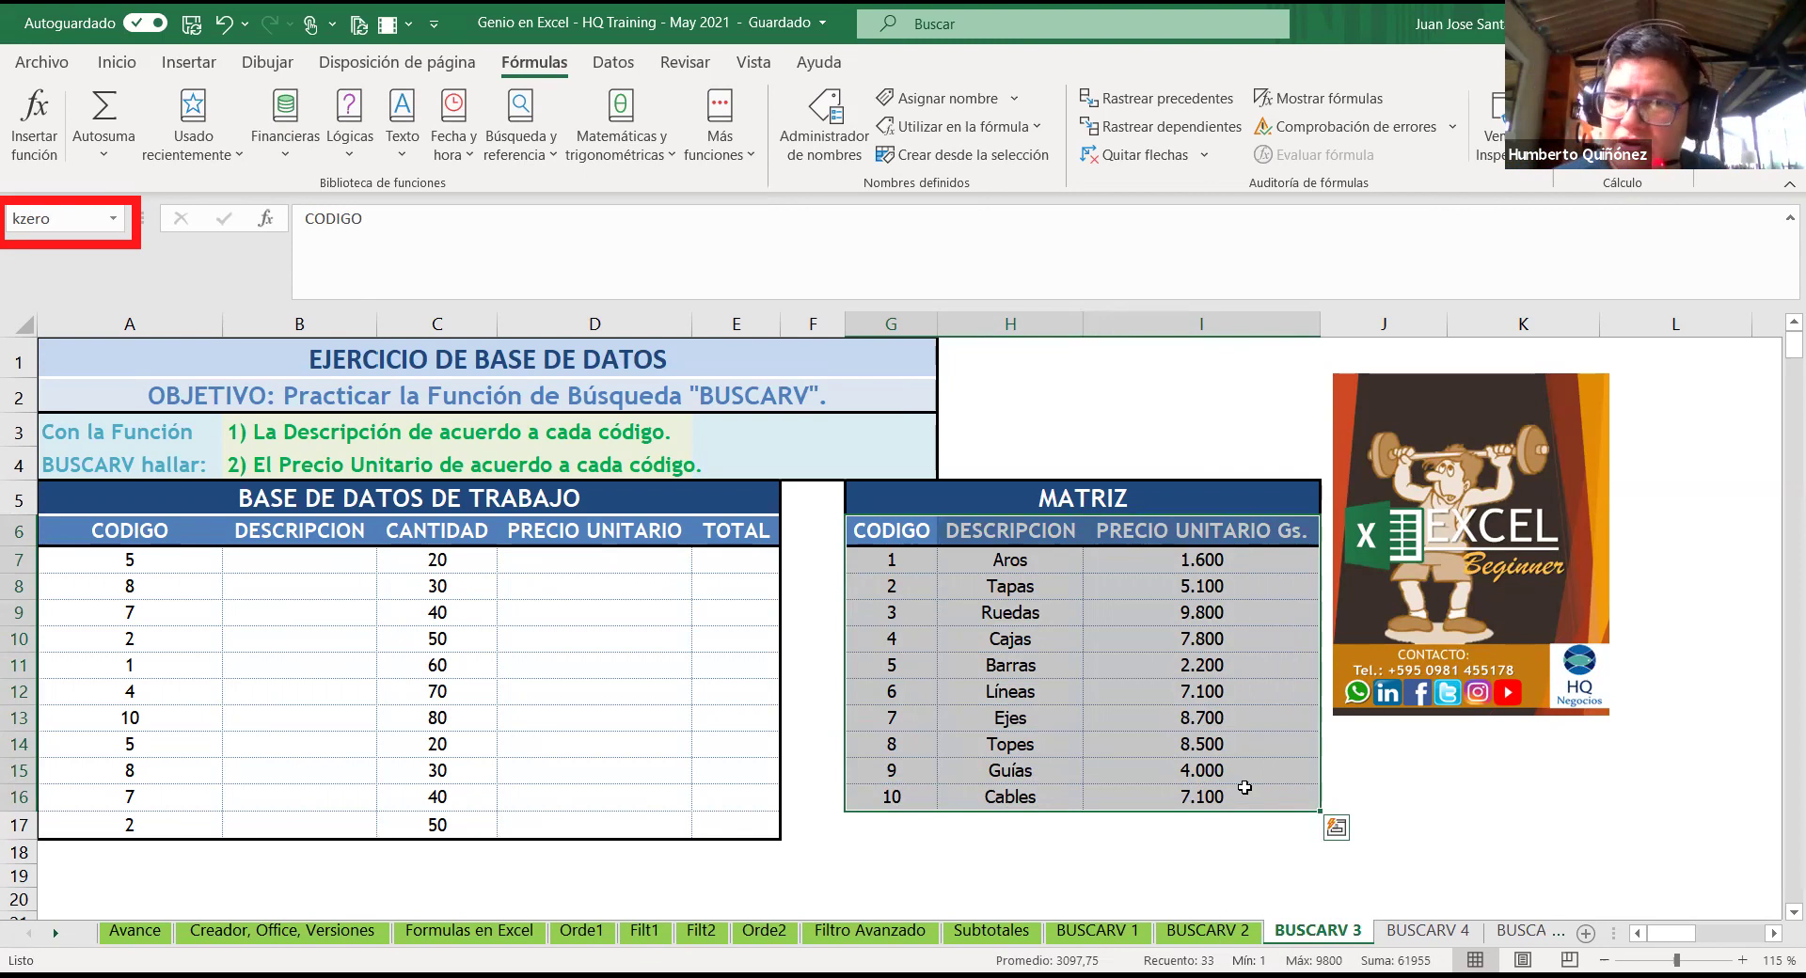
# Step: Name the MATRIZ range G6:I16 HILAGRO in the Name Box and reselect it to verify
pyautogui.click(77, 220)
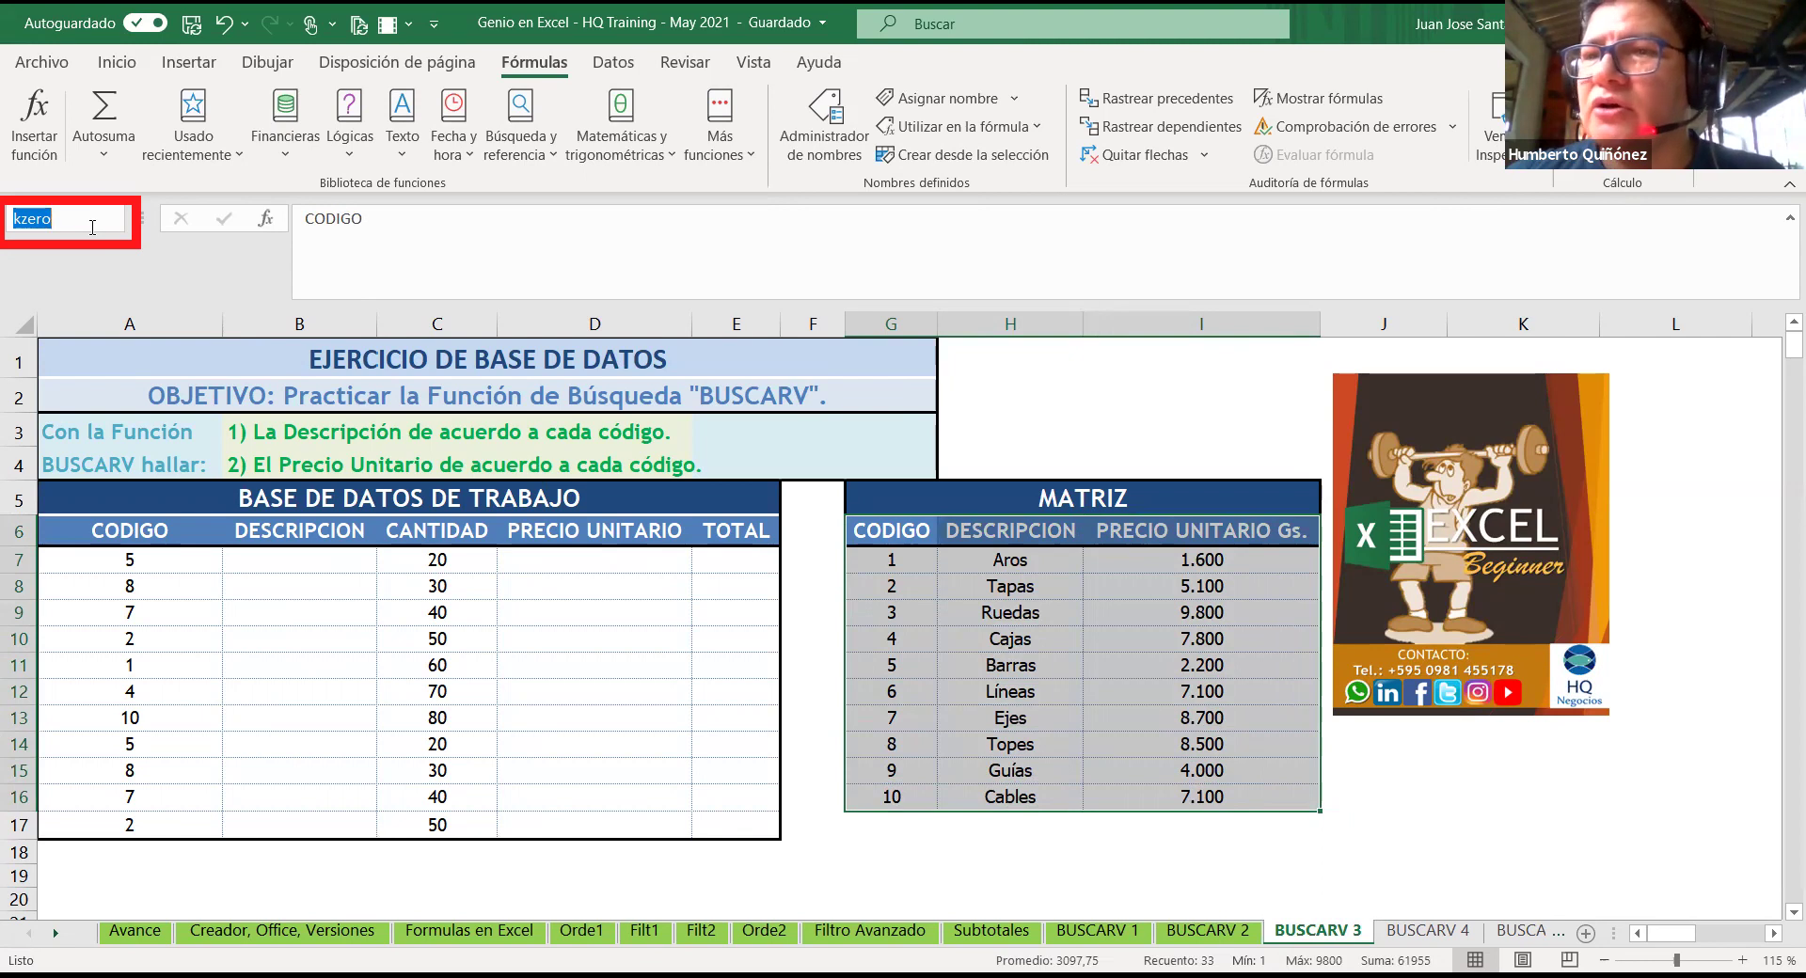
pyautogui.write('HILAGRO')
pyautogui.press('Return')
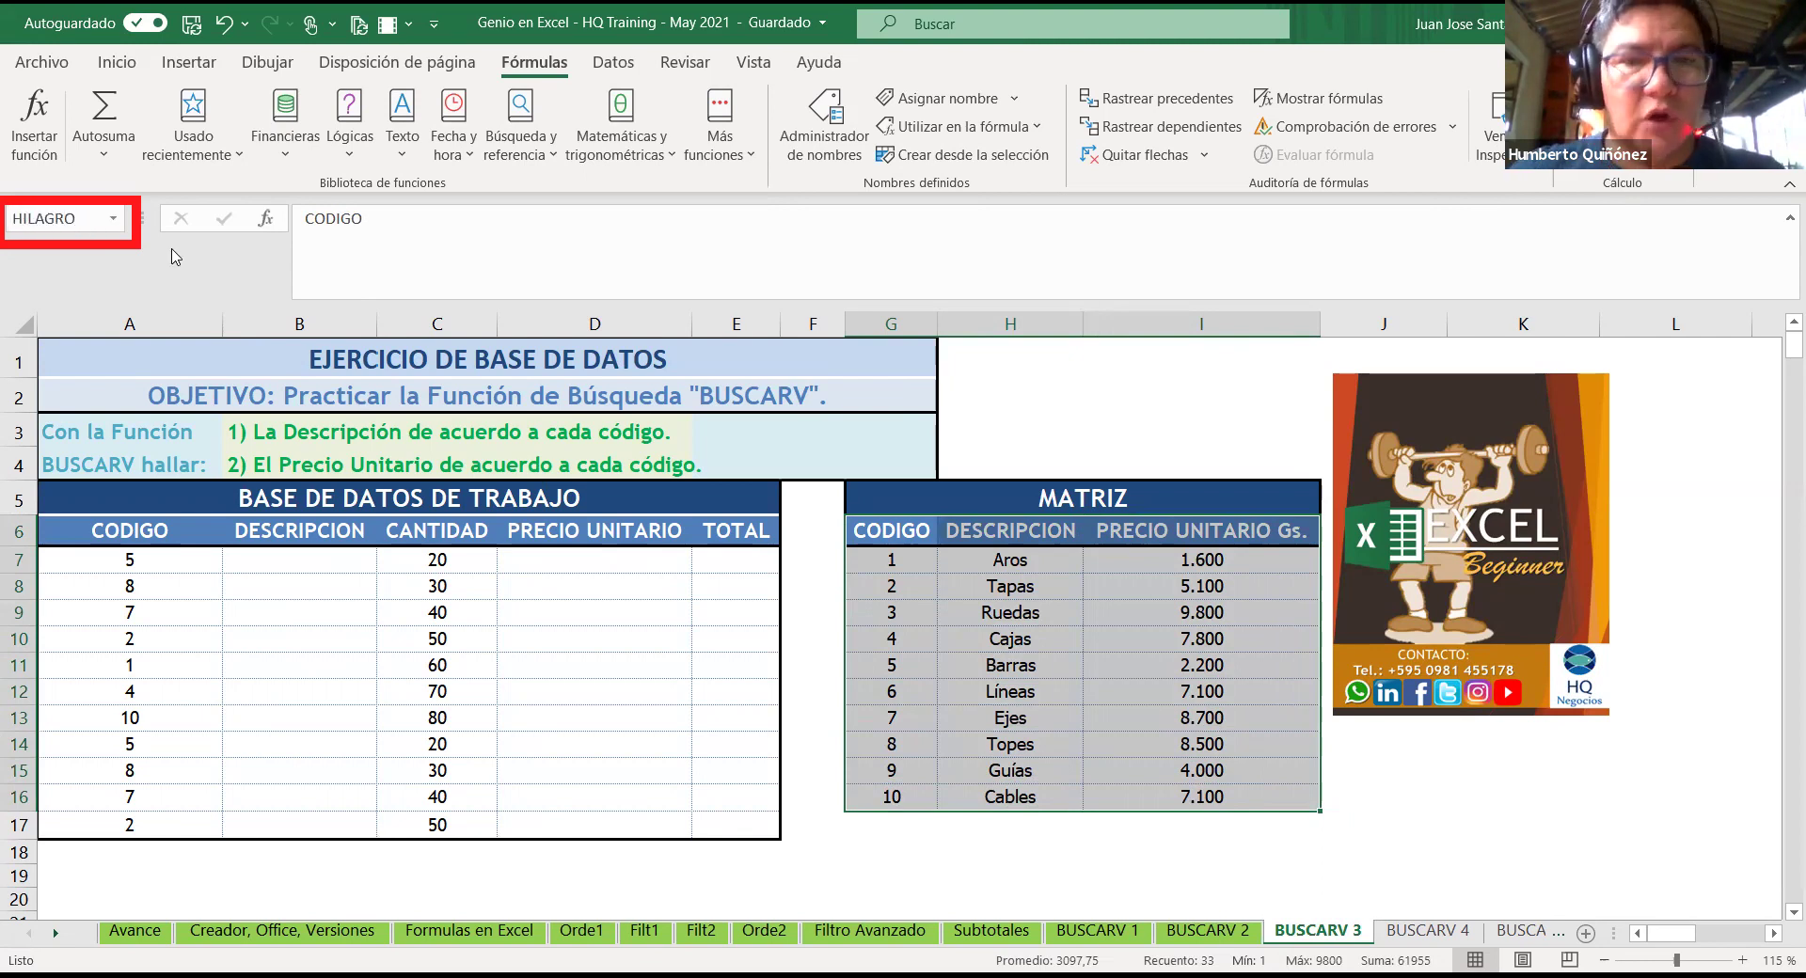
pyautogui.click(805, 572)
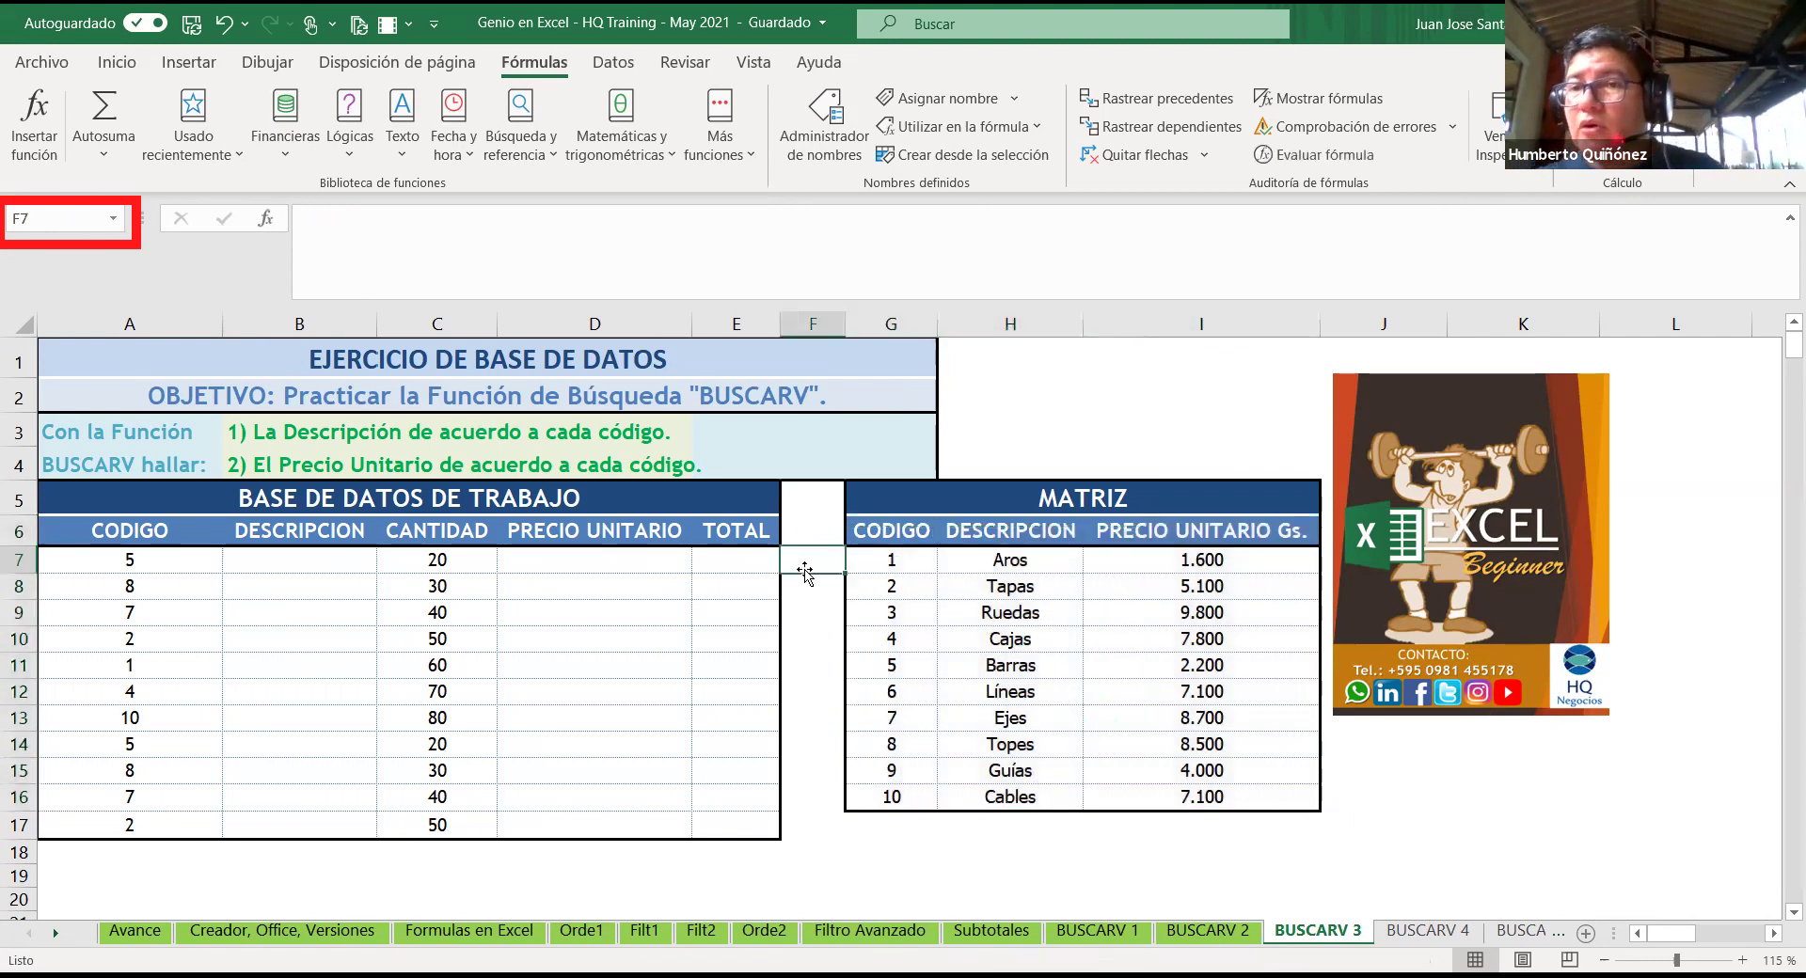
pyautogui.moveTo(892, 531); pyautogui.dragTo(1271, 789)
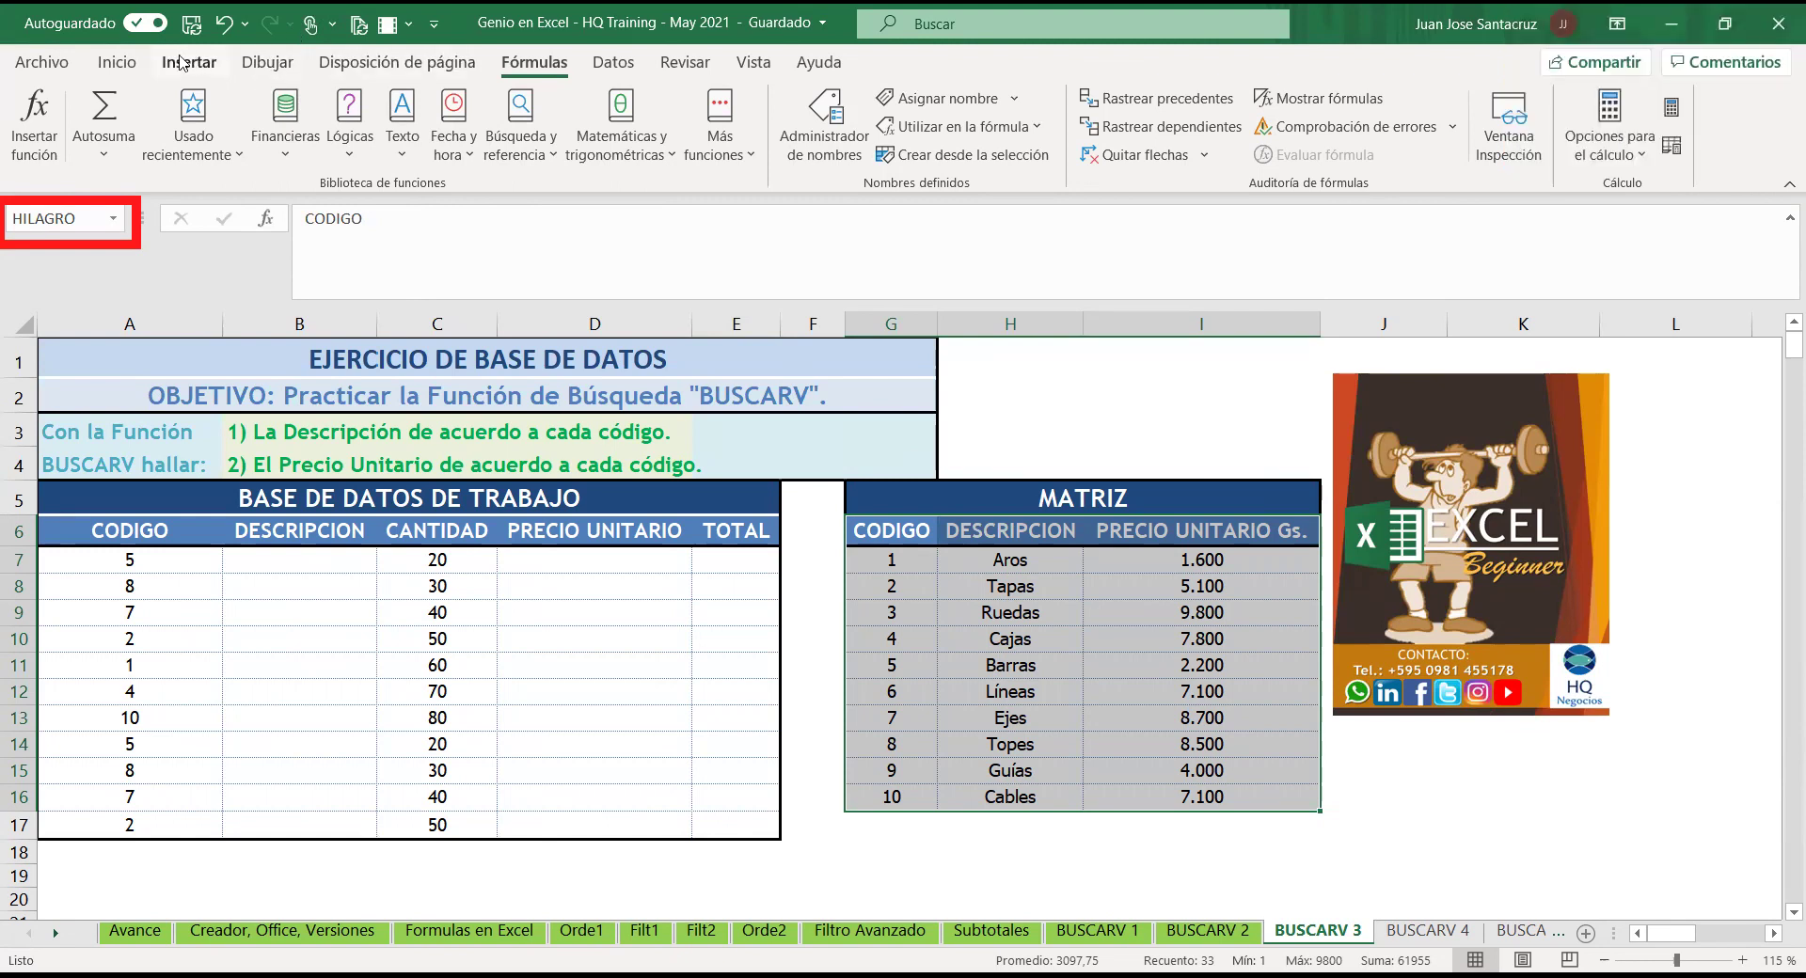
pyautogui.click(604, 67)
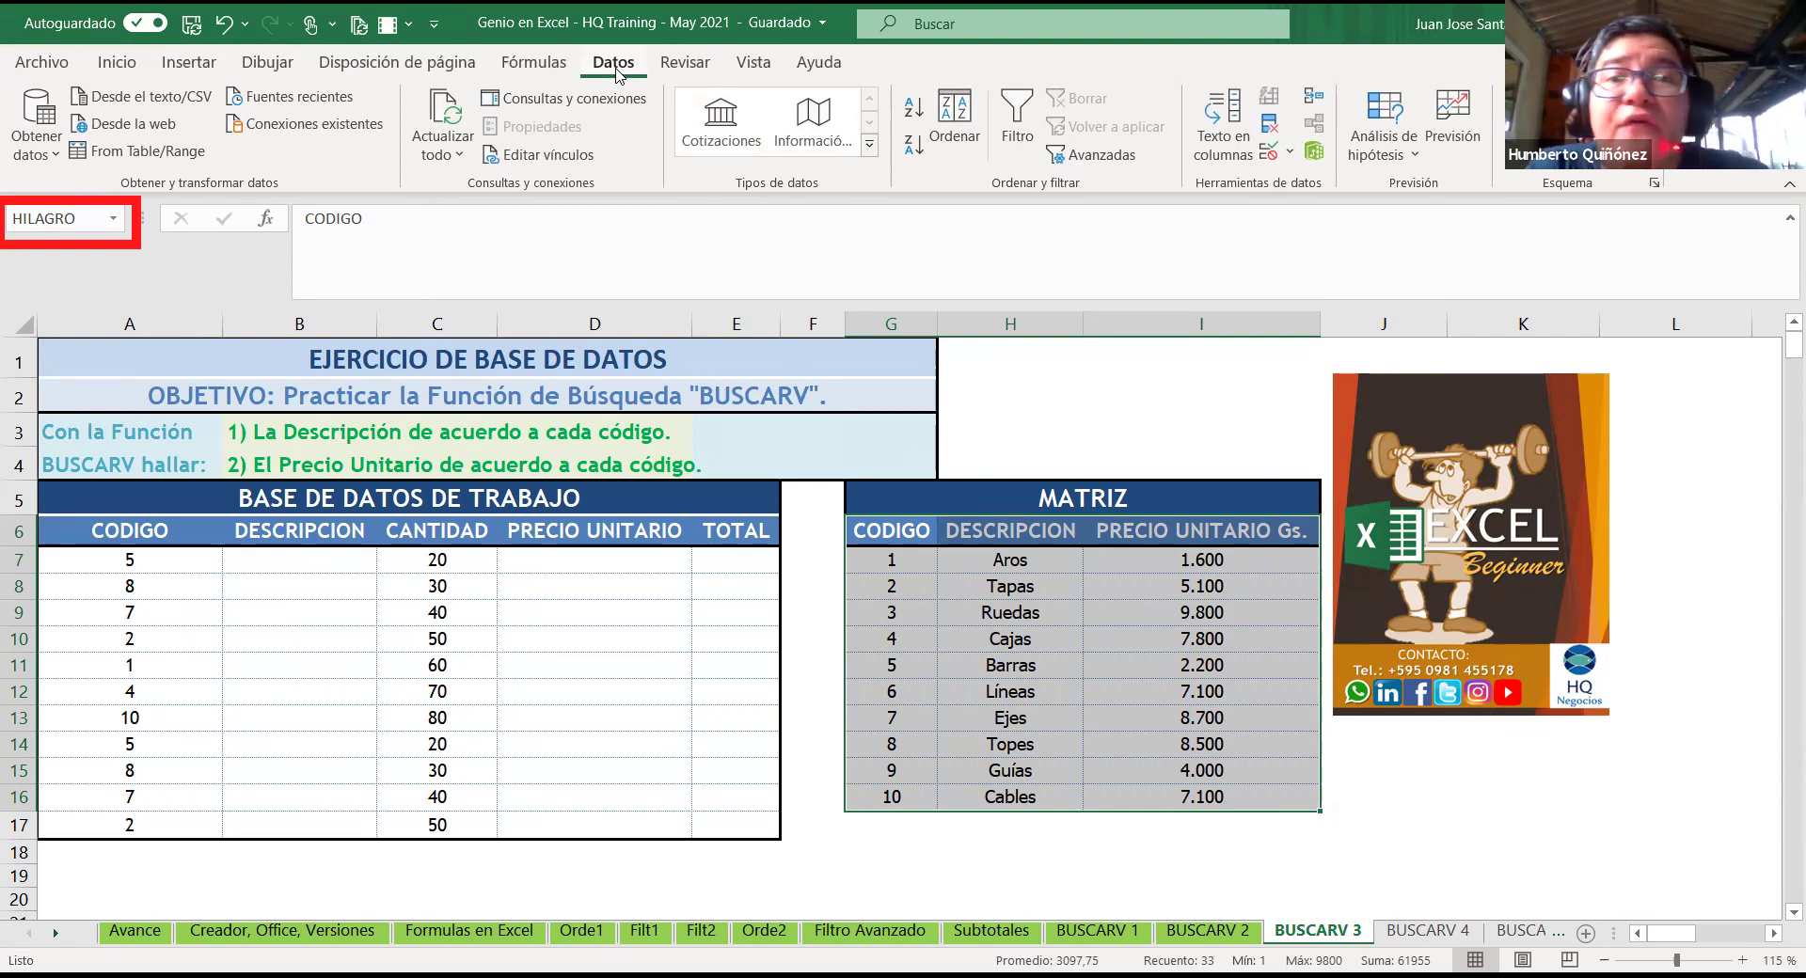
pyautogui.click(546, 62)
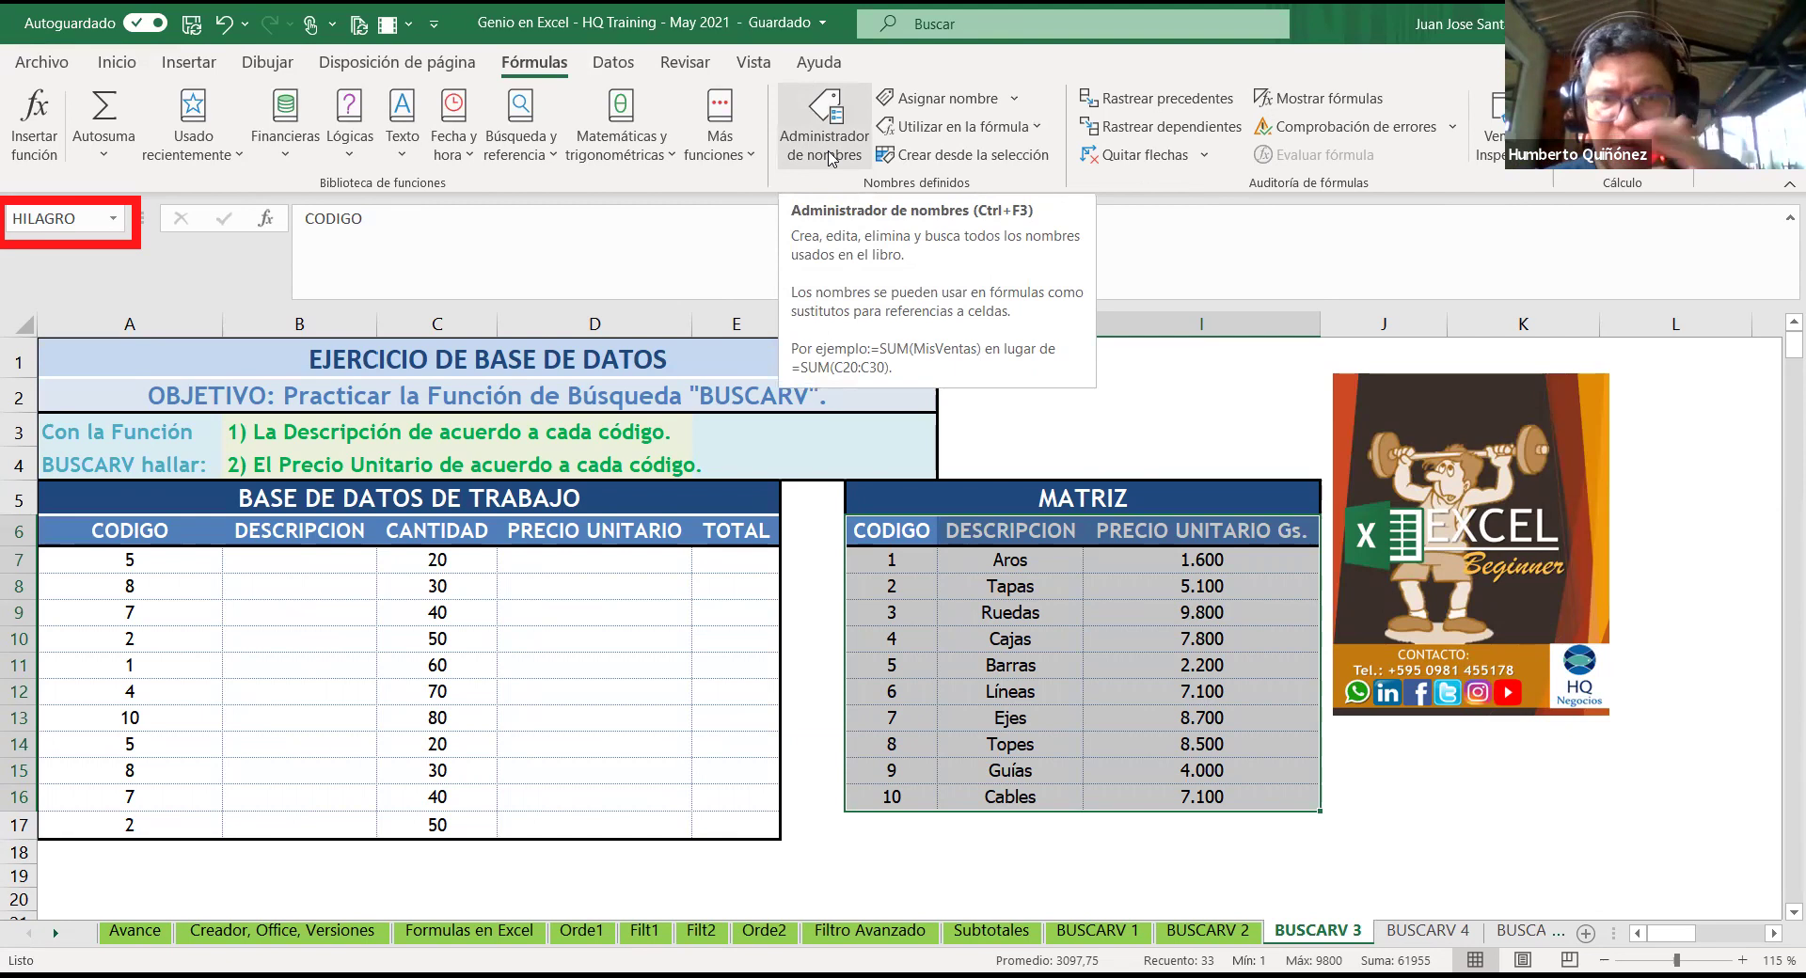
# Step: In the Name Manager, check that kzero and HILAGRO both refer to 'BUSCARV 3'!$G$6:$I$16
pyautogui.click(827, 148)
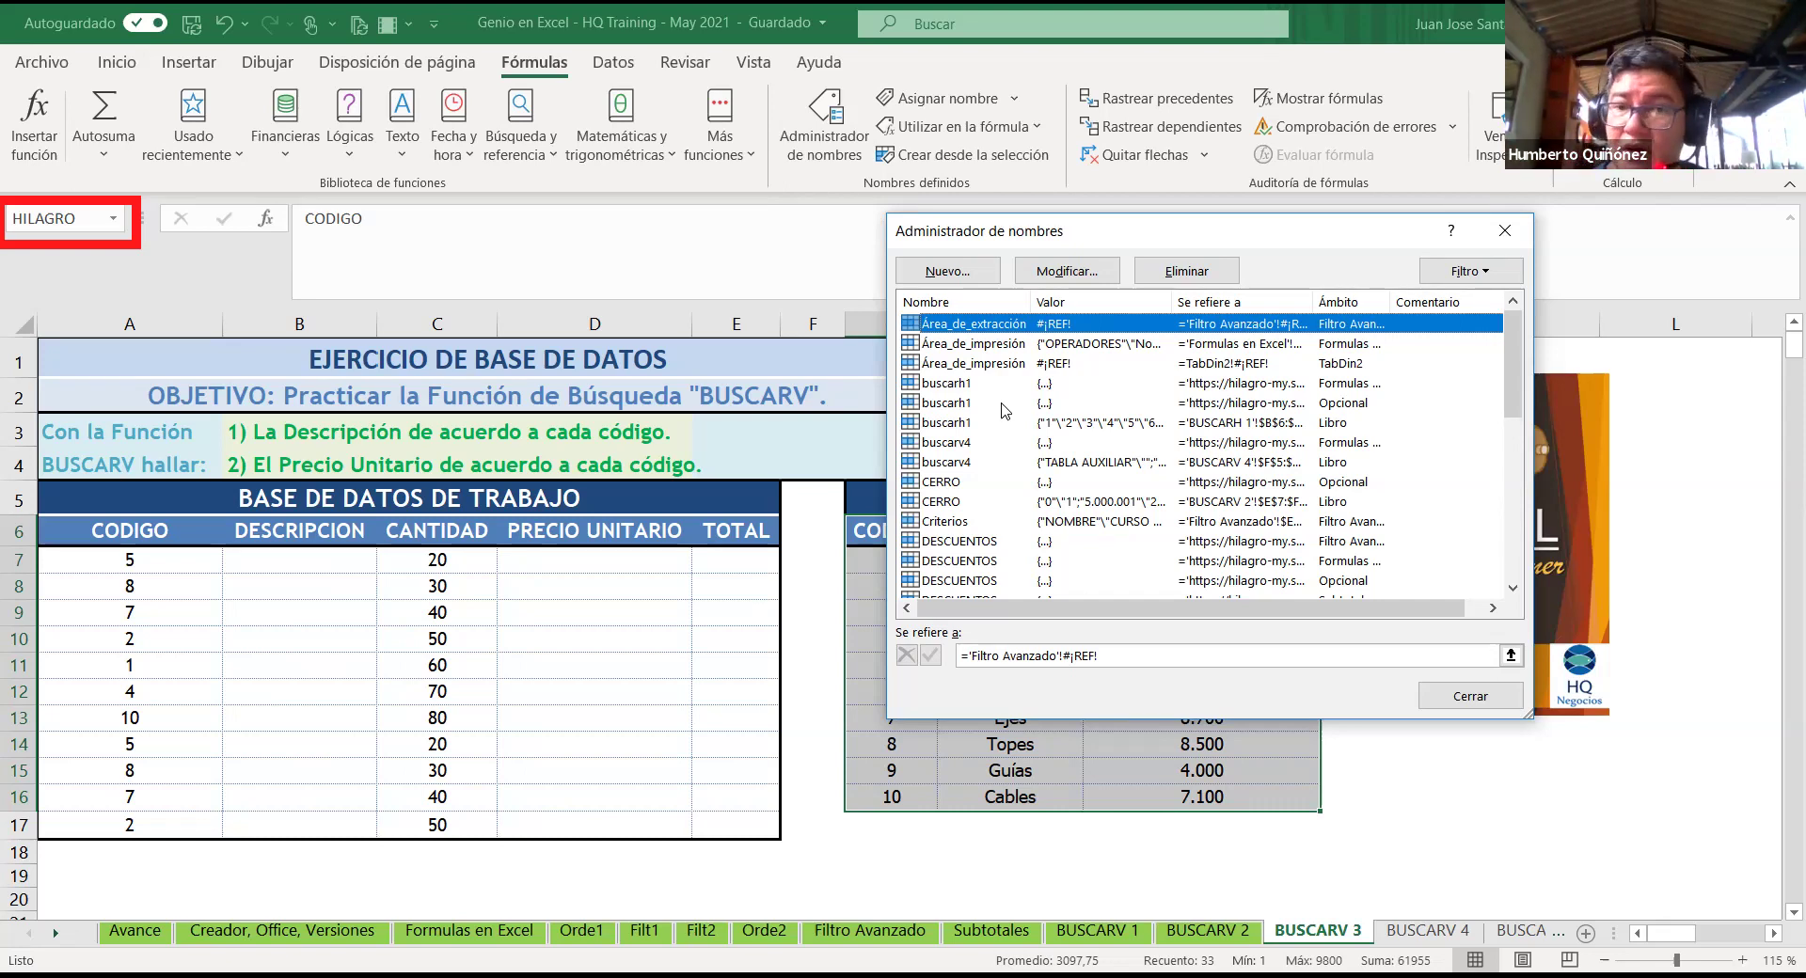
pyautogui.scroll(-1, 1015, 418)
pyautogui.scroll(-1, 1021, 442)
pyautogui.scroll(-2, 1025, 471)
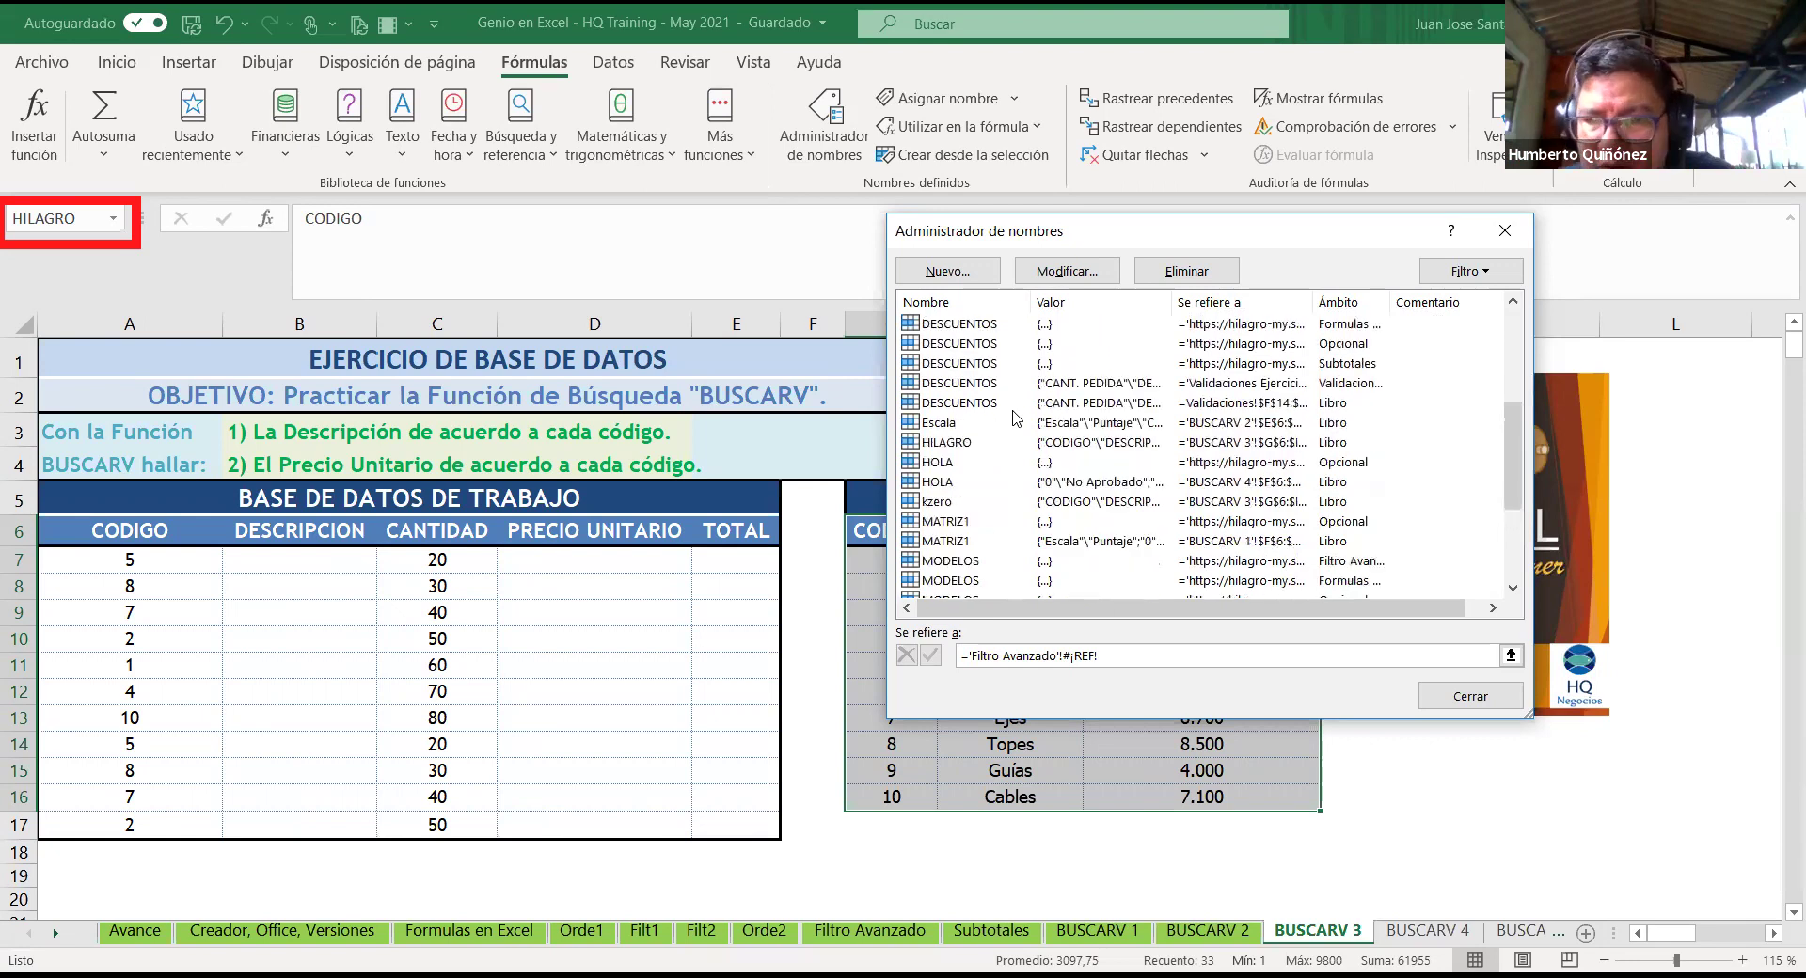
pyautogui.click(969, 504)
pyautogui.scroll(-1, 968, 504)
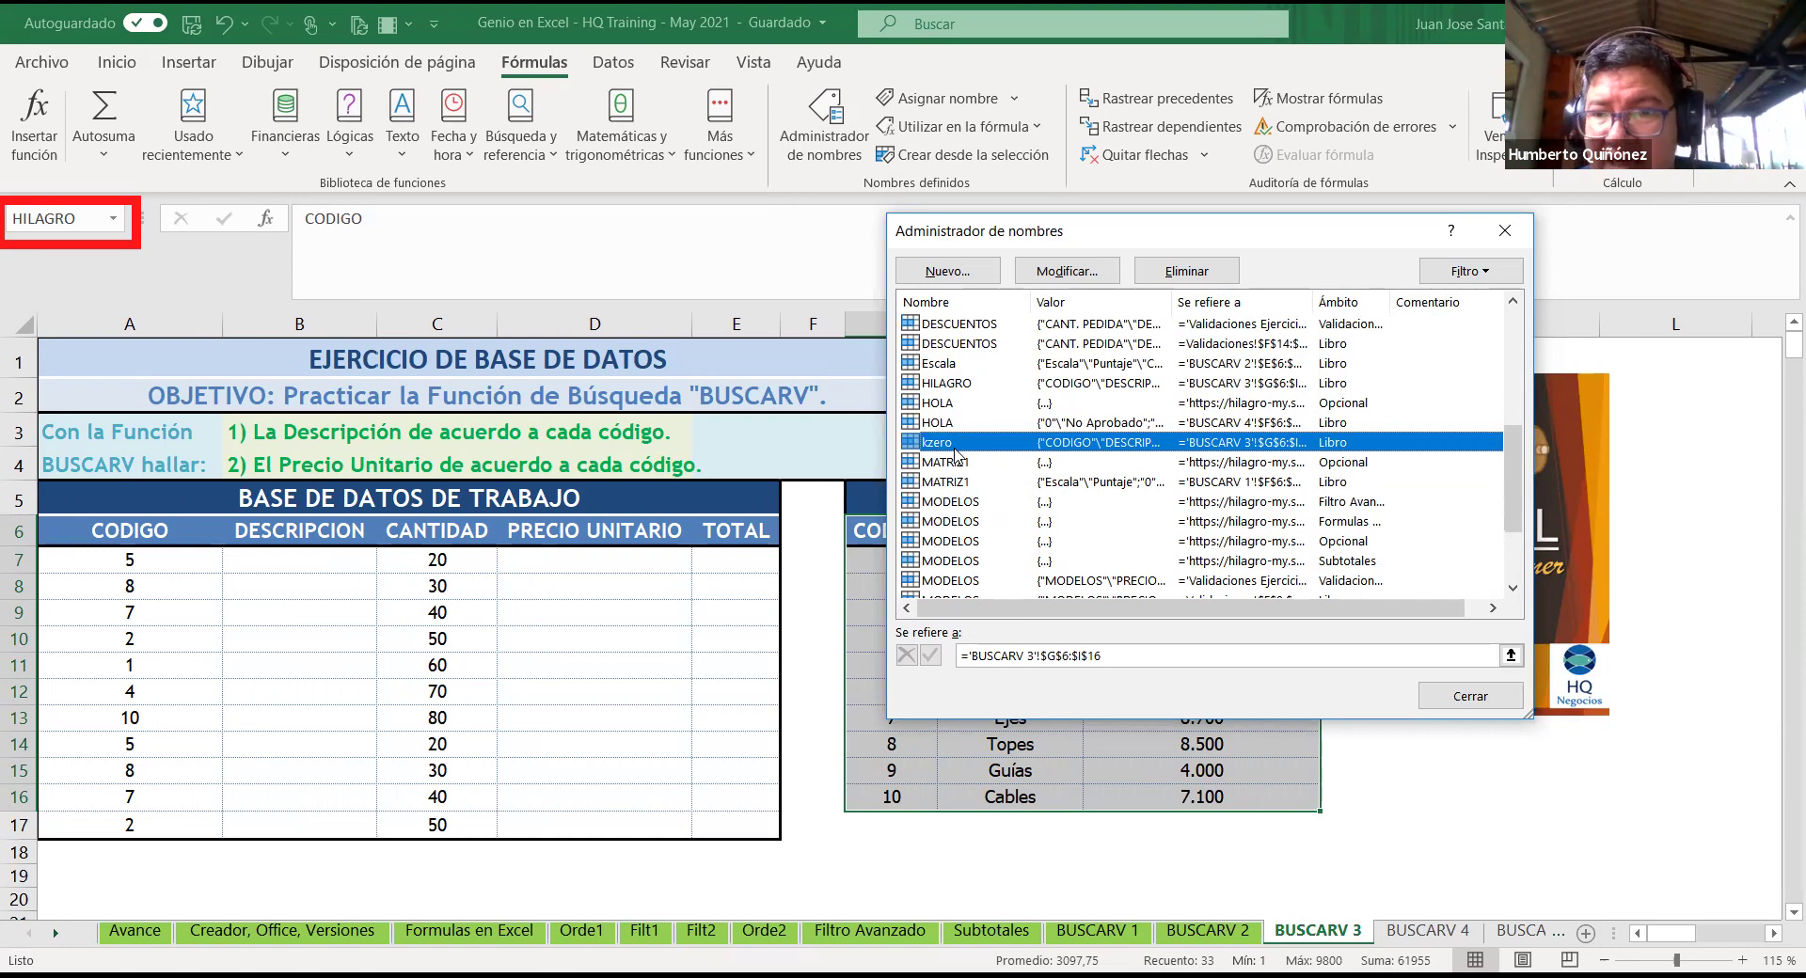
pyautogui.click(948, 384)
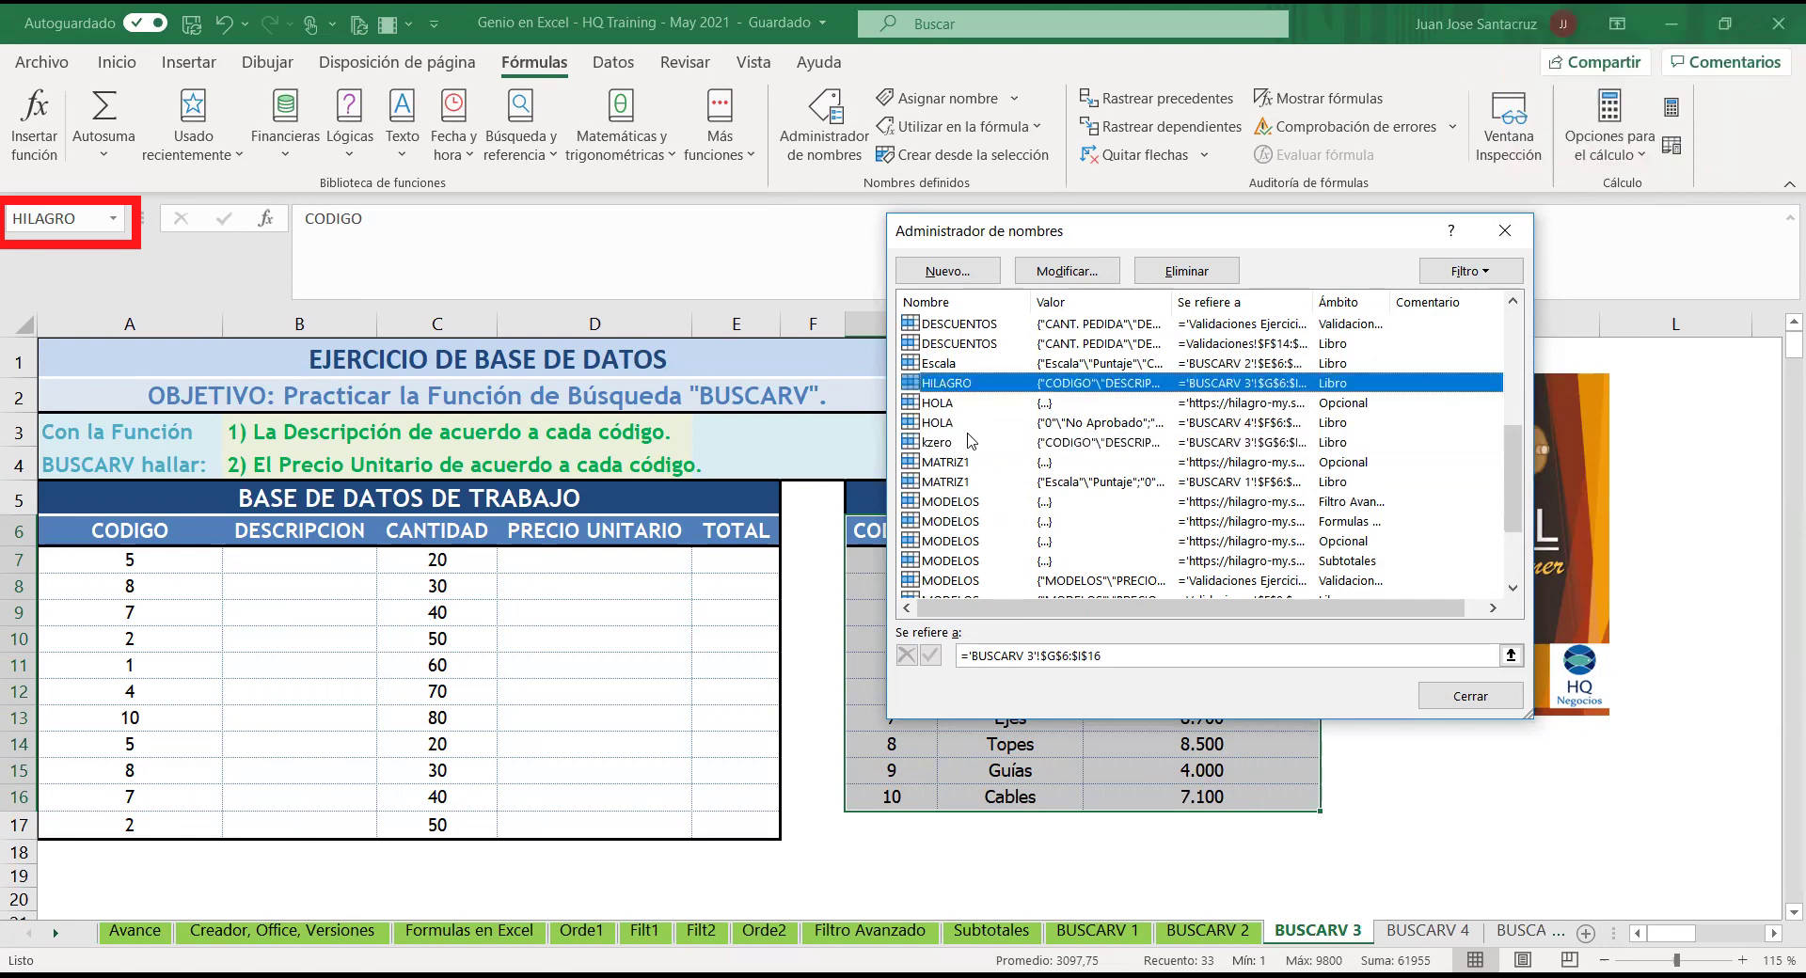
pyautogui.click(961, 444)
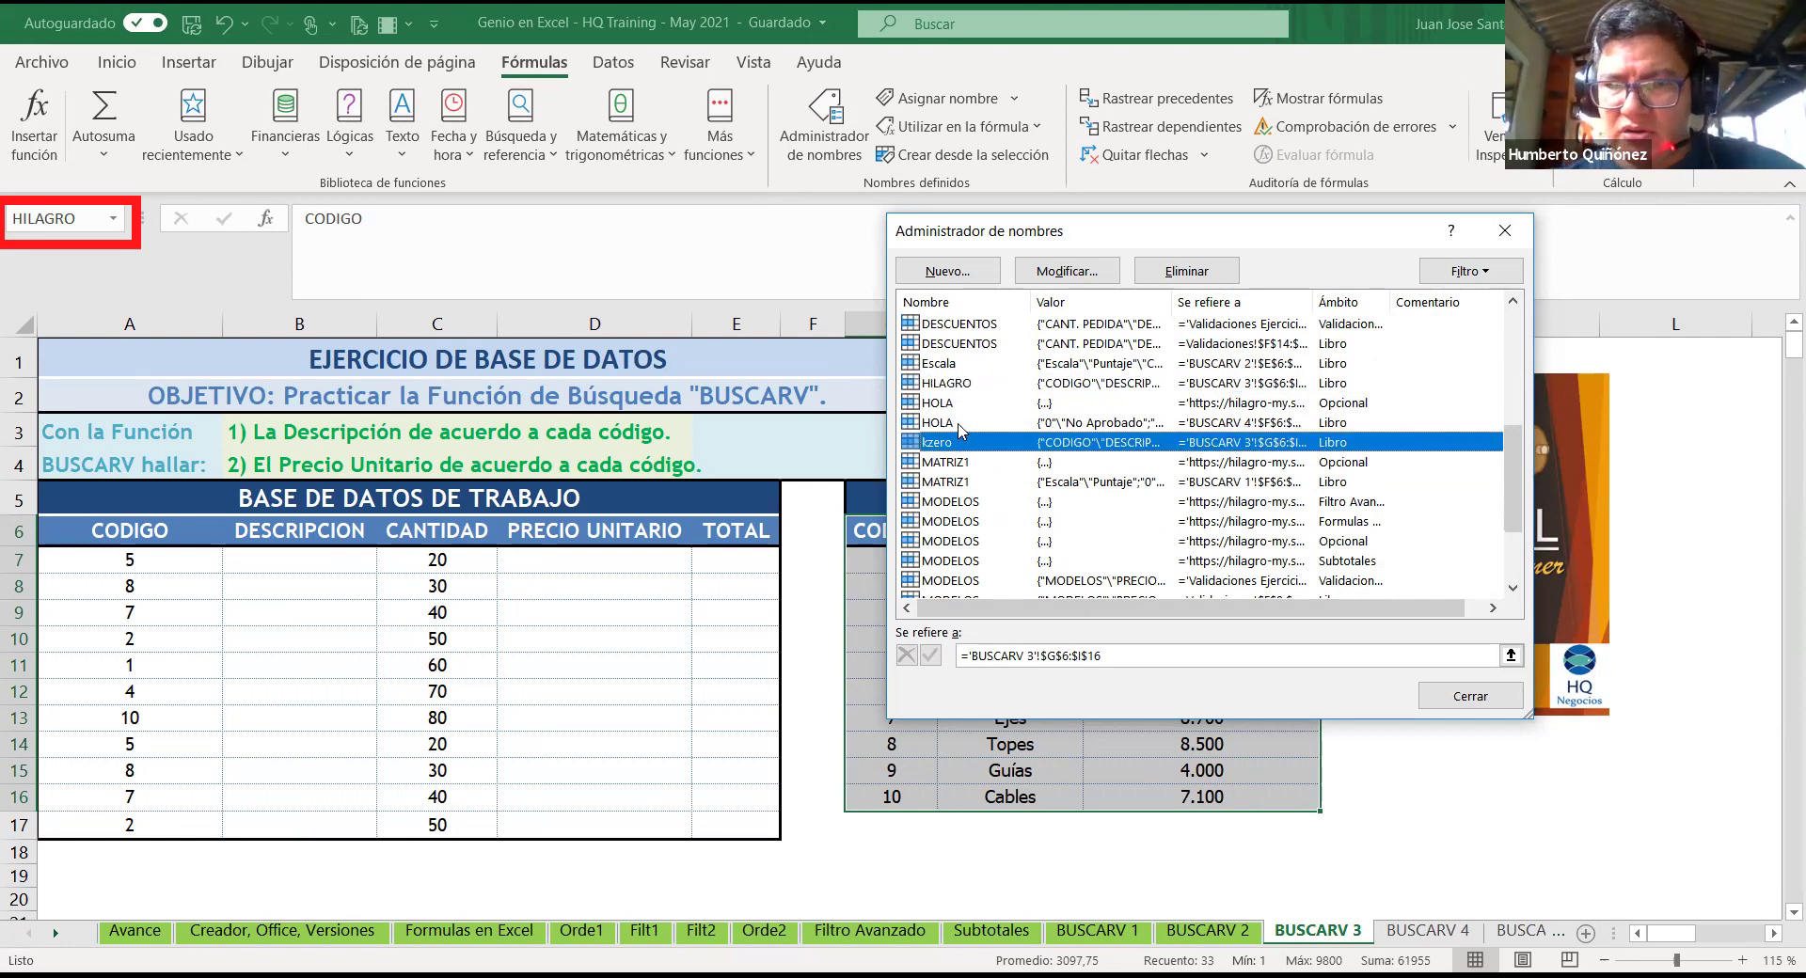
# Step: Delete the kzero name and select HILAGRO in the Name Manager list
pyautogui.click(1161, 273)
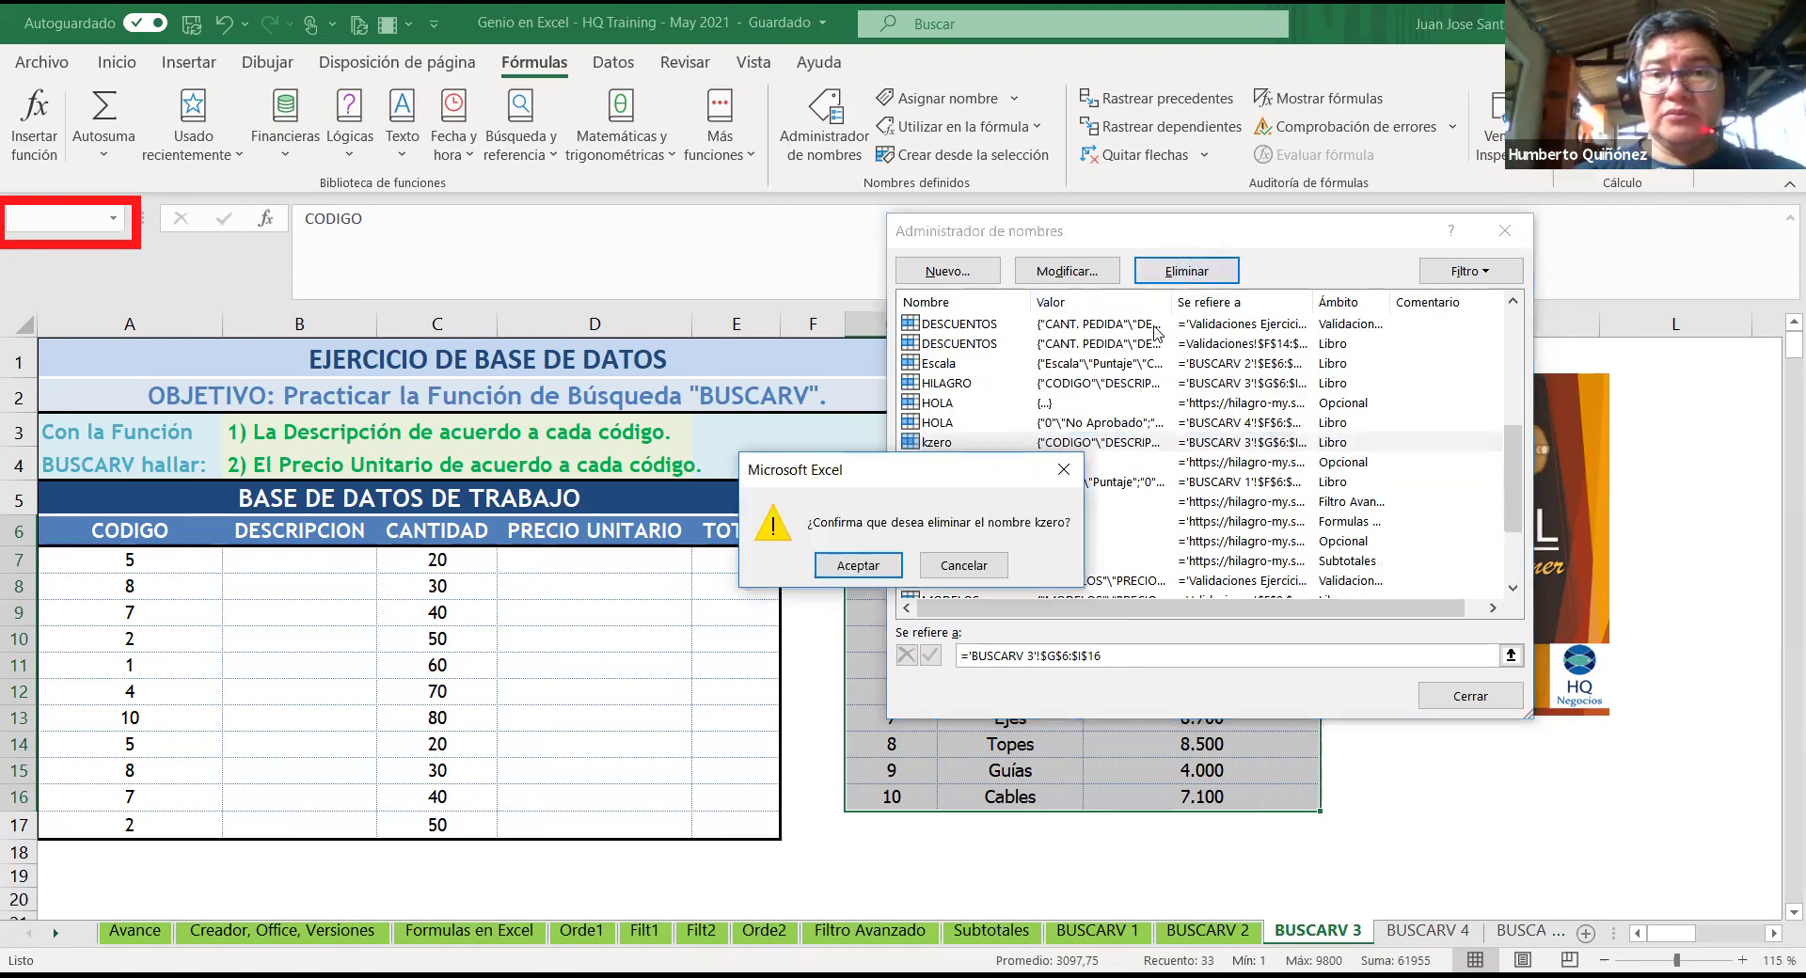
pyautogui.click(888, 565)
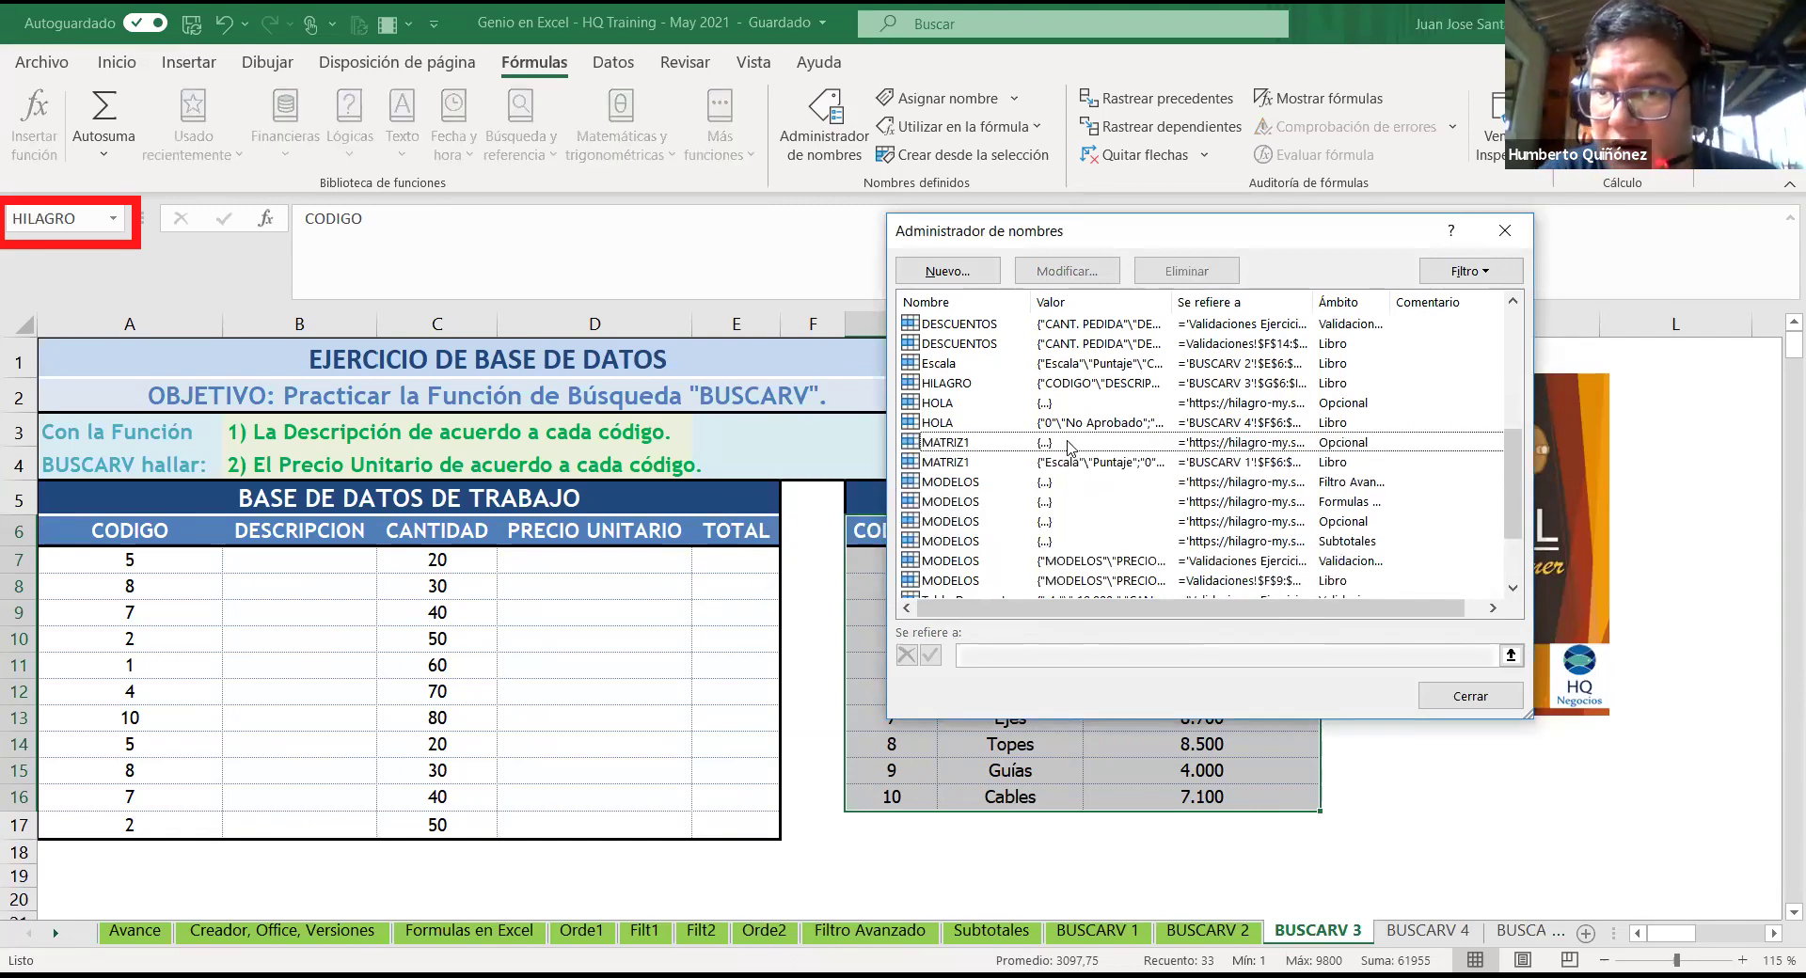
pyautogui.click(982, 388)
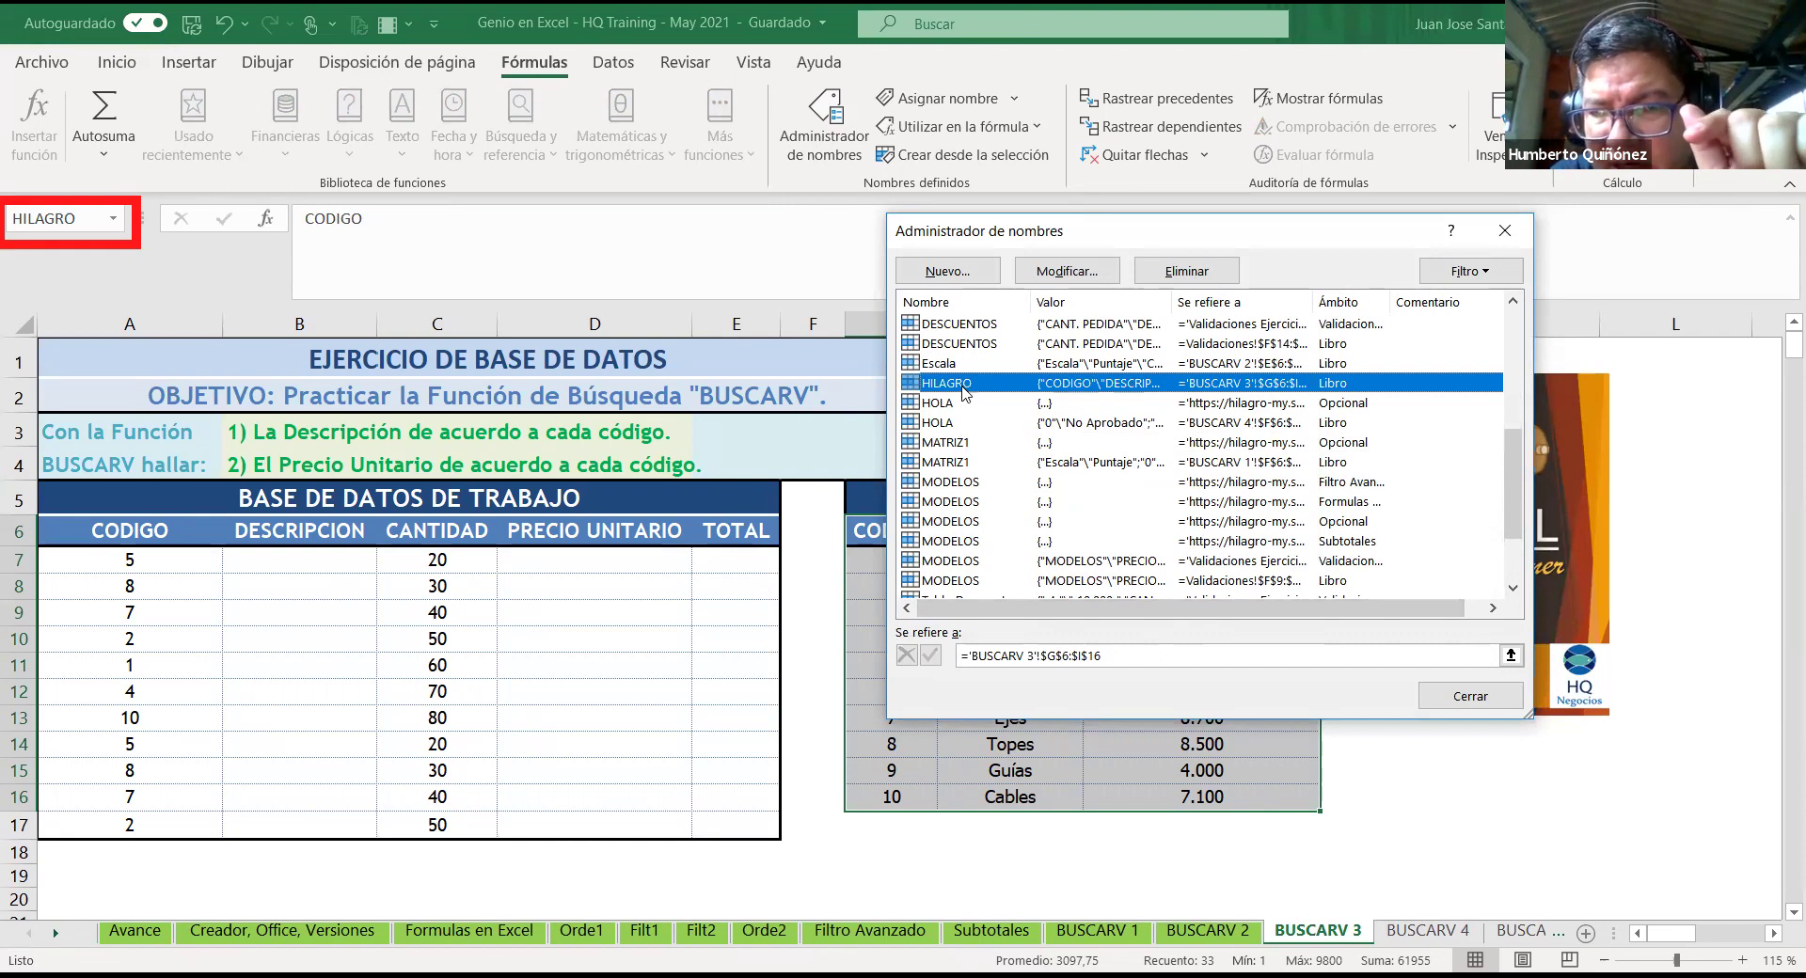
# Step: Edit HILAGRO to add the comment 'EJEMPLO DE LENGUAJE NATURAL' and save it
pyautogui.doubleClick(964, 393)
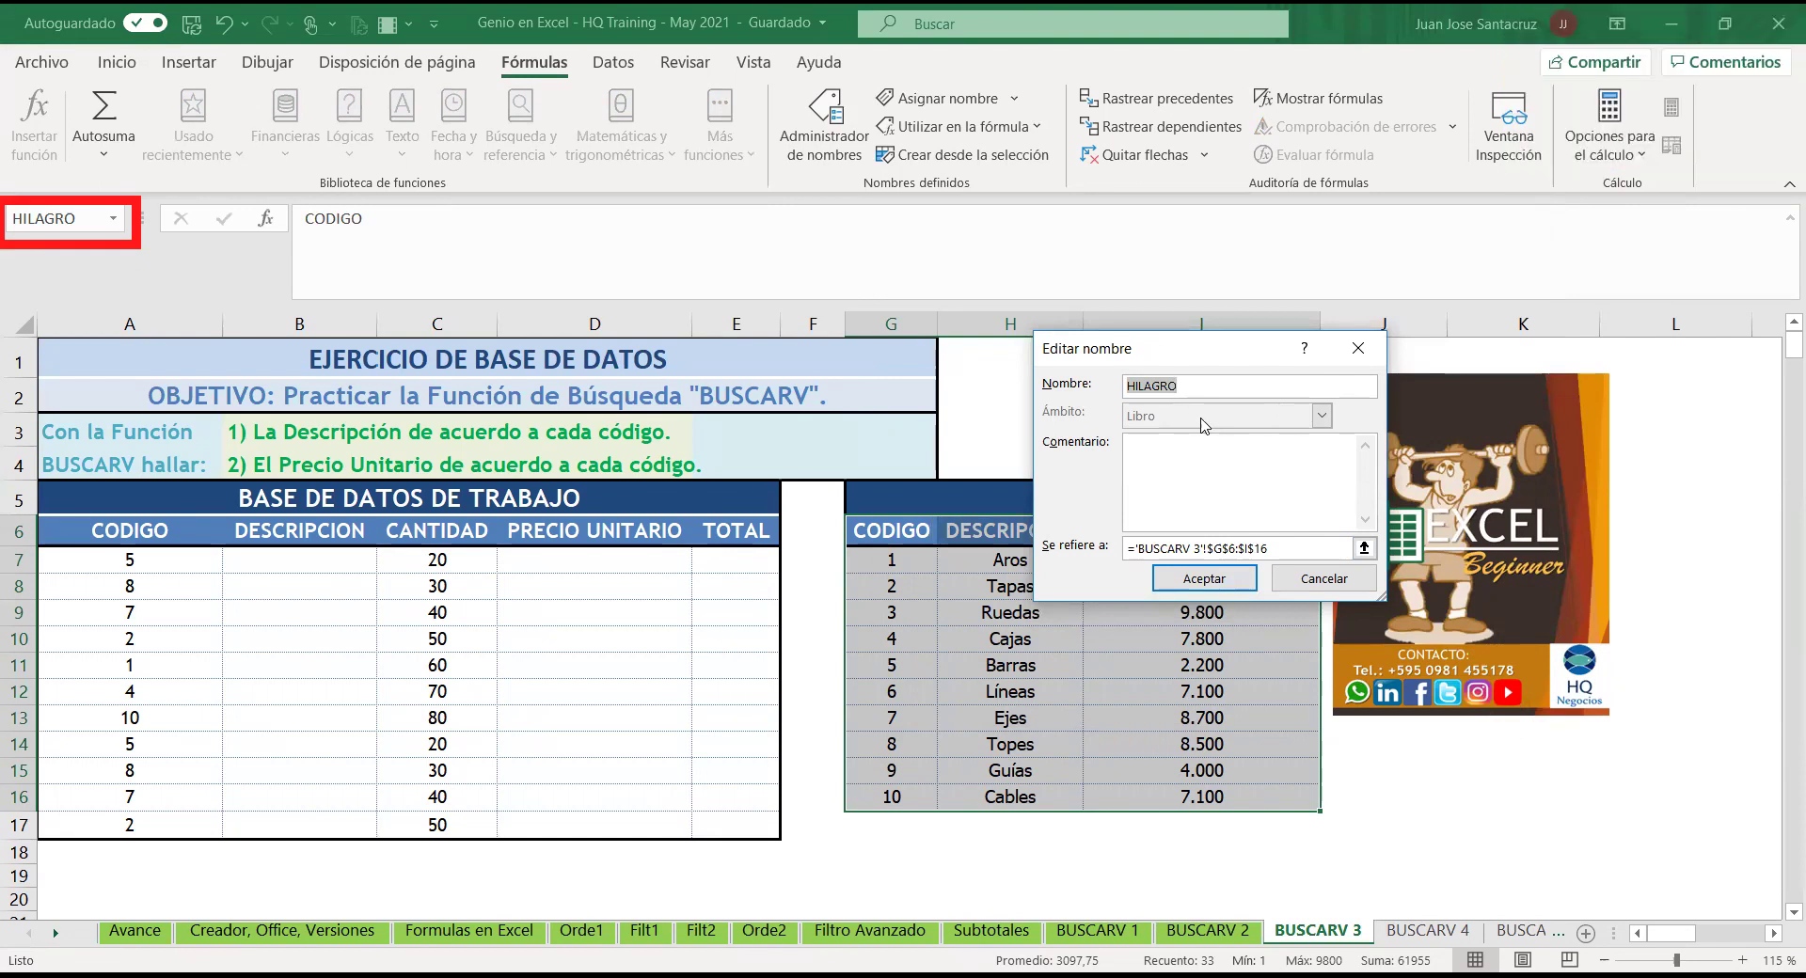
pyautogui.click(1218, 486)
pyautogui.write('EJEMPLO B')
pyautogui.write('ENGUAJE NATURAL')
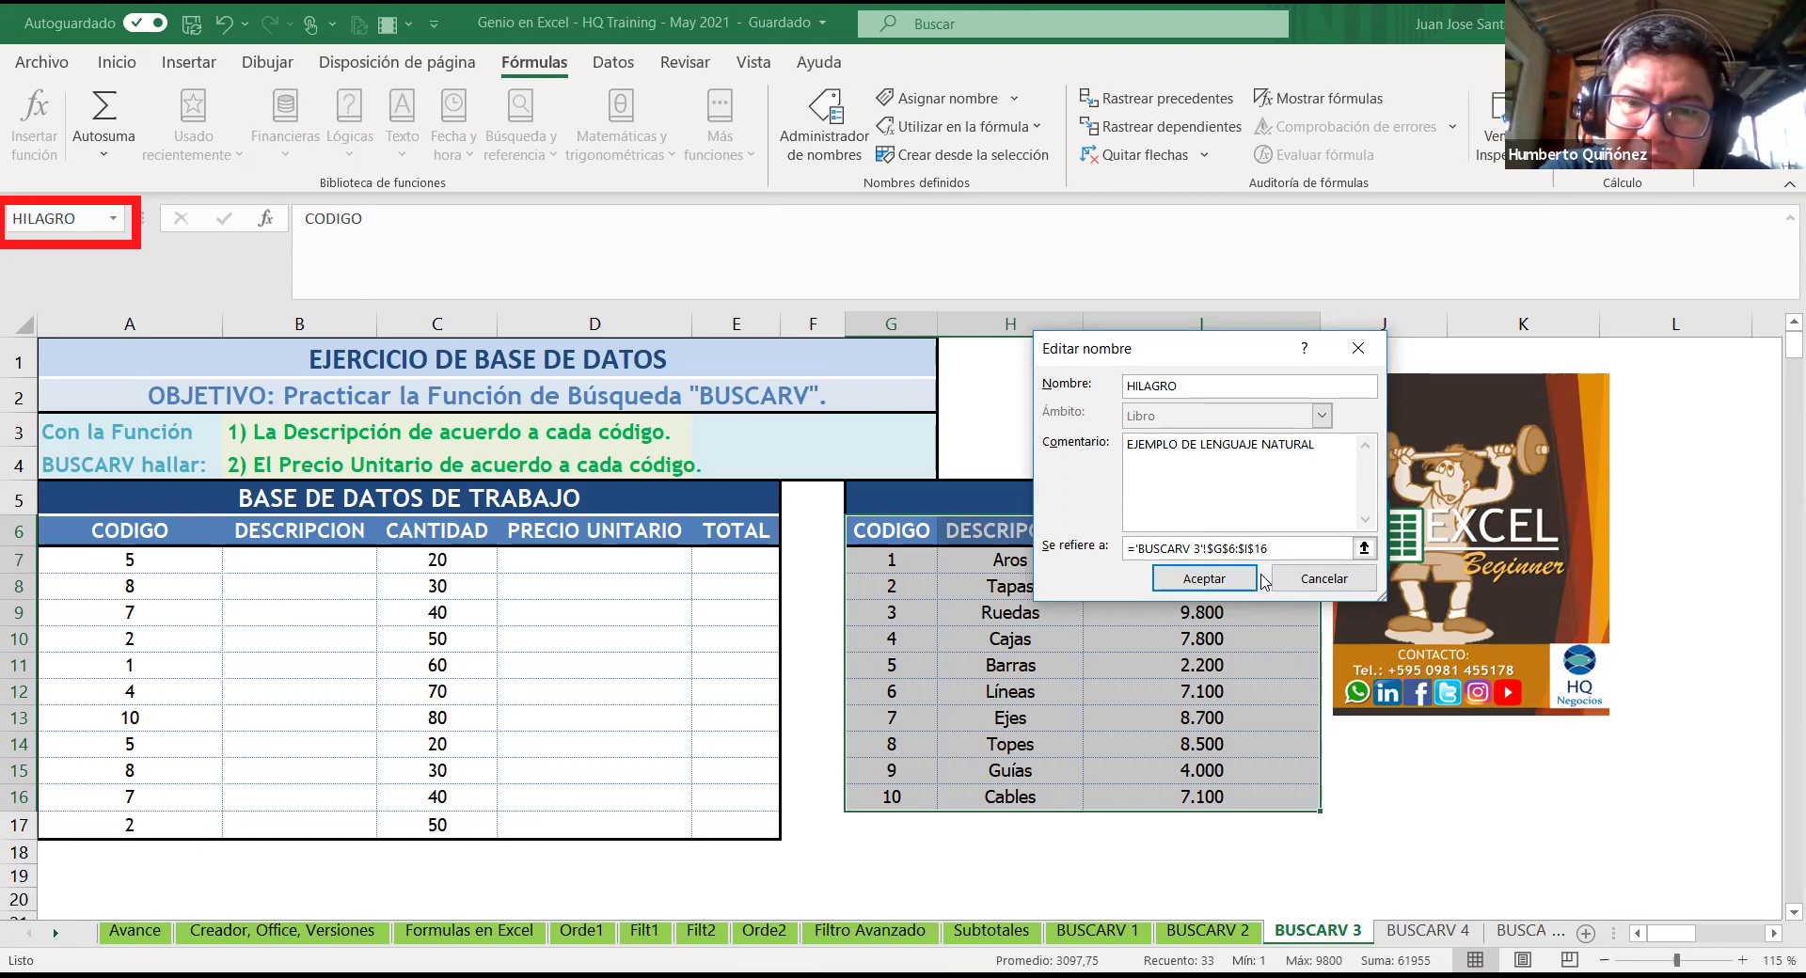
pyautogui.click(1205, 579)
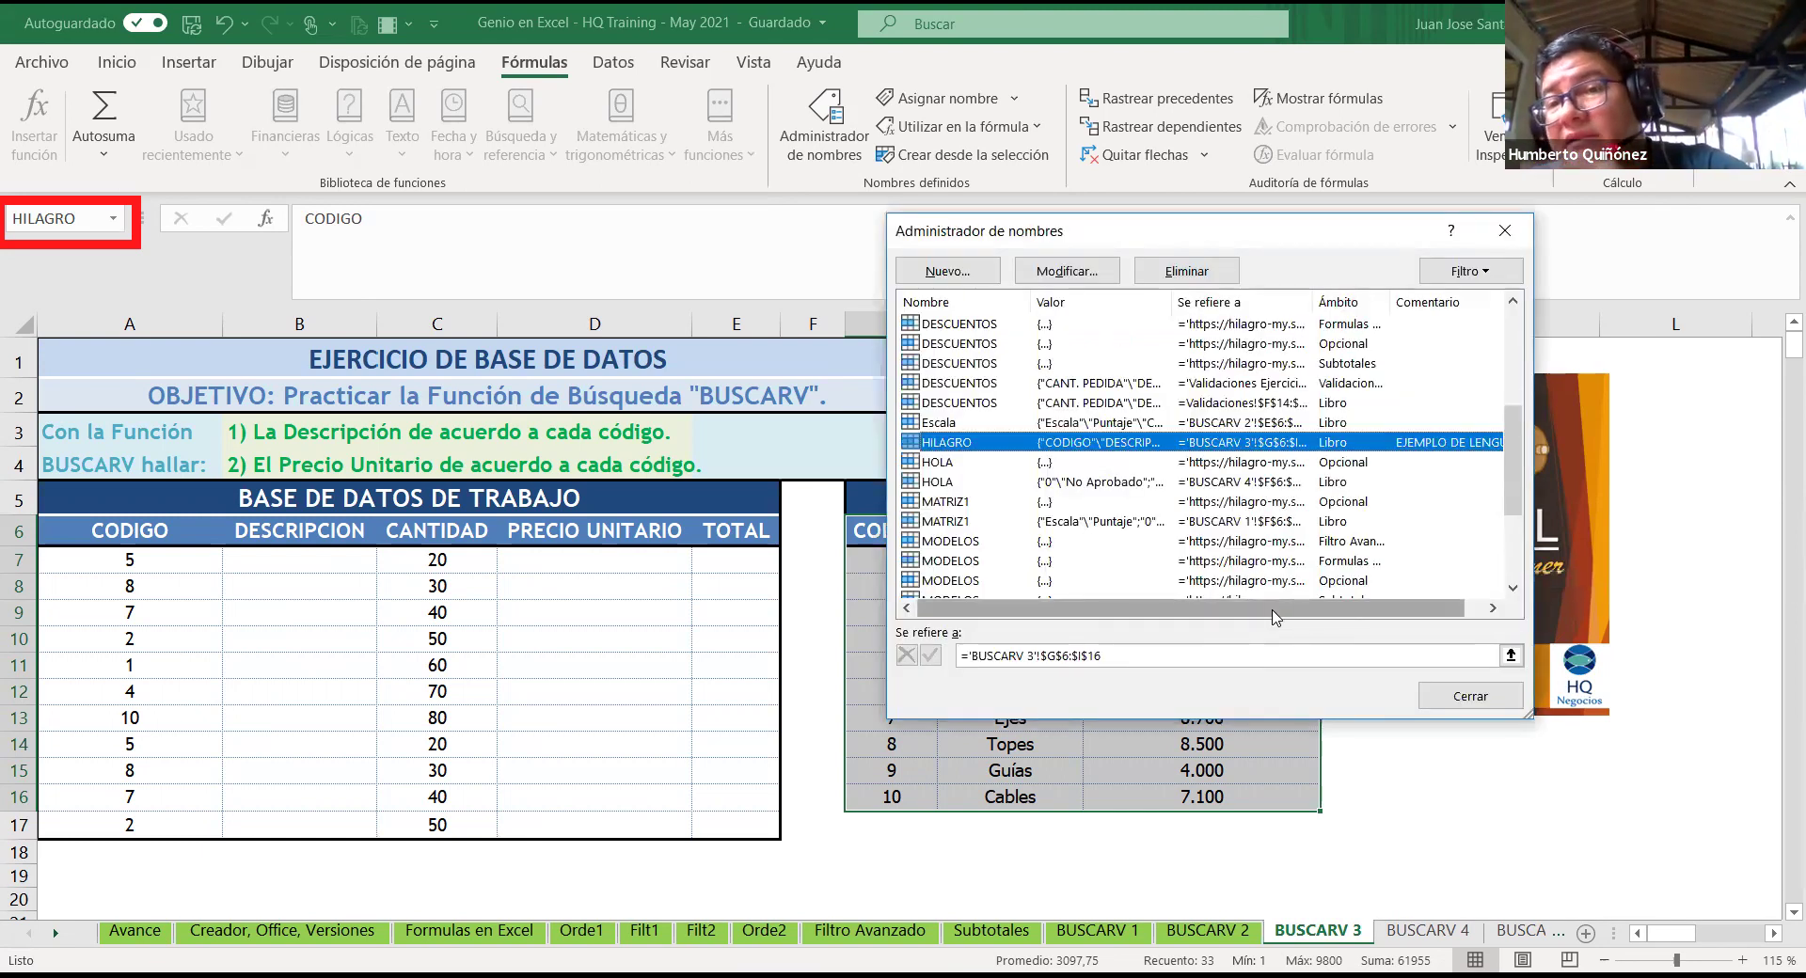
# Step: Scroll the names list sideways to view HILAGRO's comment, then close the Name Manager
pyautogui.moveTo(1275, 618); pyautogui.dragTo(1324, 621)
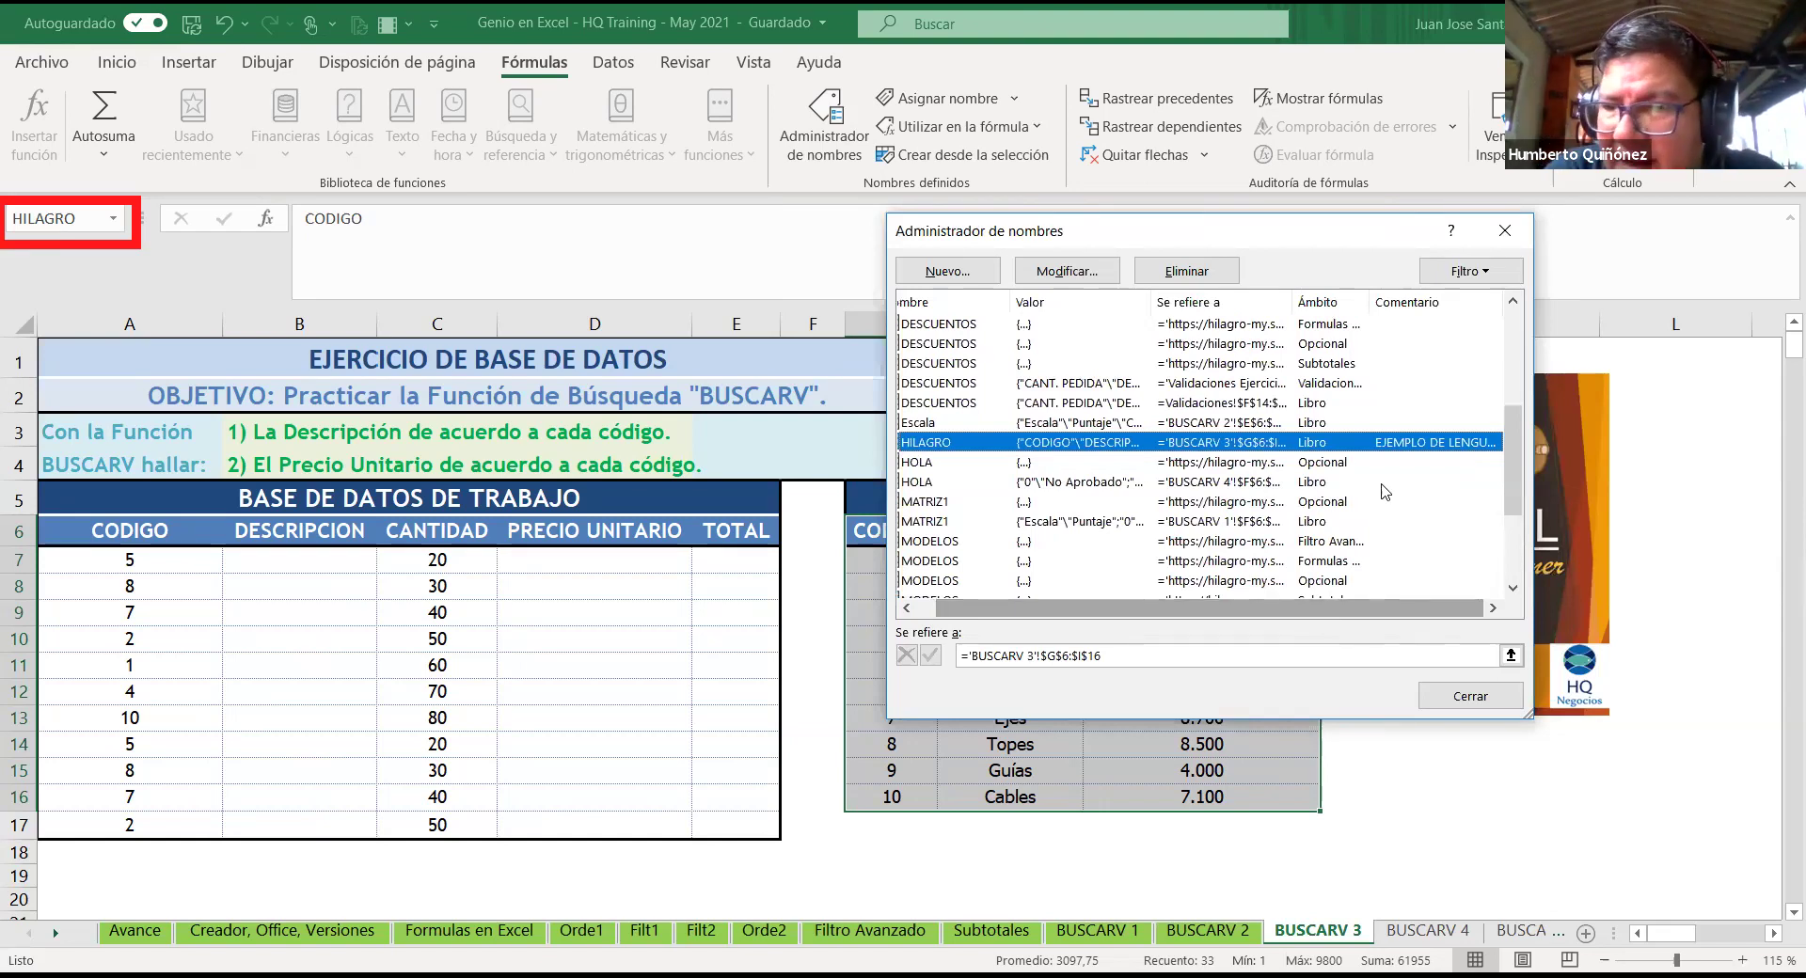
pyautogui.moveTo(1340, 623); pyautogui.dragTo(1320, 623)
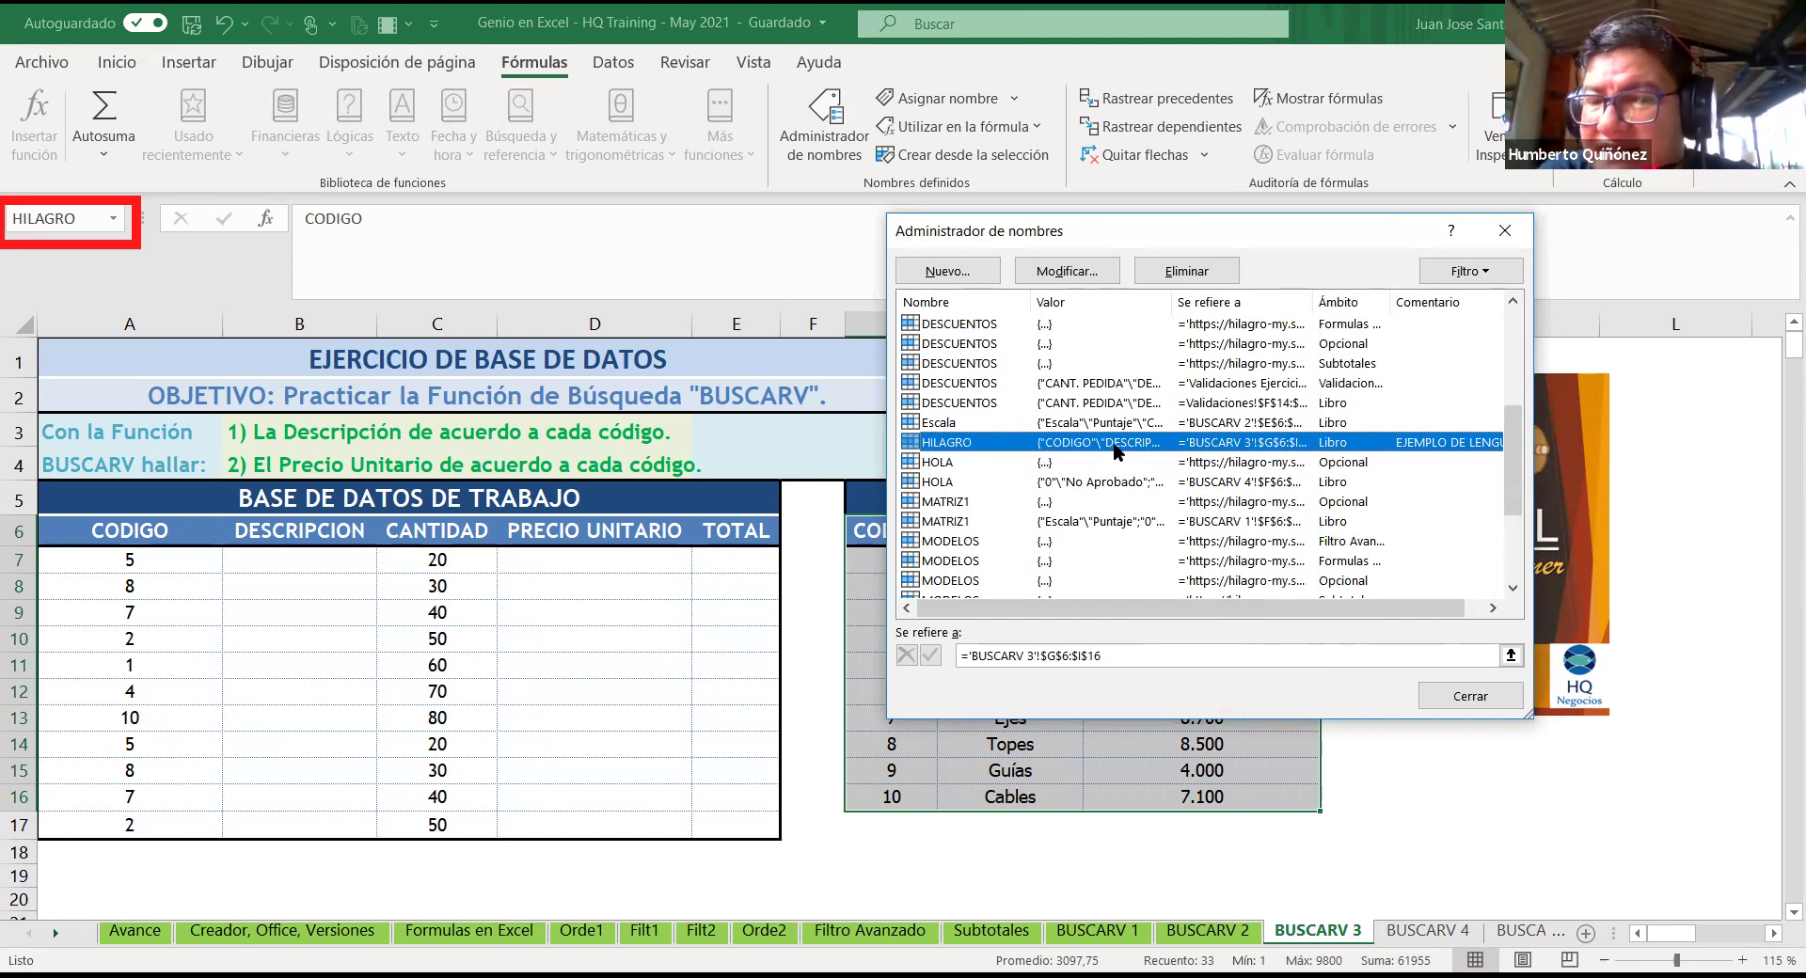
pyautogui.click(1480, 698)
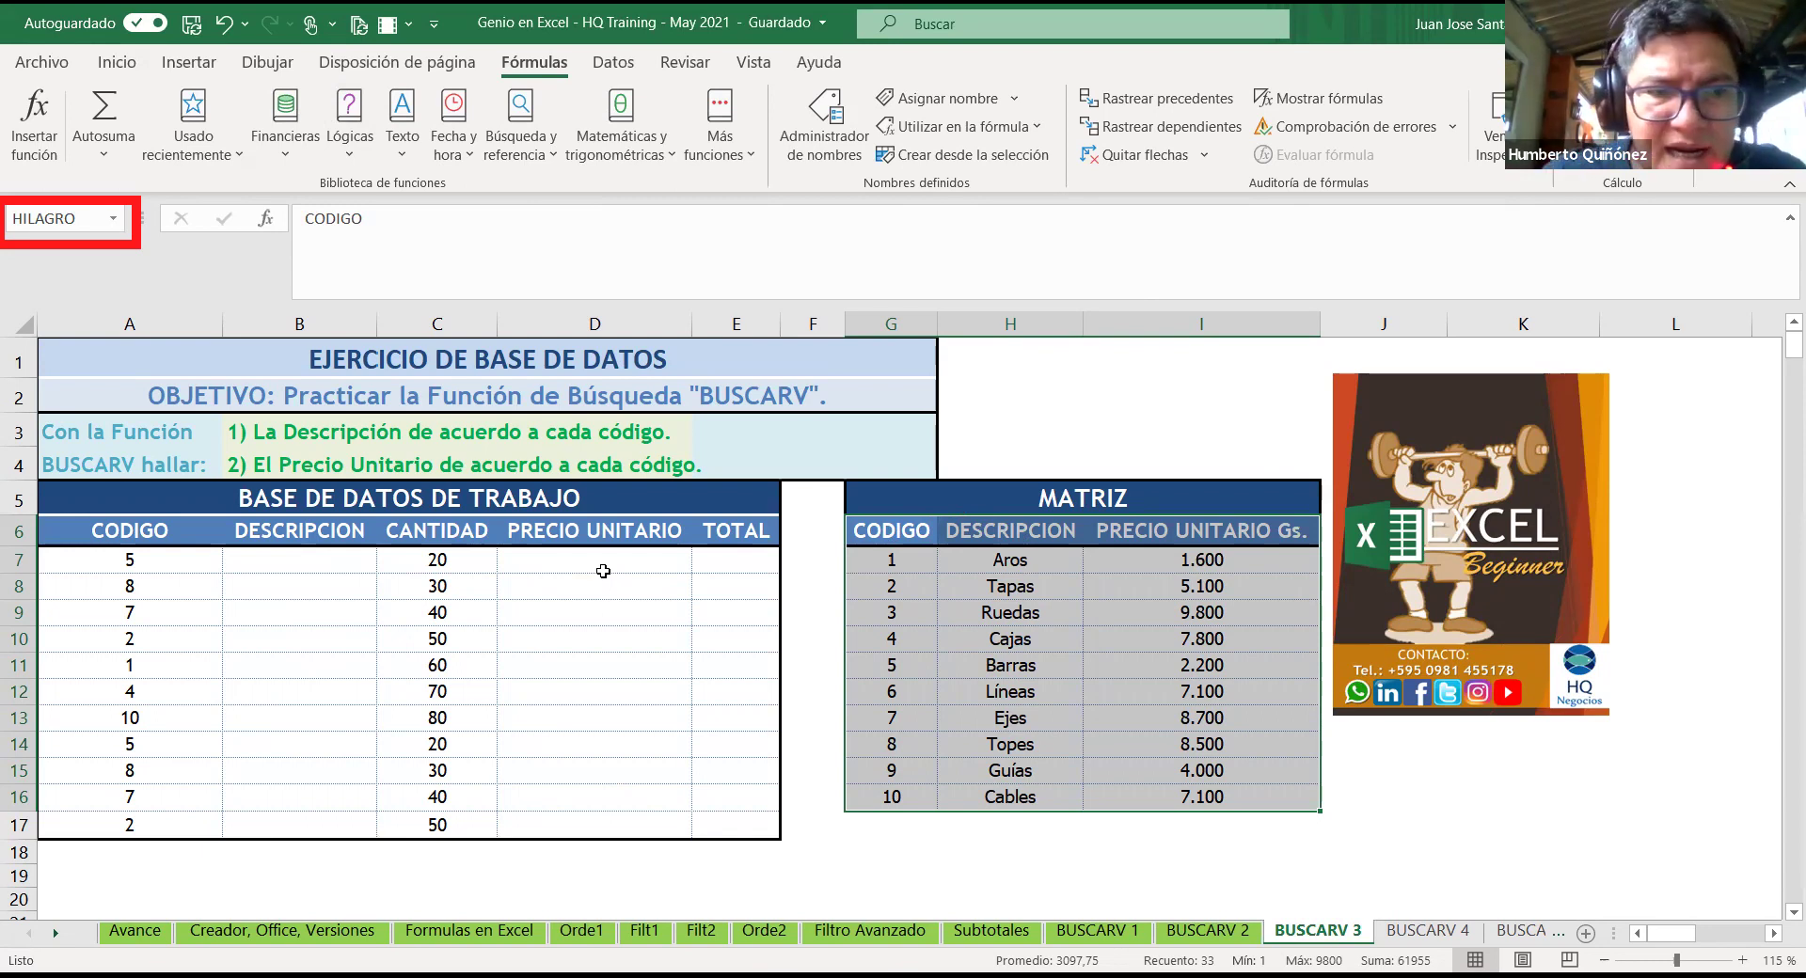
pyautogui.click(343, 557)
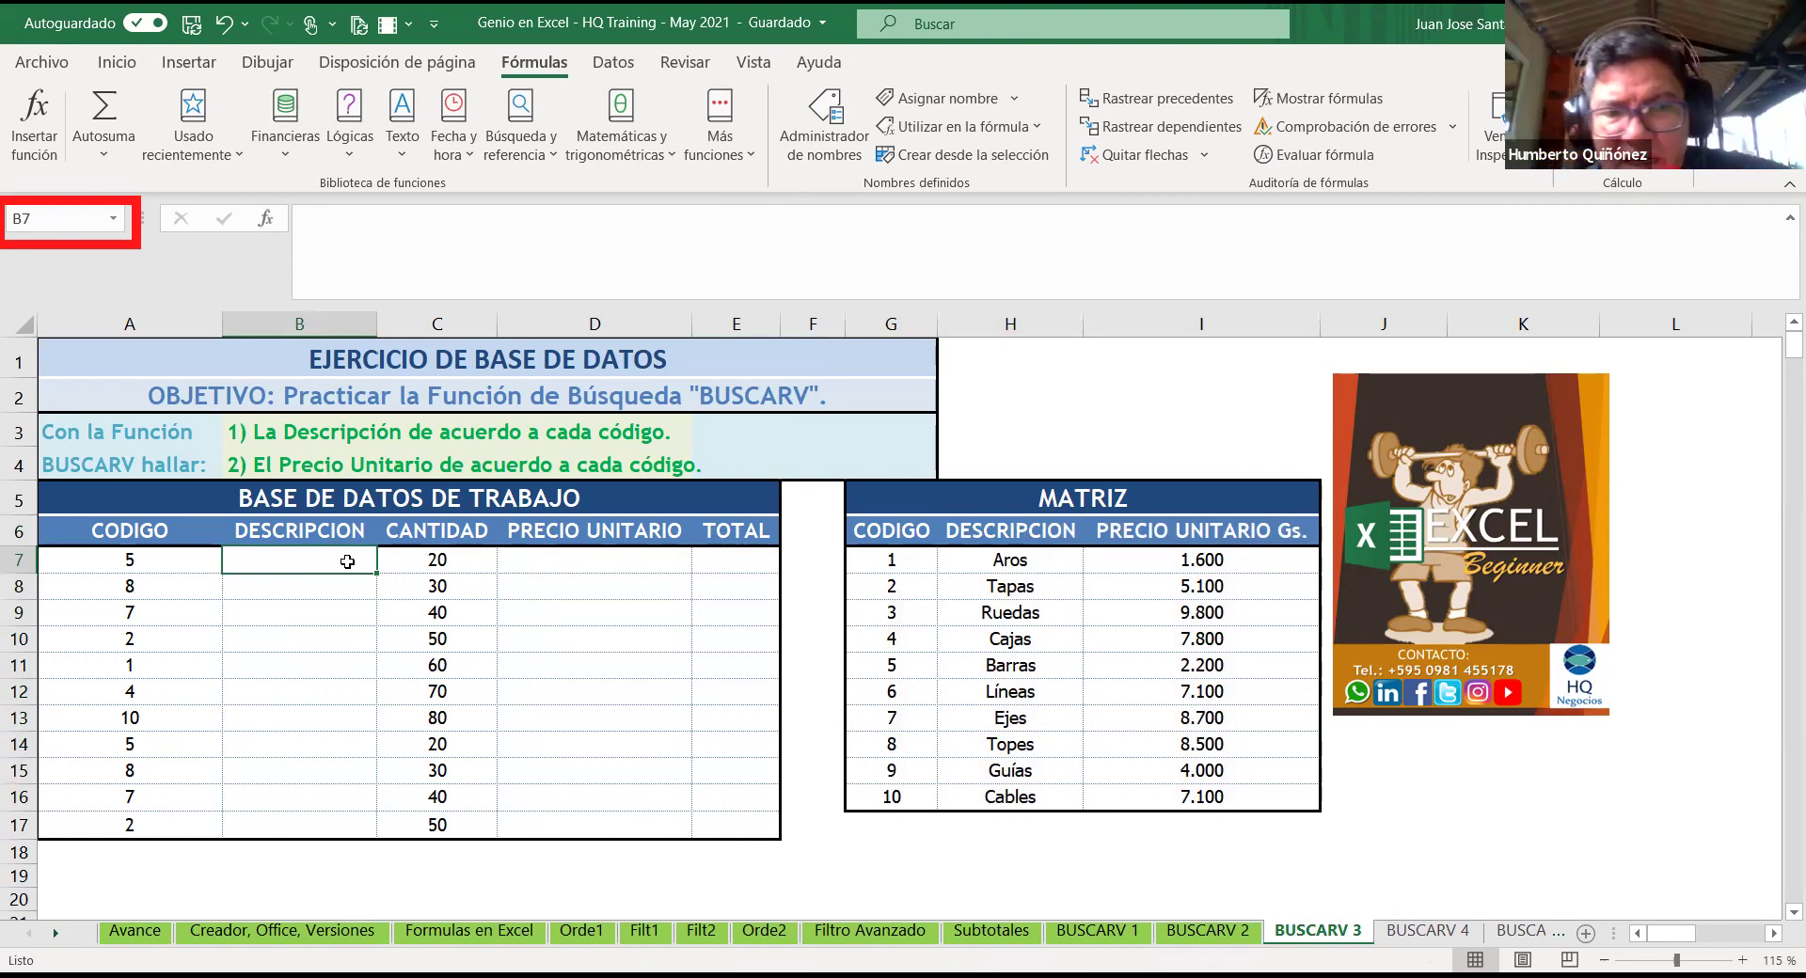
# Step: Start B7's formula as +BUSCARV( using the function autocomplete list
pyautogui.write('+')
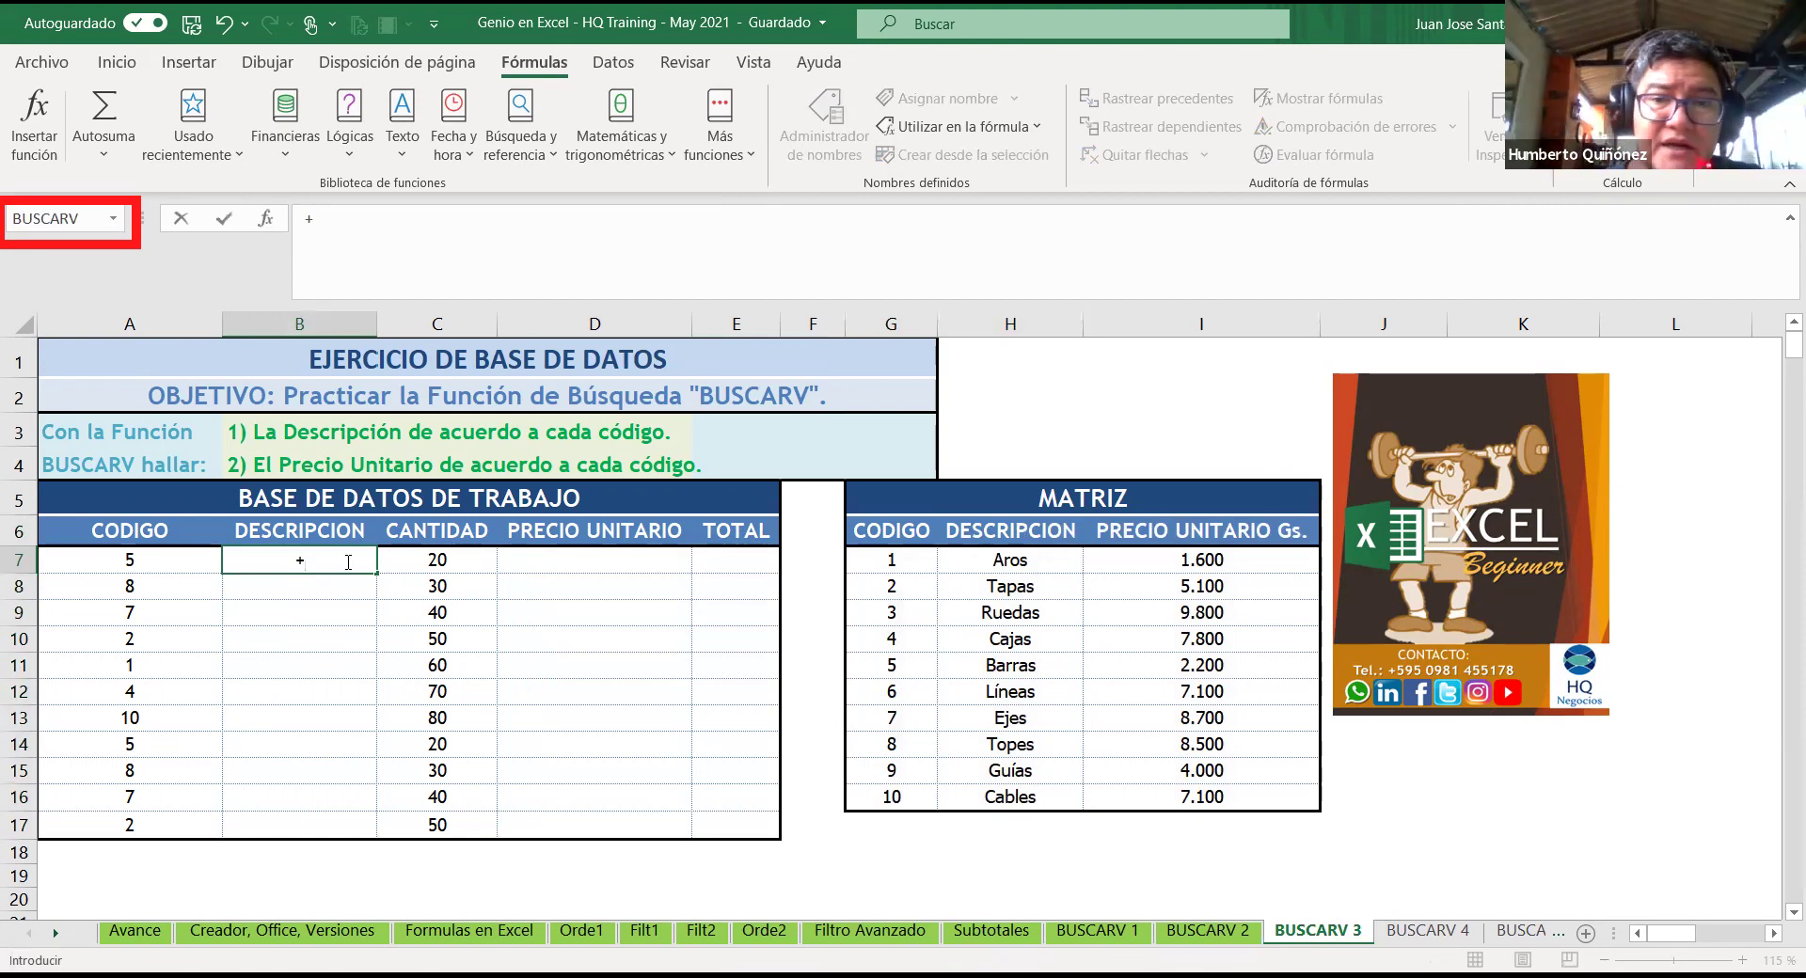
pyautogui.write('BUSCARV')
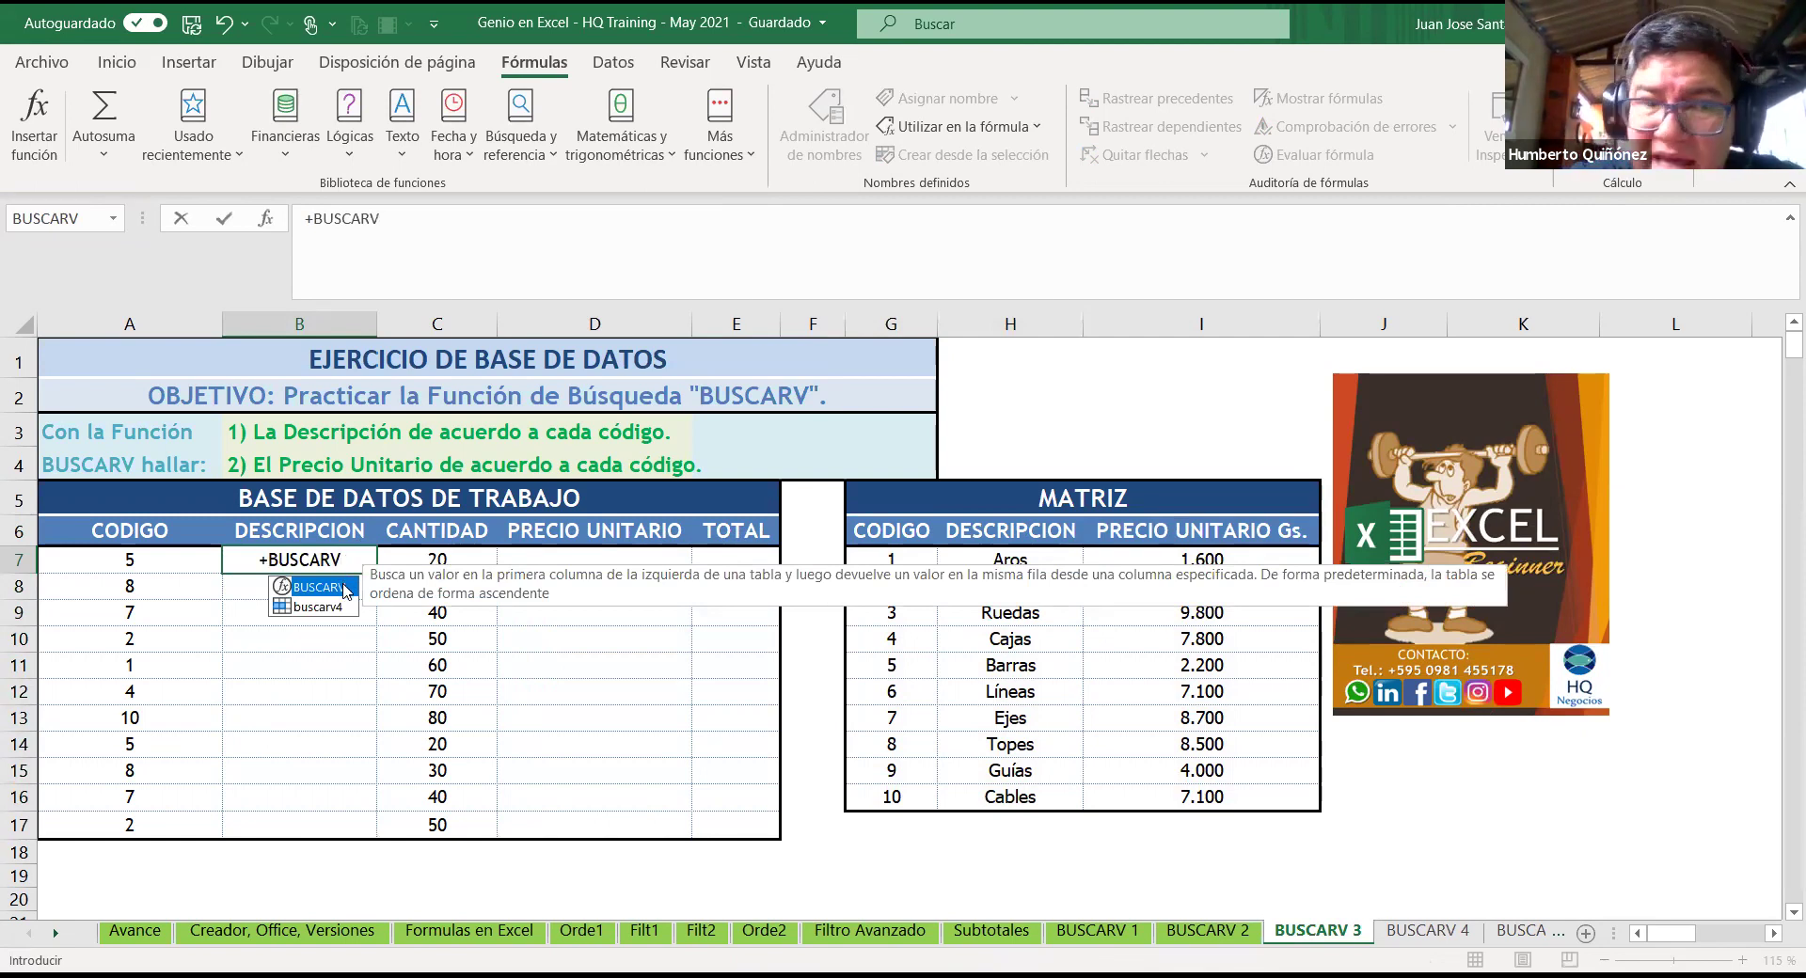
pyautogui.doubleClick(345, 588)
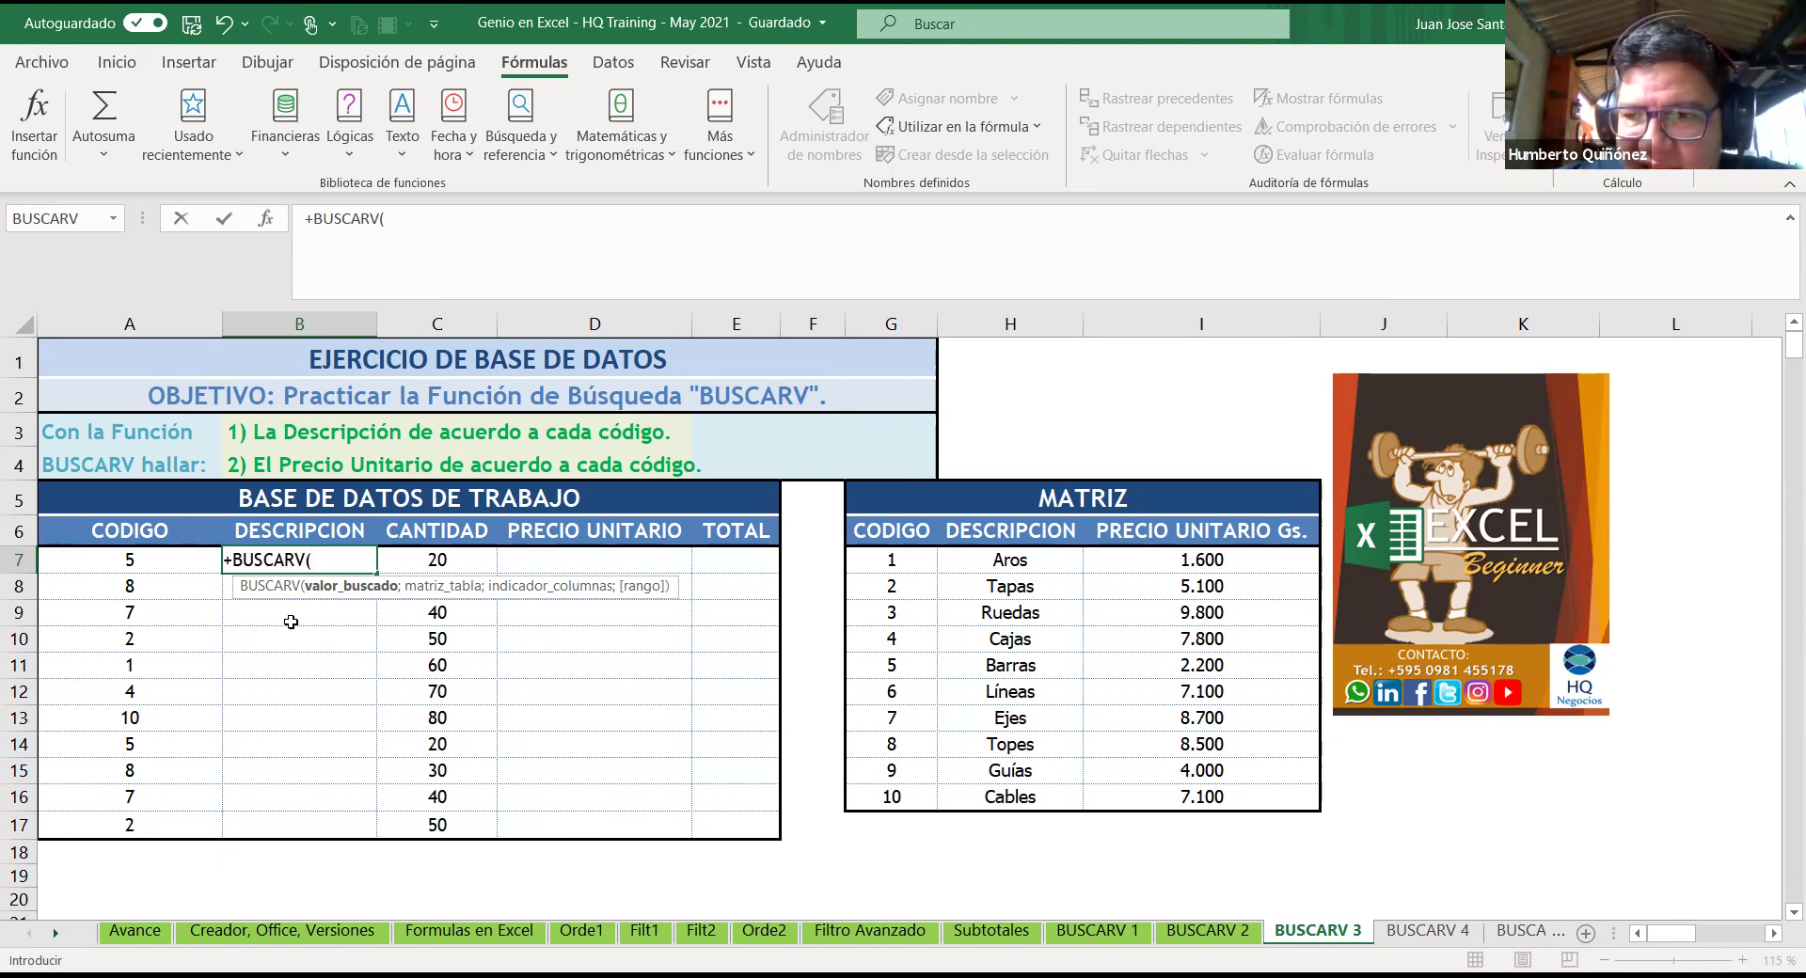
# Step: Use A7 as the BUSCARV lookup value and begin the table argument with HILAGRO
pyautogui.click(151, 559)
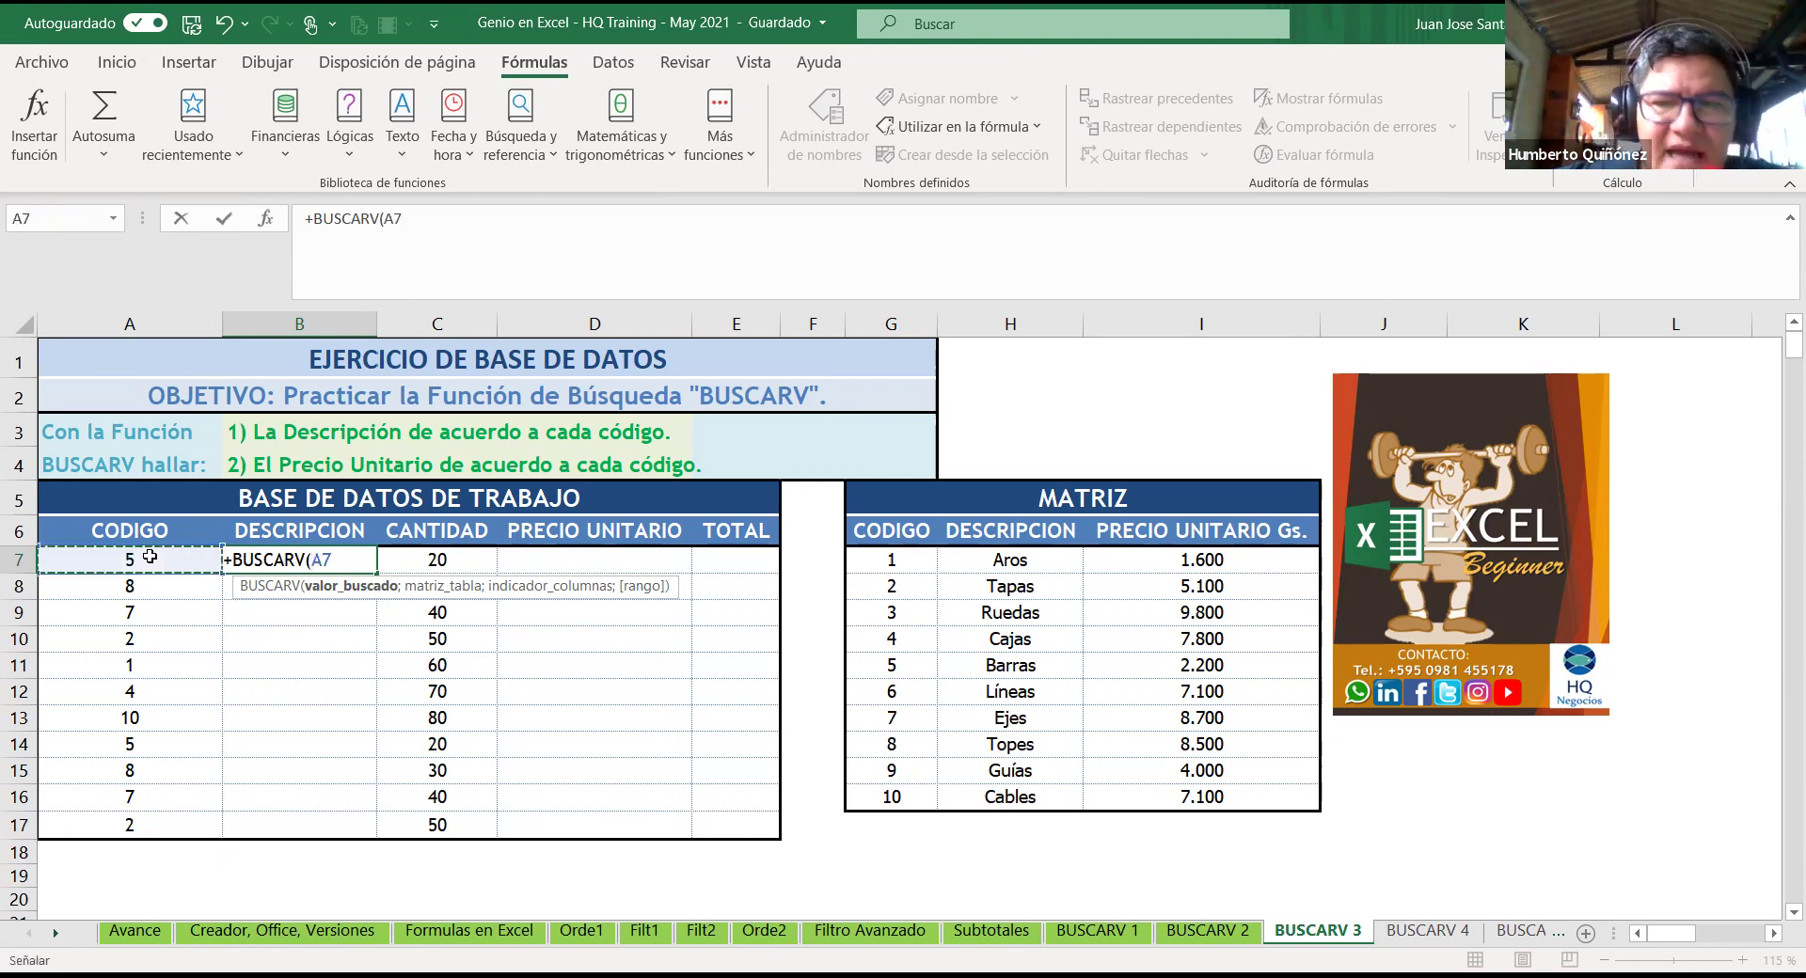
pyautogui.write(';')
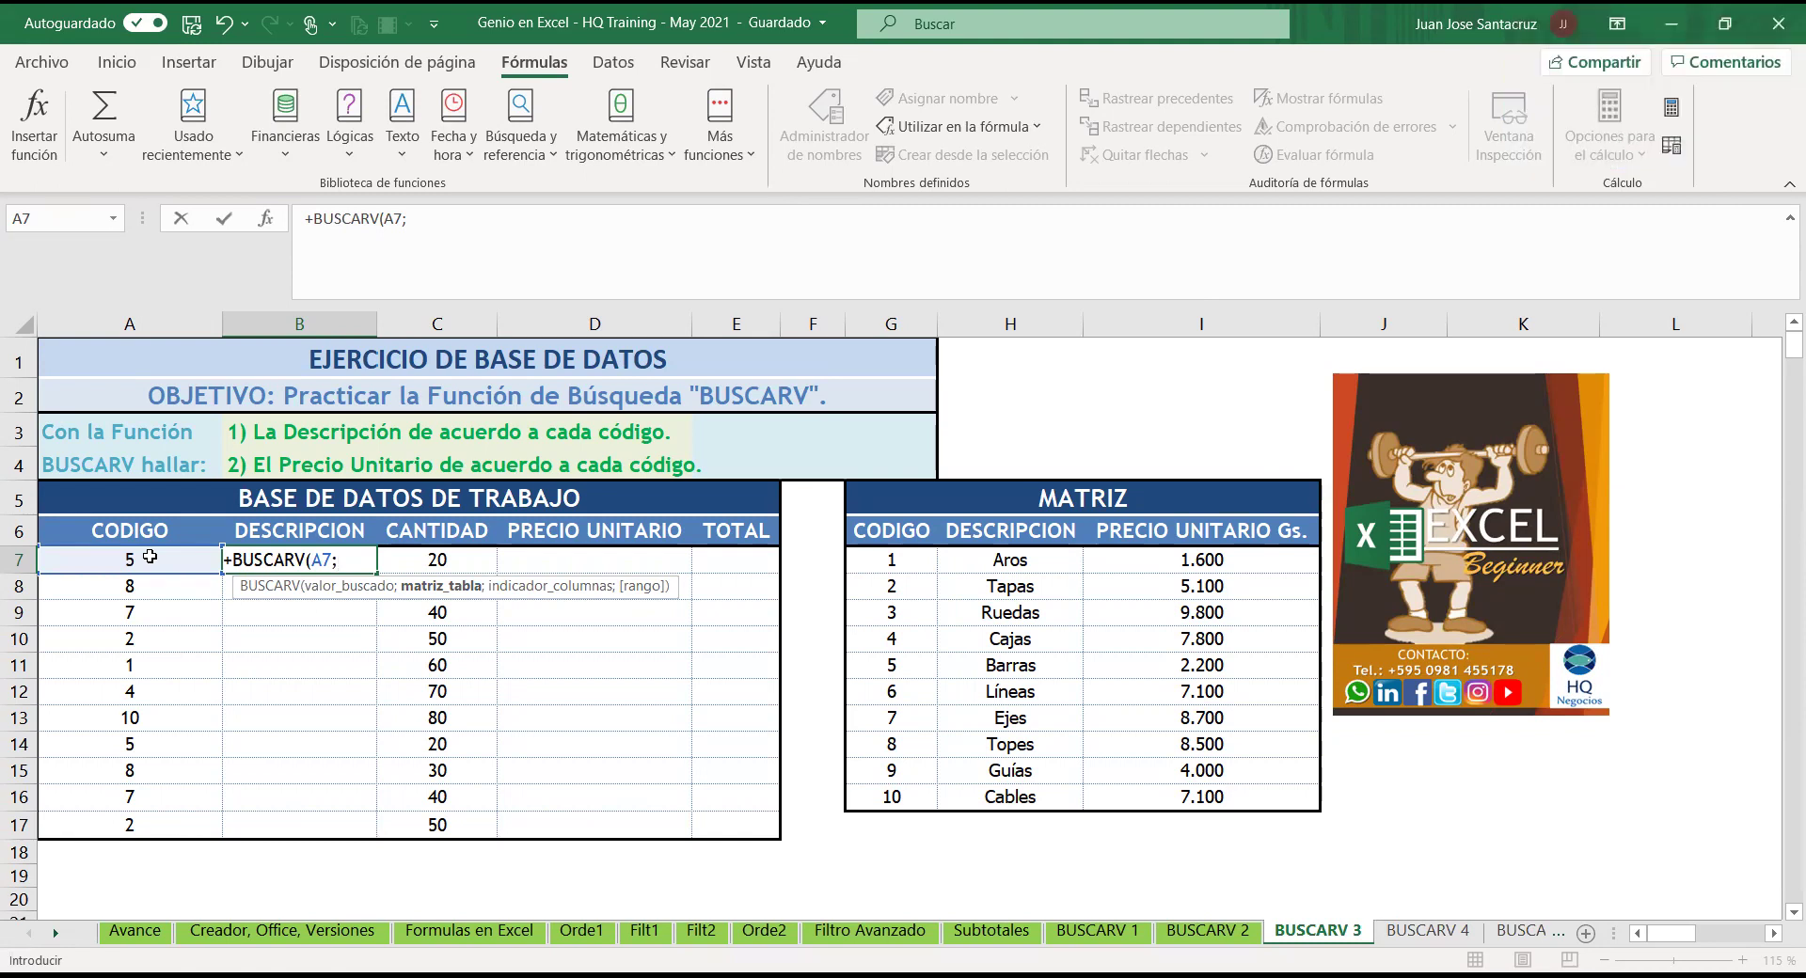
pyautogui.write('HILA')
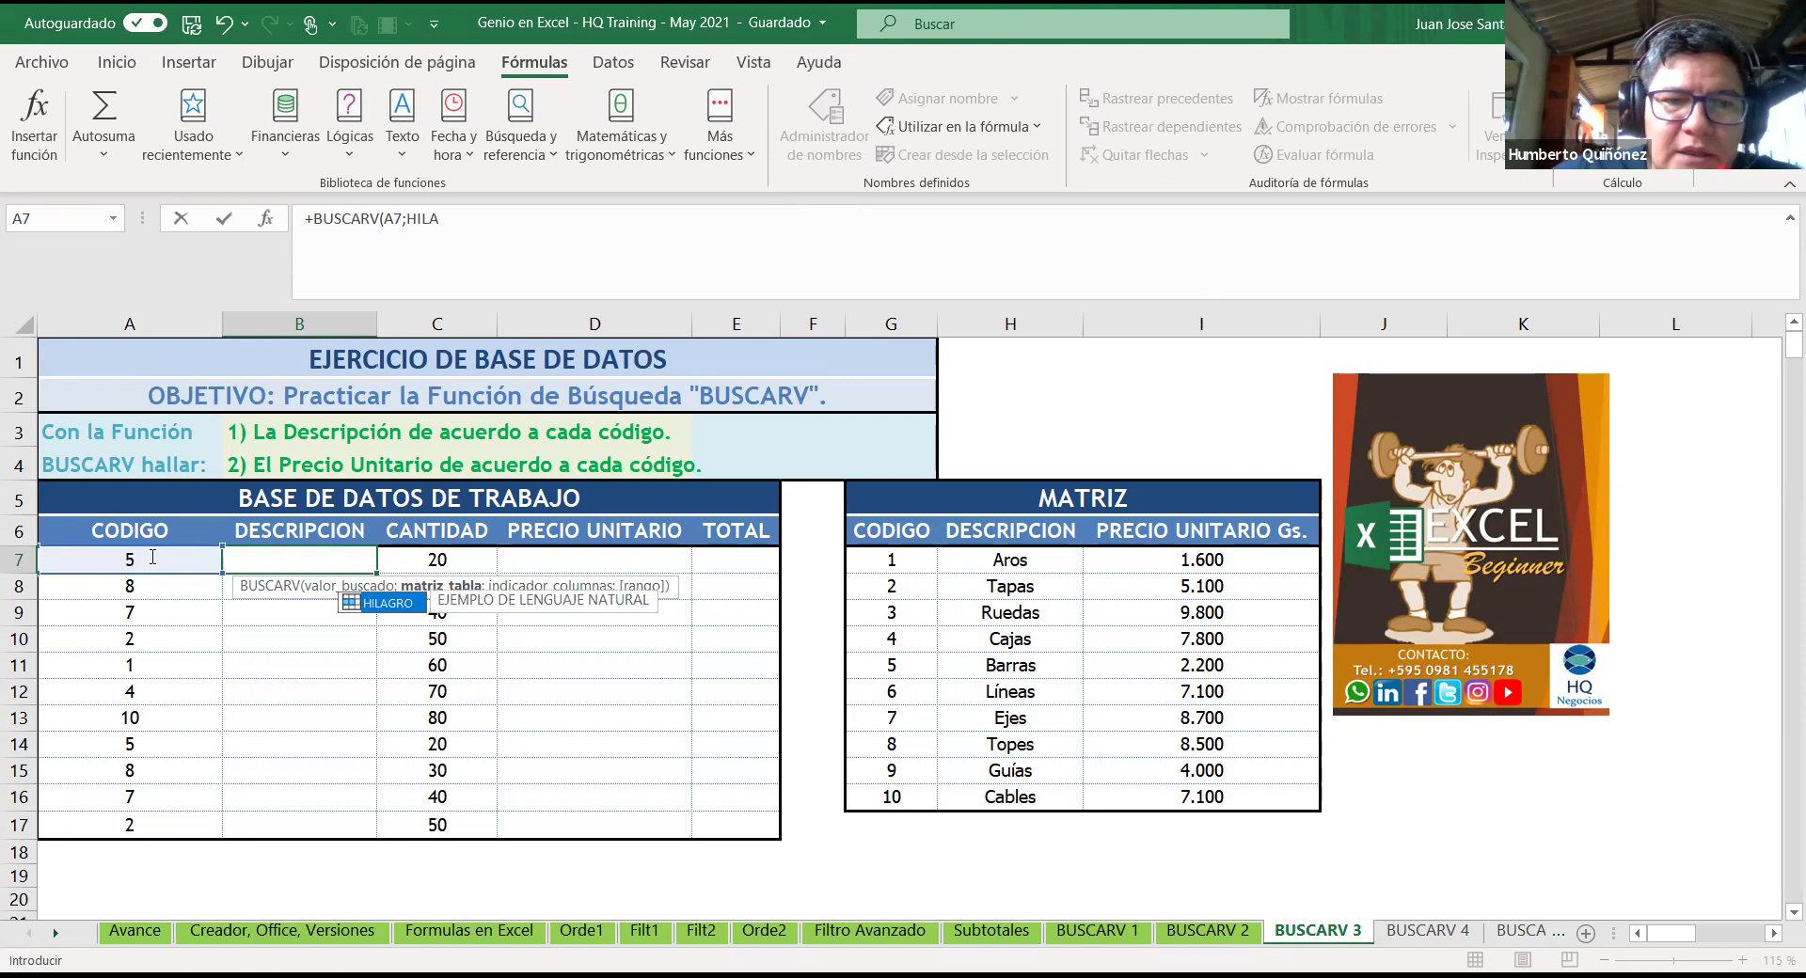
pyautogui.press('Tab')
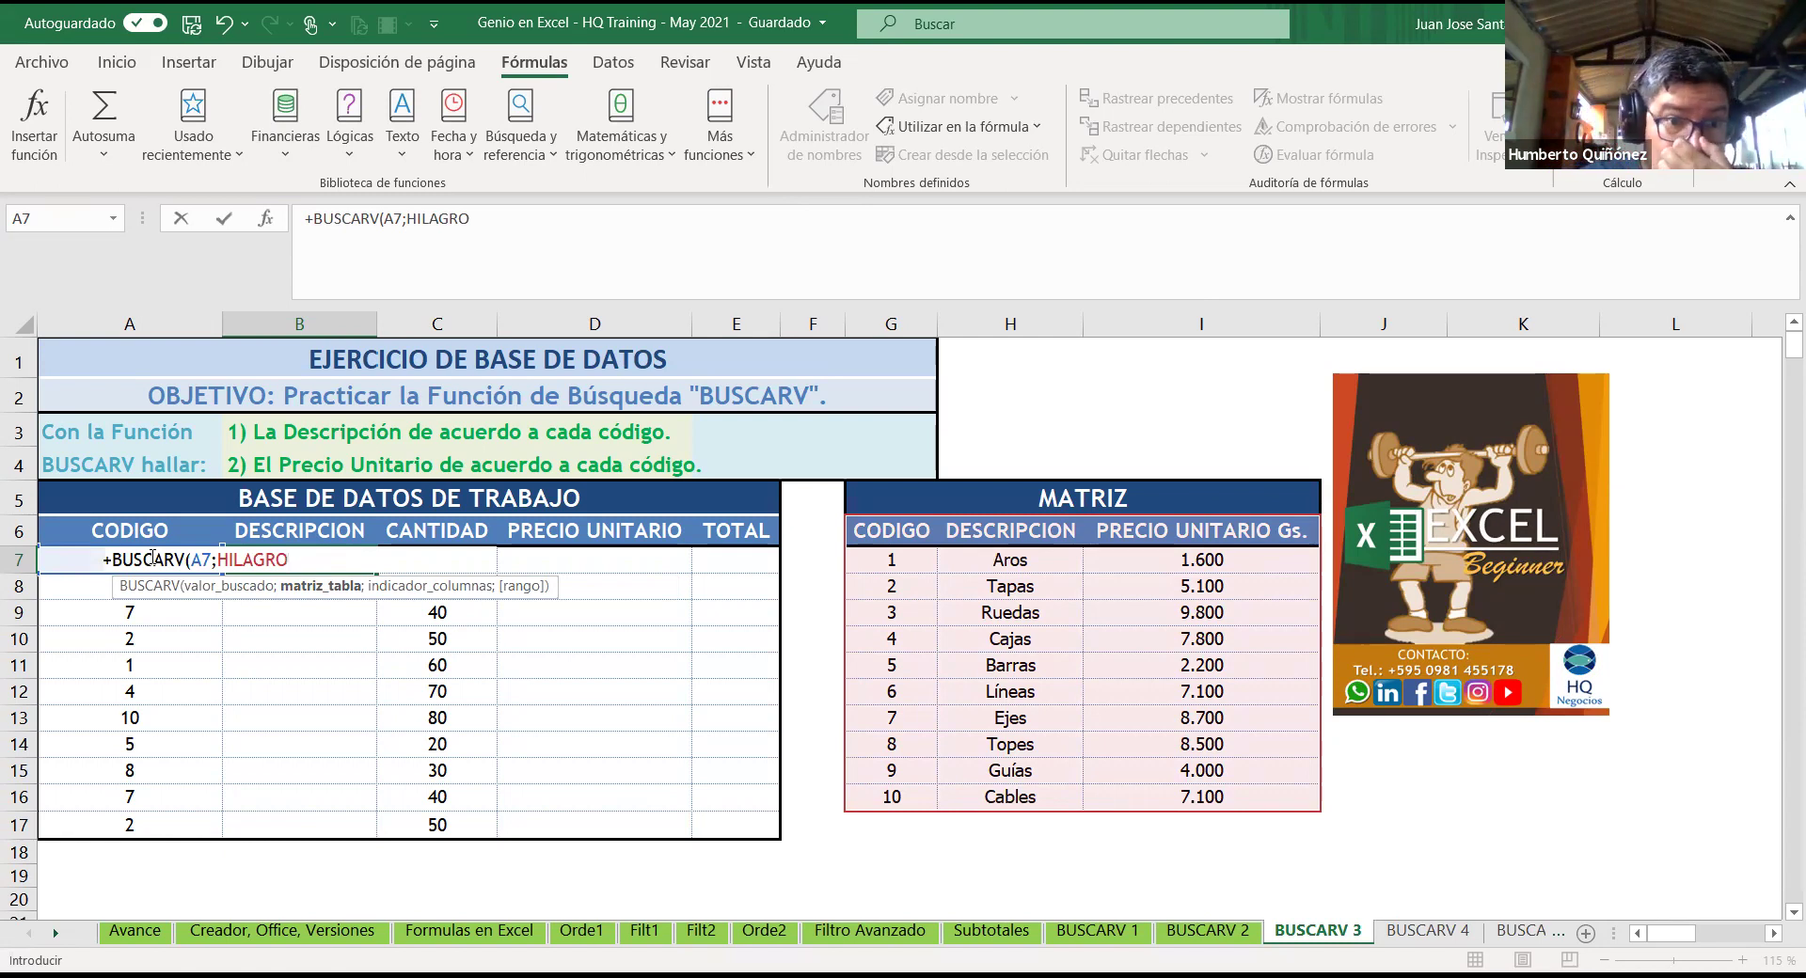
pyautogui.write(';')
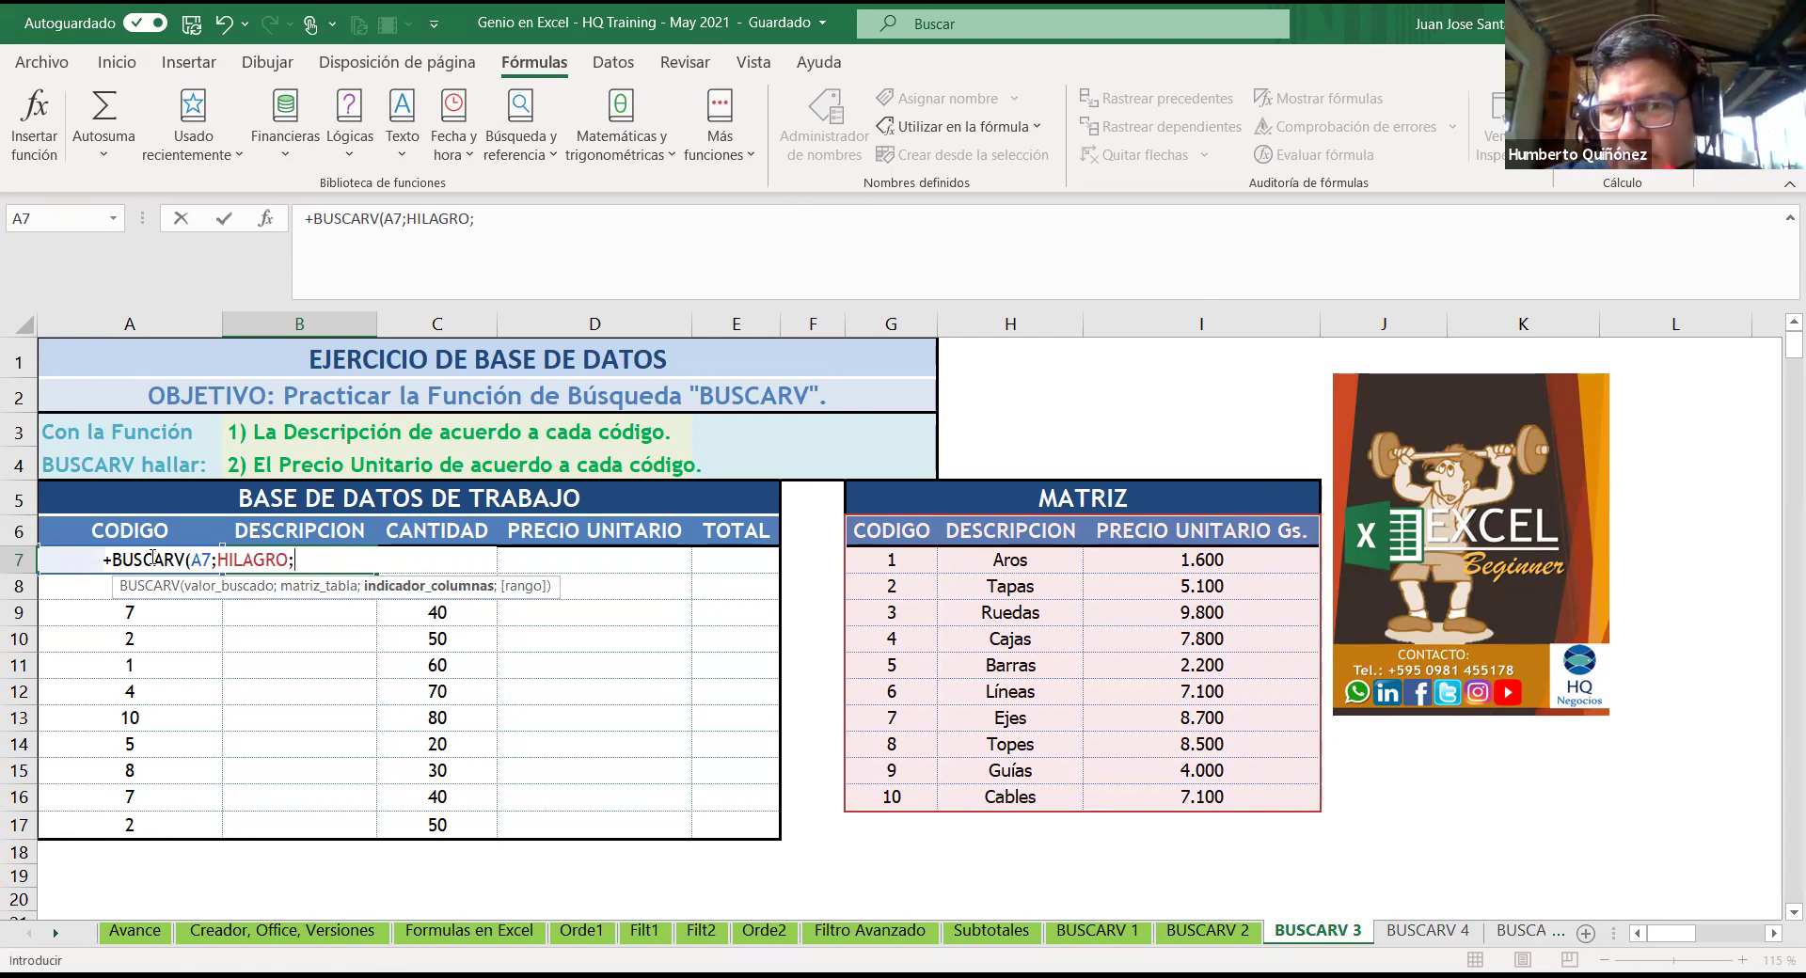
pyautogui.press('BackSpace')
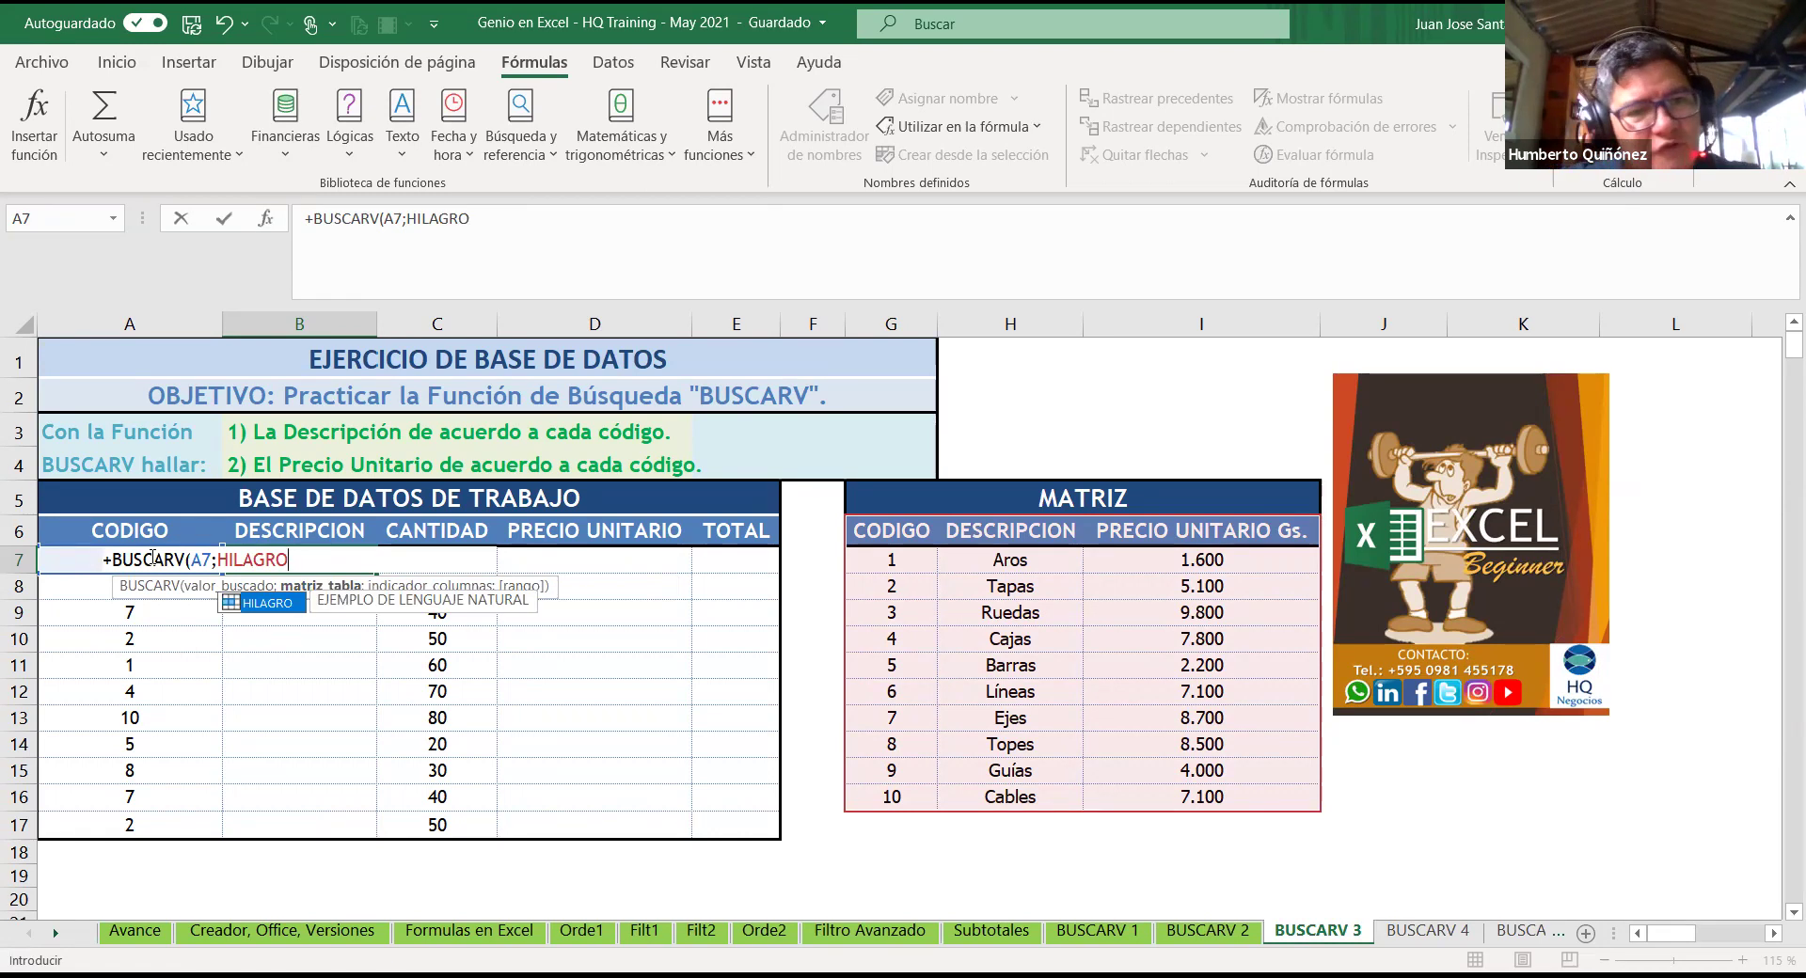
pyautogui.press('BackSpace')
pyautogui.press('BackSpace')
pyautogui.press('BackSpace')
pyautogui.press('BackSpace')
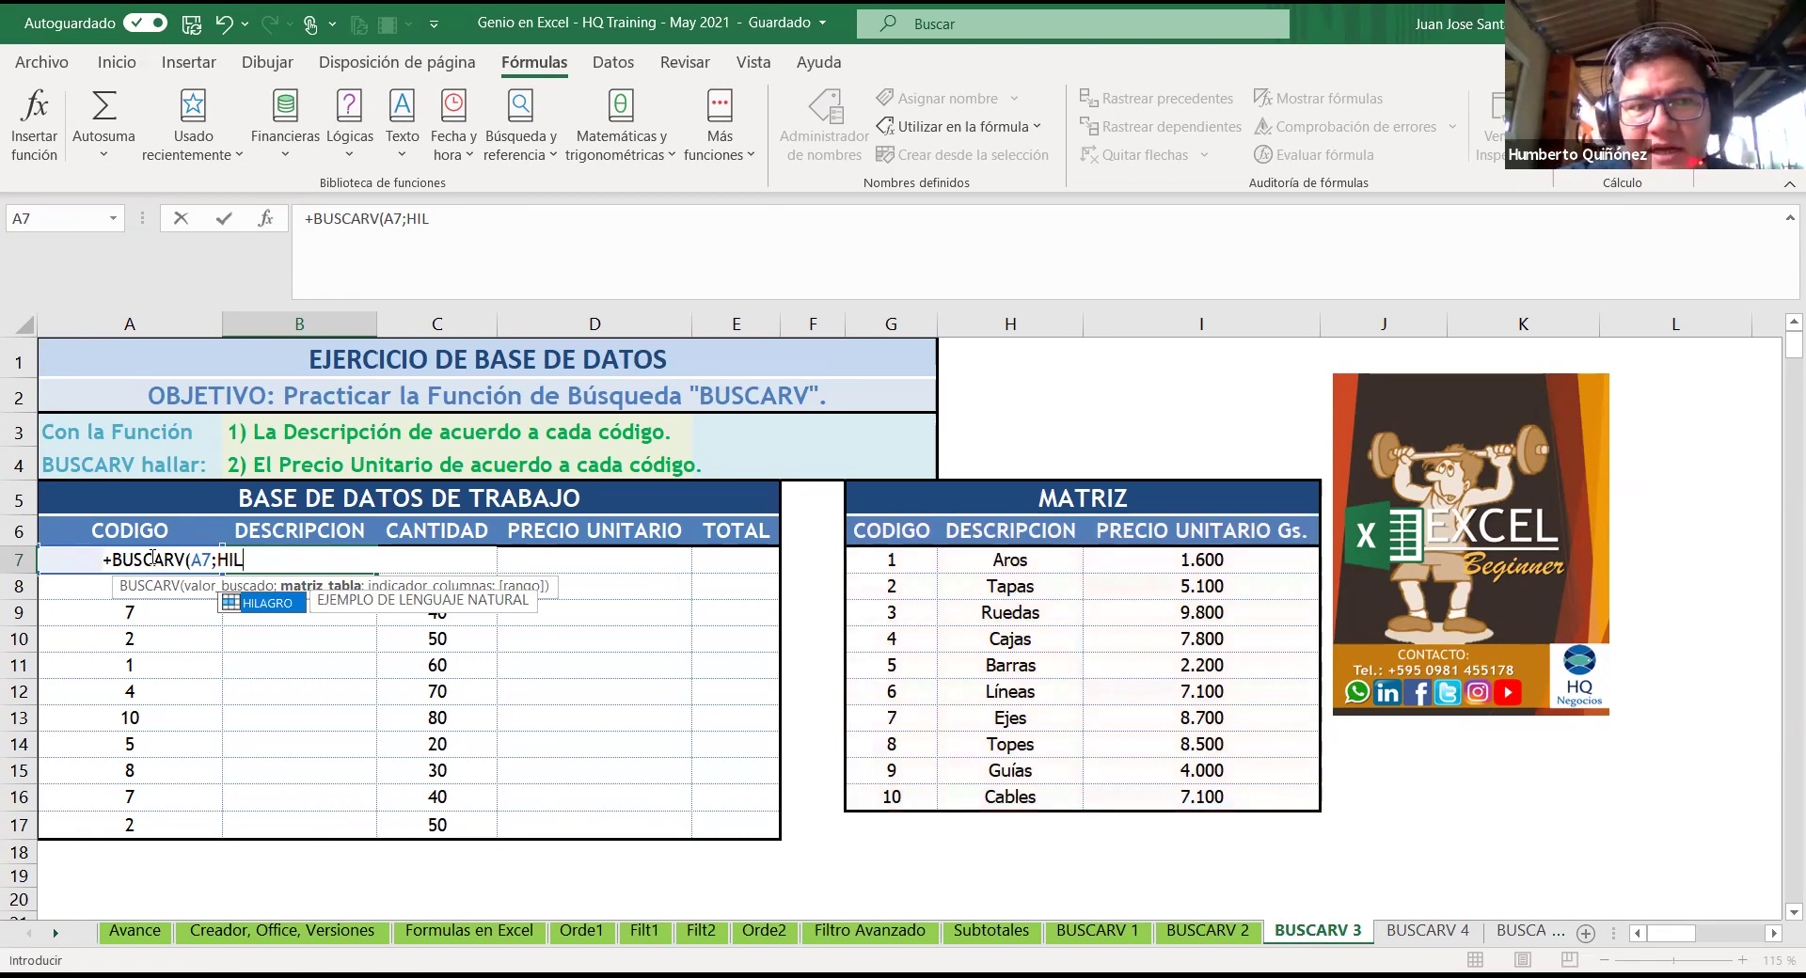
pyautogui.press('BackSpace')
pyautogui.press('BackSpace')
pyautogui.press('BackSpace')
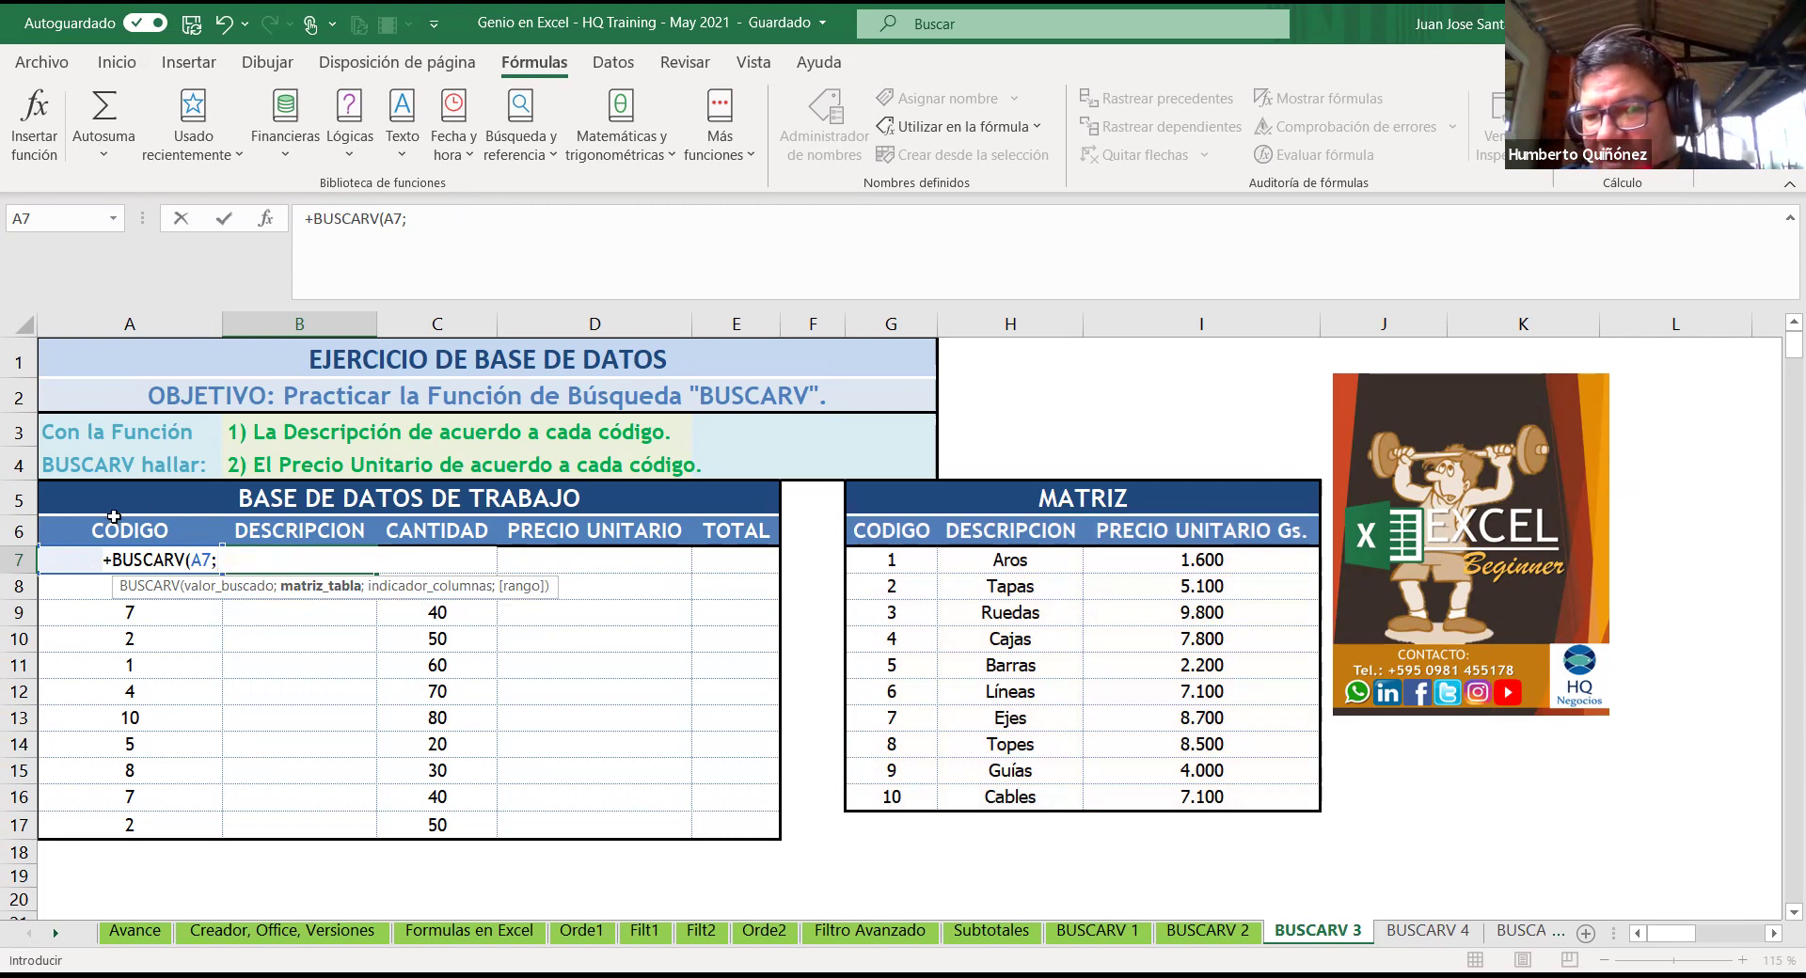
# Step: Select the MATRIZ table as the HILAGRO lookup range and set column index 2
pyautogui.click(892, 532)
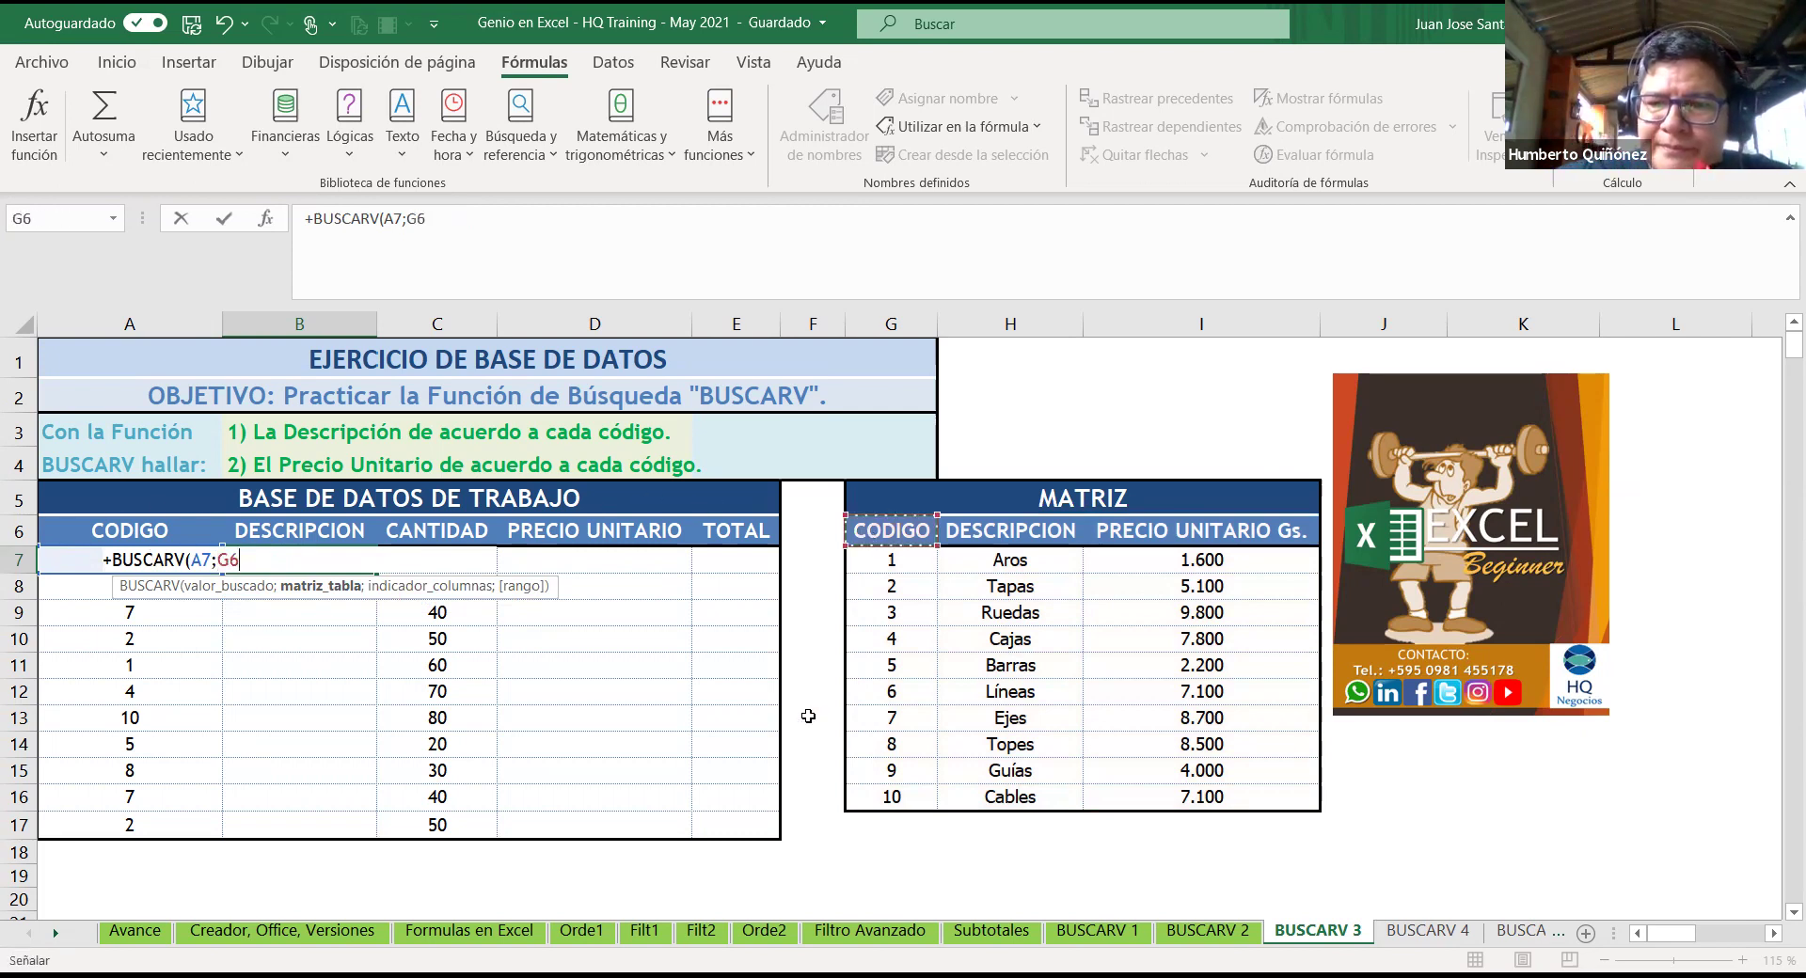
pyautogui.hotkey('ctrl', 'shift', 'Down')
pyautogui.hotkey('ctrl', 'shift', 'Right')
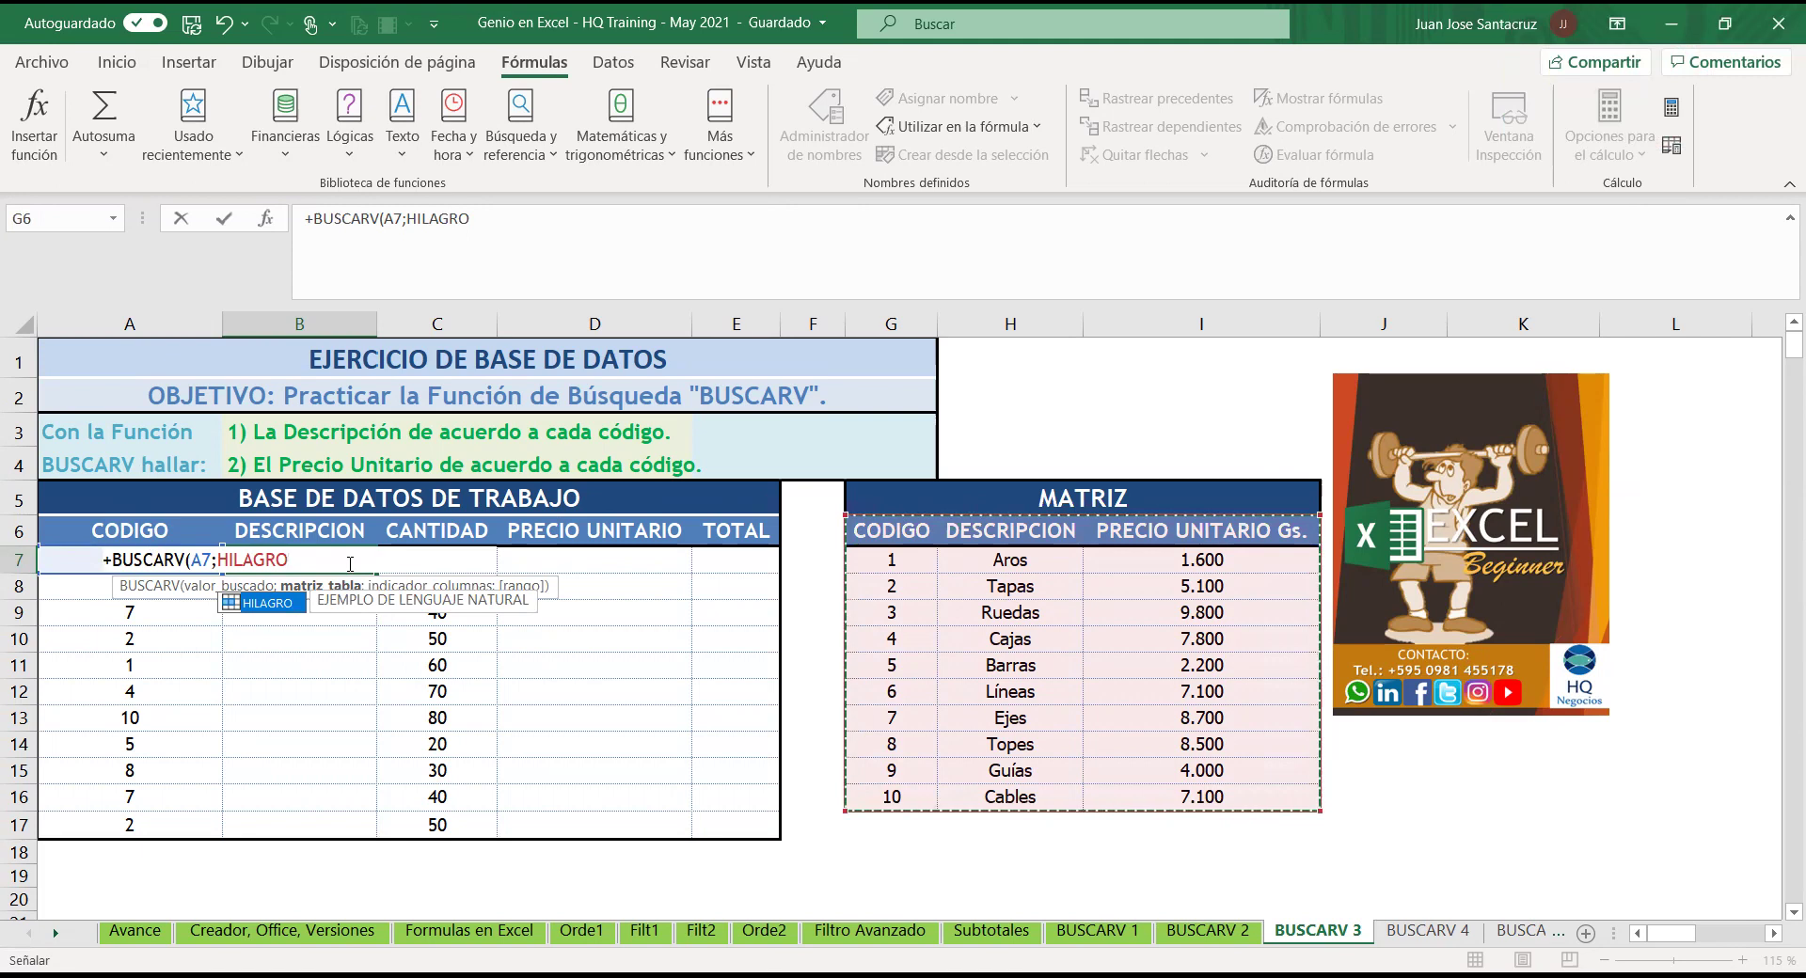
pyautogui.write(';')
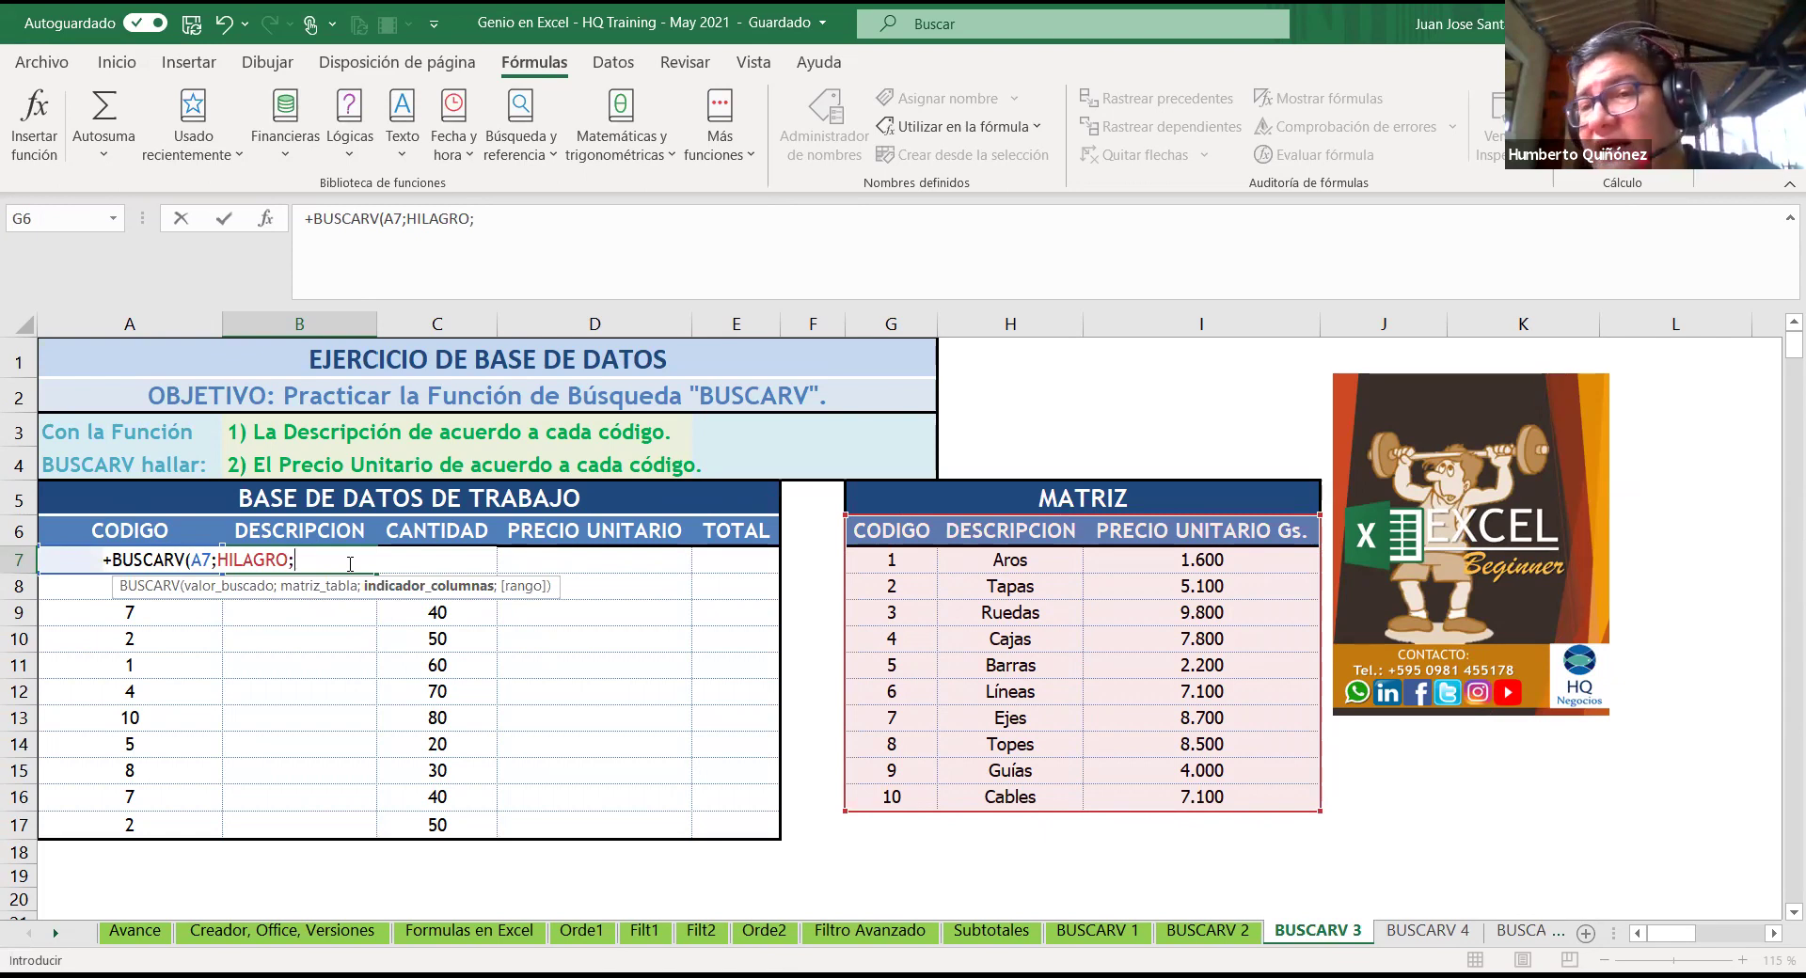
pyautogui.write('2')
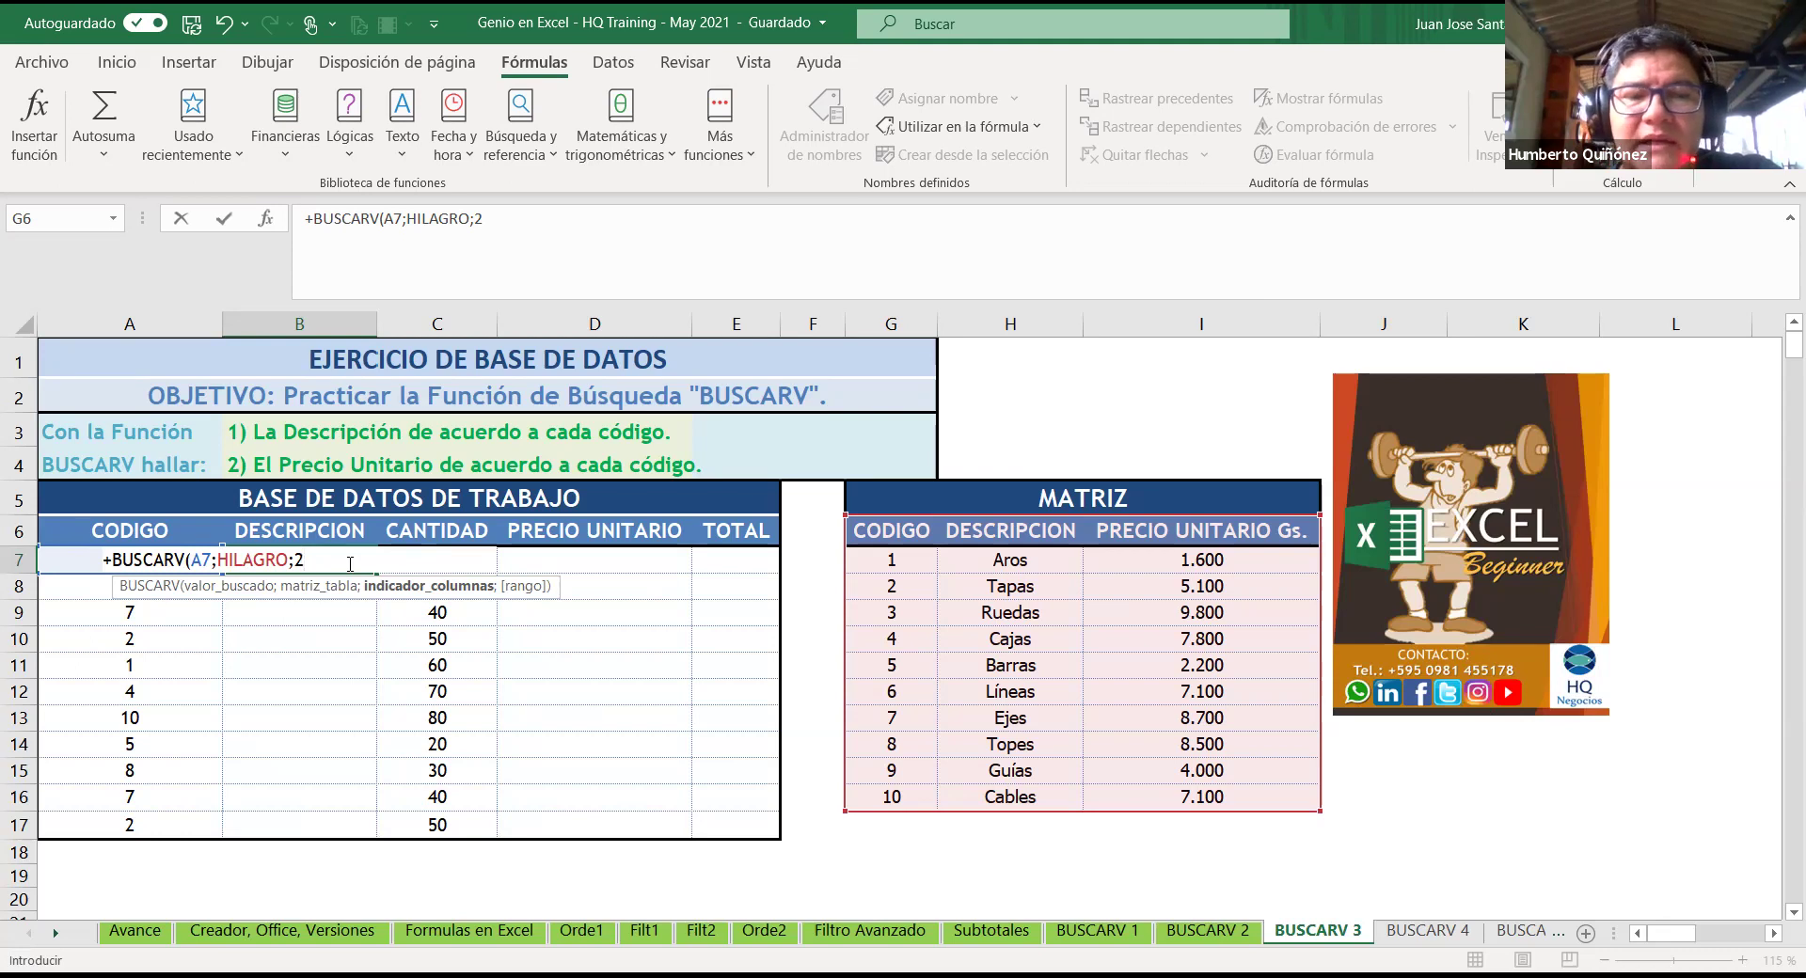
# Step: Finish B7 as =+BUSCARV(A7;HILAGRO;2;FALSO), returning Barras for code 5
pyautogui.write(';')
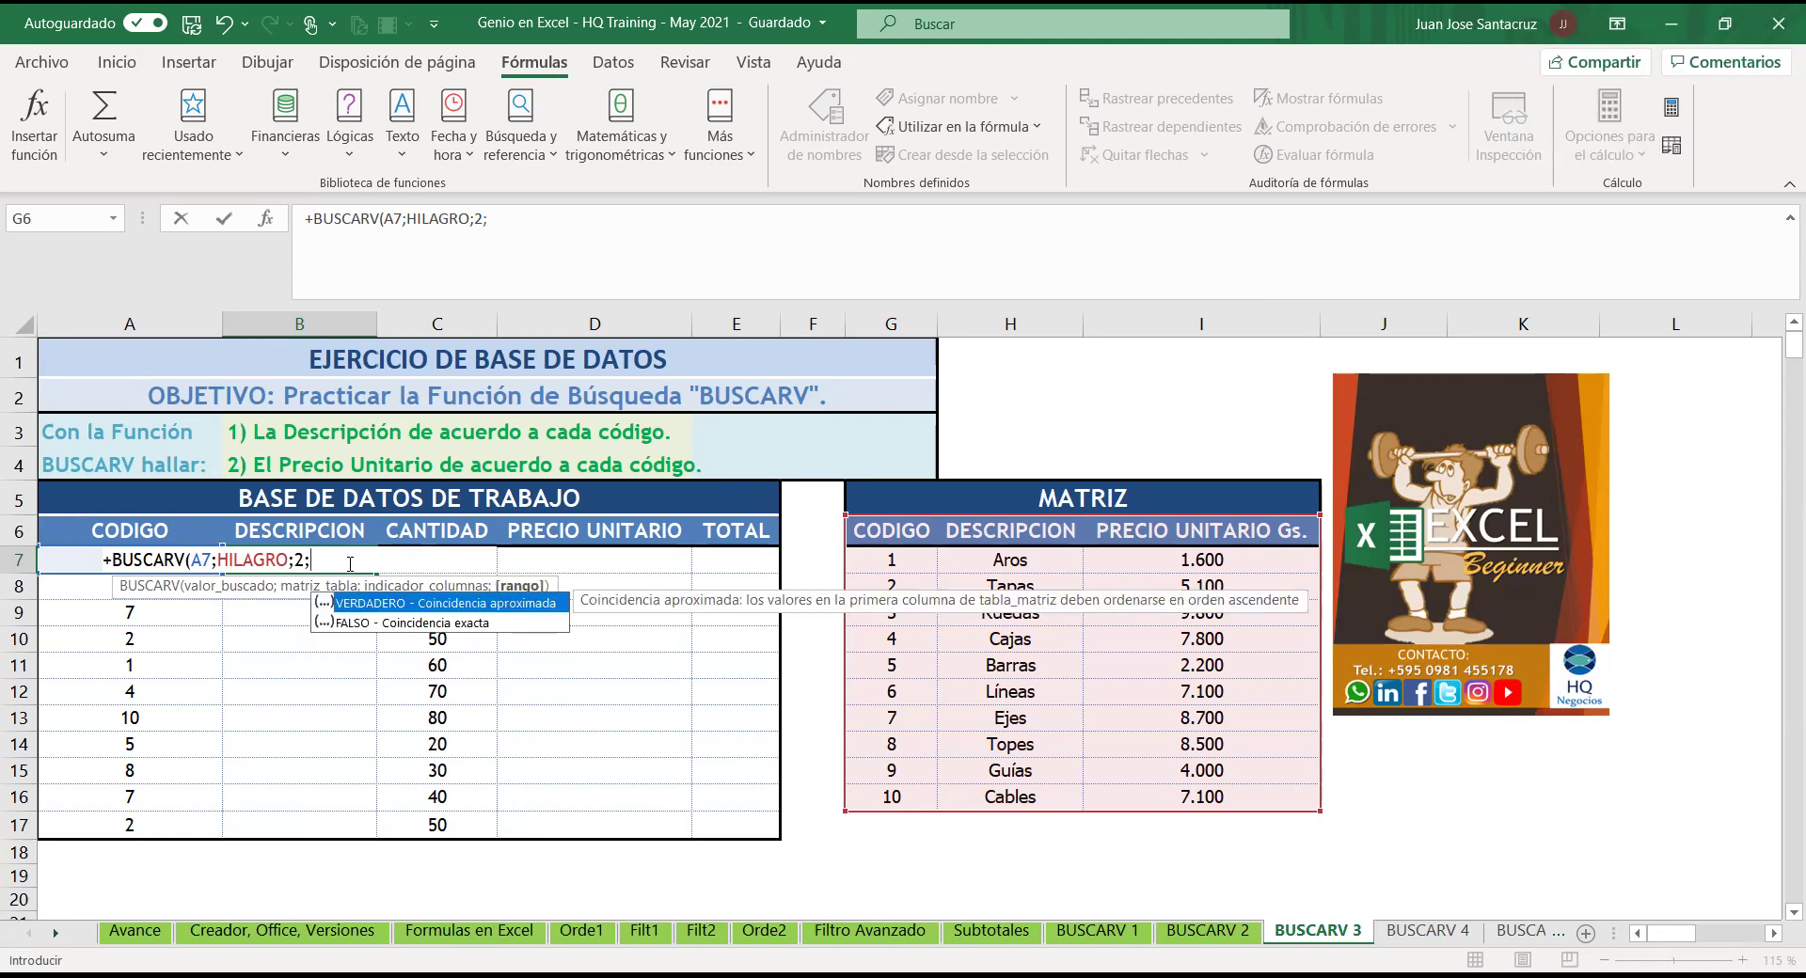
pyautogui.press('Down')
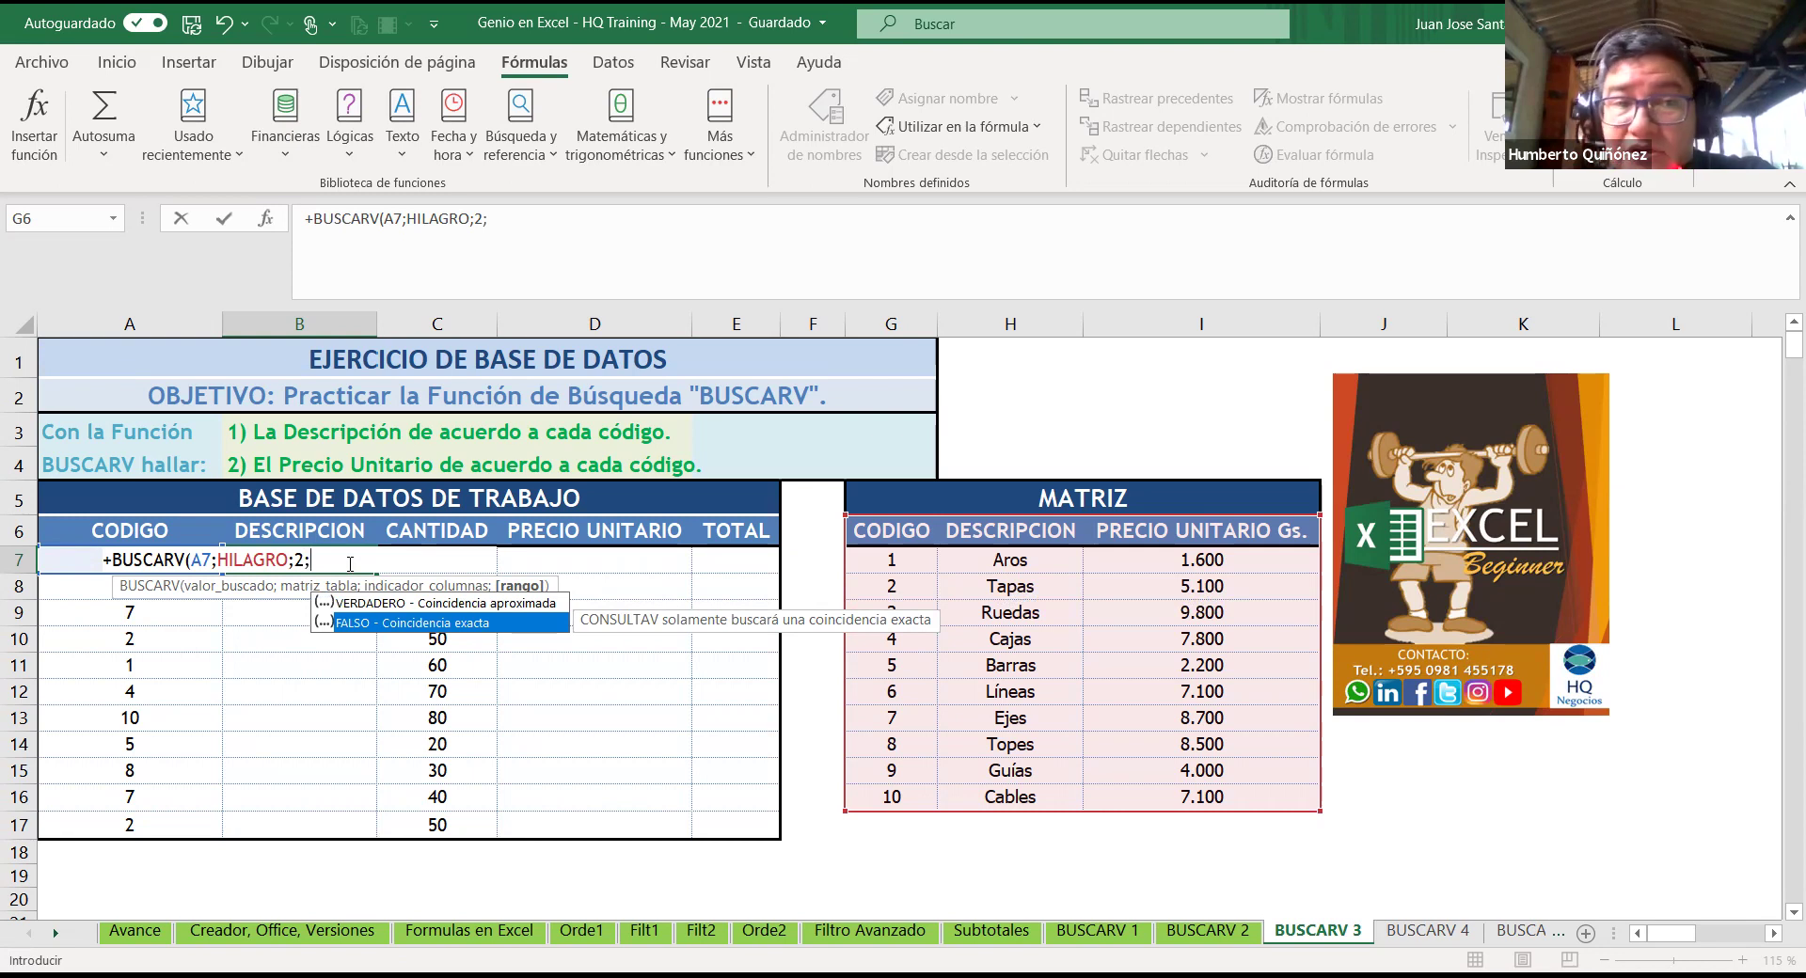
pyautogui.press('Tab')
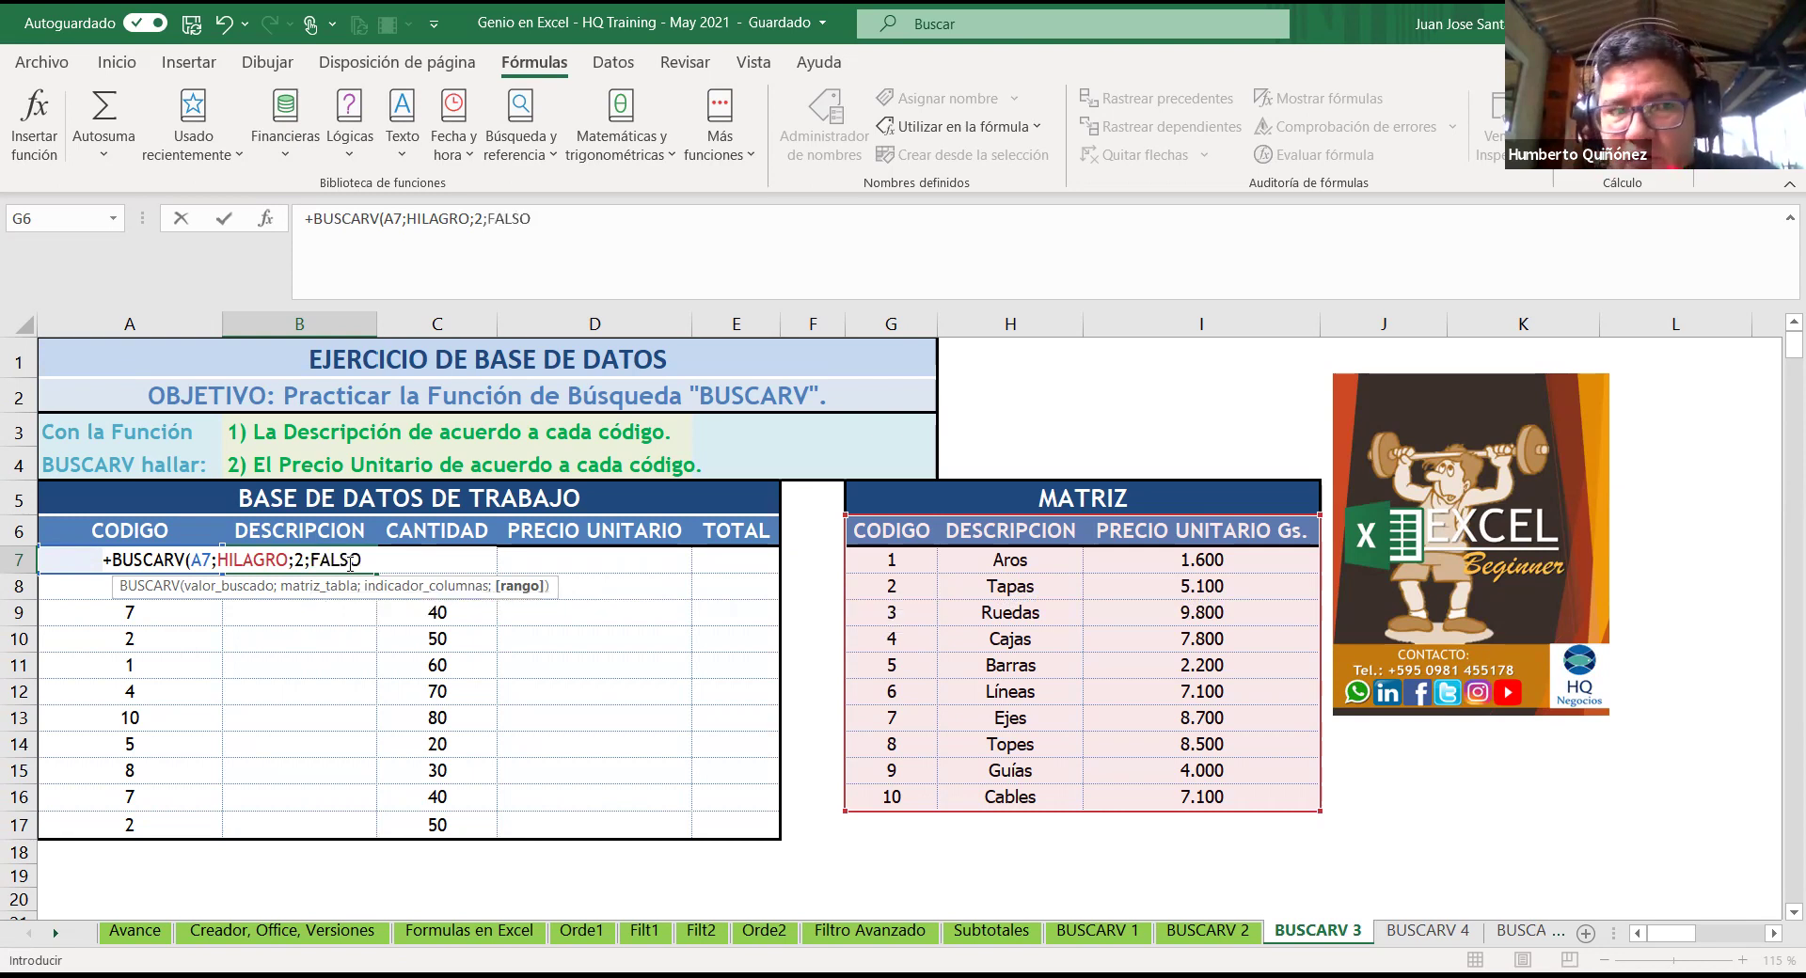
pyautogui.write(')')
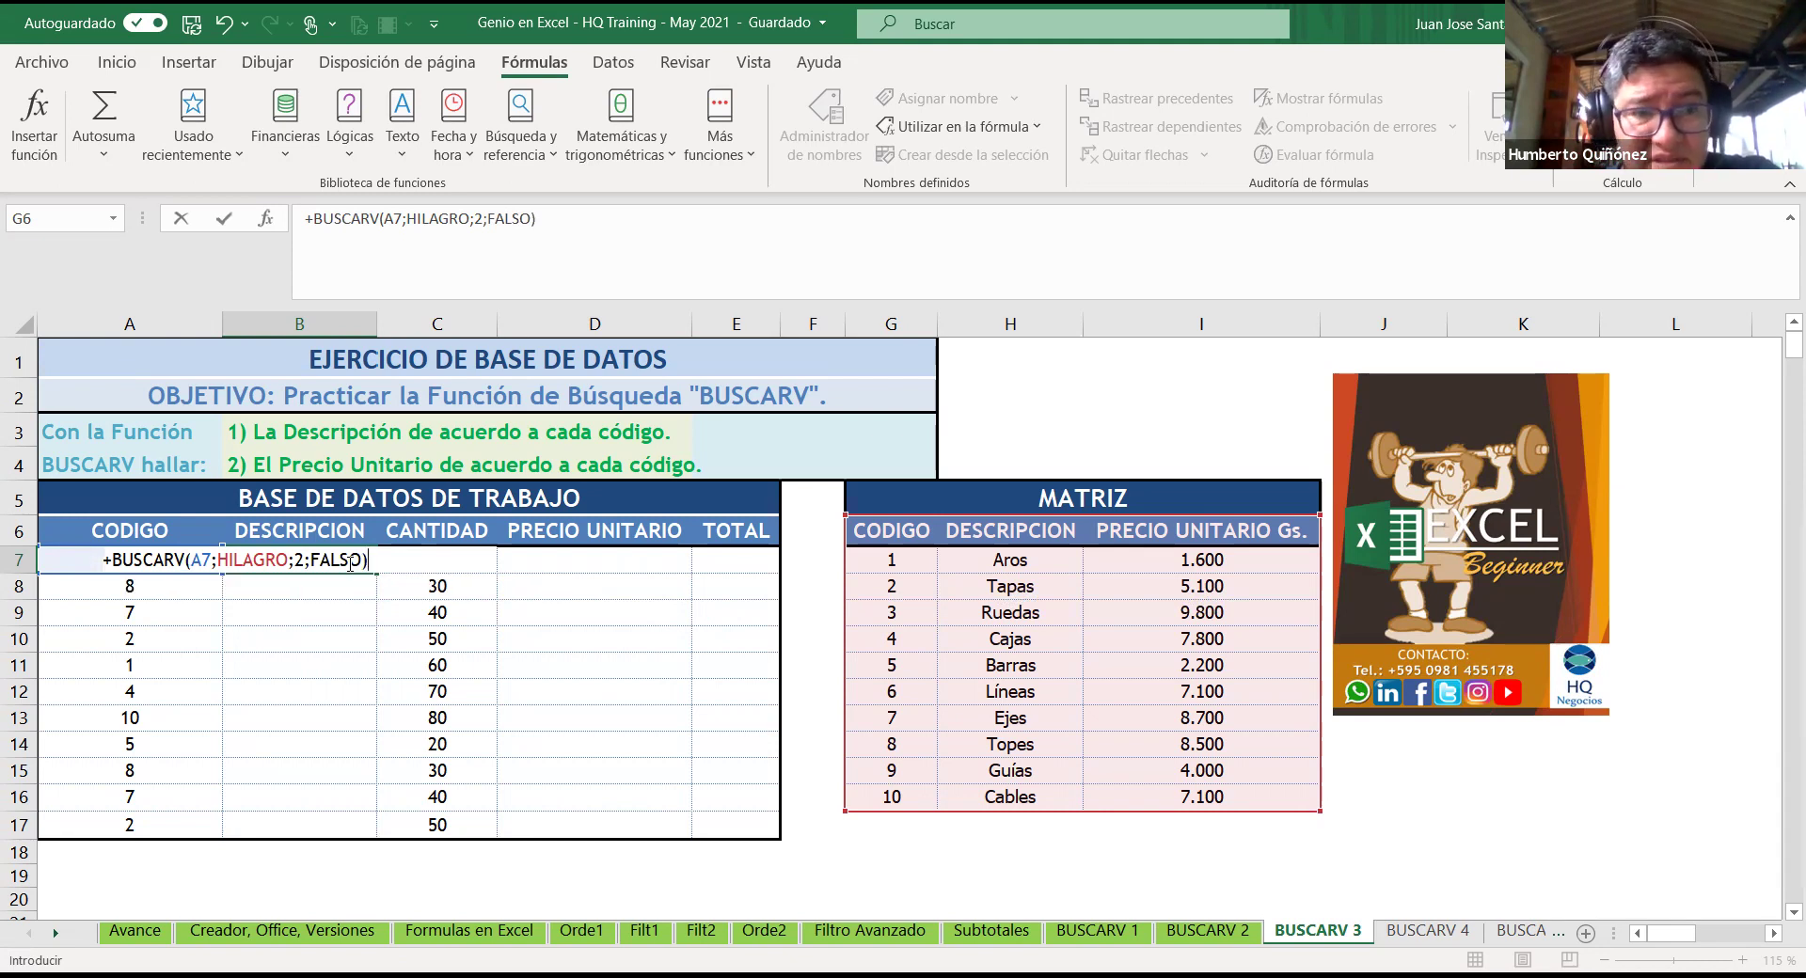
pyautogui.press('Return')
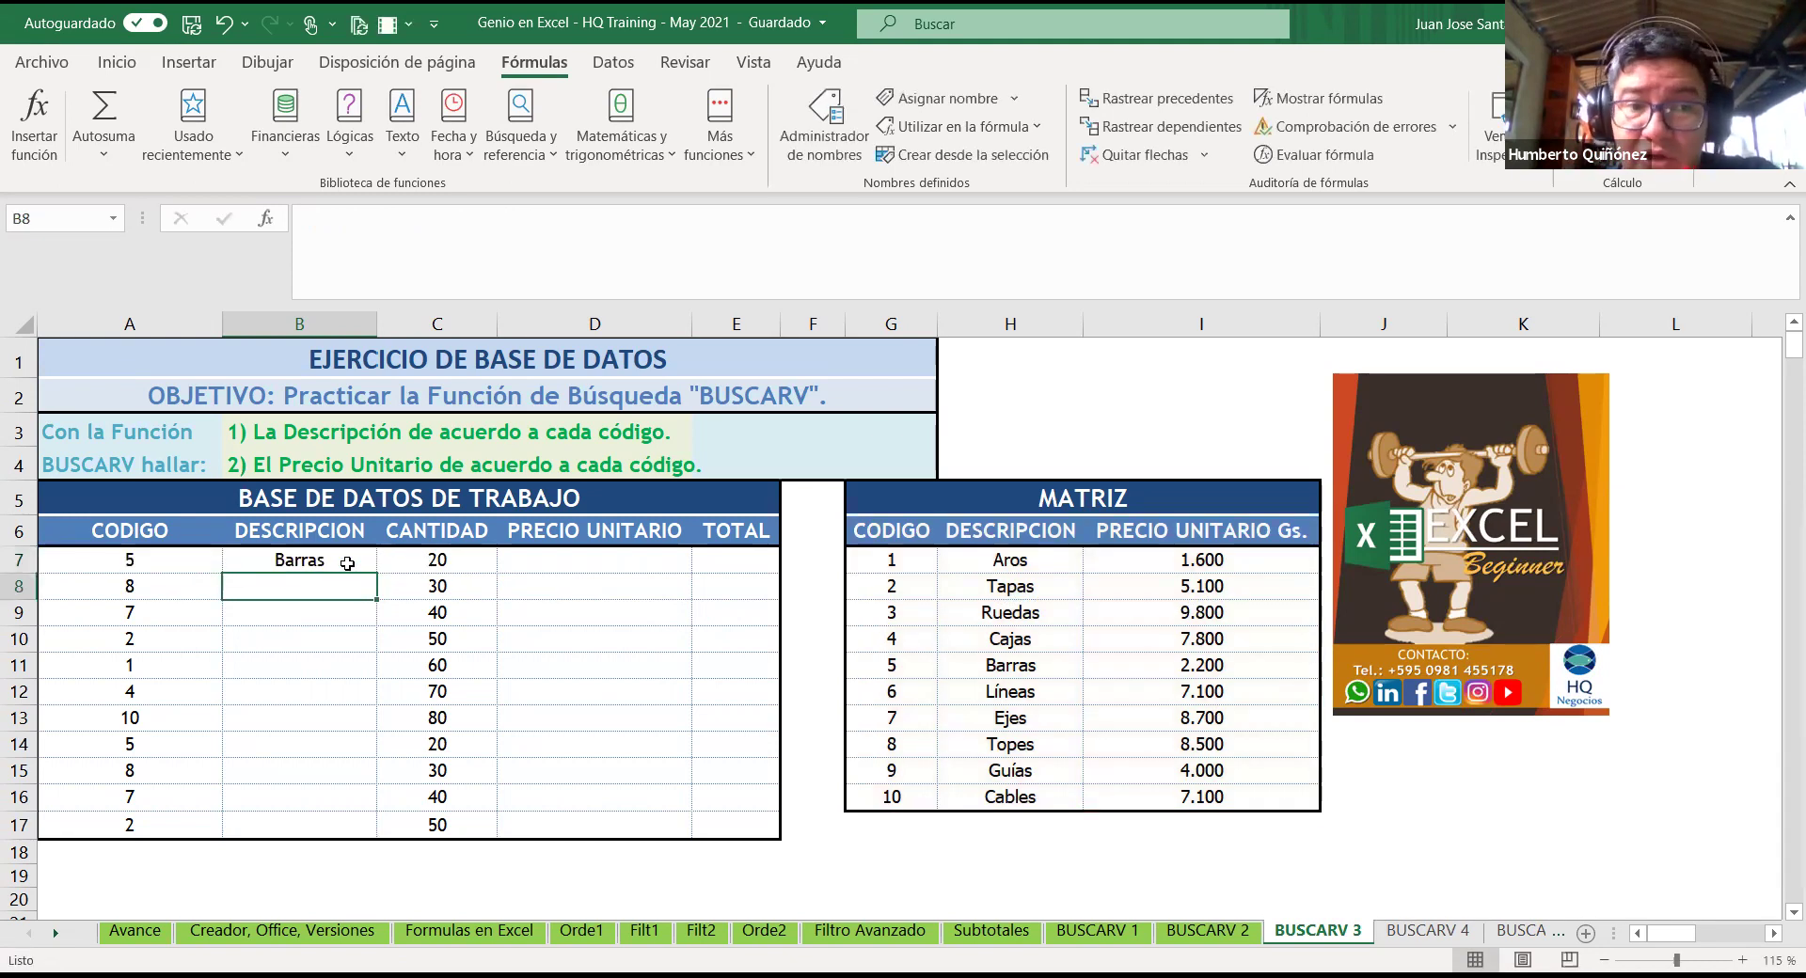
pyautogui.click(347, 563)
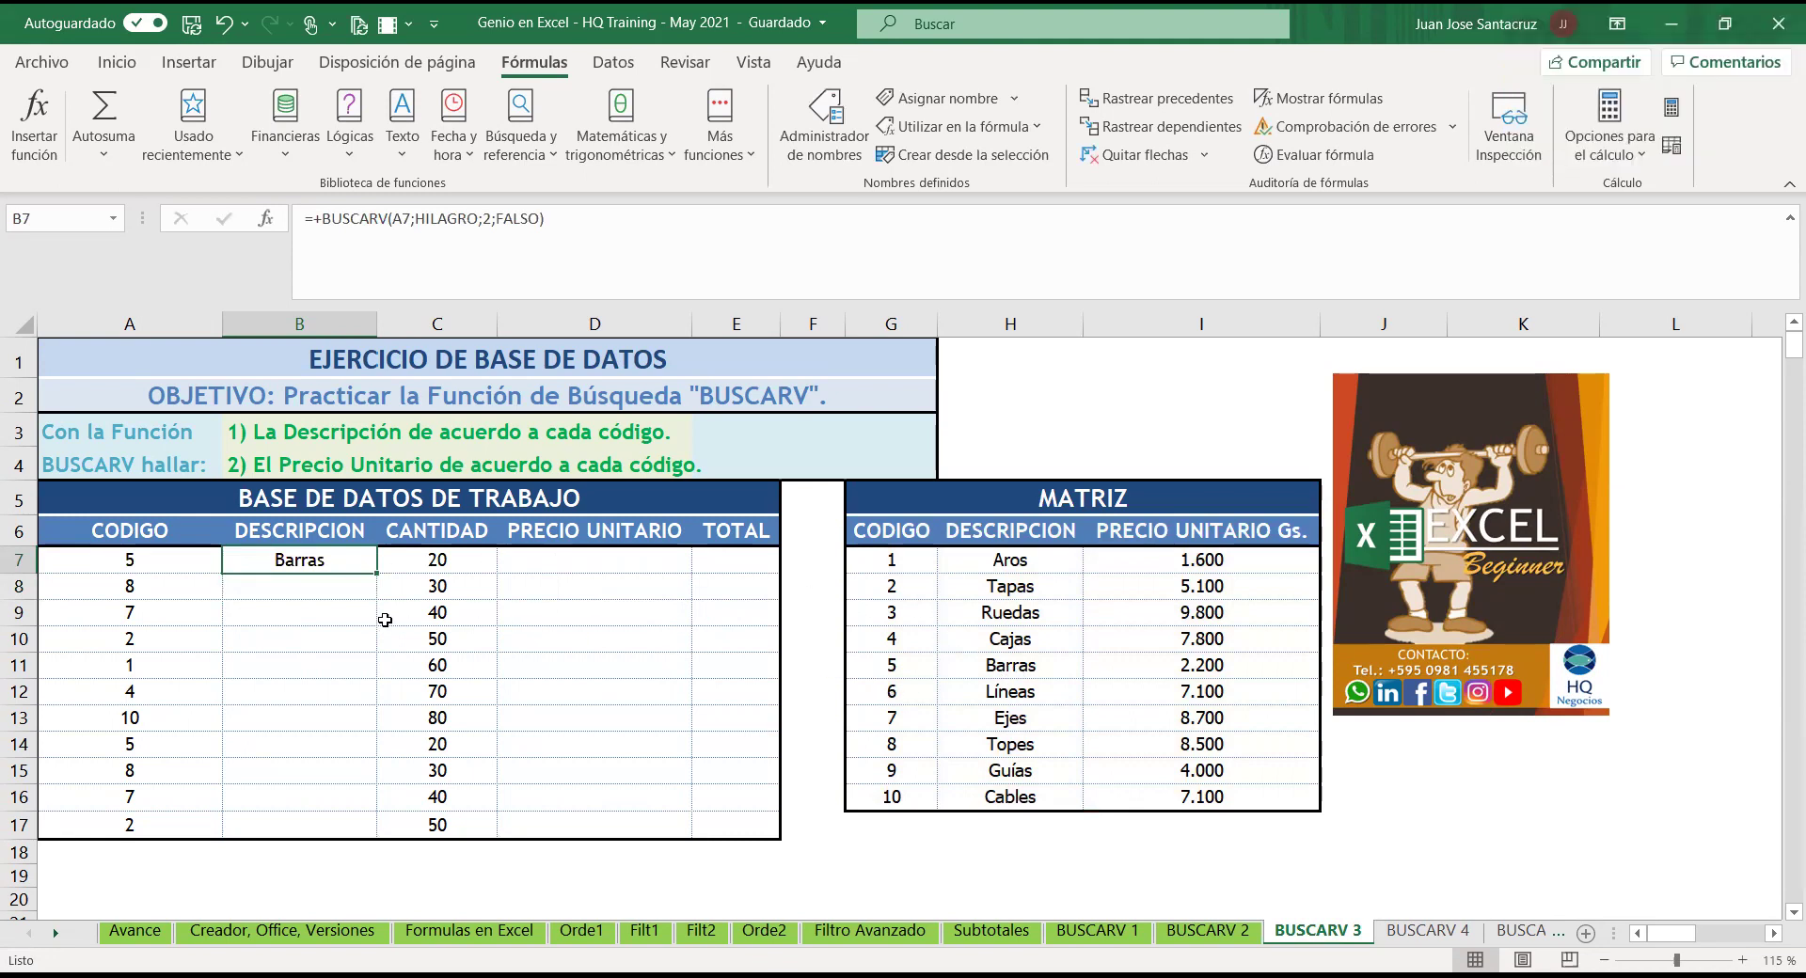
# Step: Copy B7's BUSCARV formula down to B17 without formatting, showing Barras, Topes, Ejes, Tapas, Aros, Cajas, Cables
pyautogui.doubleClick(378, 572)
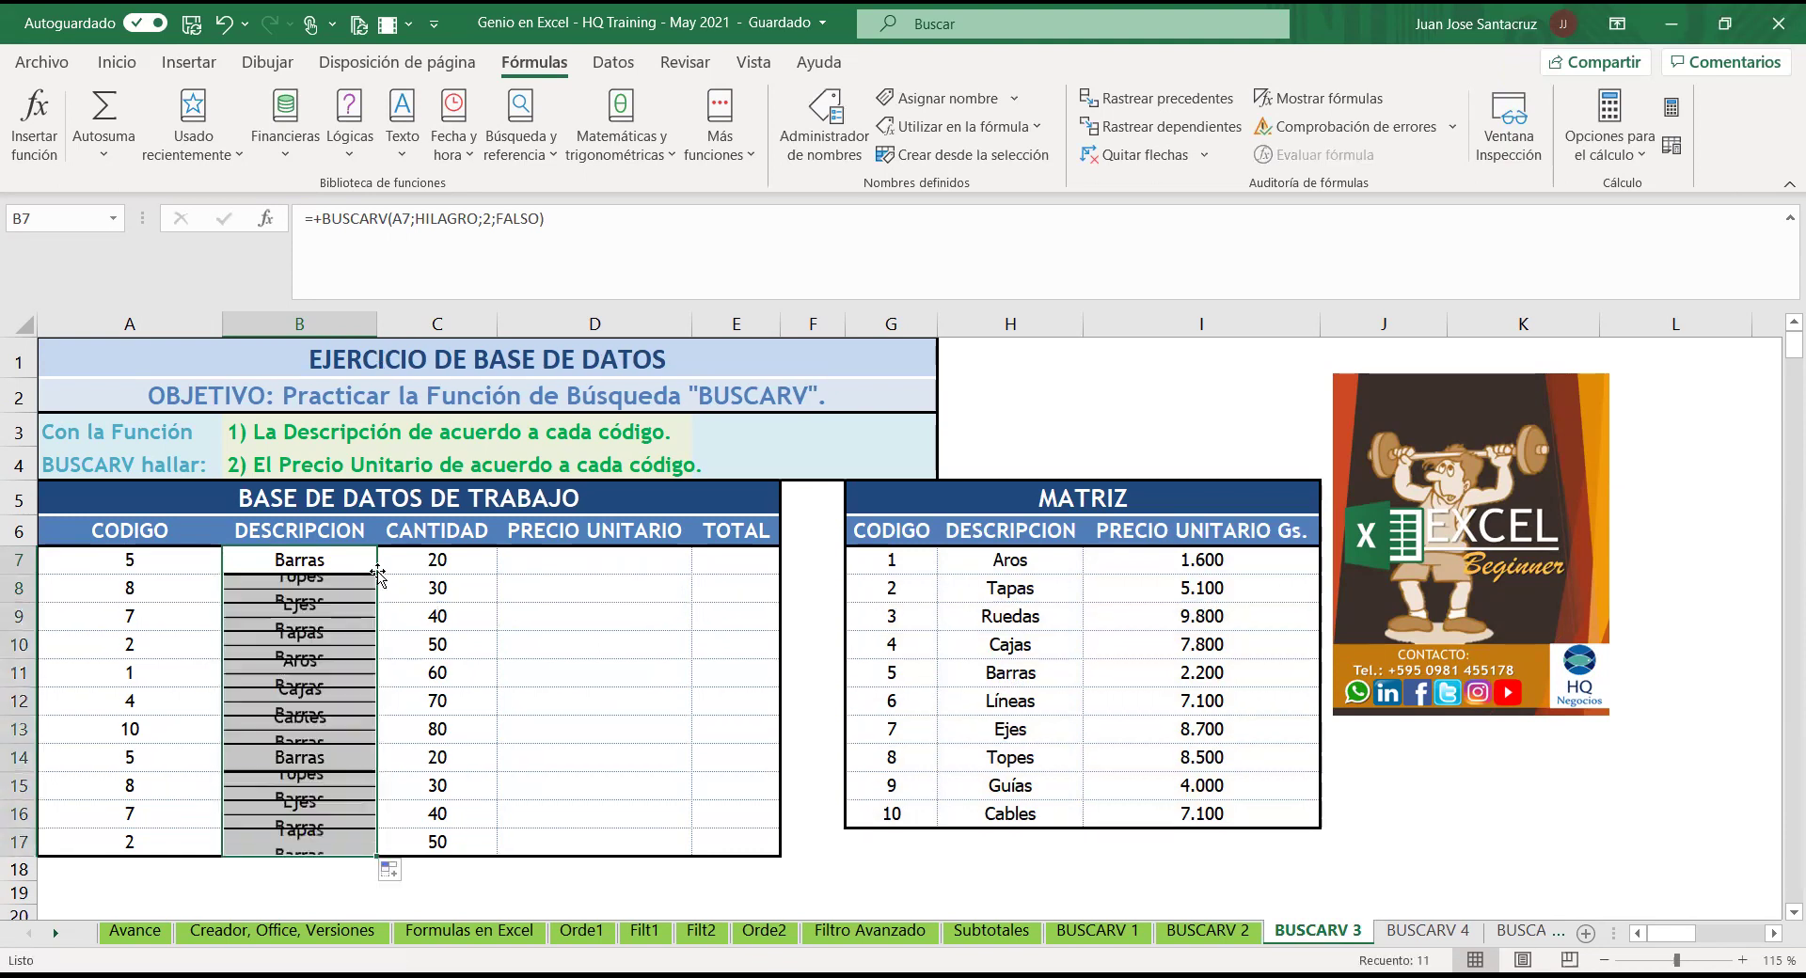
pyautogui.click(396, 871)
pyautogui.click(328, 815)
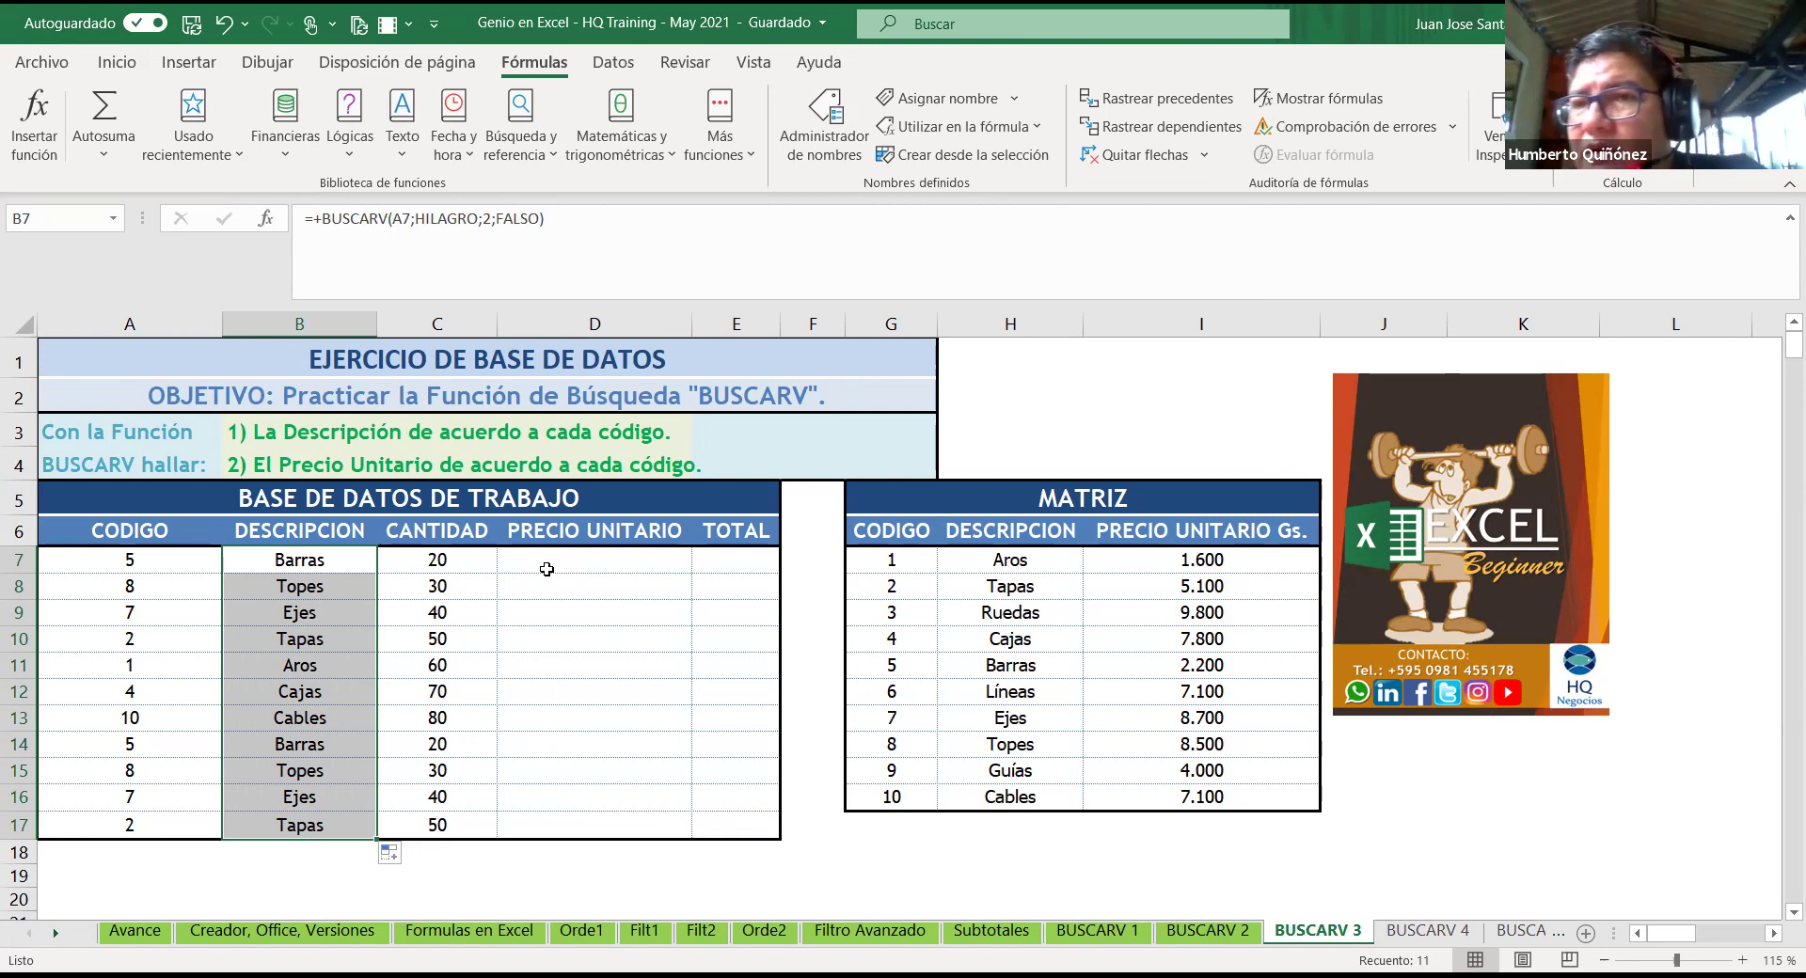
# Step: Start a formula in D7 with a plus sign, trying and erasing '+BU' along the way
pyautogui.click(546, 569)
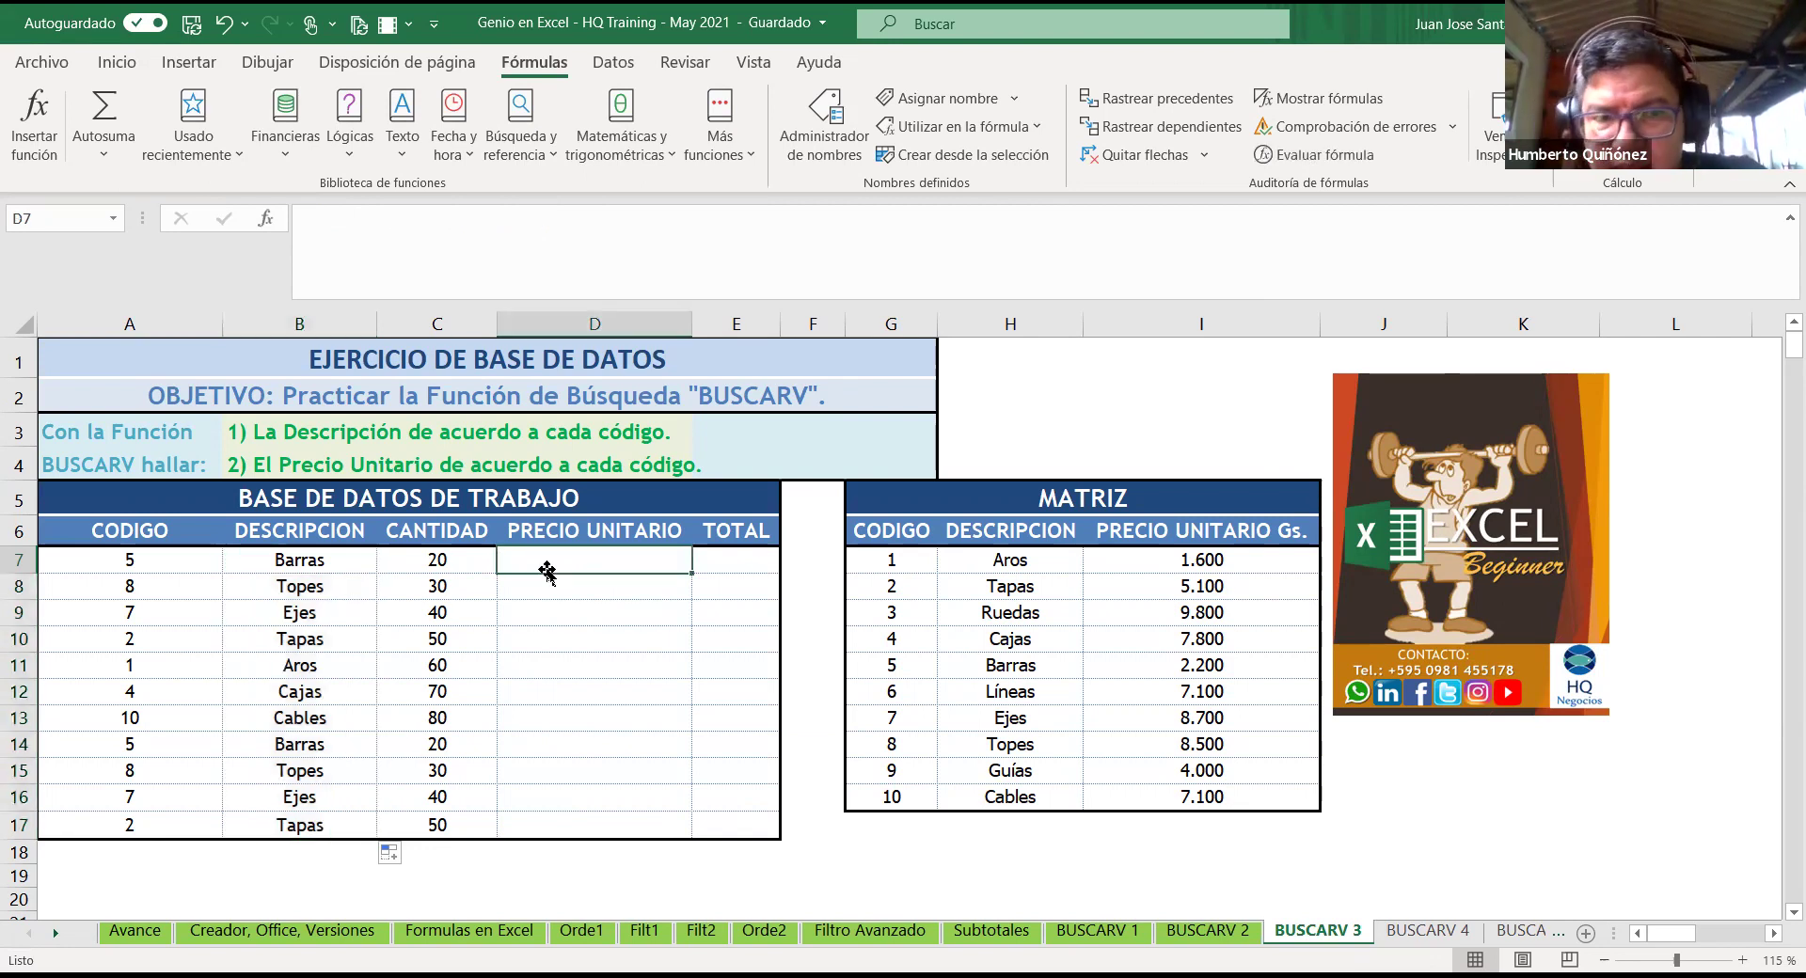
pyautogui.write('+')
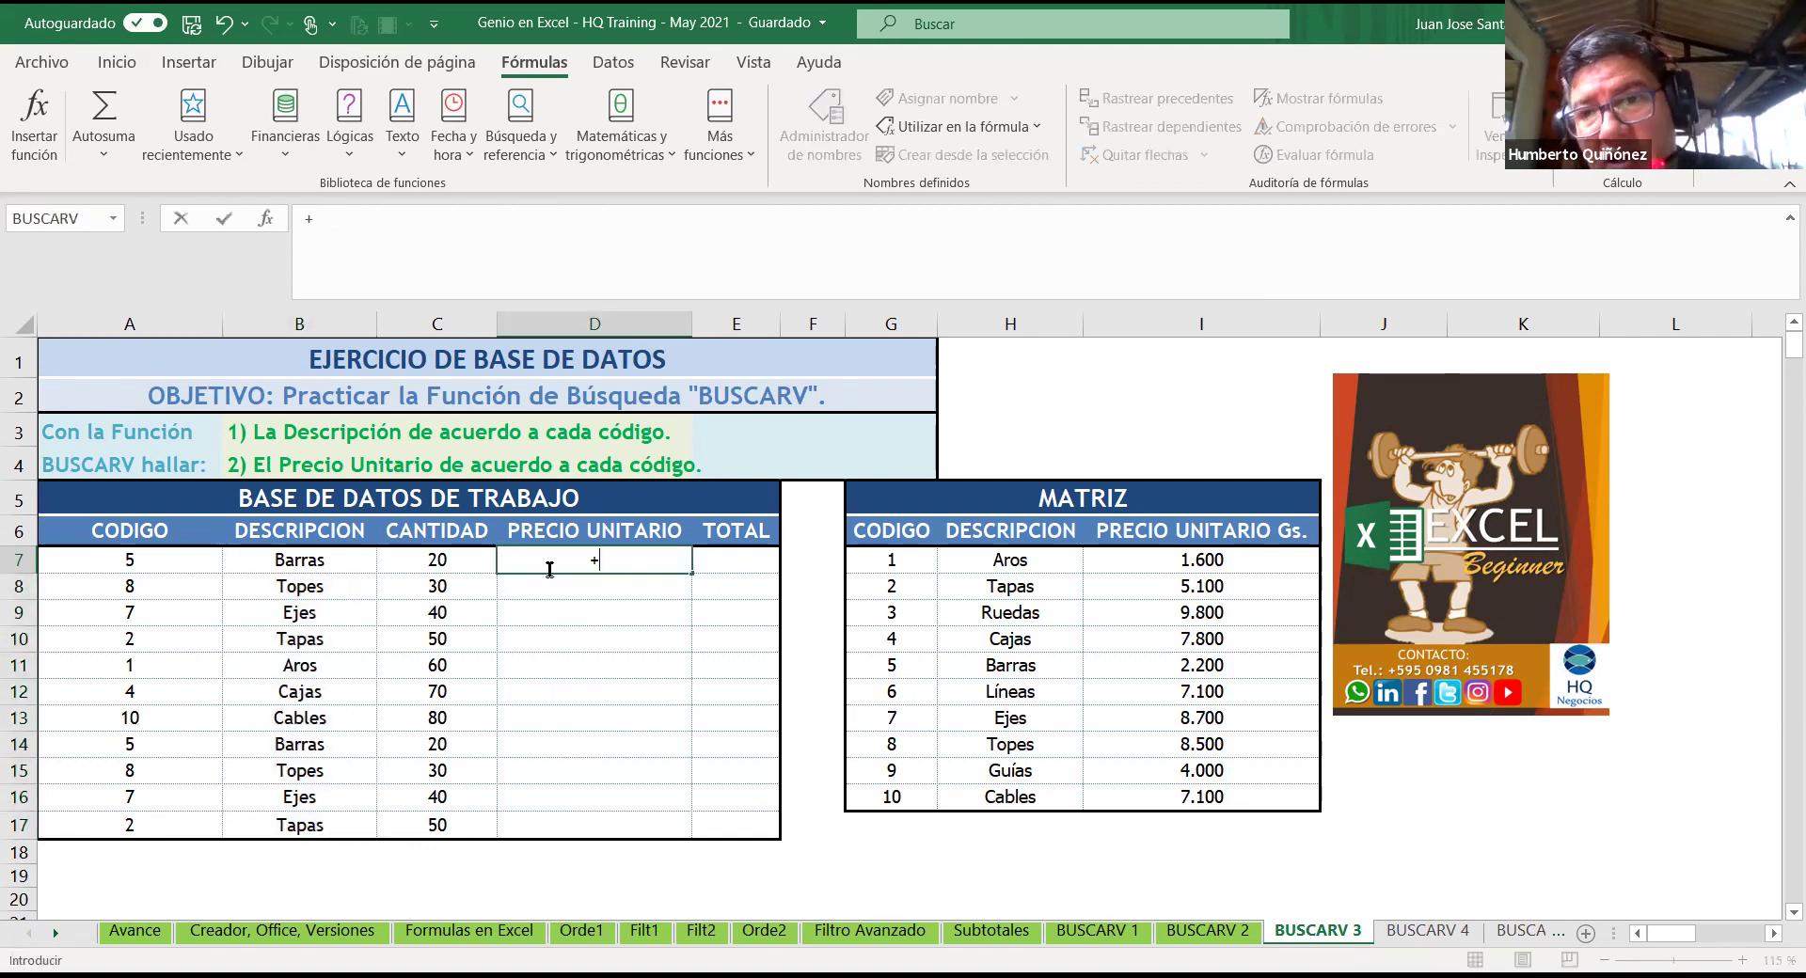
pyautogui.press('BackSpace')
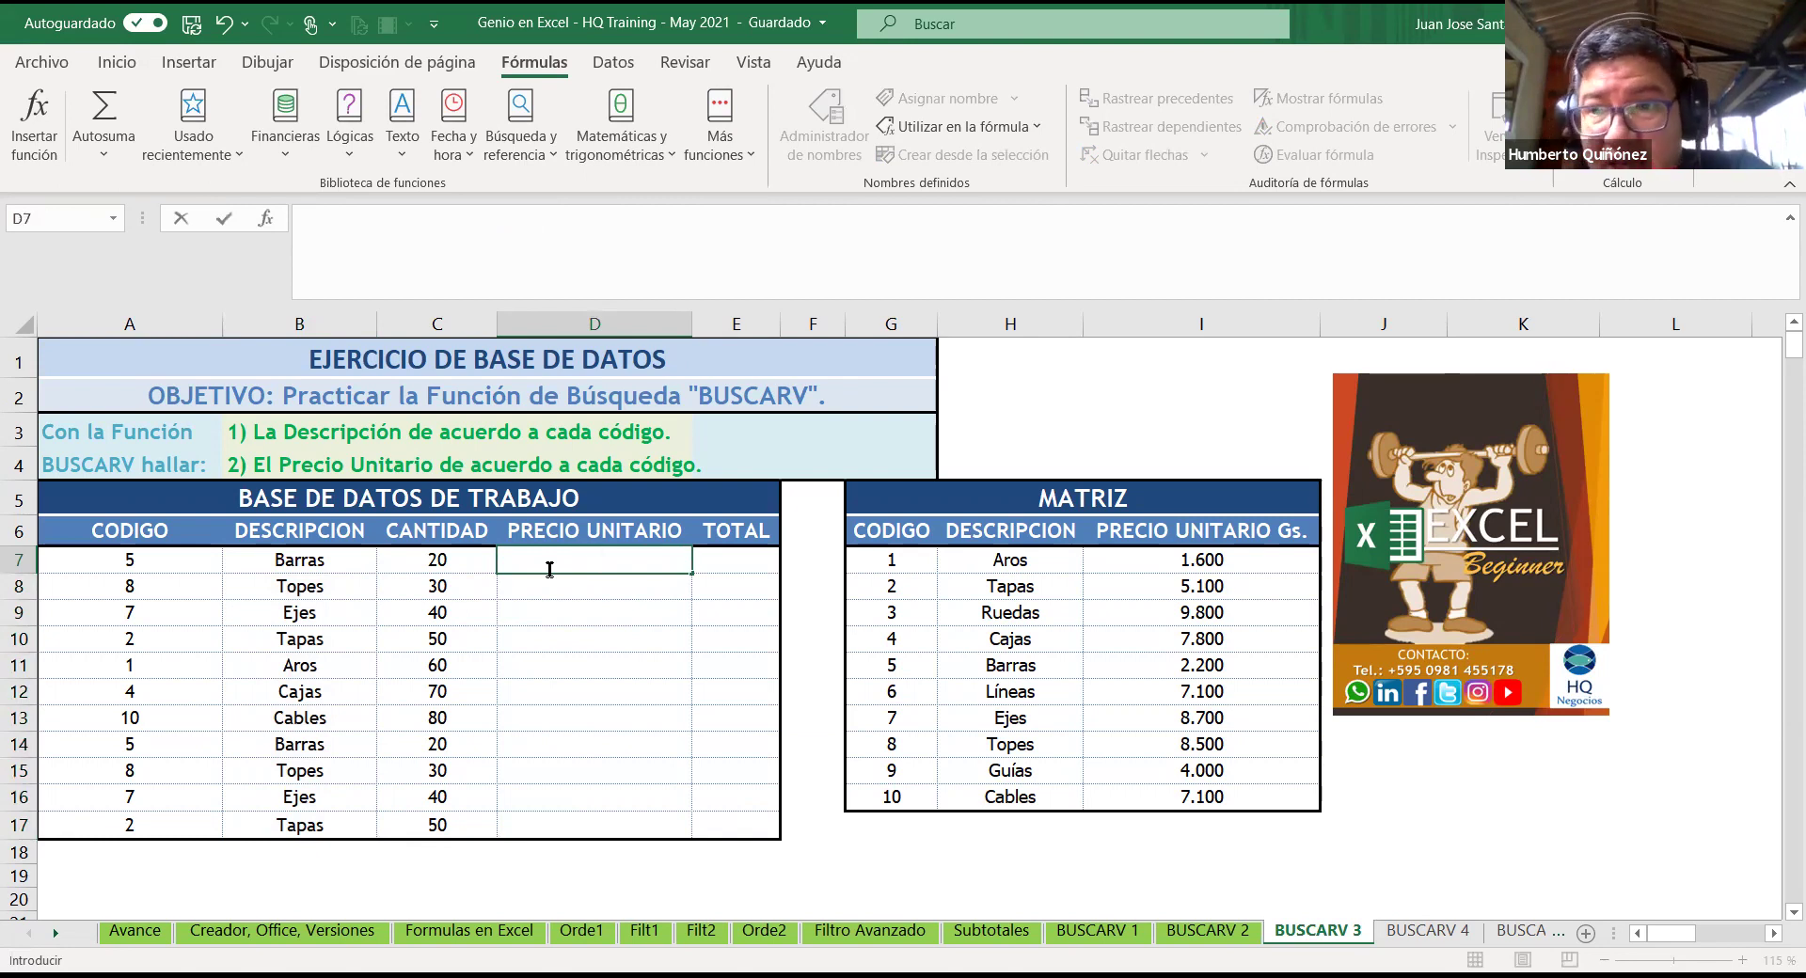
pyautogui.write('+')
pyautogui.press('BackSpace')
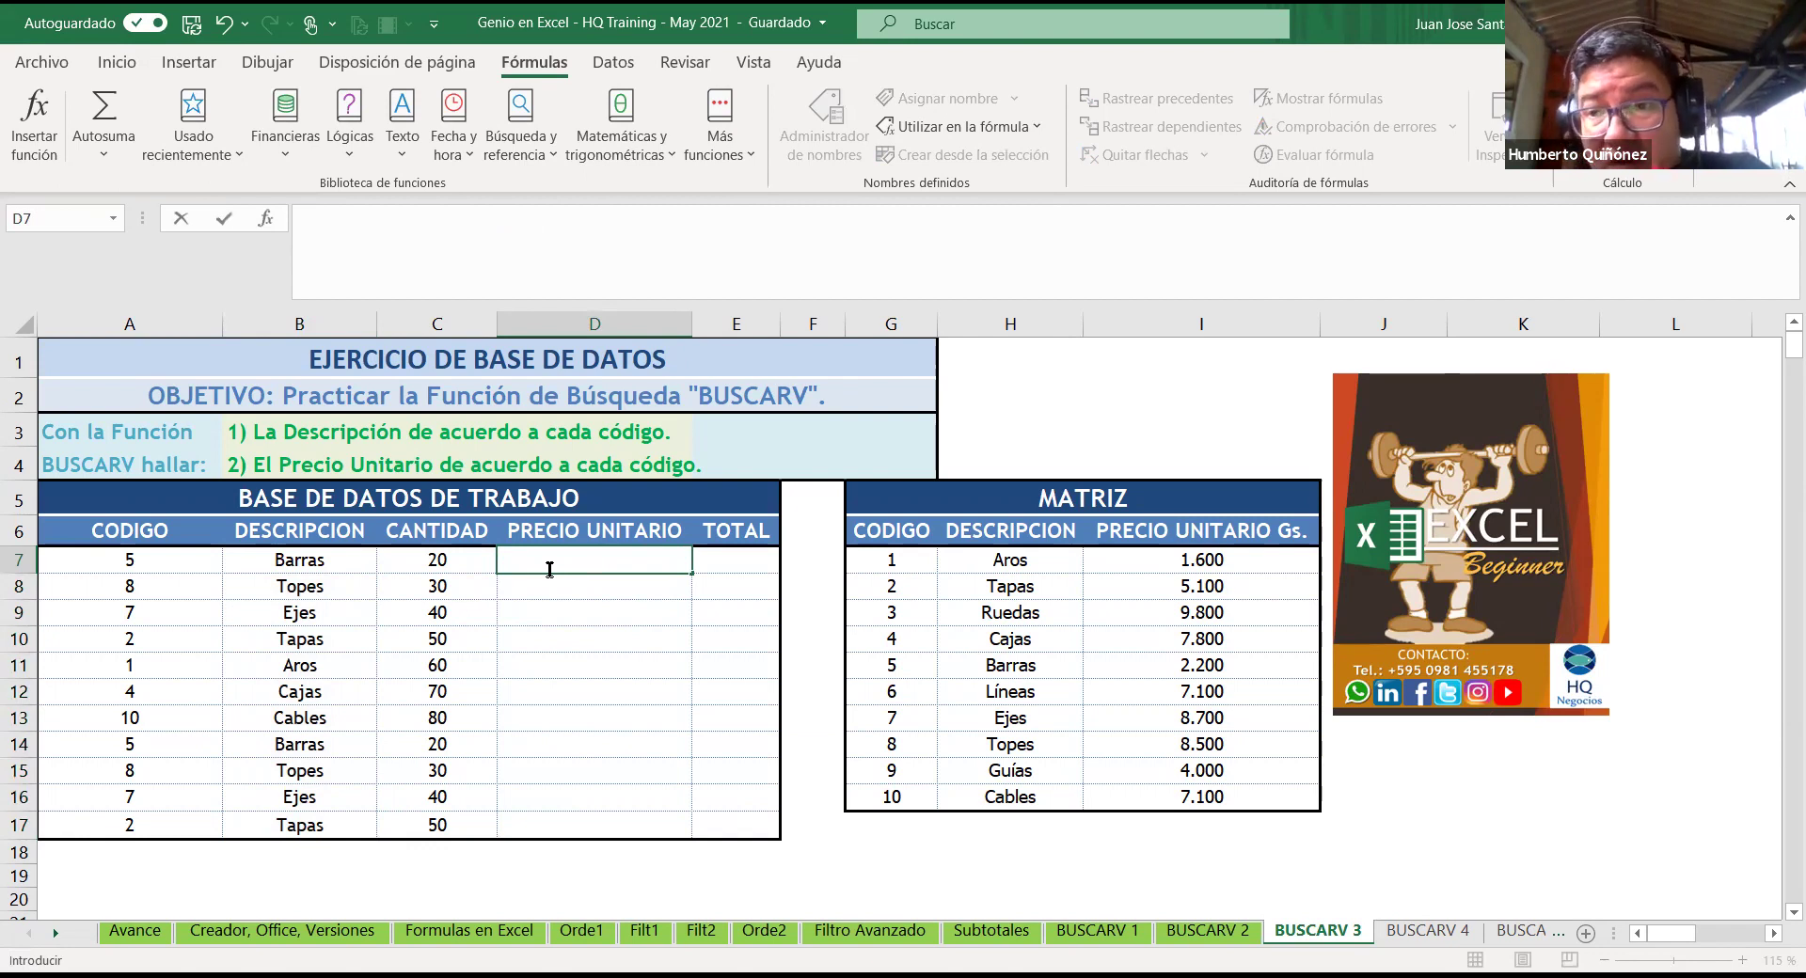
pyautogui.write('+')
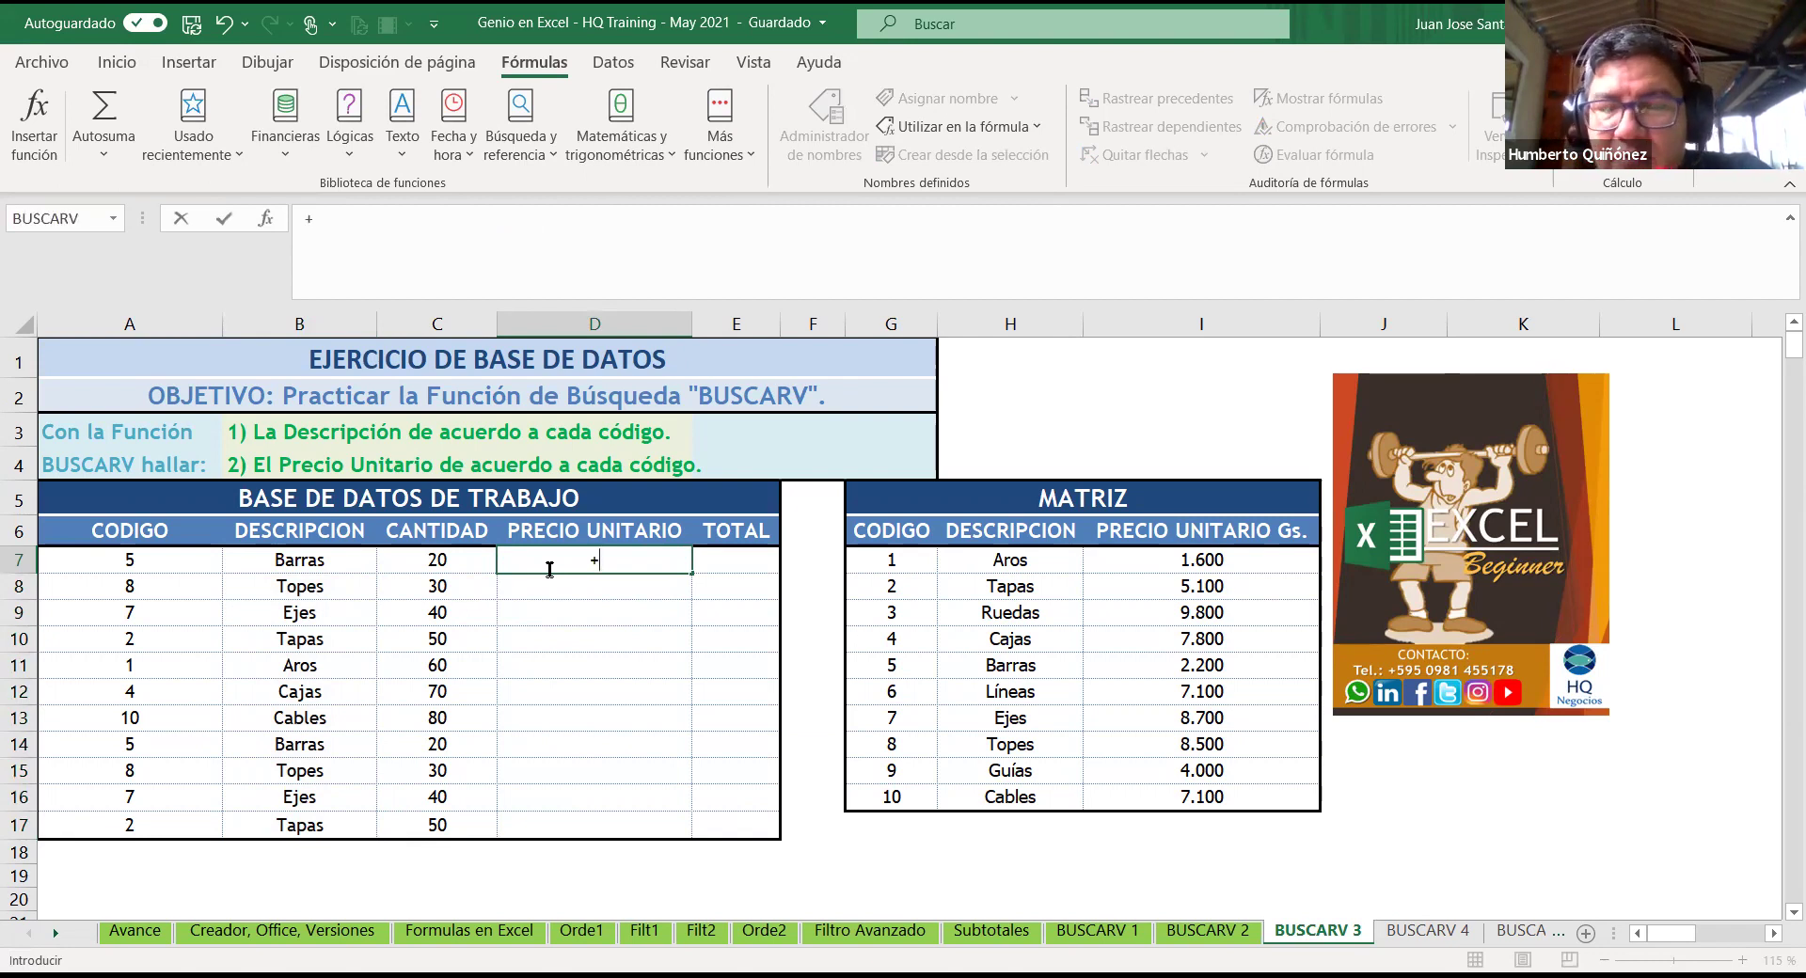
pyautogui.write('BU')
pyautogui.press('BackSpace')
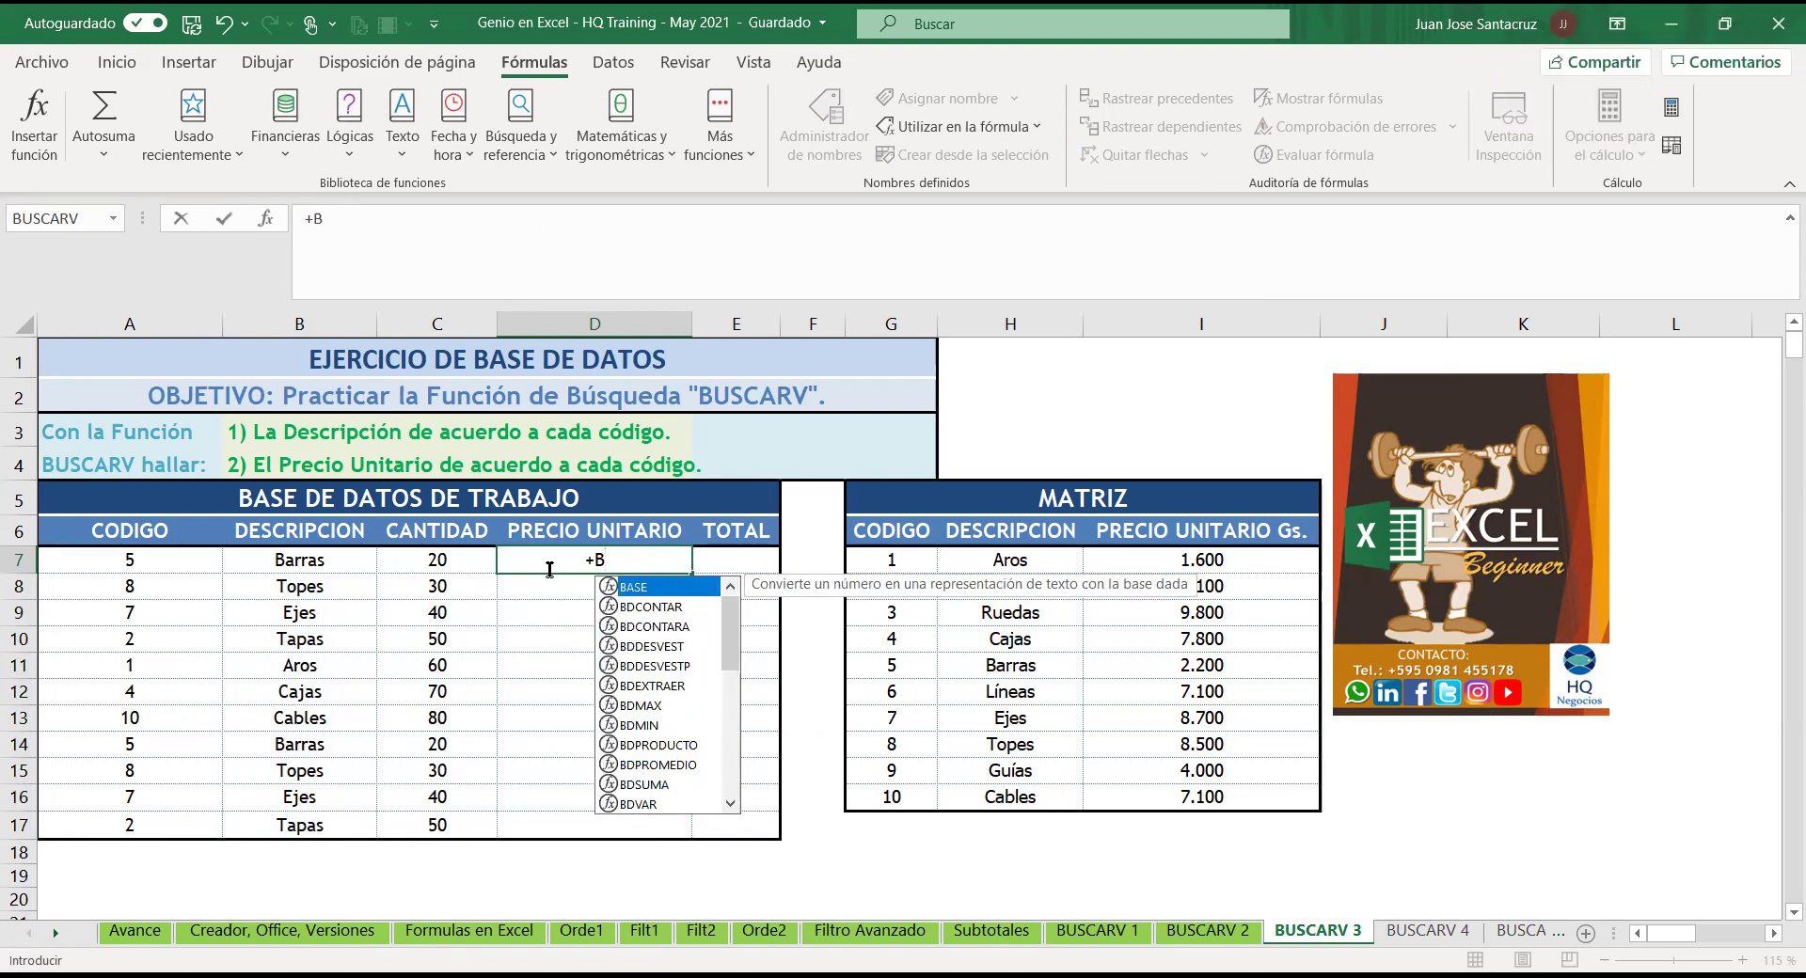
pyautogui.press('BackSpace')
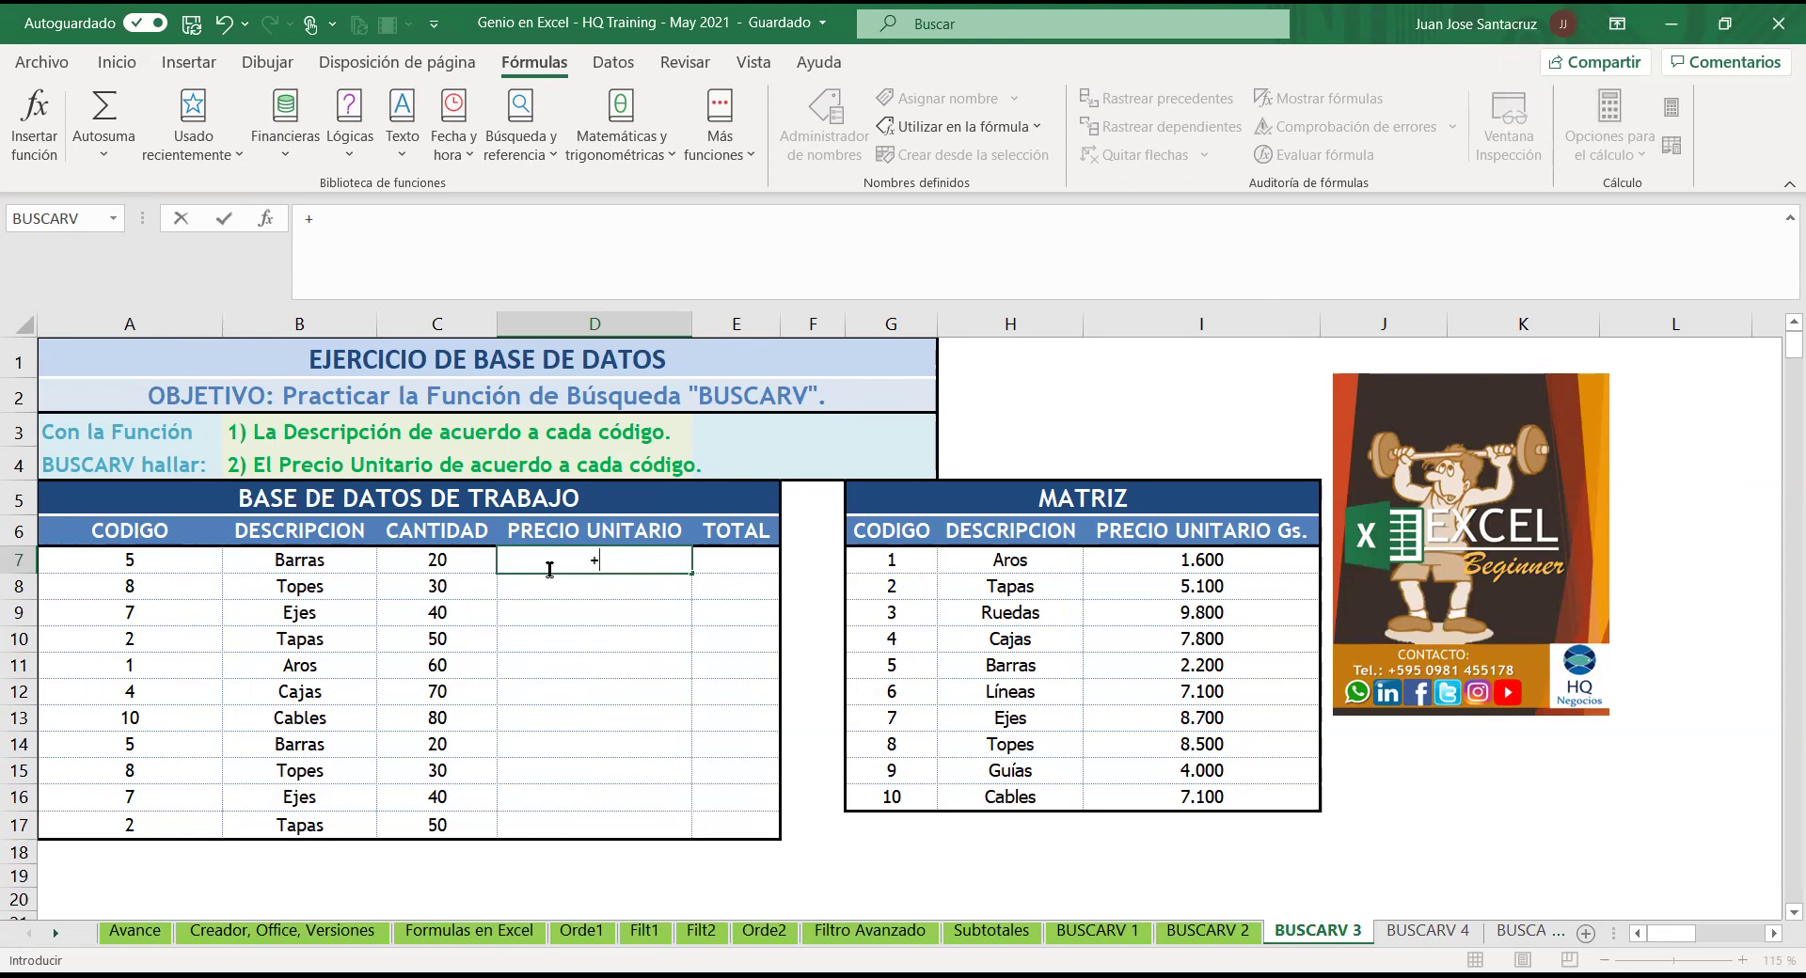
# Step: Open BUSCARV's argument window for D7, then cancel it so the cell keeps only '+'
pyautogui.click(75, 216)
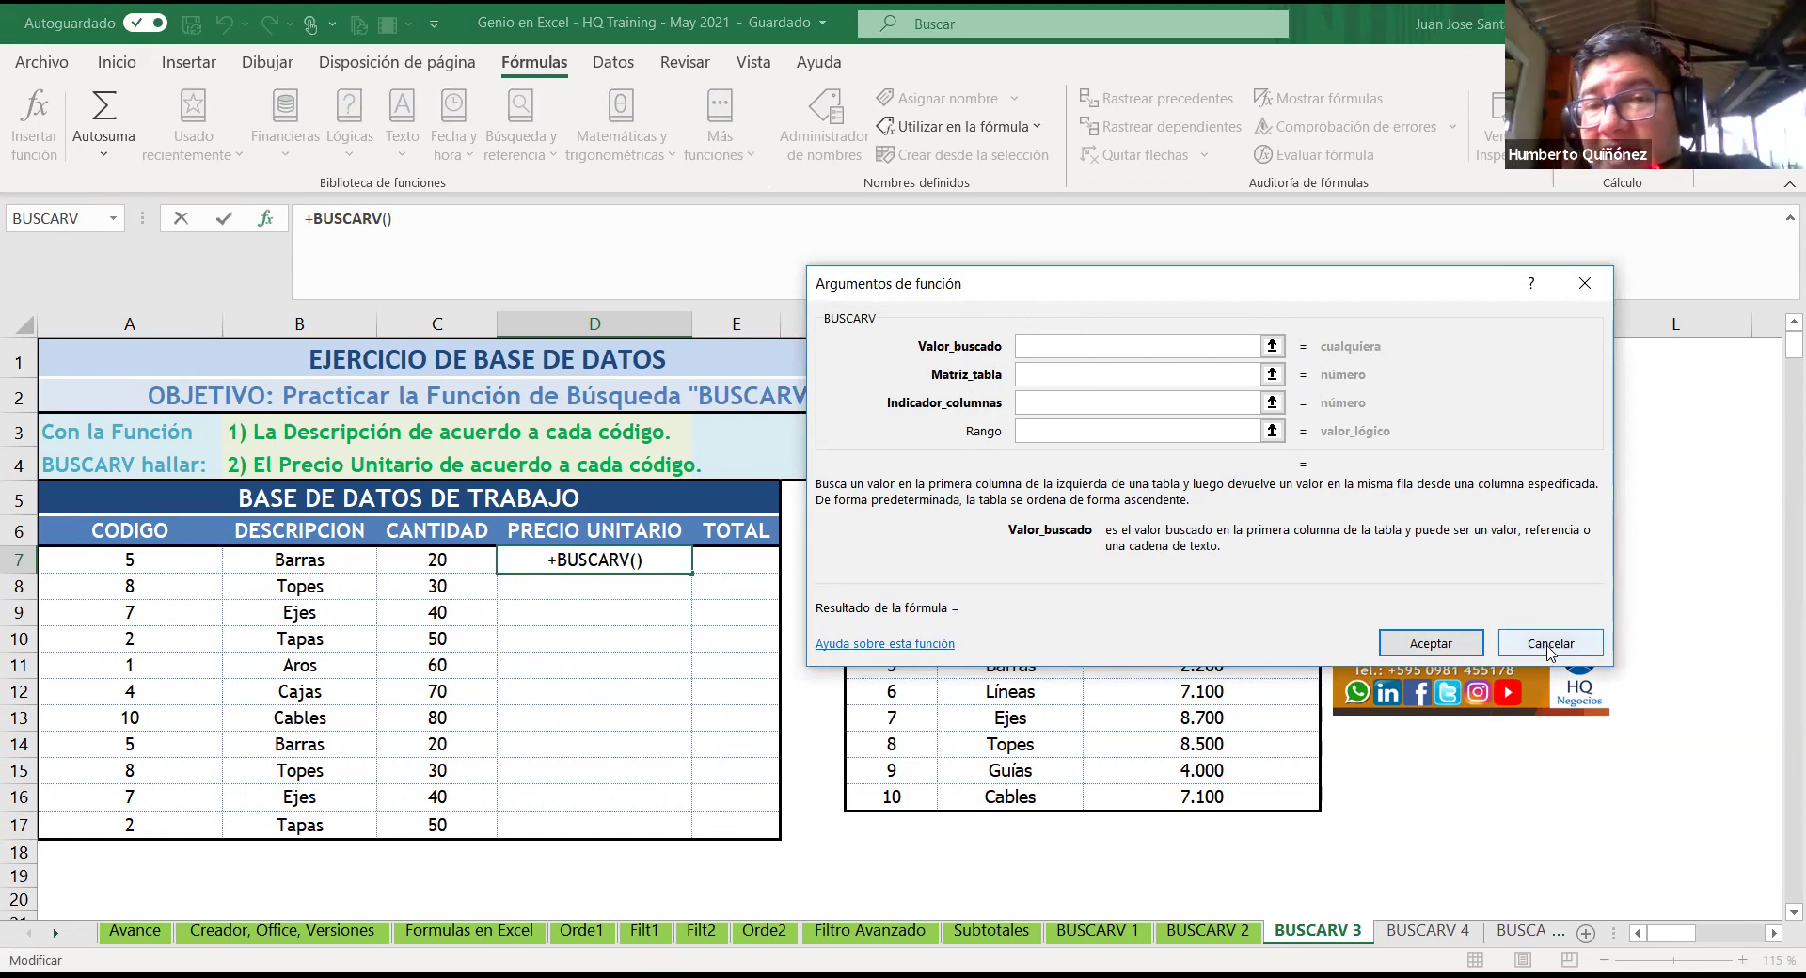
pyautogui.moveTo(1549, 649); pyautogui.dragTo(665, 592)
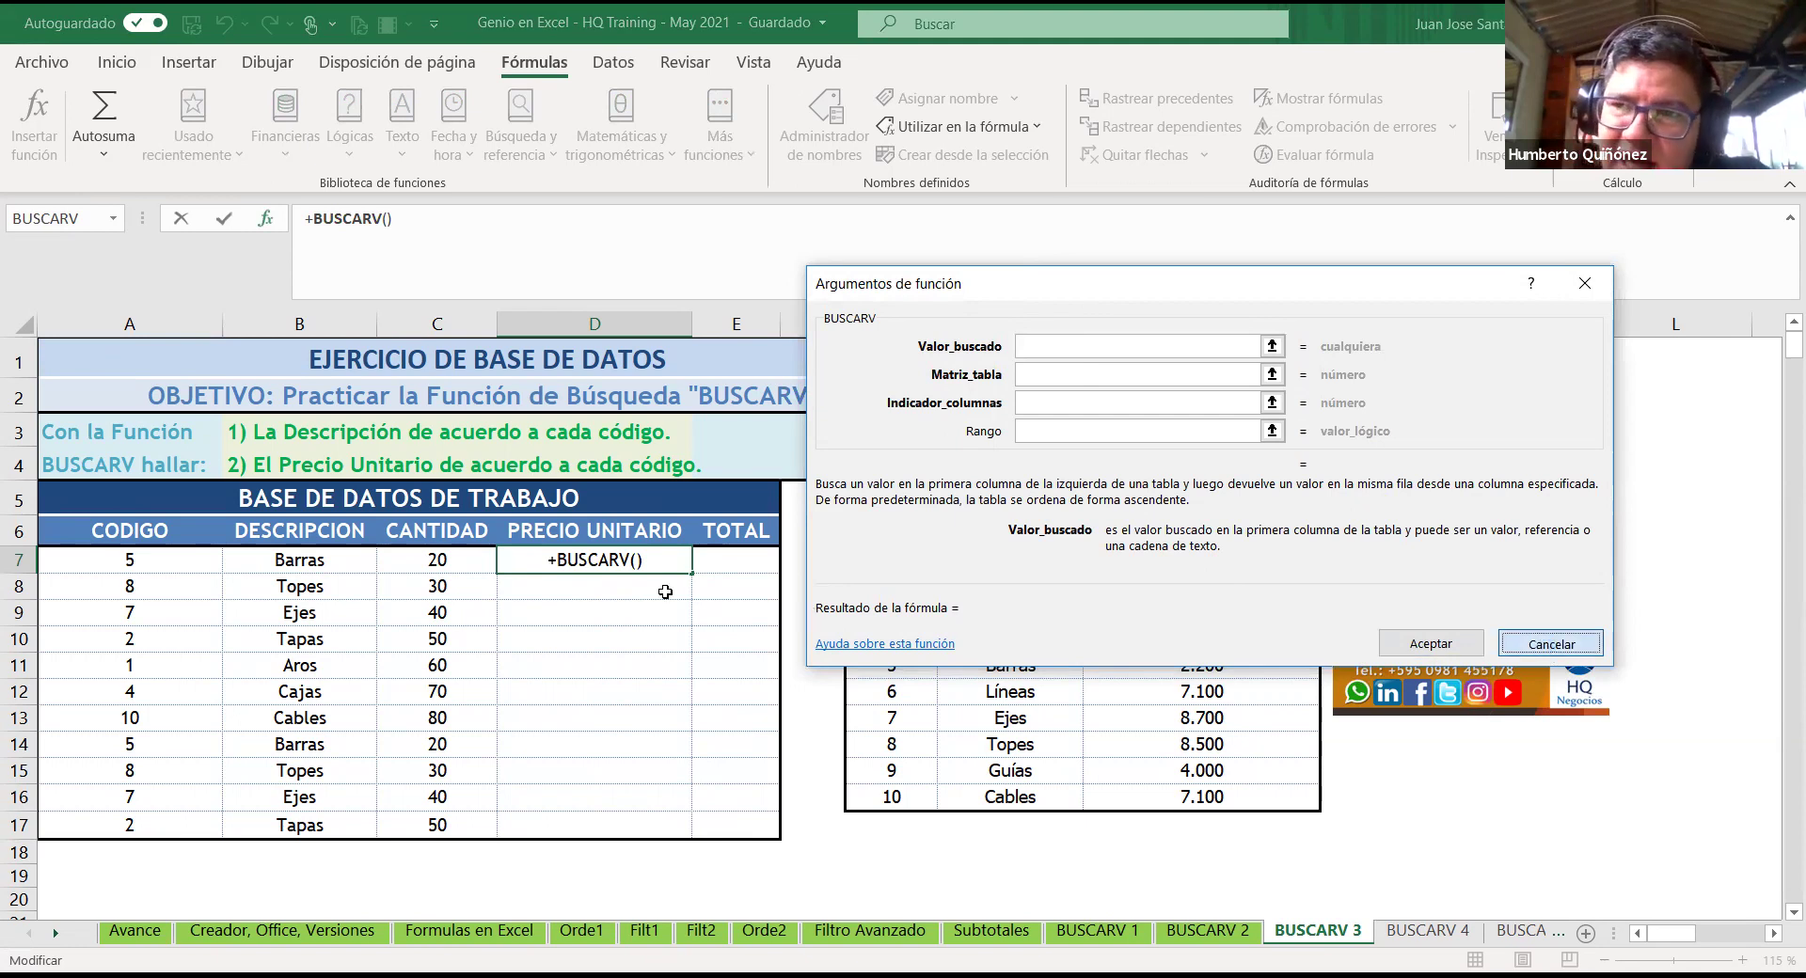
pyautogui.press('Escape')
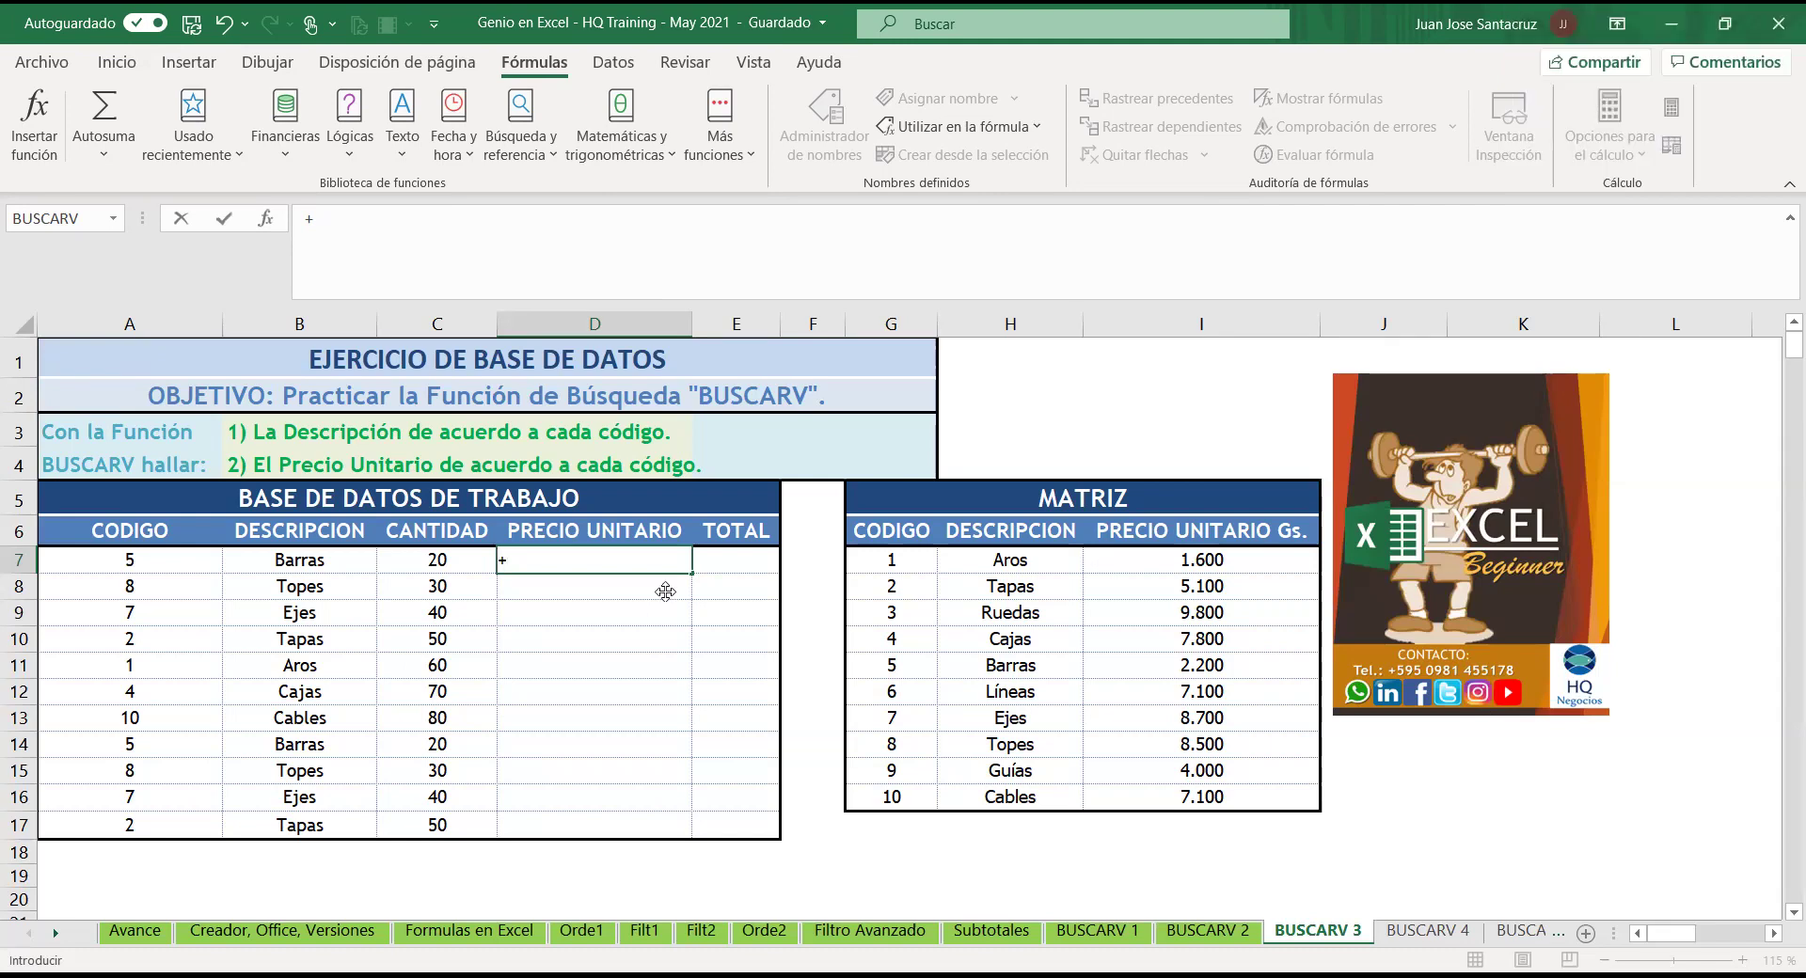
# Step: Type BUSCARV( in D7 with A7 as the lookup value, trying HILAGRO then erasing it
pyautogui.write('BUSCARV')
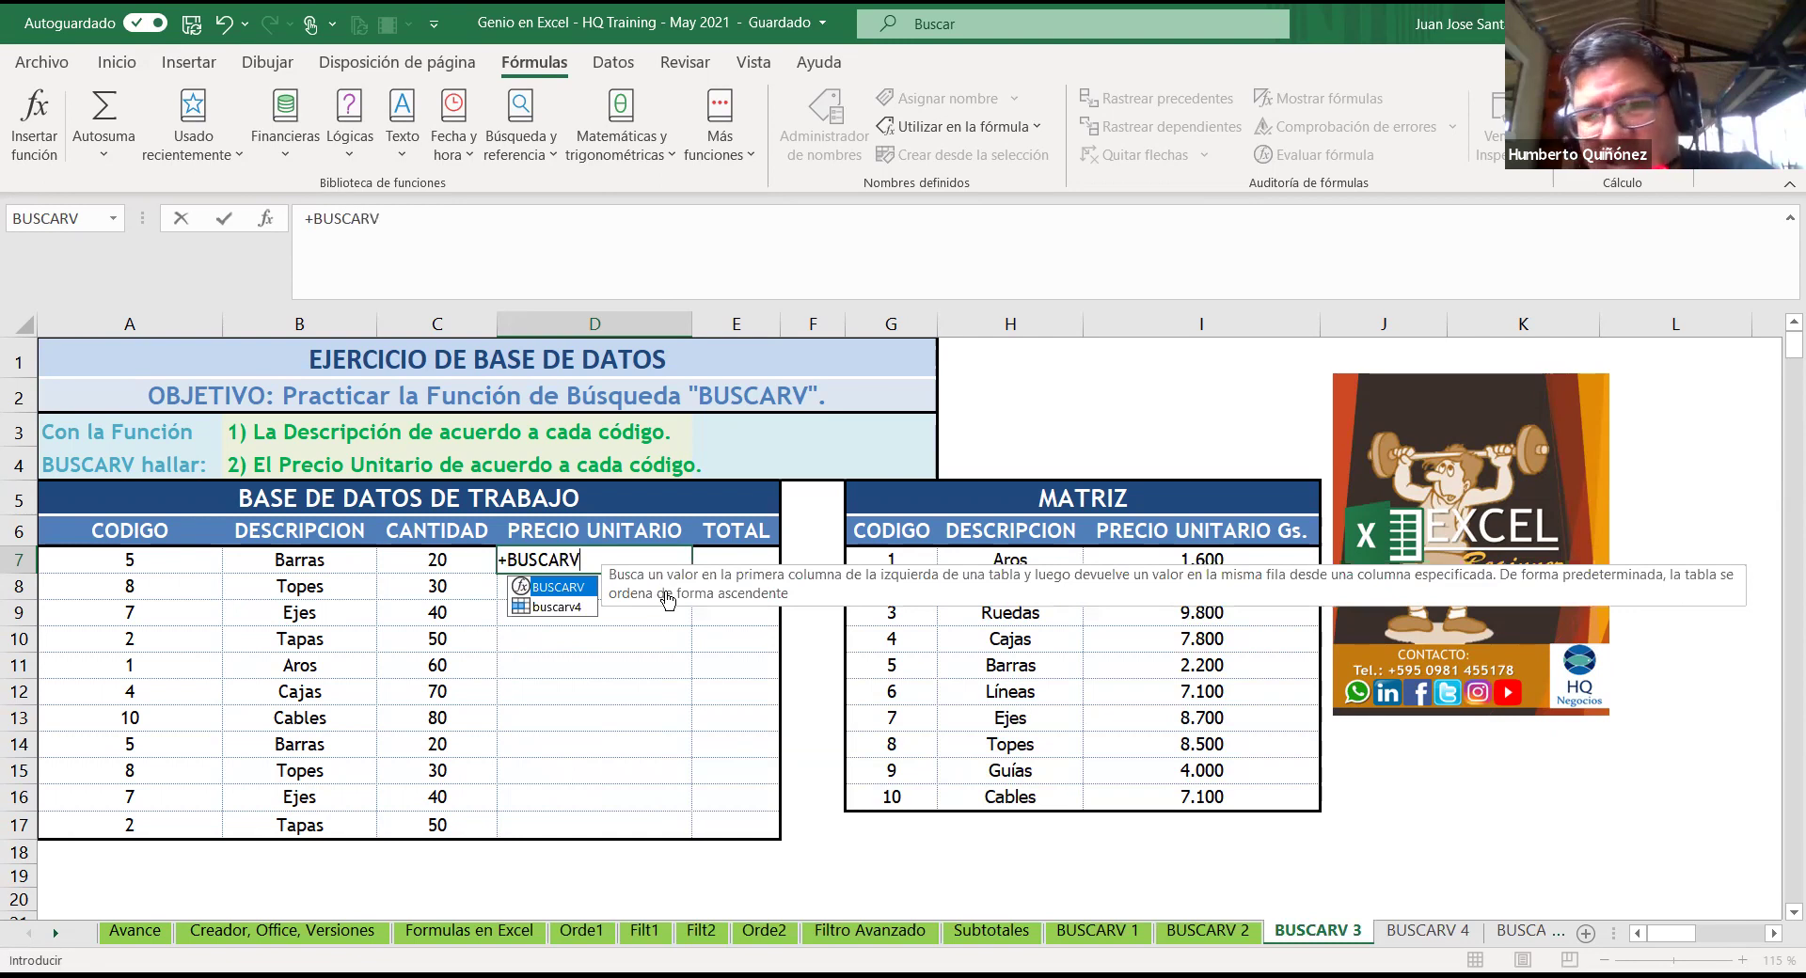
pyautogui.write('(')
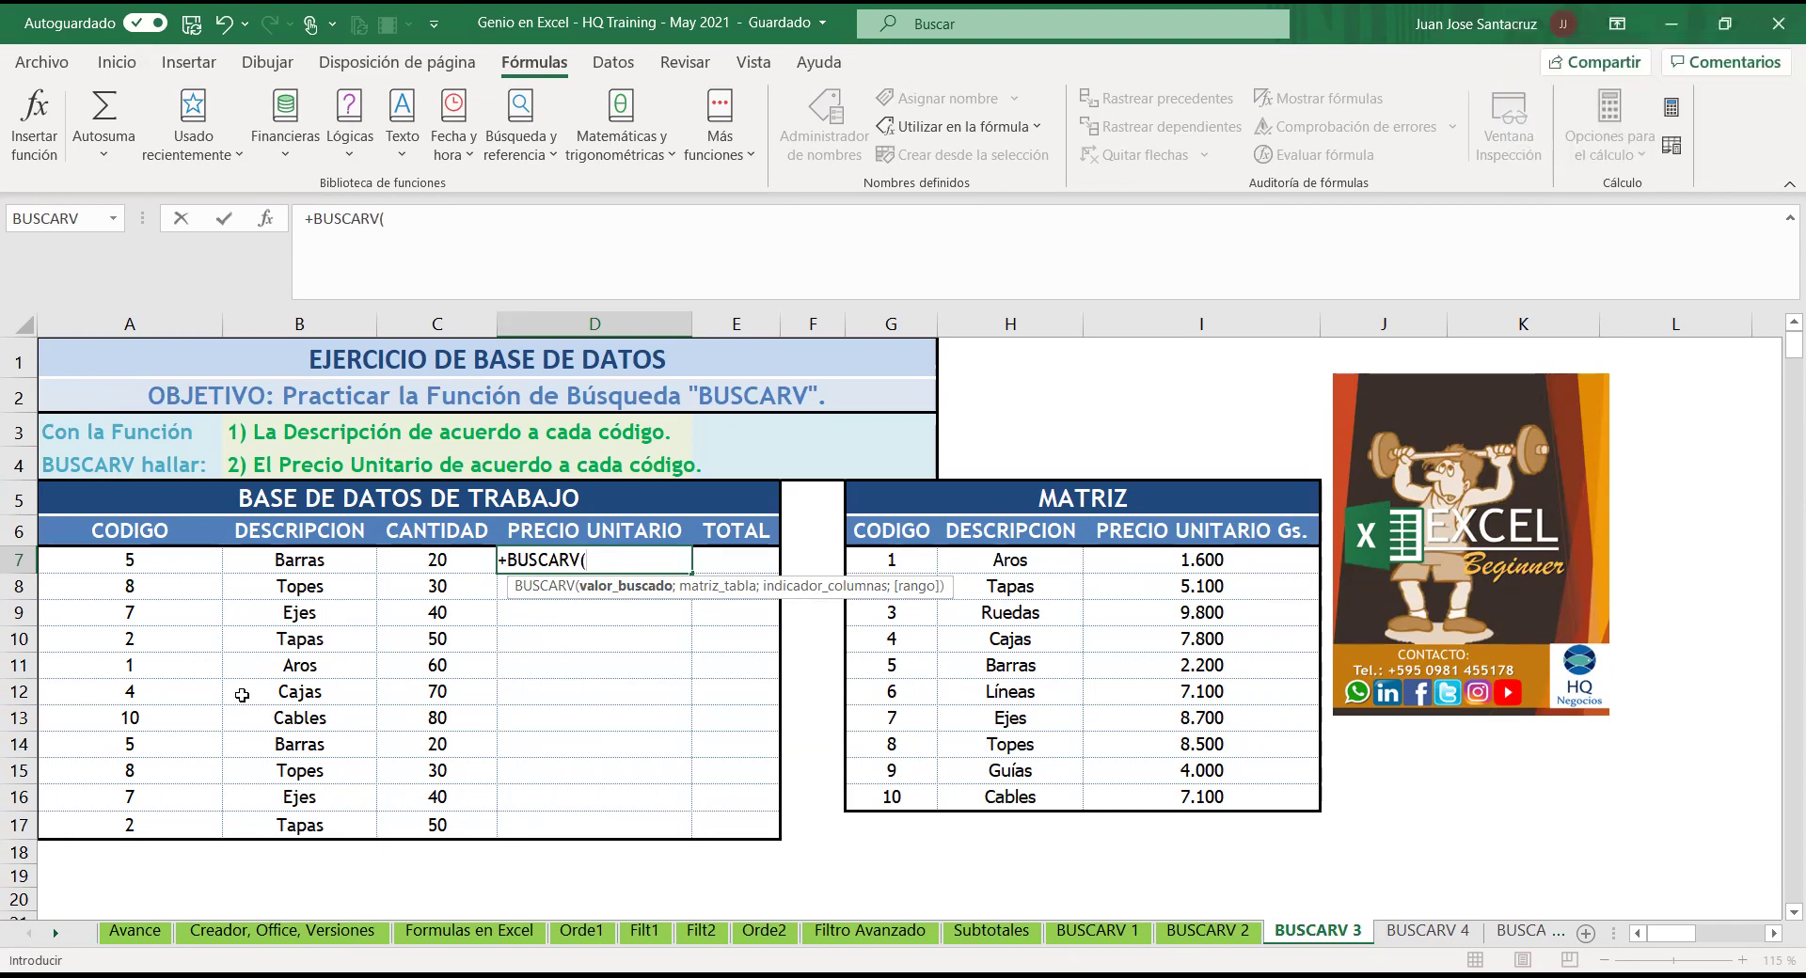
pyautogui.click(153, 567)
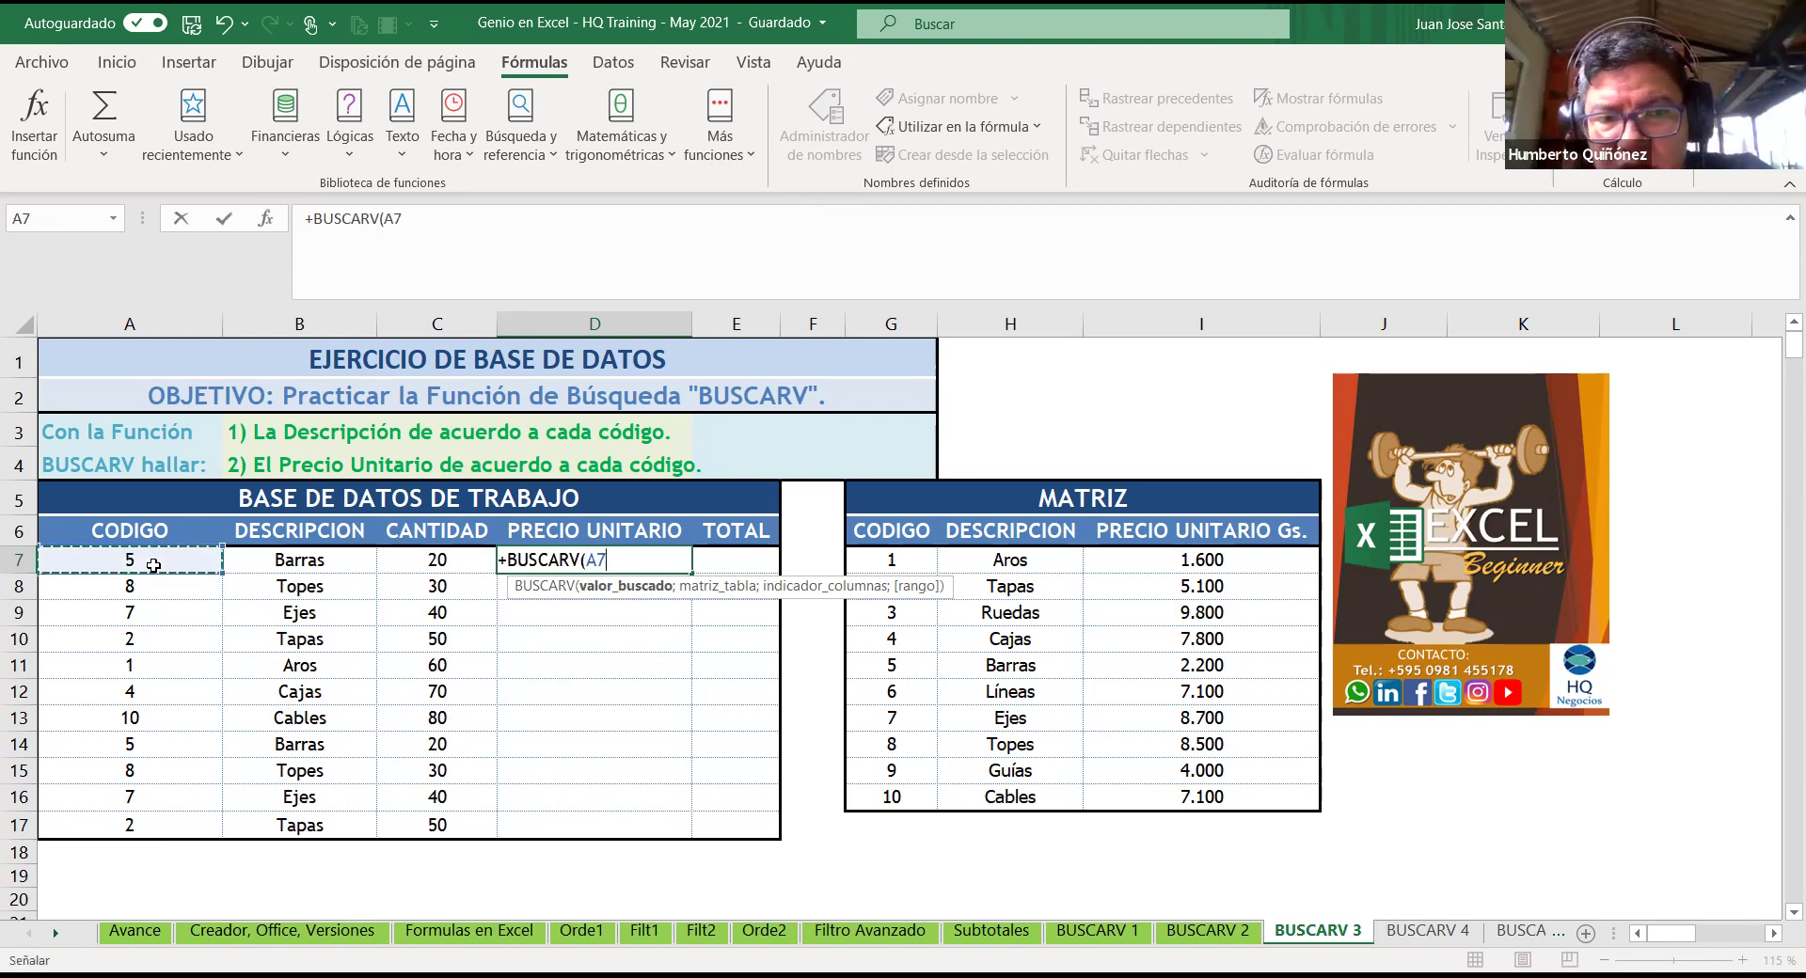
pyautogui.write(';')
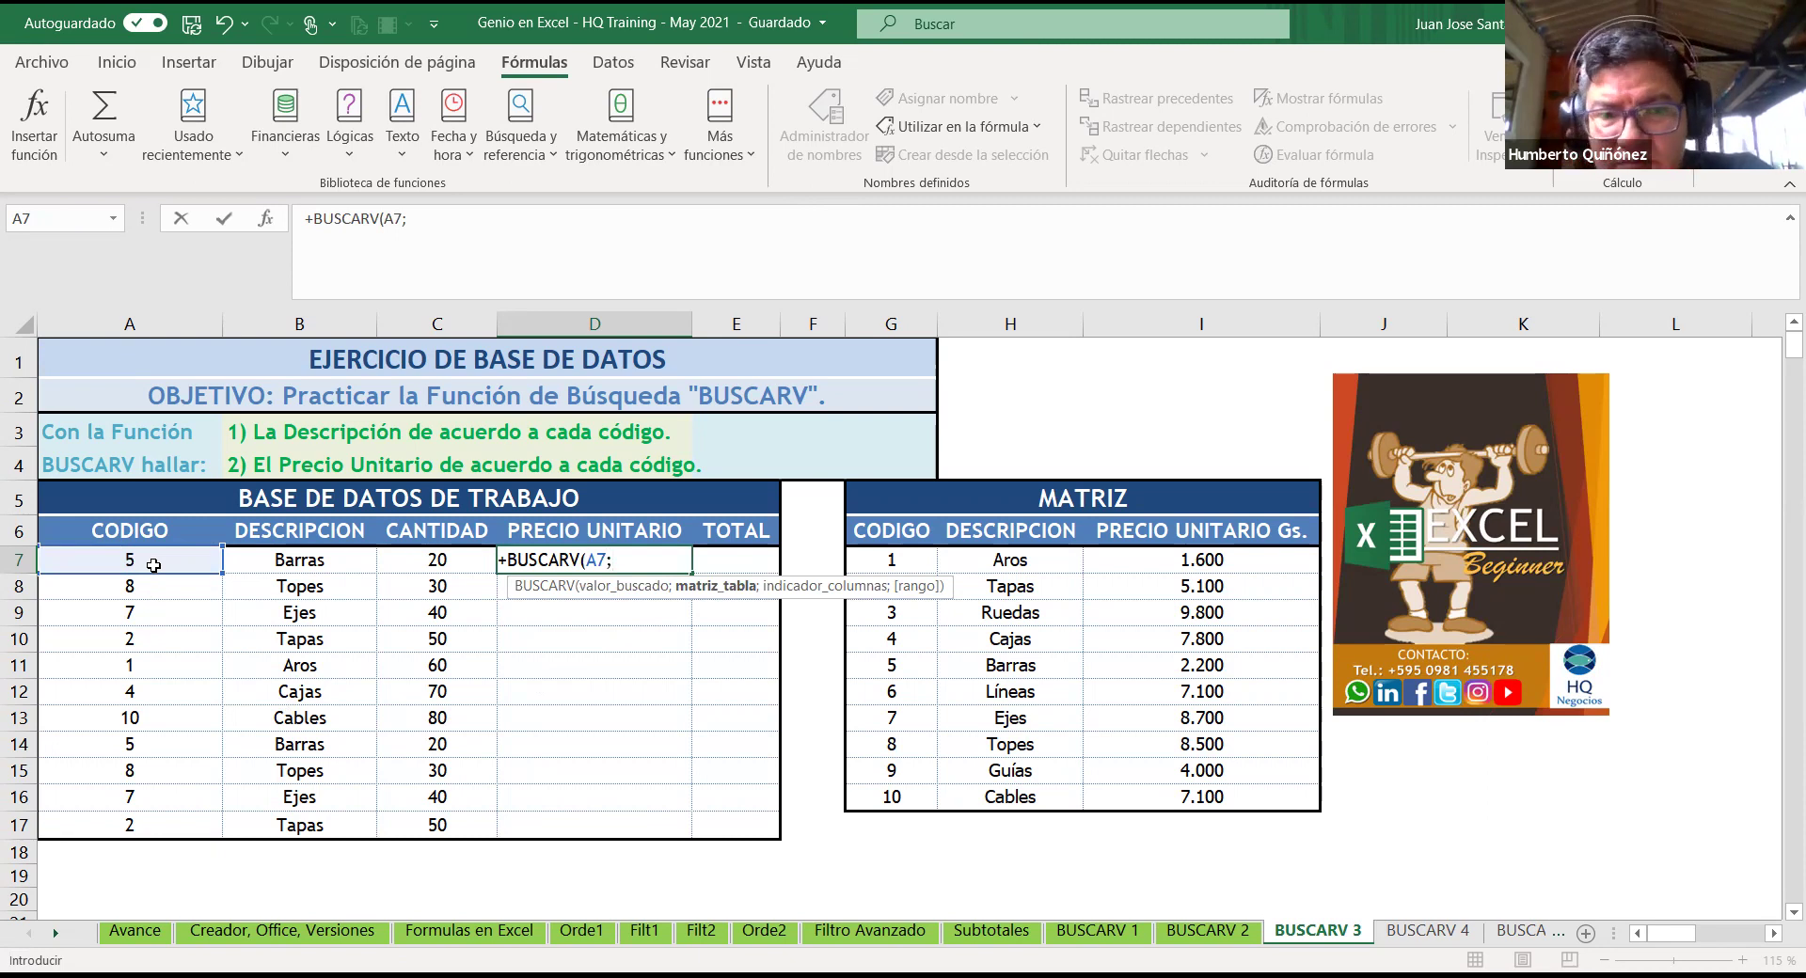
pyautogui.write('HILAGRO;')
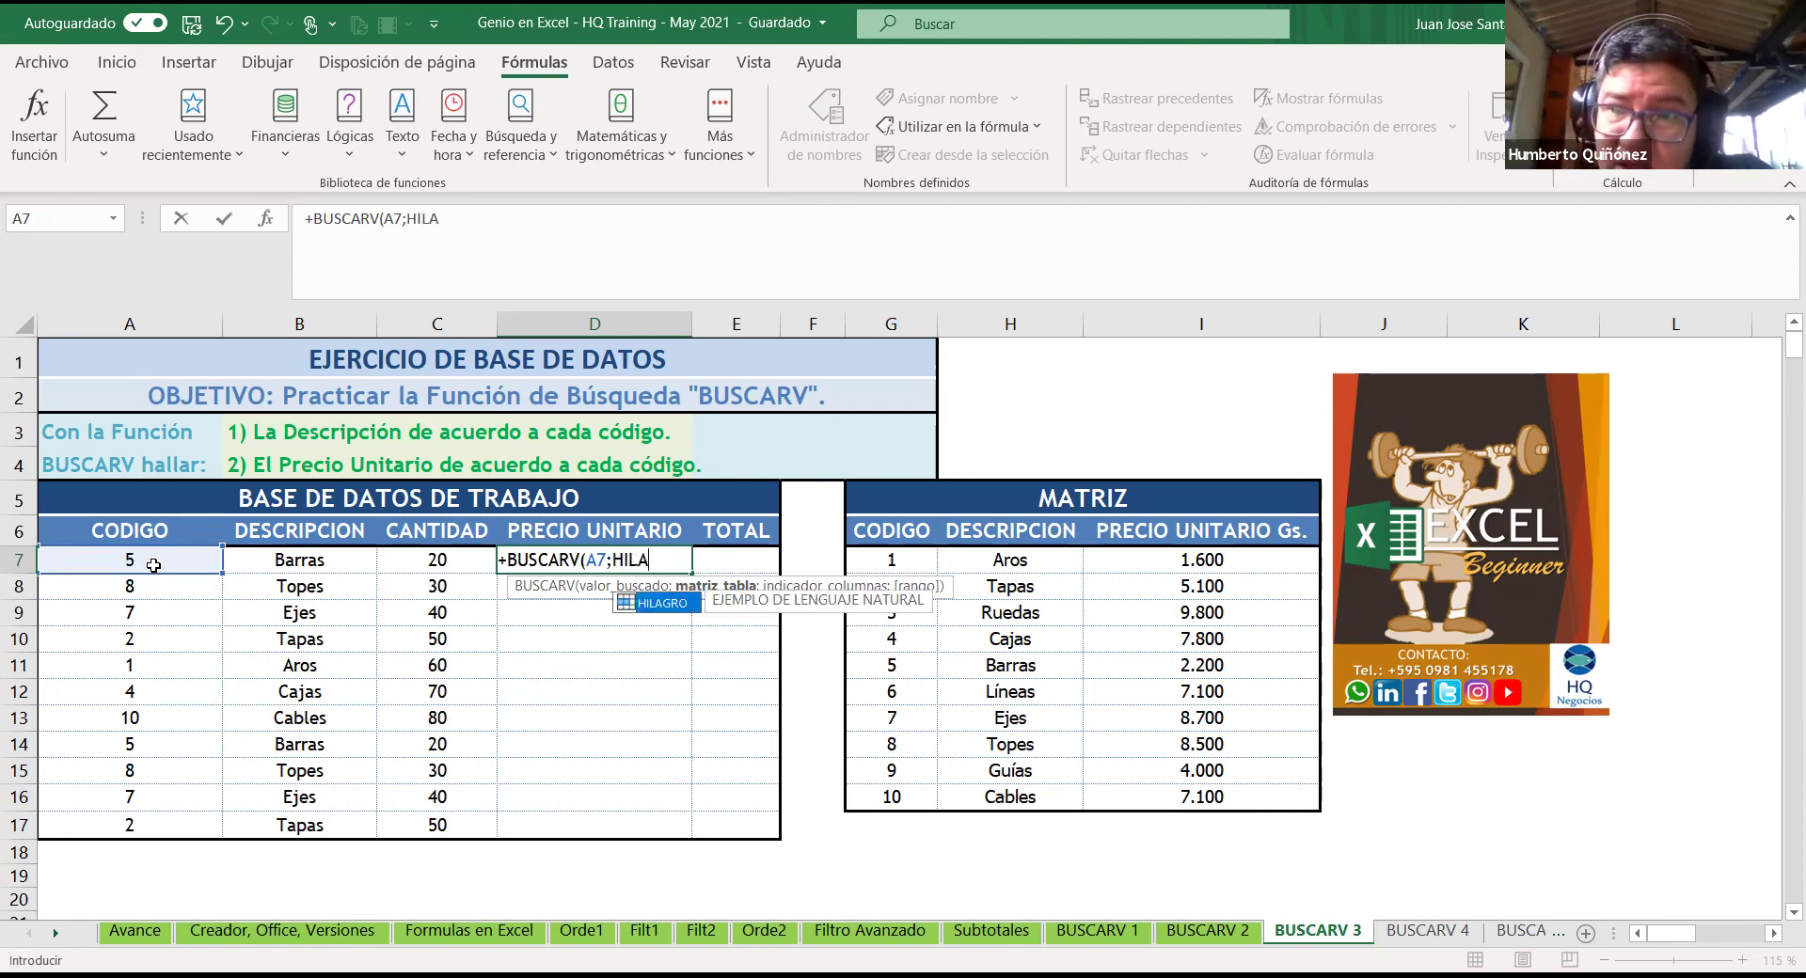
pyautogui.press('Tab')
pyautogui.write(';')
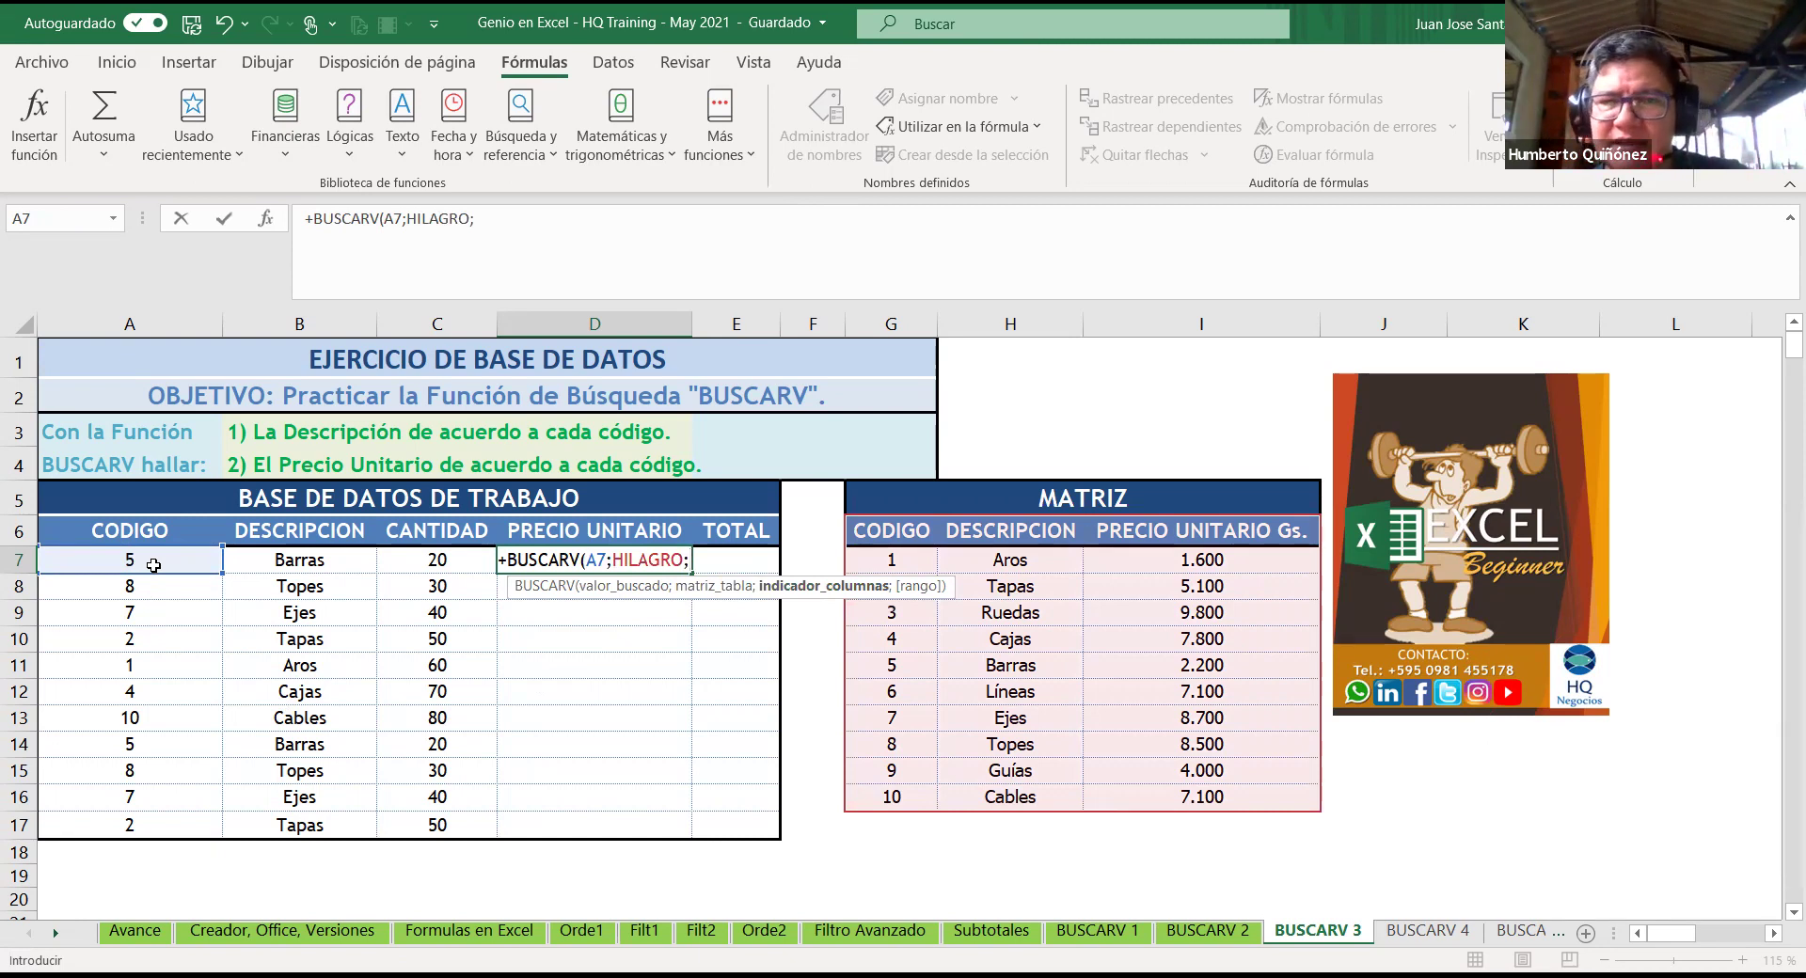
pyautogui.press('BackSpace')
pyautogui.press('BackSpace')
pyautogui.press('BackSpace')
pyautogui.press('BackSpace')
pyautogui.press('BackSpace')
pyautogui.press('BackSpace')
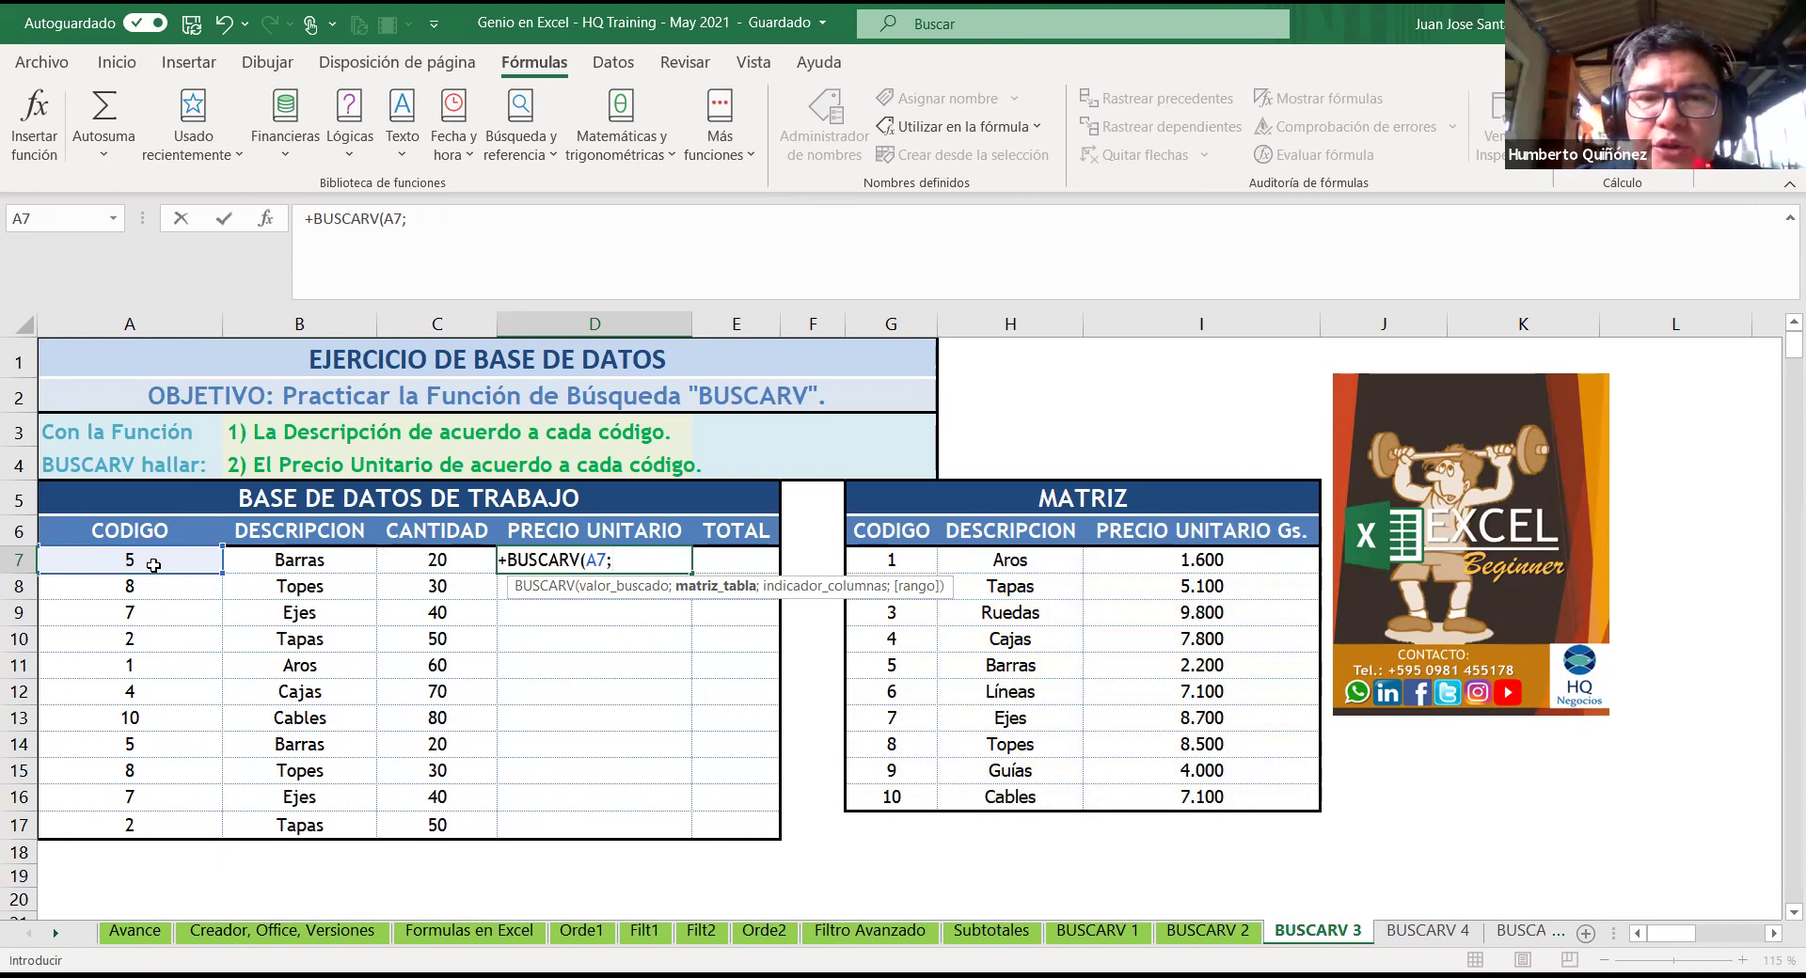
# Step: Paste the named range HILAGRO from the F3 names list as D7's lookup table
pyautogui.press('F3')
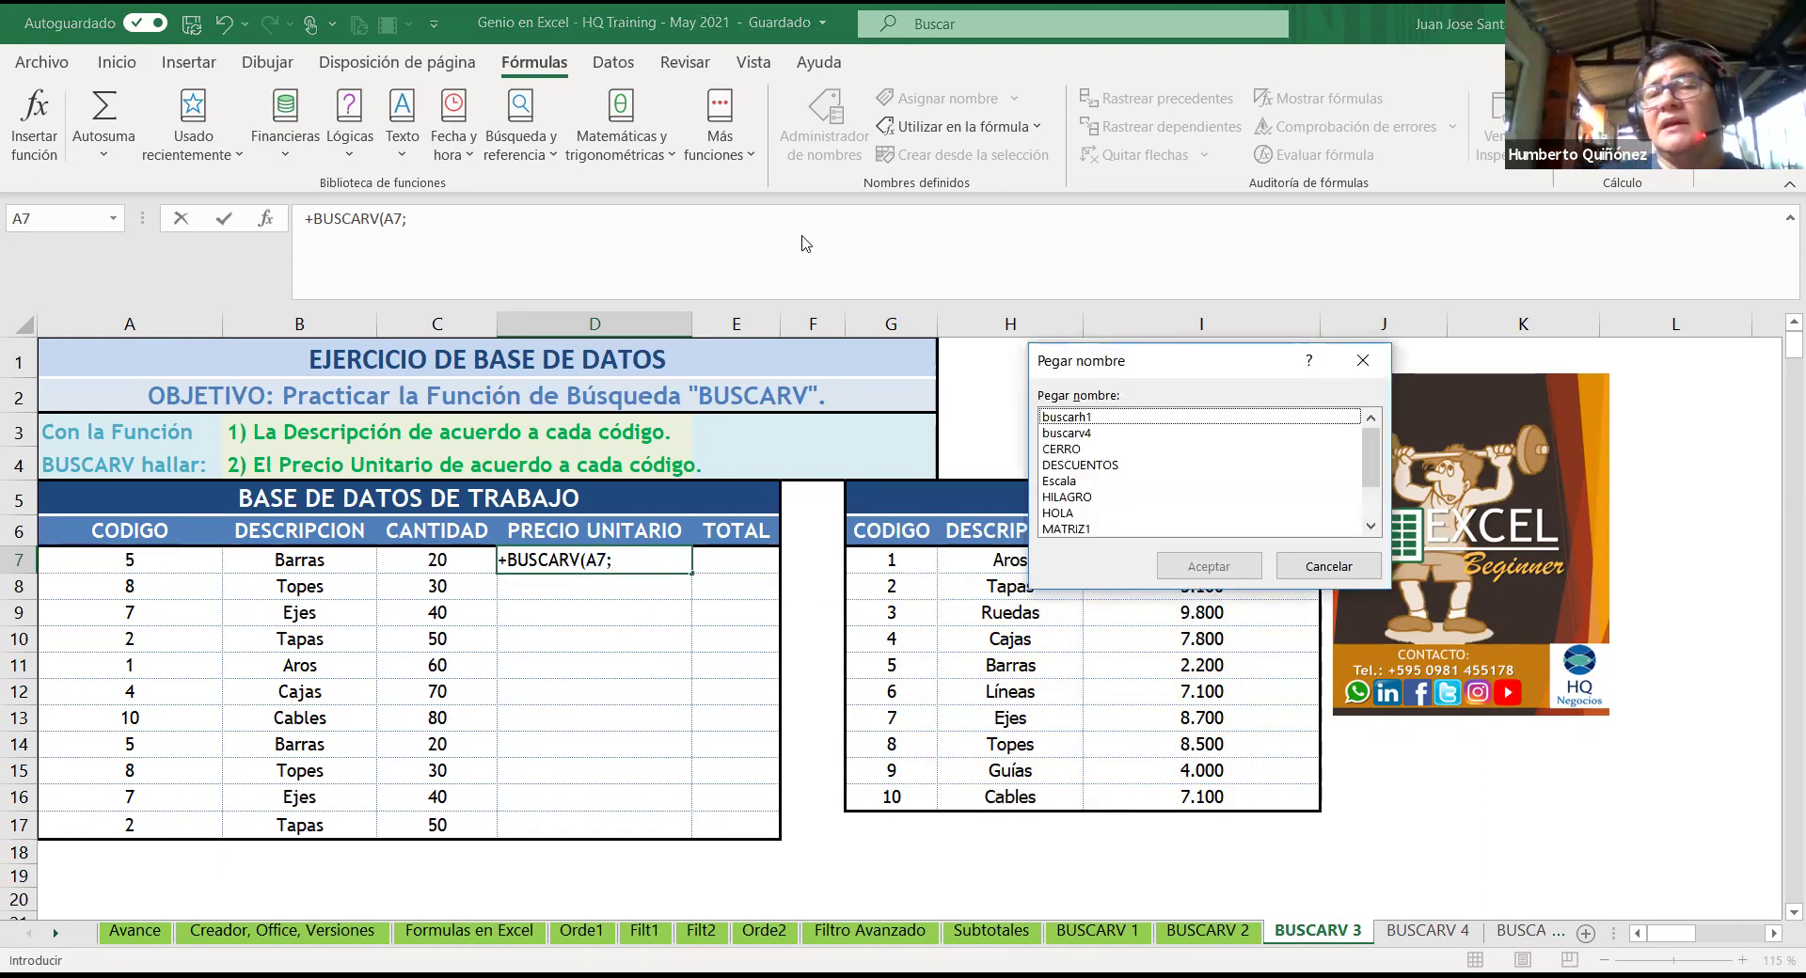
pyautogui.scroll(-2, 1144, 455)
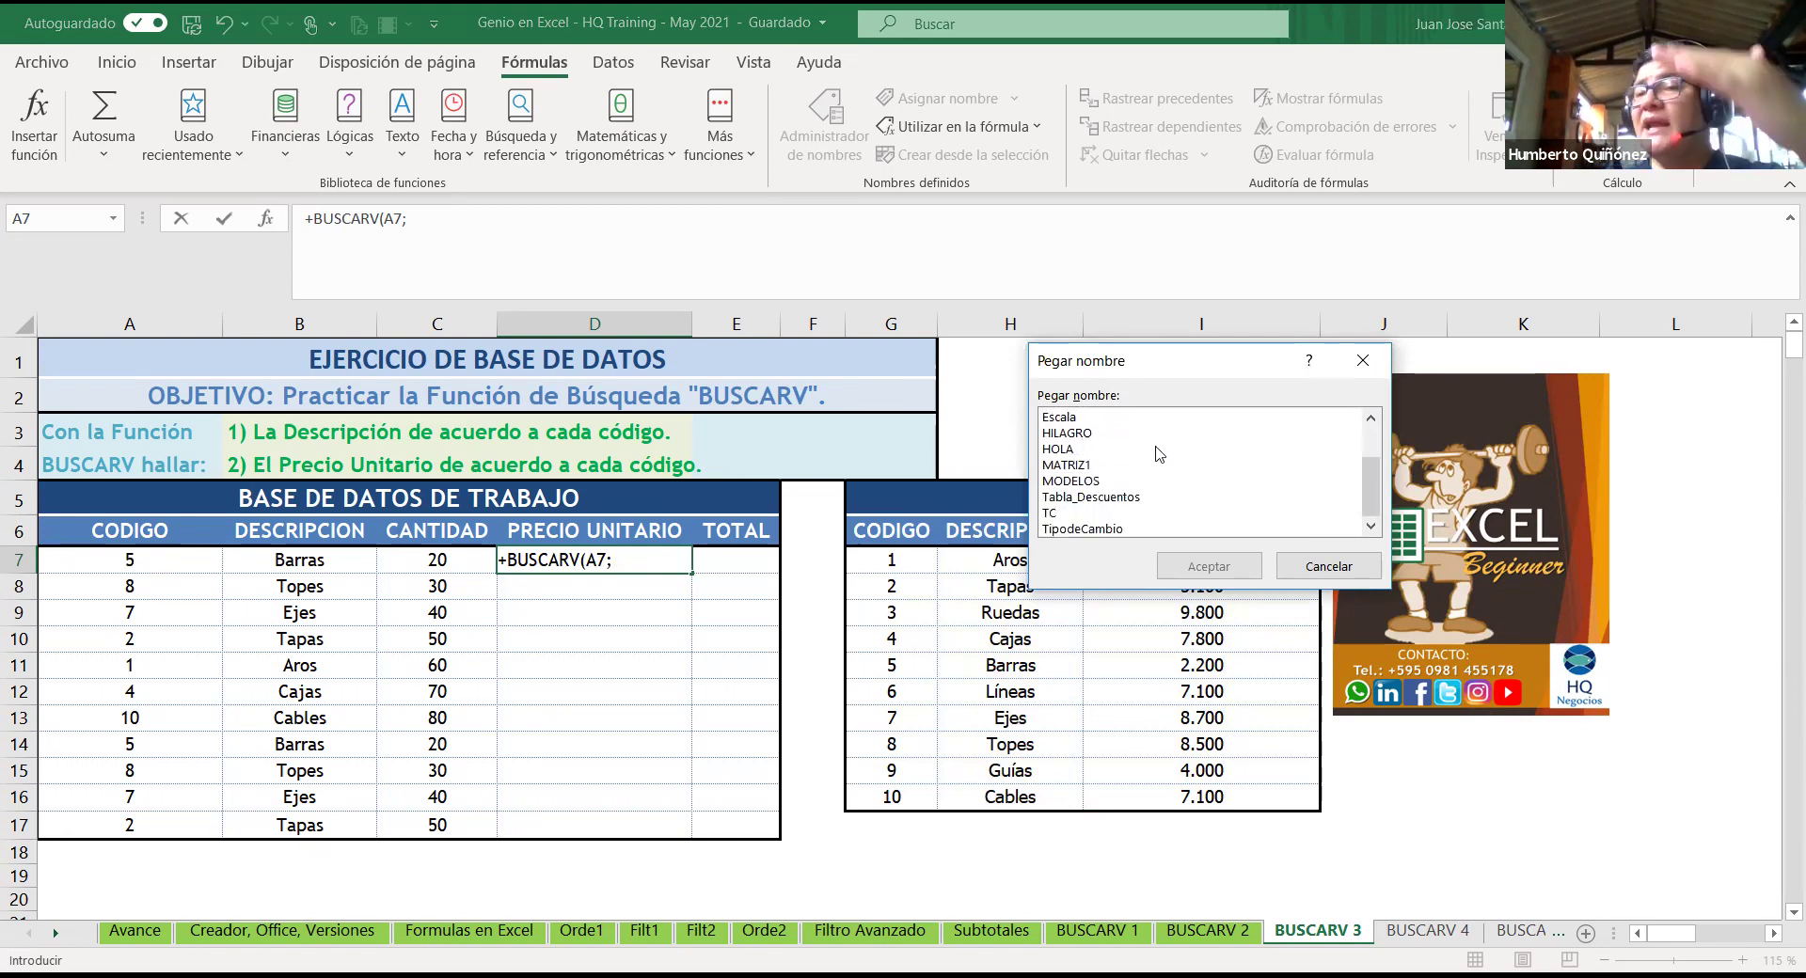
pyautogui.scroll(2, 1162, 494)
pyautogui.scroll(-1, 1162, 494)
pyautogui.scroll(-1, 1162, 494)
pyautogui.scroll(2, 1162, 493)
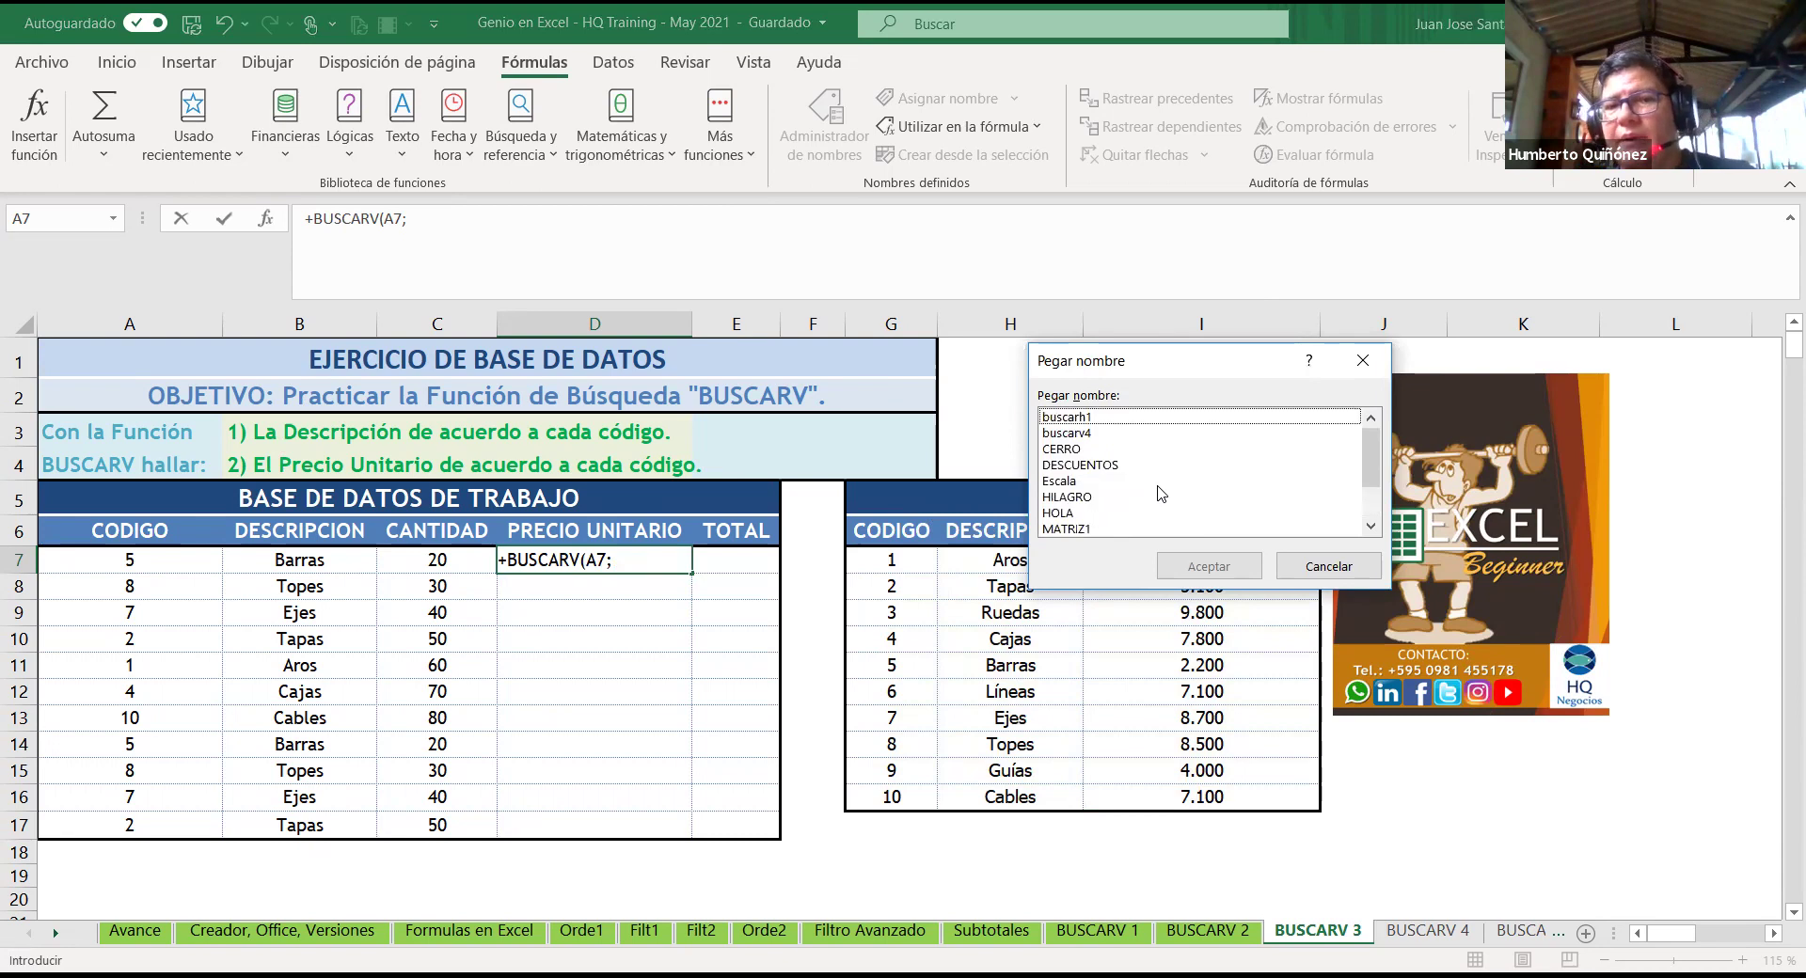
pyautogui.scroll(-2, 1162, 494)
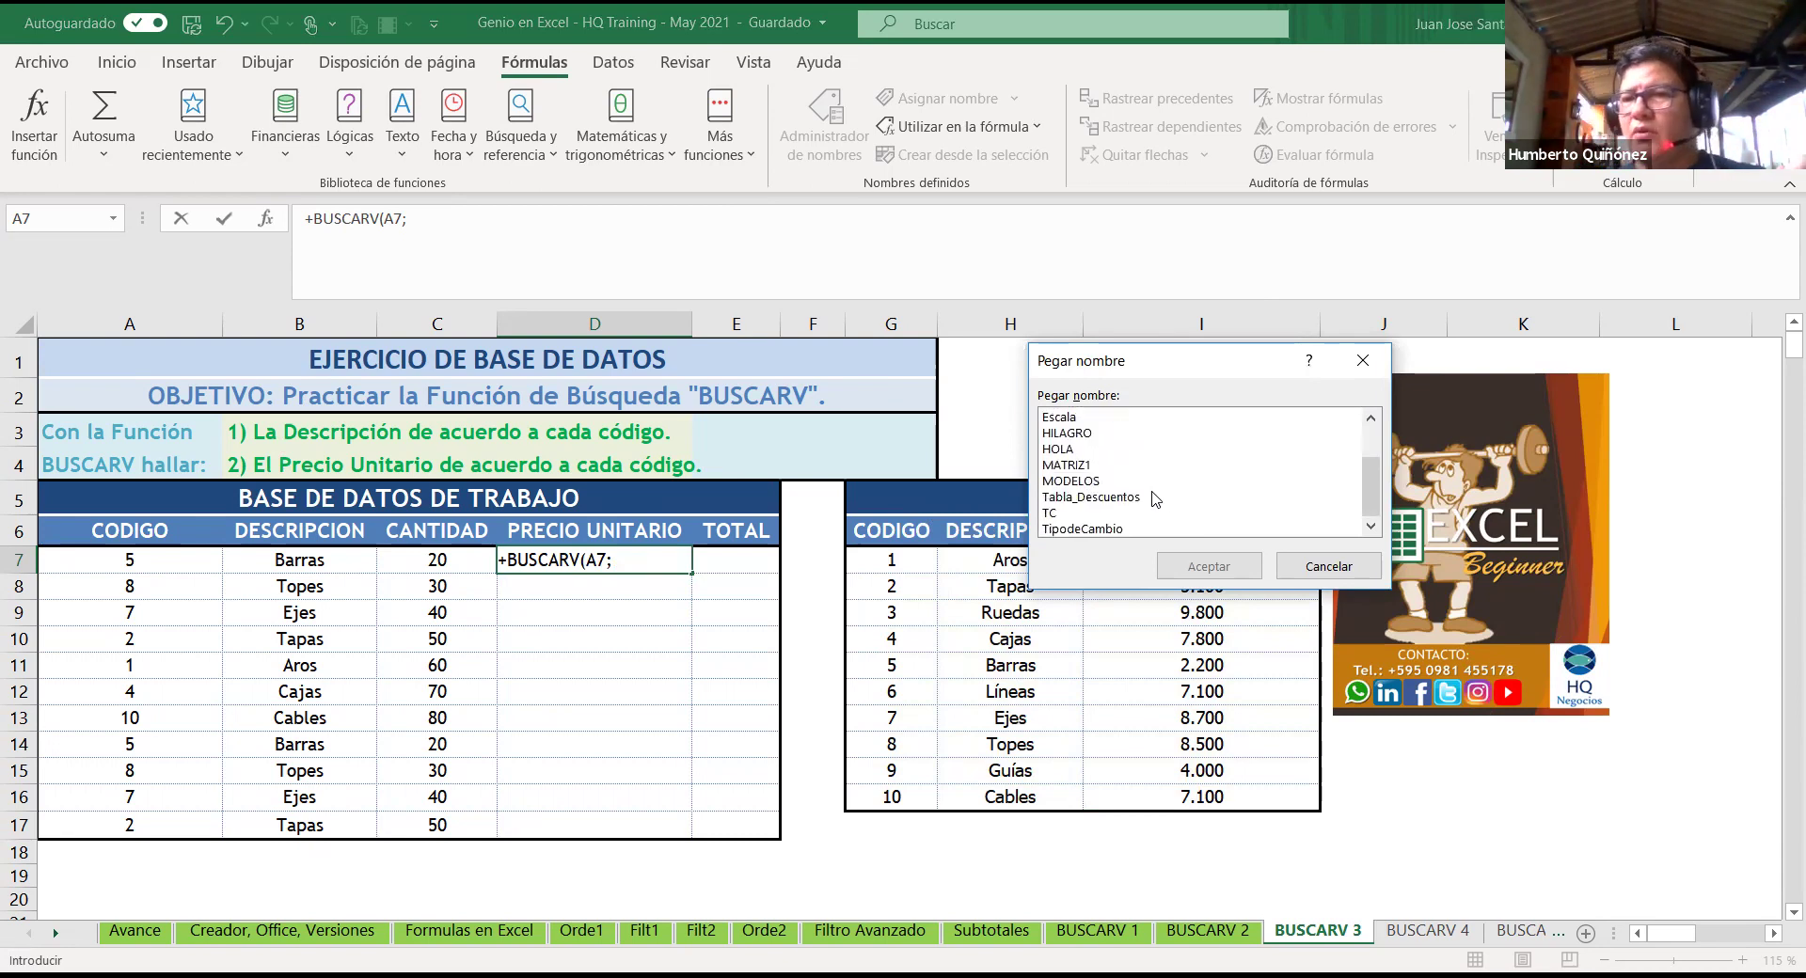
pyautogui.scroll(2, 1155, 499)
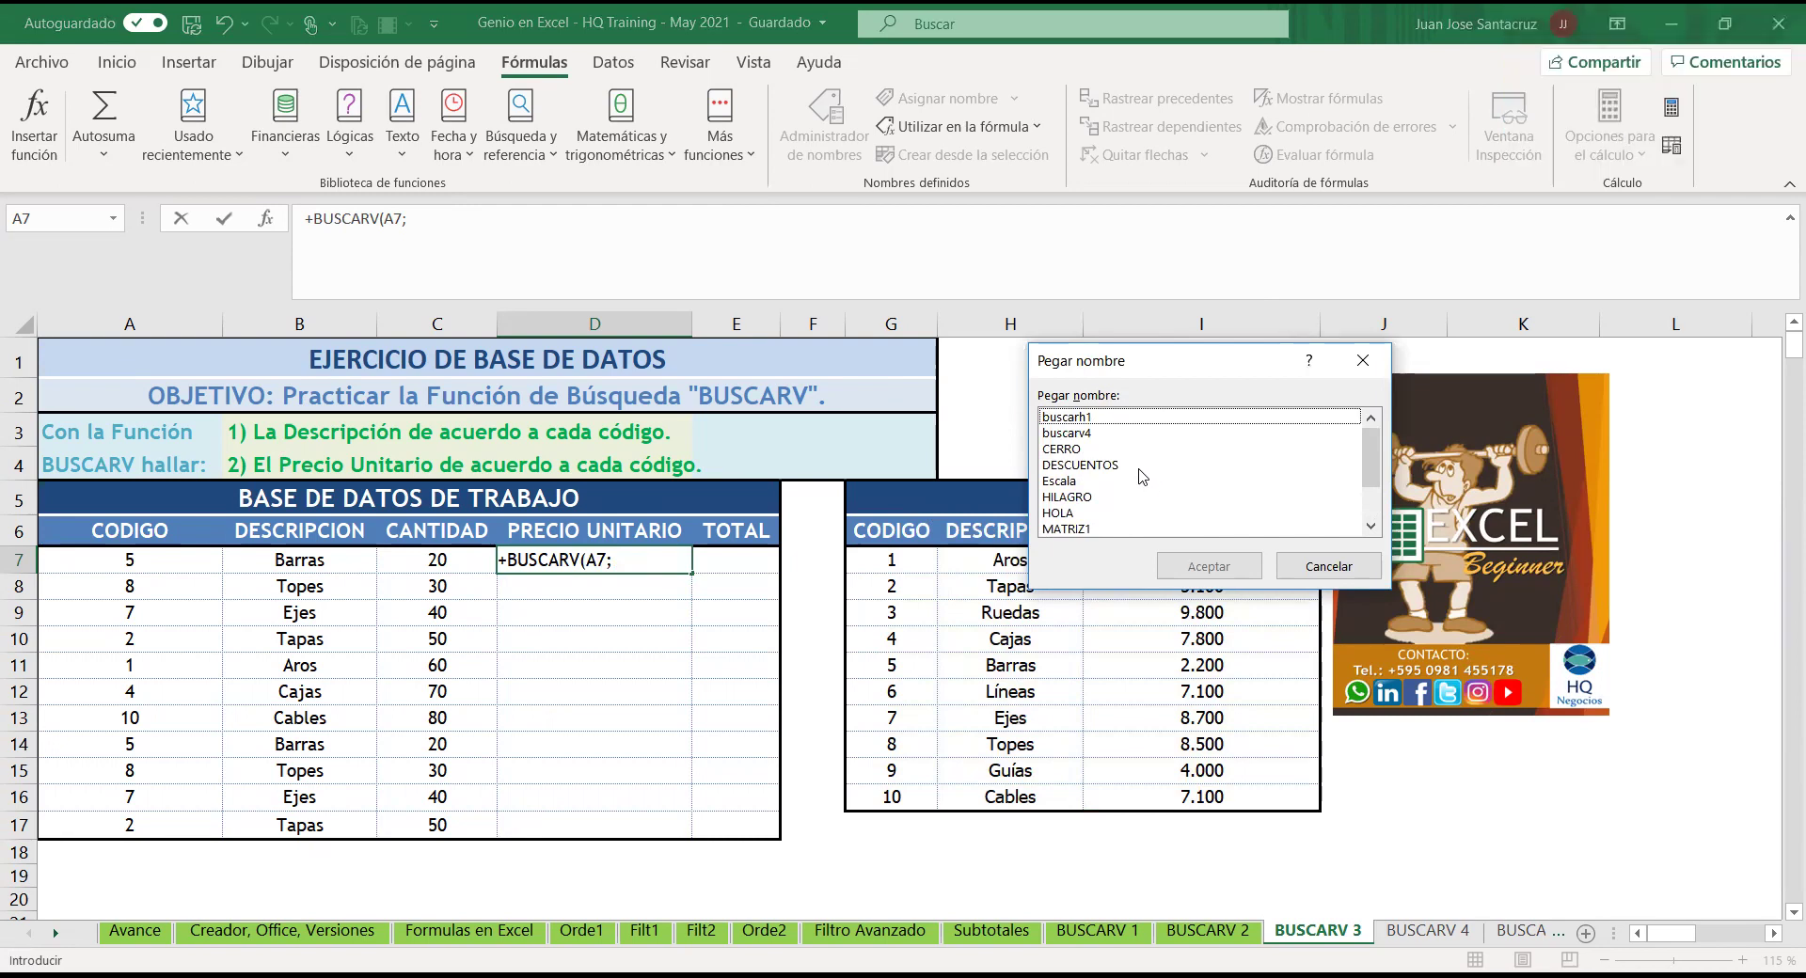
pyautogui.click(1120, 496)
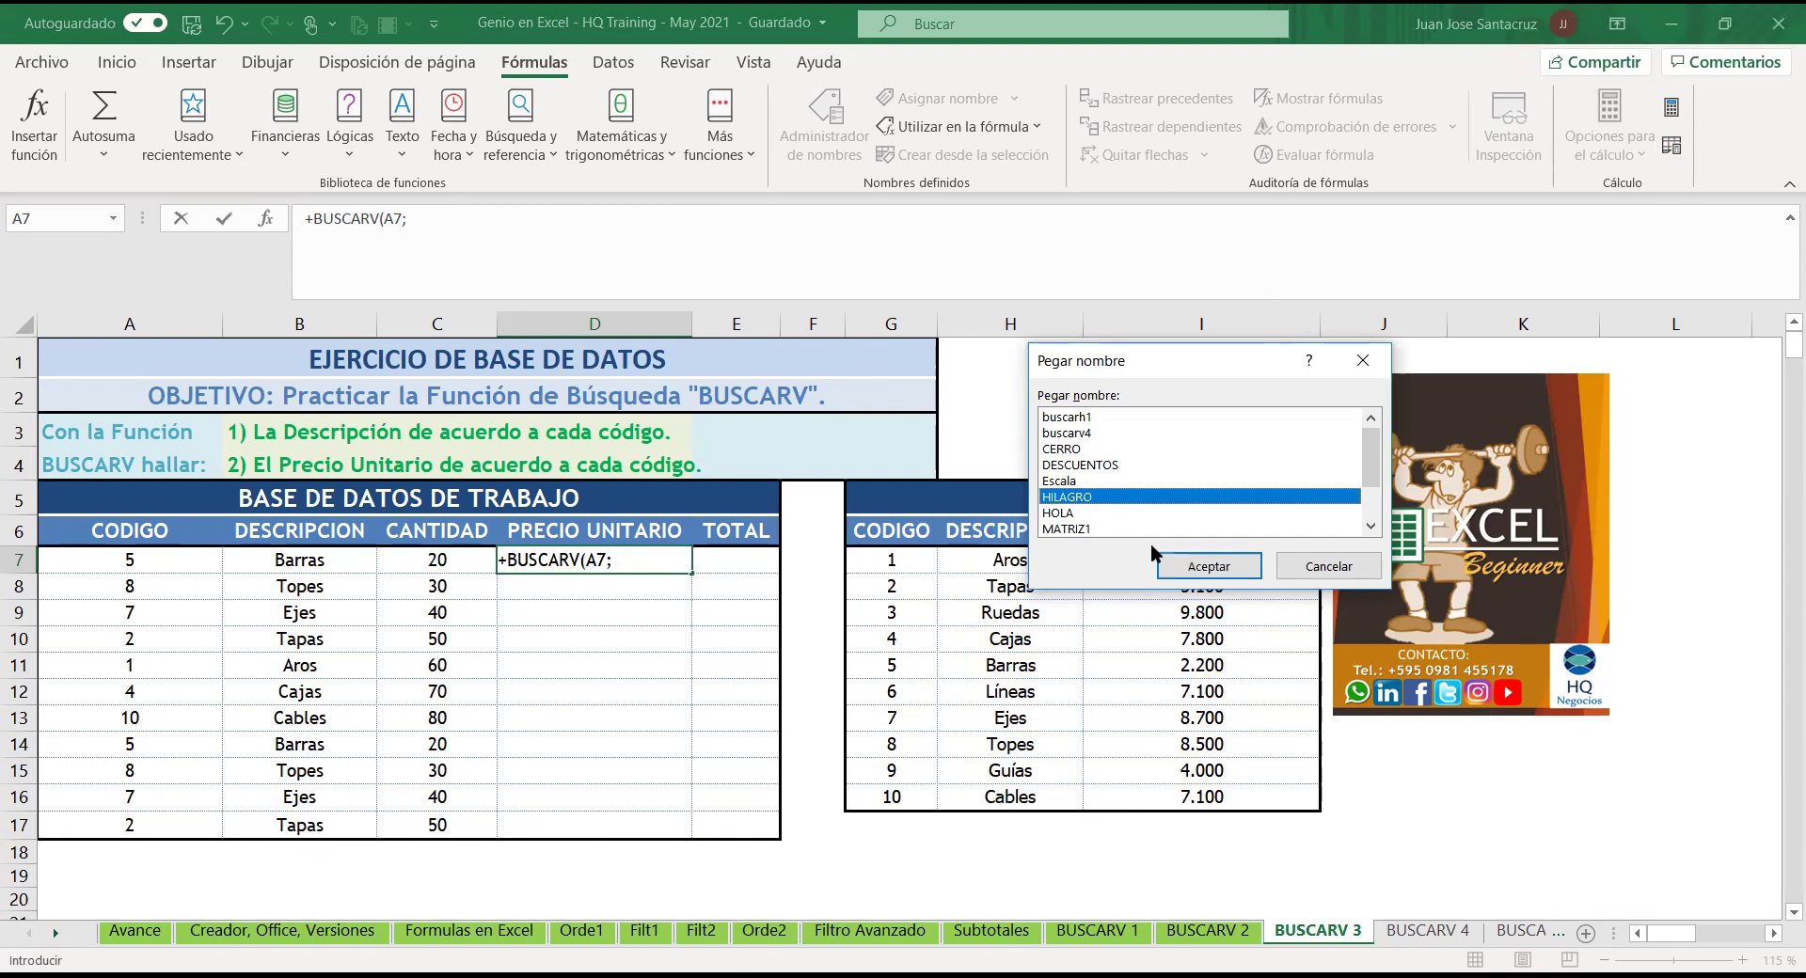
pyautogui.click(1204, 568)
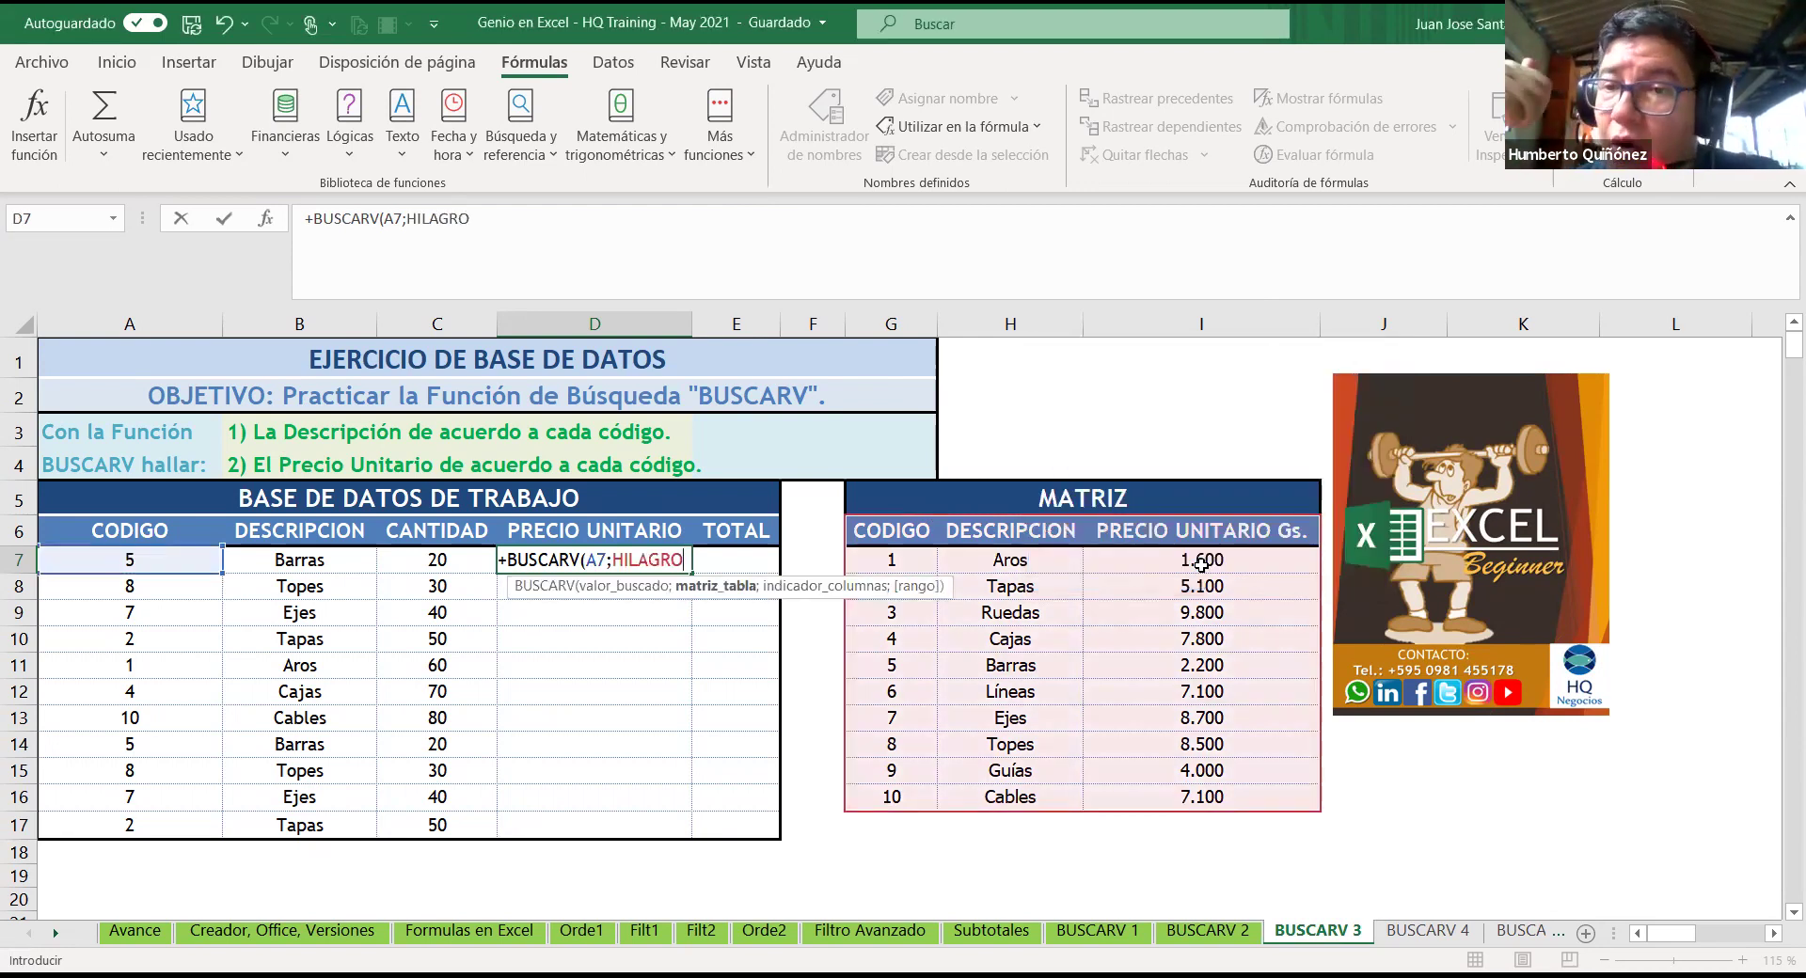
# Step: Complete D7 as +BUSCARV(A7;HILAGRO;3;0), returning the unit price 2.200 for Barras
pyautogui.write(';')
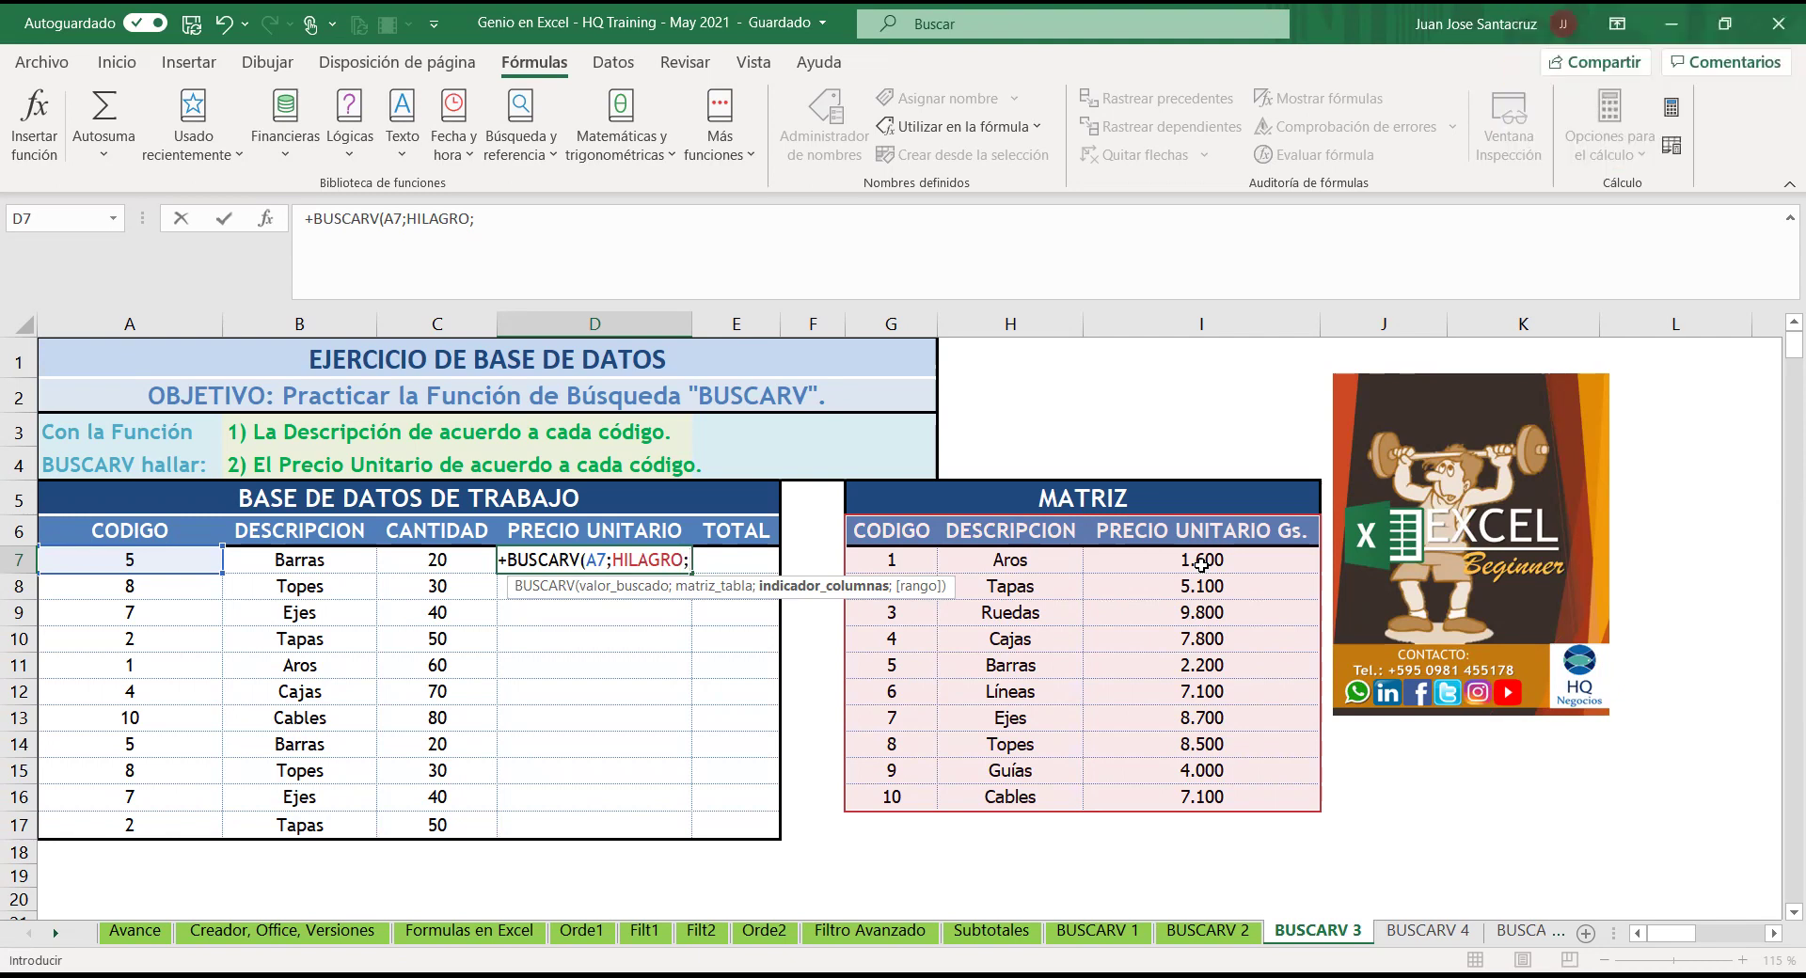
pyautogui.write('3')
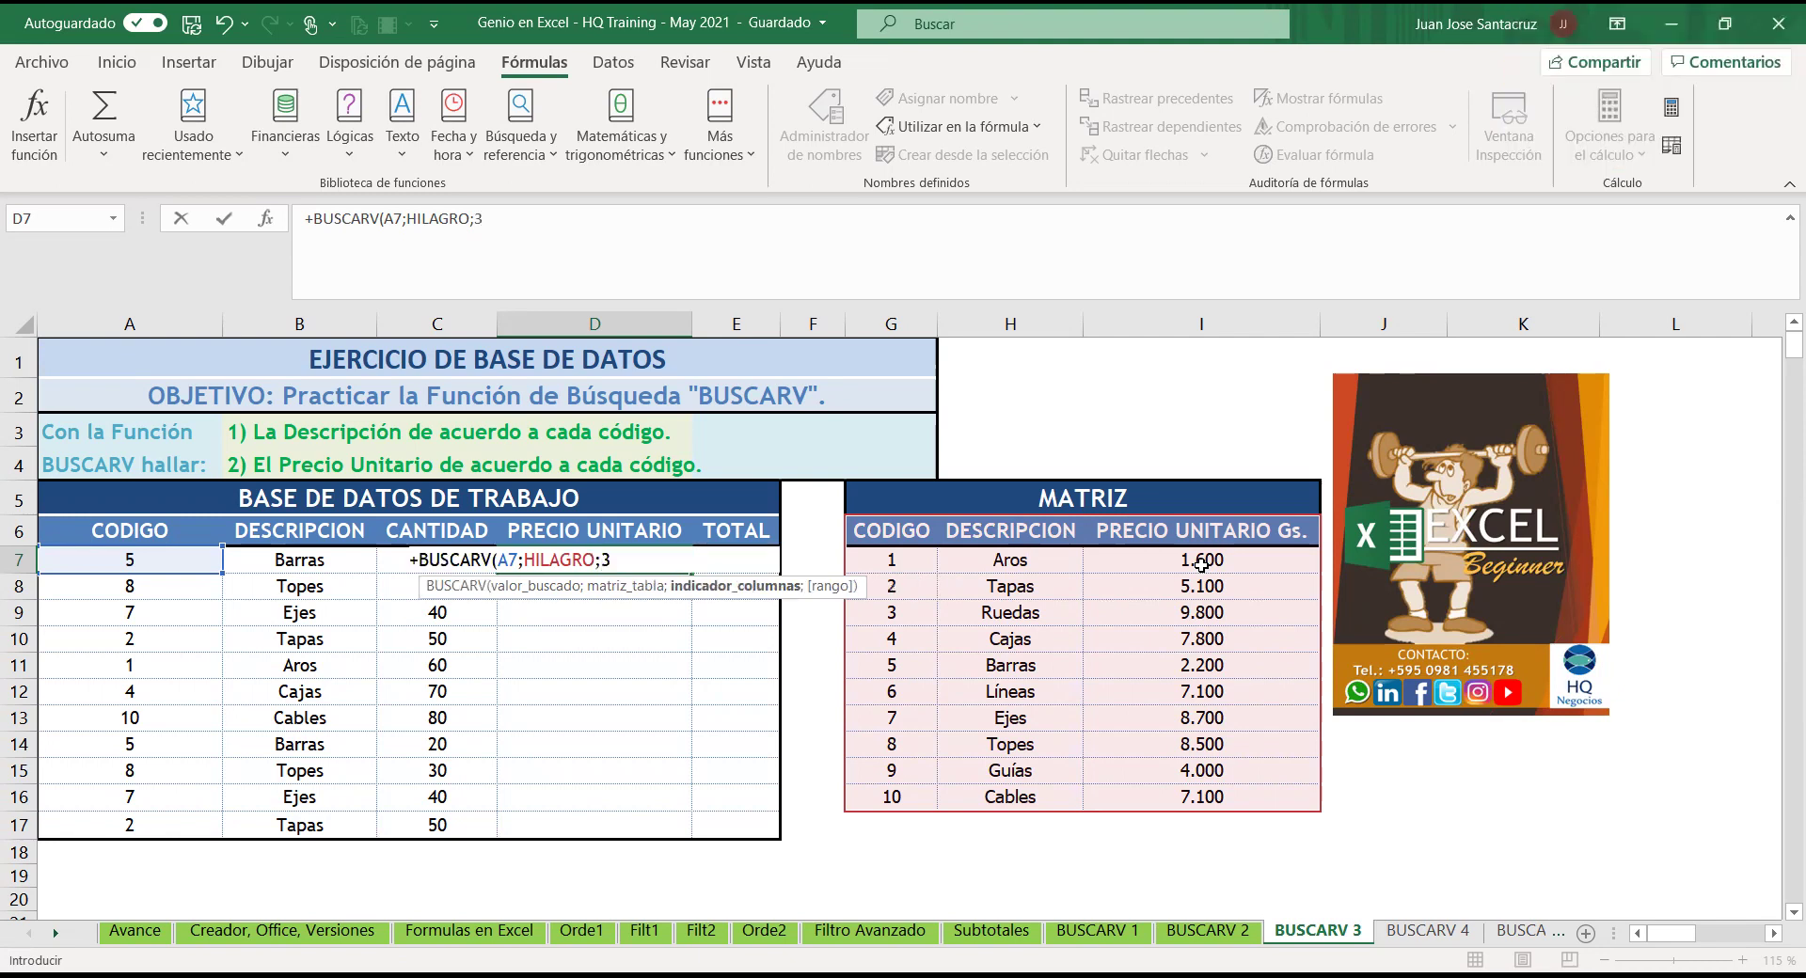
pyautogui.write(';')
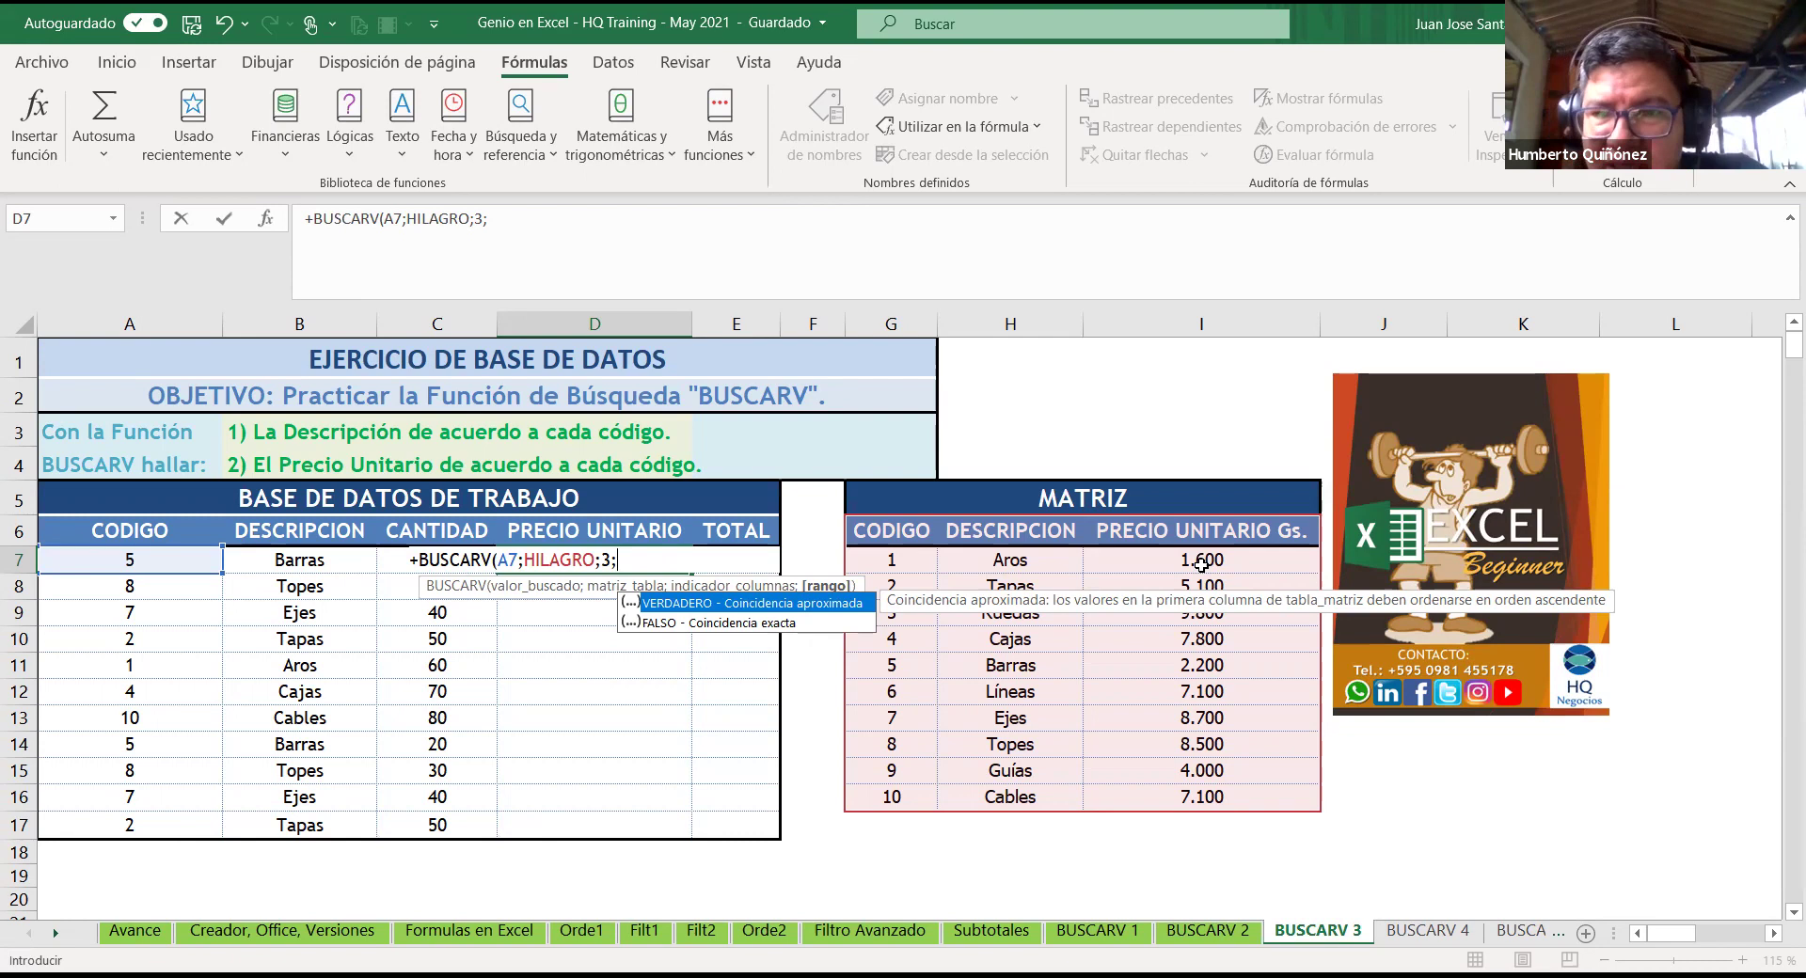
pyautogui.write('0')
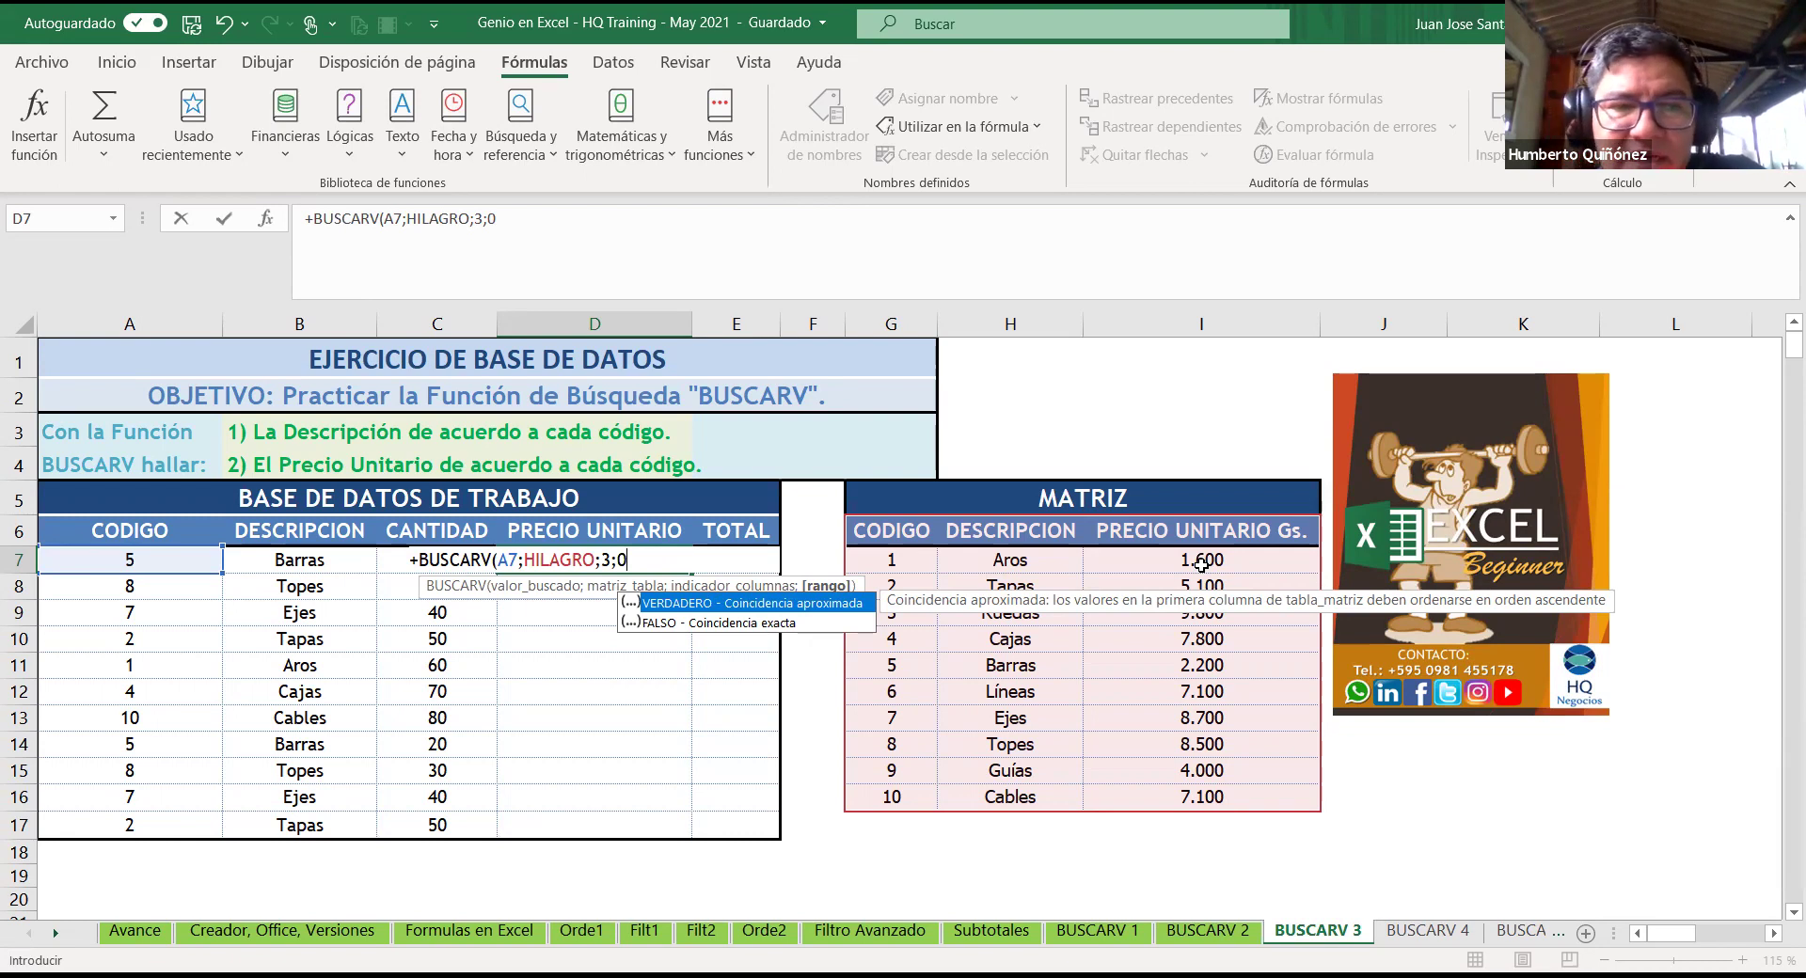
pyautogui.write(')')
pyautogui.press('Return')
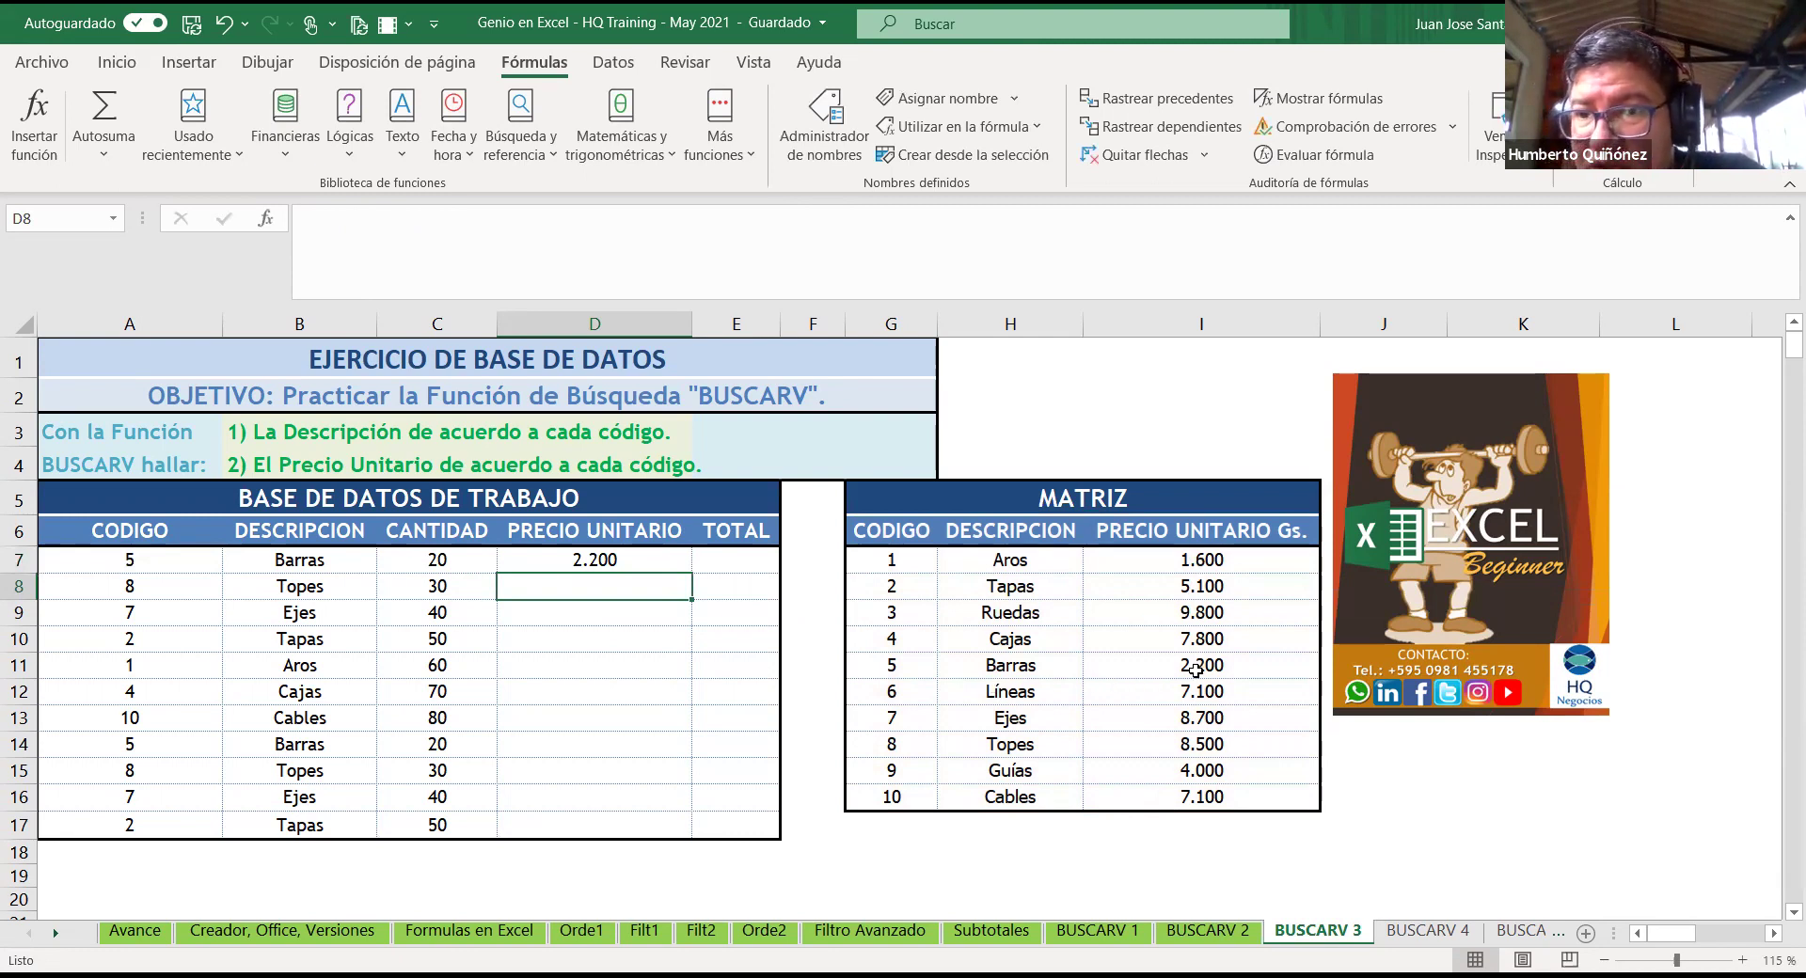
# Step: Copy D7's lookup formula down to D17 without formatting, showing prices 2.200 through 5.100
pyautogui.click(650, 560)
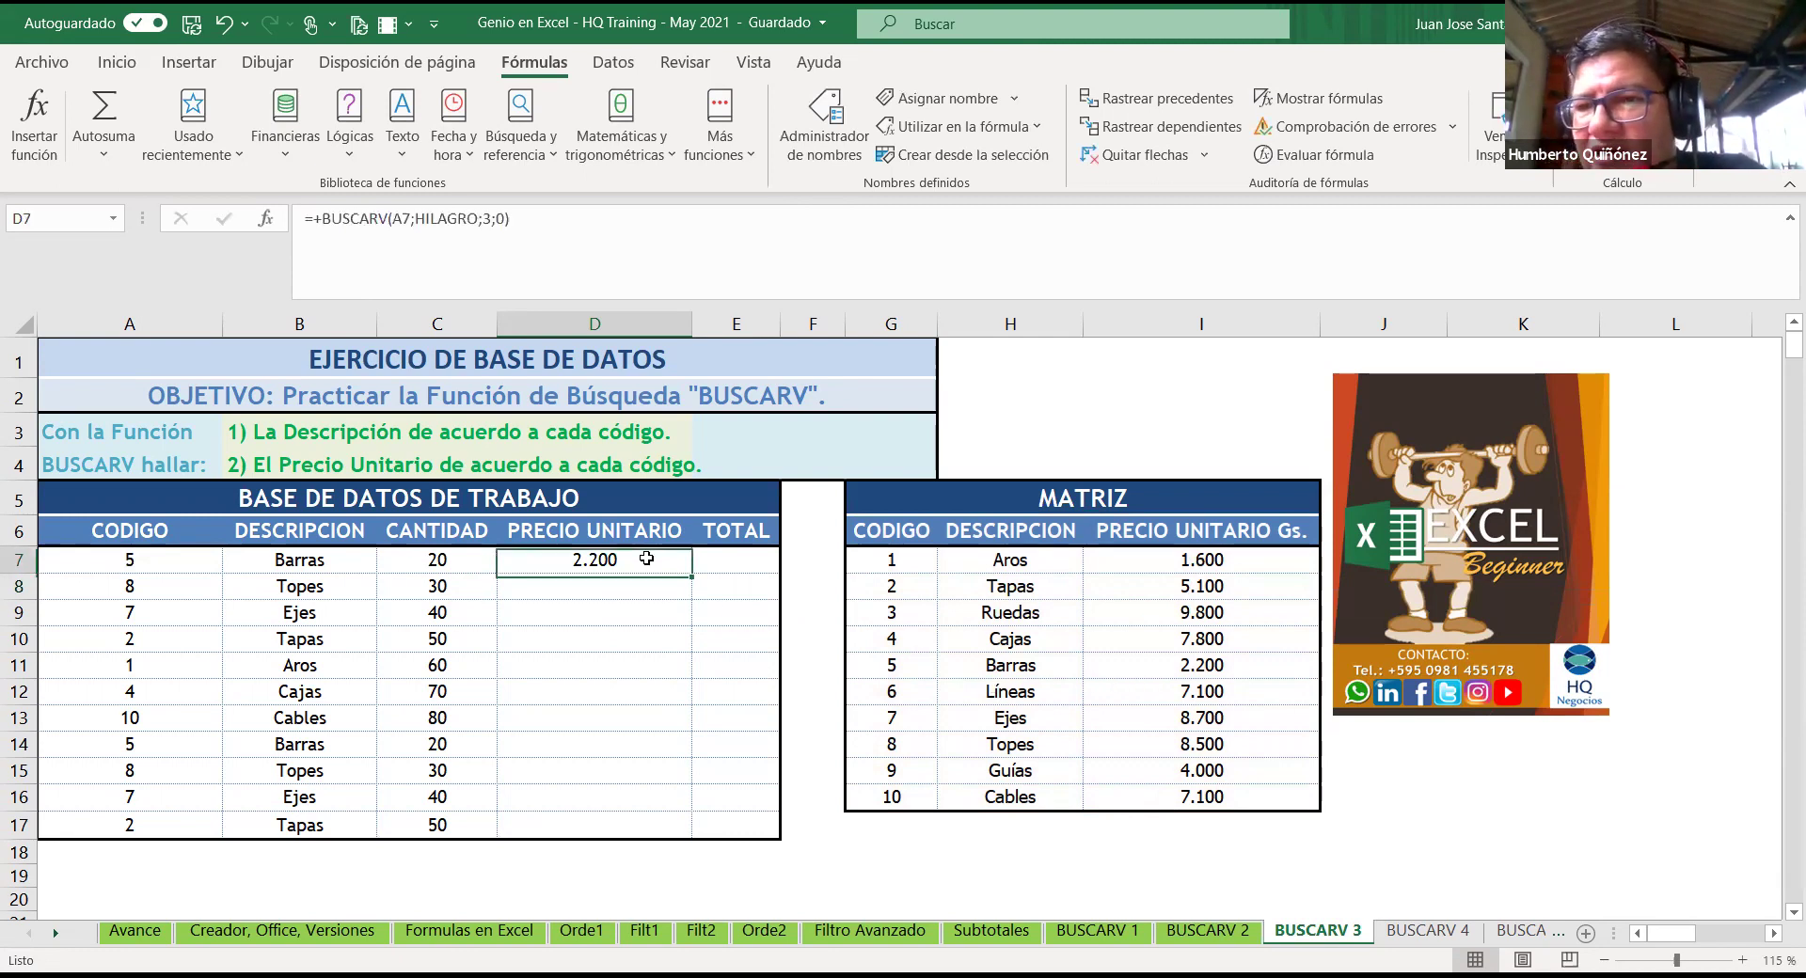
pyautogui.doubleClick(693, 572)
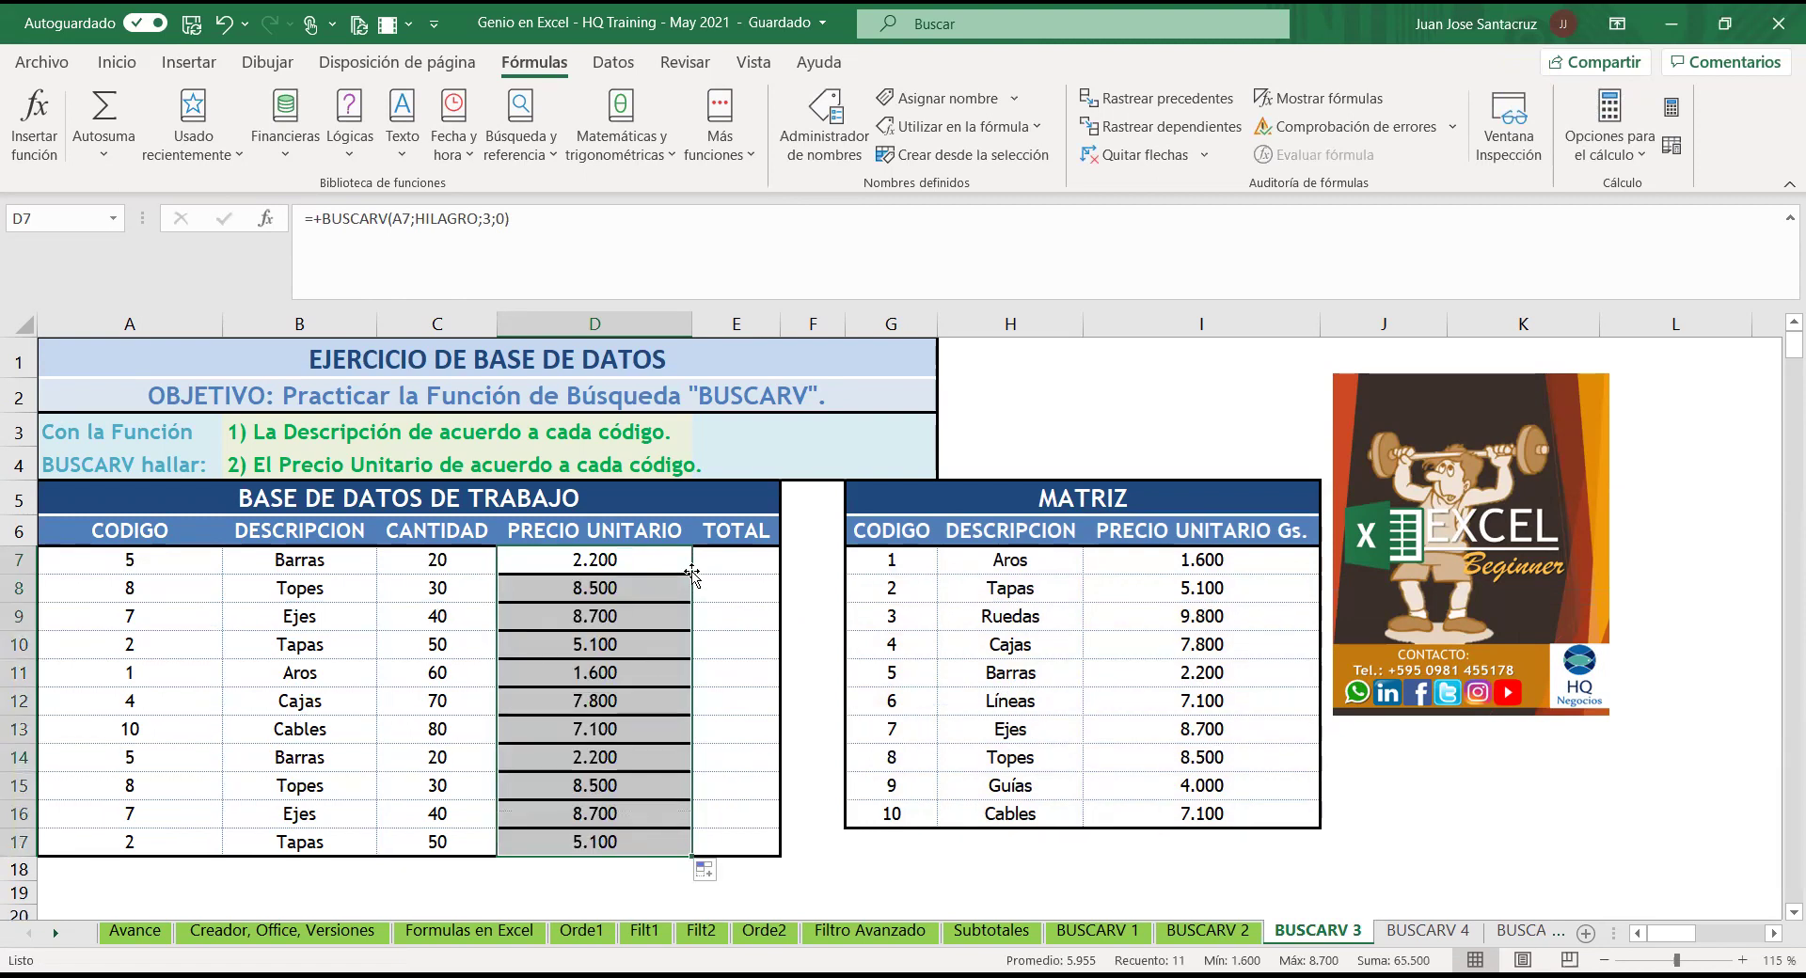
pyautogui.click(707, 875)
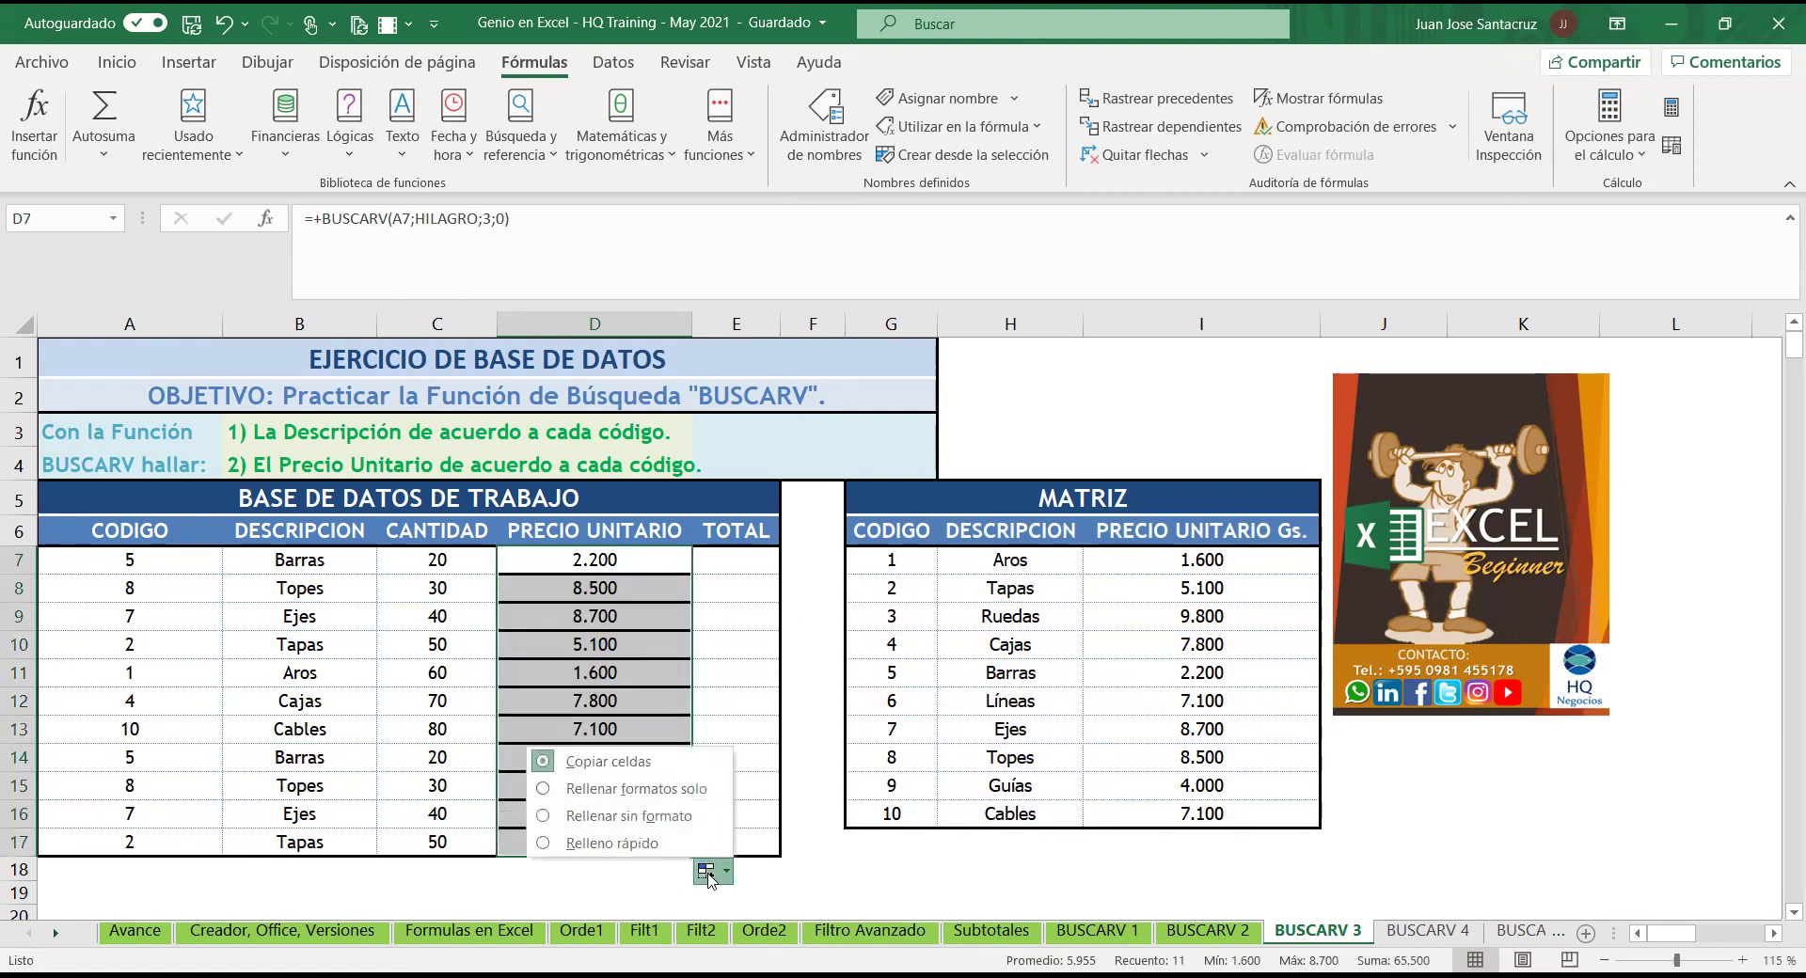
pyautogui.click(658, 822)
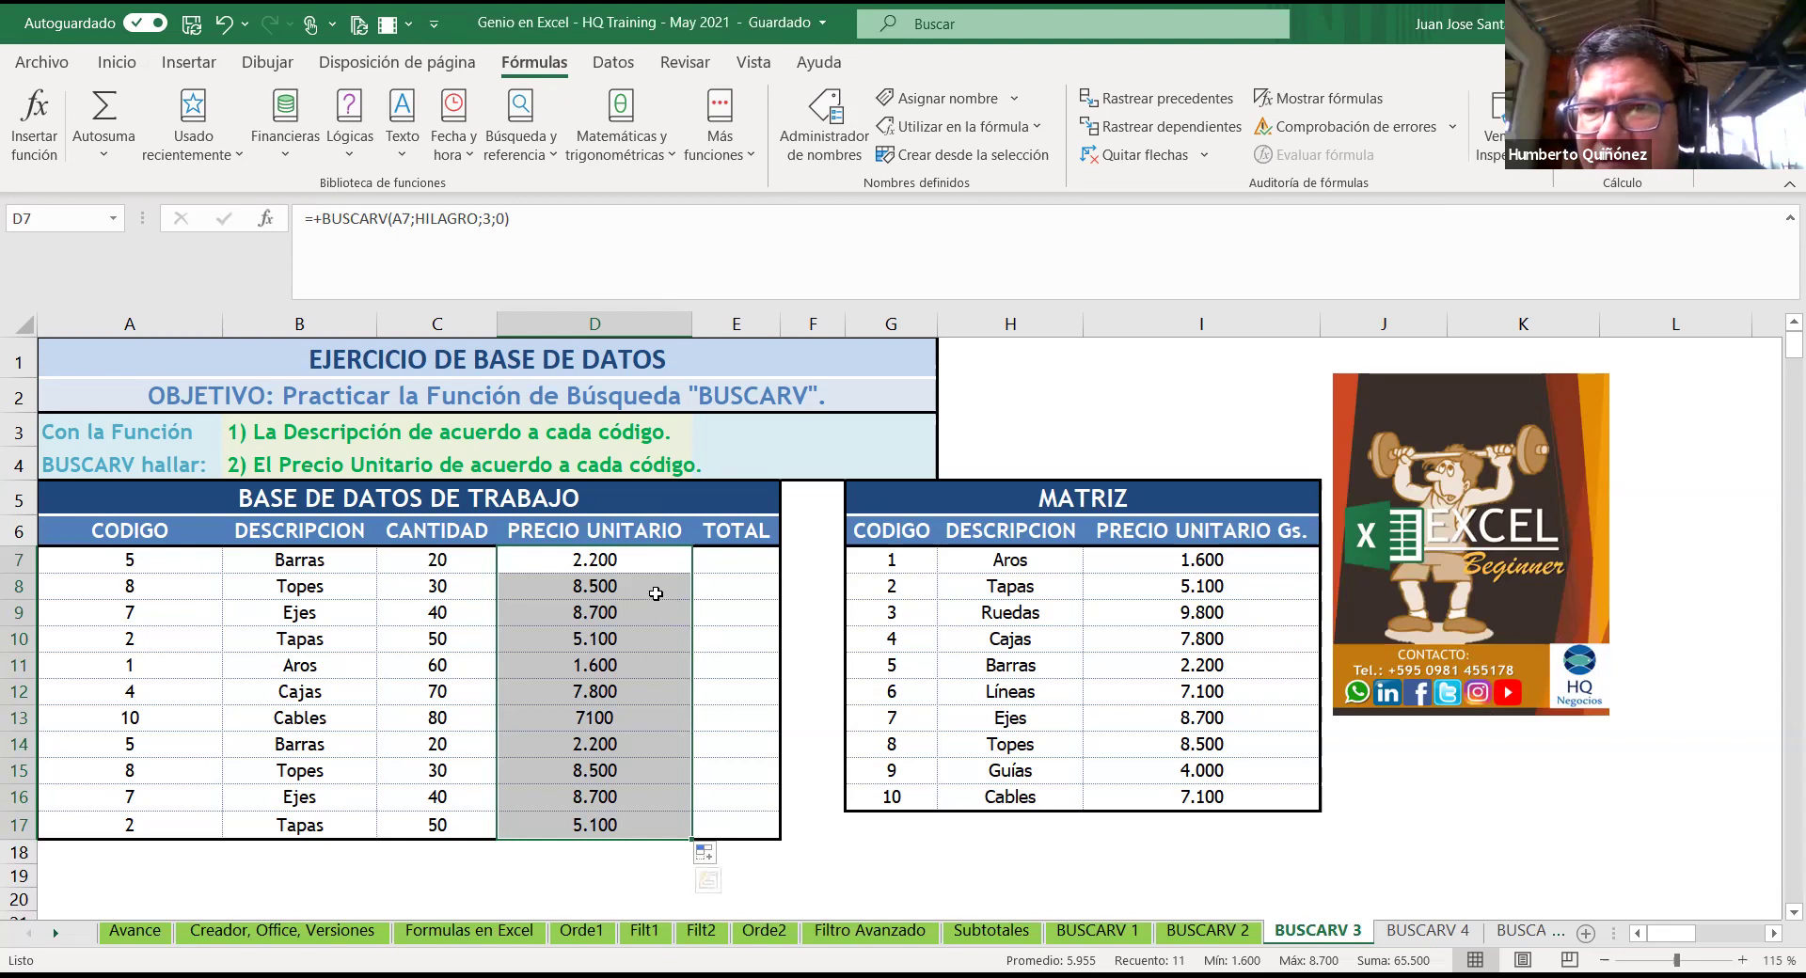
pyautogui.click(656, 591)
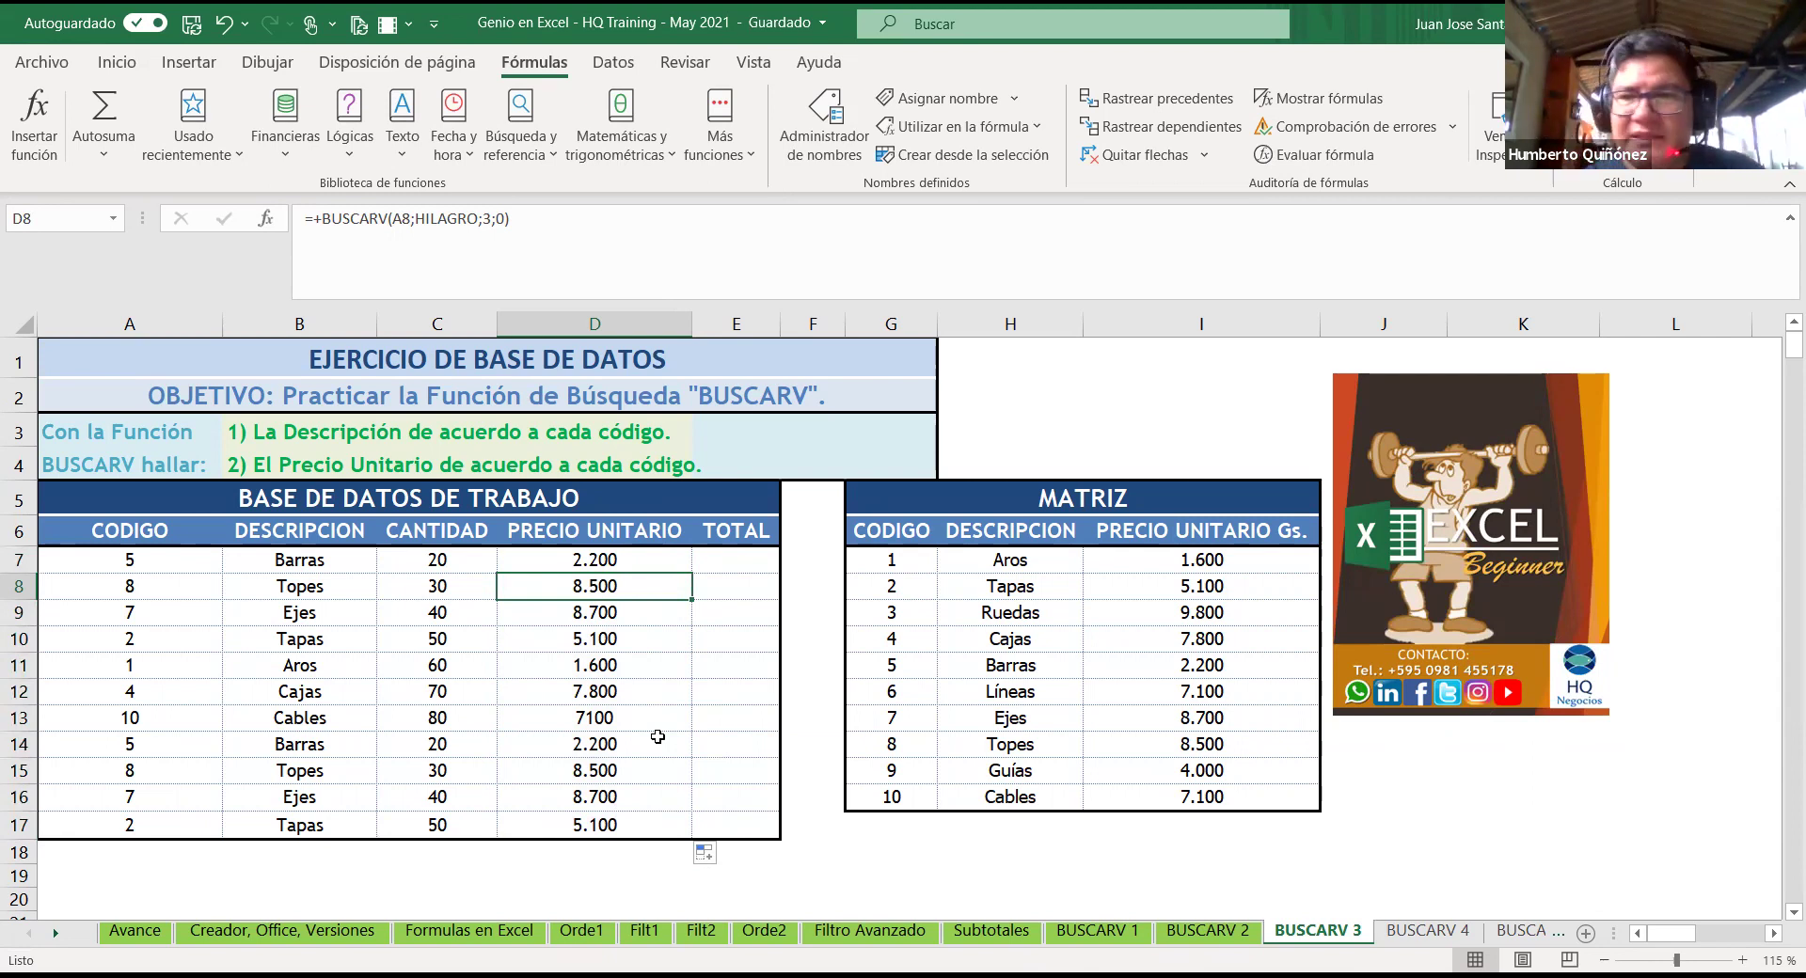
pyautogui.click(718, 566)
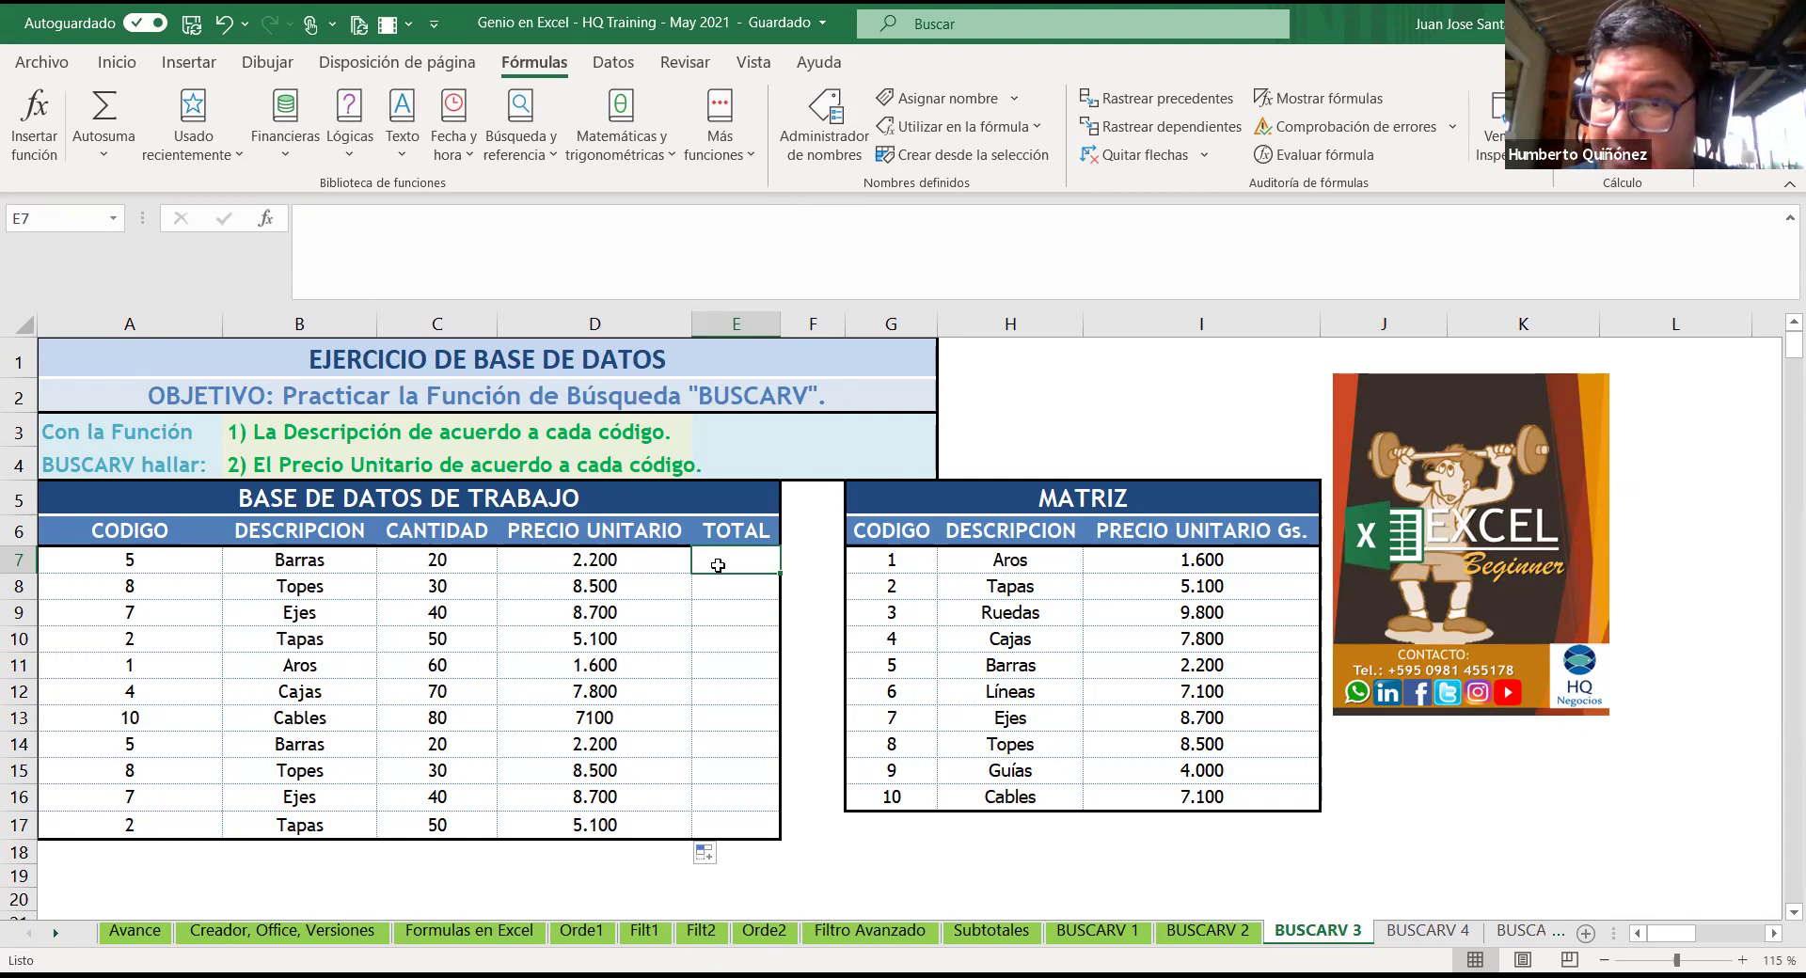
pyautogui.click(654, 565)
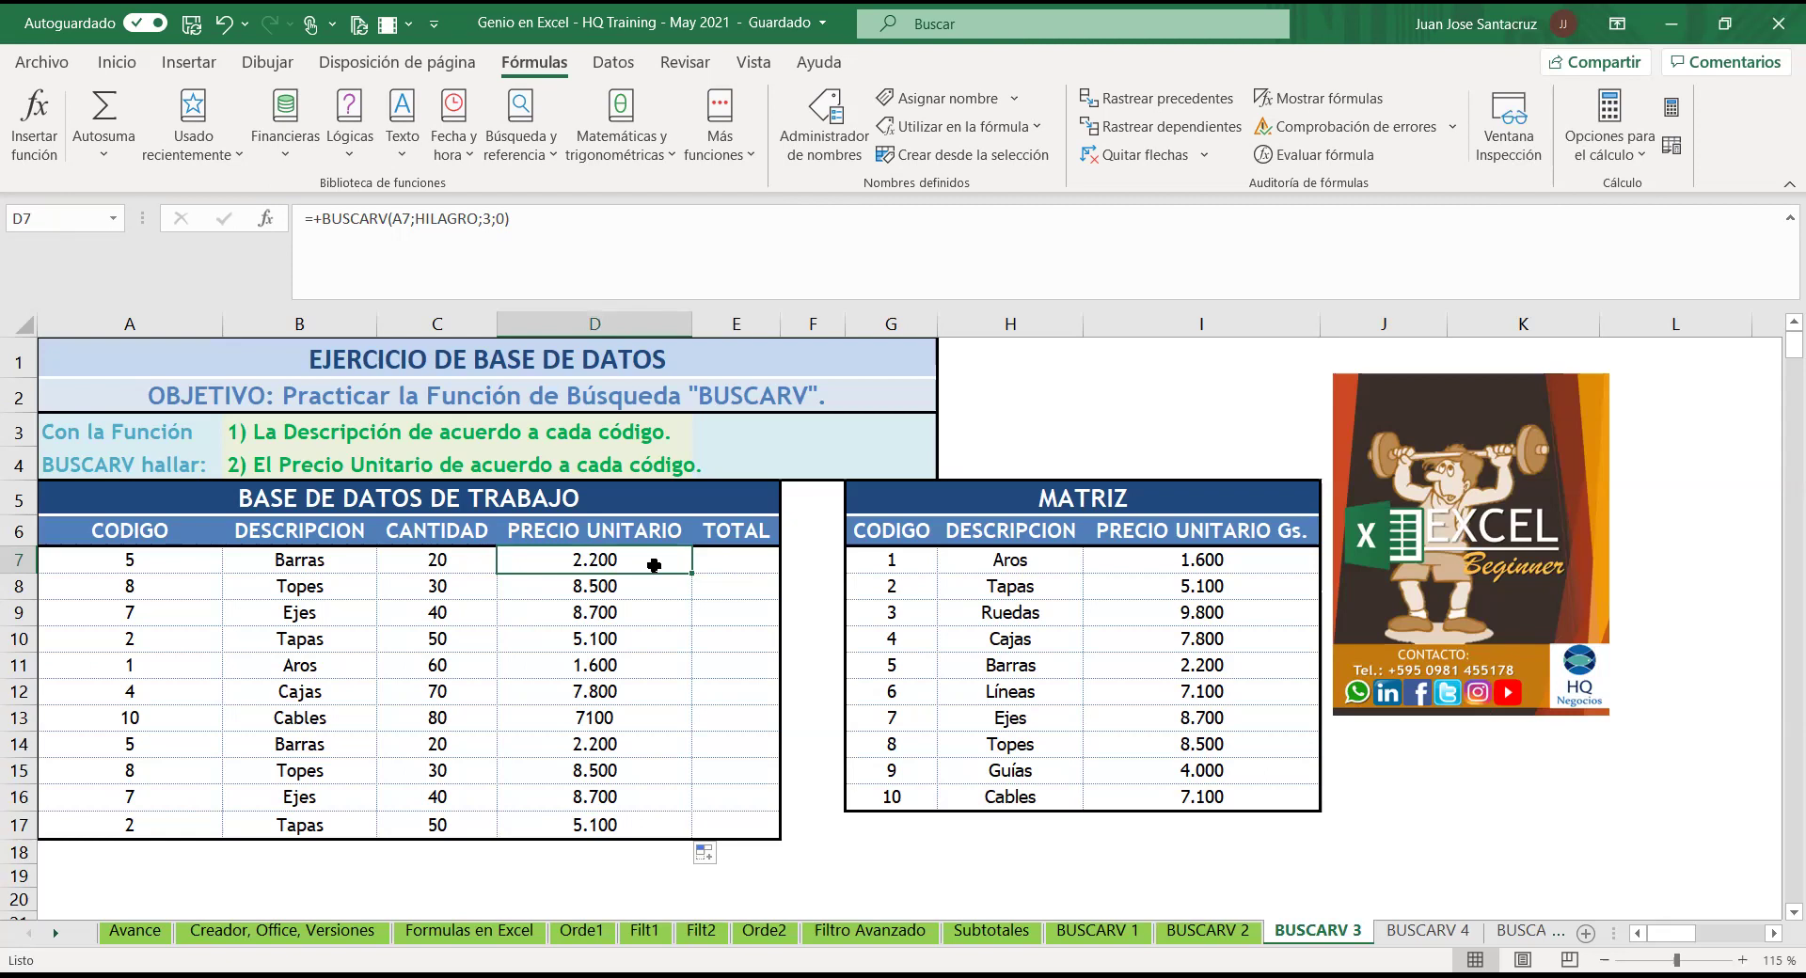
# Step: Delete HILAGRO from D7's formula, leaving =+BUSCARV(A7;;3;0)
pyautogui.doubleClick(654, 565)
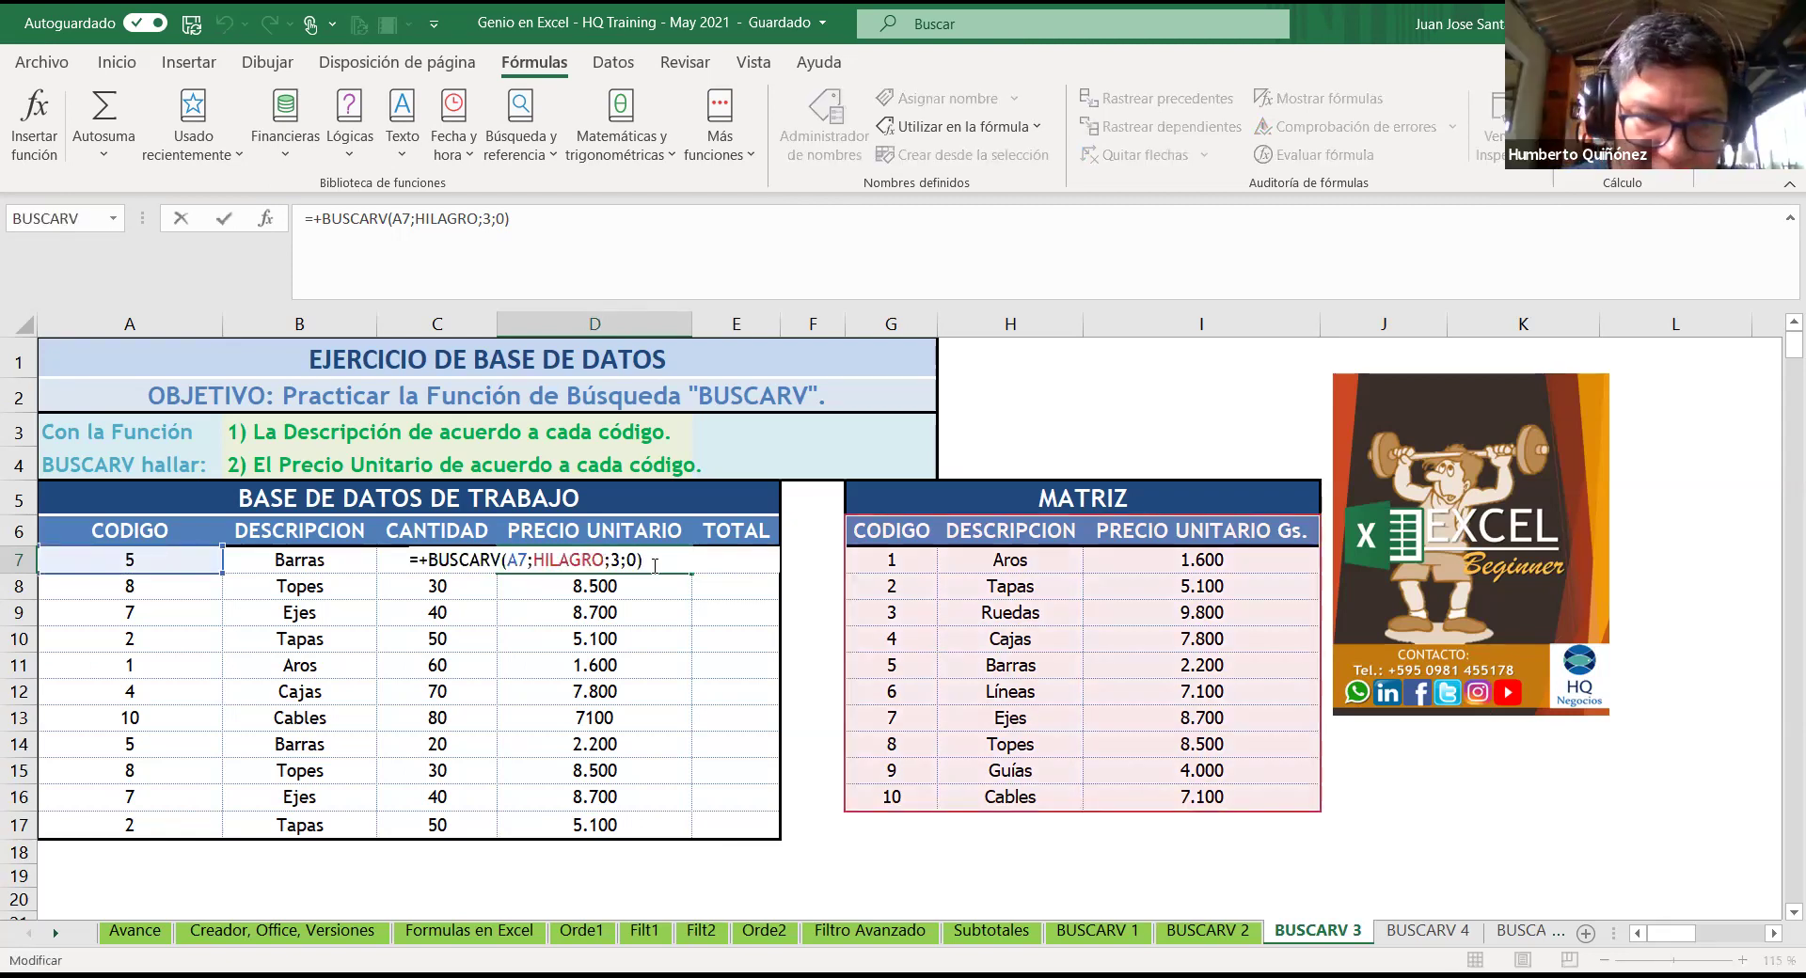
pyautogui.press('BackSpace')
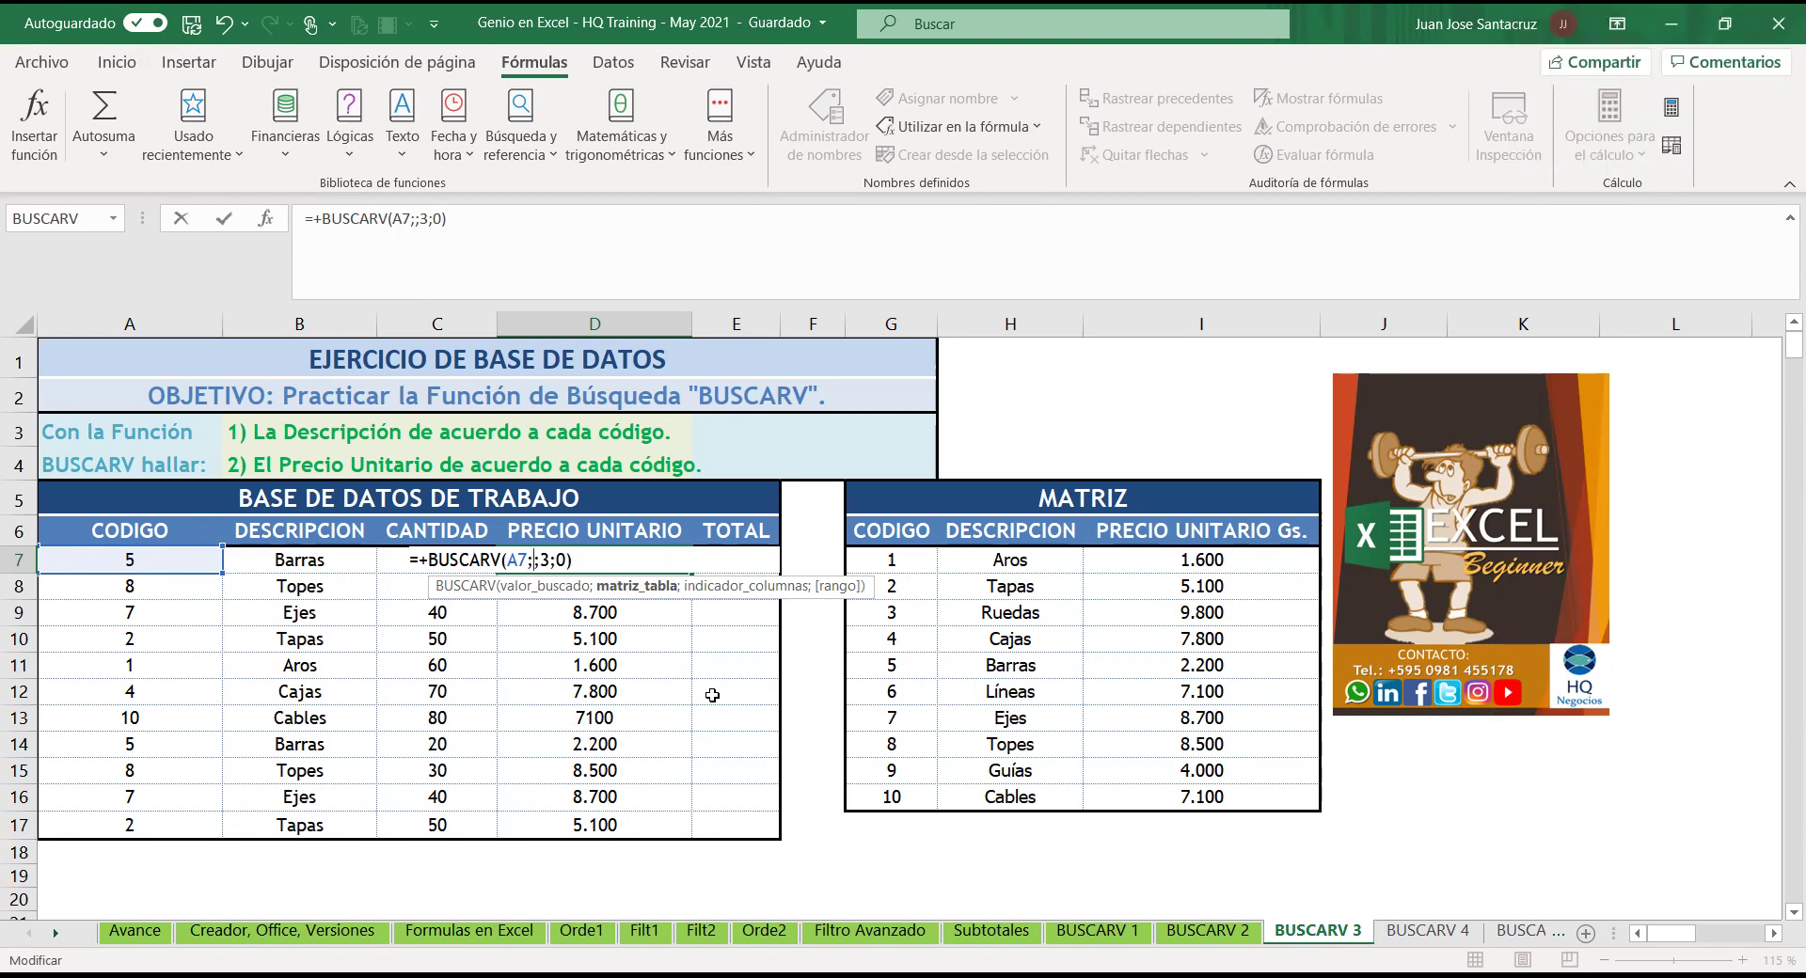
# Step: Enter G:I as D7's table argument, committing =+BUSCARV(A7;G:I;3;0), which returns 2.200
pyautogui.write('G')
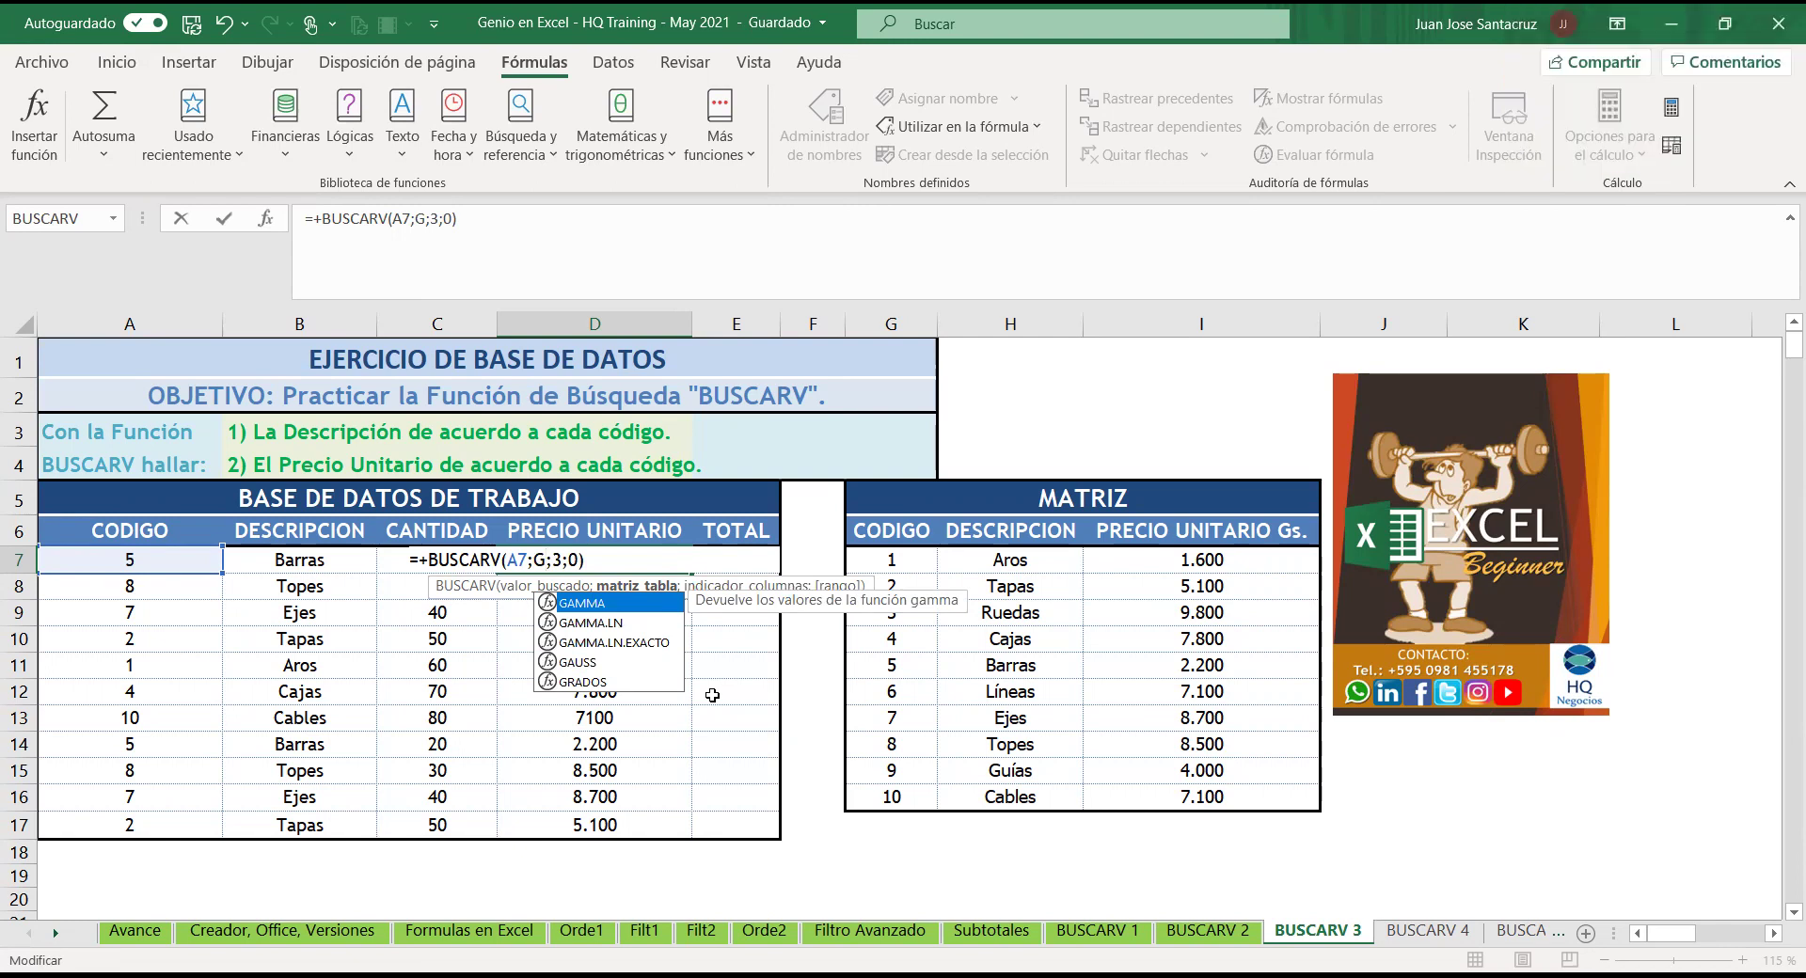
pyautogui.write(':G')
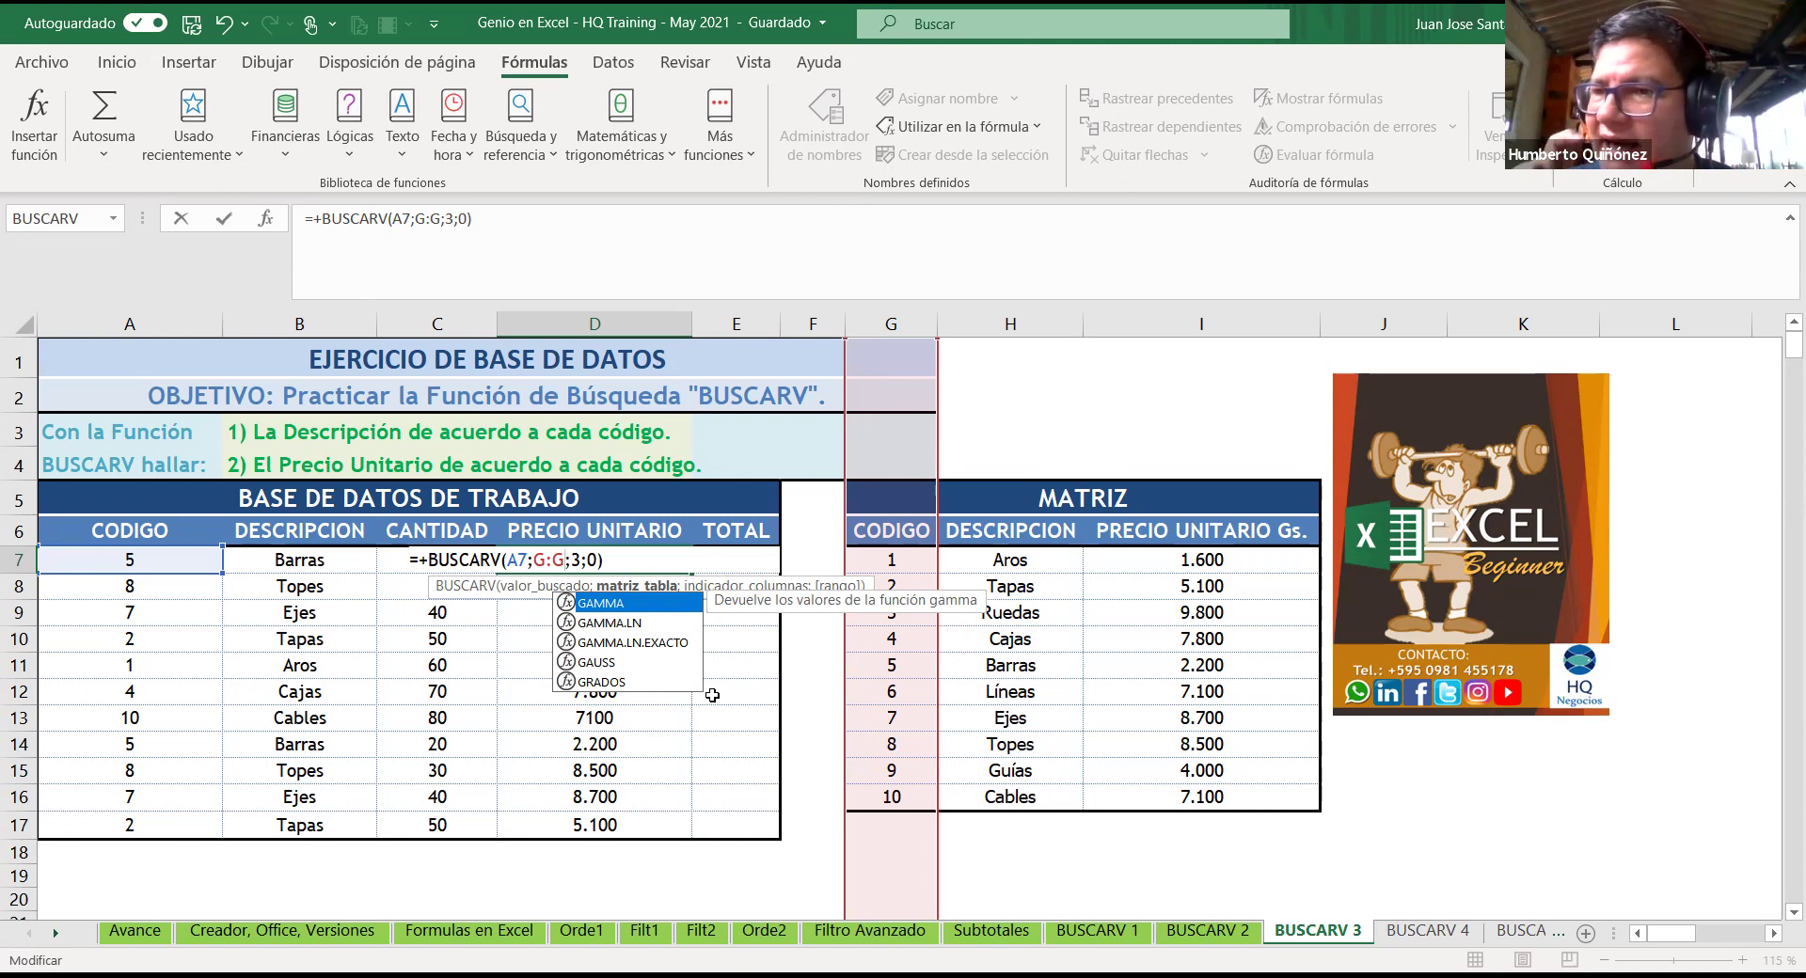
pyautogui.press('BackSpace')
pyautogui.press('BackSpace')
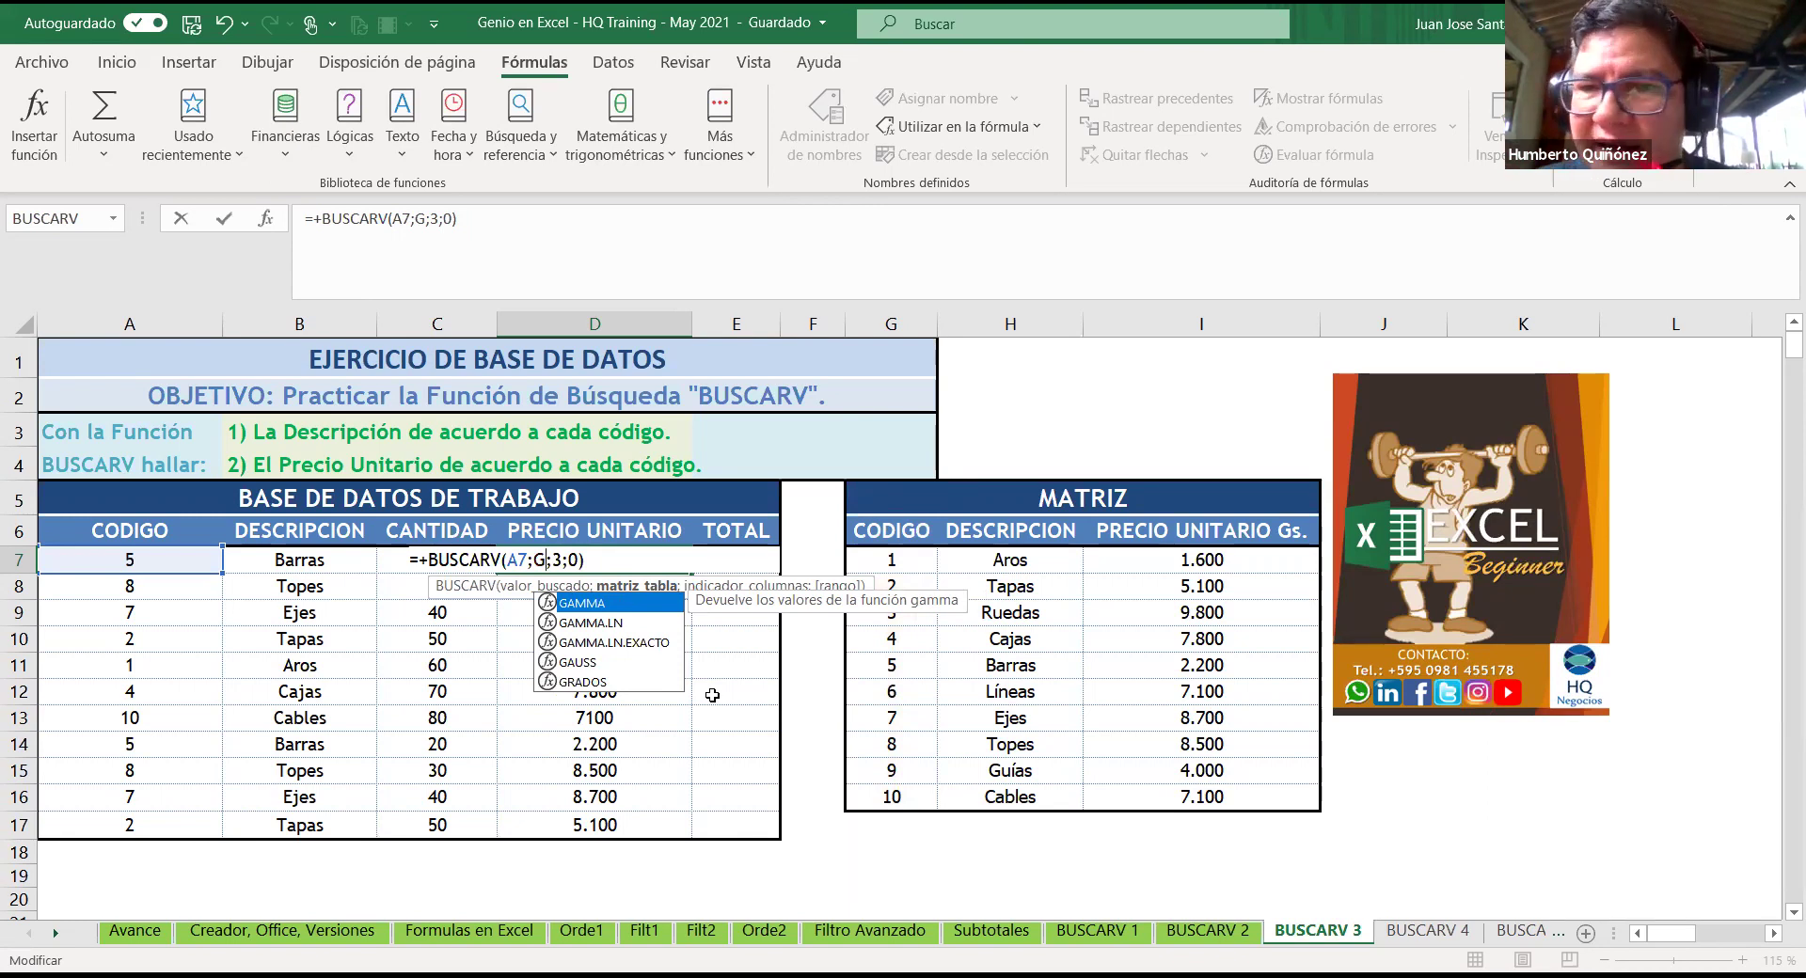
pyautogui.write(':')
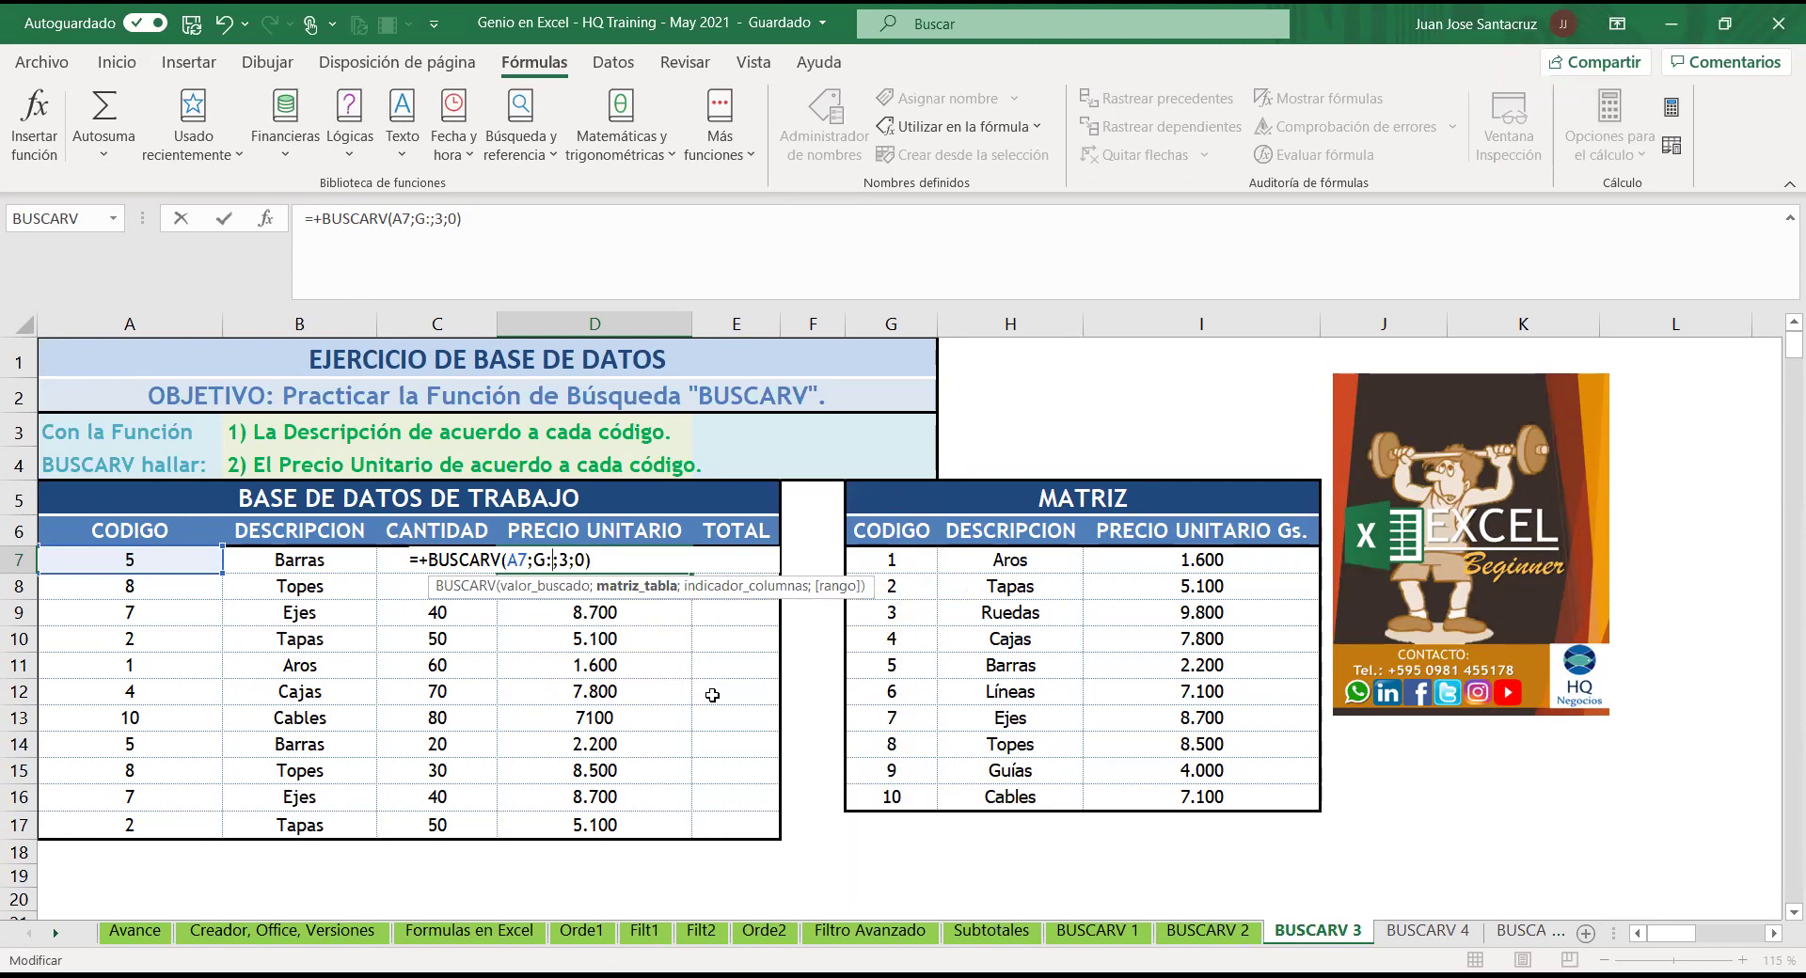
pyautogui.write('H')
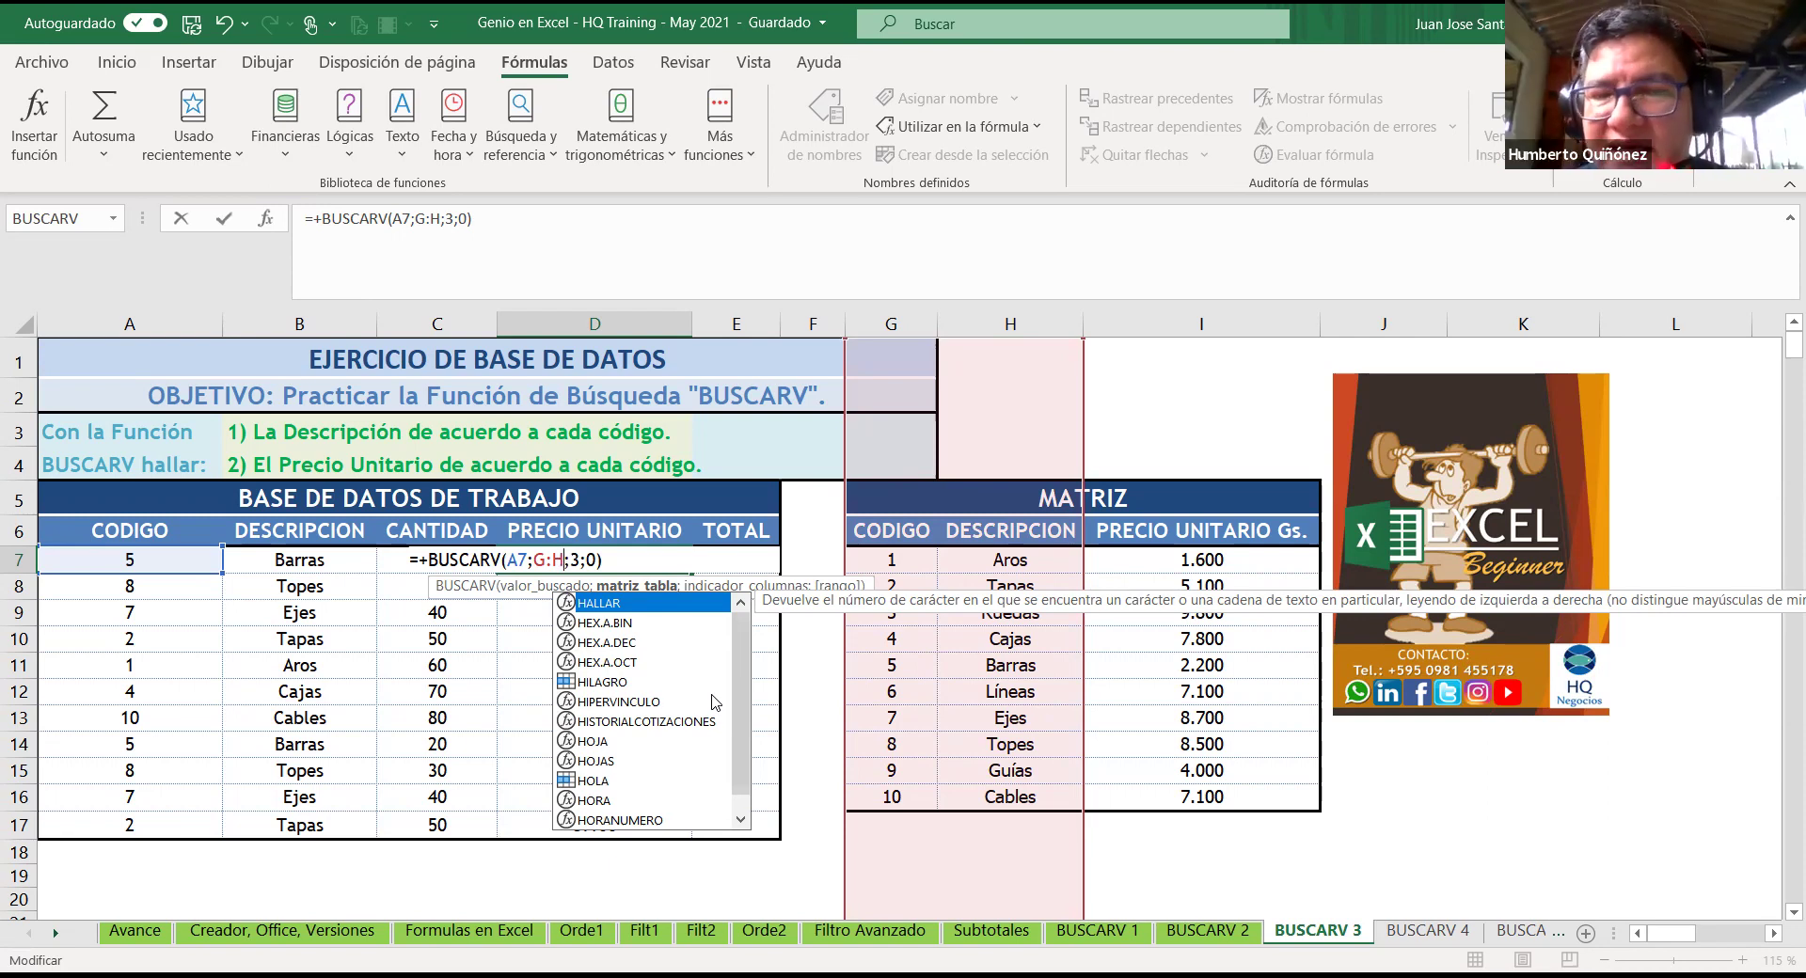
pyautogui.press('BackSpace')
pyautogui.write('I')
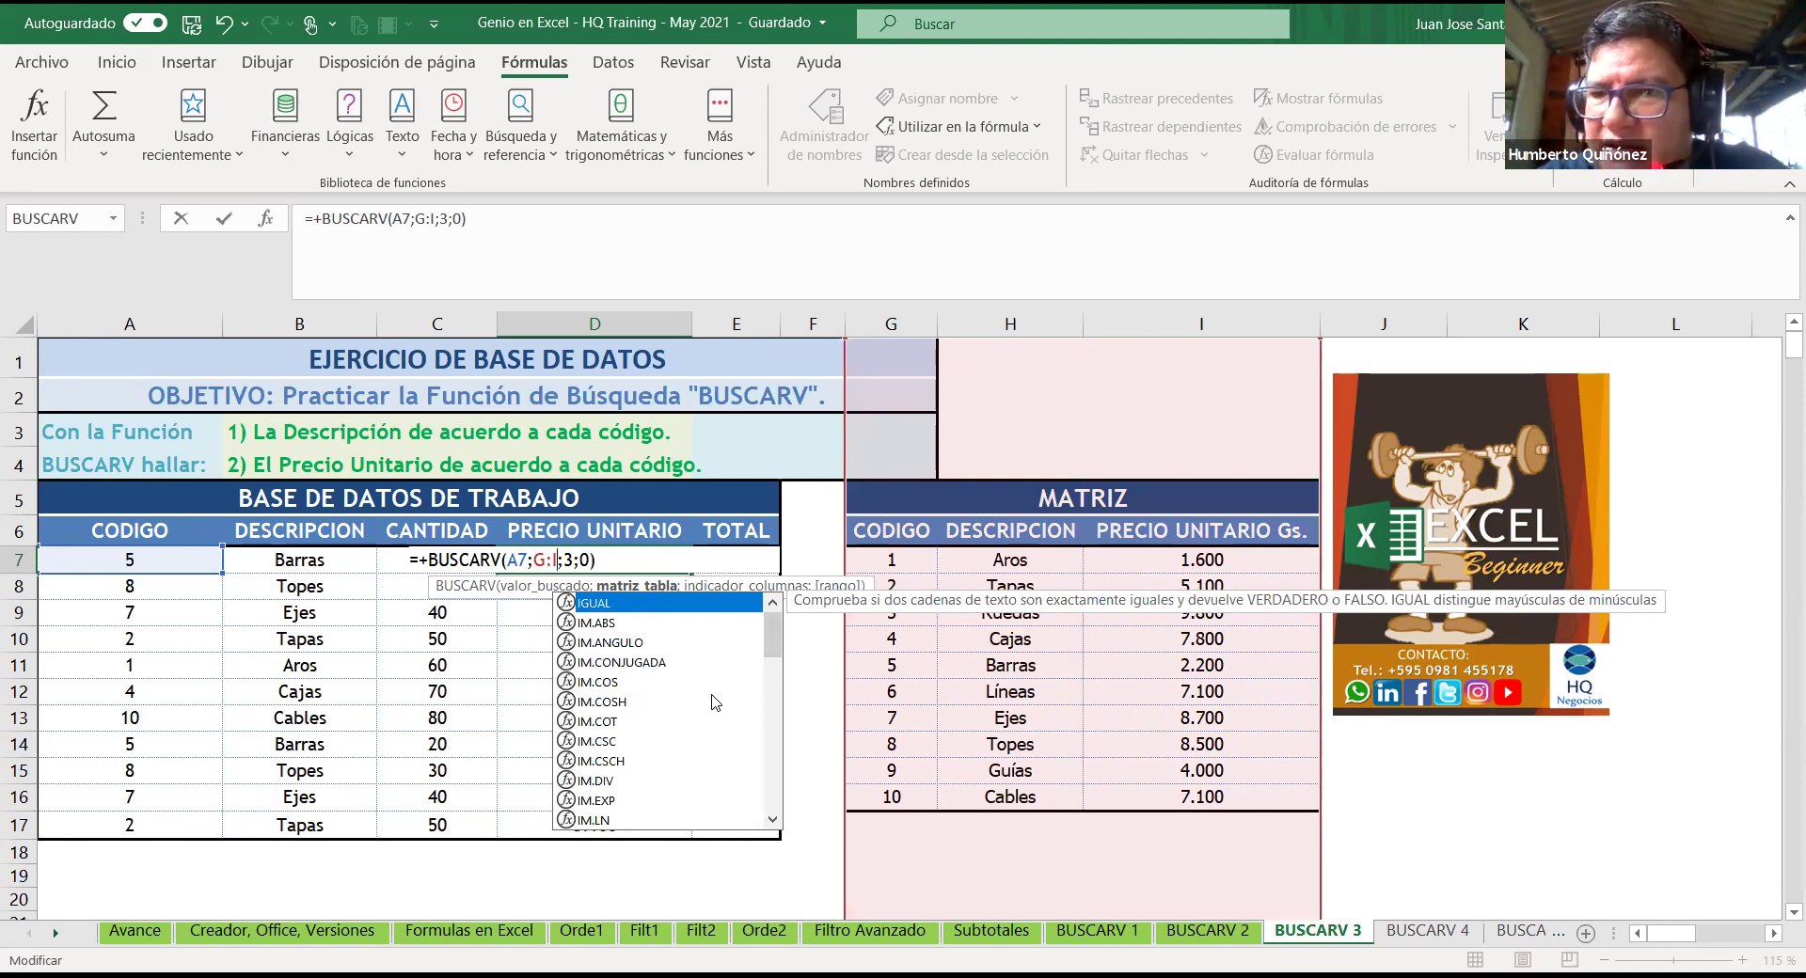
pyautogui.press('Right')
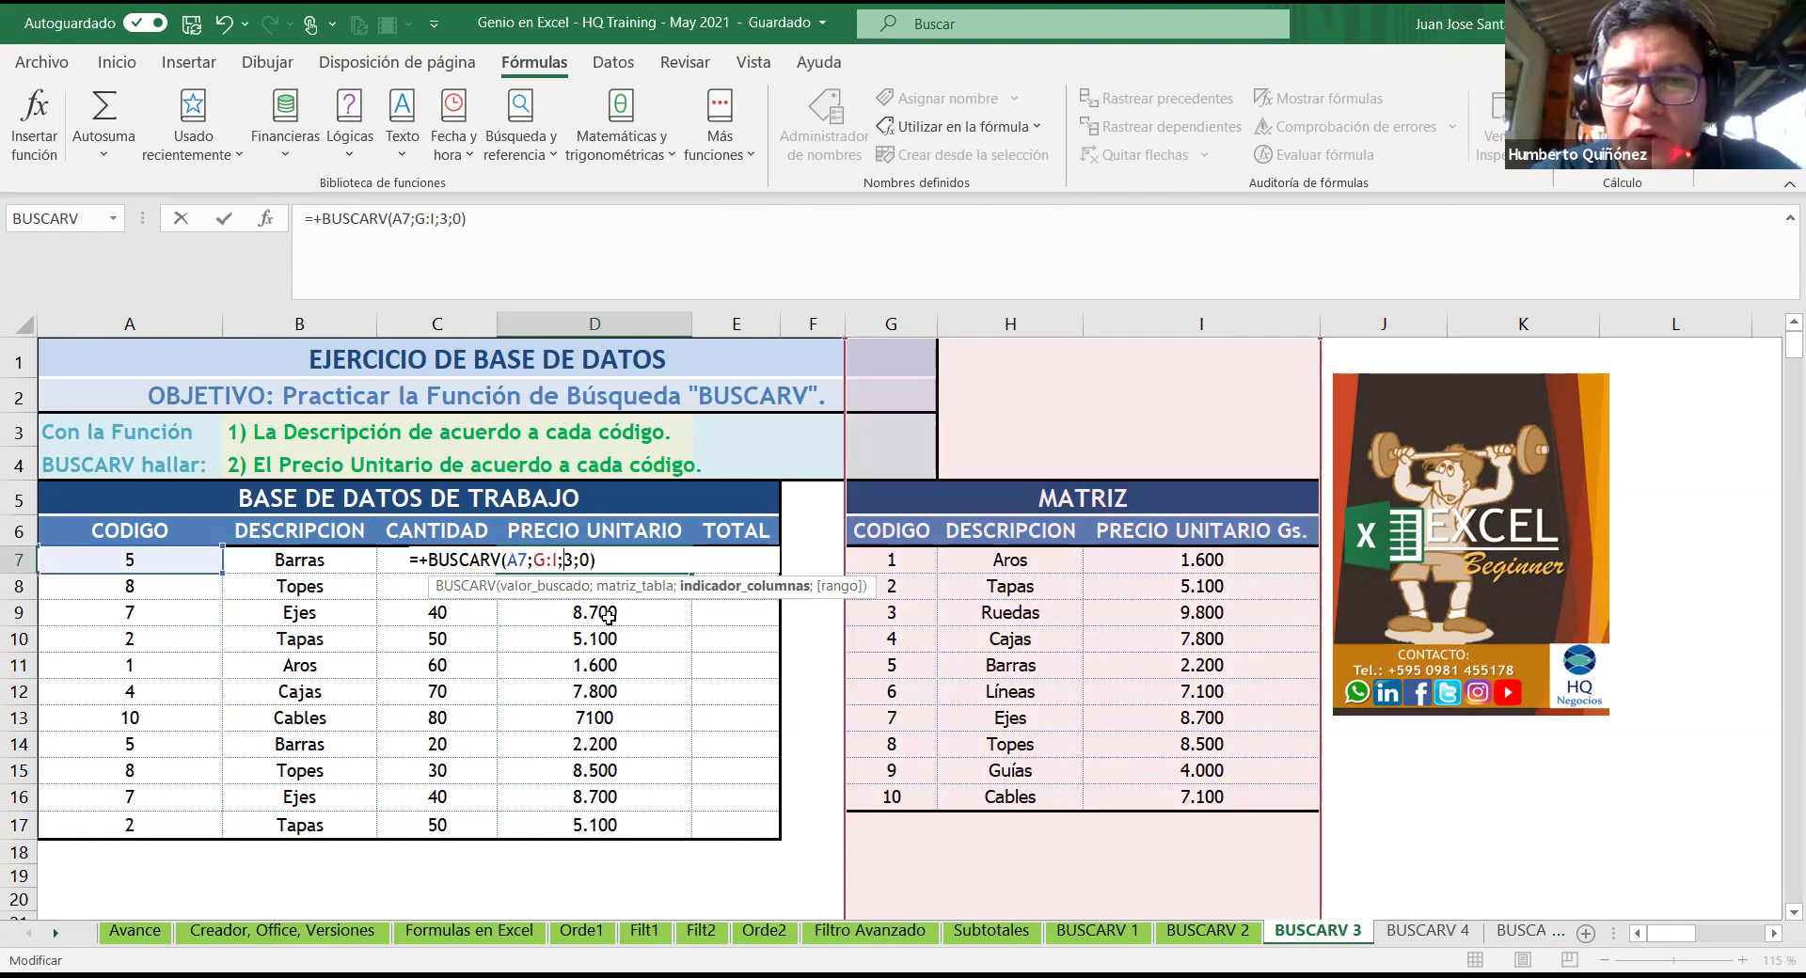
pyautogui.press('Return')
# Step: Copy D7's =+BUSCARV(A7;G:I;3;0) down through D17 without formatting, giving prices 8.500 through 5.100
pyautogui.press('Up')
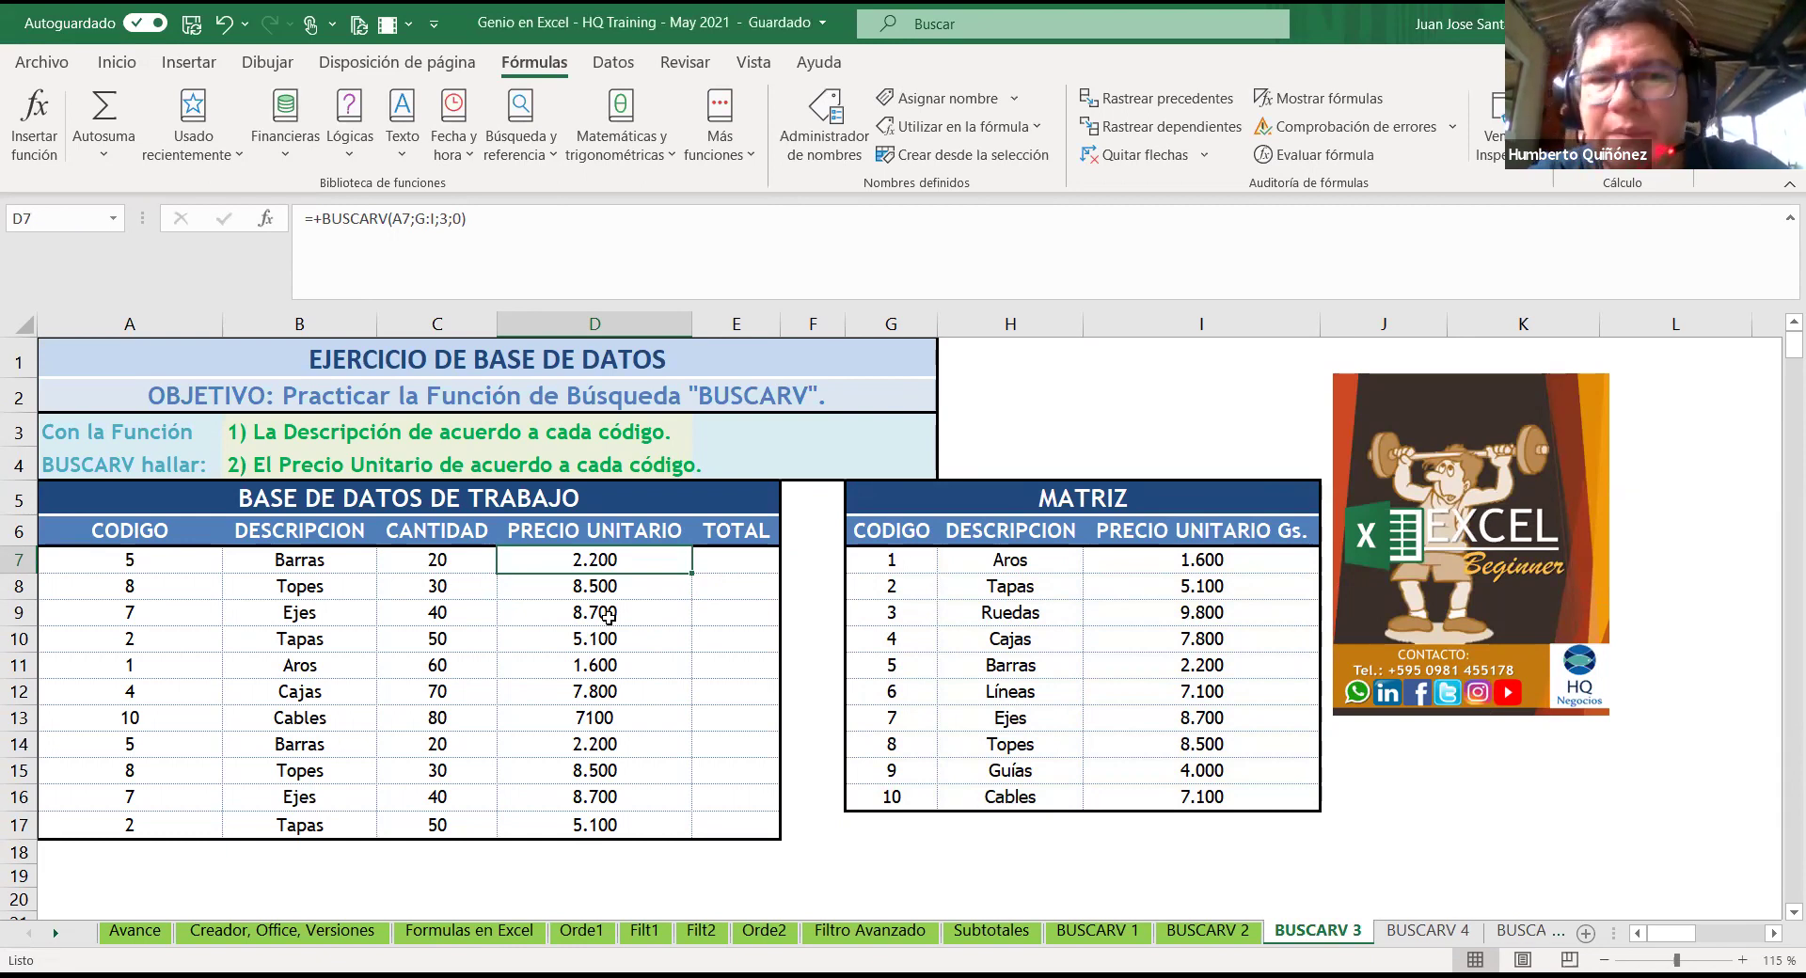
pyautogui.doubleClick(693, 580)
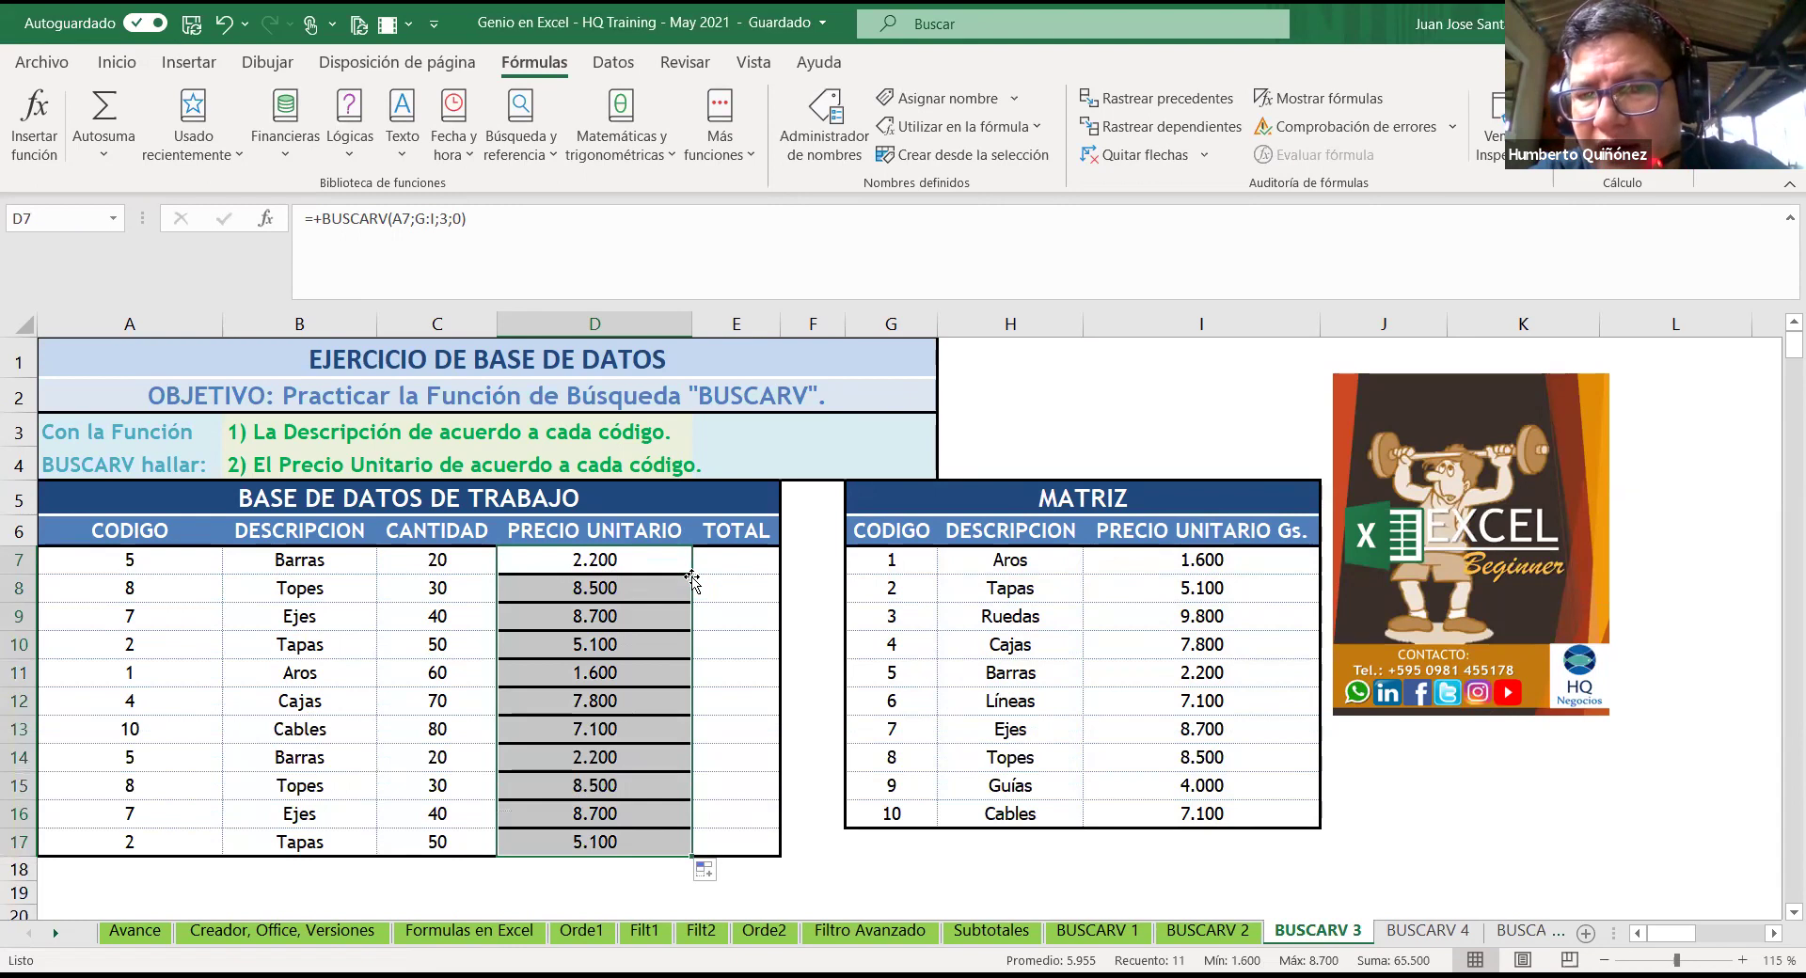
pyautogui.click(715, 871)
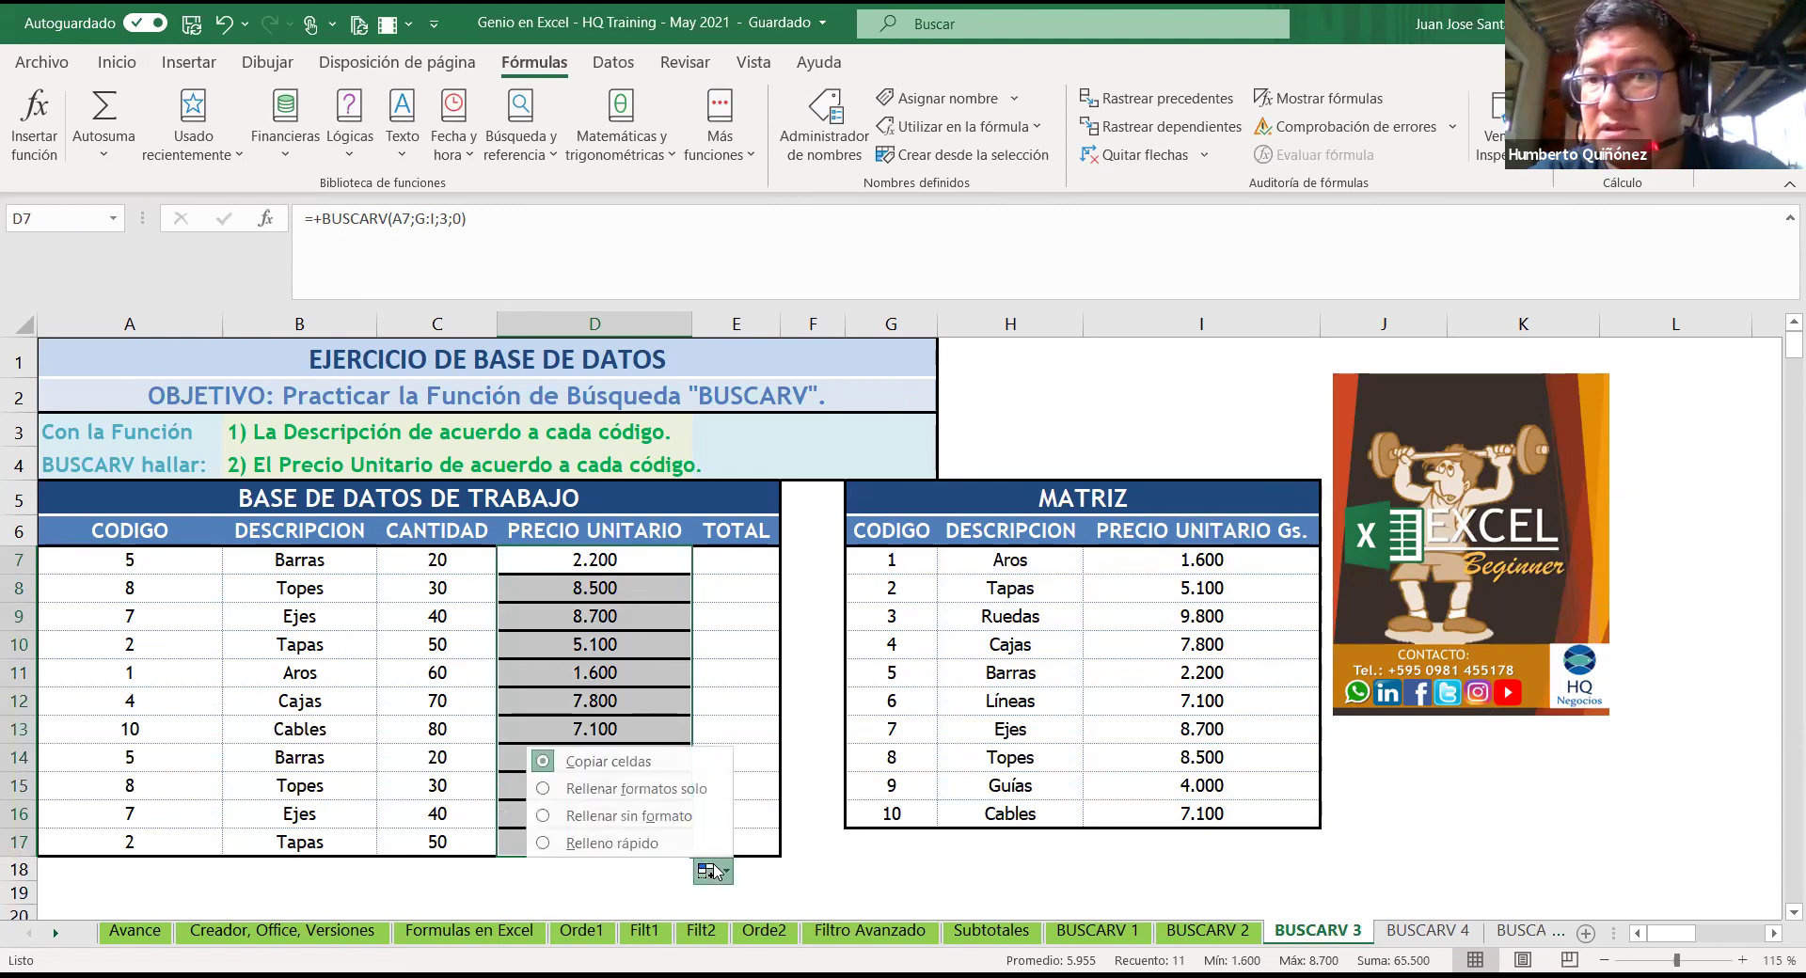
pyautogui.click(688, 825)
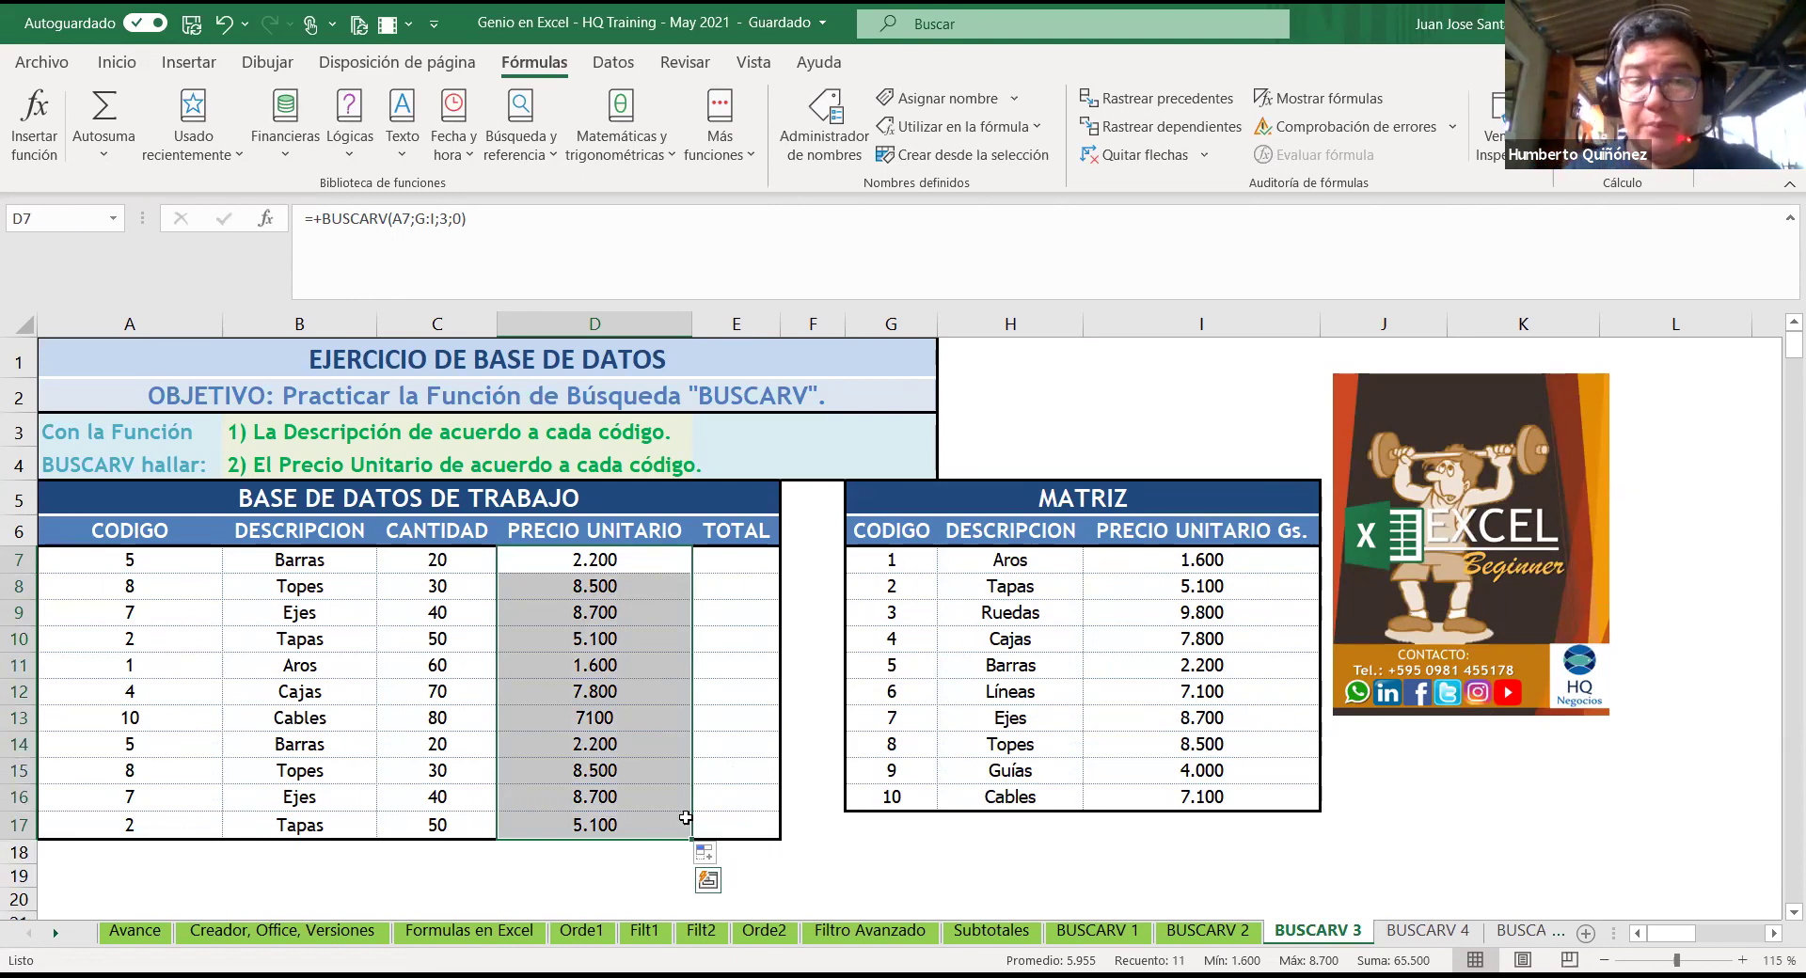
pyautogui.hotkey('shift', 'Up')
pyautogui.hotkey('shift', 'Up')
pyautogui.hotkey('shift', 'Up')
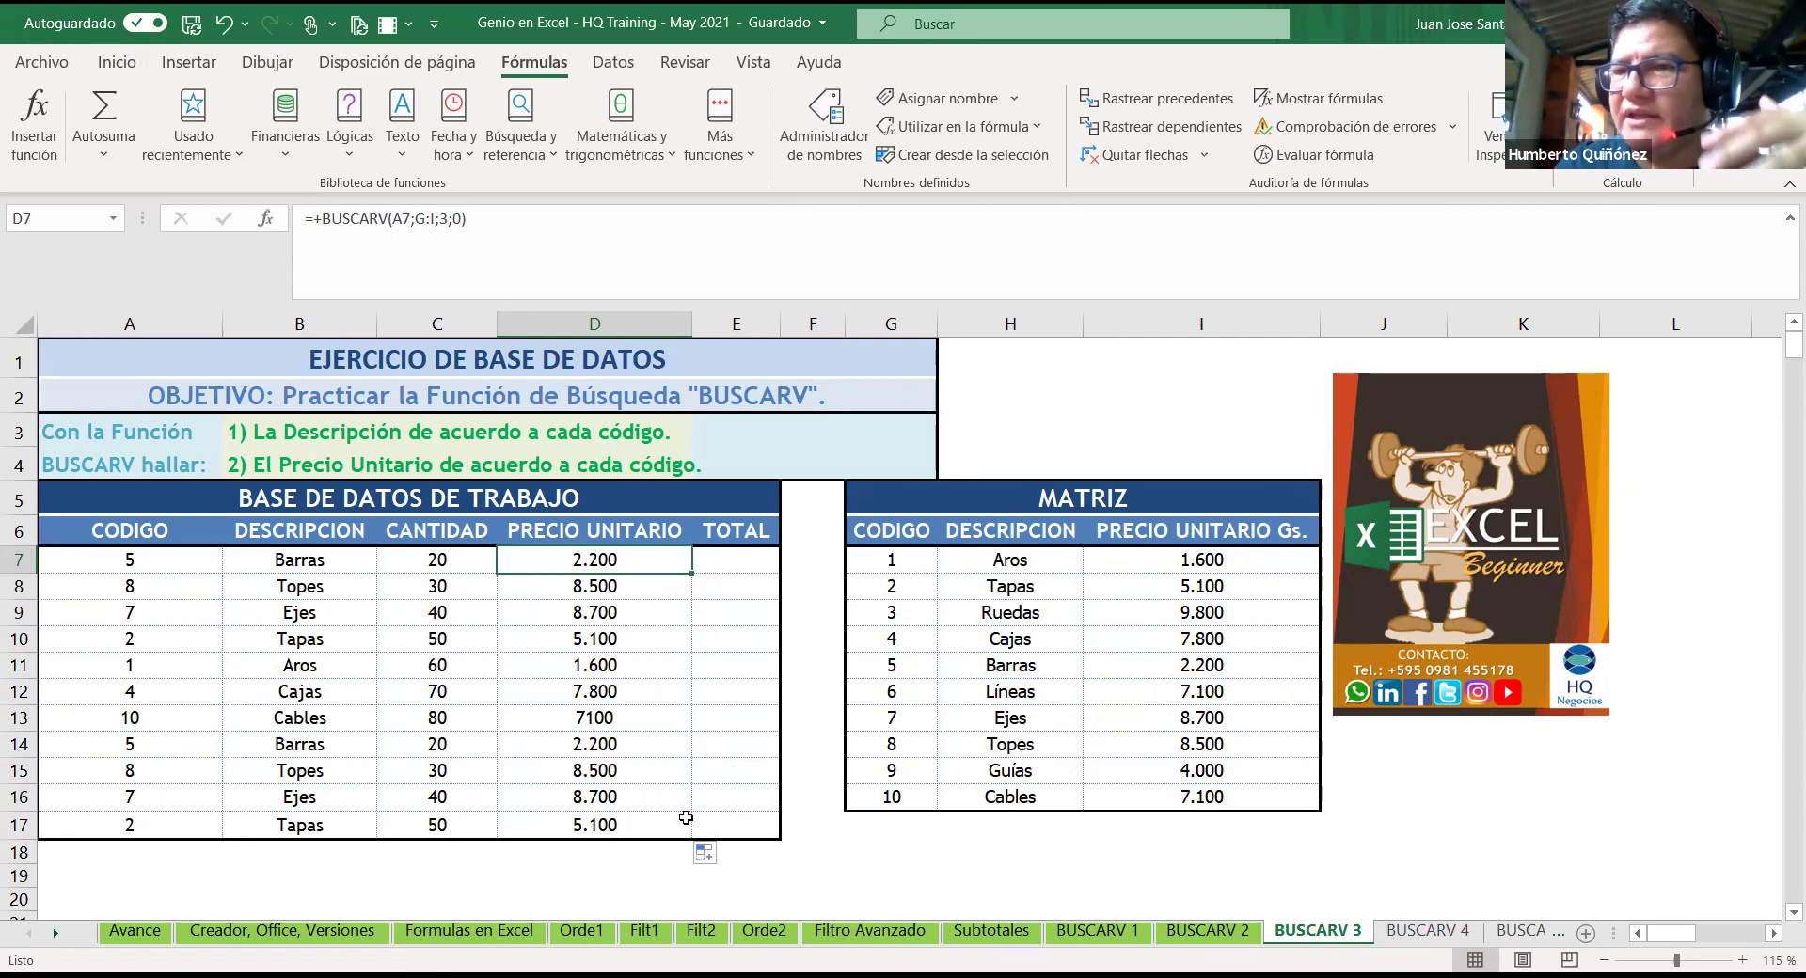
pyautogui.press('F2')
pyautogui.press('Return')
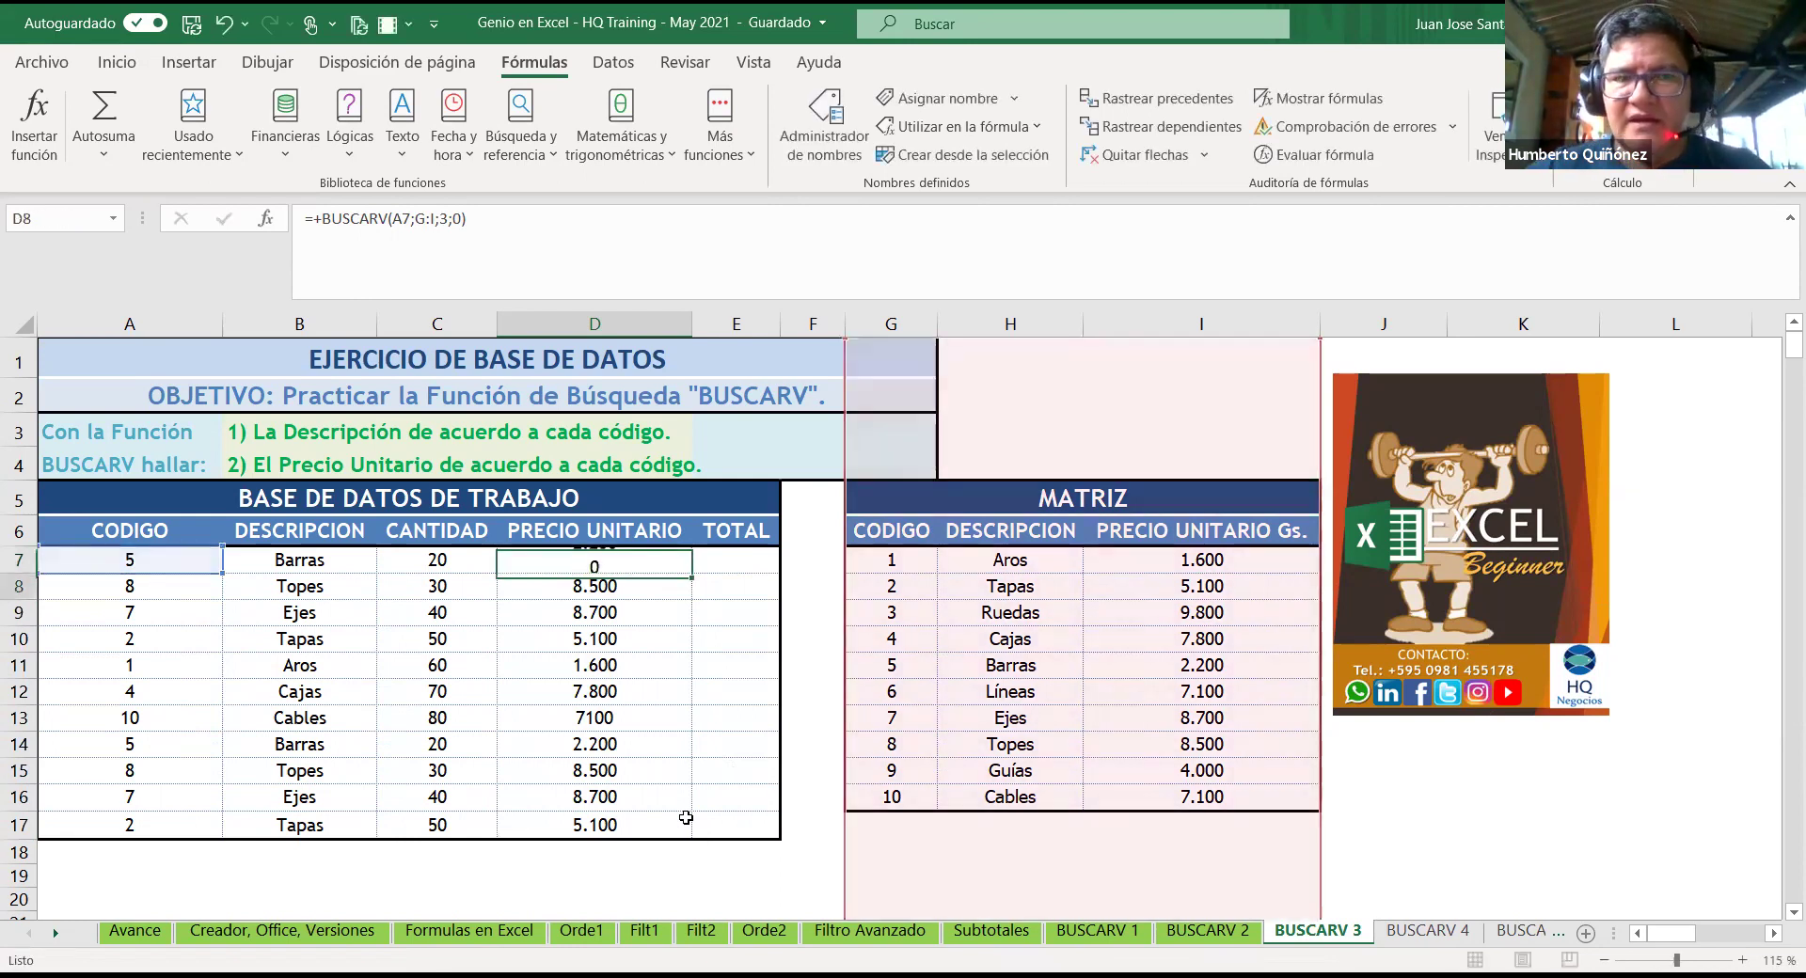
pyautogui.press('F2')
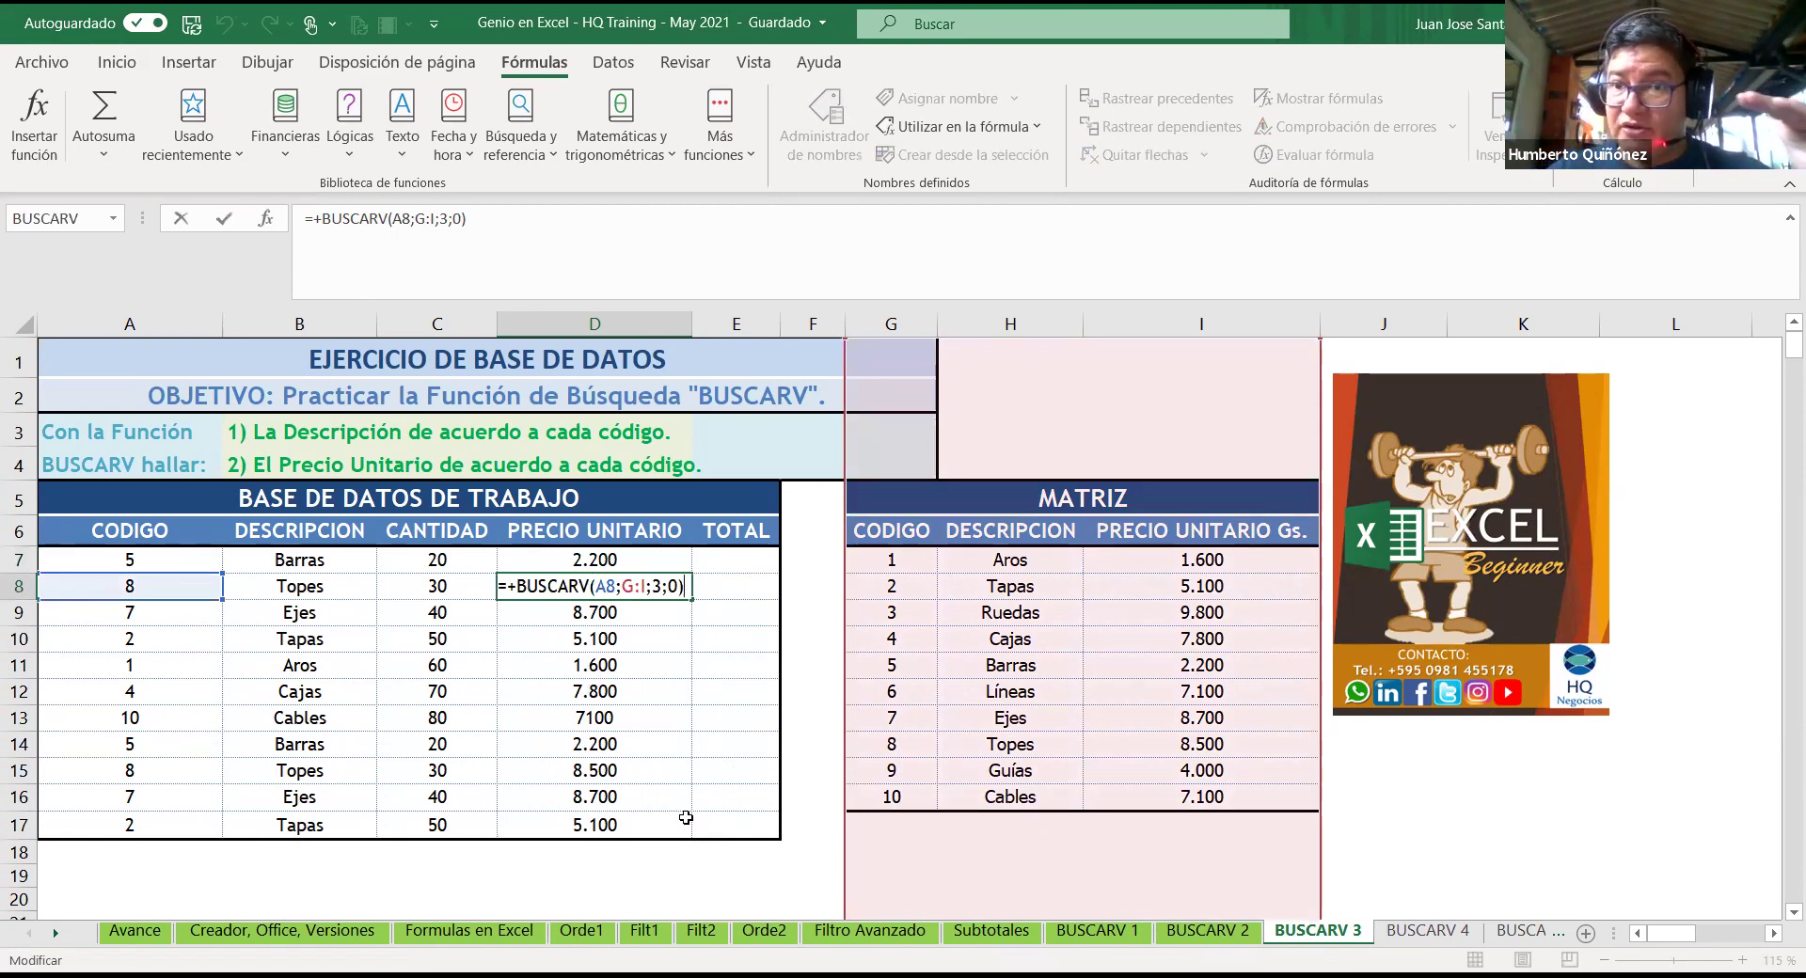
pyautogui.press('Return')
pyautogui.press('F2')
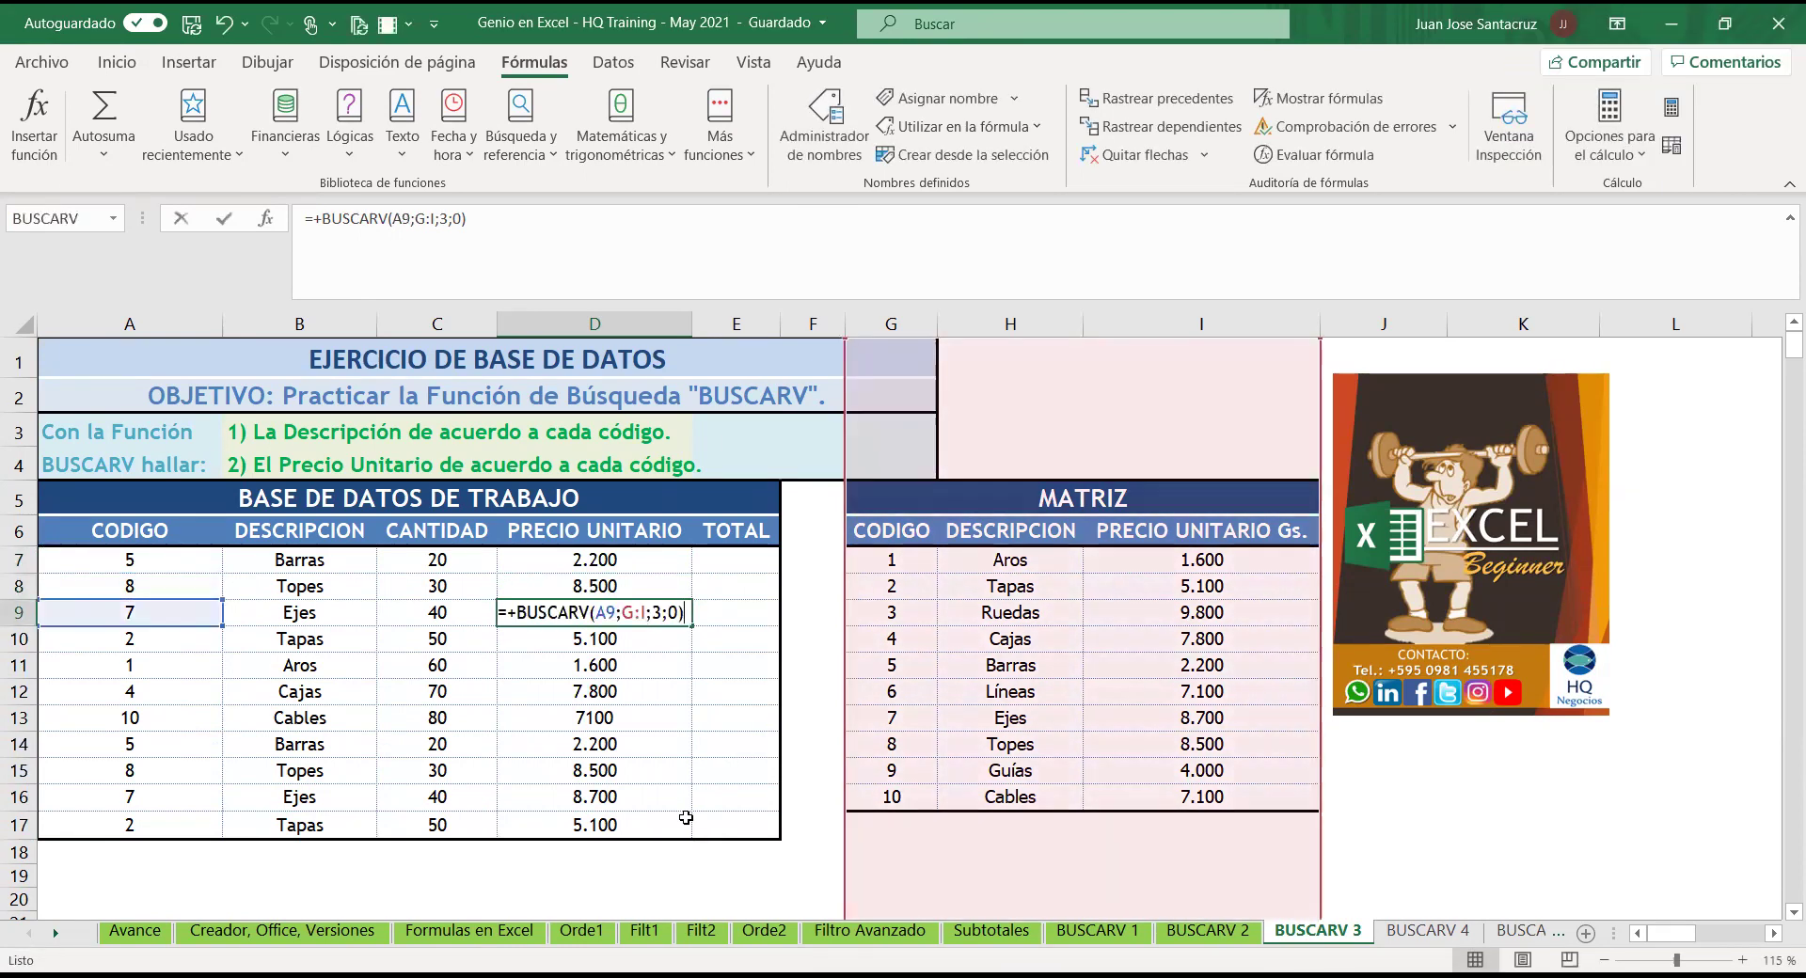
pyautogui.press('Return')
pyautogui.press('F2')
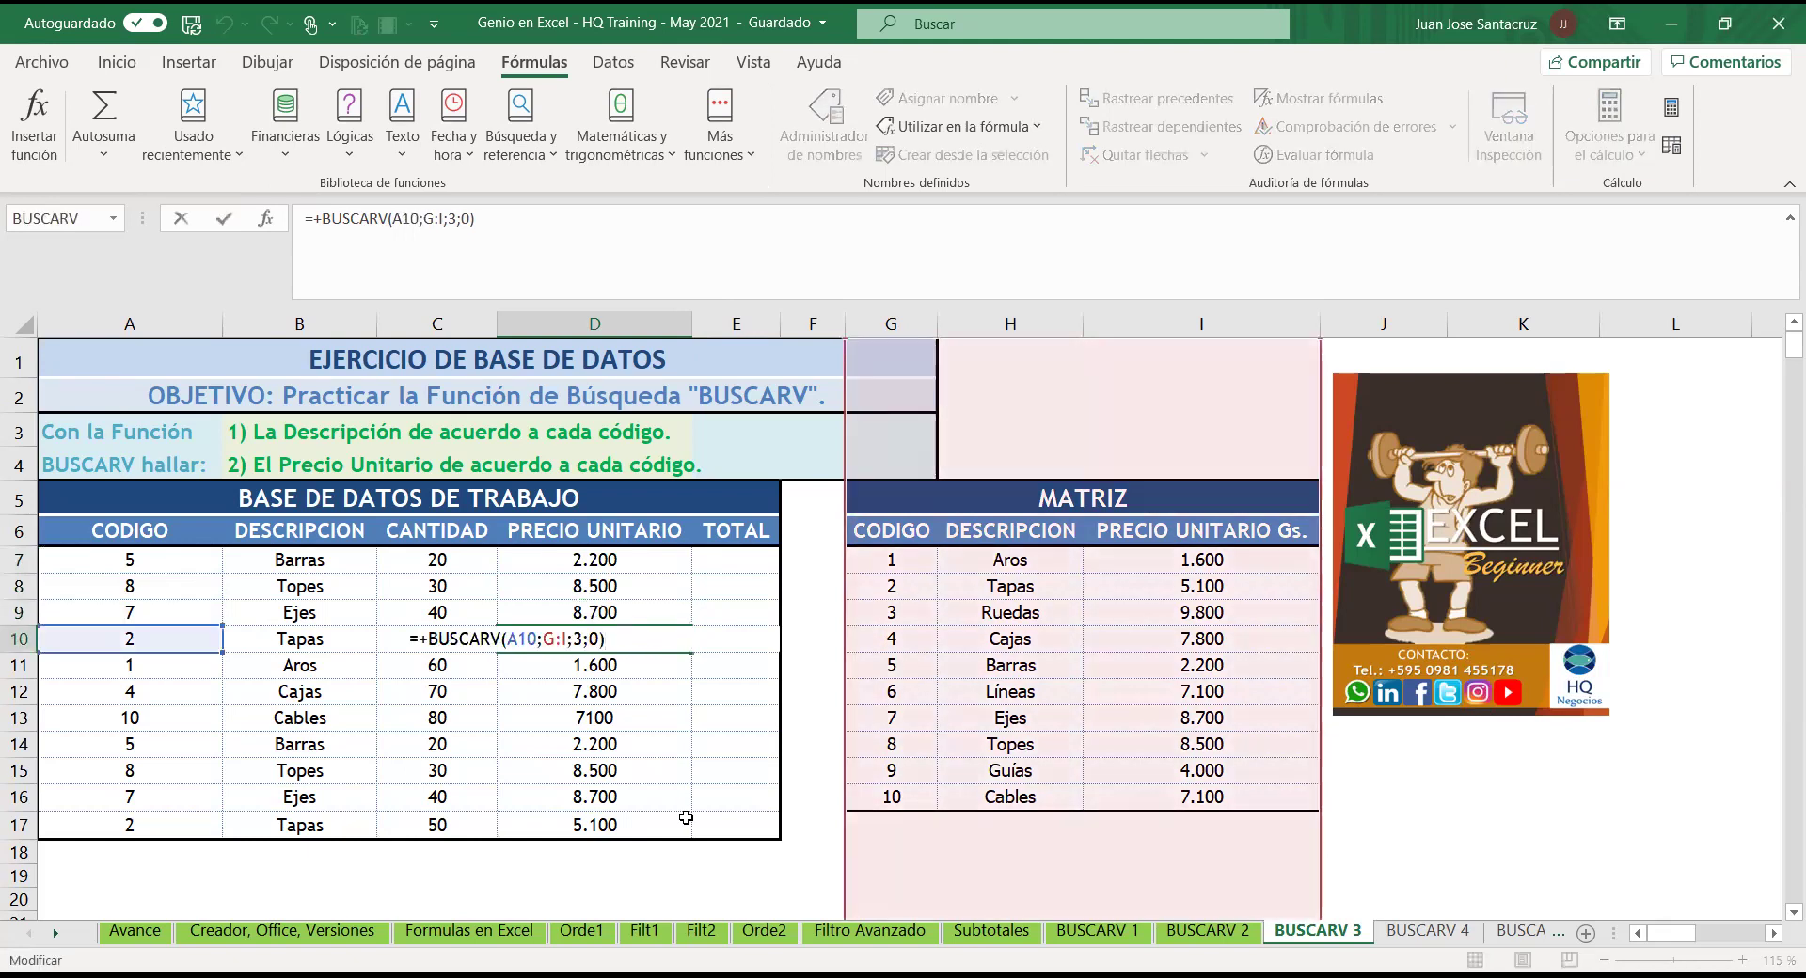
pyautogui.press('Return')
pyautogui.press('F2')
pyautogui.press('Return')
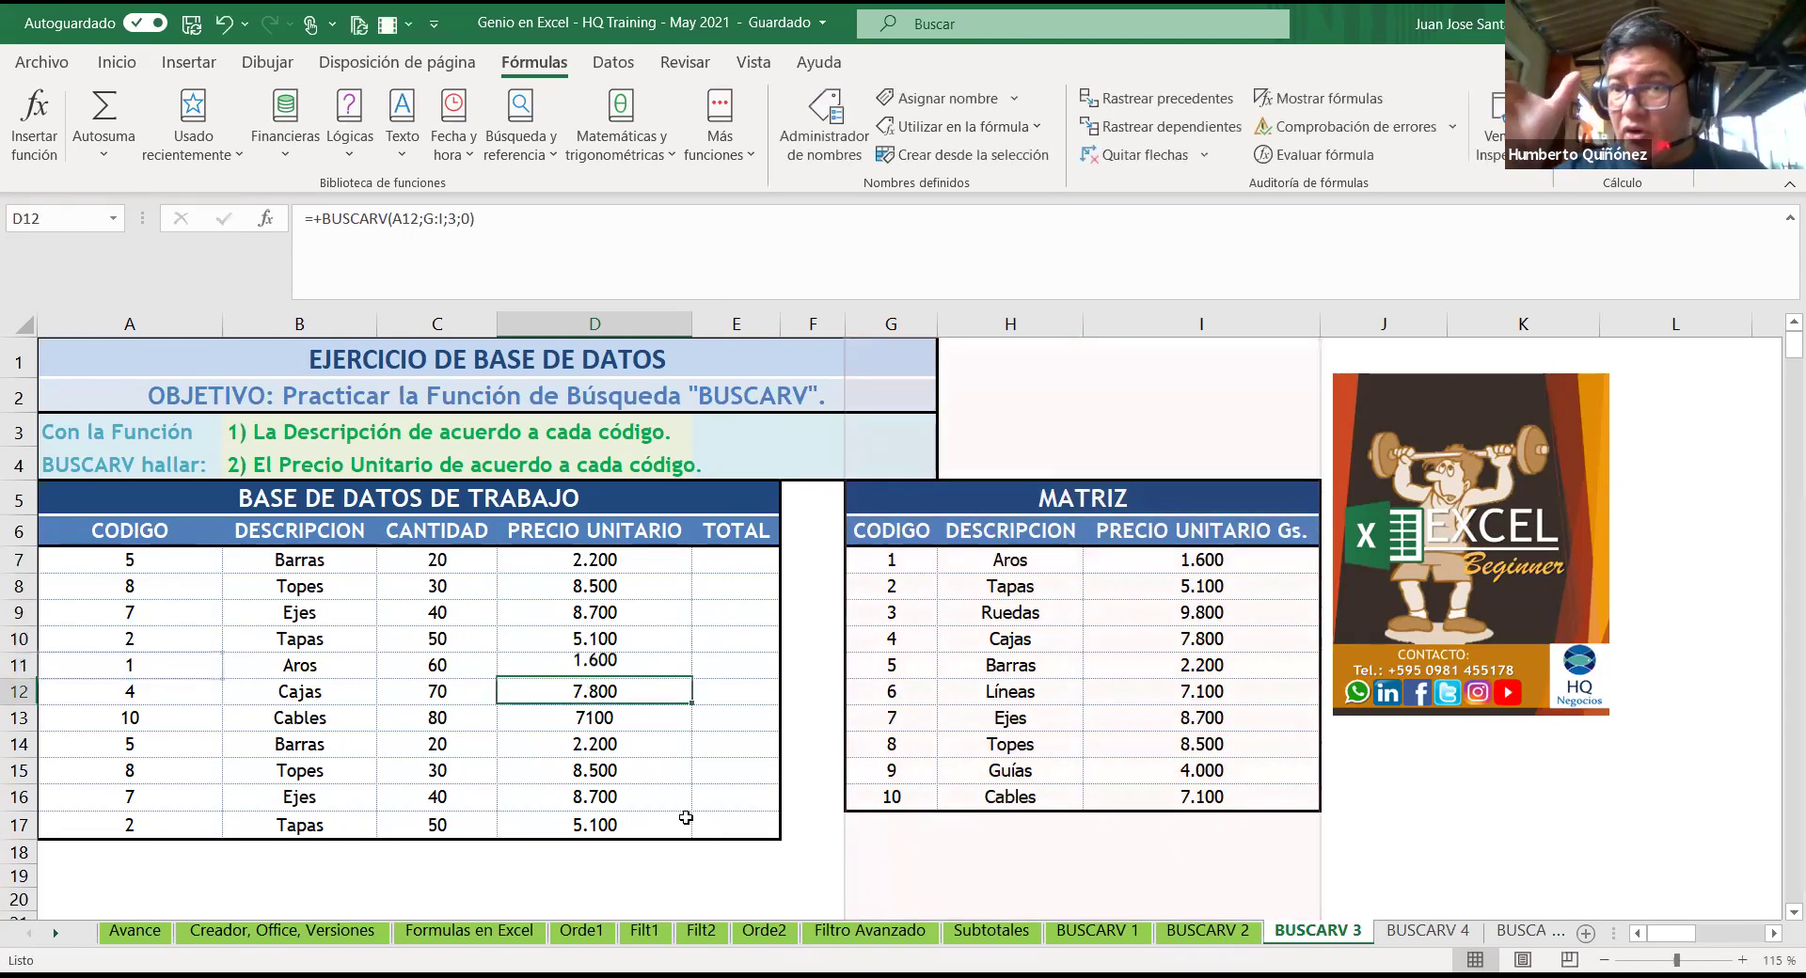
pyautogui.press('F2')
pyautogui.press('Return')
pyautogui.press('F2')
pyautogui.press('Return')
pyautogui.press('F2')
pyautogui.press('Return')
pyautogui.press('F2')
pyautogui.press('Return')
pyautogui.press('F2')
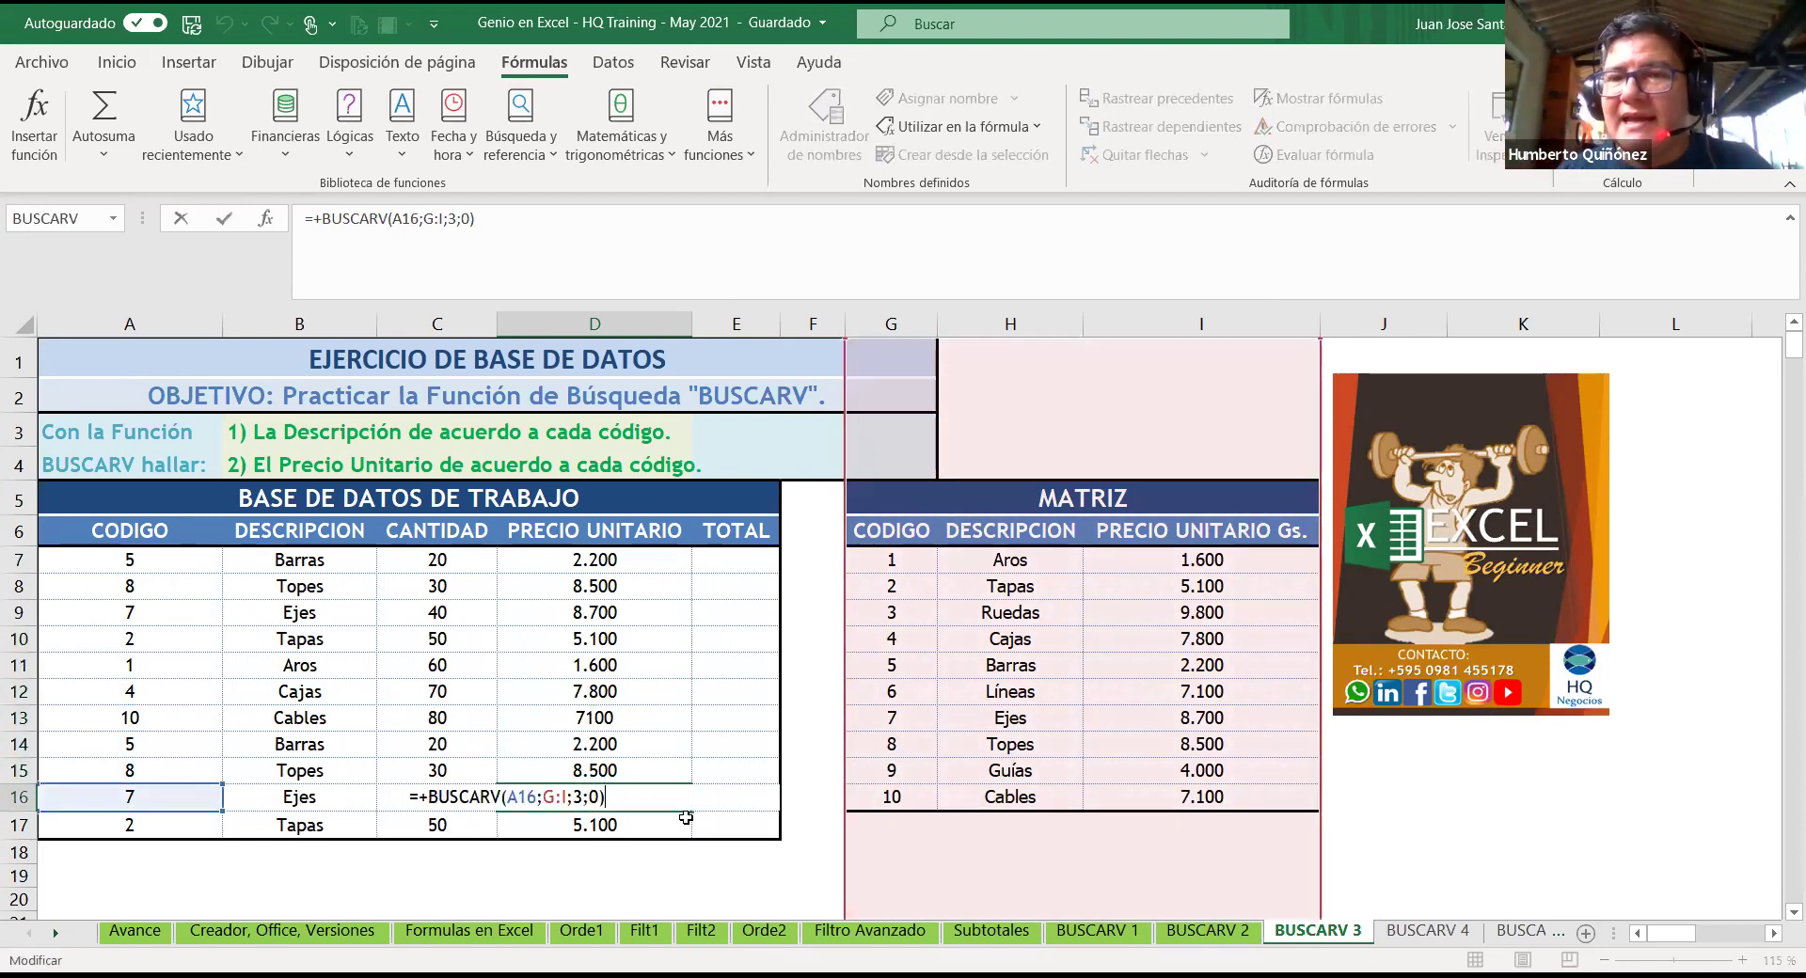
pyautogui.press('Return')
pyautogui.press('F2')
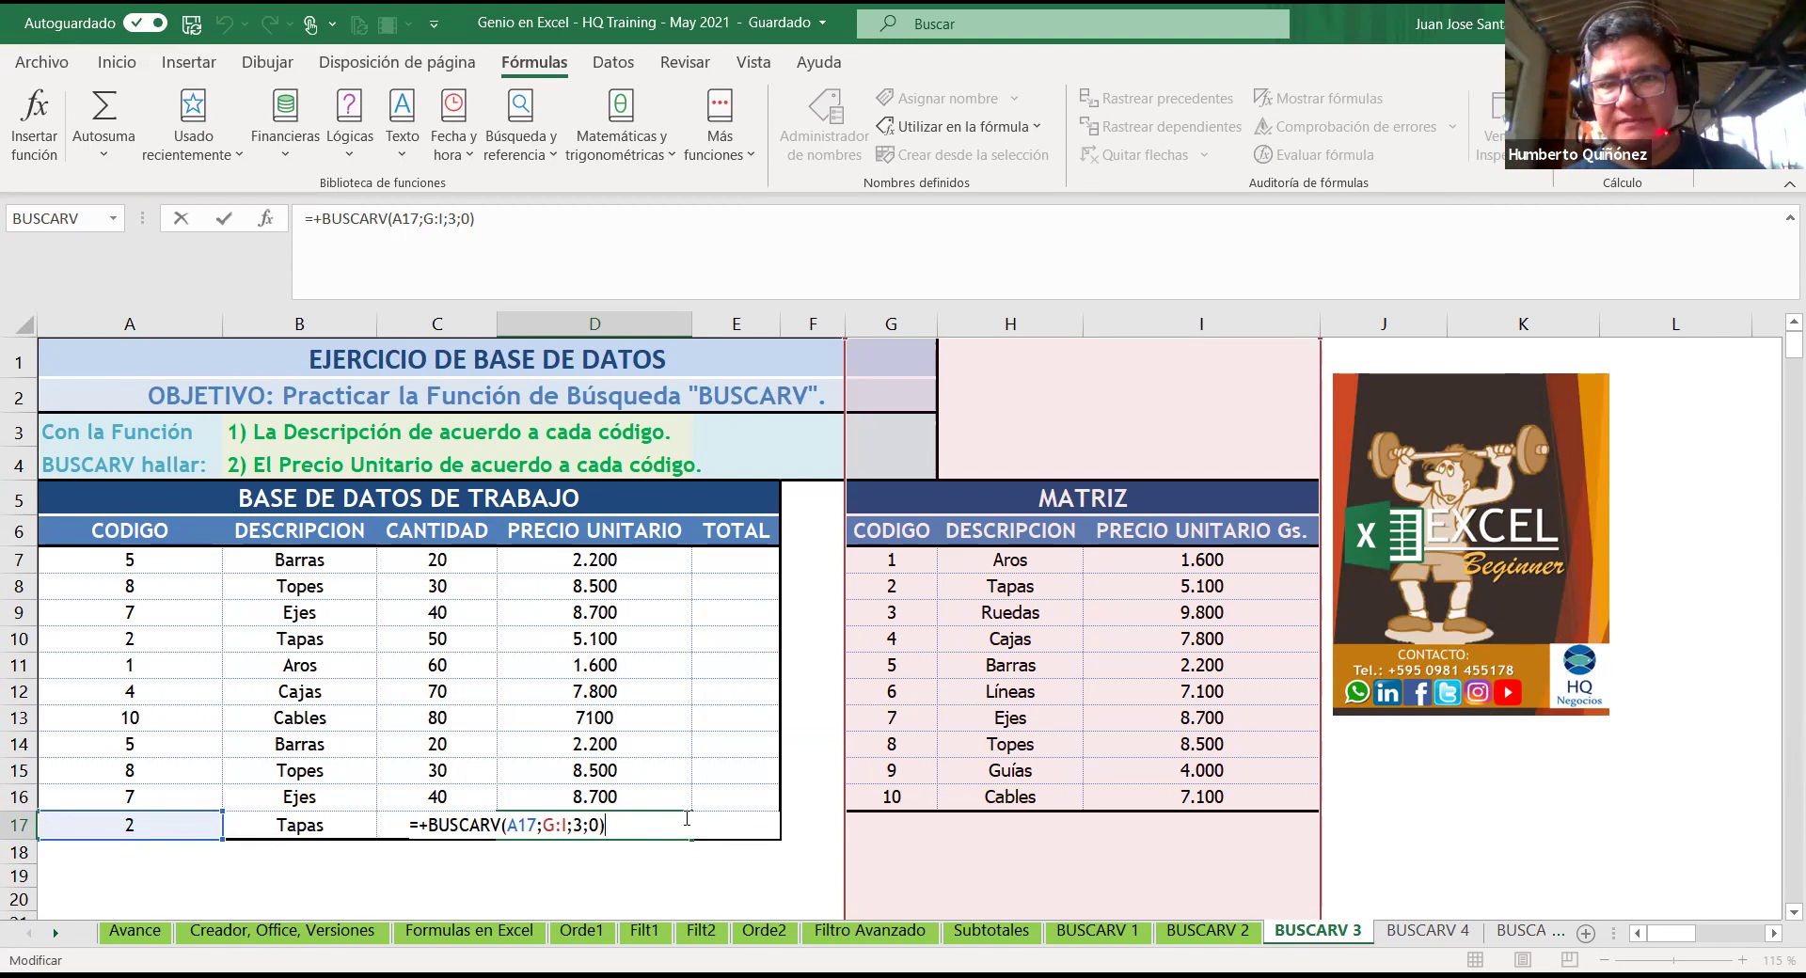
pyautogui.press('Return')
pyautogui.press('Return')
pyautogui.press('Up')
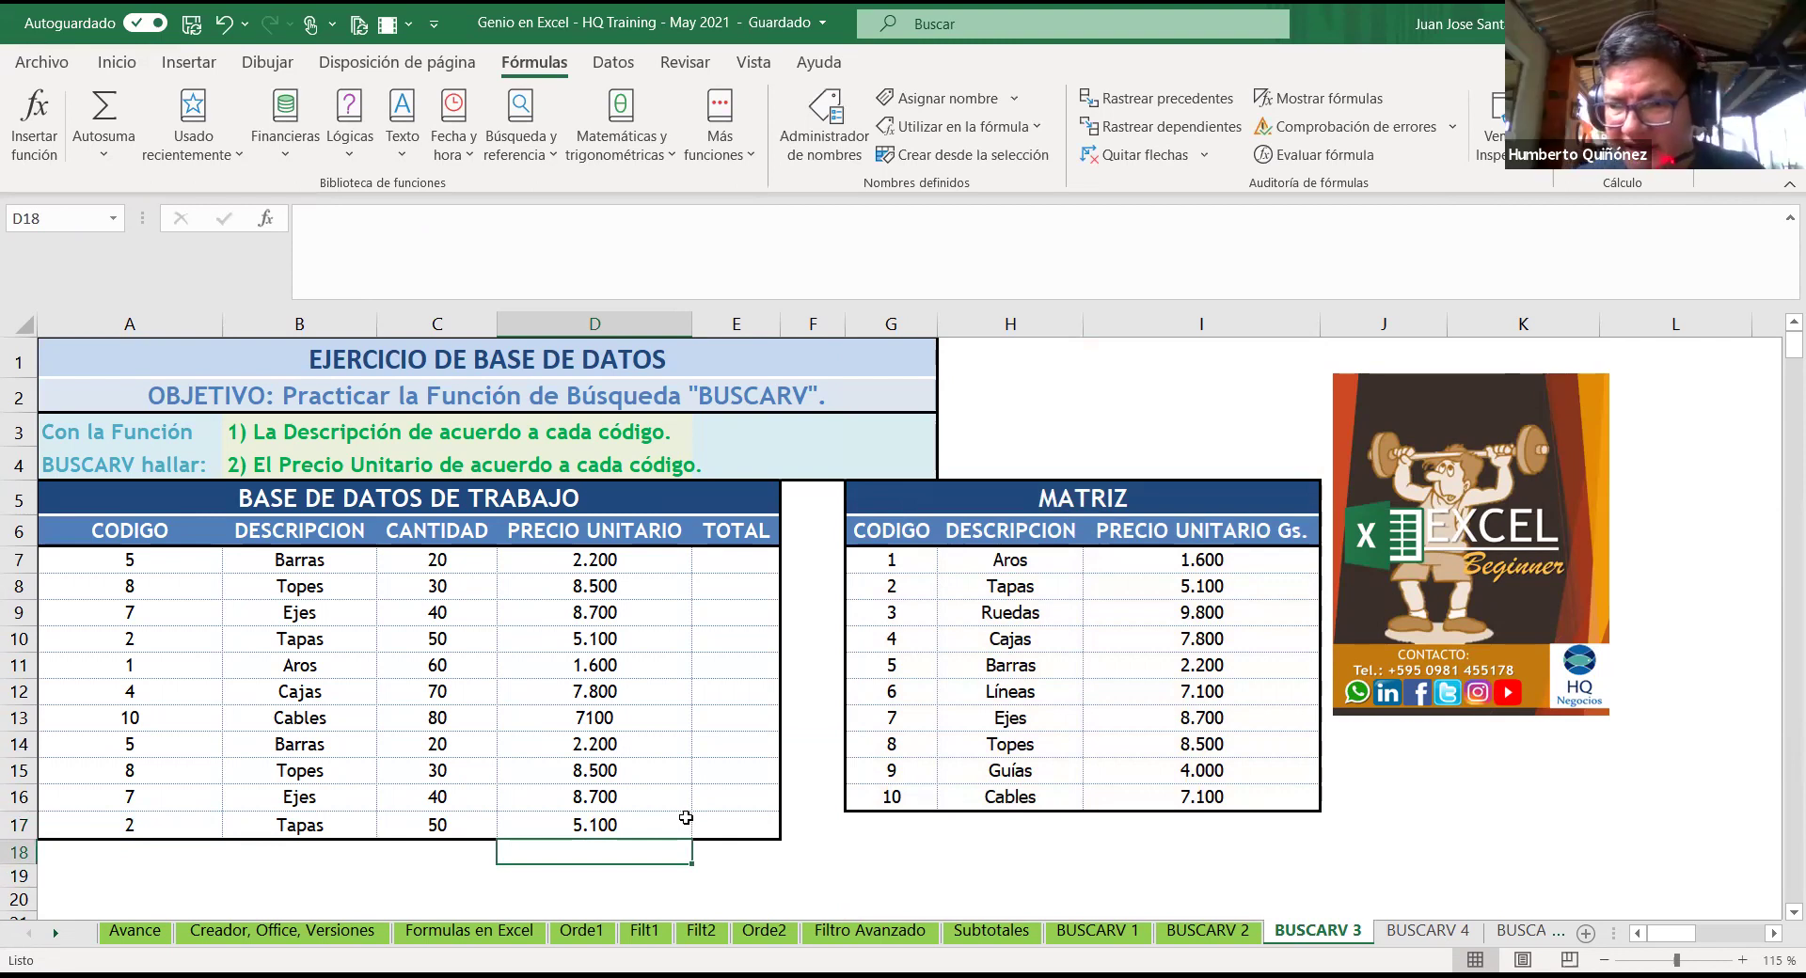
pyautogui.press('Right')
pyautogui.press('Up')
pyautogui.press('Up')
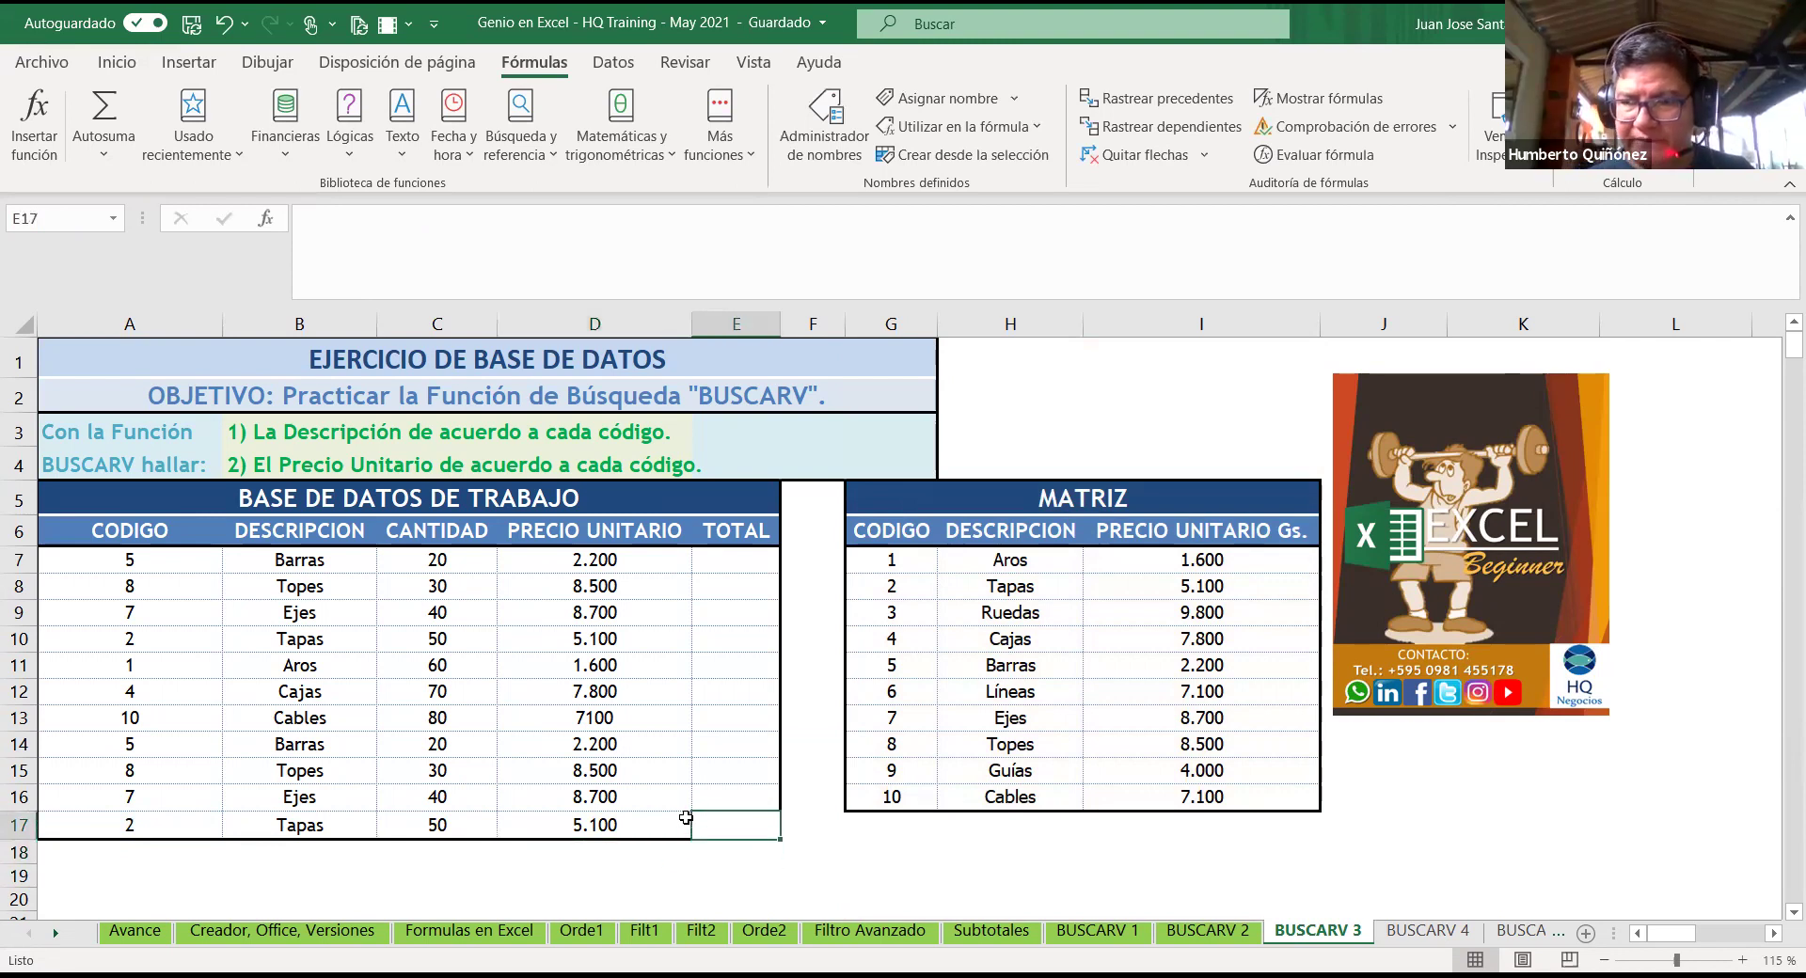
pyautogui.press('Up')
pyautogui.press('Up')
pyautogui.press('Up')
pyautogui.press('Right')
pyautogui.press('Up')
pyautogui.press('Up')
pyautogui.press('Up')
pyautogui.press('Right')
pyautogui.press('Up')
pyautogui.press('Up')
pyautogui.press('Up')
pyautogui.hotkey('shift', 'Right')
pyautogui.hotkey('shift', 'Right')
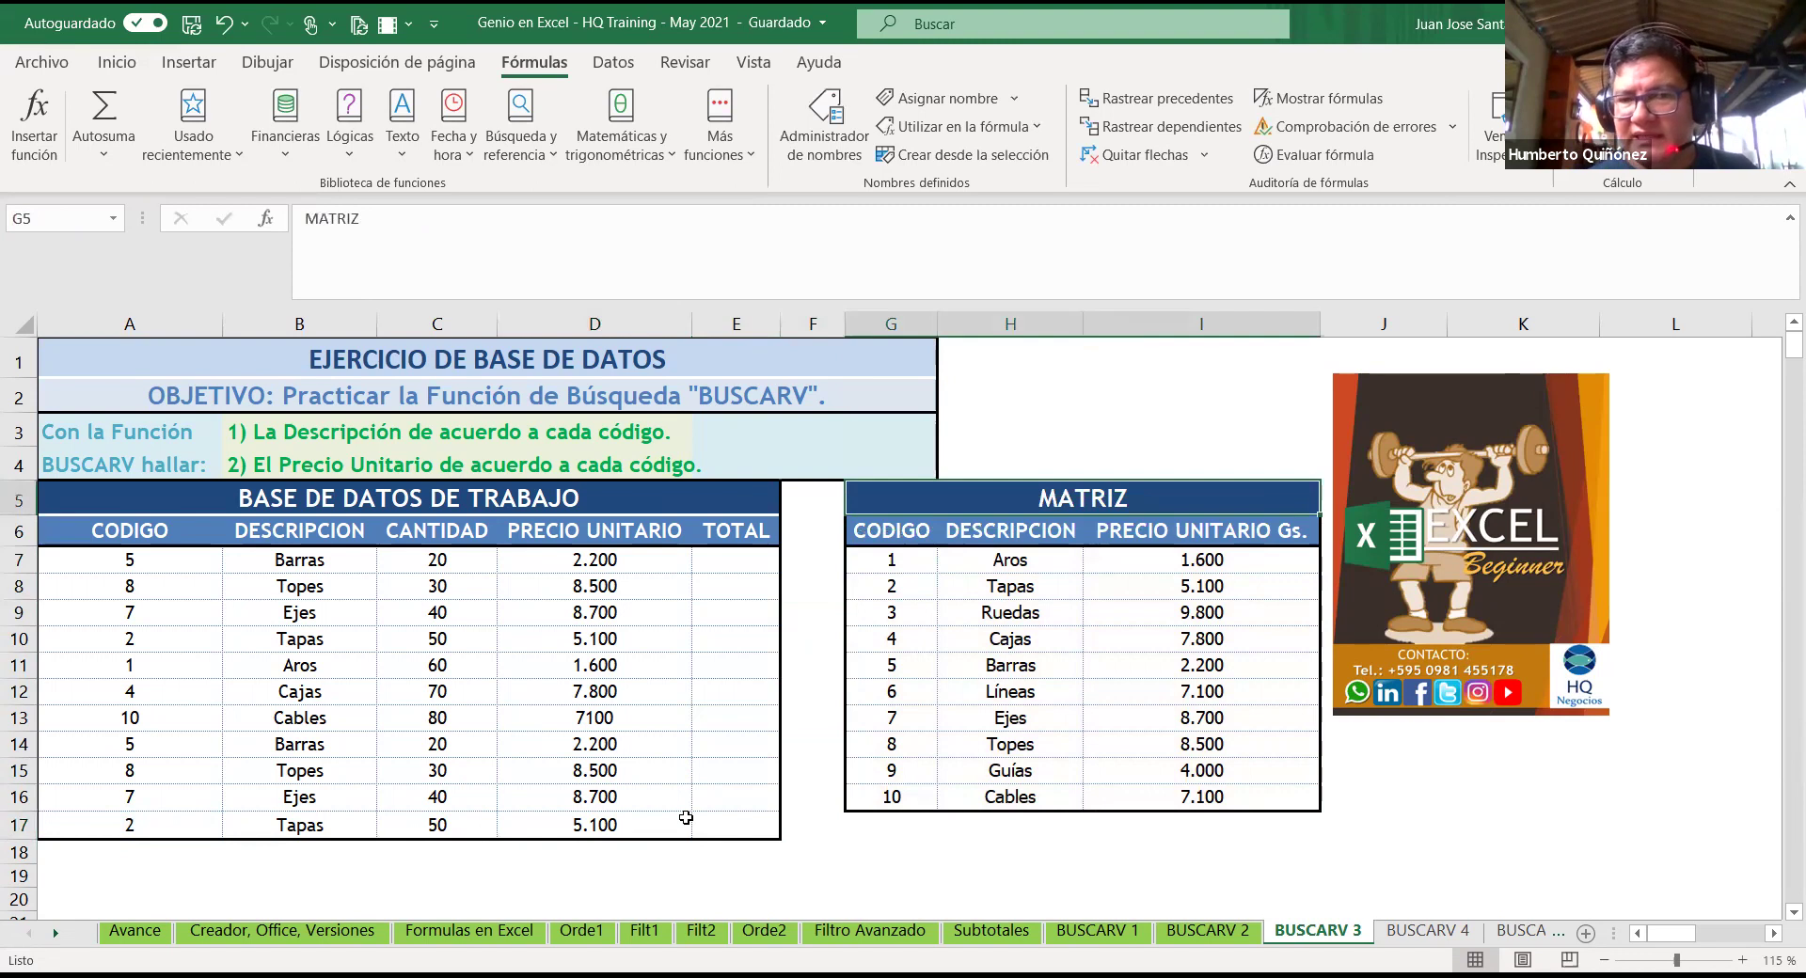
pyautogui.hotkey('shift', 'Down')
pyautogui.hotkey('shift', 'Down')
pyautogui.hotkey('shift', 'Down')
pyautogui.hotkey('shift', 'Down')
pyautogui.hotkey('shift', 'Down')
pyautogui.hotkey('shift', 'Down')
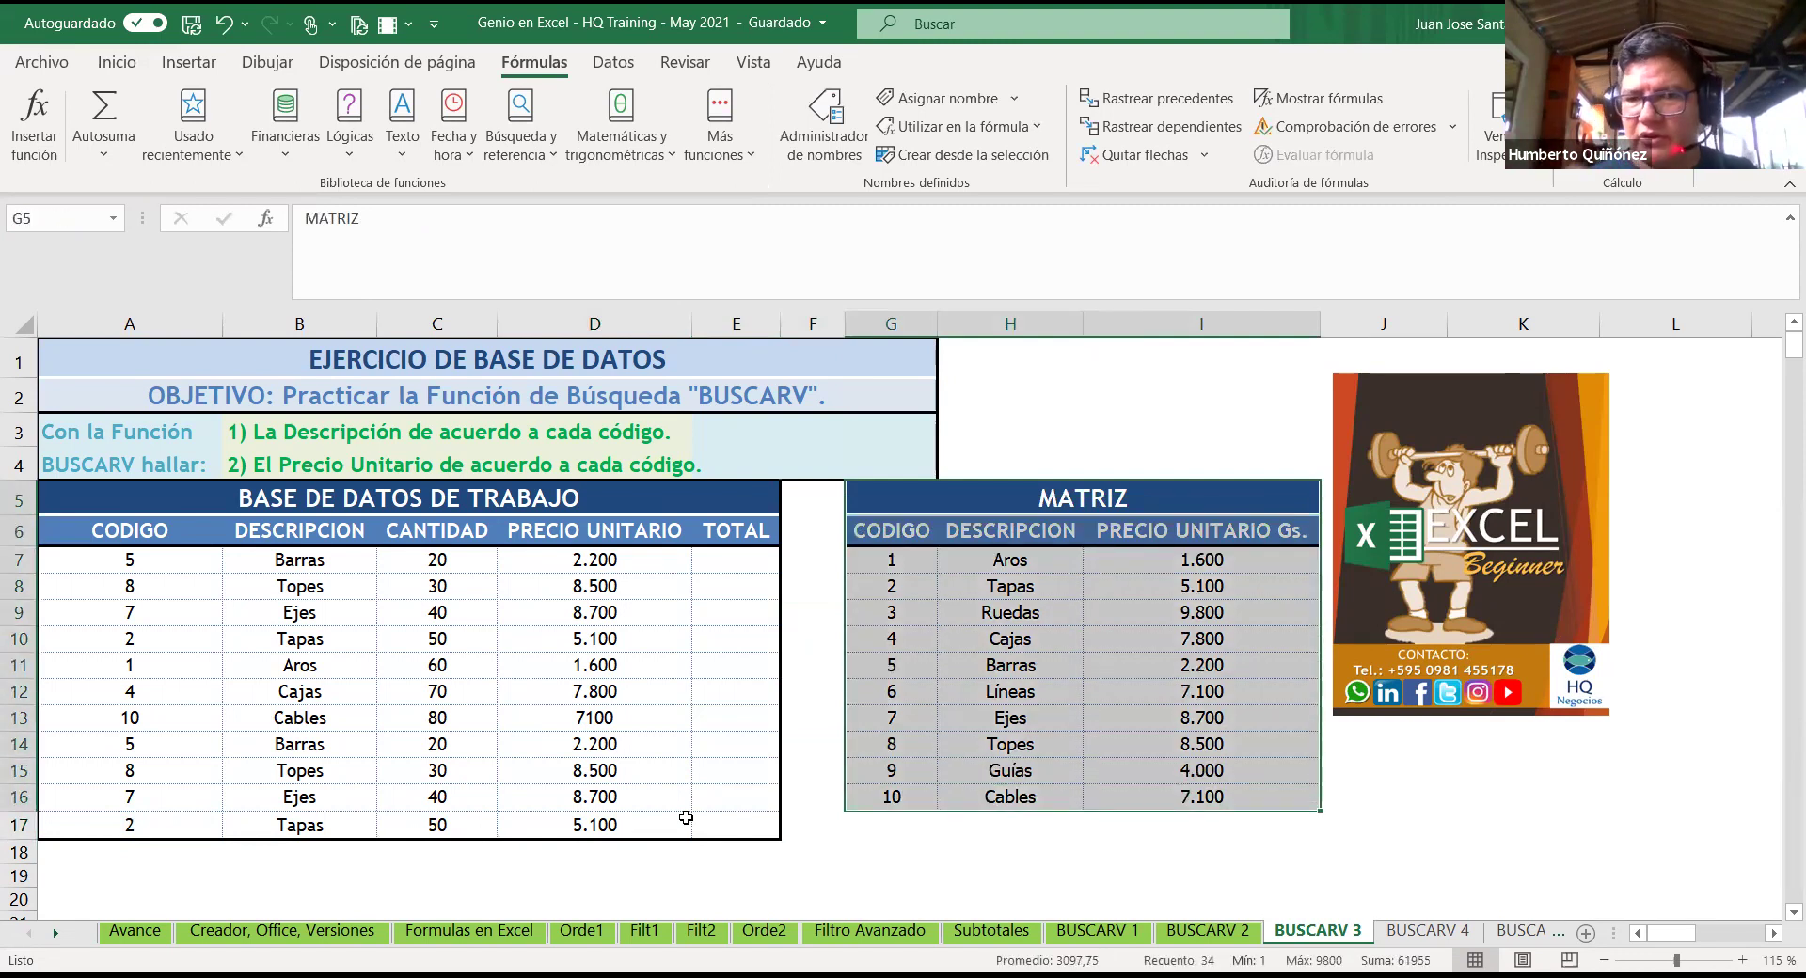
pyautogui.rightClick(1215, 588)
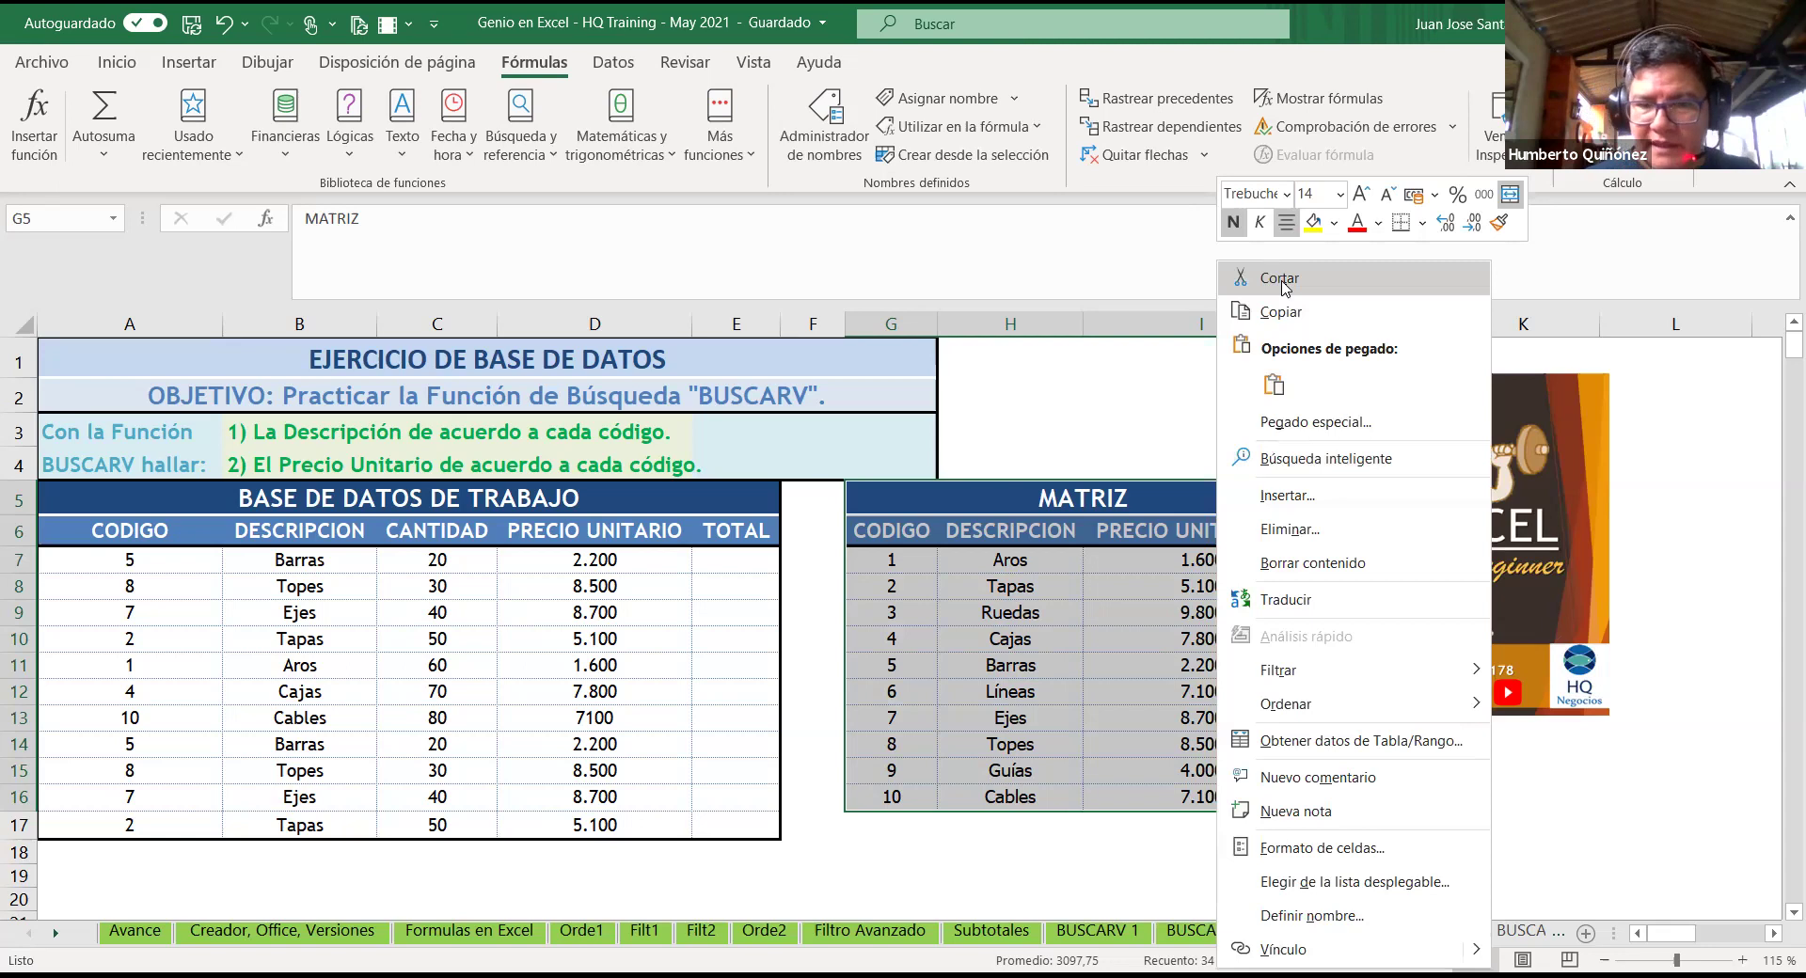
pyautogui.click(1282, 278)
pyautogui.scroll(-10, 1282, 291)
pyautogui.scroll(-7, 1068, 791)
pyautogui.scroll(10, 1079, 791)
pyautogui.scroll(5, 1079, 791)
pyautogui.scroll(1, 1079, 791)
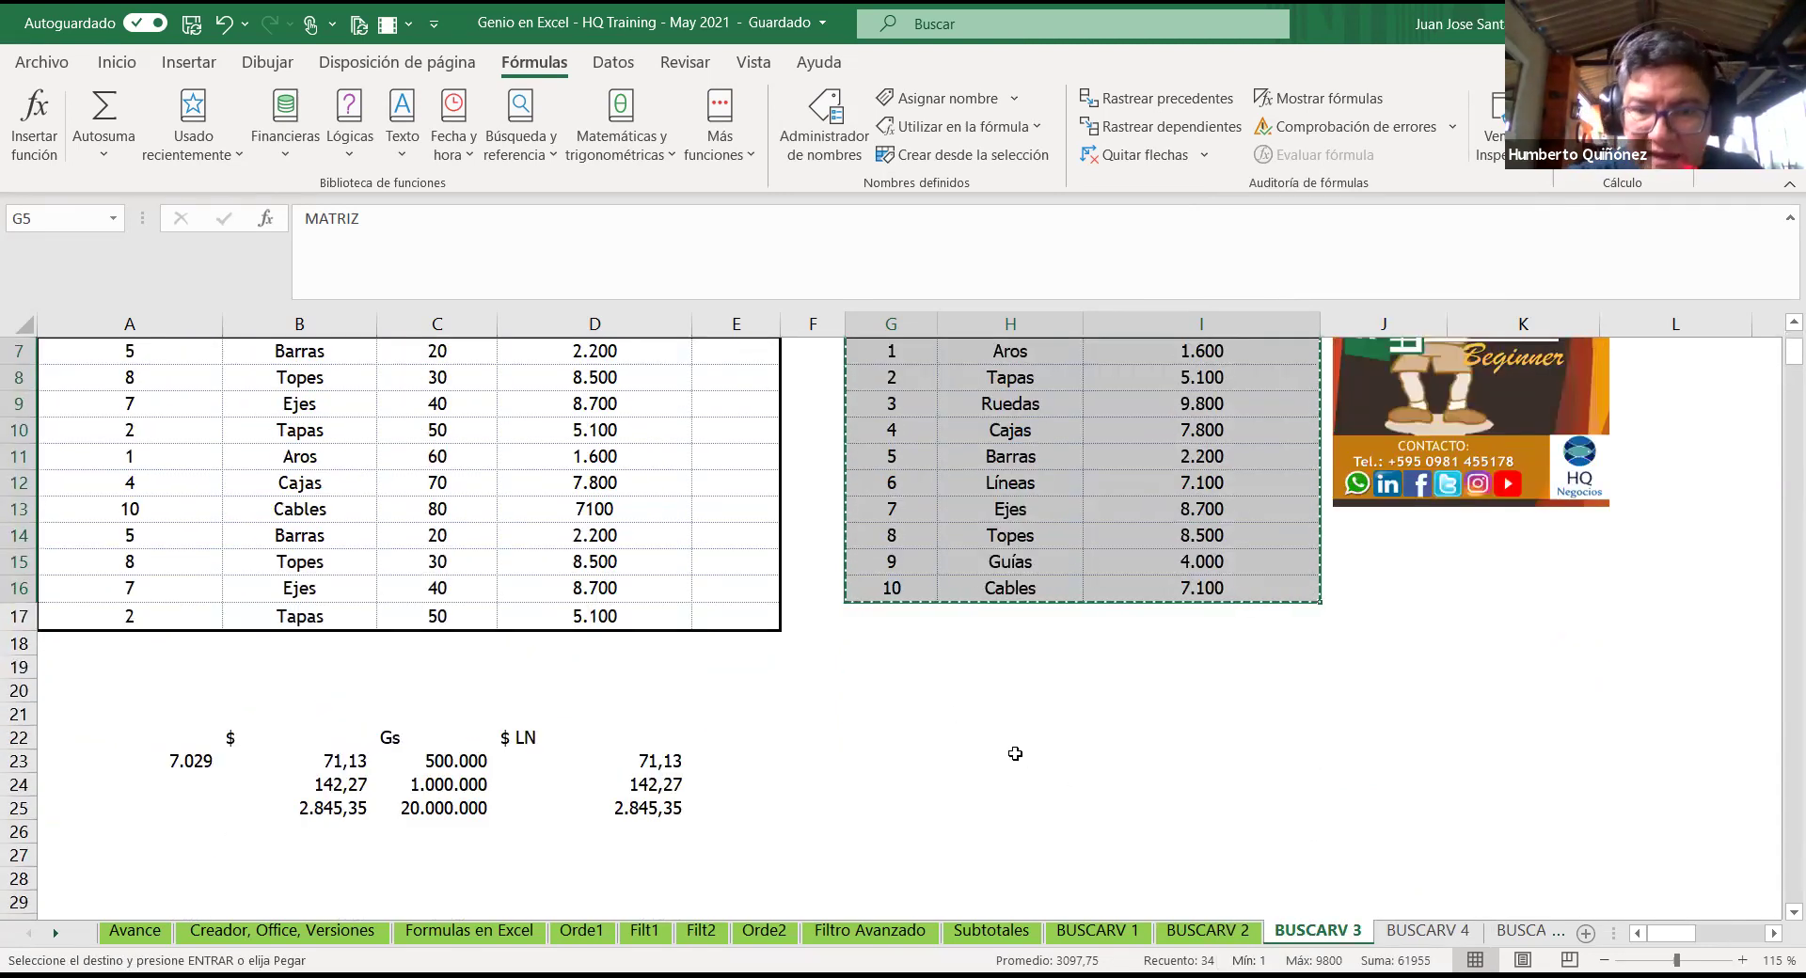
pyautogui.click(898, 644)
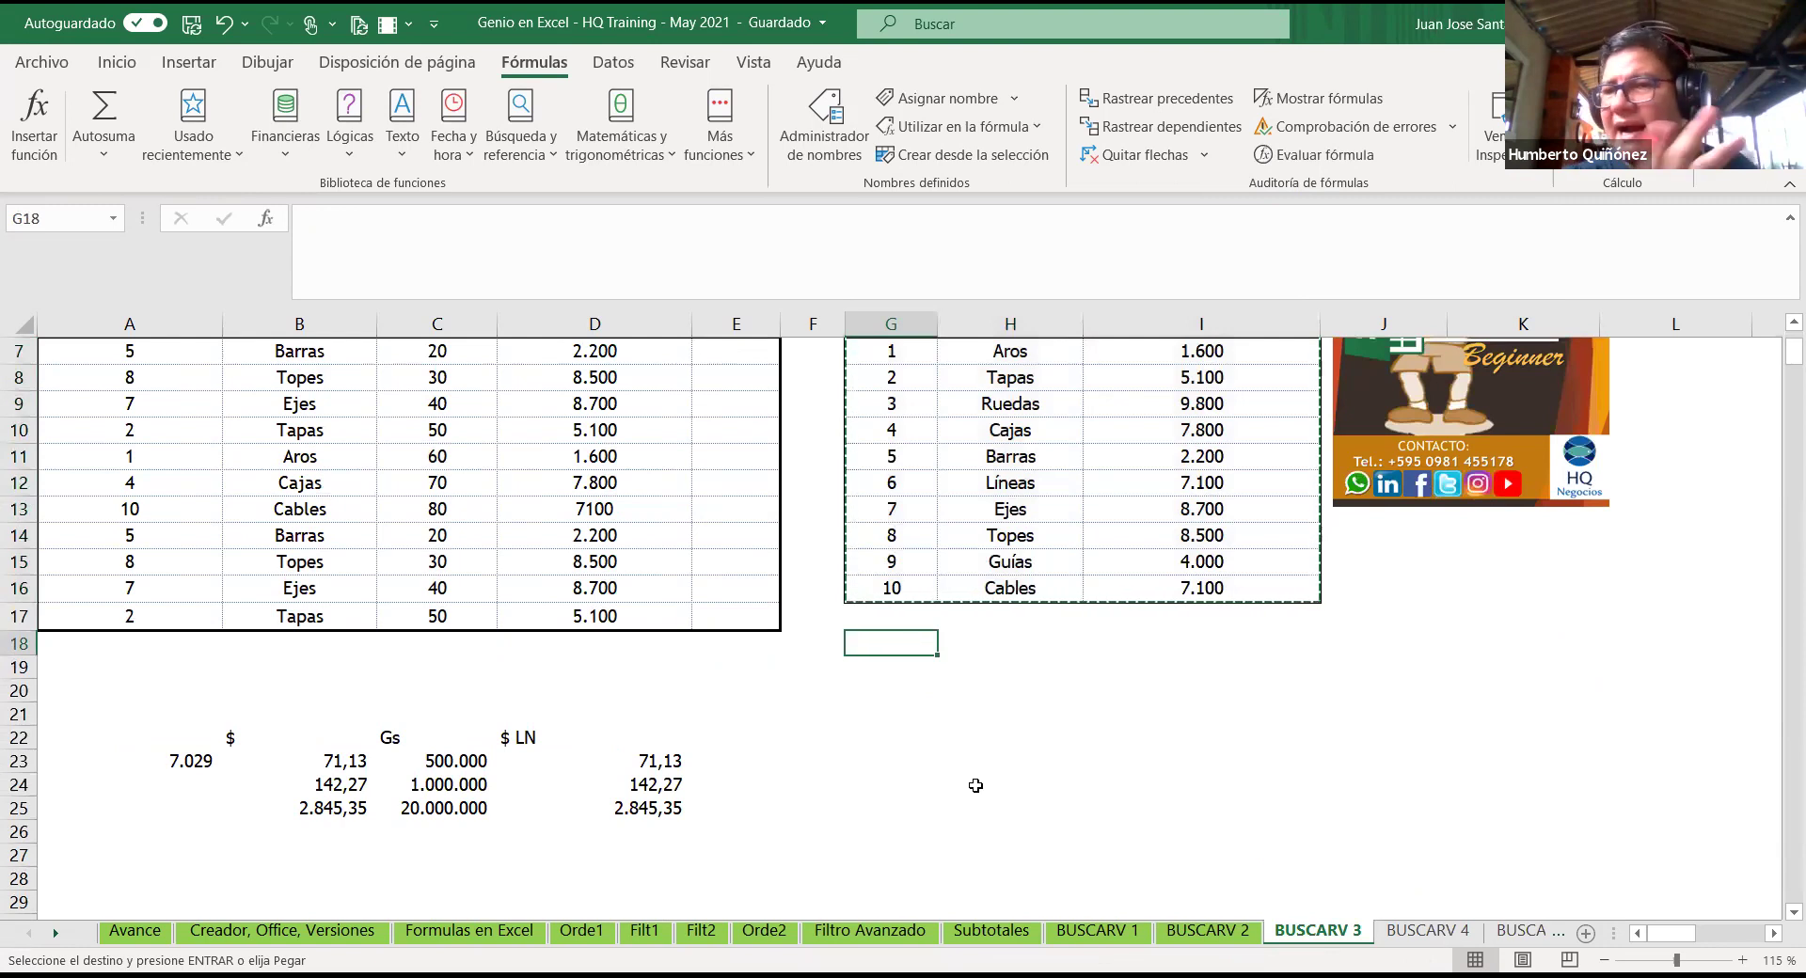
pyautogui.hotkey('ctrl', 'v')
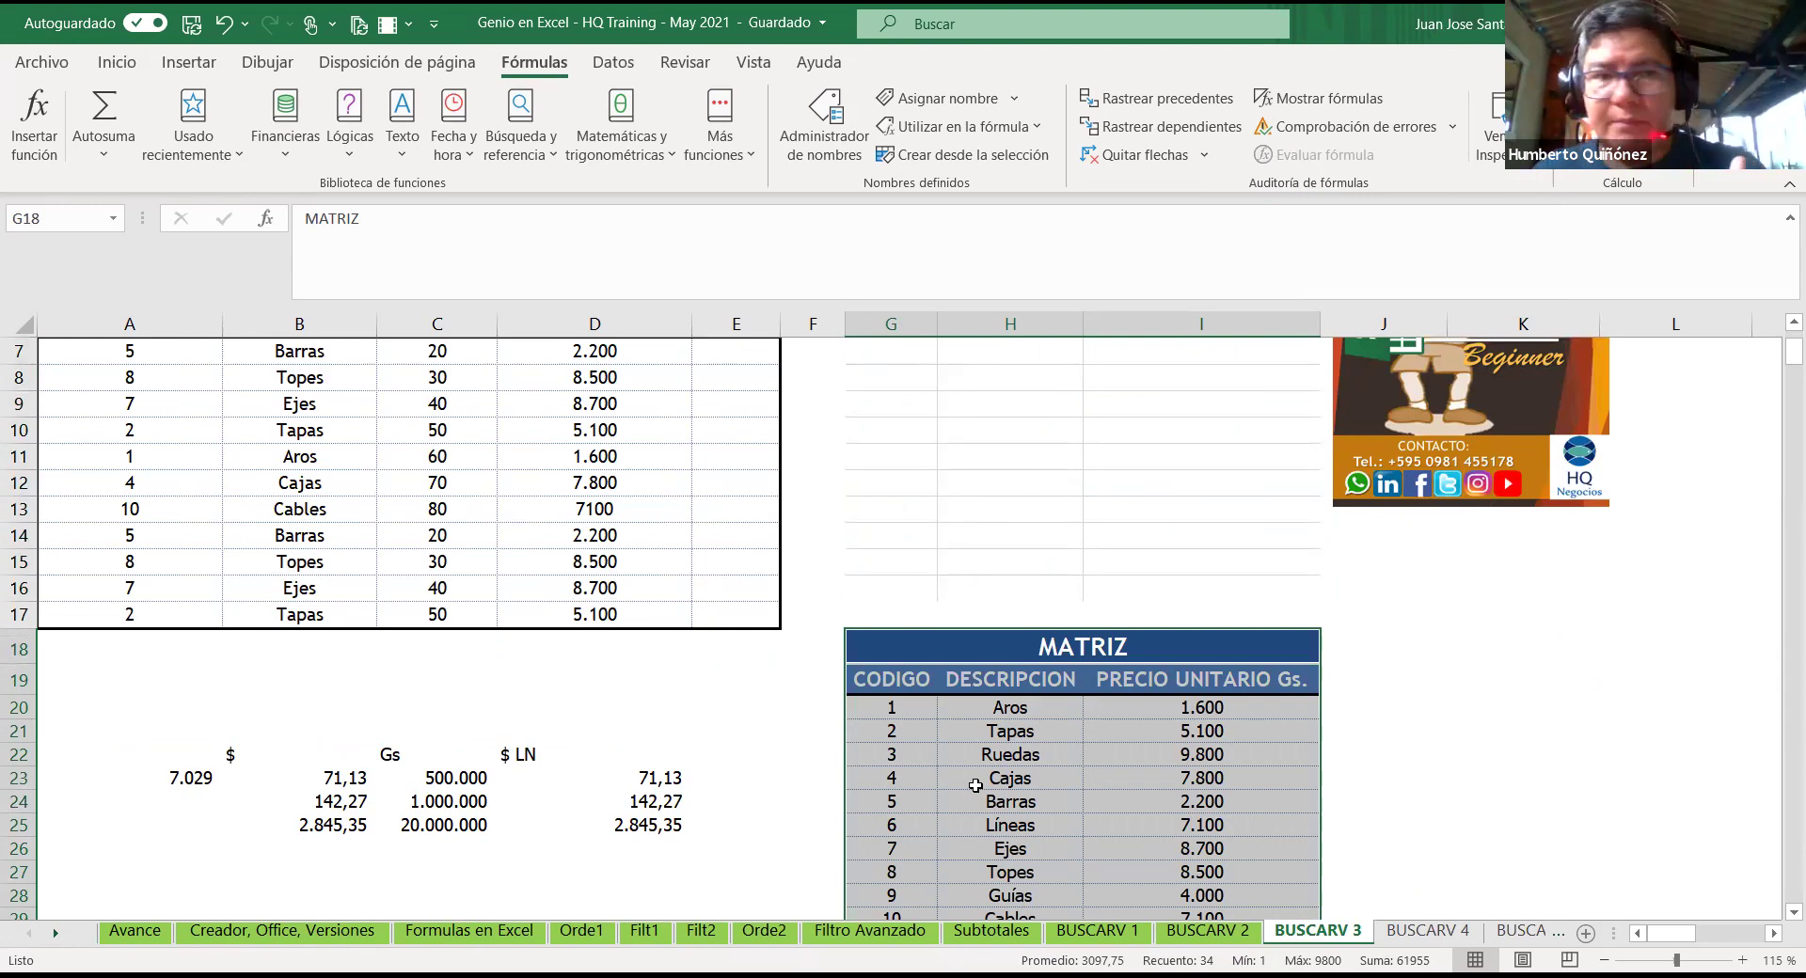
pyautogui.scroll(2, 987, 776)
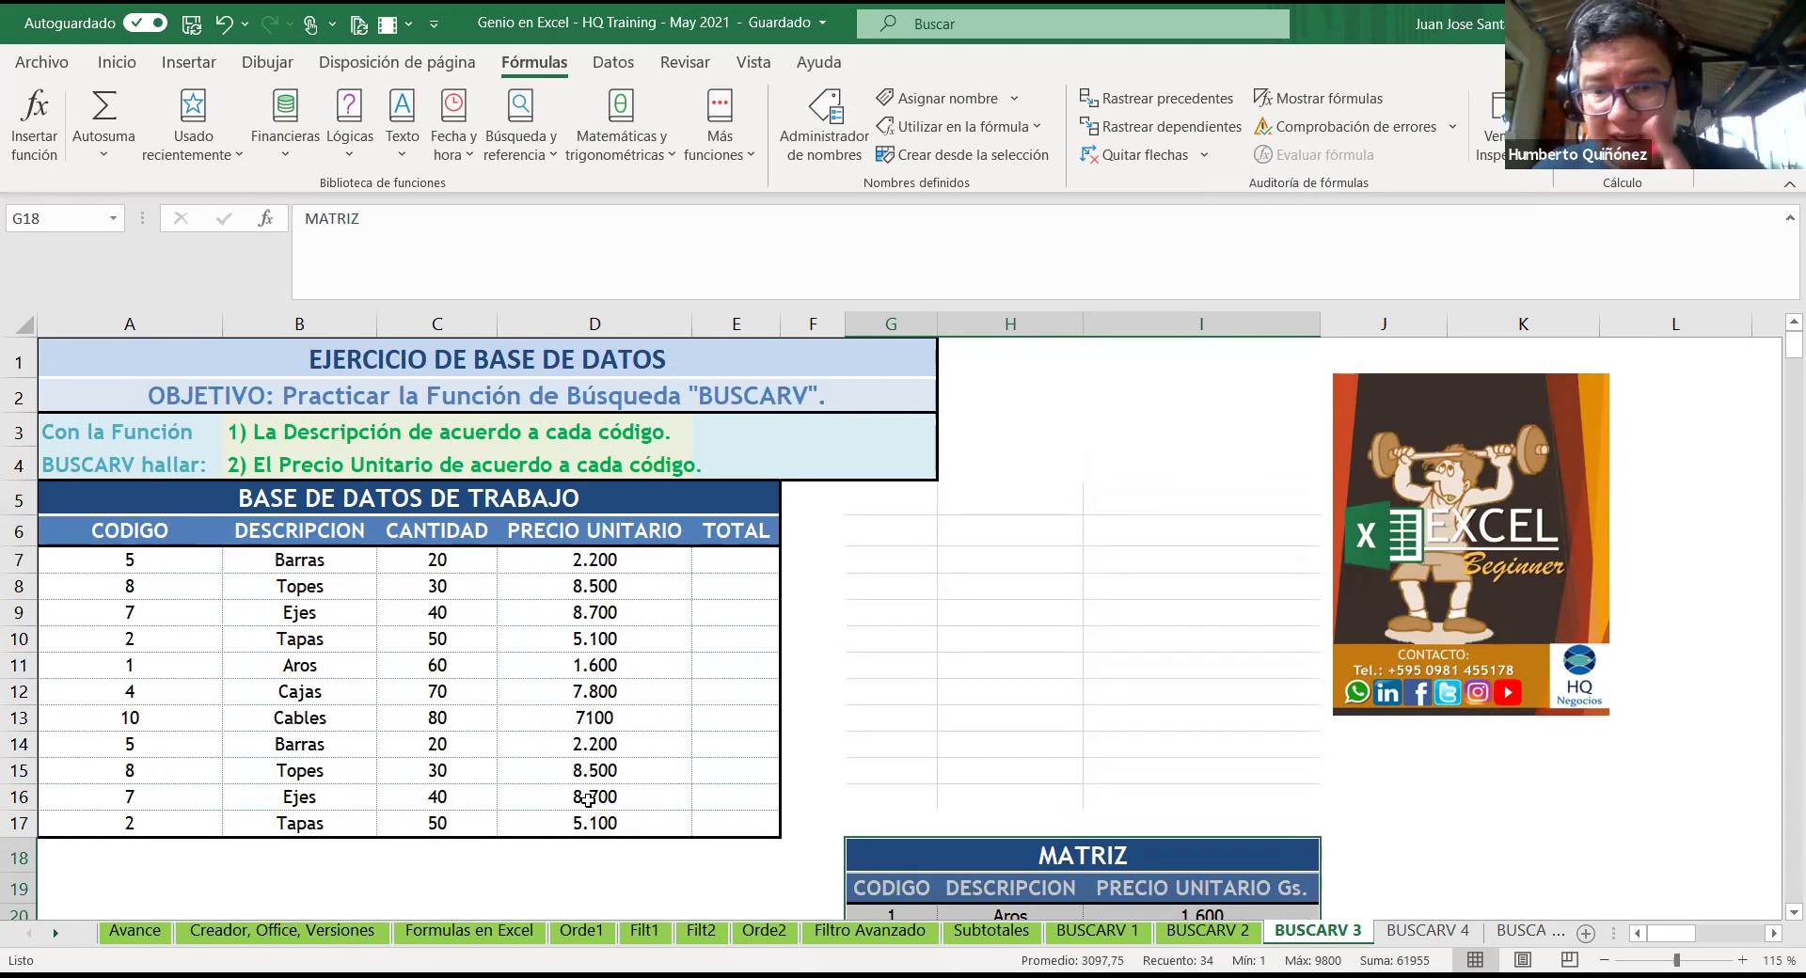
pyautogui.scroll(-2, 588, 800)
pyautogui.scroll(-2, 614, 729)
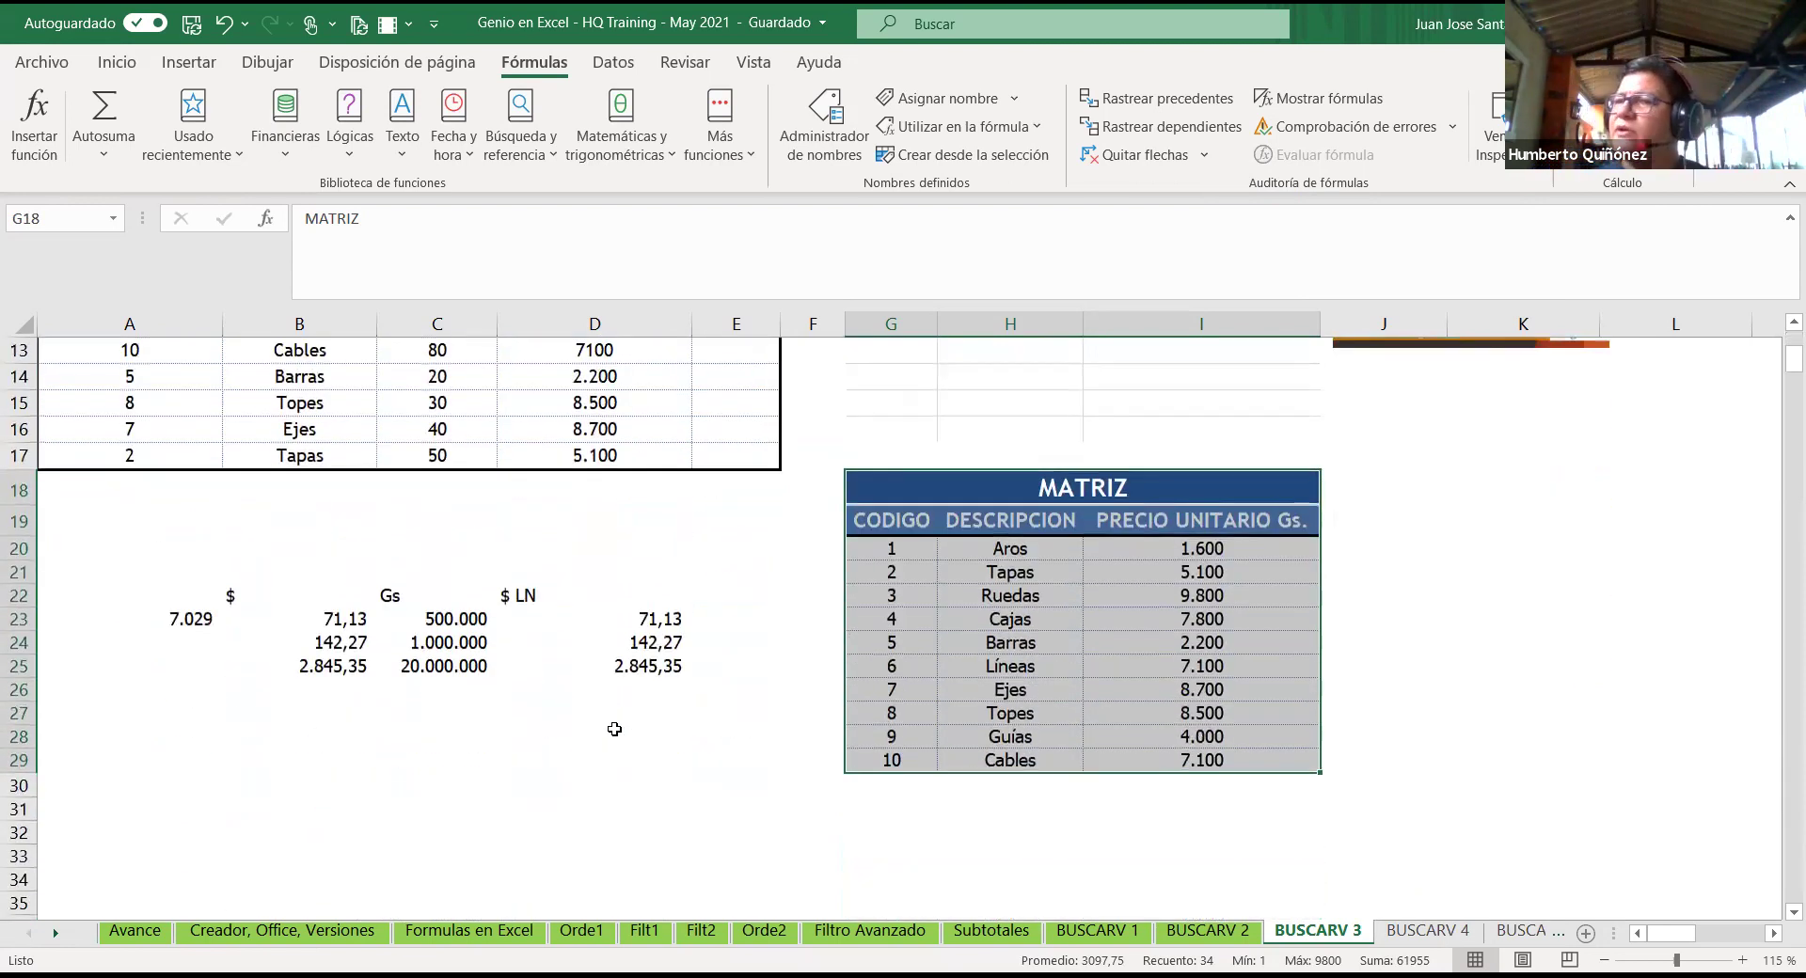
pyautogui.hotkey('ctrl', 'c')
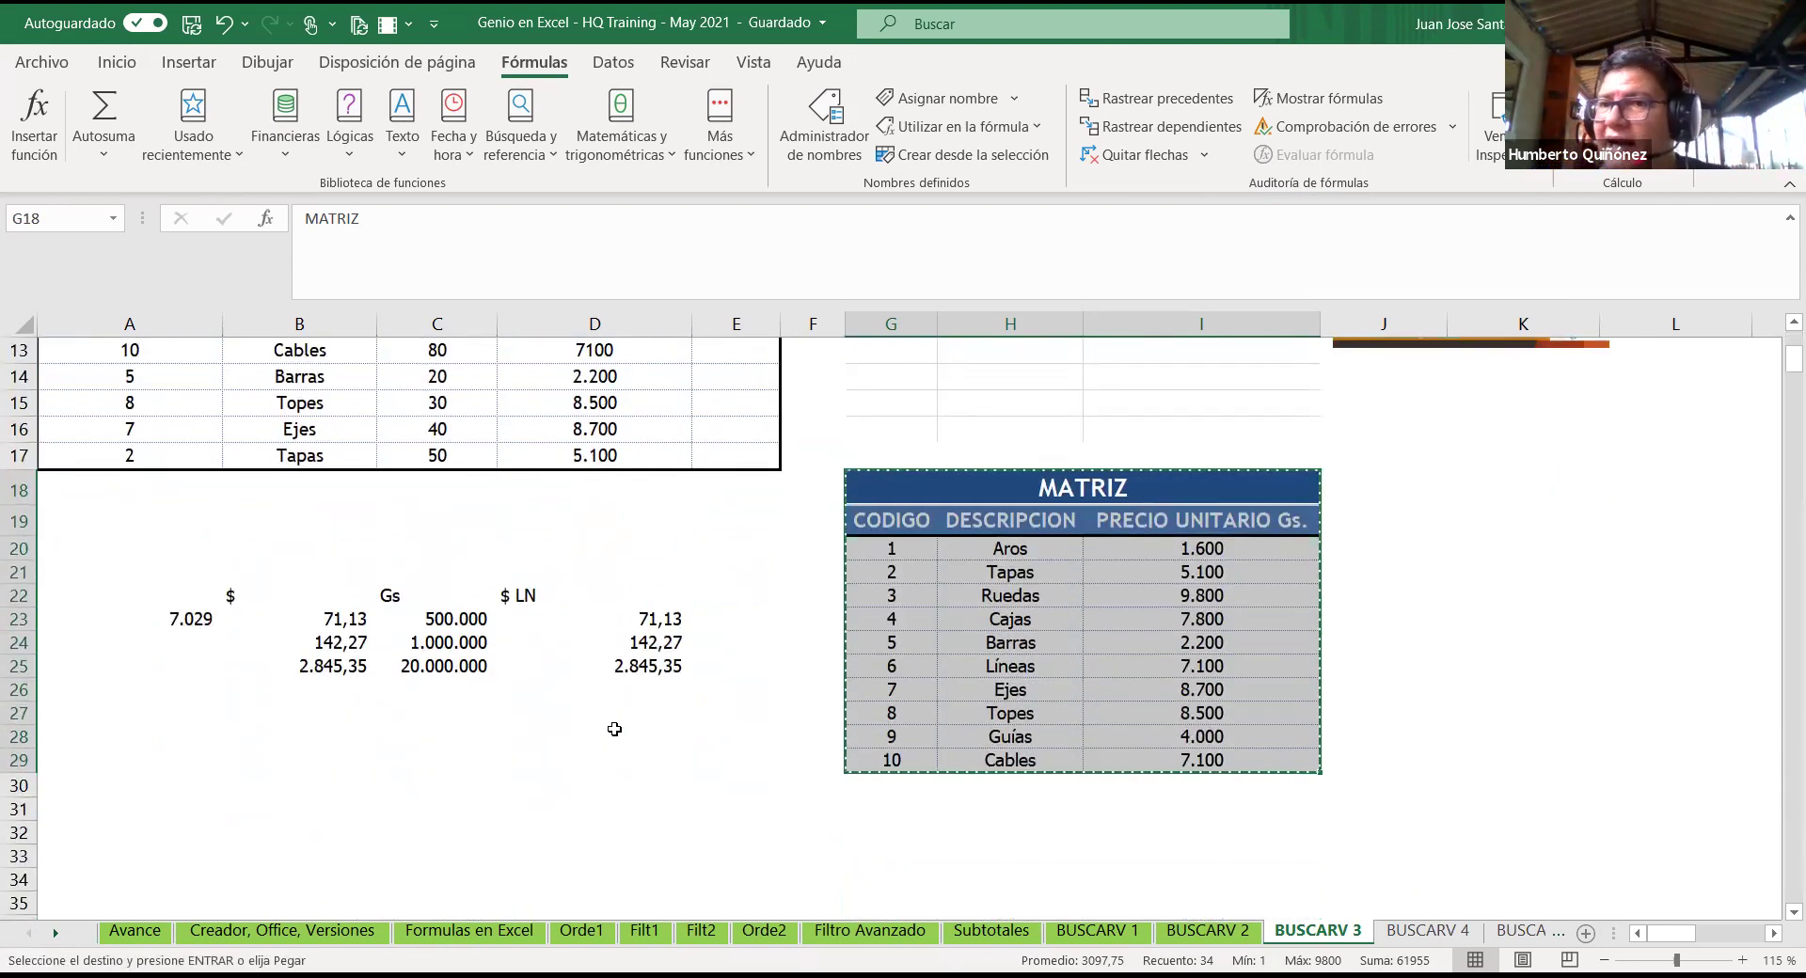
pyautogui.press('Escape')
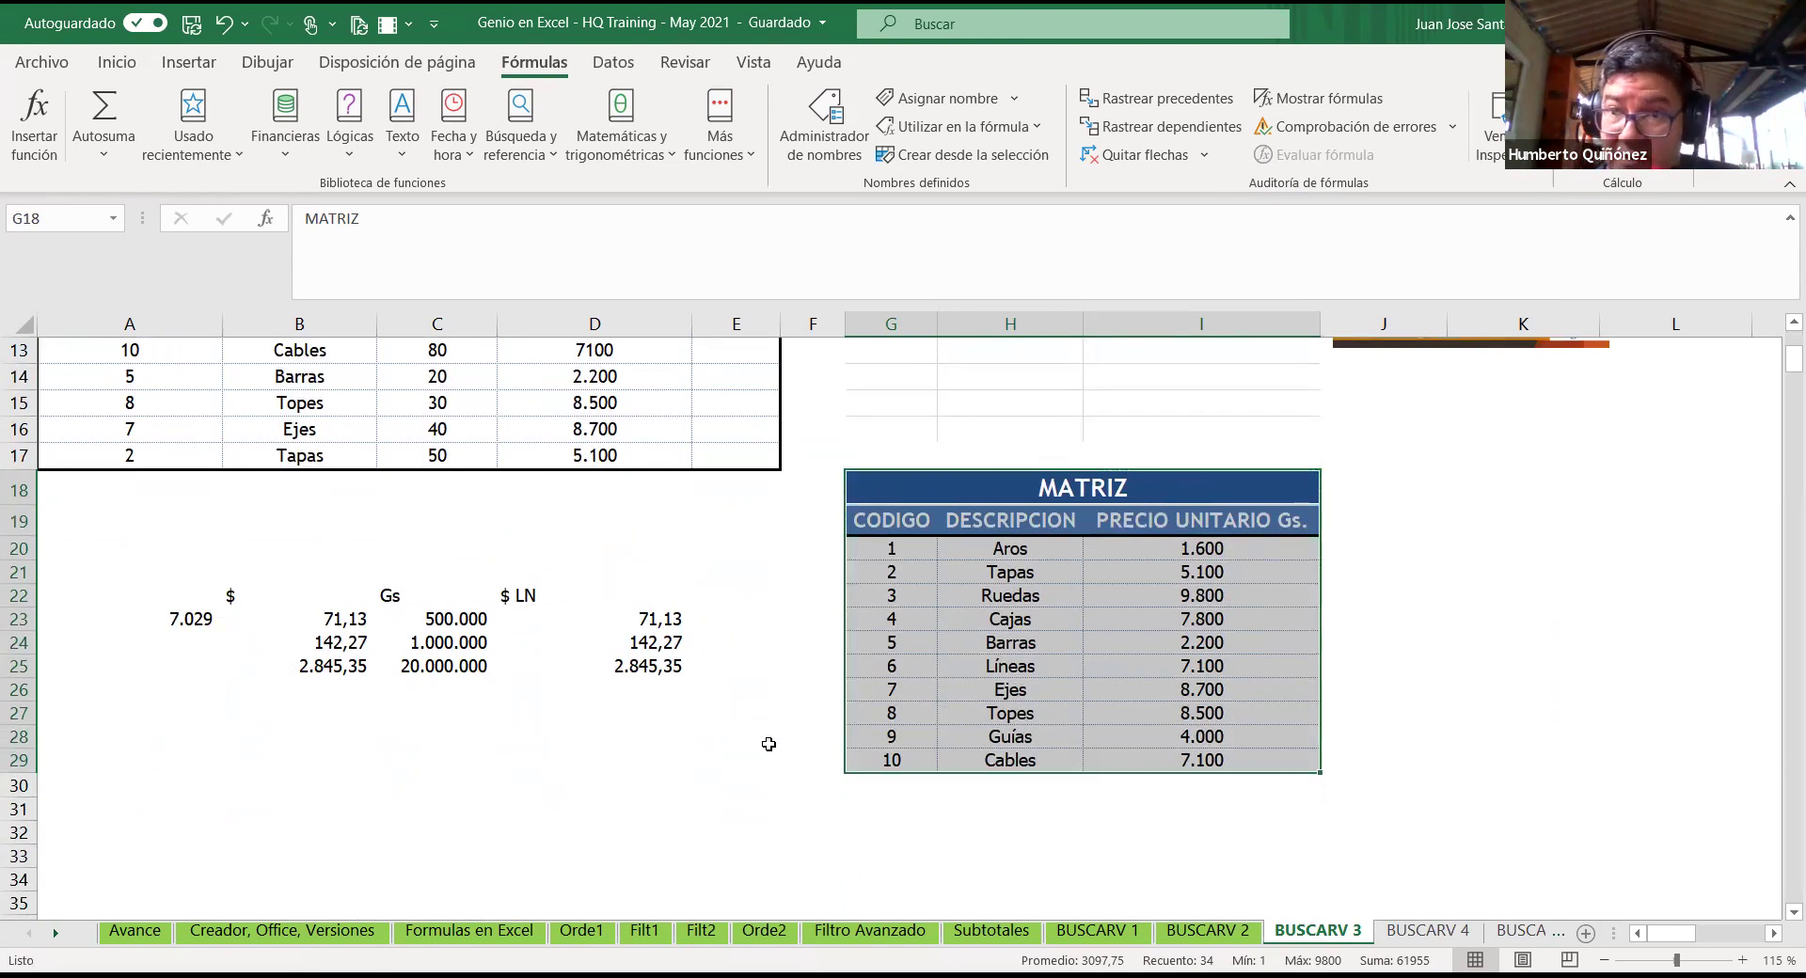
pyautogui.scroll(4, 847, 658)
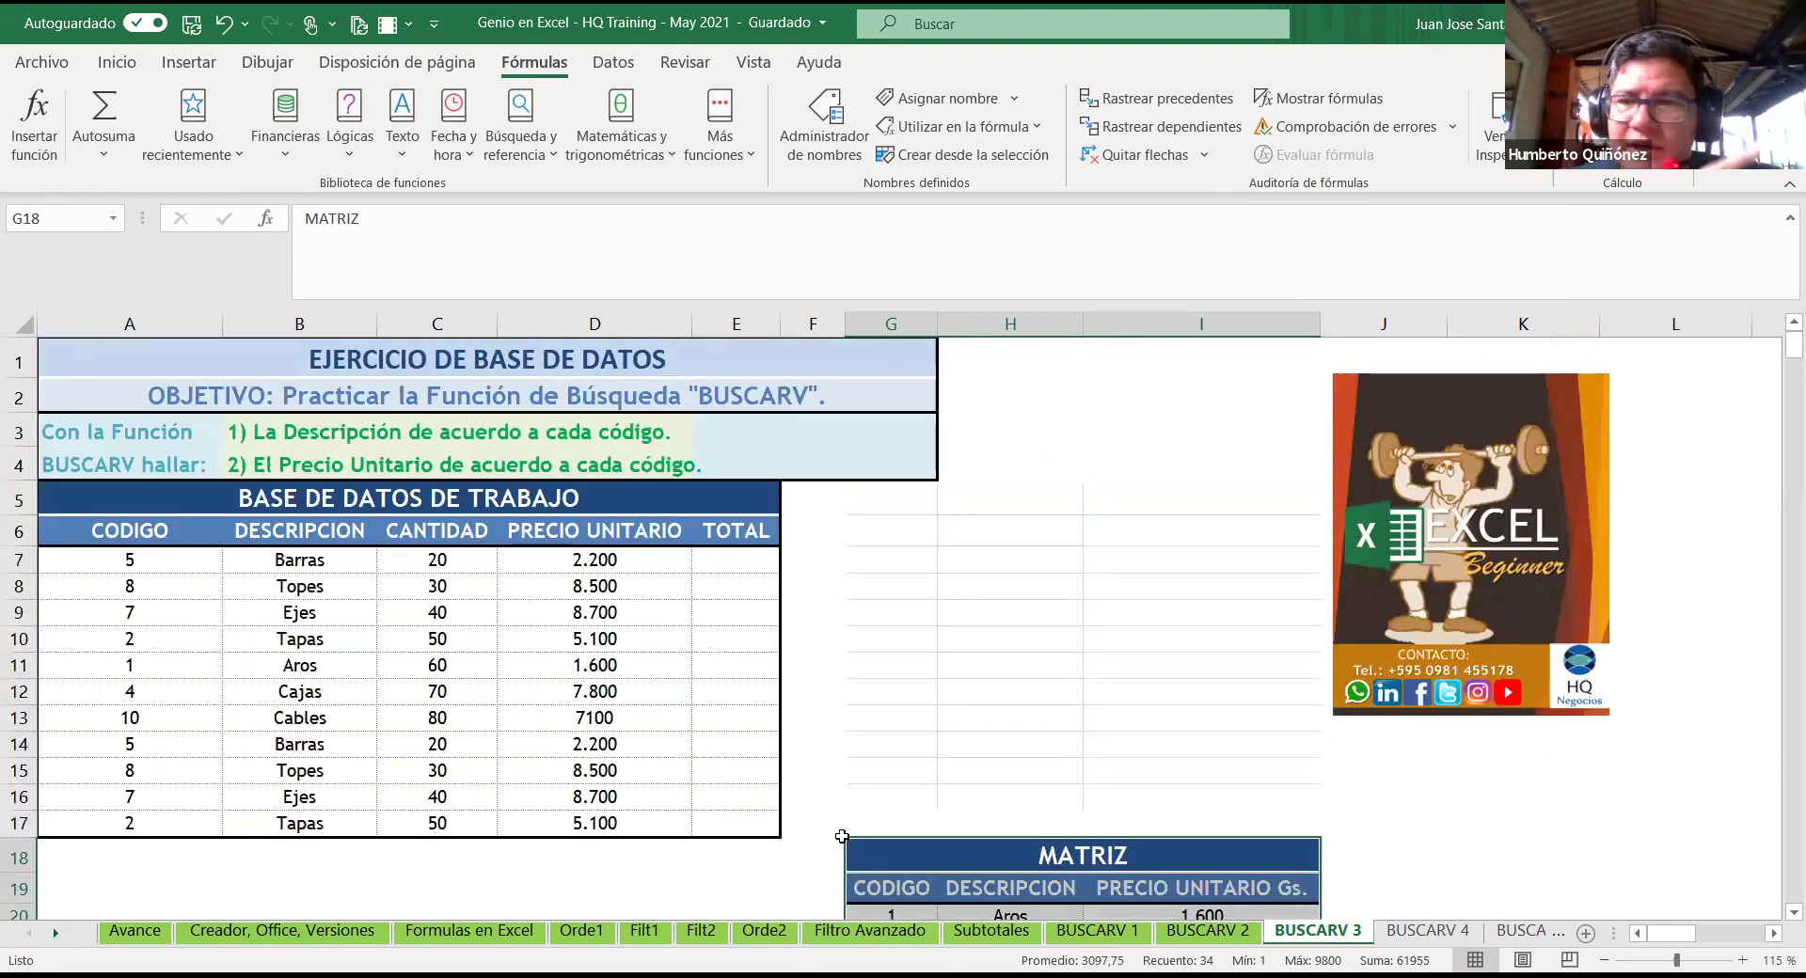
pyautogui.scroll(-1, 919, 548)
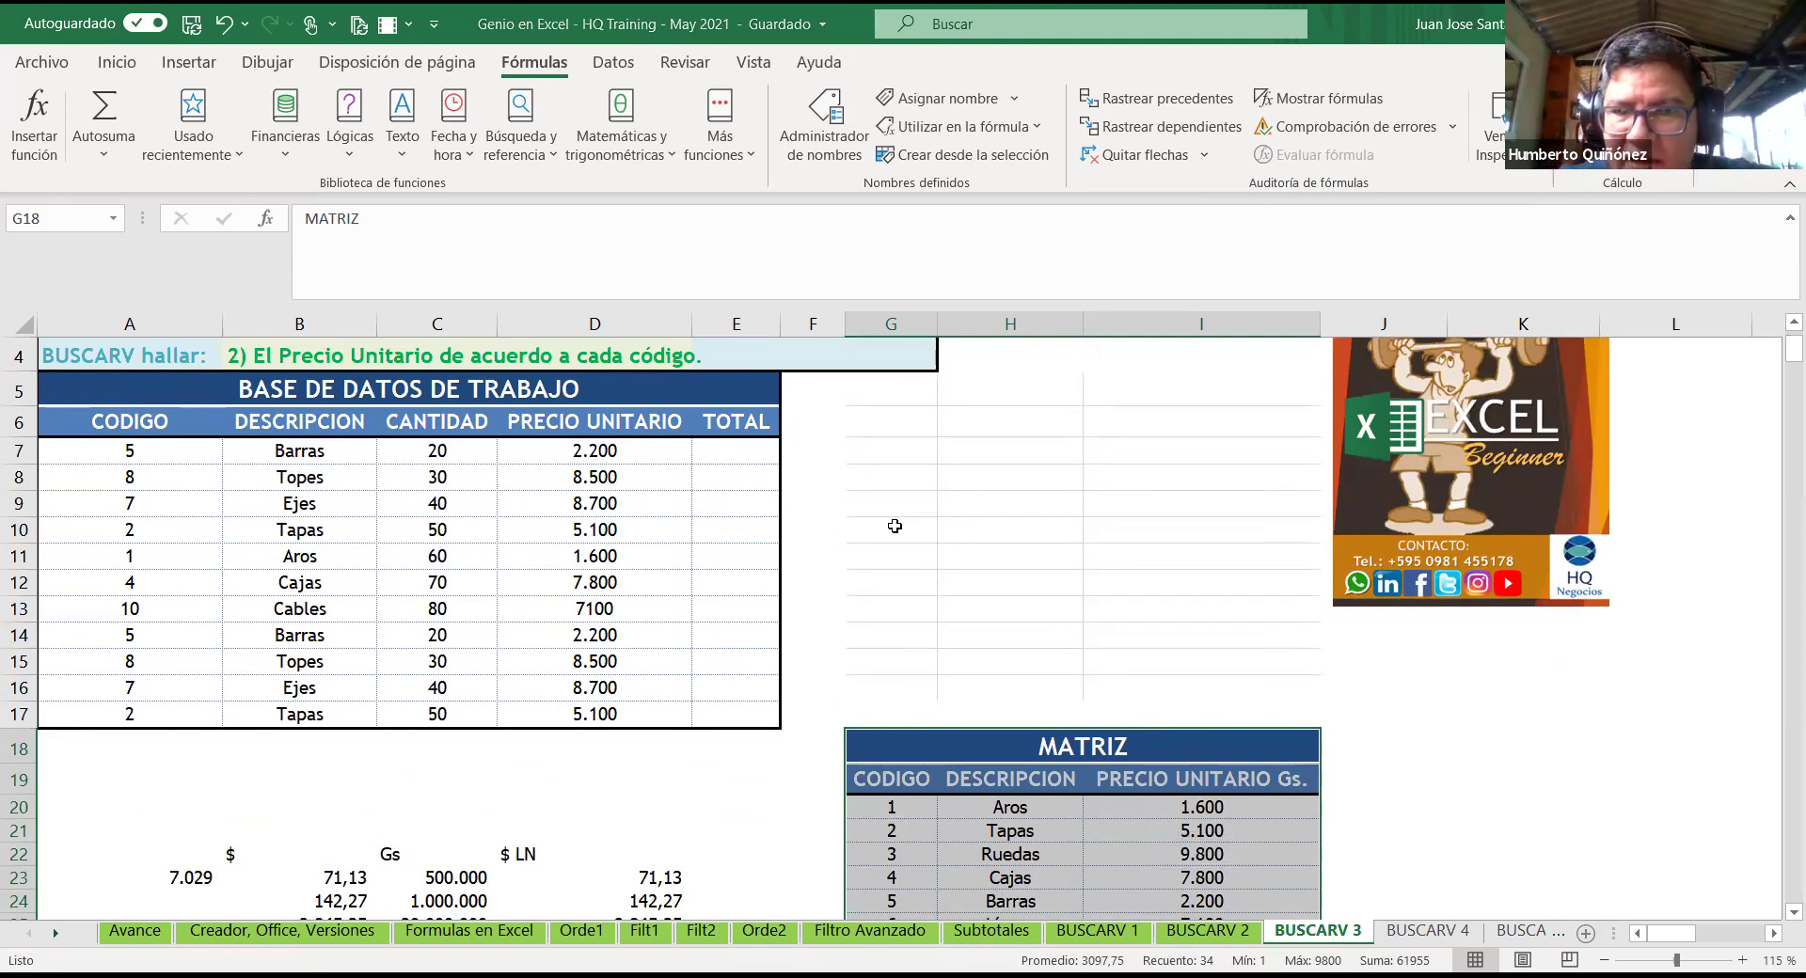
# Step: Enter code 5, CAÑO and price 3000 in G10:I10 of the lookup range
pyautogui.click(895, 527)
pyautogui.write('5')
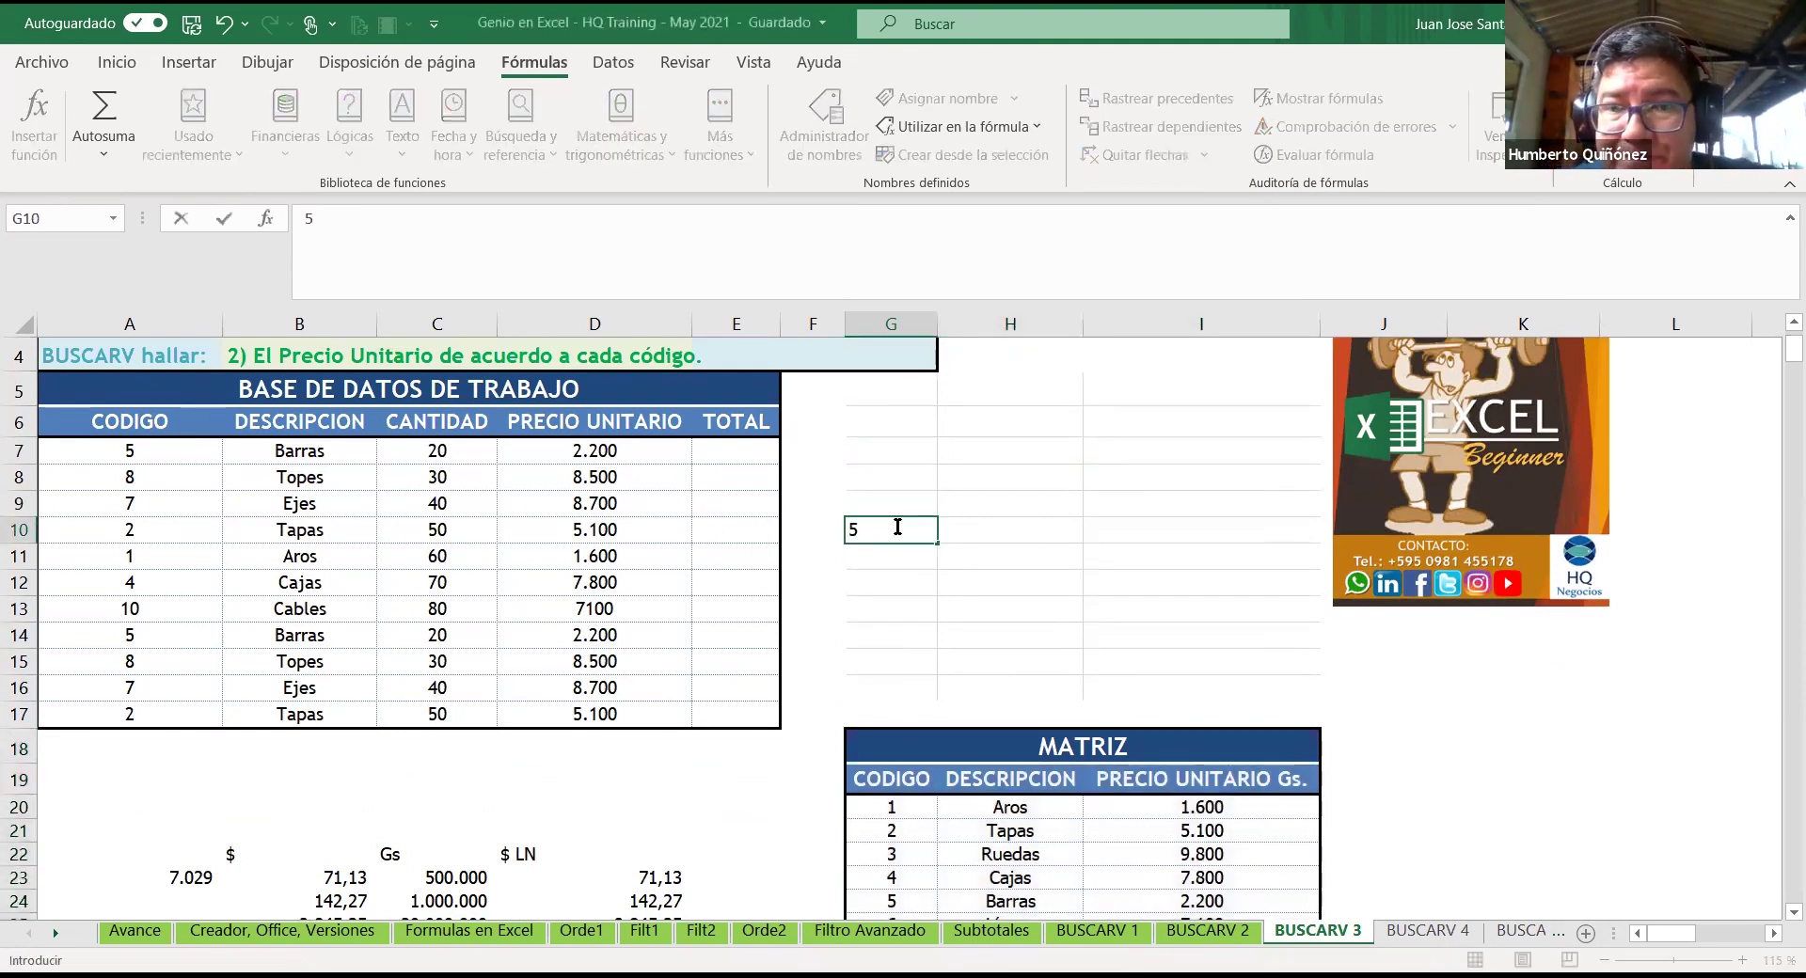
pyautogui.press('Return')
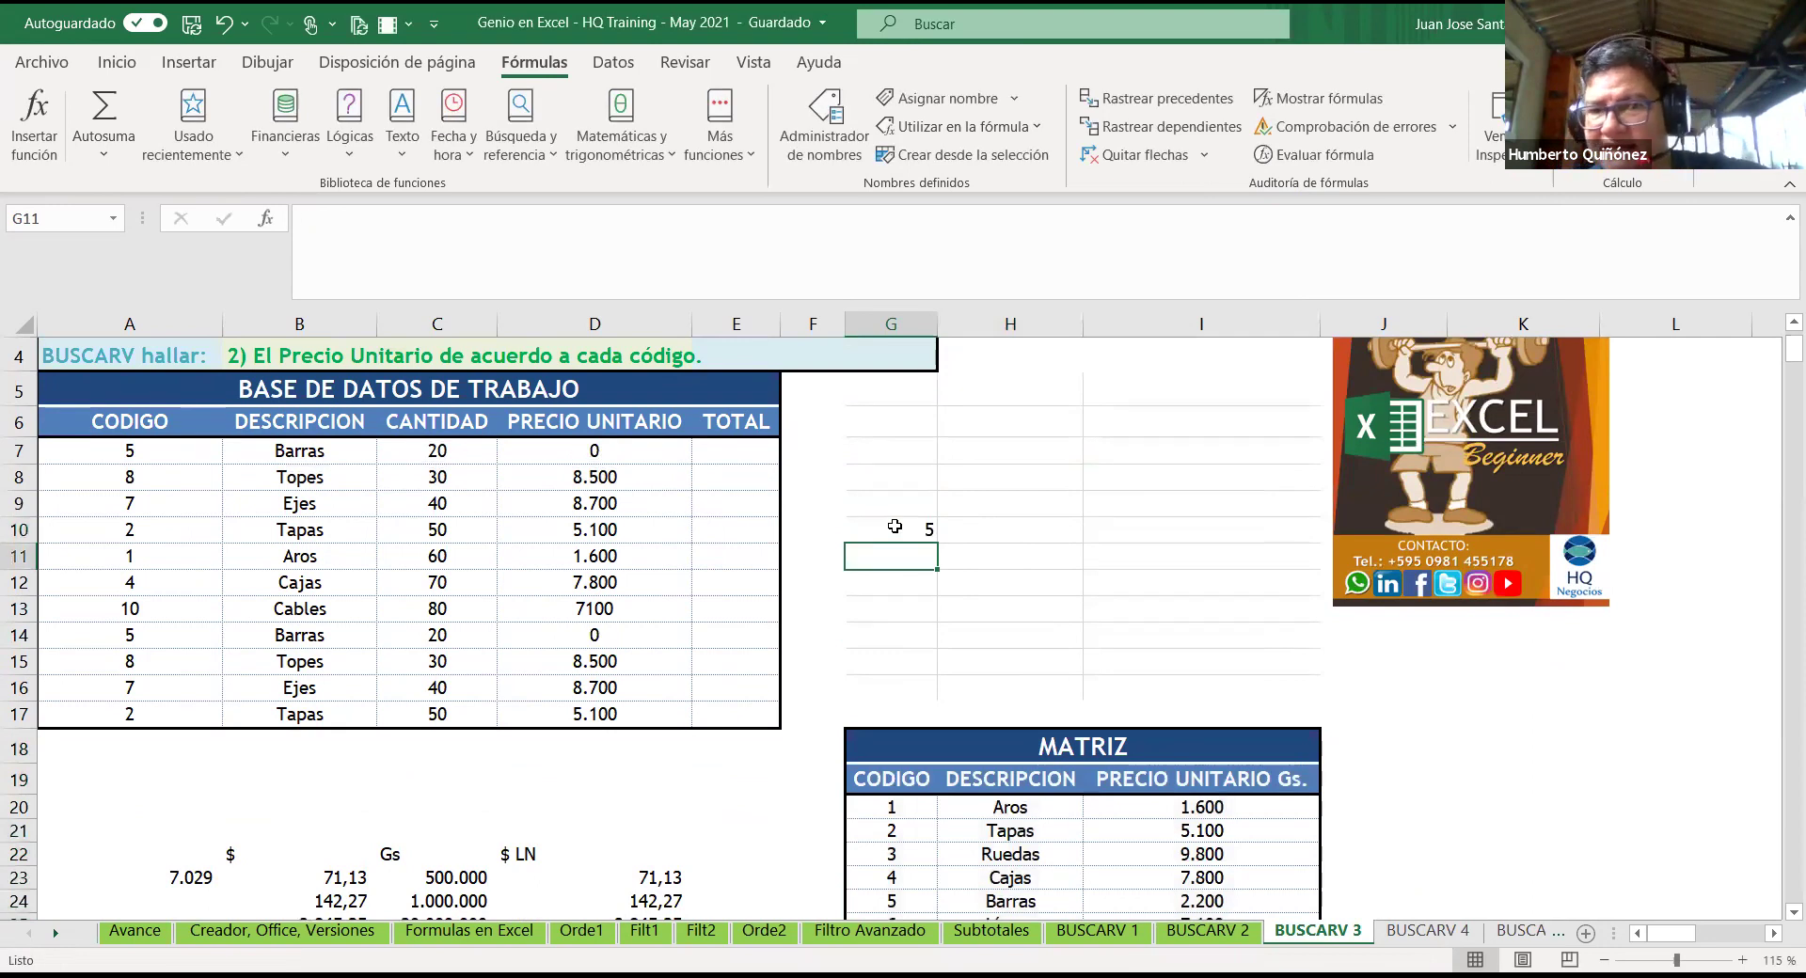
pyautogui.press('Right')
pyautogui.press('Up')
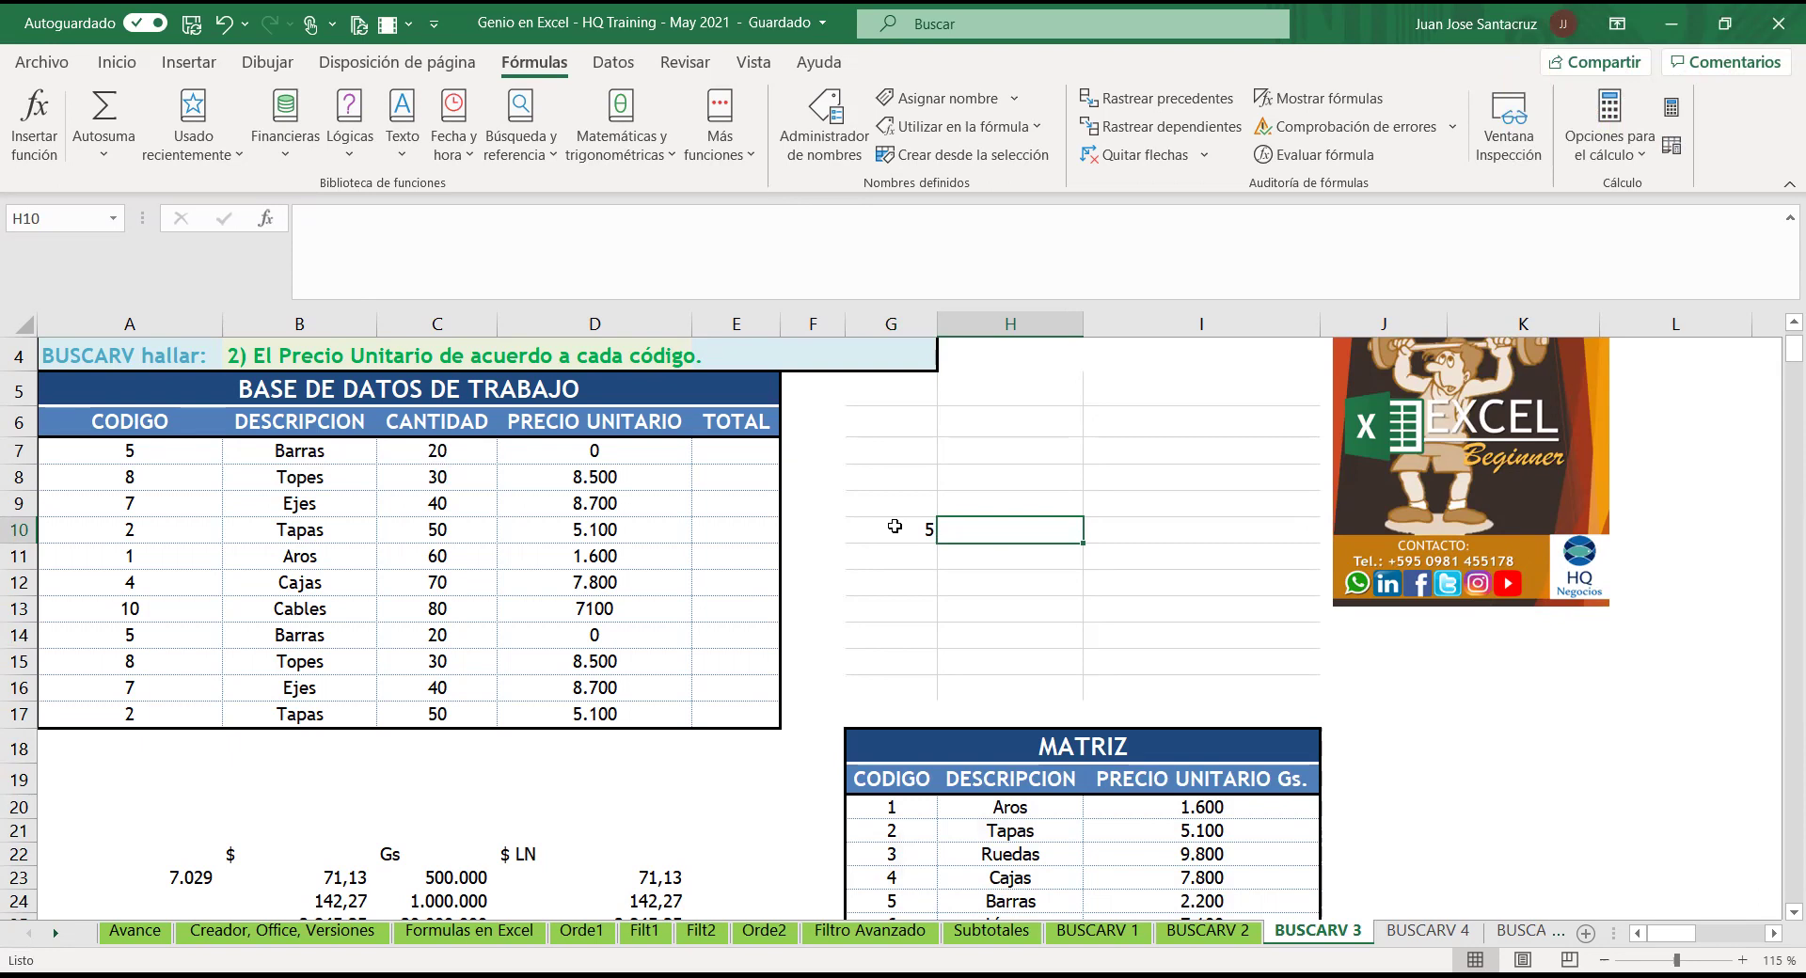
pyautogui.write('CAÑO')
pyautogui.press('Tab')
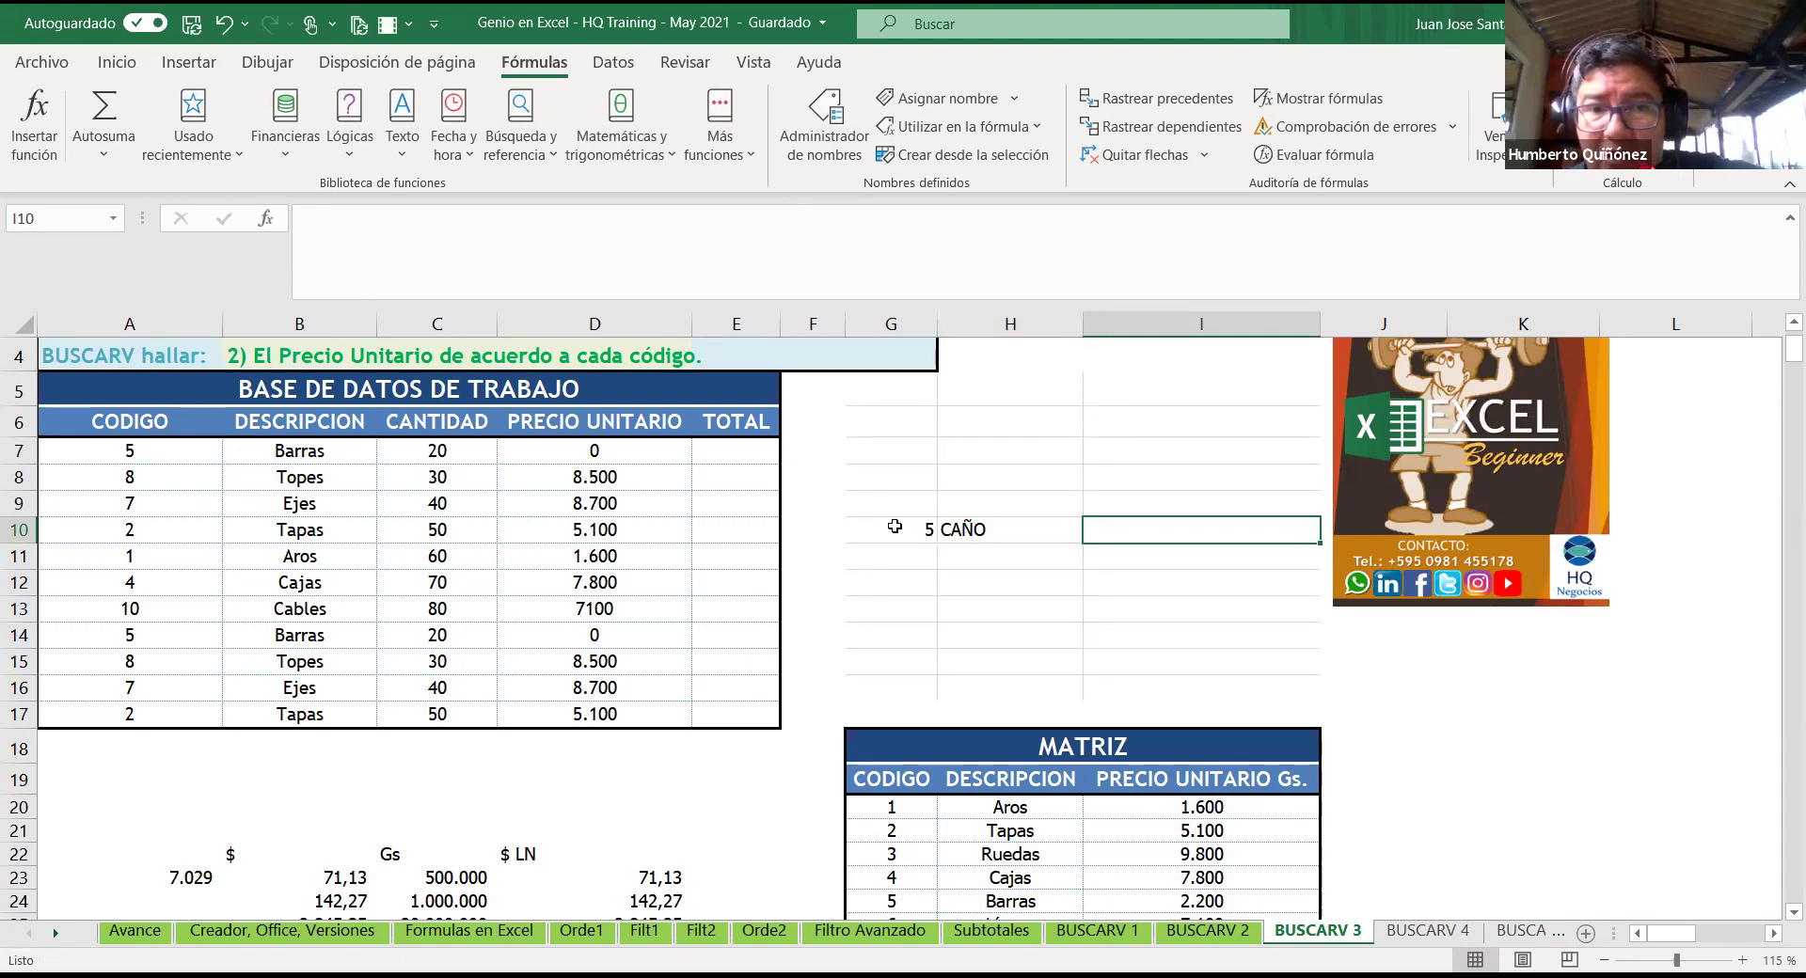
pyautogui.write('3000')
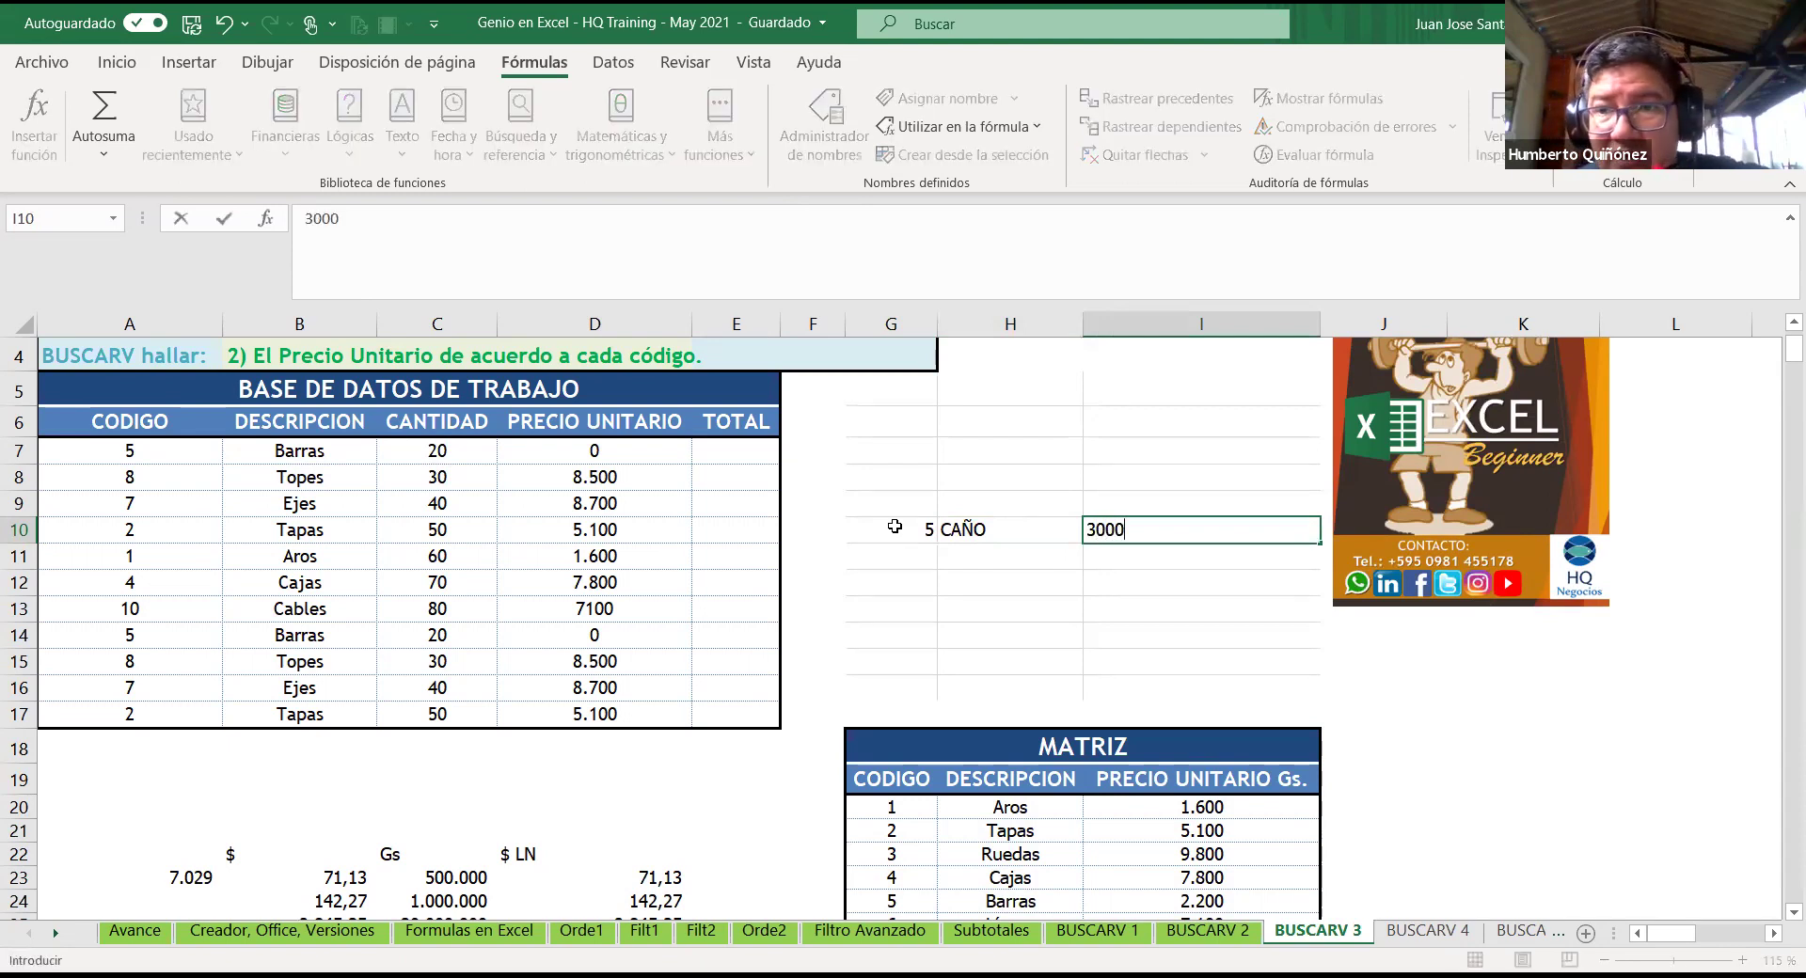
pyautogui.press('Return')
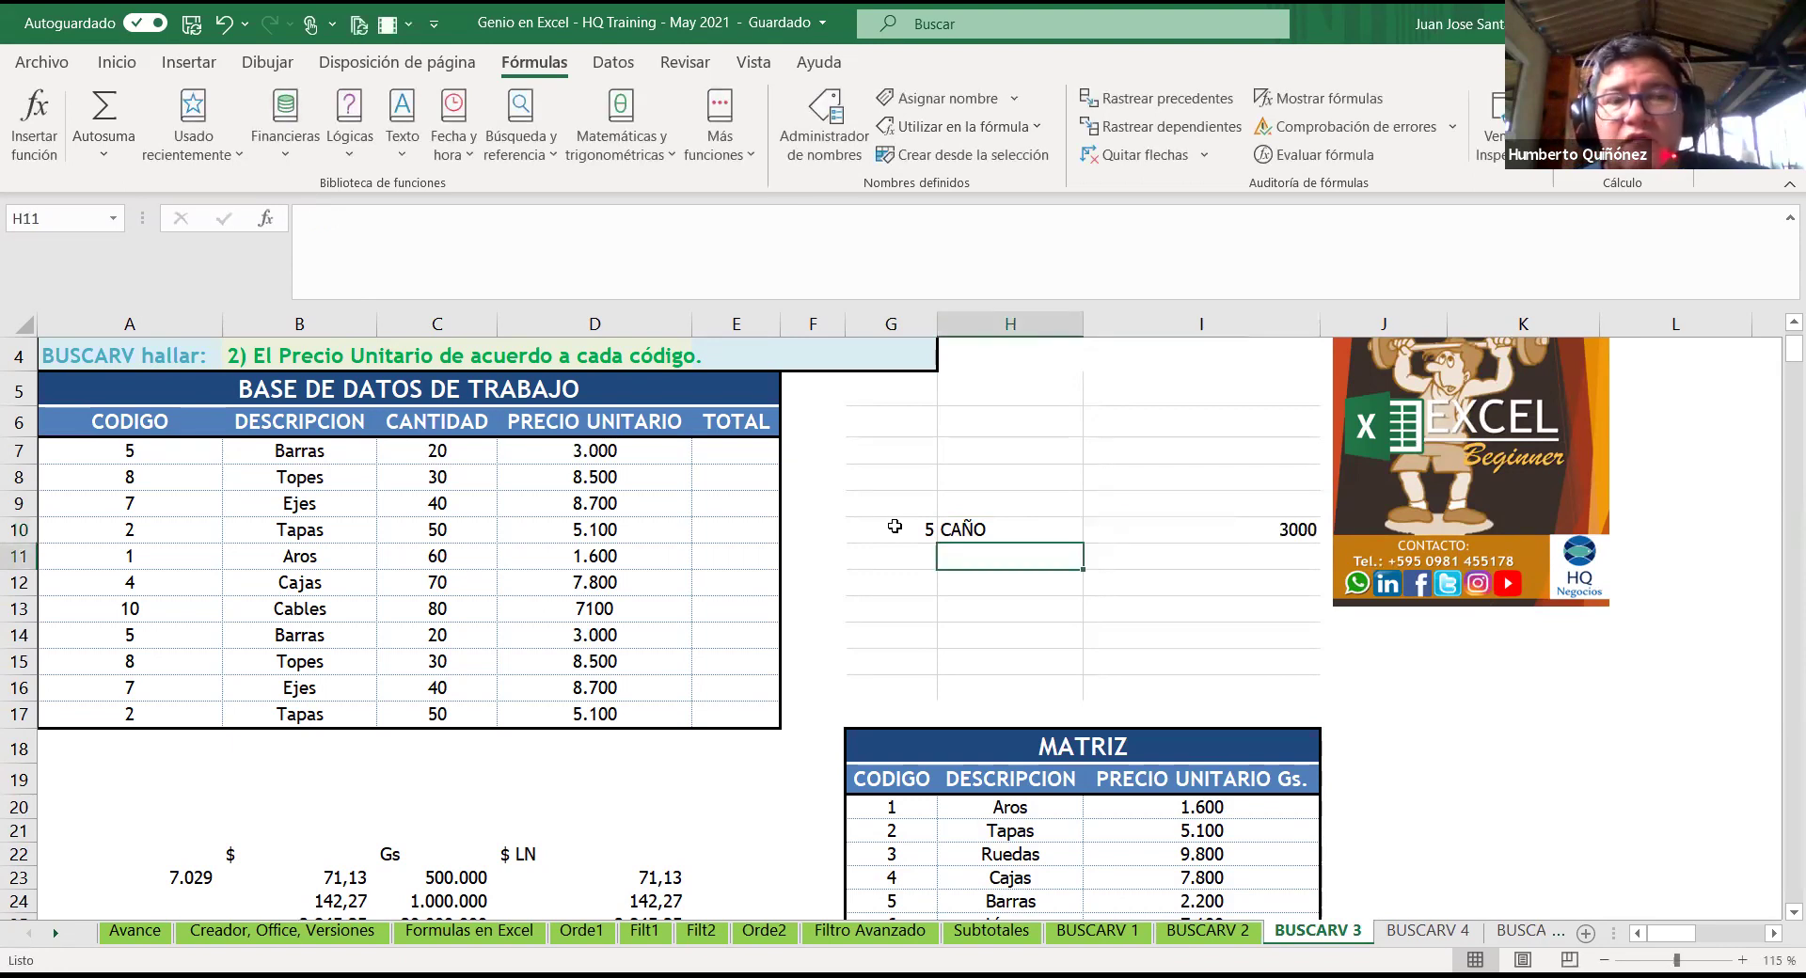
pyautogui.press('Up')
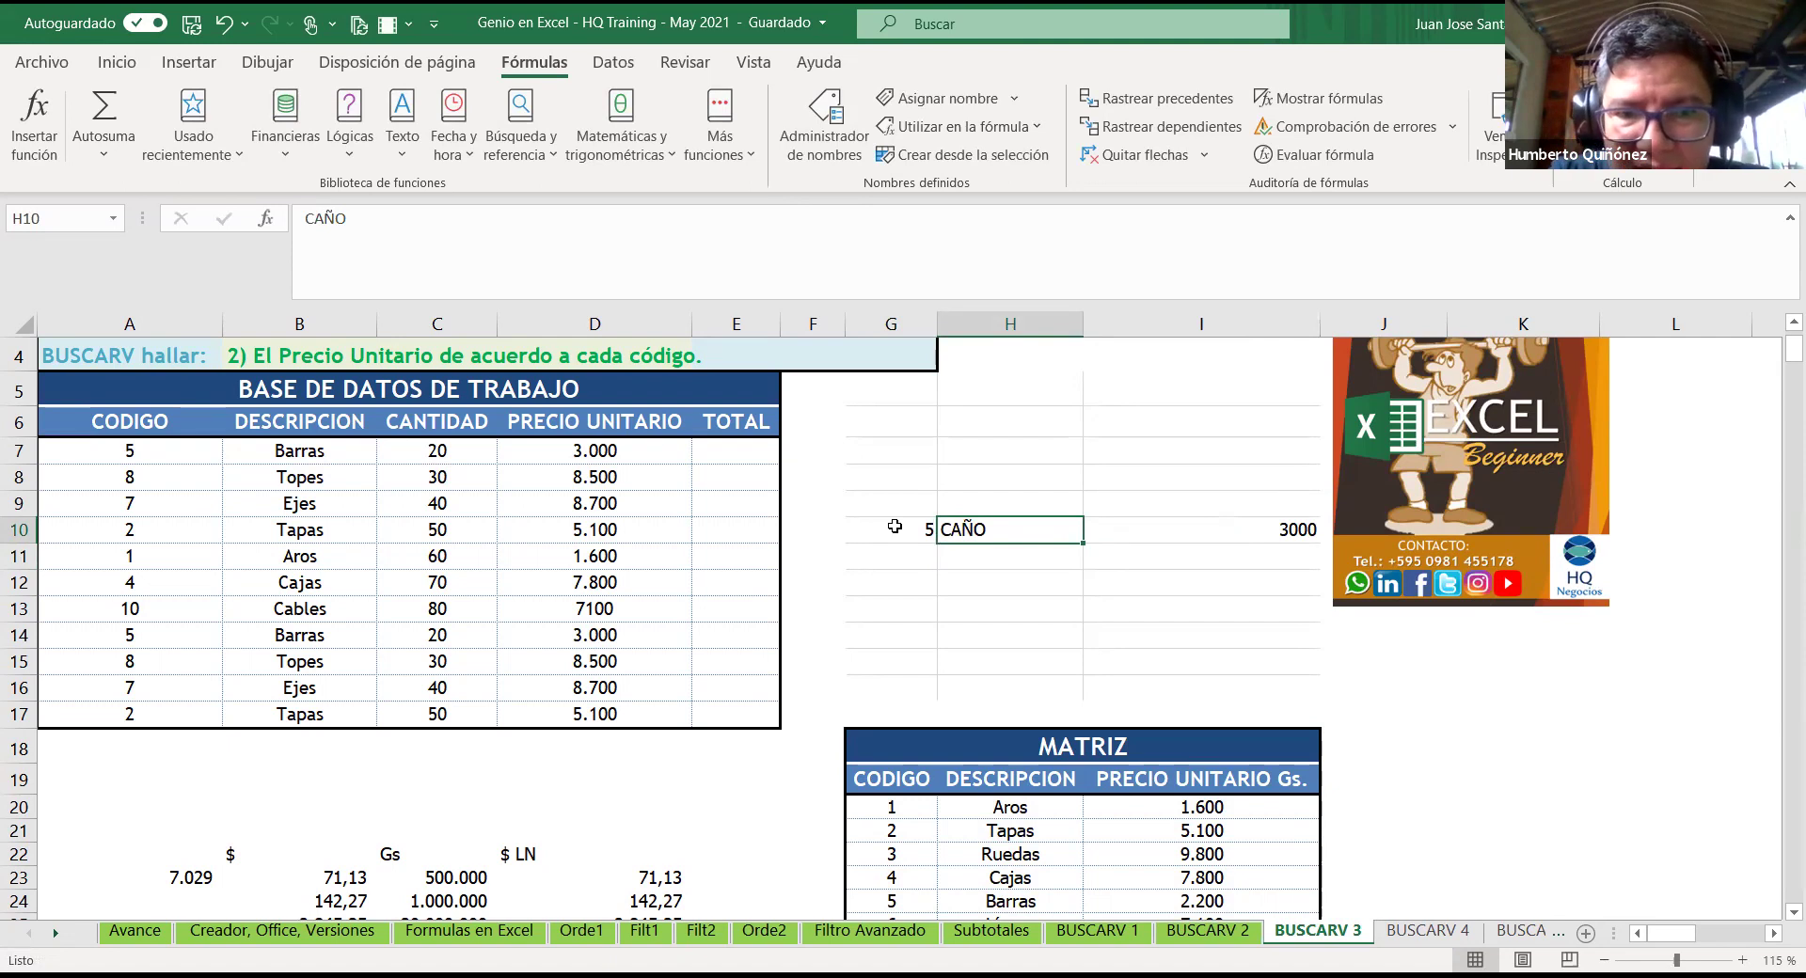
pyautogui.press('Right')
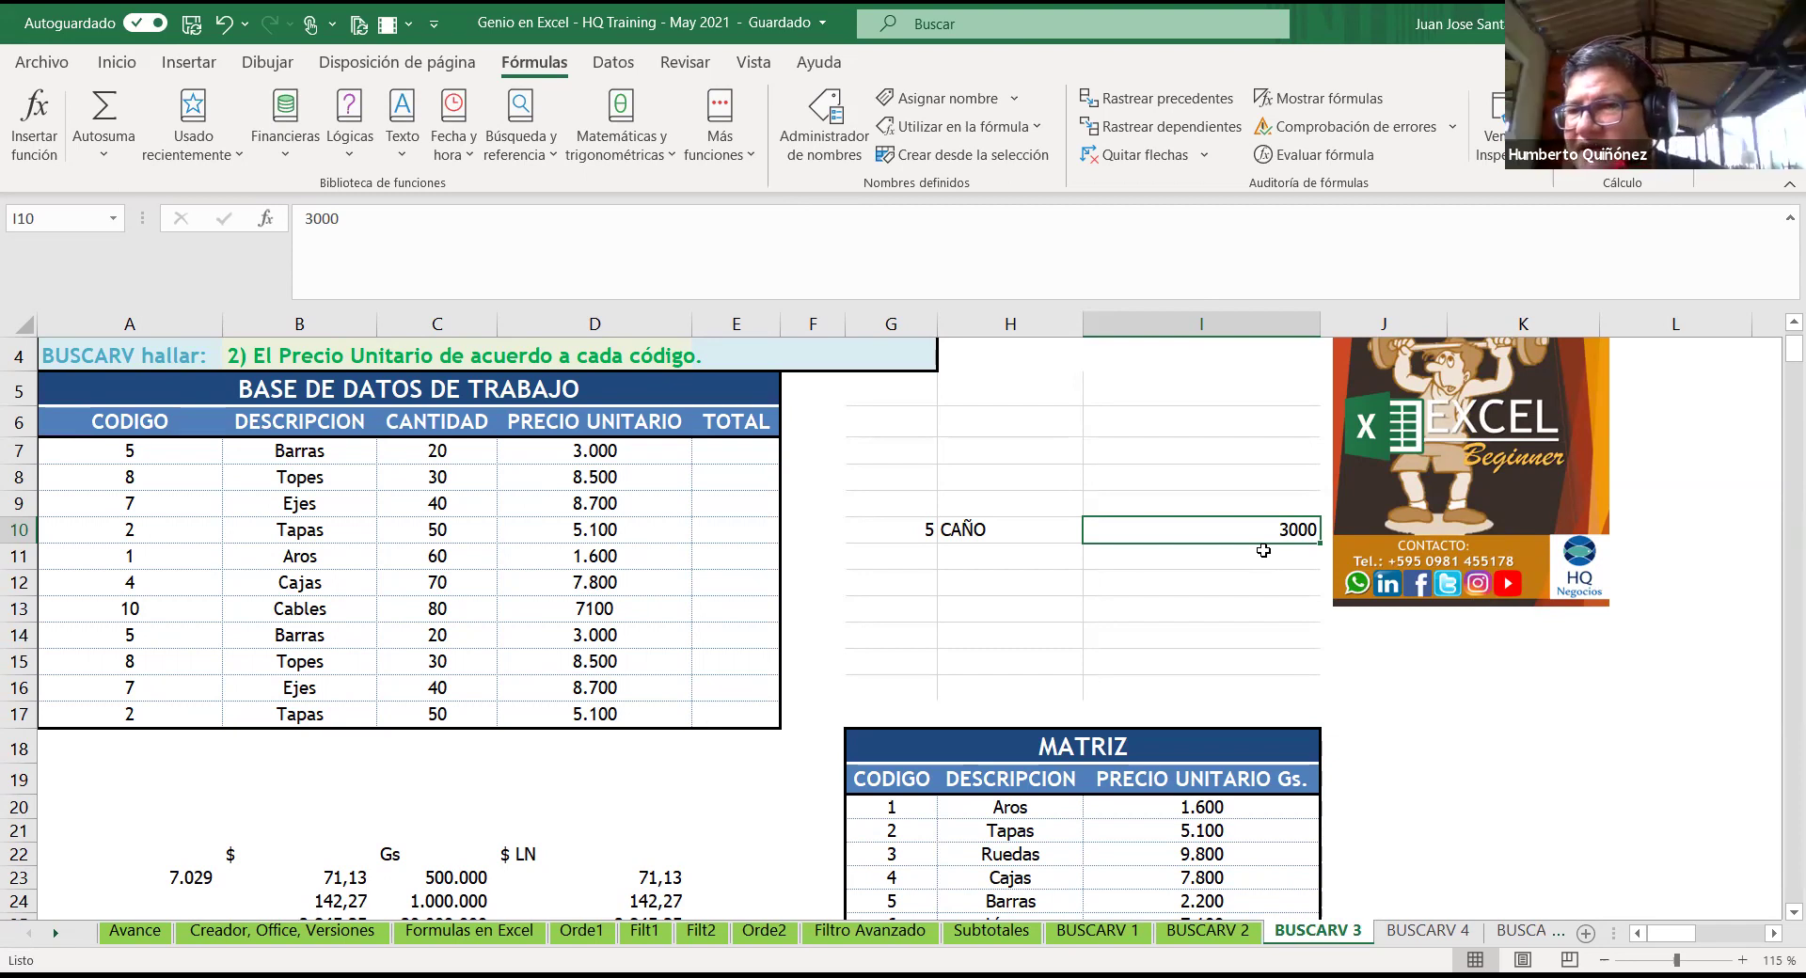
# Step: Move the 5 / CAÑO / 3000 entry from G10:I10 down to G31, then return to D7
pyautogui.moveTo(892, 530)
pyautogui.mouseDown()
pyautogui.moveTo(1336, 530)
pyautogui.moveTo(1263, 550)
pyautogui.mouseUp()
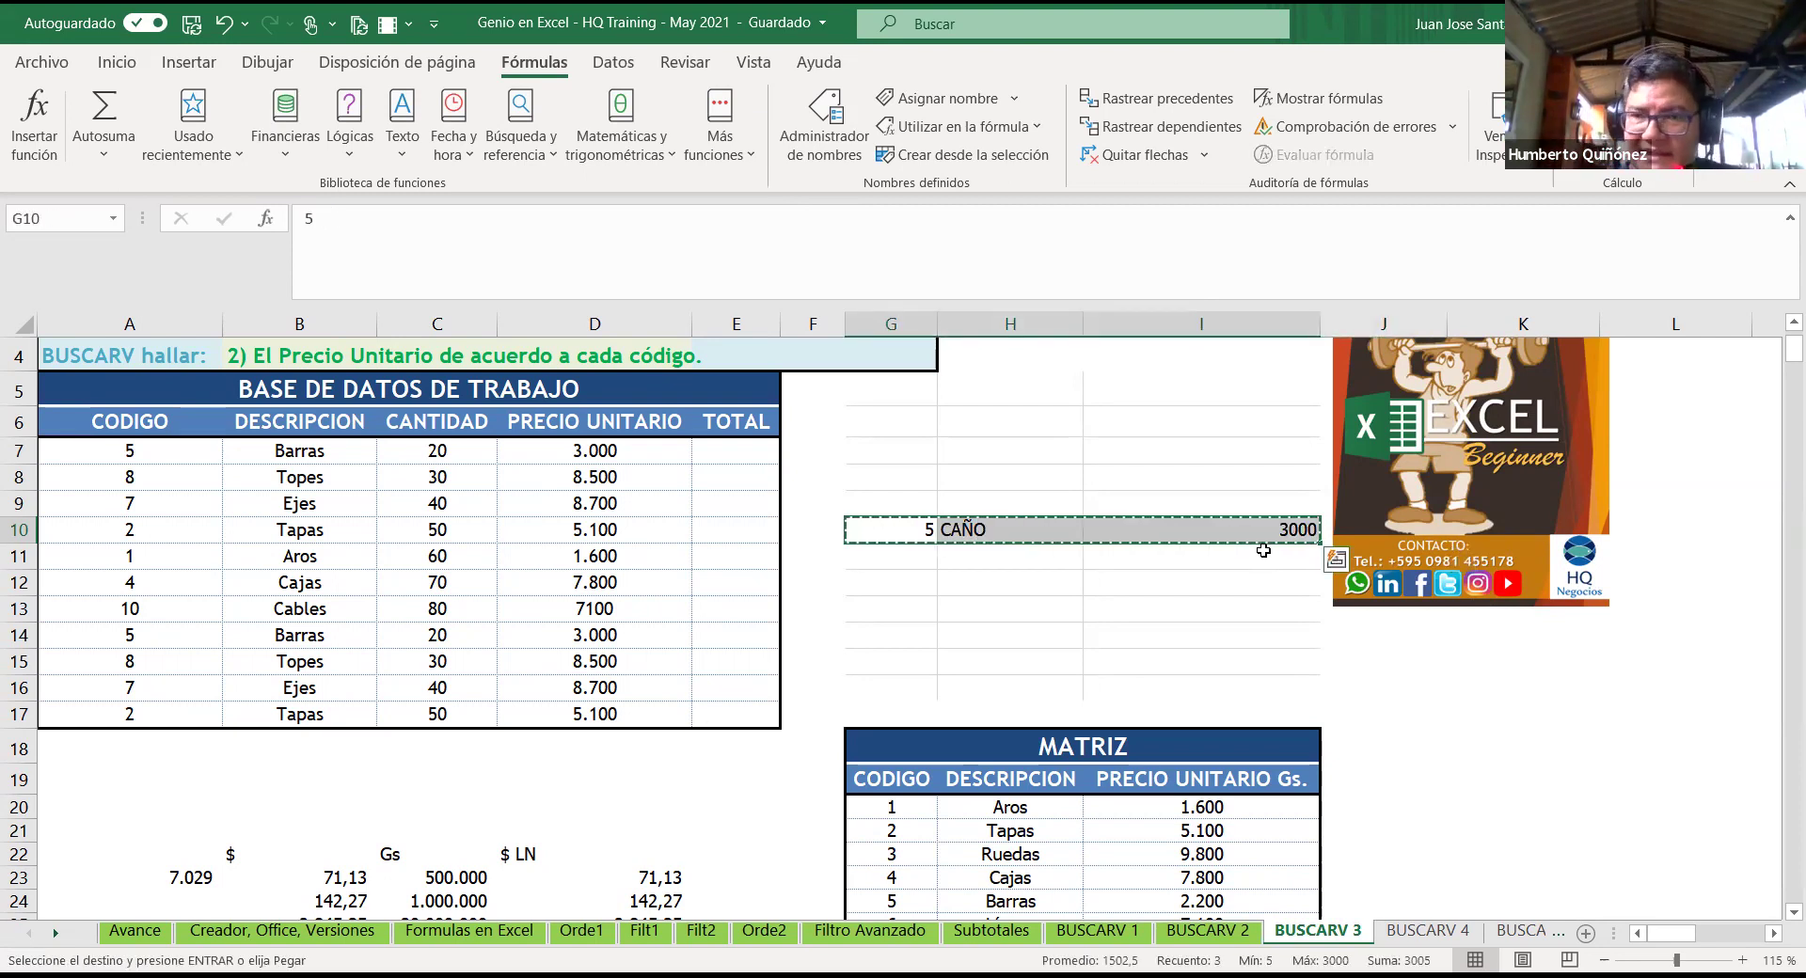
pyautogui.hotkey('ctrl', 'c')
pyautogui.press('Down')
pyautogui.press('Down')
pyautogui.press('Down')
pyautogui.press('Down')
pyautogui.press('Down')
pyautogui.press('Down')
pyautogui.press('Down')
pyautogui.press('Down')
pyautogui.press('Down')
pyautogui.press('Up')
pyautogui.press('Up')
pyautogui.press('Up')
pyautogui.press('Up')
pyautogui.press('Up')
pyautogui.press('Up')
pyautogui.press('Return')
pyautogui.press('Up')
pyautogui.press('Up')
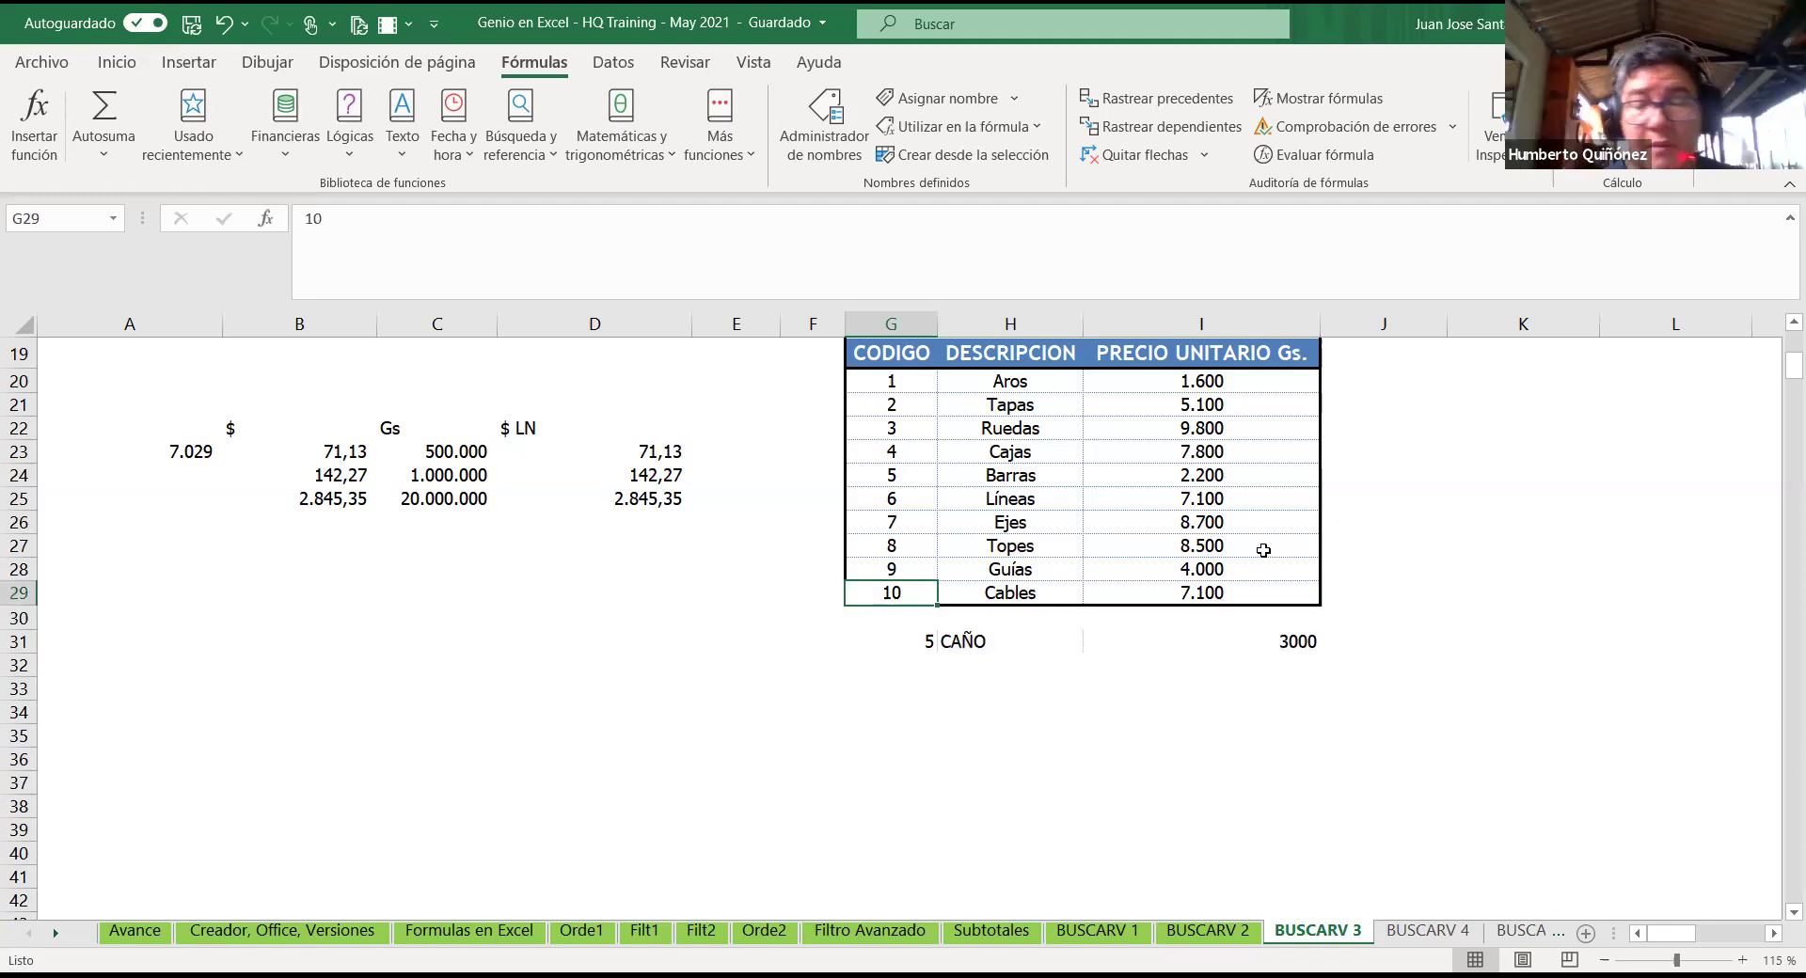
pyautogui.press('Up')
pyautogui.press('Up')
pyautogui.press('Up')
pyautogui.press('Up')
pyautogui.press('Up')
pyautogui.press('Up')
pyautogui.press('Up')
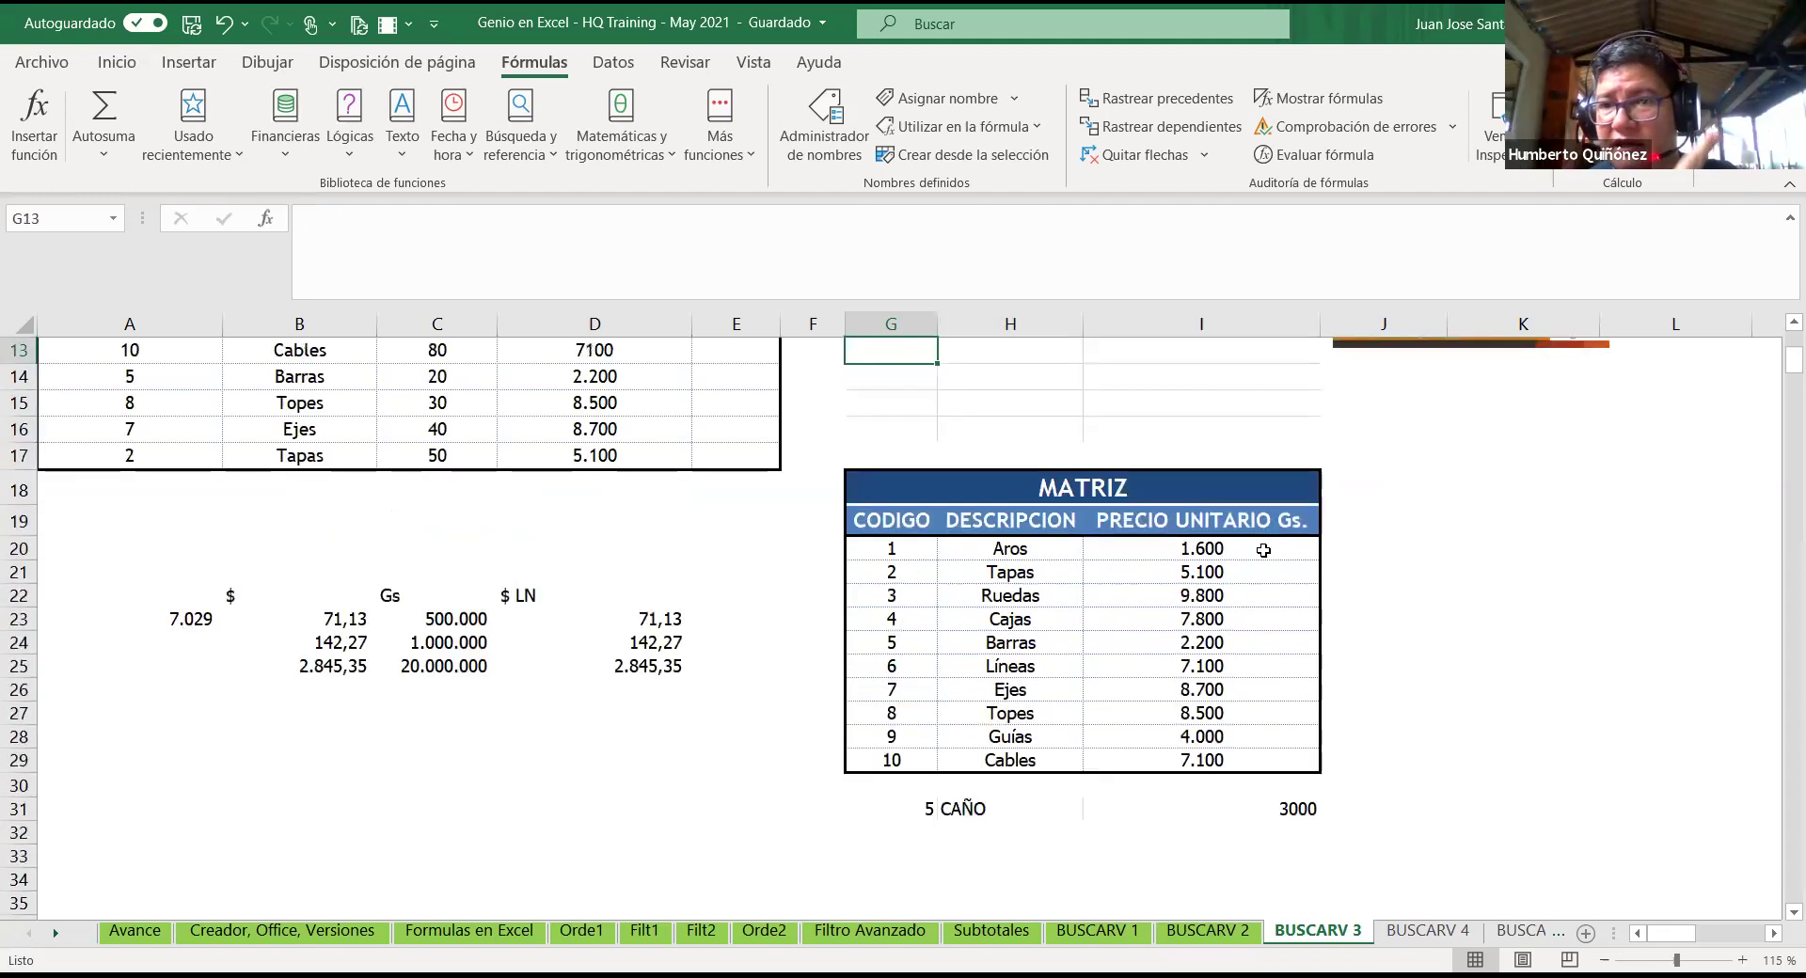
pyautogui.hotkey('ctrl', 'Home')
pyautogui.press('Down')
pyautogui.press('Down')
pyautogui.press('Down')
pyautogui.press('Down')
pyautogui.press('Down')
pyautogui.press('Right')
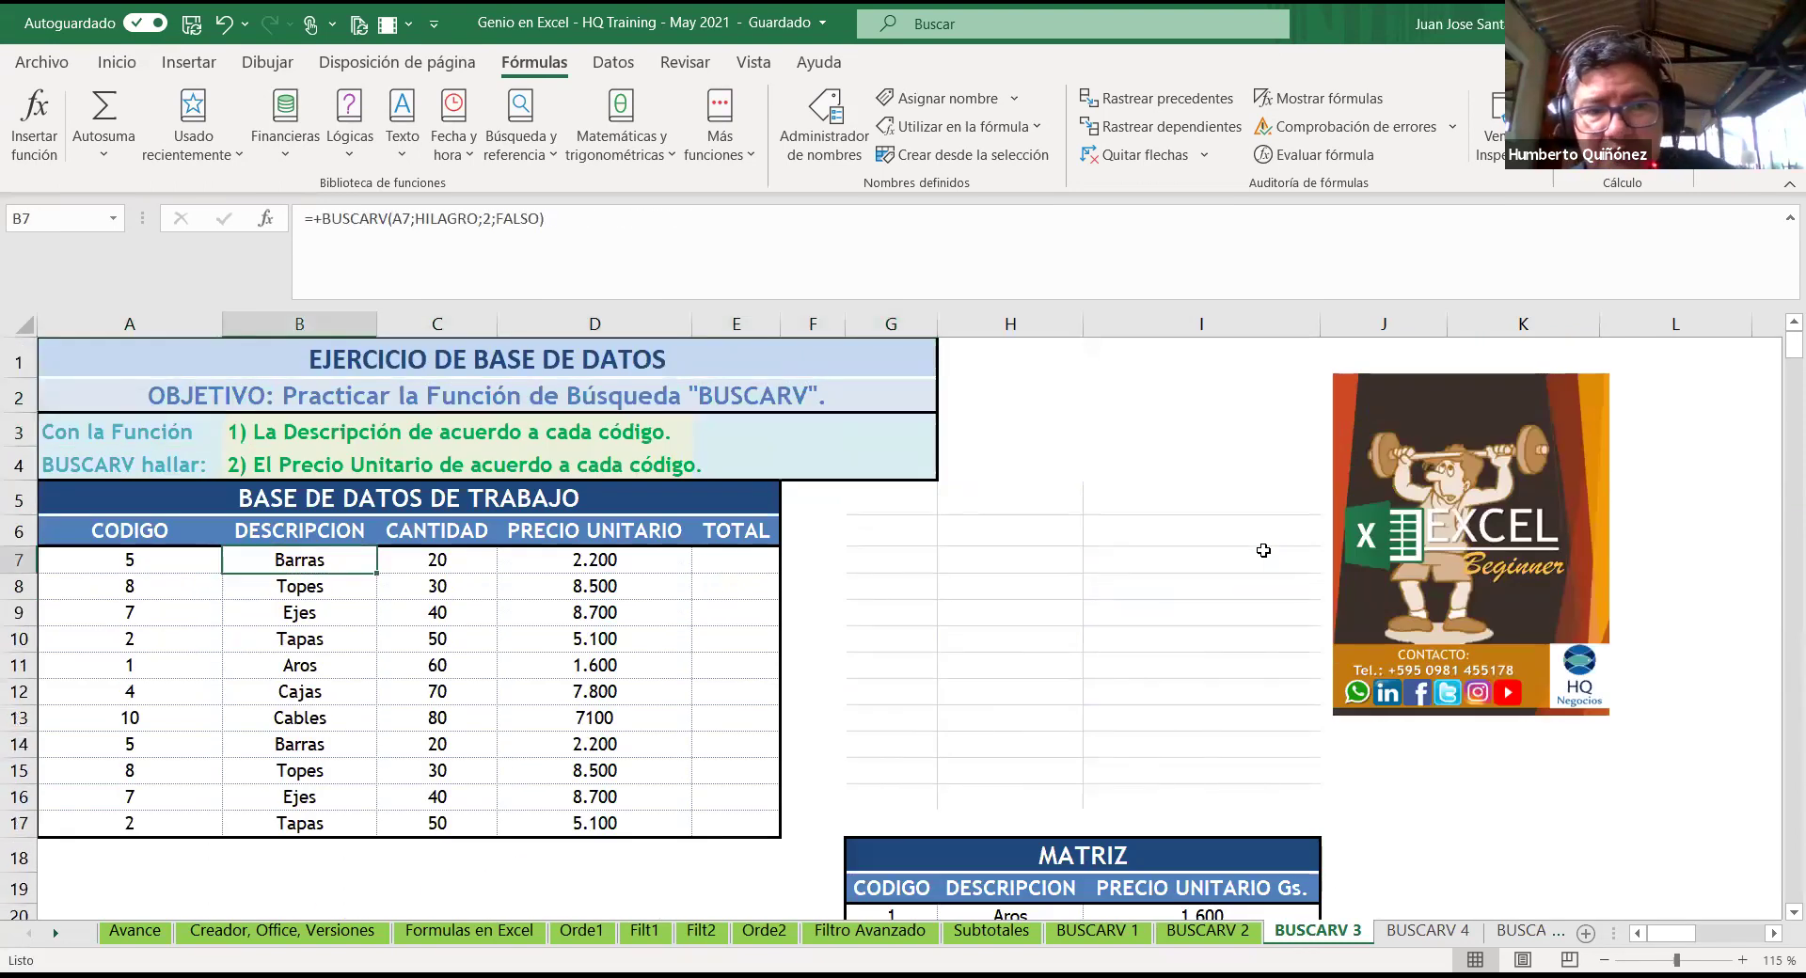
pyautogui.press('Right')
pyautogui.press('Right')
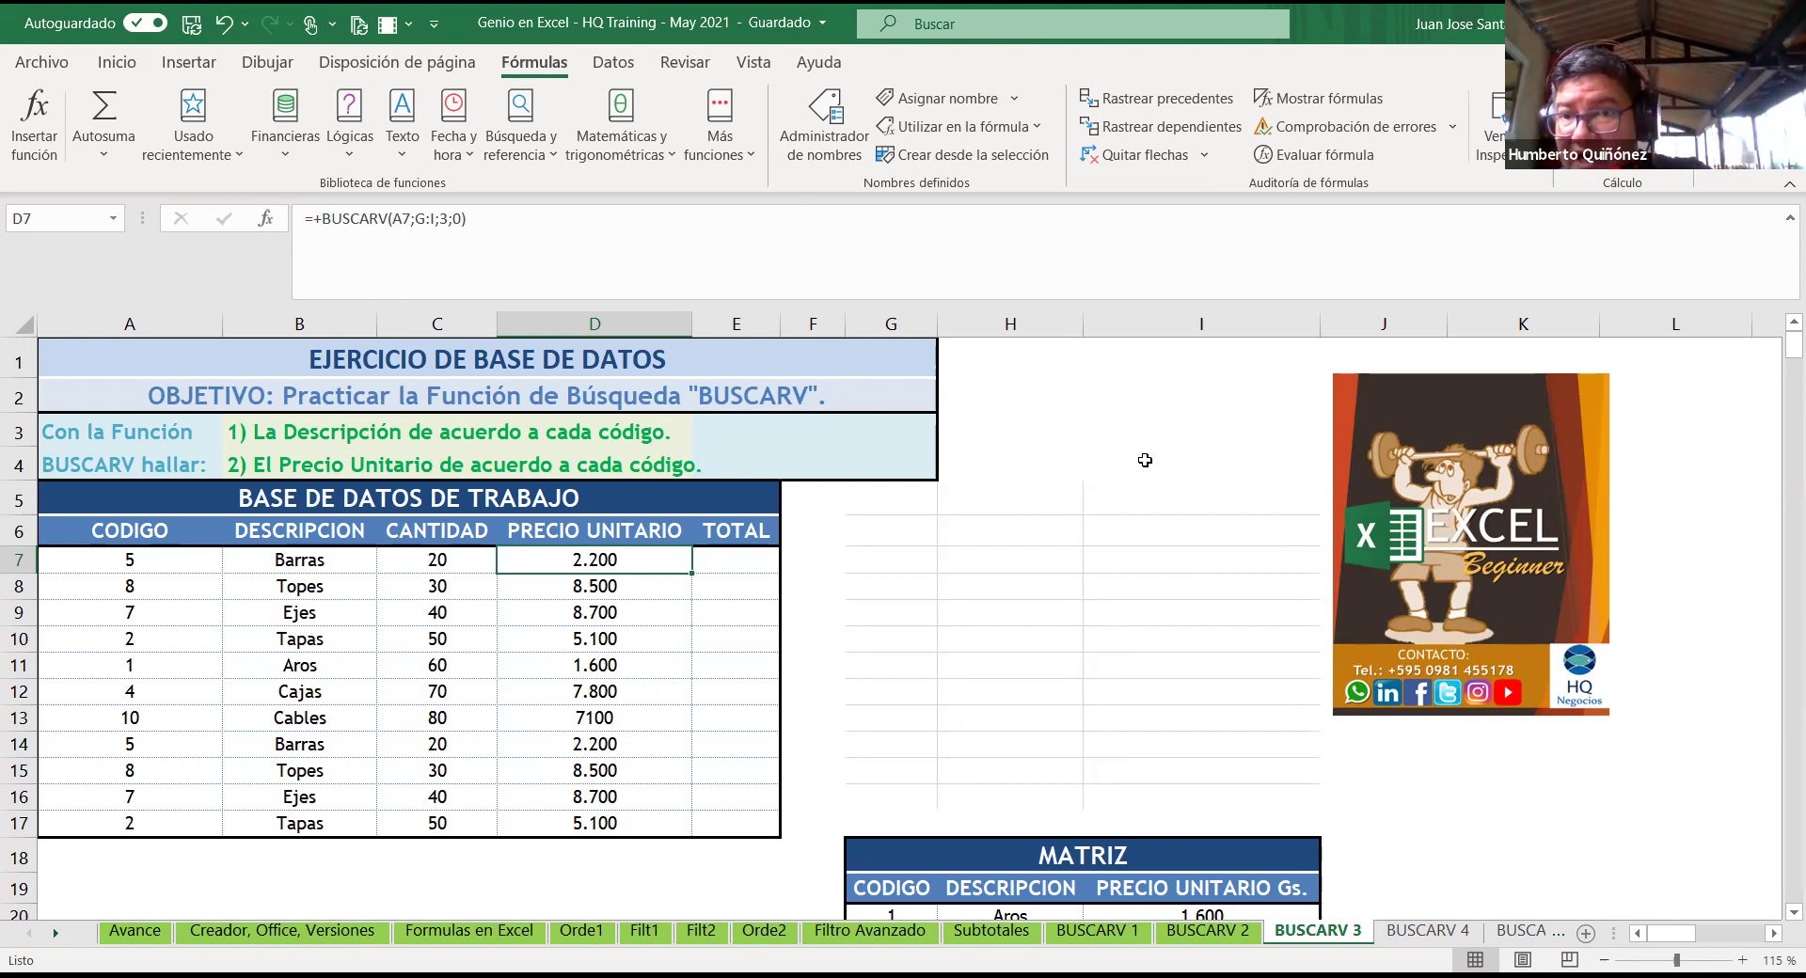
# Step: Move the MATRIZ table from G18:I29 up to G5, beside the database table
pyautogui.scroll(-5, 1138, 461)
pyautogui.moveTo(861, 406)
pyautogui.mouseDown()
pyautogui.moveTo(1168, 684)
pyautogui.moveTo(1180, 720)
pyautogui.moveTo(1167, 689)
pyautogui.mouseUp()
pyautogui.hotkey('ctrl', 'c')
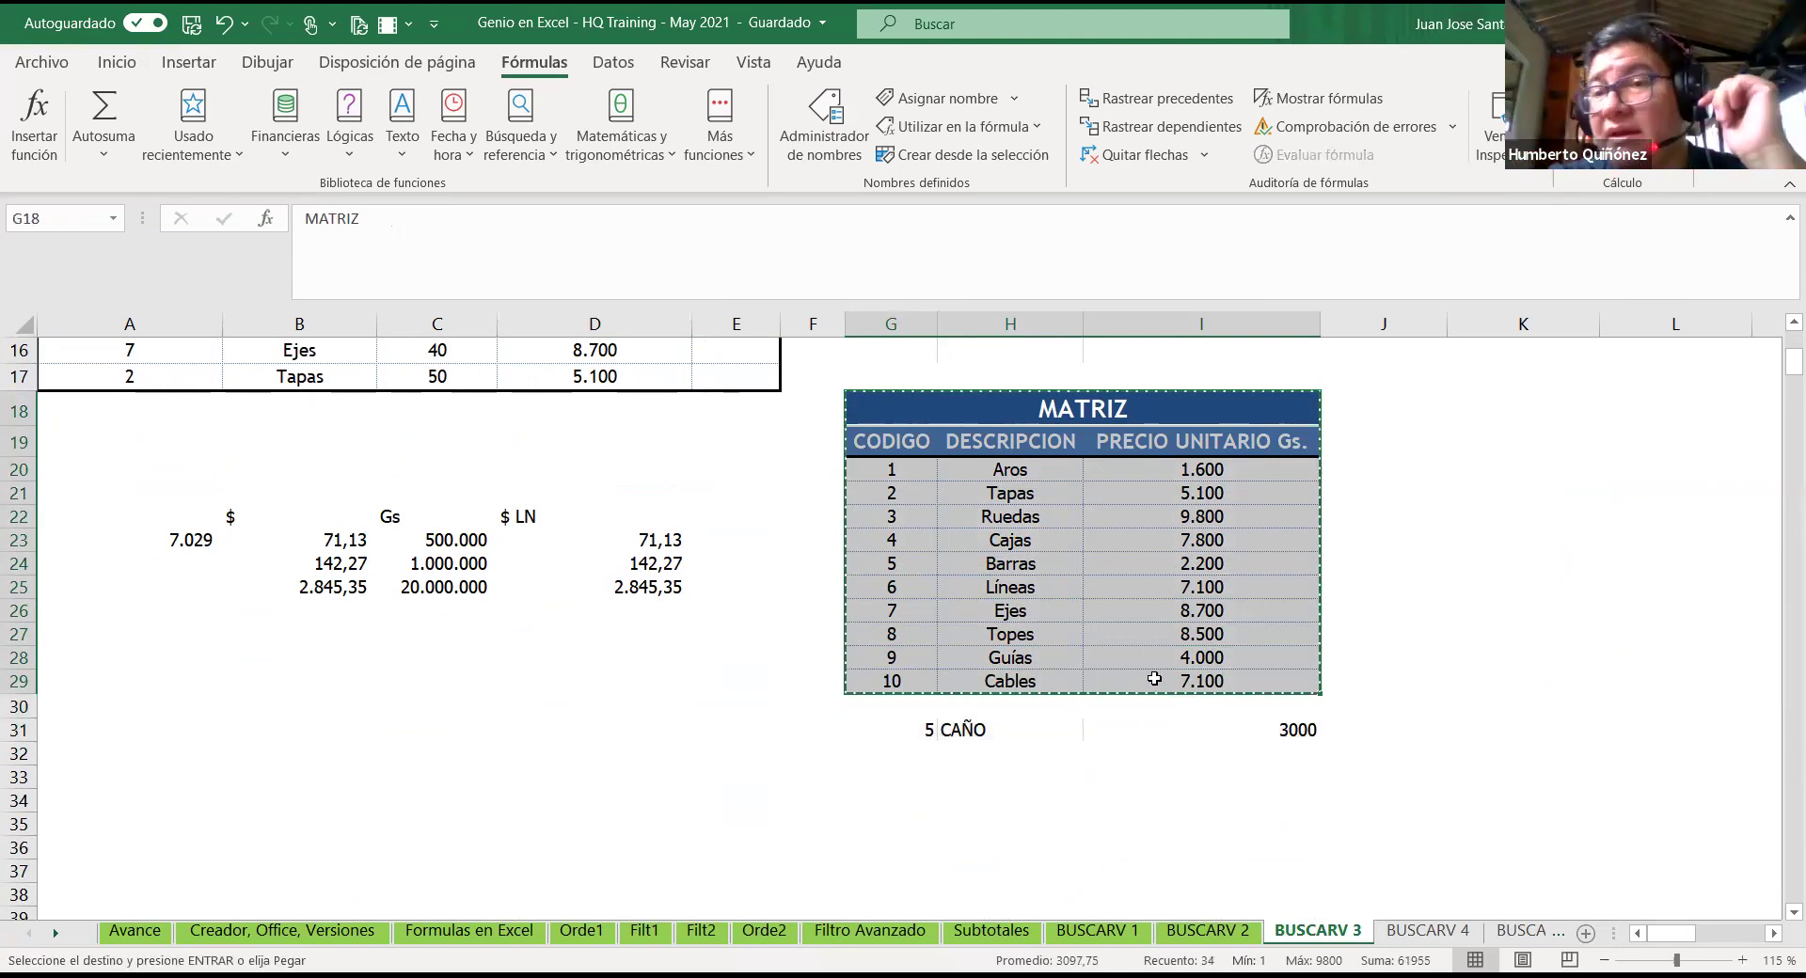
pyautogui.scroll(4, 1155, 678)
pyautogui.scroll(1, 884, 497)
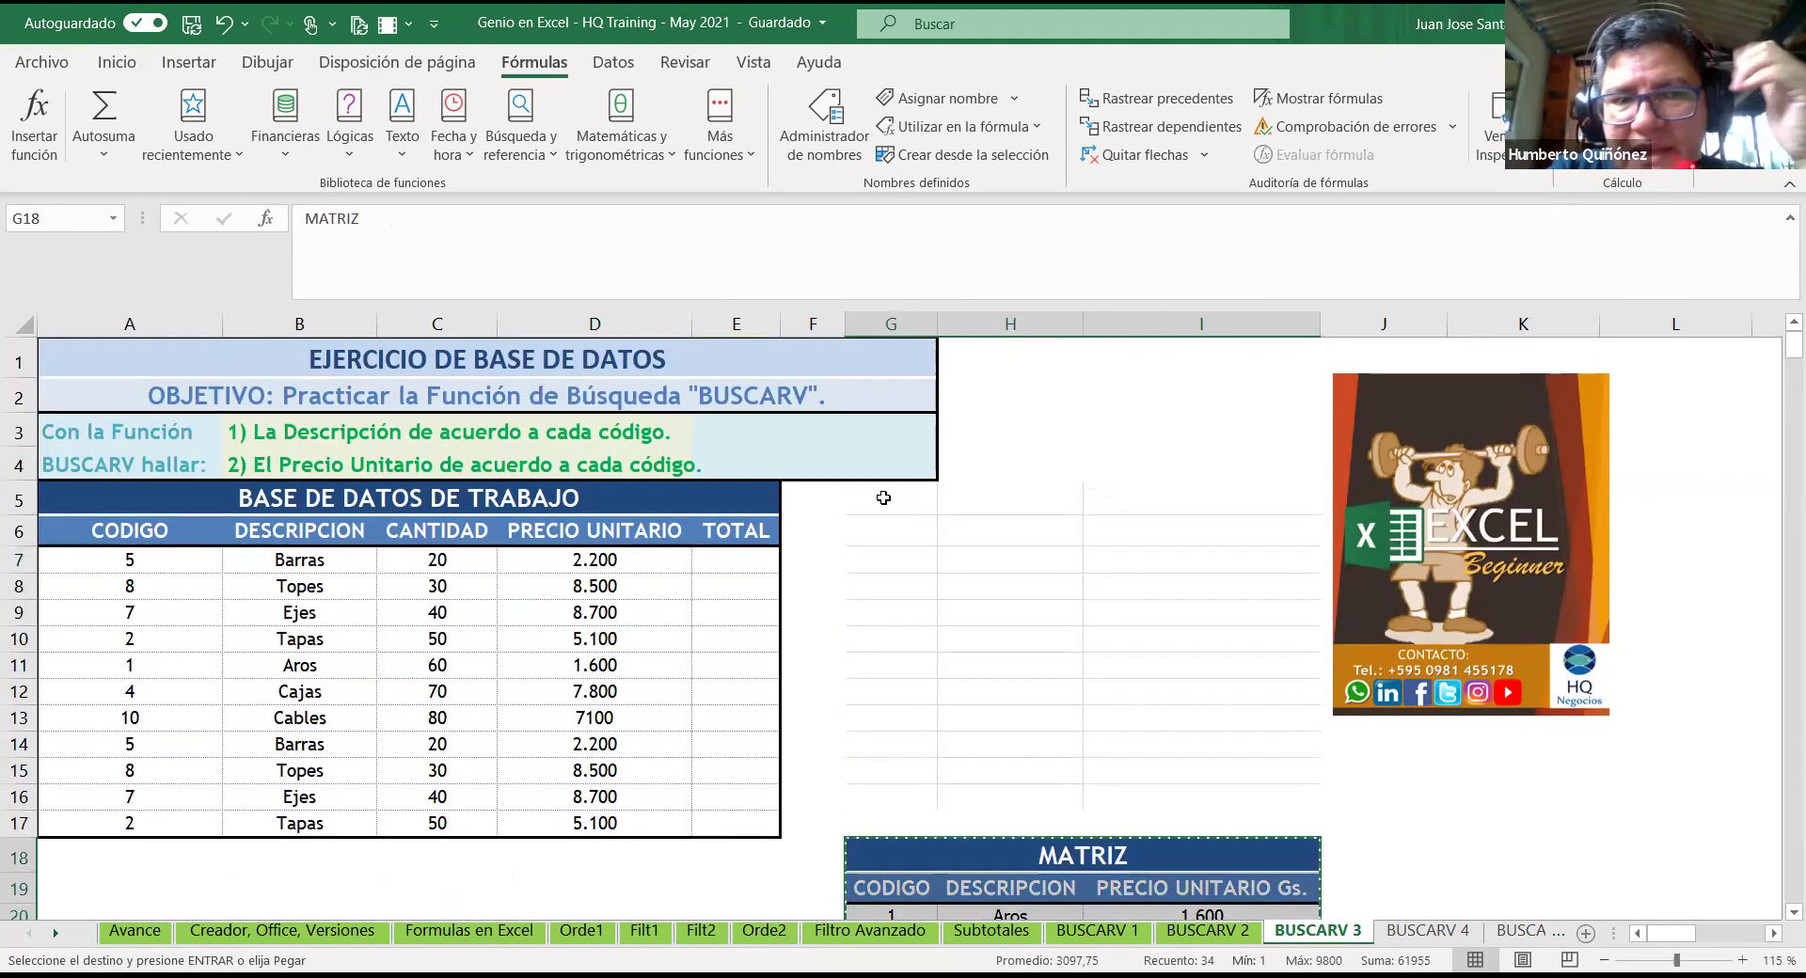
pyautogui.click(883, 498)
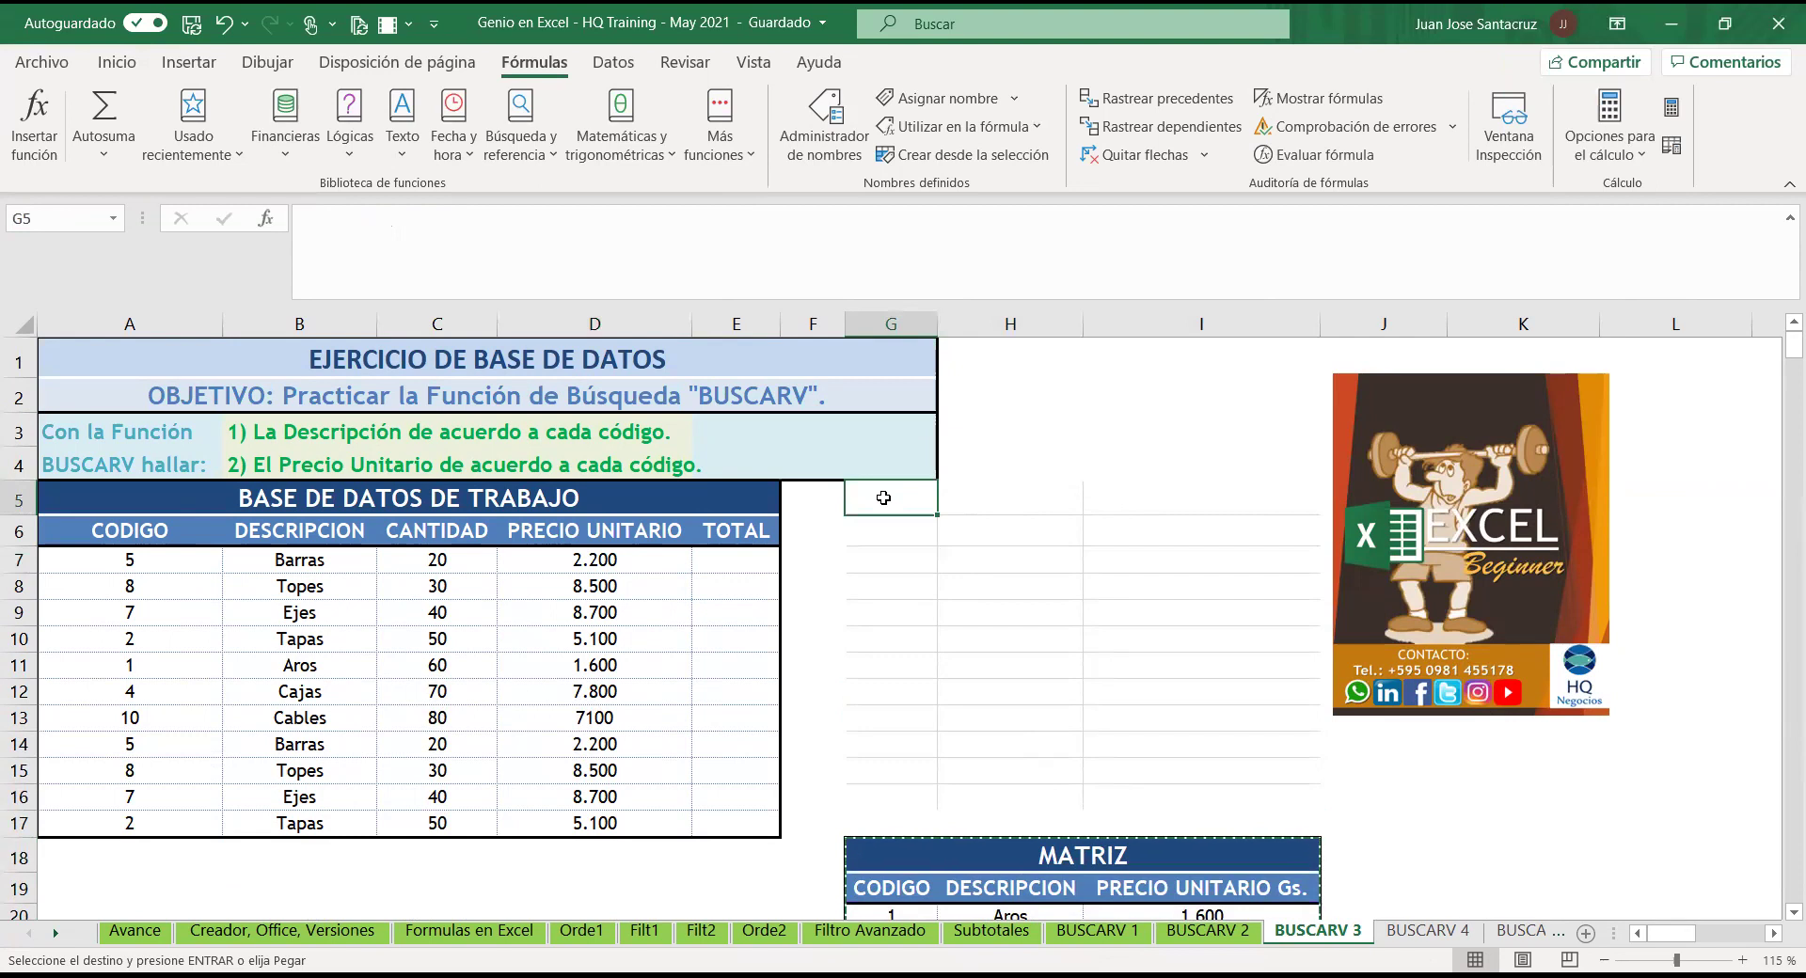
pyautogui.press('Return')
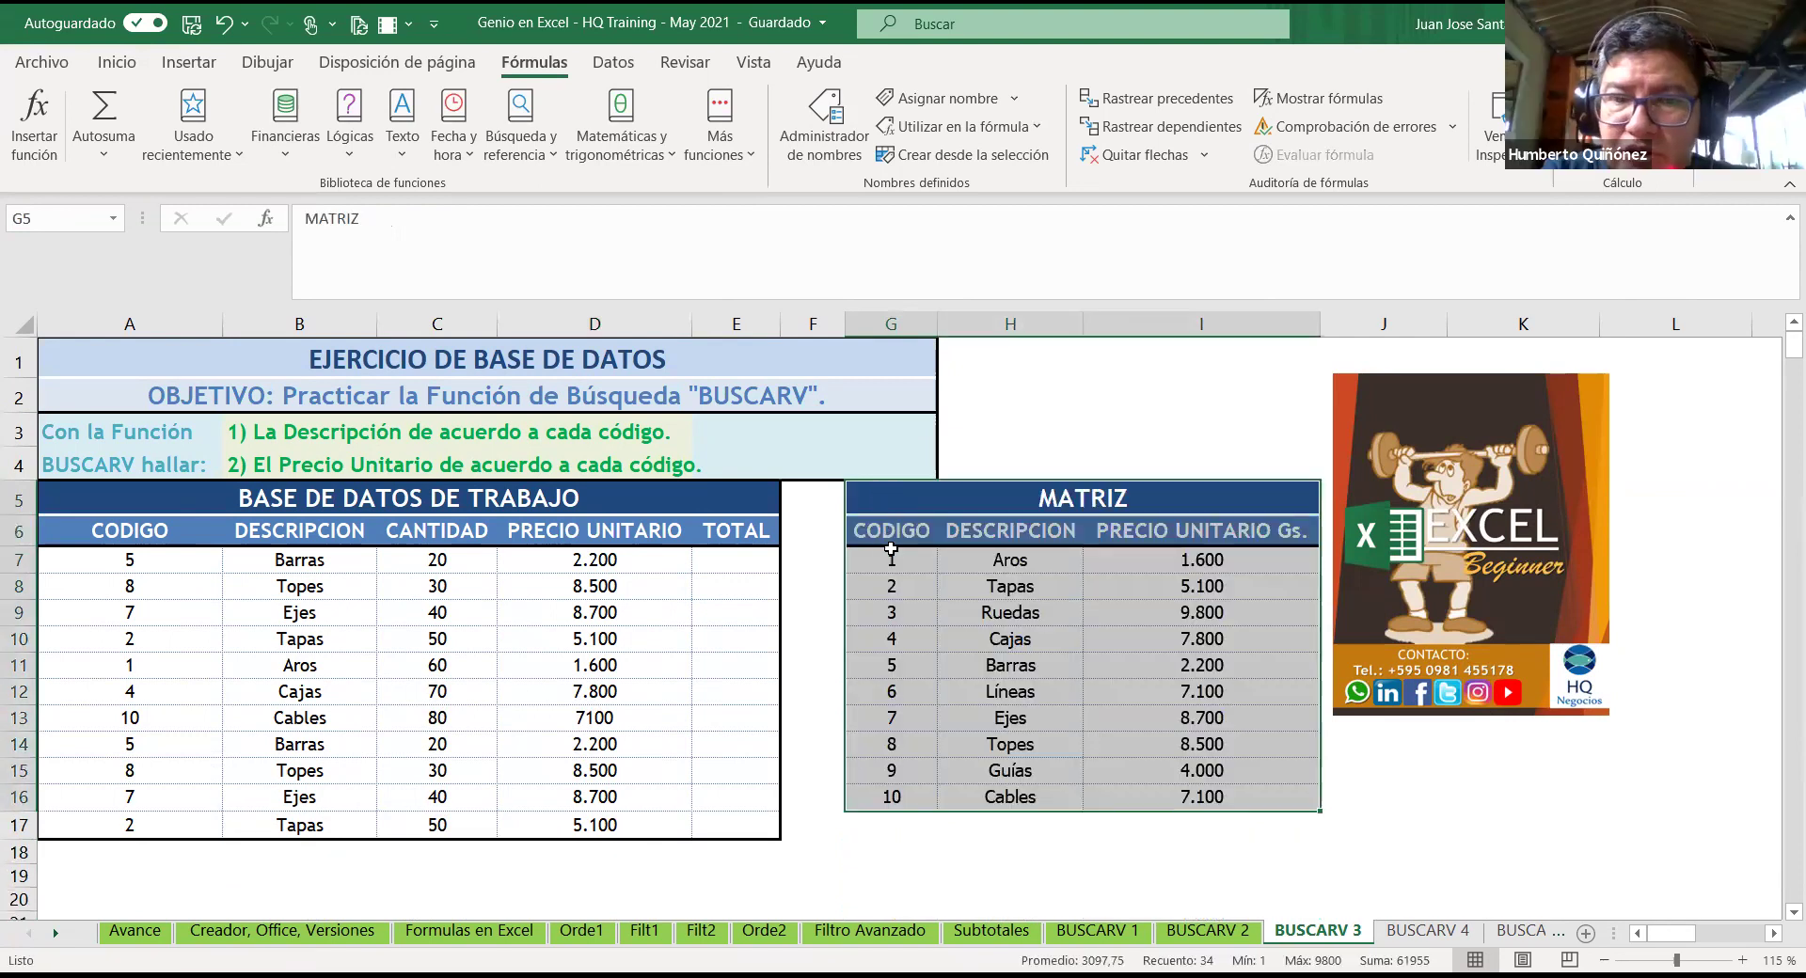
pyautogui.scroll(-5, 871, 583)
pyautogui.scroll(2, 865, 625)
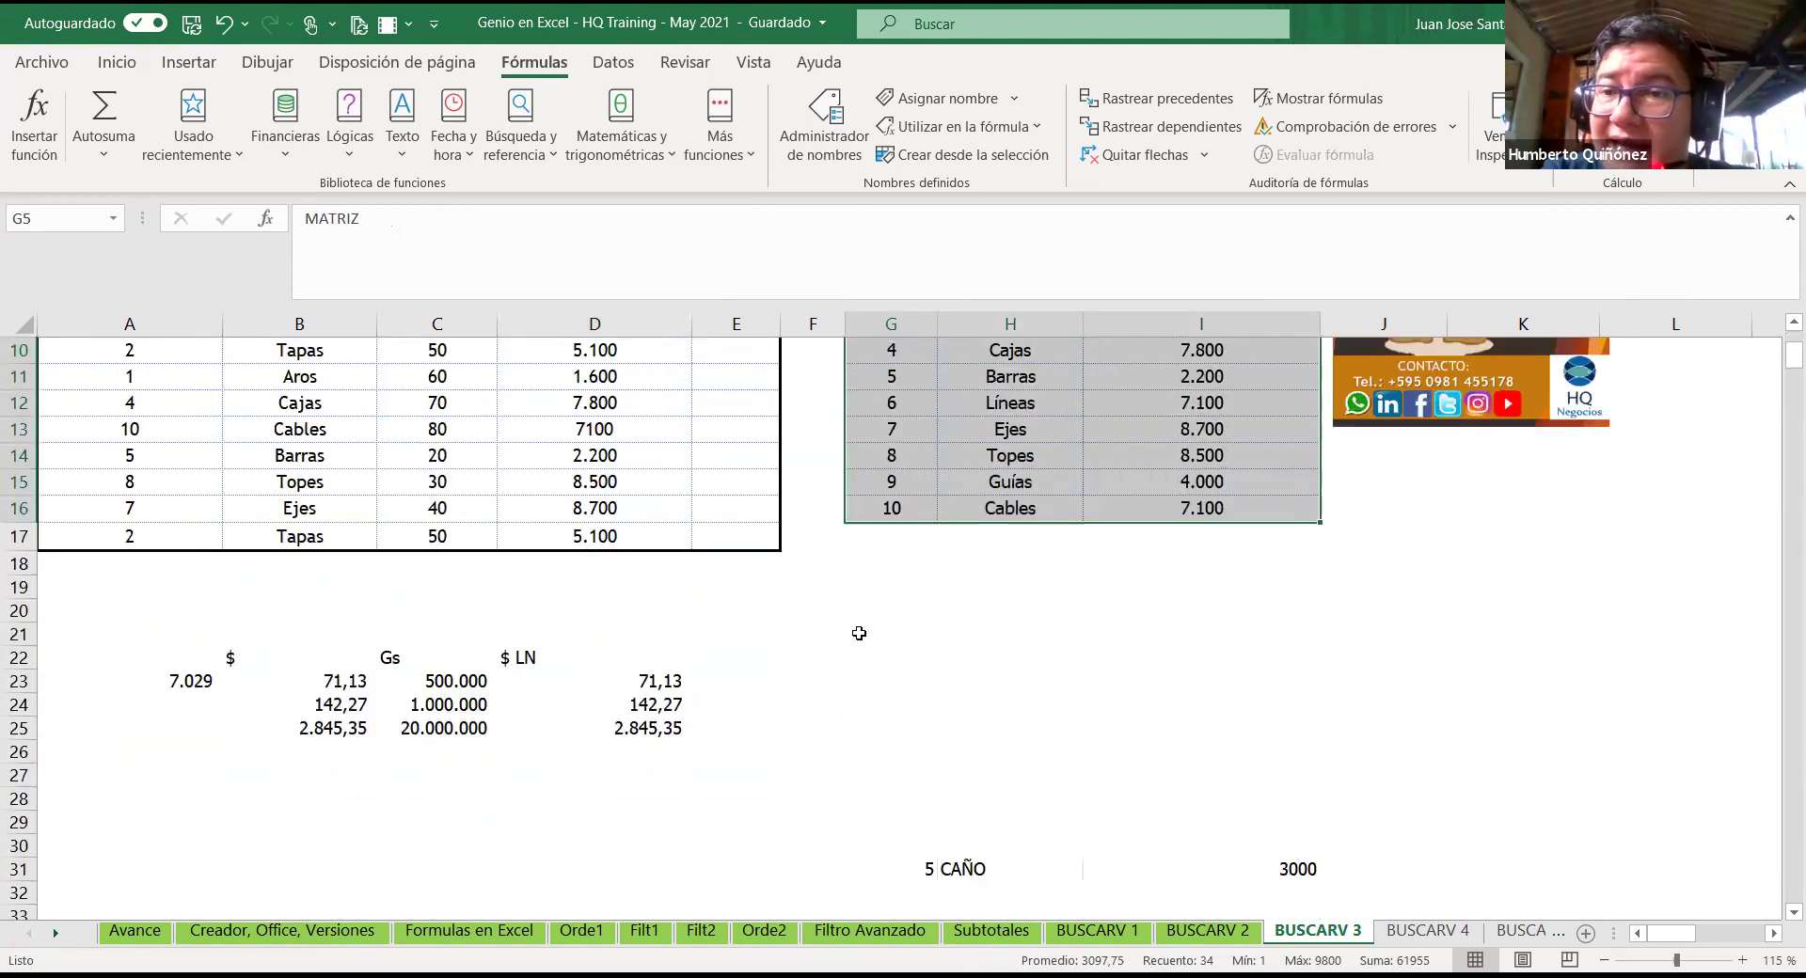
pyautogui.scroll(2, 859, 633)
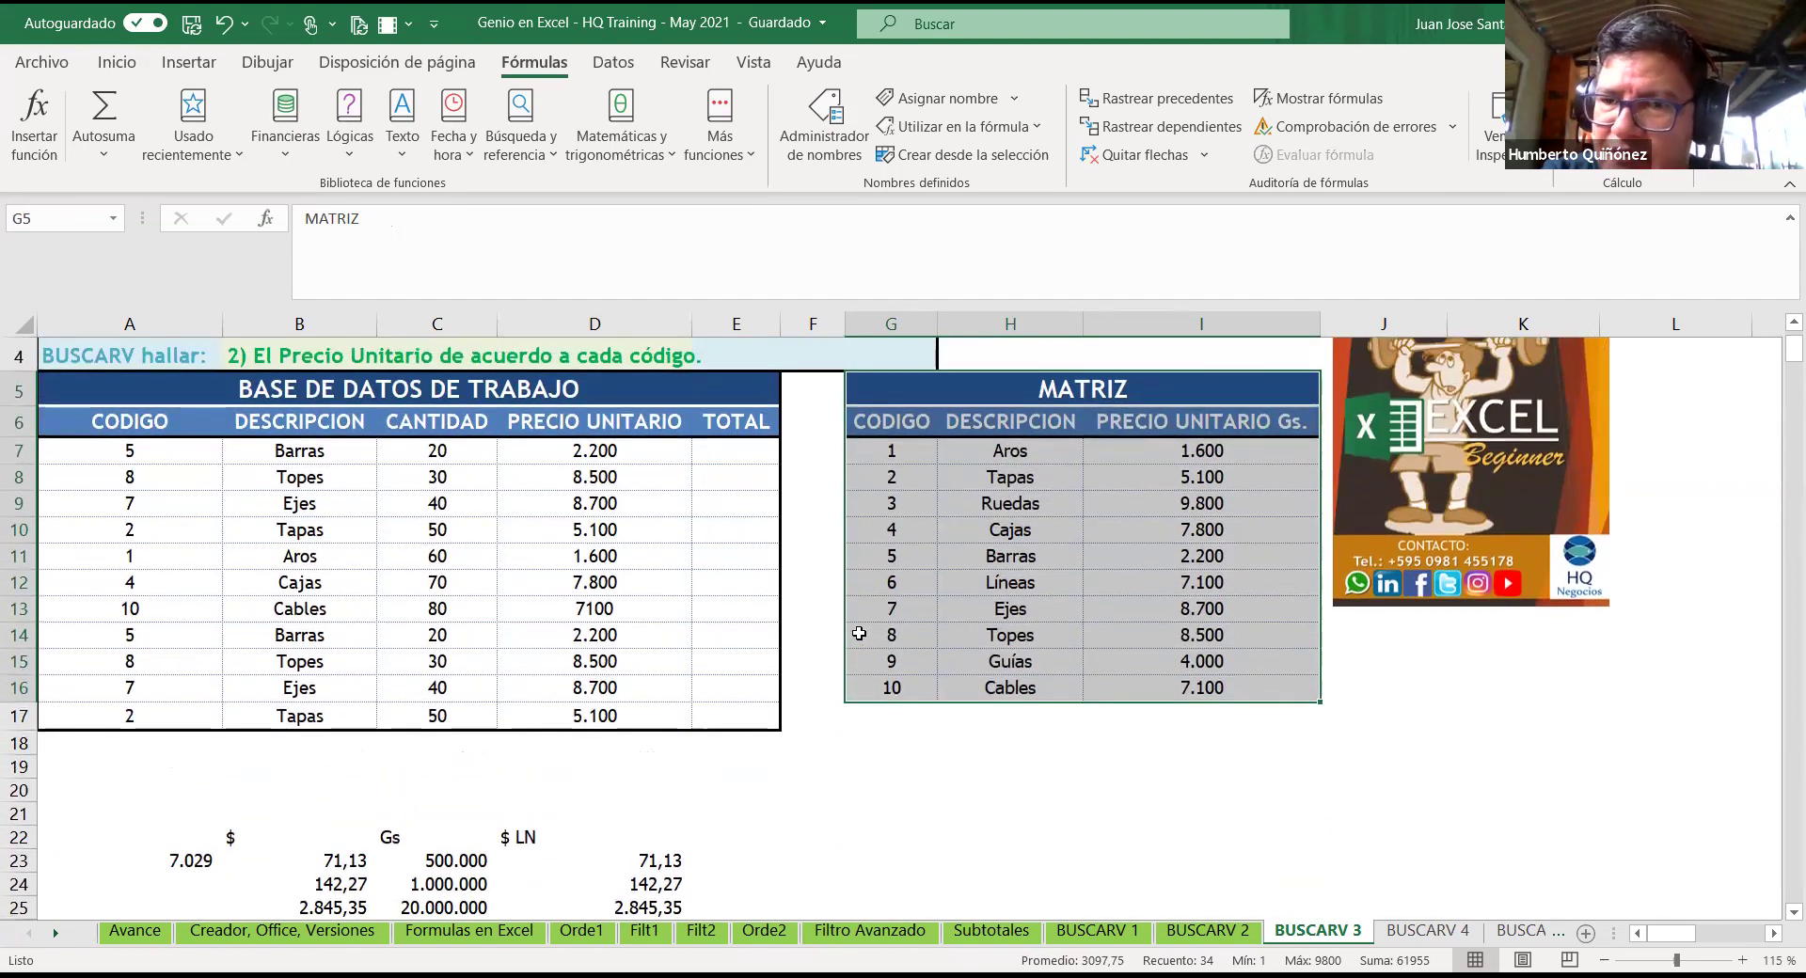
pyautogui.scroll(1, 861, 650)
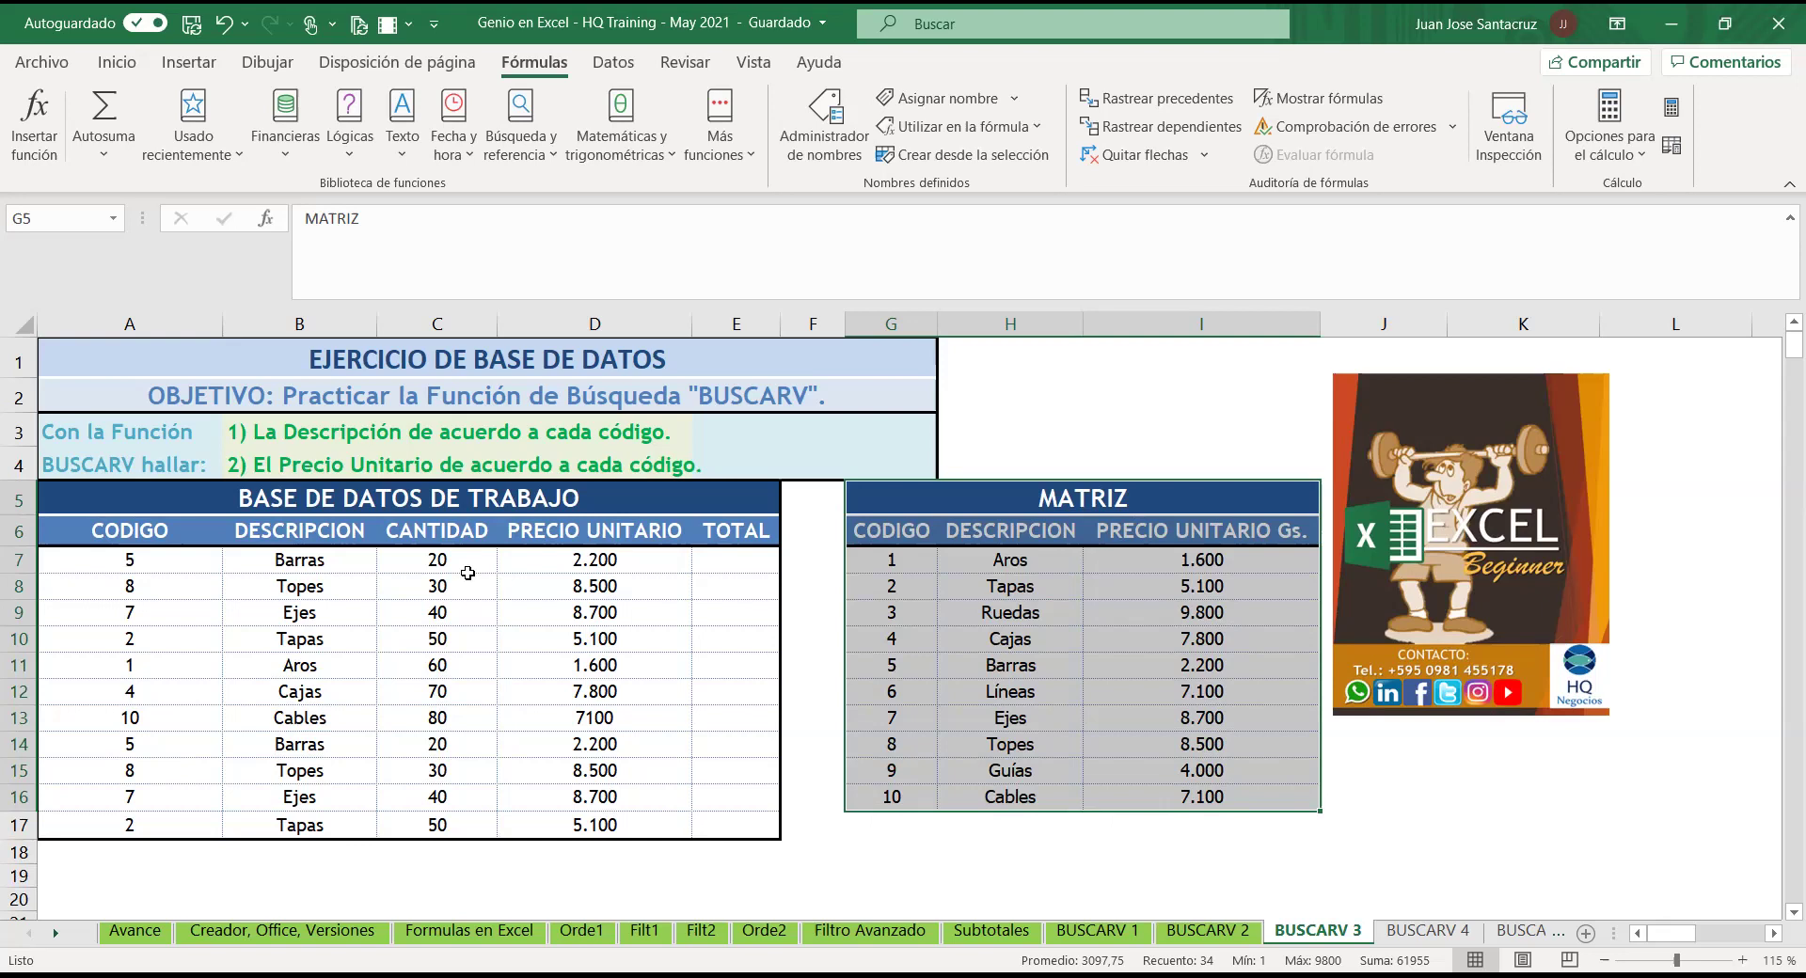
pyautogui.click(351, 563)
pyautogui.doubleClick(351, 563)
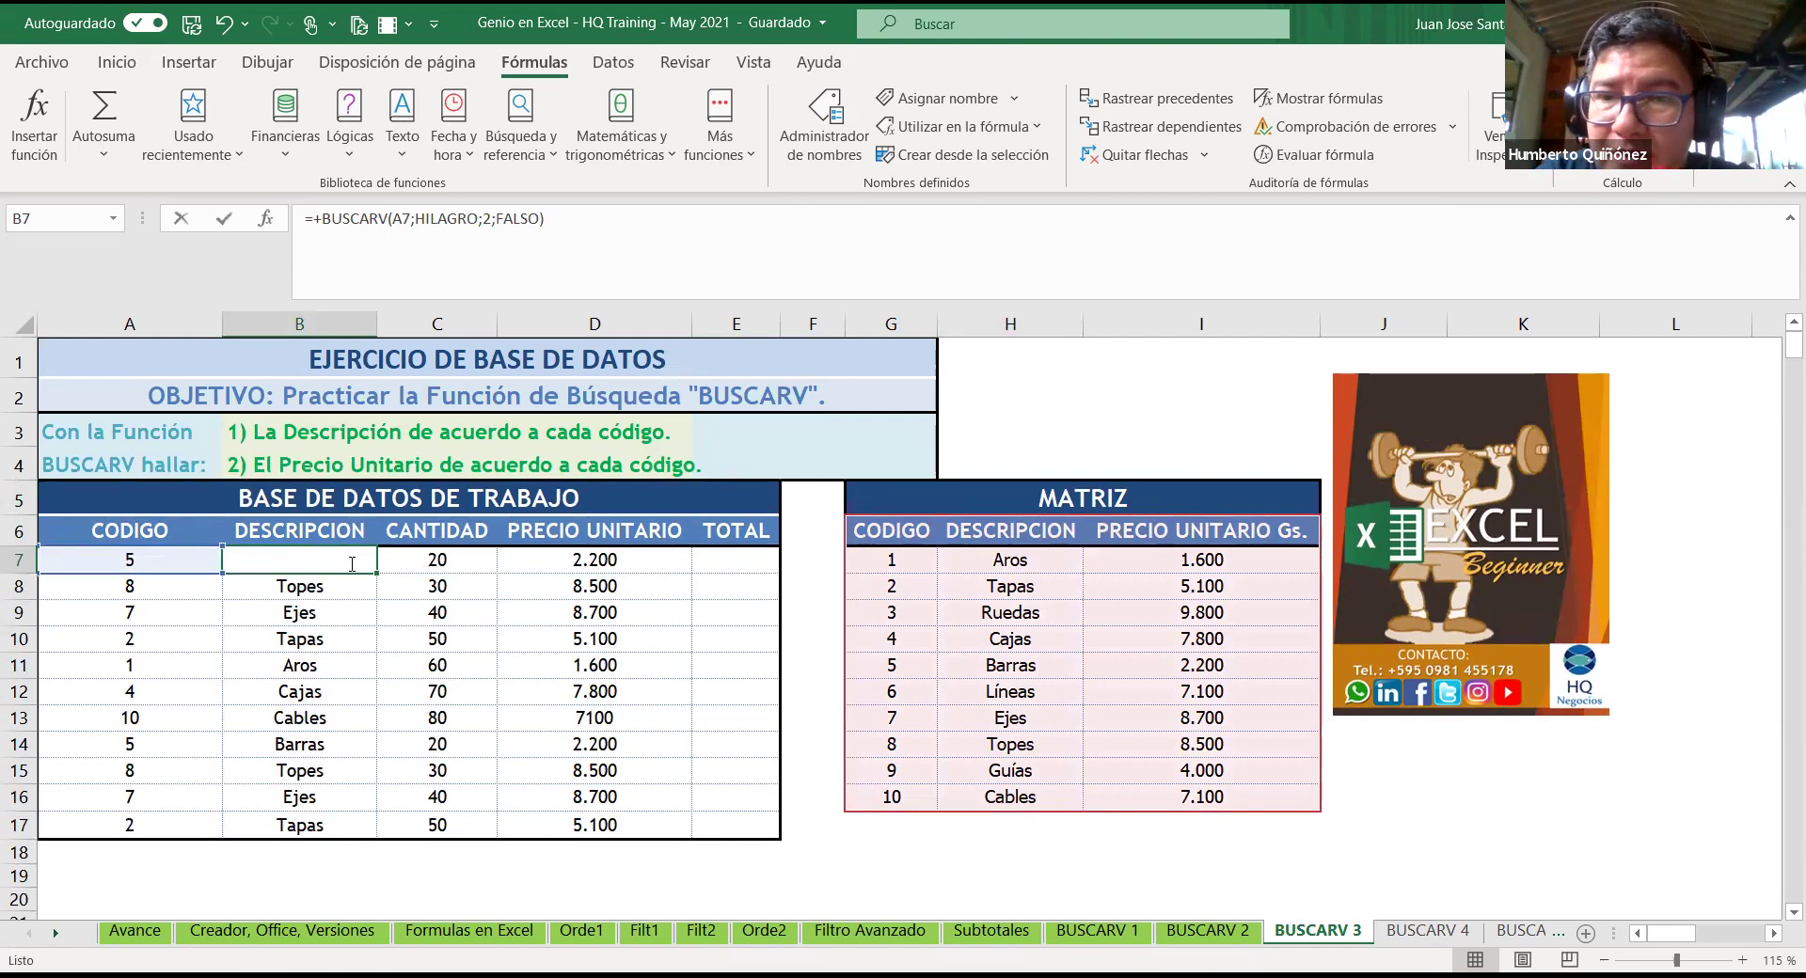
pyautogui.doubleClick(249, 563)
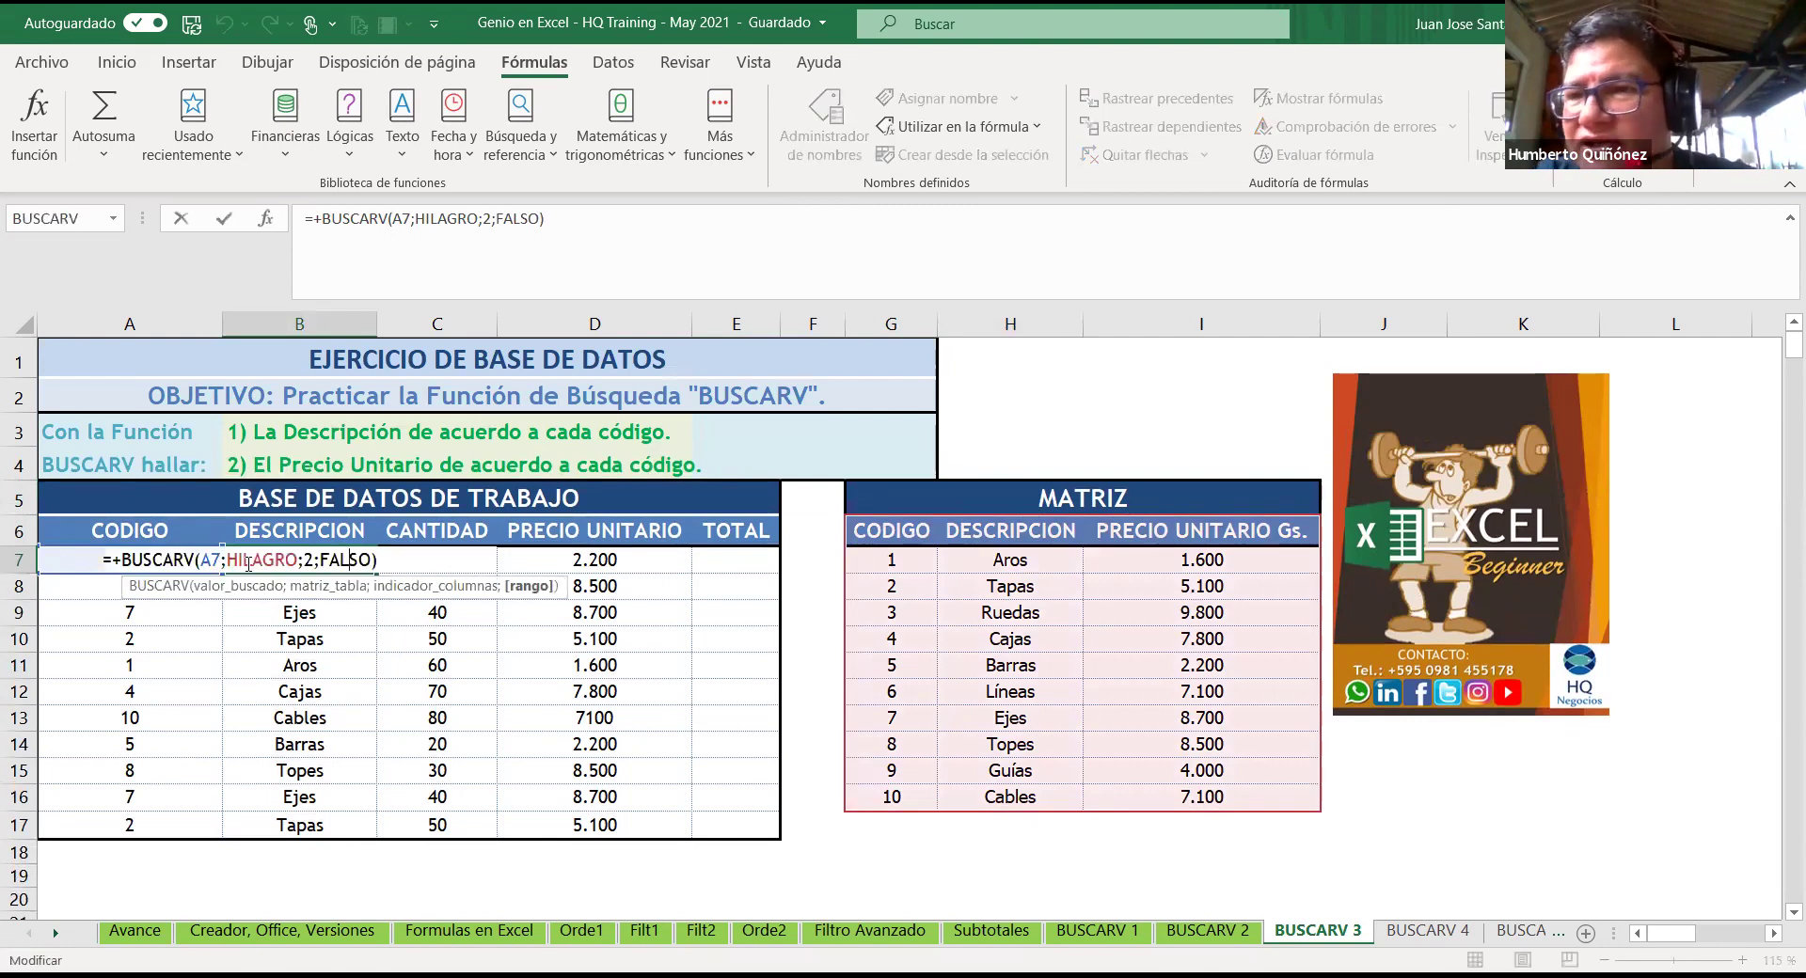
pyautogui.click(627, 564)
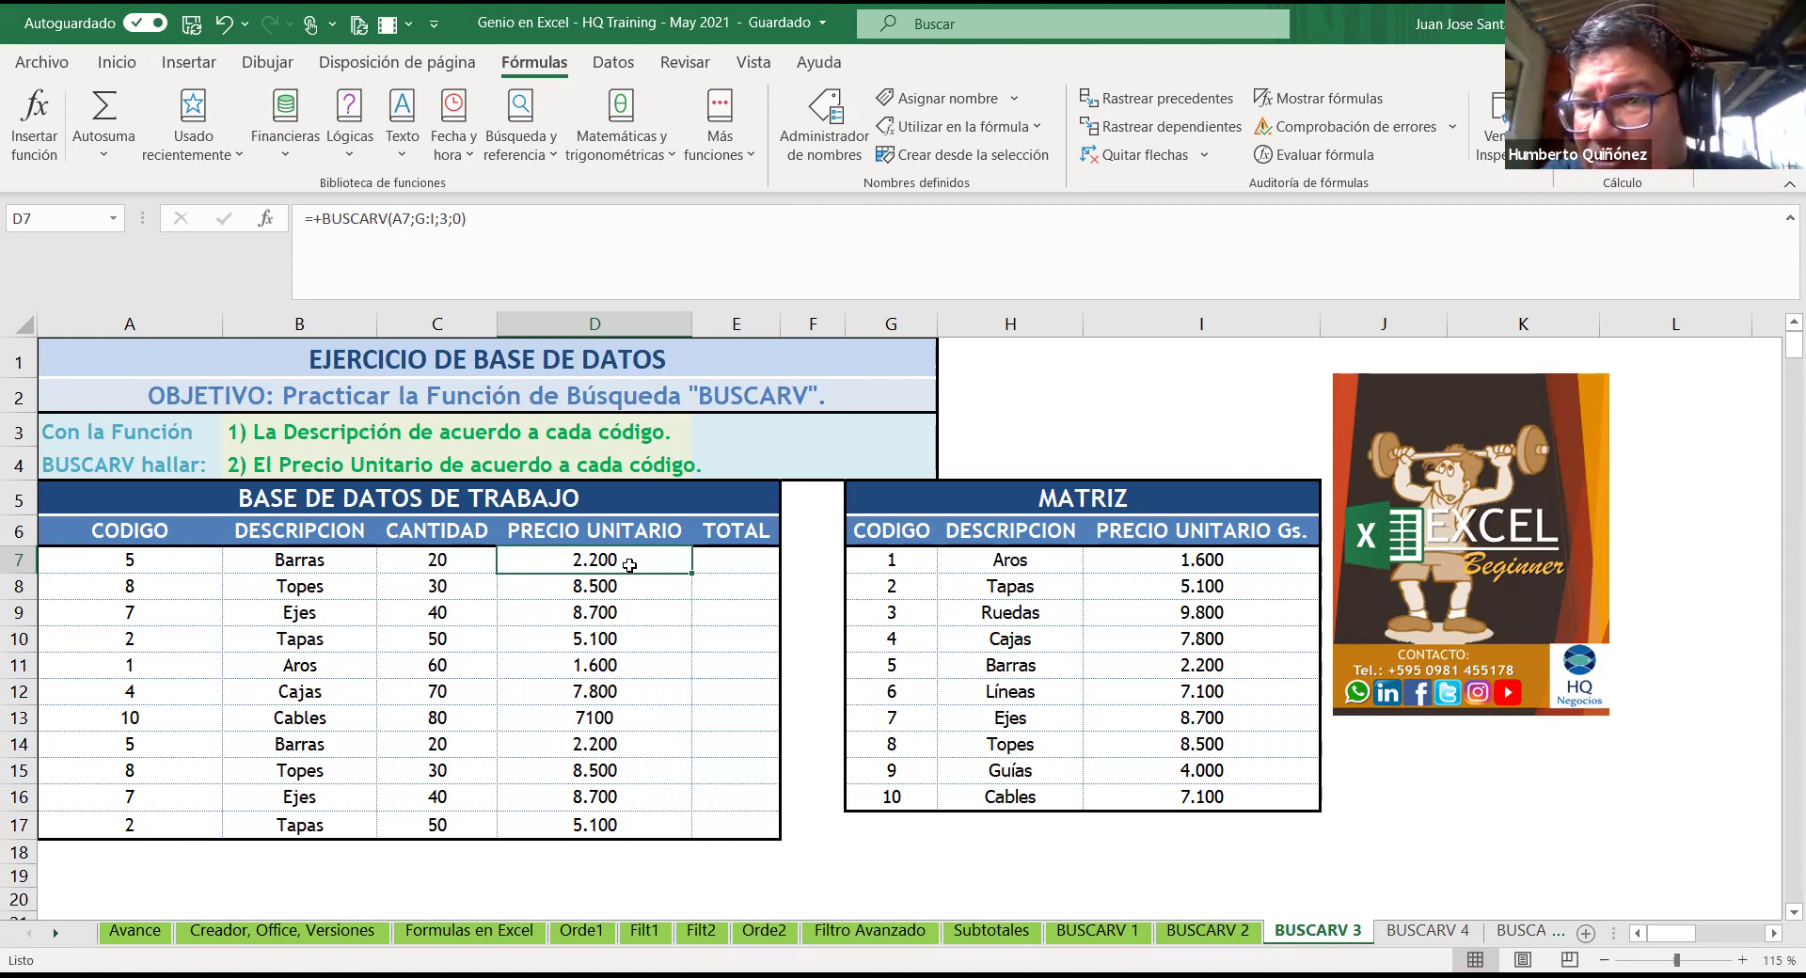
# Step: Enter =+C7*D7 in E7 to total row 7's quantity times unit price
pyautogui.press('Right')
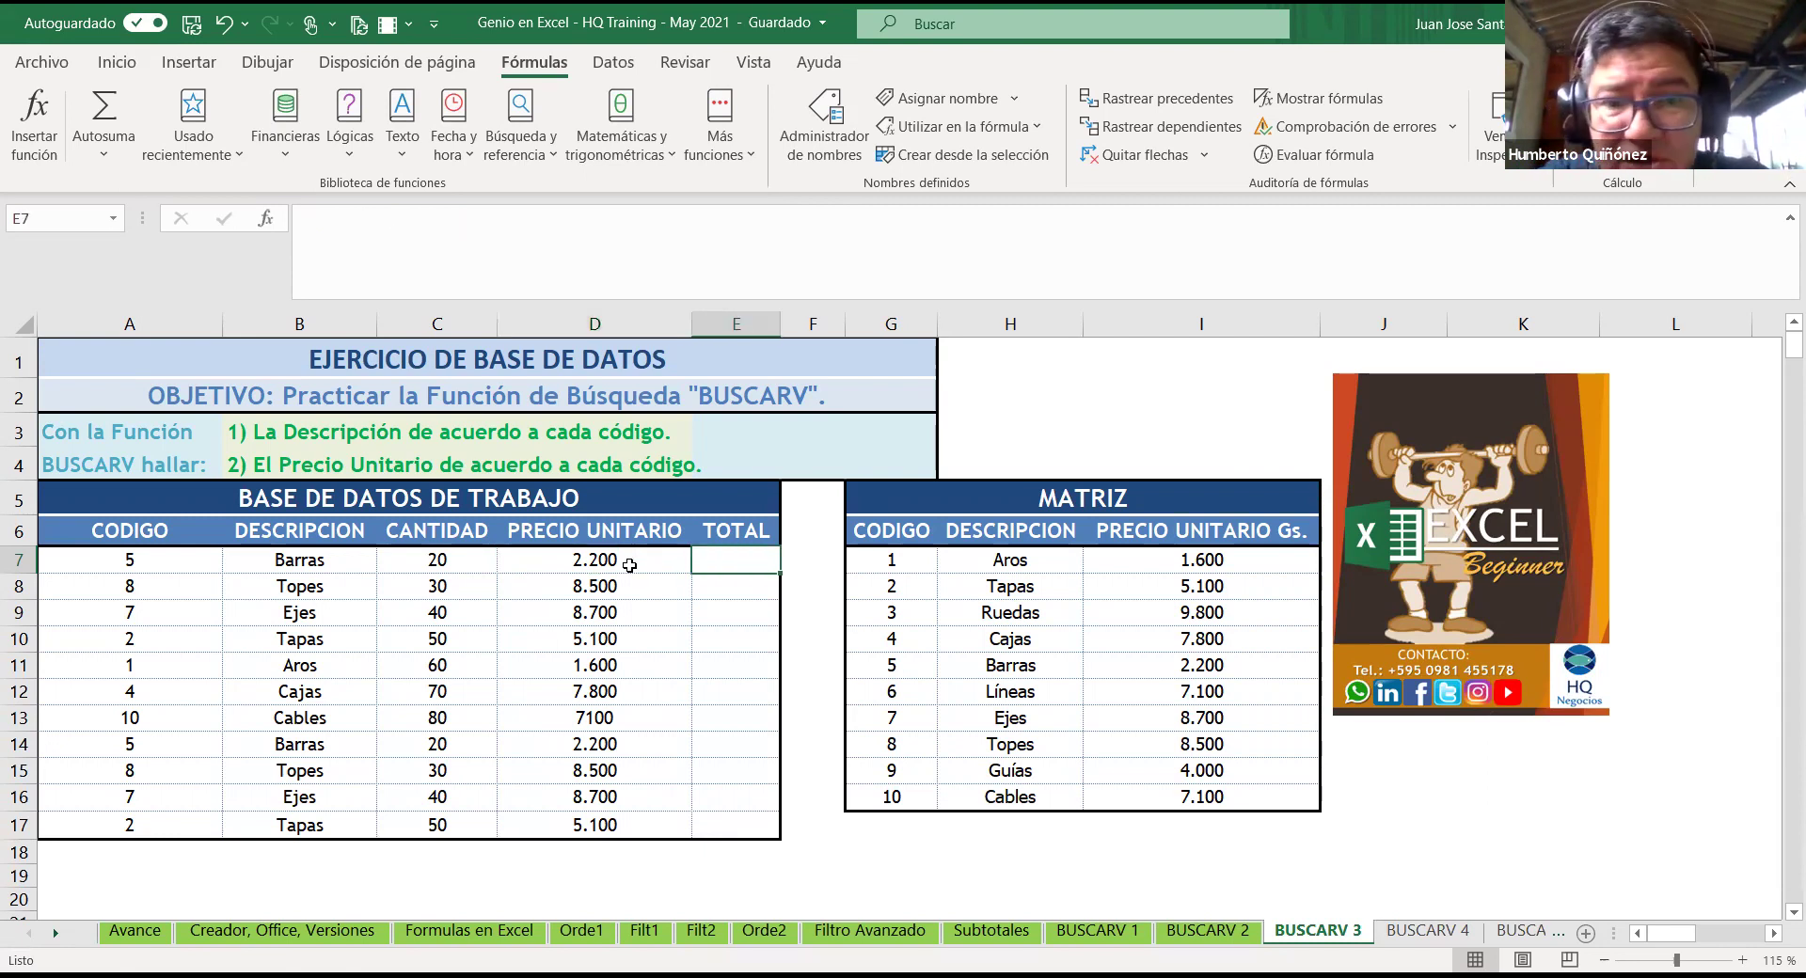
pyautogui.write('+')
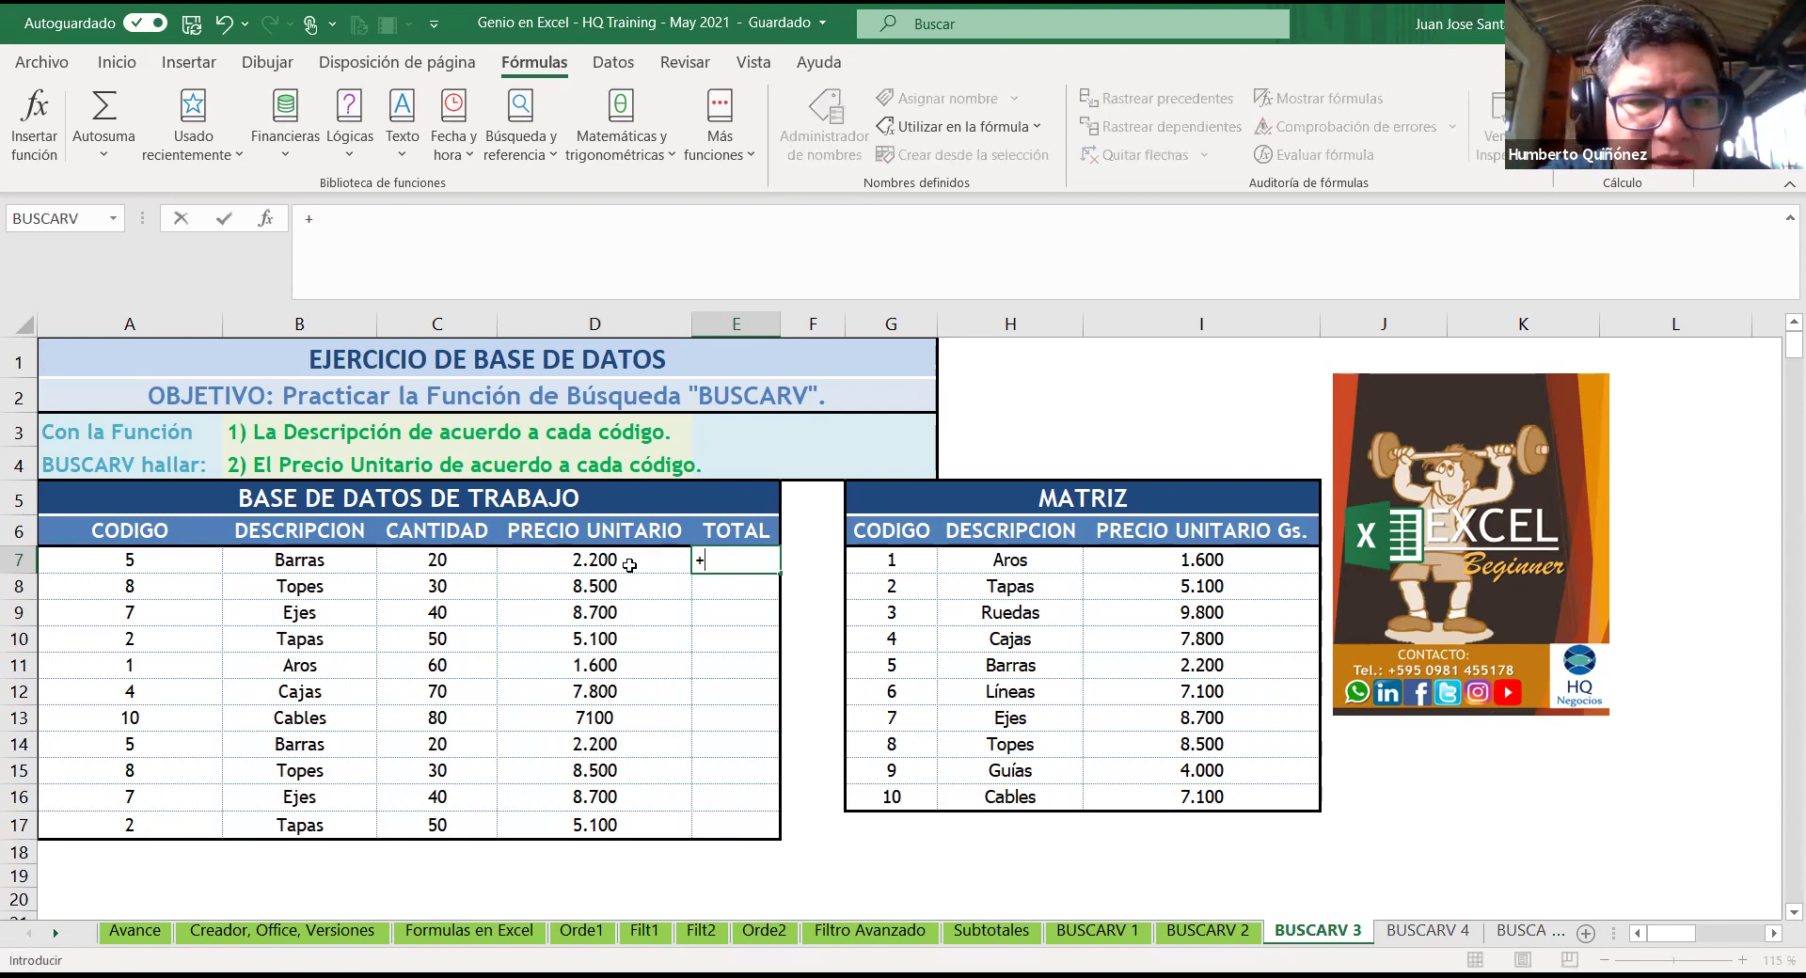
pyautogui.click(462, 563)
pyautogui.write('*')
pyautogui.click(627, 555)
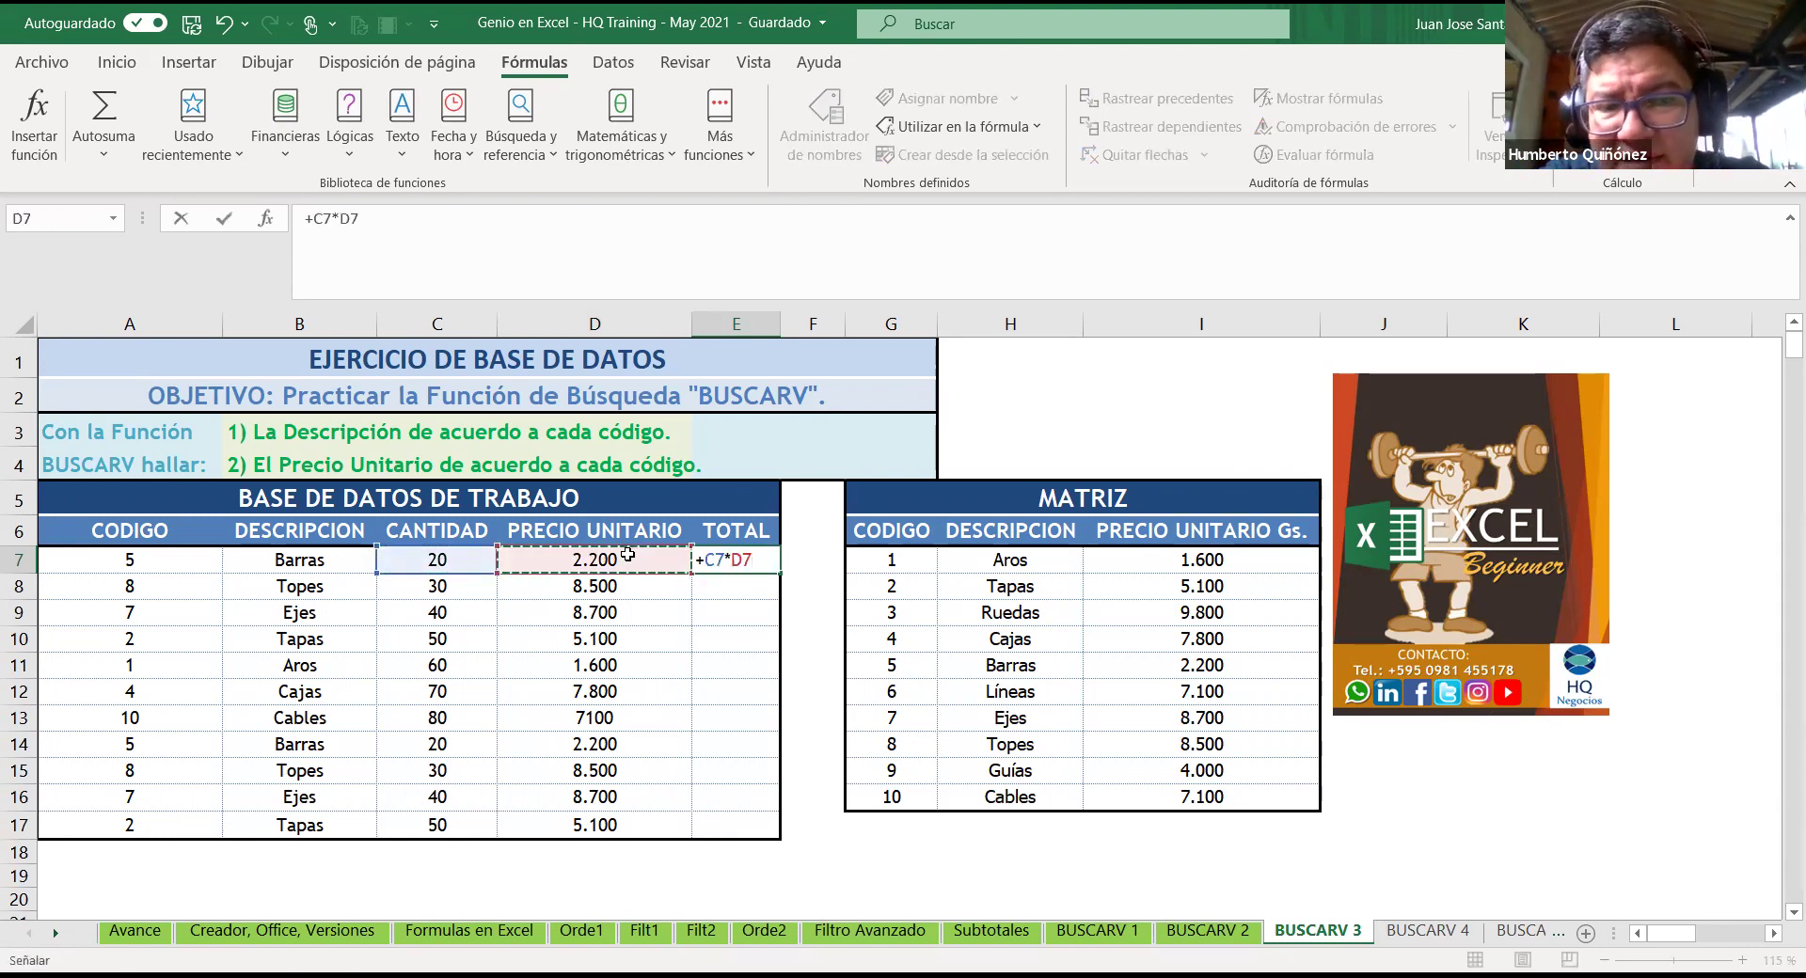
pyautogui.press('Return')
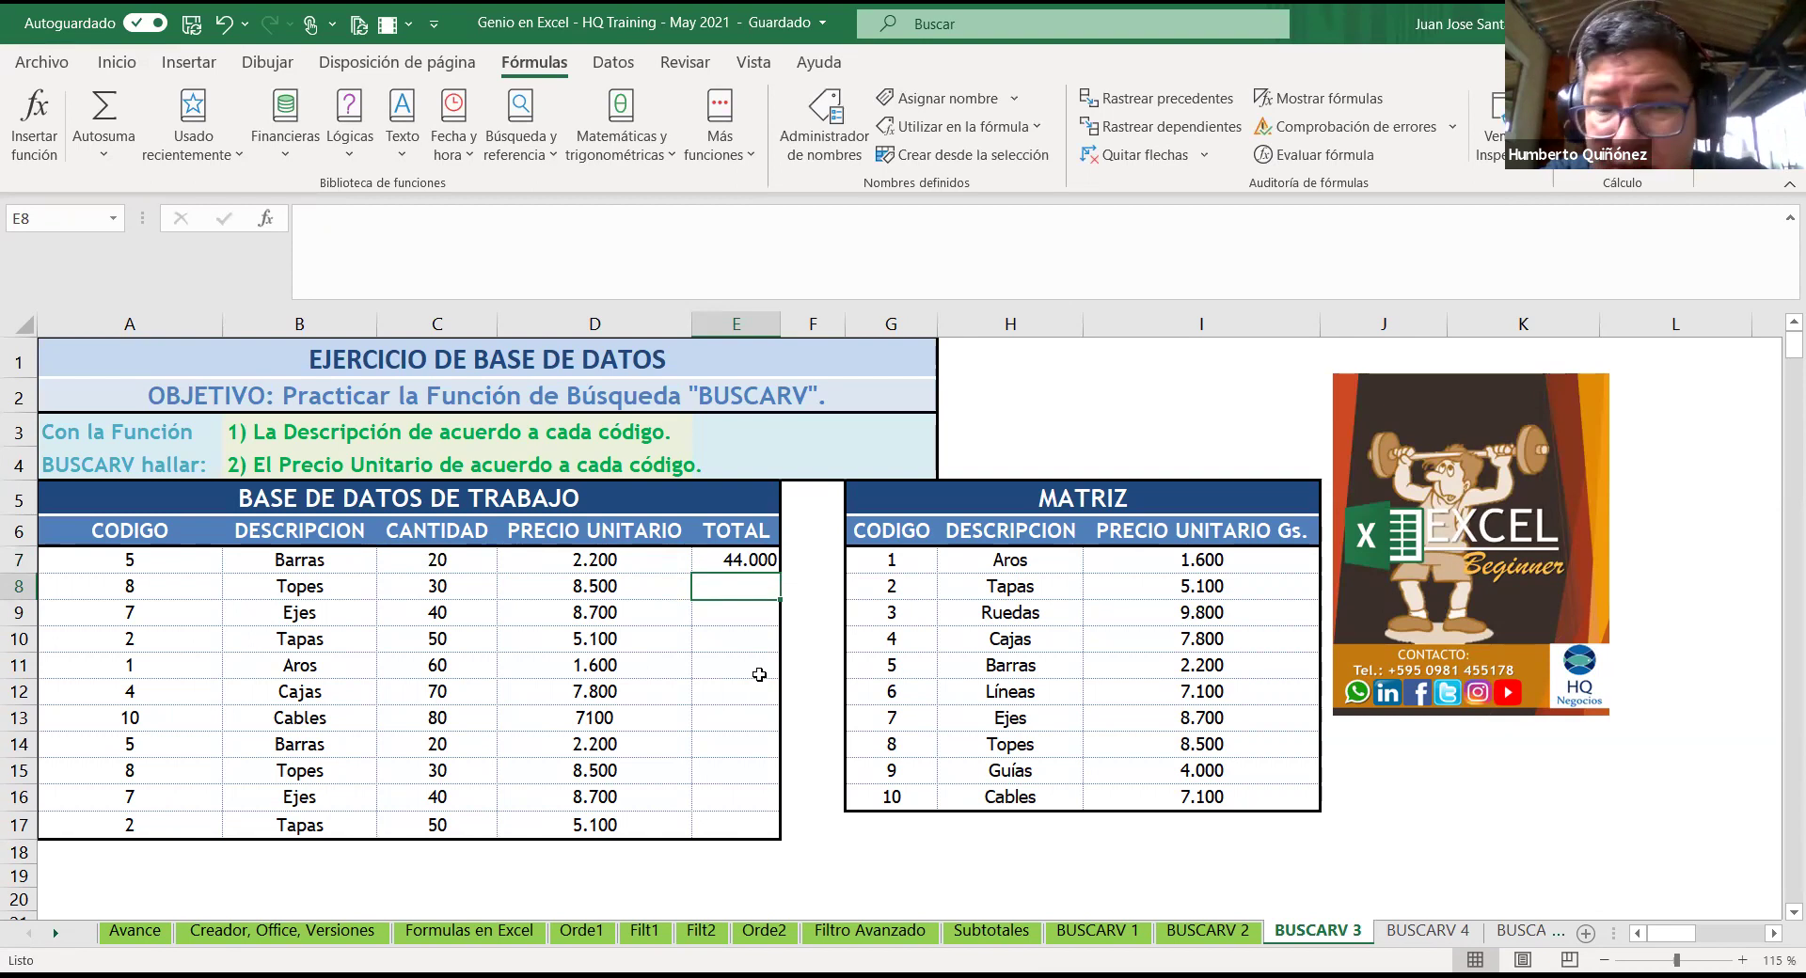
# Step: Fill the TOTAL formula down to E17 without formatting and check the copied formulas
pyautogui.press('Up')
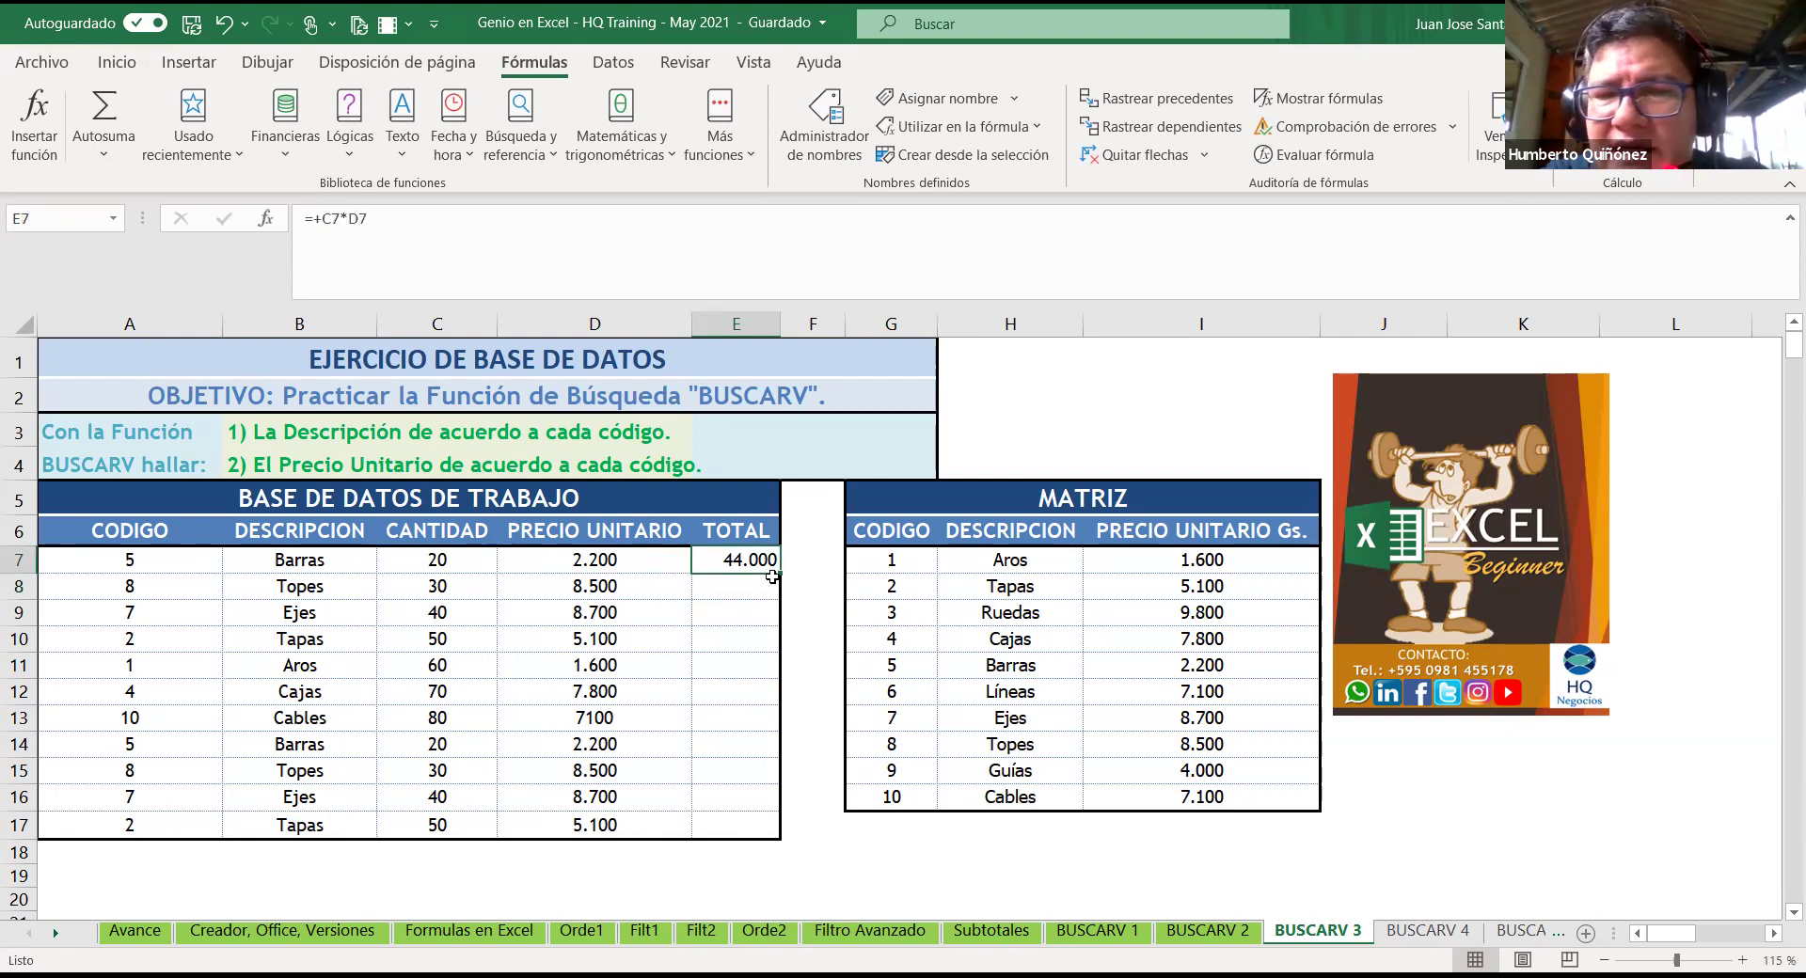
pyautogui.doubleClick(780, 573)
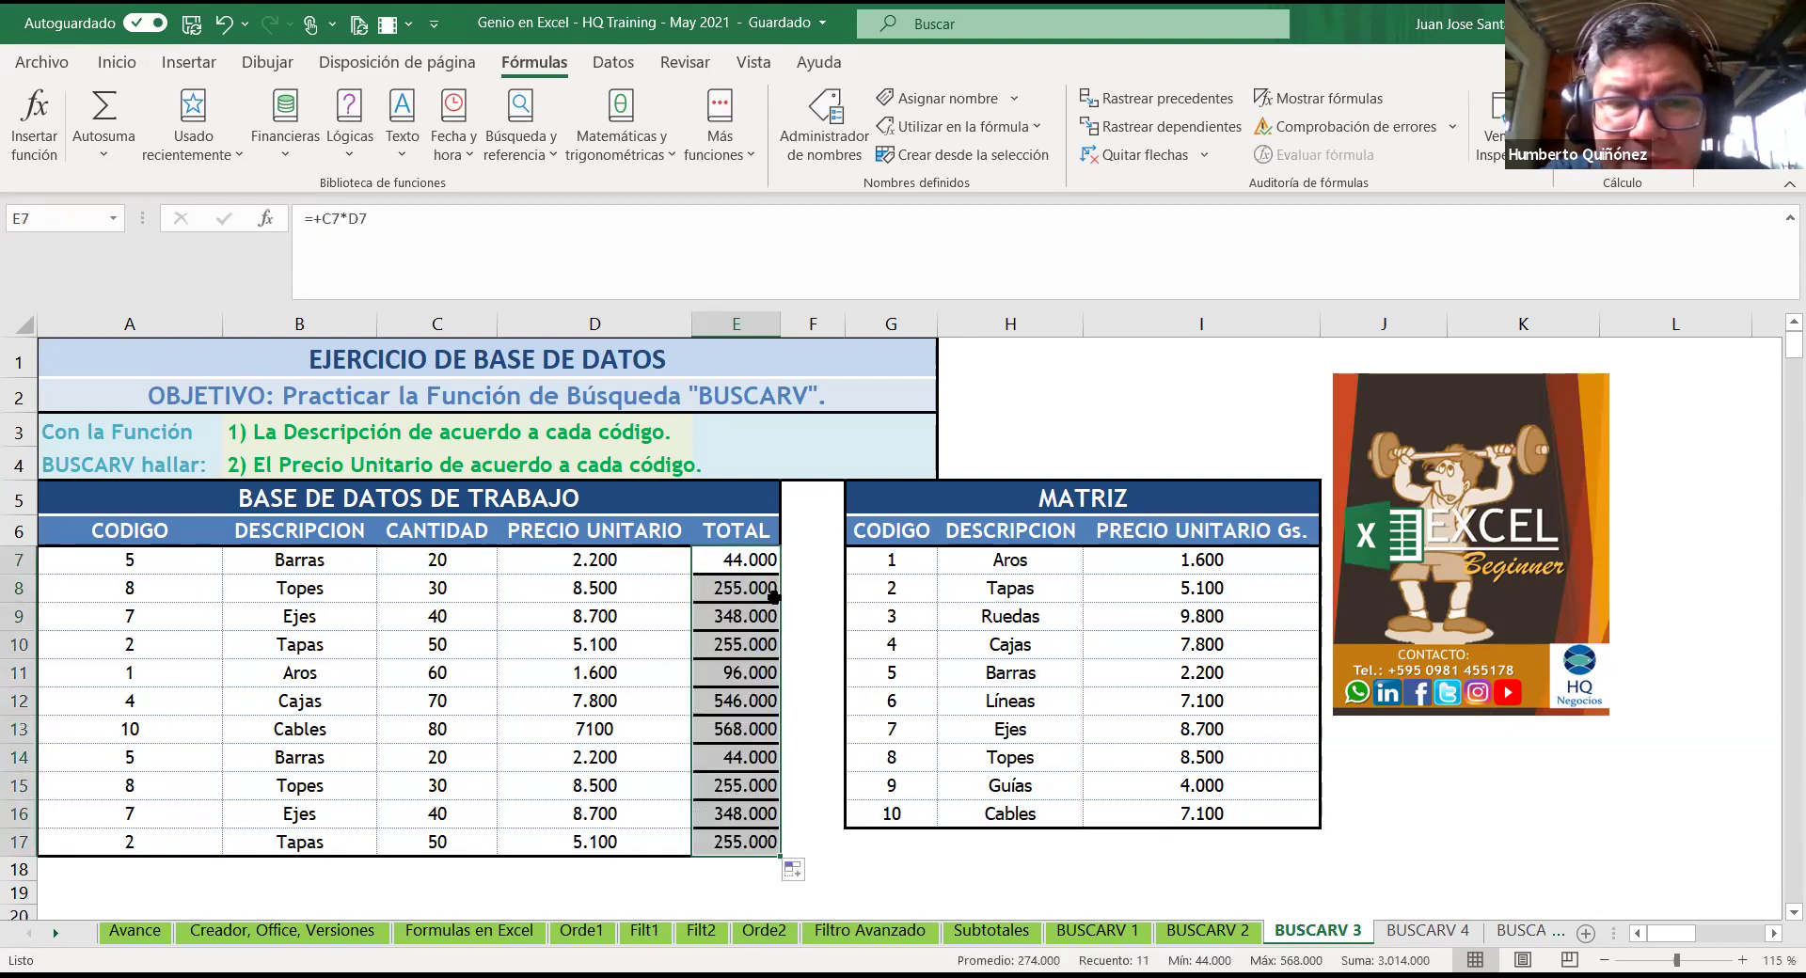
pyautogui.click(809, 871)
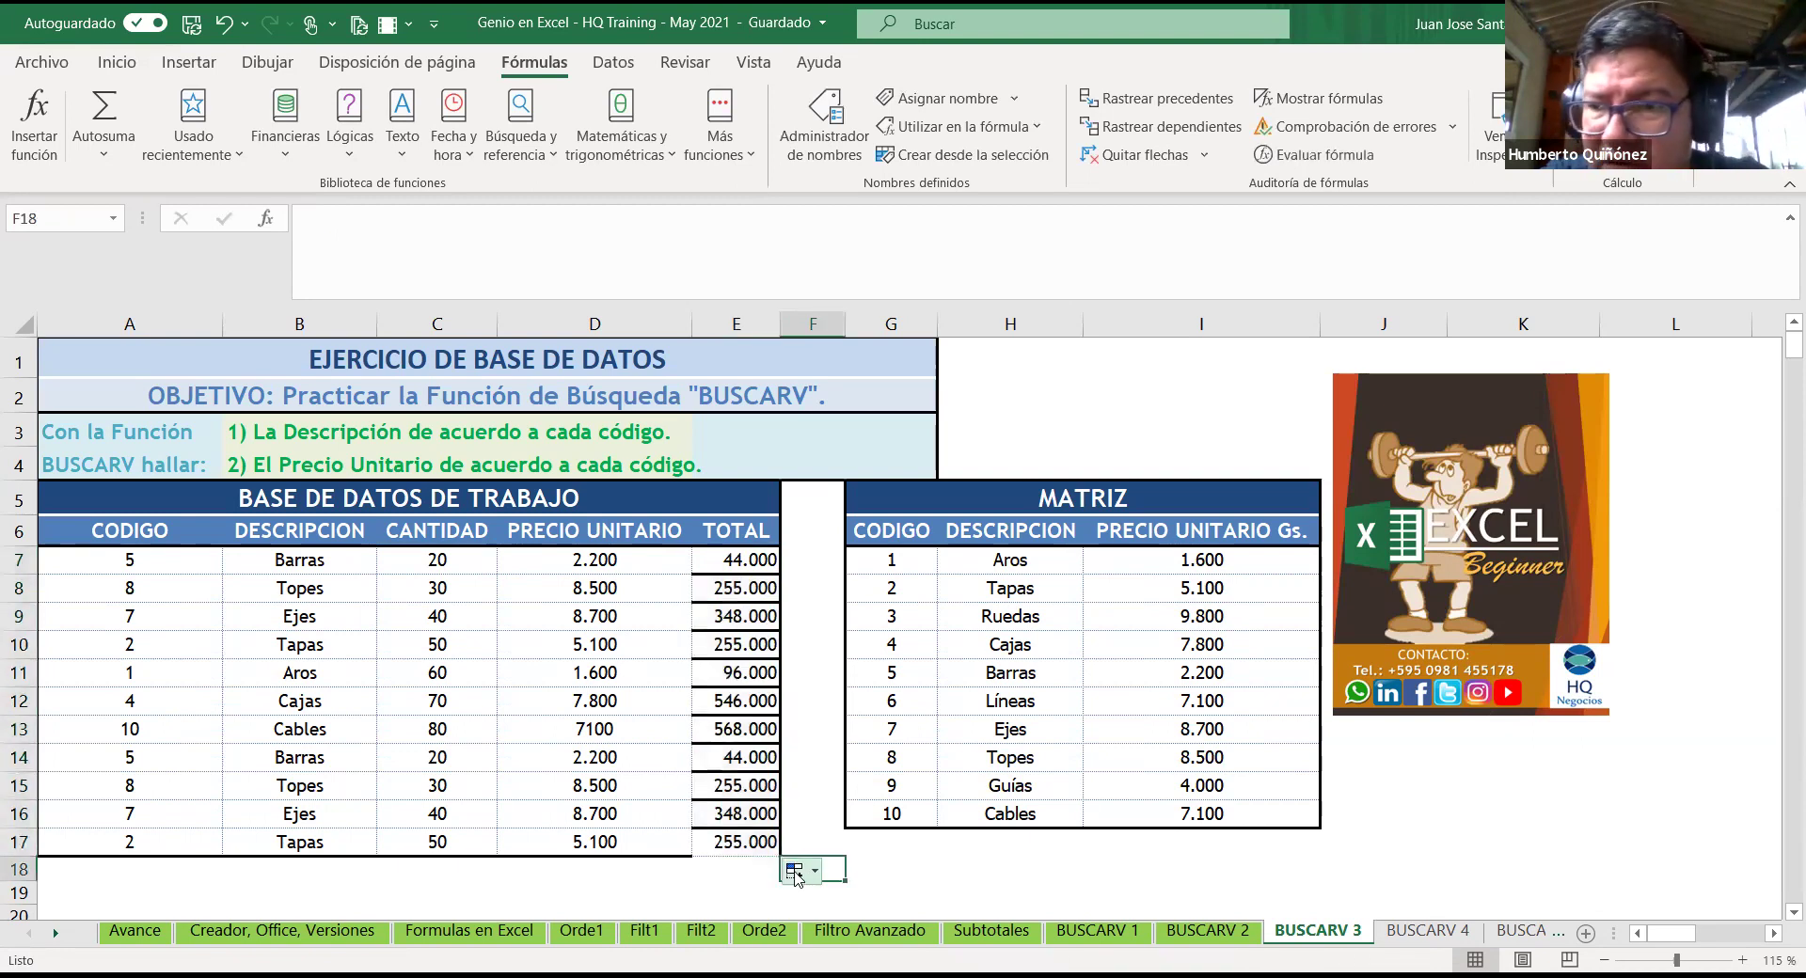
pyautogui.click(795, 870)
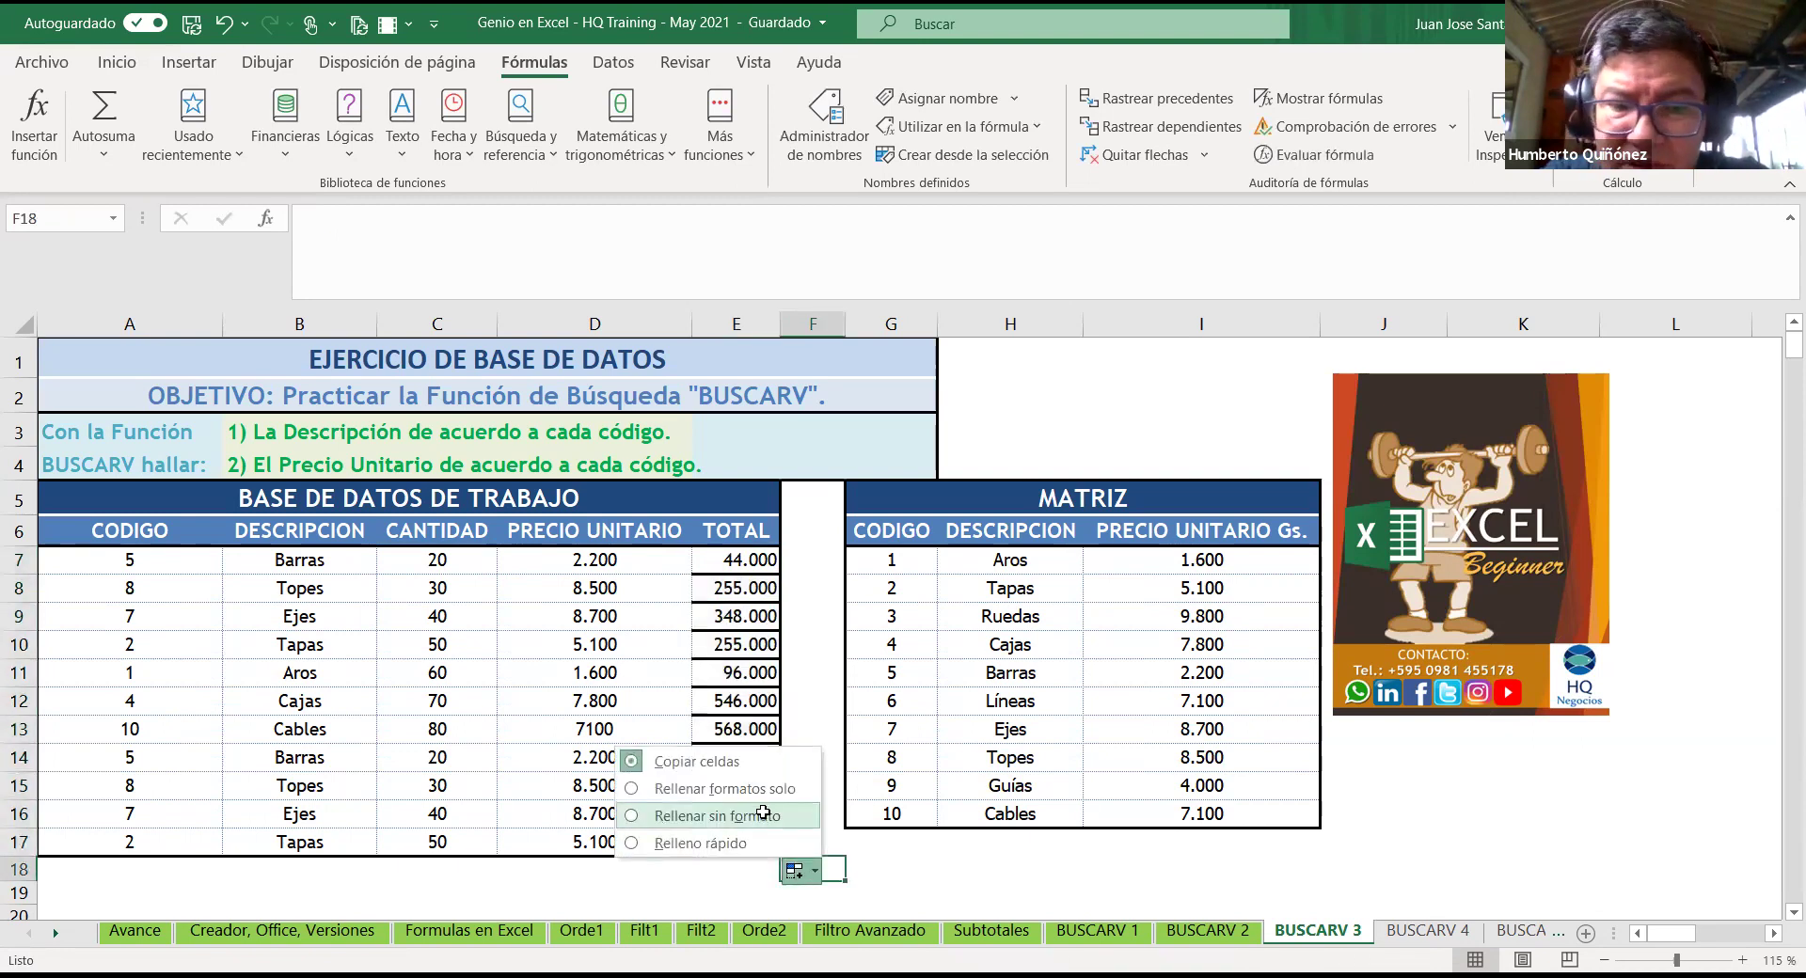
pyautogui.click(764, 816)
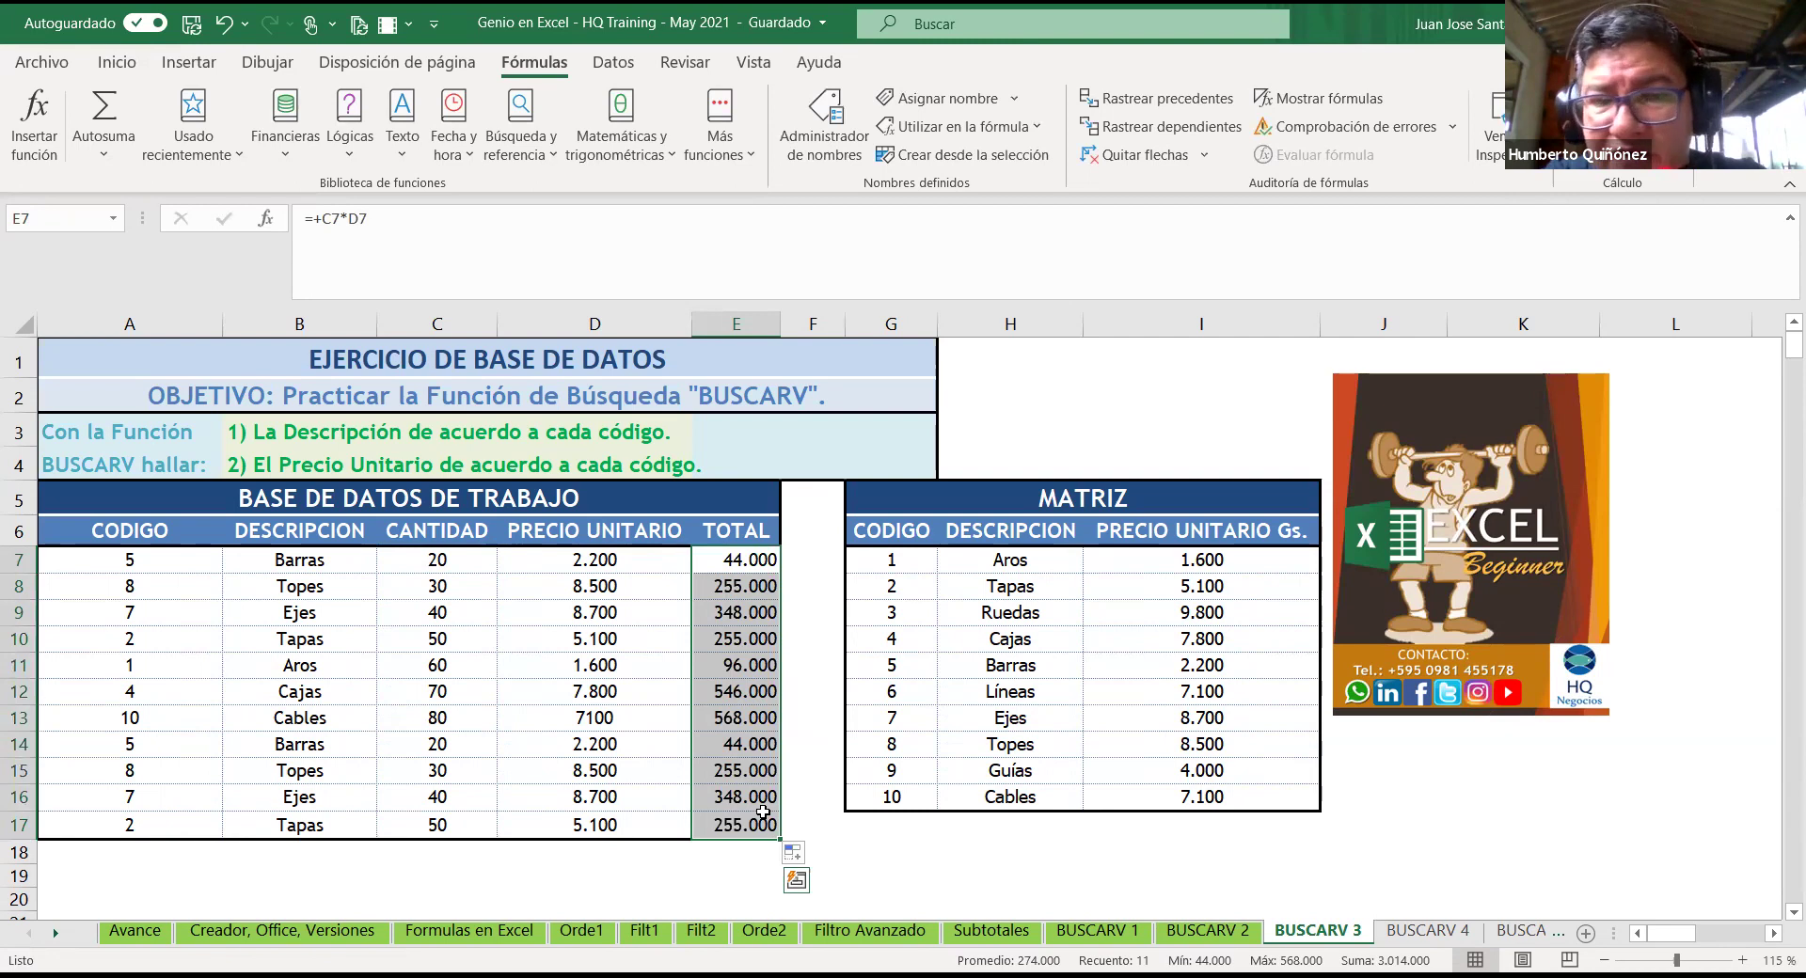
pyautogui.press('Down')
pyautogui.press('Down')
pyautogui.press('Down')
pyautogui.press('Down')
pyautogui.press('Down')
pyautogui.press('Down')
pyautogui.press('Down')
pyautogui.press('Down')
pyautogui.press('Down')
pyautogui.press('Down')
pyautogui.press('Down')
pyautogui.press('Up')
pyautogui.press('Up')
pyautogui.press('Up')
pyautogui.press('Up')
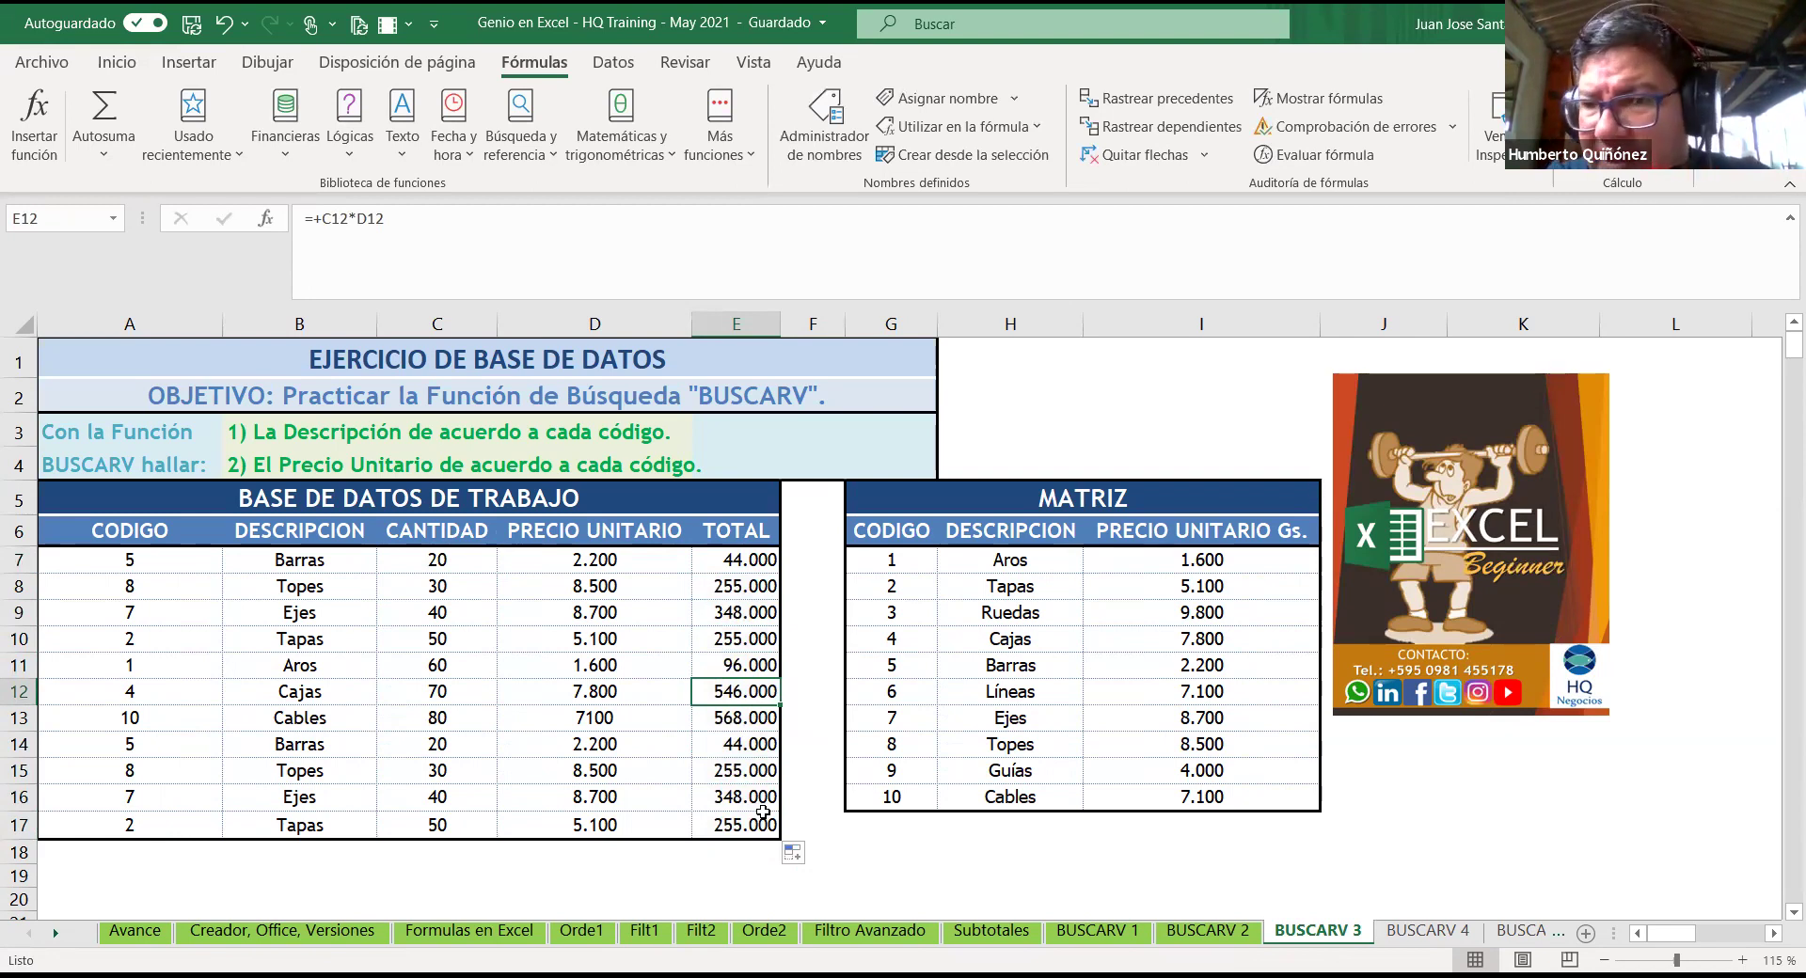
pyautogui.press('Left')
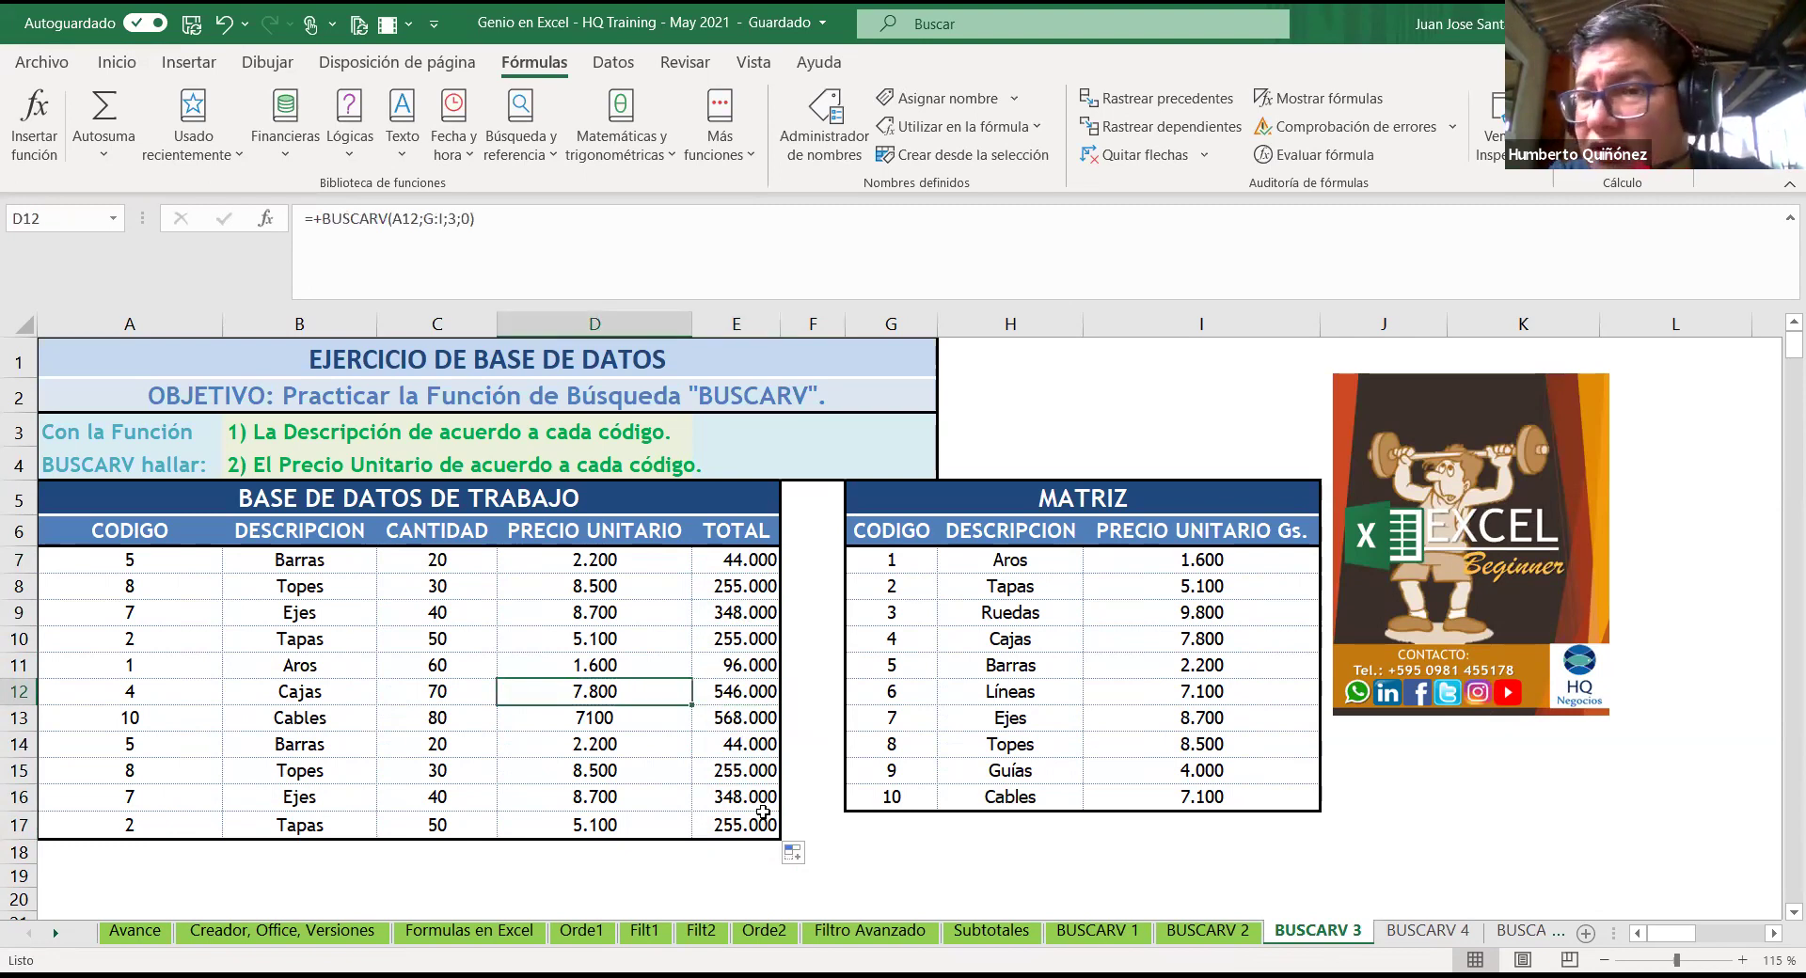
pyautogui.press('Right')
pyautogui.press('Up')
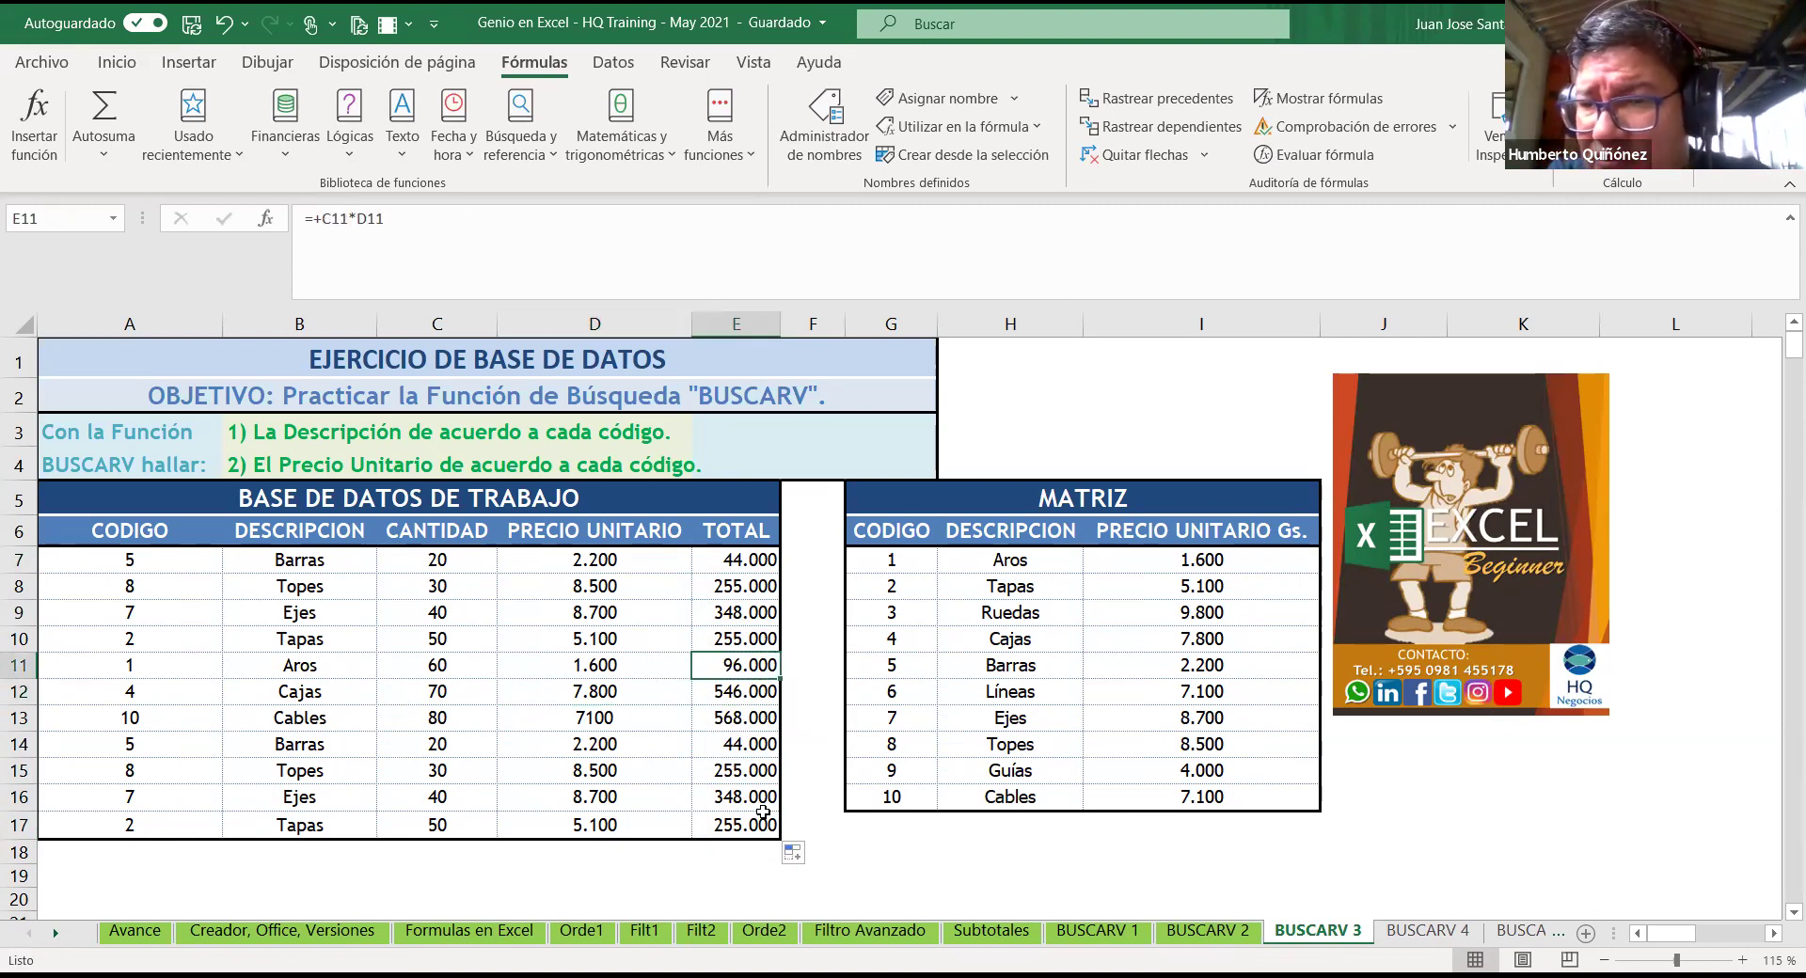
pyautogui.press('Up')
pyautogui.press('Up')
pyautogui.press('Up')
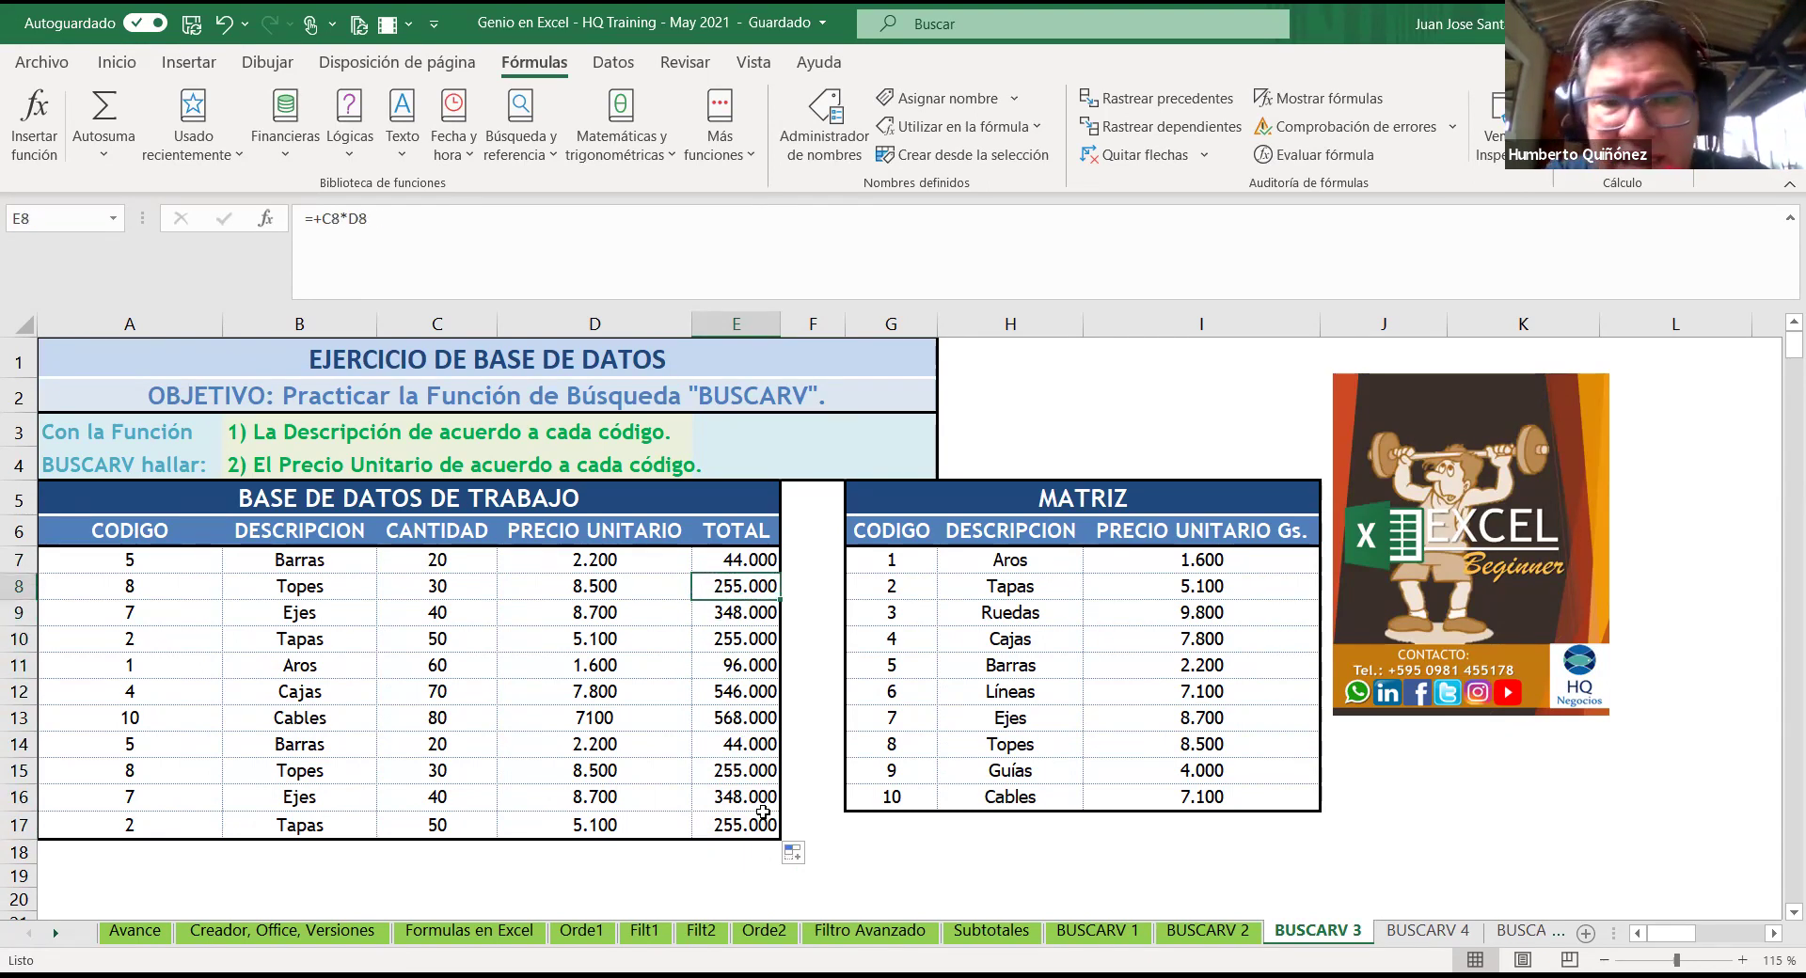
pyautogui.press('Down')
pyautogui.press('Down')
pyautogui.press('Down')
pyautogui.press('Down')
pyautogui.press('Down')
pyautogui.press('Down')
pyautogui.press('Down')
pyautogui.press('Down')
pyautogui.press('Down')
pyautogui.press('Down')
pyautogui.press('Down')
pyautogui.press('Down')
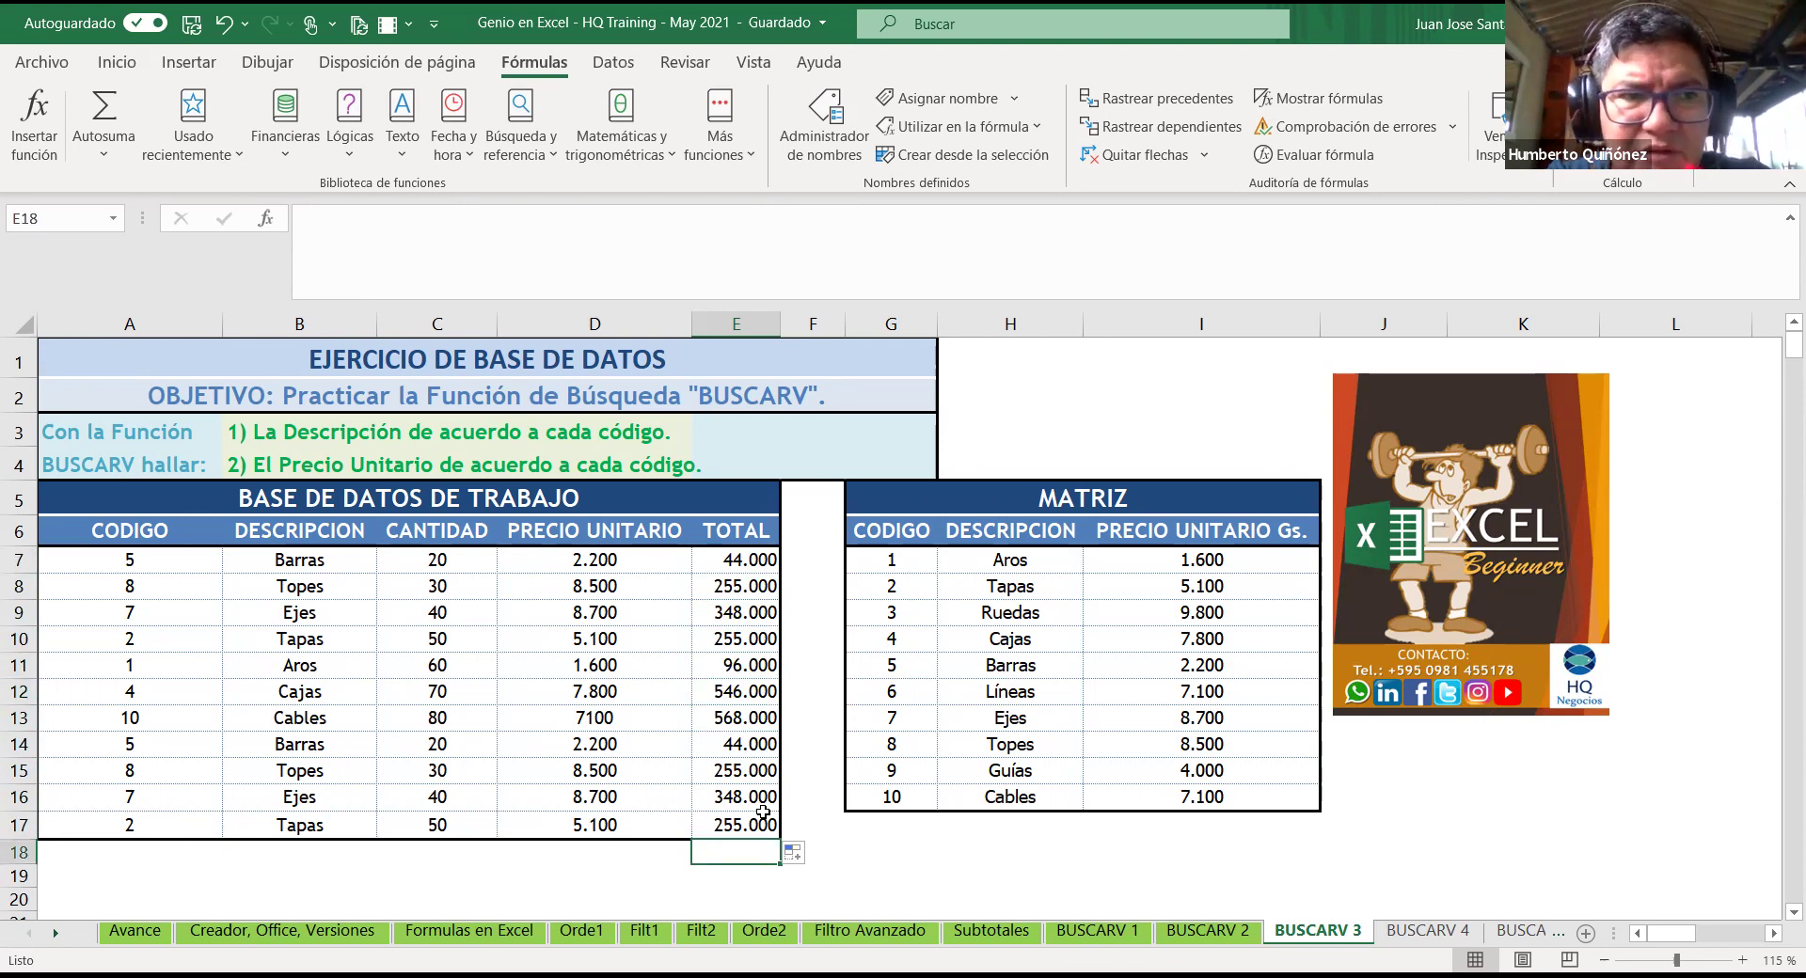
# Step: Enter =+SUMA(E7:E17) in E18 for the grand total 3.014.000
pyautogui.write('+')
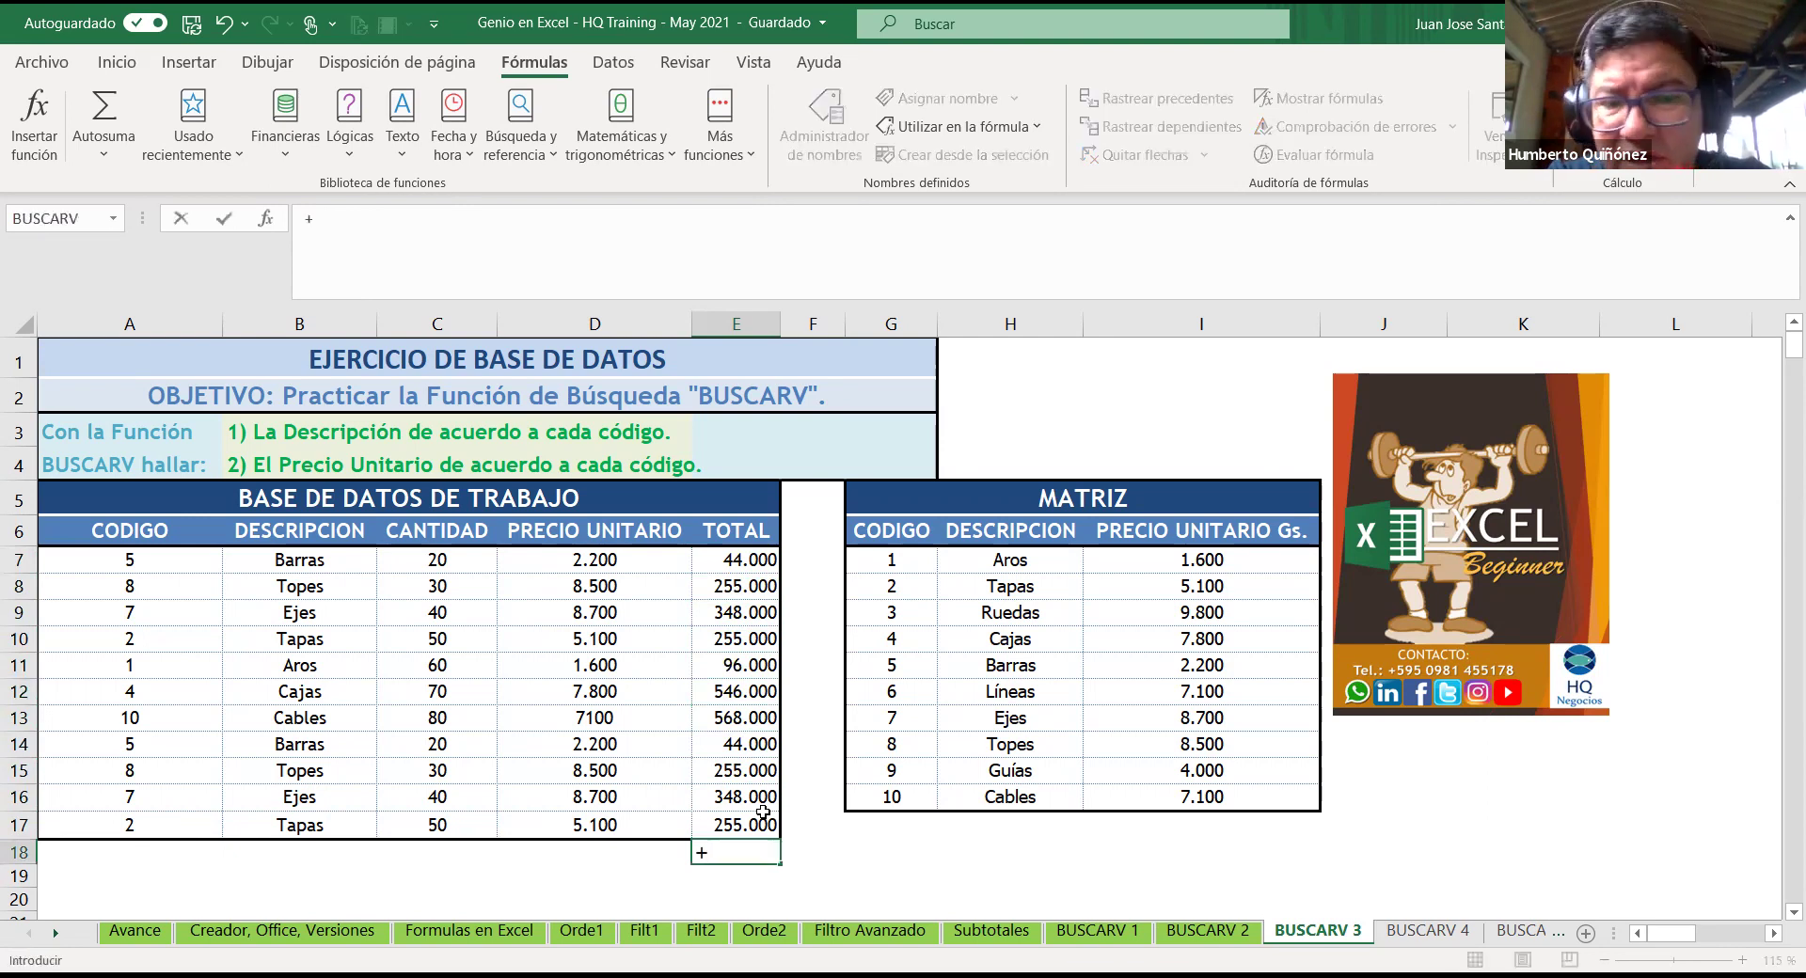
pyautogui.write('SUMA(')
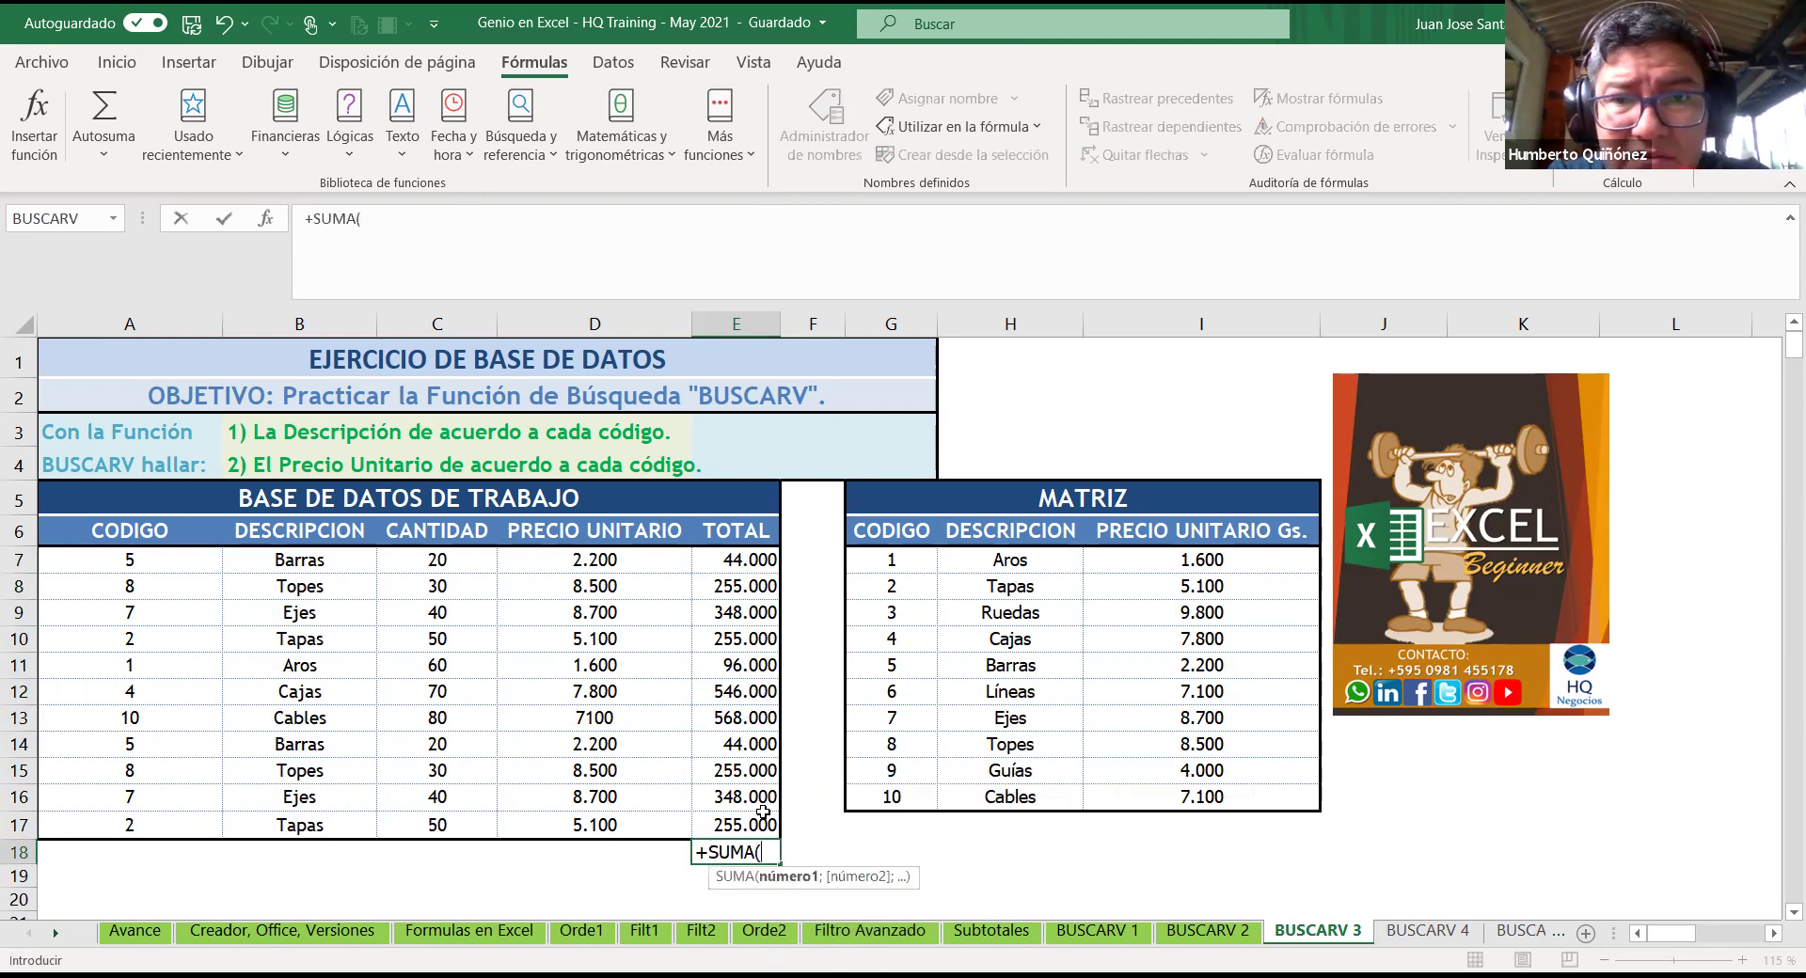
pyautogui.moveTo(758, 555); pyautogui.dragTo(757, 580)
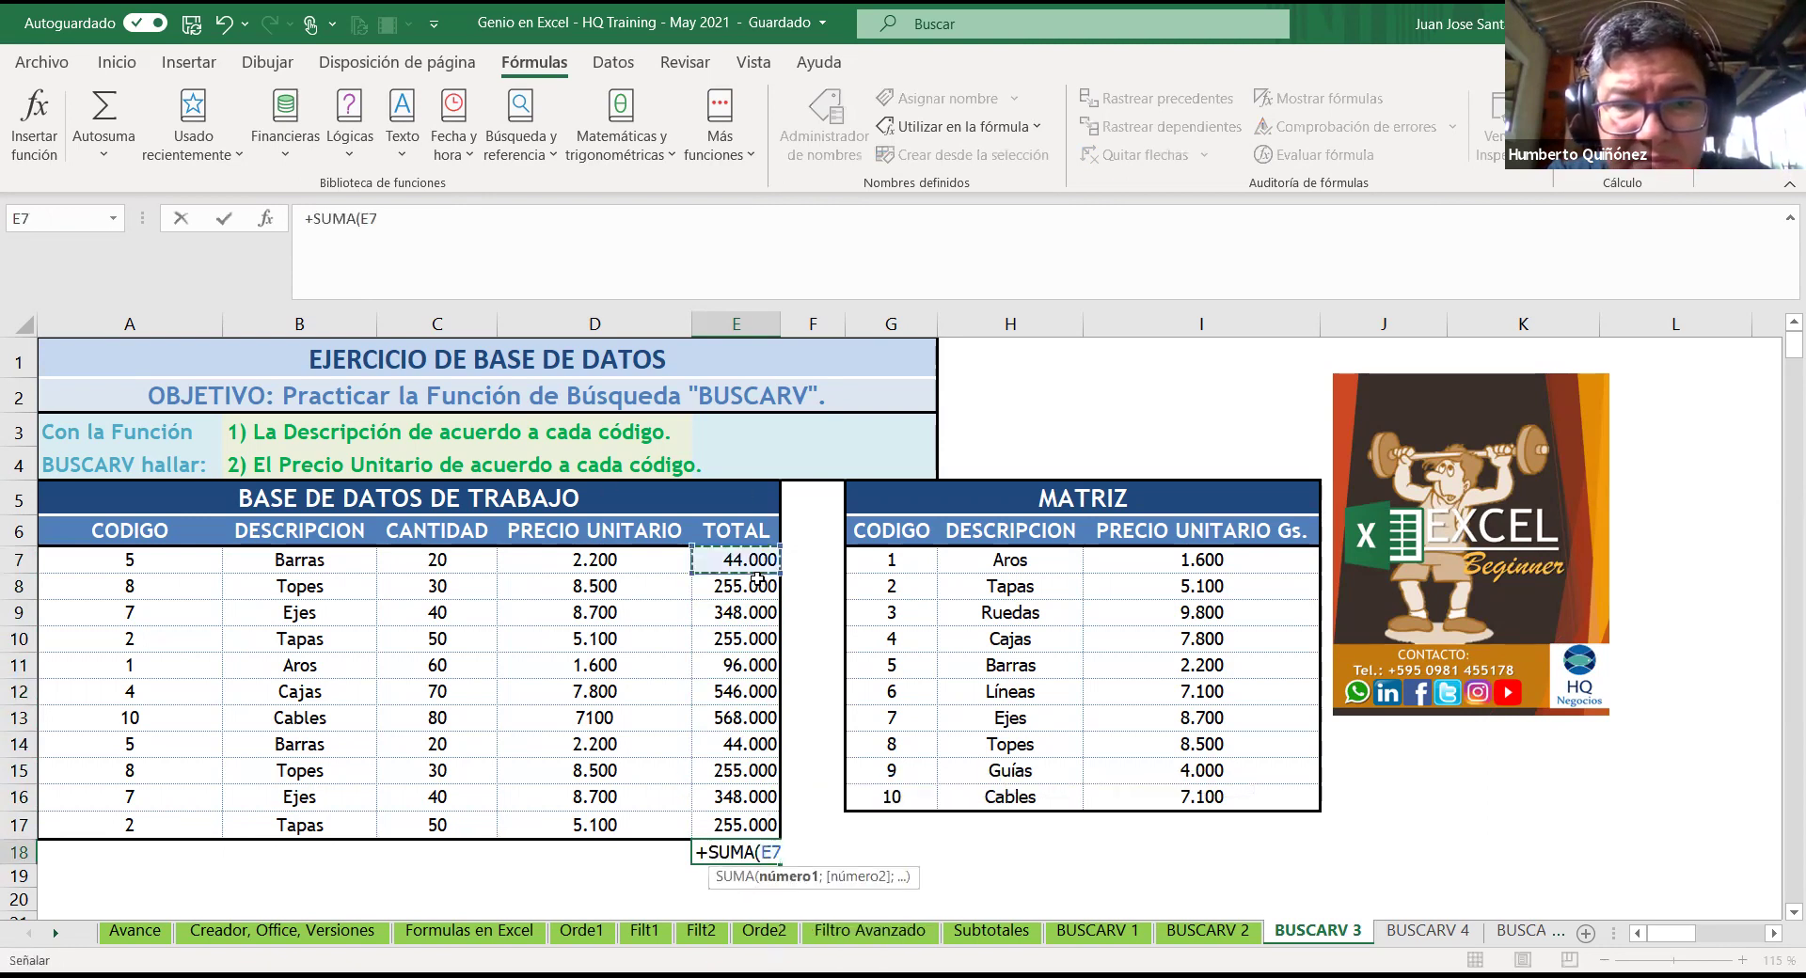
pyautogui.keyDown('shift'); pyautogui.click(750, 826); pyautogui.keyUp('shift')
pyautogui.press('Return')
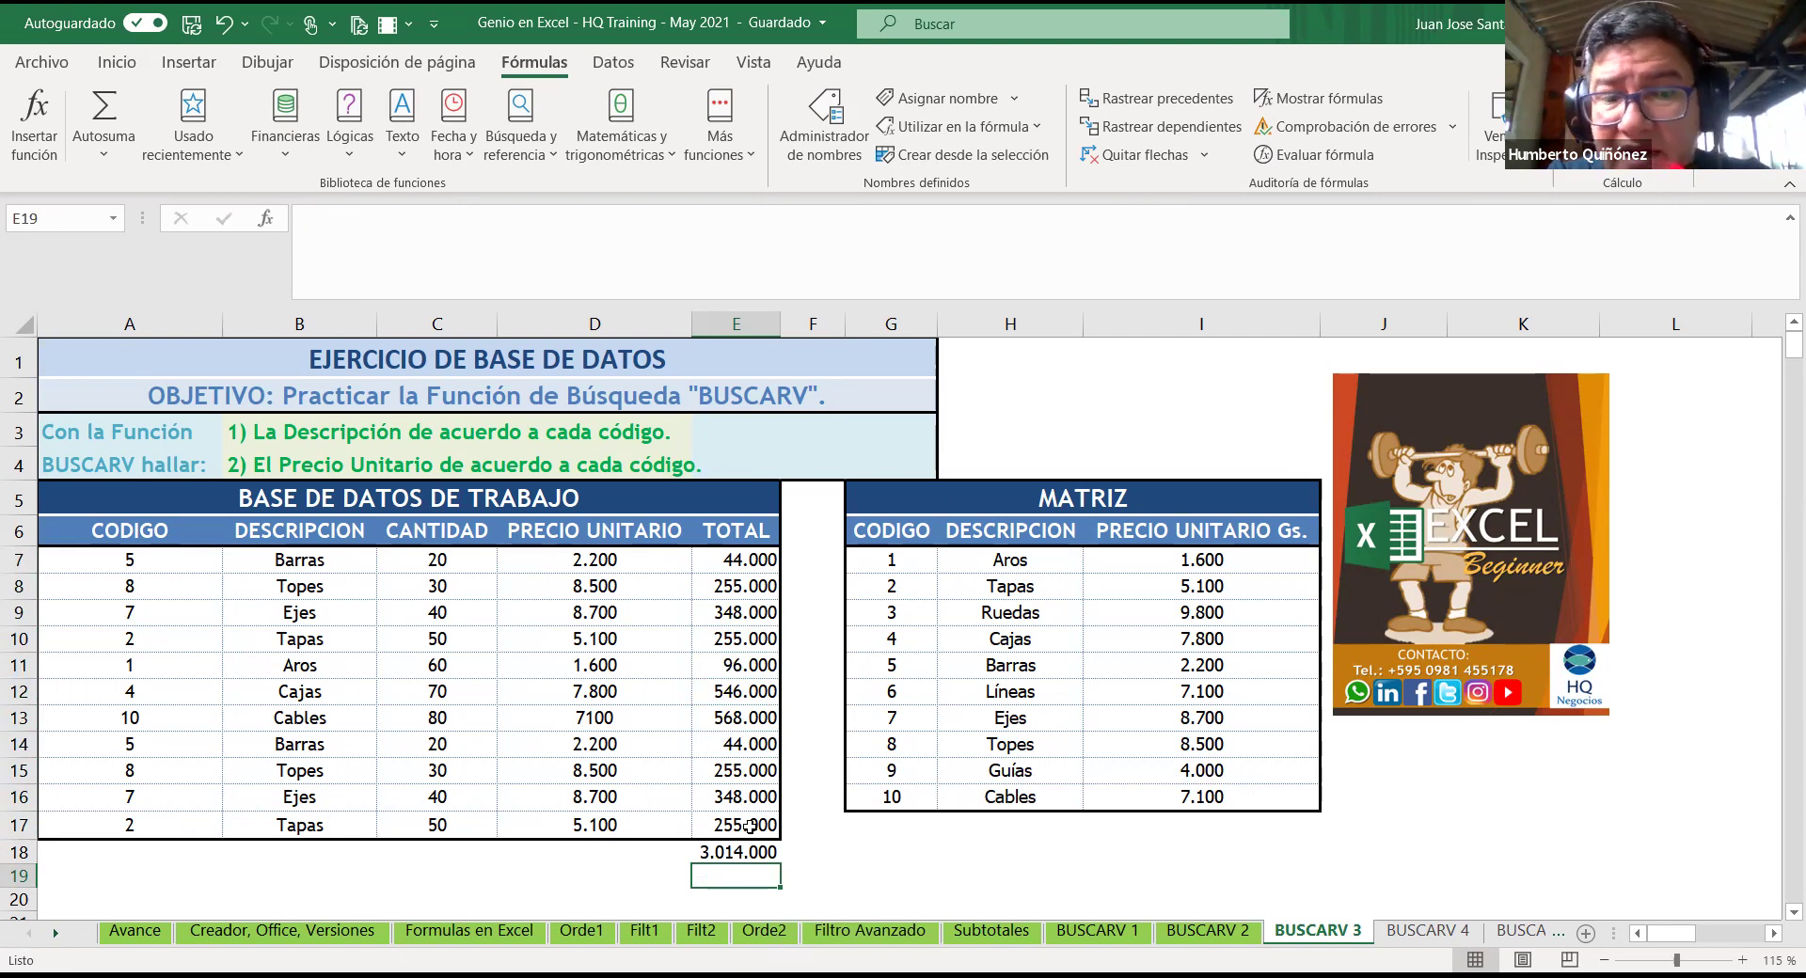
pyautogui.press('Up')
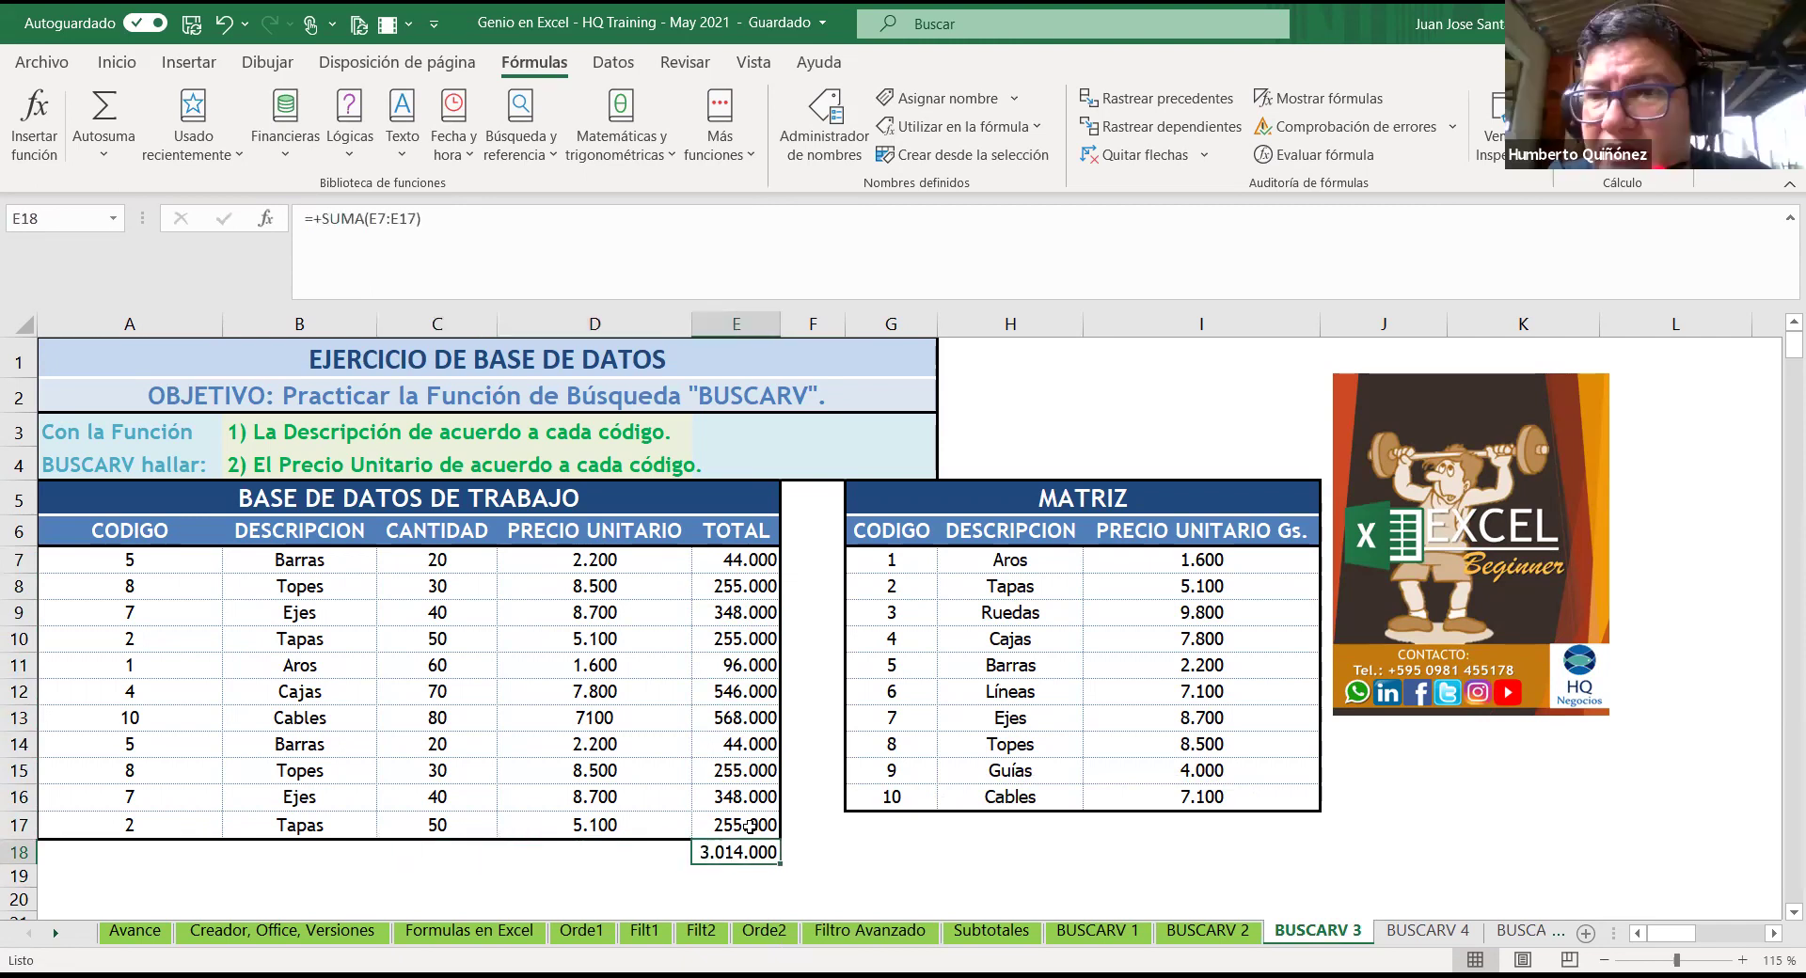
pyautogui.press('Left')
pyautogui.press('Left')
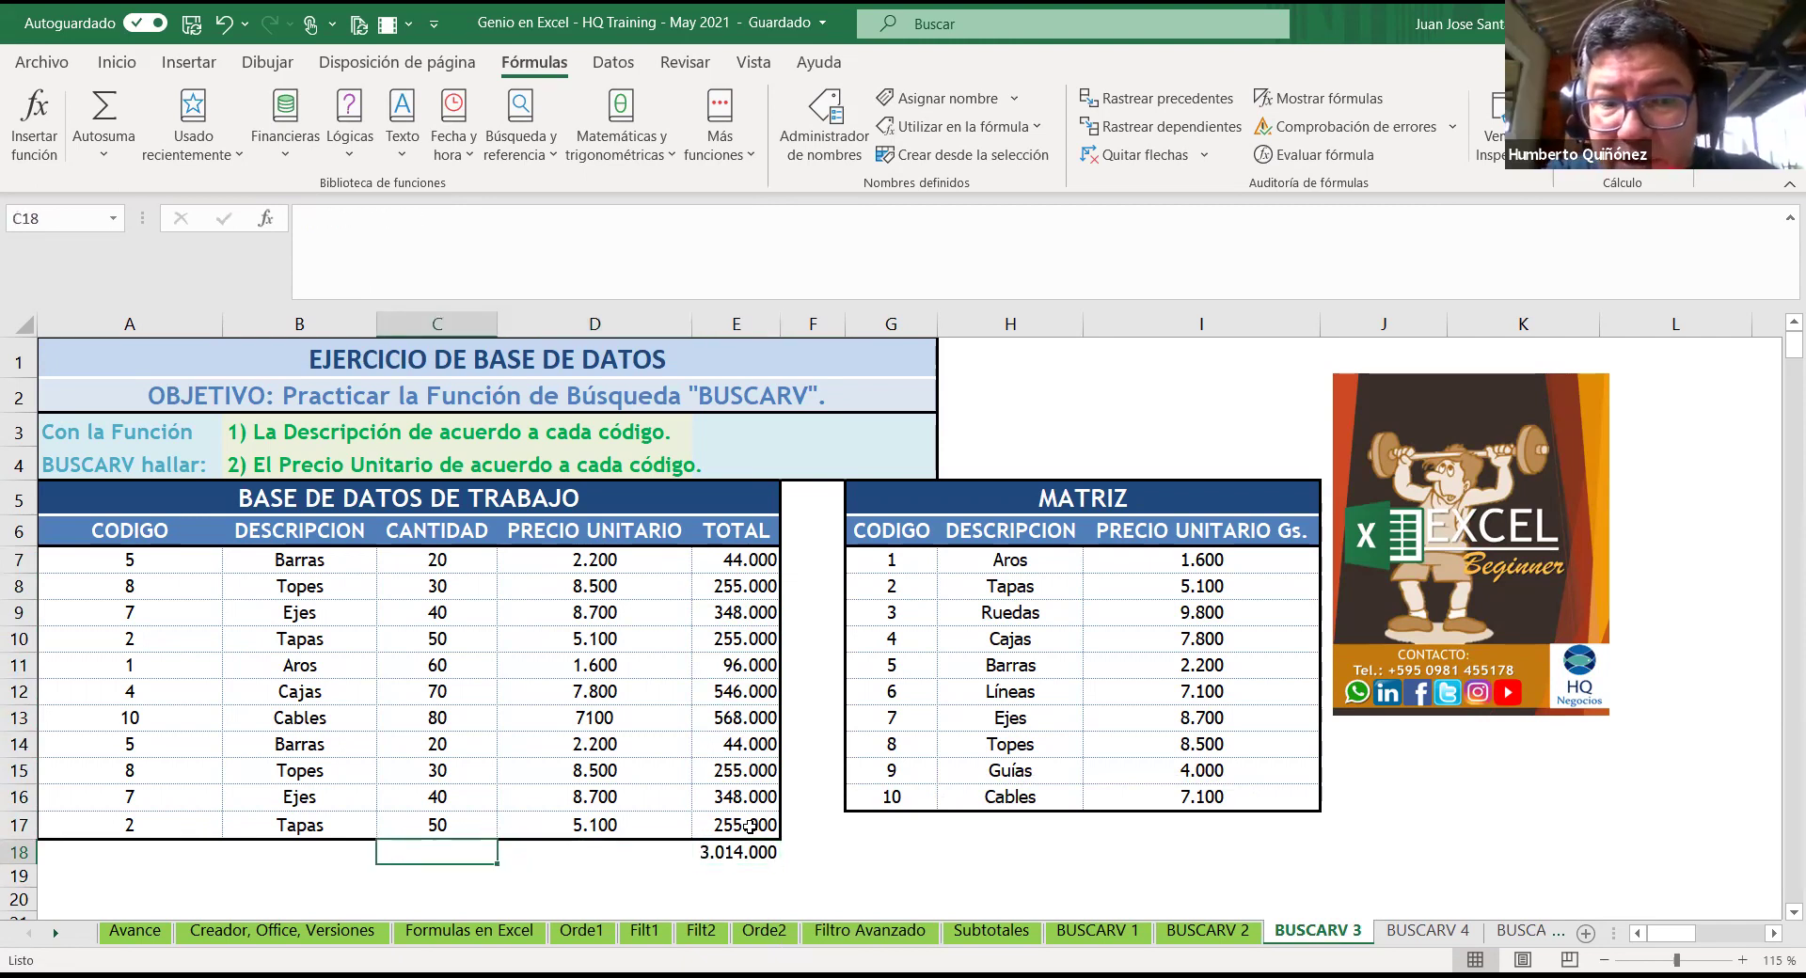
pyautogui.press('Right')
pyautogui.press('Right')
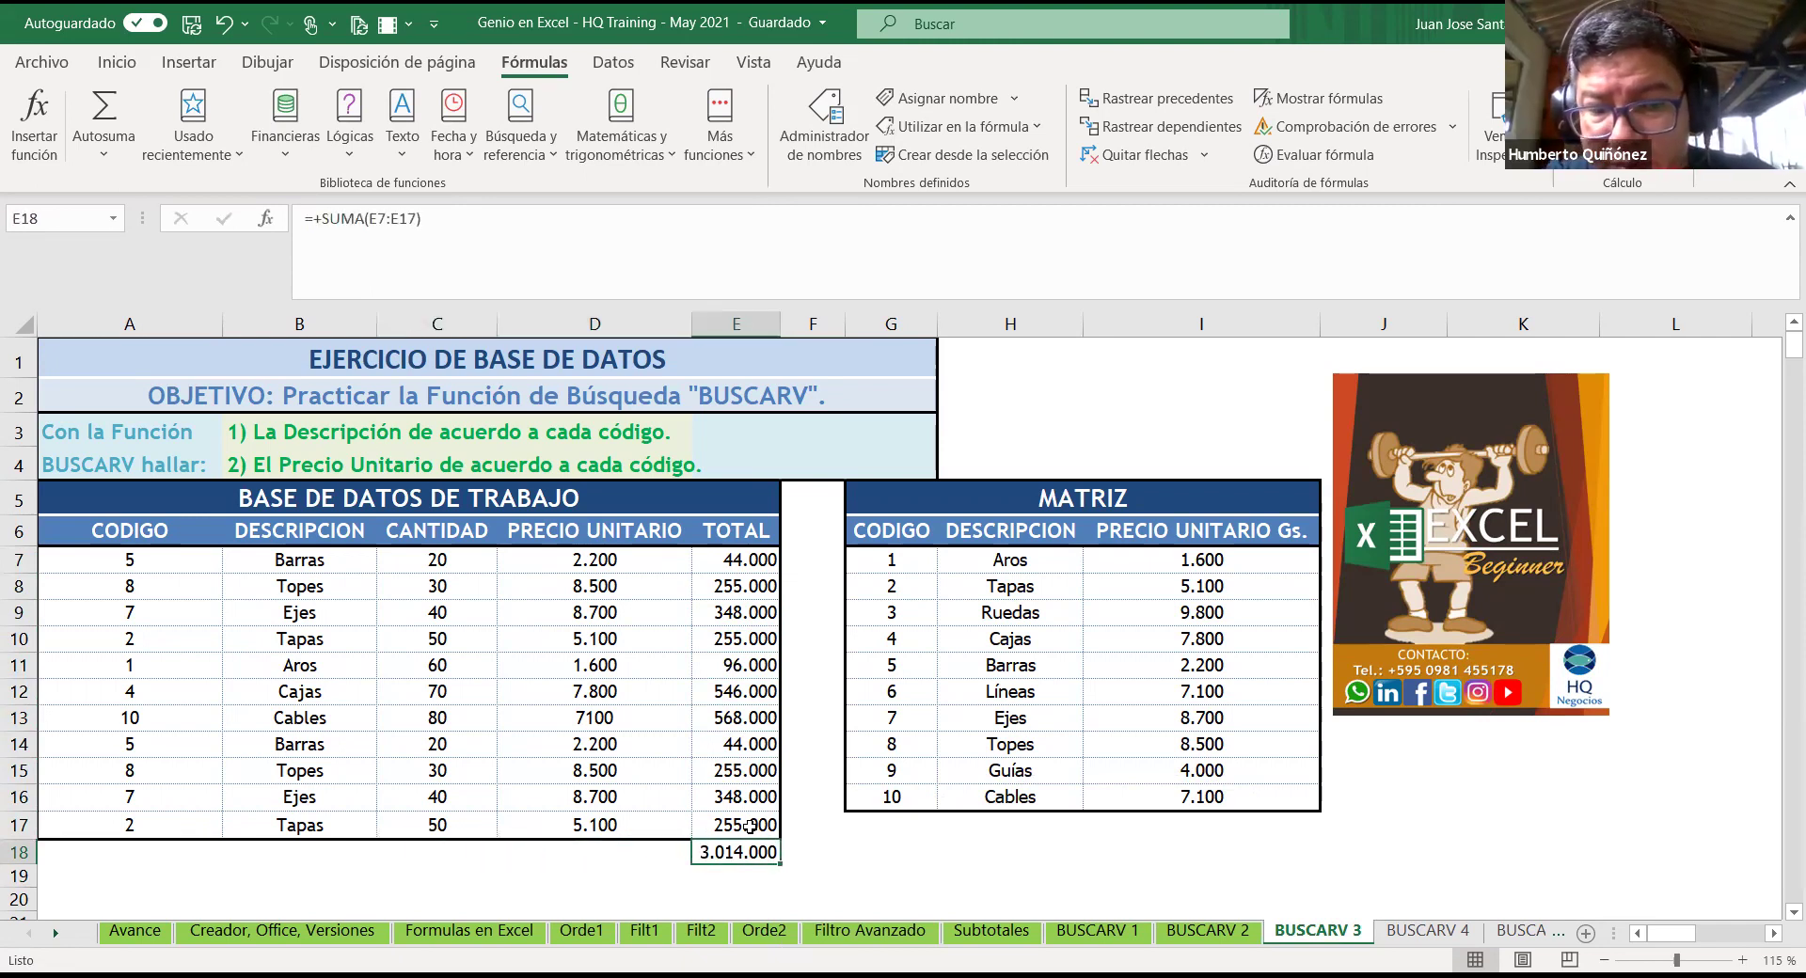
# Step: Copy the SUMA formula into C18 to total CANTIDAD as 490
pyautogui.hotkey('ctrl', 'c')
pyautogui.press('Left')
pyautogui.press('Left')
pyautogui.press('Left')
pyautogui.press('Right')
pyautogui.hotkey('ctrl', 'v')
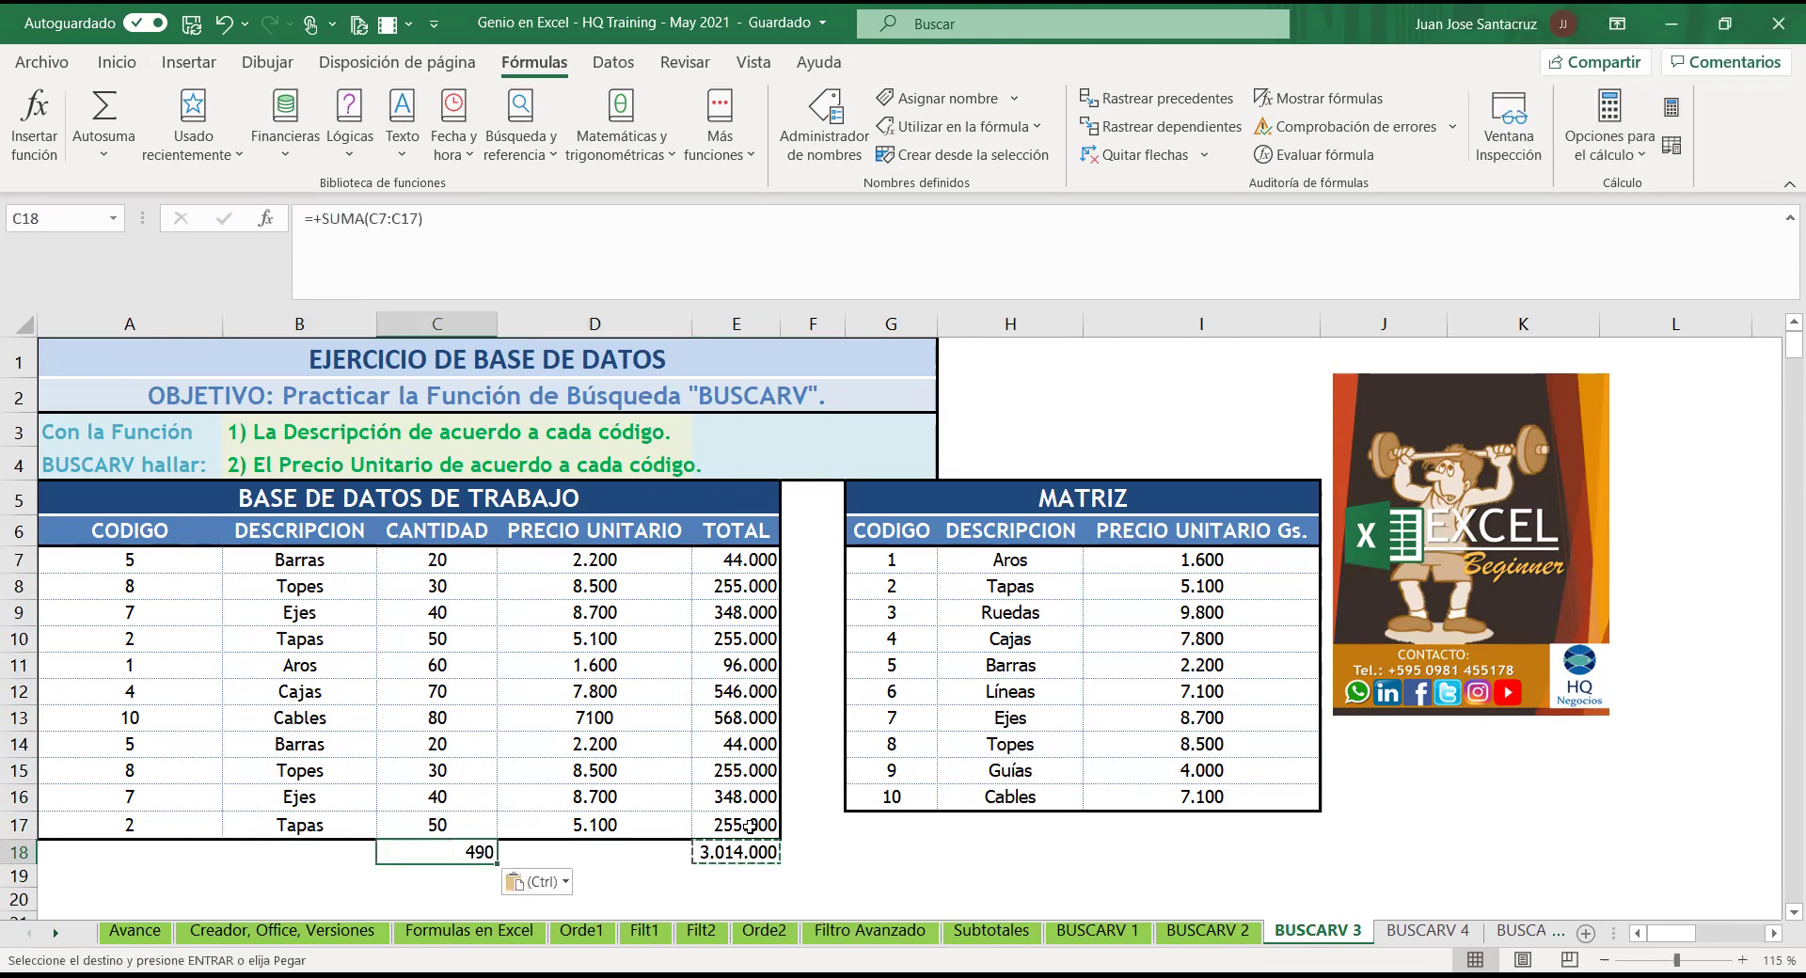
pyautogui.press('Escape')
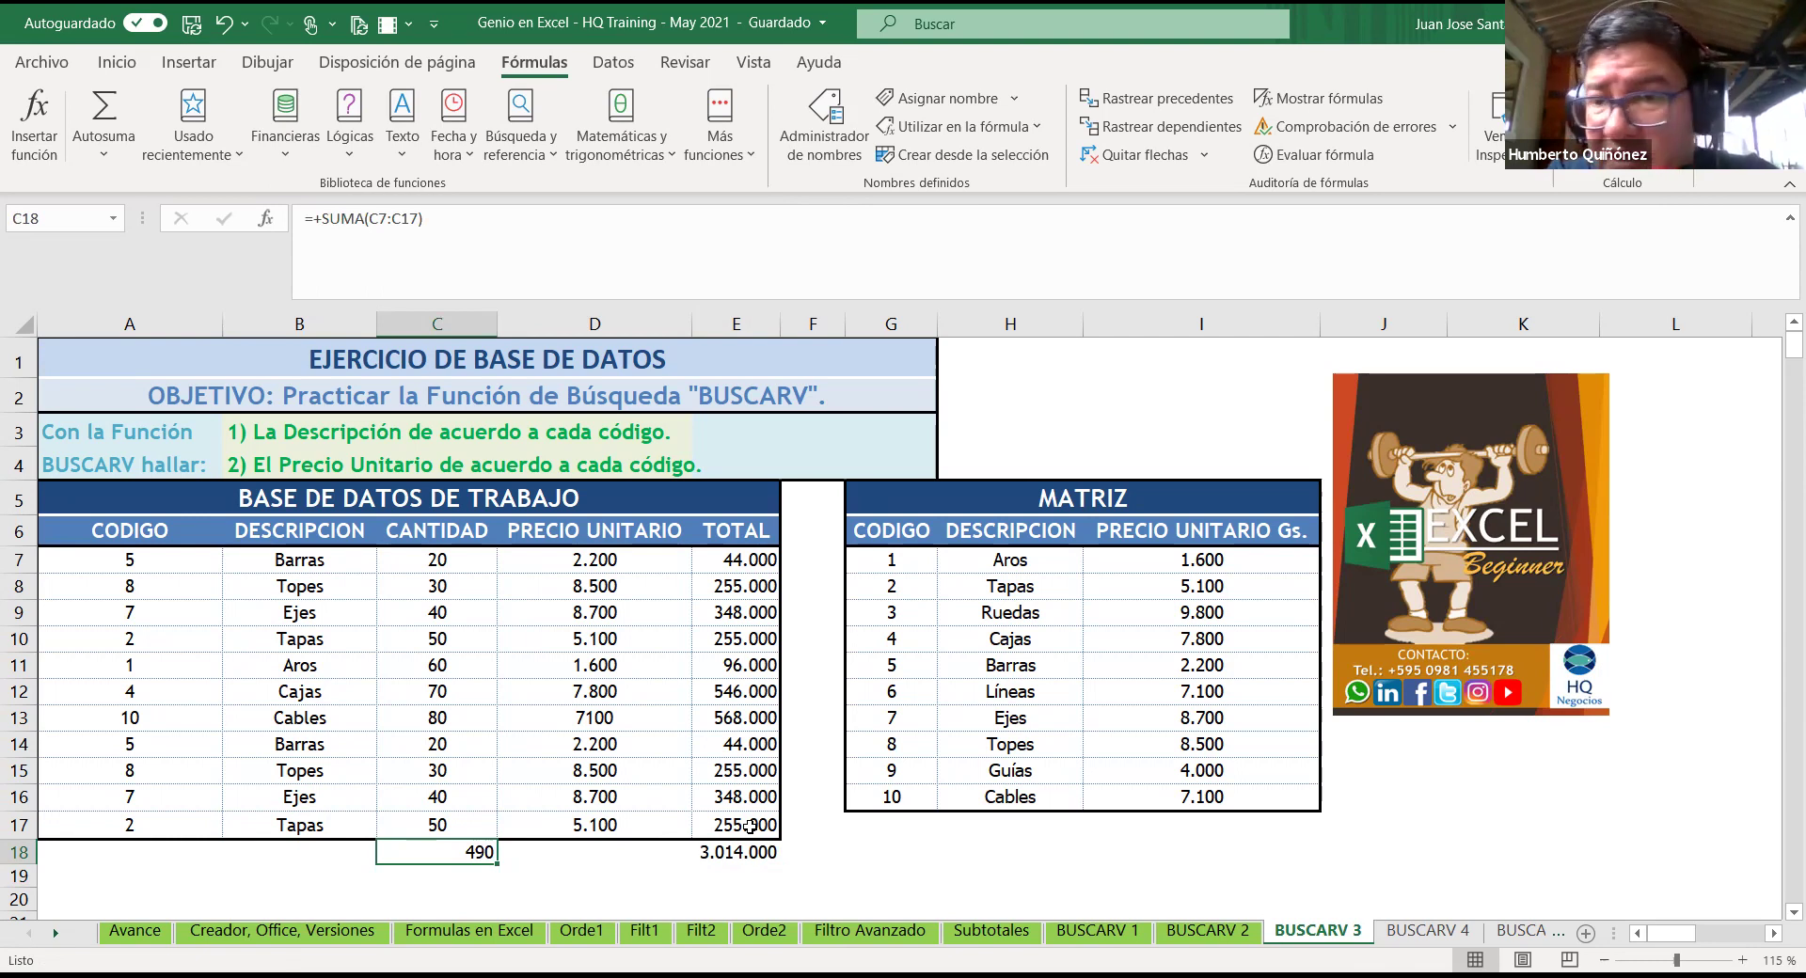
pyautogui.press('Left')
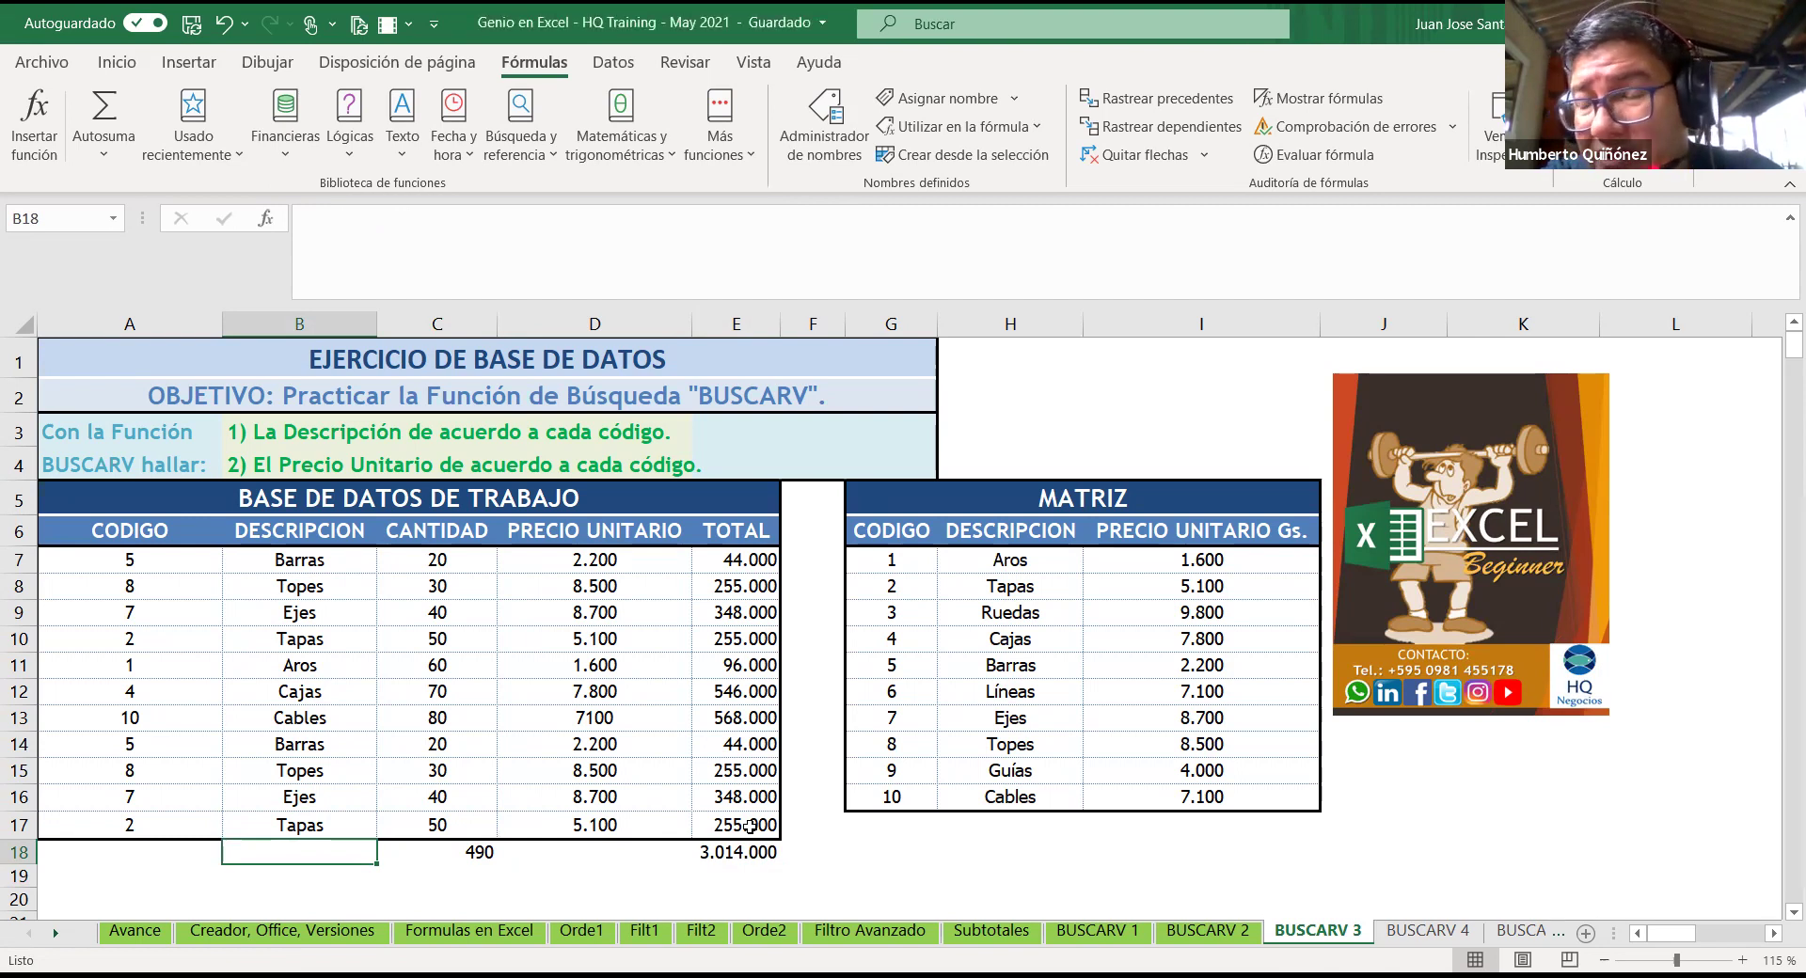
# Step: Delete the 490 total in C18 and the 3.014.000 total in E18
pyautogui.press('Right')
pyautogui.press('Right')
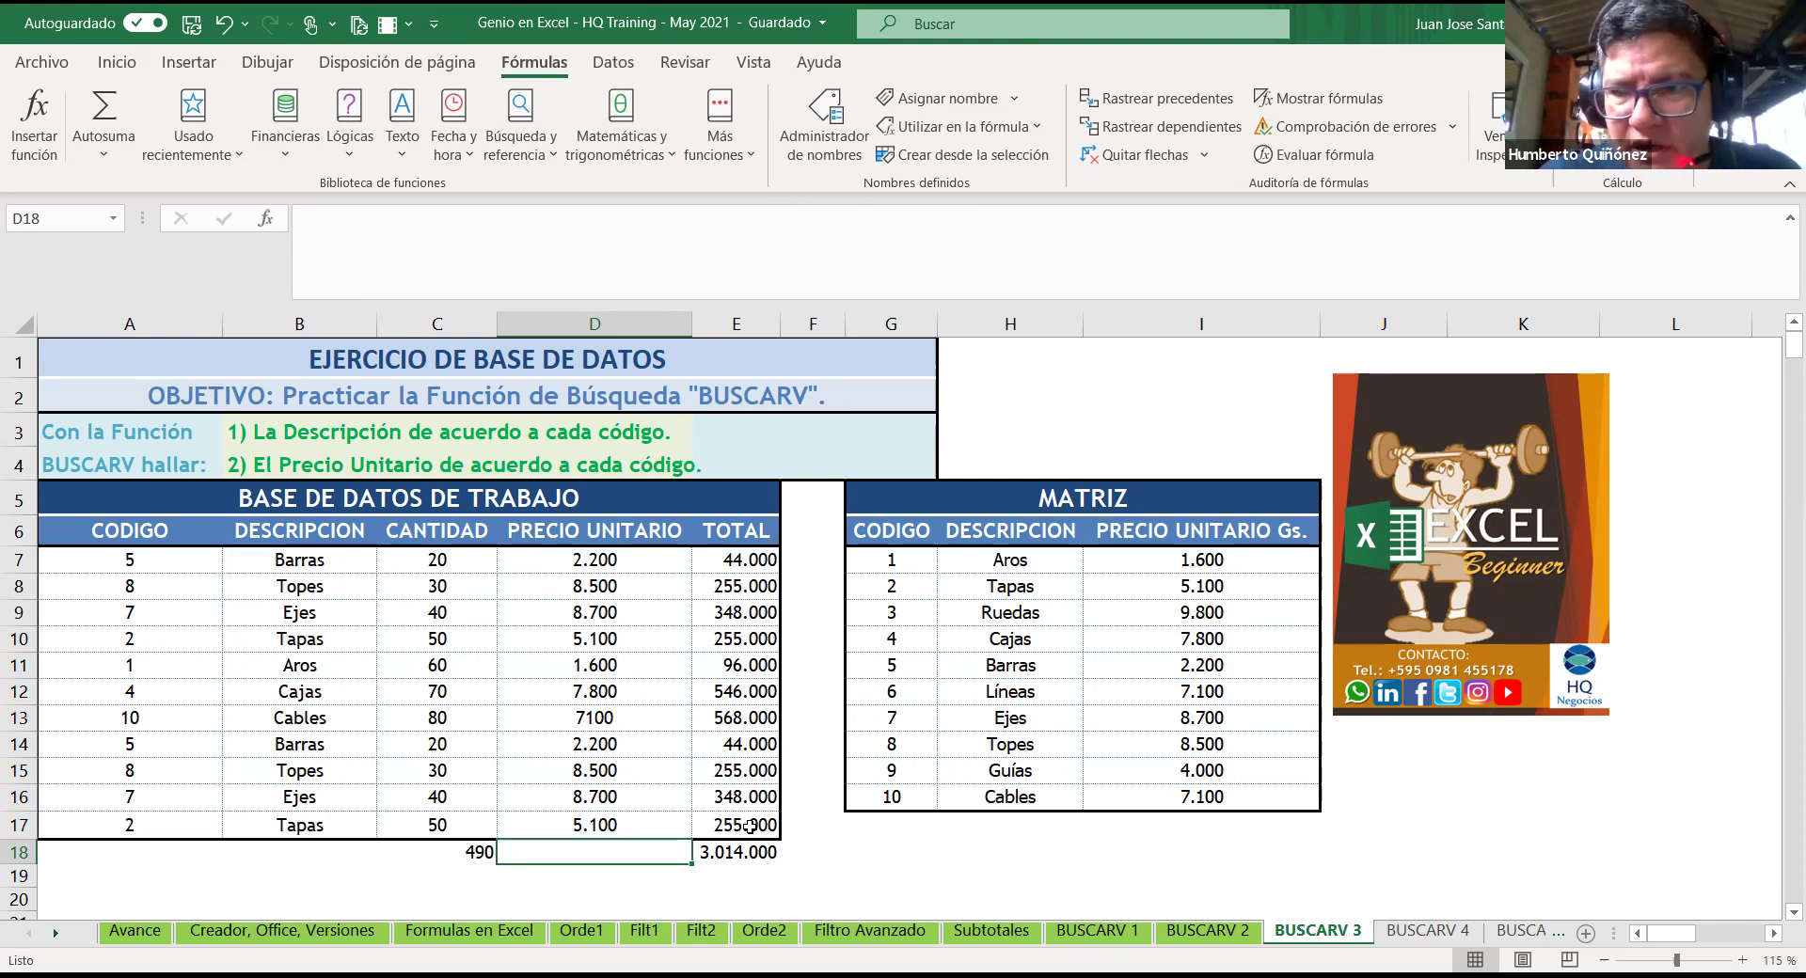
pyautogui.press('Left')
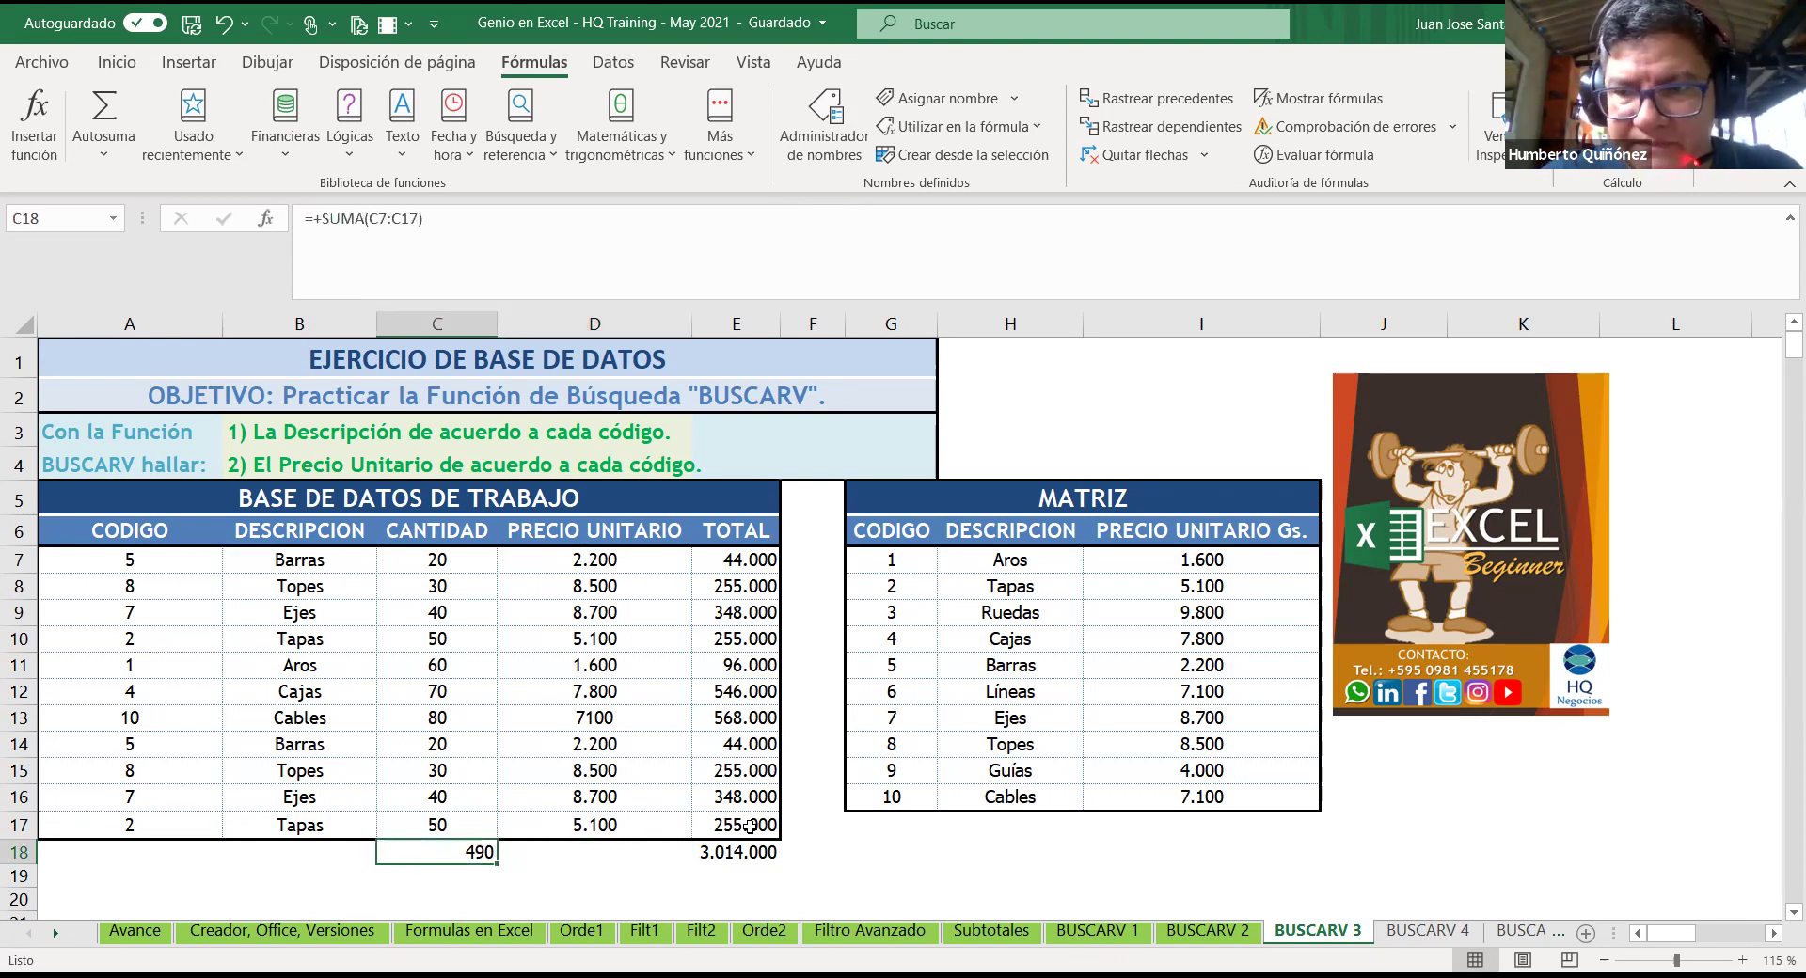
pyautogui.press('Delete')
pyautogui.press('Right')
pyautogui.press('Right')
pyautogui.press('Delete')
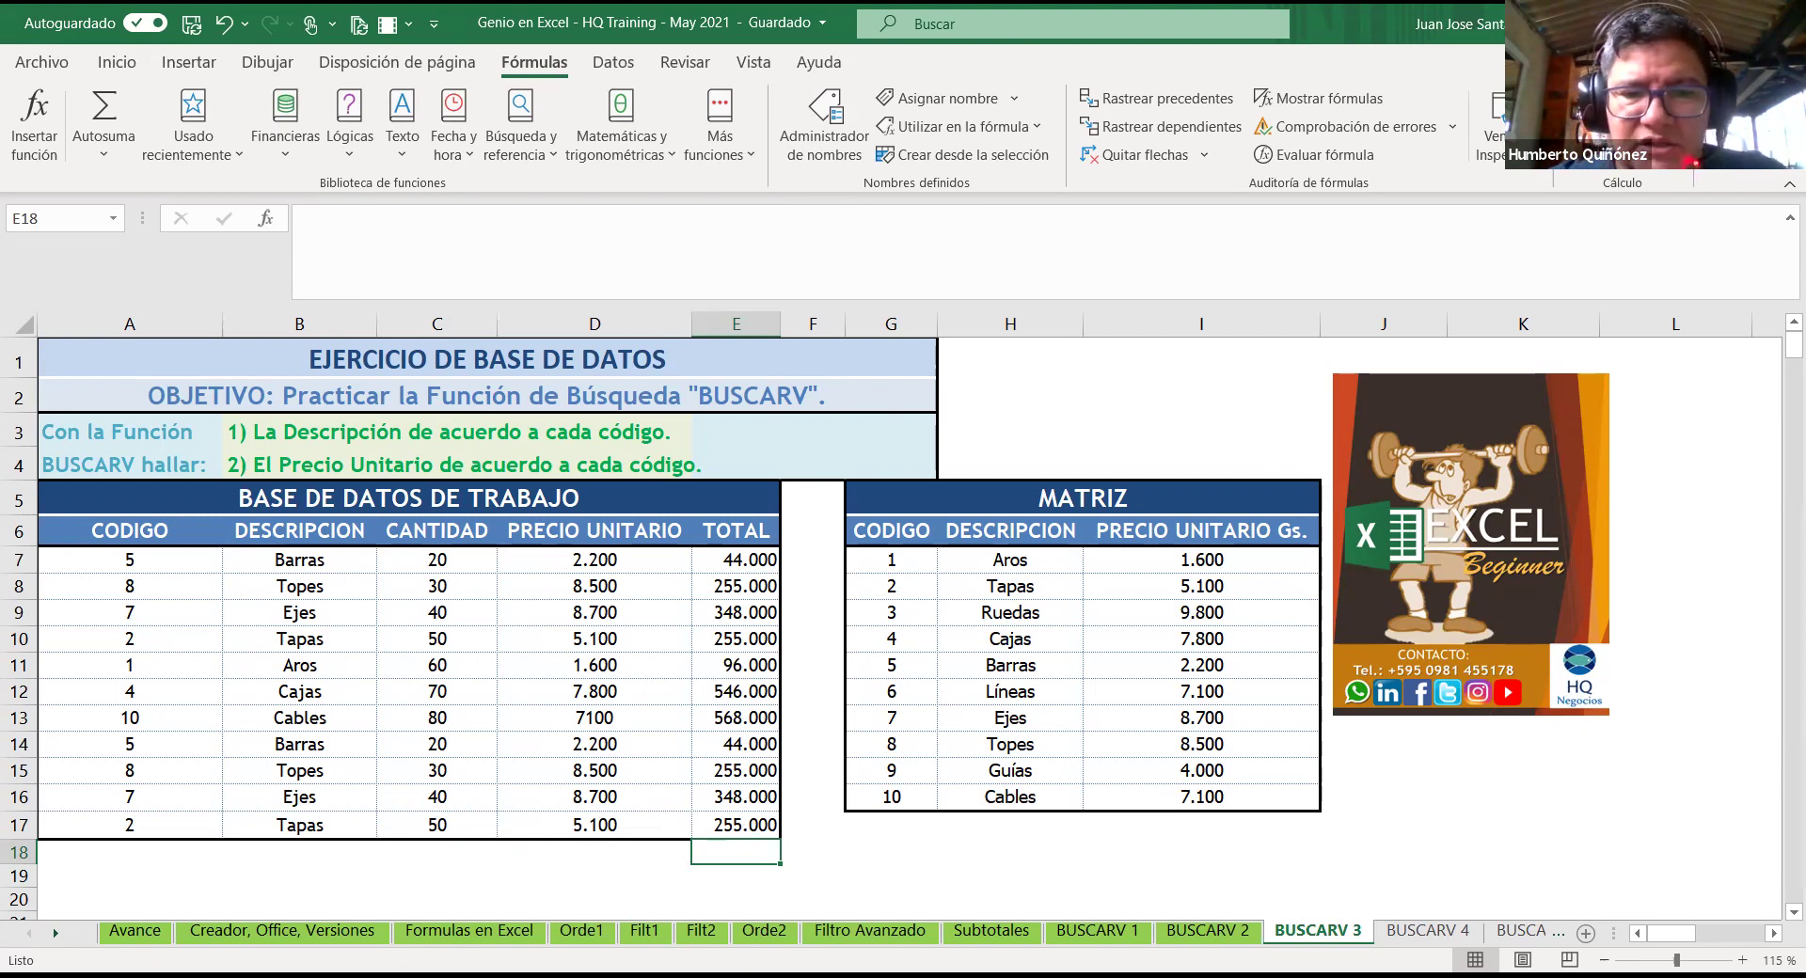
# Step: AutoSum C18 and E18 together to show 490 and 3.014.000
pyautogui.keyDown('ctrl'); pyautogui.click(438, 852); pyautogui.keyUp('ctrl')
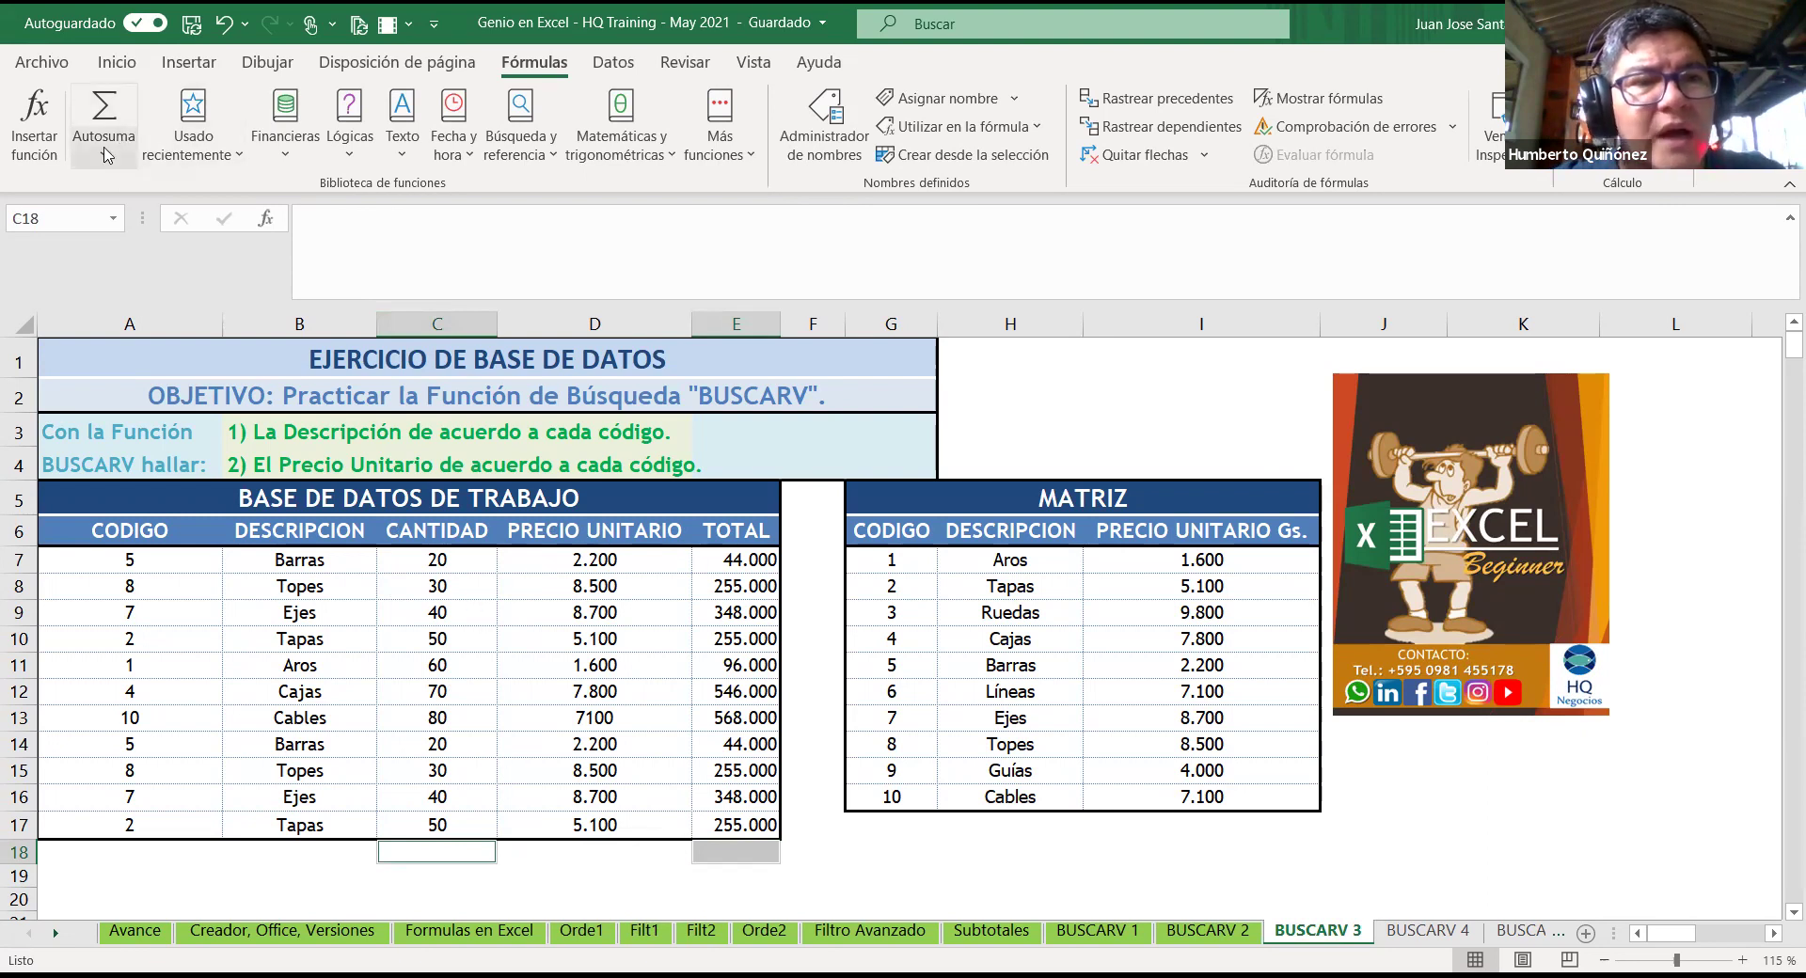
pyautogui.click(98, 114)
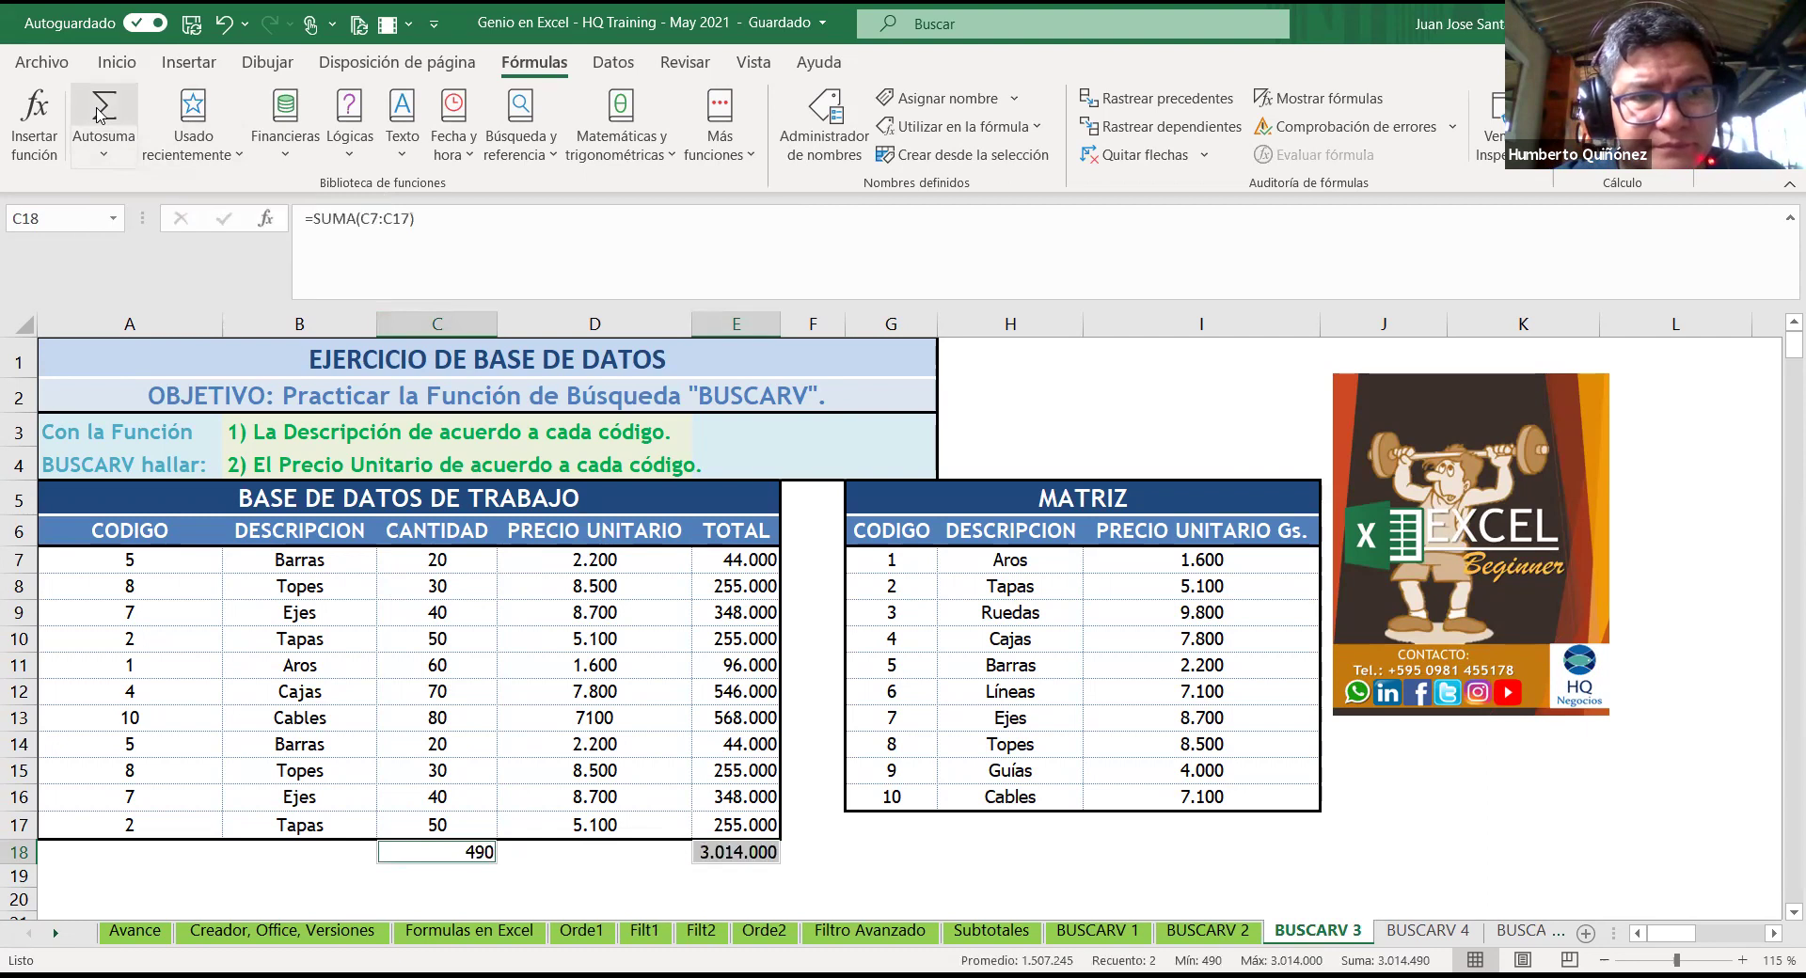